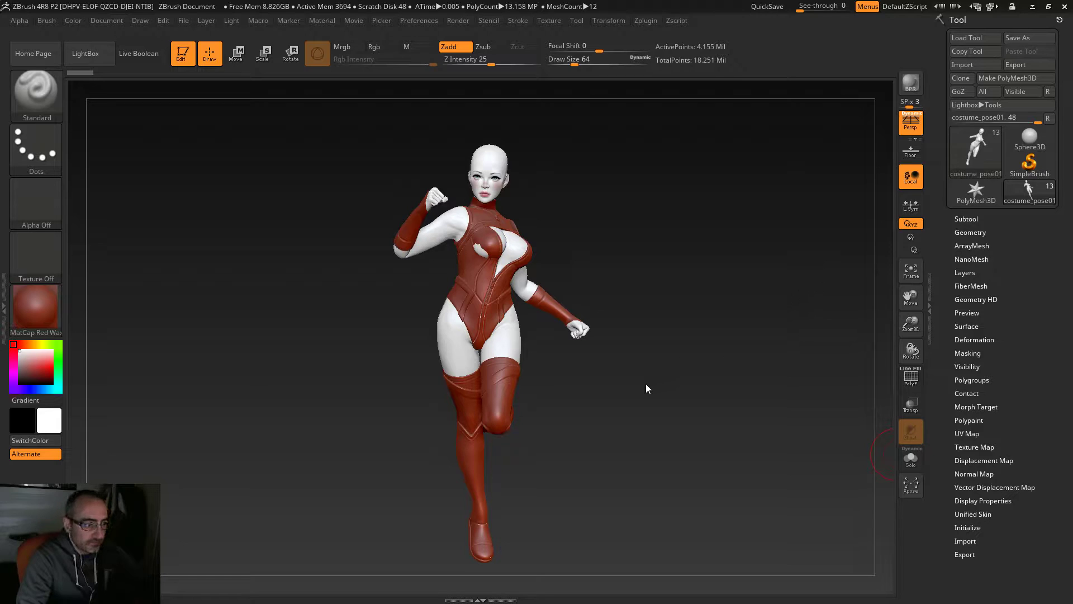
# Step: Isolate the costume_pose01 body subtool in Solo mode and step it down five subdivision levels
pyautogui.moveTo(649, 392); pyautogui.dragTo(656, 436)
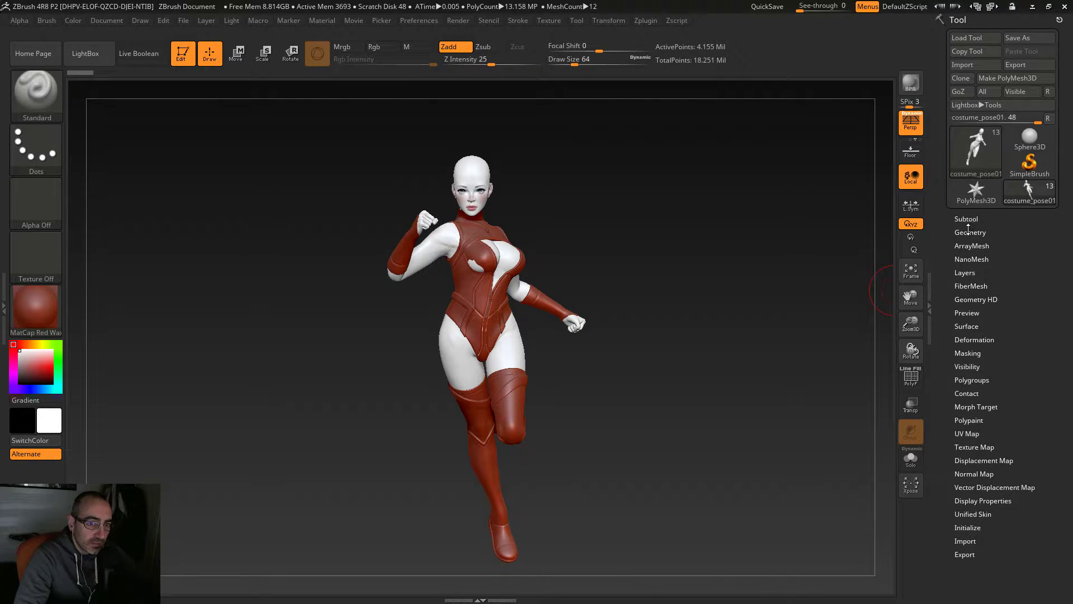
pyautogui.keyDown('alt'); pyautogui.moveTo(656, 383); pyautogui.dragTo(711, 447); pyautogui.keyUp('alt')
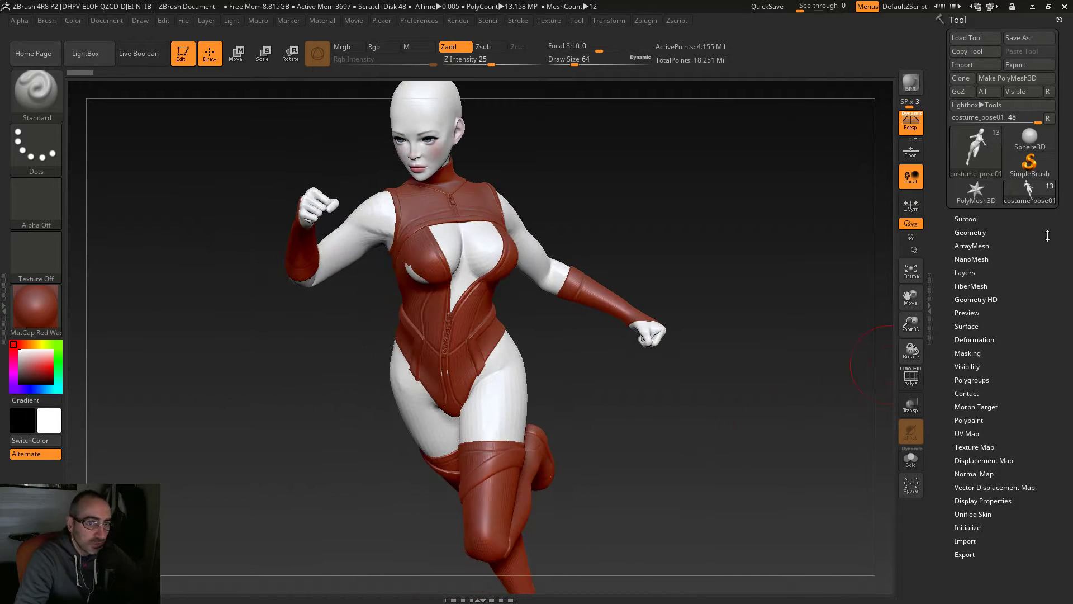
pyautogui.click(968, 219)
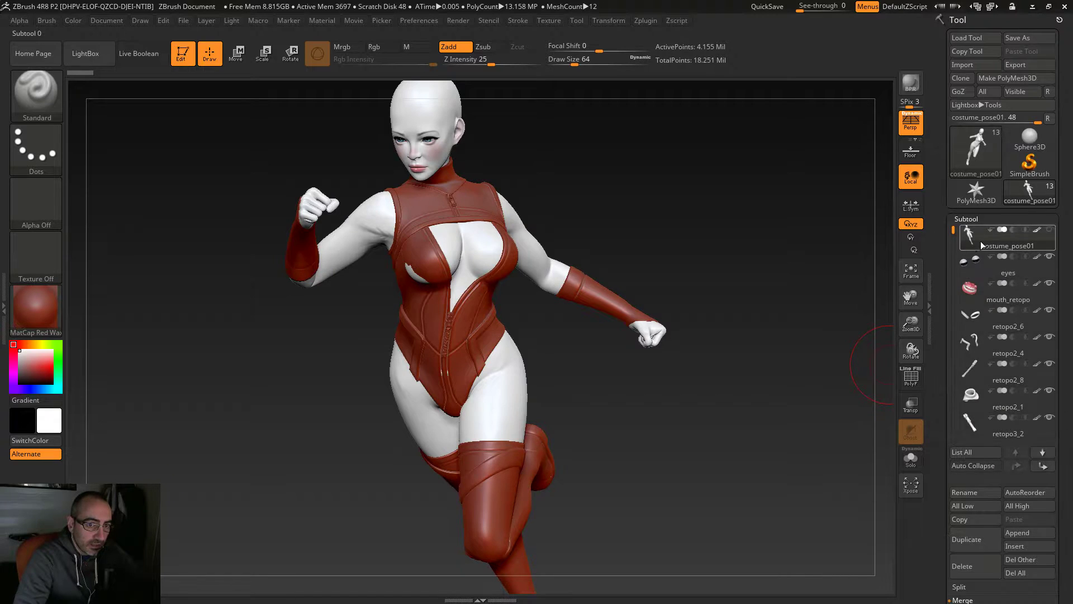
pyautogui.click(911, 460)
pyautogui.moveTo(699, 432)
pyautogui.mouseDown()
pyautogui.moveTo(704, 465)
pyautogui.moveTo(710, 449)
pyautogui.moveTo(721, 452)
pyautogui.moveTo(675, 436)
pyautogui.moveTo(659, 458)
pyautogui.mouseUp()
pyautogui.hotkey('shift', 'd')
pyautogui.hotkey('shift', 'd')
pyautogui.hotkey('shift', 'd')
pyautogui.hotkey('shift', 'd')
pyautogui.hotkey('shift', 'd')
pyautogui.keyDown('alt'); pyautogui.moveTo(675, 392); pyautogui.dragTo(652, 508); pyautogui.keyUp('alt')
pyautogui.moveTo(658, 465); pyautogui.dragTo(685, 479)
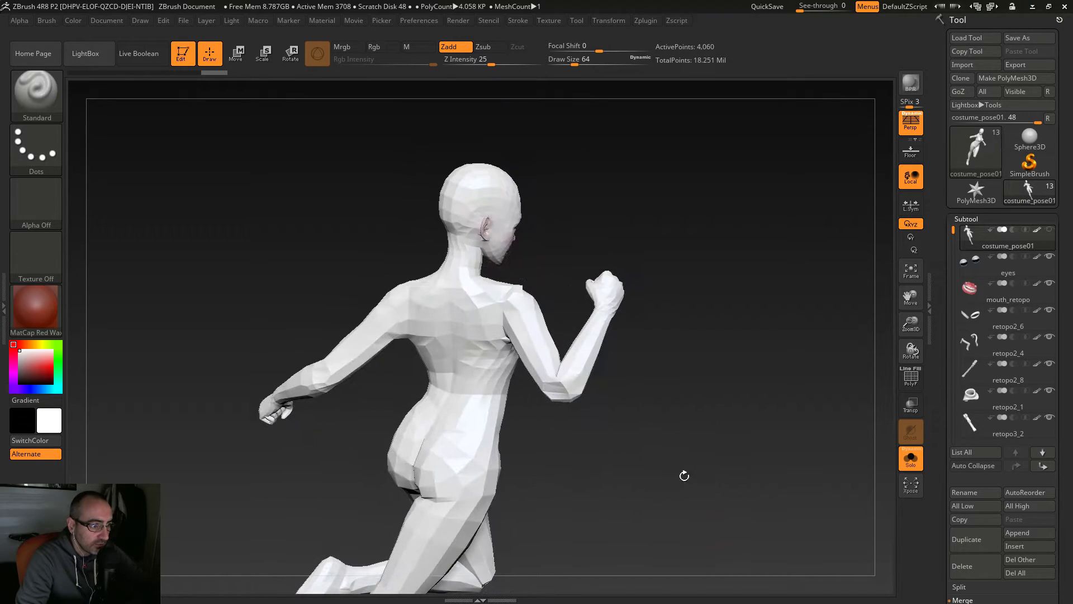
# Step: Choose the Move brush with a Draw Size of 31 and raise the body two subdivision levels
pyautogui.press('s')
pyautogui.moveTo(566, 394); pyautogui.dragTo(558, 395)
pyautogui.keyDown('alt'); pyautogui.moveTo(645, 508); pyautogui.dragTo(616, 467); pyautogui.keyUp('alt')
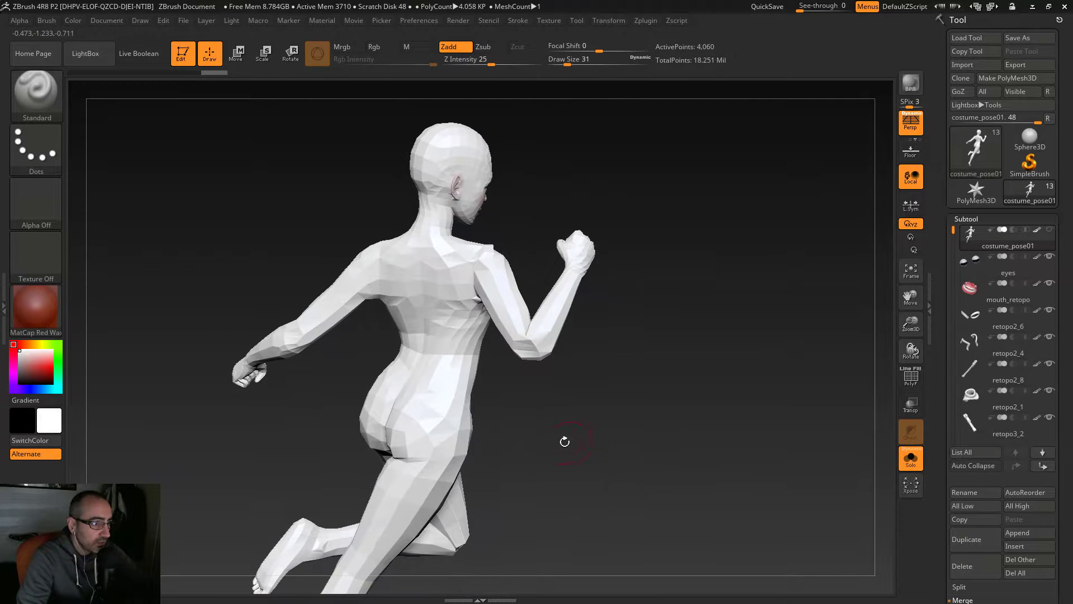
pyautogui.click(56, 109)
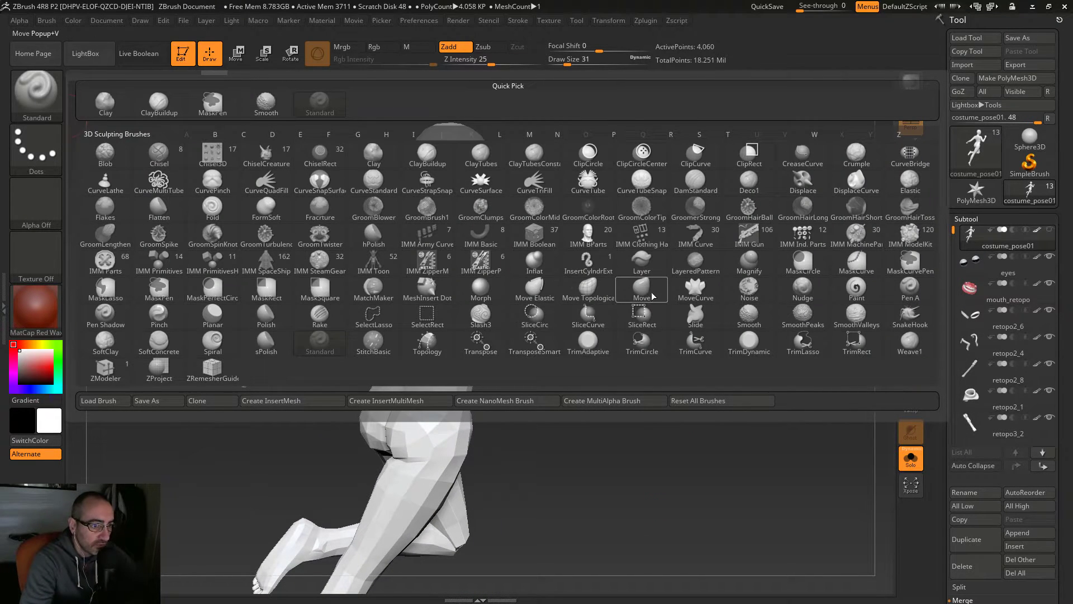
pyautogui.click(644, 309)
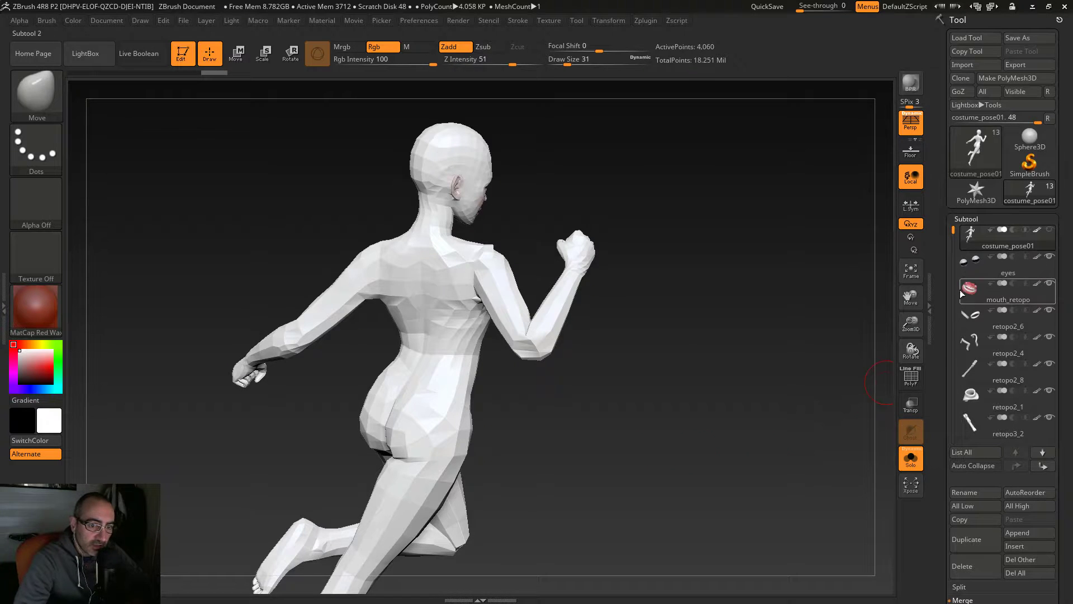
pyautogui.moveTo(707, 438)
pyautogui.keyDown('alt'); pyautogui.mouseDown()
pyautogui.moveTo(659, 414)
pyautogui.moveTo(704, 414)
pyautogui.moveTo(695, 455)
pyautogui.mouseUp(); pyautogui.keyUp('alt')
pyautogui.press('d')
pyautogui.press('d')
pyautogui.keyDown('alt'); pyautogui.moveTo(762, 433); pyautogui.dragTo(531, 245); pyautogui.keyUp('alt')
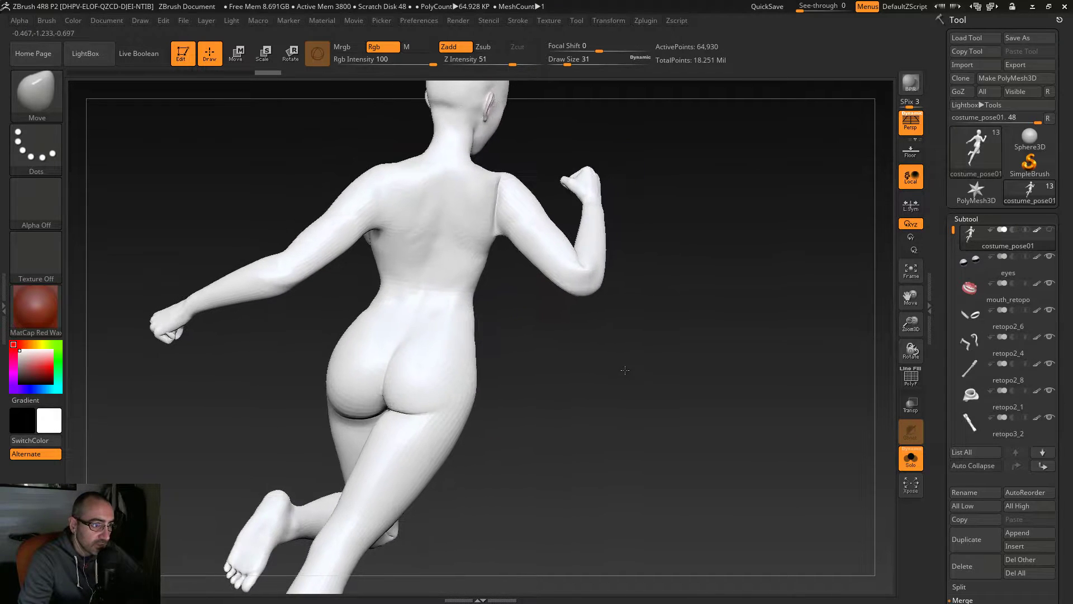
# Step: Drop the body one subdivision level and smooth the crease of the bent right elbow from both sides
pyautogui.moveTo(665, 416); pyautogui.dragTo(587, 328)
pyautogui.moveTo(546, 300)
pyautogui.mouseDown()
pyautogui.moveTo(565, 414)
pyautogui.moveTo(556, 352)
pyautogui.moveTo(584, 408)
pyautogui.moveTo(548, 308)
pyautogui.mouseUp()
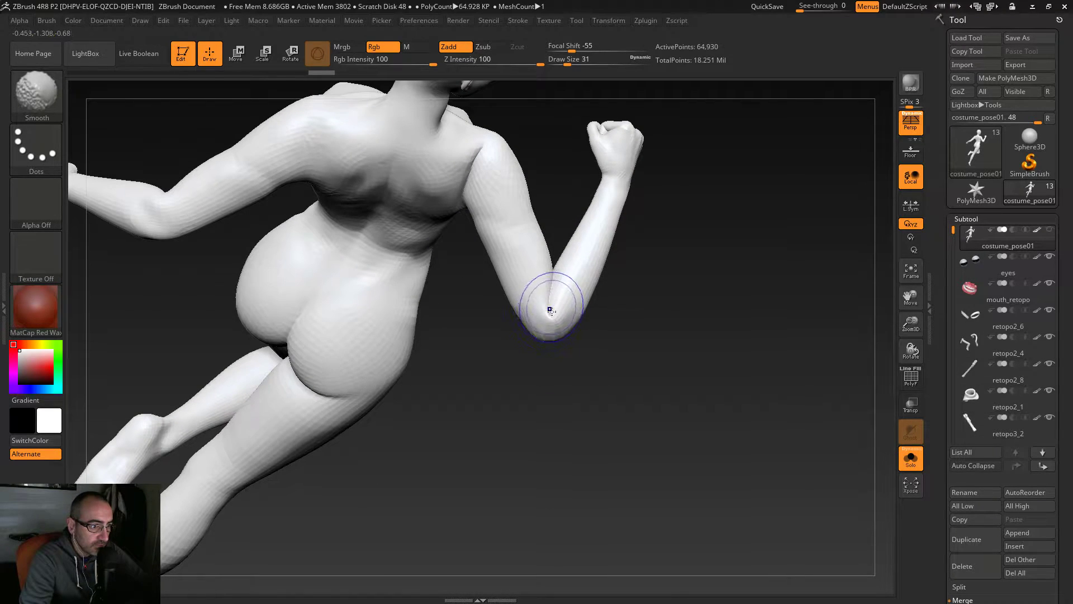
pyautogui.keyDown('alt'); pyautogui.moveTo(625, 373); pyautogui.dragTo(635, 432); pyautogui.keyUp('alt')
pyautogui.hotkey('shift', 'd')
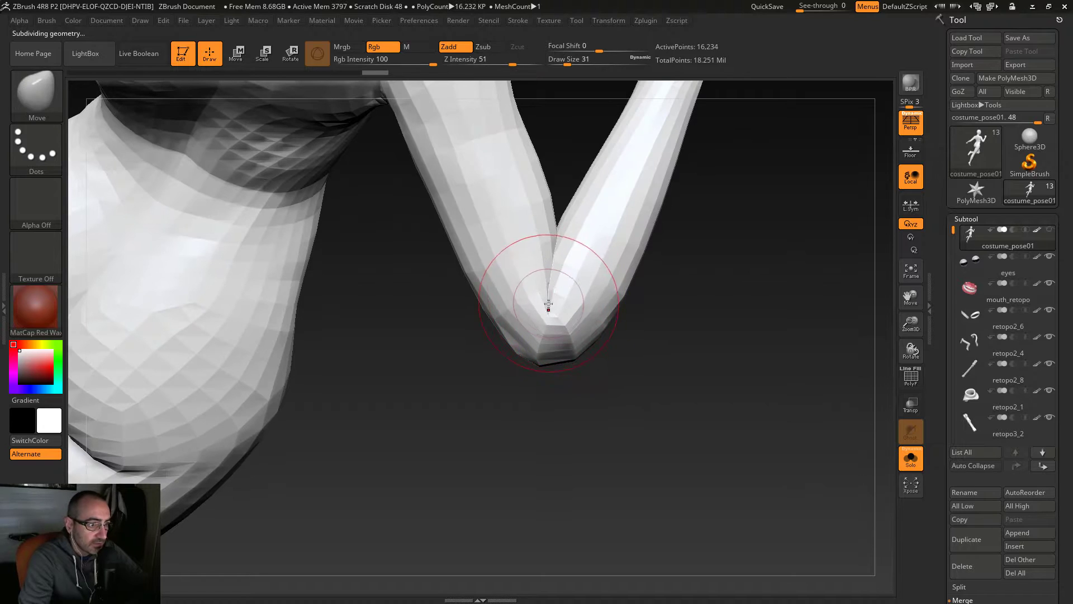
pyautogui.press('shift')
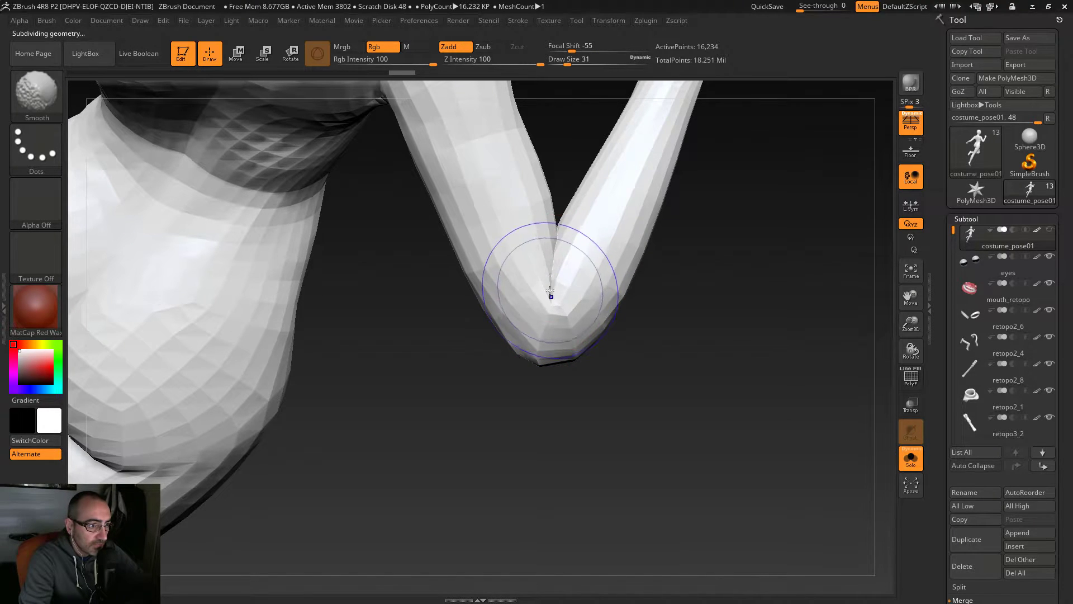
pyautogui.keyDown('shift'); pyautogui.moveTo(555, 280); pyautogui.dragTo(559, 262); pyautogui.keyUp('shift')
pyautogui.moveTo(664, 397)
pyautogui.mouseDown()
pyautogui.moveTo(531, 408)
pyautogui.moveTo(470, 400)
pyautogui.mouseUp()
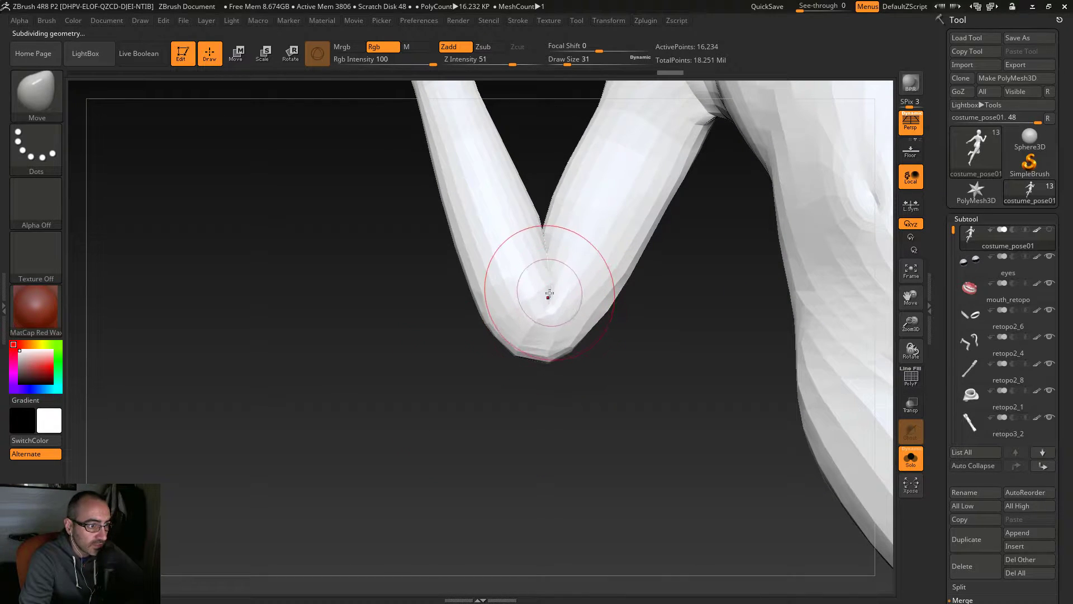
pyautogui.press('shift')
pyautogui.keyDown('shift'); pyautogui.moveTo(541, 247); pyautogui.dragTo(545, 248); pyautogui.keyUp('shift')
pyautogui.moveTo(599, 419)
pyautogui.mouseDown()
pyautogui.moveTo(642, 447)
pyautogui.moveTo(579, 450)
pyautogui.mouseUp()
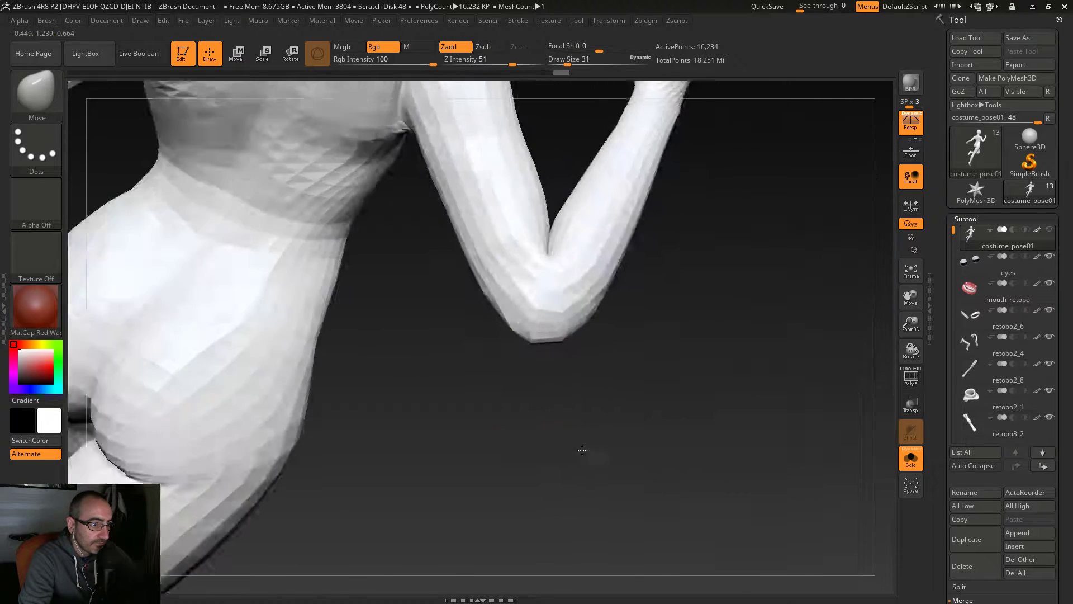
# Step: Raise the body one subdivision level and smooth the inner fold of the right elbow
pyautogui.hotkey('ctrl', 'd')
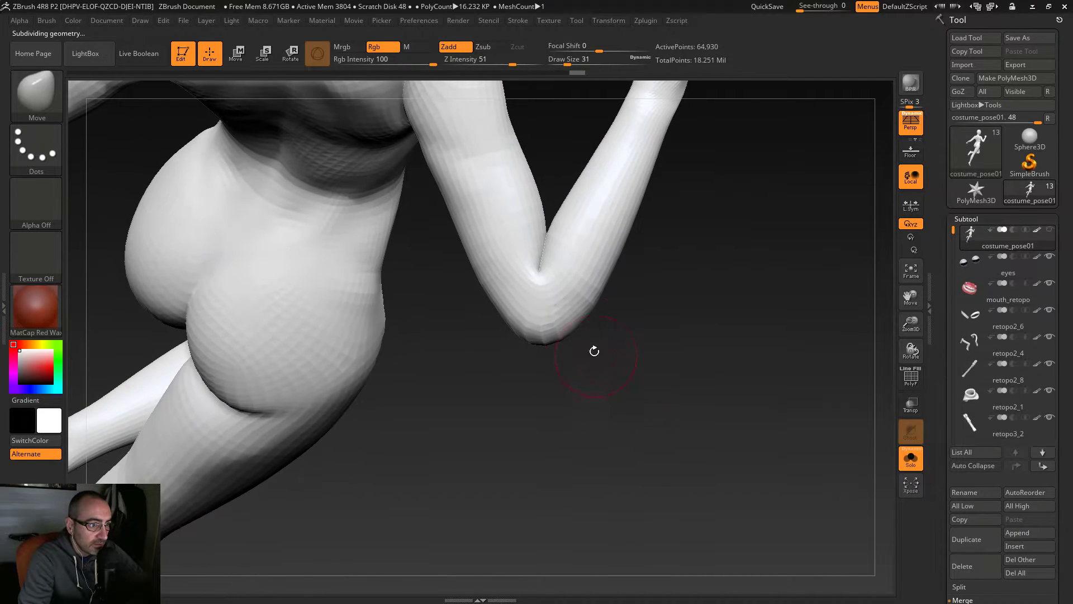
pyautogui.press('shift')
pyautogui.moveTo(547, 260)
pyautogui.keyDown('shift'); pyautogui.mouseDown()
pyautogui.moveTo(540, 244)
pyautogui.moveTo(545, 263)
pyautogui.mouseUp(); pyautogui.keyUp('shift')
pyautogui.moveTo(649, 406); pyautogui.dragTo(511, 418)
pyautogui.moveTo(542, 265); pyautogui.dragTo(545, 262)
pyautogui.moveTo(594, 373); pyautogui.dragTo(562, 383)
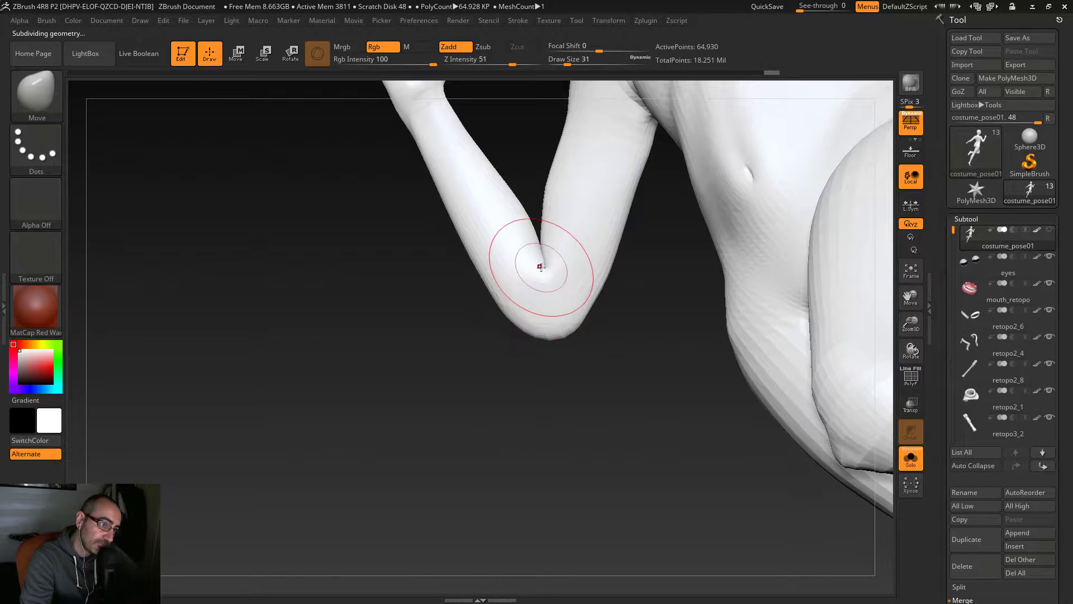
# Step: Reduce the Draw Size to 25 and refine the shape of the right elbow's inner bend
pyautogui.moveTo(537, 292)
pyautogui.mouseDown()
pyautogui.moveTo(586, 391)
pyautogui.moveTo(664, 378)
pyautogui.moveTo(625, 358)
pyautogui.moveTo(593, 312)
pyautogui.mouseUp()
pyautogui.press('s')
pyautogui.moveTo(569, 261); pyautogui.dragTo(556, 253)
pyautogui.moveTo(637, 304)
pyautogui.mouseDown()
pyautogui.moveTo(711, 352)
pyautogui.moveTo(721, 272)
pyautogui.moveTo(712, 333)
pyautogui.moveTo(726, 388)
pyautogui.moveTo(713, 277)
pyautogui.moveTo(682, 290)
pyautogui.mouseUp()
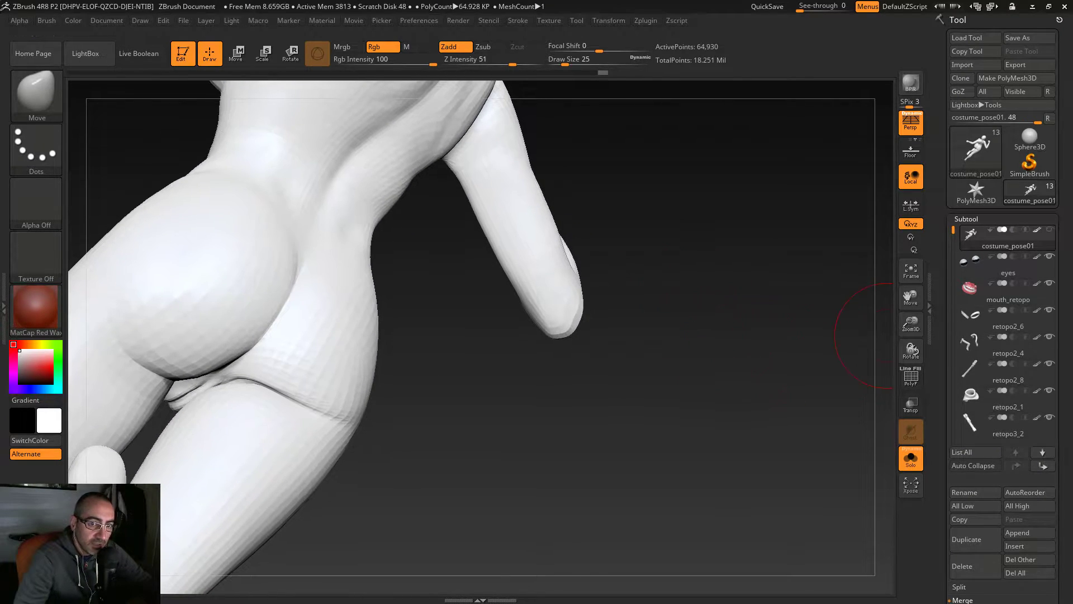
# Step: Fill the body with the MatCap Gray material using only the material channel
pyautogui.scroll(-10, 1061, 397)
pyautogui.scroll(-1, 1038, 425)
pyautogui.scroll(5, 1028, 498)
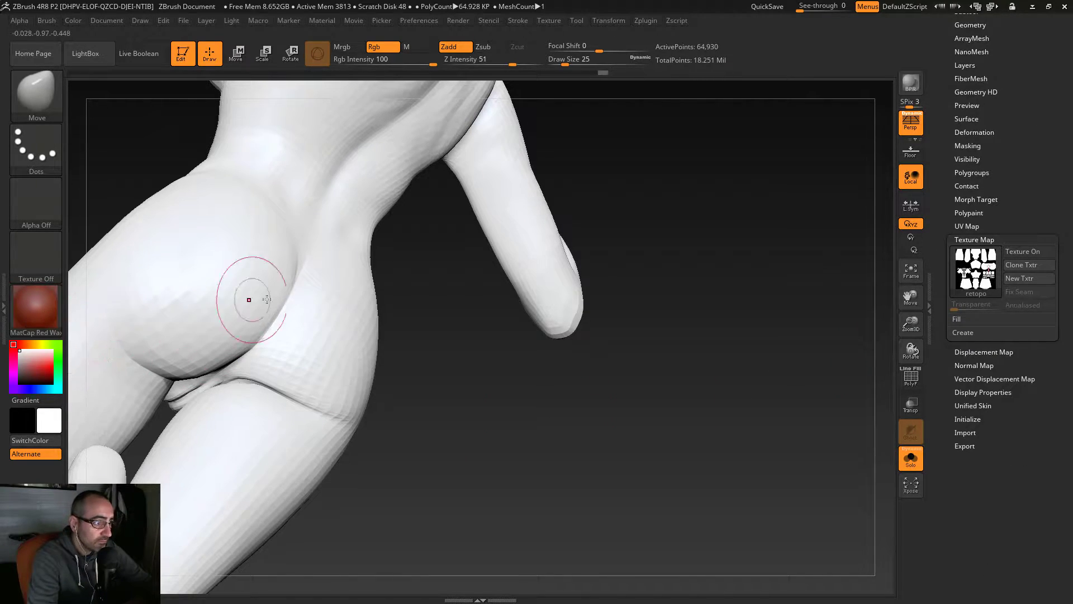
pyautogui.click(347, 46)
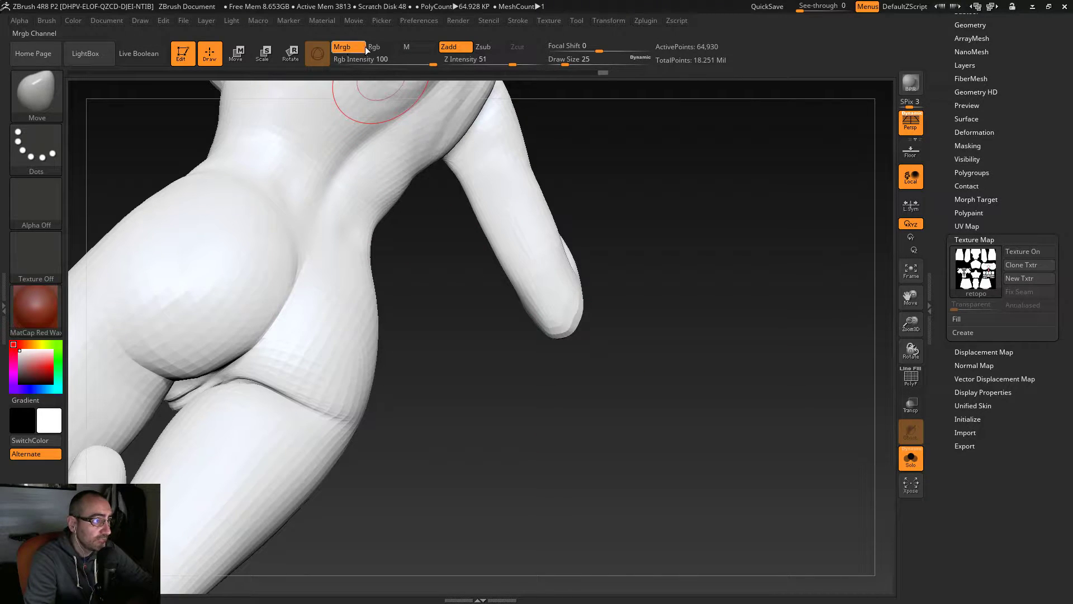
pyautogui.click(42, 309)
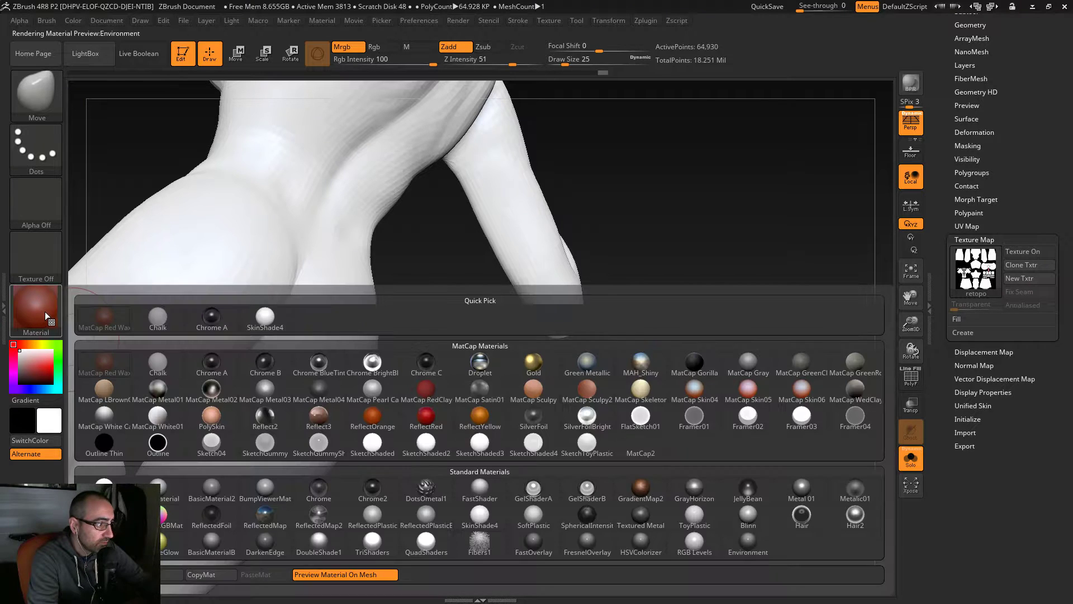
pyautogui.click(747, 362)
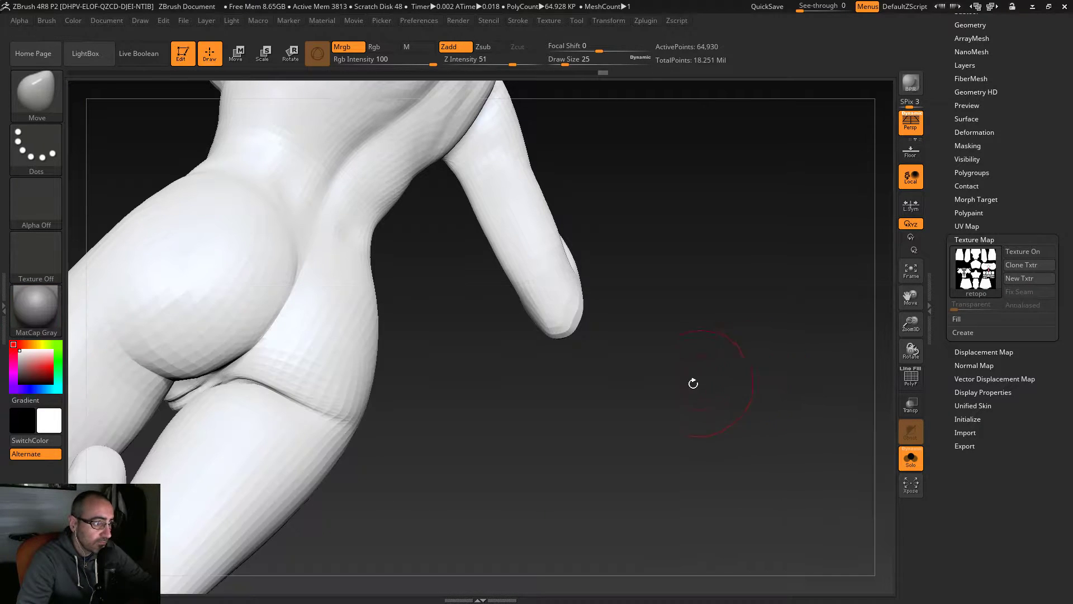
pyautogui.click(411, 47)
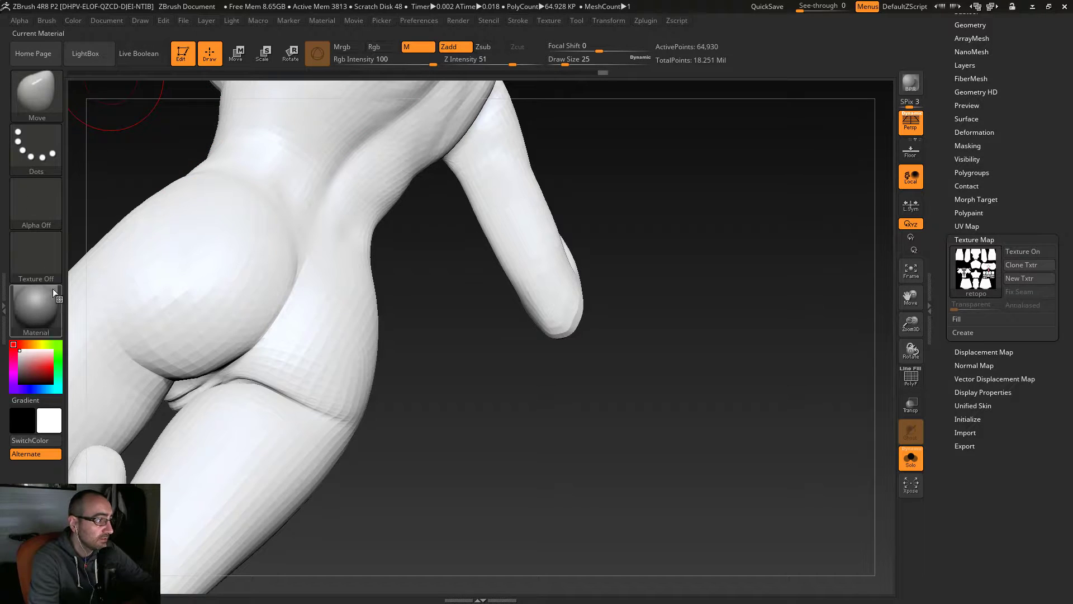
pyautogui.click(77, 21)
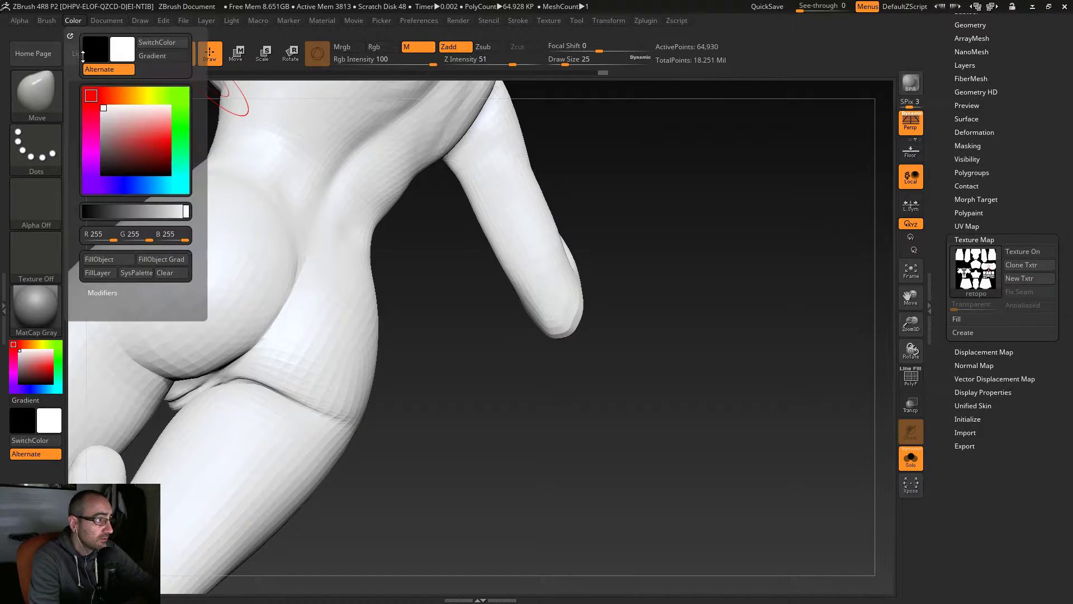
pyautogui.click(117, 259)
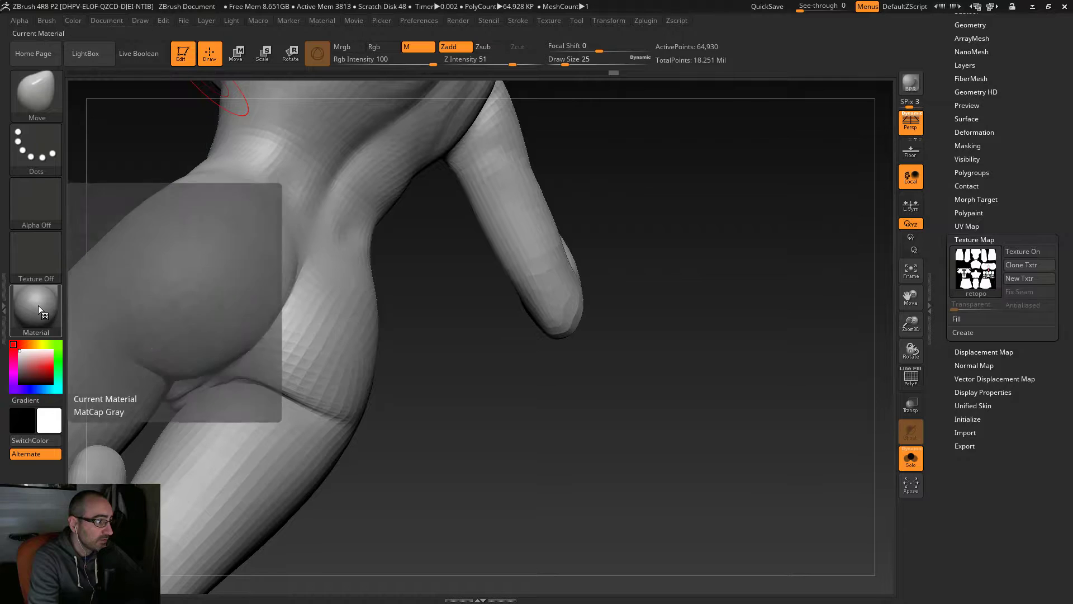
# Step: Fill the body's material with Flat Color and make MatCap Gray the active material
pyautogui.click(38, 305)
pyautogui.click(112, 478)
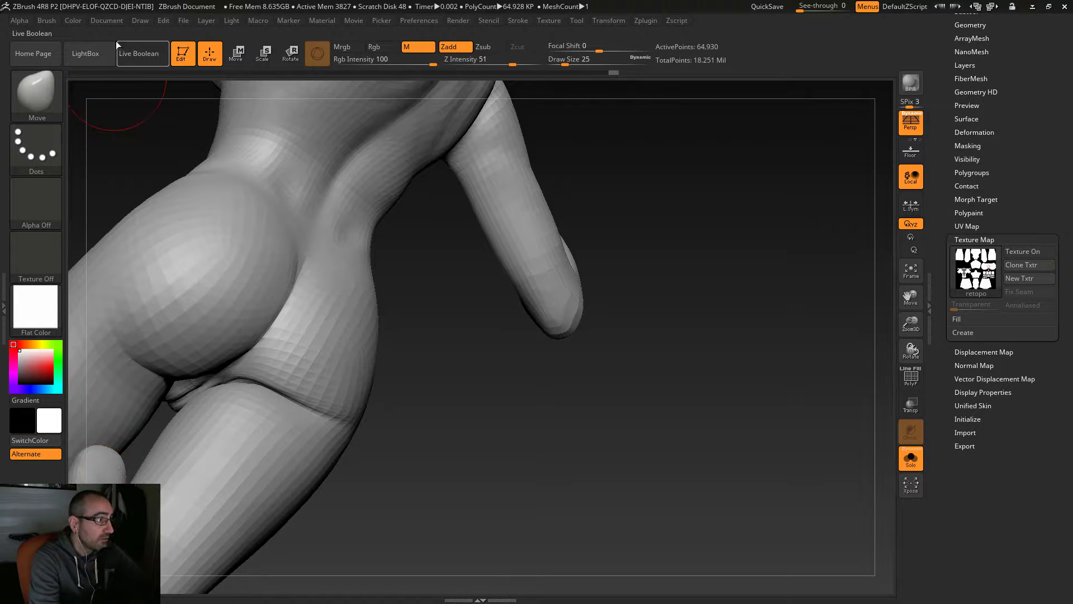
pyautogui.click(73, 20)
pyautogui.click(104, 260)
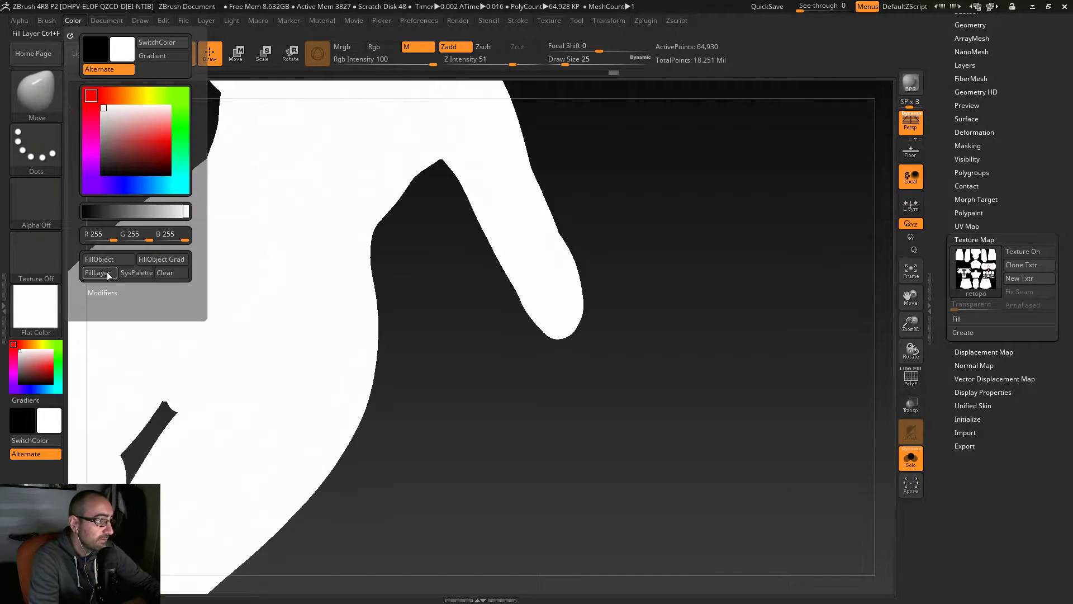
pyautogui.click(39, 310)
pyautogui.click(175, 317)
pyautogui.click(41, 311)
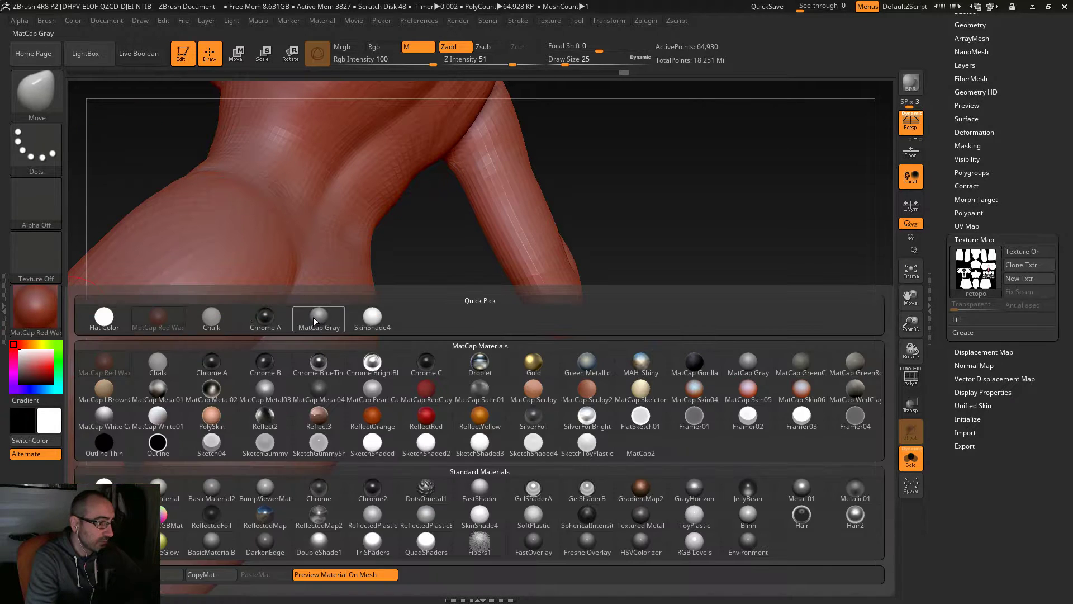
pyautogui.click(306, 317)
# Step: Refine the bent right elbow from the back and front with Move and Smooth strokes
pyautogui.moveTo(653, 408)
pyautogui.mouseDown()
pyautogui.moveTo(630, 446)
pyautogui.moveTo(651, 427)
pyautogui.moveTo(622, 374)
pyautogui.moveTo(637, 414)
pyautogui.mouseUp()
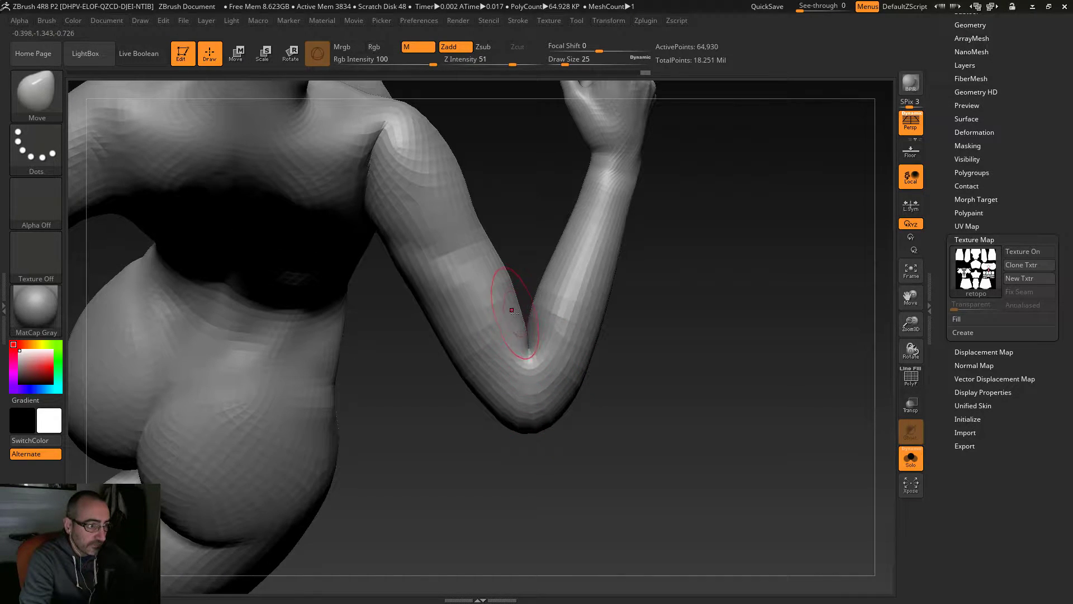
pyautogui.moveTo(699, 425); pyautogui.dragTo(582, 402)
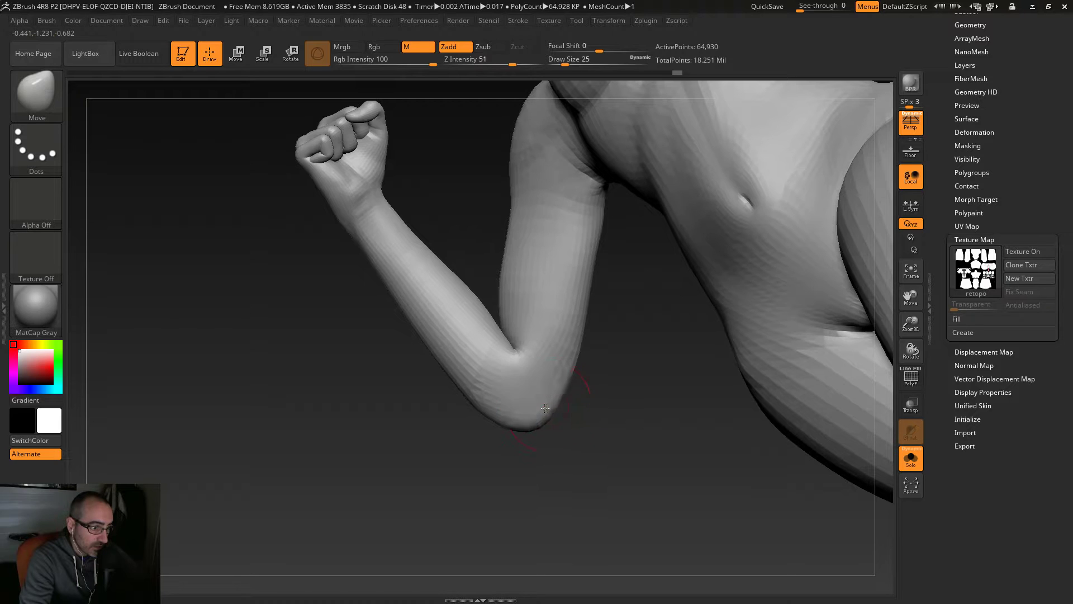
pyautogui.press('shift')
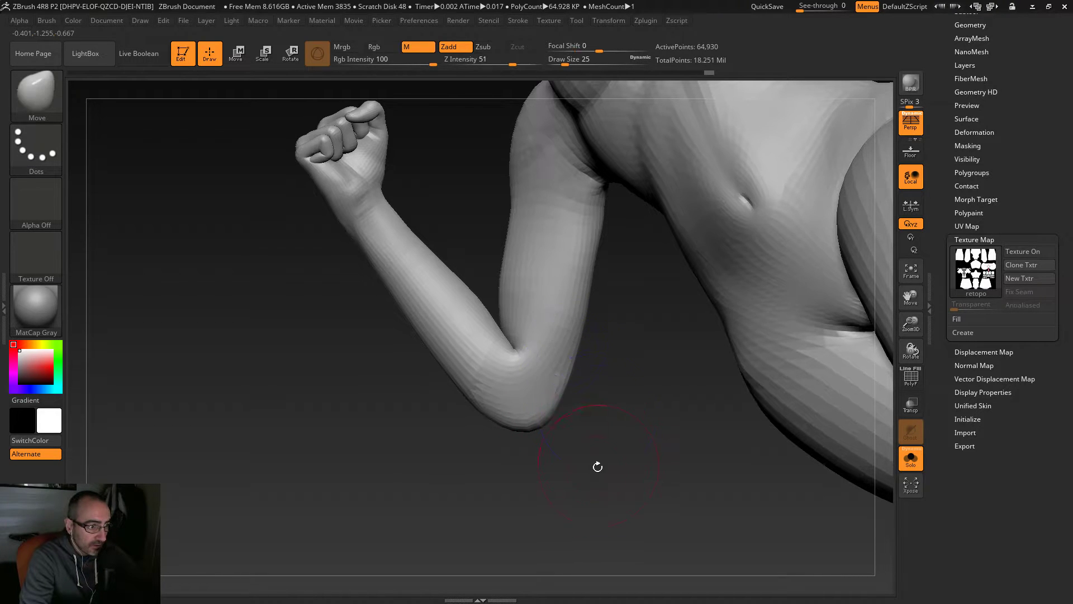
pyautogui.moveTo(598, 455); pyautogui.dragTo(675, 426)
pyautogui.moveTo(835, 246); pyautogui.dragTo(629, 308)
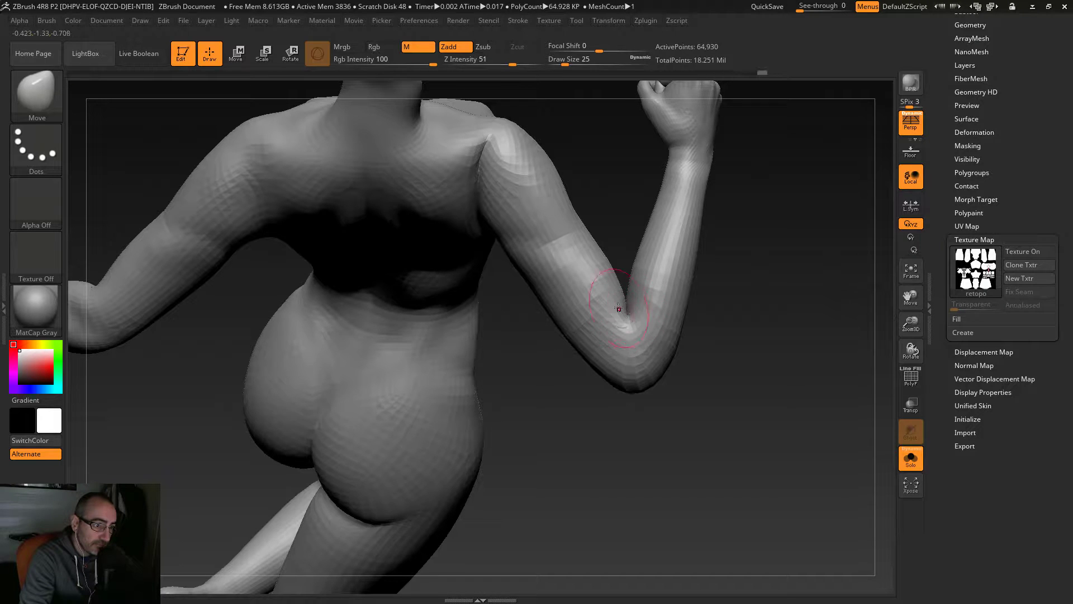
pyautogui.press('shift')
# Step: Lower the body one subdivision level and smooth the outer side of the right wrist and forearm
pyautogui.moveTo(696, 363)
pyautogui.mouseDown()
pyautogui.moveTo(709, 373)
pyautogui.moveTo(673, 436)
pyautogui.moveTo(693, 382)
pyautogui.moveTo(752, 403)
pyautogui.moveTo(690, 388)
pyautogui.moveTo(589, 334)
pyautogui.moveTo(625, 364)
pyautogui.moveTo(600, 334)
pyautogui.mouseUp()
pyautogui.hotkey('shift', 'd')
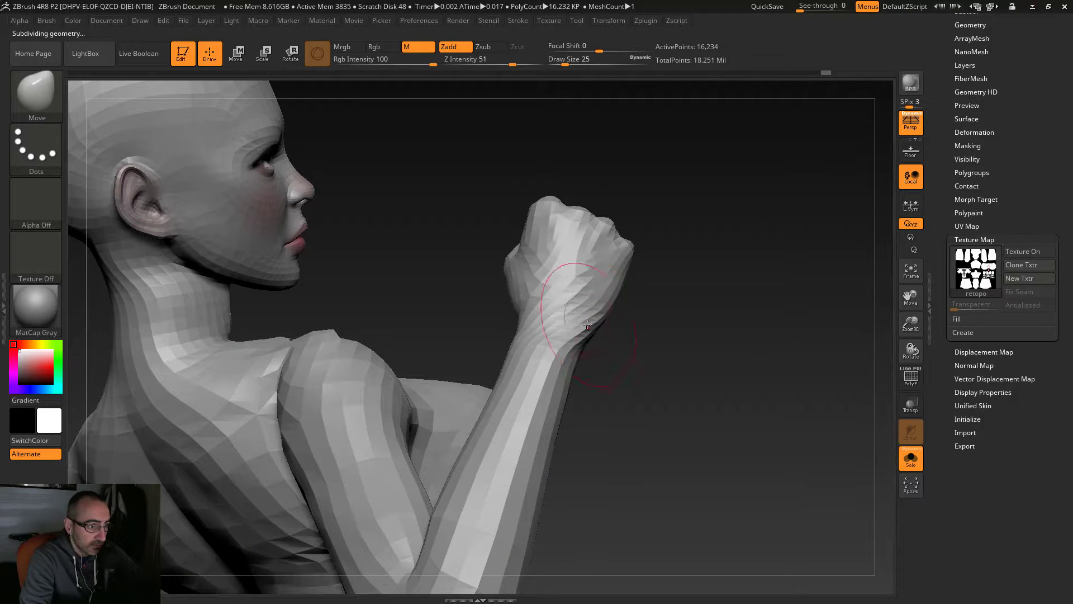
pyautogui.press('shift')
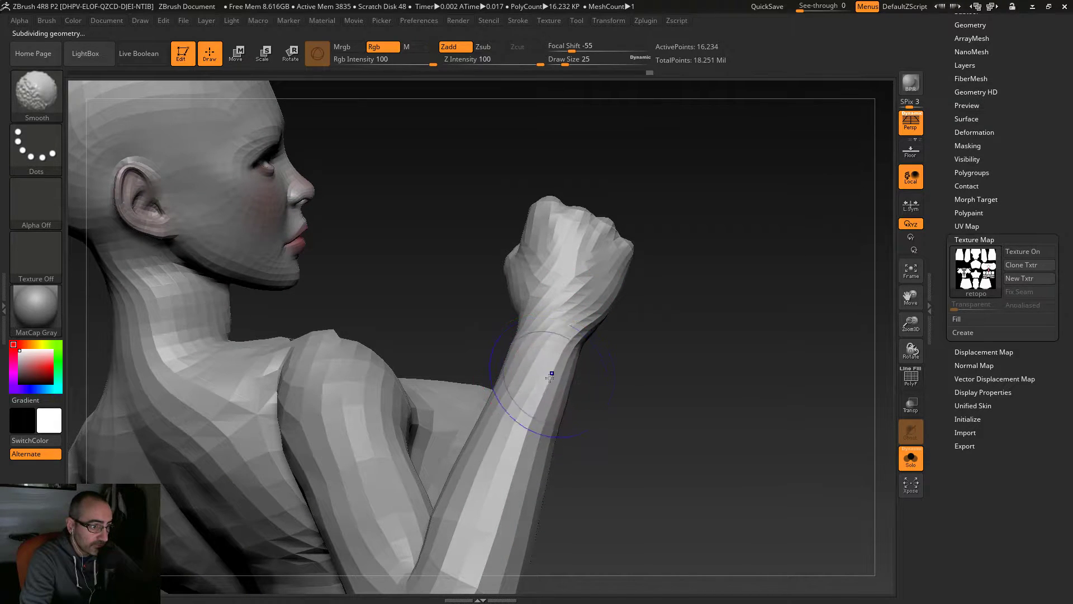
pyautogui.moveTo(551, 379)
pyautogui.keyDown('shift'); pyautogui.mouseDown()
pyautogui.moveTo(527, 485)
pyautogui.moveTo(527, 433)
pyautogui.moveTo(551, 397)
pyautogui.mouseUp(); pyautogui.keyUp('shift')
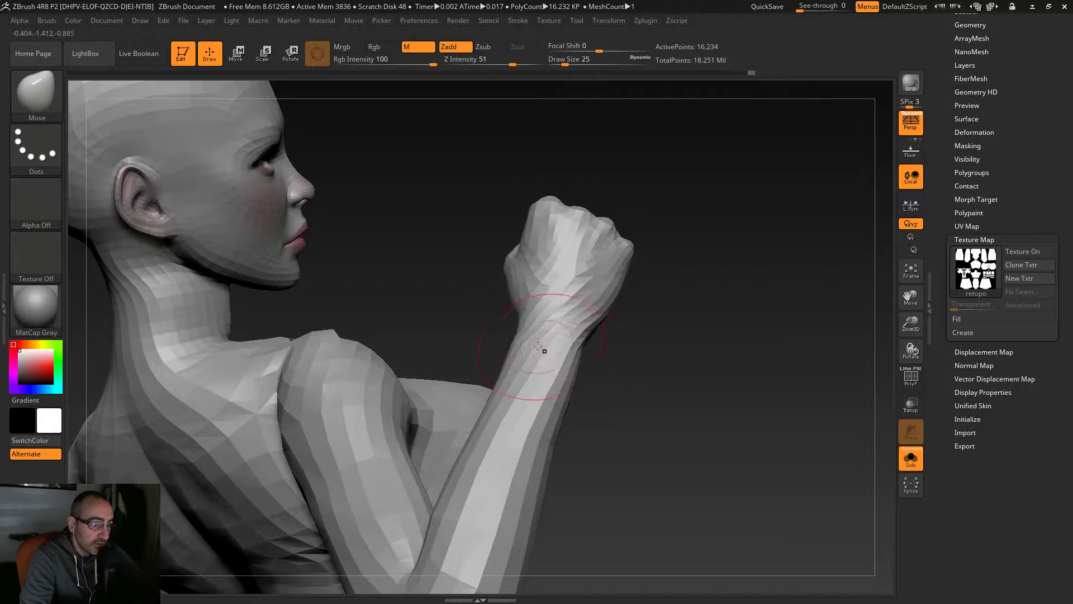
pyautogui.press('shift')
pyautogui.keyDown('shift'); pyautogui.moveTo(514, 357); pyautogui.dragTo(547, 453); pyautogui.keyUp('shift')
# Step: Reshape and smooth the palm side and outer side of the right wrist with Move and Smooth at draw size 18
pyautogui.moveTo(642, 458)
pyautogui.mouseDown()
pyautogui.moveTo(567, 488)
pyautogui.moveTo(476, 450)
pyautogui.moveTo(476, 416)
pyautogui.mouseUp()
pyautogui.press('s')
pyautogui.moveTo(521, 354); pyautogui.dragTo(515, 355)
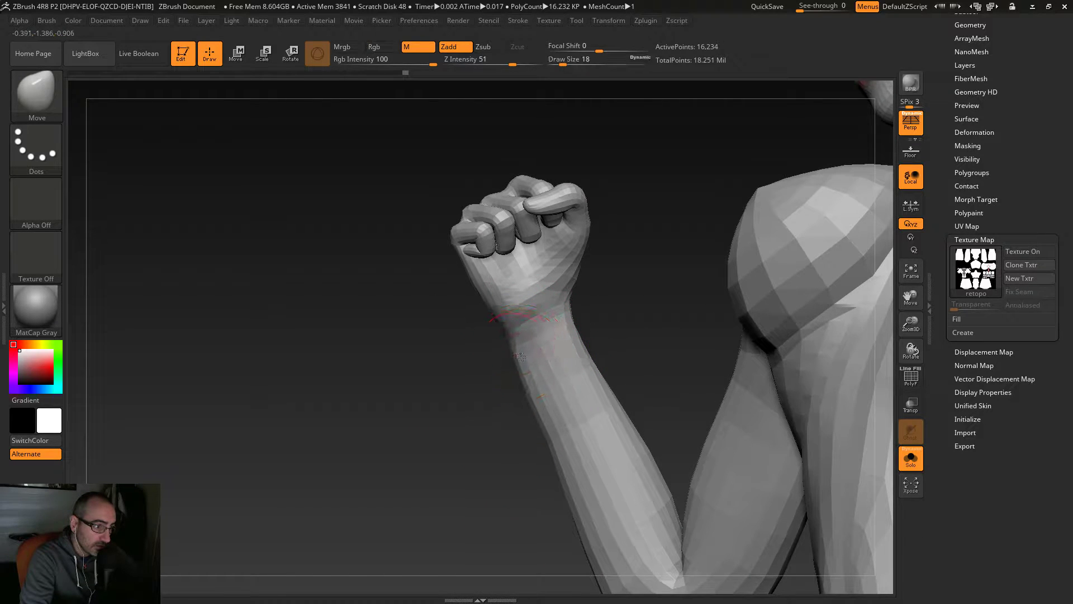
pyautogui.press('shift')
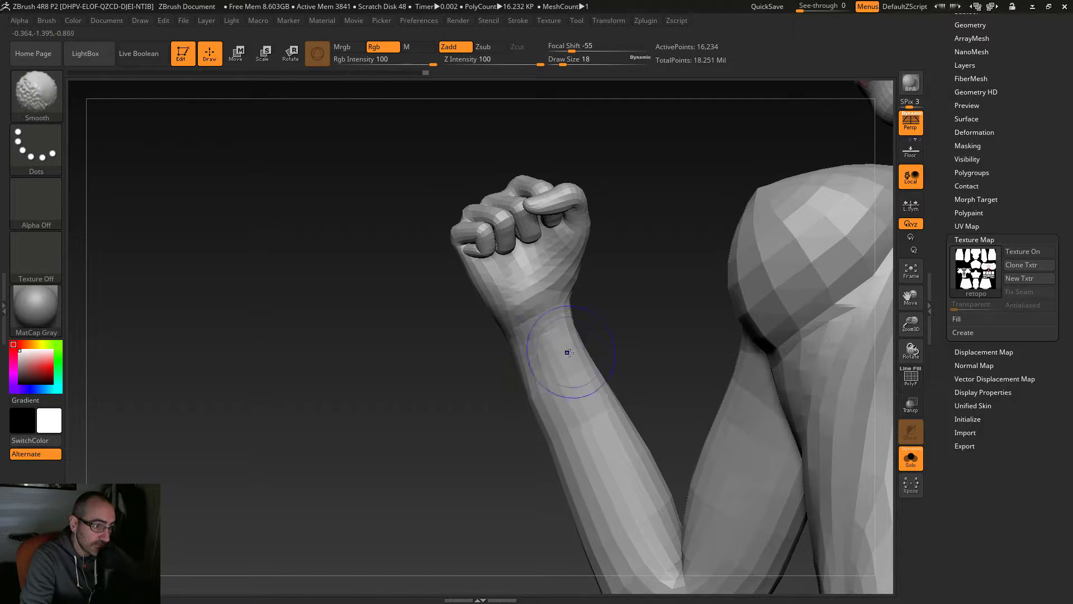
pyautogui.moveTo(464, 358); pyautogui.dragTo(579, 329)
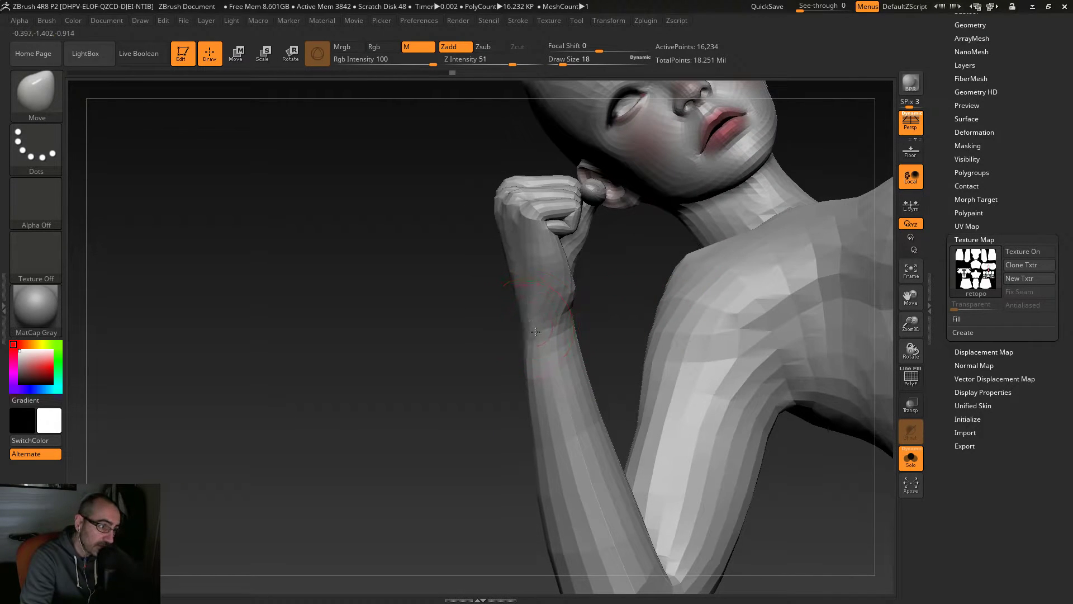
pyautogui.press('shift')
pyautogui.moveTo(433, 436)
pyautogui.mouseDown()
pyautogui.moveTo(599, 391)
pyautogui.moveTo(511, 306)
pyautogui.moveTo(528, 278)
pyautogui.mouseUp()
pyautogui.moveTo(654, 375); pyautogui.dragTo(597, 350)
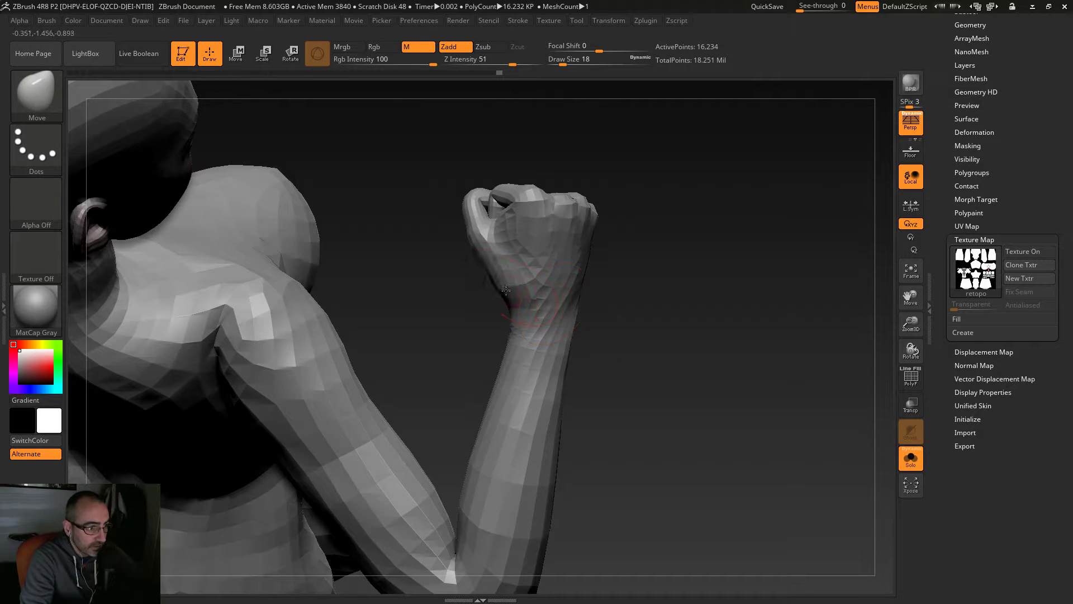
# Step: Refine the base of the right thumb and the wrist contour below it with Move and Smooth strokes
pyautogui.moveTo(482, 269); pyautogui.dragTo(632, 333)
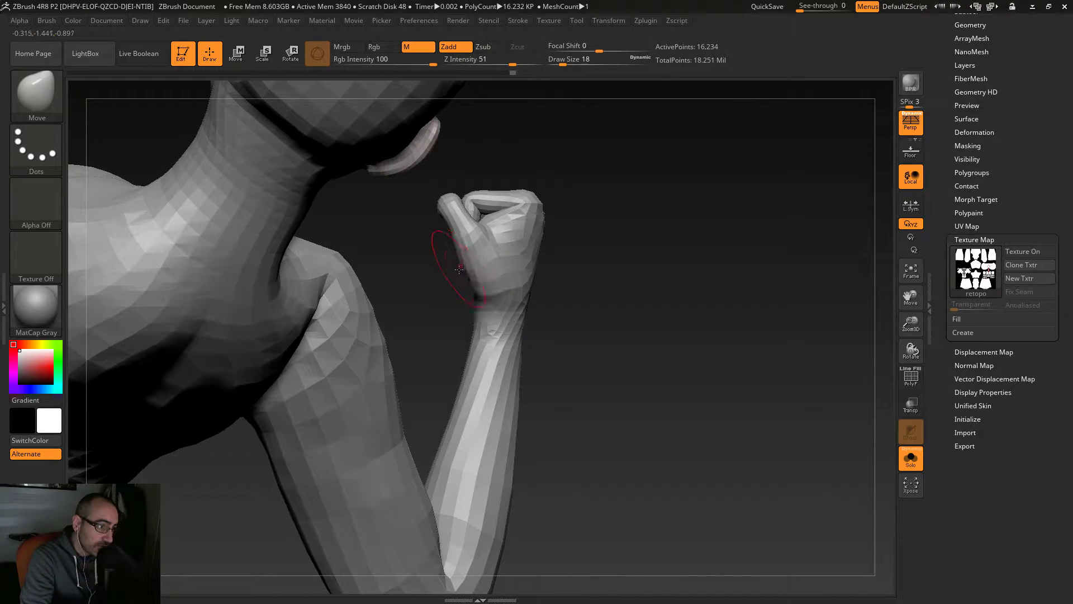
pyautogui.press('shift')
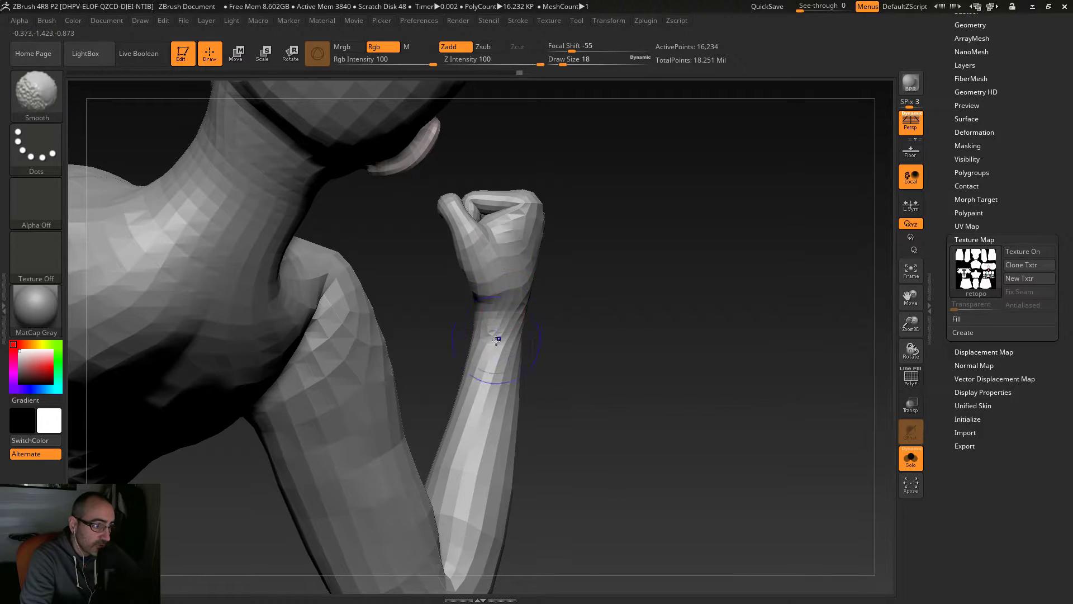
pyautogui.moveTo(562, 387)
pyautogui.mouseDown()
pyautogui.moveTo(635, 379)
pyautogui.moveTo(679, 392)
pyautogui.mouseUp()
pyautogui.press('shift')
pyautogui.moveTo(602, 372); pyautogui.dragTo(497, 396)
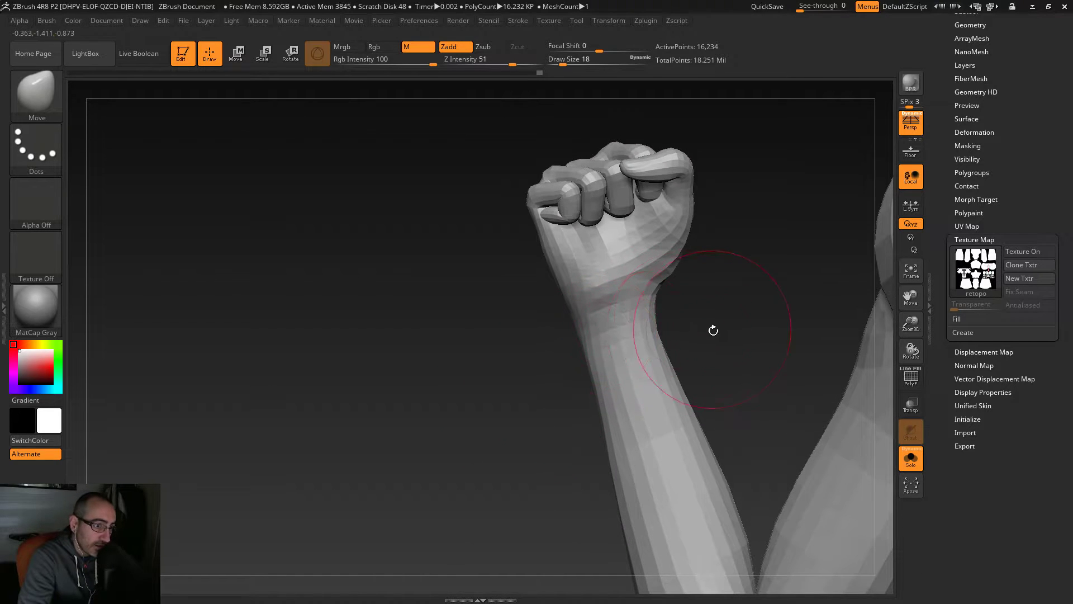
pyautogui.moveTo(712, 328); pyautogui.dragTo(660, 346)
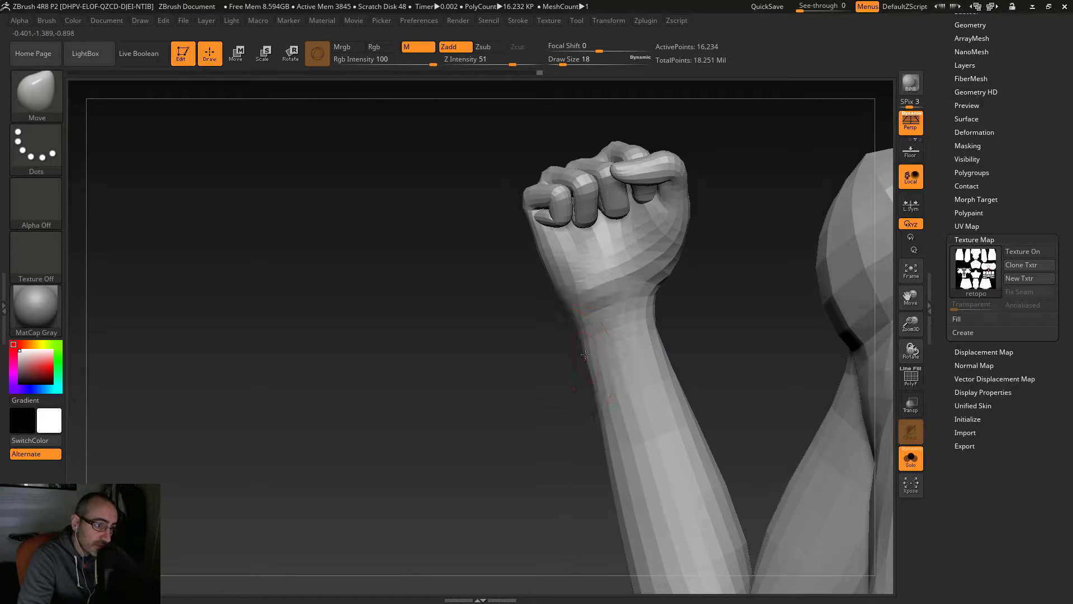
pyautogui.moveTo(540, 383)
pyautogui.mouseDown()
pyautogui.moveTo(600, 375)
pyautogui.moveTo(560, 372)
pyautogui.moveTo(582, 351)
pyautogui.mouseUp()
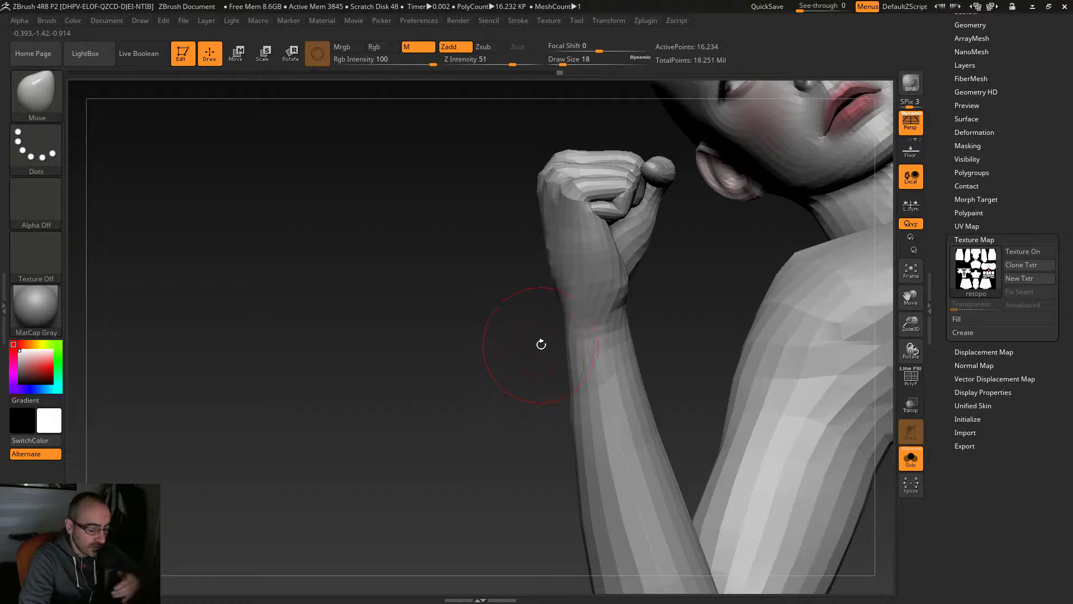
# Step: Reshape the back of the right wrist and forearm with Move at draw size 31, and smooth the surface
pyautogui.moveTo(676, 320); pyautogui.dragTo(589, 295)
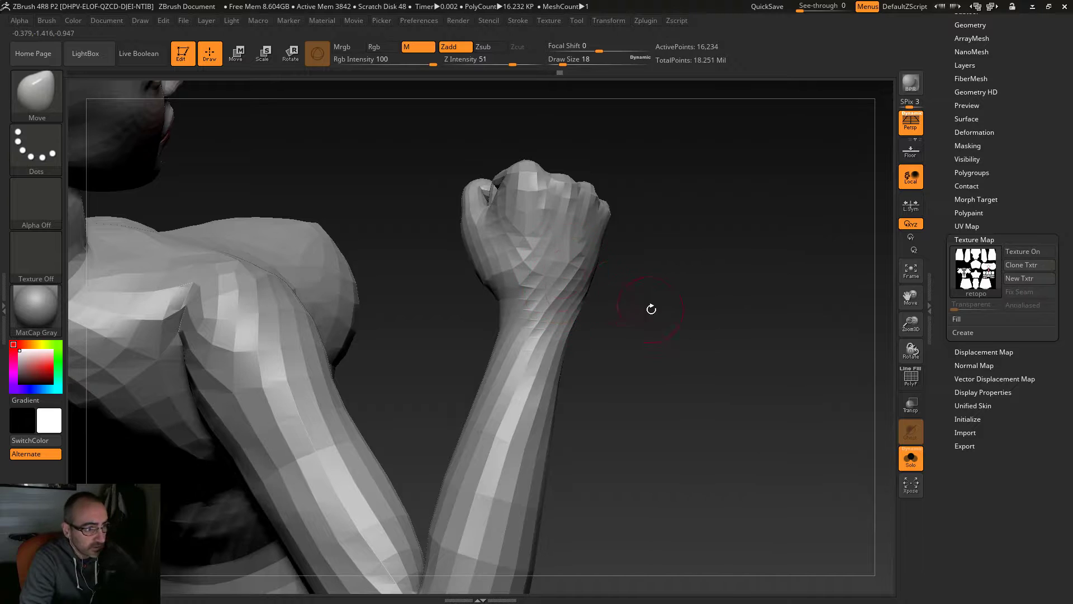
pyautogui.moveTo(650, 309); pyautogui.dragTo(629, 301)
pyautogui.press('s')
pyautogui.moveTo(562, 271); pyautogui.dragTo(558, 275)
pyautogui.press('s')
pyautogui.moveTo(634, 342)
pyautogui.mouseDown()
pyautogui.moveTo(632, 332)
pyautogui.moveTo(674, 351)
pyautogui.mouseUp()
pyautogui.press('s')
pyautogui.moveTo(512, 451); pyautogui.dragTo(516, 456)
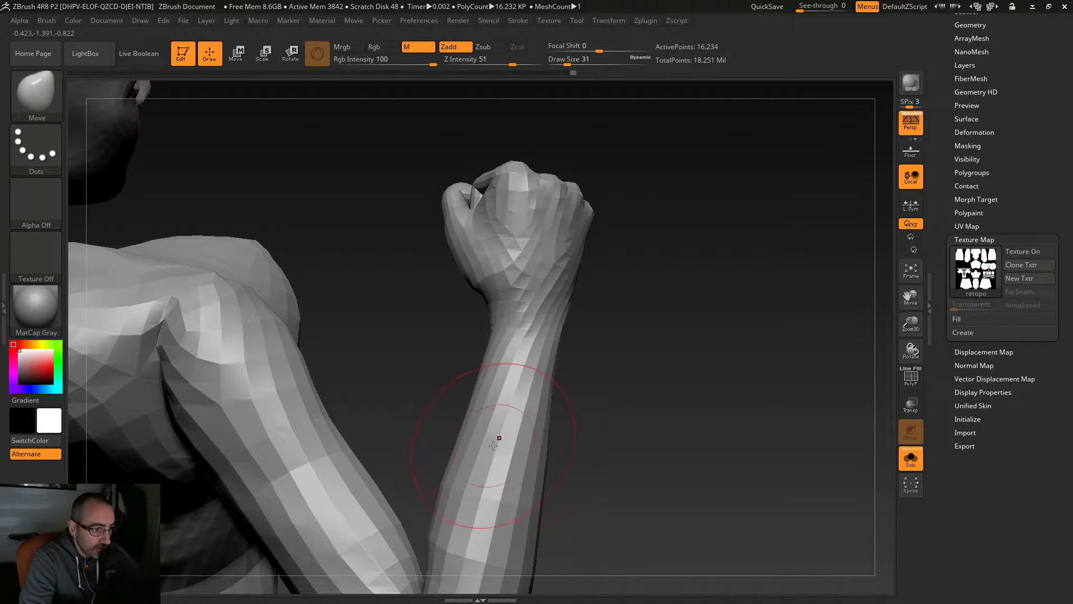
pyautogui.press('shift')
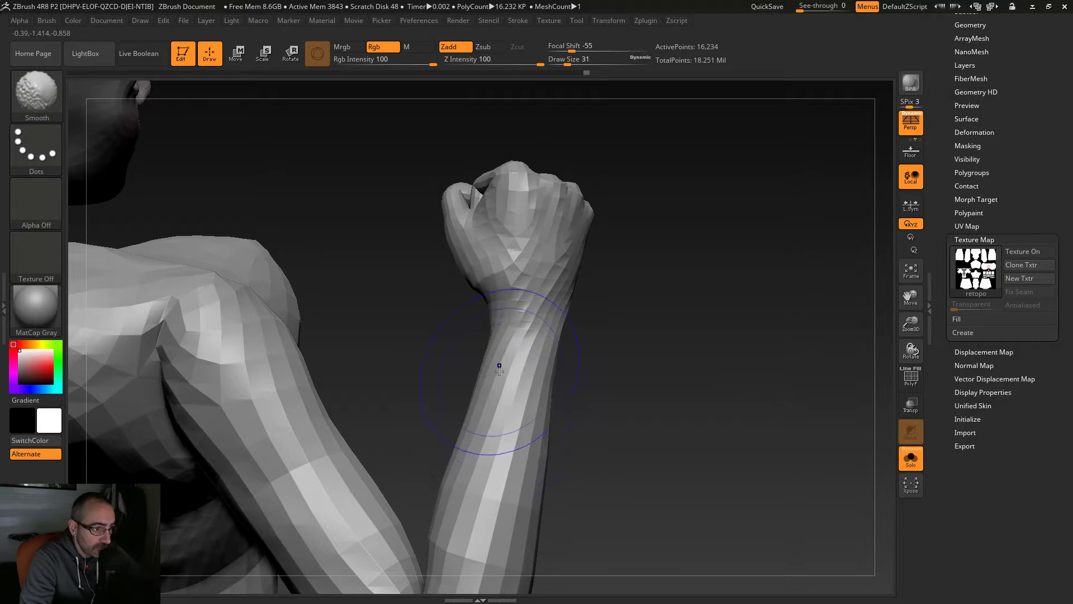
pyautogui.moveTo(671, 415)
pyautogui.mouseDown()
pyautogui.moveTo(640, 417)
pyautogui.moveTo(567, 336)
pyautogui.moveTo(513, 335)
pyautogui.mouseUp()
# Step: Adjust the thumb-side contour of the right wrist with fine Move strokes at draw sizes 14 and 12
pyautogui.press('s')
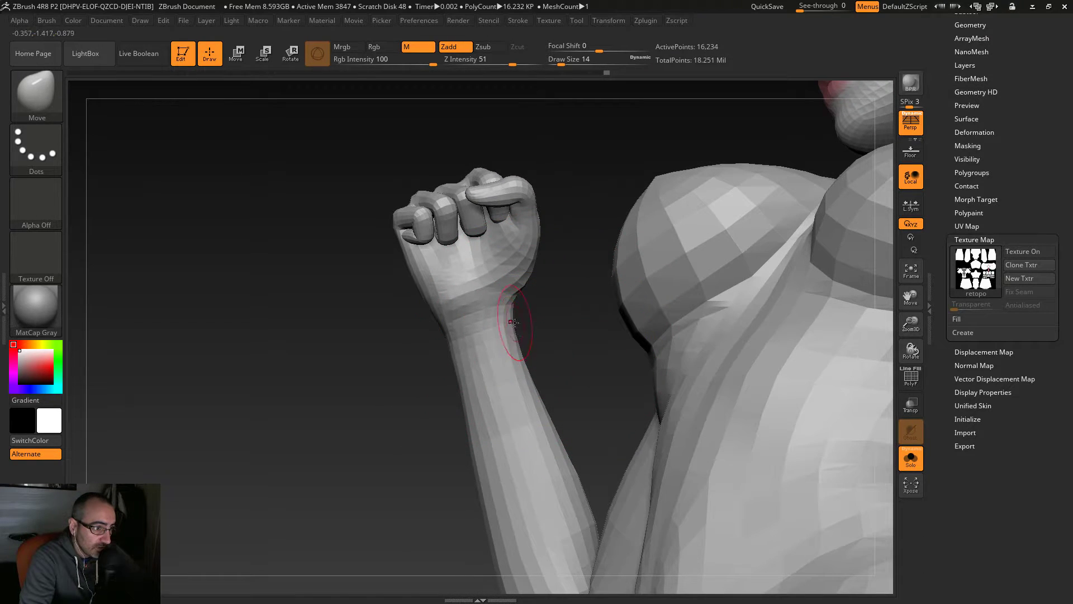
pyautogui.moveTo(526, 329)
pyautogui.mouseDown()
pyautogui.moveTo(589, 381)
pyautogui.moveTo(601, 220)
pyautogui.moveTo(610, 369)
pyautogui.moveTo(628, 297)
pyautogui.moveTo(607, 226)
pyautogui.mouseUp()
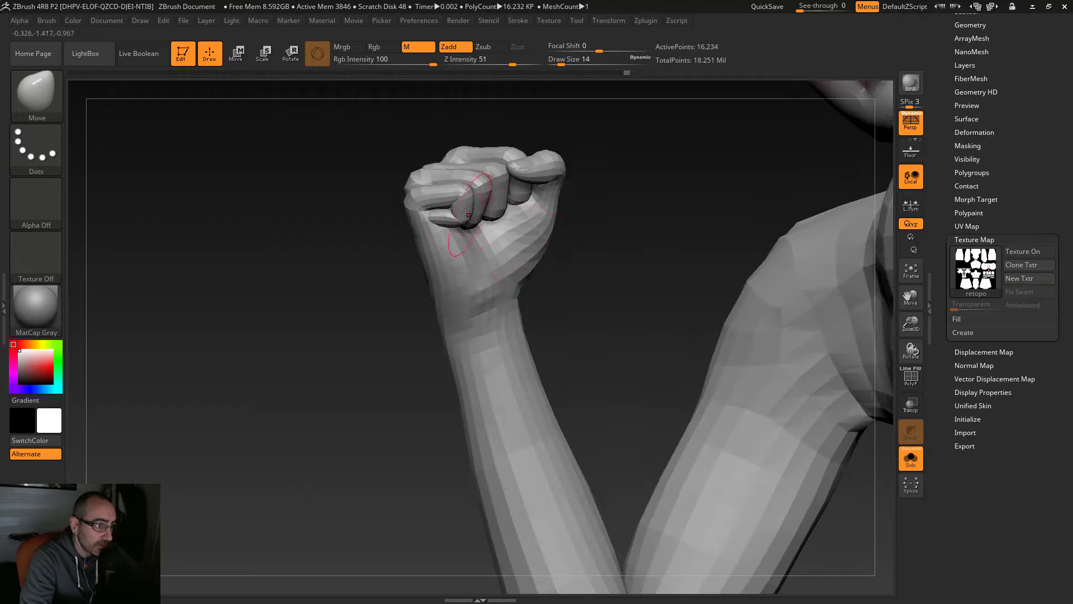
pyautogui.moveTo(606, 327); pyautogui.dragTo(492, 361)
pyautogui.moveTo(443, 395)
pyautogui.keyDown('alt'); pyautogui.mouseDown()
pyautogui.moveTo(424, 386)
pyautogui.moveTo(452, 416)
pyautogui.mouseUp(); pyautogui.keyUp('alt')
pyautogui.moveTo(500, 482)
pyautogui.mouseDown()
pyautogui.moveTo(606, 395)
pyautogui.moveTo(572, 303)
pyautogui.moveTo(467, 227)
pyautogui.mouseUp()
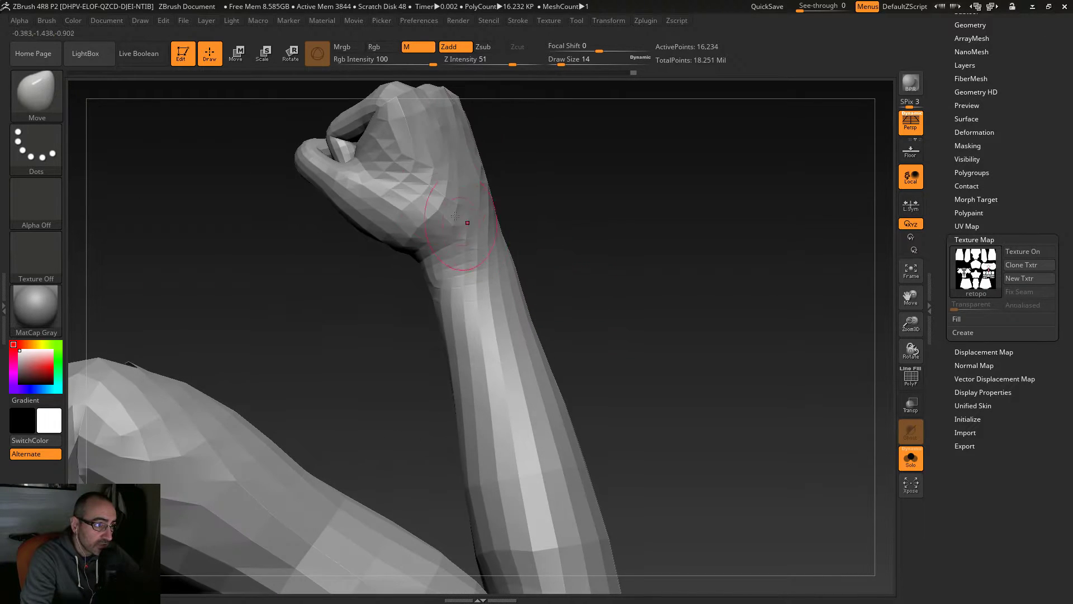
pyautogui.moveTo(605, 321)
pyautogui.mouseDown()
pyautogui.moveTo(615, 321)
pyautogui.moveTo(605, 321)
pyautogui.mouseUp()
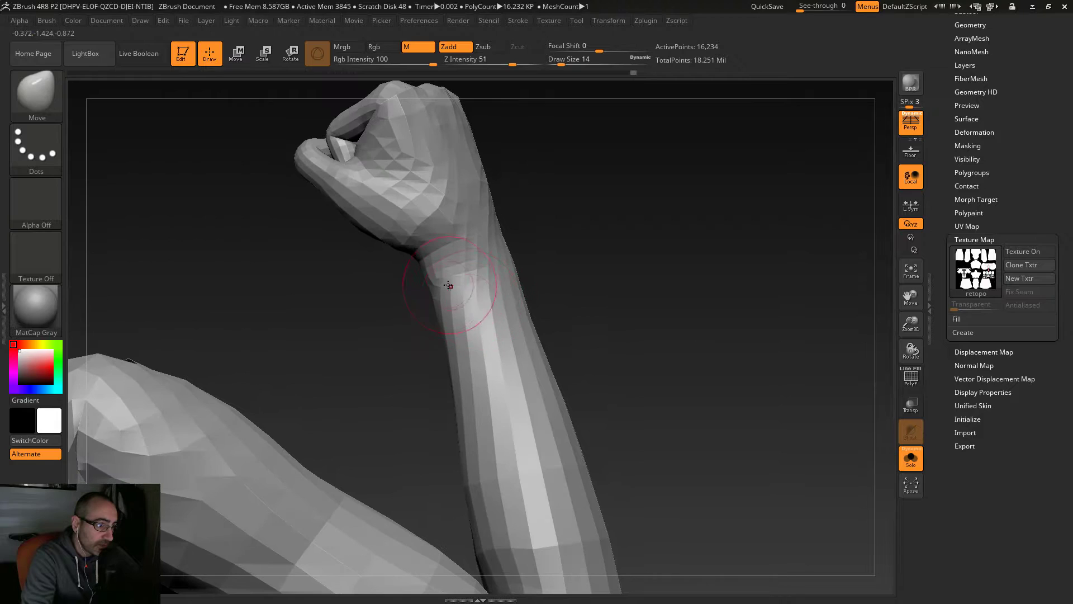
pyautogui.press('s')
pyautogui.moveTo(436, 274); pyautogui.dragTo(431, 281)
pyautogui.moveTo(625, 316); pyautogui.dragTo(659, 316)
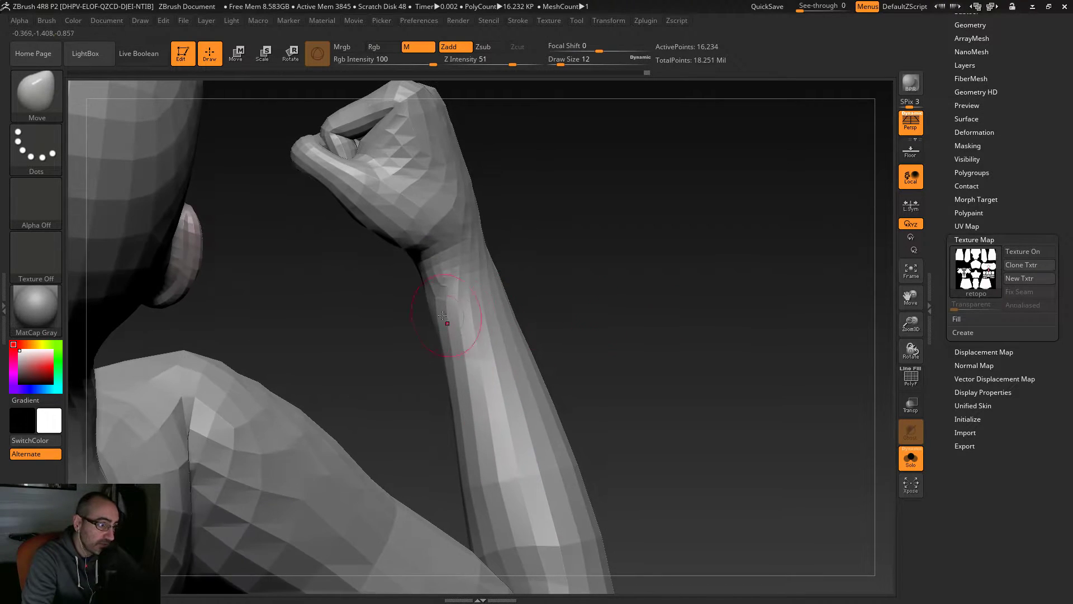
# Step: Smooth the right forearm from the wrist down to the elbow with a draw size of 44
pyautogui.moveTo(548, 354)
pyautogui.keyDown('alt'); pyautogui.mouseDown()
pyautogui.moveTo(643, 414)
pyautogui.moveTo(662, 339)
pyautogui.moveTo(571, 355)
pyautogui.mouseUp(); pyautogui.keyUp('alt')
pyautogui.press('s')
pyautogui.moveTo(503, 284); pyautogui.dragTo(512, 284)
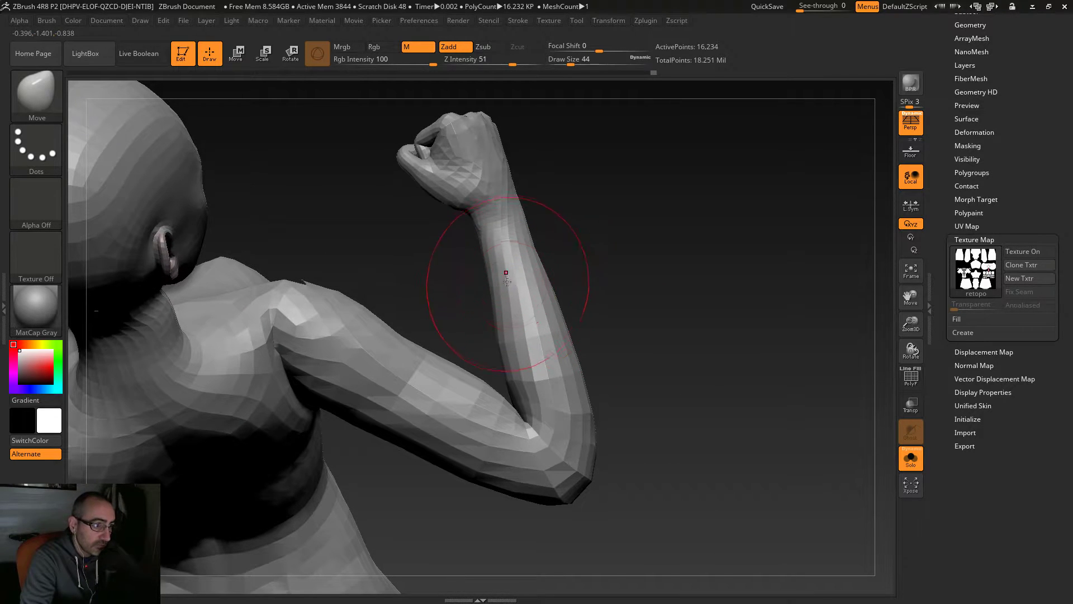
pyautogui.keyDown('shift'); pyautogui.moveTo(489, 239); pyautogui.dragTo(532, 283); pyautogui.keyUp('shift')
pyautogui.moveTo(531, 332)
pyautogui.keyDown('shift'); pyautogui.mouseDown()
pyautogui.moveTo(510, 341)
pyautogui.moveTo(517, 357)
pyautogui.mouseUp(); pyautogui.keyUp('shift')
pyautogui.moveTo(623, 366); pyautogui.dragTo(581, 363)
pyautogui.keyDown('shift'); pyautogui.moveTo(528, 423); pyautogui.dragTo(544, 445); pyautogui.keyUp('shift')
pyautogui.moveTo(572, 329); pyautogui.dragTo(556, 265)
pyautogui.moveTo(667, 335); pyautogui.dragTo(582, 392)
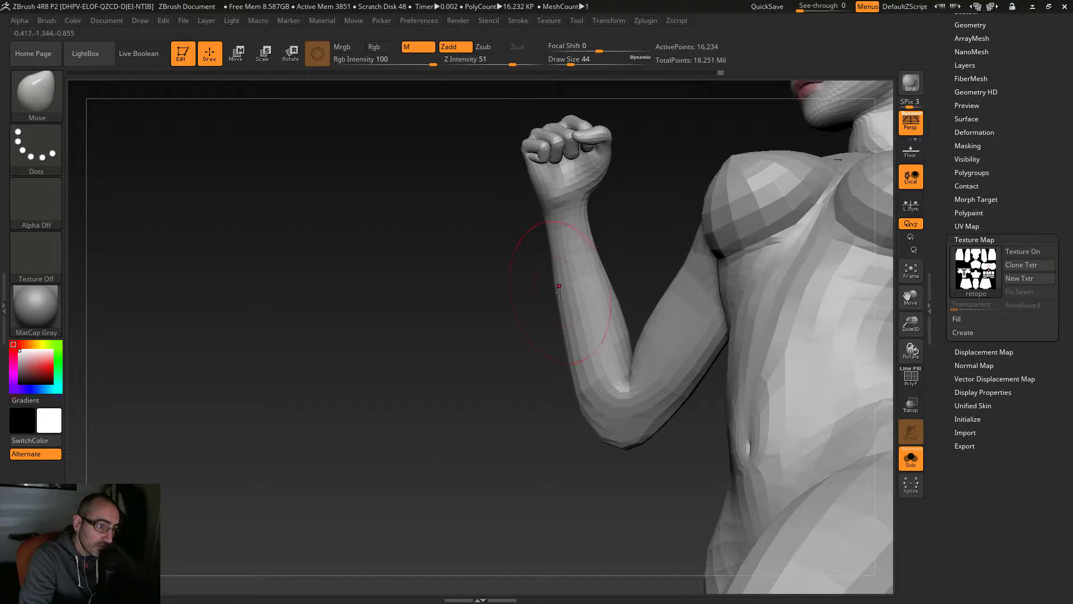
# Step: Refine the right forearm's contour with Move at draw size 25, and adjust the inner elbow crease at draw size 12
pyautogui.press('s')
pyautogui.moveTo(559, 281)
pyautogui.mouseDown()
pyautogui.moveTo(563, 297)
pyautogui.moveTo(571, 292)
pyautogui.mouseUp()
pyautogui.moveTo(622, 232); pyautogui.dragTo(598, 224)
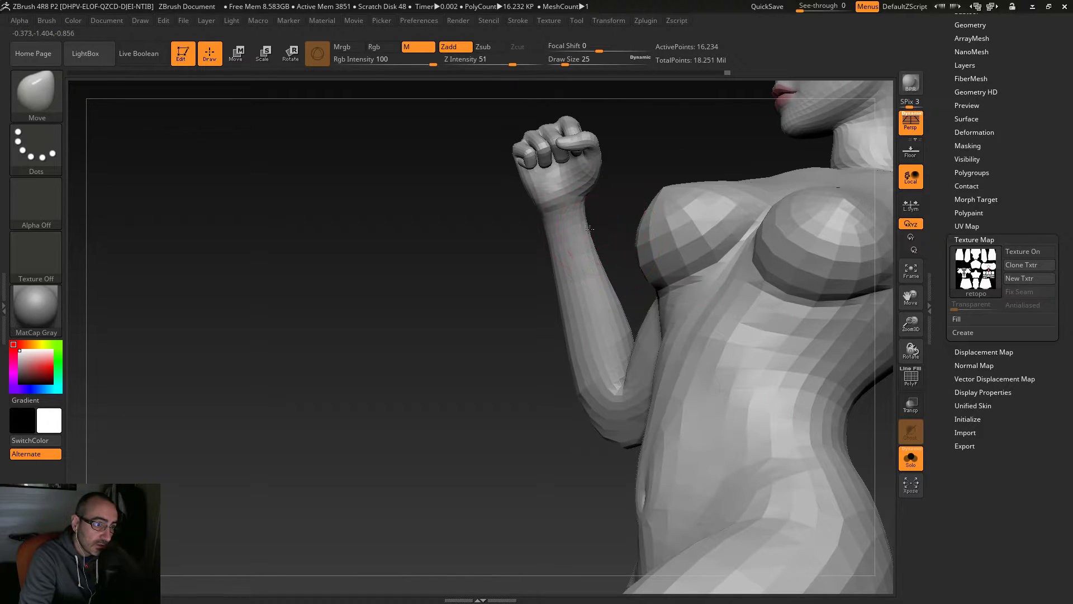
pyautogui.moveTo(485, 373); pyautogui.dragTo(522, 410)
pyautogui.press('s')
pyautogui.click(600, 407)
pyautogui.moveTo(589, 413); pyautogui.dragTo(727, 444)
# Step: Raise the body one subdivision level and refine the right elbow with Smooth and Move strokes
pyautogui.hotkey('ctrl', 'd')
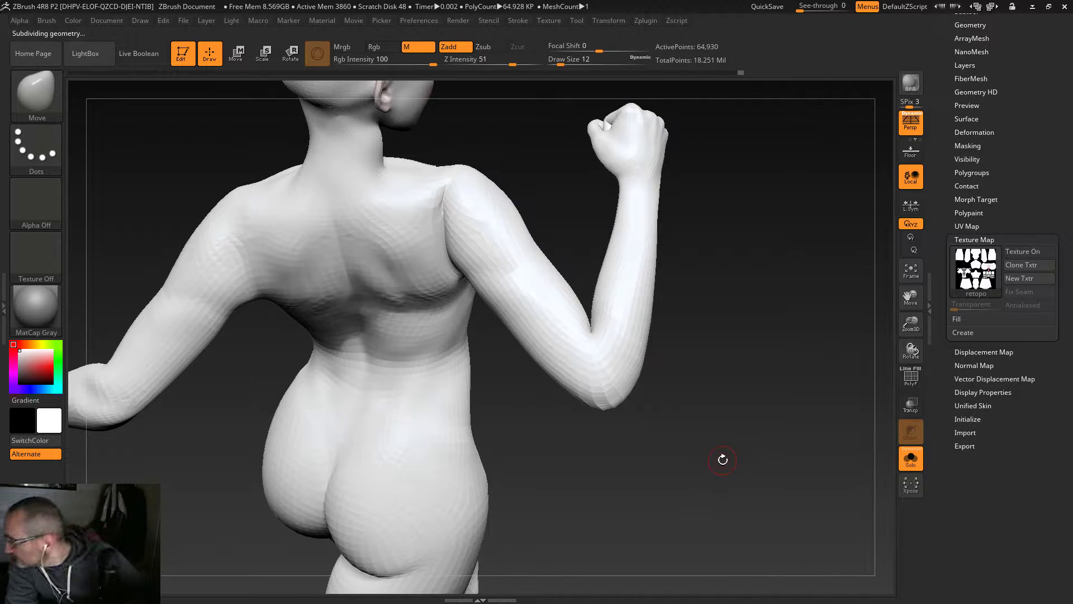
pyautogui.moveTo(703, 444); pyautogui.dragTo(624, 420)
pyautogui.press('shift')
pyautogui.press('s')
pyautogui.moveTo(622, 373)
pyautogui.mouseDown()
pyautogui.moveTo(642, 470)
pyautogui.moveTo(641, 531)
pyautogui.moveTo(664, 492)
pyautogui.moveTo(640, 321)
pyautogui.moveTo(743, 338)
pyautogui.mouseUp()
pyautogui.press('s')
pyautogui.press('s')
pyautogui.moveTo(585, 278)
pyautogui.mouseDown()
pyautogui.moveTo(581, 269)
pyautogui.moveTo(570, 286)
pyautogui.moveTo(492, 318)
pyautogui.moveTo(436, 324)
pyautogui.moveTo(546, 455)
pyautogui.moveTo(654, 442)
pyautogui.moveTo(623, 402)
pyautogui.moveTo(575, 374)
pyautogui.moveTo(582, 364)
pyautogui.moveTo(580, 374)
pyautogui.moveTo(707, 443)
pyautogui.moveTo(702, 395)
pyautogui.moveTo(467, 388)
pyautogui.mouseUp()
pyautogui.press('s')
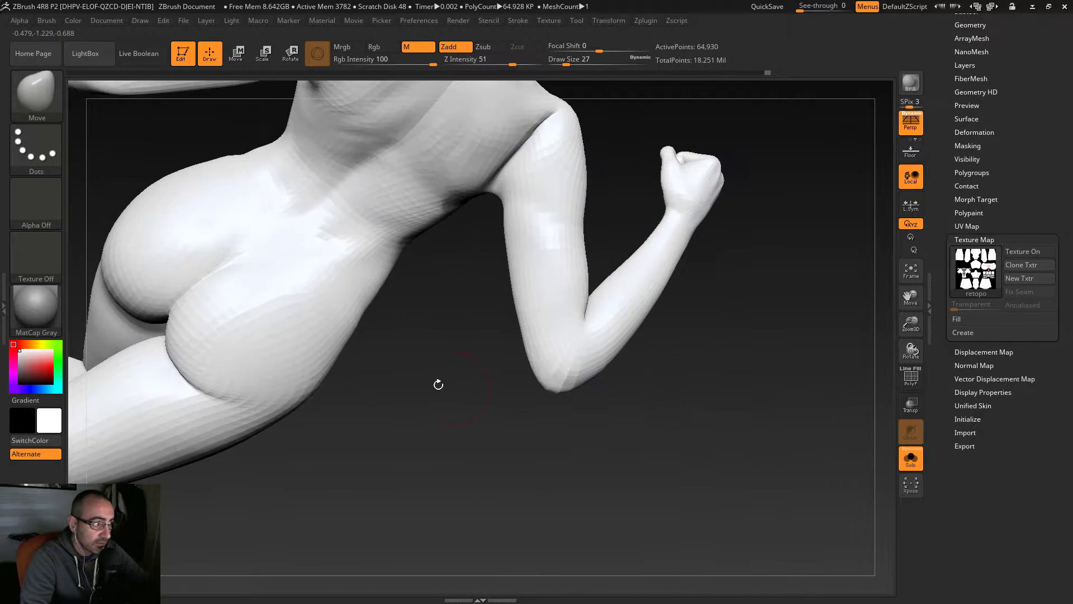
pyautogui.click(28, 312)
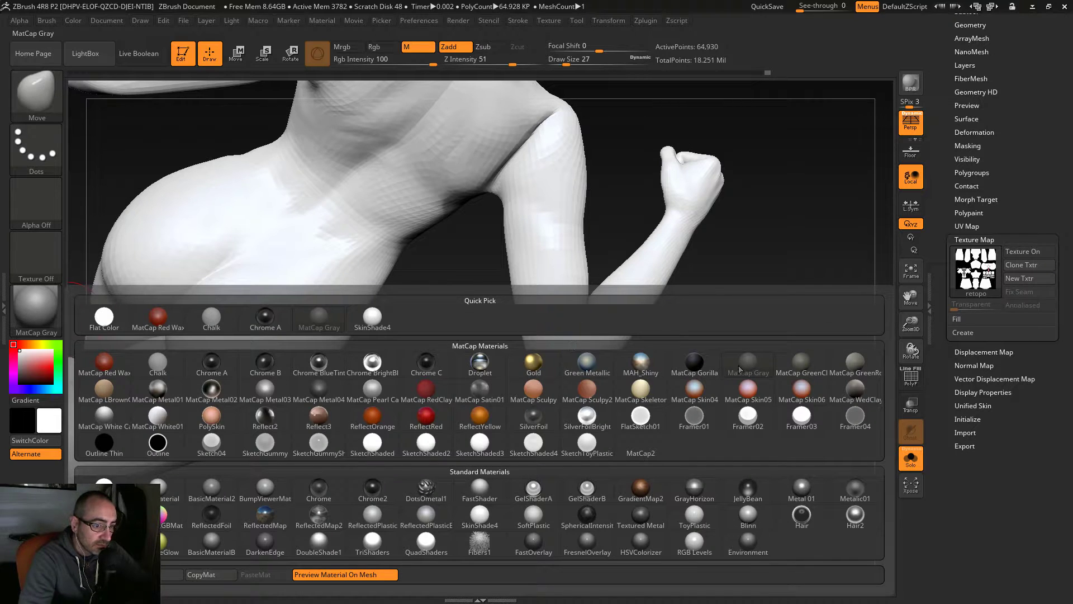
pyautogui.click(761, 370)
pyautogui.moveTo(792, 233); pyautogui.dragTo(784, 214)
pyautogui.moveTo(765, 338); pyautogui.dragTo(732, 294)
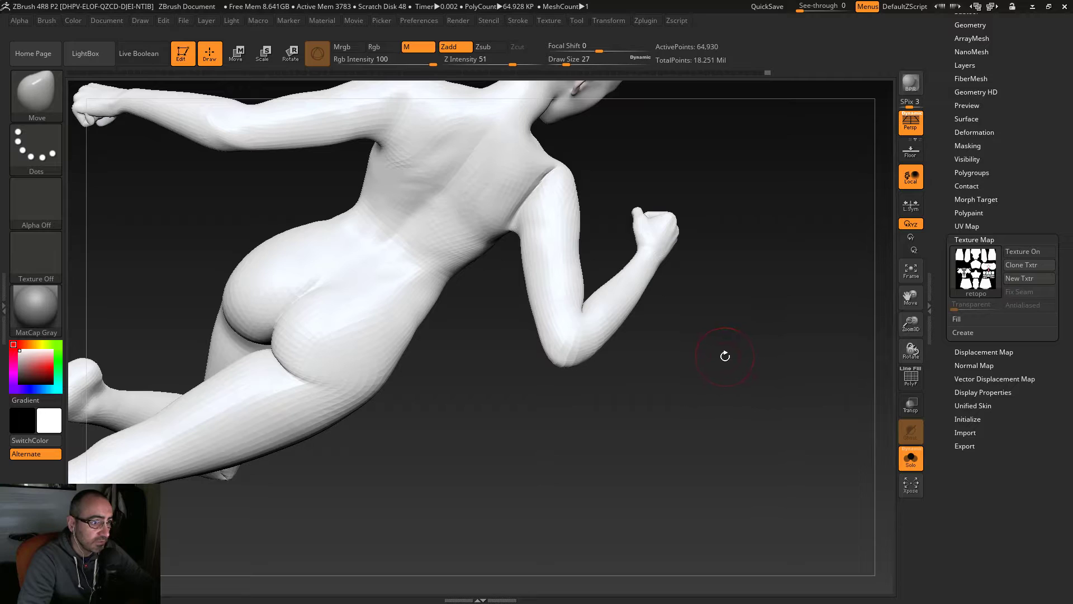
# Step: Fill the body's material with Flat Color at the highest subdivision level and make MatCap Gray the active material
pyautogui.hotkey('ctrl', 'd')
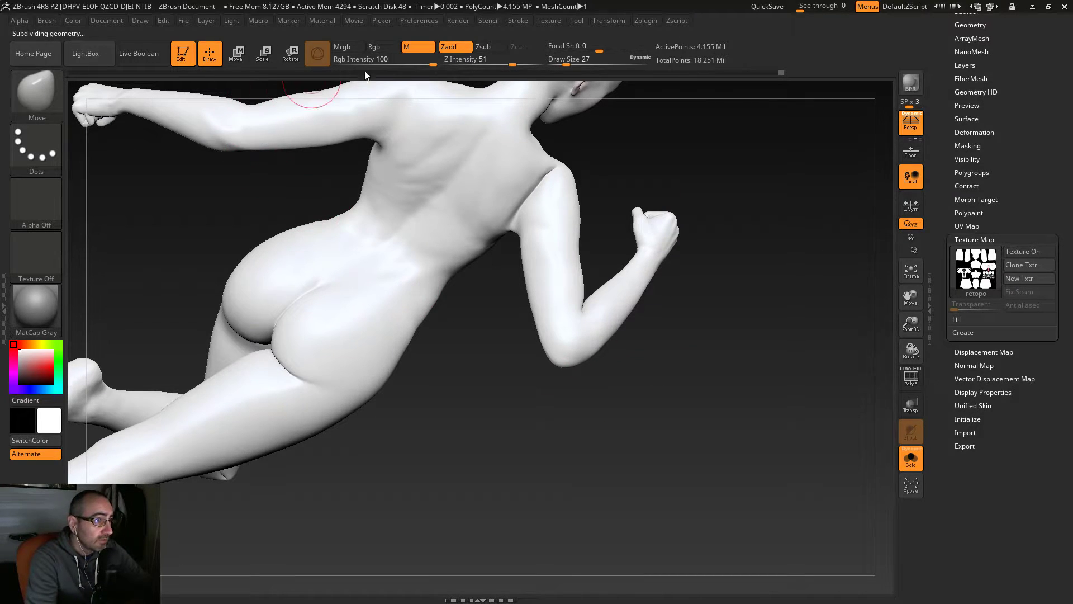
pyautogui.click(43, 321)
pyautogui.click(104, 322)
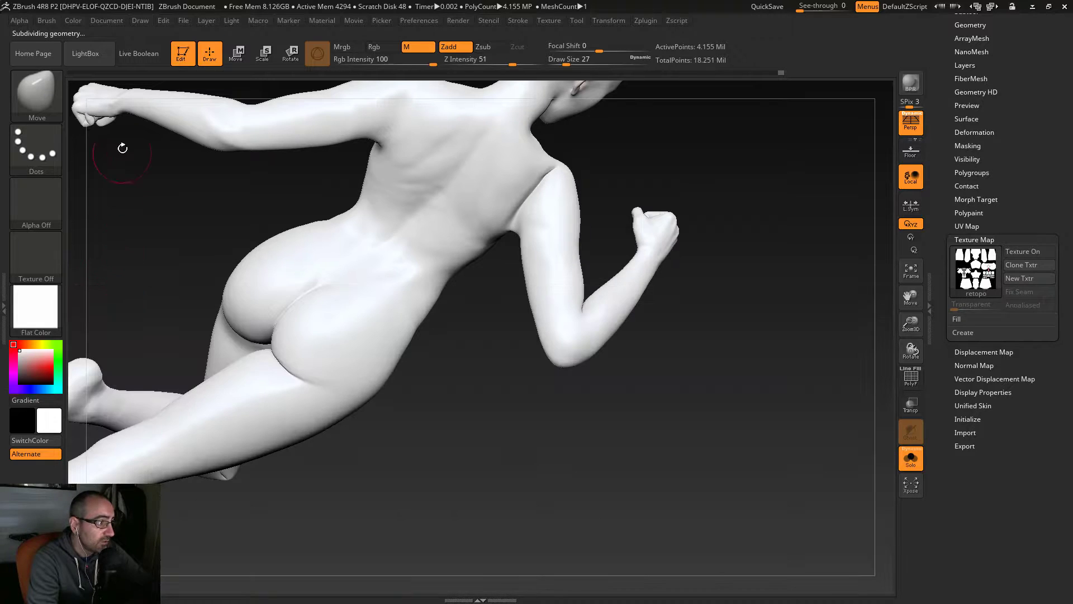
pyautogui.click(72, 21)
pyautogui.click(106, 259)
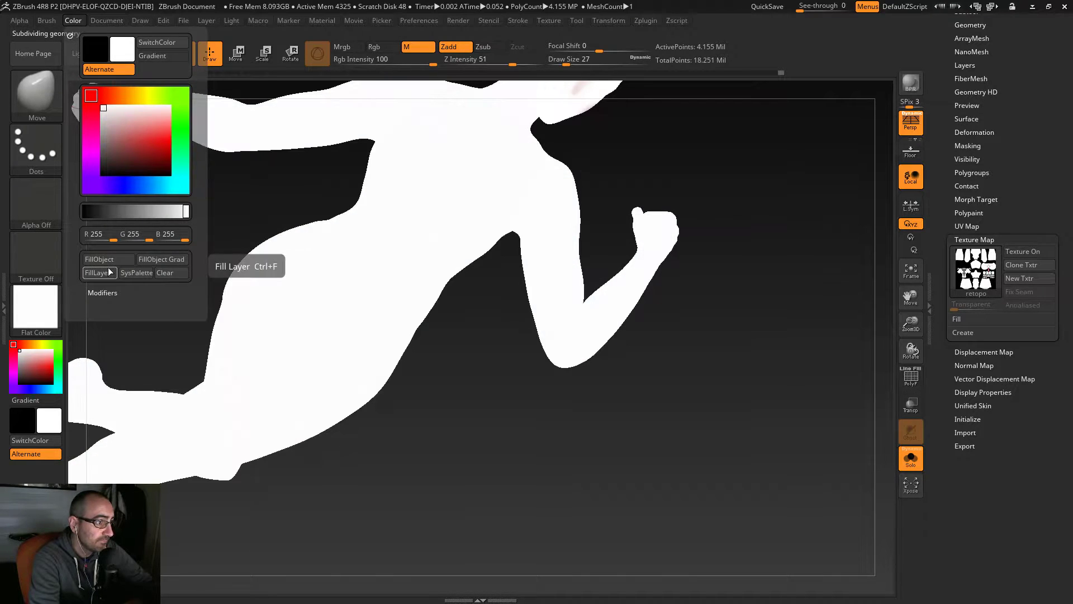
pyautogui.click(35, 309)
pyautogui.click(318, 325)
# Step: Compare the body at its lowest and highest subdivision levels, examining the right arm from the back and front
pyautogui.keyDown('alt'); pyautogui.moveTo(637, 431); pyautogui.dragTo(688, 483); pyautogui.keyUp('alt')
pyautogui.moveTo(662, 442); pyautogui.dragTo(653, 470)
pyautogui.hotkey('shift', 'd')
pyautogui.hotkey('shift', 'd')
pyautogui.hotkey('shift', 'd')
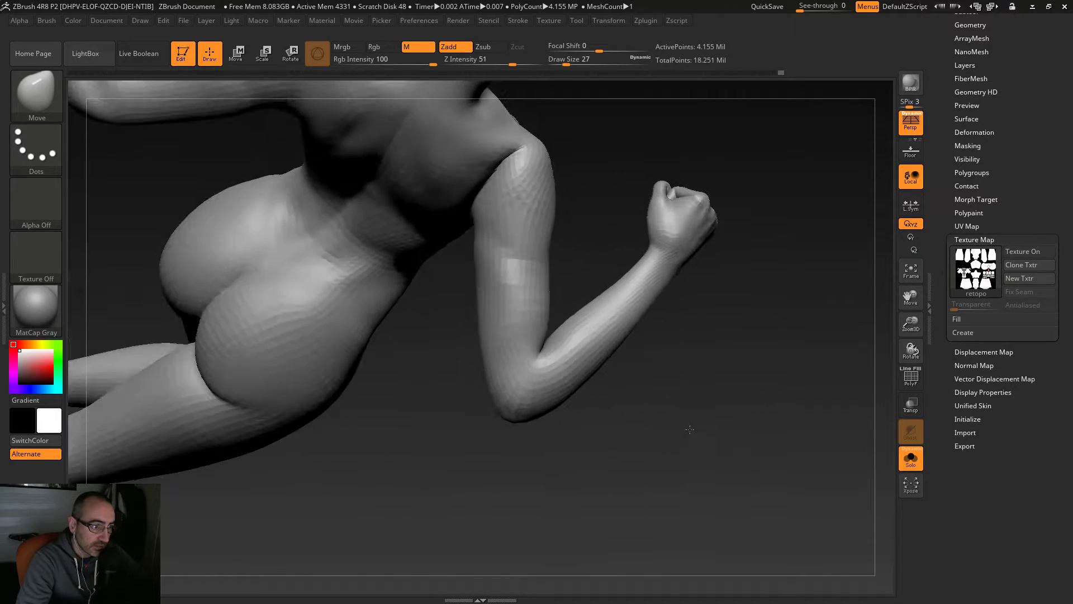
pyautogui.hotkey('shift', 'd')
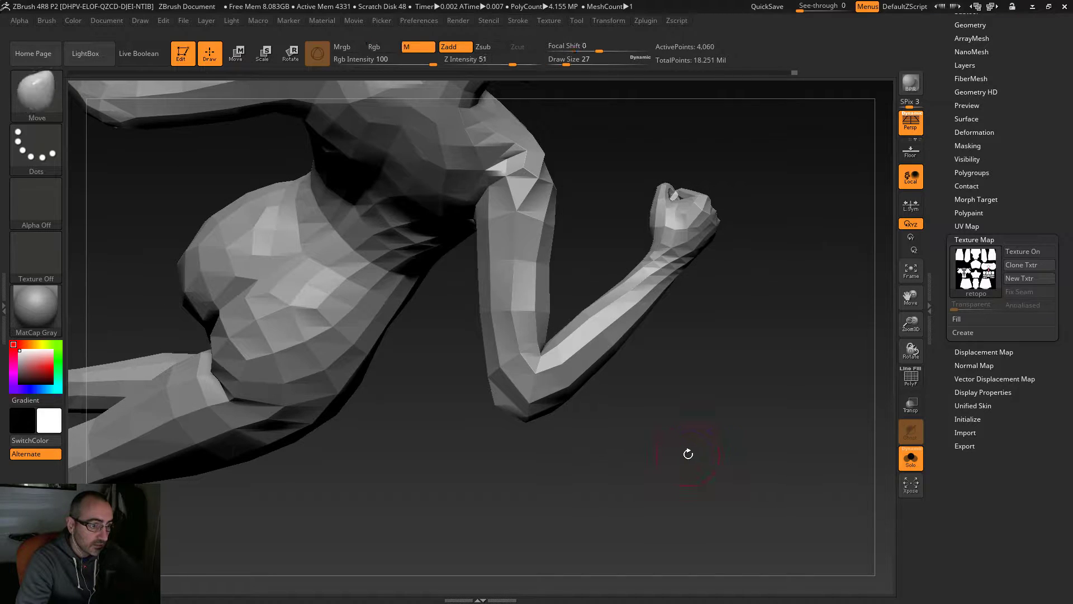
pyautogui.press('d')
pyautogui.press('d')
pyautogui.press('d')
pyautogui.press('d')
pyautogui.moveTo(696, 426); pyautogui.dragTo(657, 454)
pyautogui.moveTo(688, 403); pyautogui.dragTo(665, 349)
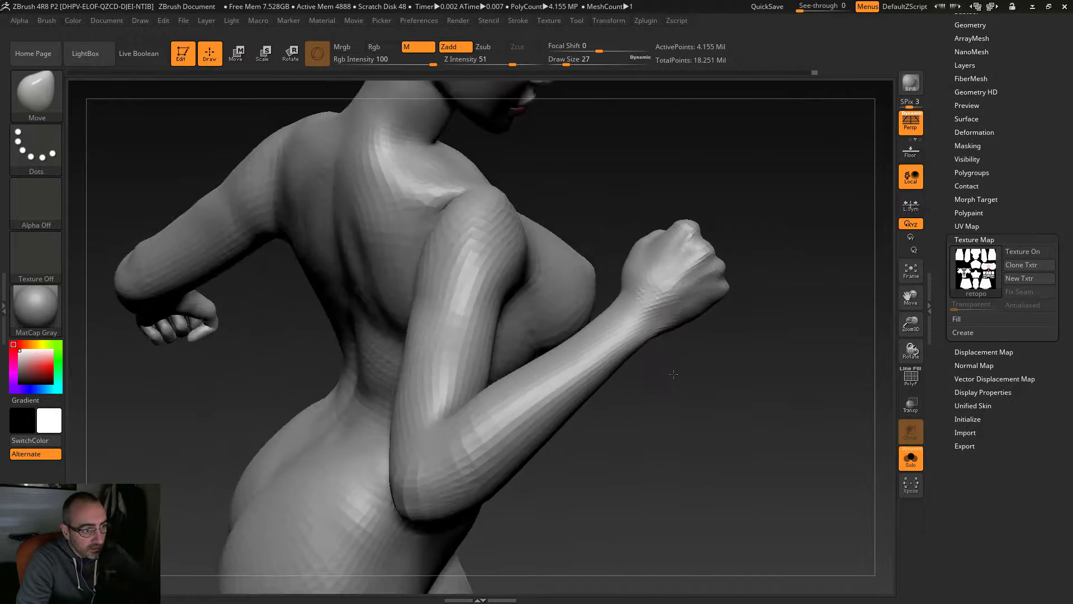
pyautogui.moveTo(730, 427); pyautogui.dragTo(517, 304)
pyautogui.moveTo(527, 390)
pyautogui.mouseDown()
pyautogui.moveTo(525, 412)
pyautogui.moveTo(524, 379)
pyautogui.mouseUp()
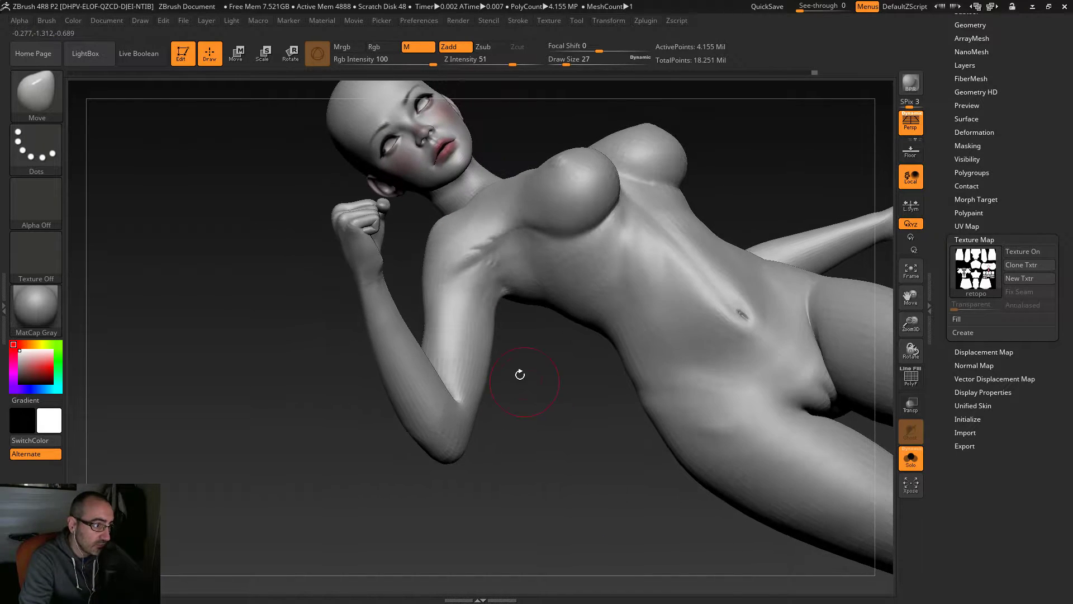
# Step: Lower the body three subdivision levels and smooth the palm-side crease at the right wrist with a draw size of 20
pyautogui.moveTo(548, 426)
pyautogui.mouseDown()
pyautogui.moveTo(395, 259)
pyautogui.moveTo(402, 227)
pyautogui.moveTo(396, 414)
pyautogui.moveTo(439, 391)
pyautogui.moveTo(437, 423)
pyautogui.moveTo(438, 391)
pyautogui.mouseUp()
pyautogui.press('s')
pyautogui.click(452, 376)
pyautogui.moveTo(504, 408); pyautogui.dragTo(425, 373)
pyautogui.press('s')
pyautogui.click(417, 360)
pyautogui.moveTo(520, 386); pyautogui.dragTo(621, 374)
pyautogui.moveTo(452, 352); pyautogui.dragTo(421, 346)
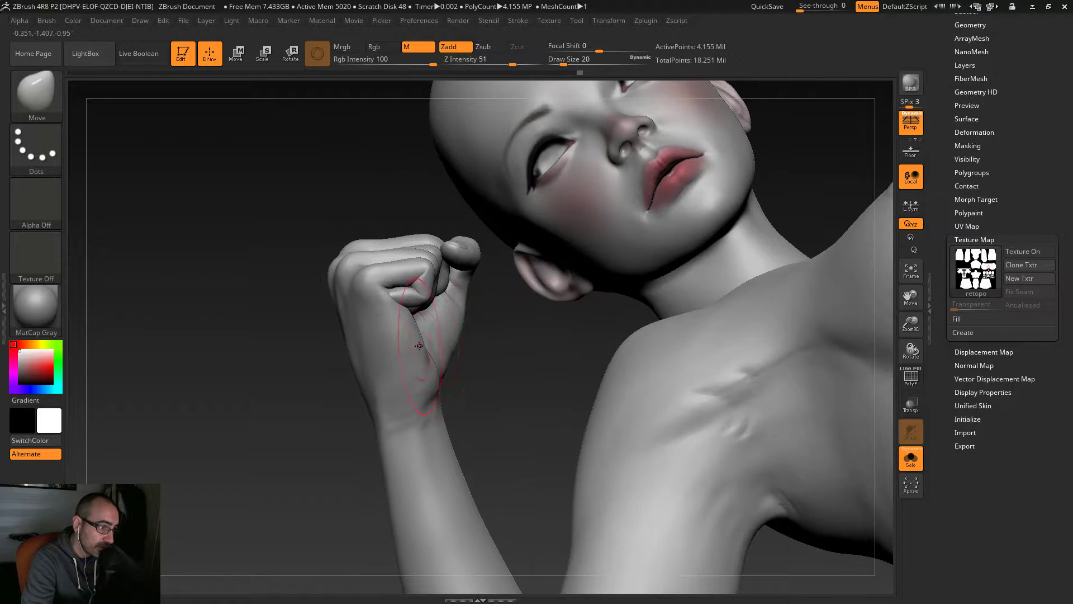
pyautogui.hotkey('shift', 'd')
pyautogui.hotkey('shift', 'd')
pyautogui.hotkey('shift', 'd')
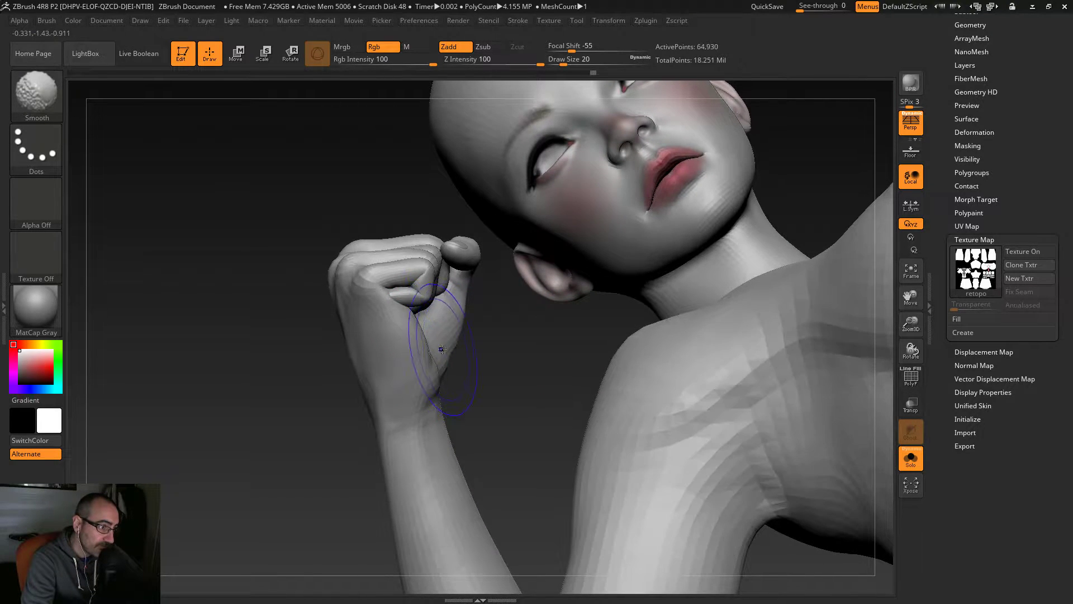
pyautogui.moveTo(498, 402); pyautogui.dragTo(468, 398)
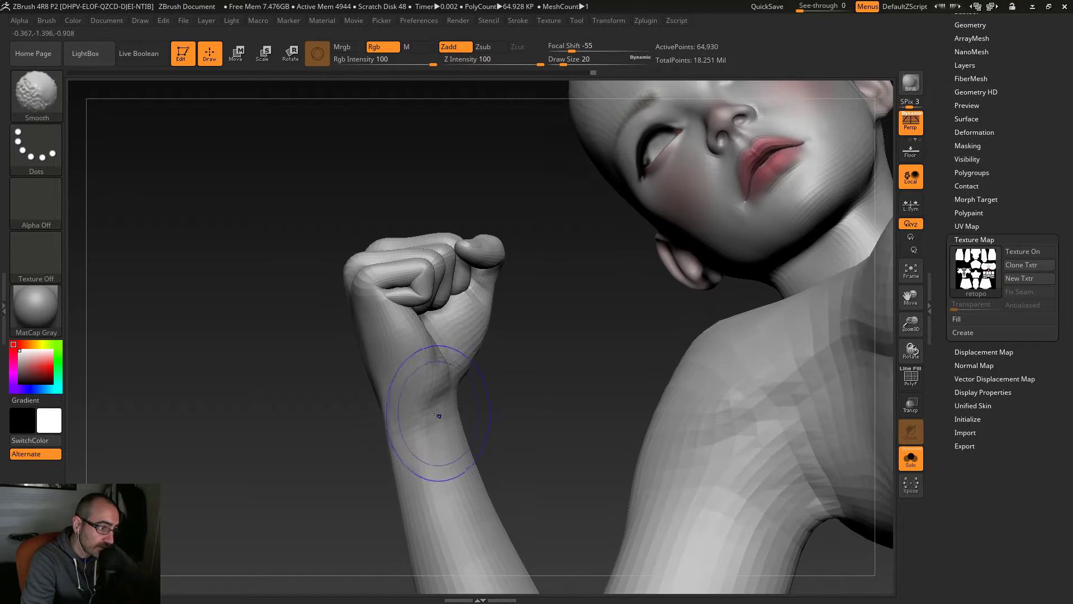
# Step: Examine the posed body around the bent leg, torso, right arm and back for remaining deformations
pyautogui.moveTo(429, 448)
pyautogui.mouseDown(button='right')
pyautogui.moveTo(579, 478)
pyautogui.moveTo(505, 486)
pyautogui.moveTo(531, 481)
pyautogui.moveTo(574, 302)
pyautogui.mouseUp(button='right')
pyautogui.moveTo(361, 482); pyautogui.dragTo(441, 440, button='right')
pyautogui.keyDown('alt'); pyautogui.moveTo(484, 495); pyautogui.dragTo(724, 341, button='right'); pyautogui.keyUp('alt')
pyautogui.moveTo(439, 489); pyautogui.dragTo(643, 227, button='right')
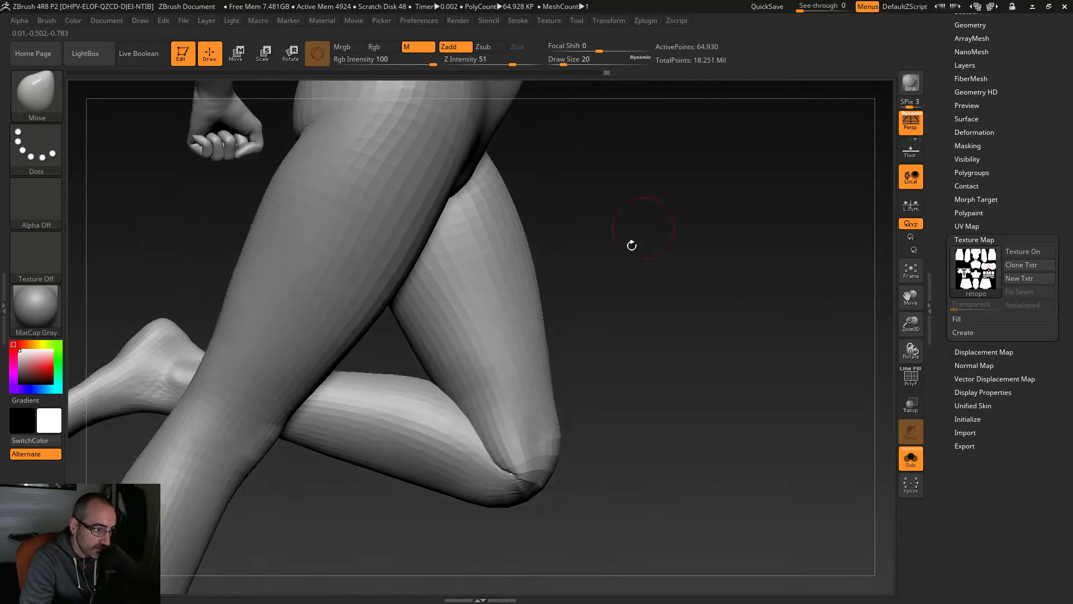
pyautogui.moveTo(689, 426)
pyautogui.mouseDown(button='right')
pyautogui.moveTo(637, 318)
pyautogui.moveTo(587, 335)
pyautogui.moveTo(481, 342)
pyautogui.moveTo(662, 390)
pyautogui.moveTo(562, 305)
pyautogui.mouseUp(button='right')
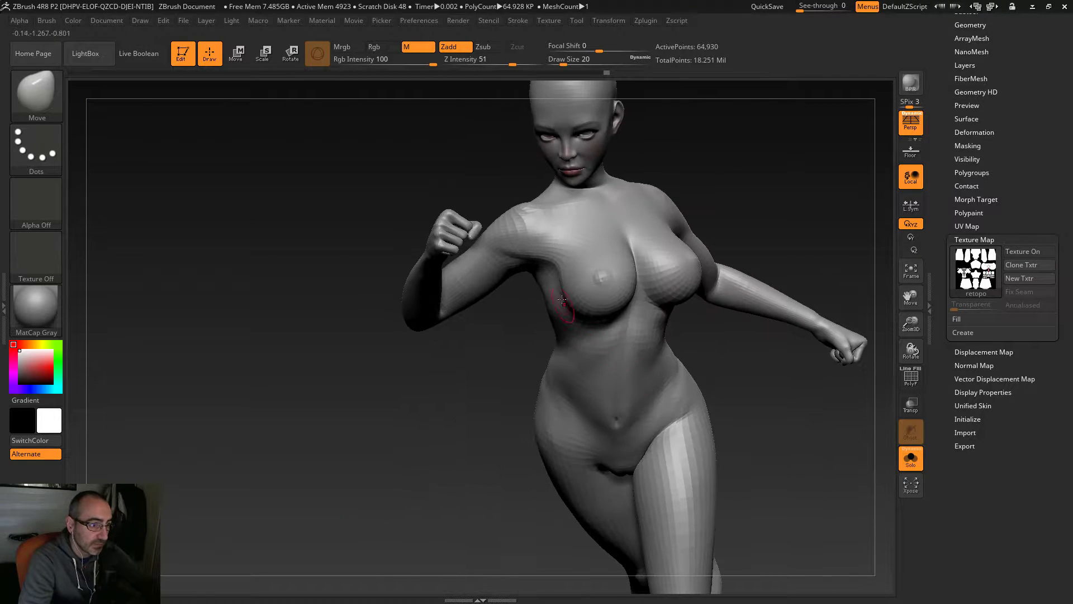
pyautogui.moveTo(433, 442); pyautogui.dragTo(559, 294, button='right')
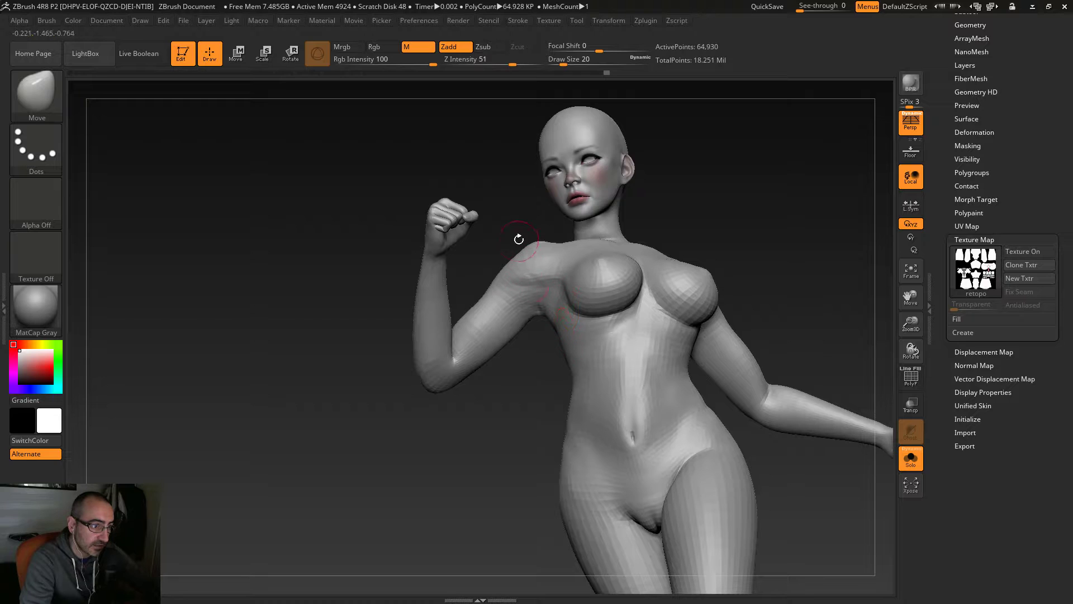
pyautogui.moveTo(458, 449)
pyautogui.mouseDown(button='right')
pyautogui.moveTo(570, 455)
pyautogui.moveTo(692, 435)
pyautogui.moveTo(665, 474)
pyautogui.moveTo(615, 425)
pyautogui.mouseUp(button='right')
pyautogui.moveTo(463, 217); pyautogui.dragTo(425, 257, button='right')
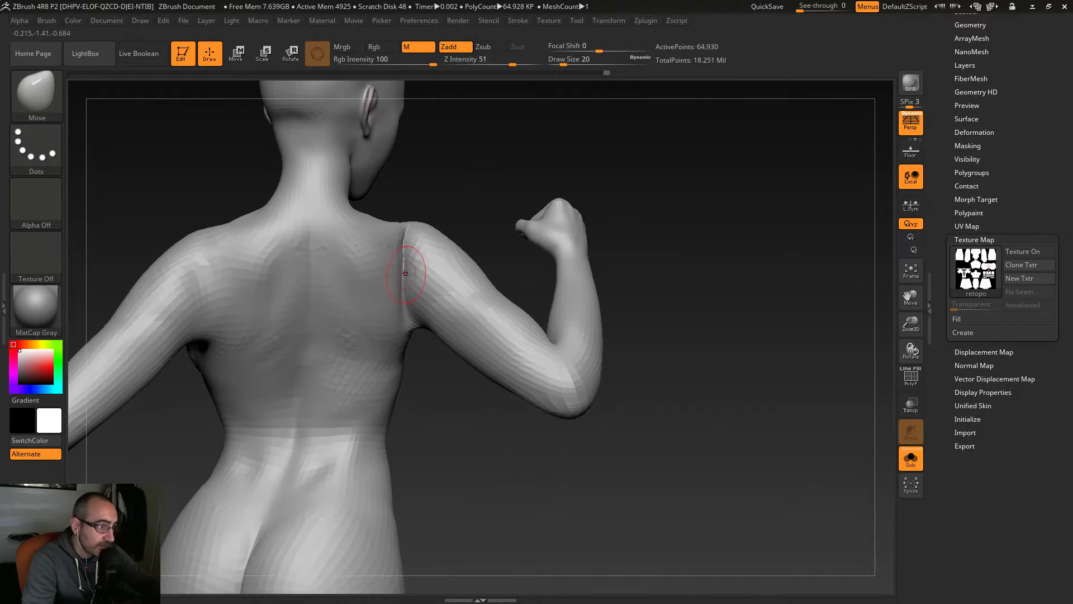
# Step: Smooth the crease between the upper back and the back of the right shoulder with a draw size of 20
pyautogui.press('shift')
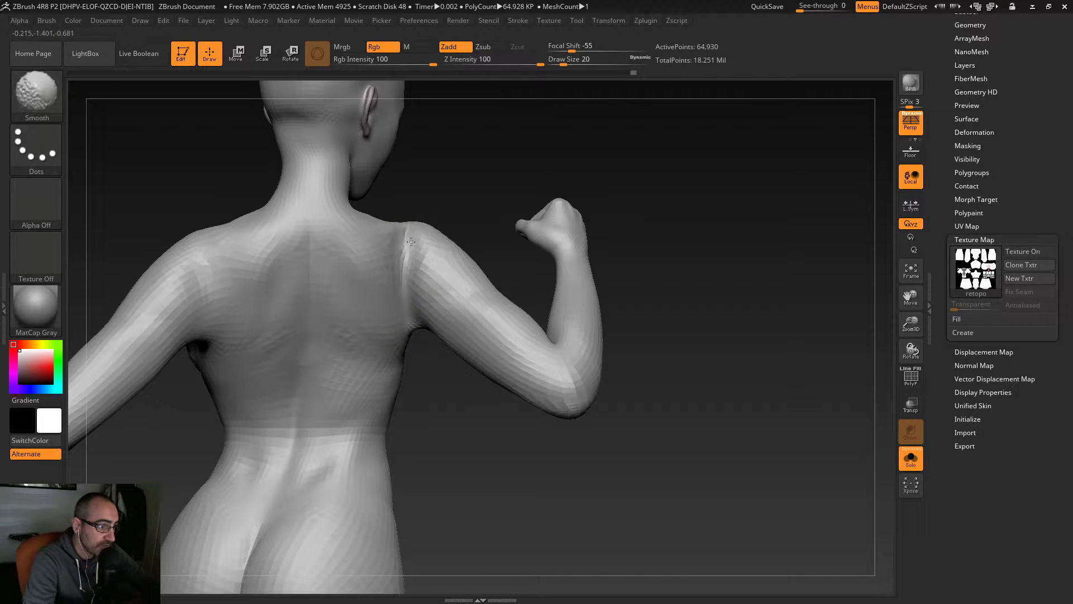
pyautogui.keyDown('shift'); pyautogui.moveTo(411, 241); pyautogui.dragTo(407, 231); pyautogui.keyUp('shift')
pyautogui.moveTo(424, 206)
pyautogui.mouseDown(button='right')
pyautogui.moveTo(443, 189)
pyautogui.moveTo(449, 285)
pyautogui.mouseUp(button='right')
# Step: Reshape the top of the right shoulder with Move at draw size 37 and smooth its surface
pyautogui.press('s')
pyautogui.moveTo(418, 237); pyautogui.dragTo(425, 236)
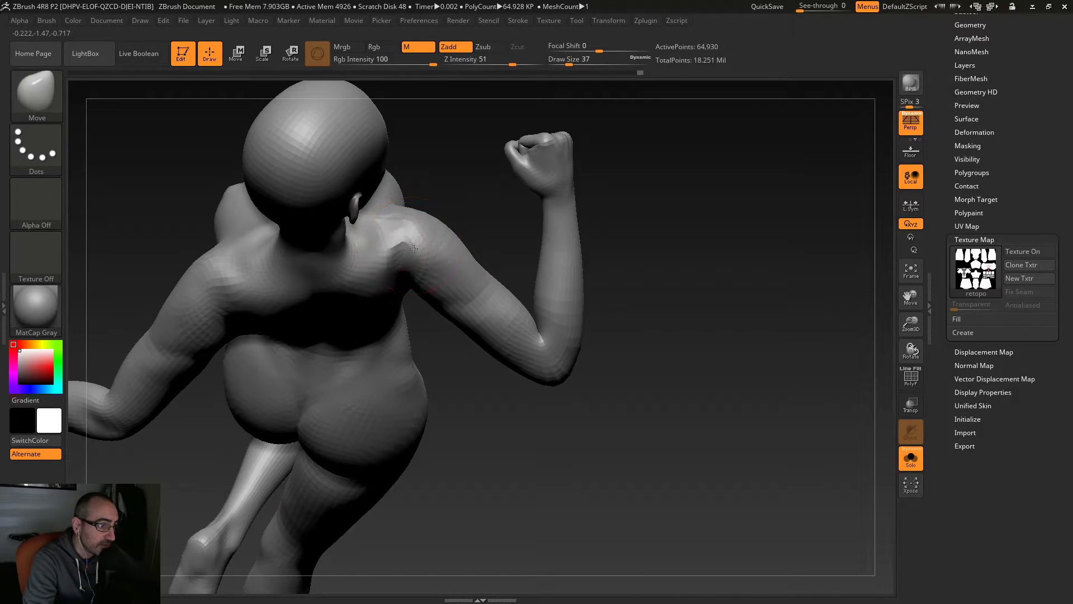
pyautogui.press('shift')
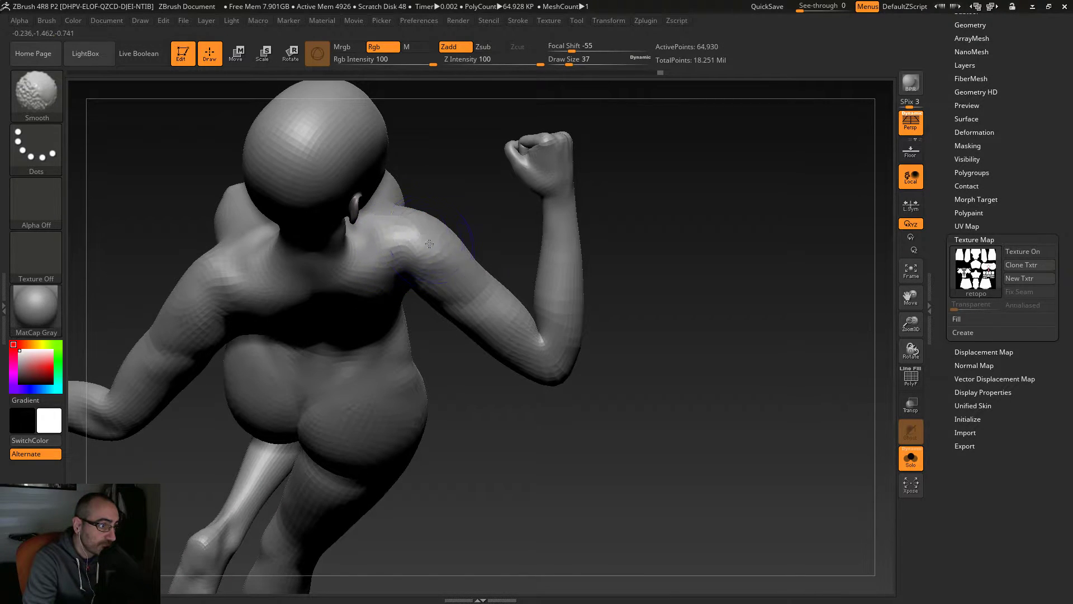
pyautogui.moveTo(587, 468)
pyautogui.mouseDown(button='right')
pyautogui.moveTo(706, 398)
pyautogui.moveTo(602, 343)
pyautogui.mouseUp(button='right')
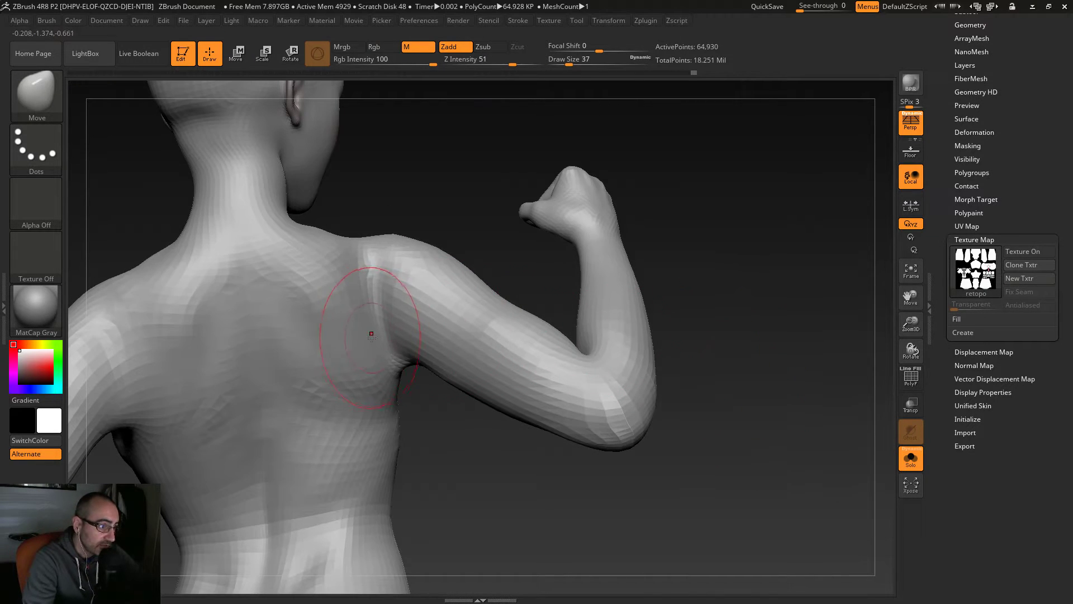
# Step: Smooth the remaining crease running from behind the right shoulder down to the armpit
pyautogui.press('shift')
pyautogui.moveTo(371, 323)
pyautogui.keyDown('shift'); pyautogui.mouseDown()
pyautogui.moveTo(382, 282)
pyautogui.moveTo(358, 301)
pyautogui.mouseUp(); pyautogui.keyUp('shift')
pyautogui.moveTo(370, 364)
pyautogui.keyDown('shift'); pyautogui.mouseDown()
pyautogui.moveTo(382, 341)
pyautogui.moveTo(380, 373)
pyautogui.moveTo(358, 304)
pyautogui.mouseUp(); pyautogui.keyUp('shift')
# Step: Check the right shoulder from the front and above and smooth the uneven transition at its top
pyautogui.moveTo(453, 199)
pyautogui.mouseDown(button='right')
pyautogui.moveTo(441, 584)
pyautogui.moveTo(349, 347)
pyautogui.mouseUp(button='right')
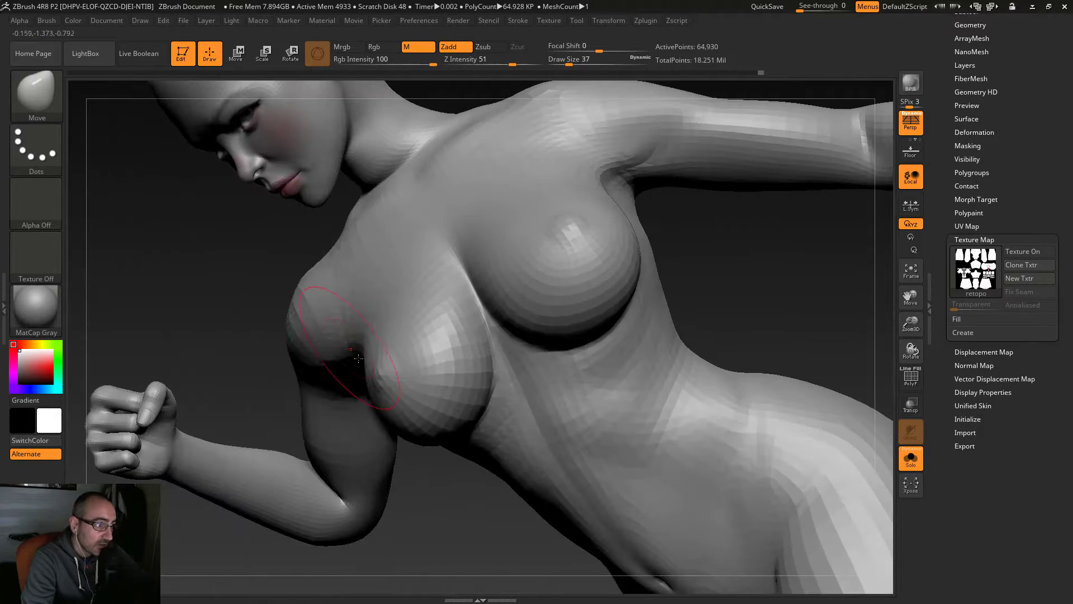
pyautogui.moveTo(232, 299); pyautogui.dragTo(740, 430, button='right')
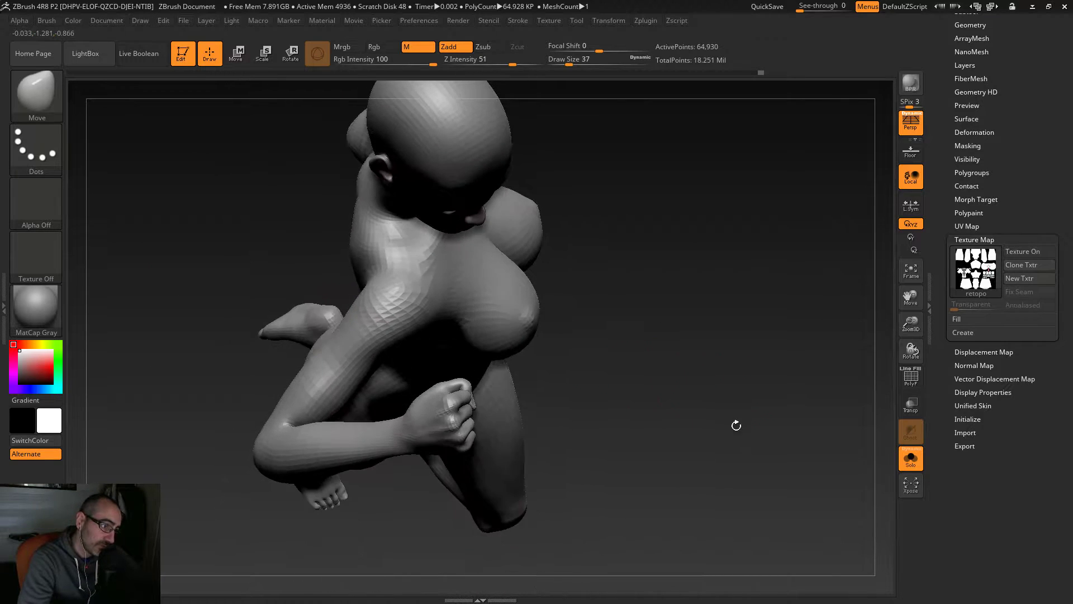
pyautogui.moveTo(740, 430); pyautogui.dragTo(450, 291)
pyautogui.press('shift')
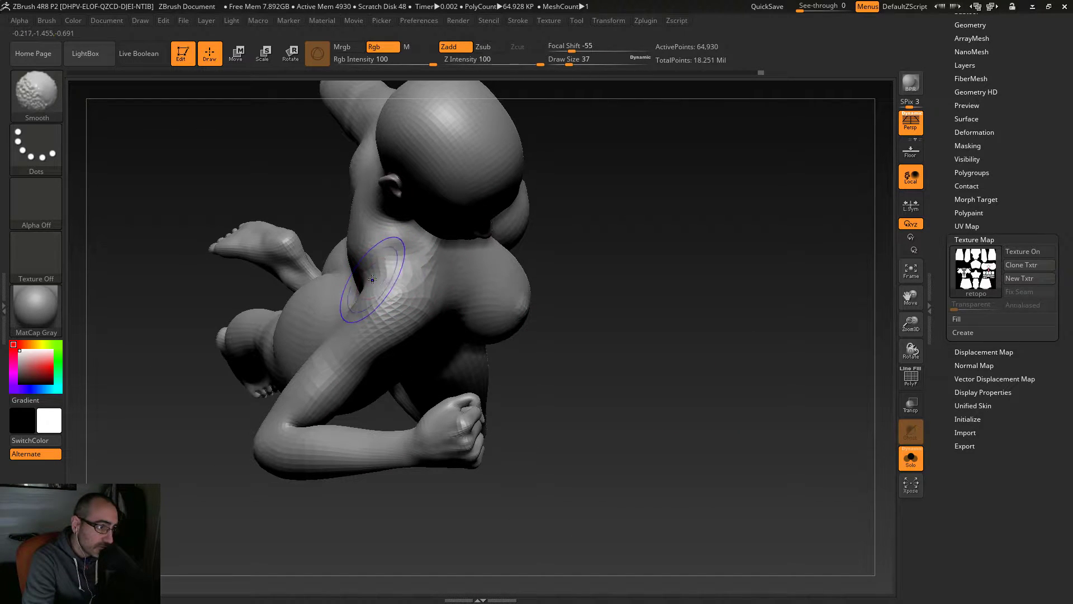
pyautogui.moveTo(654, 419); pyautogui.dragTo(674, 429)
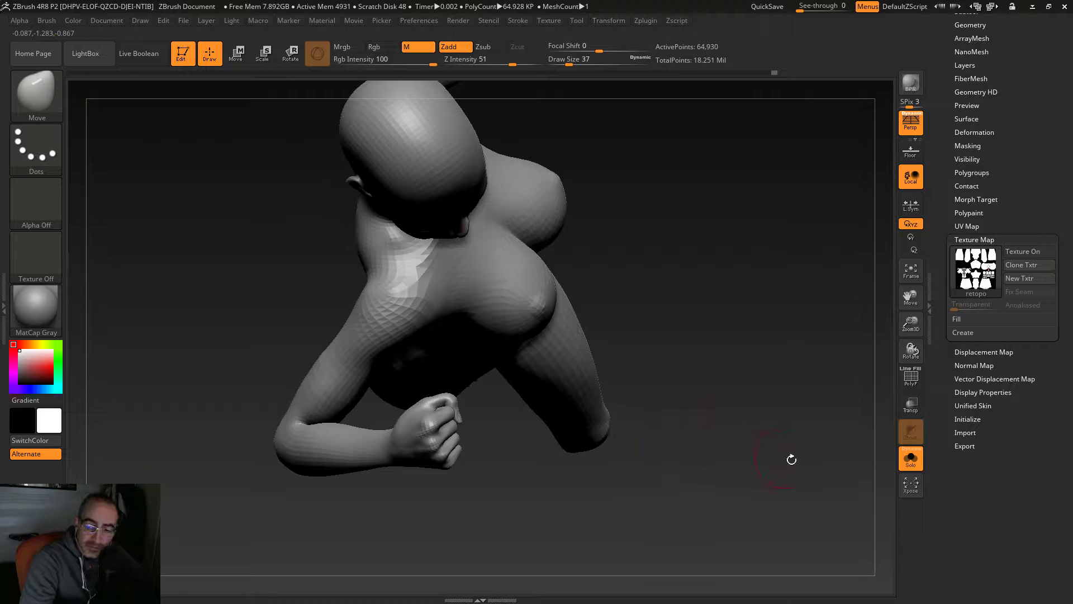
pyautogui.moveTo(770, 391)
pyautogui.mouseDown()
pyautogui.moveTo(750, 347)
pyautogui.moveTo(783, 257)
pyautogui.moveTo(726, 240)
pyautogui.moveTo(773, 225)
pyautogui.moveTo(636, 296)
pyautogui.mouseUp()
# Step: Smooth the inner bend of the right elbow and adjust the forearm's shape with Move at draw size 49
pyautogui.moveTo(306, 494)
pyautogui.keyDown('alt'); pyautogui.mouseDown()
pyautogui.moveTo(364, 451)
pyautogui.moveTo(415, 465)
pyautogui.mouseUp(); pyautogui.keyUp('alt')
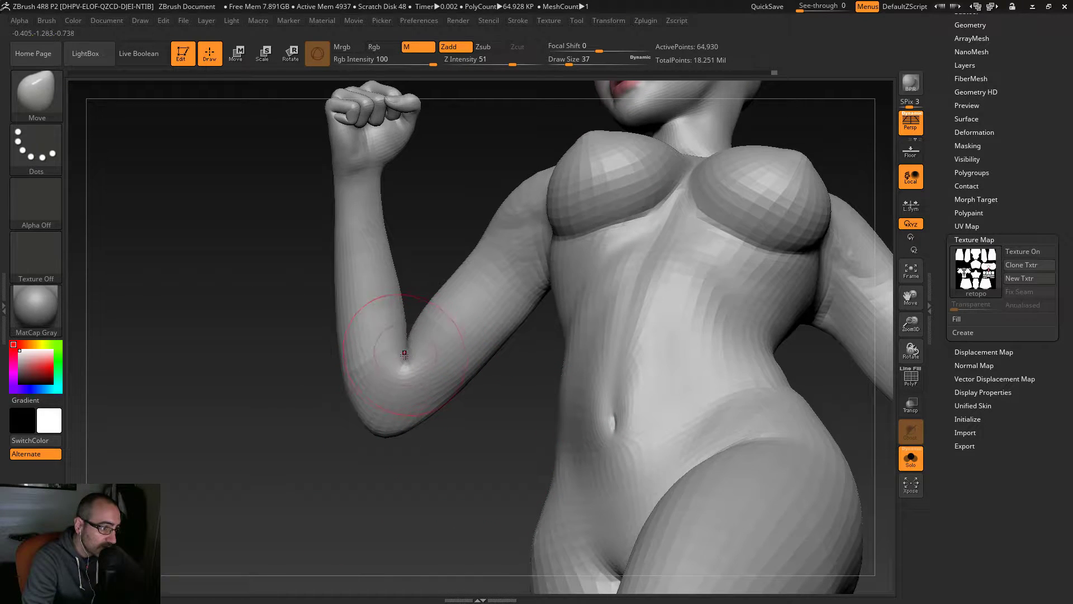
pyautogui.press('shift')
pyautogui.moveTo(391, 425)
pyautogui.mouseDown()
pyautogui.moveTo(408, 442)
pyautogui.moveTo(389, 450)
pyautogui.moveTo(373, 481)
pyautogui.mouseUp()
pyautogui.press('s')
pyautogui.moveTo(359, 331); pyautogui.dragTo(362, 331)
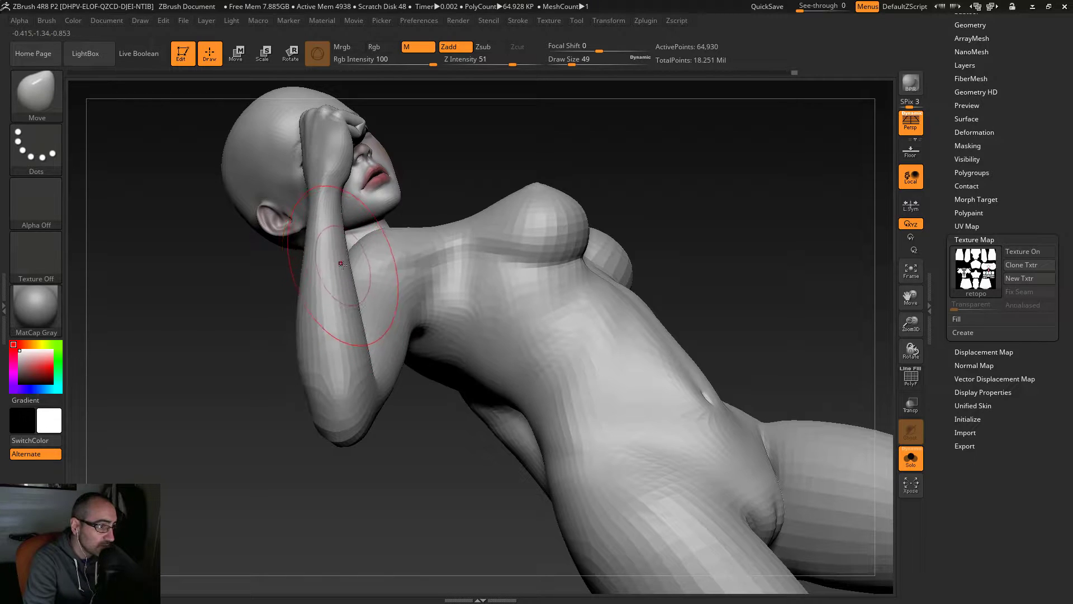
pyautogui.moveTo(403, 485); pyautogui.dragTo(507, 287)
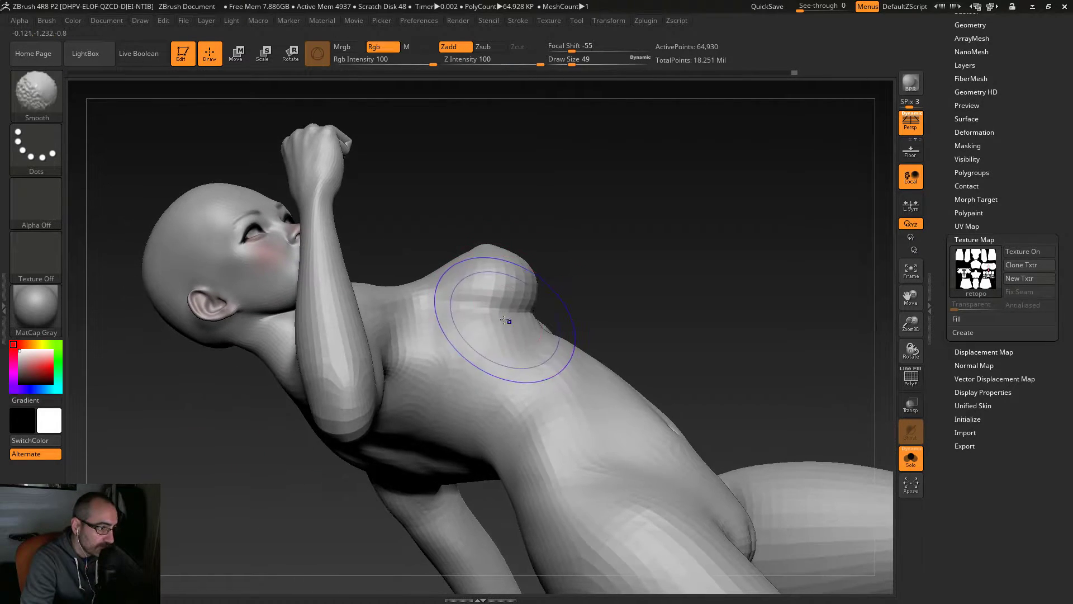
# Step: Lower the body two subdivision levels and reshape the outer right elbow with Move at draw size 14
pyautogui.hotkey('shift', 'd')
pyautogui.hotkey('shift', 'd')
pyautogui.press('s')
pyautogui.moveTo(343, 361); pyautogui.dragTo(340, 362)
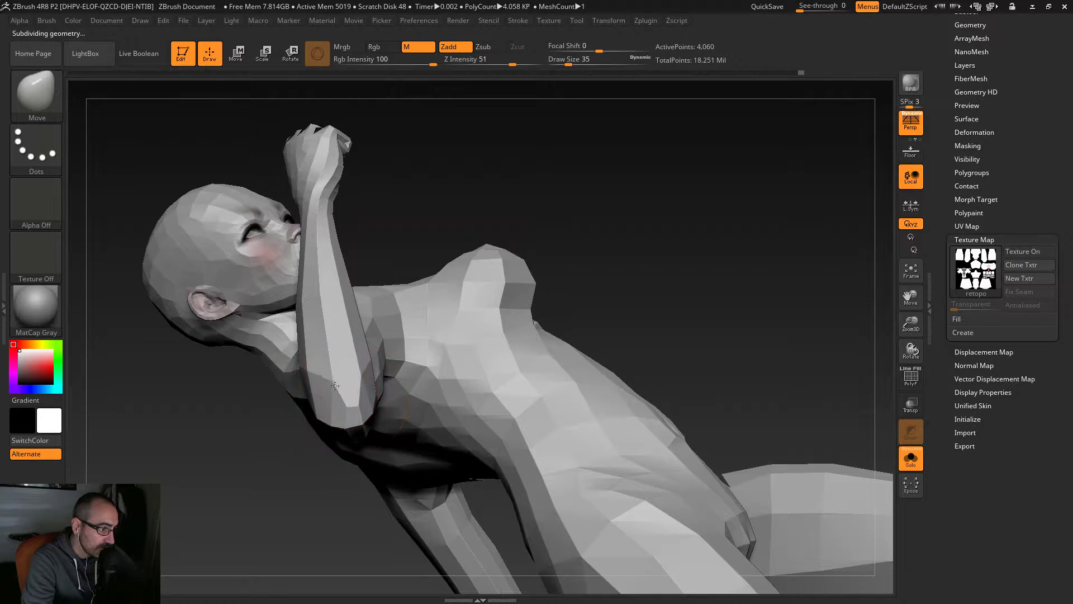
pyautogui.moveTo(298, 541); pyautogui.dragTo(402, 368)
pyautogui.press('s')
pyautogui.moveTo(338, 375); pyautogui.dragTo(330, 375)
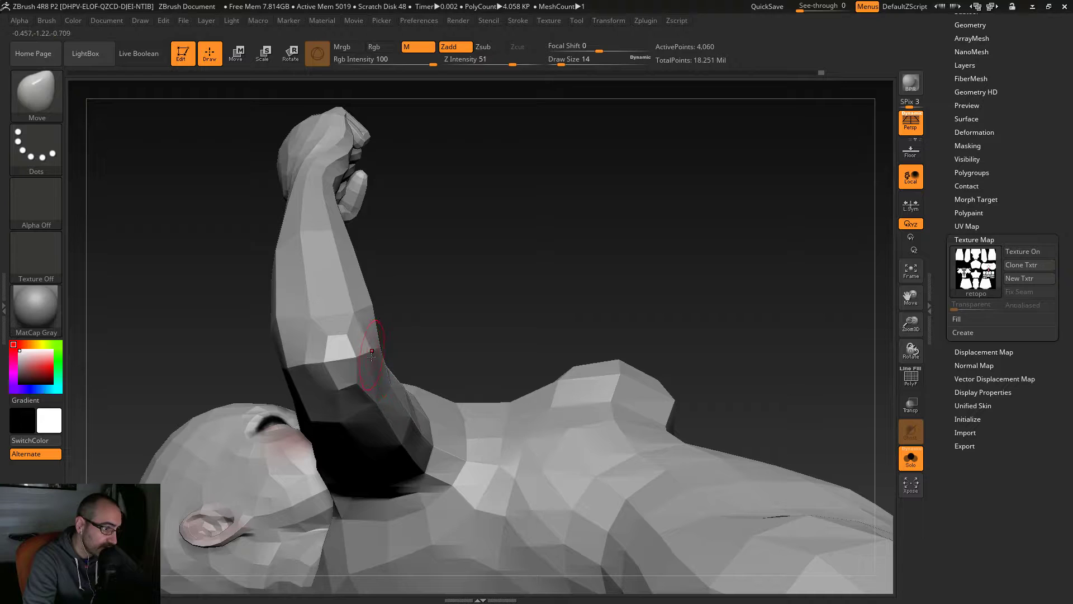
pyautogui.moveTo(441, 320); pyautogui.dragTo(432, 301)
# Step: Raise the body two subdivision levels overall and shape the tip of the right elbow with Move at draw size 39
pyautogui.hotkey('ctrl', 'd')
pyautogui.moveTo(402, 371)
pyautogui.mouseDown()
pyautogui.moveTo(506, 318)
pyautogui.moveTo(486, 360)
pyautogui.moveTo(358, 370)
pyautogui.moveTo(369, 424)
pyautogui.mouseUp()
pyautogui.hotkey('ctrl', 'd')
pyautogui.hotkey('ctrl', 'd')
pyautogui.hotkey('shift', 'd')
pyautogui.hotkey('shift', 'd')
pyautogui.press('s')
pyautogui.press('d')
pyautogui.moveTo(380, 451); pyautogui.dragTo(385, 418)
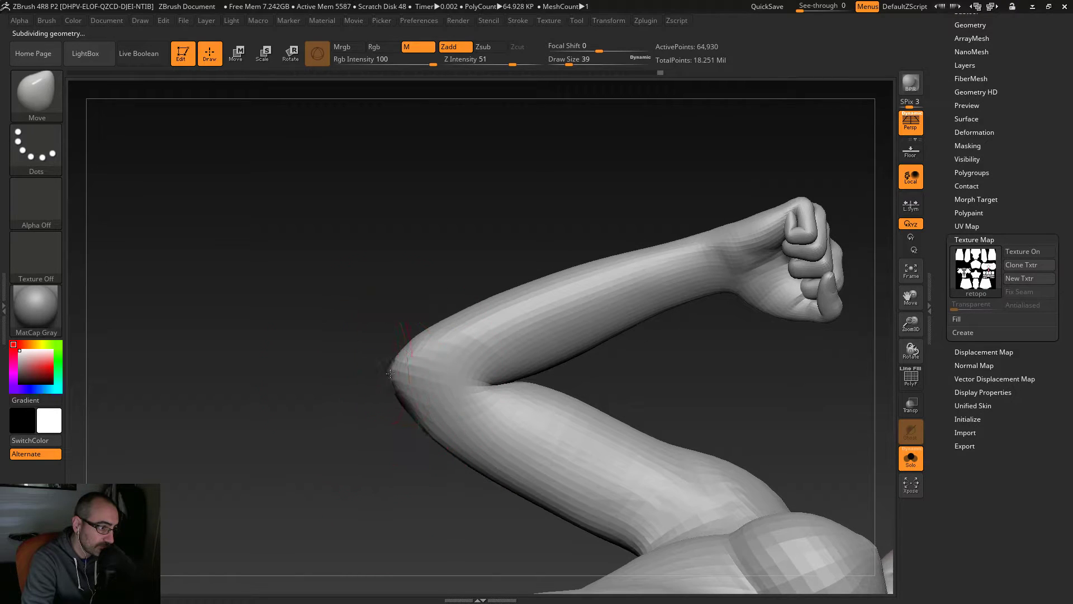
pyautogui.moveTo(393, 377); pyautogui.dragTo(389, 398)
pyautogui.moveTo(387, 437); pyautogui.dragTo(364, 442)
# Step: Refine the right elbow's outer contour with Move strokes at draw size 25
pyautogui.press('s')
pyautogui.moveTo(420, 358)
pyautogui.mouseDown()
pyautogui.moveTo(399, 360)
pyautogui.moveTo(517, 369)
pyautogui.mouseUp()
pyautogui.press('s')
pyautogui.moveTo(384, 362); pyautogui.dragTo(391, 361)
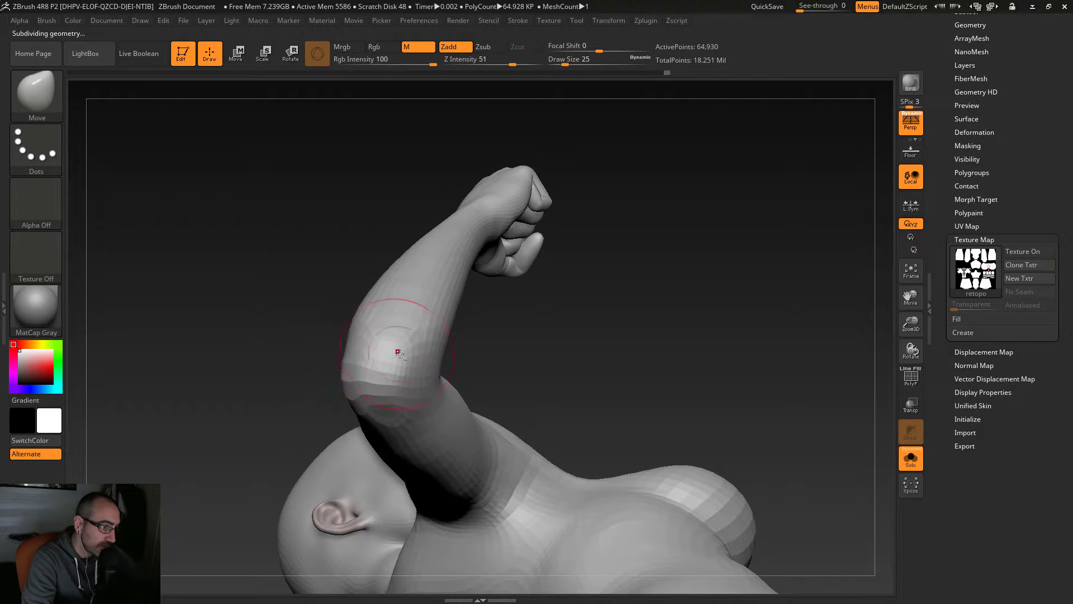
pyautogui.moveTo(526, 362); pyautogui.dragTo(439, 353)
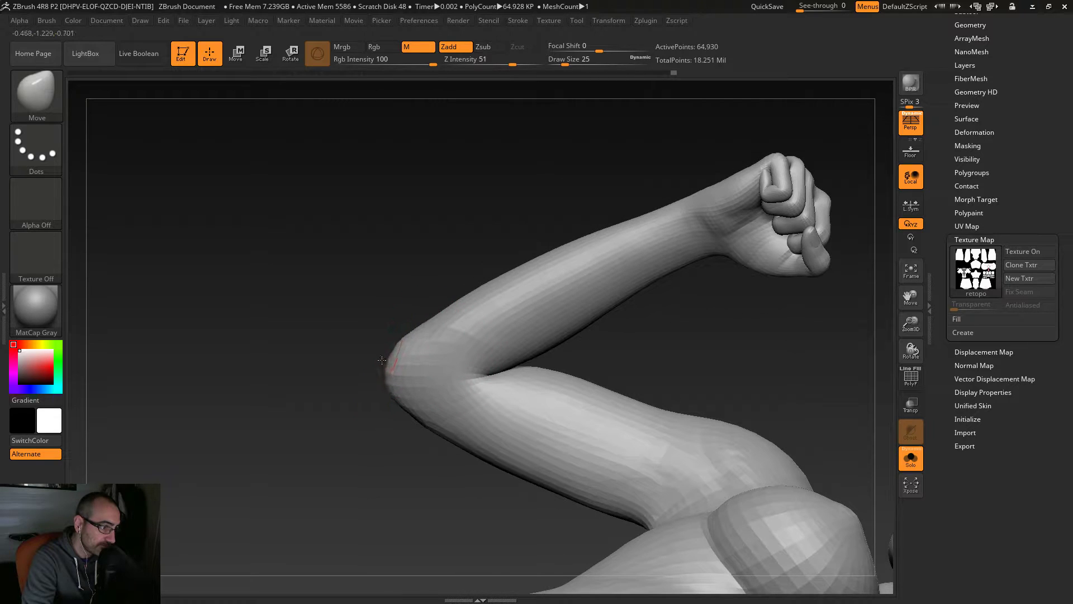
pyautogui.moveTo(403, 336)
pyautogui.mouseDown()
pyautogui.moveTo(503, 302)
pyautogui.moveTo(519, 341)
pyautogui.moveTo(462, 405)
pyautogui.moveTo(402, 380)
pyautogui.mouseUp()
# Step: Raise the body one subdivision level and refine the elbow tip with Smooth and Move at draw size 17
pyautogui.press('d')
pyautogui.press('shift')
pyautogui.press('[')
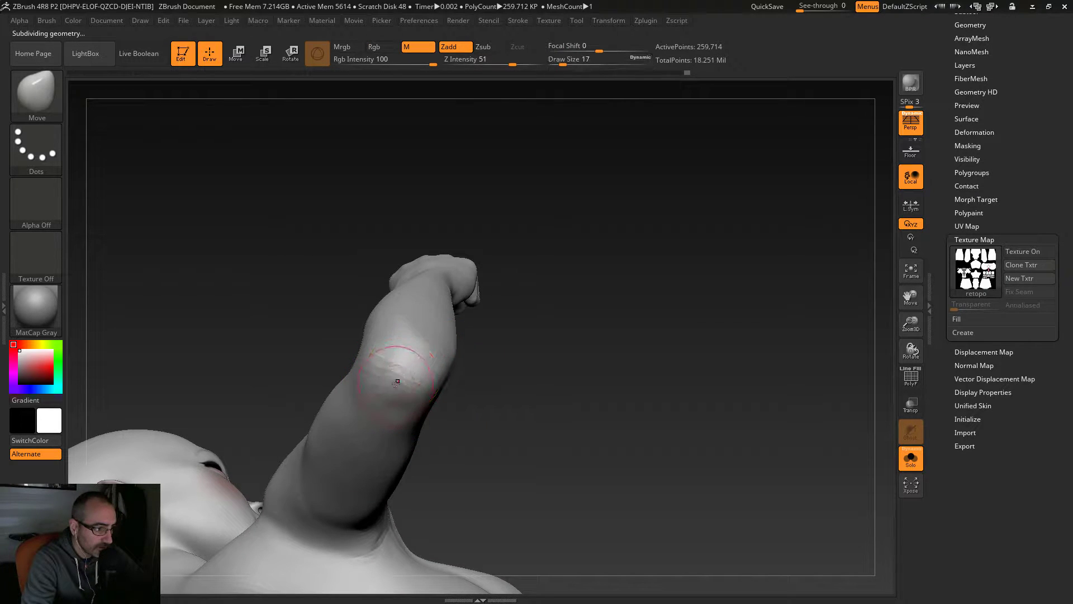
pyautogui.press('shift')
pyautogui.moveTo(491, 407); pyautogui.dragTo(618, 445)
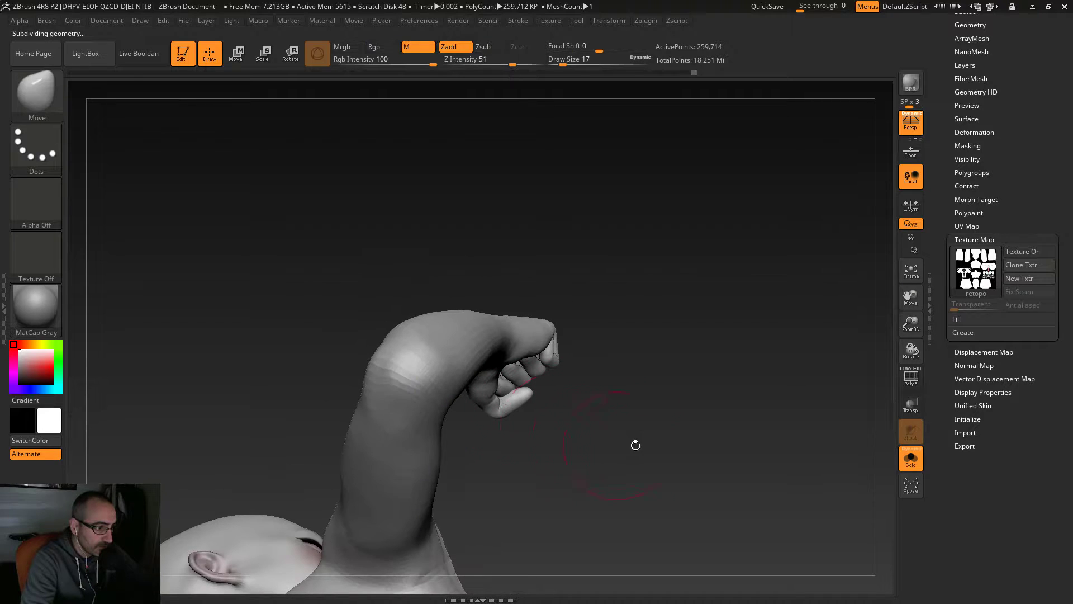
# Step: Turn on the PolyFrame display and smooth the right elbow tip along its visible edge flow
pyautogui.click(911, 380)
pyautogui.moveTo(587, 391); pyautogui.dragTo(451, 400)
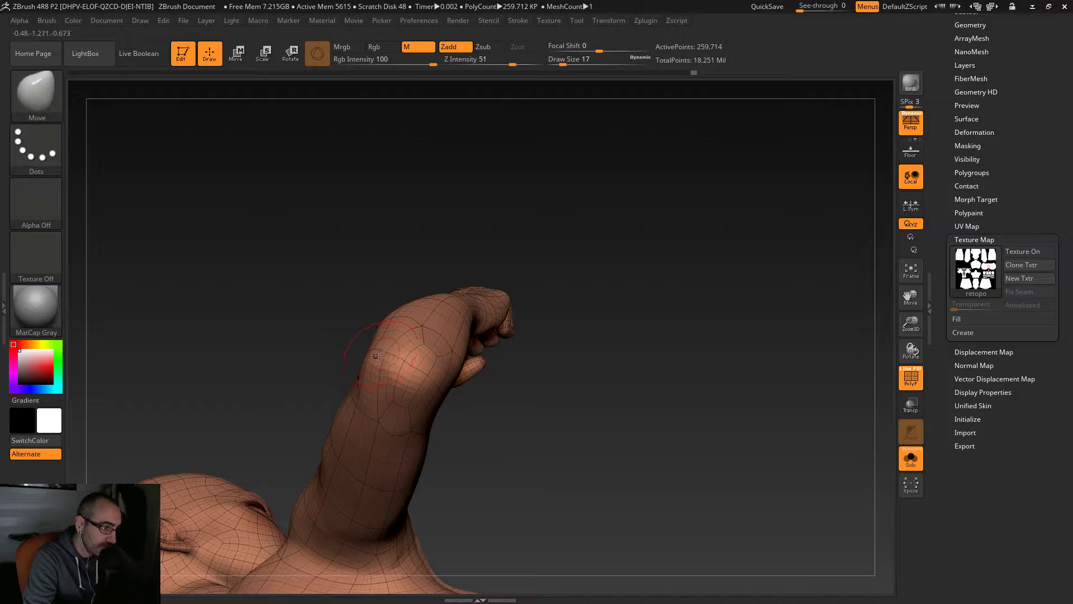
pyautogui.press('shift')
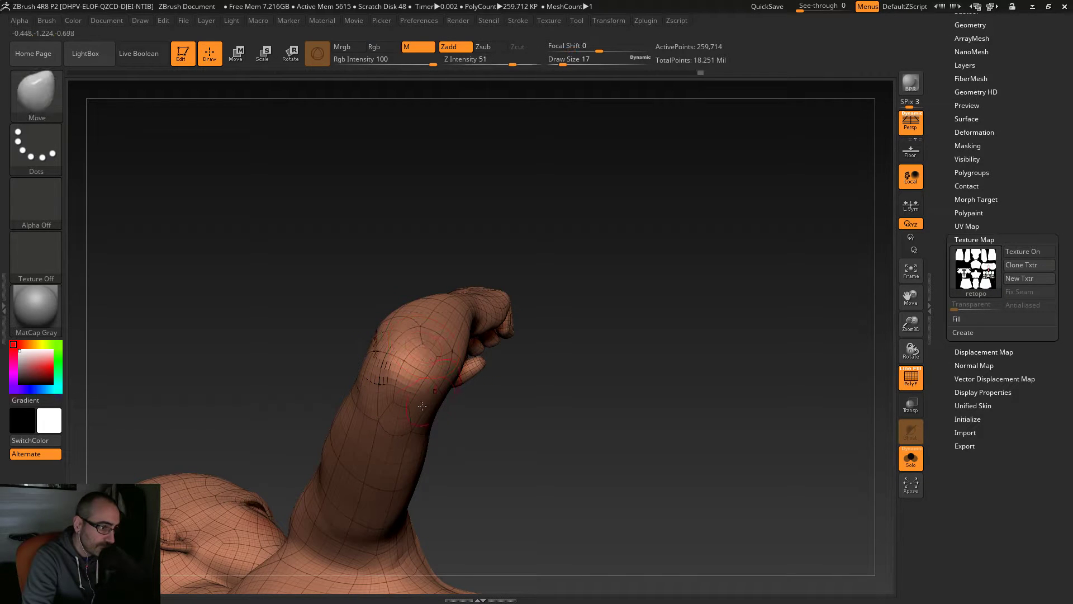
pyautogui.moveTo(503, 447); pyautogui.dragTo(477, 363)
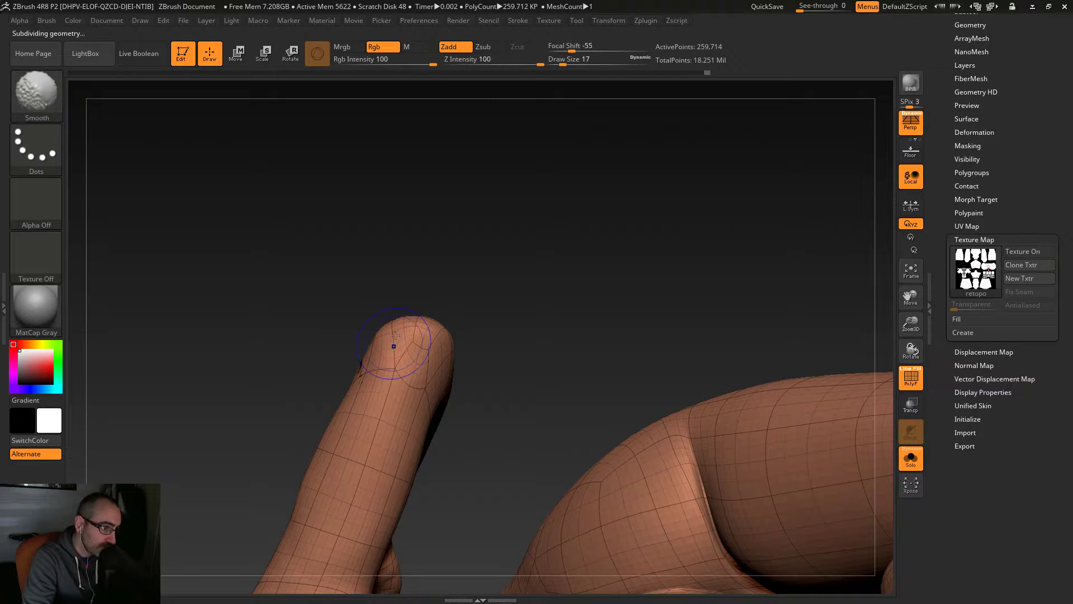
# Step: Lower the body three subdivision levels and reposition the right elbow tip's vertices with Move at draw size 17
pyautogui.hotkey('shift', 'd')
pyautogui.hotkey('shift', 'd')
pyautogui.hotkey('shift', 'd')
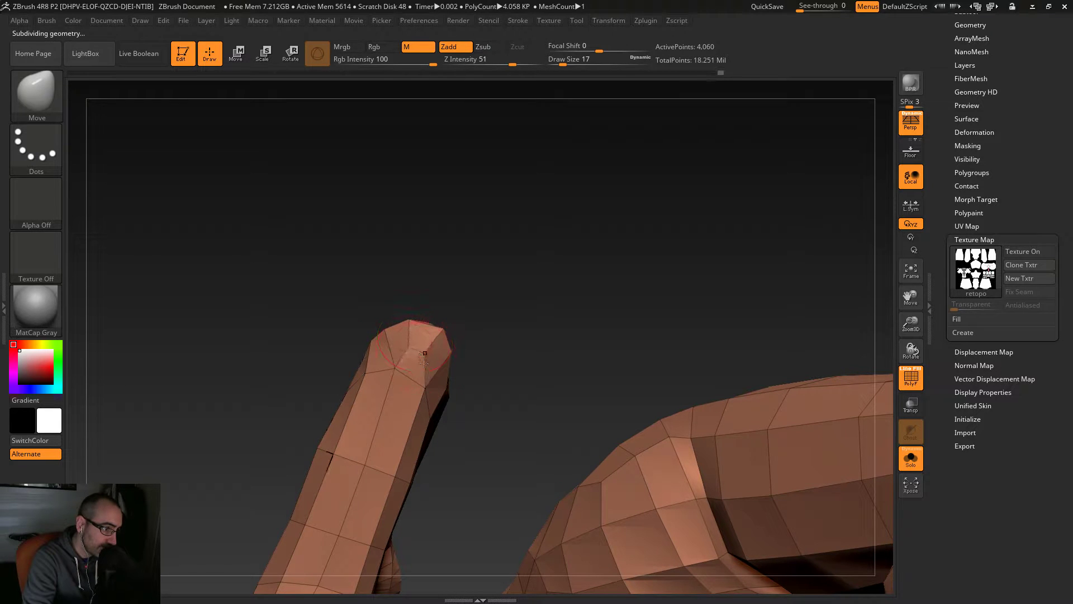
pyautogui.moveTo(427, 384); pyautogui.dragTo(402, 360)
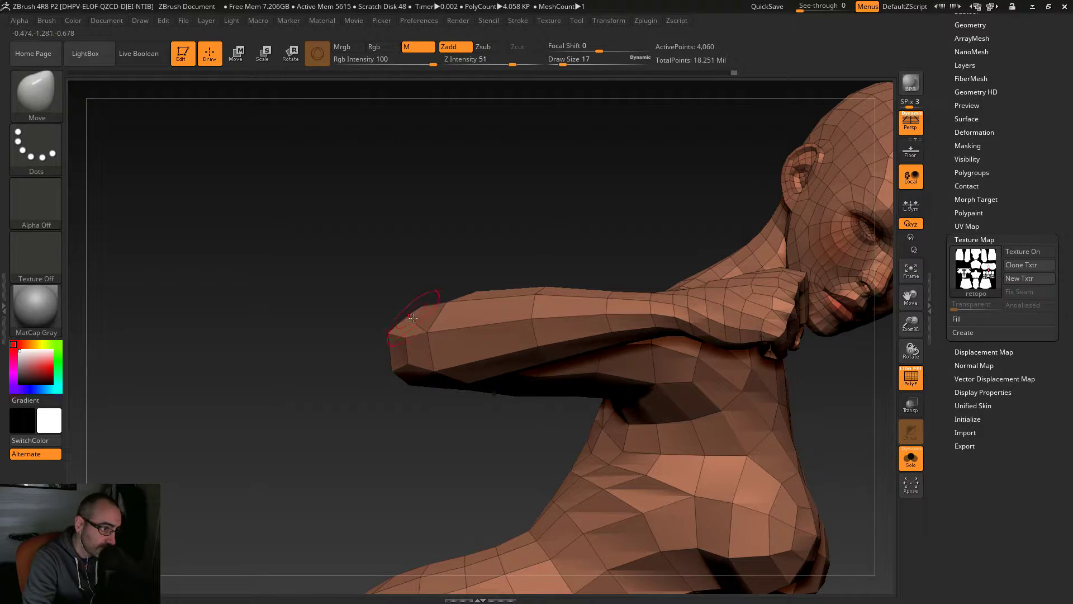
pyautogui.moveTo(424, 333); pyautogui.dragTo(435, 321)
pyautogui.moveTo(424, 408); pyautogui.dragTo(401, 415)
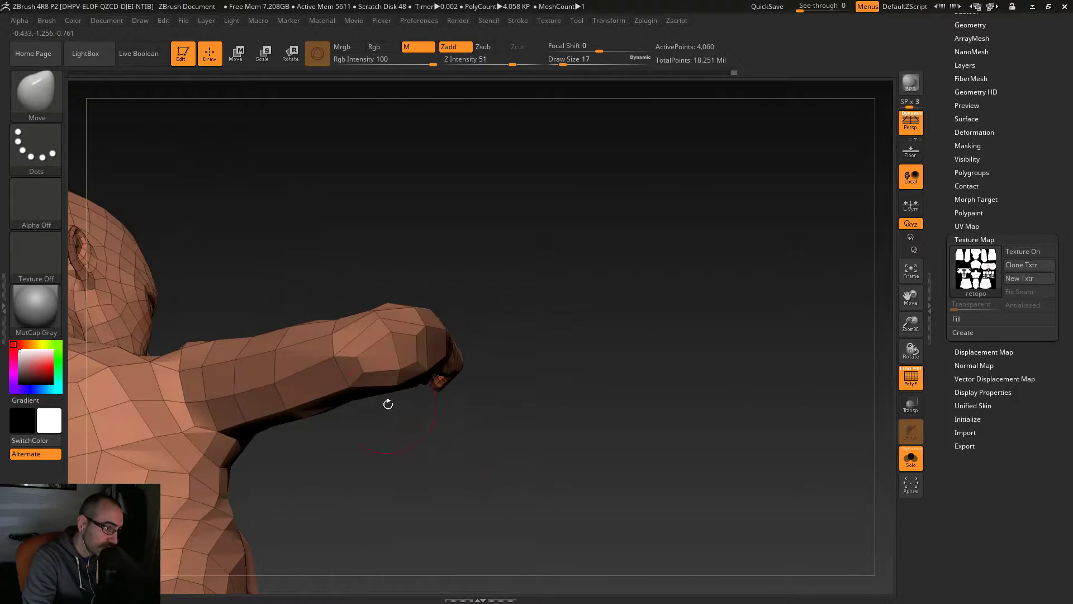
# Step: Even out the polygon spacing on the back of the right elbow and lower upper arm with Move
pyautogui.moveTo(332, 358); pyautogui.dragTo(359, 351)
pyautogui.moveTo(394, 442); pyautogui.dragTo(451, 450)
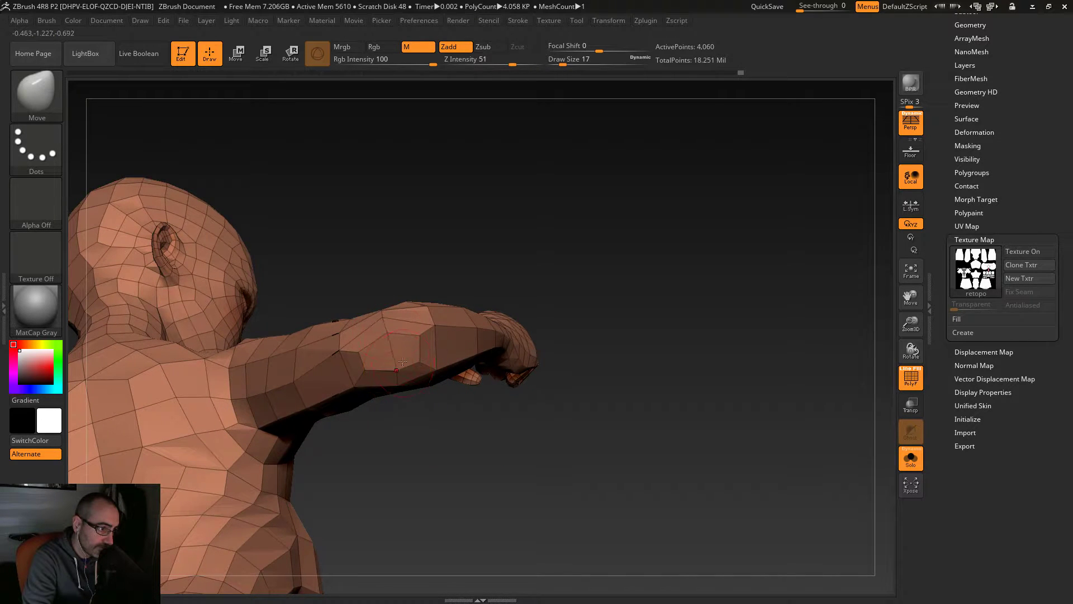
pyautogui.moveTo(411, 378); pyautogui.dragTo(433, 372)
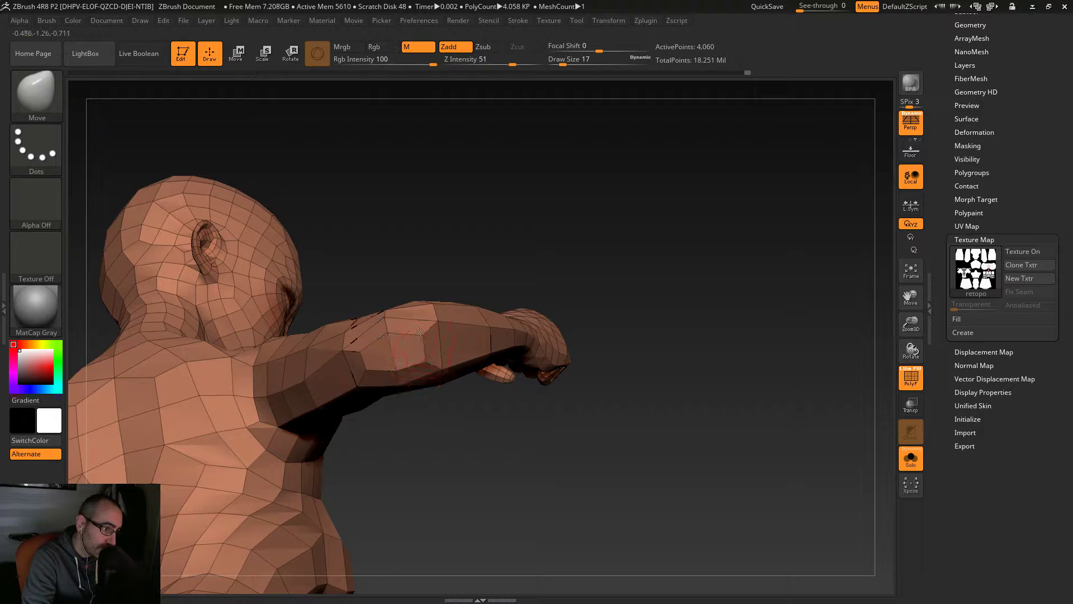
pyautogui.moveTo(396, 371); pyautogui.dragTo(354, 393)
pyautogui.press('shift')
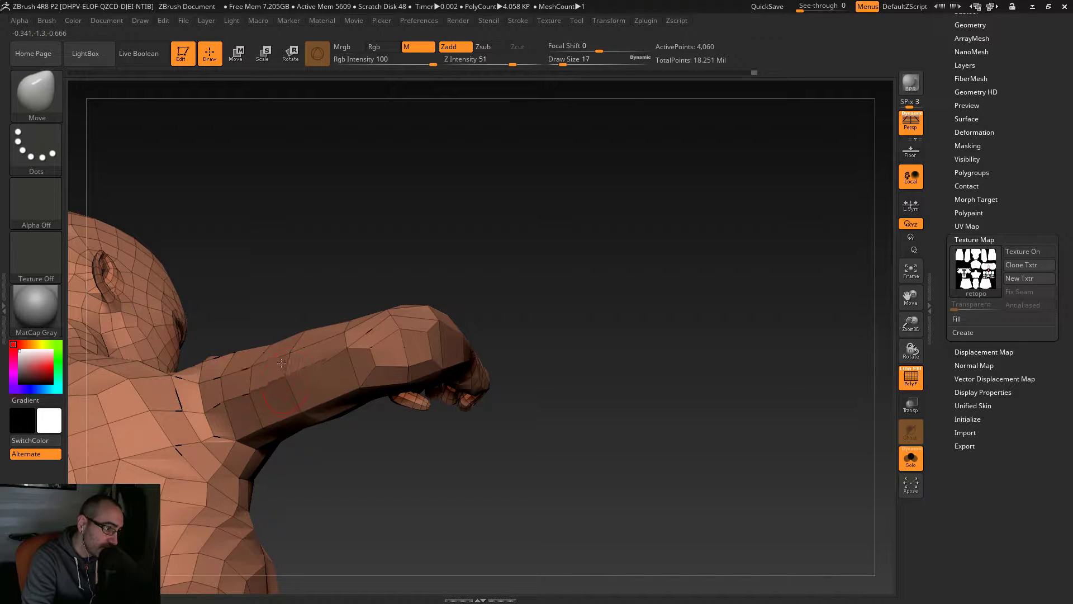
# Step: Redistribute the edge loops along the right upper arm and rear shoulder with Move strokes
pyautogui.moveTo(380, 493); pyautogui.dragTo(388, 502)
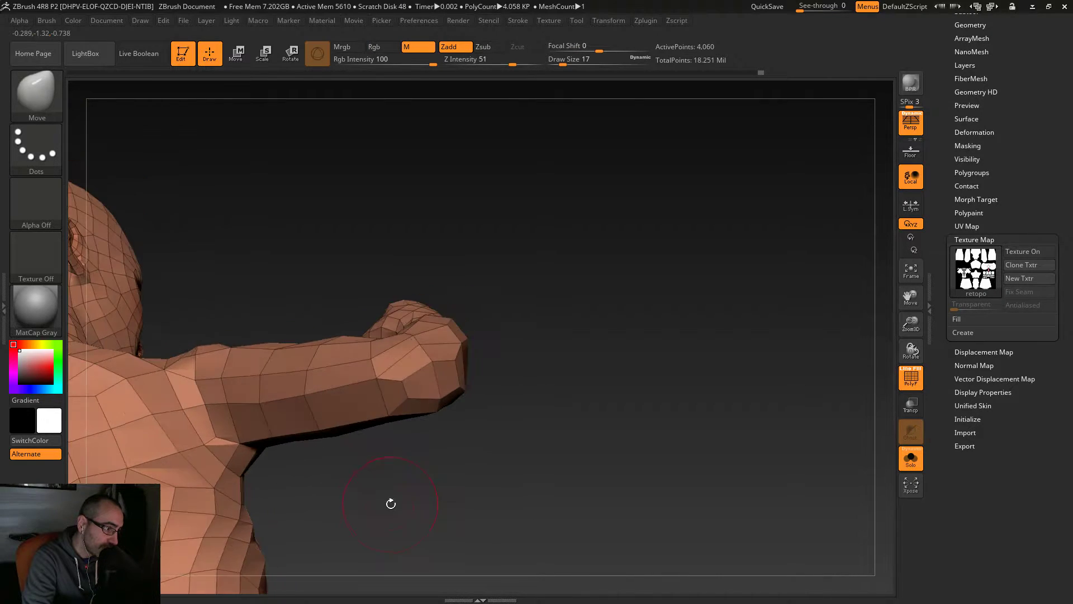
pyautogui.press('shift')
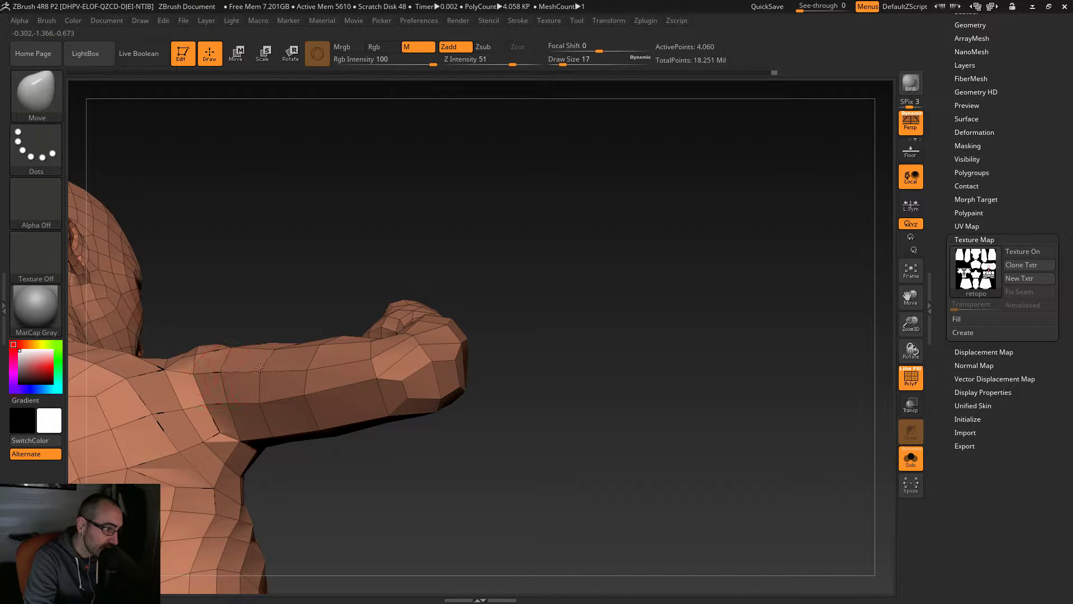
pyautogui.moveTo(427, 498); pyautogui.dragTo(246, 403)
pyautogui.moveTo(310, 390); pyautogui.dragTo(311, 386)
pyautogui.moveTo(201, 412); pyautogui.dragTo(229, 449)
pyautogui.moveTo(314, 391); pyautogui.dragTo(312, 386)
pyautogui.moveTo(249, 406); pyautogui.dragTo(246, 402)
pyautogui.moveTo(262, 439); pyautogui.dragTo(261, 429)
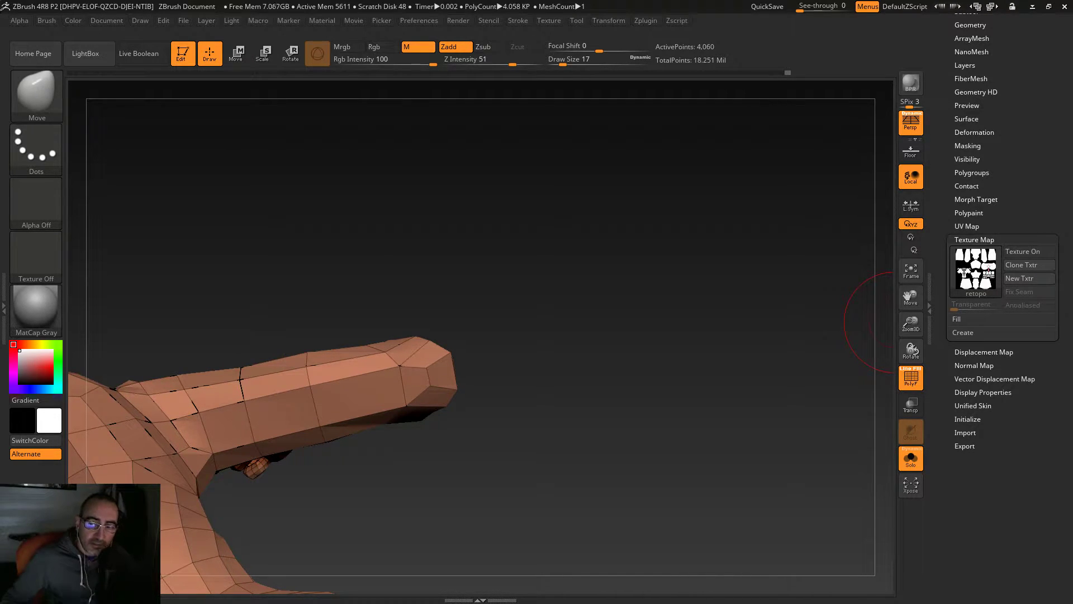
# Step: Reposition the vertices around the back of the right elbow with Move at draw size 11
pyautogui.moveTo(630, 366)
pyautogui.mouseDown()
pyautogui.moveTo(576, 348)
pyautogui.moveTo(422, 394)
pyautogui.moveTo(401, 359)
pyautogui.mouseUp()
pyautogui.press('s')
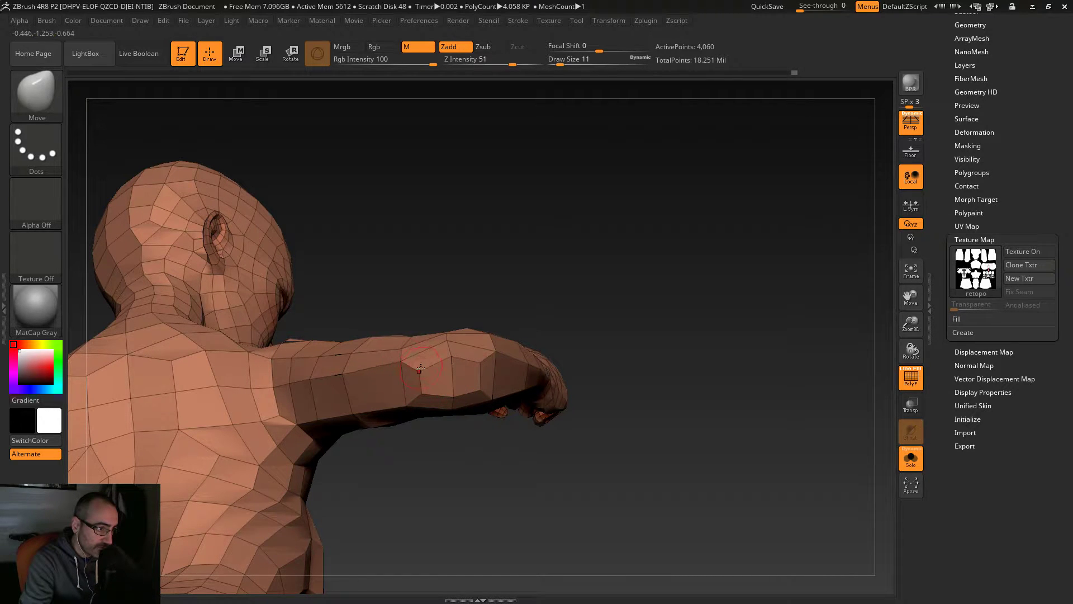
pyautogui.moveTo(566, 237); pyautogui.dragTo(537, 283)
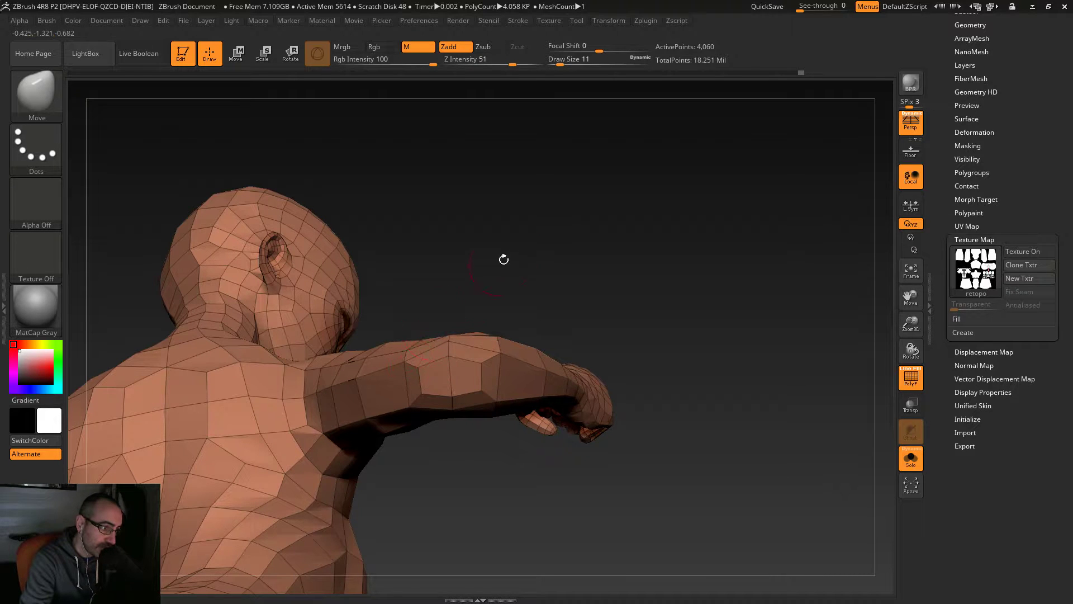
pyautogui.moveTo(493, 270); pyautogui.dragTo(441, 304)
pyautogui.moveTo(579, 427); pyautogui.dragTo(568, 481)
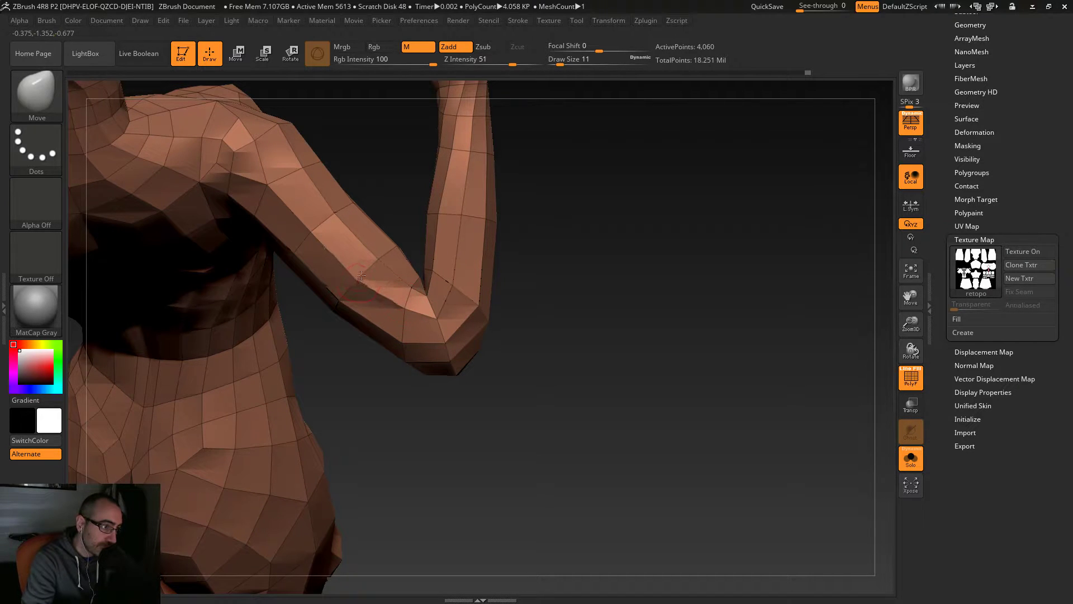
pyautogui.moveTo(489, 416); pyautogui.dragTo(493, 361)
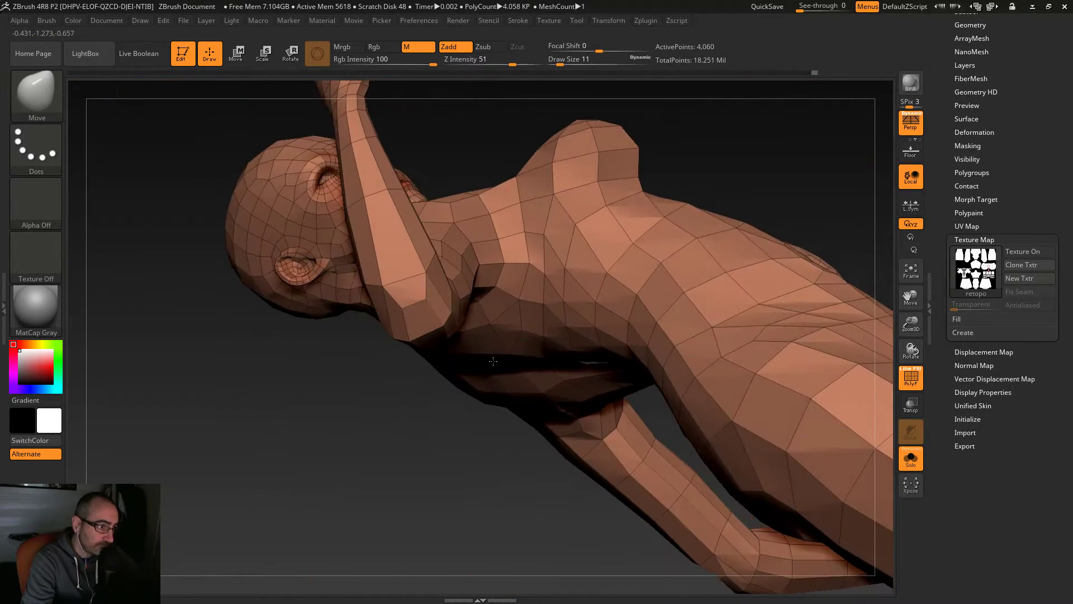
# Step: Adjust the low-resolution vertices at the right elbow tip and along the adjoining forearm with Move
pyautogui.moveTo(376, 469); pyautogui.dragTo(426, 328)
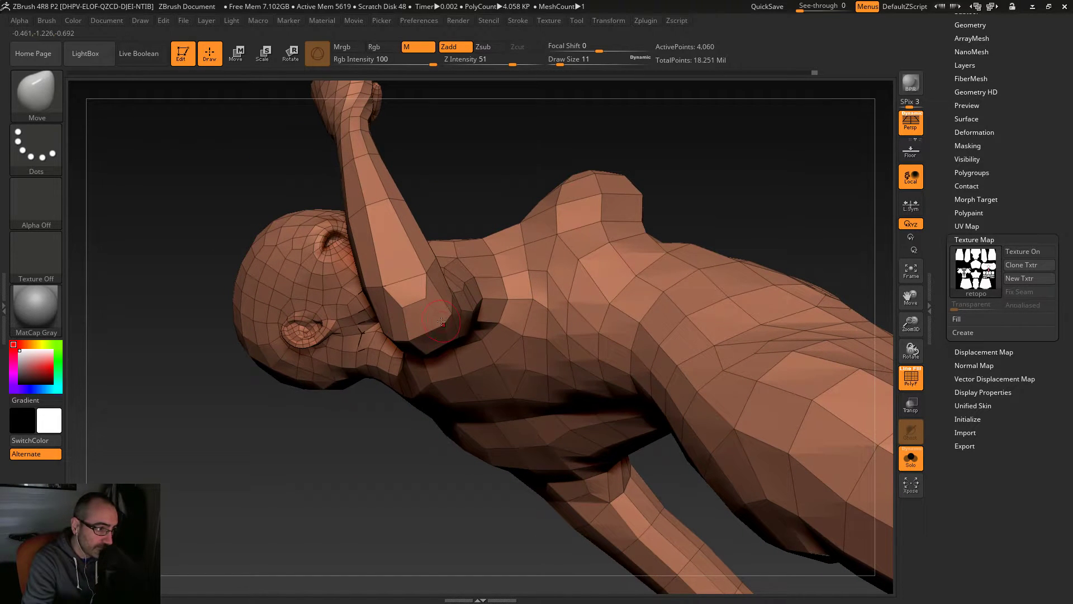
pyautogui.moveTo(419, 274); pyautogui.dragTo(379, 285)
pyautogui.moveTo(431, 221); pyautogui.dragTo(520, 140)
pyautogui.moveTo(425, 366)
pyautogui.mouseDown()
pyautogui.moveTo(504, 334)
pyautogui.moveTo(423, 344)
pyautogui.mouseUp()
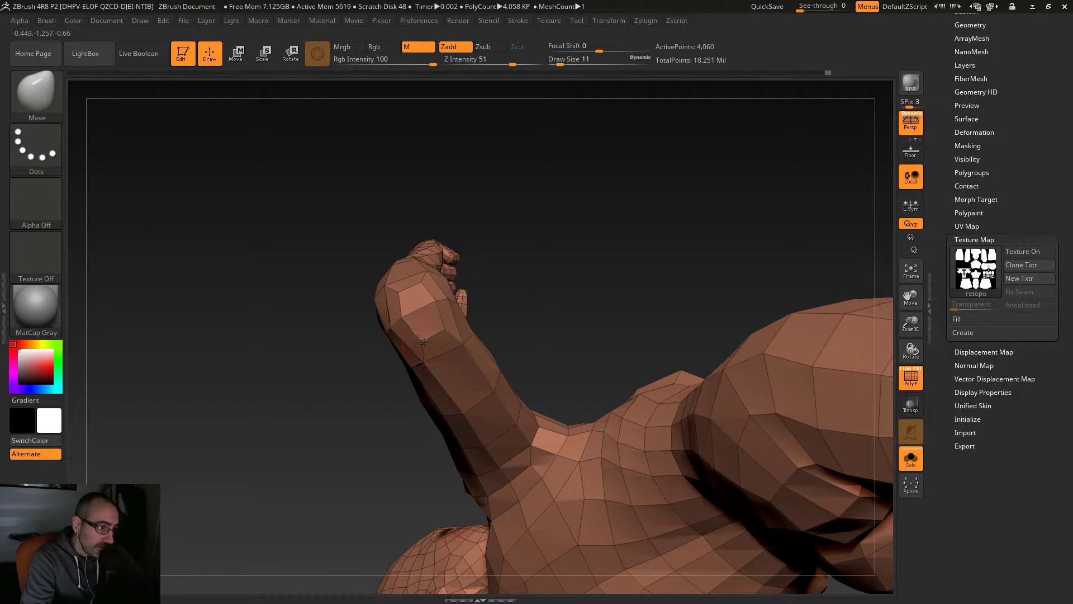
pyautogui.moveTo(515, 293); pyautogui.dragTo(712, 250)
pyautogui.moveTo(494, 254); pyautogui.dragTo(652, 286)
pyautogui.moveTo(482, 349)
pyautogui.mouseDown()
pyautogui.moveTo(583, 400)
pyautogui.moveTo(575, 420)
pyautogui.moveTo(503, 389)
pyautogui.moveTo(554, 370)
pyautogui.moveTo(545, 377)
pyautogui.moveTo(539, 361)
pyautogui.moveTo(548, 311)
pyautogui.moveTo(488, 298)
pyautogui.moveTo(488, 386)
pyautogui.moveTo(494, 351)
pyautogui.mouseUp()
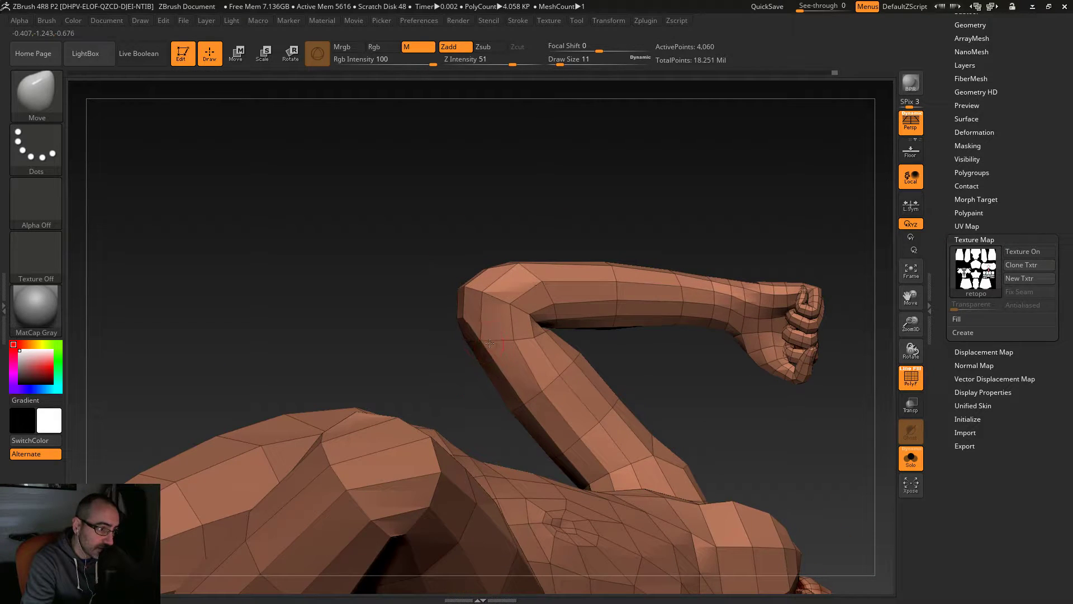
# Step: Even out the edge loops on the inner and outer sides of the right elbow bend with Move
pyautogui.moveTo(502, 165); pyautogui.dragTo(518, 197)
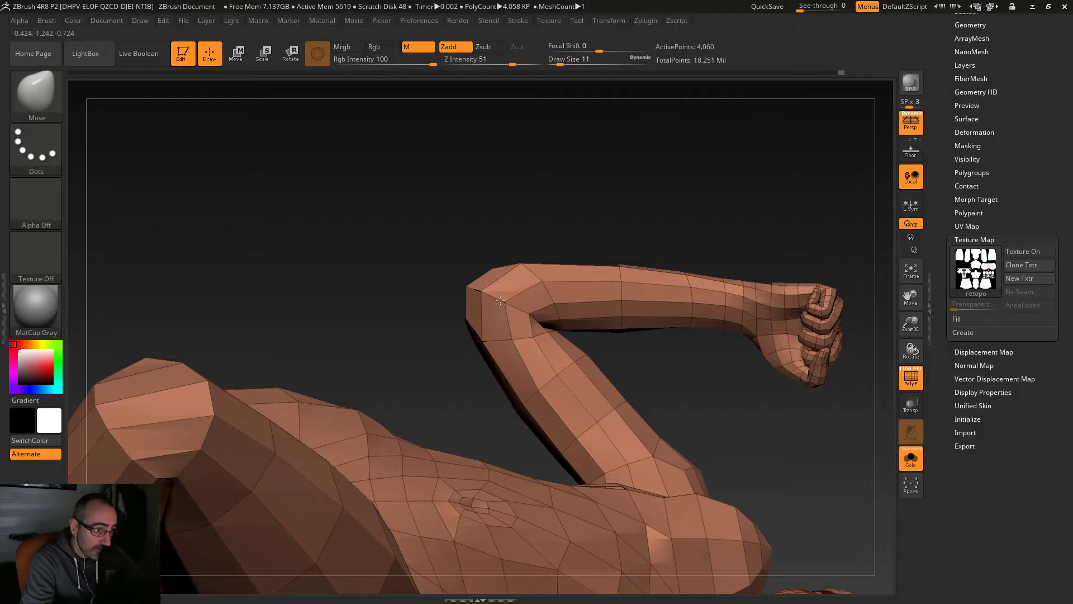
pyautogui.moveTo(541, 242); pyautogui.dragTo(534, 262)
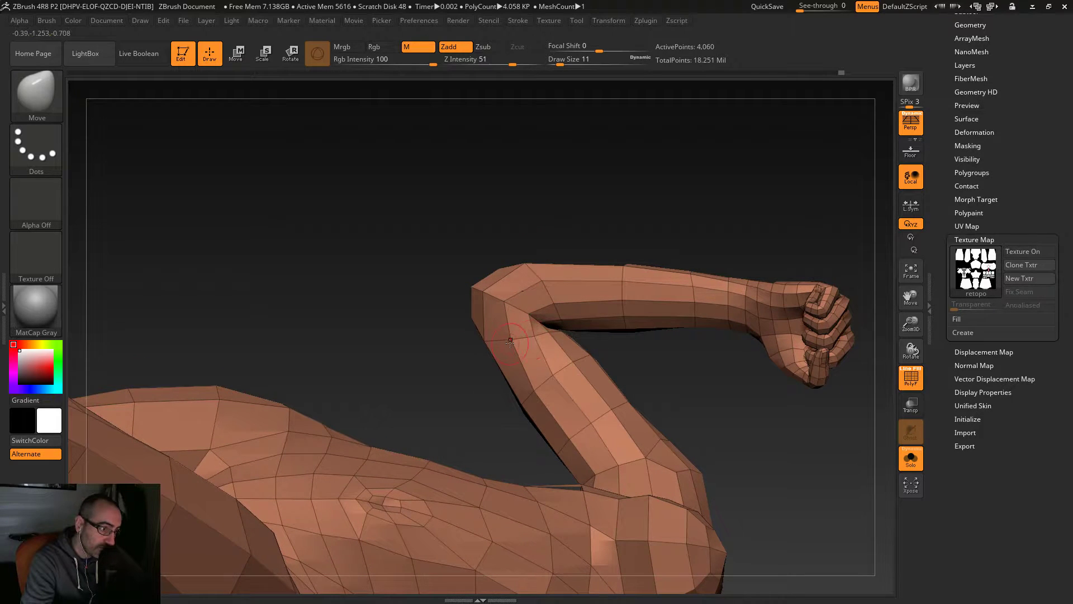
pyautogui.moveTo(575, 208)
pyautogui.mouseDown()
pyautogui.moveTo(703, 294)
pyautogui.moveTo(583, 329)
pyautogui.moveTo(556, 323)
pyautogui.mouseUp()
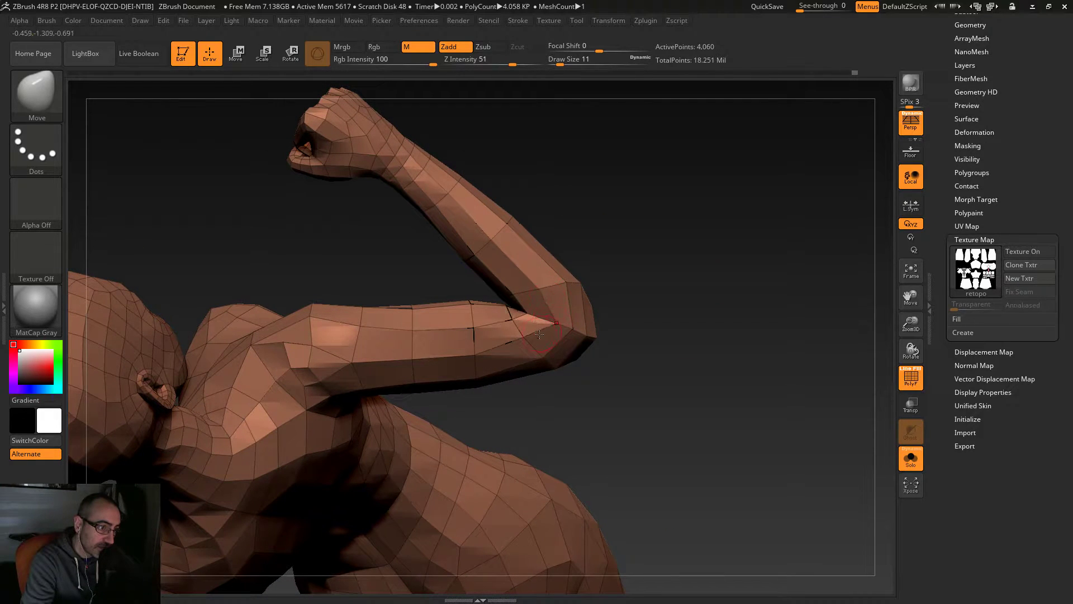
pyautogui.moveTo(628, 404)
pyautogui.mouseDown()
pyautogui.moveTo(637, 350)
pyautogui.moveTo(605, 354)
pyautogui.moveTo(625, 445)
pyautogui.moveTo(625, 327)
pyautogui.moveTo(701, 355)
pyautogui.moveTo(698, 365)
pyautogui.moveTo(663, 290)
pyautogui.moveTo(657, 296)
pyautogui.mouseUp()
# Step: Raise the body one subdivision level and refine the back of the right elbow with Move
pyautogui.hotkey('ctrl', 'd')
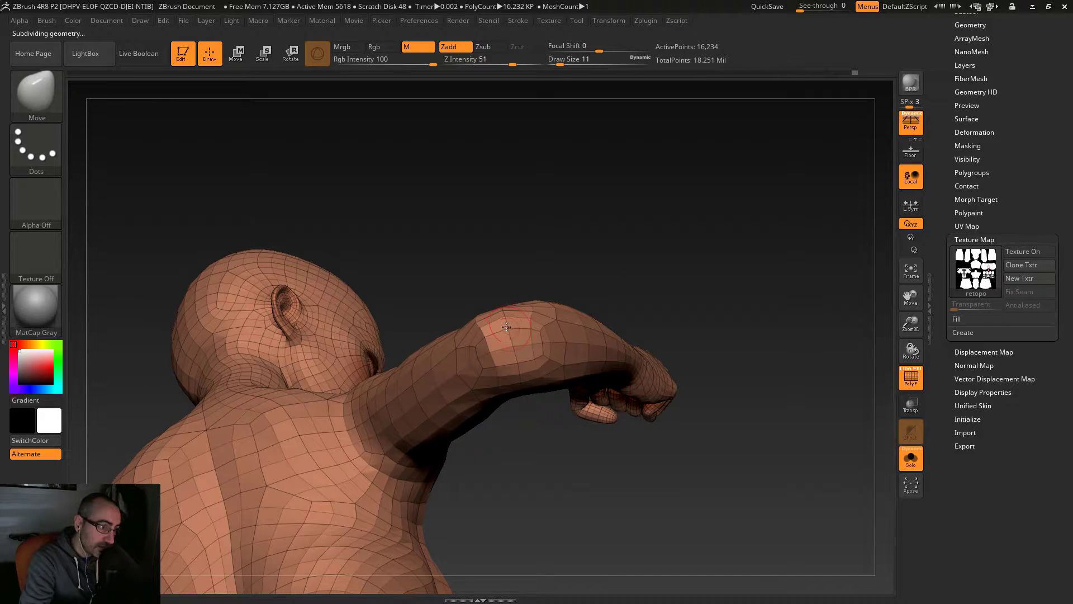
pyautogui.moveTo(552, 256); pyautogui.dragTo(520, 344)
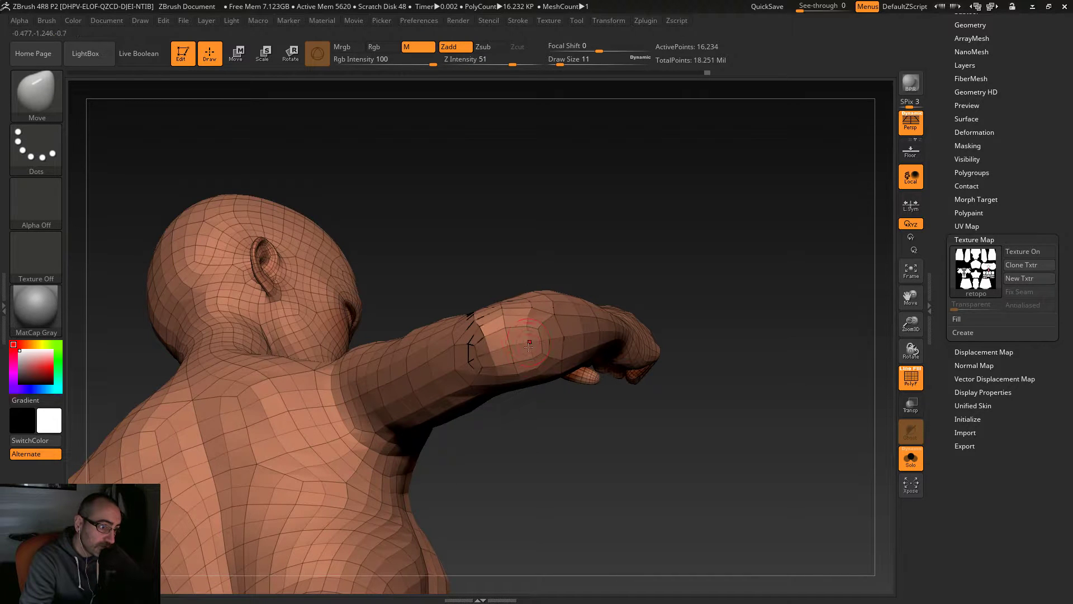
pyautogui.moveTo(545, 290)
pyautogui.mouseDown()
pyautogui.moveTo(550, 263)
pyautogui.moveTo(532, 282)
pyautogui.mouseUp()
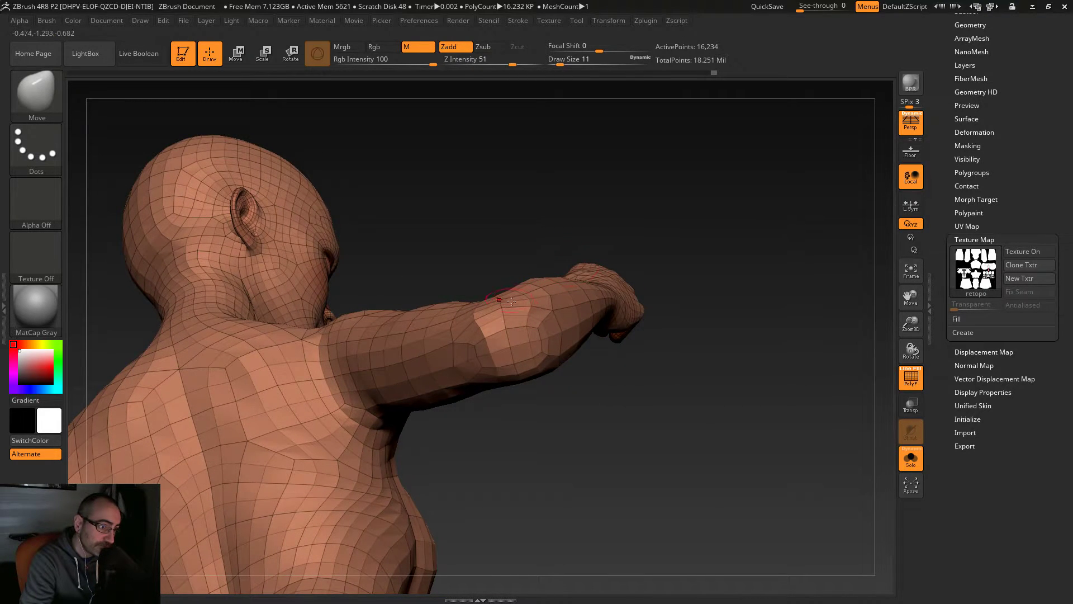
# Step: Raise the body to the 64,930-point subdivision level and reshape the right elbow's outline with Move at draw size 20
pyautogui.hotkey('ctrl', 'd')
pyautogui.hotkey('ctrl', 'd')
pyautogui.moveTo(630, 413)
pyautogui.mouseDown()
pyautogui.moveTo(646, 455)
pyautogui.moveTo(633, 309)
pyautogui.moveTo(599, 268)
pyautogui.moveTo(603, 288)
pyautogui.moveTo(574, 314)
pyautogui.mouseUp()
pyautogui.press('s')
pyautogui.click(483, 373)
pyautogui.hotkey('shift', 'd')
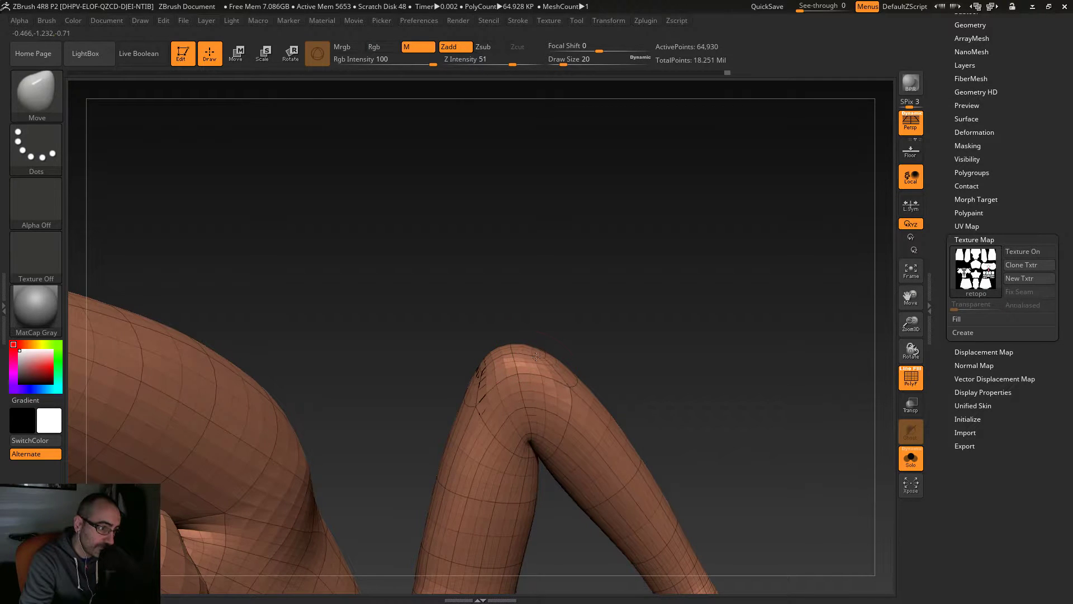
pyautogui.moveTo(570, 318)
pyautogui.mouseDown()
pyautogui.moveTo(575, 337)
pyautogui.moveTo(491, 350)
pyautogui.moveTo(494, 338)
pyautogui.mouseUp()
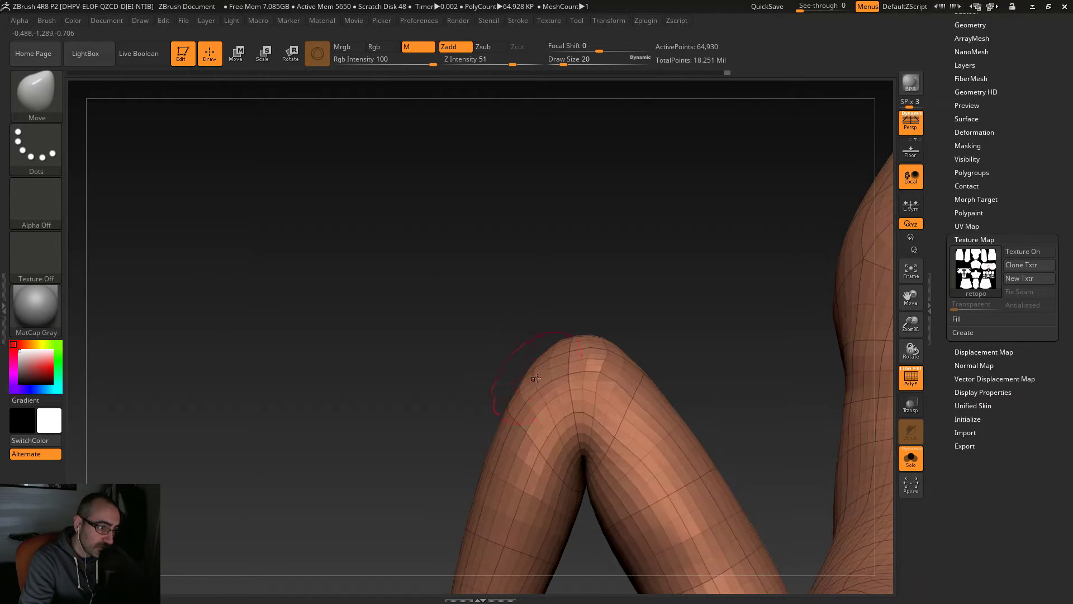
pyautogui.moveTo(599, 274); pyautogui.dragTo(603, 285)
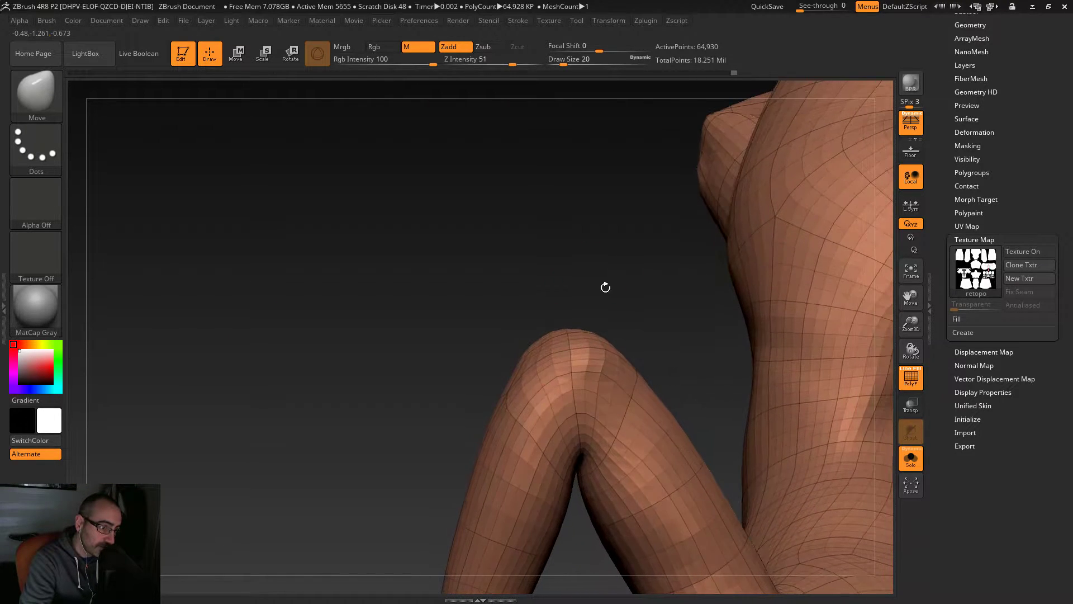
# Step: Smooth the right elbow tip and round its contour with small Move strokes
pyautogui.moveTo(553, 313); pyautogui.dragTo(539, 298)
pyautogui.keyDown('shift'); pyautogui.moveTo(568, 352); pyautogui.dragTo(598, 343); pyautogui.keyUp('shift')
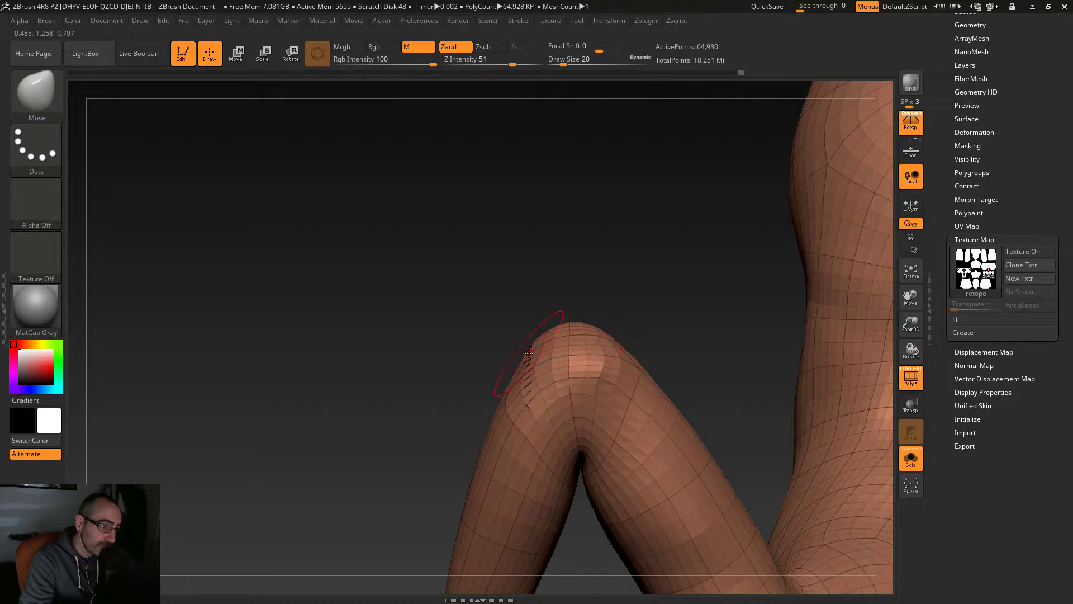
pyautogui.moveTo(536, 312); pyautogui.dragTo(530, 347)
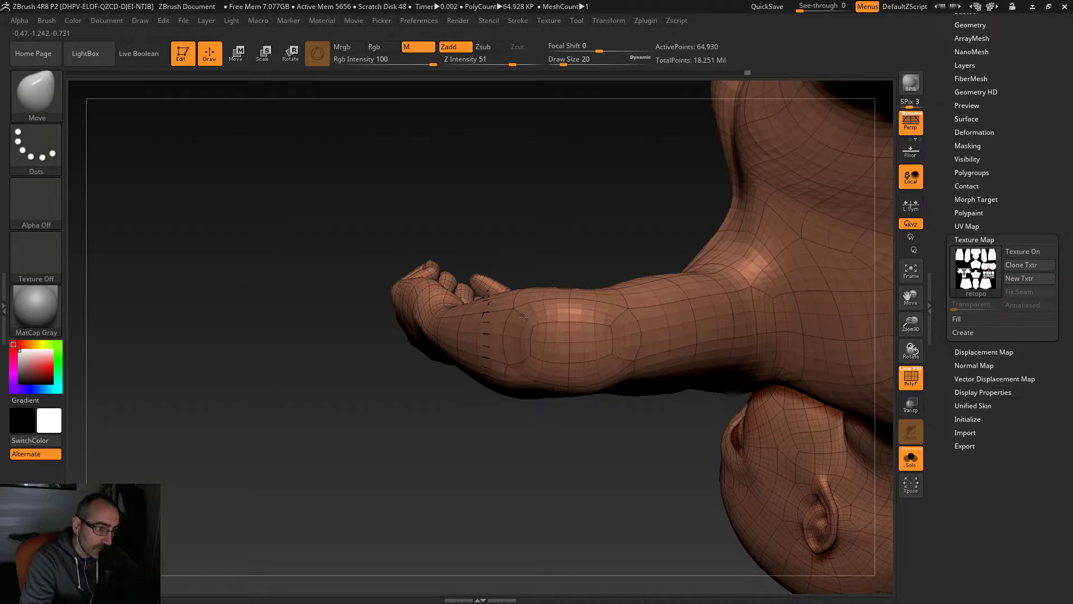
pyautogui.press('shift')
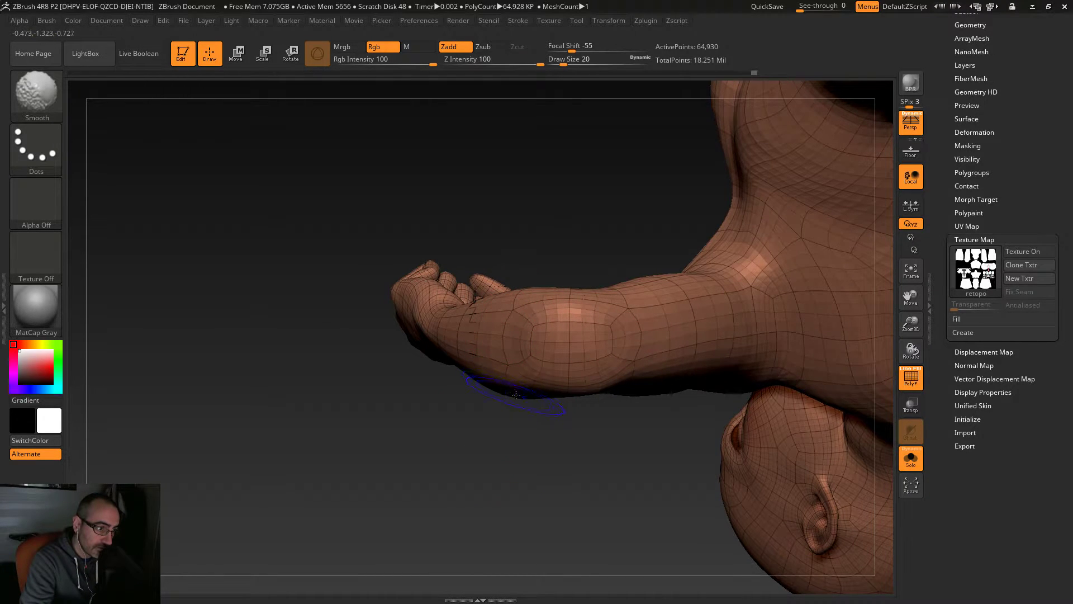
pyautogui.moveTo(559, 419)
pyautogui.mouseDown()
pyautogui.moveTo(546, 314)
pyautogui.moveTo(468, 300)
pyautogui.moveTo(611, 283)
pyautogui.mouseUp()
pyautogui.moveTo(674, 227); pyautogui.dragTo(675, 268)
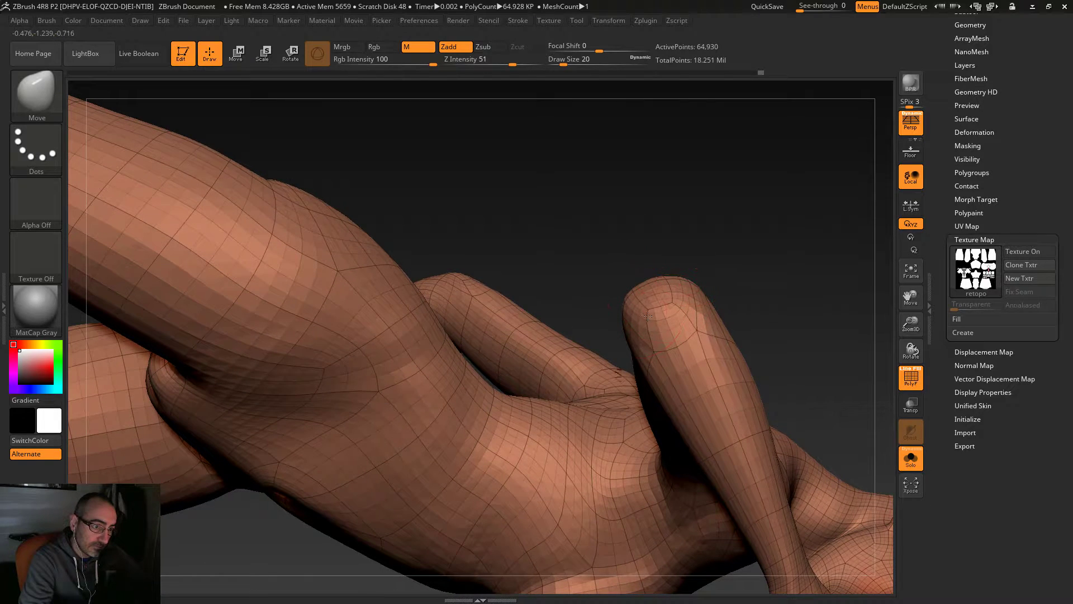
# Step: Reshape the overall form of the right elbow tip with Move at draw size 33
pyautogui.press('s')
pyautogui.click(663, 278)
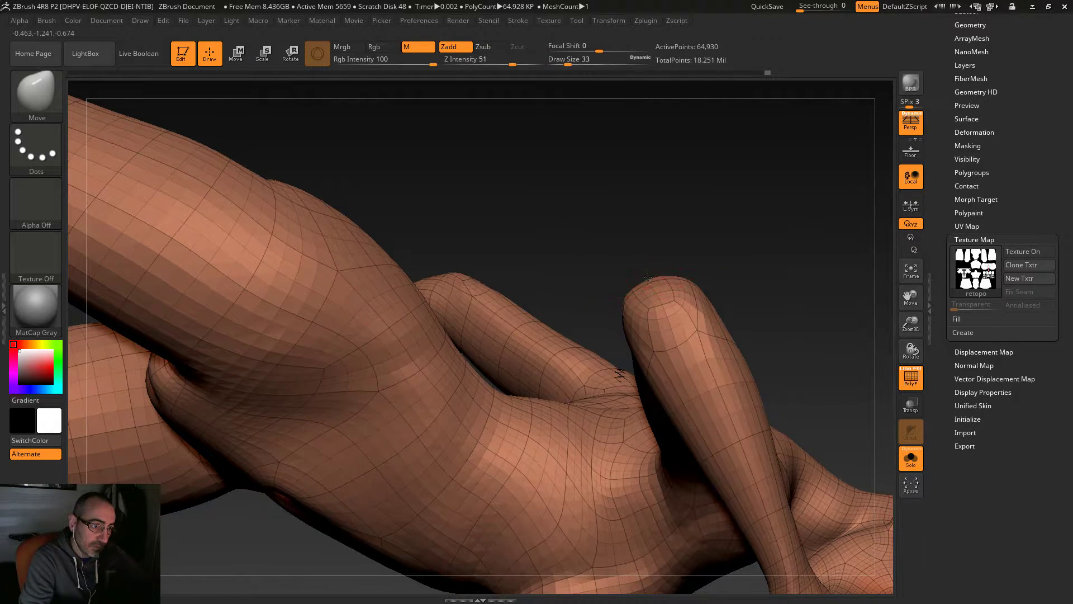
pyautogui.moveTo(705, 269)
pyautogui.mouseDown()
pyautogui.moveTo(714, 256)
pyautogui.moveTo(702, 285)
pyautogui.moveTo(627, 314)
pyautogui.mouseUp()
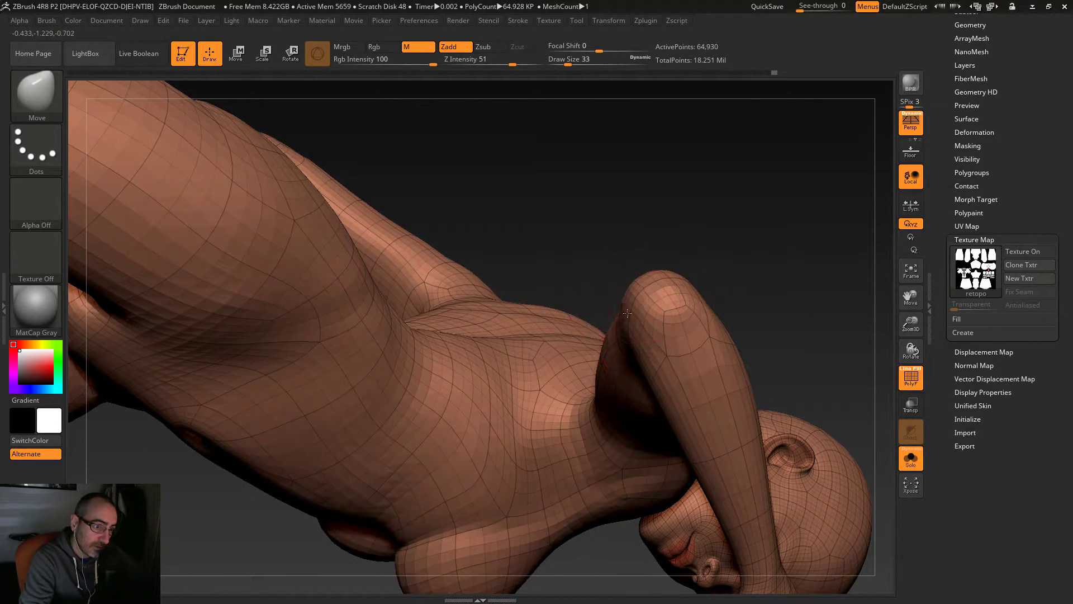
pyautogui.moveTo(714, 258)
pyautogui.mouseDown()
pyautogui.moveTo(702, 235)
pyautogui.moveTo(636, 319)
pyautogui.mouseUp()
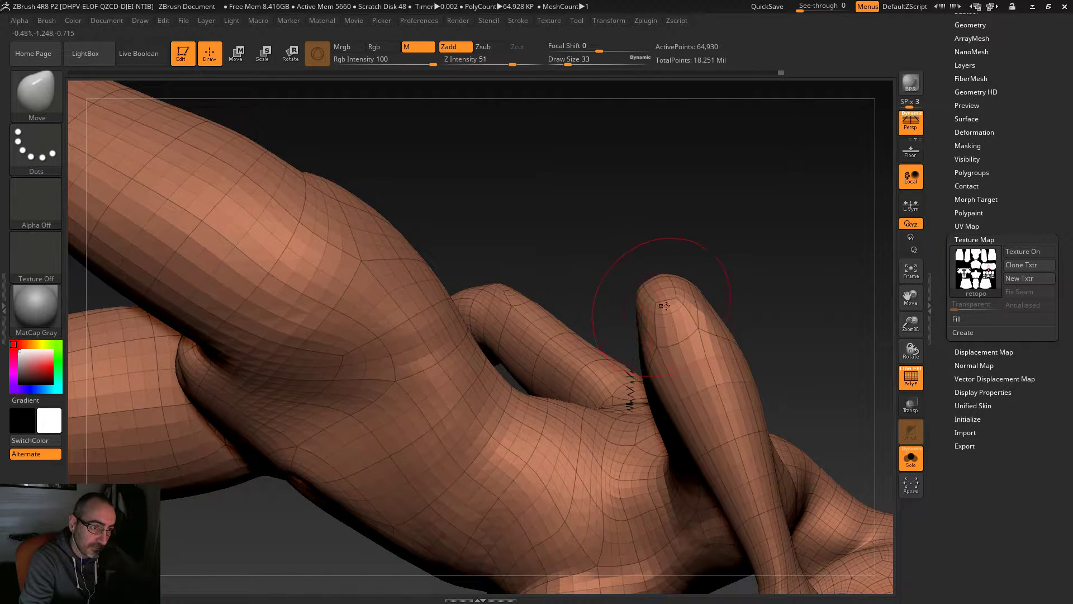
pyautogui.moveTo(691, 291); pyautogui.dragTo(730, 302)
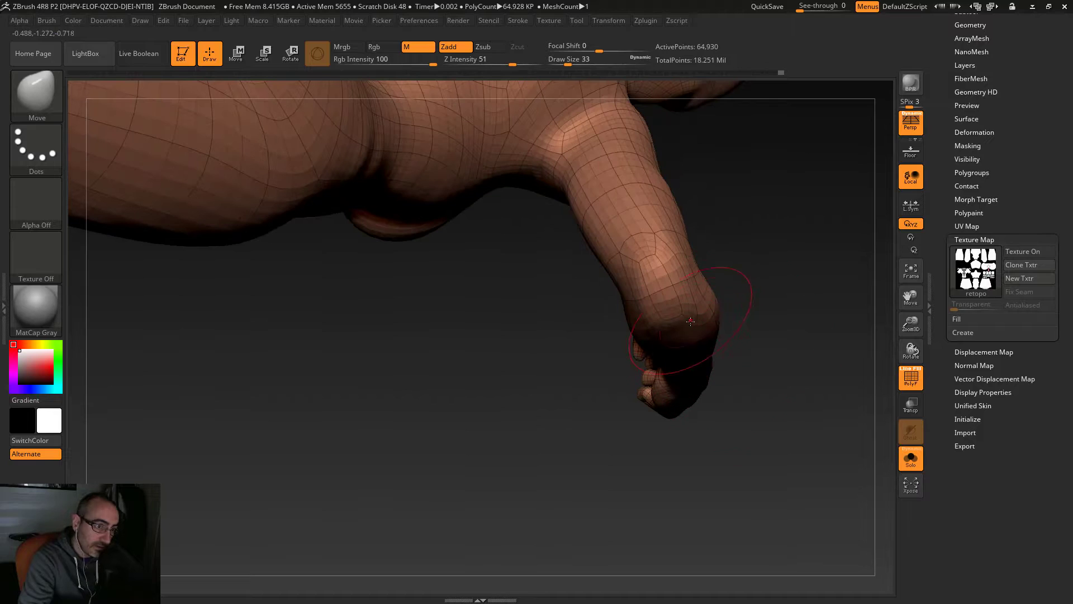
# Step: Smooth the right elbow at brush size 20 and refine its bony tip with Move at draw size 16
pyautogui.press('shift')
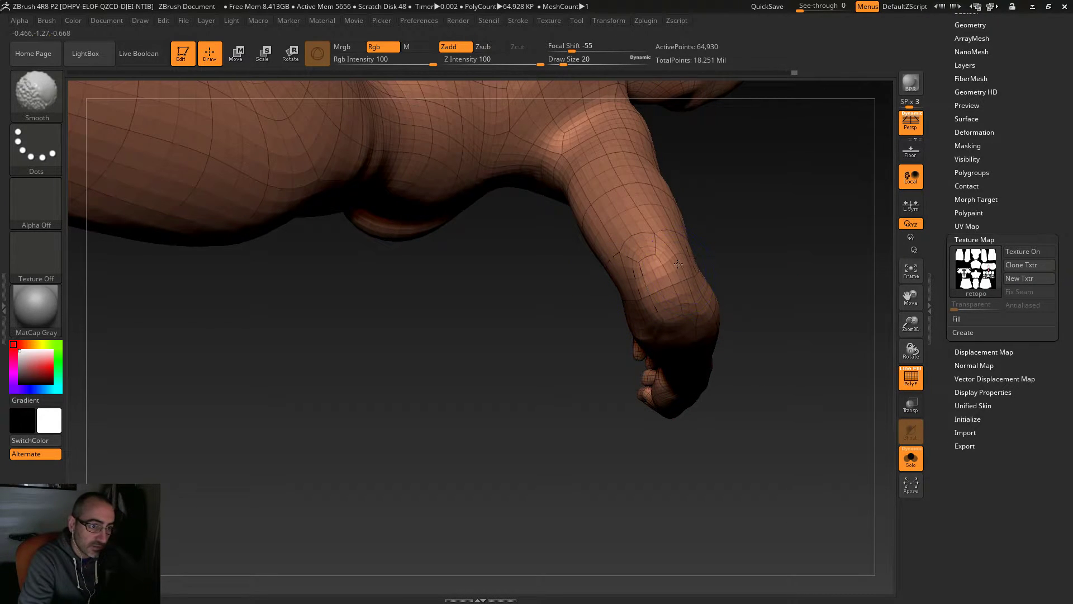
pyautogui.moveTo(749, 300)
pyautogui.mouseDown()
pyautogui.moveTo(719, 242)
pyautogui.moveTo(706, 253)
pyautogui.moveTo(708, 287)
pyautogui.moveTo(651, 305)
pyautogui.moveTo(721, 294)
pyautogui.mouseUp()
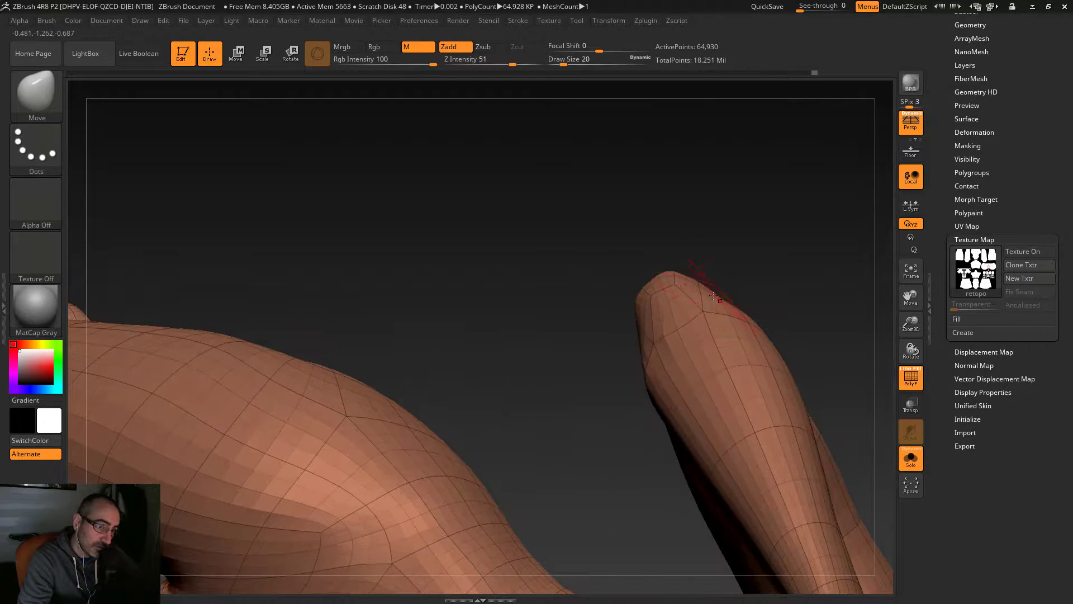
pyautogui.moveTo(647, 296); pyautogui.dragTo(681, 287)
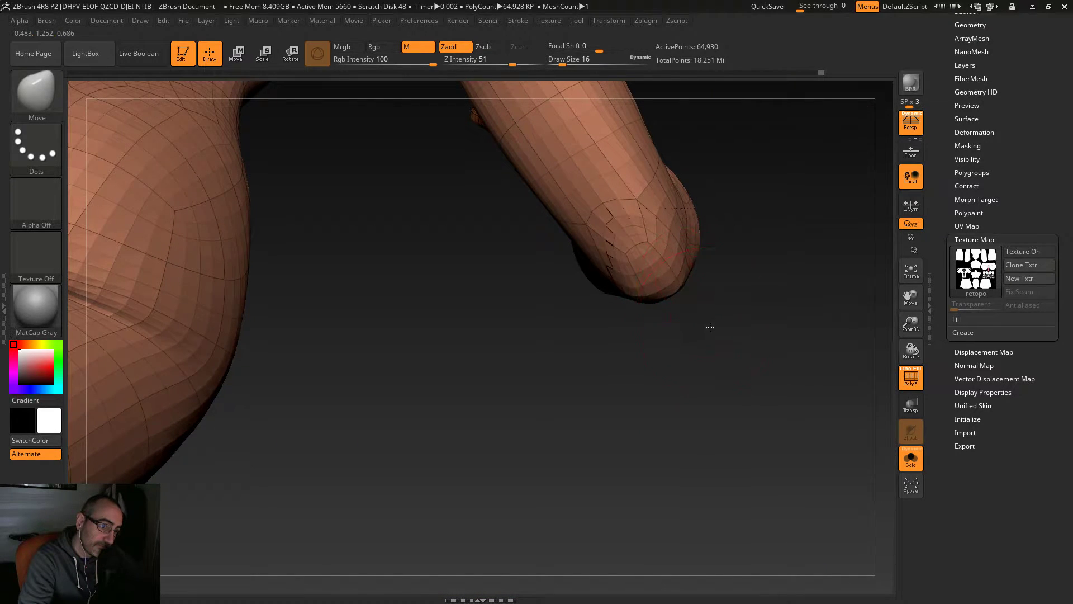
pyautogui.moveTo(709, 326); pyautogui.dragTo(695, 332)
pyautogui.press('s')
pyautogui.moveTo(668, 299)
pyautogui.mouseDown()
pyautogui.moveTo(697, 307)
pyautogui.moveTo(695, 294)
pyautogui.moveTo(740, 336)
pyautogui.moveTo(727, 306)
pyautogui.moveTo(743, 323)
pyautogui.moveTo(762, 319)
pyautogui.moveTo(712, 381)
pyautogui.moveTo(599, 324)
pyautogui.mouseUp()
pyautogui.press('shift')
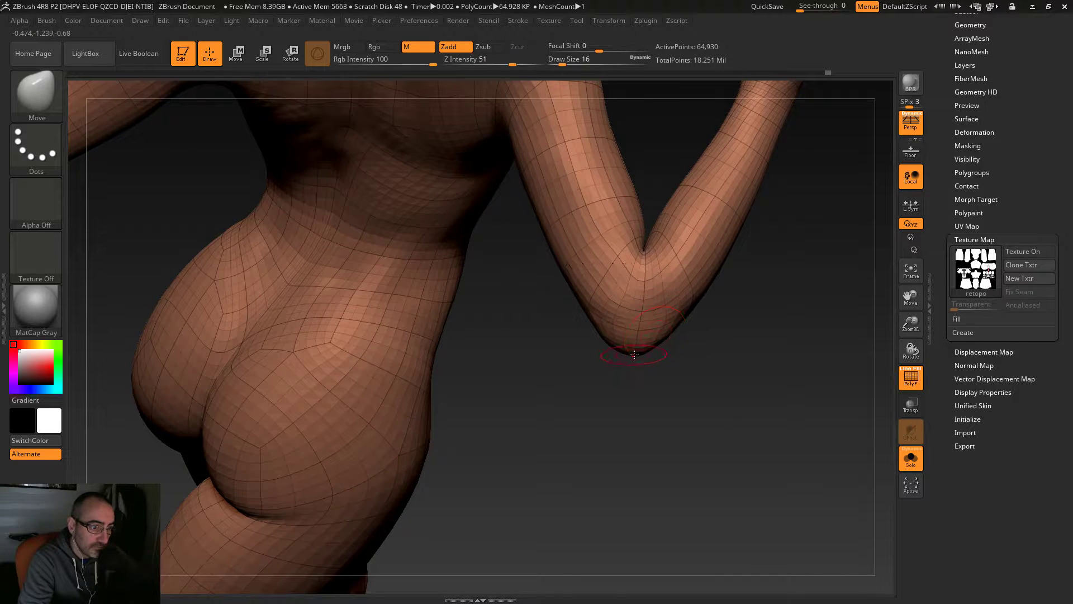
# Step: Adjust the broader silhouette of the bent right elbow with Move at draw size 56
pyautogui.moveTo(672, 393)
pyautogui.mouseDown()
pyautogui.moveTo(681, 313)
pyautogui.moveTo(635, 355)
pyautogui.moveTo(615, 247)
pyautogui.moveTo(665, 298)
pyautogui.moveTo(666, 263)
pyautogui.moveTo(719, 271)
pyautogui.moveTo(650, 243)
pyautogui.moveTo(541, 240)
pyautogui.moveTo(648, 334)
pyautogui.moveTo(636, 407)
pyautogui.moveTo(570, 417)
pyautogui.mouseUp()
pyautogui.press('s')
pyautogui.press('s')
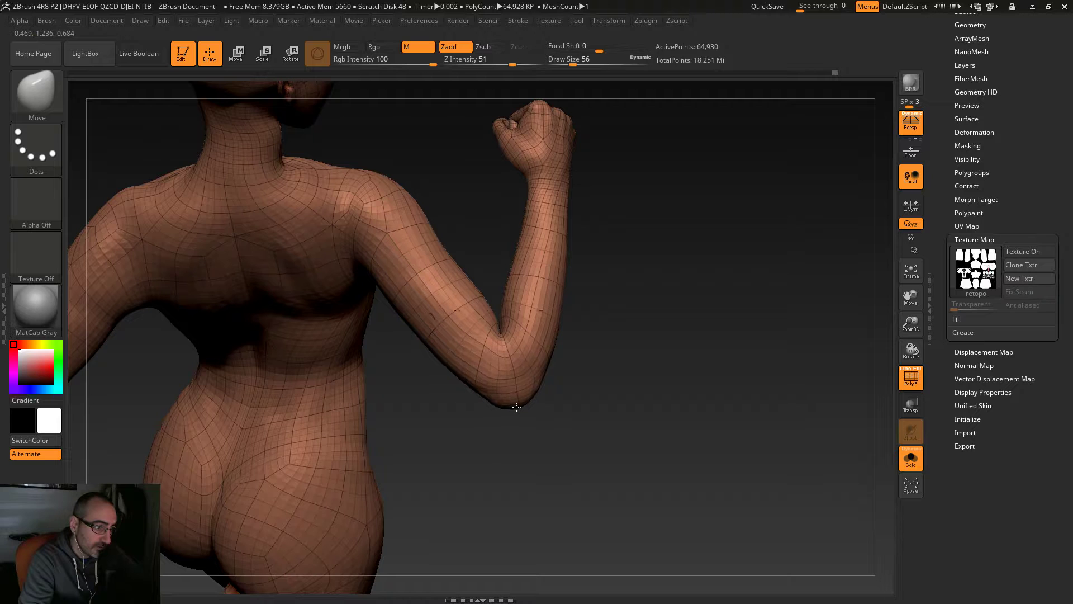
pyautogui.moveTo(558, 464); pyautogui.dragTo(768, 230)
pyautogui.moveTo(378, 373); pyautogui.dragTo(412, 353)
# Step: Refine the transition from the right elbow into the upper arm with Move at draw size 23, and smooth it
pyautogui.press('s')
pyautogui.moveTo(458, 324)
pyautogui.mouseDown()
pyautogui.moveTo(675, 210)
pyautogui.moveTo(657, 264)
pyautogui.moveTo(658, 351)
pyautogui.moveTo(551, 384)
pyautogui.mouseUp()
pyautogui.press('s')
pyautogui.moveTo(485, 366); pyautogui.dragTo(480, 366)
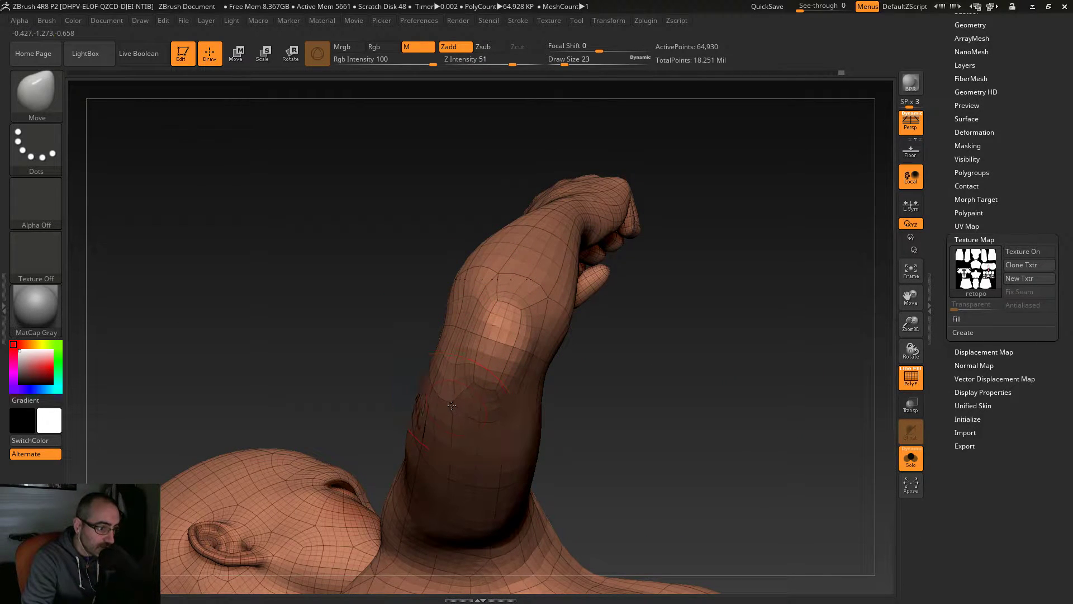
pyautogui.moveTo(584, 410)
pyautogui.mouseDown()
pyautogui.moveTo(530, 351)
pyautogui.moveTo(475, 341)
pyautogui.mouseUp()
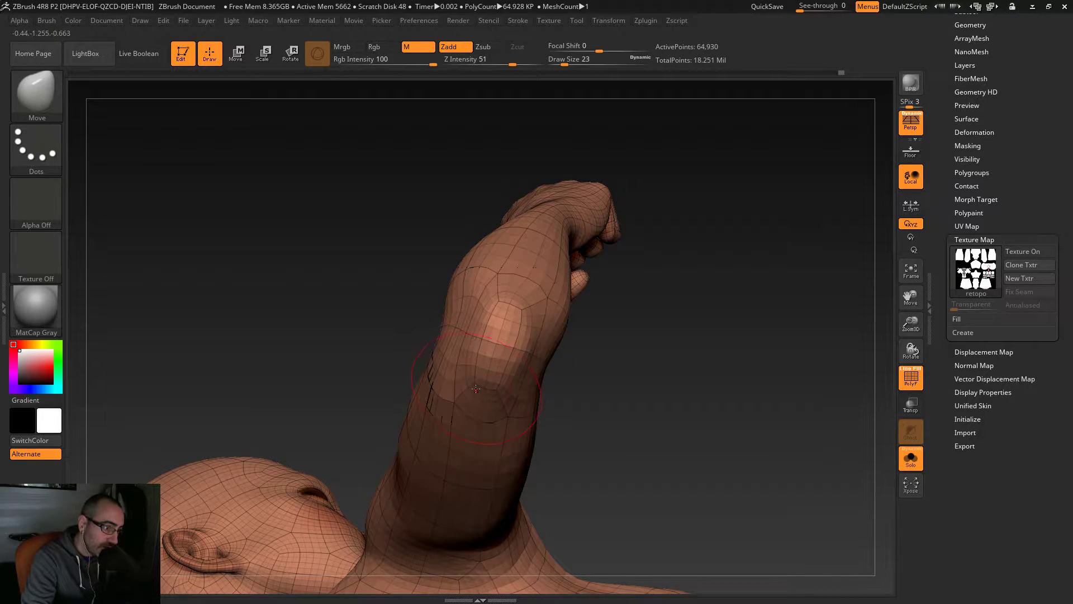
pyautogui.press('shift')
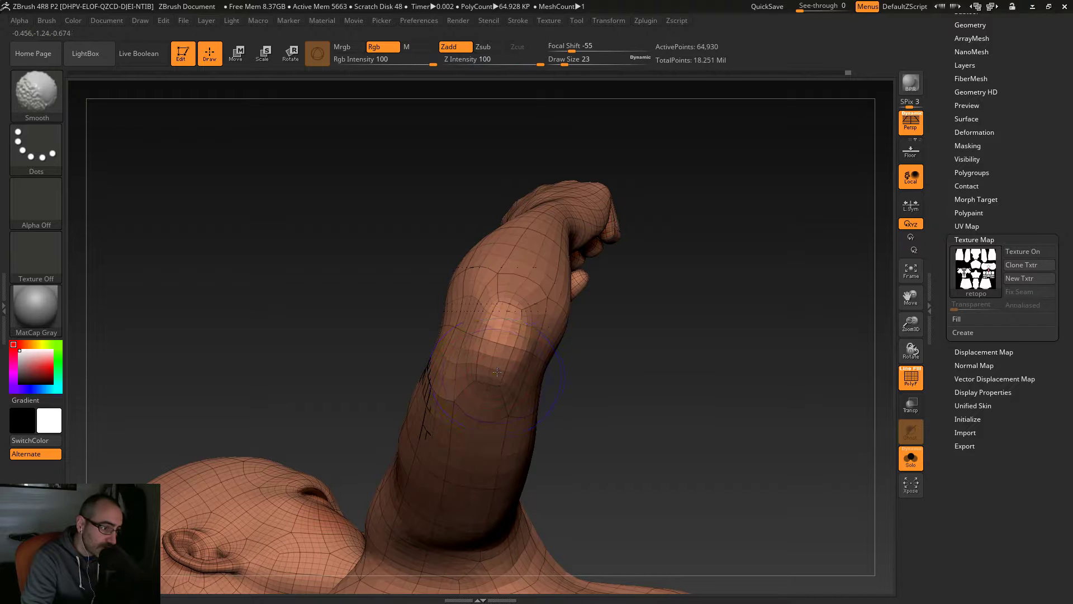
# Step: Correct the right elbow's underside and forearm side with Move and Smooth strokes at brush size 23
pyautogui.moveTo(606, 384)
pyautogui.mouseDown()
pyautogui.moveTo(685, 391)
pyautogui.moveTo(680, 402)
pyautogui.mouseUp()
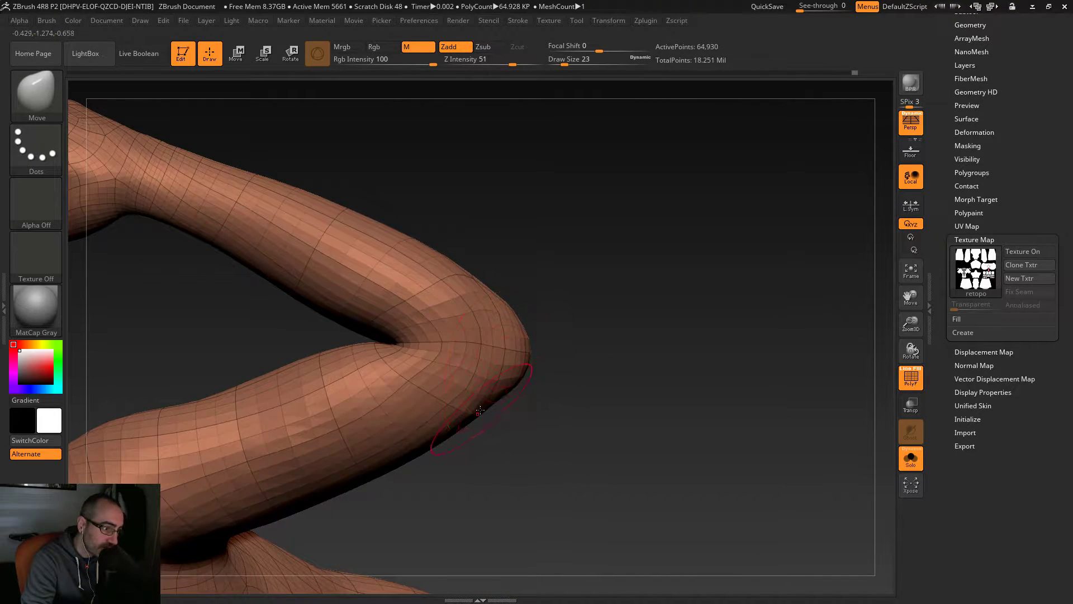
pyautogui.moveTo(587, 448); pyautogui.dragTo(467, 362)
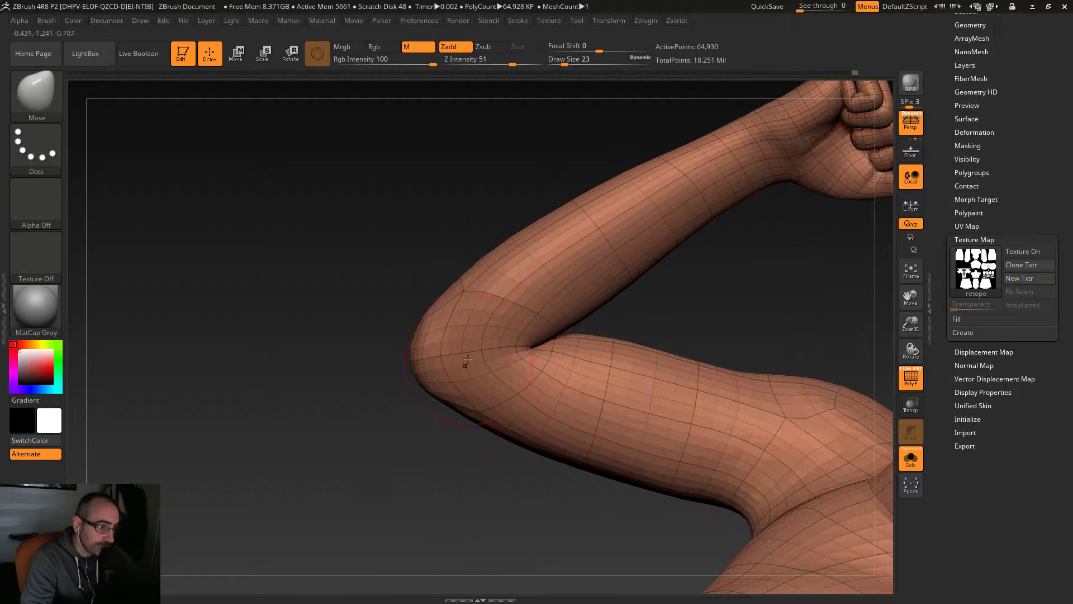
pyautogui.moveTo(433, 291); pyautogui.dragTo(410, 366)
pyautogui.moveTo(407, 456)
pyautogui.mouseDown()
pyautogui.moveTo(443, 477)
pyautogui.moveTo(450, 469)
pyautogui.mouseUp()
pyautogui.moveTo(413, 297); pyautogui.dragTo(411, 292)
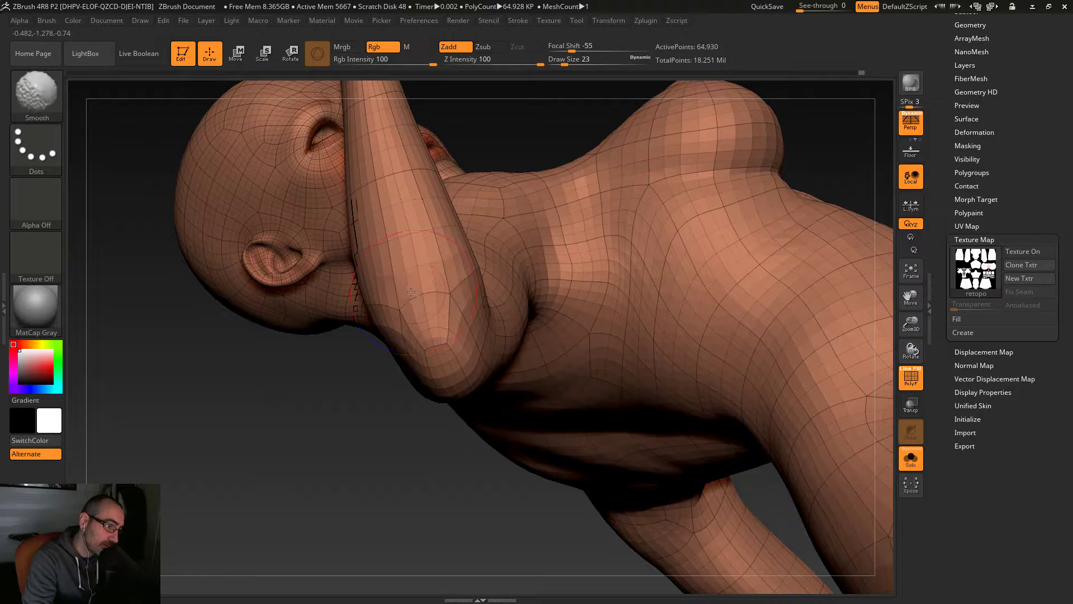
# Step: Even out the outer side of the right forearm near the elbow with Smooth and Move at brush size 23
pyautogui.moveTo(391, 454)
pyautogui.mouseDown()
pyautogui.moveTo(406, 467)
pyautogui.moveTo(370, 513)
pyautogui.moveTo(409, 505)
pyautogui.mouseUp()
pyautogui.press('shift')
pyautogui.keyDown('shift'); pyautogui.moveTo(591, 261); pyautogui.dragTo(603, 207); pyautogui.keyUp('shift')
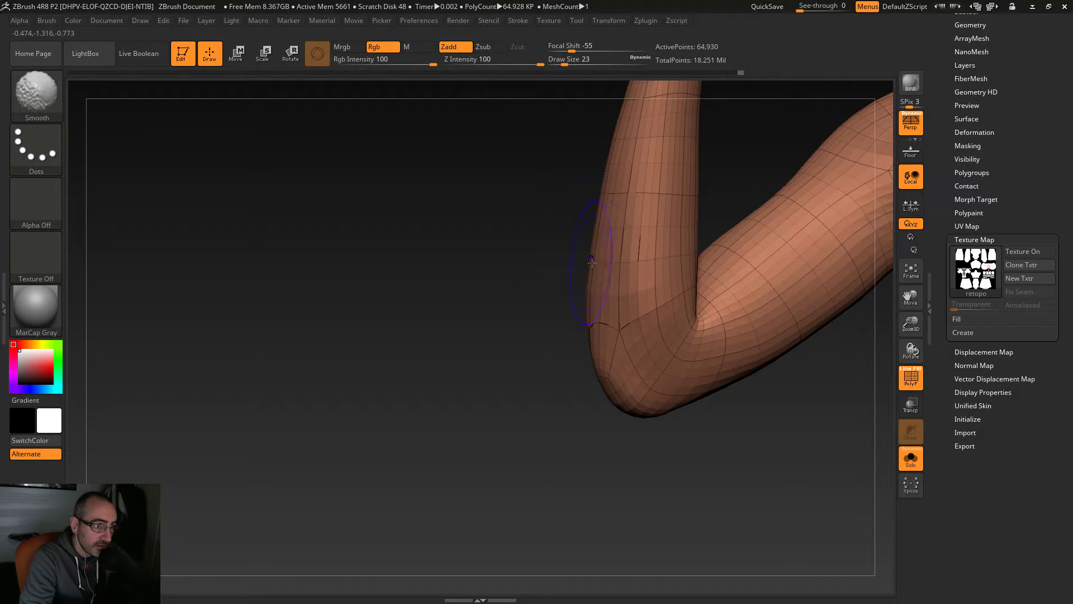
pyautogui.moveTo(481, 414)
pyautogui.mouseDown()
pyautogui.moveTo(515, 411)
pyautogui.moveTo(432, 464)
pyautogui.moveTo(442, 458)
pyautogui.mouseUp()
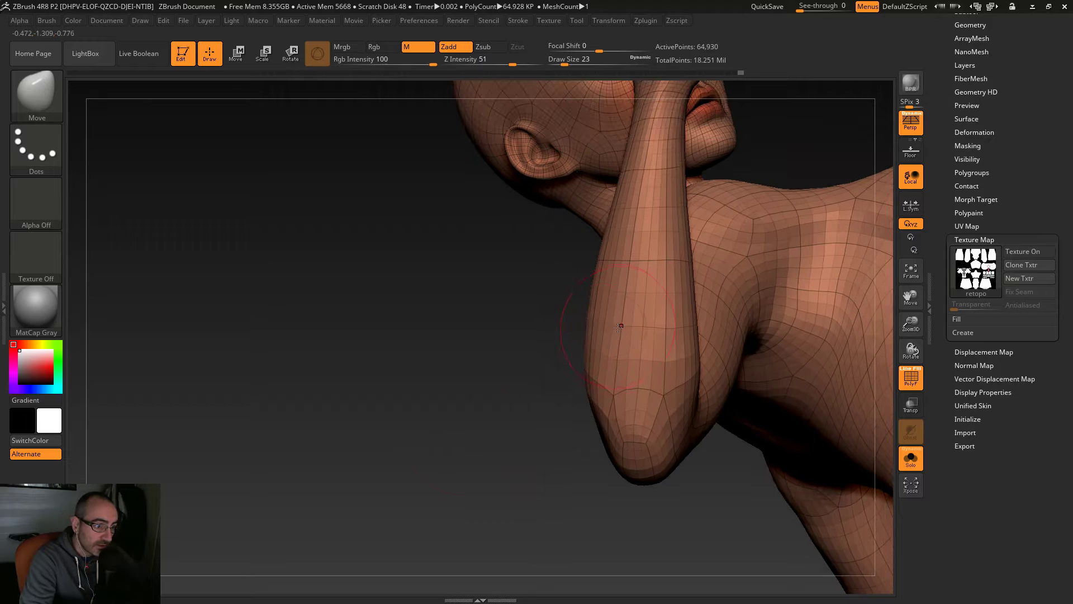
pyautogui.keyDown('shift'); pyautogui.moveTo(625, 273); pyautogui.dragTo(648, 329); pyautogui.keyUp('shift')
# Step: Refine the outer contour of the right forearm with Move at draw size 23
pyautogui.moveTo(572, 435); pyautogui.dragTo(493, 391)
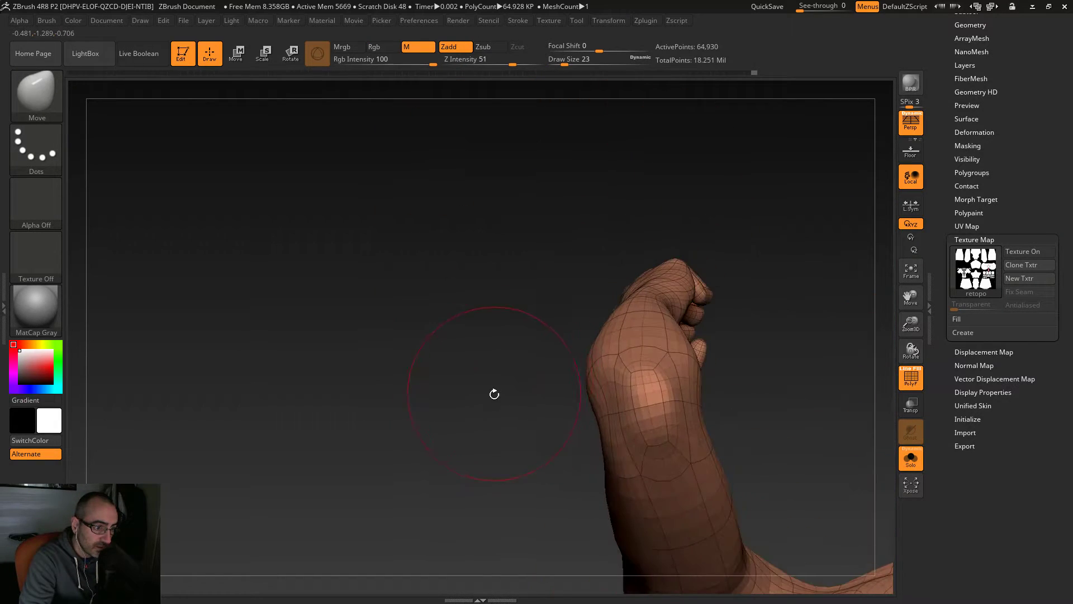
pyautogui.moveTo(580, 334); pyautogui.dragTo(516, 402)
pyautogui.moveTo(520, 466); pyautogui.dragTo(494, 459)
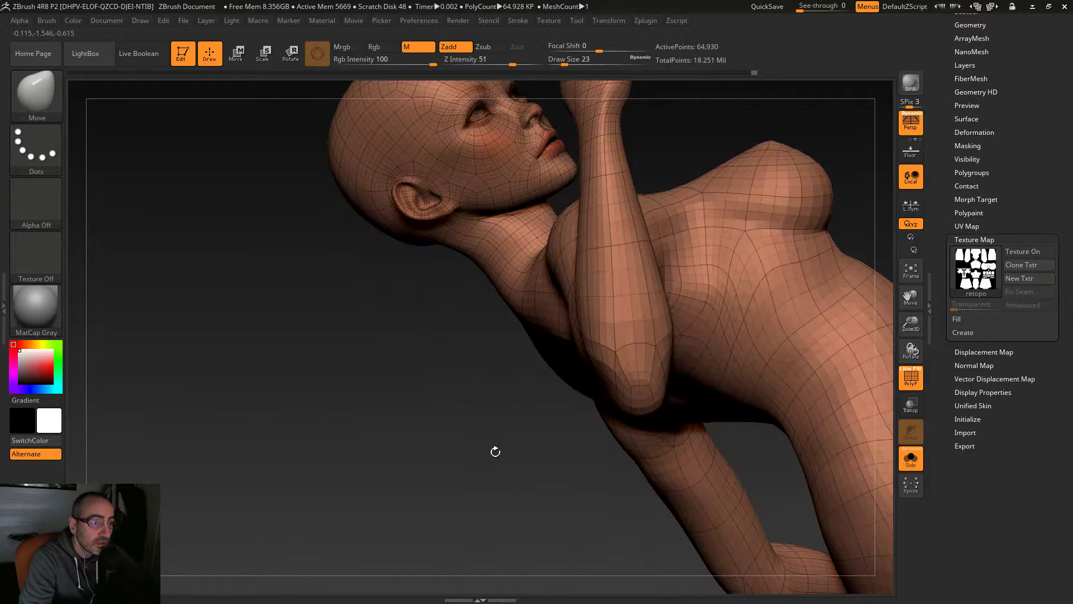
pyautogui.moveTo(507, 382); pyautogui.dragTo(539, 397)
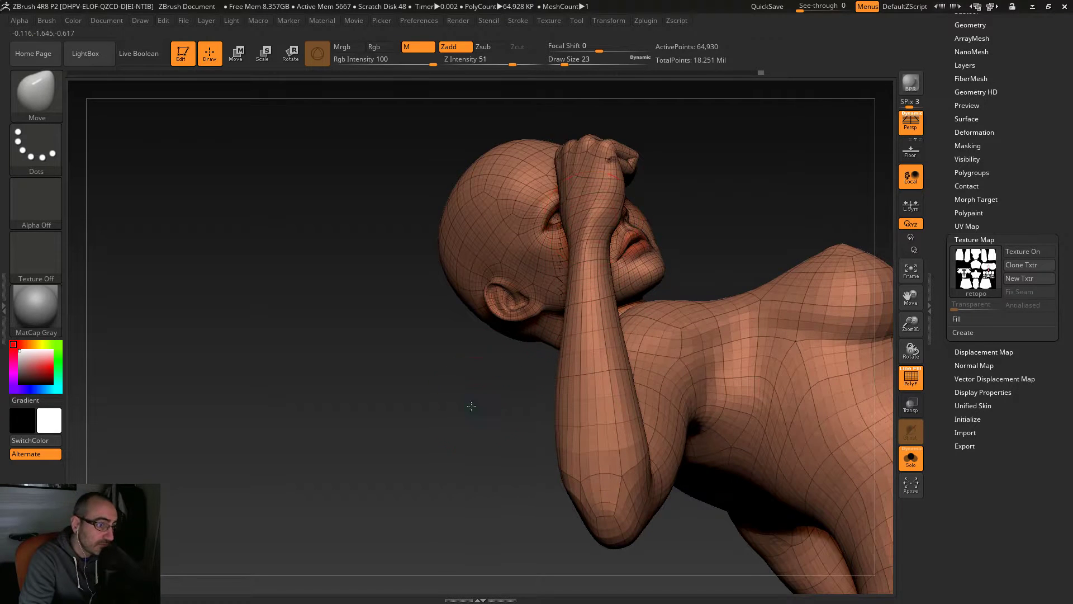
pyautogui.moveTo(473, 405); pyautogui.dragTo(447, 401)
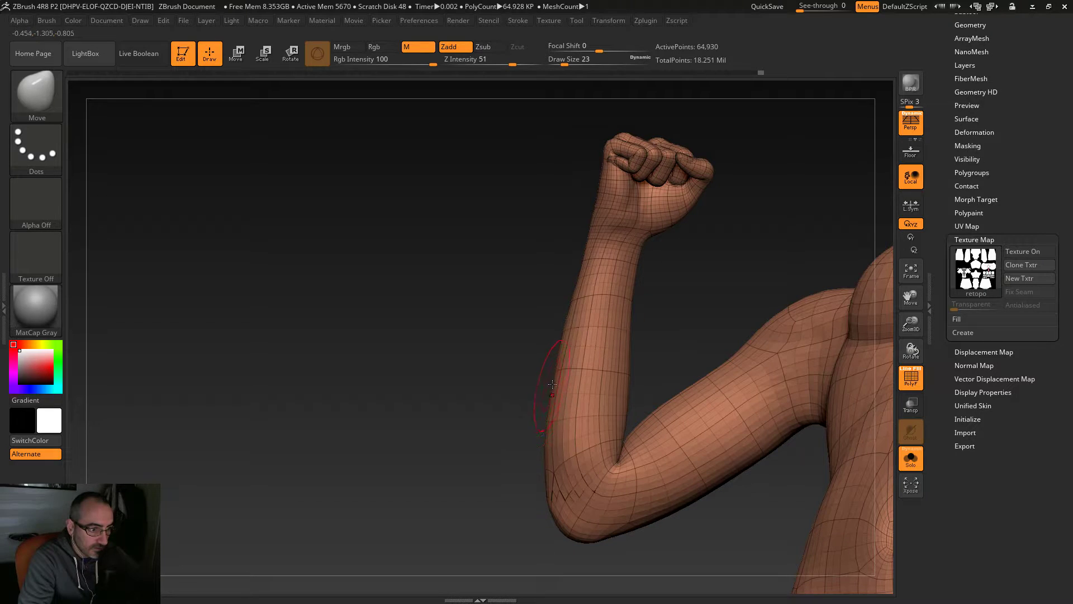
pyautogui.press('shift')
# Step: Smooth the right forearm toward the wrist at brush size 23
pyautogui.moveTo(566, 303)
pyautogui.mouseDown()
pyautogui.moveTo(538, 283)
pyautogui.moveTo(635, 199)
pyautogui.moveTo(707, 196)
pyautogui.mouseUp()
pyautogui.press('shift')
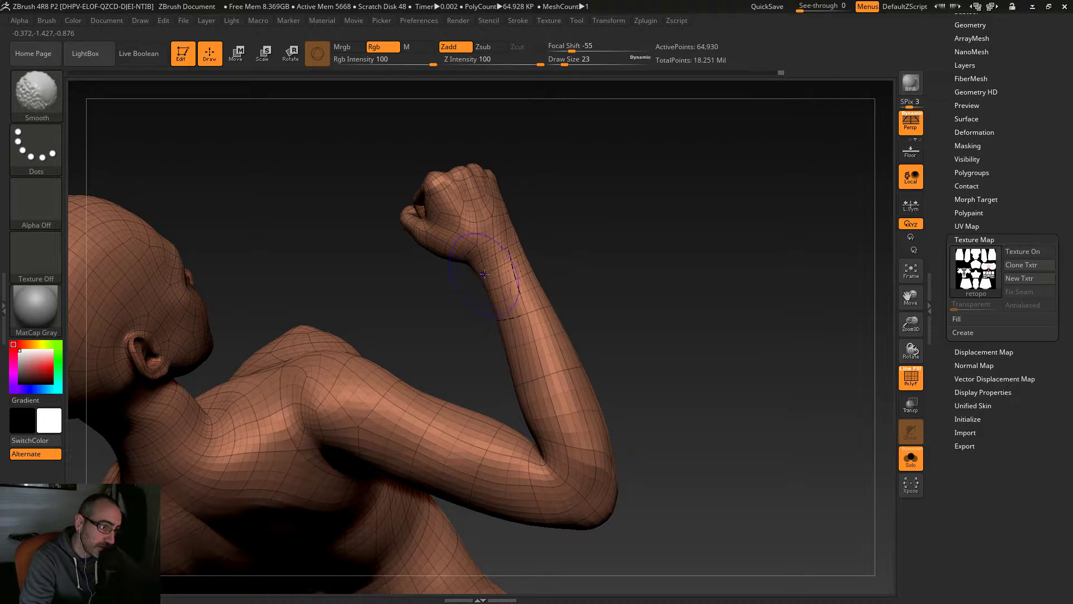
pyautogui.moveTo(561, 252); pyautogui.dragTo(522, 258)
pyautogui.press('shift')
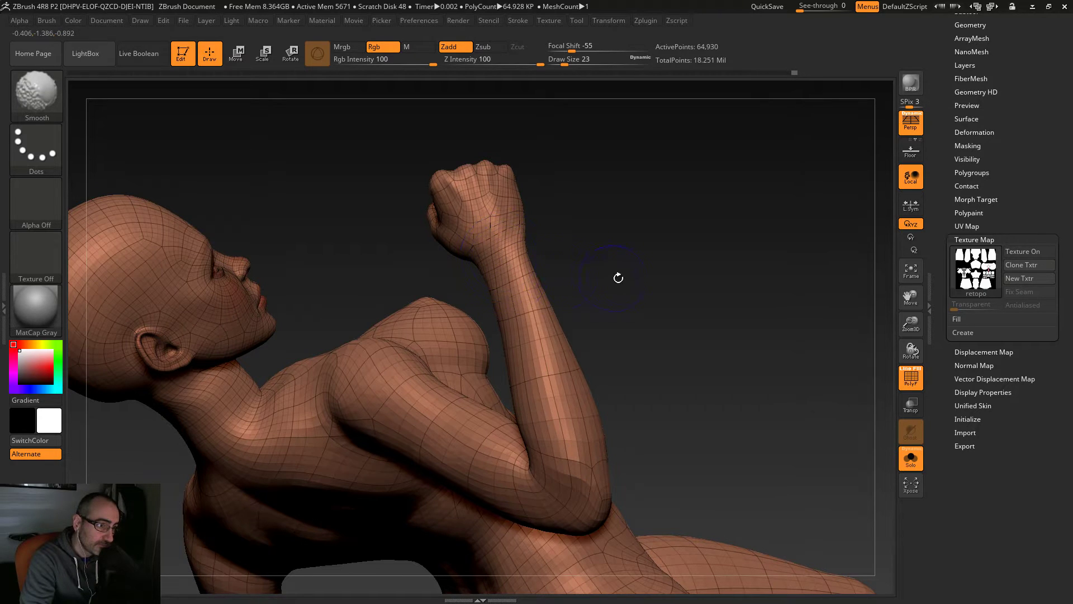
pyautogui.moveTo(613, 278); pyautogui.dragTo(523, 269)
pyautogui.press('shift')
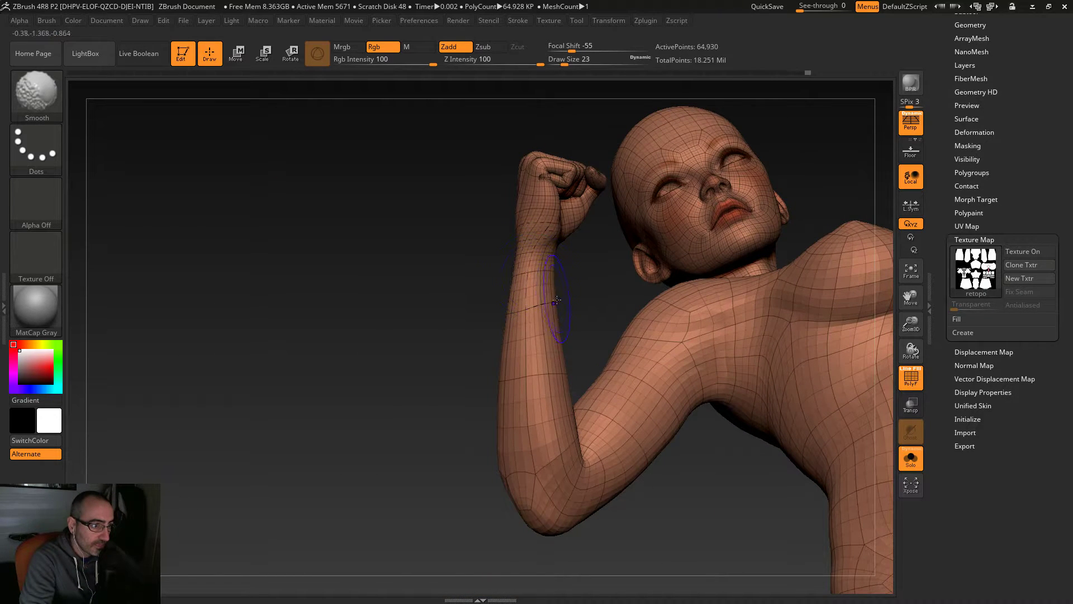
# Step: Reshape the inner forearm and adjoining upper arm around the right elbow bend with Move, raising the draw size to 31
pyautogui.moveTo(474, 398)
pyautogui.mouseDown()
pyautogui.moveTo(406, 433)
pyautogui.moveTo(438, 425)
pyautogui.mouseUp()
pyautogui.moveTo(589, 297)
pyautogui.mouseDown()
pyautogui.moveTo(612, 283)
pyautogui.moveTo(623, 312)
pyautogui.moveTo(634, 307)
pyautogui.moveTo(595, 418)
pyautogui.mouseUp()
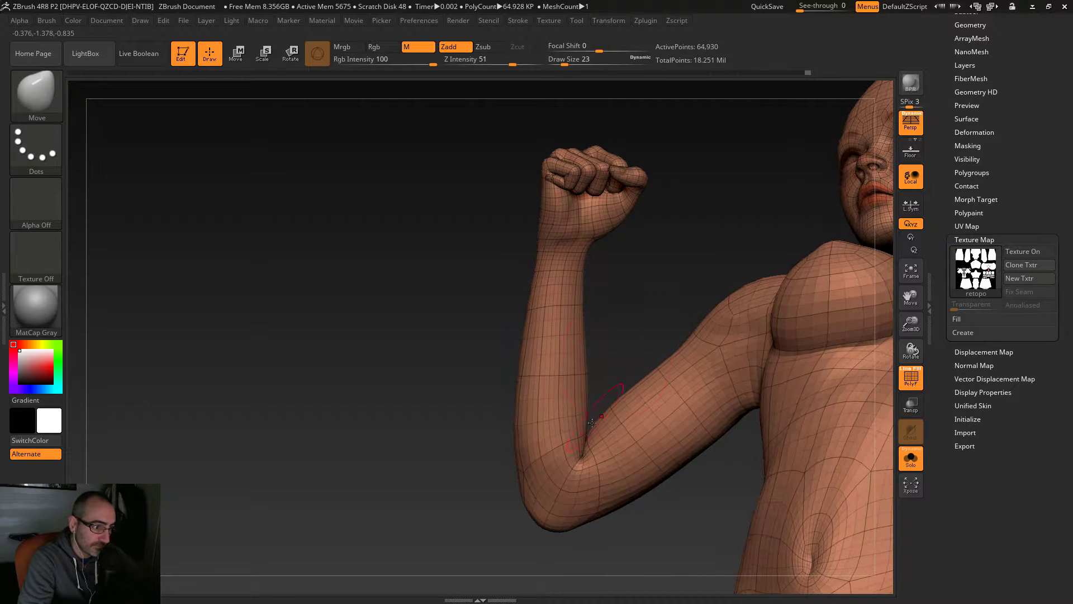
pyautogui.press(']')
pyautogui.press(']')
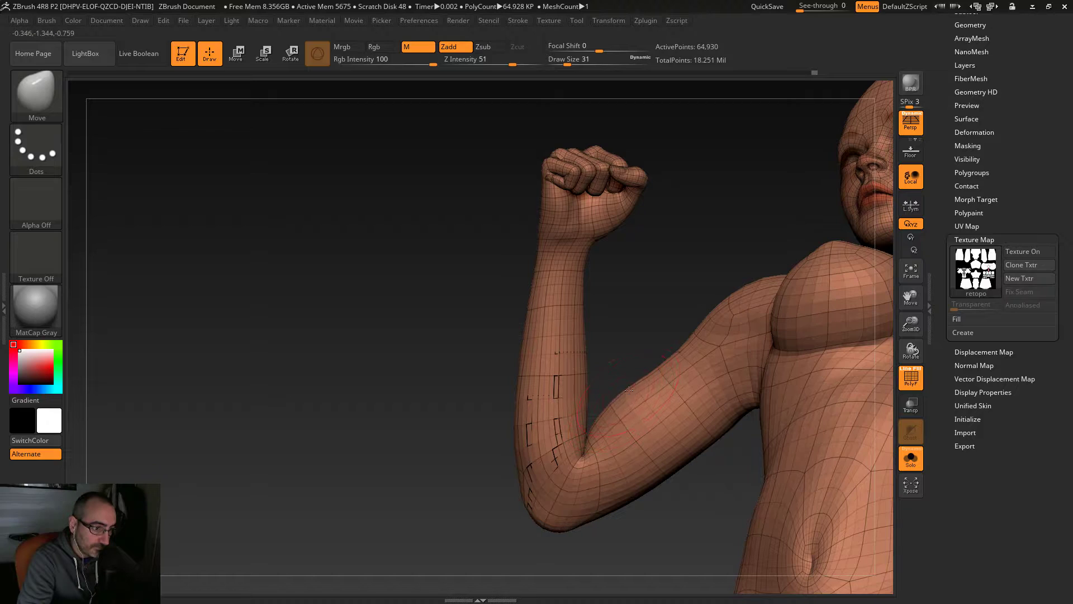
pyautogui.moveTo(640, 329)
pyautogui.mouseDown()
pyautogui.moveTo(705, 341)
pyautogui.moveTo(616, 369)
pyautogui.moveTo(662, 314)
pyautogui.moveTo(667, 243)
pyautogui.mouseUp()
pyautogui.press('shift')
# Step: Adjust the biceps side of the right upper arm with Move and Smooth at brush size 31
pyautogui.moveTo(623, 215)
pyautogui.mouseDown()
pyautogui.moveTo(598, 329)
pyautogui.moveTo(658, 309)
pyautogui.moveTo(597, 275)
pyautogui.mouseUp()
pyautogui.moveTo(662, 307)
pyautogui.mouseDown()
pyautogui.moveTo(648, 352)
pyautogui.moveTo(721, 527)
pyautogui.moveTo(747, 506)
pyautogui.moveTo(707, 490)
pyautogui.mouseUp()
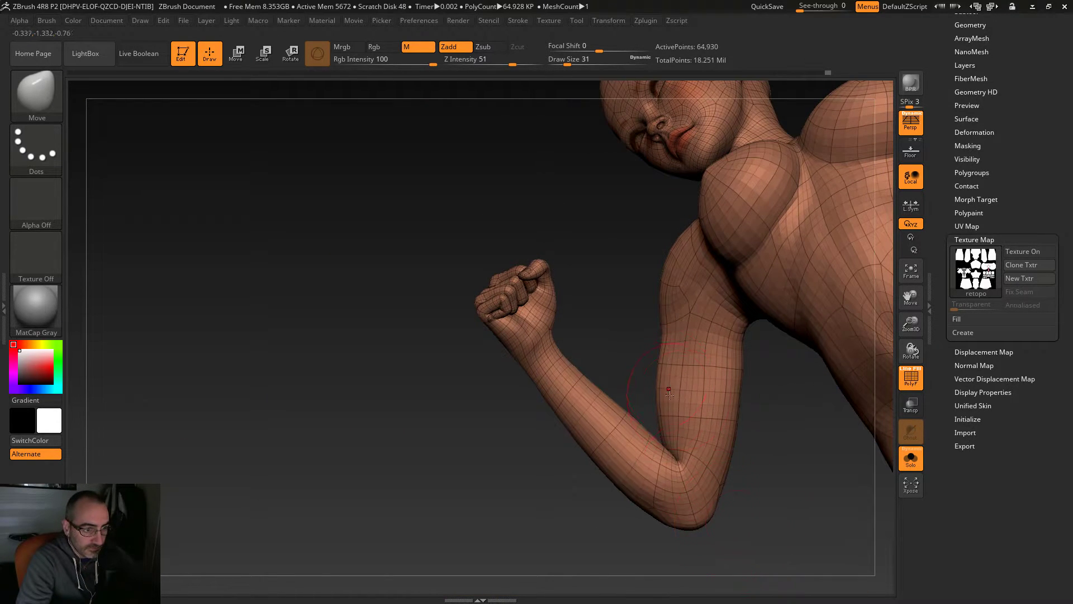
pyautogui.press('shift')
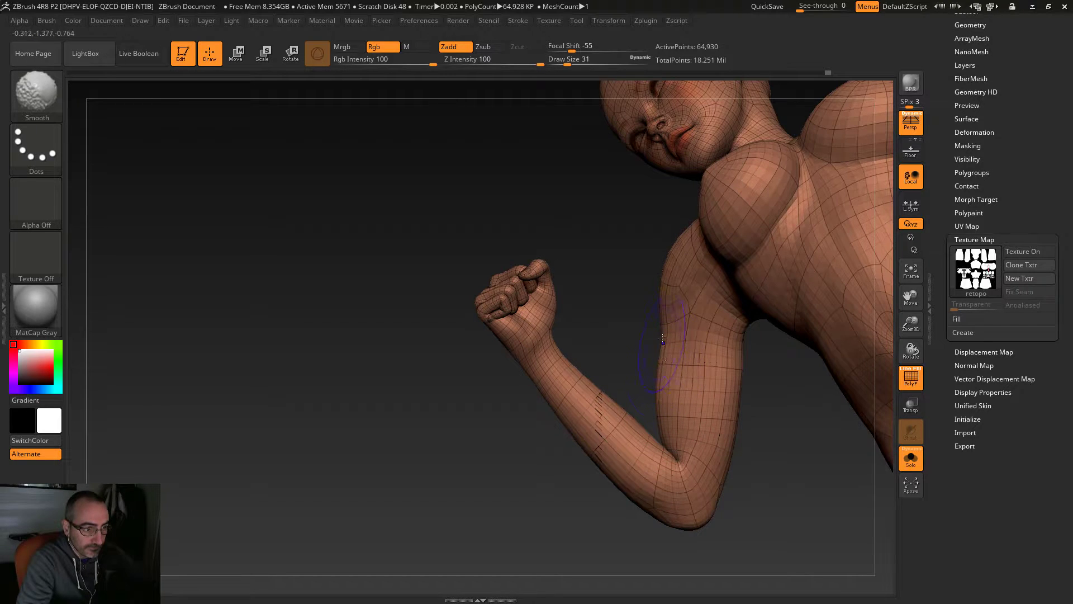
# Step: Refine the right forearm where it meets the bent elbow with Move at draw size 25, and smooth it
pyautogui.keyDown('alt'); pyautogui.moveTo(512, 495); pyautogui.dragTo(481, 459); pyautogui.keyUp('alt')
pyautogui.moveTo(482, 459)
pyautogui.mouseDown()
pyautogui.moveTo(488, 485)
pyautogui.moveTo(512, 481)
pyautogui.mouseUp()
pyautogui.press('s')
pyautogui.moveTo(669, 414)
pyautogui.mouseDown()
pyautogui.moveTo(655, 415)
pyautogui.moveTo(665, 415)
pyautogui.moveTo(665, 382)
pyautogui.moveTo(629, 362)
pyautogui.mouseUp()
pyautogui.press('shift')
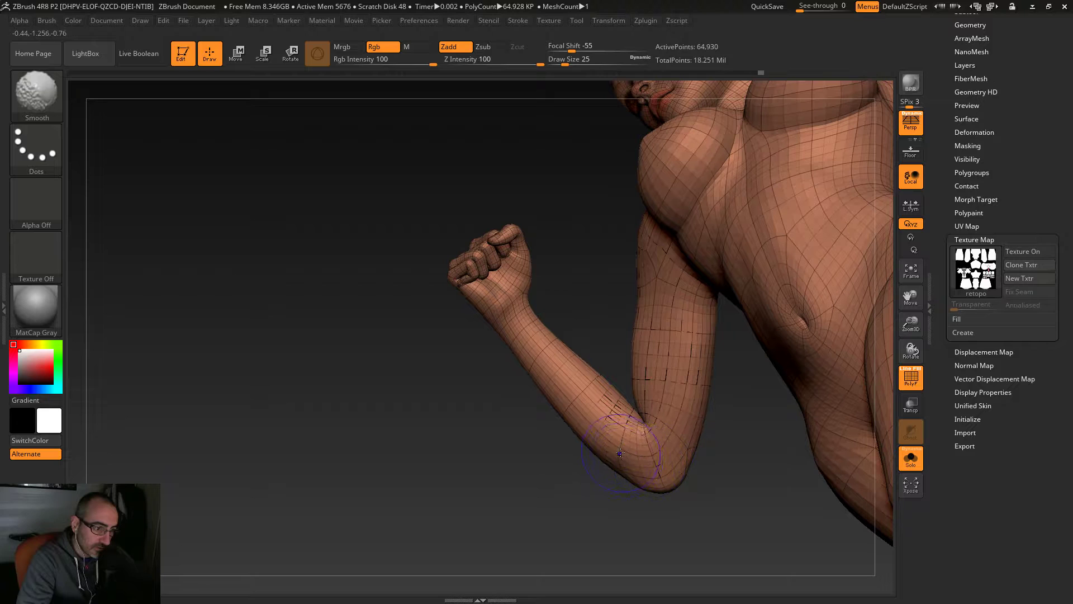
# Step: Reshape the back of the bent right elbow with Move at draw size 18 and smooth around its tip
pyautogui.moveTo(659, 514)
pyautogui.mouseDown()
pyautogui.moveTo(675, 481)
pyautogui.moveTo(717, 458)
pyautogui.mouseUp()
pyautogui.press('s')
pyautogui.moveTo(563, 422)
pyautogui.mouseDown()
pyautogui.moveTo(554, 428)
pyautogui.moveTo(543, 326)
pyautogui.mouseUp()
pyautogui.keyDown('shift'); pyautogui.moveTo(544, 375); pyautogui.dragTo(553, 399); pyautogui.keyUp('shift')
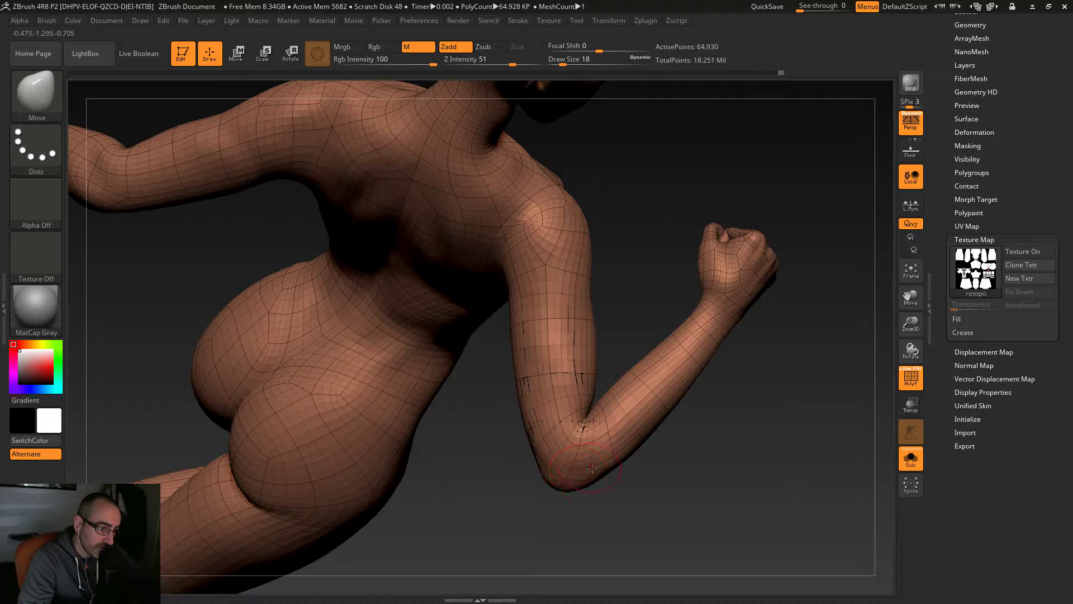
pyautogui.press('shift')
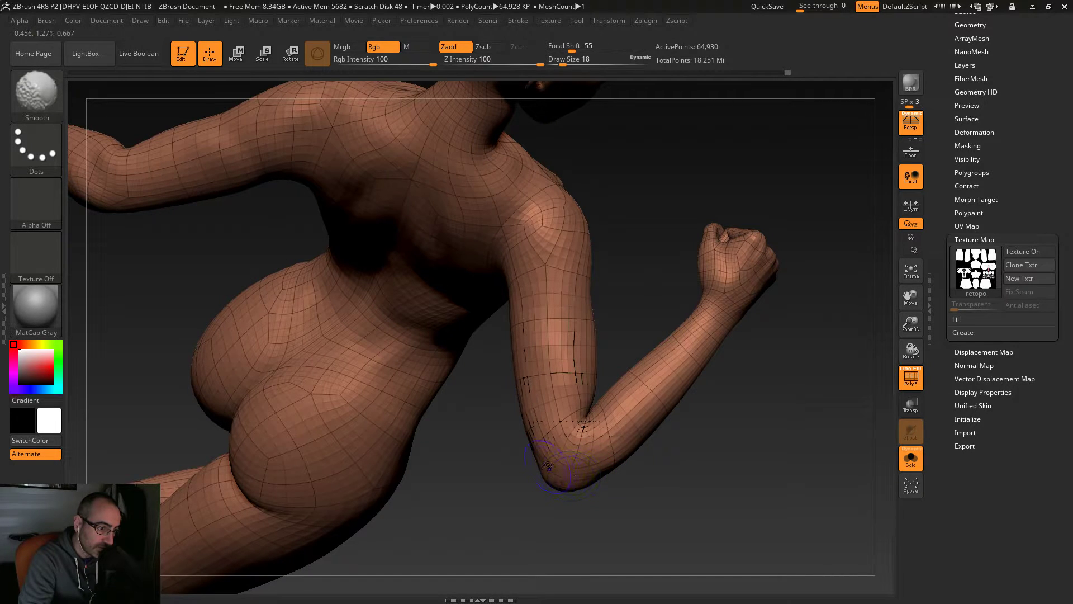
pyautogui.moveTo(541, 443)
pyautogui.keyDown('shift'); pyautogui.mouseDown()
pyautogui.moveTo(601, 443)
pyautogui.moveTo(610, 461)
pyautogui.mouseUp(); pyautogui.keyUp('shift')
# Step: Even out the back of the right upper arm leading into the elbow with Move and Smooth at brush size 18
pyautogui.moveTo(674, 503); pyautogui.dragTo(567, 426)
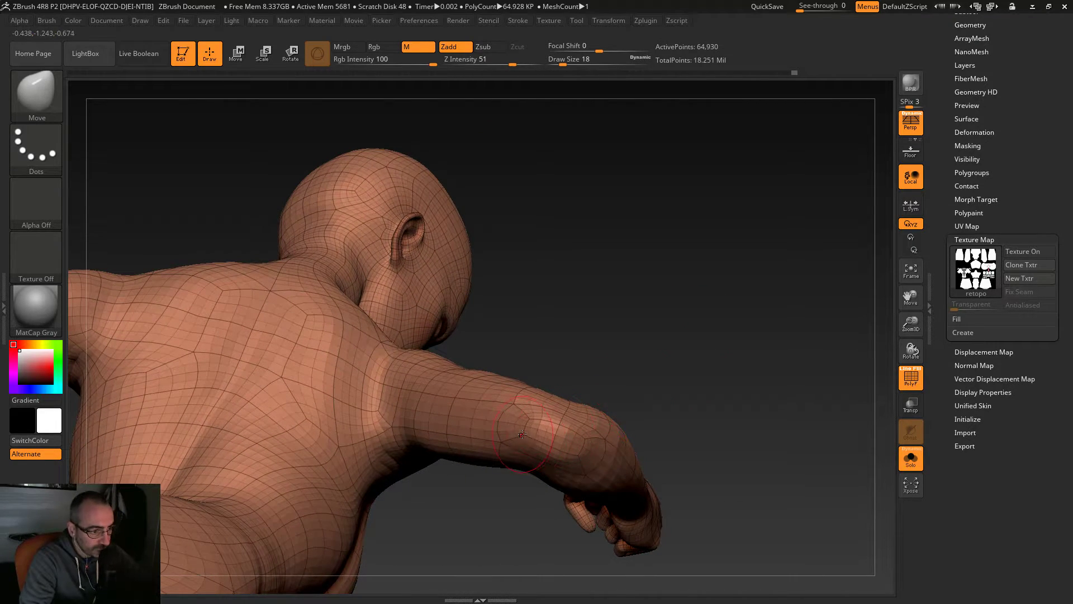
pyautogui.moveTo(595, 364)
pyautogui.mouseDown()
pyautogui.moveTo(620, 363)
pyautogui.moveTo(486, 431)
pyautogui.mouseUp()
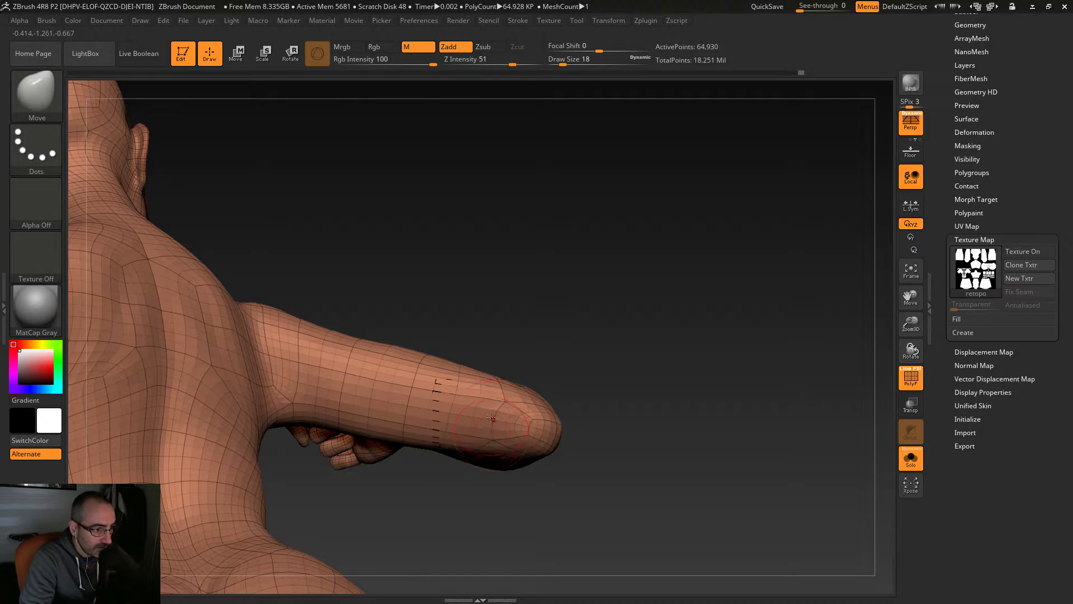
pyautogui.moveTo(399, 423)
pyautogui.keyDown('shift'); pyautogui.mouseDown()
pyautogui.moveTo(407, 404)
pyautogui.moveTo(493, 406)
pyautogui.mouseUp(); pyautogui.keyUp('shift')
pyautogui.press('shift')
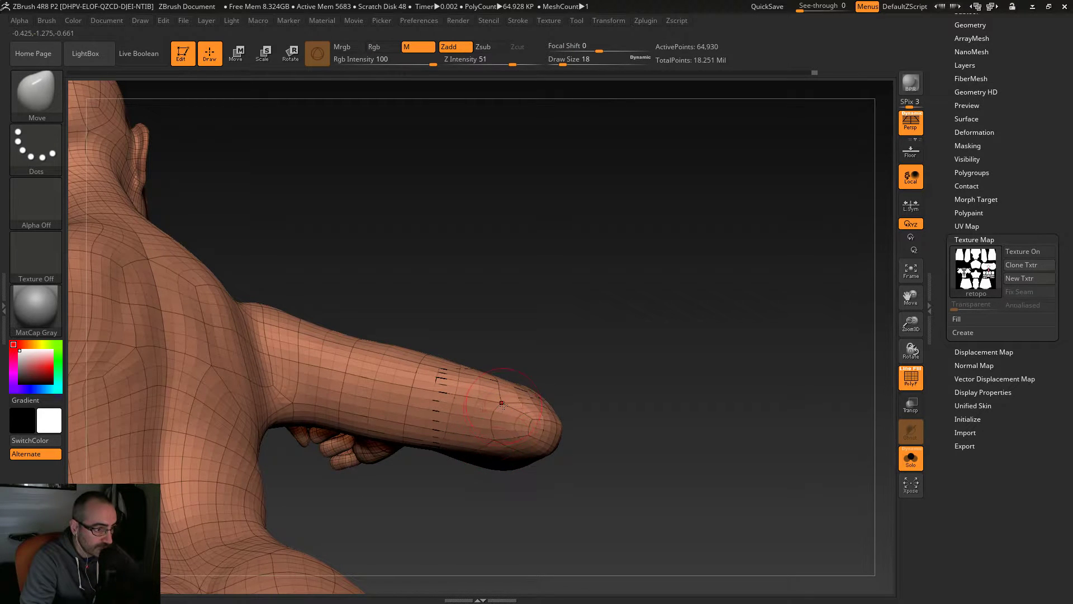
pyautogui.moveTo(614, 346); pyautogui.dragTo(628, 359)
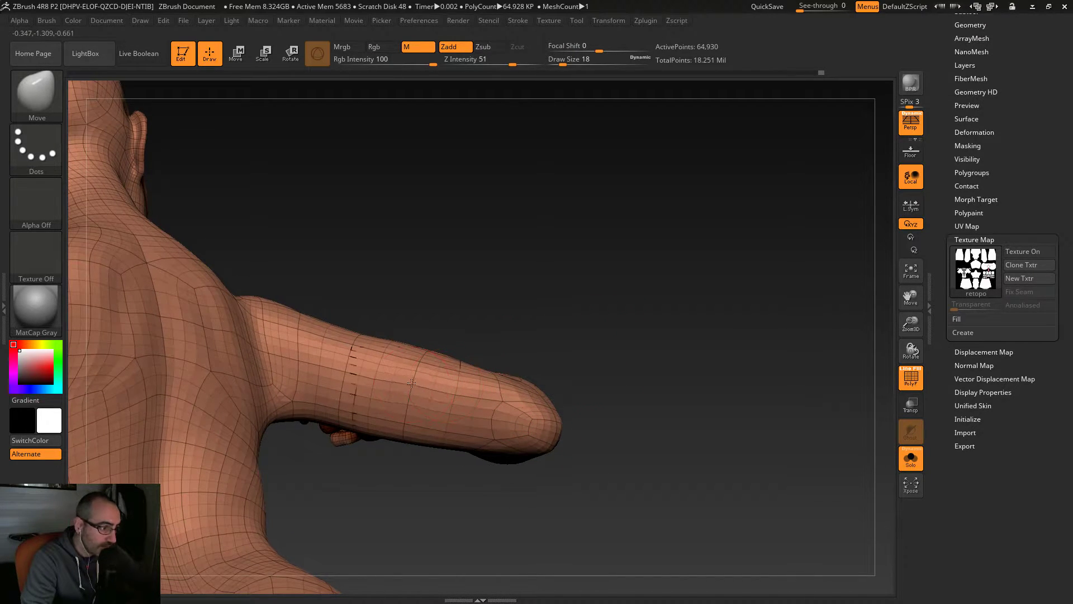
pyautogui.moveTo(372, 382)
pyautogui.mouseDown()
pyautogui.moveTo(361, 381)
pyautogui.moveTo(431, 397)
pyautogui.moveTo(447, 418)
pyautogui.mouseUp()
pyautogui.moveTo(576, 364)
pyautogui.mouseDown()
pyautogui.moveTo(581, 303)
pyautogui.moveTo(612, 480)
pyautogui.moveTo(582, 479)
pyautogui.moveTo(579, 467)
pyautogui.mouseUp()
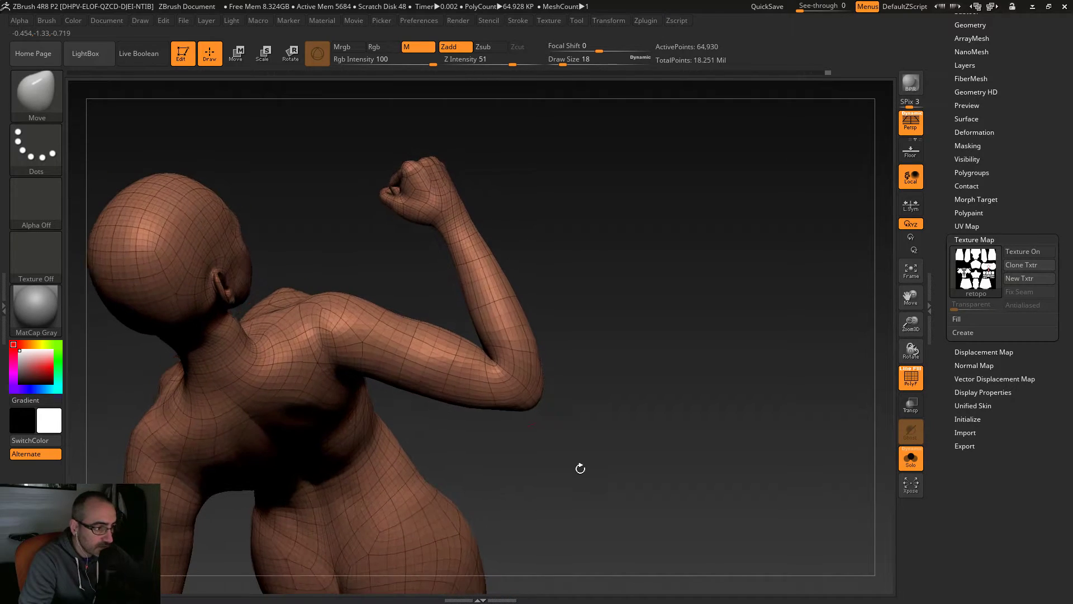
# Step: Refine the right upper arm with Move at draw size 23 and smooth its underside into the armpit
pyautogui.press('s')
pyautogui.click(455, 372)
pyautogui.moveTo(579, 448)
pyautogui.mouseDown()
pyautogui.moveTo(467, 464)
pyautogui.moveTo(497, 393)
pyautogui.moveTo(489, 382)
pyautogui.mouseUp()
pyautogui.press('shift')
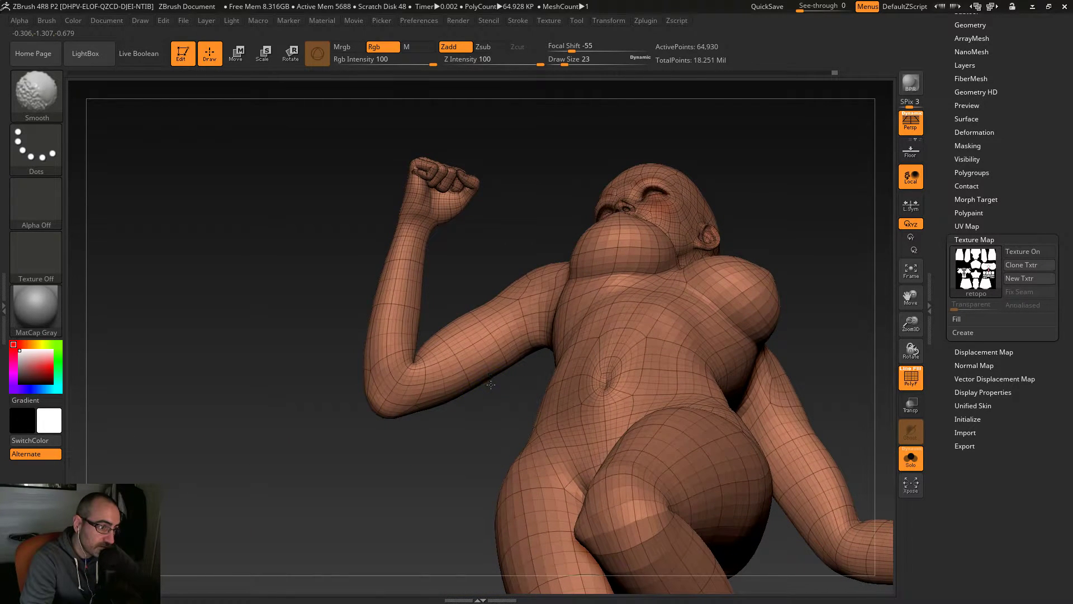
pyautogui.moveTo(528, 370)
pyautogui.mouseDown()
pyautogui.moveTo(525, 462)
pyautogui.moveTo(529, 414)
pyautogui.mouseUp()
pyautogui.press('shift')
pyautogui.moveTo(532, 342)
pyautogui.keyDown('shift'); pyautogui.mouseDown()
pyautogui.moveTo(561, 334)
pyautogui.moveTo(570, 375)
pyautogui.mouseUp(); pyautogui.keyUp('shift')
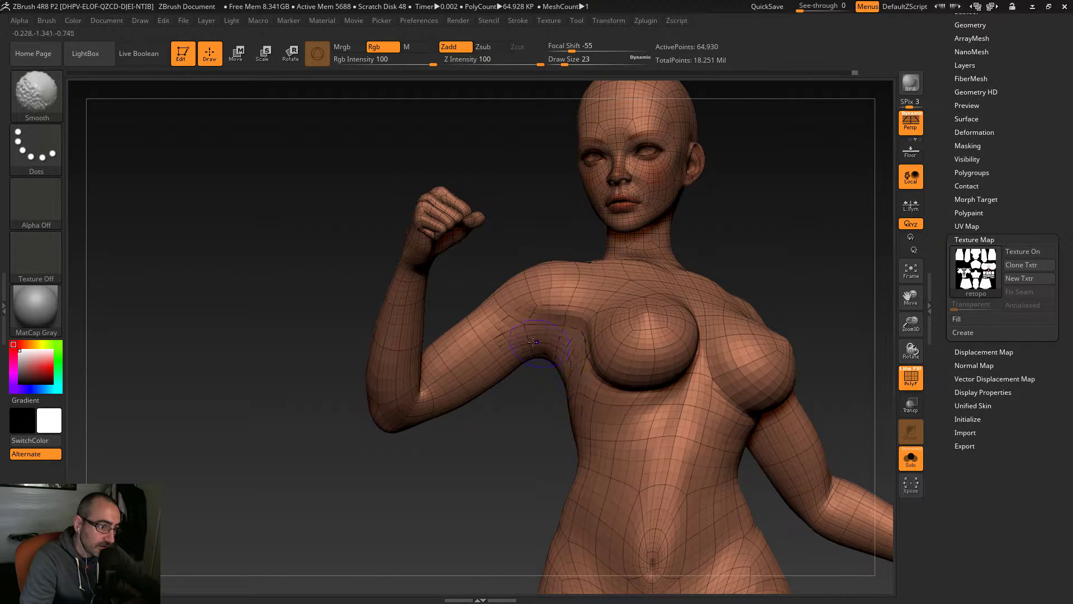
# Step: Adjust the inner crease of the right elbow with Move at draw size 18 and smooth it
pyautogui.moveTo(454, 470)
pyautogui.mouseDown()
pyautogui.moveTo(520, 467)
pyautogui.moveTo(505, 417)
pyautogui.moveTo(564, 280)
pyautogui.moveTo(570, 305)
pyautogui.moveTo(721, 370)
pyautogui.moveTo(718, 336)
pyautogui.moveTo(737, 279)
pyautogui.moveTo(777, 272)
pyautogui.moveTo(491, 416)
pyautogui.mouseUp()
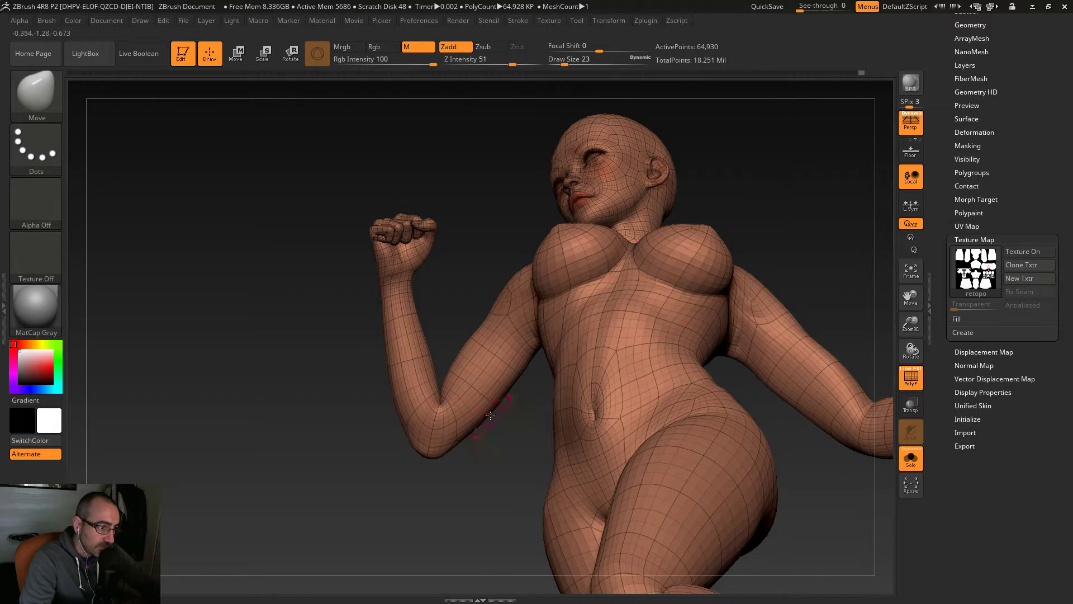
pyautogui.moveTo(477, 467)
pyautogui.keyDown('alt'); pyautogui.mouseDown()
pyautogui.moveTo(506, 494)
pyautogui.moveTo(506, 525)
pyautogui.mouseUp(); pyautogui.keyUp('alt')
pyautogui.press('s')
pyautogui.moveTo(419, 413); pyautogui.dragTo(421, 414)
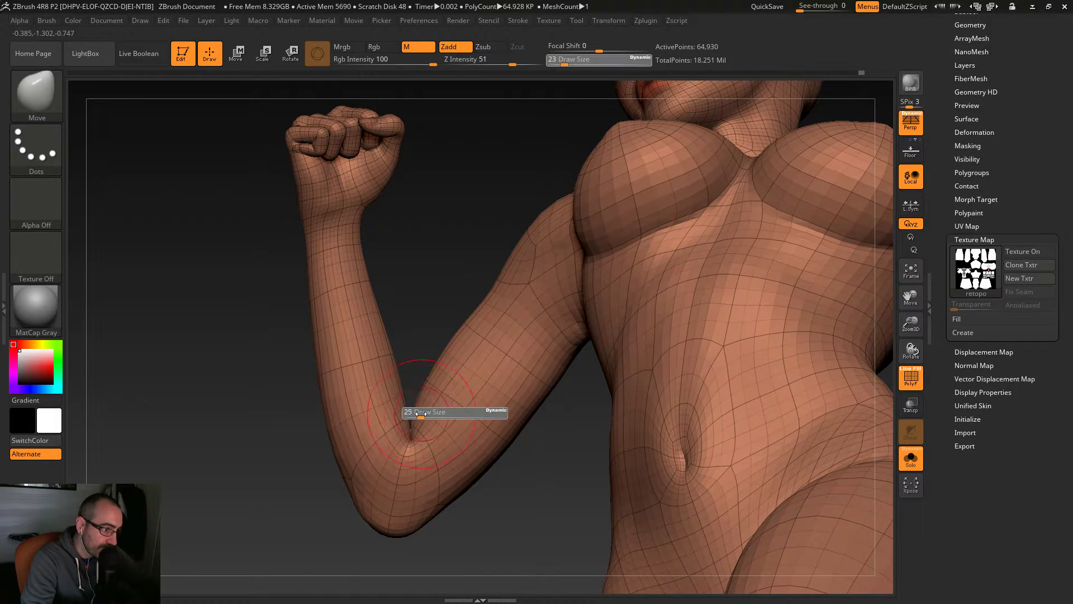
pyautogui.press('shift')
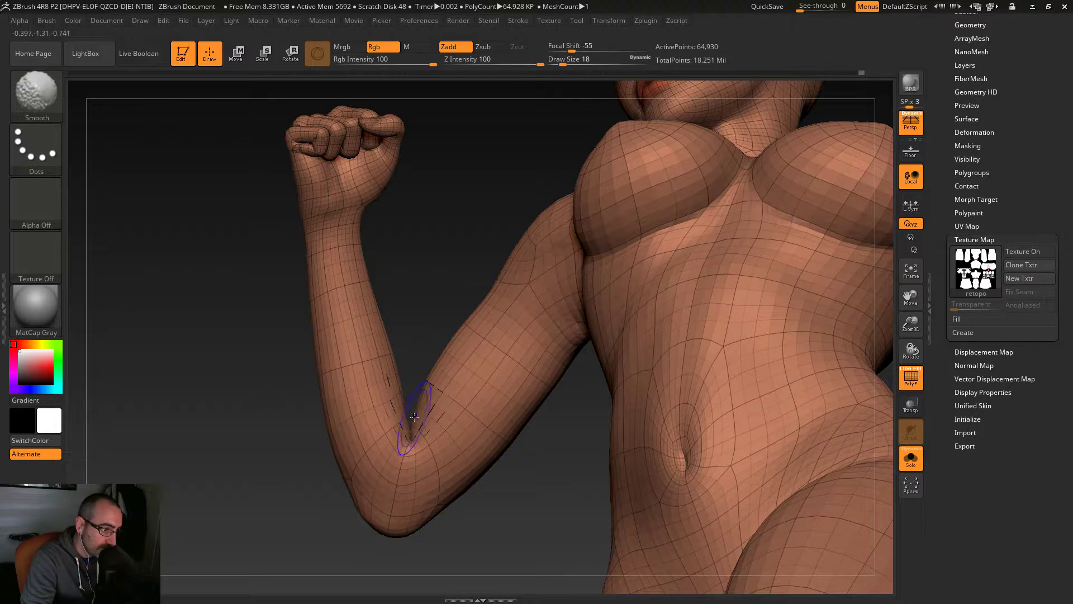
pyautogui.keyDown('shift'); pyautogui.moveTo(417, 408); pyautogui.dragTo(412, 437); pyautogui.keyUp('shift')
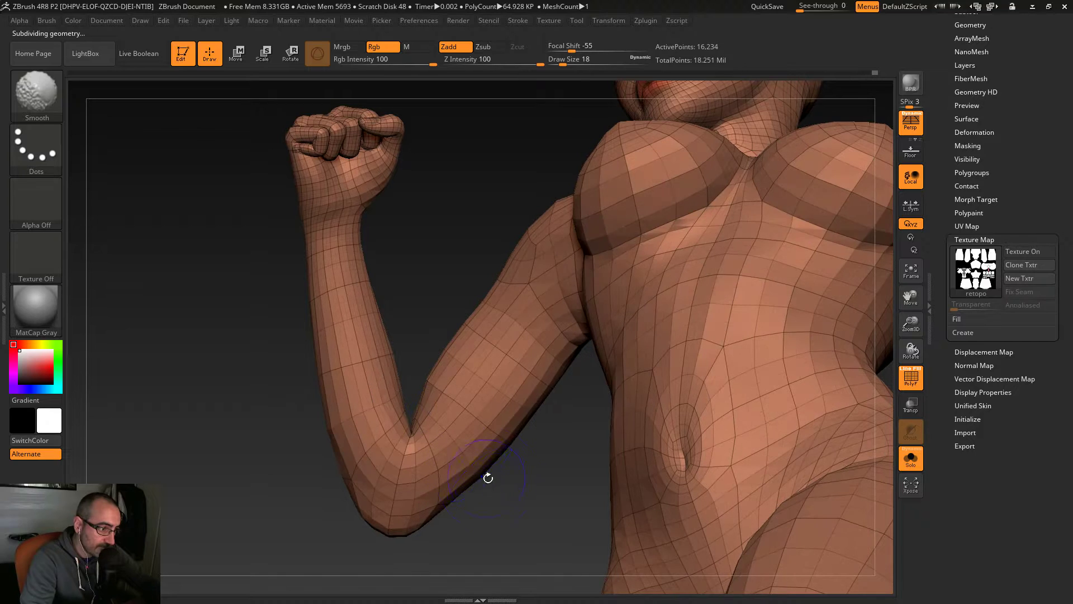
# Step: Drop the body mesh to a lower subdivision level and clean up the right elbow's inner crease with Move and Smooth
pyautogui.hotkey('shift', 'd')
pyautogui.press('shift')
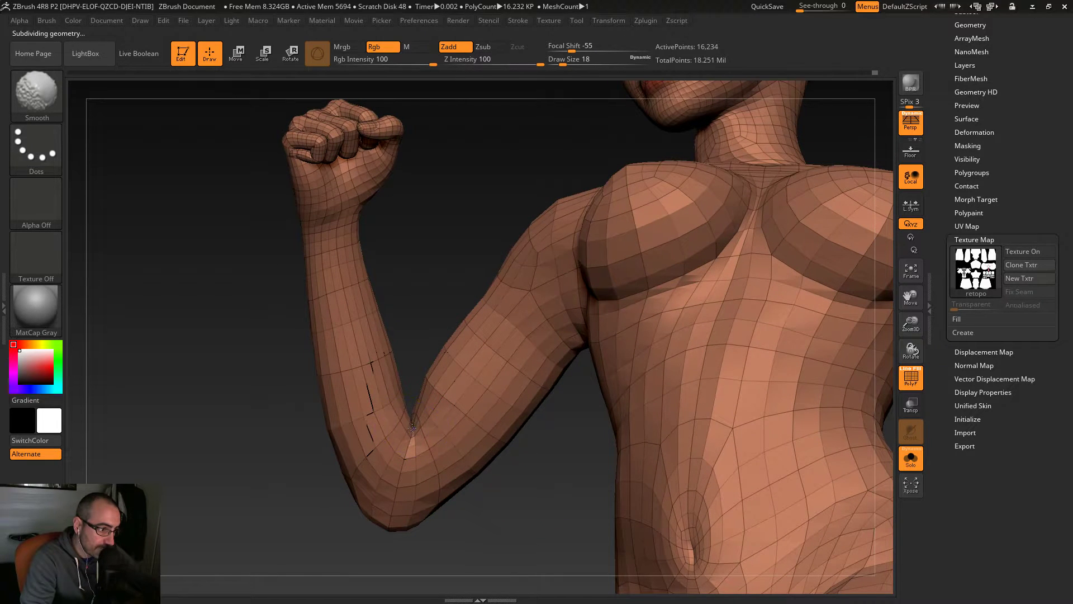
pyautogui.moveTo(409, 330)
pyautogui.mouseDown()
pyautogui.moveTo(514, 445)
pyautogui.moveTo(526, 445)
pyautogui.mouseUp()
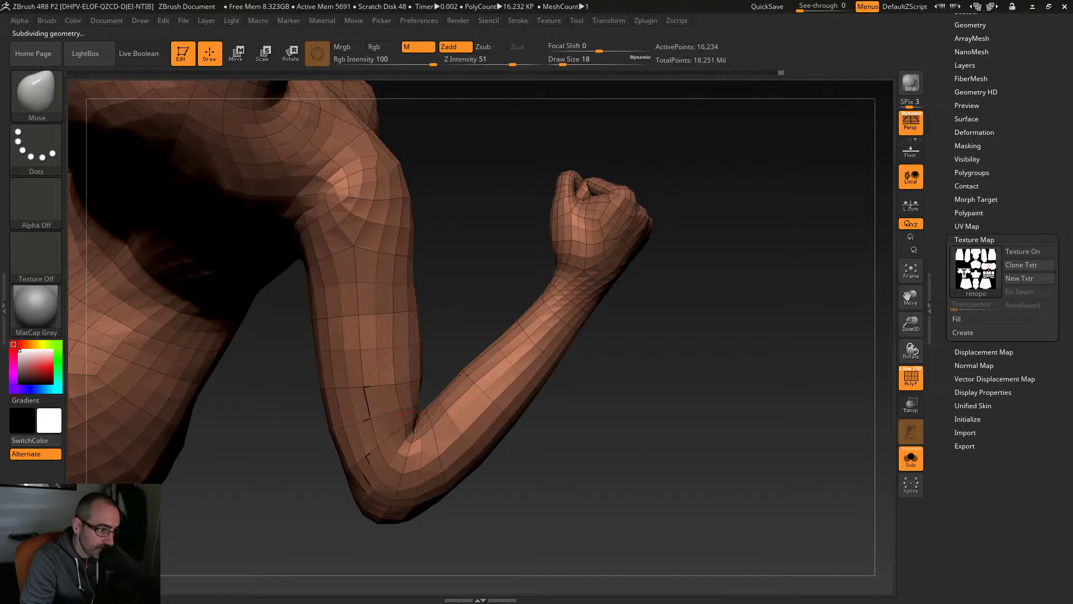
pyautogui.press('shift')
pyautogui.moveTo(415, 433)
pyautogui.keyDown('shift'); pyautogui.mouseDown()
pyautogui.moveTo(423, 429)
pyautogui.moveTo(390, 387)
pyautogui.mouseUp(); pyautogui.keyUp('shift')
pyautogui.moveTo(503, 475)
pyautogui.mouseDown()
pyautogui.moveTo(541, 503)
pyautogui.moveTo(503, 473)
pyautogui.mouseUp()
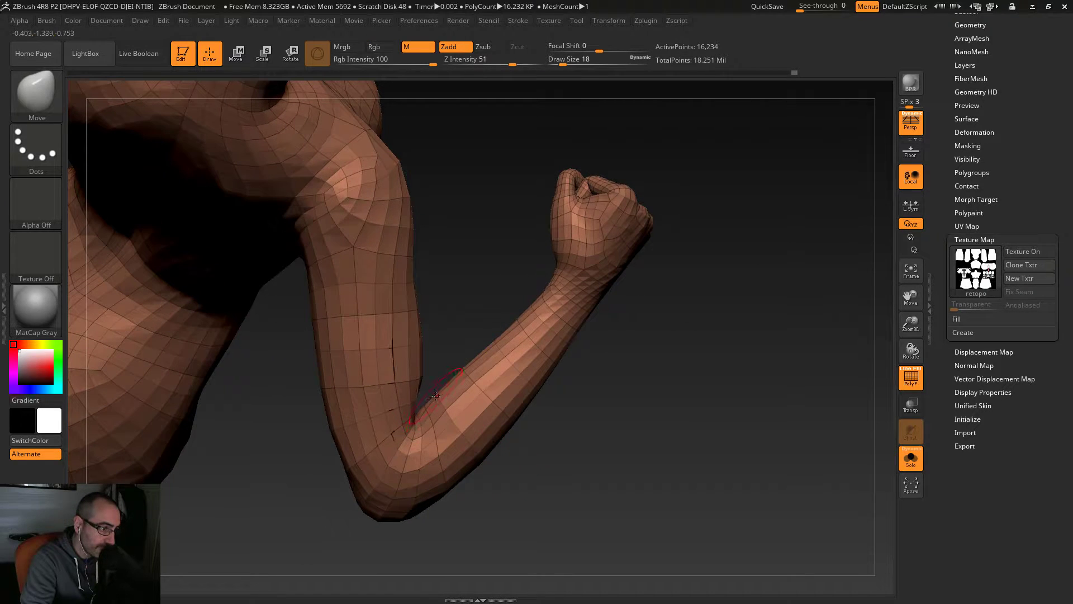
pyautogui.press('shift')
pyautogui.moveTo(458, 370); pyautogui.dragTo(431, 373)
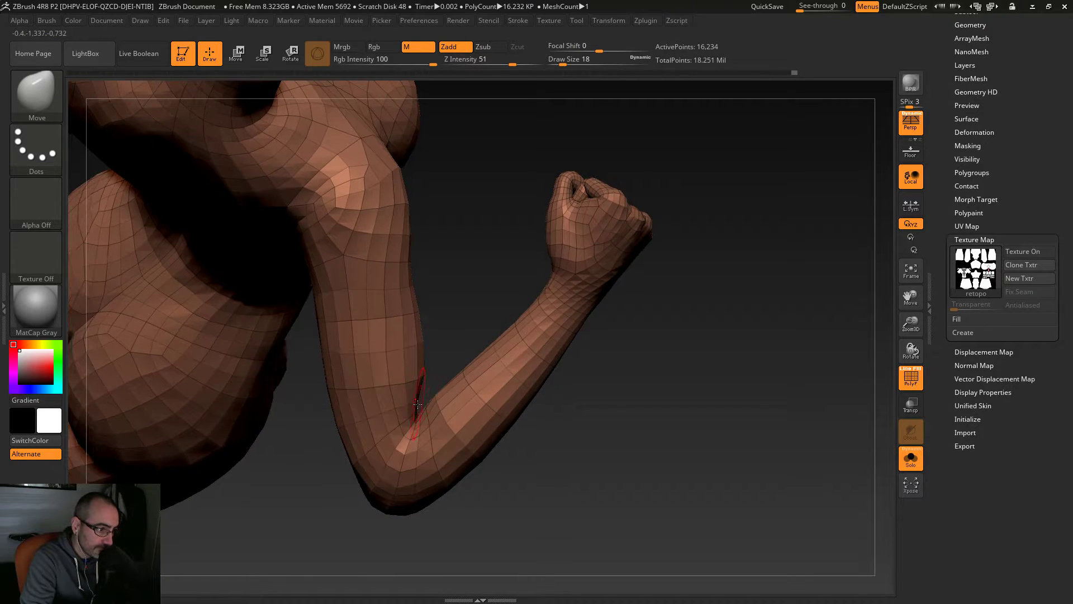
# Step: Refine the elbow crease from the front and smooth the adjoining upper arm and forearm at brush size 18
pyautogui.moveTo(561, 488); pyautogui.dragTo(481, 488)
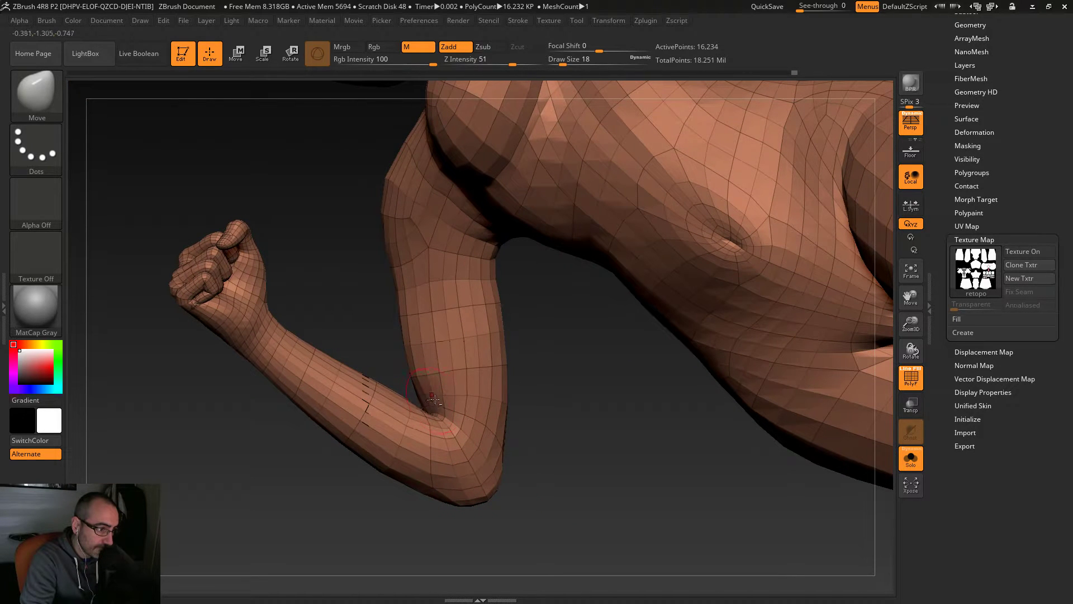
pyautogui.press('shift')
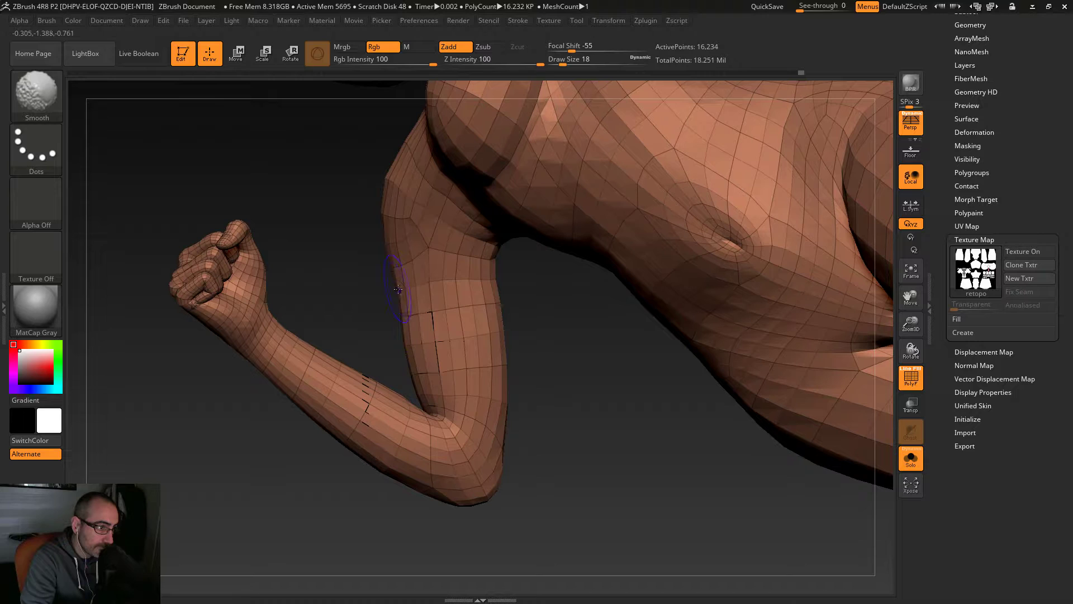
pyautogui.moveTo(555, 460); pyautogui.dragTo(445, 423)
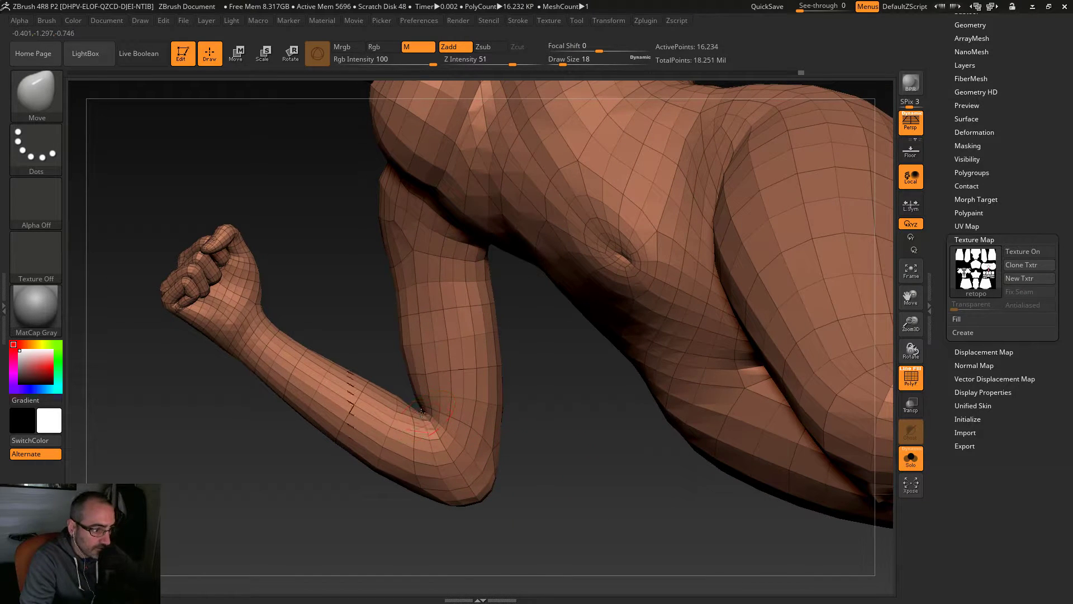
pyautogui.press('shift')
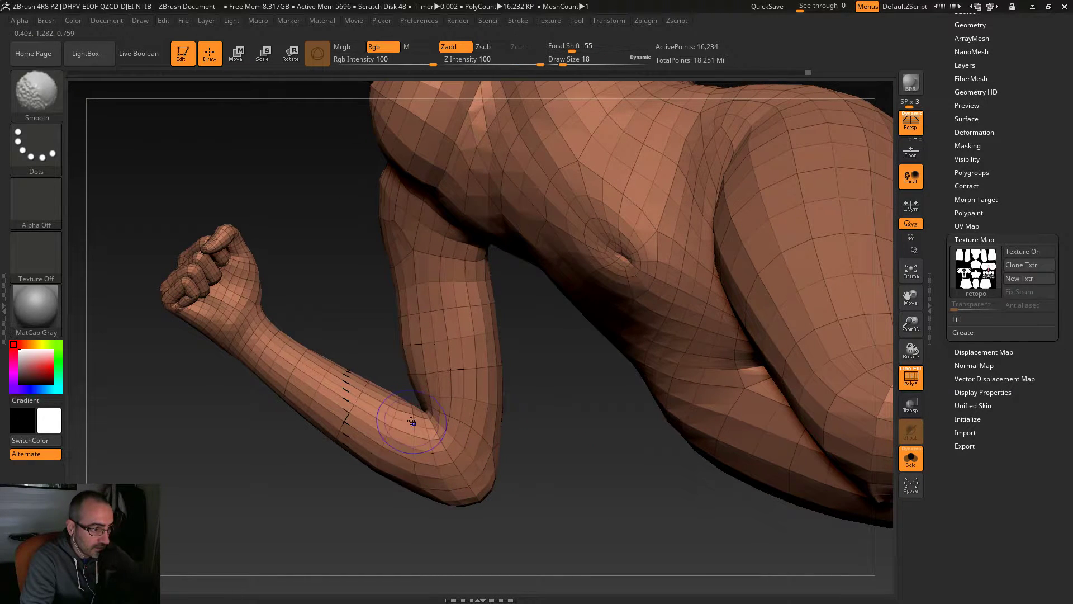
# Step: Smooth the forearm side of the right elbow's inner crease at brush size 18
pyautogui.moveTo(410, 429)
pyautogui.keyDown('shift'); pyautogui.mouseDown()
pyautogui.moveTo(415, 456)
pyautogui.moveTo(409, 433)
pyautogui.mouseUp(); pyautogui.keyUp('shift')
pyautogui.press('shift')
pyautogui.press('shift')
pyautogui.press('shift')
# Step: Raise the body mesh one subdivision level and refine the right elbow crease from behind with Move at draw sizes 29 and 13
pyautogui.hotkey('ctrl', 'd')
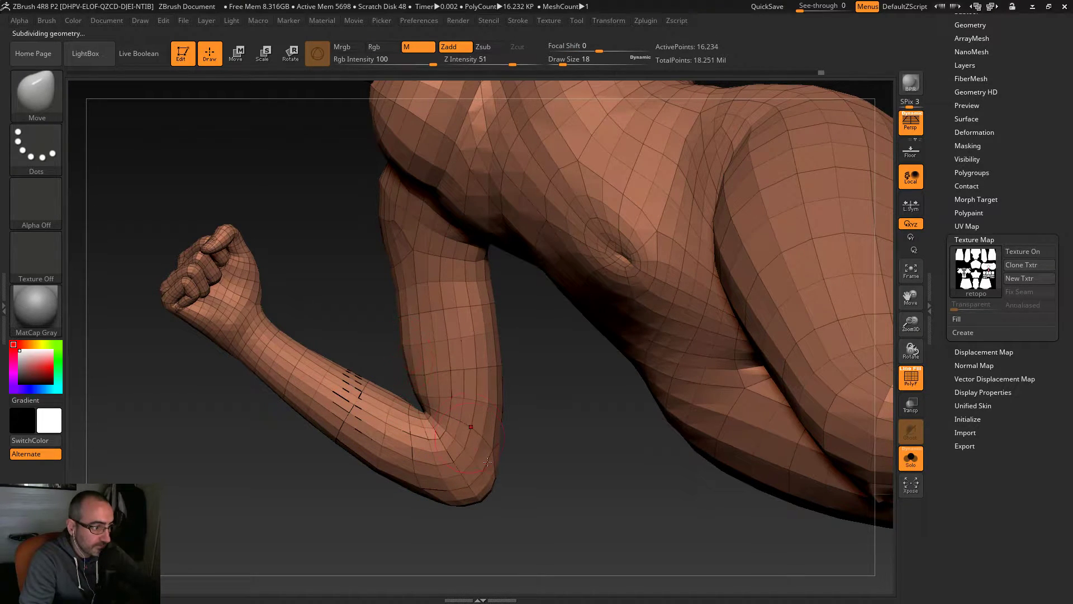
pyautogui.moveTo(538, 466); pyautogui.dragTo(606, 456)
pyautogui.press('s')
pyautogui.moveTo(382, 386); pyautogui.dragTo(389, 391)
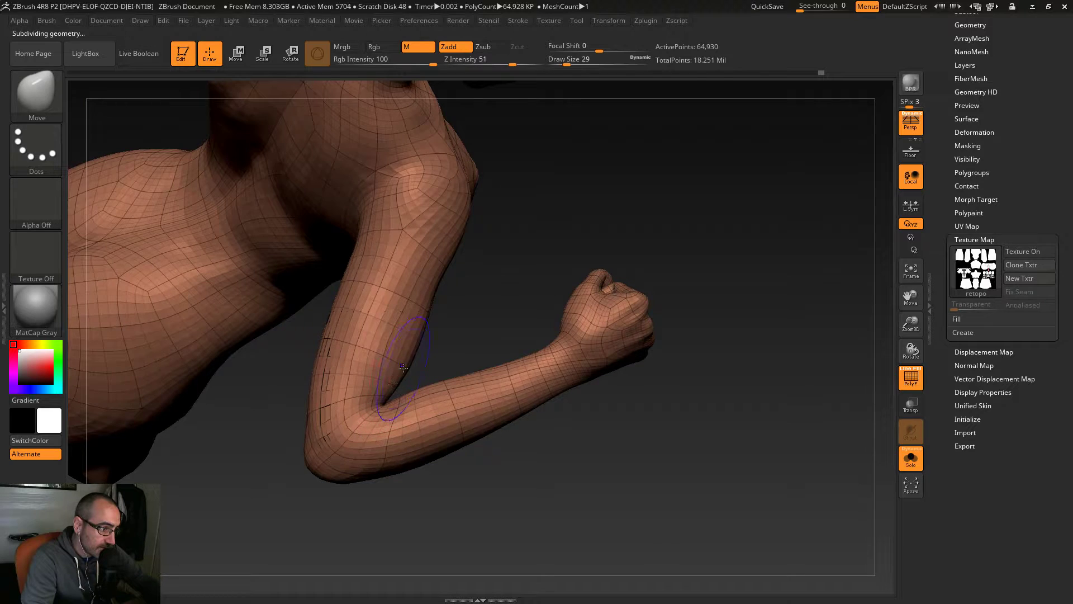
pyautogui.press('shift')
pyautogui.press('s')
pyautogui.moveTo(383, 404); pyautogui.dragTo(379, 407)
# Step: Adjust the inner forearm beside the right elbow with Move at draw size 13 and smooth it
pyautogui.moveTo(489, 498)
pyautogui.mouseDown()
pyautogui.moveTo(504, 534)
pyautogui.moveTo(522, 519)
pyautogui.mouseUp()
pyautogui.press('shift')
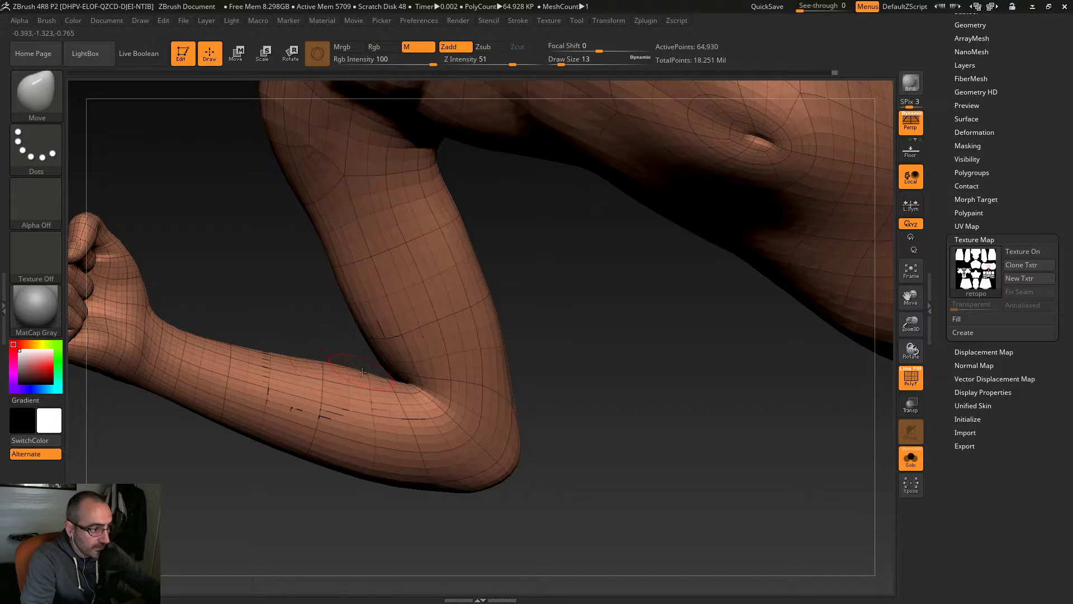
pyautogui.moveTo(559, 420); pyautogui.dragTo(556, 386)
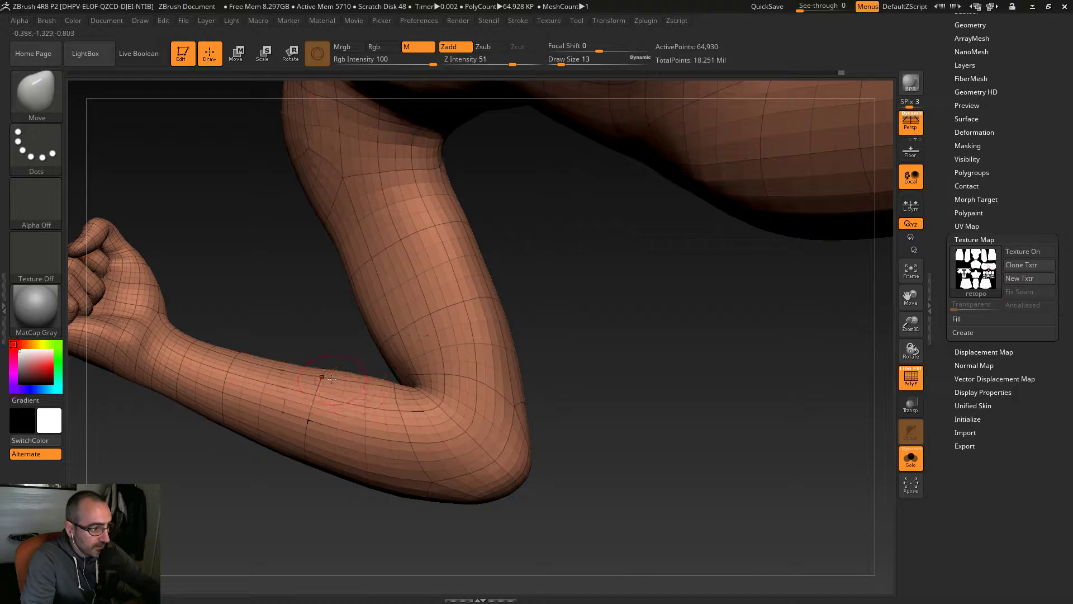
pyautogui.press('shift')
pyautogui.moveTo(409, 419)
pyautogui.mouseDown(button='right')
pyautogui.moveTo(587, 496)
pyautogui.moveTo(599, 462)
pyautogui.moveTo(481, 422)
pyautogui.mouseUp(button='right')
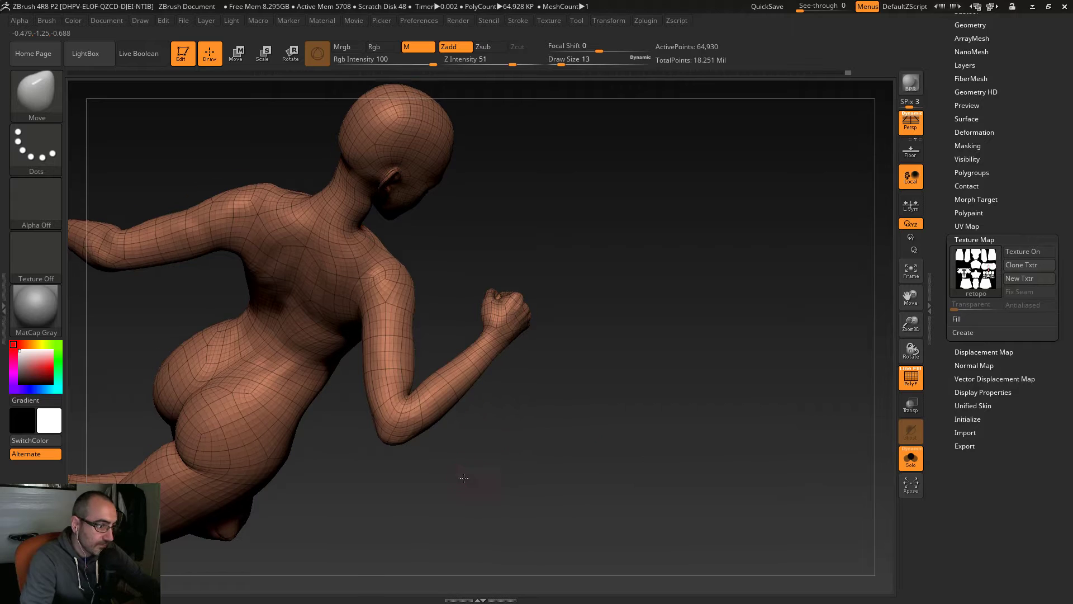
# Step: Smooth the right elbow broadly at brush size 49 and adjust its bend with Move at draw size 41
pyautogui.keyDown('ctrl'); pyautogui.moveTo(462, 474); pyautogui.dragTo(453, 460, button='right'); pyautogui.keyUp('ctrl')
pyautogui.press('s')
pyautogui.click(399, 367)
pyautogui.press('shift')
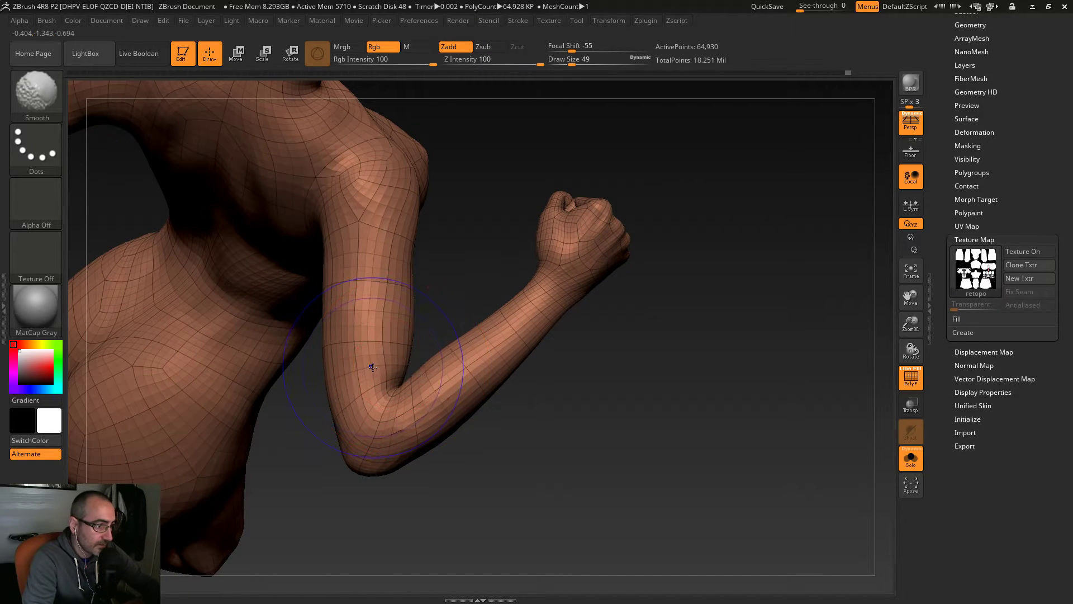
pyautogui.keyDown('shift'); pyautogui.moveTo(376, 367); pyautogui.dragTo(374, 377); pyautogui.keyUp('shift')
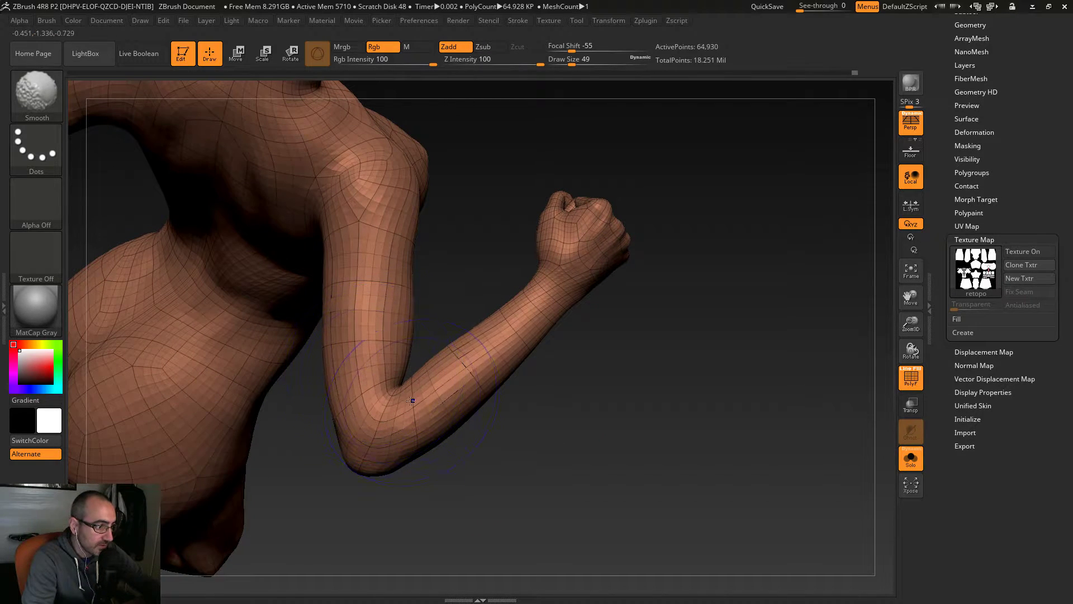
pyautogui.press('s')
pyautogui.click(410, 380)
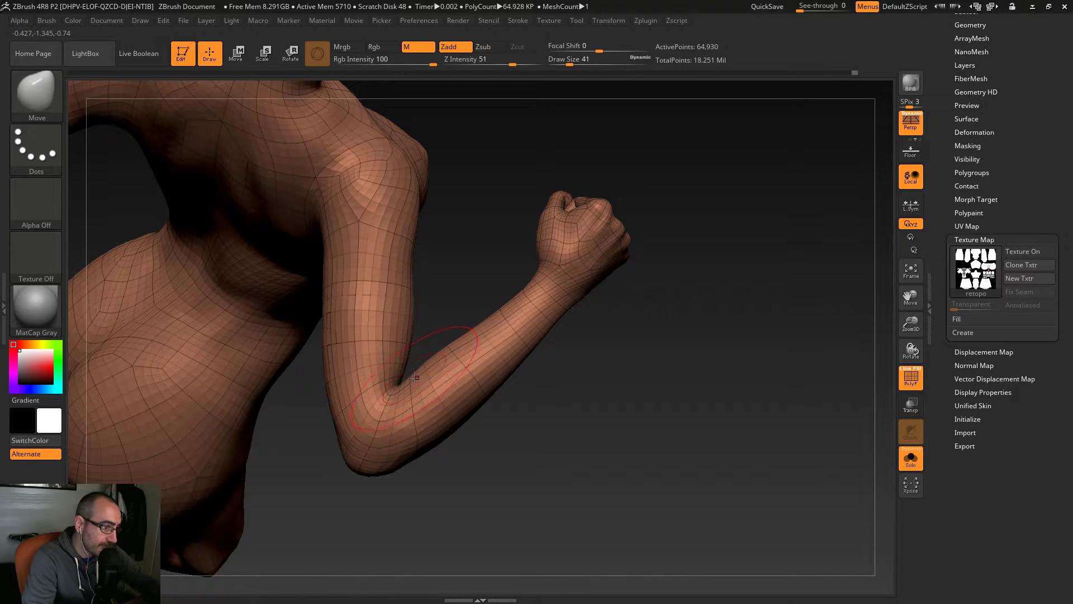
pyautogui.moveTo(550, 475); pyautogui.dragTo(444, 495)
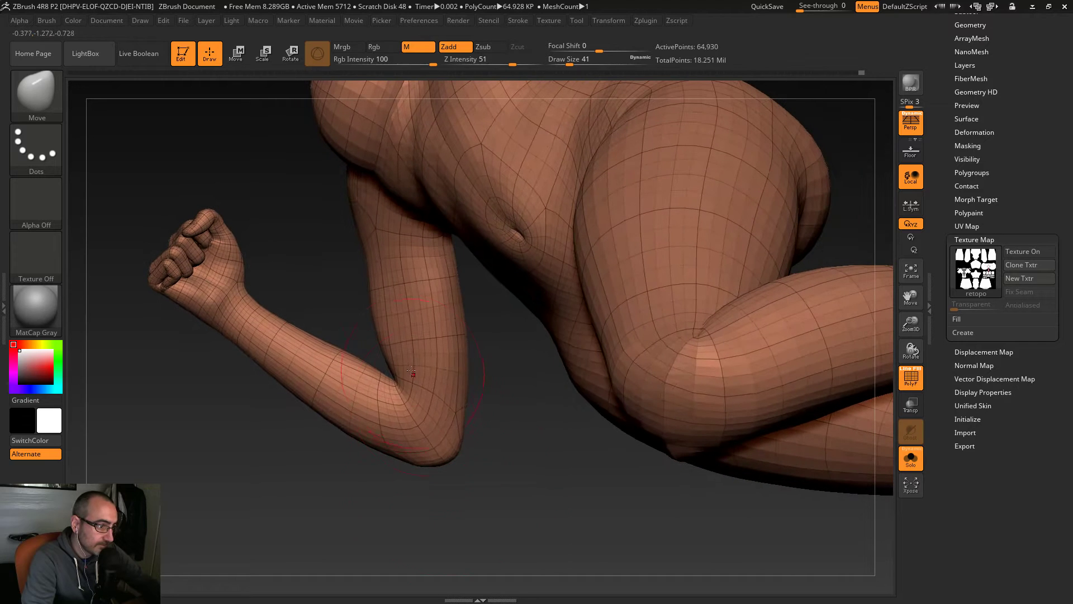
pyautogui.press('shift')
# Step: Drop the body mesh one subdivision level and smooth the right side of the ribcage and waist
pyautogui.moveTo(463, 459)
pyautogui.mouseDown()
pyautogui.moveTo(546, 475)
pyautogui.moveTo(575, 463)
pyautogui.moveTo(607, 432)
pyautogui.moveTo(606, 400)
pyautogui.moveTo(591, 469)
pyautogui.moveTo(677, 458)
pyautogui.moveTo(705, 493)
pyautogui.moveTo(713, 461)
pyautogui.moveTo(455, 438)
pyautogui.moveTo(450, 485)
pyautogui.moveTo(479, 508)
pyautogui.moveTo(503, 480)
pyautogui.moveTo(491, 448)
pyautogui.moveTo(523, 448)
pyautogui.moveTo(514, 391)
pyautogui.moveTo(653, 182)
pyautogui.moveTo(716, 151)
pyautogui.moveTo(572, 235)
pyautogui.mouseUp()
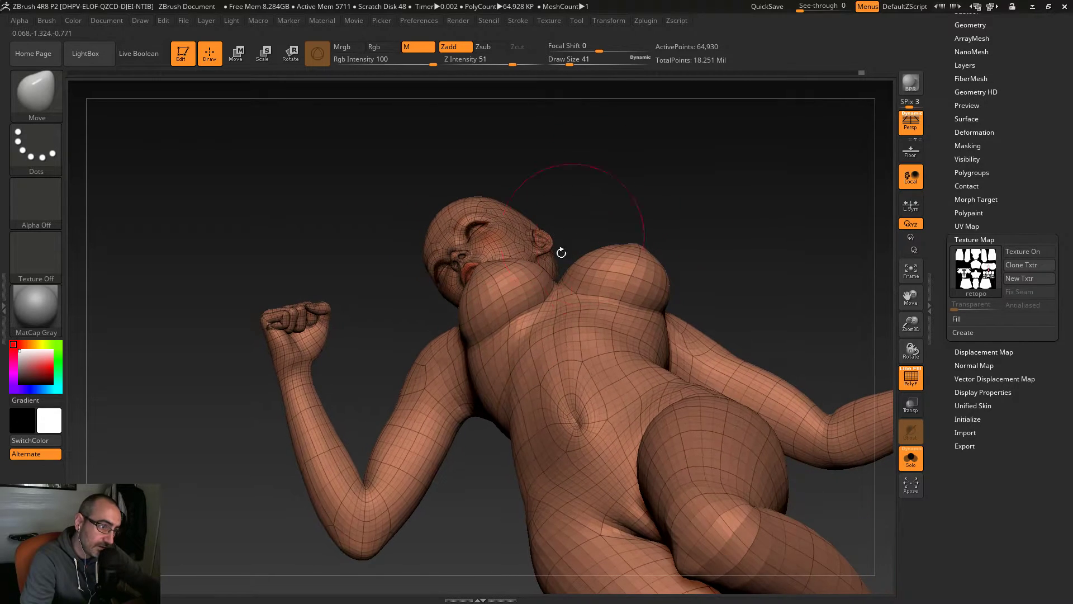
pyautogui.moveTo(635, 184); pyautogui.dragTo(606, 338)
pyautogui.hotkey('shift', 'd')
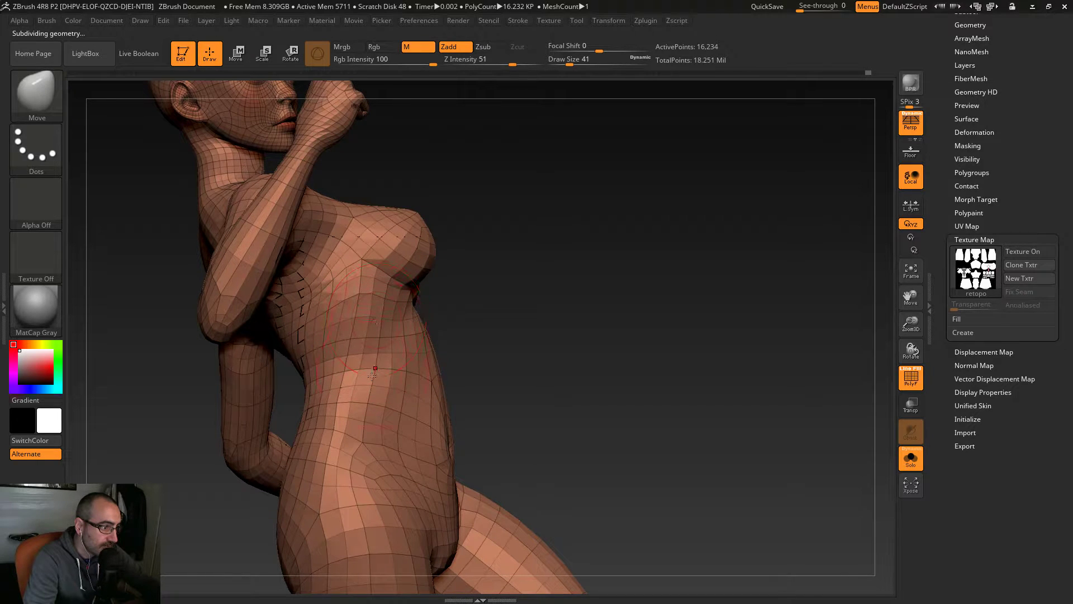
pyautogui.press('shift')
pyautogui.moveTo(348, 385)
pyautogui.keyDown('shift'); pyautogui.mouseDown()
pyautogui.moveTo(335, 374)
pyautogui.moveTo(331, 306)
pyautogui.moveTo(355, 352)
pyautogui.mouseUp(); pyautogui.keyUp('shift')
# Step: Reshape the front of the ribcage below the right breast with Move at draw size 29 and smooth it
pyautogui.moveTo(484, 357); pyautogui.dragTo(454, 364)
pyautogui.press('s')
pyautogui.moveTo(431, 329); pyautogui.dragTo(448, 326)
pyautogui.press('shift')
pyautogui.moveTo(659, 278); pyautogui.dragTo(617, 279)
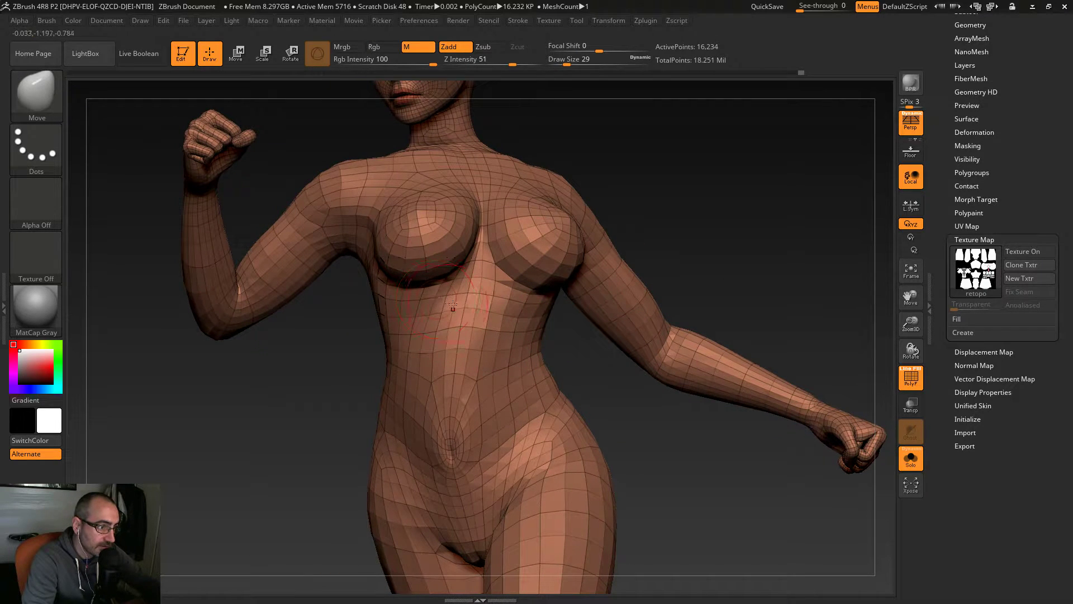
# Step: Smooth the creases along the underside of the breasts at brush size 29
pyautogui.moveTo(553, 335); pyautogui.dragTo(556, 363)
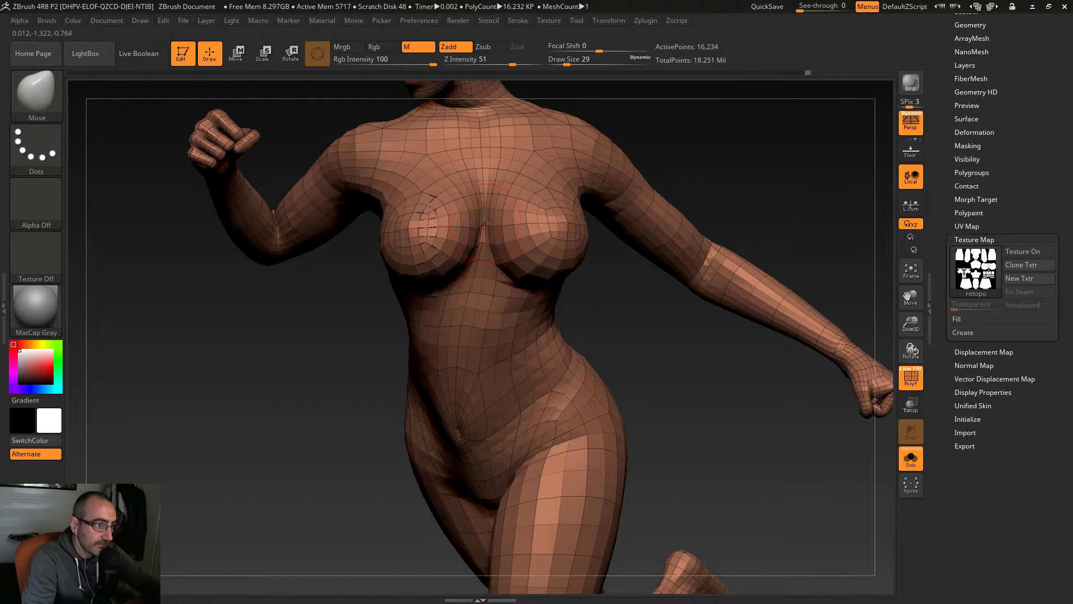
pyautogui.moveTo(621, 339)
pyautogui.mouseDown()
pyautogui.moveTo(458, 330)
pyautogui.moveTo(630, 220)
pyautogui.moveTo(526, 237)
pyautogui.mouseUp()
pyautogui.keyDown('shift'); pyautogui.moveTo(439, 281); pyautogui.dragTo(530, 269); pyautogui.keyUp('shift')
# Step: Refine the left side of the ribcage and waist with Move and Smooth at brush size 29
pyautogui.moveTo(626, 234)
pyautogui.mouseDown()
pyautogui.moveTo(637, 277)
pyautogui.moveTo(584, 288)
pyautogui.mouseUp()
pyautogui.moveTo(715, 310)
pyautogui.mouseDown()
pyautogui.moveTo(659, 320)
pyautogui.moveTo(643, 341)
pyautogui.mouseUp()
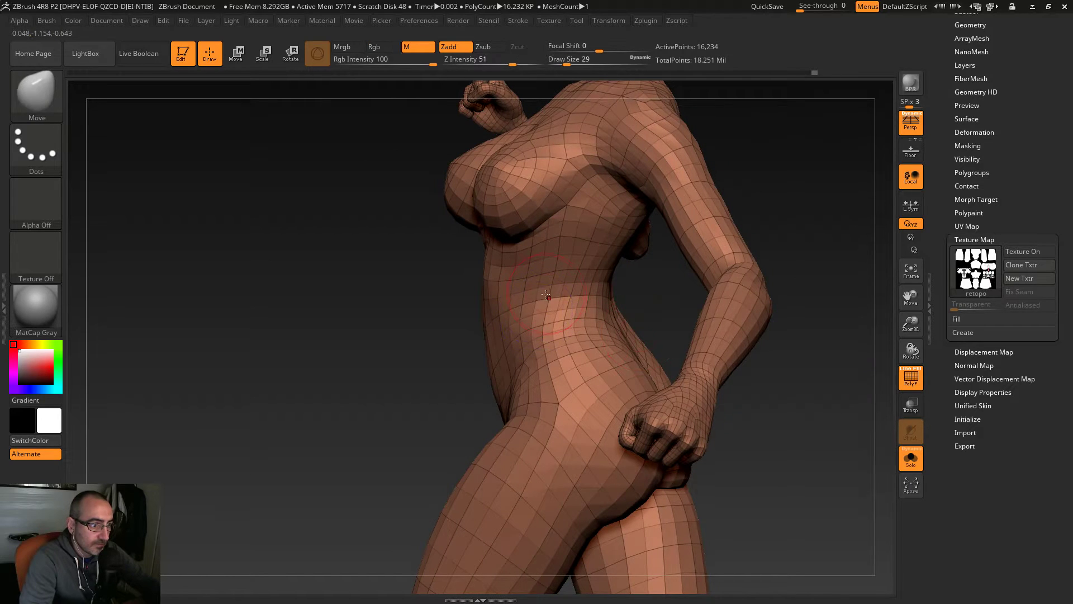
pyautogui.press('shift')
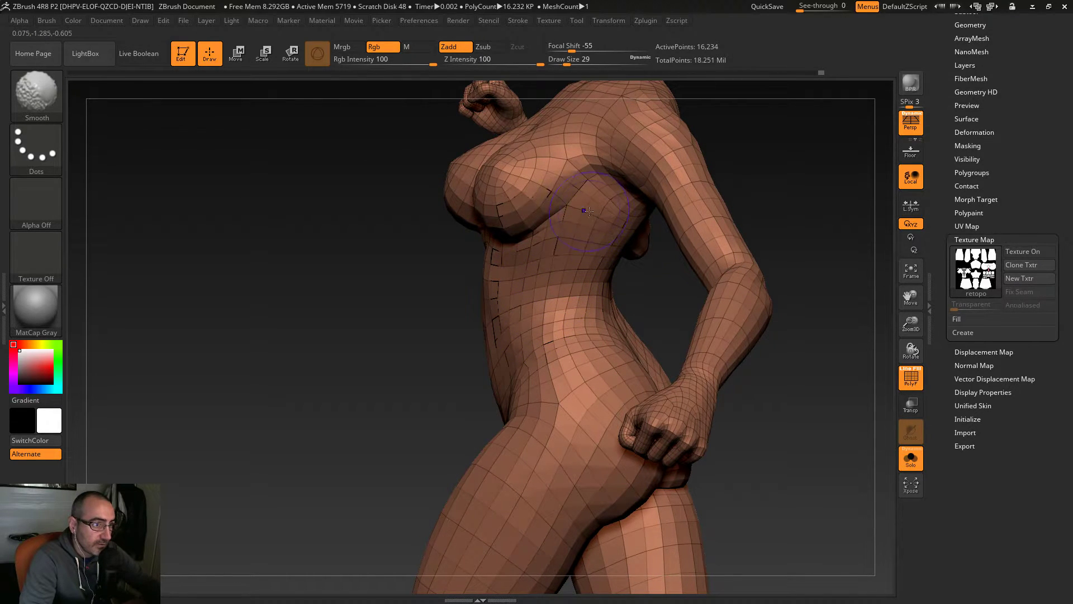
pyautogui.moveTo(464, 279); pyautogui.dragTo(396, 327)
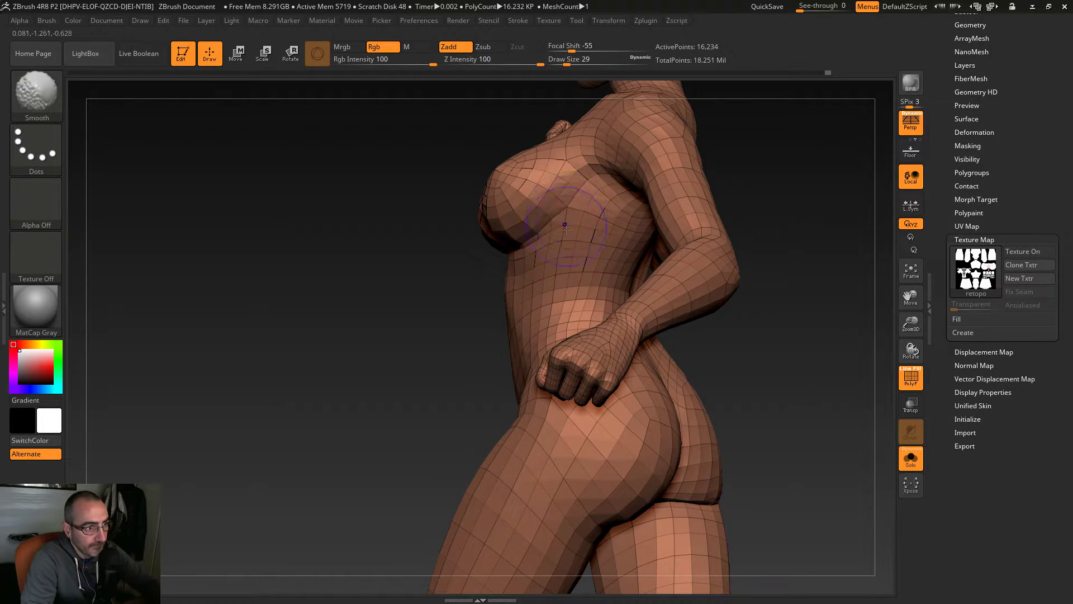
# Step: Refine the upper abdomen between the breasts from below and smooth it at brush size 23
pyautogui.moveTo(494, 300)
pyautogui.mouseDown()
pyautogui.moveTo(428, 389)
pyautogui.moveTo(632, 391)
pyautogui.moveTo(645, 441)
pyautogui.moveTo(675, 468)
pyautogui.moveTo(670, 479)
pyautogui.moveTo(637, 296)
pyautogui.moveTo(646, 396)
pyautogui.moveTo(661, 378)
pyautogui.mouseUp()
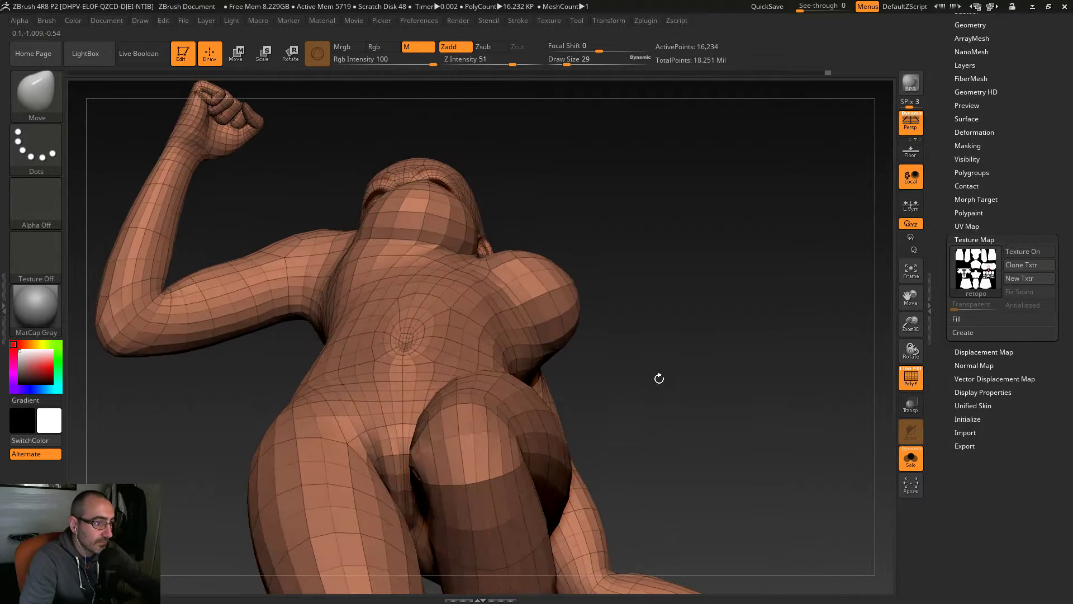
pyautogui.press('s')
pyautogui.moveTo(463, 263); pyautogui.dragTo(464, 264)
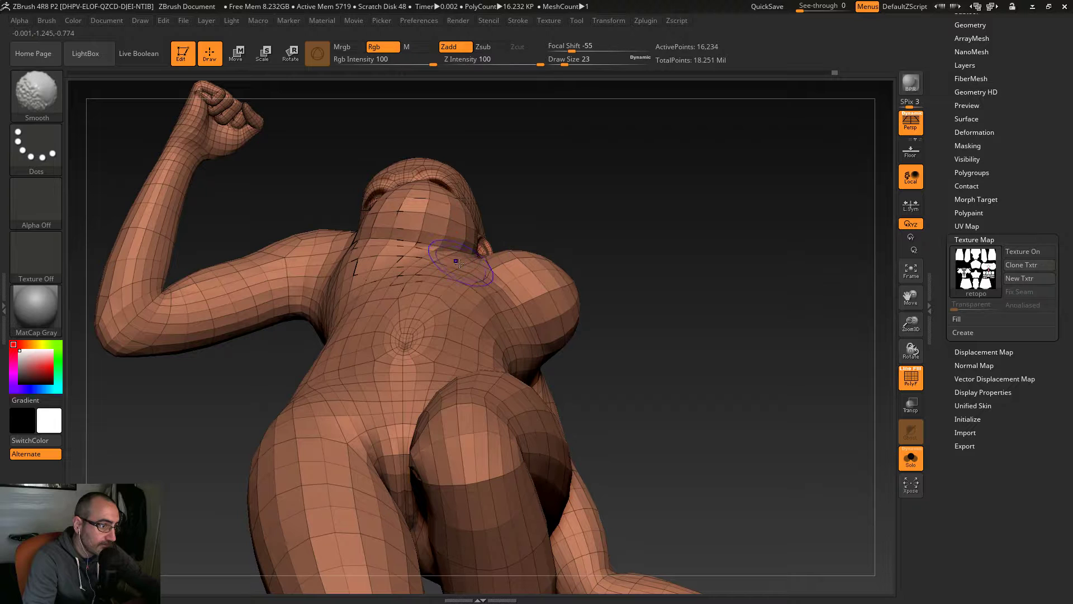
pyautogui.moveTo(679, 263); pyautogui.dragTo(588, 366)
# Step: Raise the body mesh two subdivision levels and hide its wireframe
pyautogui.hotkey('ctrl', 'd')
pyautogui.hotkey('ctrl', 'd')
pyautogui.moveTo(596, 443); pyautogui.dragTo(649, 435)
pyautogui.click(914, 378)
# Step: Examine the smooth torso, breasts, ribcage and back from all sides, briefly showing the other subtools
pyautogui.keyDown('alt'); pyautogui.moveTo(624, 375); pyautogui.dragTo(641, 342); pyautogui.keyUp('alt')
pyautogui.moveTo(660, 177); pyautogui.dragTo(643, 240)
pyautogui.press(']')
pyautogui.moveTo(556, 310)
pyautogui.mouseDown()
pyautogui.moveTo(578, 337)
pyautogui.moveTo(567, 332)
pyautogui.mouseUp()
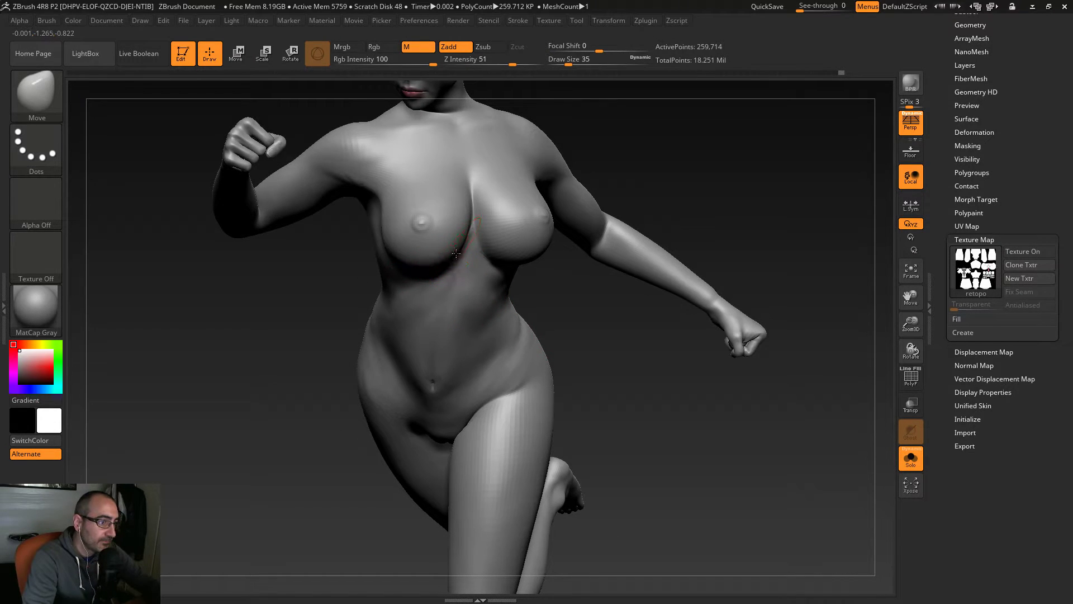
pyautogui.moveTo(520, 292); pyautogui.dragTo(528, 271)
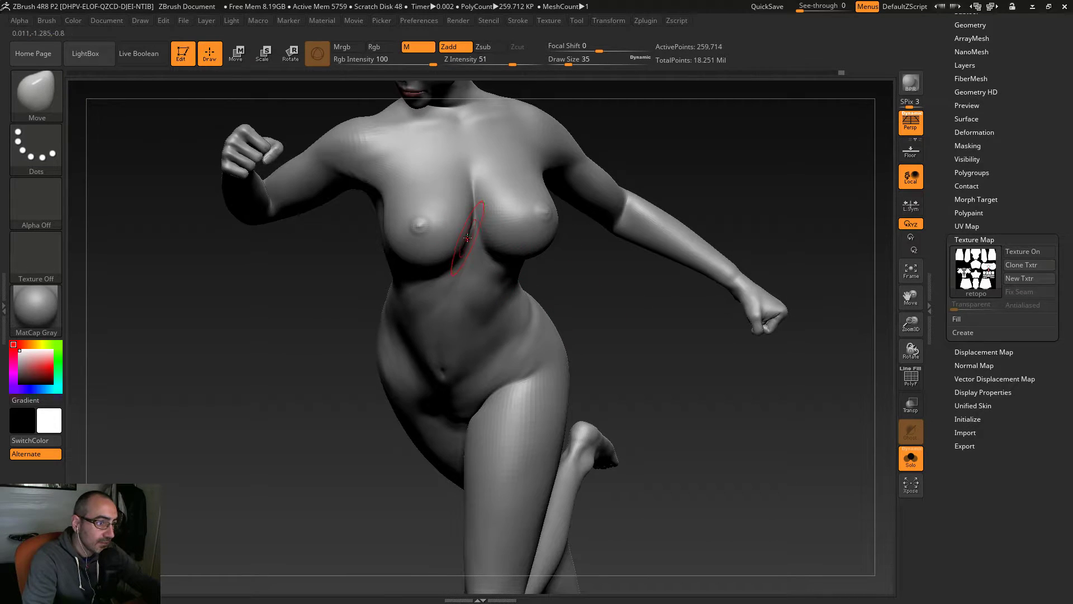
pyautogui.moveTo(582, 297); pyautogui.dragTo(619, 282)
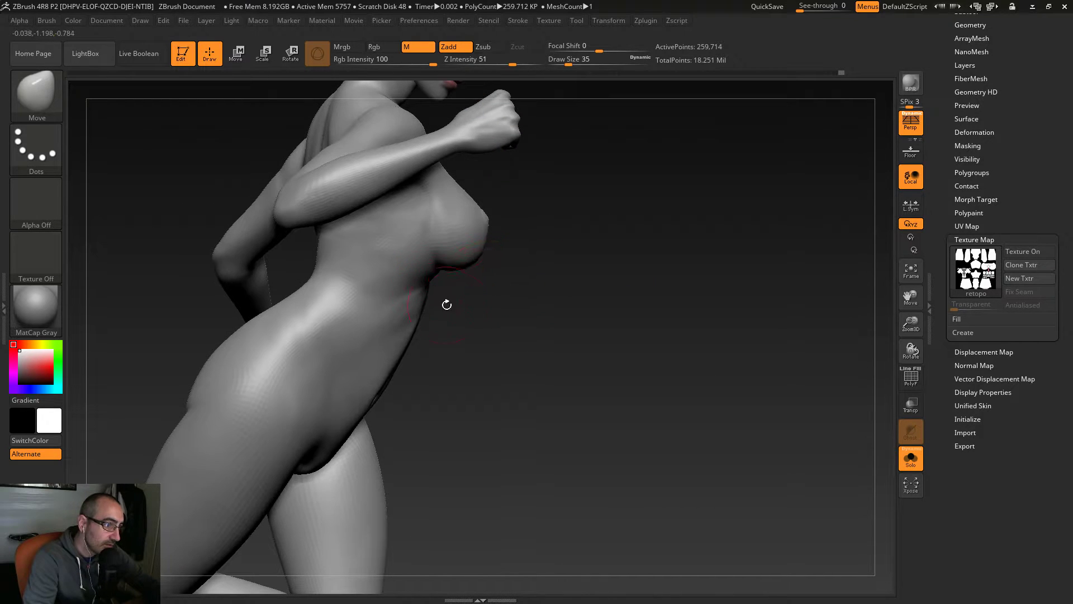
pyautogui.moveTo(441, 300); pyautogui.dragTo(524, 319)
pyautogui.moveTo(651, 282)
pyautogui.mouseDown()
pyautogui.moveTo(654, 271)
pyautogui.moveTo(642, 300)
pyautogui.moveTo(640, 269)
pyautogui.mouseUp()
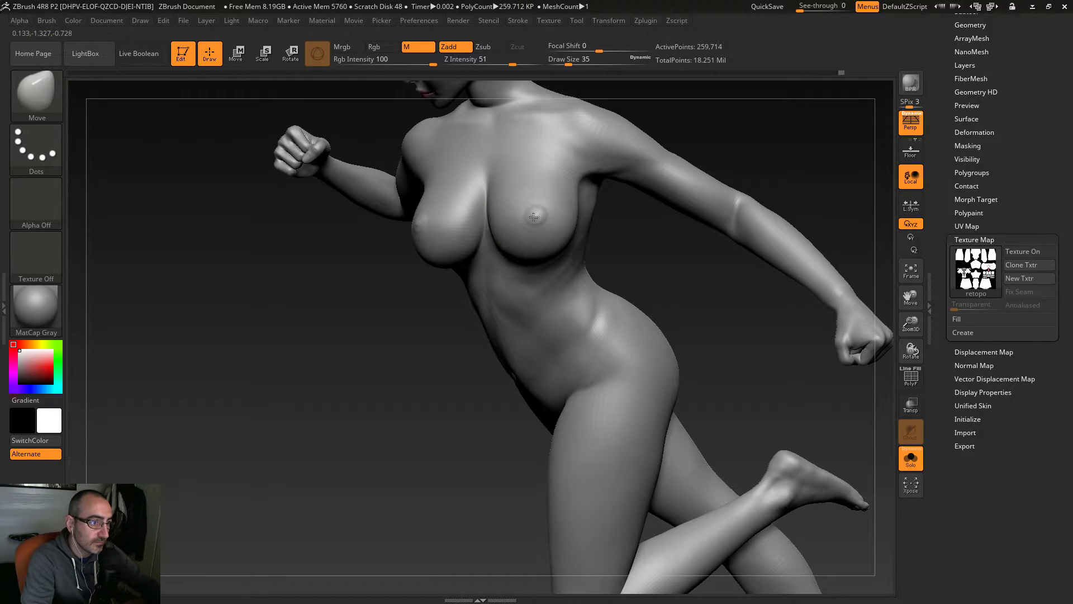
pyautogui.moveTo(639, 253); pyautogui.dragTo(581, 244)
pyautogui.moveTo(480, 351); pyautogui.dragTo(635, 273)
pyautogui.moveTo(587, 300); pyautogui.dragTo(660, 363)
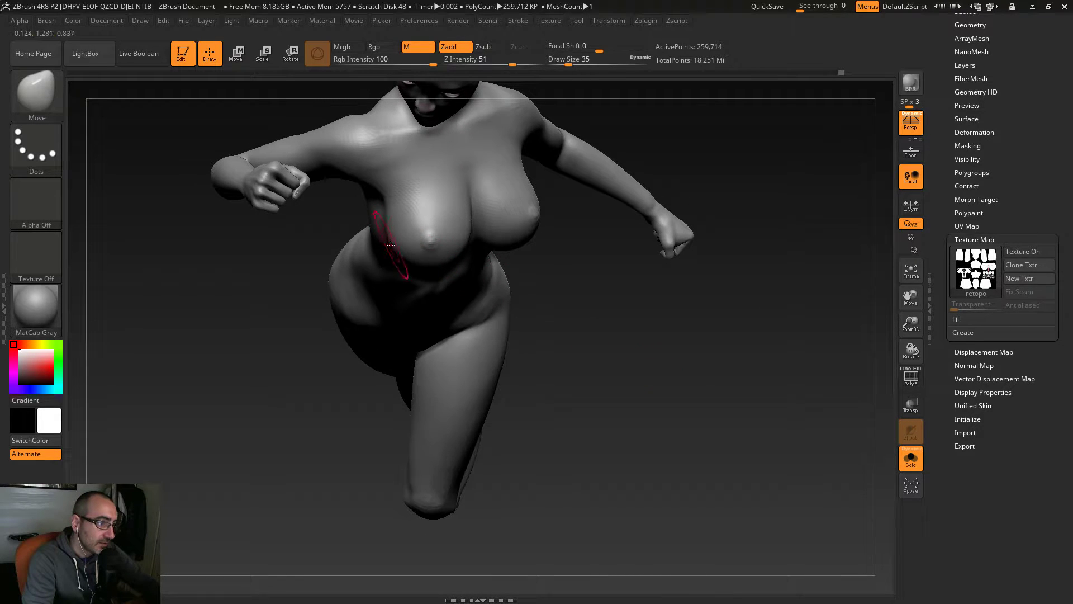
pyautogui.moveTo(572, 297); pyautogui.dragTo(465, 220)
pyautogui.moveTo(642, 236); pyautogui.dragTo(563, 370)
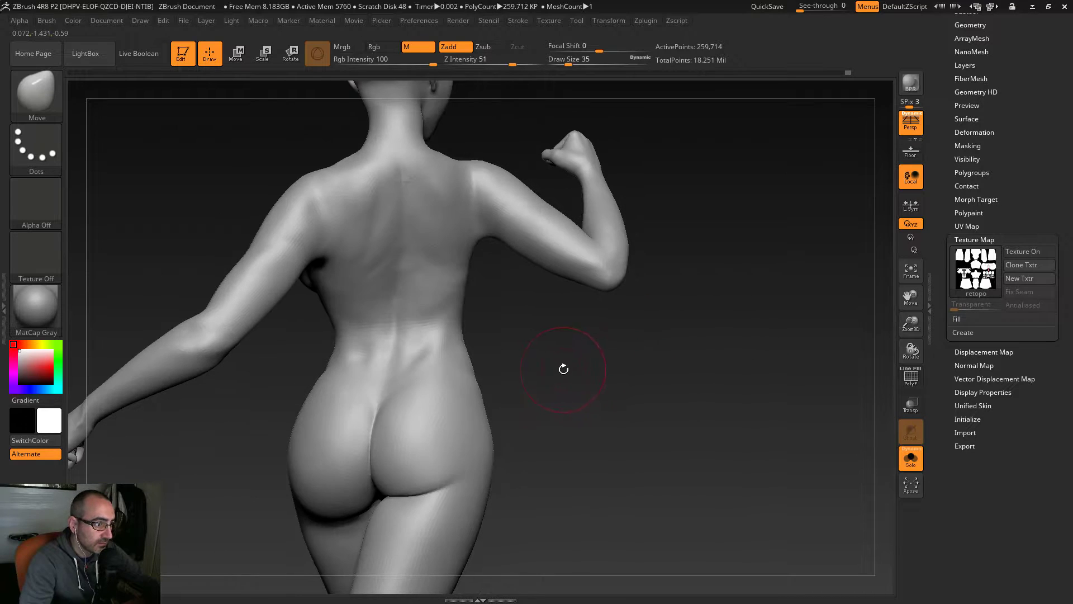
pyautogui.moveTo(660, 396)
pyautogui.mouseDown()
pyautogui.moveTo(642, 396)
pyautogui.moveTo(646, 496)
pyautogui.moveTo(742, 474)
pyautogui.moveTo(580, 374)
pyautogui.mouseUp()
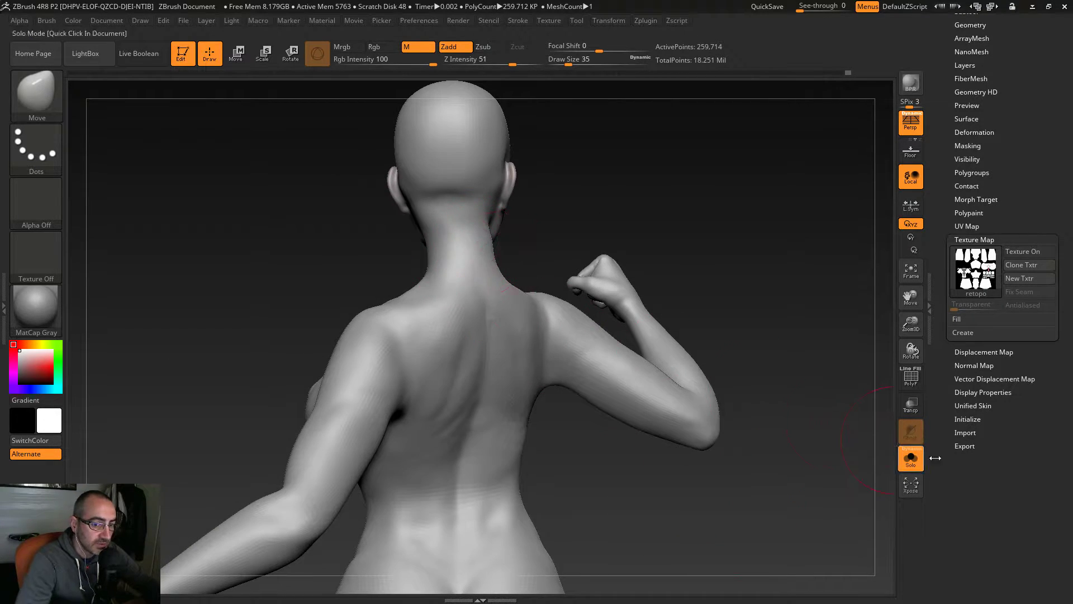
pyautogui.click(911, 457)
pyautogui.click(912, 456)
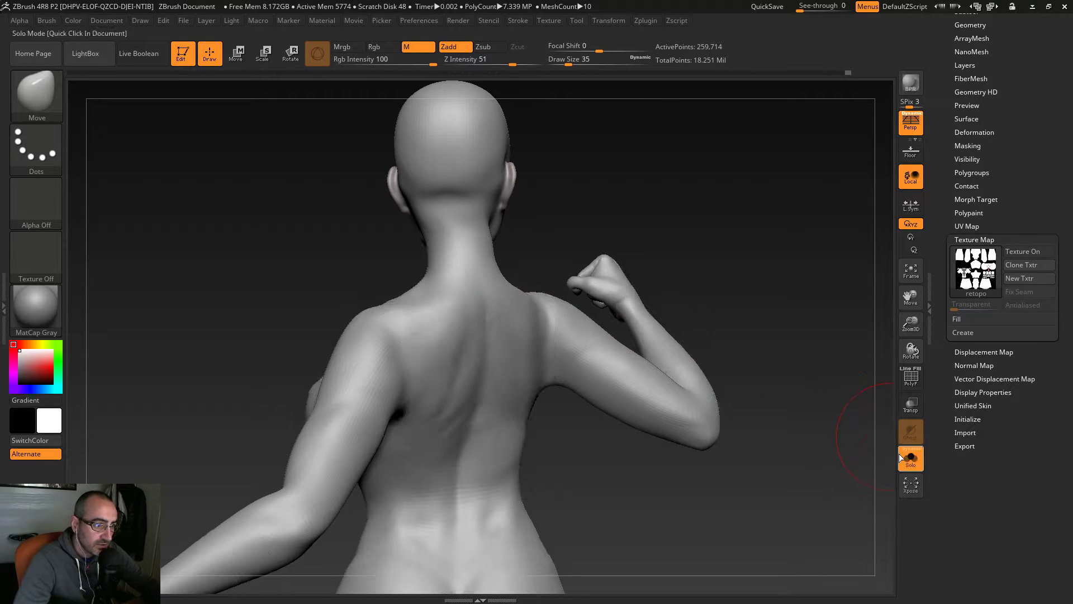
# Step: Drop the body mesh two subdivision levels and display its wireframe without the polygroup colour
pyautogui.hotkey('shift', 'd')
pyautogui.hotkey('shift', 'd')
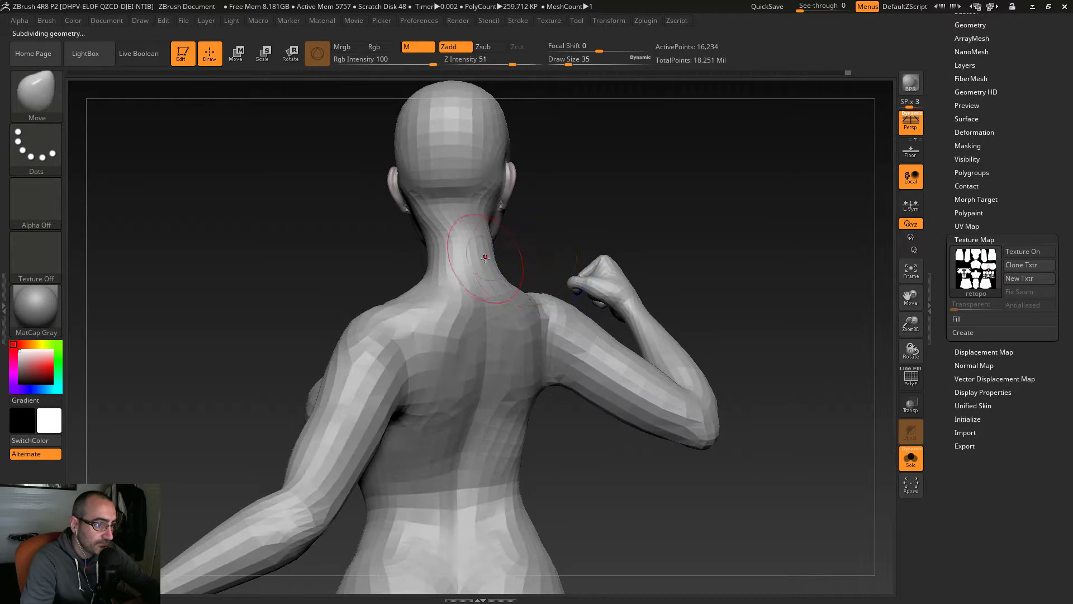
pyautogui.click(915, 375)
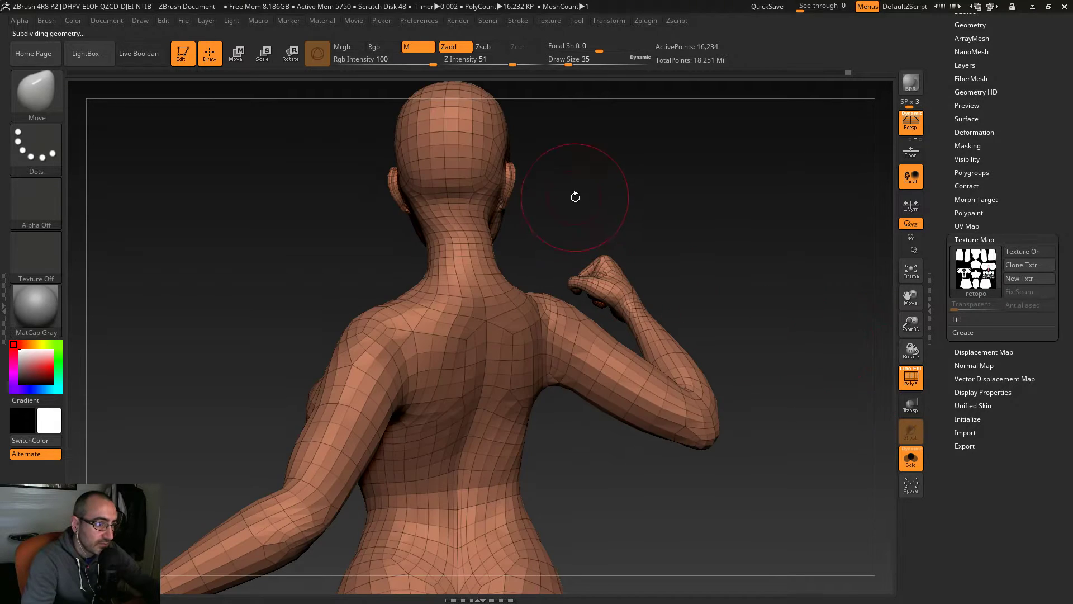
pyautogui.click(918, 370)
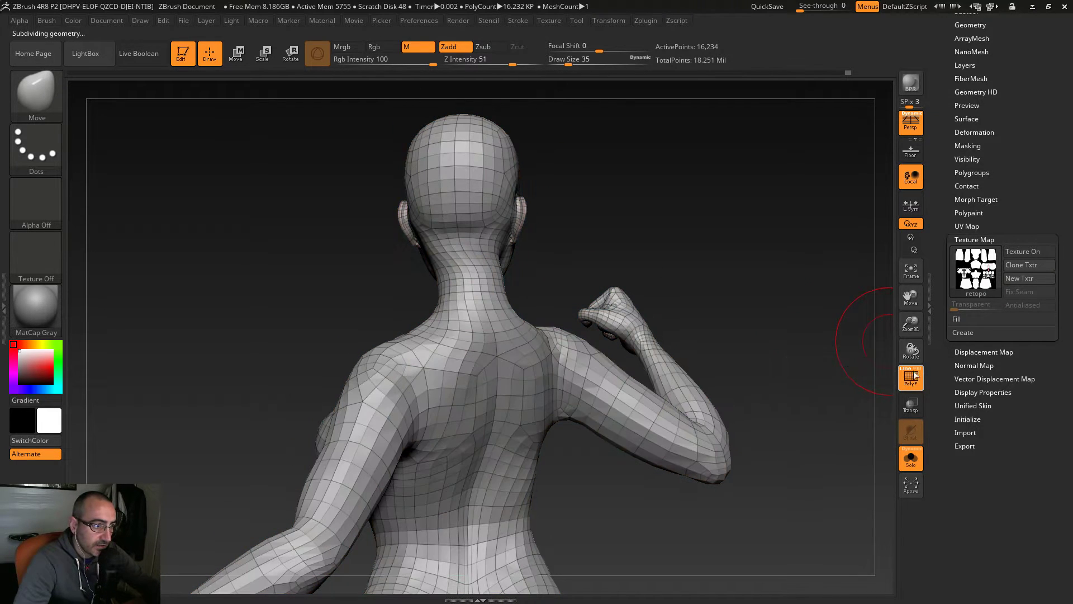
# Step: Clean up the back and right side of the neck with Move and Smooth, reducing the brush size to 29
pyautogui.press('shift')
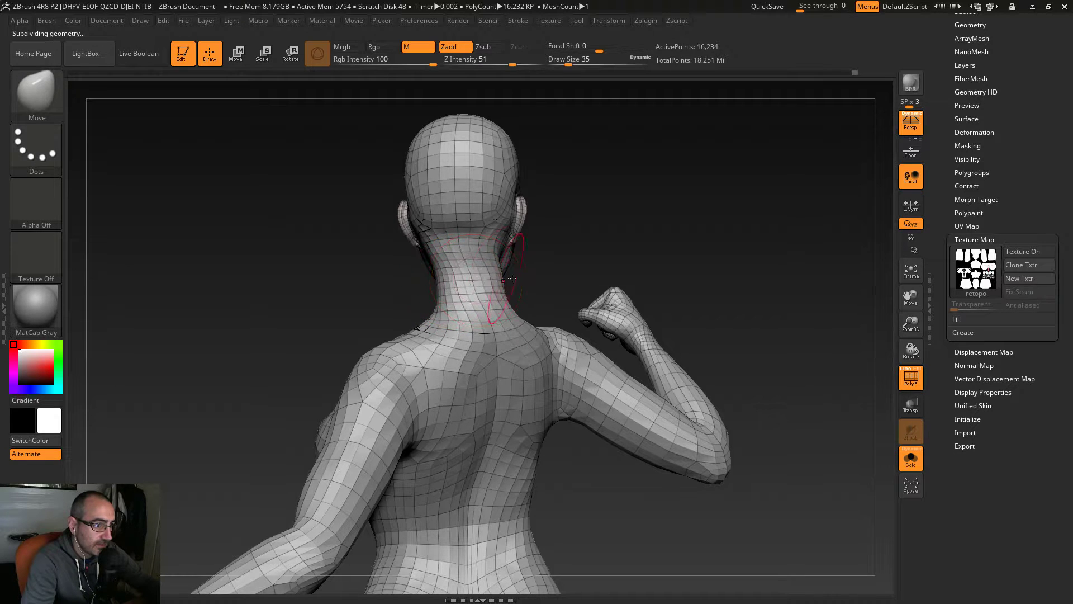
pyautogui.moveTo(499, 278); pyautogui.dragTo(513, 280, button='right')
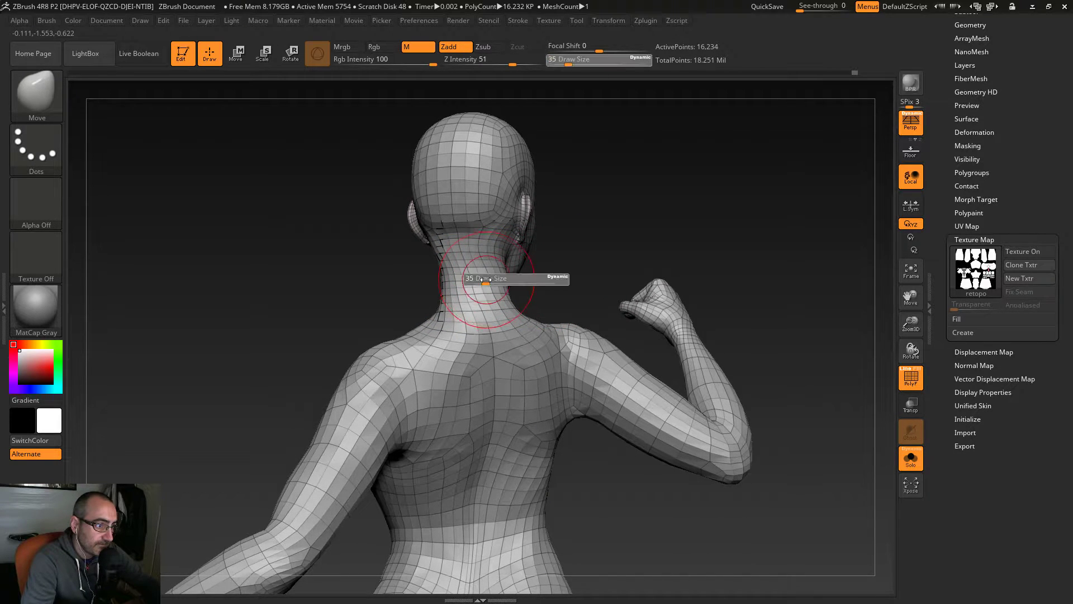
pyautogui.press('shift')
pyautogui.keyDown('shift'); pyautogui.moveTo(499, 275); pyautogui.dragTo(514, 278); pyautogui.keyUp('shift')
pyautogui.moveTo(553, 283)
pyautogui.keyDown('ctrl'); pyautogui.mouseDown(button='right')
pyautogui.moveTo(580, 304)
pyautogui.moveTo(563, 294)
pyautogui.mouseUp(button='right'); pyautogui.keyUp('ctrl')
pyautogui.press('shift')
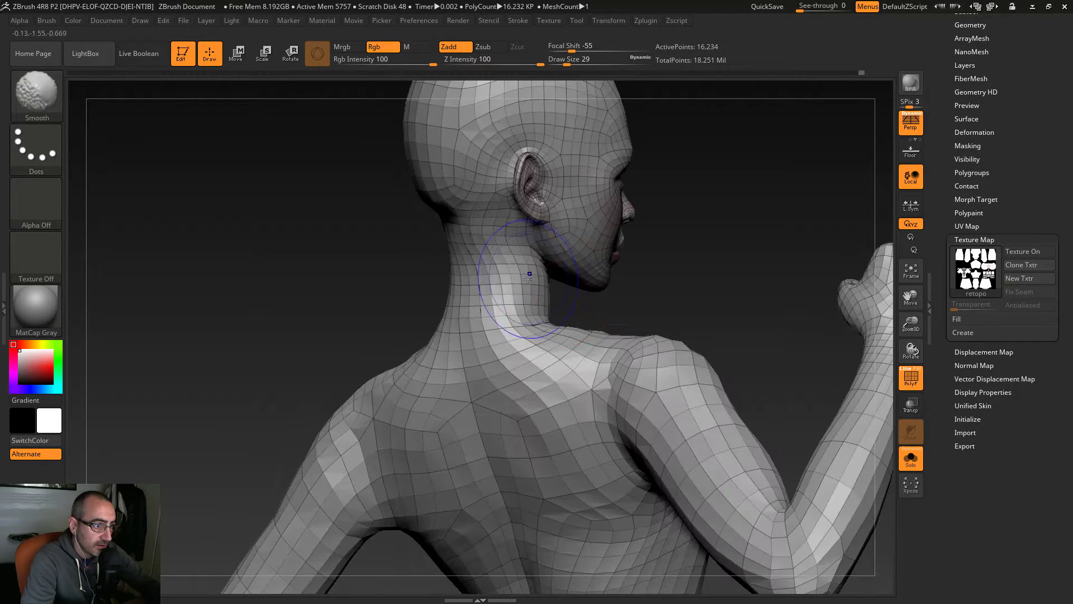
pyautogui.keyDown('shift'); pyautogui.moveTo(535, 286); pyautogui.dragTo(474, 269); pyautogui.keyUp('shift')
# Step: Adjust the left side and base of the neck from behind with Move at draw size 29 and smooth it
pyautogui.moveTo(369, 280); pyautogui.dragTo(530, 253)
pyautogui.moveTo(439, 359); pyautogui.dragTo(433, 371)
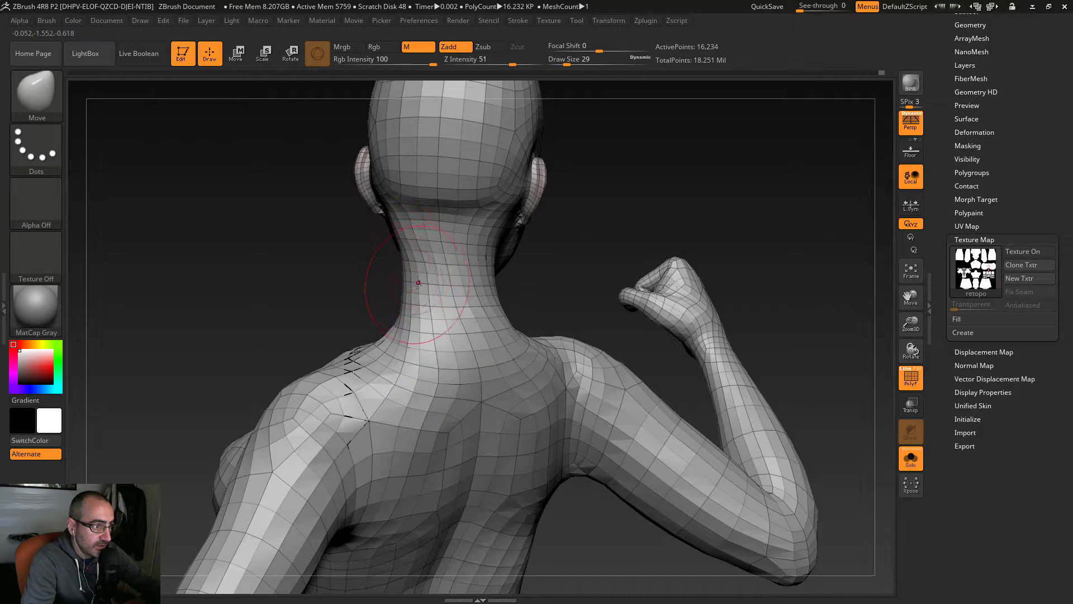
pyautogui.moveTo(564, 294); pyautogui.dragTo(545, 303)
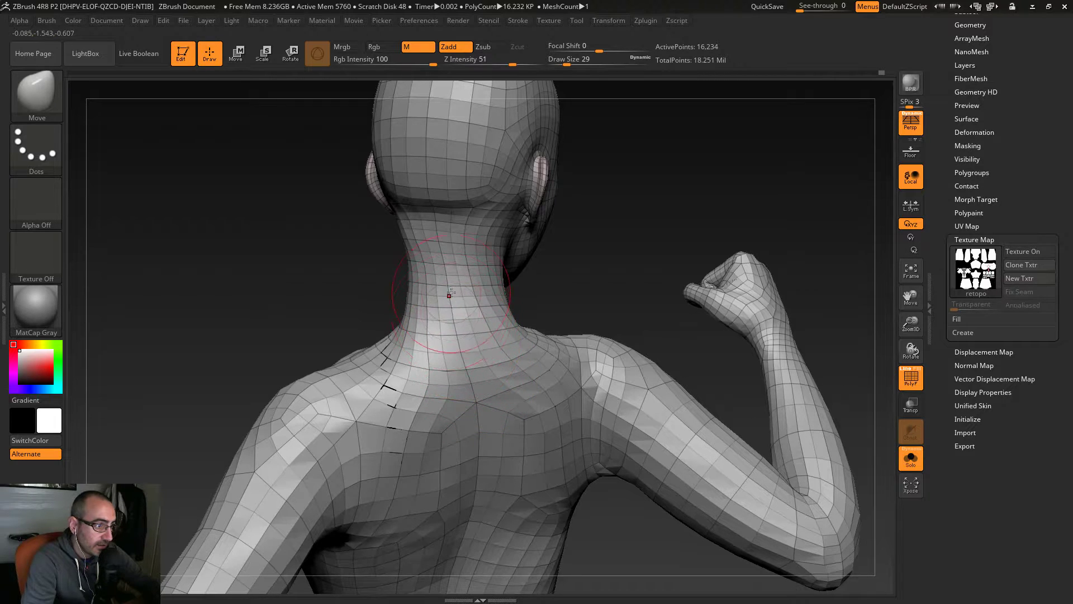
pyautogui.press('shift')
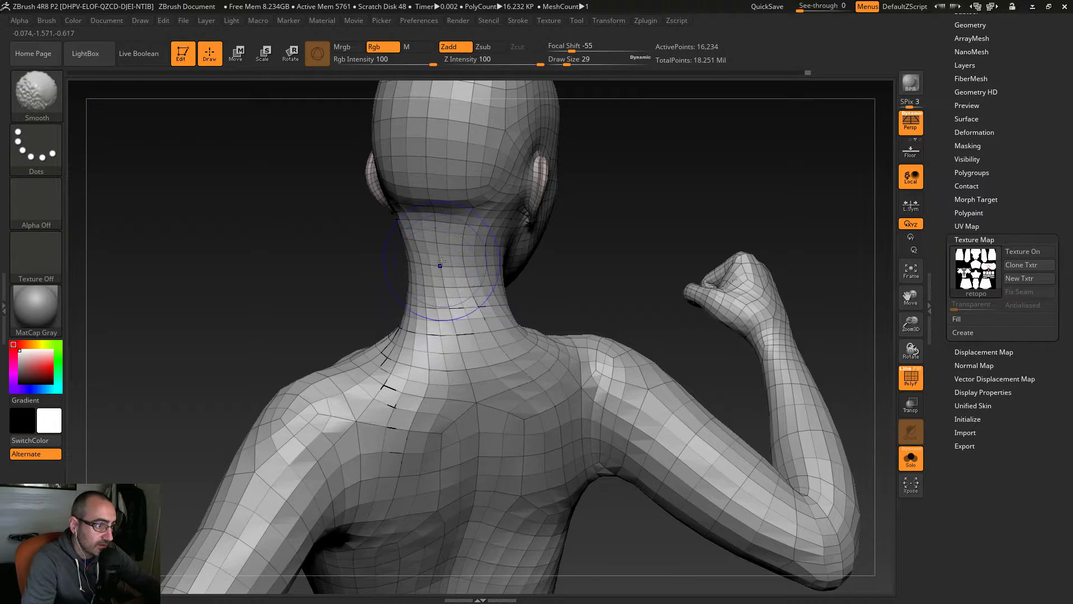
# Step: Reshape and smooth the left side, front and base of the neck with Move at draw size 29
pyautogui.moveTo(540, 283)
pyautogui.mouseDown()
pyautogui.moveTo(685, 273)
pyautogui.moveTo(647, 284)
pyautogui.mouseUp()
pyautogui.press('shift')
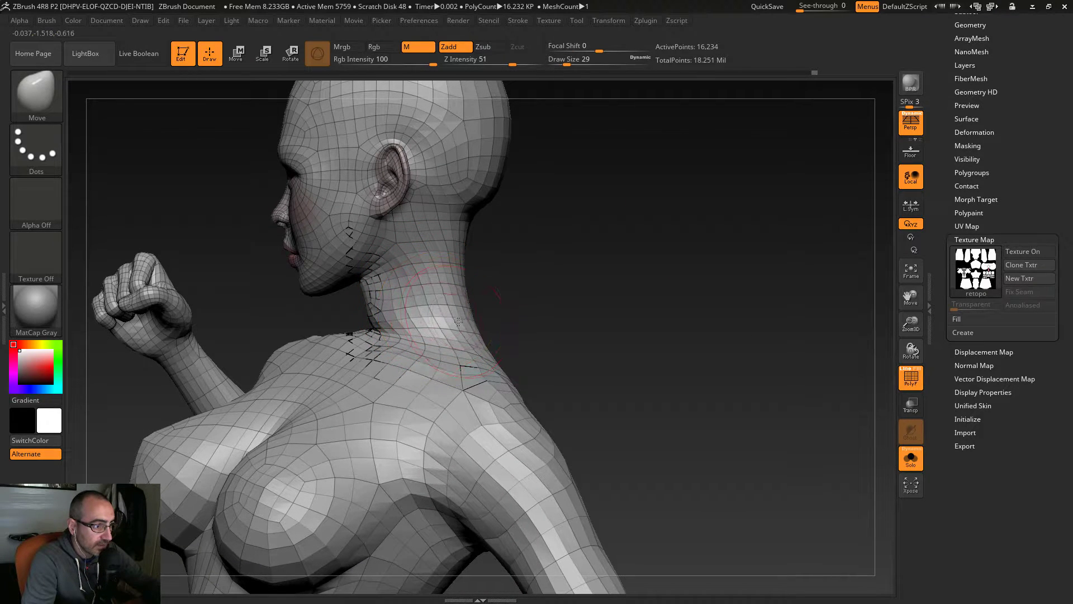
pyautogui.moveTo(501, 326); pyautogui.dragTo(409, 319)
pyautogui.press('shift')
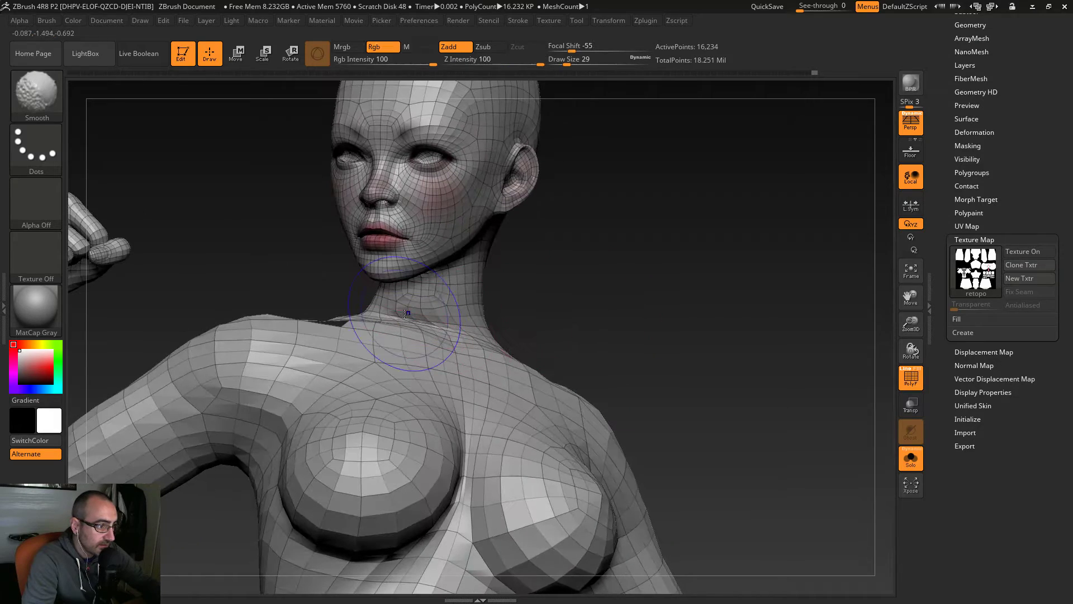
pyautogui.moveTo(481, 313); pyautogui.dragTo(504, 283)
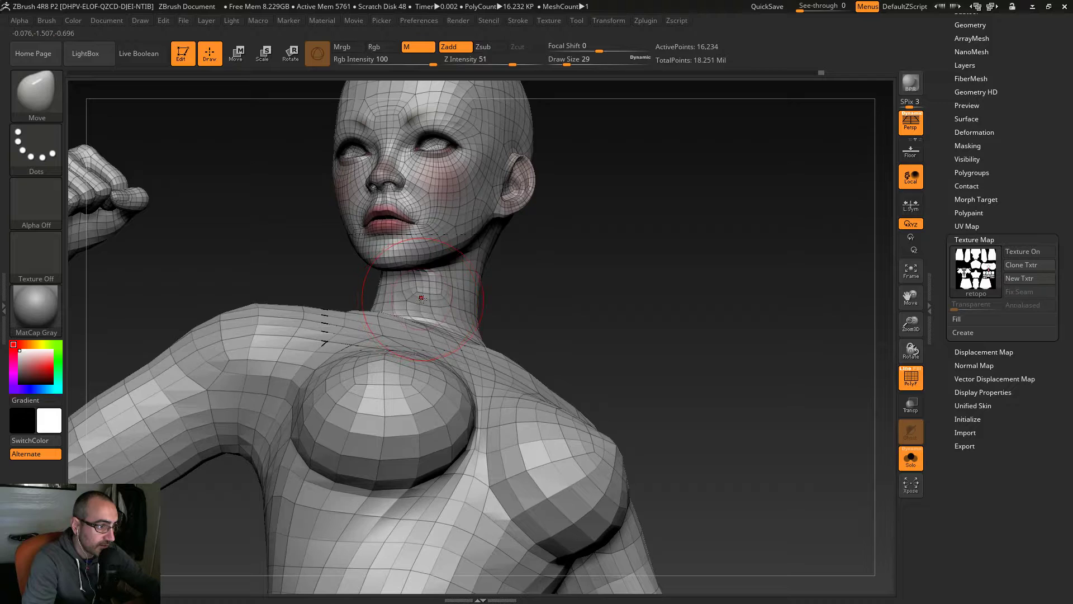
pyautogui.press('shift')
pyautogui.moveTo(491, 303); pyautogui.dragTo(553, 339)
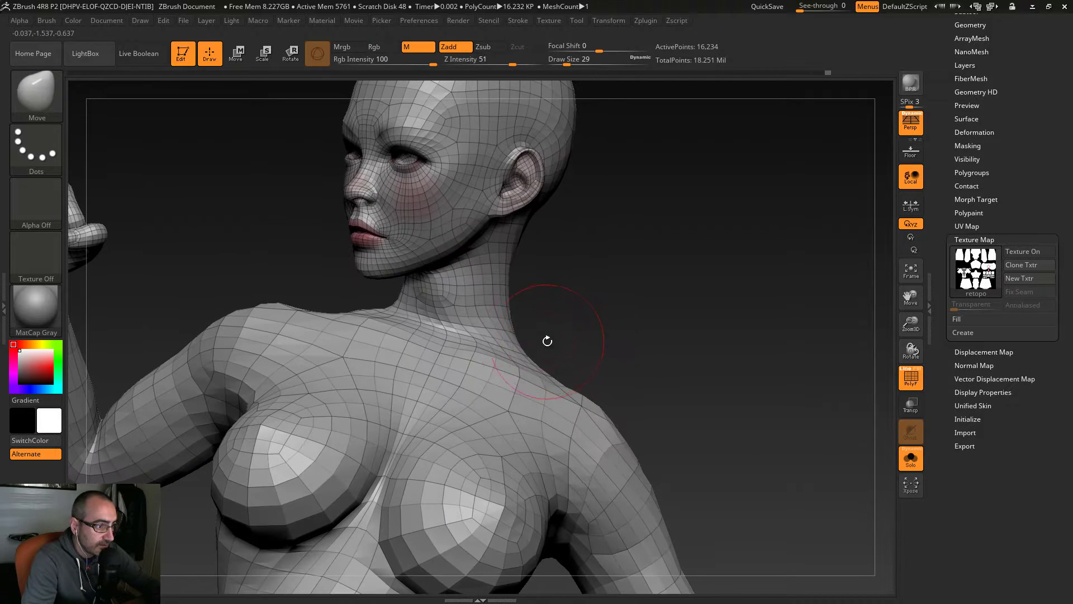
pyautogui.keyDown('shift'); pyautogui.moveTo(466, 308); pyautogui.dragTo(481, 315); pyautogui.keyUp('shift')
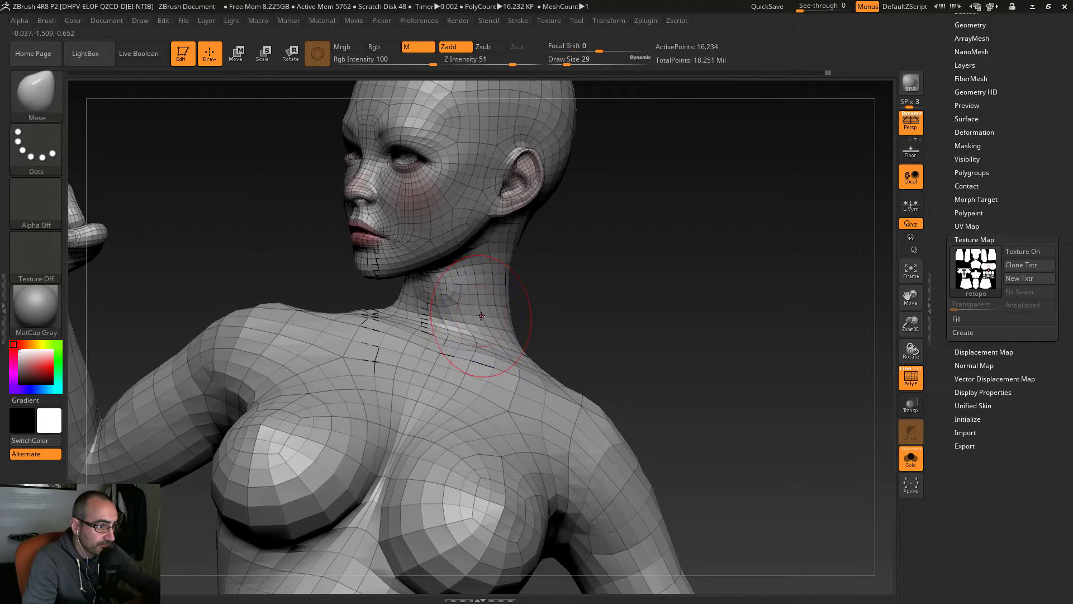
# Step: Refine the slope from the neck to the raised right arm's shoulder with Move, working from the front, behind and above
pyautogui.moveTo(587, 307)
pyautogui.mouseDown()
pyautogui.moveTo(341, 314)
pyautogui.moveTo(344, 341)
pyautogui.moveTo(323, 347)
pyautogui.mouseUp()
pyautogui.moveTo(311, 304); pyautogui.dragTo(329, 365)
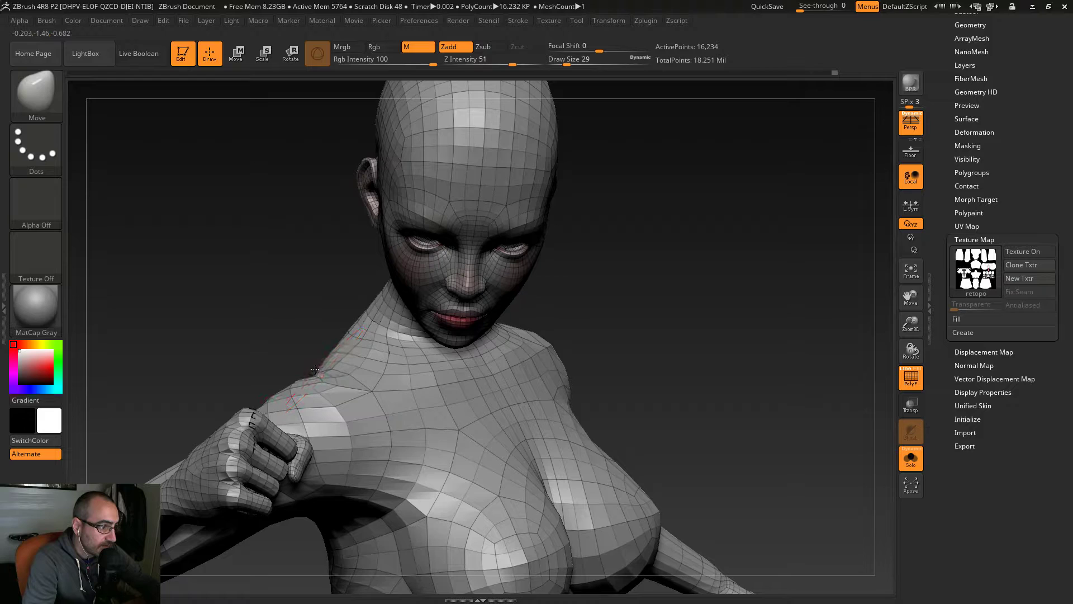
pyautogui.press('shift')
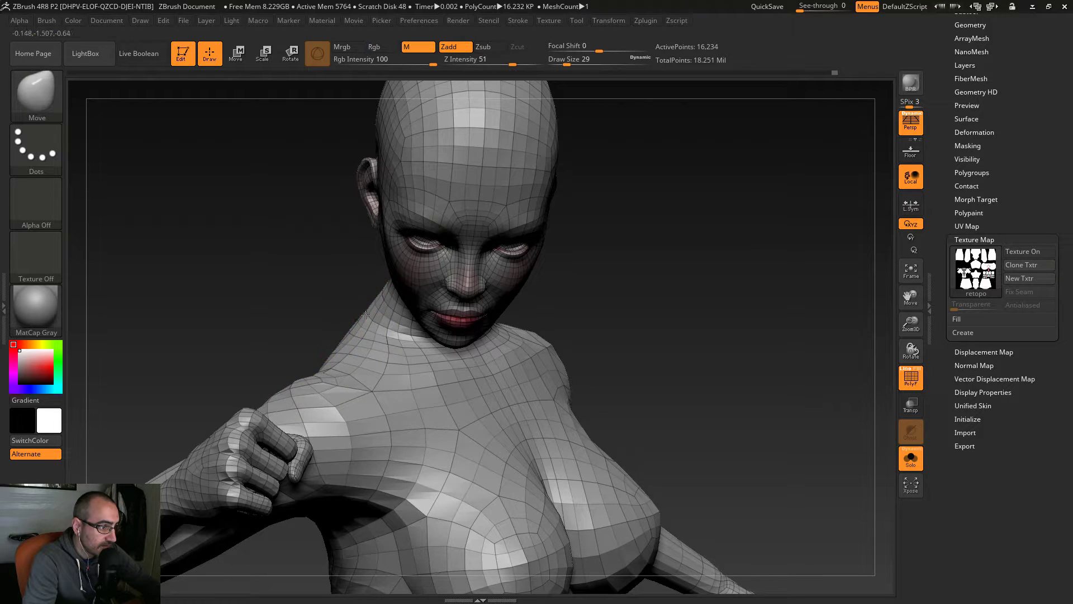
pyautogui.moveTo(326, 306)
pyautogui.mouseDown()
pyautogui.moveTo(511, 307)
pyautogui.moveTo(429, 366)
pyautogui.mouseUp()
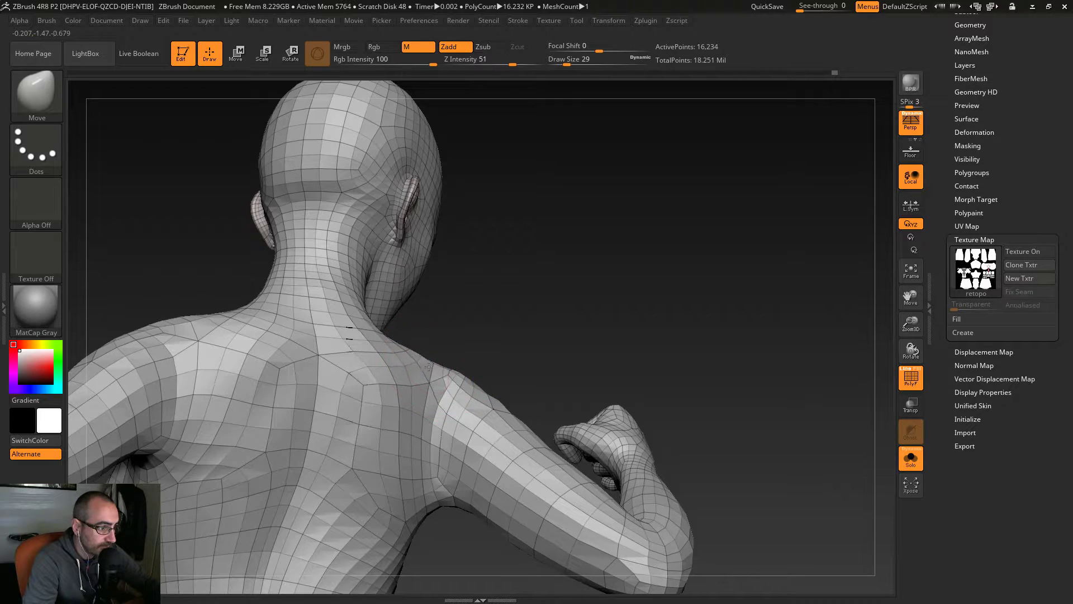
pyautogui.moveTo(508, 379); pyautogui.dragTo(409, 302)
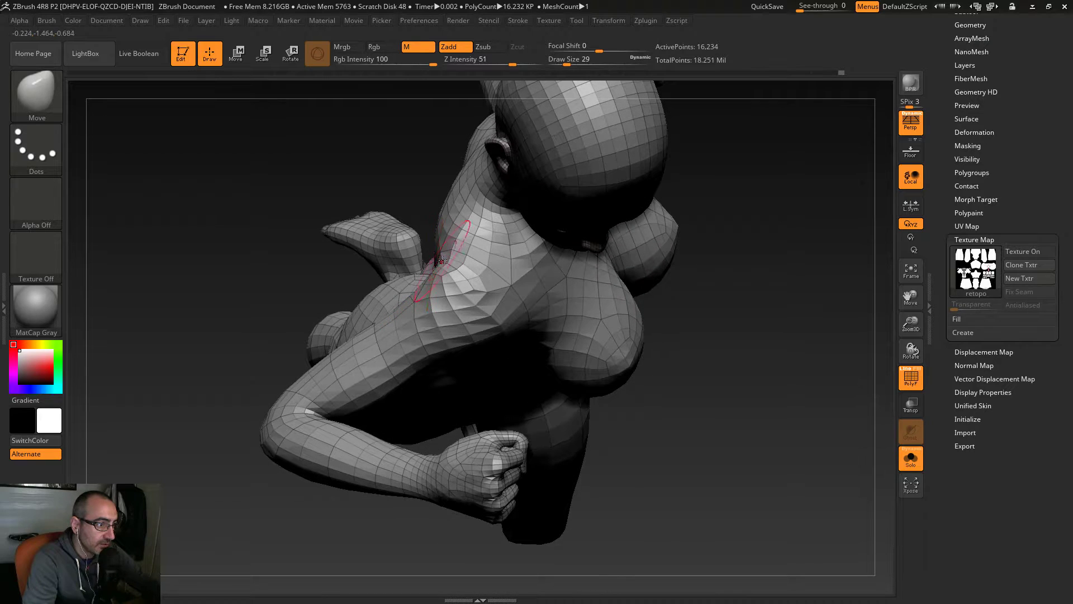
# Step: Even out the back of the neck with Smooth at draw size 29
pyautogui.moveTo(359, 239)
pyautogui.mouseDown()
pyautogui.moveTo(328, 163)
pyautogui.moveTo(422, 287)
pyautogui.moveTo(587, 447)
pyautogui.moveTo(713, 540)
pyautogui.moveTo(467, 434)
pyautogui.moveTo(473, 420)
pyautogui.moveTo(390, 333)
pyautogui.moveTo(742, 376)
pyautogui.moveTo(826, 366)
pyautogui.moveTo(796, 367)
pyautogui.mouseUp()
pyautogui.press('ctrl')
pyautogui.moveTo(484, 395)
pyautogui.keyDown('shift'); pyautogui.mouseDown()
pyautogui.moveTo(493, 371)
pyautogui.moveTo(488, 407)
pyautogui.mouseUp(); pyautogui.keyUp('shift')
pyautogui.press('s')
pyautogui.moveTo(409, 364)
pyautogui.mouseDown()
pyautogui.moveTo(444, 381)
pyautogui.moveTo(491, 359)
pyautogui.moveTo(492, 371)
pyautogui.mouseUp()
pyautogui.press('s')
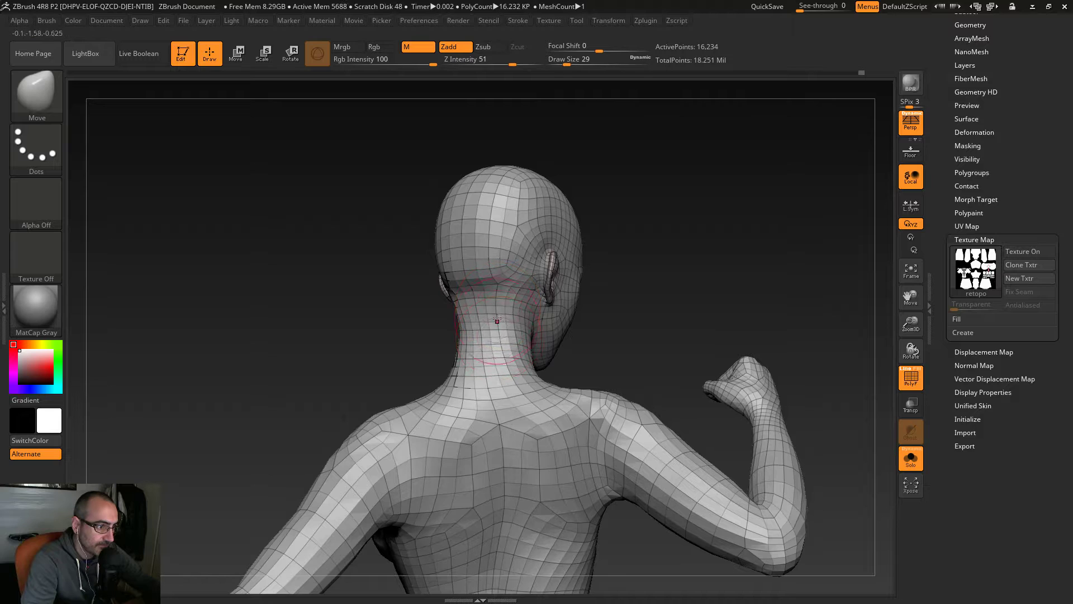
pyautogui.press('shift')
pyautogui.keyDown('shift'); pyautogui.moveTo(482, 346); pyautogui.dragTo(486, 335); pyautogui.keyUp('shift')
pyautogui.moveTo(581, 341); pyautogui.dragTo(647, 341)
pyautogui.moveTo(632, 296); pyautogui.dragTo(584, 321)
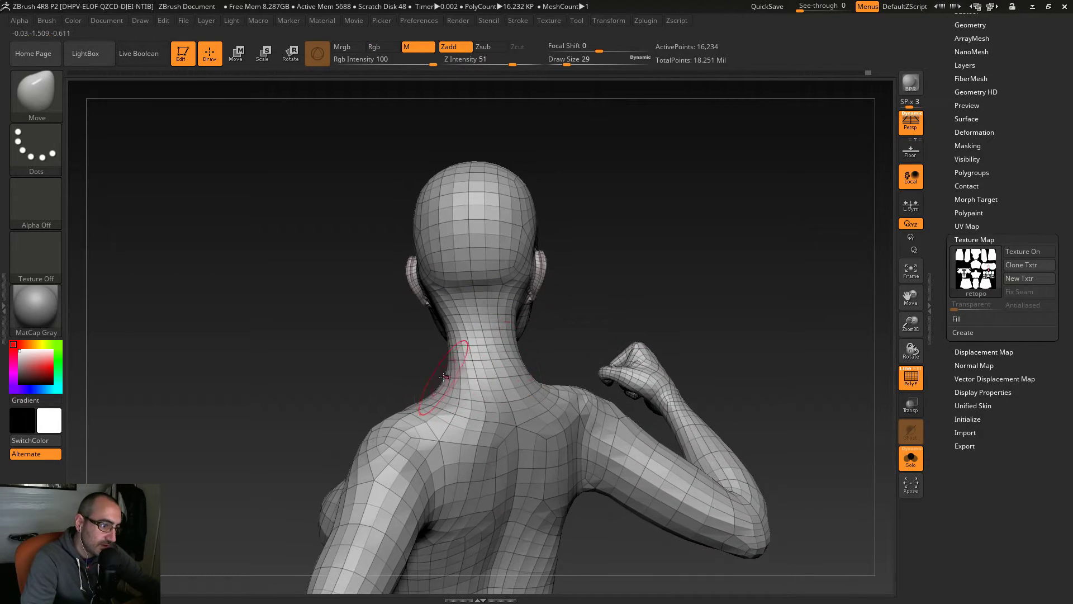
# Step: Smooth both sides of the neck from behind and blend its base into the upper back
pyautogui.press('shift')
pyautogui.press('shift')
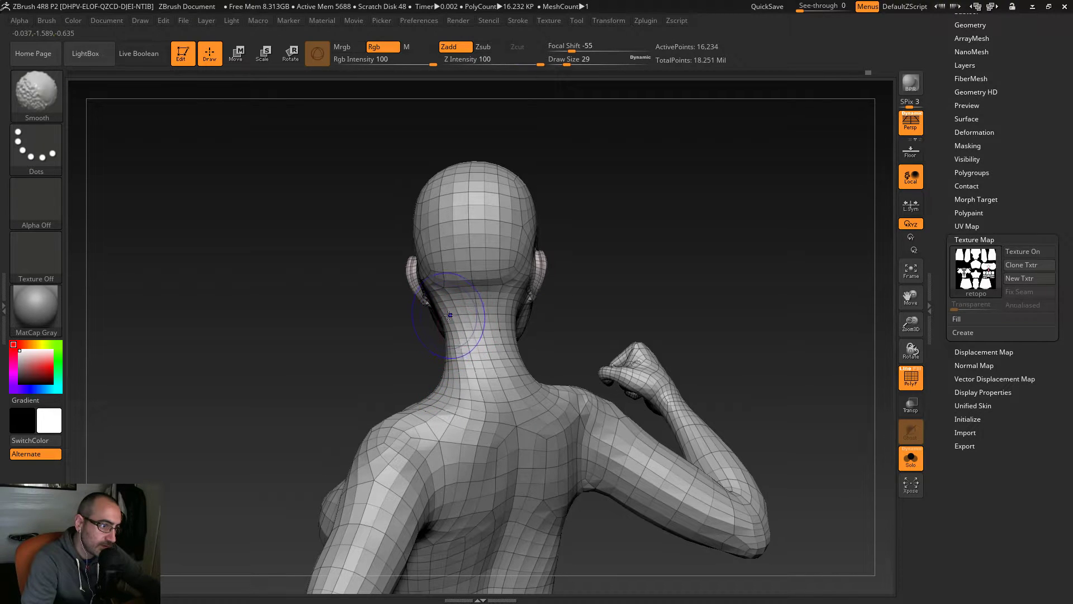
pyautogui.press('shift')
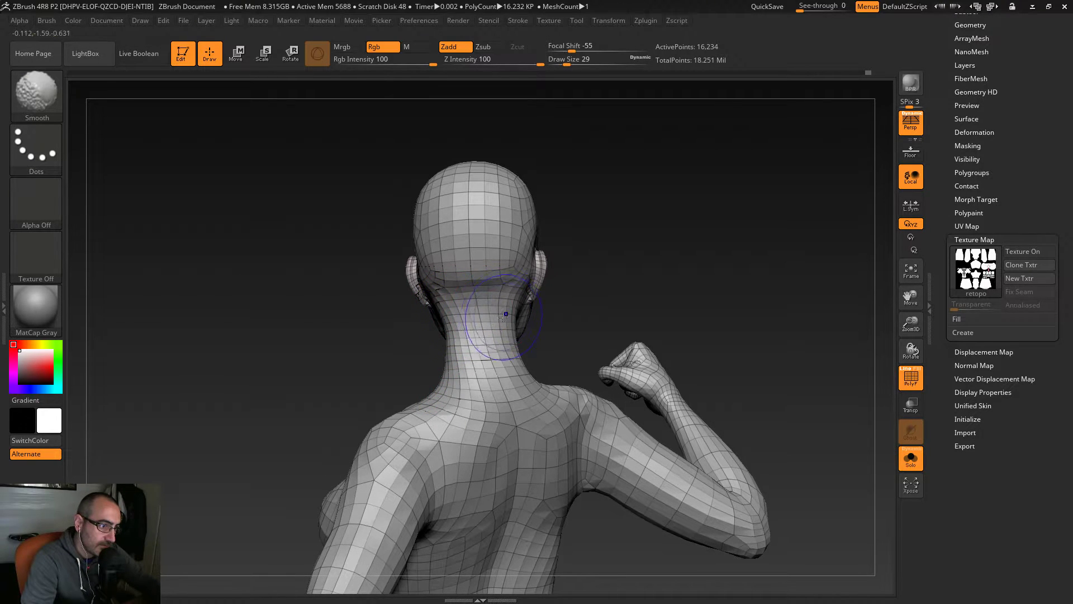
pyautogui.moveTo(607, 309); pyautogui.dragTo(591, 348)
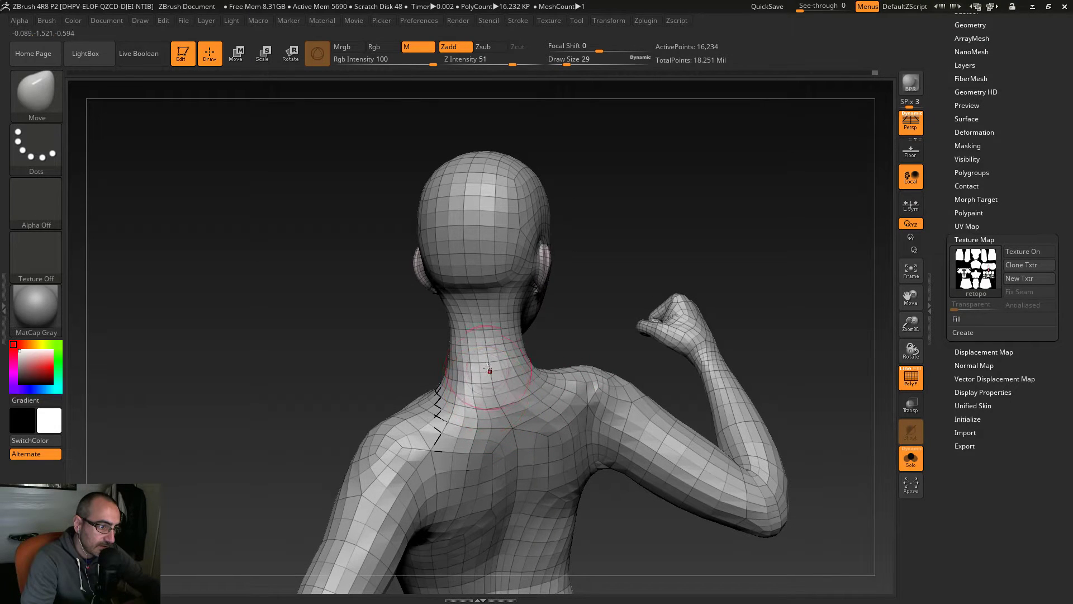
pyautogui.press('shift')
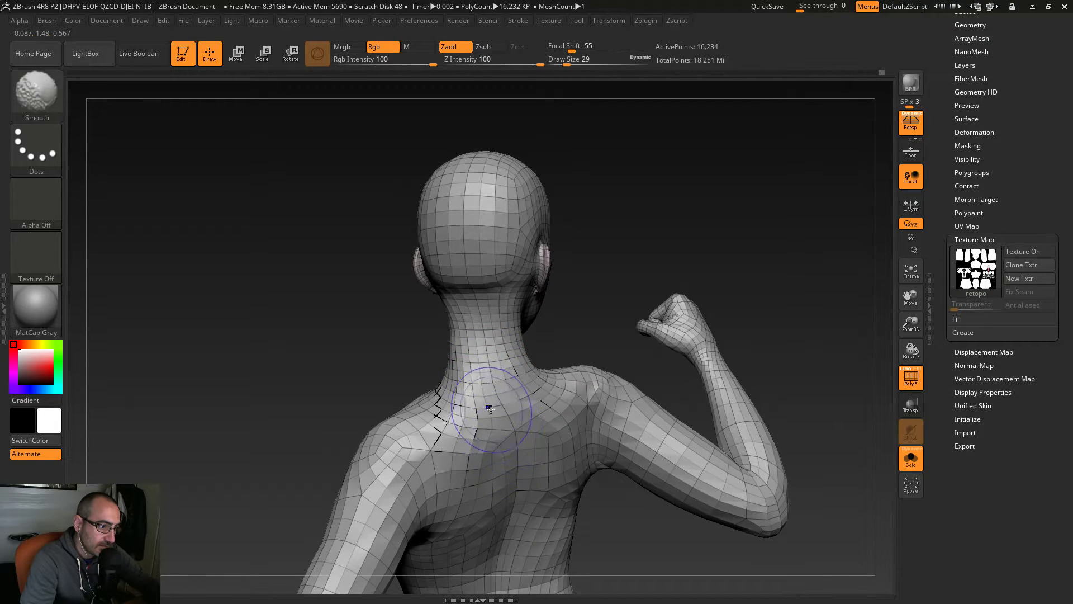
pyautogui.press('shift')
# Step: Adjust the shoulders with Move at draw size 77, undo the last stroke and reduce the draw size to 51
pyautogui.moveTo(581, 330)
pyautogui.mouseDown()
pyautogui.moveTo(640, 333)
pyautogui.moveTo(652, 214)
pyautogui.moveTo(709, 218)
pyautogui.moveTo(706, 245)
pyautogui.mouseUp()
pyautogui.press('s')
pyautogui.moveTo(491, 343); pyautogui.dragTo(541, 349)
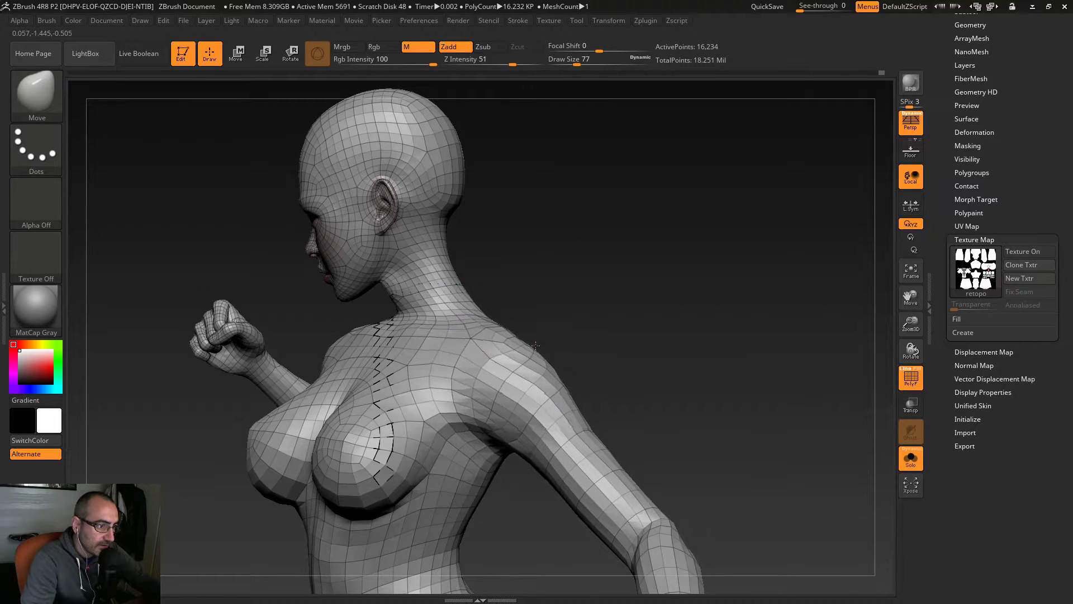
pyautogui.moveTo(535, 345)
pyautogui.mouseDown()
pyautogui.moveTo(550, 342)
pyautogui.moveTo(538, 339)
pyautogui.moveTo(539, 307)
pyautogui.moveTo(558, 308)
pyautogui.moveTo(384, 284)
pyautogui.mouseUp()
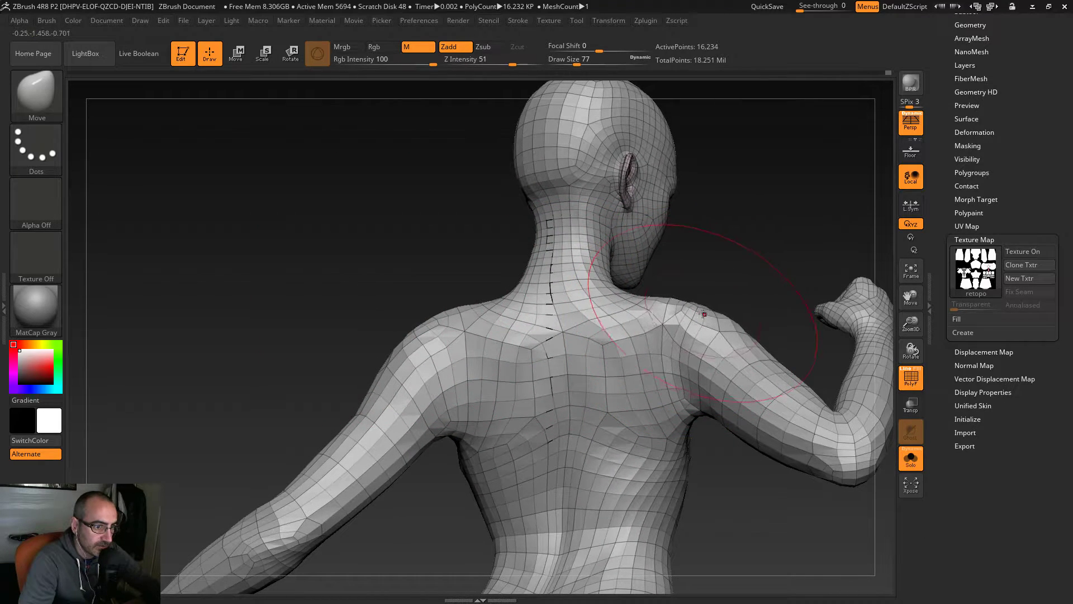
pyautogui.hotkey('ctrl', 'z')
pyautogui.moveTo(736, 269); pyautogui.dragTo(743, 269)
pyautogui.press('s')
pyautogui.moveTo(692, 403); pyautogui.dragTo(687, 403)
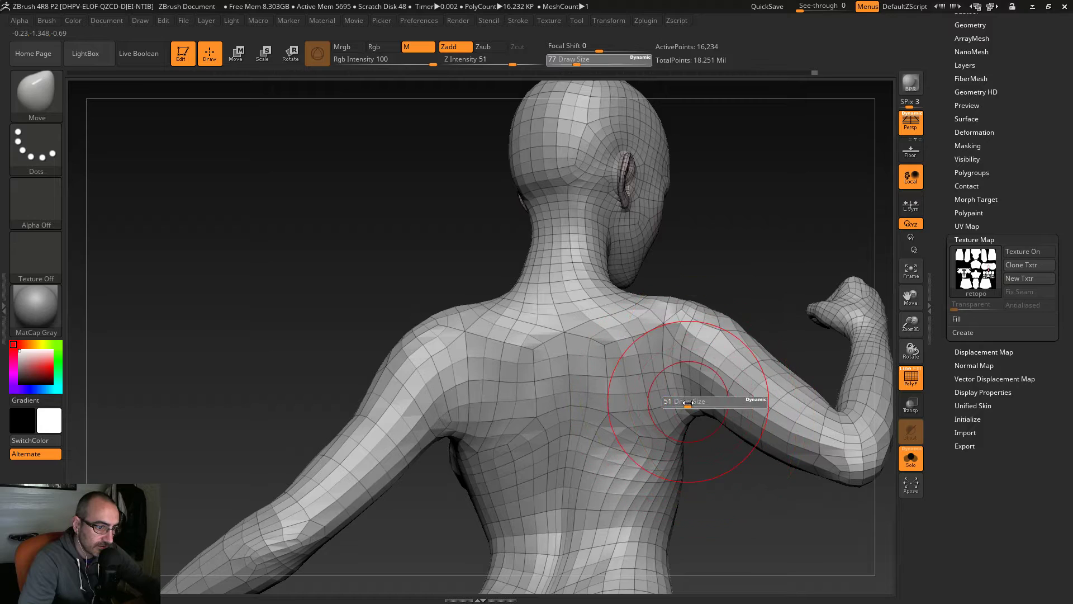
# Step: Drop the body mesh one subdivision level and reposition the left elbow's vertices with Move at draw sizes 27 and 16
pyautogui.moveTo(678, 454)
pyautogui.mouseDown()
pyautogui.moveTo(687, 444)
pyautogui.moveTo(642, 442)
pyautogui.moveTo(594, 415)
pyautogui.moveTo(241, 464)
pyautogui.mouseUp()
pyautogui.moveTo(561, 378)
pyautogui.mouseDown()
pyautogui.moveTo(651, 315)
pyautogui.moveTo(672, 330)
pyautogui.moveTo(669, 424)
pyautogui.moveTo(696, 383)
pyautogui.moveTo(872, 416)
pyautogui.mouseUp()
pyautogui.keyDown('alt'); pyautogui.moveTo(503, 407); pyautogui.dragTo(538, 464); pyautogui.keyUp('alt')
pyautogui.press('s')
pyautogui.moveTo(471, 356)
pyautogui.mouseDown()
pyautogui.moveTo(459, 355)
pyautogui.moveTo(493, 333)
pyautogui.mouseUp()
pyautogui.hotkey('shift', 'd')
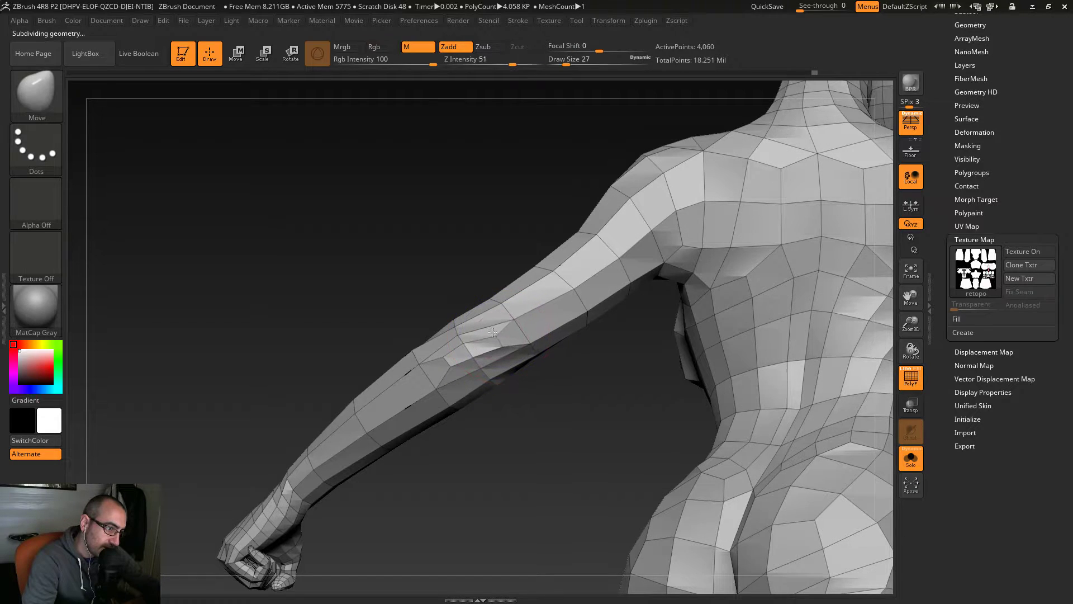
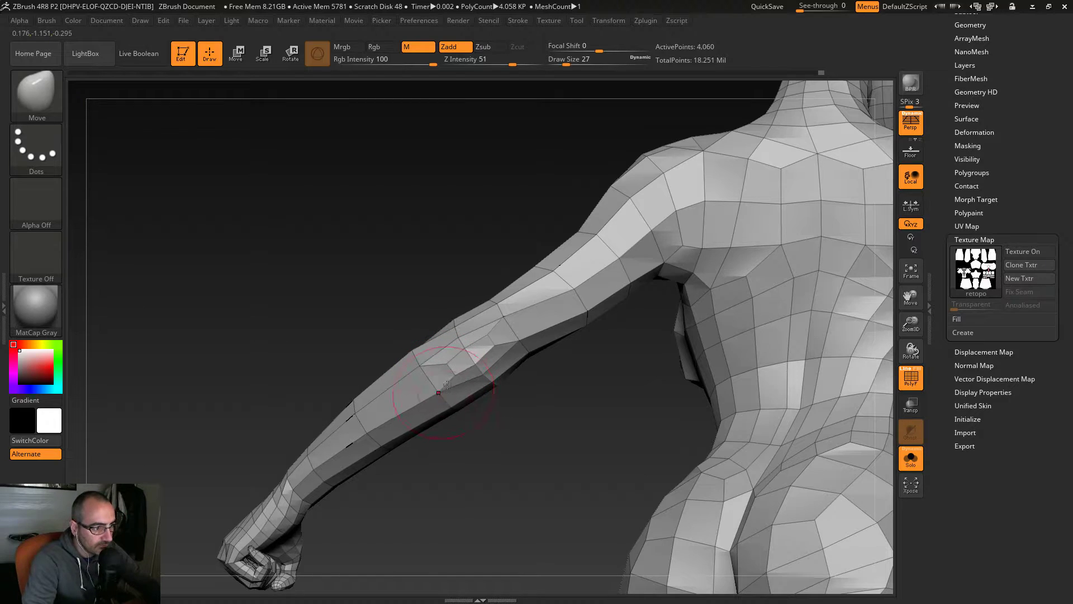
pyautogui.press('s')
pyautogui.moveTo(475, 363); pyautogui.dragTo(469, 363)
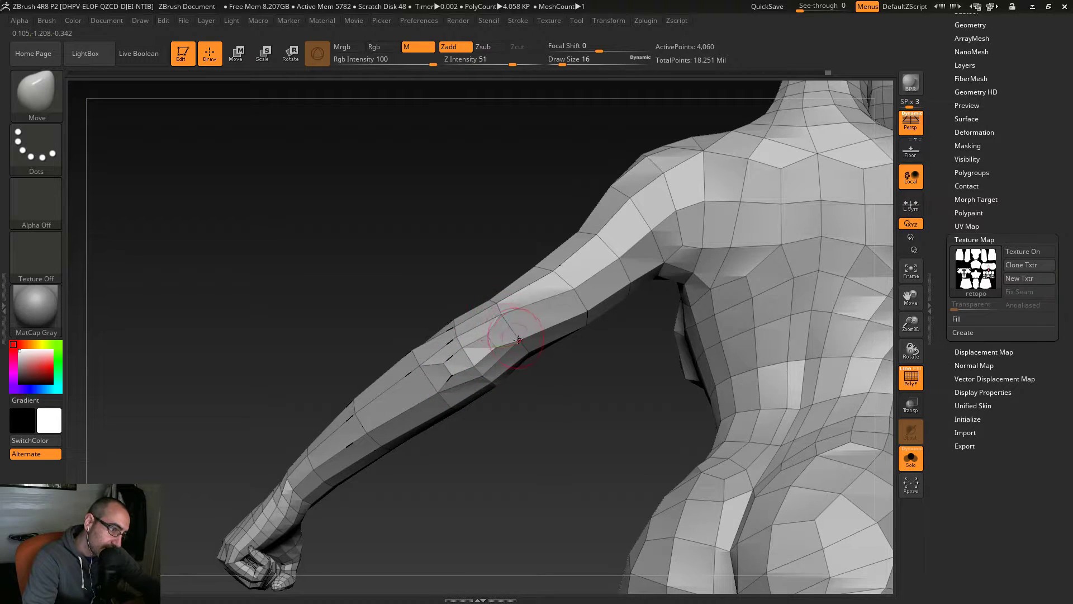
# Step: Raise the body mesh one subdivision level and refine the back of the left elbow with Move at draw size 16
pyautogui.moveTo(554, 410); pyautogui.dragTo(495, 337)
pyautogui.hotkey('ctrl', 'd')
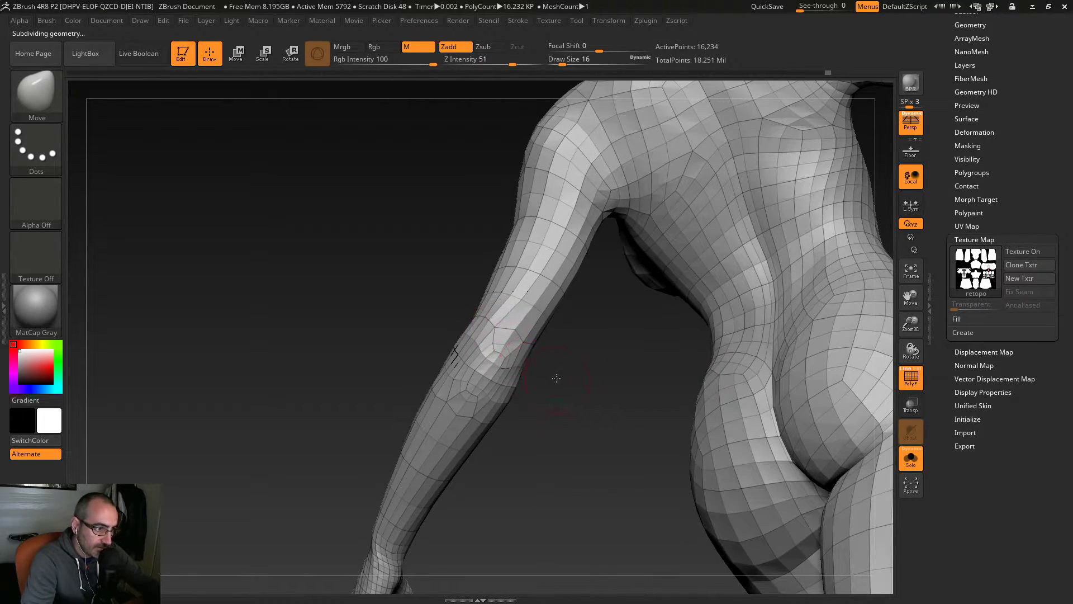
pyautogui.moveTo(558, 379); pyautogui.dragTo(511, 329)
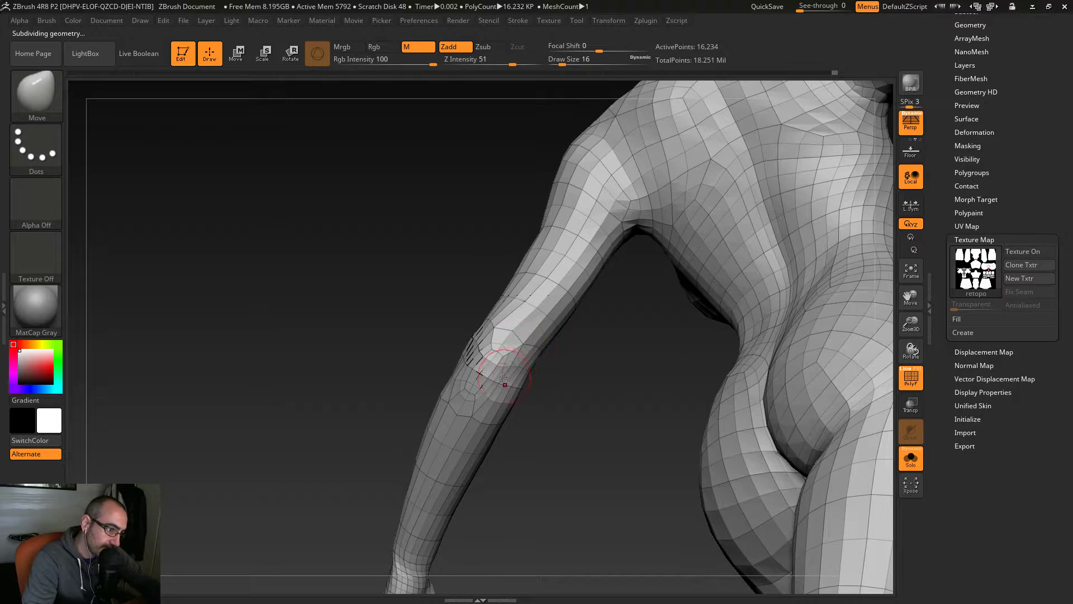
pyautogui.moveTo(531, 434); pyautogui.dragTo(476, 351)
pyautogui.moveTo(543, 355)
pyautogui.mouseDown()
pyautogui.moveTo(515, 297)
pyautogui.moveTo(495, 330)
pyautogui.moveTo(535, 239)
pyautogui.mouseUp()
# Step: Set the draw size to 25 and shape and smooth the back and outer side of the left elbow
pyautogui.press('s')
pyautogui.moveTo(574, 369); pyautogui.dragTo(558, 372)
pyautogui.moveTo(485, 358)
pyautogui.mouseDown()
pyautogui.moveTo(505, 344)
pyautogui.moveTo(443, 408)
pyautogui.mouseUp()
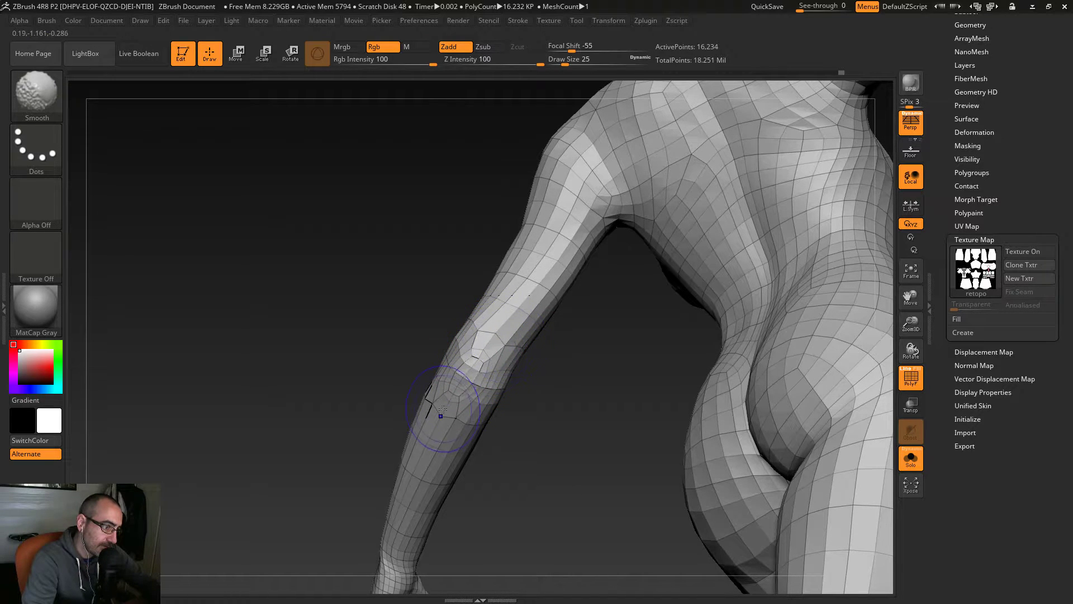
pyautogui.moveTo(536, 424)
pyautogui.mouseDown()
pyautogui.moveTo(618, 443)
pyautogui.moveTo(576, 425)
pyautogui.mouseUp()
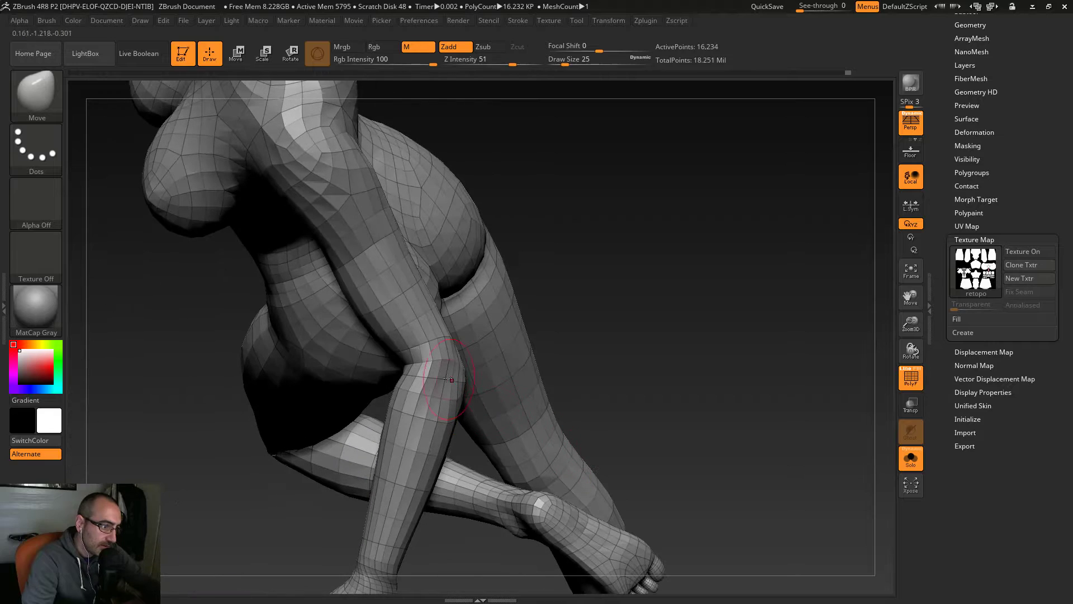
pyautogui.moveTo(412, 374); pyautogui.dragTo(419, 362)
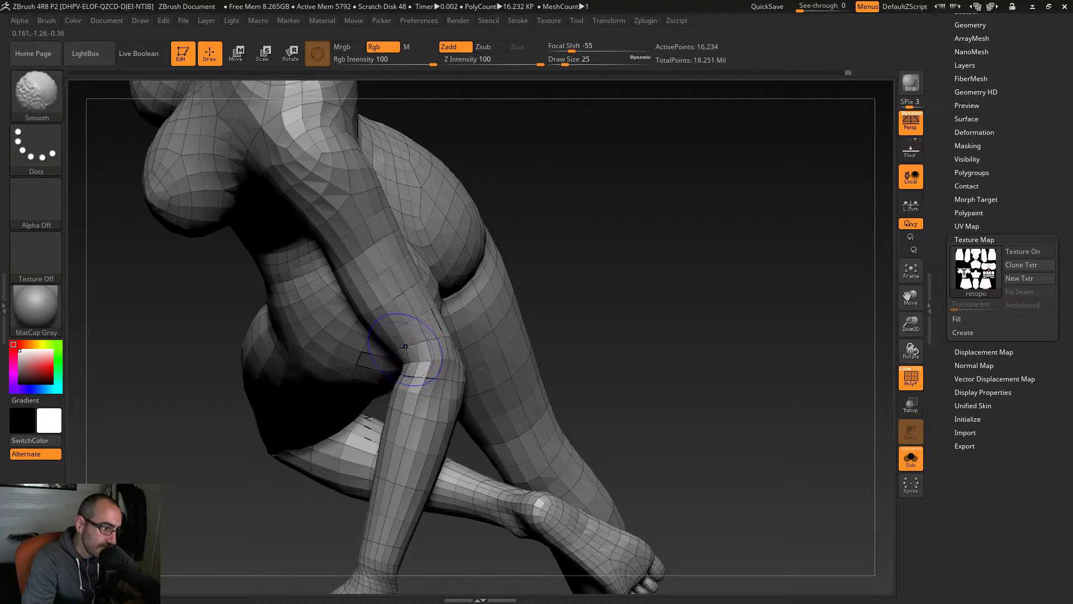
# Step: Adjust the left forearm and upper arm from the front with Move and Smooth, enlarging the draw size to 87
pyautogui.moveTo(585, 330)
pyautogui.mouseDown()
pyautogui.moveTo(601, 337)
pyautogui.moveTo(464, 329)
pyautogui.moveTo(491, 338)
pyautogui.moveTo(391, 369)
pyautogui.mouseUp()
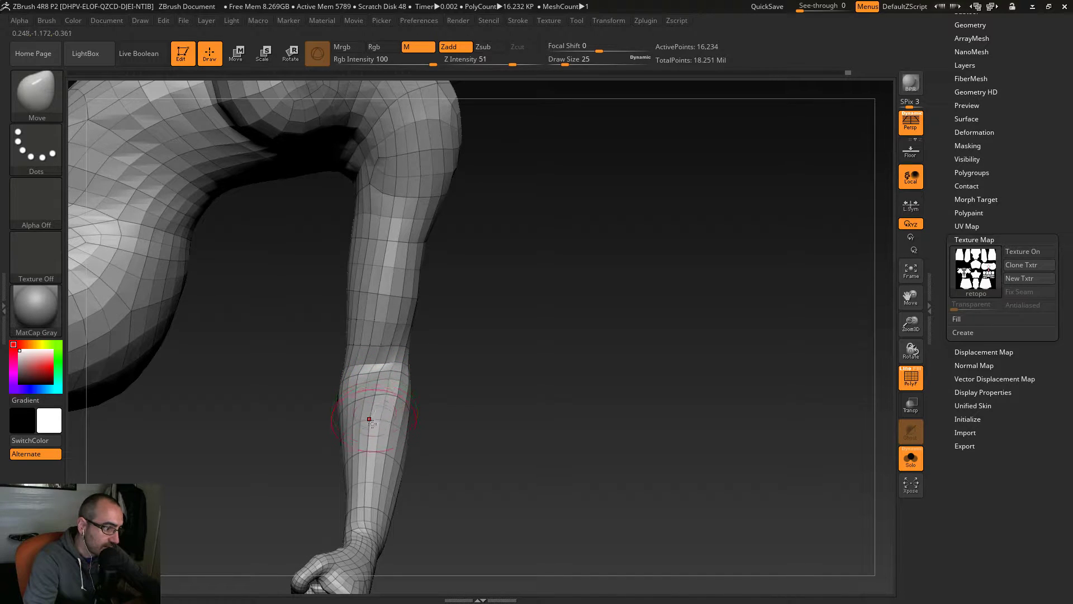
pyautogui.moveTo(455, 438)
pyautogui.mouseDown()
pyautogui.moveTo(491, 475)
pyautogui.moveTo(522, 367)
pyautogui.moveTo(506, 391)
pyautogui.mouseUp()
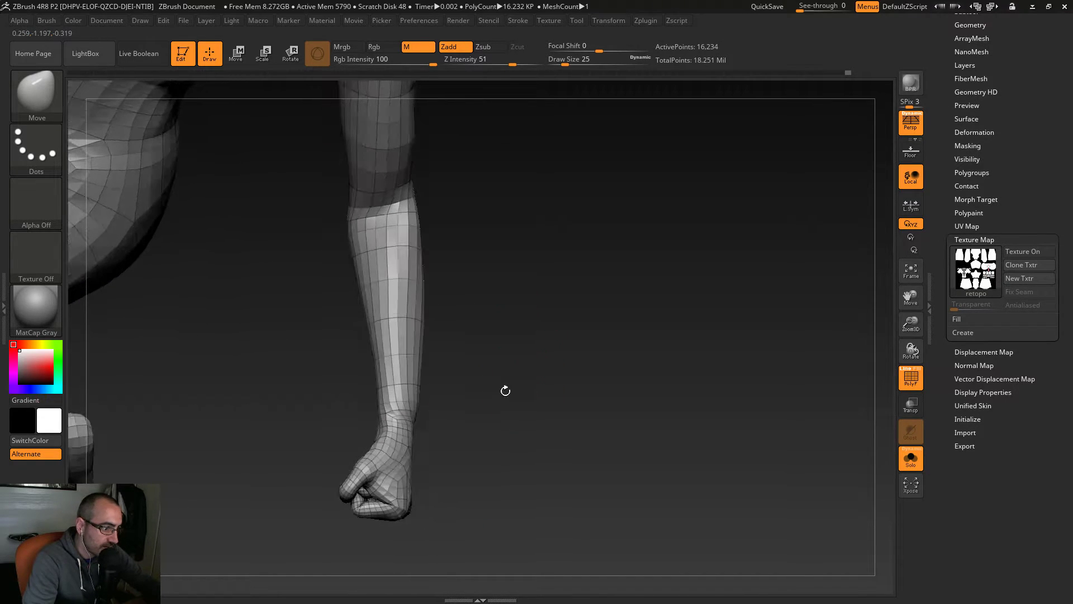
pyautogui.press('s')
pyautogui.moveTo(391, 383)
pyautogui.mouseDown()
pyautogui.moveTo(391, 400)
pyautogui.moveTo(408, 387)
pyautogui.moveTo(405, 345)
pyautogui.moveTo(415, 345)
pyautogui.moveTo(406, 346)
pyautogui.mouseUp()
pyautogui.press('s')
pyautogui.moveTo(475, 354)
pyautogui.mouseDown()
pyautogui.moveTo(491, 309)
pyautogui.moveTo(549, 398)
pyautogui.moveTo(503, 386)
pyautogui.mouseUp()
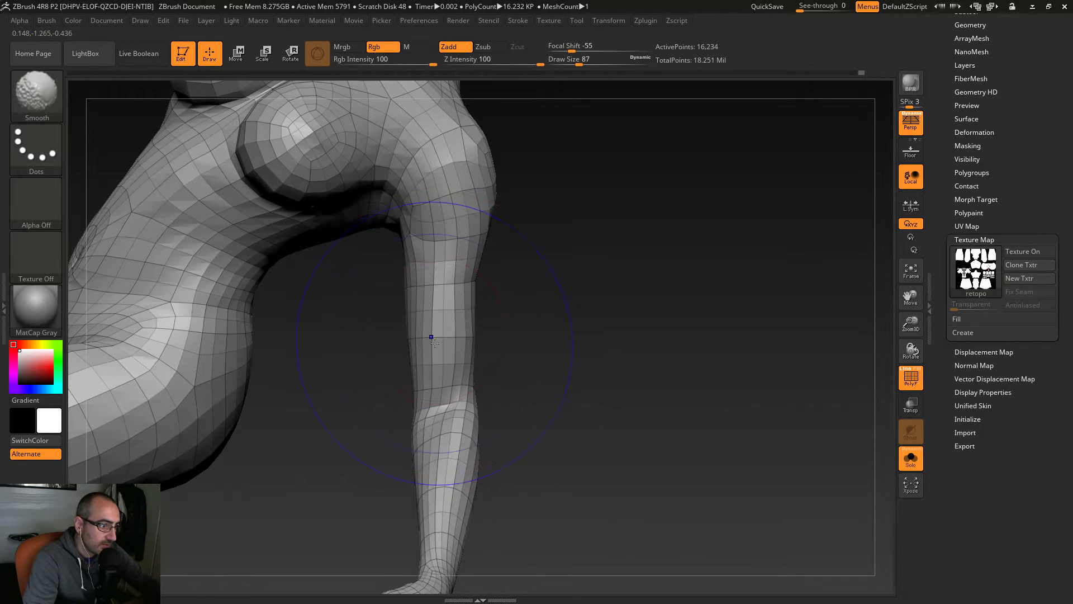
# Step: Reshape the inner contour of the left upper arm and the elbow bend with Move at draw size 39 and smooth it
pyautogui.press('s')
pyautogui.click(413, 337)
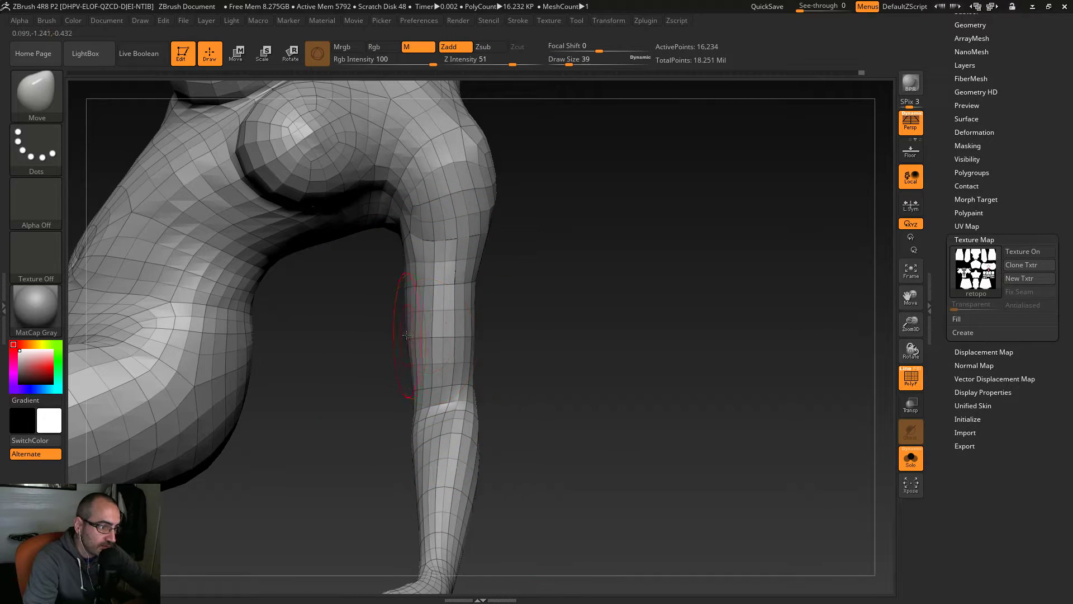
pyautogui.moveTo(523, 371)
pyautogui.mouseDown()
pyautogui.moveTo(472, 329)
pyautogui.moveTo(474, 305)
pyautogui.mouseUp()
pyautogui.moveTo(512, 392); pyautogui.dragTo(509, 431)
pyautogui.moveTo(466, 467)
pyautogui.mouseDown()
pyautogui.moveTo(525, 447)
pyautogui.moveTo(419, 377)
pyautogui.mouseUp()
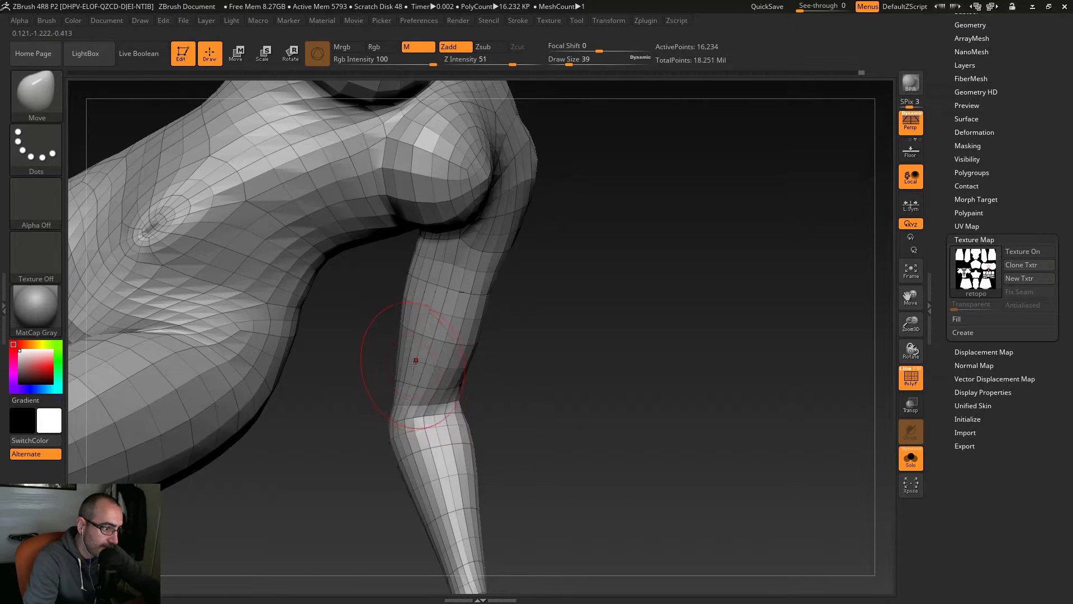
pyautogui.press('shift')
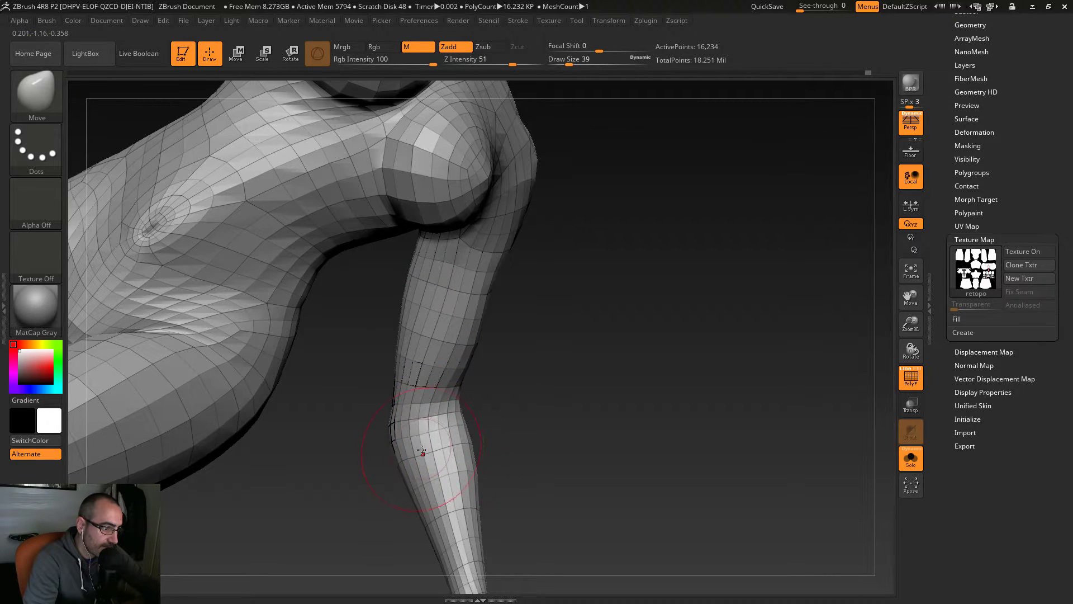
pyautogui.moveTo(606, 421); pyautogui.dragTo(532, 434)
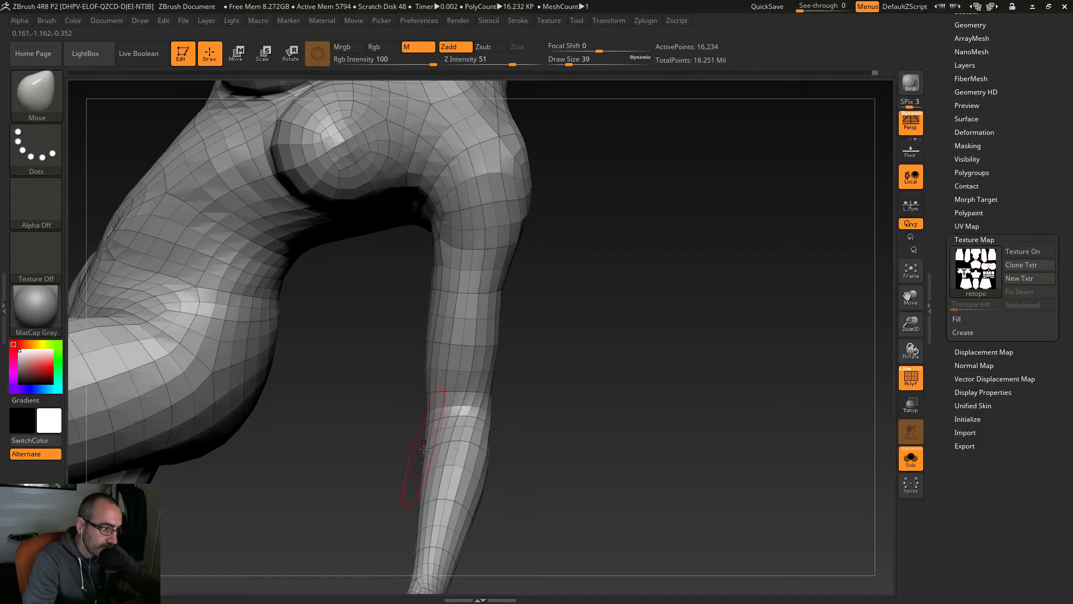
# Step: Reduce the draw size to 22 and clean up the left elbow's contour from behind with Move and Smooth
pyautogui.moveTo(576, 482)
pyautogui.mouseDown()
pyautogui.moveTo(430, 469)
pyautogui.moveTo(414, 458)
pyautogui.mouseUp()
pyautogui.moveTo(359, 411)
pyautogui.mouseDown()
pyautogui.moveTo(380, 419)
pyautogui.moveTo(508, 392)
pyautogui.moveTo(468, 377)
pyautogui.mouseUp()
pyautogui.press('s')
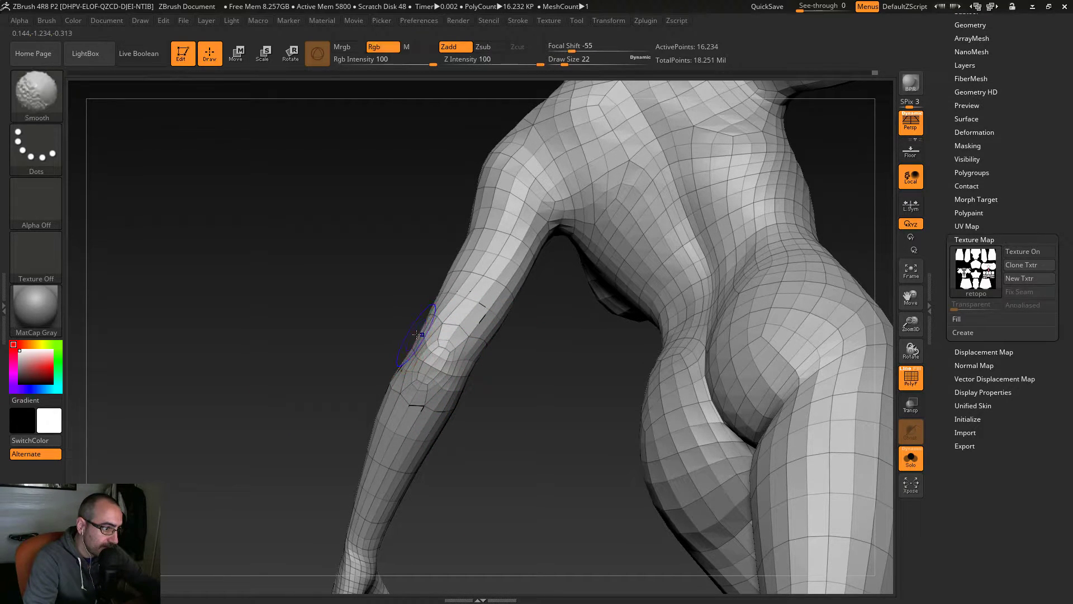
pyautogui.moveTo(419, 335)
pyautogui.mouseDown()
pyautogui.moveTo(492, 419)
pyautogui.moveTo(414, 412)
pyautogui.moveTo(419, 355)
pyautogui.mouseUp()
pyautogui.moveTo(419, 414)
pyautogui.mouseDown()
pyautogui.moveTo(441, 380)
pyautogui.moveTo(479, 499)
pyautogui.moveTo(430, 363)
pyautogui.mouseUp()
pyautogui.press('shift')
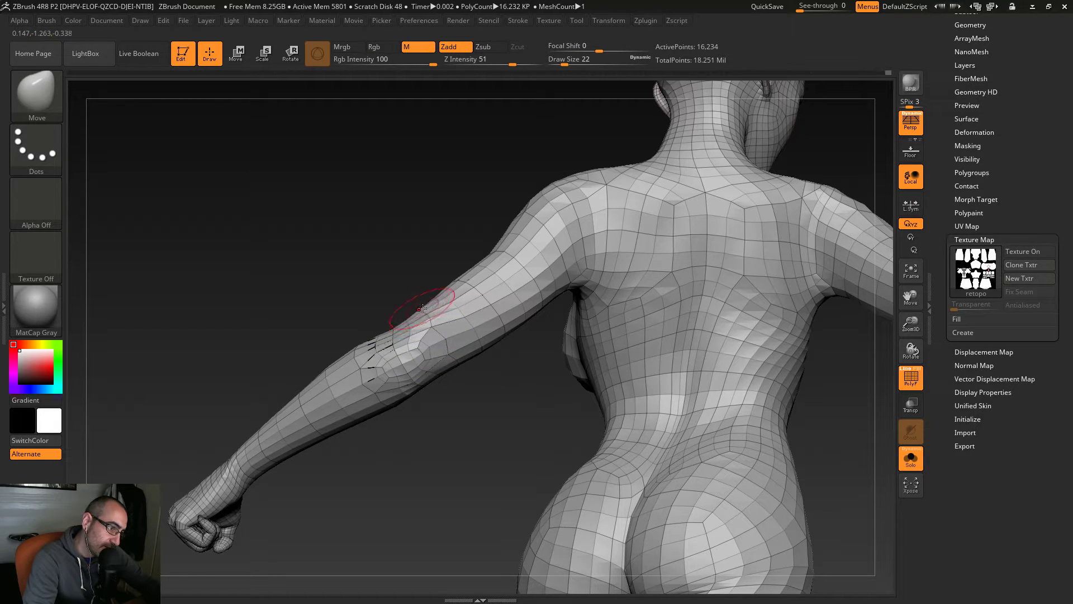
# Step: Smooth the back and underside of the left elbow and upper arm from behind
pyautogui.press('shift')
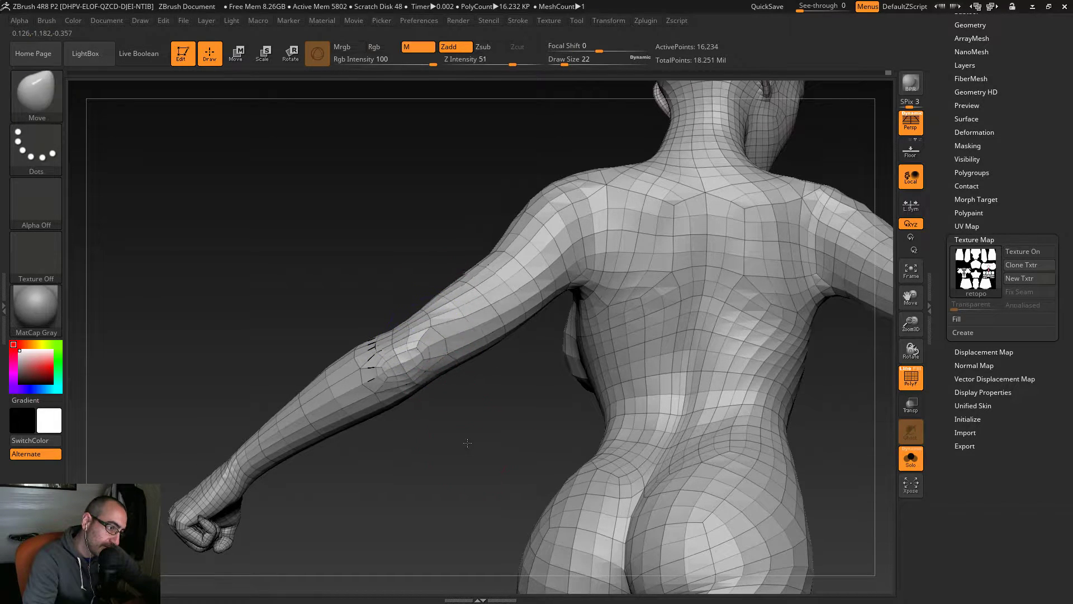
pyautogui.moveTo(430, 291); pyautogui.dragTo(450, 417)
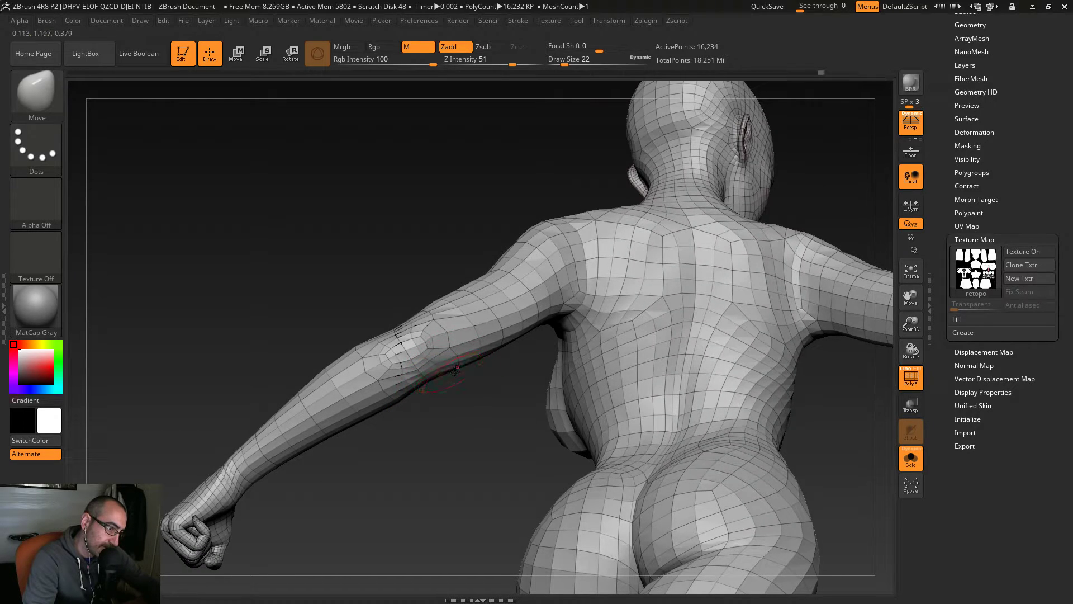
pyautogui.press('shift')
pyautogui.moveTo(424, 439)
pyautogui.mouseDown()
pyautogui.moveTo(514, 474)
pyautogui.moveTo(575, 472)
pyautogui.moveTo(530, 514)
pyautogui.moveTo(520, 498)
pyautogui.moveTo(551, 444)
pyautogui.moveTo(591, 296)
pyautogui.moveTo(596, 355)
pyautogui.moveTo(635, 335)
pyautogui.moveTo(630, 275)
pyautogui.moveTo(656, 364)
pyautogui.moveTo(528, 441)
pyautogui.moveTo(430, 415)
pyautogui.moveTo(492, 406)
pyautogui.moveTo(551, 419)
pyautogui.moveTo(502, 403)
pyautogui.moveTo(520, 395)
pyautogui.moveTo(628, 462)
pyautogui.moveTo(629, 405)
pyautogui.moveTo(603, 422)
pyautogui.mouseUp()
# Step: Smooth the fold between the groin and the top of the left thigh from the front
pyautogui.press('shift')
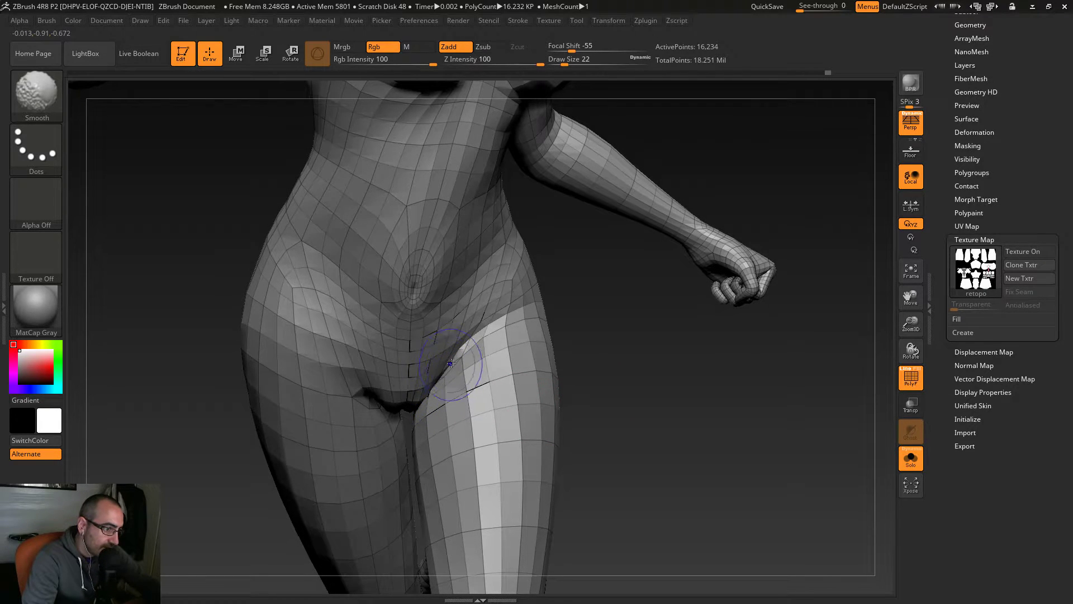
pyautogui.moveTo(550, 436)
pyautogui.mouseDown()
pyautogui.moveTo(643, 386)
pyautogui.moveTo(639, 376)
pyautogui.mouseUp()
pyautogui.press('shift')
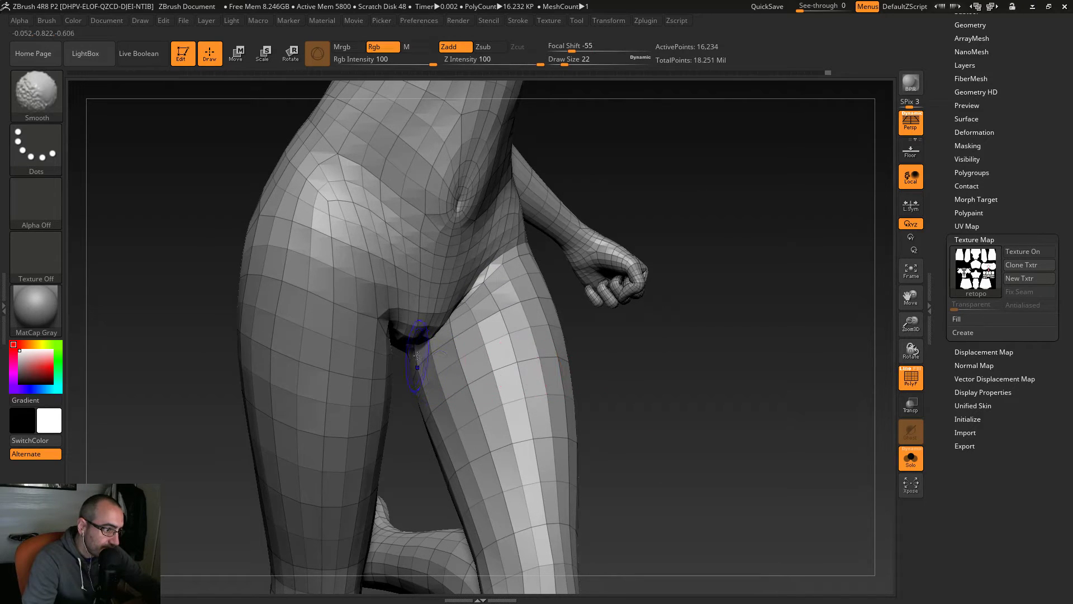
pyautogui.moveTo(673, 434)
pyautogui.mouseDown()
pyautogui.moveTo(721, 464)
pyautogui.moveTo(686, 450)
pyautogui.mouseUp()
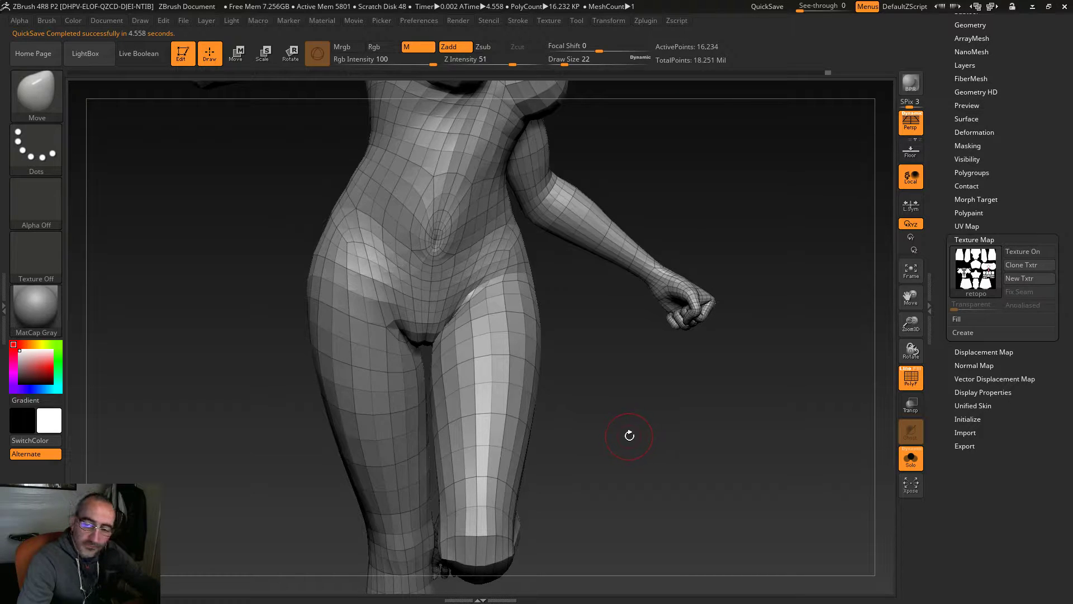
# Step: Nudge the abdomen above the navel with Move and smooth the crease where the raised left thigh meets the groin
pyautogui.moveTo(614, 420)
pyautogui.mouseDown()
pyautogui.moveTo(670, 443)
pyautogui.moveTo(671, 430)
pyautogui.moveTo(703, 457)
pyautogui.moveTo(713, 442)
pyautogui.mouseUp()
pyautogui.moveTo(477, 161)
pyautogui.mouseDown()
pyautogui.moveTo(474, 172)
pyautogui.moveTo(525, 178)
pyautogui.moveTo(472, 172)
pyautogui.mouseUp()
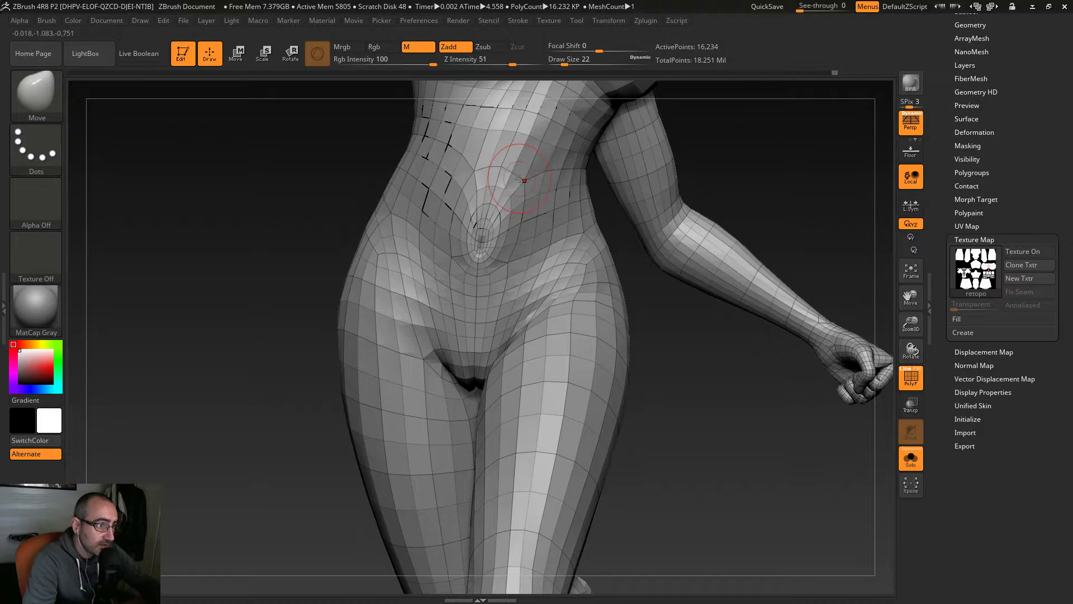
pyautogui.moveTo(735, 443)
pyautogui.mouseDown()
pyautogui.moveTo(712, 496)
pyautogui.moveTo(706, 384)
pyautogui.mouseUp()
pyautogui.press('shift')
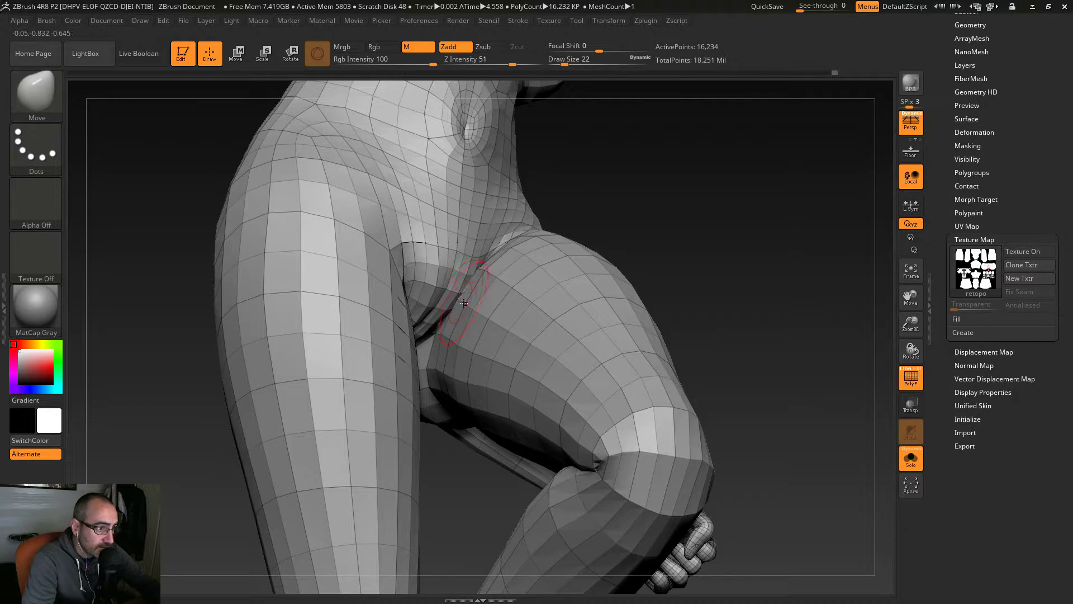
pyautogui.press('shift')
pyautogui.moveTo(473, 286)
pyautogui.keyDown('shift'); pyautogui.mouseDown()
pyautogui.moveTo(495, 261)
pyautogui.moveTo(467, 297)
pyautogui.mouseUp(); pyautogui.keyUp('shift')
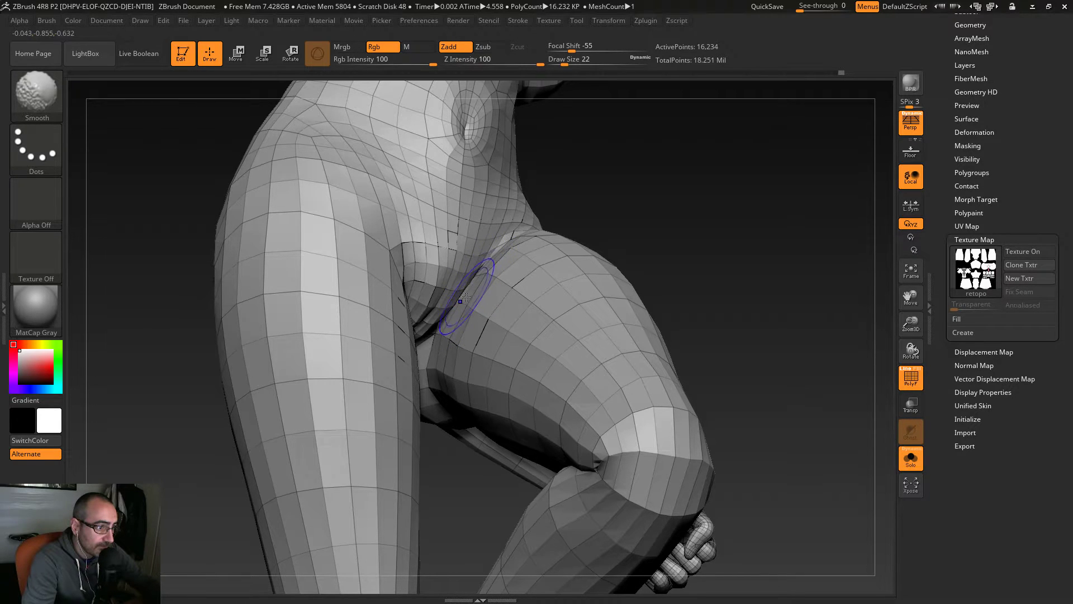
# Step: Smooth the upper inner left thigh from the front and the crotch area from behind
pyautogui.moveTo(771, 227)
pyautogui.mouseDown()
pyautogui.moveTo(749, 311)
pyautogui.moveTo(705, 385)
pyautogui.moveTo(646, 433)
pyautogui.moveTo(611, 378)
pyautogui.mouseUp()
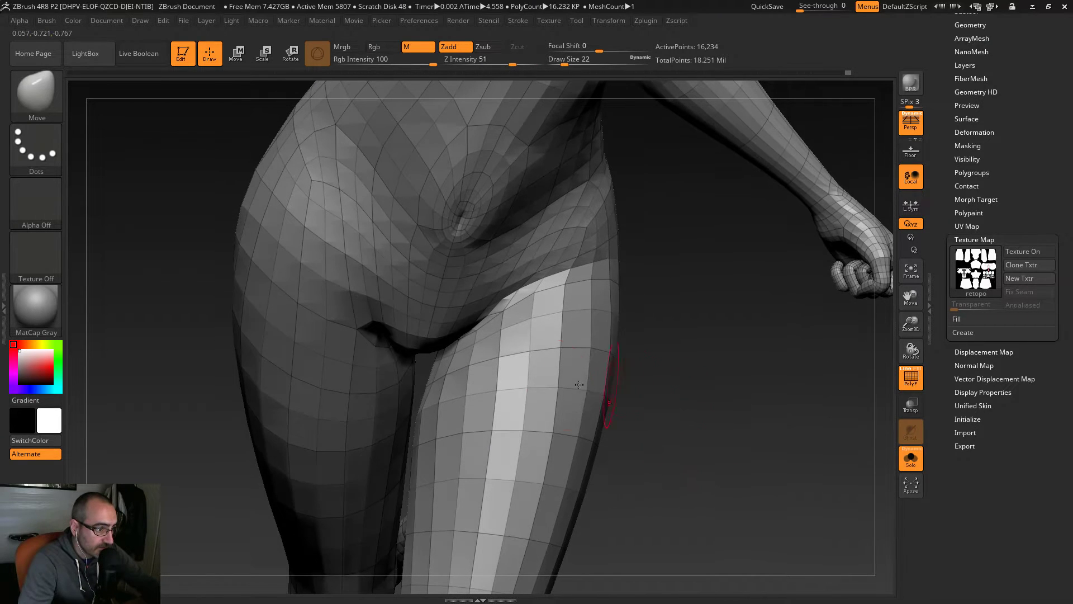
pyautogui.press('shift')
pyautogui.moveTo(444, 377)
pyautogui.keyDown('shift'); pyautogui.mouseDown()
pyautogui.moveTo(428, 433)
pyautogui.moveTo(440, 404)
pyautogui.mouseUp(); pyautogui.keyUp('shift')
pyautogui.moveTo(461, 368)
pyautogui.keyDown('shift'); pyautogui.mouseDown()
pyautogui.moveTo(496, 333)
pyautogui.moveTo(473, 346)
pyautogui.moveTo(467, 395)
pyautogui.mouseUp(); pyautogui.keyUp('shift')
pyautogui.moveTo(671, 475)
pyautogui.mouseDown()
pyautogui.moveTo(730, 498)
pyautogui.moveTo(736, 455)
pyautogui.moveTo(826, 433)
pyautogui.mouseUp()
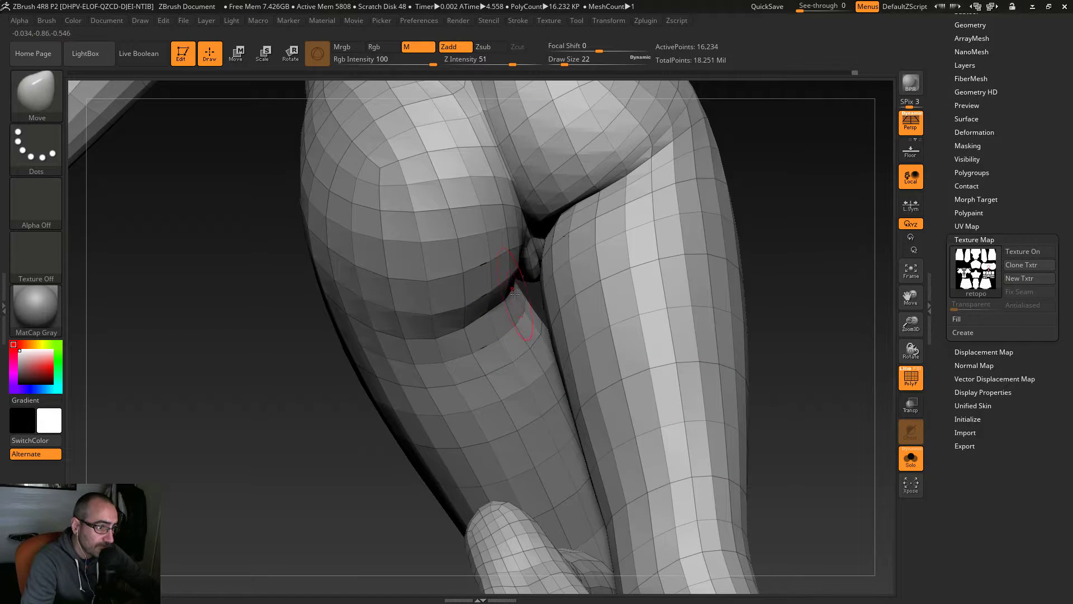
pyautogui.moveTo(837, 311); pyautogui.dragTo(867, 302)
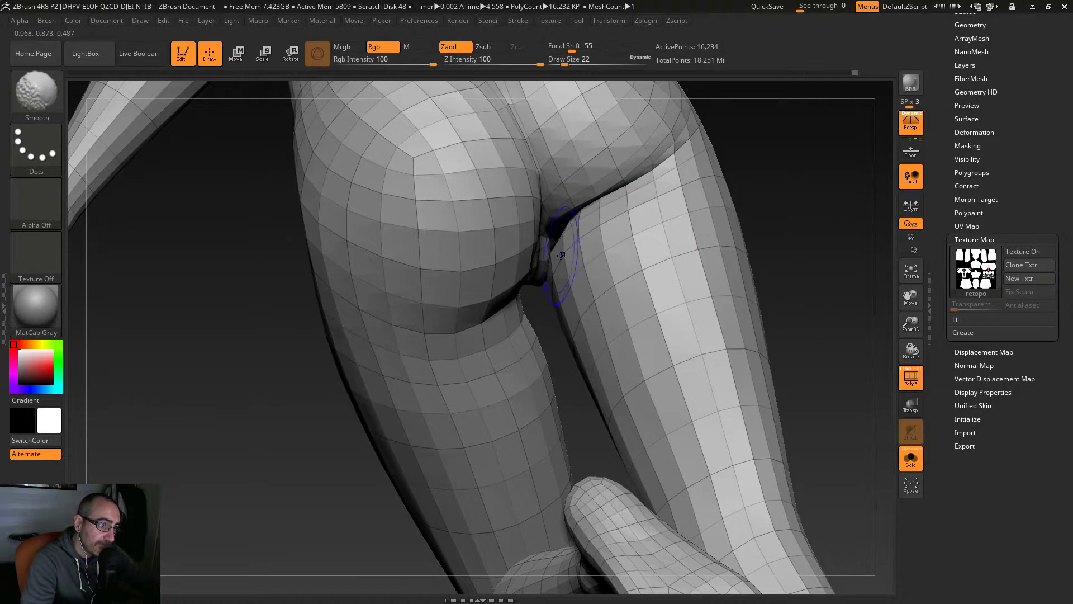
# Step: Raise the mesh by one subdivision level and smooth the fold between the crotch and the right inner thigh
pyautogui.hotkey('ctrl', 'd')
pyautogui.moveTo(819, 217)
pyautogui.mouseDown()
pyautogui.moveTo(515, 441)
pyautogui.moveTo(285, 364)
pyautogui.moveTo(620, 477)
pyautogui.moveTo(625, 423)
pyautogui.mouseUp()
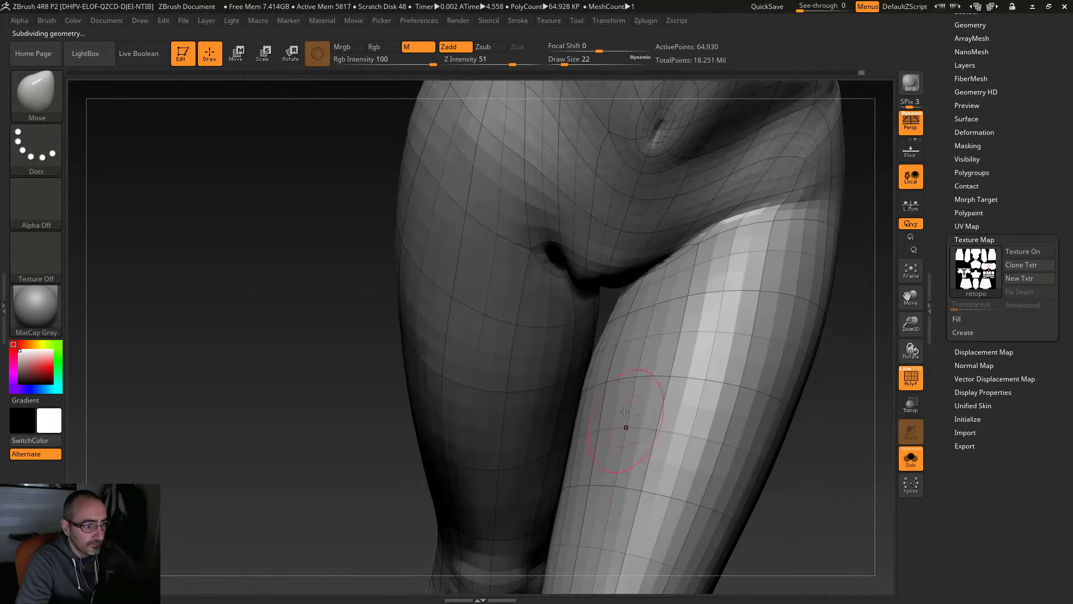
pyautogui.moveTo(280, 384); pyautogui.dragTo(280, 318)
pyautogui.keyDown('shift'); pyautogui.moveTo(539, 289); pyautogui.dragTo(543, 297); pyautogui.keyUp('shift')
pyautogui.moveTo(273, 341)
pyautogui.mouseDown()
pyautogui.moveTo(270, 399)
pyautogui.moveTo(460, 350)
pyautogui.mouseUp()
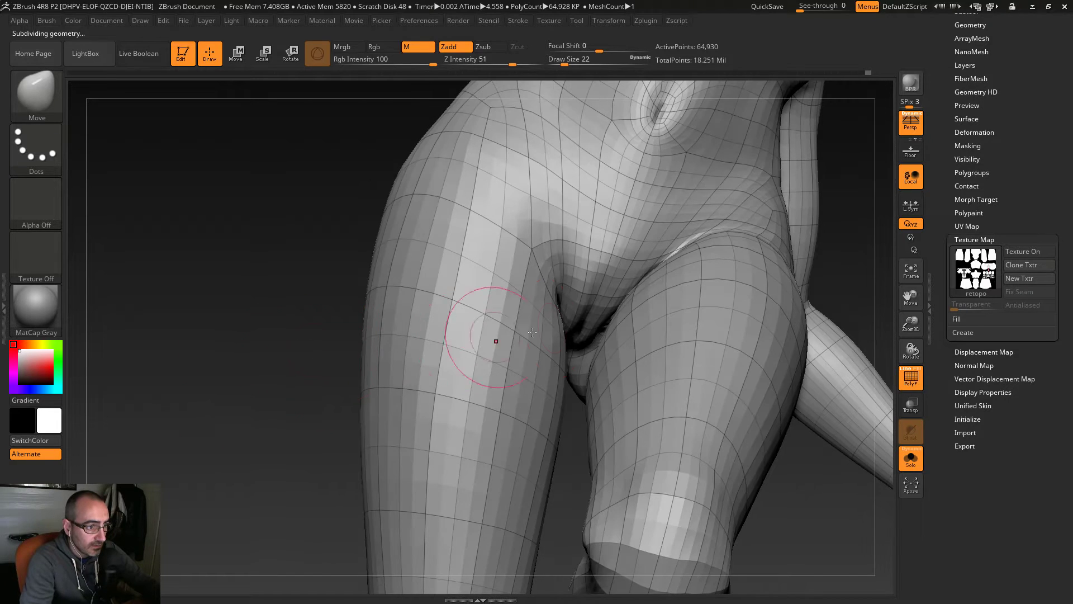
pyautogui.keyDown('shift'); pyautogui.moveTo(572, 315); pyautogui.dragTo(574, 315); pyautogui.keyUp('shift')
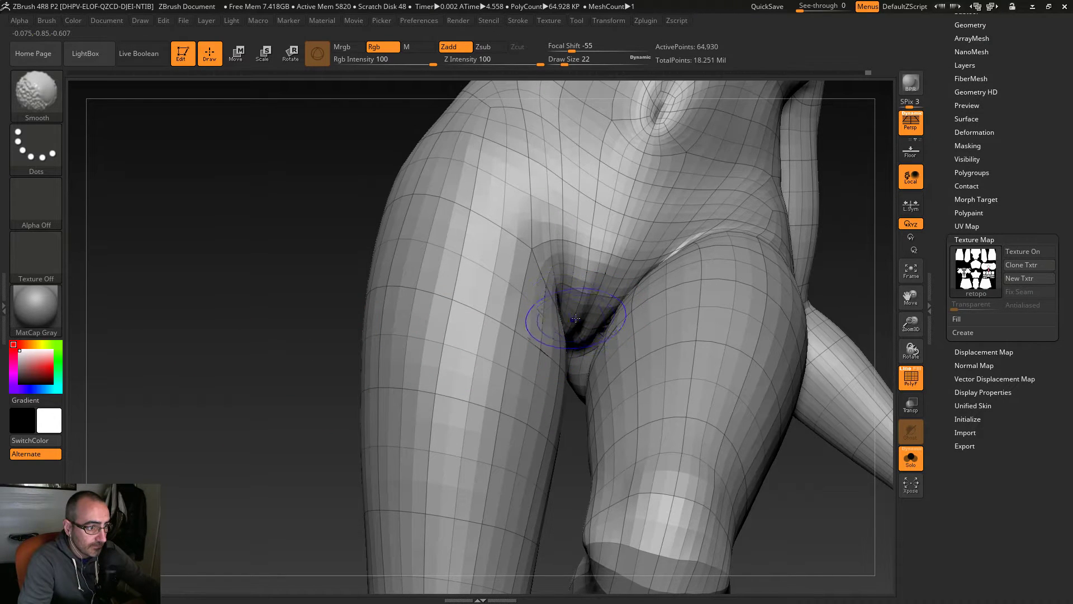
pyautogui.moveTo(315, 384); pyautogui.dragTo(340, 386)
# Step: Reduce the draw size to 13 and smooth the crease between the groin and the left thigh
pyautogui.keyDown('alt'); pyautogui.moveTo(827, 216); pyautogui.dragTo(721, 252); pyautogui.keyUp('alt')
pyautogui.moveTo(771, 252); pyautogui.dragTo(781, 188)
pyautogui.press('shift')
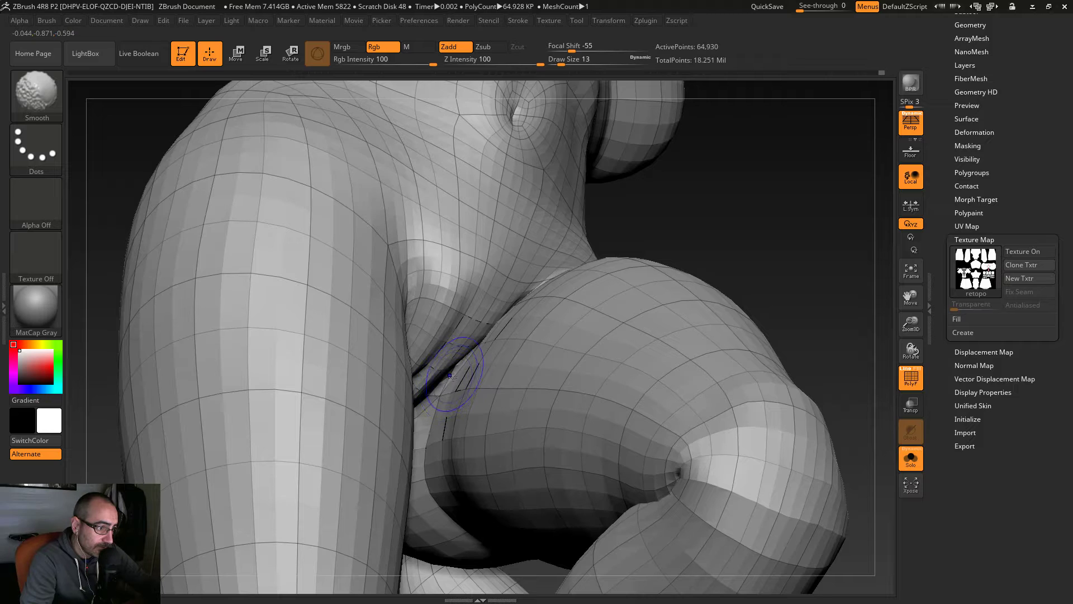
pyautogui.moveTo(477, 351)
pyautogui.keyDown('shift'); pyautogui.mouseDown()
pyautogui.moveTo(524, 297)
pyautogui.moveTo(449, 366)
pyautogui.mouseUp(); pyautogui.keyUp('shift')
pyautogui.moveTo(855, 198)
pyautogui.mouseDown()
pyautogui.moveTo(857, 270)
pyautogui.moveTo(807, 379)
pyautogui.moveTo(814, 384)
pyautogui.mouseUp()
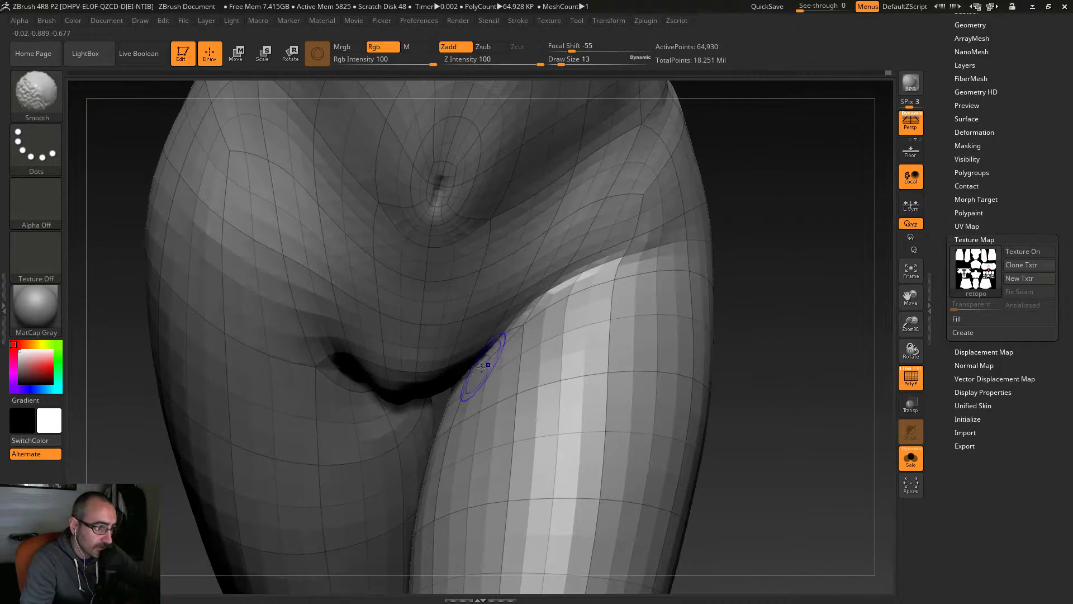
pyautogui.moveTo(792, 371)
pyautogui.keyDown('alt'); pyautogui.mouseDown()
pyautogui.moveTo(721, 398)
pyautogui.moveTo(704, 436)
pyautogui.moveTo(726, 419)
pyautogui.mouseUp(); pyautogui.keyUp('alt')
# Step: Smooth the narrow gap between the crotch and the right inner thigh at draw size 13
pyautogui.press('shift')
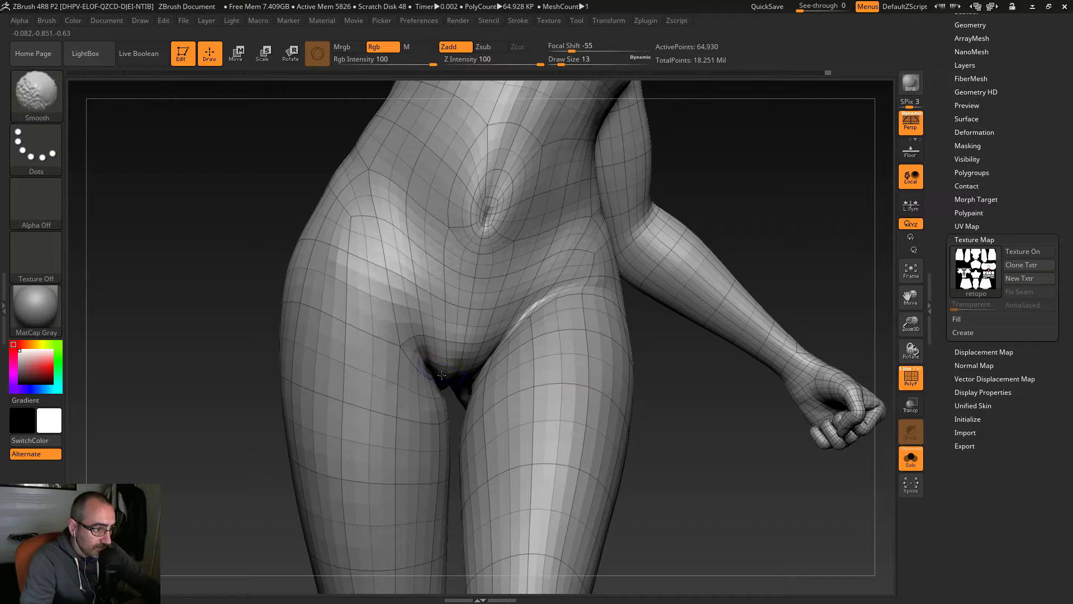
pyautogui.moveTo(695, 484); pyautogui.dragTo(684, 394)
pyautogui.press('shift')
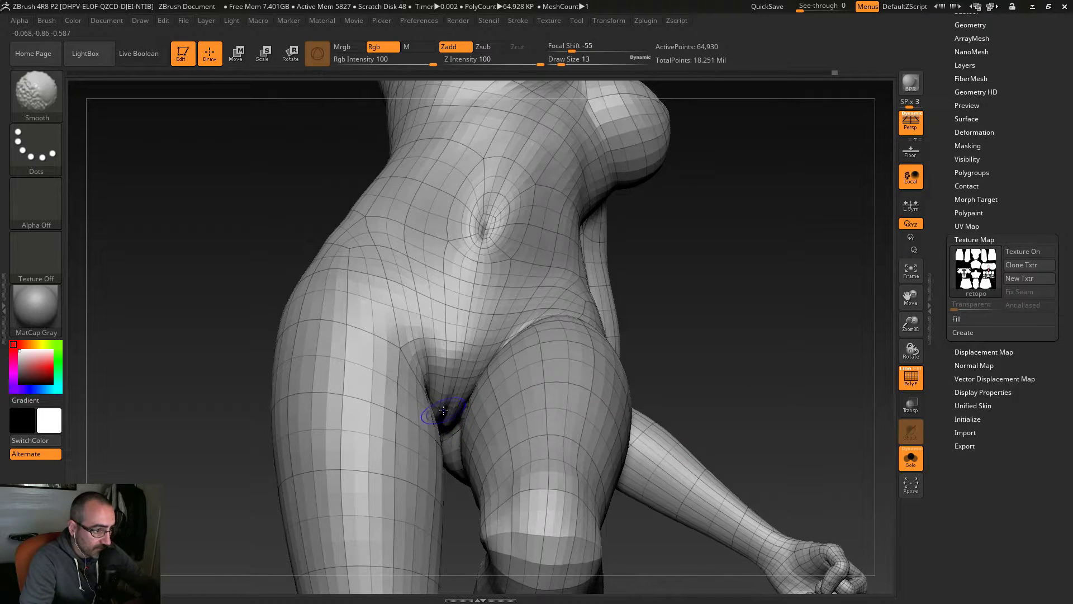
# Step: Set the draw size to 33, drop one subdivision level and smooth the crotch area from the side
pyautogui.moveTo(725, 292)
pyautogui.mouseDown()
pyautogui.moveTo(742, 304)
pyautogui.moveTo(704, 250)
pyautogui.moveTo(737, 262)
pyautogui.moveTo(715, 272)
pyautogui.moveTo(680, 254)
pyautogui.mouseUp()
pyautogui.press('s')
pyautogui.moveTo(449, 296); pyautogui.dragTo(457, 295)
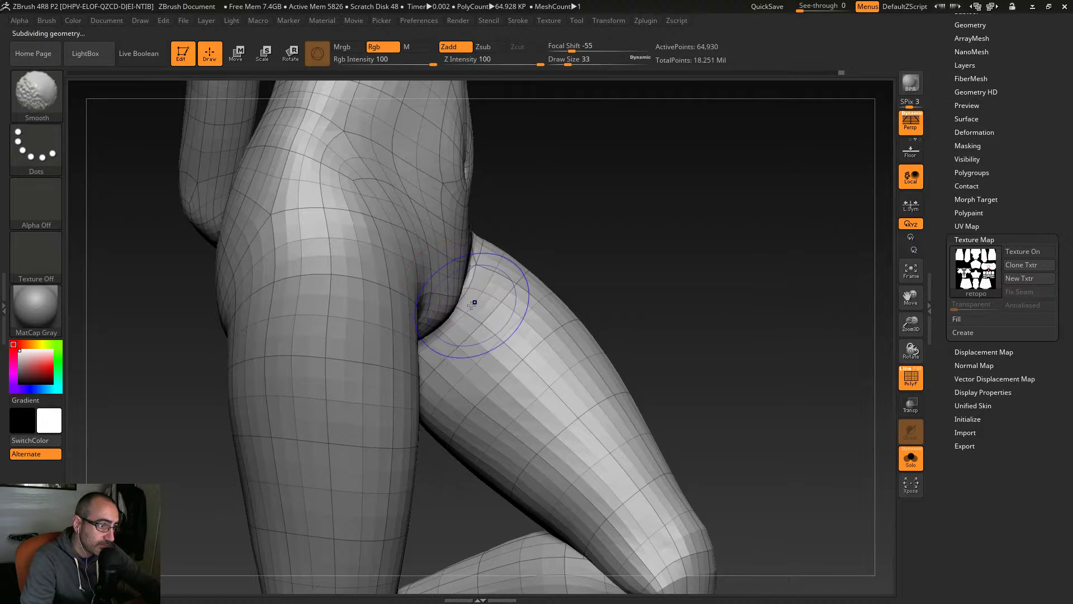
pyautogui.hotkey('shift', 'd')
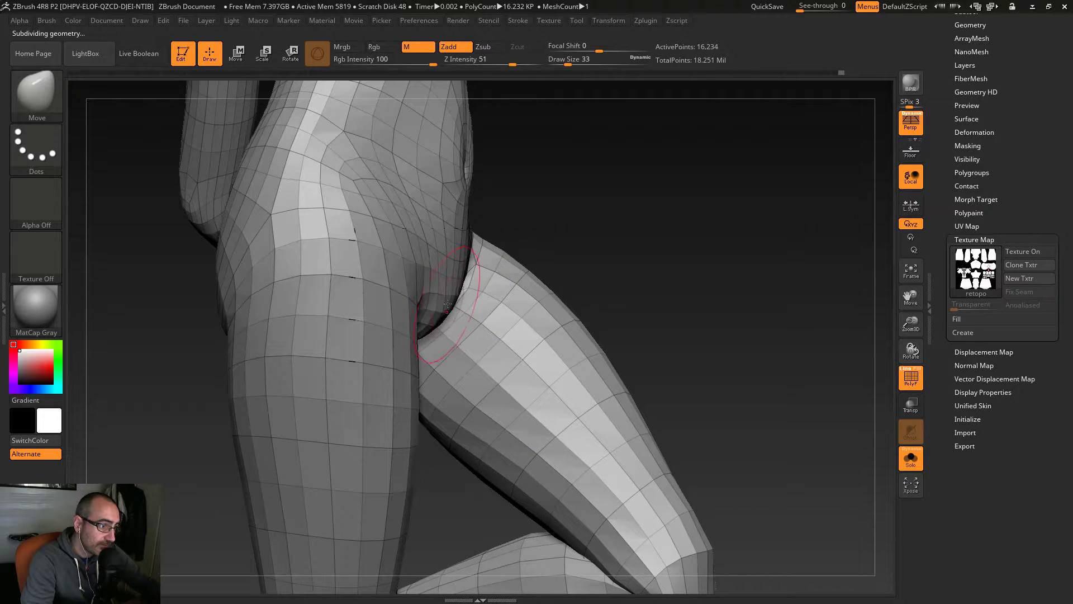
pyautogui.press('shift')
# Step: Smooth the upper inner surfaces of the right and left thighs from the front on the lower subdivision level
pyautogui.moveTo(665, 254)
pyautogui.mouseDown()
pyautogui.moveTo(559, 274)
pyautogui.moveTo(599, 322)
pyautogui.mouseUp()
pyautogui.moveTo(654, 276)
pyautogui.mouseDown()
pyautogui.moveTo(663, 265)
pyautogui.moveTo(706, 306)
pyautogui.moveTo(696, 326)
pyautogui.mouseUp()
pyautogui.press('shift')
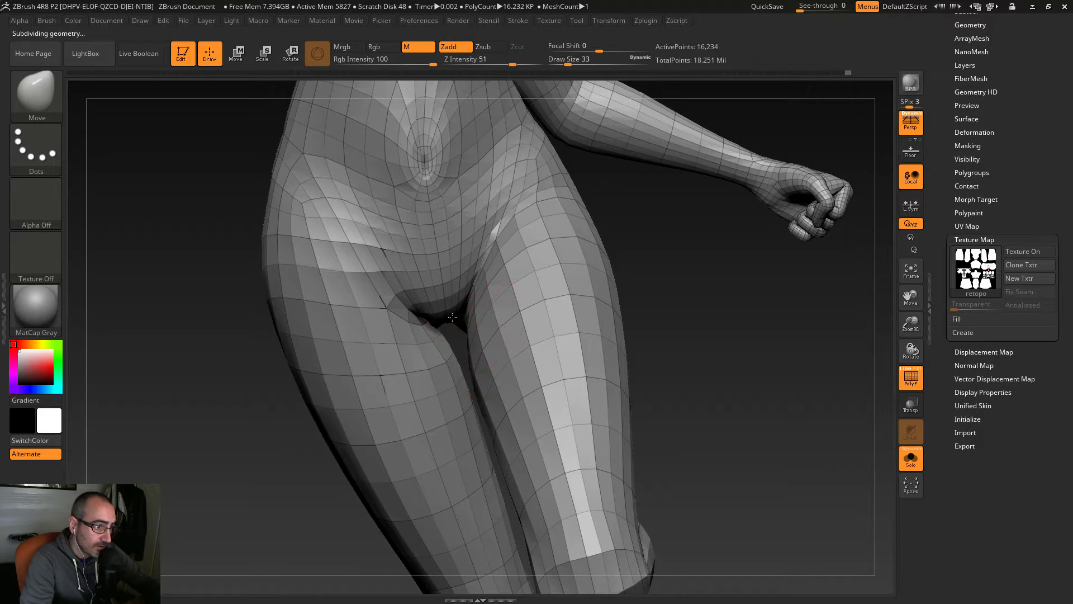
pyautogui.keyDown('shift'); pyautogui.moveTo(440, 319); pyautogui.dragTo(435, 325); pyautogui.keyUp('shift')
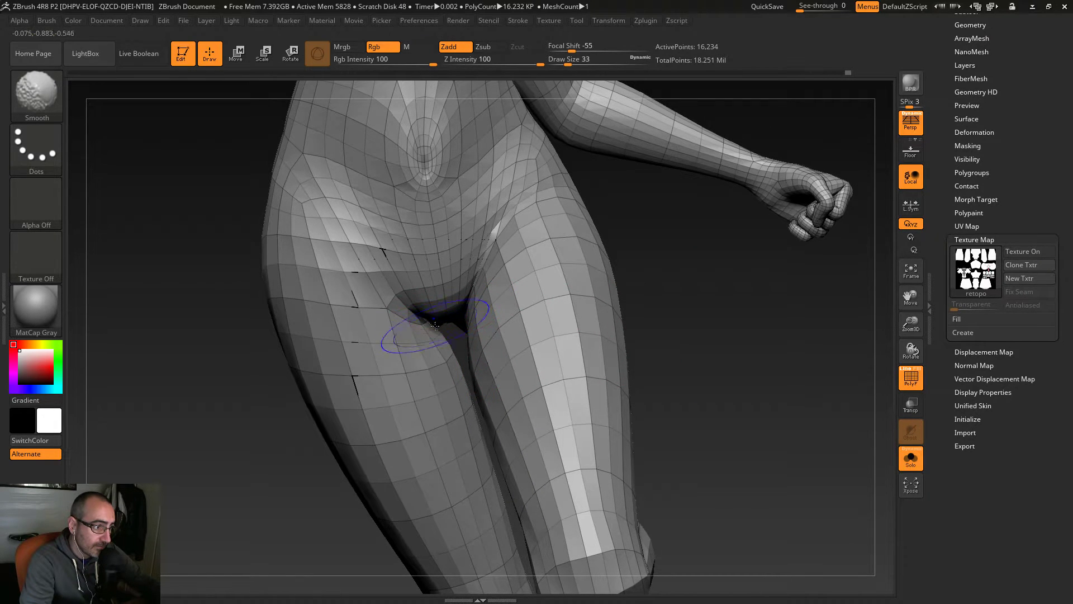
pyautogui.moveTo(726, 366); pyautogui.dragTo(743, 385)
pyautogui.press('shift')
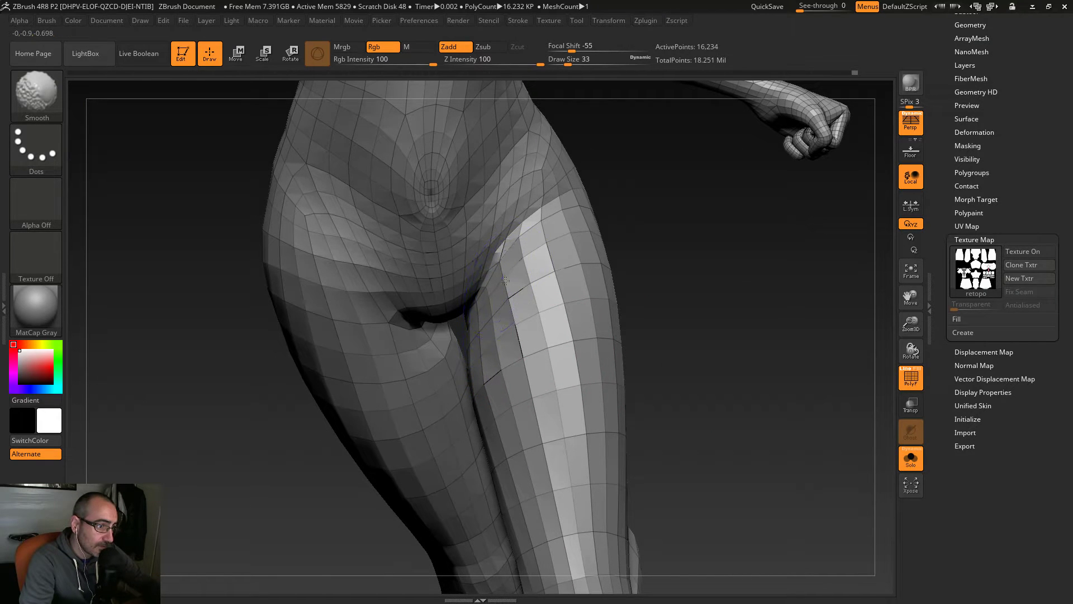
pyautogui.keyDown('shift'); pyautogui.moveTo(504, 304); pyautogui.dragTo(521, 359); pyautogui.keyUp('shift')
pyautogui.moveTo(688, 386)
pyautogui.mouseDown()
pyautogui.moveTo(699, 323)
pyautogui.moveTo(728, 430)
pyautogui.moveTo(699, 433)
pyautogui.moveTo(765, 441)
pyautogui.moveTo(711, 446)
pyautogui.moveTo(711, 467)
pyautogui.moveTo(712, 453)
pyautogui.mouseUp()
# Step: Go up one subdivision level, set the draw size to 39 and smooth the upper front of the left thigh
pyautogui.press('d')
pyautogui.press('s')
pyautogui.moveTo(491, 399); pyautogui.dragTo(495, 400)
pyautogui.keyDown('alt'); pyautogui.moveTo(646, 428); pyautogui.dragTo(669, 396); pyautogui.keyUp('alt')
pyautogui.moveTo(707, 462)
pyautogui.keyDown('alt'); pyautogui.mouseDown()
pyautogui.moveTo(678, 324)
pyautogui.moveTo(697, 326)
pyautogui.mouseUp(); pyautogui.keyUp('alt')
pyautogui.press('shift')
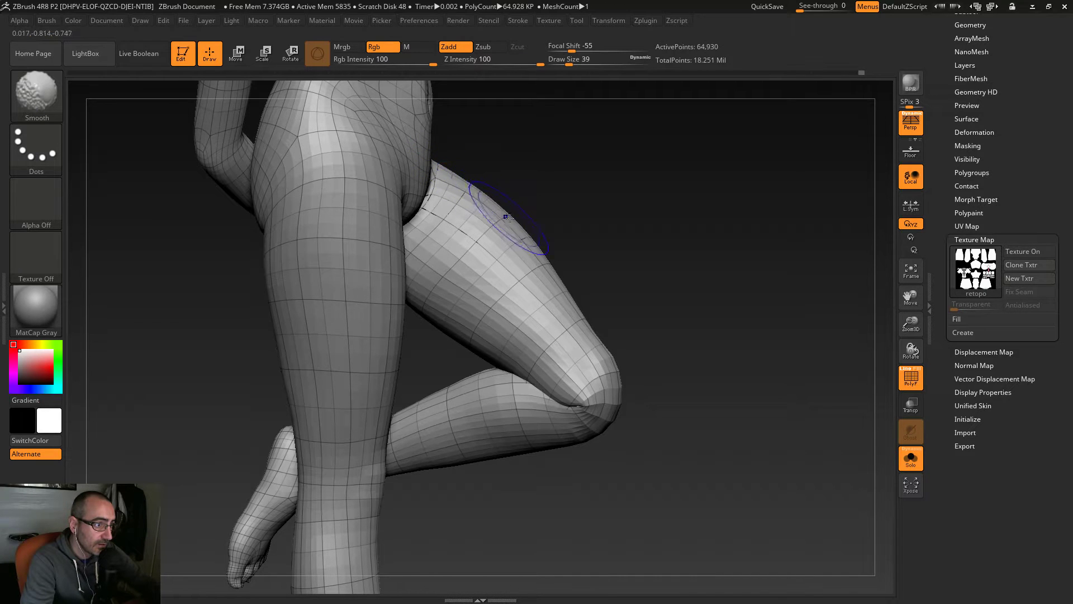
# Step: Smooth the right hip and adjust the right side of the waist with Move
pyautogui.moveTo(594, 300); pyautogui.dragTo(662, 387)
pyautogui.moveTo(691, 291)
pyautogui.keyDown('alt'); pyautogui.mouseDown()
pyautogui.moveTo(683, 381)
pyautogui.moveTo(704, 369)
pyautogui.moveTo(682, 375)
pyautogui.mouseUp(); pyautogui.keyUp('alt')
pyautogui.moveTo(385, 240)
pyautogui.keyDown('shift'); pyautogui.mouseDown()
pyautogui.moveTo(370, 259)
pyautogui.moveTo(378, 192)
pyautogui.mouseUp(); pyautogui.keyUp('shift')
pyautogui.keyDown('alt'); pyautogui.moveTo(273, 312); pyautogui.dragTo(302, 451); pyautogui.keyUp('alt')
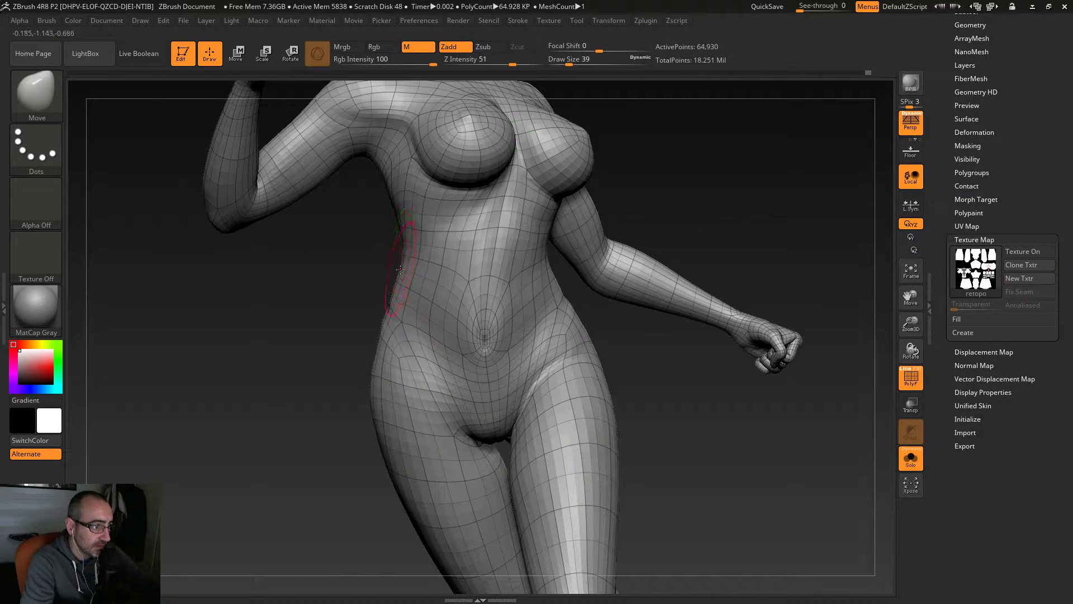
pyautogui.moveTo(326, 355); pyautogui.dragTo(331, 374)
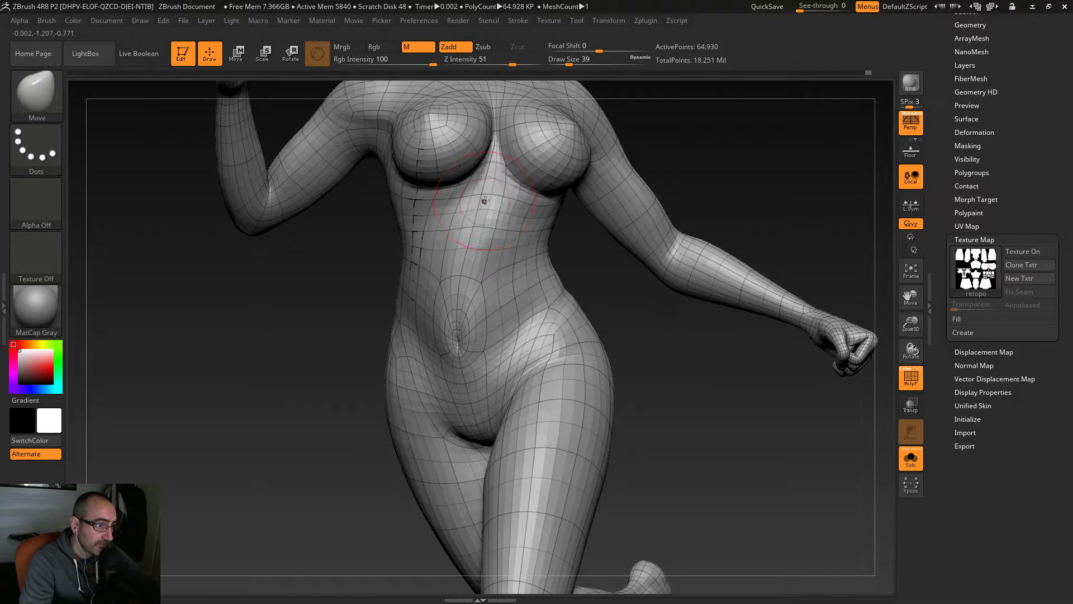
# Step: Drop one subdivision level and smooth the ribcage area below the right breast
pyautogui.hotkey('shift', 'd')
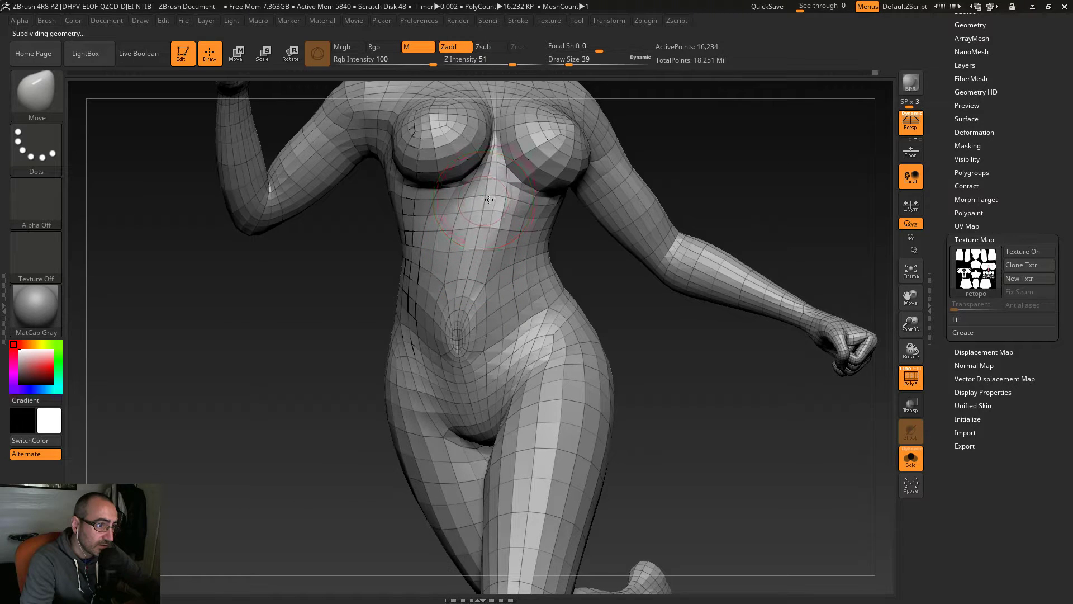
pyautogui.keyDown('shift'); pyautogui.moveTo(447, 240); pyautogui.dragTo(429, 225); pyautogui.keyUp('shift')
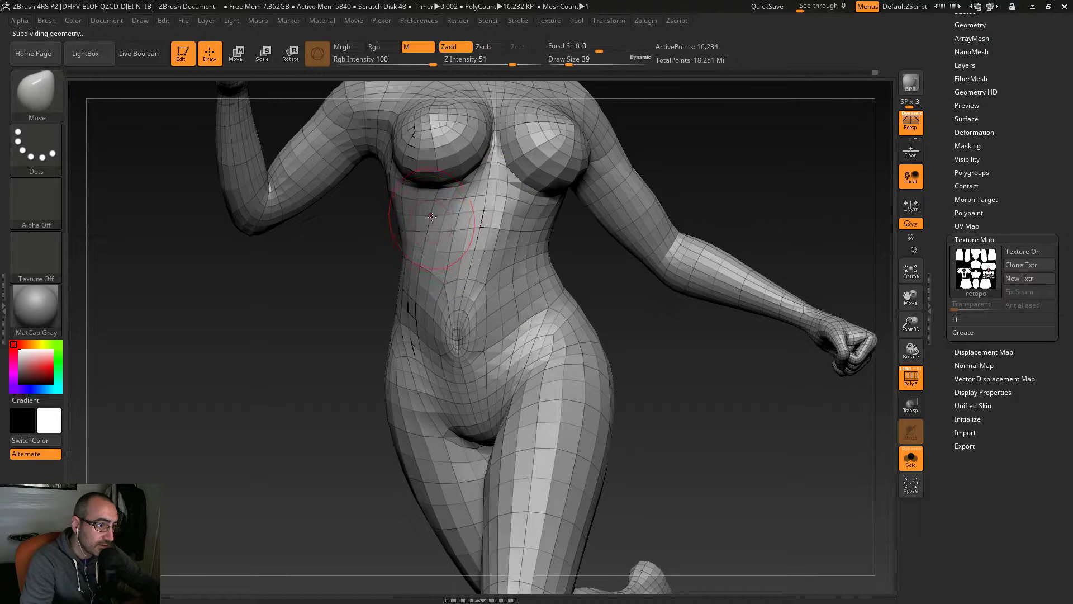
pyautogui.moveTo(648, 328); pyautogui.dragTo(666, 331)
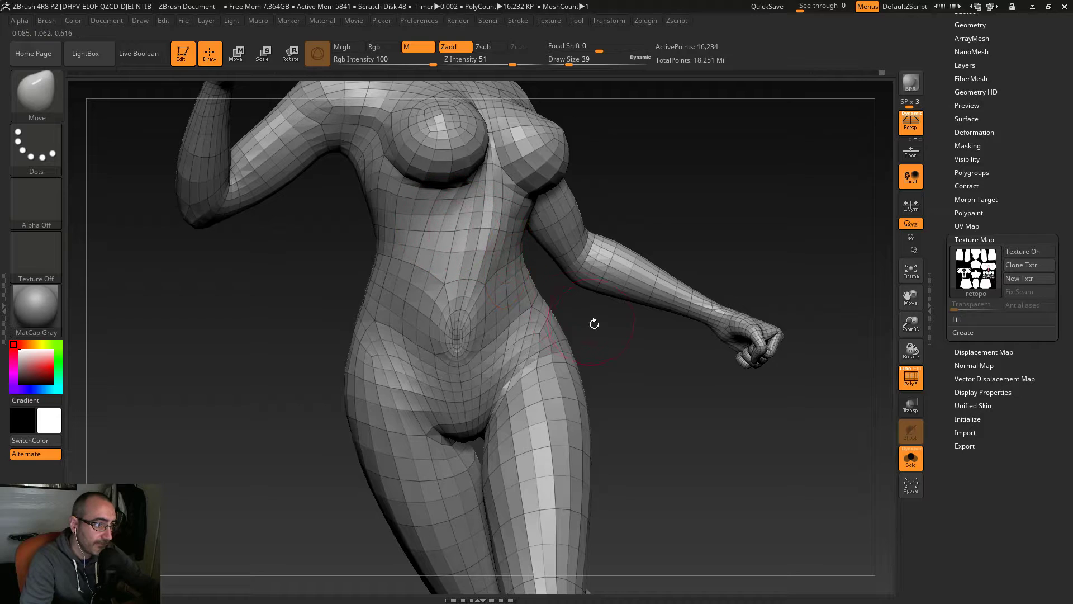
# Step: Reshape the front of the abdomen between the ribs and navel with Move and smooth it from several angles
pyautogui.moveTo(590, 321); pyautogui.dragTo(645, 337)
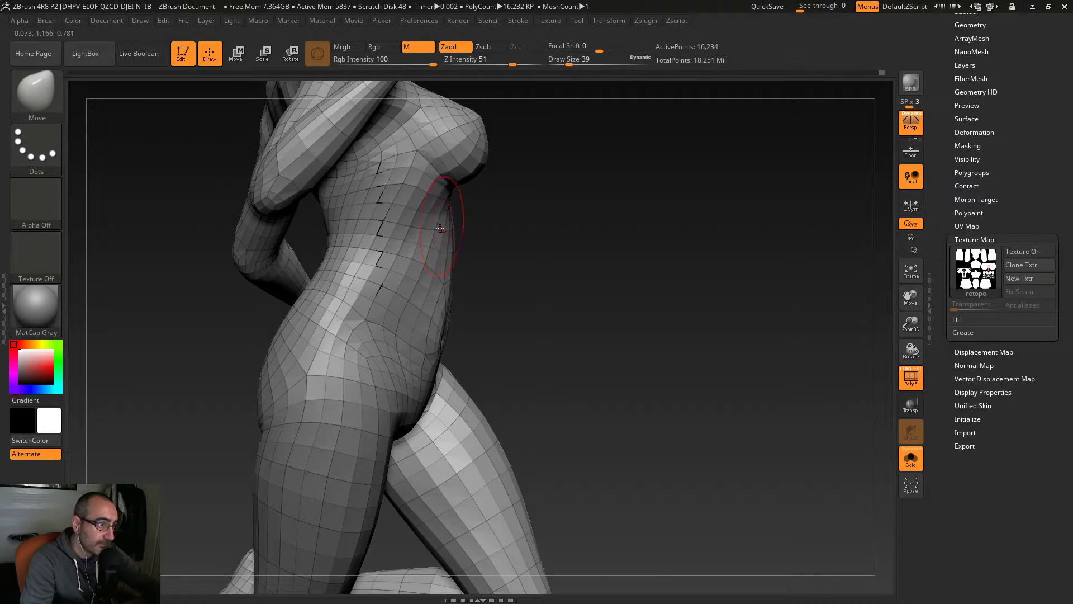
pyautogui.moveTo(431, 225); pyautogui.dragTo(438, 221)
pyautogui.moveTo(605, 287)
pyautogui.mouseDown()
pyautogui.moveTo(532, 252)
pyautogui.moveTo(658, 315)
pyautogui.moveTo(500, 257)
pyautogui.mouseUp()
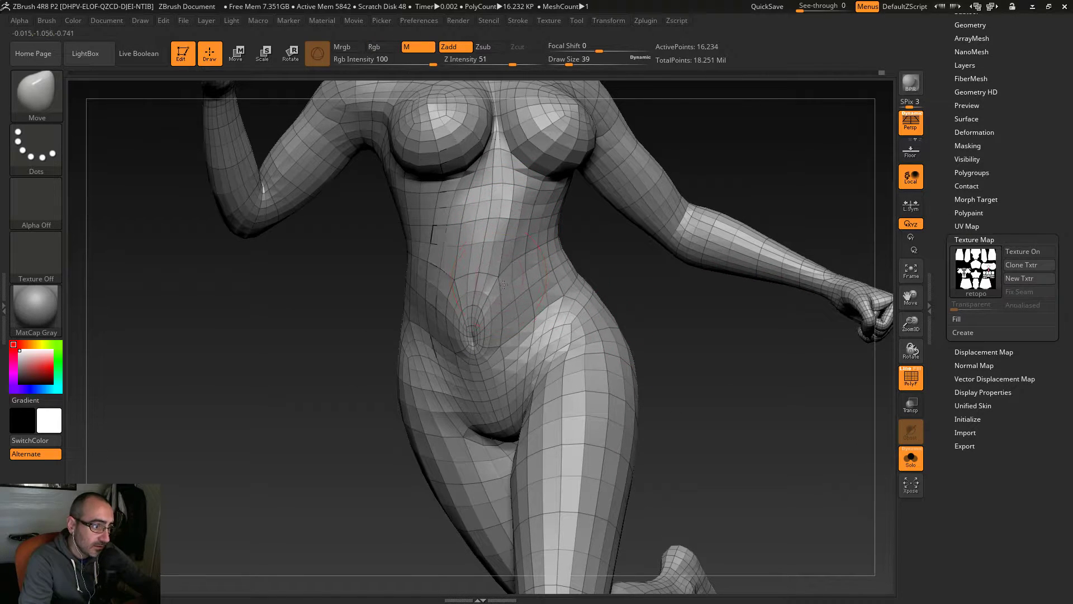
pyautogui.moveTo(659, 299); pyautogui.dragTo(542, 305)
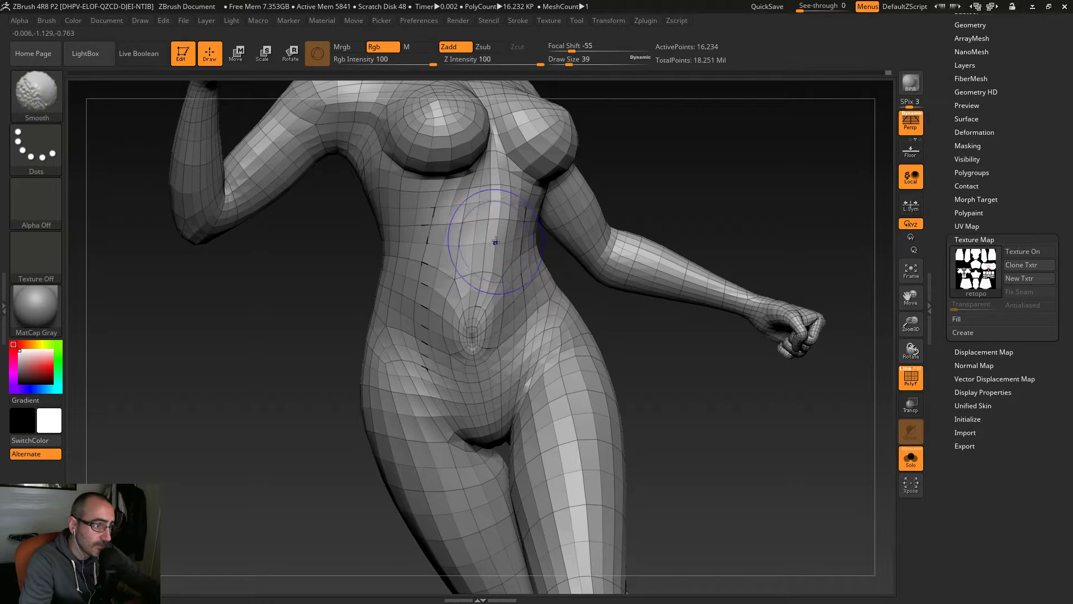
pyautogui.moveTo(633, 328); pyautogui.dragTo(701, 347)
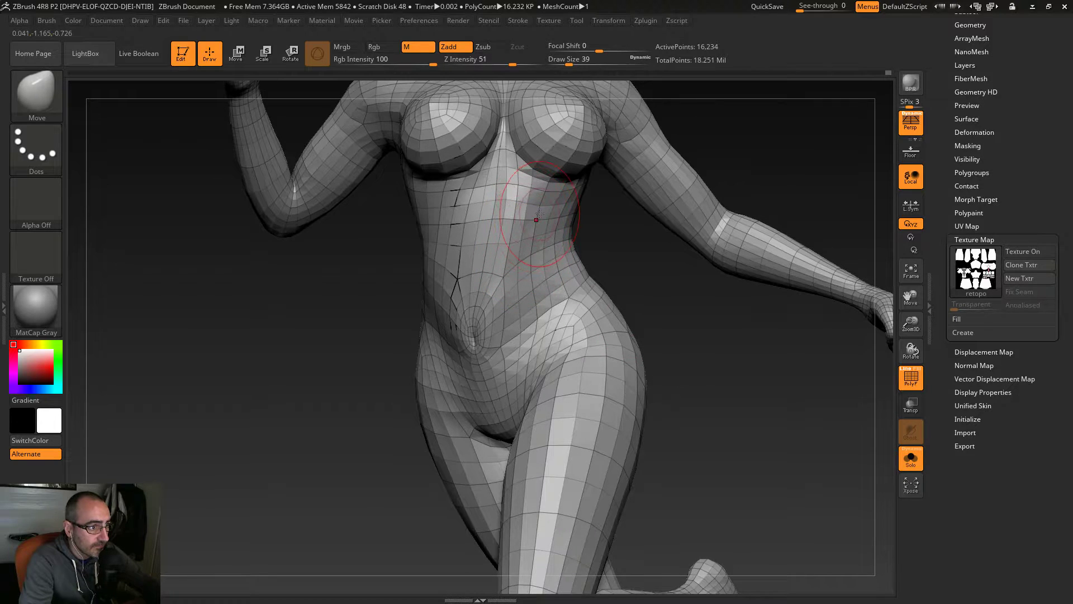
pyautogui.press('shift')
# Step: Smooth the fold behind the bent left knee from both the outer and inner sides
pyautogui.moveTo(595, 270)
pyautogui.mouseDown()
pyautogui.moveTo(456, 564)
pyautogui.moveTo(515, 503)
pyautogui.moveTo(532, 522)
pyautogui.mouseUp()
pyautogui.press('shift')
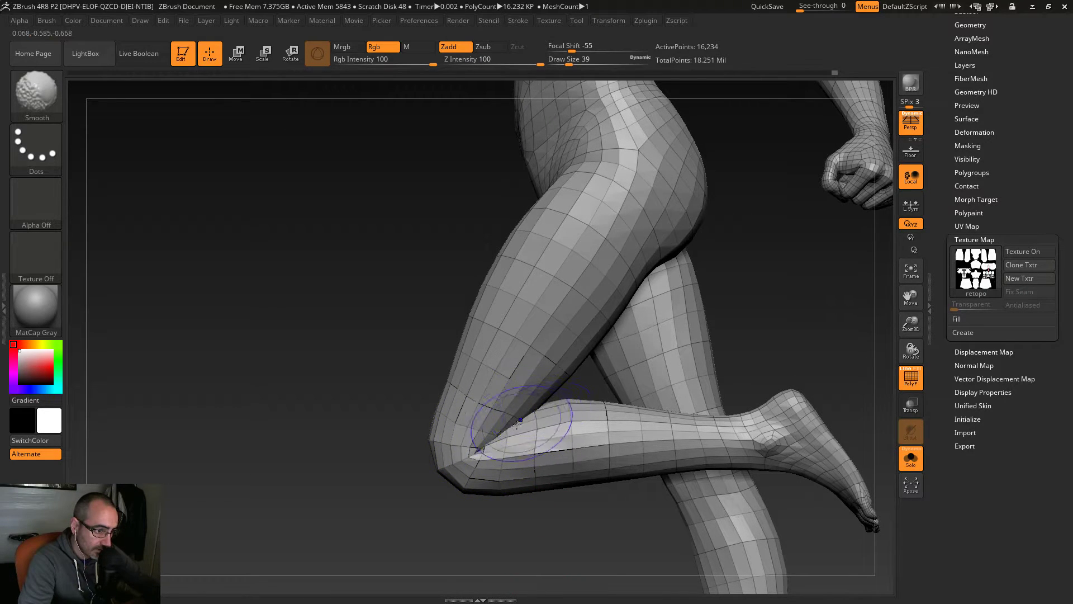
pyautogui.moveTo(472, 532)
pyautogui.mouseDown()
pyautogui.moveTo(570, 510)
pyautogui.moveTo(508, 508)
pyautogui.mouseUp()
pyautogui.press('shift')
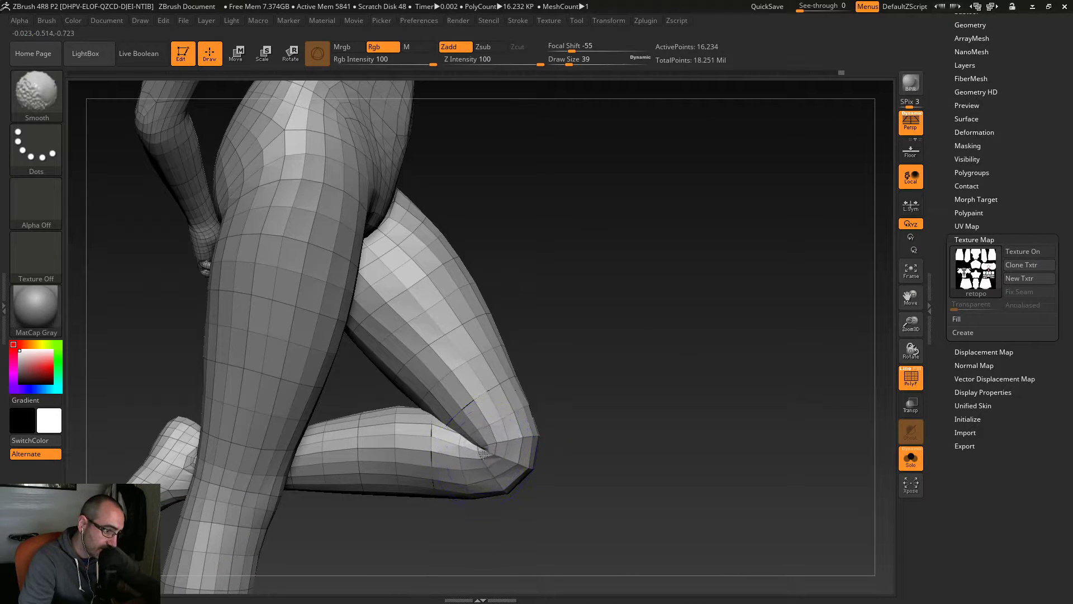
pyautogui.moveTo(541, 479); pyautogui.dragTo(562, 479)
pyautogui.press('shift')
pyautogui.keyDown('shift'); pyautogui.moveTo(422, 415); pyautogui.dragTo(477, 448); pyautogui.keyUp('shift')
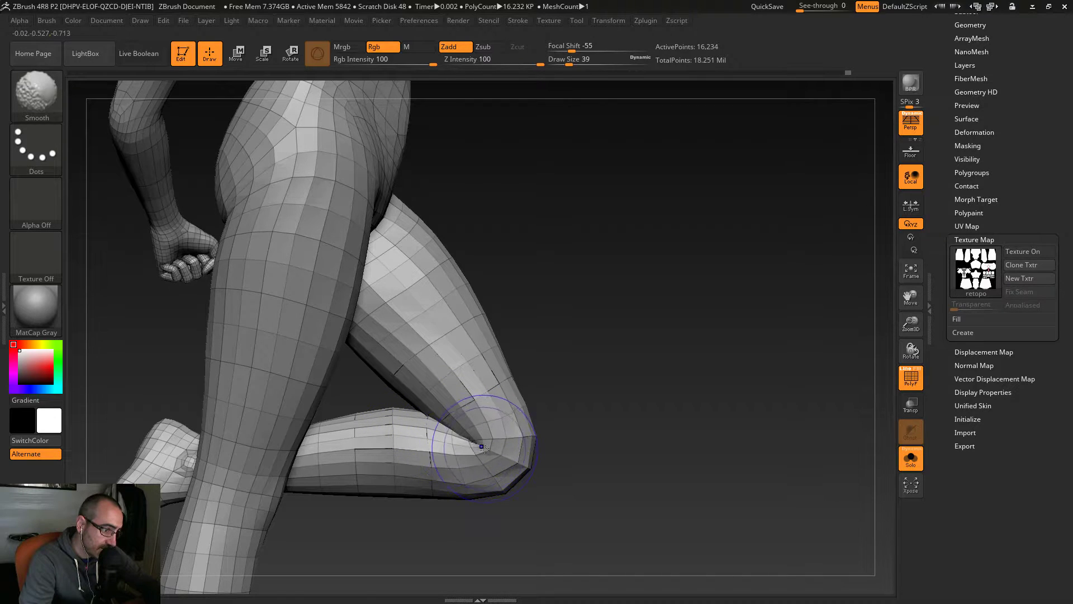
# Step: Go up one subdivision level and smooth the bent left knee and its crease on both sides
pyautogui.hotkey('ctrl', 'd')
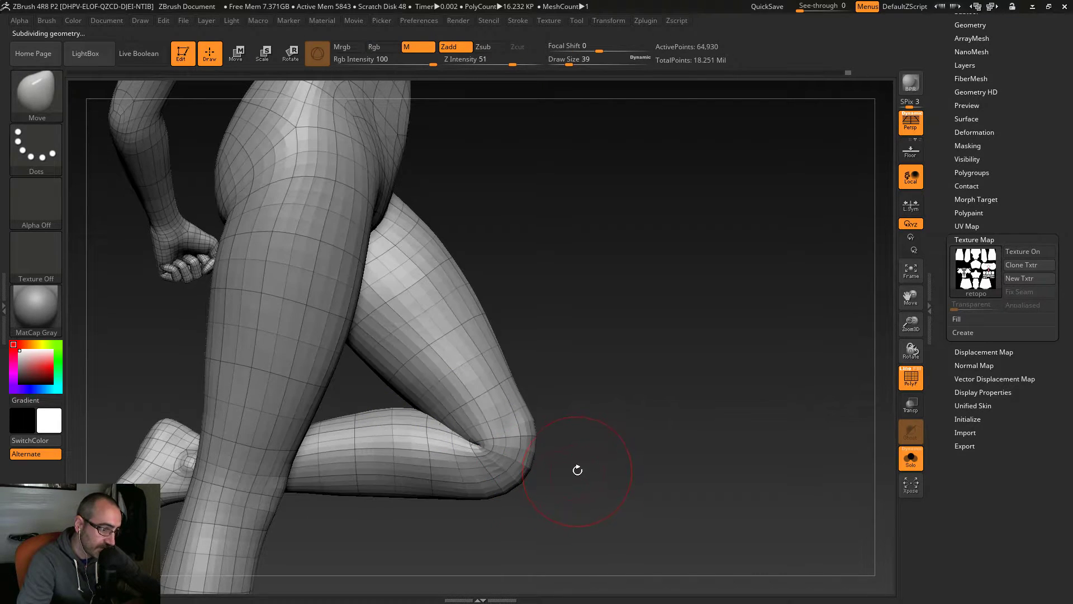
pyautogui.press('shift')
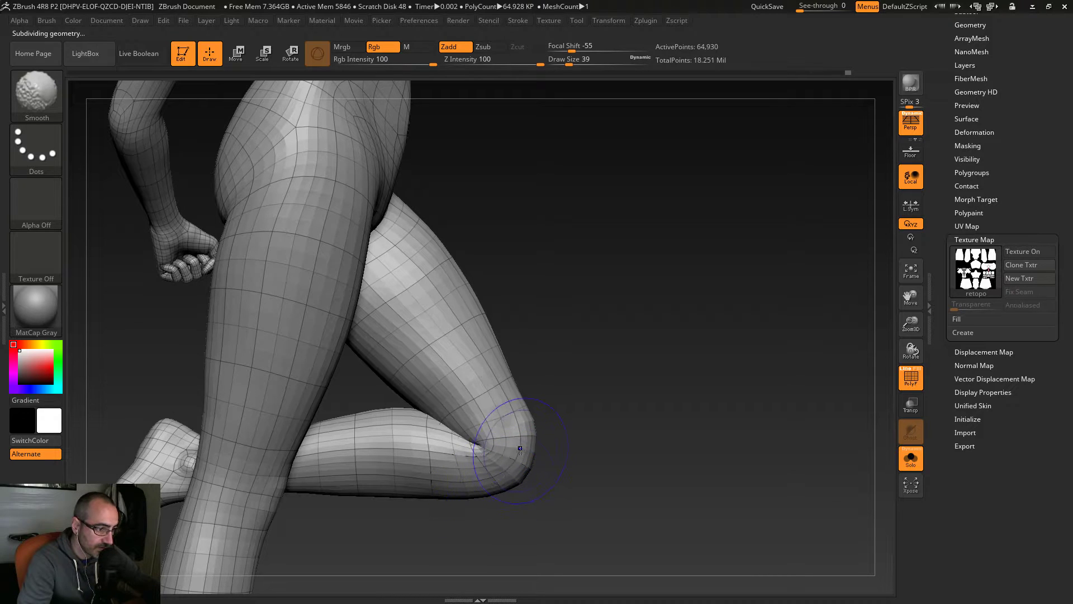
pyautogui.keyDown('shift'); pyautogui.moveTo(534, 426); pyautogui.dragTo(601, 436); pyautogui.keyUp('shift')
pyautogui.press('shift')
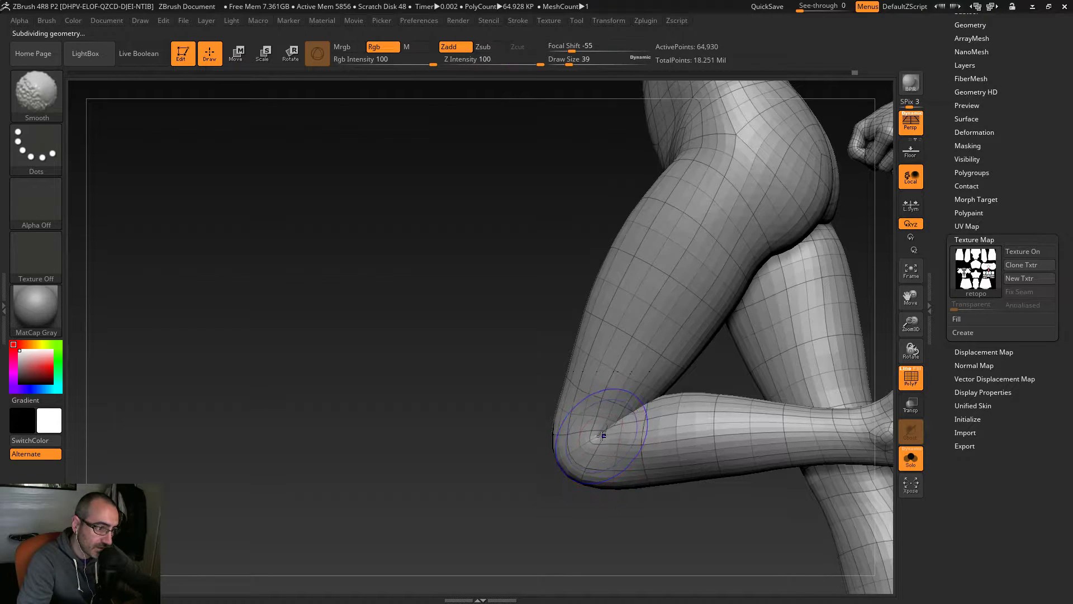
pyautogui.moveTo(642, 537)
pyautogui.mouseDown()
pyautogui.moveTo(539, 541)
pyautogui.moveTo(647, 545)
pyautogui.moveTo(529, 493)
pyautogui.moveTo(575, 528)
pyautogui.mouseUp()
pyautogui.keyDown('shift'); pyautogui.moveTo(522, 341); pyautogui.dragTo(470, 381); pyautogui.keyUp('shift')
pyautogui.moveTo(481, 506); pyautogui.dragTo(609, 487)
pyautogui.keyDown('shift'); pyautogui.moveTo(460, 383); pyautogui.dragTo(455, 378); pyautogui.keyUp('shift')
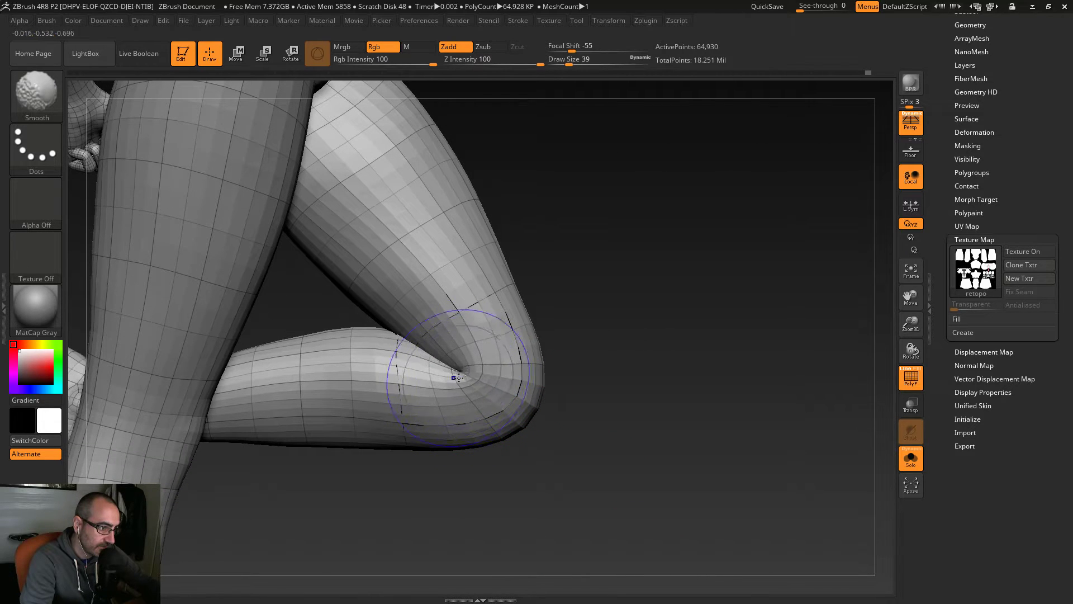
# Step: Set the draw size to 31 and reshape the front contour of the left kneecap with Move
pyautogui.moveTo(584, 466)
pyautogui.mouseDown()
pyautogui.moveTo(603, 479)
pyautogui.moveTo(589, 452)
pyautogui.moveTo(514, 432)
pyautogui.mouseUp()
pyautogui.press('s')
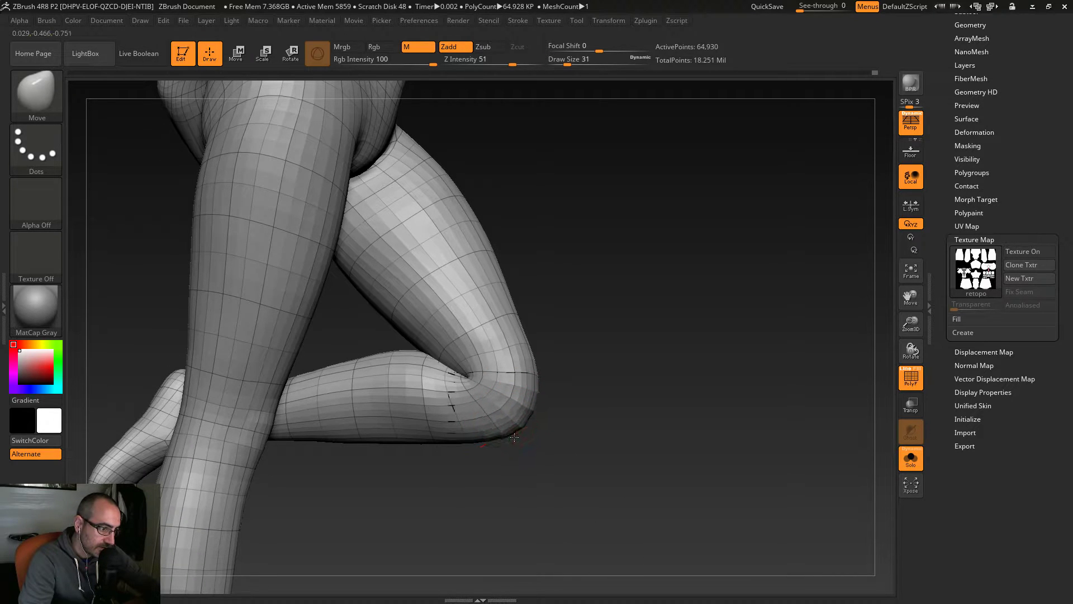
pyautogui.moveTo(549, 387); pyautogui.dragTo(522, 429)
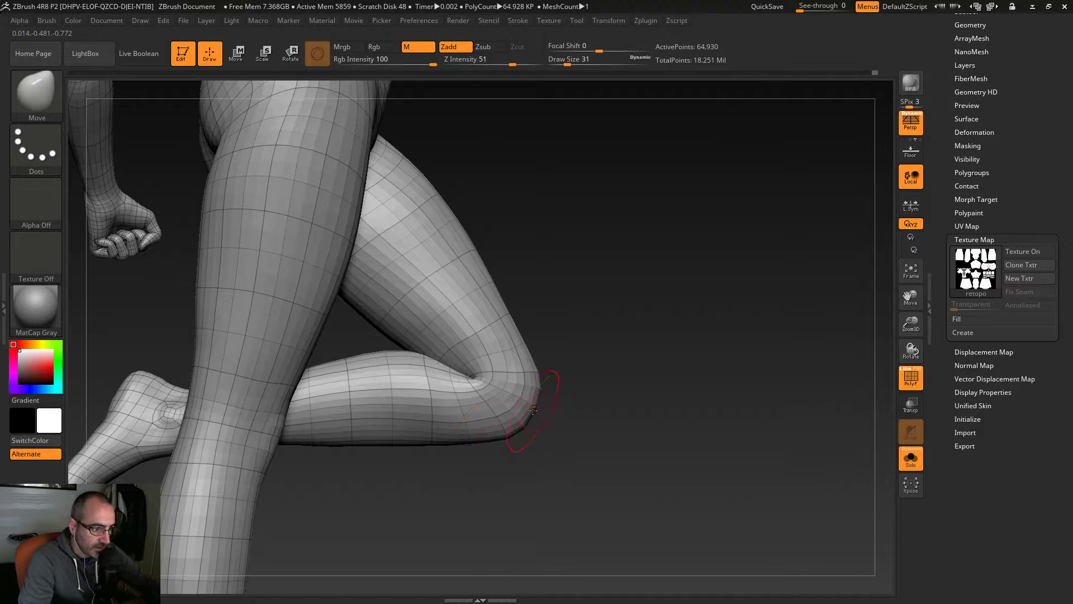
pyautogui.moveTo(539, 415); pyautogui.dragTo(481, 413)
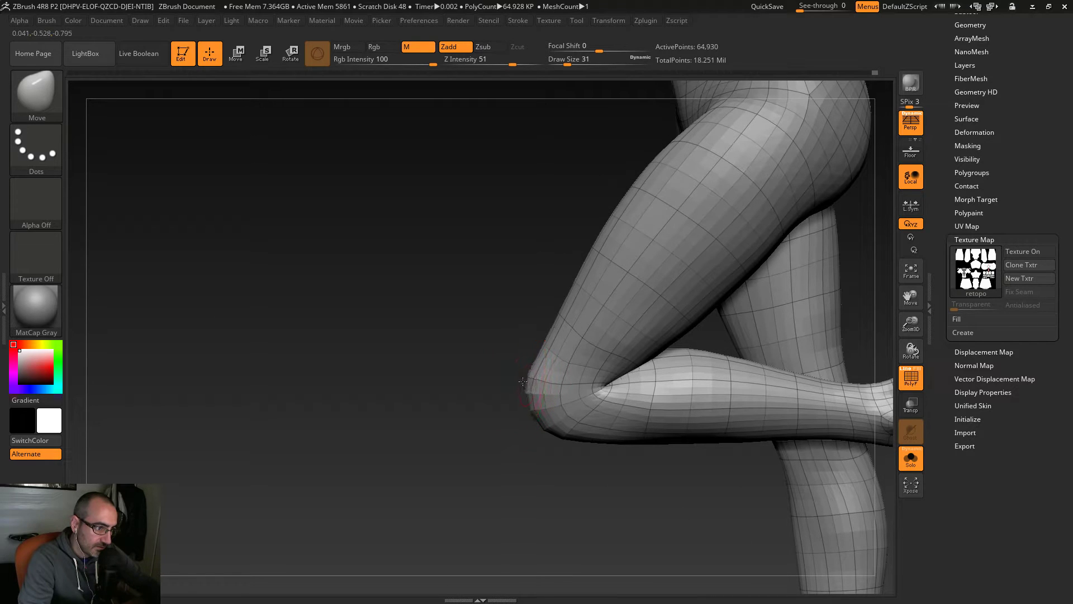
pyautogui.moveTo(556, 314); pyautogui.dragTo(505, 376)
# Step: Go up one subdivision level and refine the left knee's crease and kneecap with Move and Smooth
pyautogui.hotkey('ctrl', 'd')
pyautogui.moveTo(634, 460); pyautogui.dragTo(587, 429)
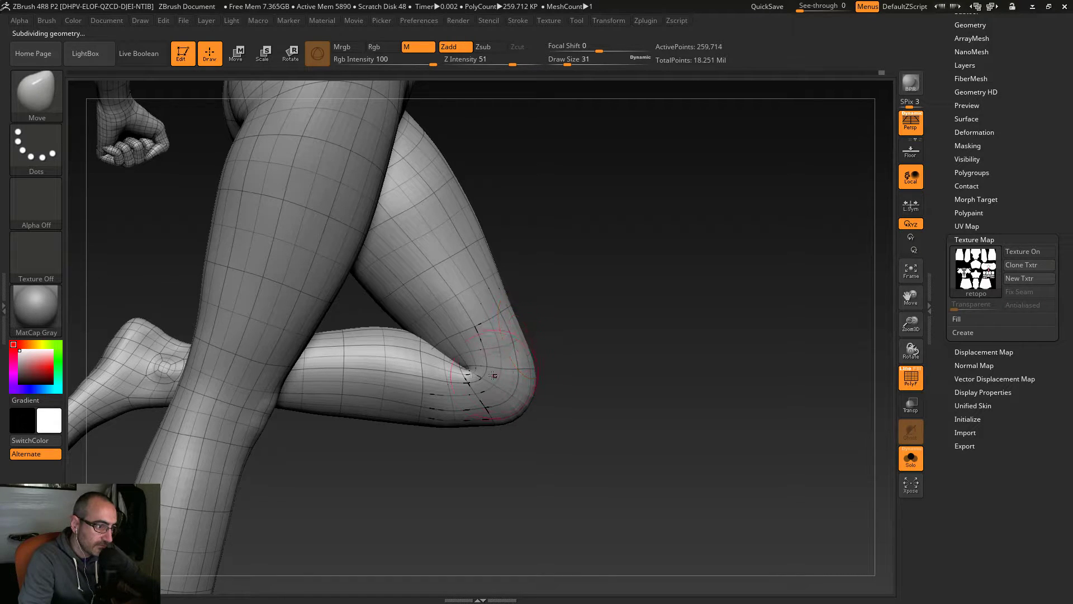
pyautogui.moveTo(480, 376)
pyautogui.keyDown('shift'); pyautogui.mouseDown()
pyautogui.moveTo(439, 415)
pyautogui.moveTo(454, 426)
pyautogui.mouseUp(); pyautogui.keyUp('shift')
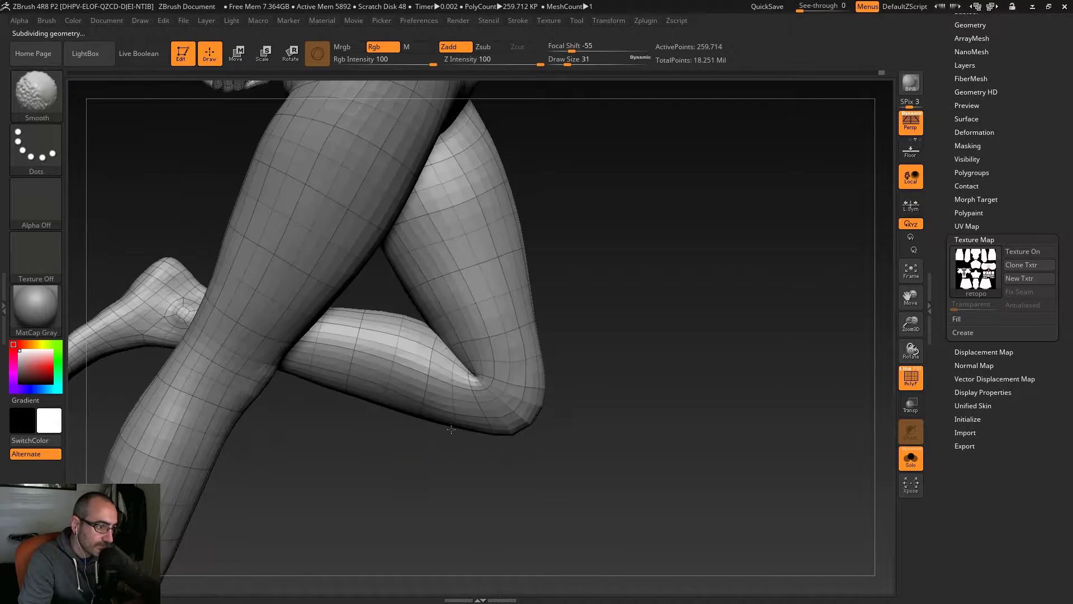
pyautogui.moveTo(527, 491)
pyautogui.mouseDown()
pyautogui.moveTo(577, 498)
pyautogui.moveTo(584, 439)
pyautogui.moveTo(543, 400)
pyautogui.moveTo(547, 408)
pyautogui.mouseUp()
pyautogui.moveTo(565, 484); pyautogui.dragTo(534, 347)
pyautogui.moveTo(549, 274); pyautogui.dragTo(551, 238)
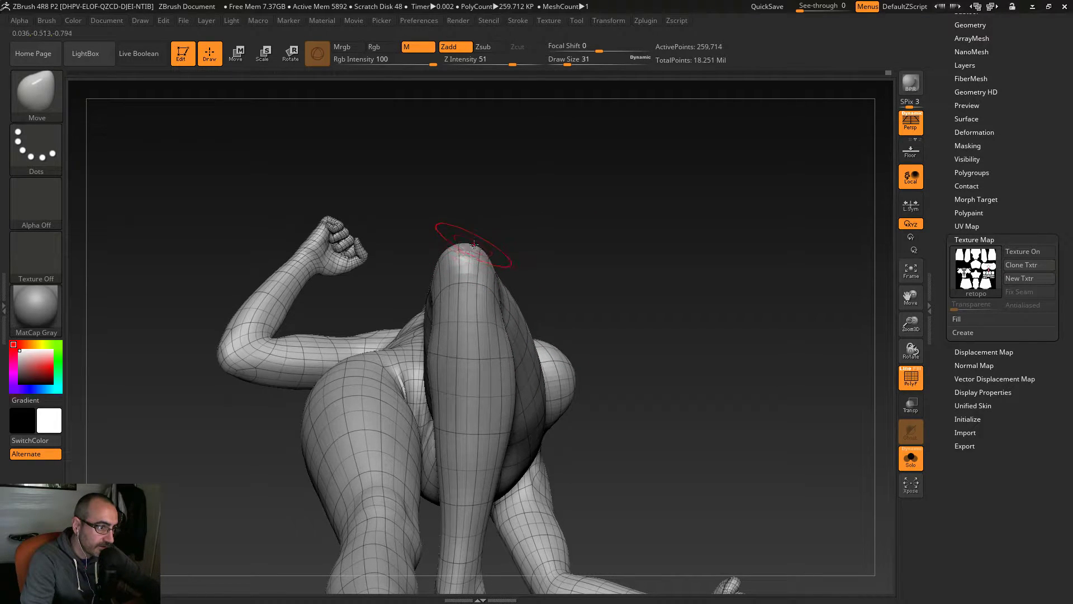
pyautogui.moveTo(456, 258)
pyautogui.keyDown('shift'); pyautogui.mouseDown()
pyautogui.moveTo(469, 246)
pyautogui.moveTo(515, 317)
pyautogui.moveTo(555, 316)
pyautogui.mouseUp(); pyautogui.keyUp('shift')
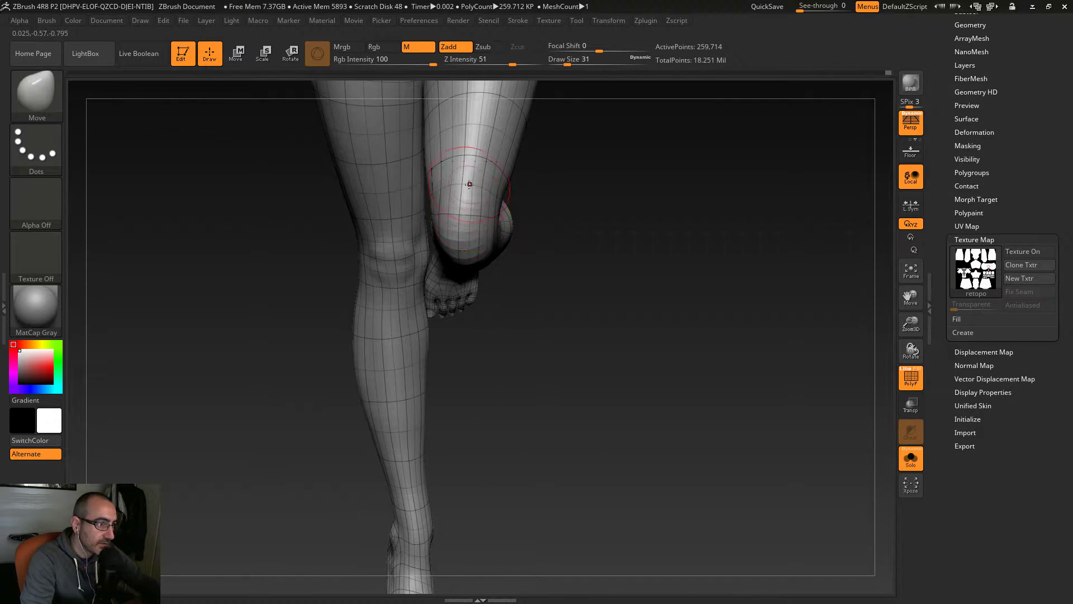
pyautogui.press('shift')
pyautogui.keyDown('shift'); pyautogui.moveTo(465, 201); pyautogui.dragTo(468, 243); pyautogui.keyUp('shift')
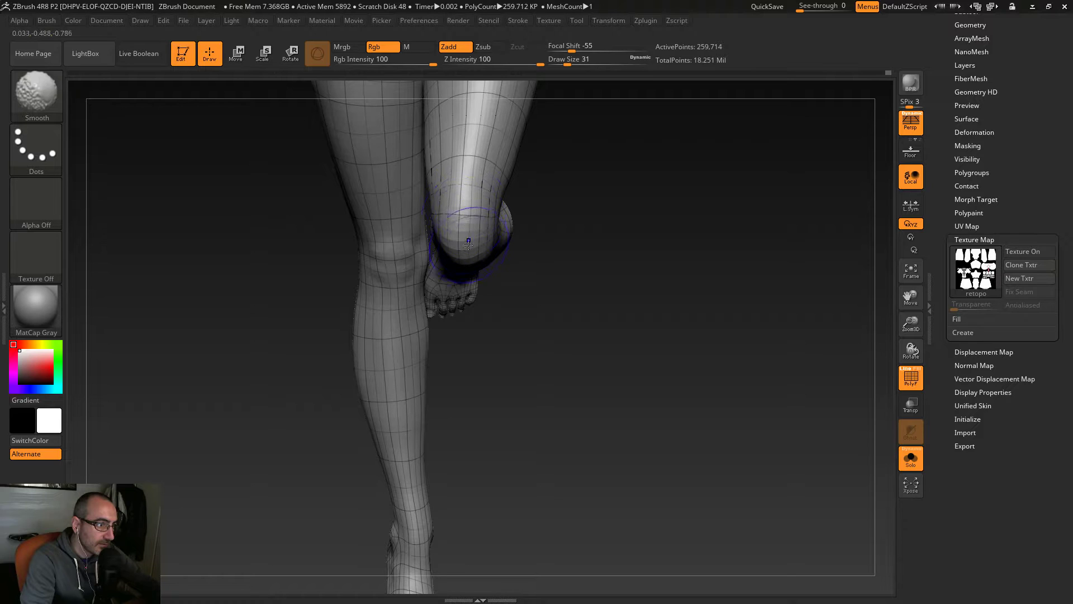
# Step: Set the draw size to 59 and smooth the front and outer side of the left thigh
pyautogui.moveTo(567, 316)
pyautogui.mouseDown()
pyautogui.moveTo(460, 373)
pyautogui.moveTo(516, 342)
pyautogui.moveTo(427, 350)
pyautogui.moveTo(496, 381)
pyautogui.moveTo(520, 317)
pyautogui.mouseUp()
pyautogui.press('s')
pyautogui.moveTo(506, 277); pyautogui.dragTo(509, 254)
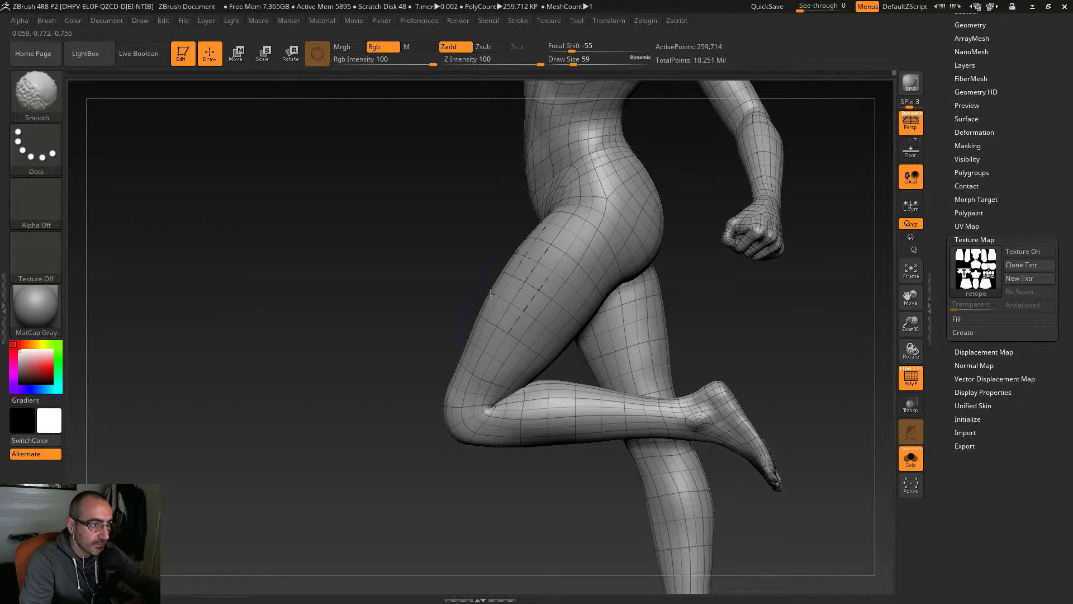
pyautogui.moveTo(507, 476); pyautogui.dragTo(515, 475)
pyautogui.moveTo(514, 386)
pyautogui.keyDown('shift'); pyautogui.mouseDown()
pyautogui.moveTo(498, 449)
pyautogui.moveTo(464, 451)
pyautogui.moveTo(558, 455)
pyautogui.moveTo(517, 497)
pyautogui.moveTo(587, 454)
pyautogui.moveTo(642, 451)
pyautogui.moveTo(599, 438)
pyautogui.moveTo(642, 489)
pyautogui.moveTo(632, 478)
pyautogui.mouseUp(); pyautogui.keyUp('shift')
pyautogui.press('shift')
# Step: Set the draw size to 35 and smooth the inner side of the left thigh just above the knee crease
pyautogui.press('s')
pyautogui.moveTo(536, 335)
pyautogui.mouseDown()
pyautogui.moveTo(543, 345)
pyautogui.moveTo(553, 314)
pyautogui.moveTo(527, 279)
pyautogui.moveTo(558, 291)
pyautogui.mouseUp()
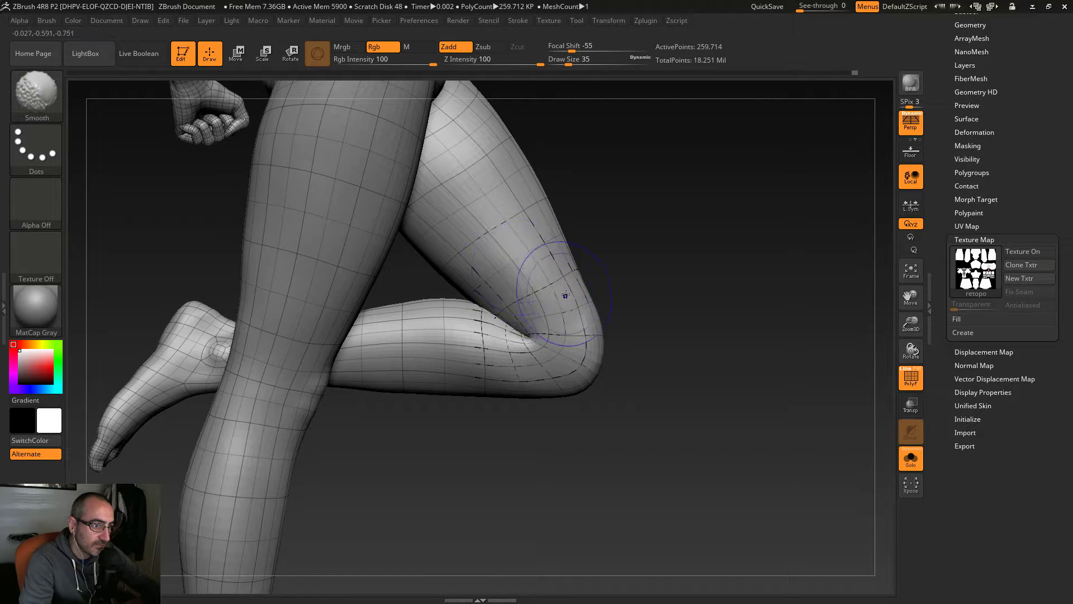
pyautogui.moveTo(635, 447)
pyautogui.mouseDown()
pyautogui.moveTo(637, 472)
pyautogui.moveTo(665, 477)
pyautogui.moveTo(651, 473)
pyautogui.moveTo(689, 460)
pyautogui.mouseUp()
pyautogui.moveTo(579, 396); pyautogui.dragTo(608, 366)
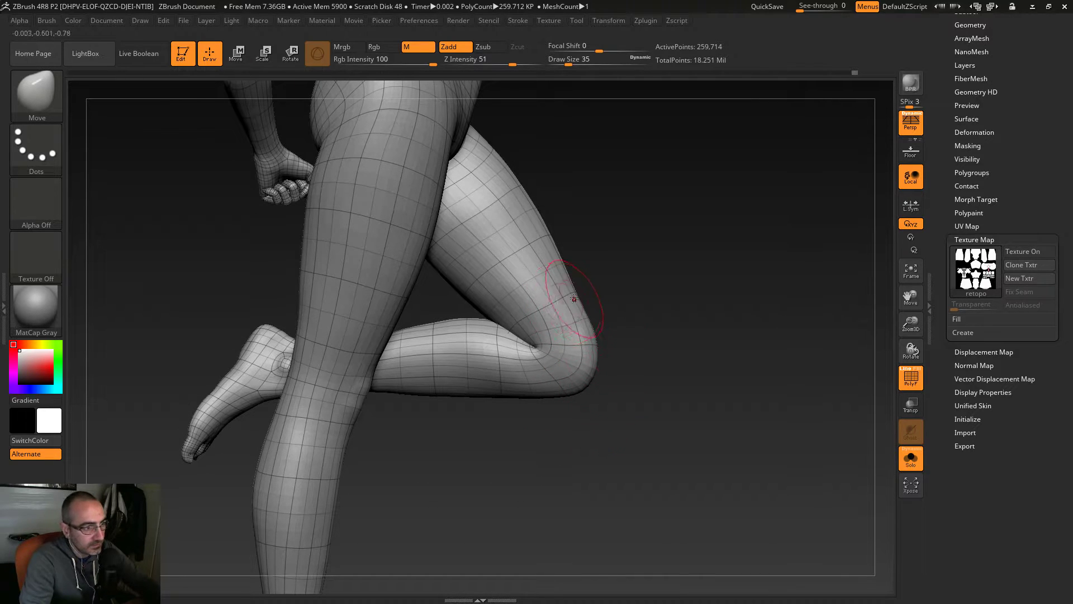
pyautogui.keyDown('shift'); pyautogui.moveTo(518, 311); pyautogui.dragTo(533, 330); pyautogui.keyUp('shift')
# Step: Set the draw size to 51 and smooth the lower left thigh above the knee from the front
pyautogui.moveTo(726, 444)
pyautogui.mouseDown()
pyautogui.moveTo(491, 473)
pyautogui.moveTo(535, 480)
pyautogui.mouseUp()
pyautogui.press('s')
pyautogui.moveTo(481, 284)
pyautogui.mouseDown()
pyautogui.moveTo(513, 465)
pyautogui.moveTo(592, 464)
pyautogui.moveTo(637, 444)
pyautogui.moveTo(559, 391)
pyautogui.mouseUp()
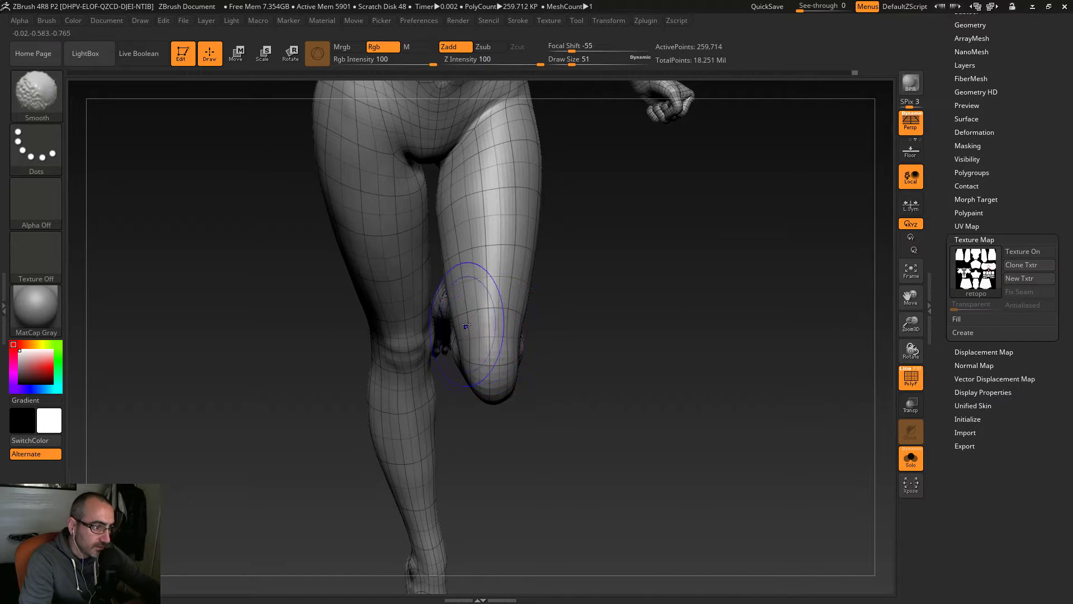
pyautogui.moveTo(504, 371)
pyautogui.mouseDown()
pyautogui.moveTo(548, 409)
pyautogui.moveTo(461, 312)
pyautogui.mouseUp()
# Step: Set the draw size to 35 and refine the left knee's inner contour and crease with Move and Smooth
pyautogui.press('s')
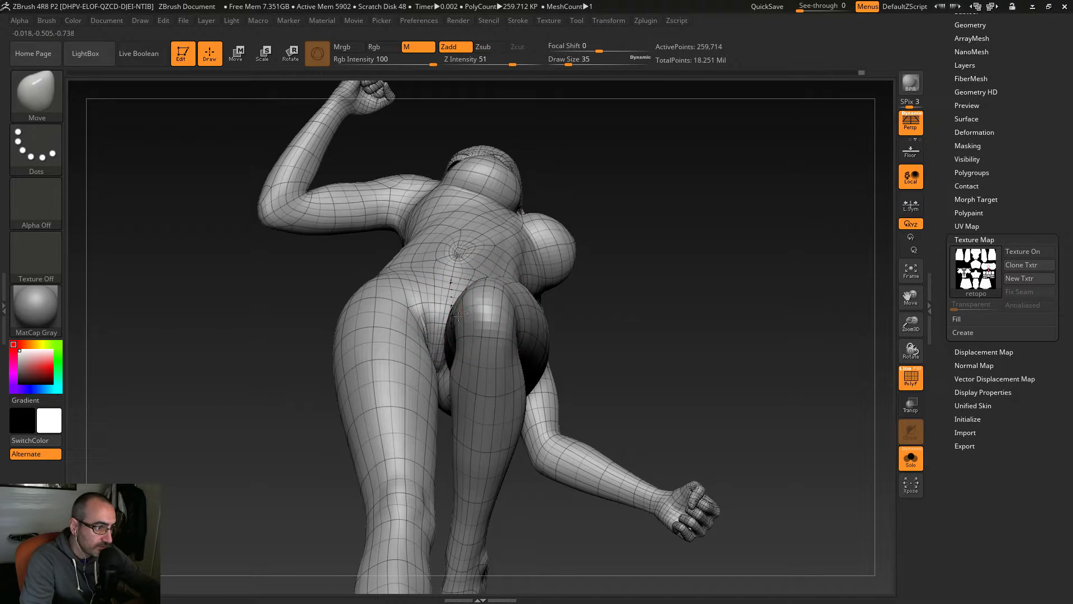
pyautogui.moveTo(642, 314); pyautogui.dragTo(617, 391)
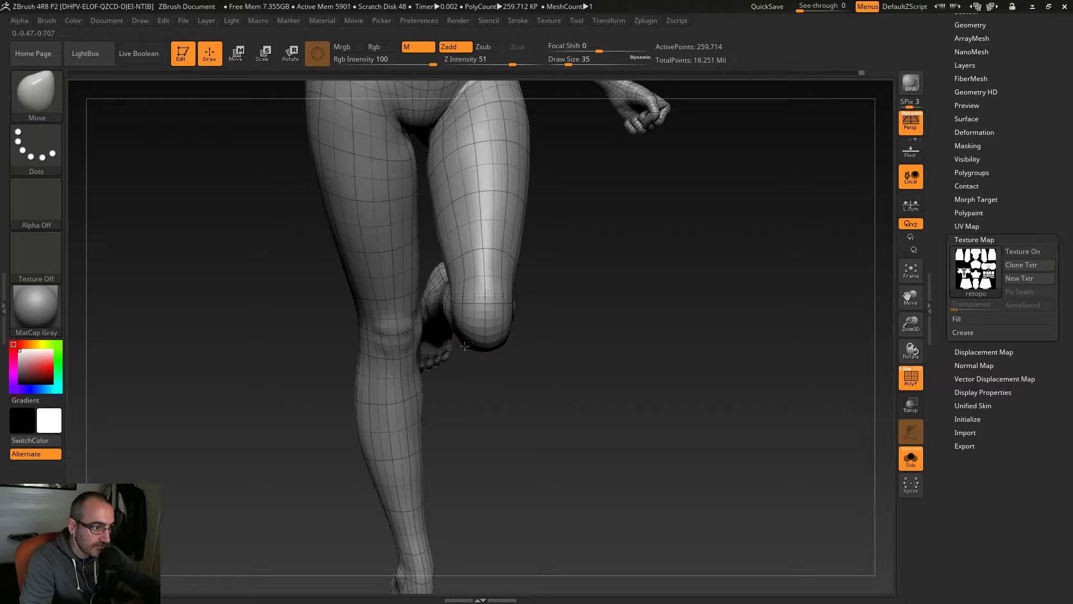
pyautogui.moveTo(531, 382)
pyautogui.mouseDown()
pyautogui.moveTo(480, 347)
pyautogui.moveTo(567, 384)
pyautogui.moveTo(582, 362)
pyautogui.mouseUp()
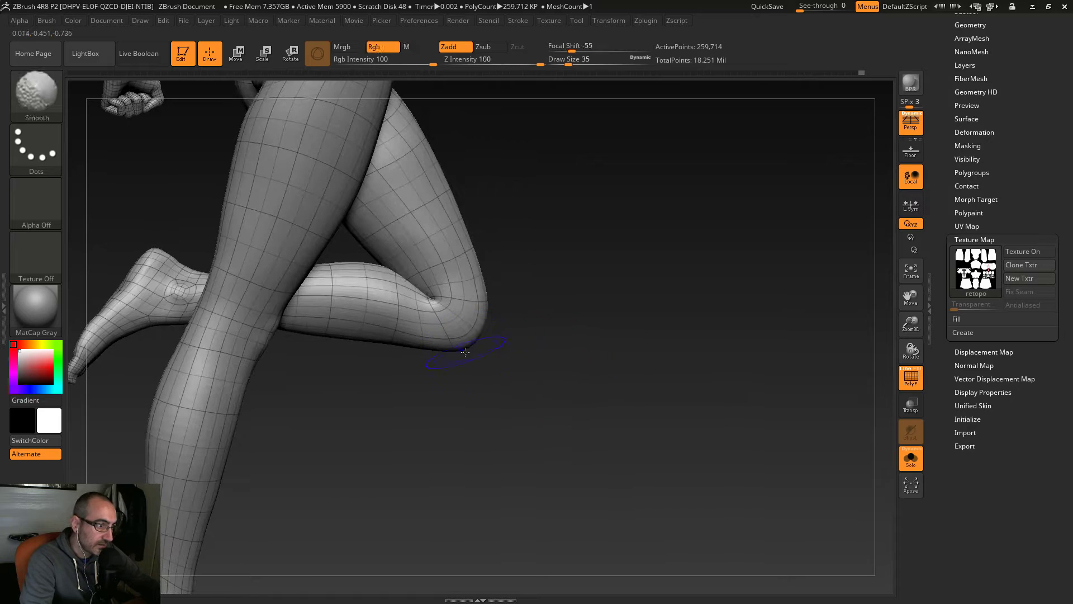
pyautogui.press('shift')
pyautogui.press('shift')
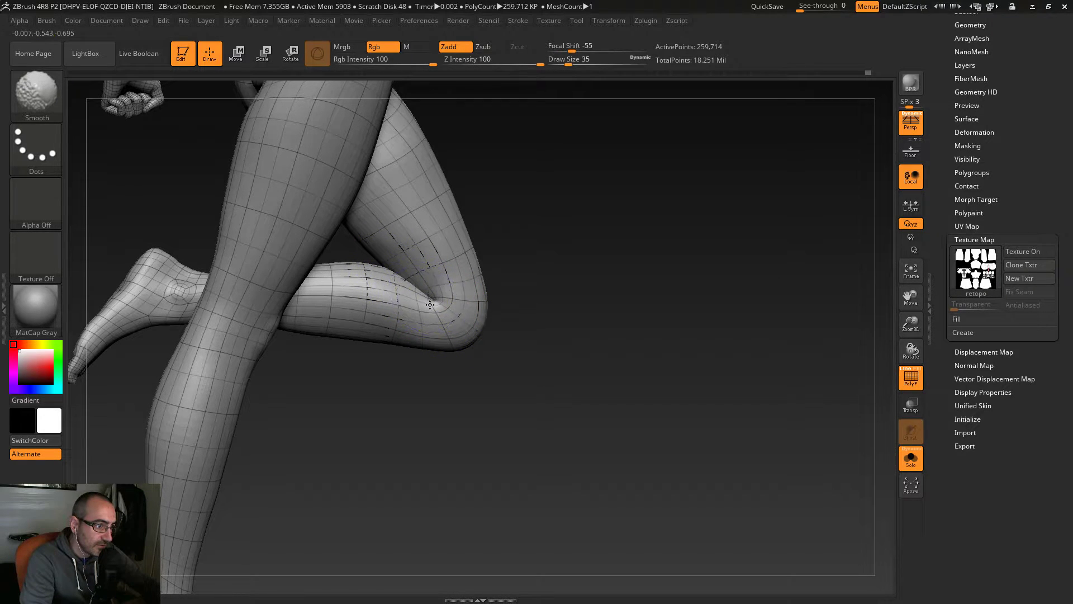
pyautogui.moveTo(489, 343); pyautogui.dragTo(525, 389)
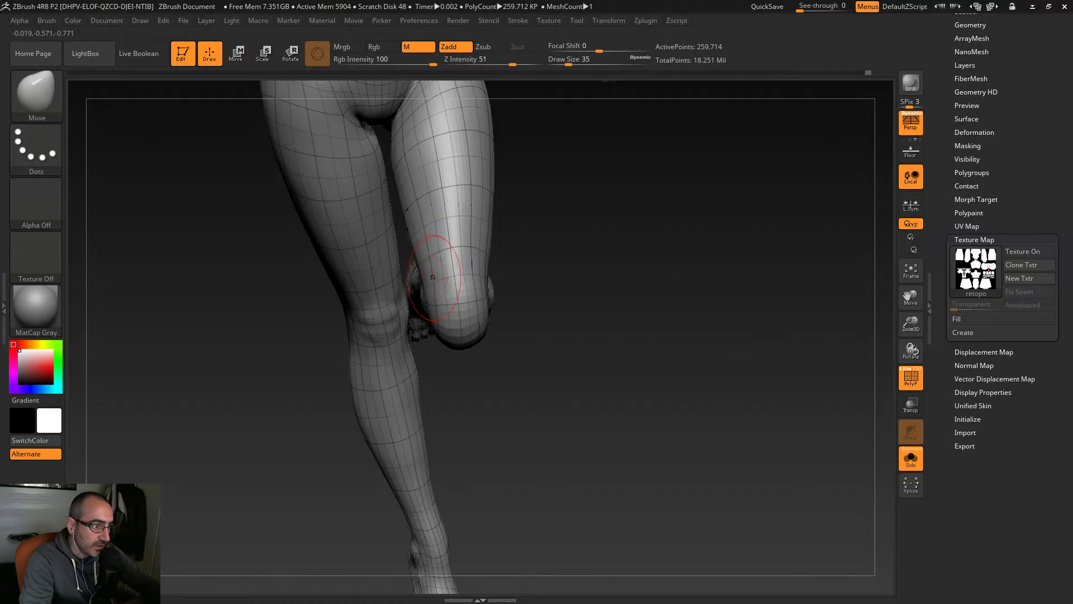
pyautogui.moveTo(439, 285)
pyautogui.keyDown('shift'); pyautogui.mouseDown()
pyautogui.moveTo(463, 276)
pyautogui.moveTo(461, 296)
pyautogui.mouseUp(); pyautogui.keyUp('shift')
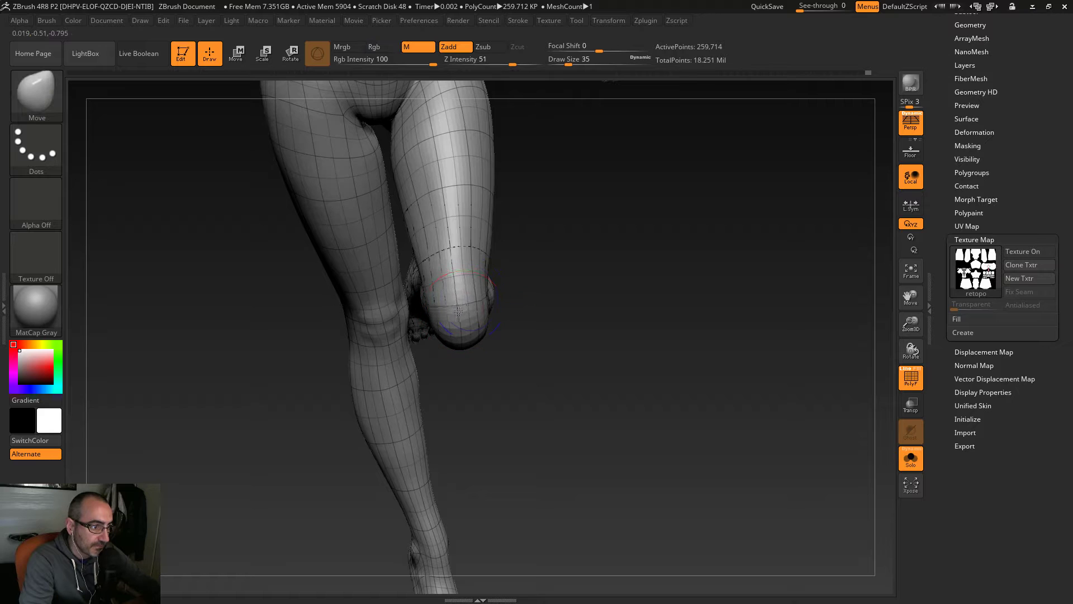
# Step: Drop two subdivision levels, set the draw size to 39 and reshape the right shin and ankle with Move
pyautogui.moveTo(581, 400); pyautogui.dragTo(487, 415)
pyautogui.keyDown('alt'); pyautogui.moveTo(561, 417); pyautogui.dragTo(566, 353); pyautogui.keyUp('alt')
pyautogui.keyDown('alt'); pyautogui.moveTo(571, 399); pyautogui.dragTo(580, 354); pyautogui.keyUp('alt')
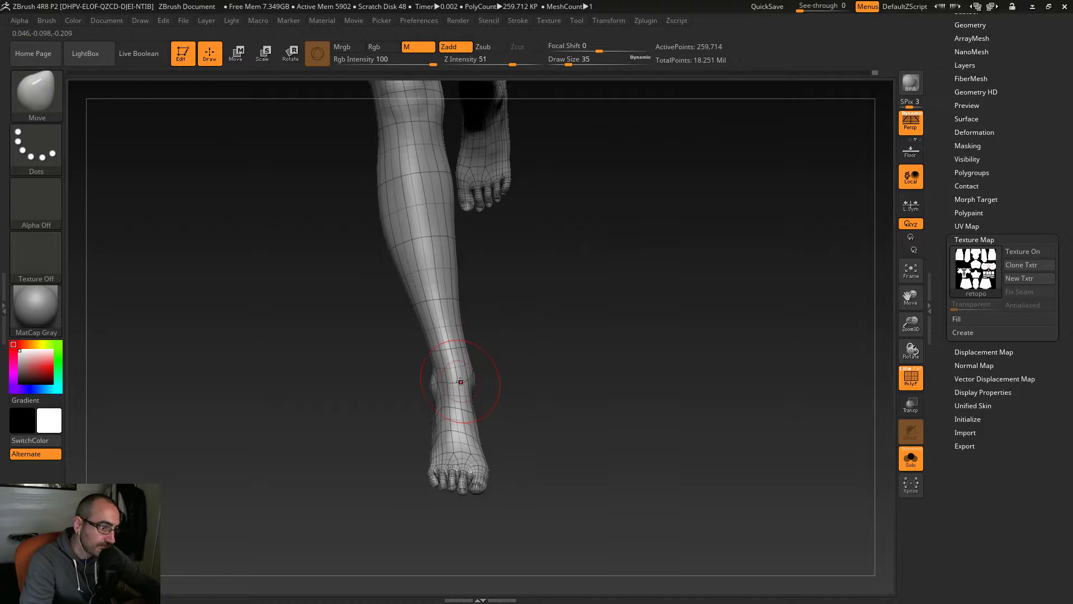
pyautogui.moveTo(547, 395)
pyautogui.mouseDown()
pyautogui.moveTo(495, 389)
pyautogui.moveTo(479, 371)
pyautogui.mouseUp()
pyautogui.press('s')
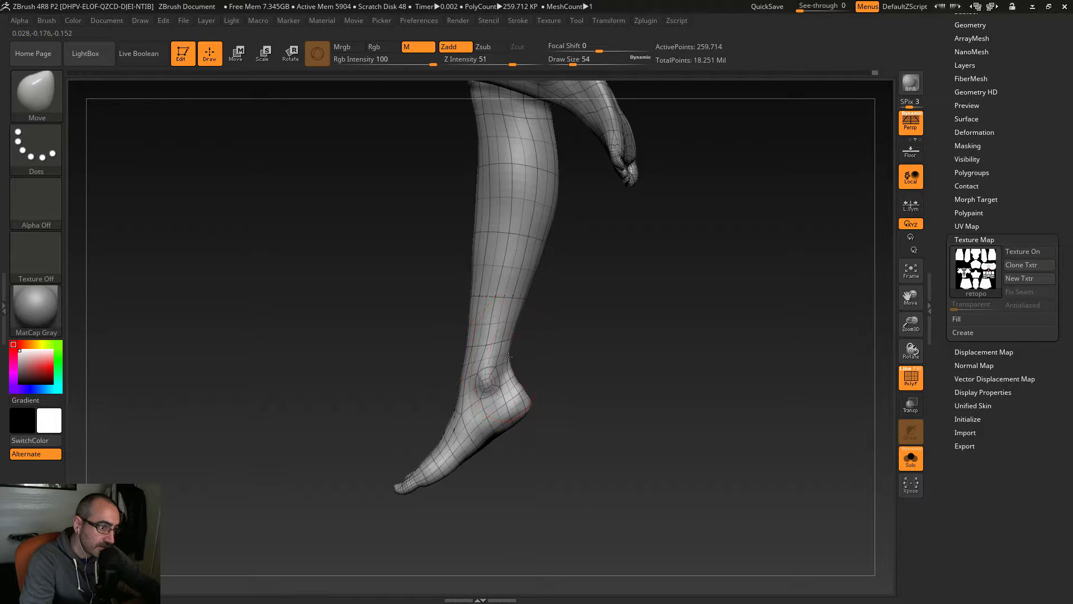
pyautogui.hotkey('shift', 'd')
pyautogui.hotkey('shift', 'd')
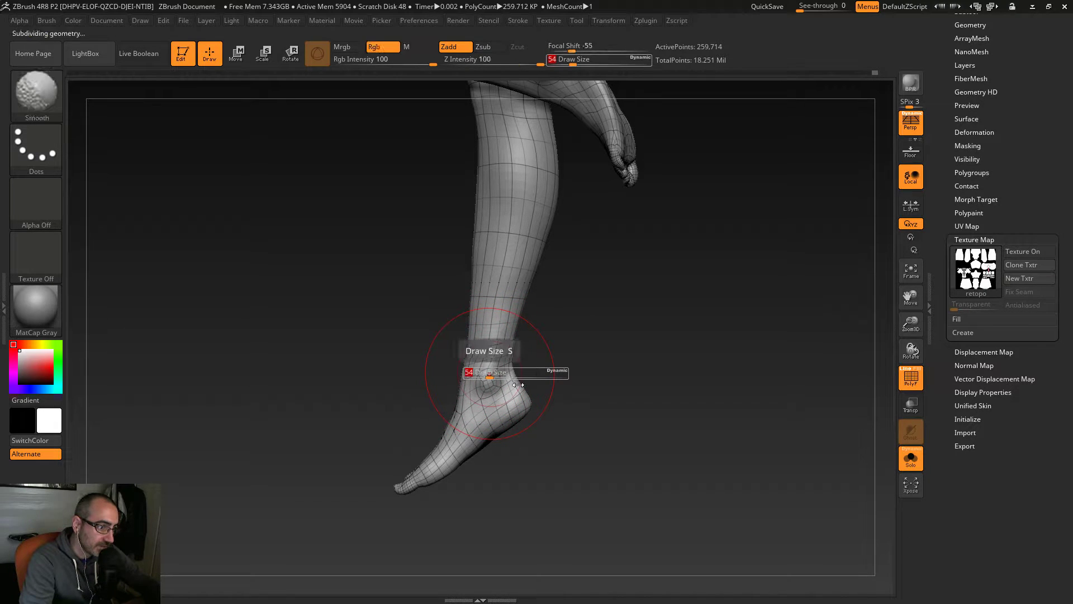
pyautogui.press('s')
pyautogui.click(479, 378)
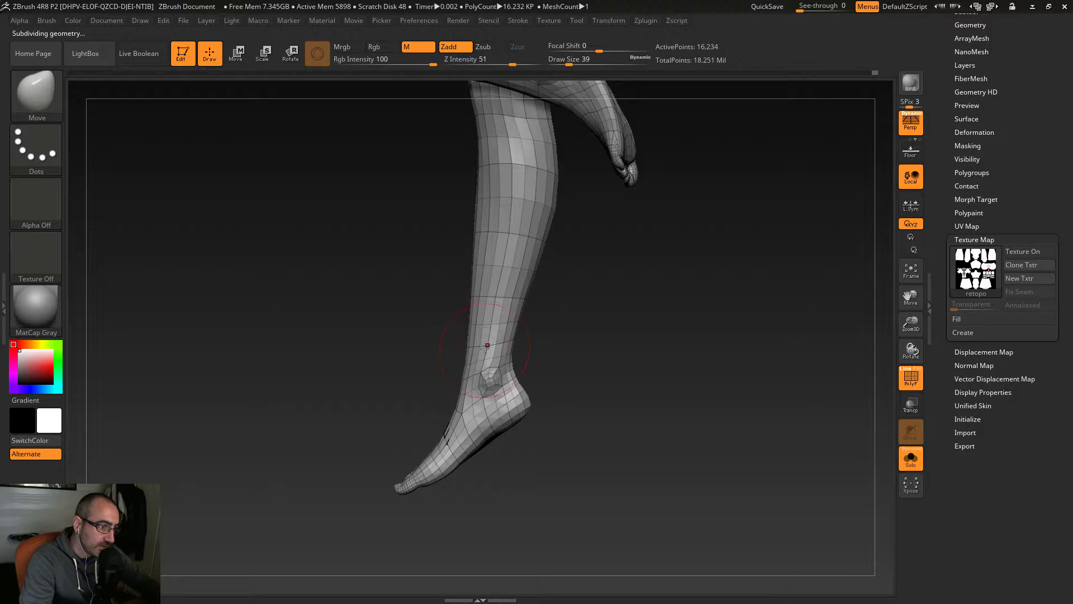
pyautogui.moveTo(545, 367)
pyautogui.mouseDown()
pyautogui.moveTo(658, 383)
pyautogui.moveTo(531, 374)
pyautogui.mouseUp()
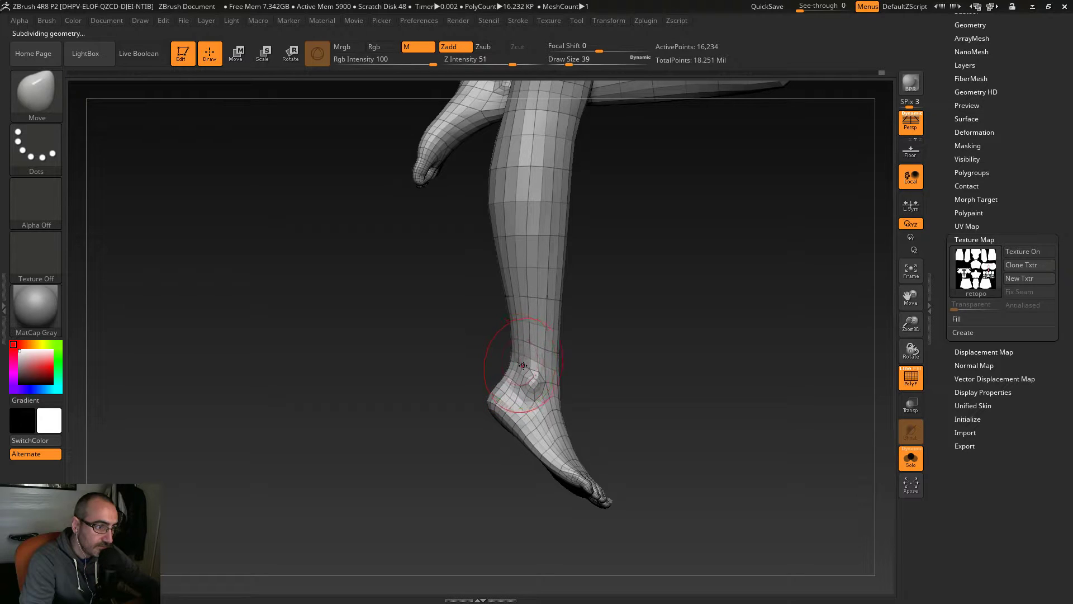
pyautogui.press('shift')
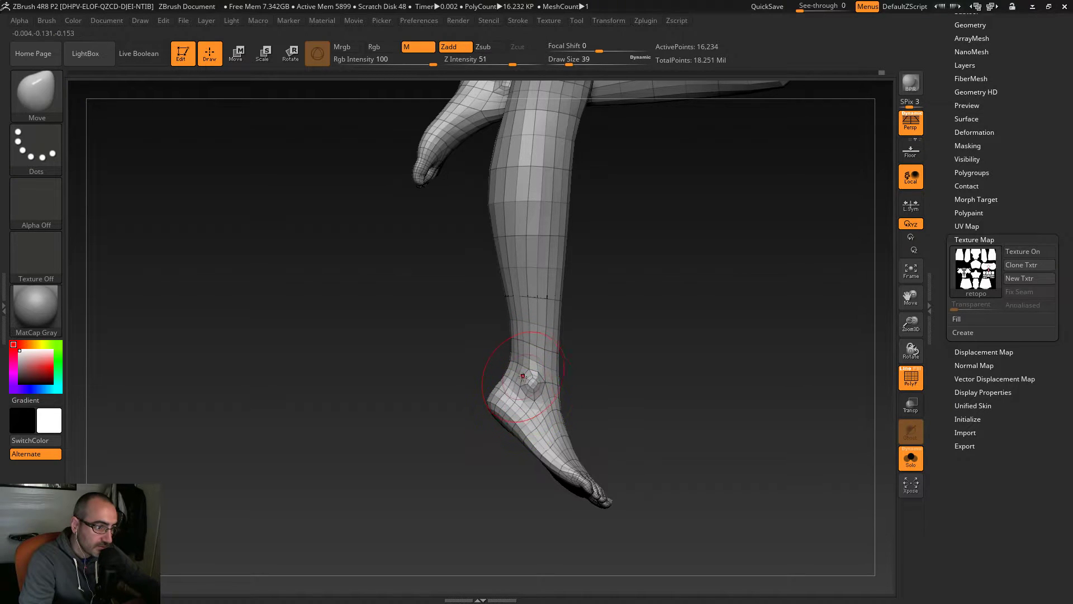
pyautogui.moveTo(629, 388)
pyautogui.mouseDown()
pyautogui.moveTo(587, 383)
pyautogui.moveTo(595, 371)
pyautogui.moveTo(550, 394)
pyautogui.mouseUp()
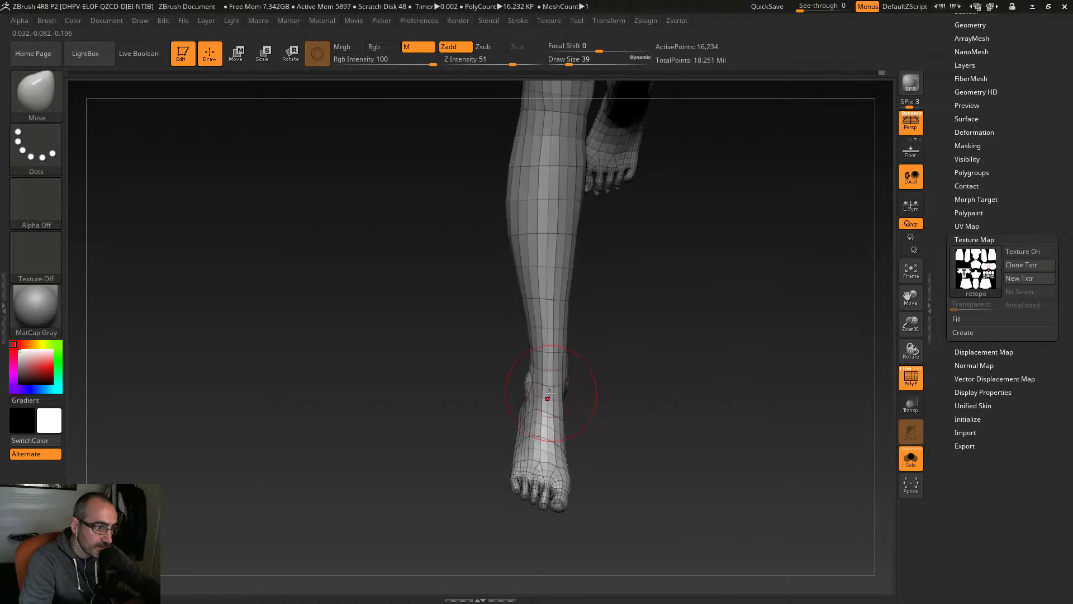
pyautogui.moveTo(615, 354)
pyautogui.mouseDown()
pyautogui.moveTo(603, 358)
pyautogui.moveTo(616, 361)
pyautogui.mouseUp()
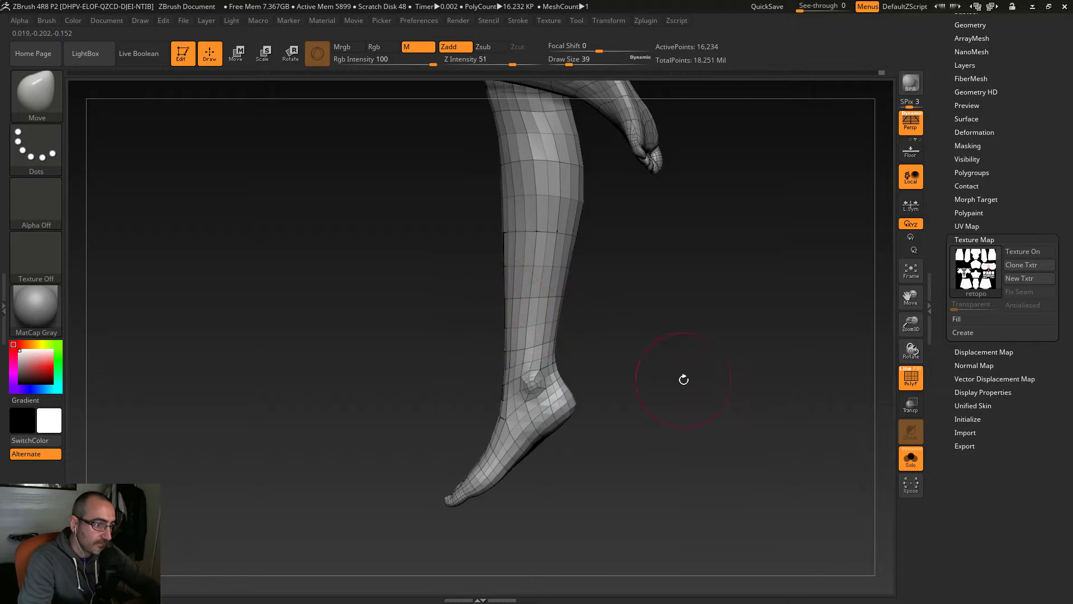
# Step: Go up one subdivision level and smooth the back of the right thigh below the buttock
pyautogui.hotkey('ctrl', 'd')
pyautogui.moveTo(719, 397); pyautogui.dragTo(683, 433)
pyautogui.moveTo(706, 436)
pyautogui.mouseDown()
pyautogui.moveTo(671, 434)
pyautogui.moveTo(771, 437)
pyautogui.moveTo(710, 440)
pyautogui.moveTo(726, 438)
pyautogui.moveTo(698, 452)
pyautogui.moveTo(773, 458)
pyautogui.moveTo(669, 452)
pyautogui.moveTo(706, 465)
pyautogui.moveTo(646, 472)
pyautogui.moveTo(709, 460)
pyautogui.moveTo(625, 447)
pyautogui.moveTo(706, 410)
pyautogui.moveTo(652, 446)
pyautogui.moveTo(675, 401)
pyautogui.mouseUp()
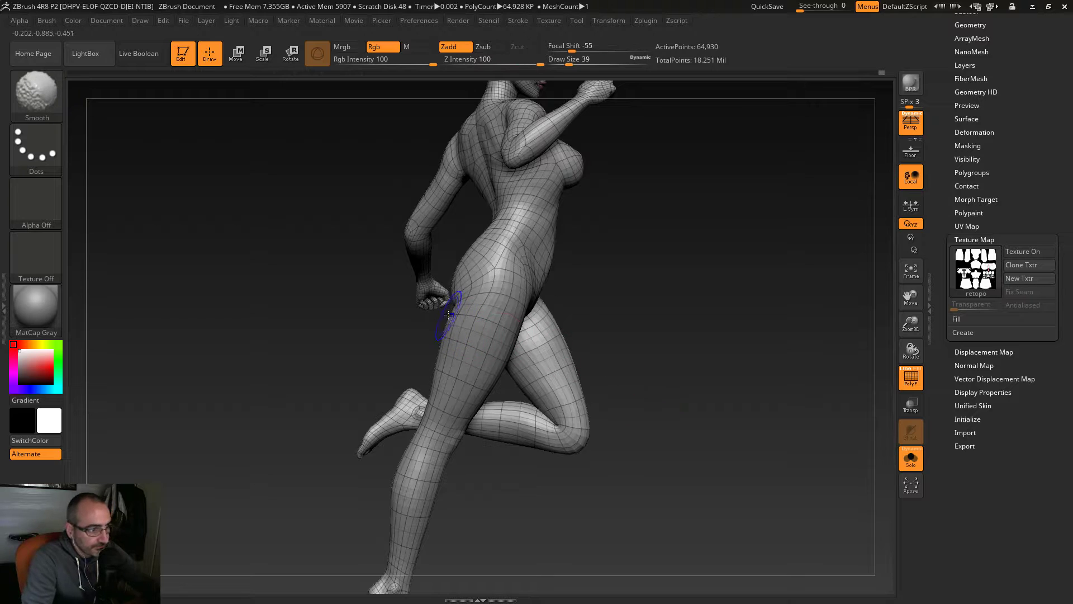
pyautogui.moveTo(575, 318); pyautogui.dragTo(606, 357)
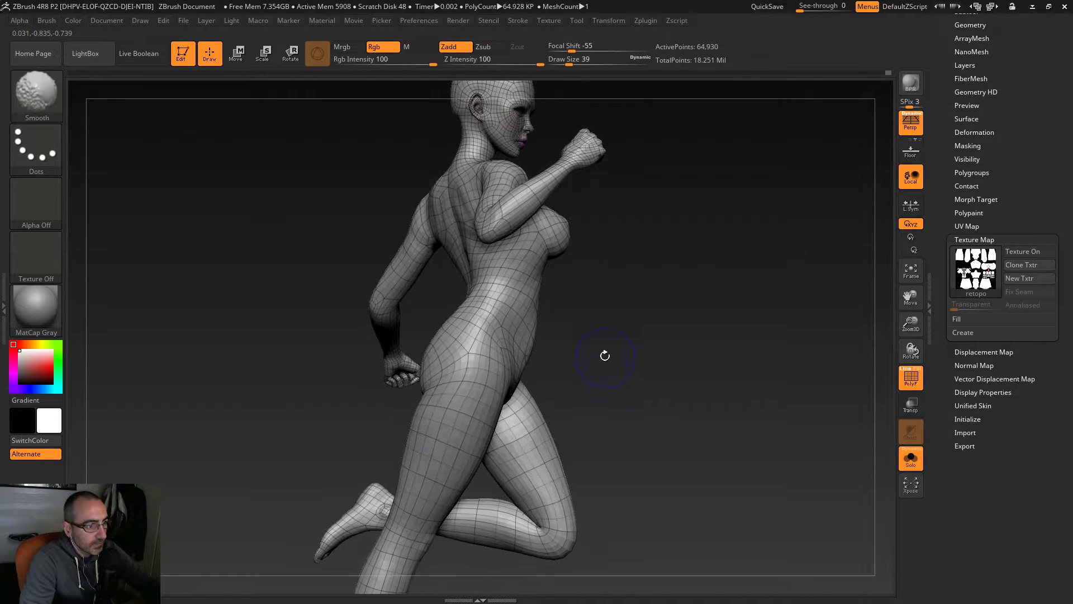
# Step: Drop one subdivision level and smooth the figure's waist and hip from the right side
pyautogui.hotkey('shift', 'd')
pyautogui.press('d')
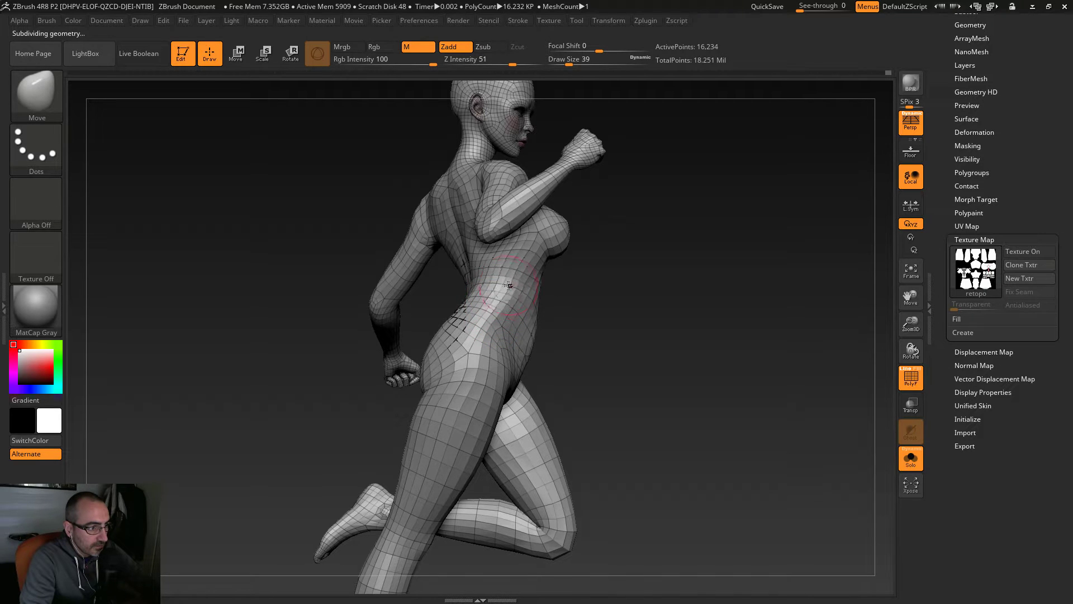
pyautogui.press('shift')
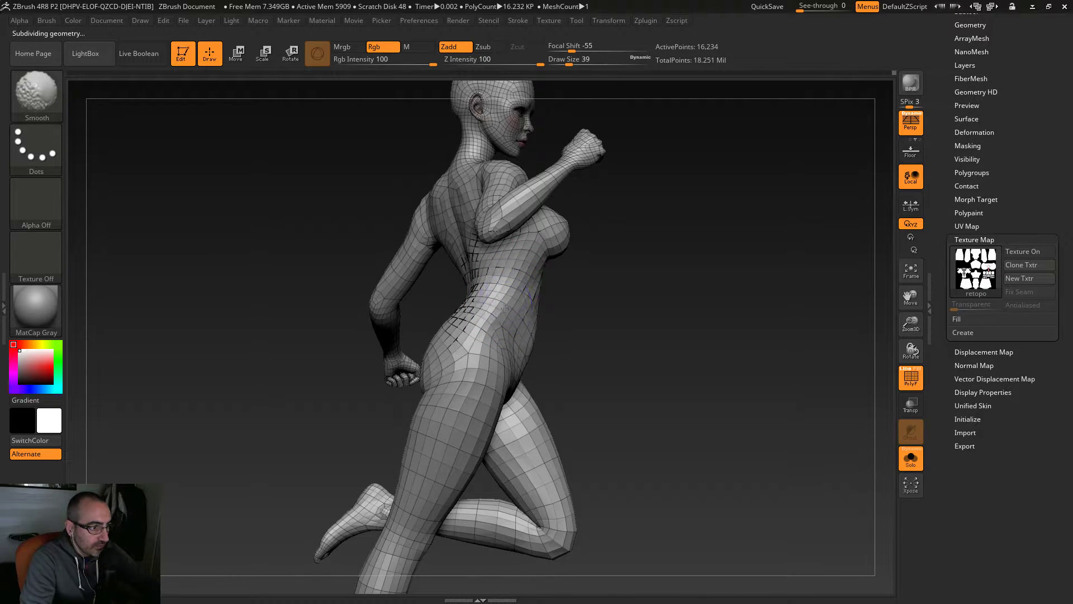
pyautogui.moveTo(559, 313)
pyautogui.mouseDown()
pyautogui.moveTo(613, 361)
pyautogui.moveTo(719, 390)
pyautogui.moveTo(728, 380)
pyautogui.moveTo(625, 364)
pyautogui.mouseUp()
pyautogui.moveTo(511, 273)
pyautogui.mouseDown(button='right')
pyautogui.moveTo(598, 347)
pyautogui.moveTo(532, 326)
pyautogui.mouseUp(button='right')
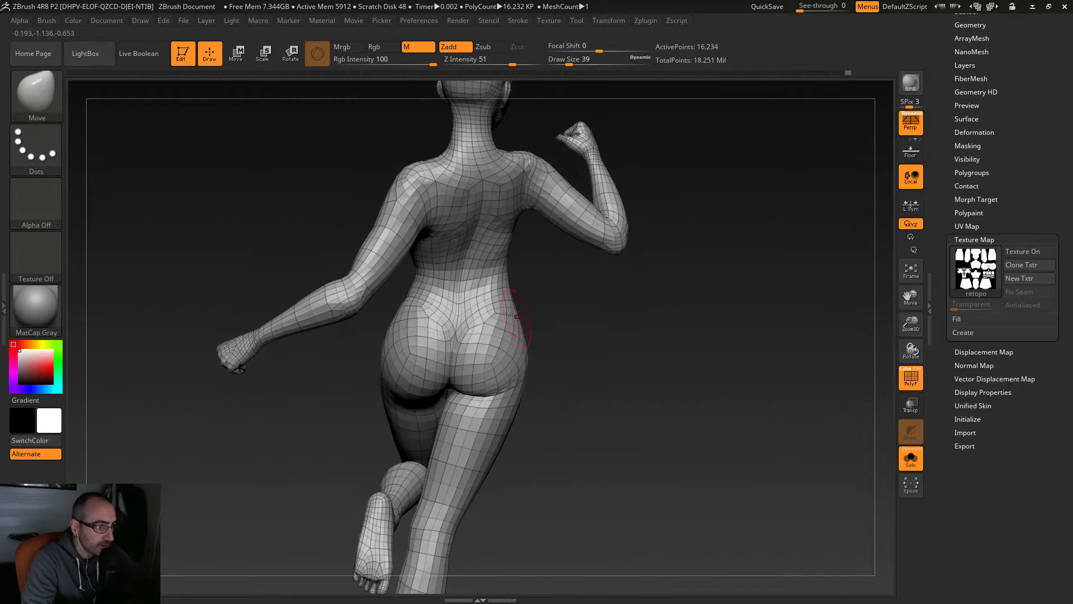
# Step: Smooth the middle and lower back from behind
pyautogui.press('shift')
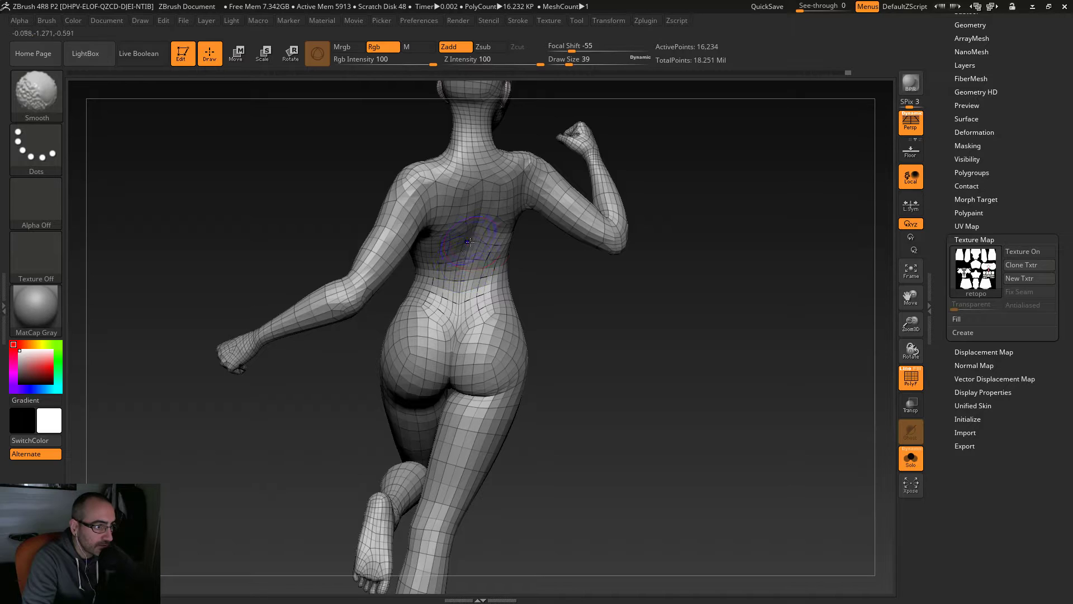
pyautogui.moveTo(467, 240); pyautogui.dragTo(547, 276, button='right')
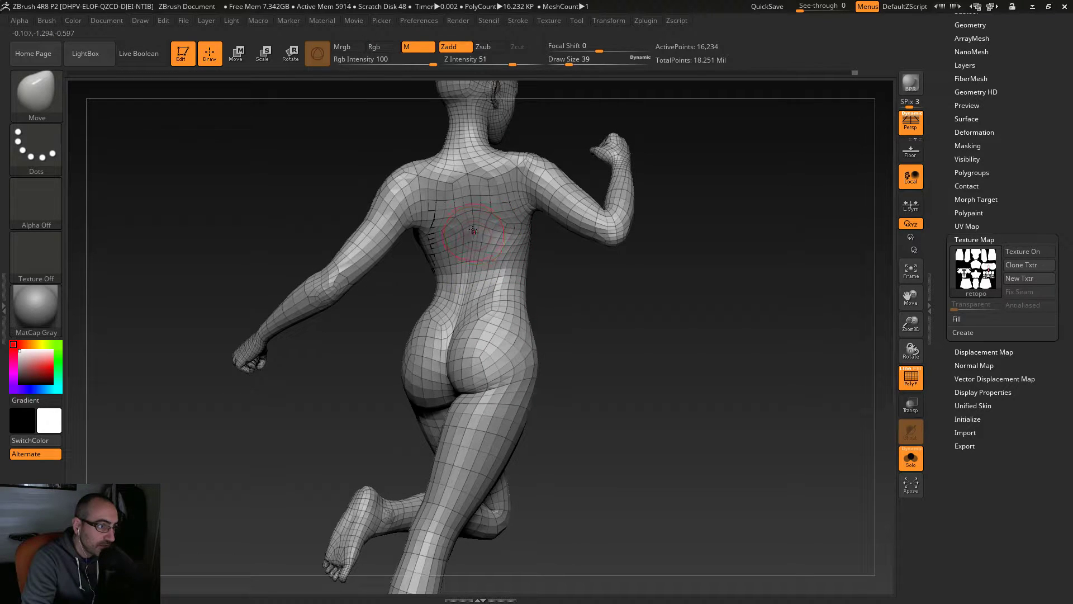
pyautogui.press('shift')
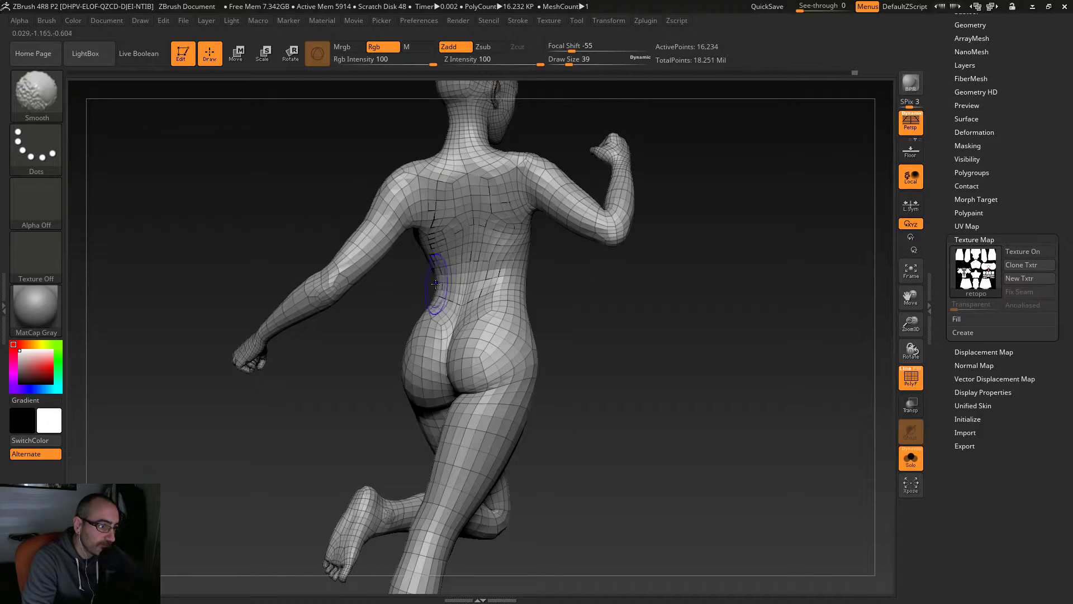
pyautogui.press('shift')
pyautogui.press('shift')
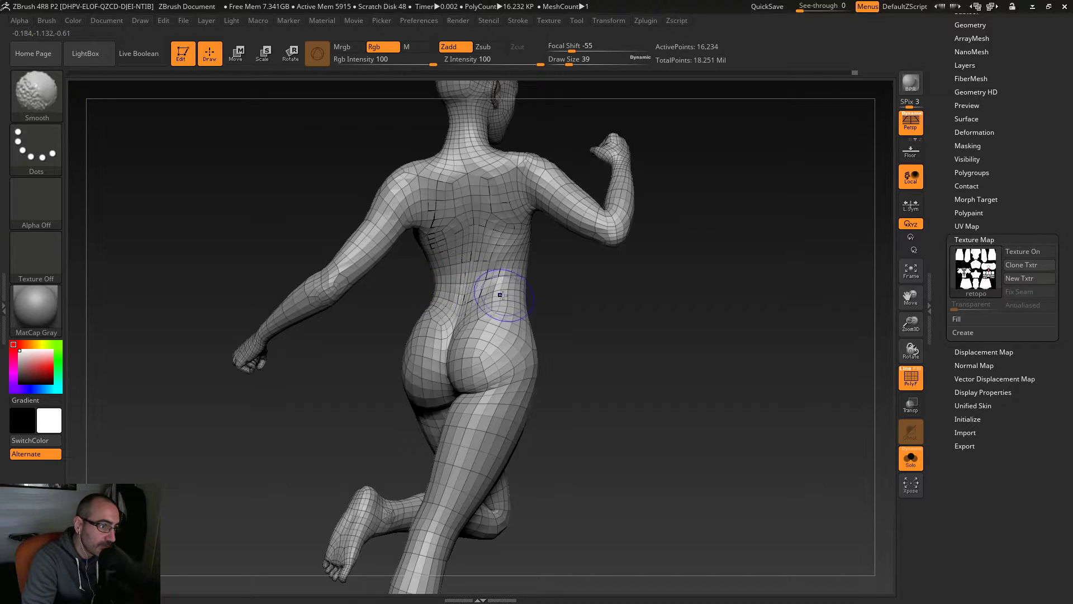
# Step: Refine the contours of the lower back and waist with the Move brush from several angles
pyautogui.moveTo(558, 347); pyautogui.dragTo(621, 364)
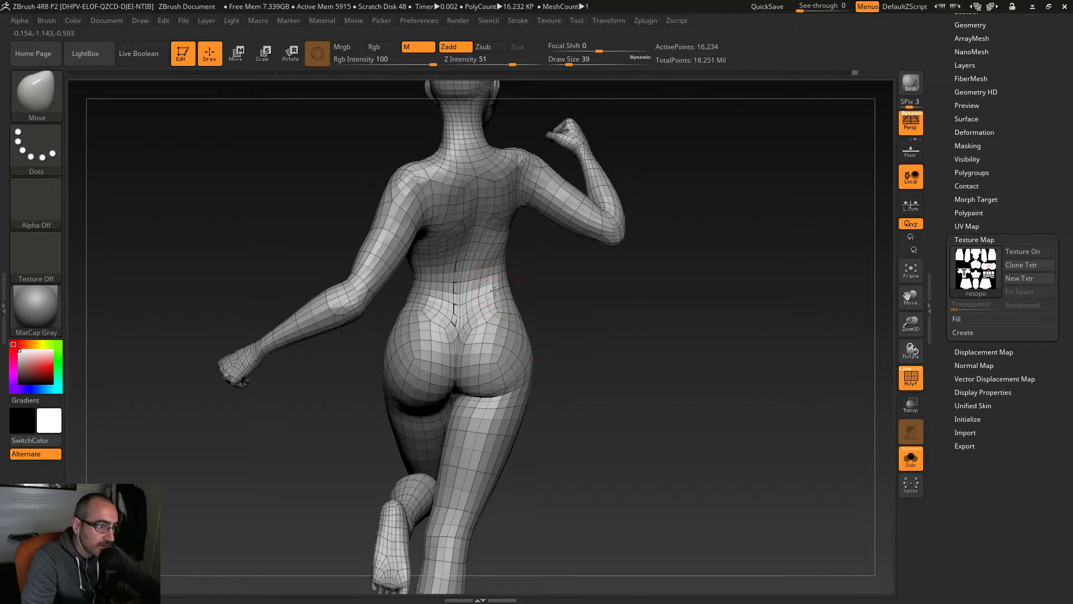
pyautogui.moveTo(600, 324); pyautogui.dragTo(486, 275)
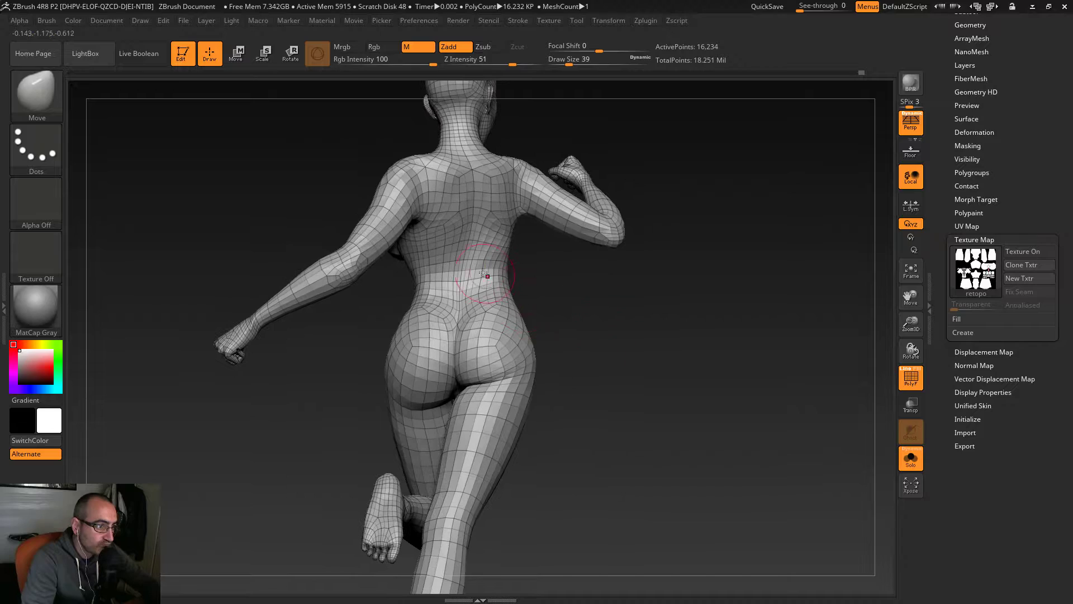
pyautogui.moveTo(595, 326); pyautogui.dragTo(708, 389)
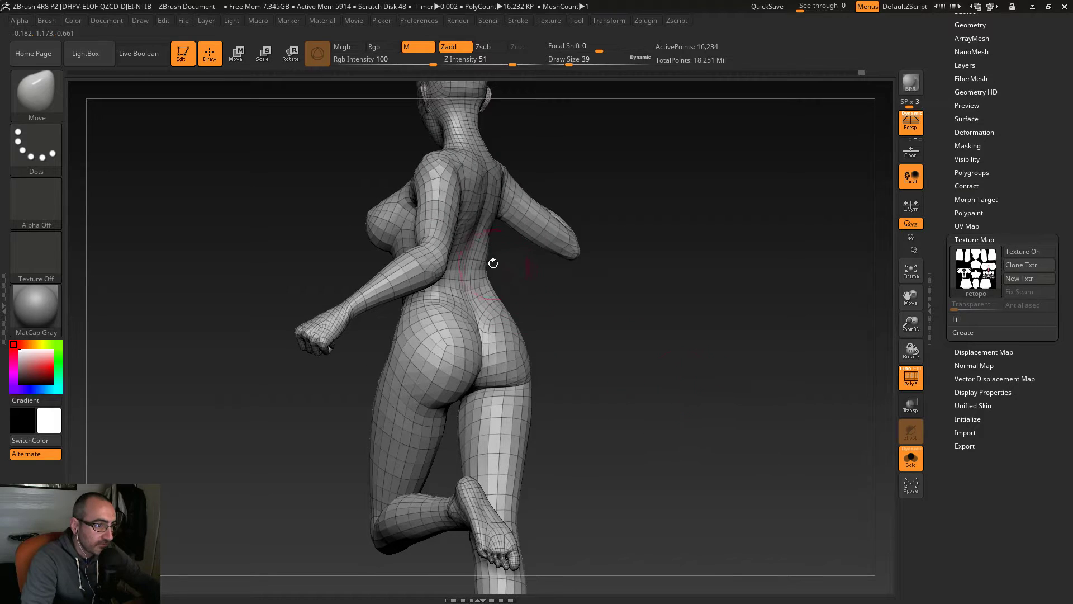
pyautogui.moveTo(506, 269); pyautogui.dragTo(635, 354)
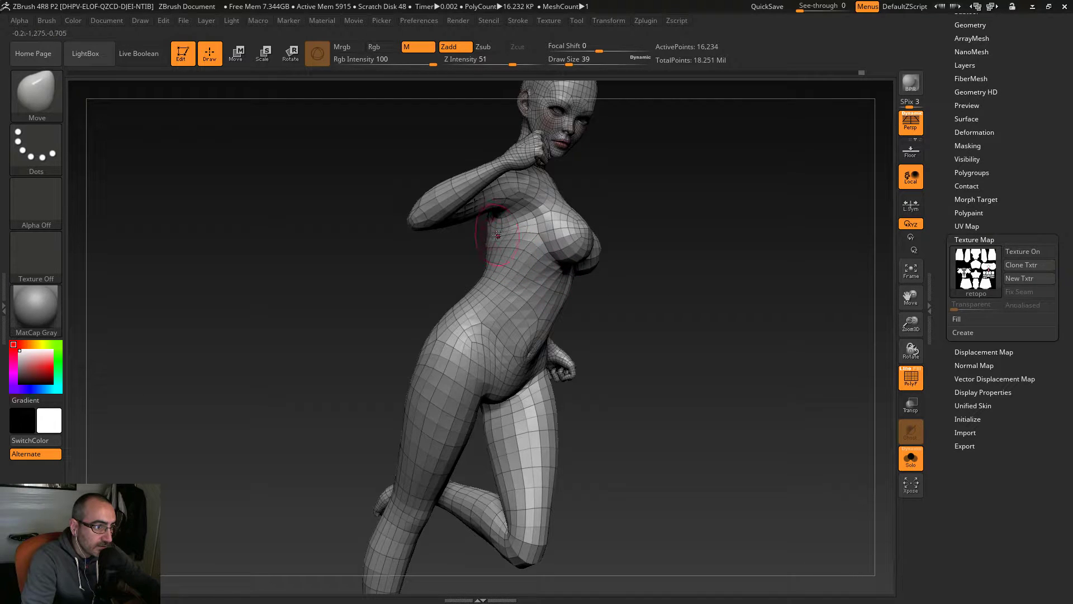
# Step: Bring the whole figure into view and turn off the polyframe display
pyautogui.moveTo(749, 425); pyautogui.dragTo(714, 445)
pyautogui.moveTo(503, 393); pyautogui.dragTo(730, 440)
pyautogui.hotkey('shift', 'f')
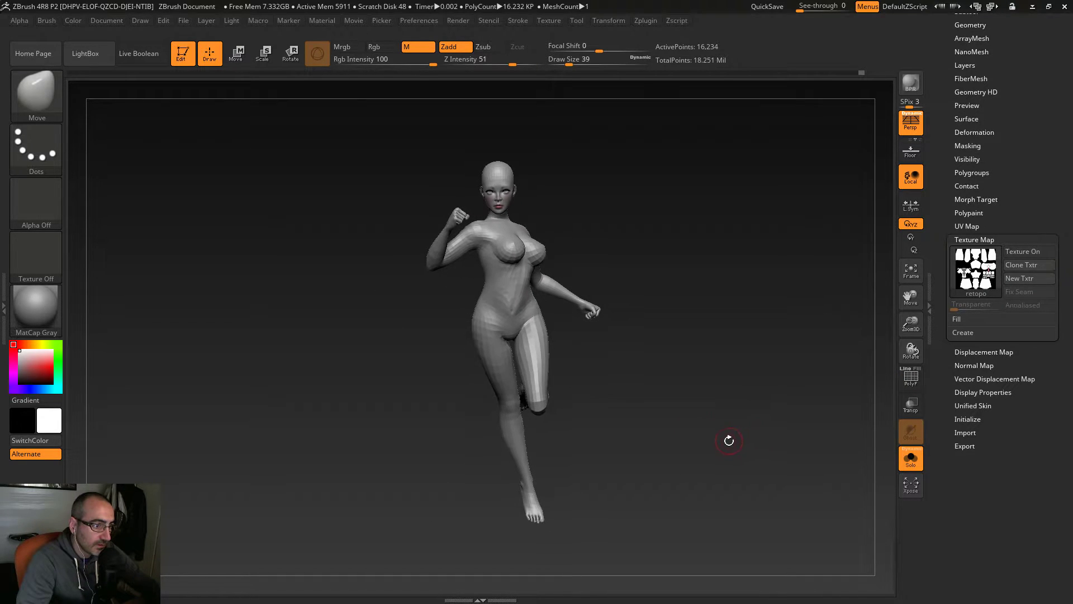
# Step: Save the tool as a new file named costume_pose02
pyautogui.scroll(5, 1017, 109)
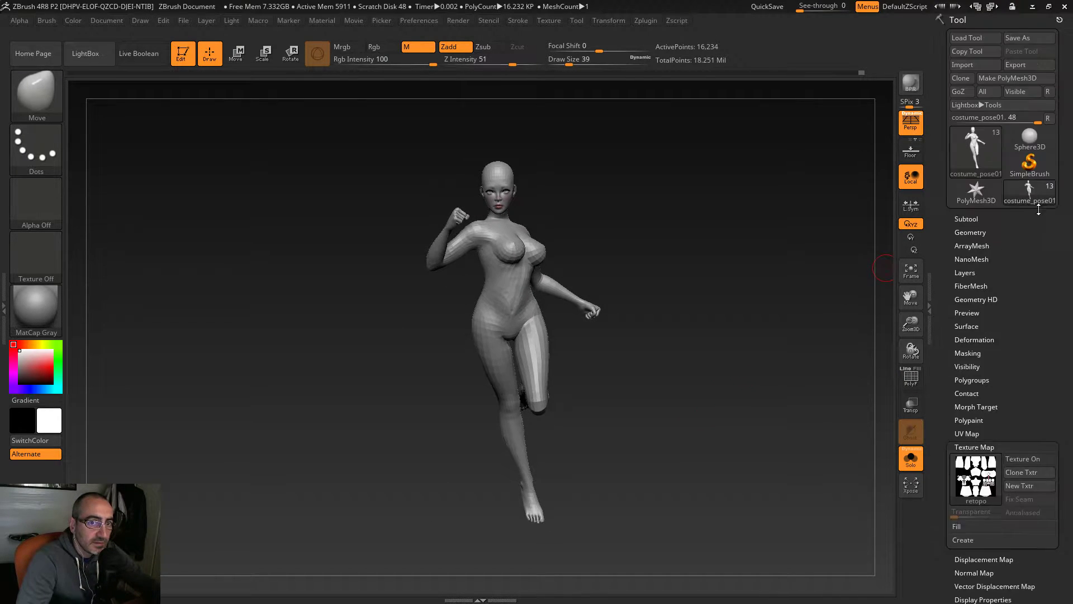
pyautogui.click(1022, 45)
pyautogui.click(358, 271)
pyautogui.doubleClick(344, 380)
pyautogui.moveTo(345, 380); pyautogui.dragTo(336, 380)
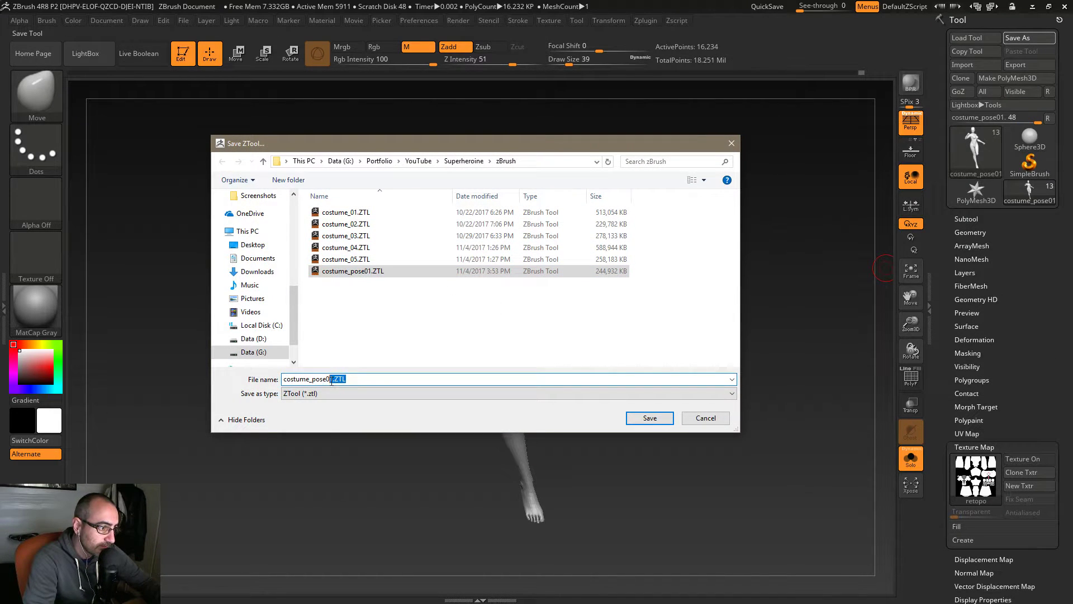
pyautogui.write('2')
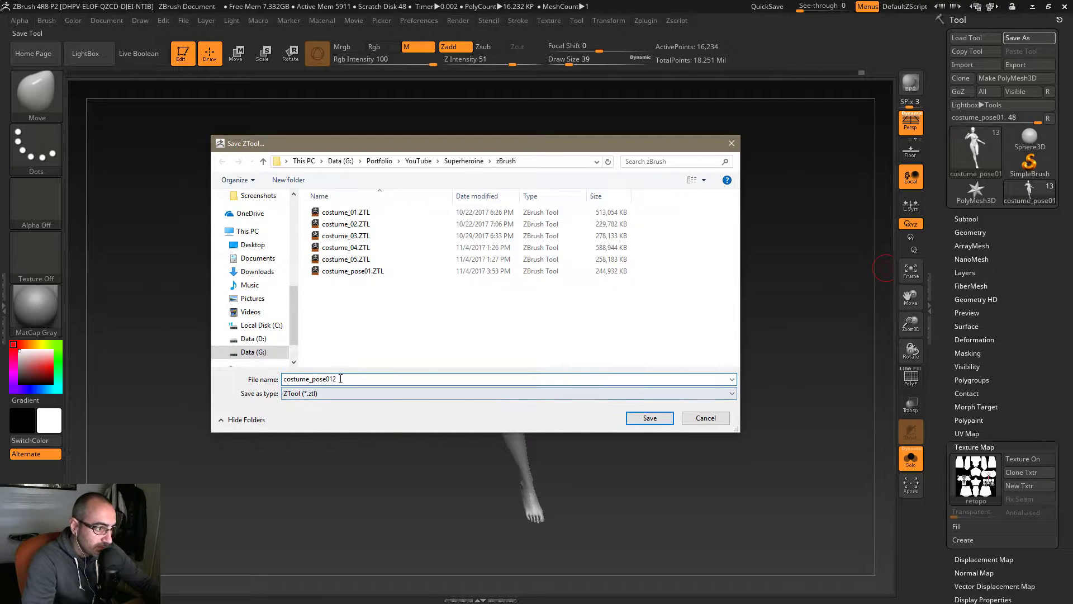
pyautogui.click(649, 418)
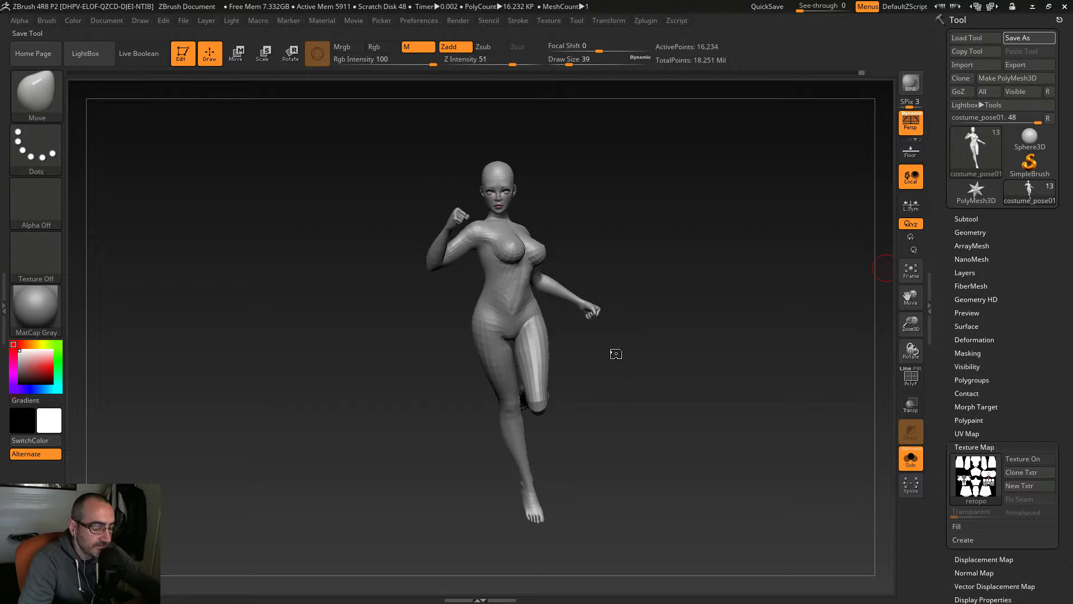
# Step: Isolate the raised right fist by hiding the rest of the body
pyautogui.moveTo(604, 354)
pyautogui.mouseDown()
pyautogui.moveTo(723, 412)
pyautogui.moveTo(631, 424)
pyautogui.moveTo(690, 460)
pyautogui.moveTo(739, 451)
pyautogui.moveTo(741, 520)
pyautogui.moveTo(716, 508)
pyautogui.mouseUp()
pyautogui.click(906, 465)
pyautogui.click(904, 464)
pyautogui.moveTo(670, 468)
pyautogui.keyDown('alt'); pyautogui.mouseDown()
pyautogui.moveTo(676, 482)
pyautogui.moveTo(681, 448)
pyautogui.mouseUp(); pyautogui.keyUp('alt')
pyautogui.moveTo(392, 415)
pyautogui.mouseDown()
pyautogui.moveTo(349, 489)
pyautogui.moveTo(376, 522)
pyautogui.moveTo(371, 458)
pyautogui.moveTo(336, 376)
pyautogui.mouseUp()
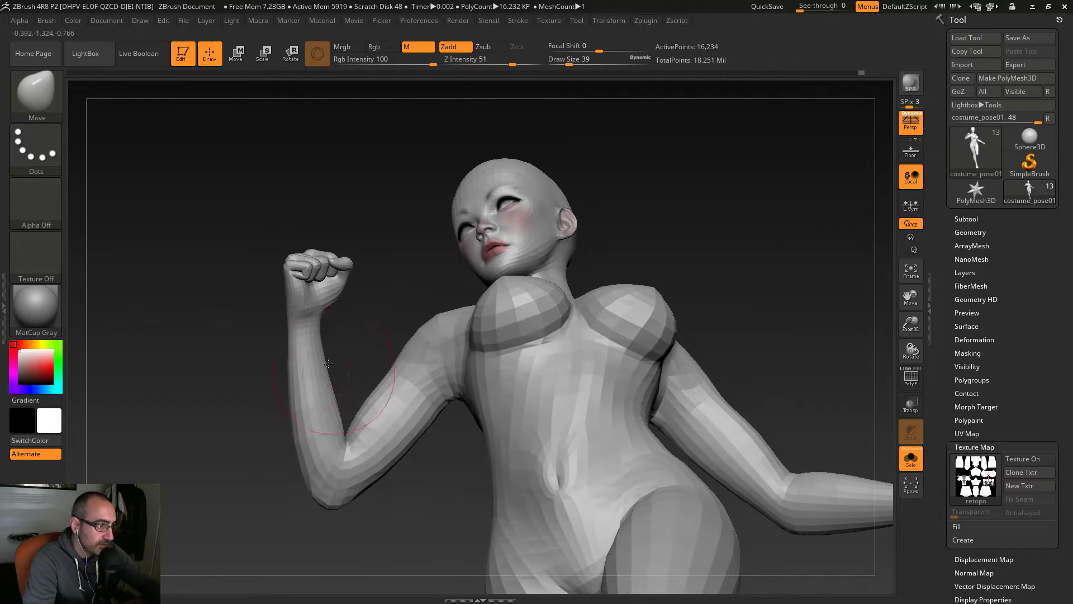
pyautogui.moveTo(258, 233)
pyautogui.keyDown('ctrl'); pyautogui.keyDown('shift'); pyautogui.mouseDown()
pyautogui.moveTo(273, 316)
pyautogui.moveTo(449, 345)
pyautogui.moveTo(563, 491)
pyautogui.mouseUp(); pyautogui.keyUp('shift'); pyautogui.keyUp('ctrl')
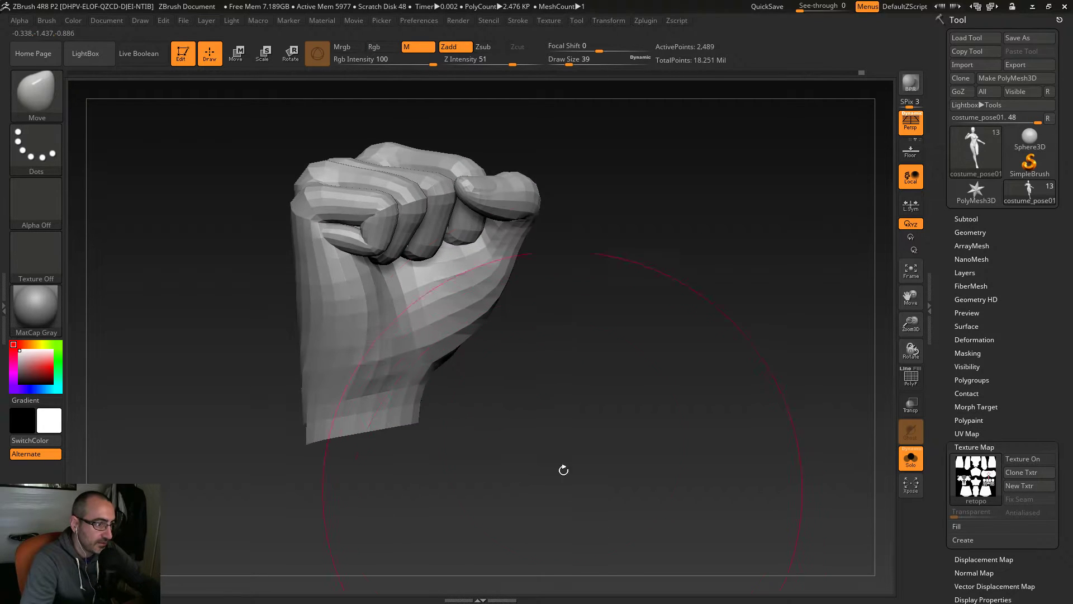
# Step: Set the draw size to 7 and examine the isolated fist from all sides with and without the polyframe
pyautogui.keyDown('alt'); pyautogui.moveTo(575, 361); pyautogui.dragTo(635, 431); pyautogui.keyUp('alt')
pyautogui.press('s')
pyautogui.moveTo(495, 366); pyautogui.dragTo(484, 366)
pyautogui.moveTo(648, 408); pyautogui.dragTo(592, 438)
pyautogui.moveTo(592, 438); pyautogui.dragTo(639, 382, button='right')
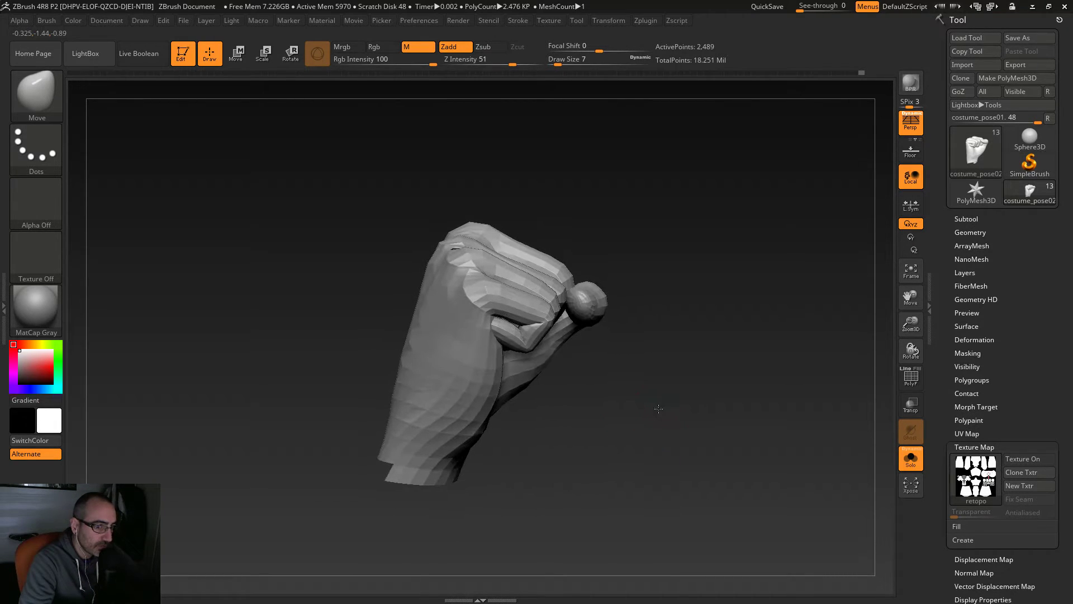
pyautogui.click(911, 379)
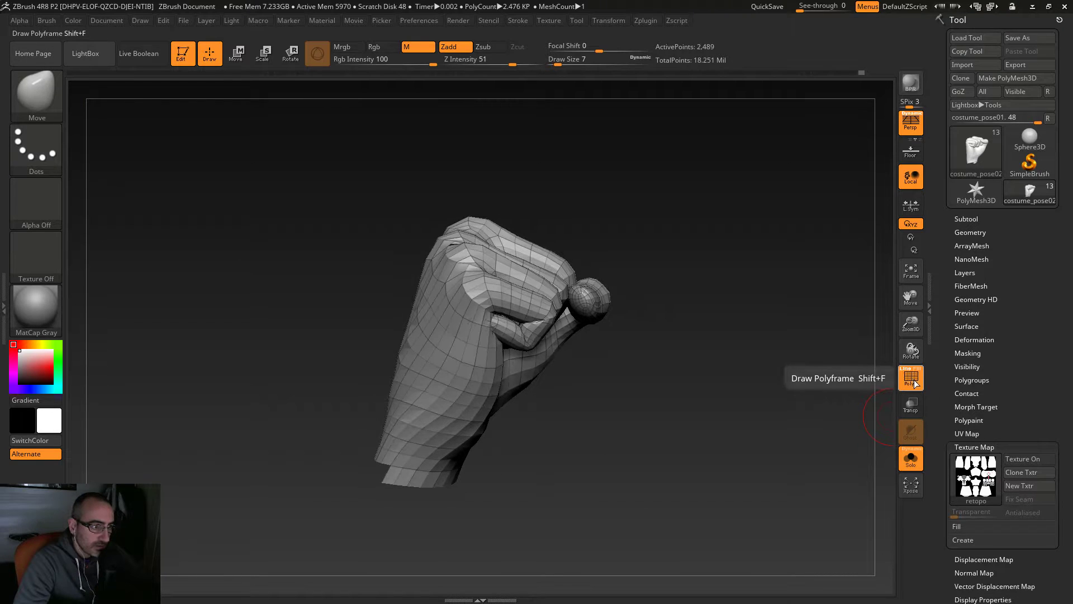
pyautogui.moveTo(844, 391); pyautogui.dragTo(777, 429, button='right')
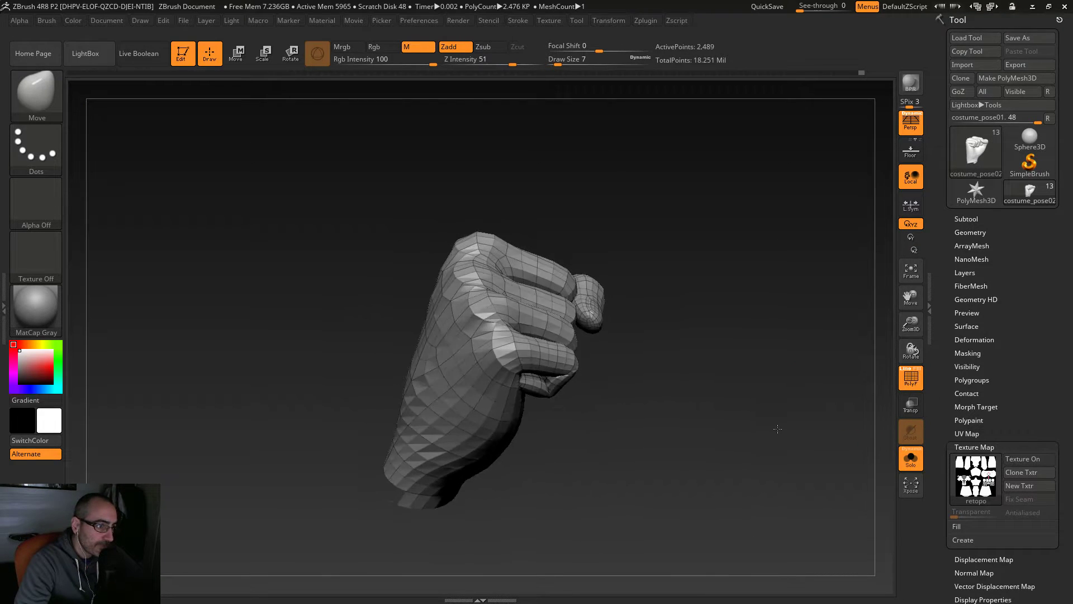
pyautogui.click(917, 369)
pyautogui.click(909, 380)
pyautogui.moveTo(693, 419)
pyautogui.mouseDown(button='right')
pyautogui.moveTo(658, 405)
pyautogui.moveTo(701, 408)
pyautogui.moveTo(702, 349)
pyautogui.moveTo(752, 406)
pyautogui.moveTo(702, 355)
pyautogui.moveTo(707, 384)
pyautogui.moveTo(680, 474)
pyautogui.moveTo(740, 449)
pyautogui.moveTo(729, 375)
pyautogui.moveTo(709, 360)
pyautogui.mouseUp(button='right')
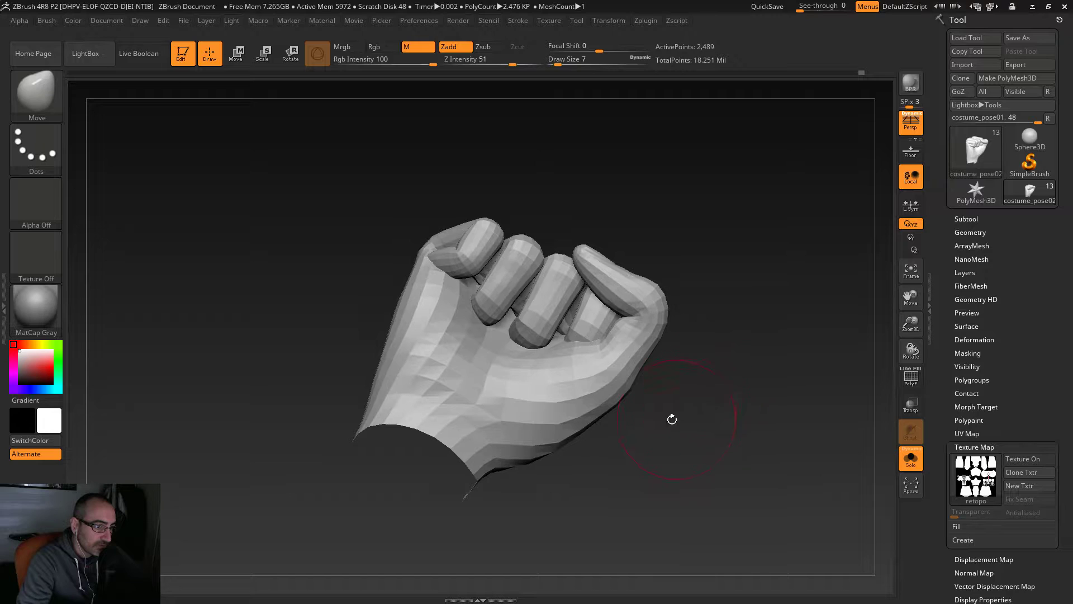
# Step: Switch to the Move Topological brush and set the draw size to 9
pyautogui.click(36, 92)
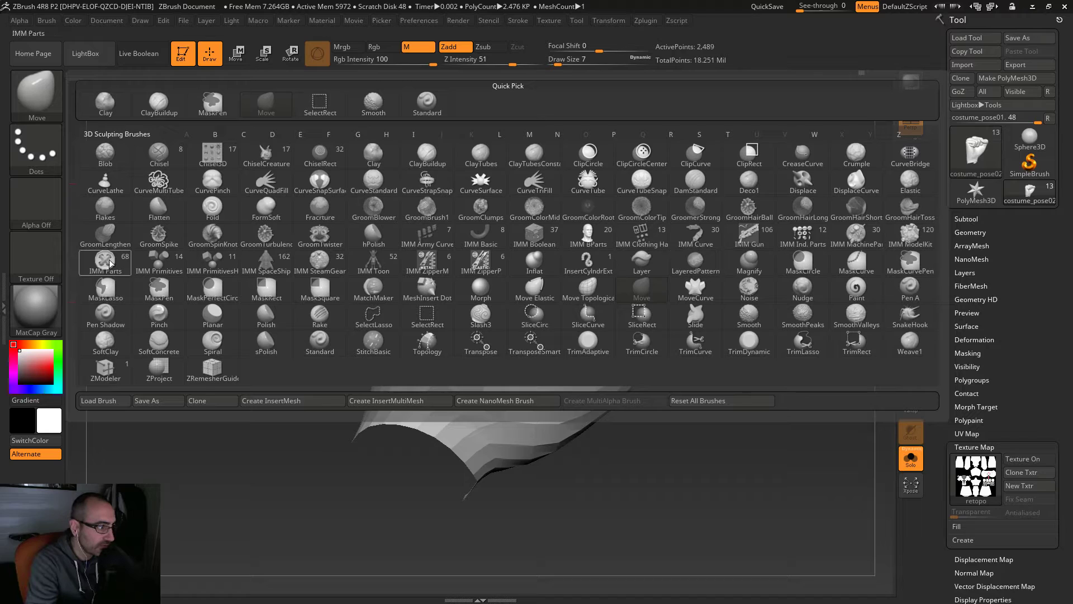
pyautogui.click(596, 291)
pyautogui.moveTo(730, 414)
pyautogui.mouseDown()
pyautogui.moveTo(697, 428)
pyautogui.moveTo(616, 389)
pyautogui.mouseUp()
pyautogui.press('s')
pyautogui.moveTo(432, 247); pyautogui.dragTo(428, 250)
pyautogui.press('s')
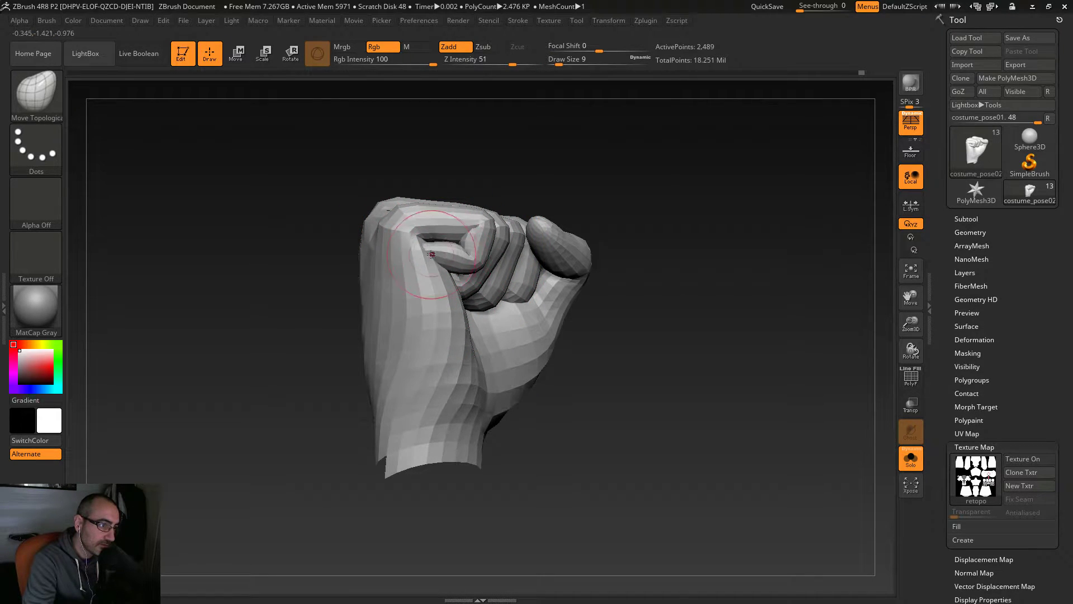
# Step: Adjust the curled little finger and the adjoining palm edge with Move Topological
pyautogui.moveTo(631, 403); pyautogui.dragTo(694, 366)
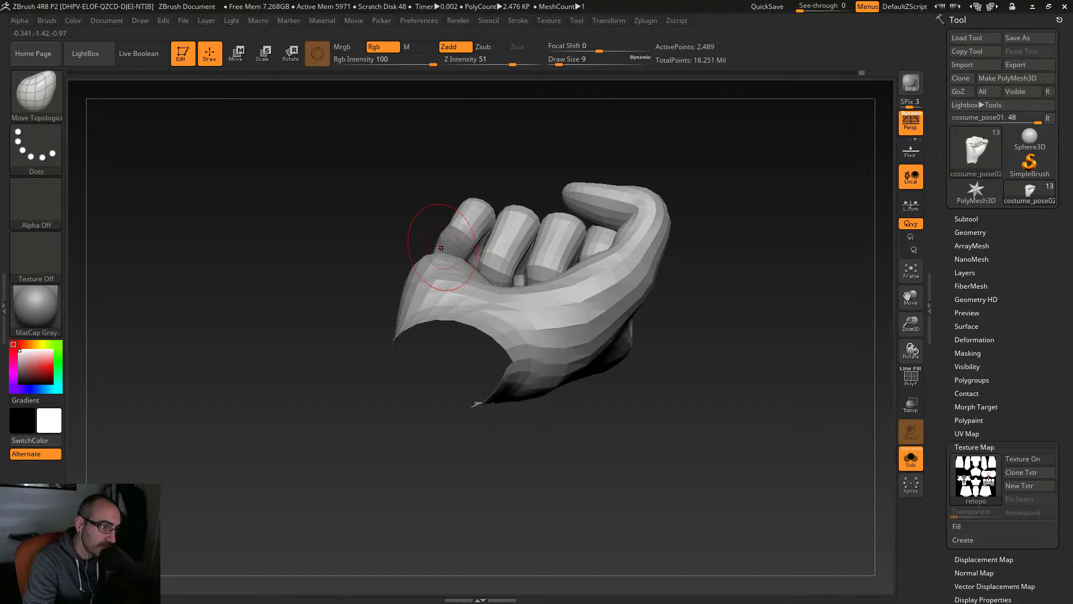
pyautogui.moveTo(384, 196)
pyautogui.mouseDown()
pyautogui.moveTo(536, 358)
pyautogui.moveTo(649, 367)
pyautogui.moveTo(596, 354)
pyautogui.moveTo(490, 263)
pyautogui.mouseUp()
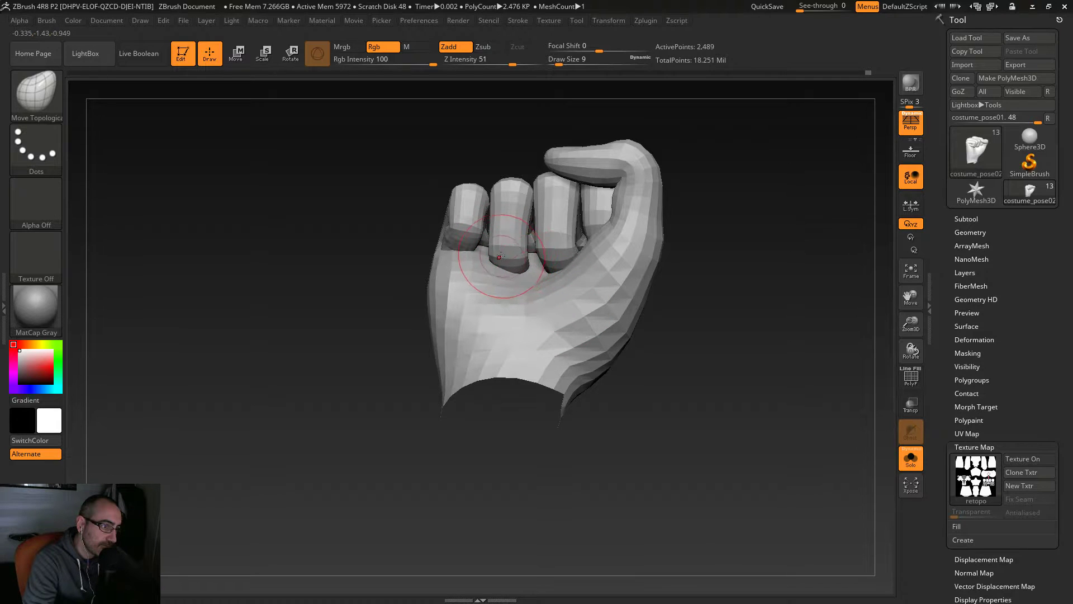
pyautogui.moveTo(478, 137); pyautogui.dragTo(478, 101)
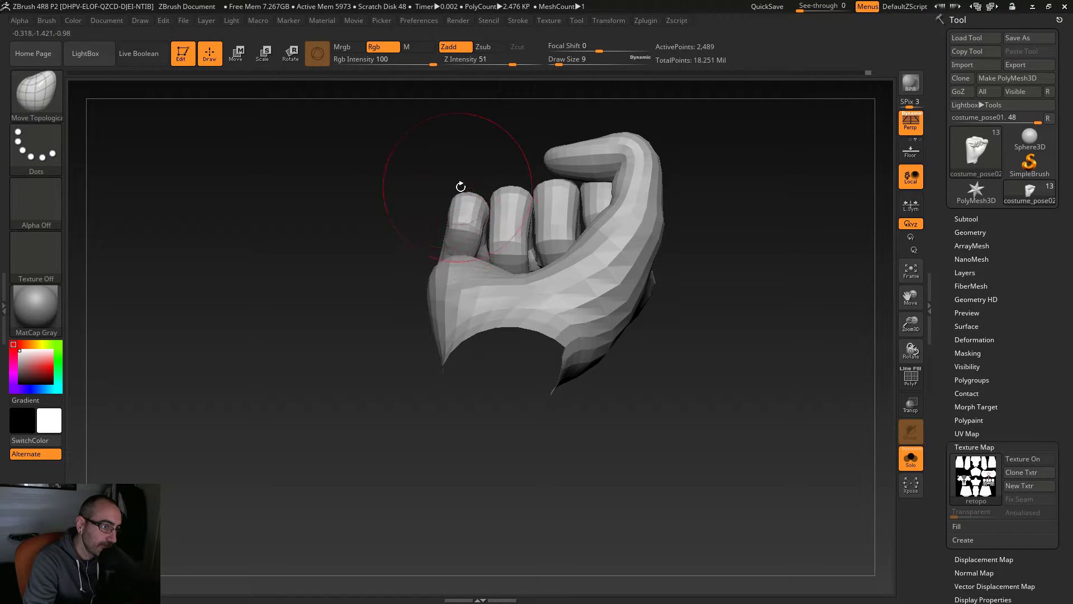
pyautogui.moveTo(479, 213)
pyautogui.mouseDown()
pyautogui.moveTo(449, 328)
pyautogui.moveTo(538, 349)
pyautogui.moveTo(549, 438)
pyautogui.moveTo(604, 390)
pyautogui.moveTo(621, 335)
pyautogui.moveTo(698, 235)
pyautogui.mouseUp()
# Step: Turn off perspective and reshape the little finger where it folds into the palm
pyautogui.click(910, 123)
pyautogui.moveTo(782, 262)
pyautogui.mouseDown()
pyautogui.moveTo(762, 290)
pyautogui.moveTo(748, 185)
pyautogui.moveTo(718, 242)
pyautogui.mouseUp()
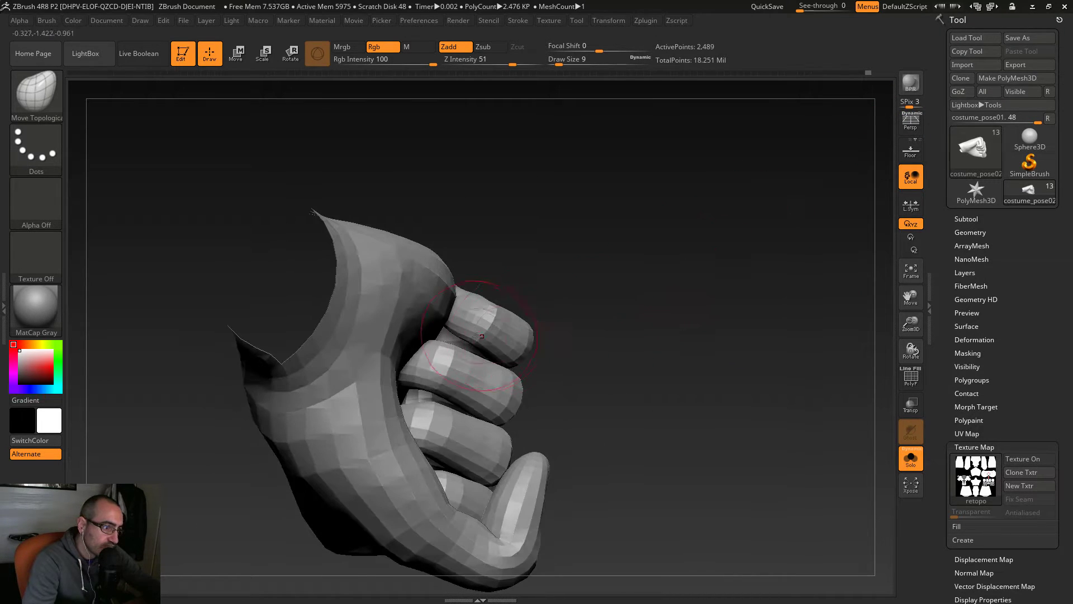
pyautogui.moveTo(501, 292); pyautogui.dragTo(492, 308)
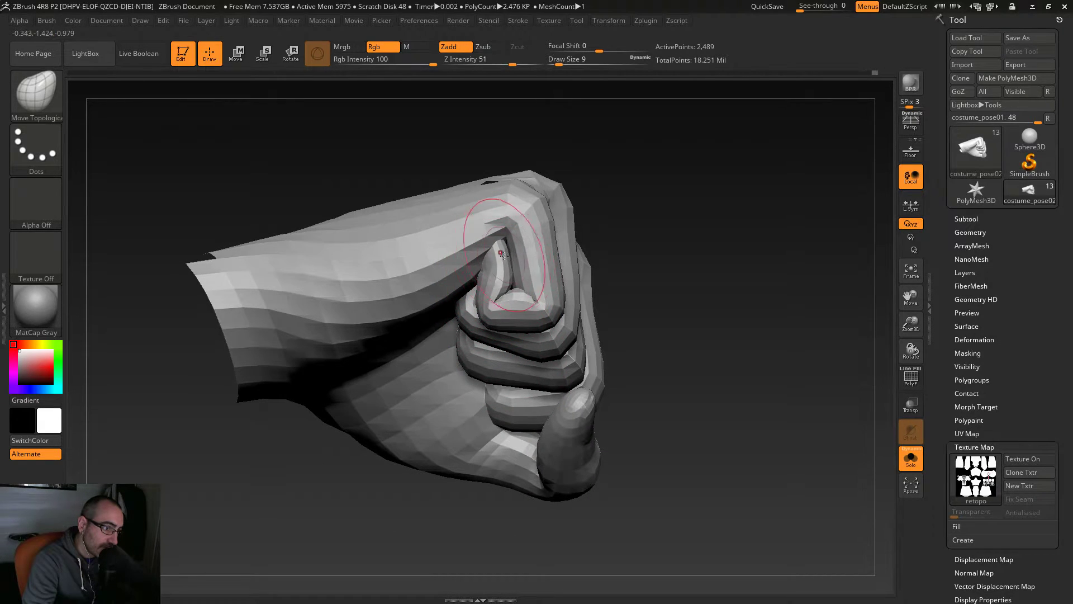
# Step: Go up one subdivision level, set the draw size to 4 and refine the little finger's fold with Move Topological and Smooth
pyautogui.hotkey('ctrl', 'd')
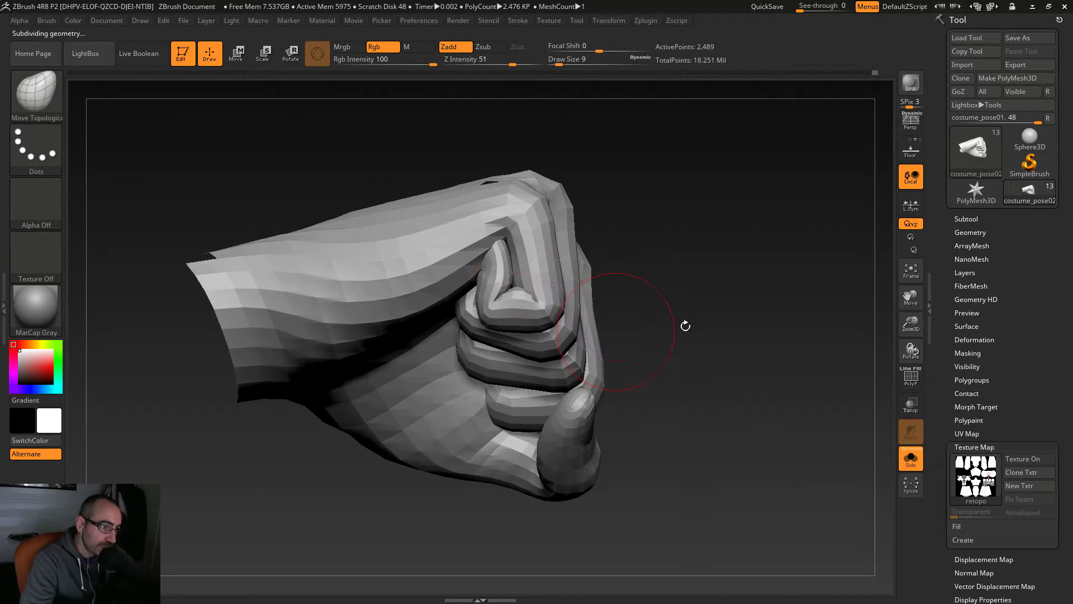
pyautogui.moveTo(694, 328)
pyautogui.mouseDown()
pyautogui.moveTo(501, 296)
pyautogui.moveTo(484, 307)
pyautogui.moveTo(491, 299)
pyautogui.mouseUp()
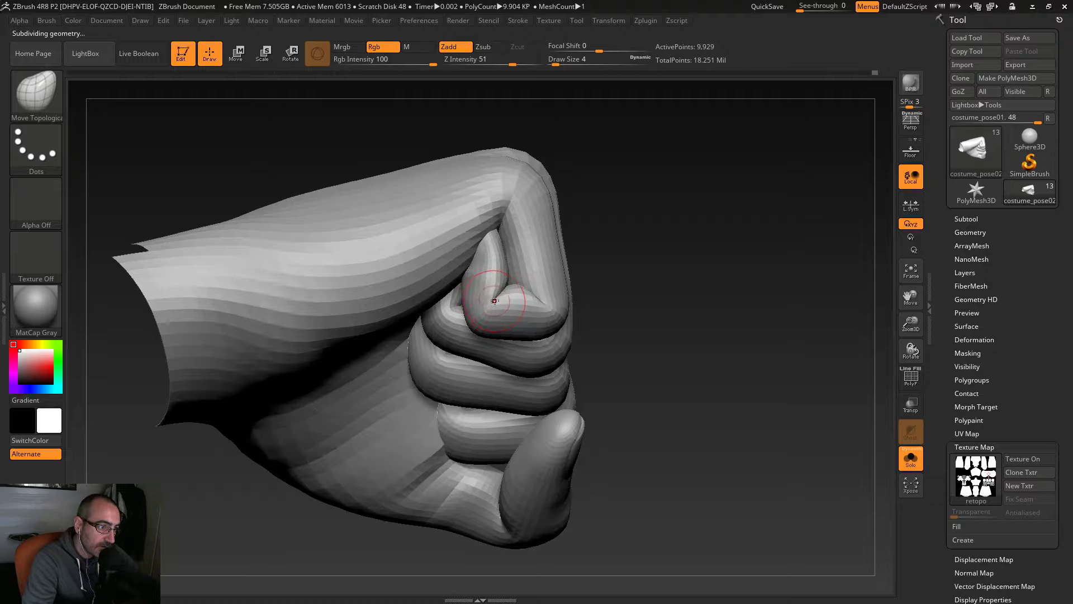
pyautogui.press('shift')
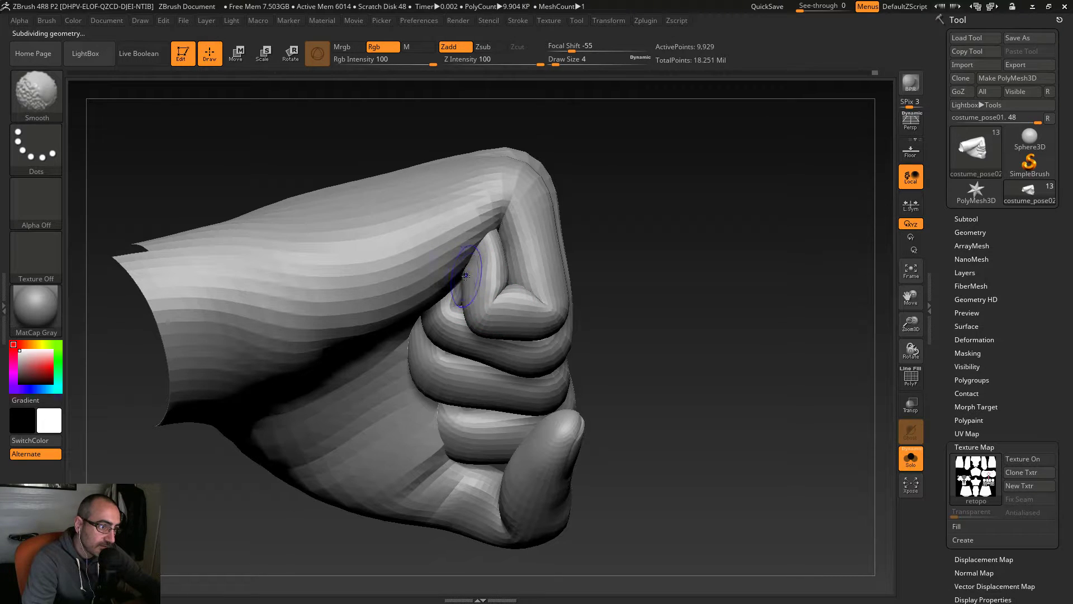
pyautogui.moveTo(619, 322)
pyautogui.mouseDown()
pyautogui.moveTo(687, 299)
pyautogui.moveTo(707, 228)
pyautogui.moveTo(627, 277)
pyautogui.moveTo(688, 341)
pyautogui.moveTo(674, 386)
pyautogui.moveTo(675, 450)
pyautogui.moveTo(672, 422)
pyautogui.mouseUp()
pyautogui.moveTo(709, 309); pyautogui.dragTo(694, 371)
# Step: Drop two subdivision levels and adjust the curled fingers and palm with Move Topological
pyautogui.hotkey('shift', 'd')
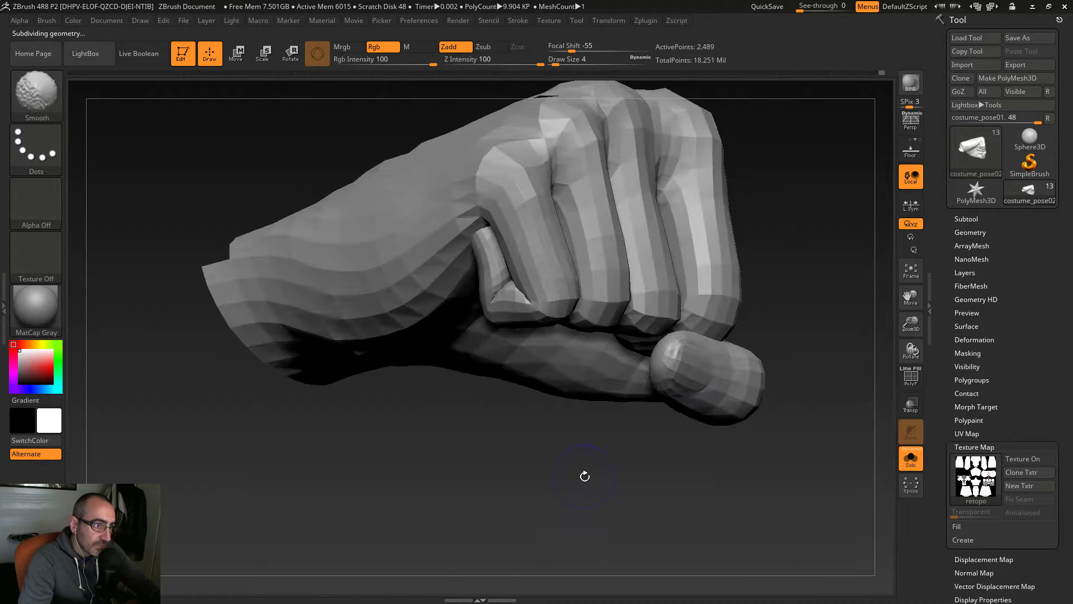
pyautogui.hotkey('shift', 'd')
pyautogui.moveTo(587, 477)
pyautogui.mouseDown()
pyautogui.moveTo(666, 387)
pyautogui.moveTo(693, 302)
pyautogui.moveTo(660, 285)
pyautogui.moveTo(623, 386)
pyautogui.moveTo(627, 359)
pyautogui.moveTo(598, 324)
pyautogui.moveTo(635, 359)
pyautogui.moveTo(634, 378)
pyautogui.moveTo(689, 359)
pyautogui.moveTo(618, 386)
pyautogui.moveTo(461, 497)
pyautogui.mouseUp()
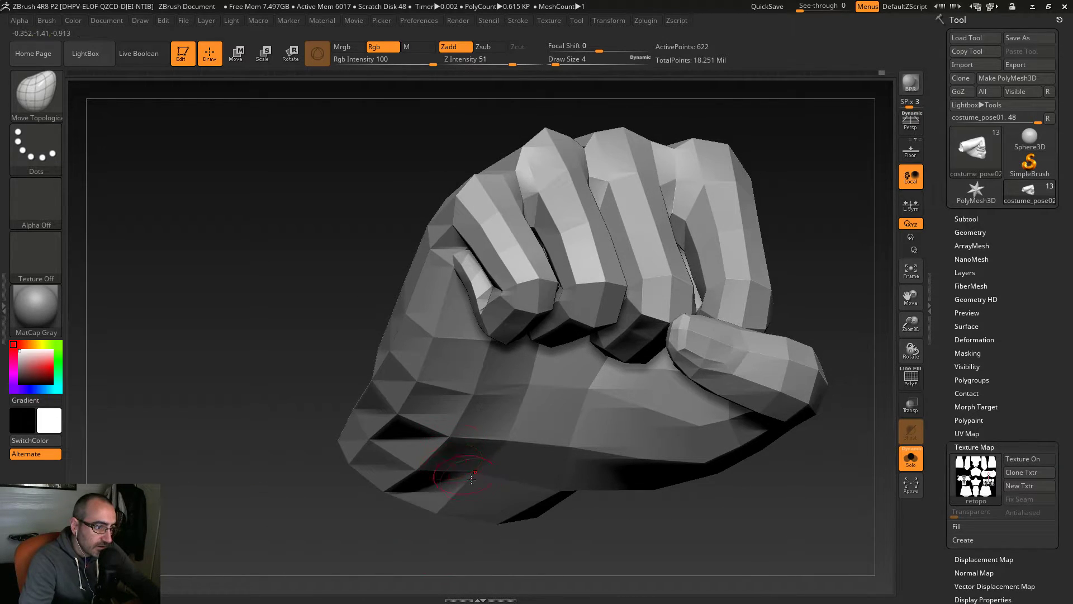
pyautogui.moveTo(643, 537); pyautogui.dragTo(413, 475)
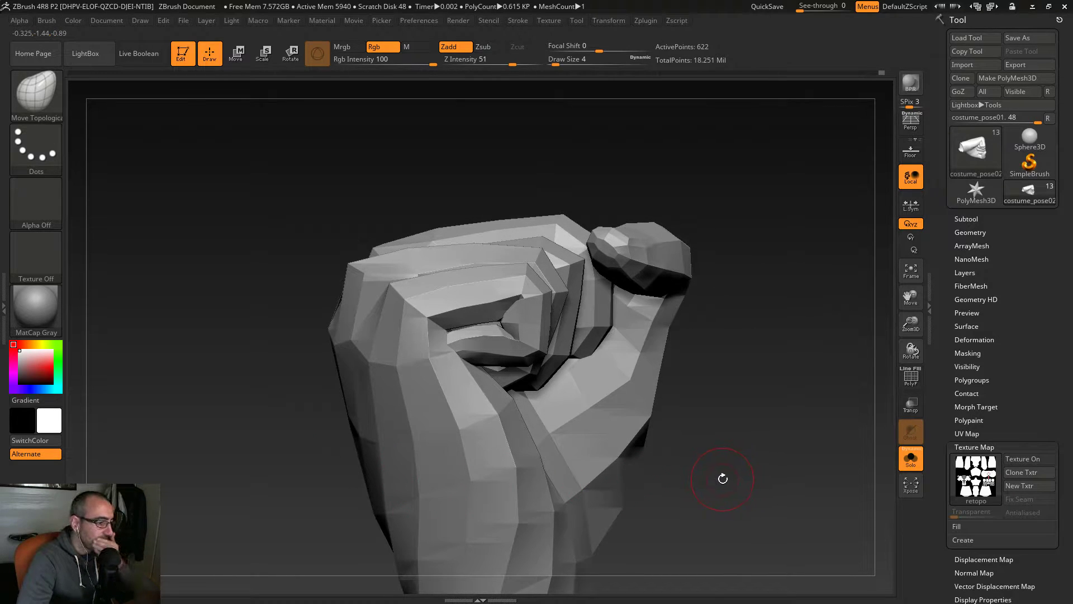
pyautogui.moveTo(751, 466); pyautogui.dragTo(556, 424)
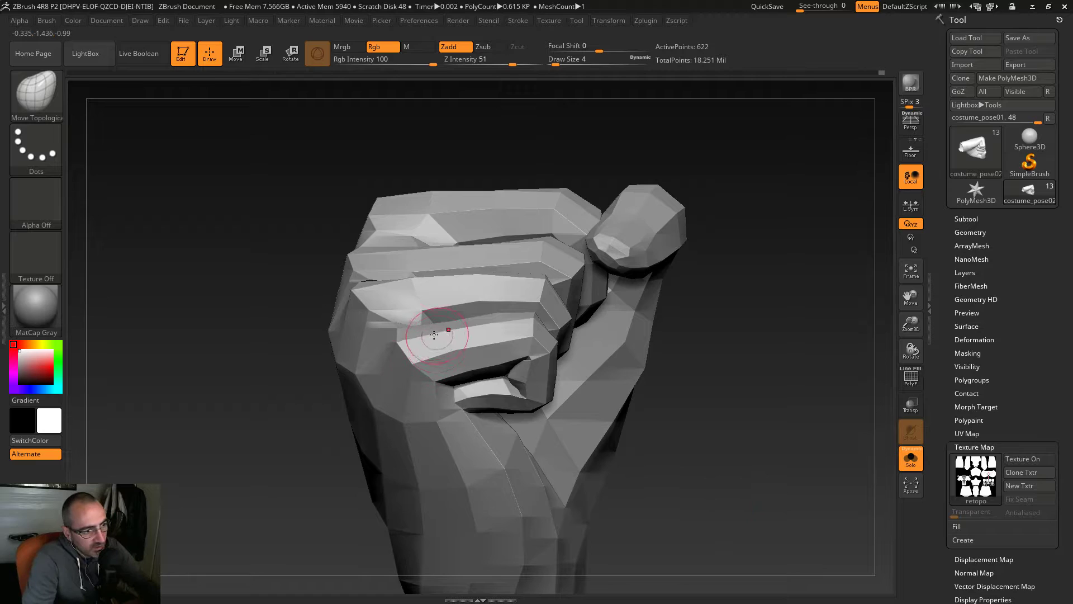
pyautogui.moveTo(762, 452)
pyautogui.mouseDown()
pyautogui.moveTo(778, 408)
pyautogui.moveTo(754, 345)
pyautogui.moveTo(706, 302)
pyautogui.mouseUp()
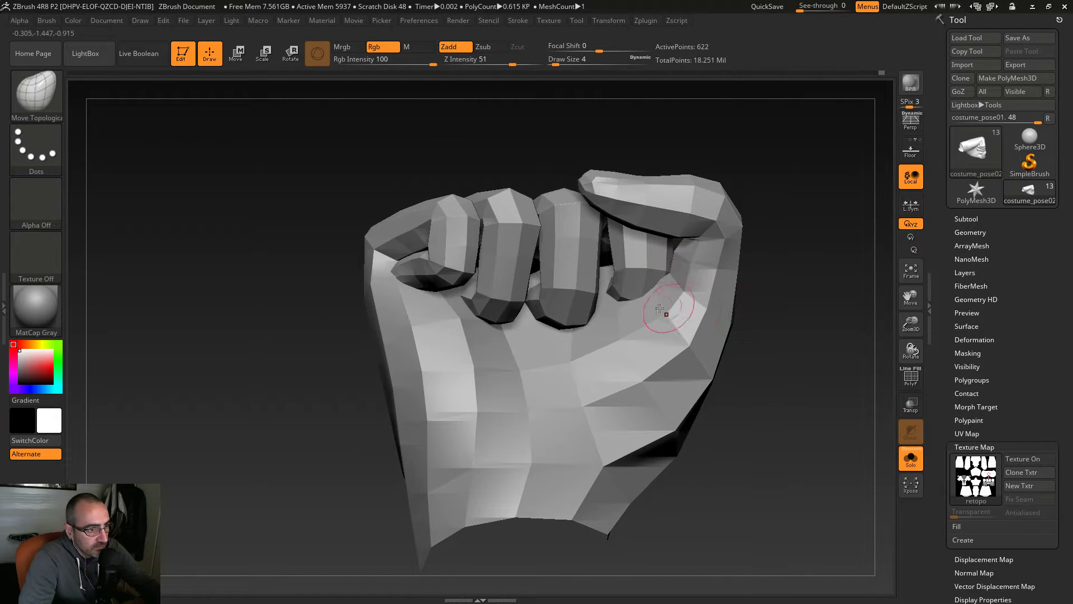
pyautogui.moveTo(361, 239); pyautogui.dragTo(707, 374)
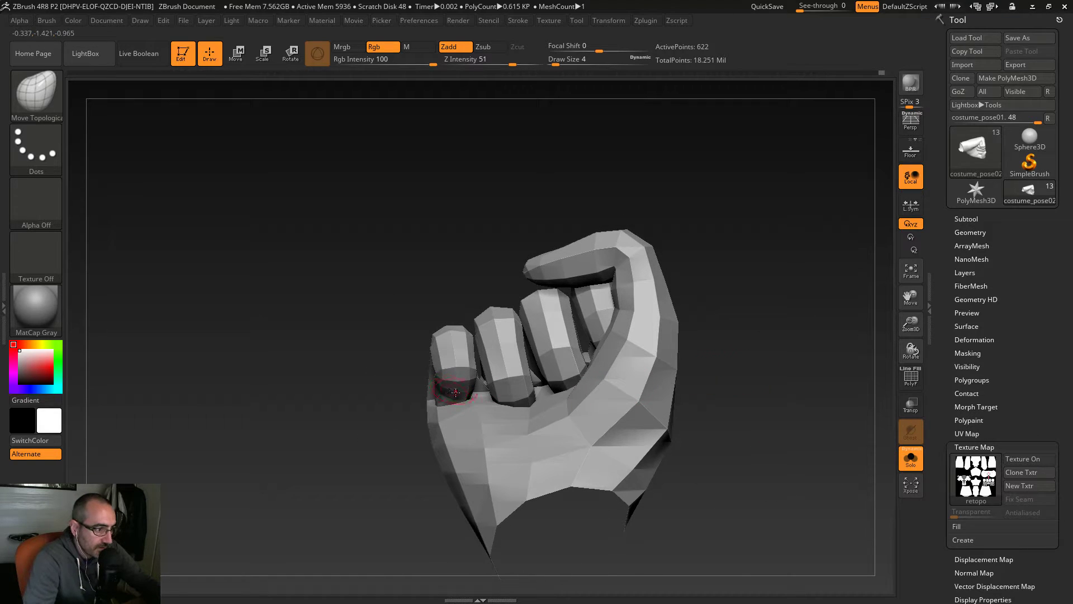
# Step: Set the draw size to 8 and reposition the little fingertip from inside the fist through the wrist opening
pyautogui.press('s')
pyautogui.moveTo(463, 398); pyautogui.dragTo(466, 398)
pyautogui.moveTo(334, 394); pyautogui.dragTo(423, 442)
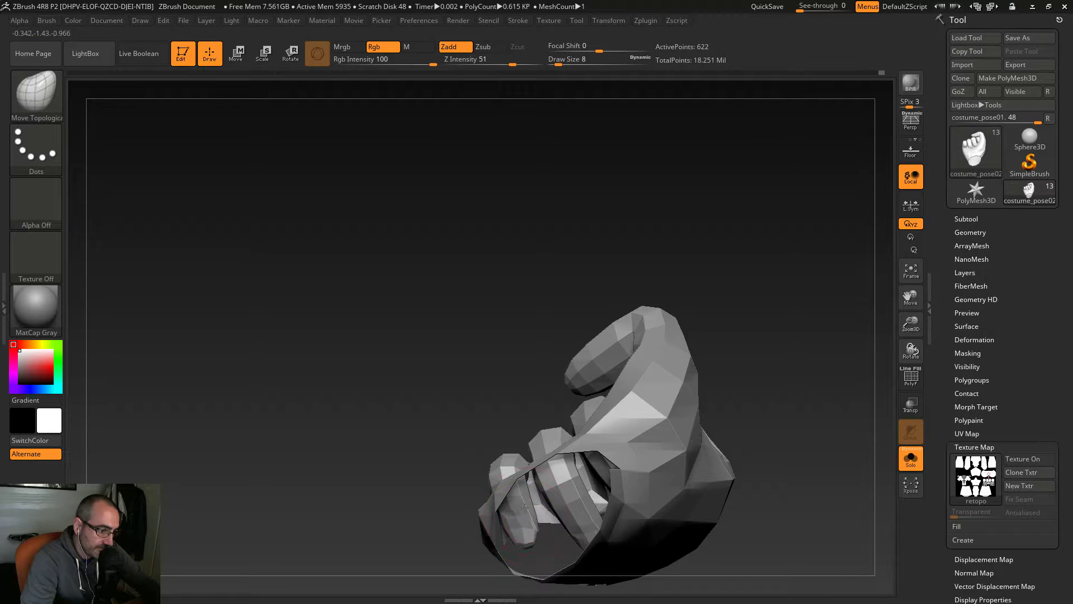
pyautogui.moveTo(417, 399); pyautogui.dragTo(408, 474)
pyautogui.keyDown('alt'); pyautogui.moveTo(403, 511); pyautogui.dragTo(436, 345); pyautogui.keyUp('alt')
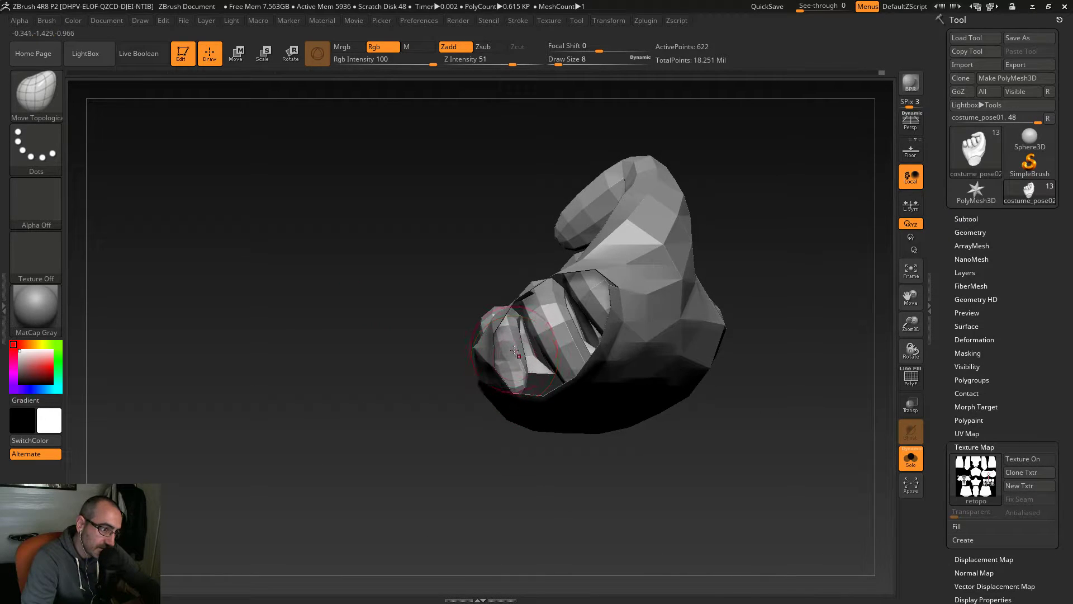
# Step: Isolate a few polygons at the tip of the nearest curled finger of the fist
pyautogui.keyDown('alt'); pyautogui.moveTo(441, 447); pyautogui.dragTo(426, 499); pyautogui.keyUp('alt')
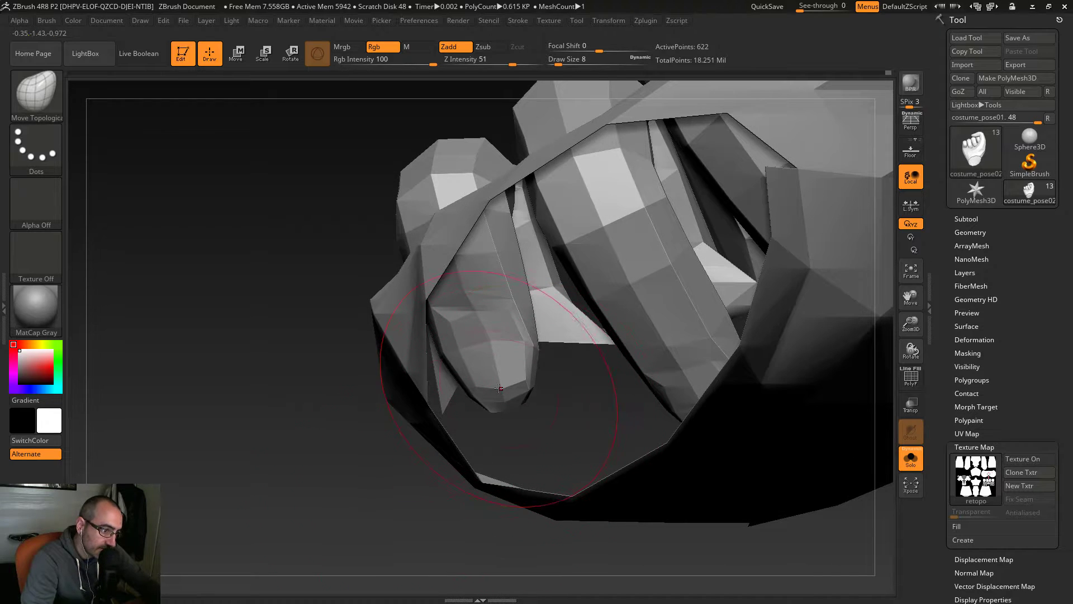
pyautogui.hotkey('ctrl', 'shift')
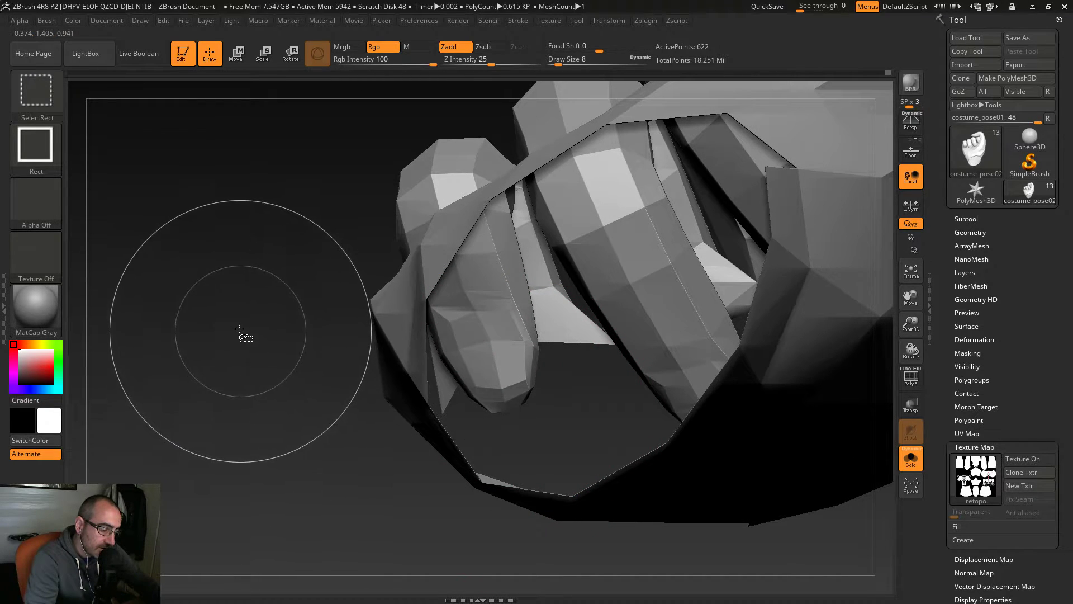
pyautogui.press('ctrl')
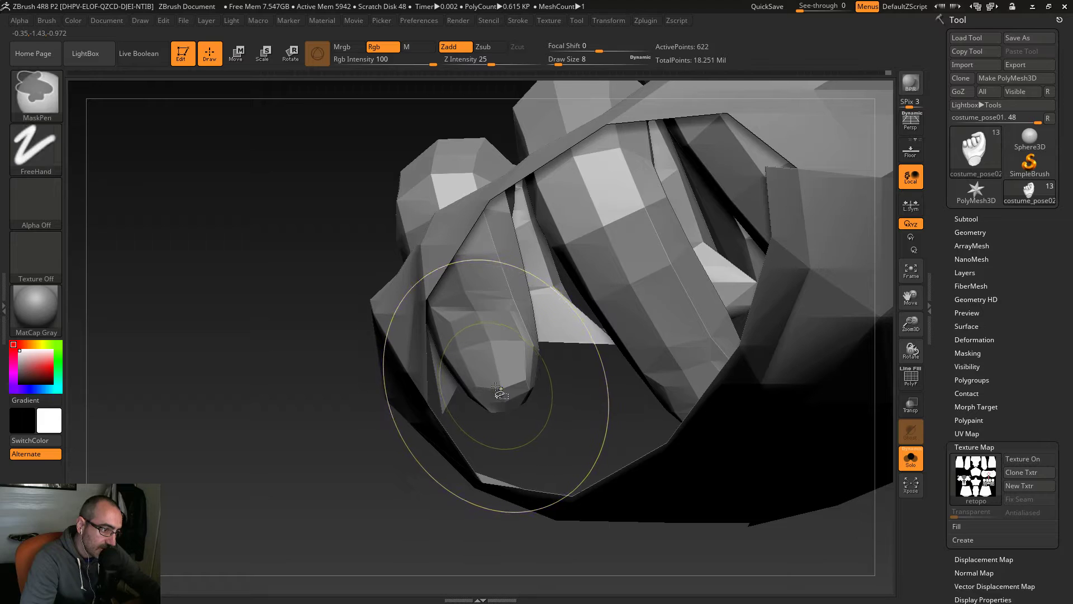
pyautogui.keyDown('ctrl'); pyautogui.keyDown('shift'); pyautogui.click(498, 390); pyautogui.keyUp('shift'); pyautogui.keyUp('ctrl')
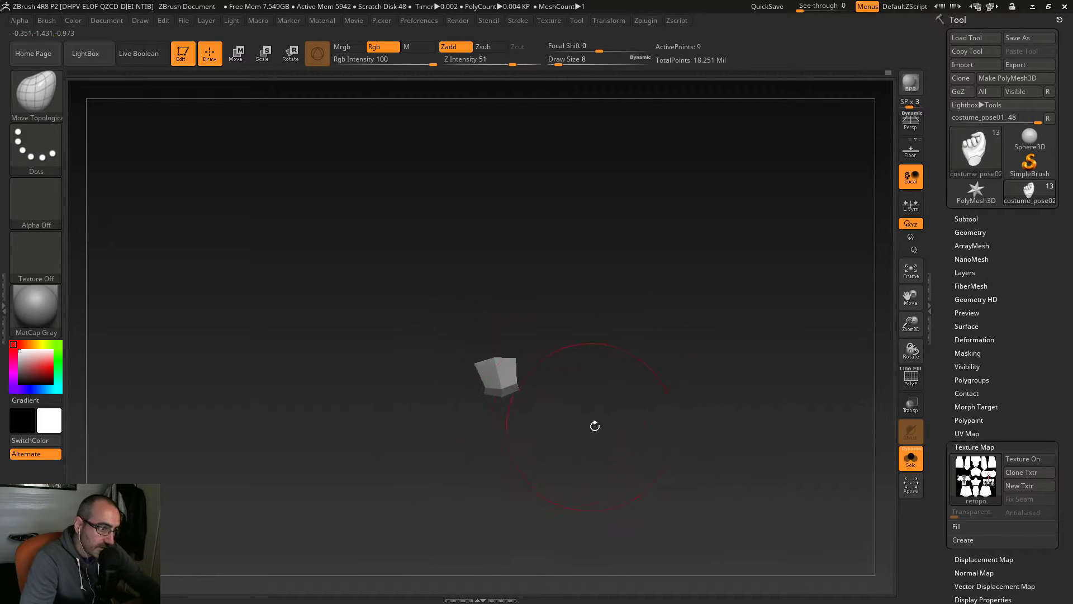
# Step: Grow the visible area repeatedly from the fingertip polygons until the finger and its knuckle are included
pyautogui.moveTo(1042, 399); pyautogui.dragTo(988, 273)
pyautogui.click(967, 286)
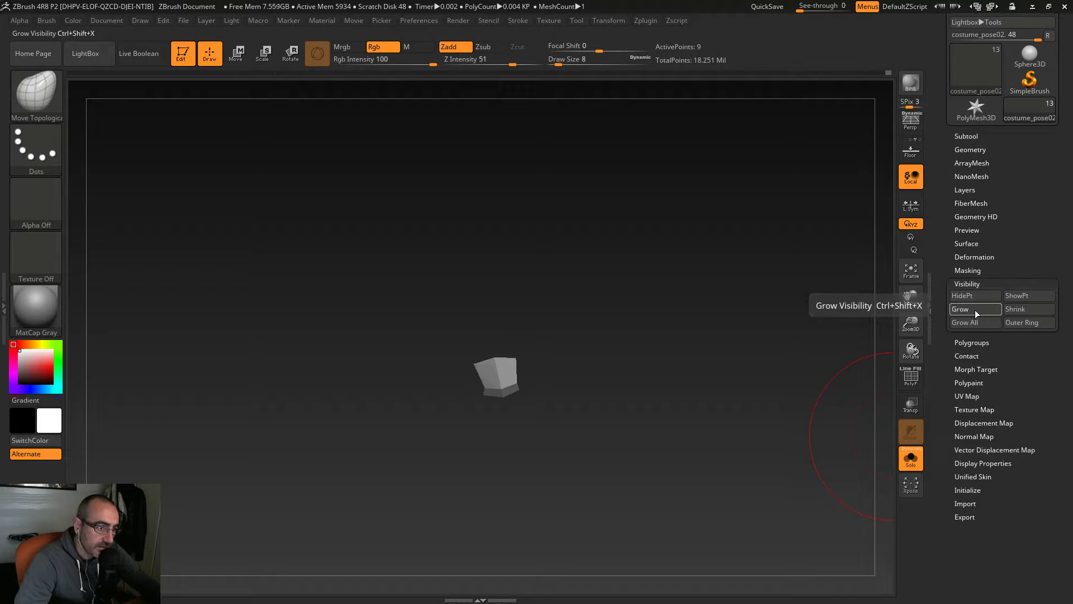
pyautogui.click(975, 310)
pyautogui.click(974, 309)
pyautogui.click(975, 310)
pyautogui.click(975, 310)
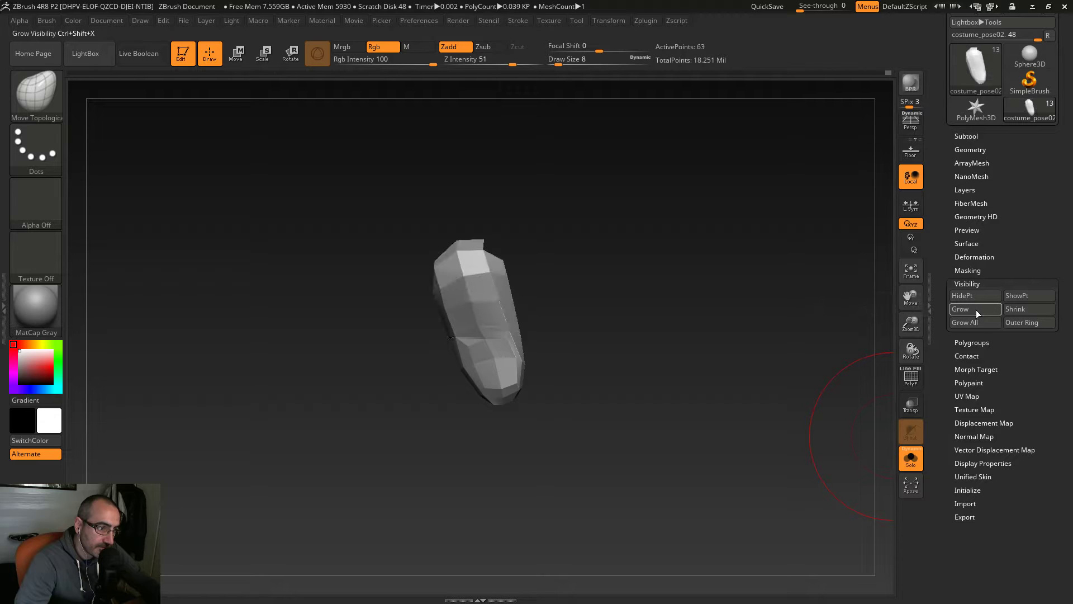
pyautogui.click(976, 311)
pyautogui.moveTo(881, 338); pyautogui.dragTo(673, 381)
pyautogui.moveTo(610, 431)
pyautogui.mouseDown()
pyautogui.moveTo(643, 444)
pyautogui.moveTo(621, 445)
pyautogui.moveTo(646, 443)
pyautogui.mouseUp()
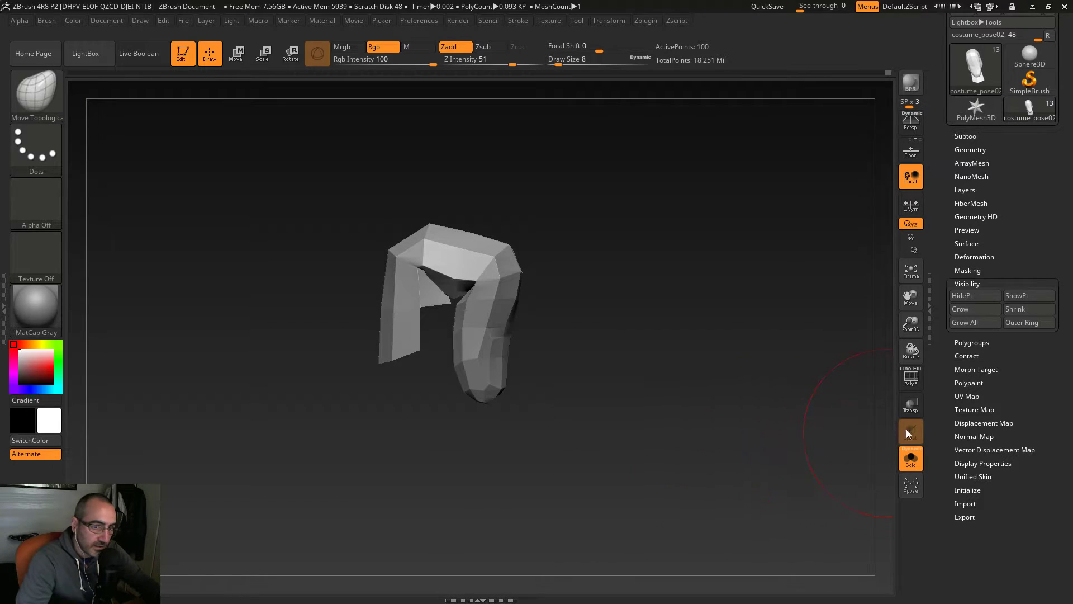
# Step: Grow the visible area further past the knuckle and hide the stray polygons hanging below it
pyautogui.click(972, 313)
pyautogui.keyDown('ctrl'); pyautogui.keyDown('shift'); pyautogui.moveTo(349, 467); pyautogui.dragTo(438, 375); pyautogui.keyUp('shift'); pyautogui.keyUp('ctrl')
pyautogui.moveTo(536, 436); pyautogui.dragTo(743, 447)
pyautogui.click(969, 314)
pyautogui.keyDown('ctrl'); pyautogui.keyDown('shift'); pyautogui.moveTo(569, 411); pyautogui.dragTo(706, 446); pyautogui.keyUp('shift'); pyautogui.keyUp('ctrl')
pyautogui.hotkey('ctrl', 'z')
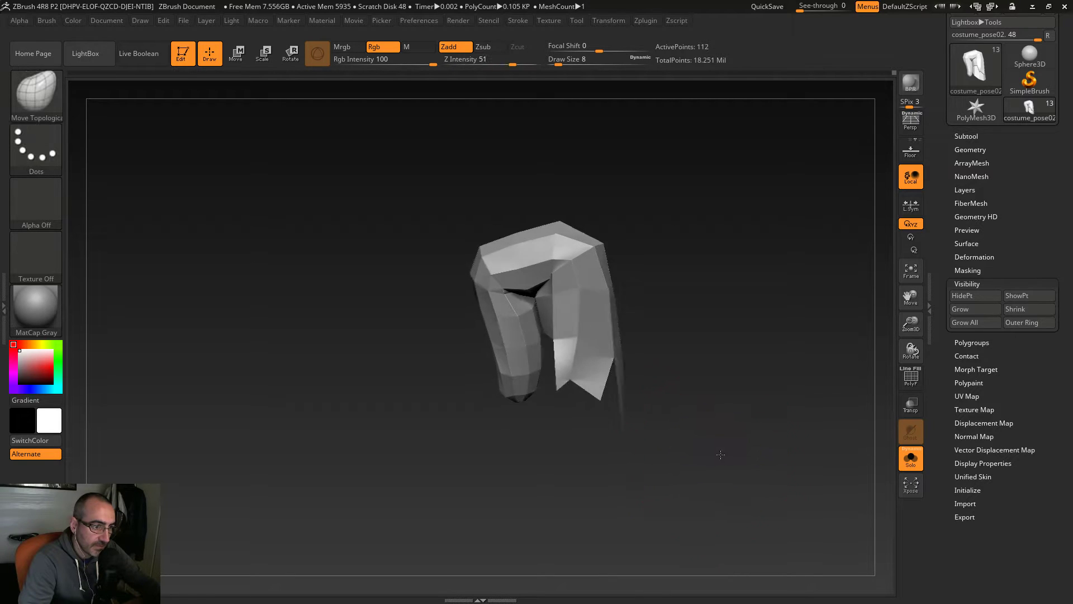
pyautogui.keyDown('ctrl'); pyautogui.keyDown('alt'); pyautogui.keyDown('shift'); pyautogui.moveTo(609, 380); pyautogui.dragTo(608, 380); pyautogui.keyUp('shift'); pyautogui.keyUp('alt'); pyautogui.keyUp('ctrl')
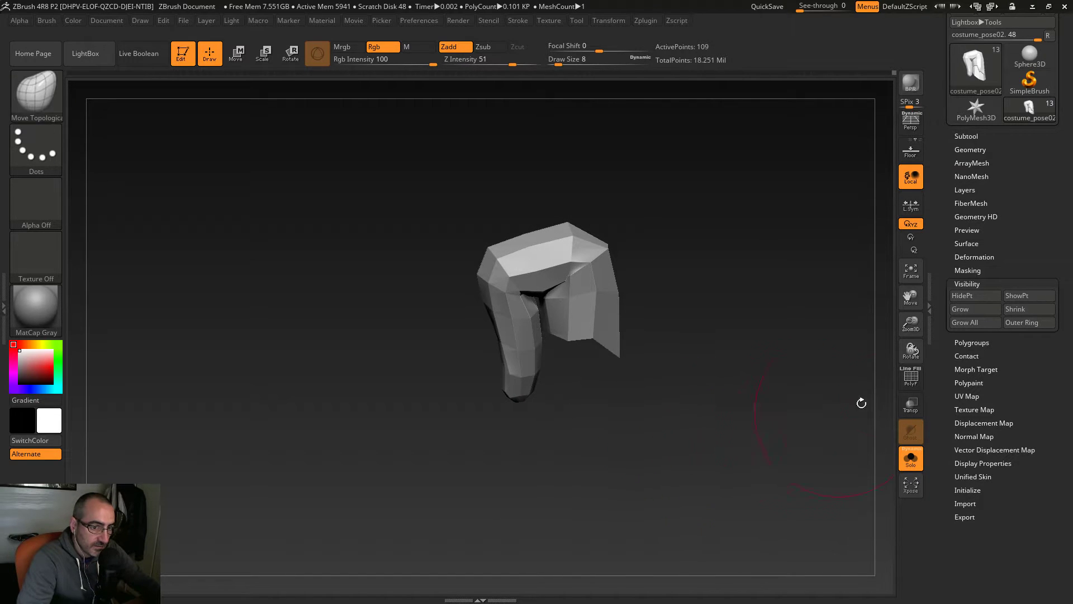
# Step: Turn on wireframe lines without the polygroup fill and hide another stray polygon at the finger's base
pyautogui.click(911, 376)
pyautogui.moveTo(783, 402); pyautogui.dragTo(828, 410)
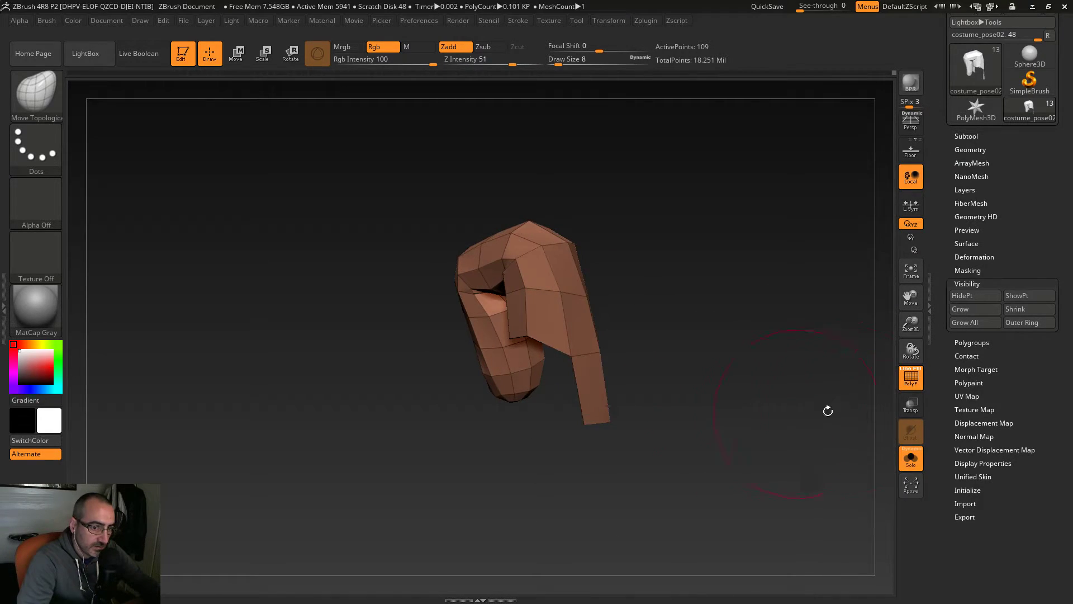
pyautogui.click(921, 374)
pyautogui.keyDown('ctrl'); pyautogui.keyDown('alt'); pyautogui.keyDown('shift'); pyautogui.moveTo(635, 426); pyautogui.dragTo(476, 380); pyautogui.keyUp('shift'); pyautogui.keyUp('alt'); pyautogui.keyUp('ctrl')
pyautogui.keyDown('ctrl'); pyautogui.keyDown('shift'); pyautogui.moveTo(429, 414); pyautogui.dragTo(437, 376); pyautogui.keyUp('shift'); pyautogui.keyUp('ctrl')
pyautogui.hotkey('ctrl', 'z')
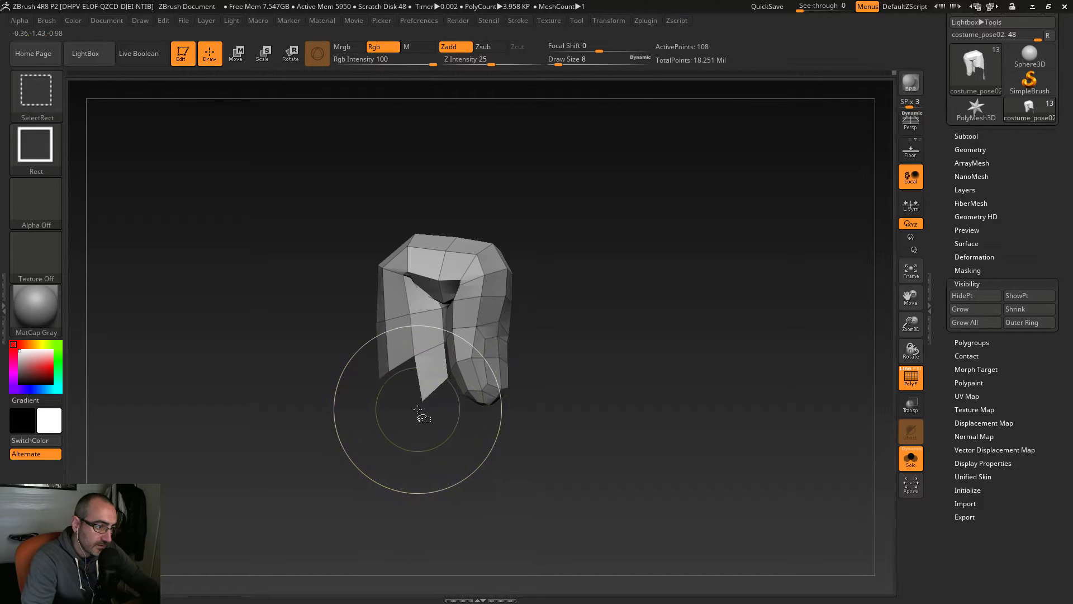
# Step: Hide the protruding polygon at the inner edge of the finger's base and grow the visible area once
pyautogui.click(966, 310)
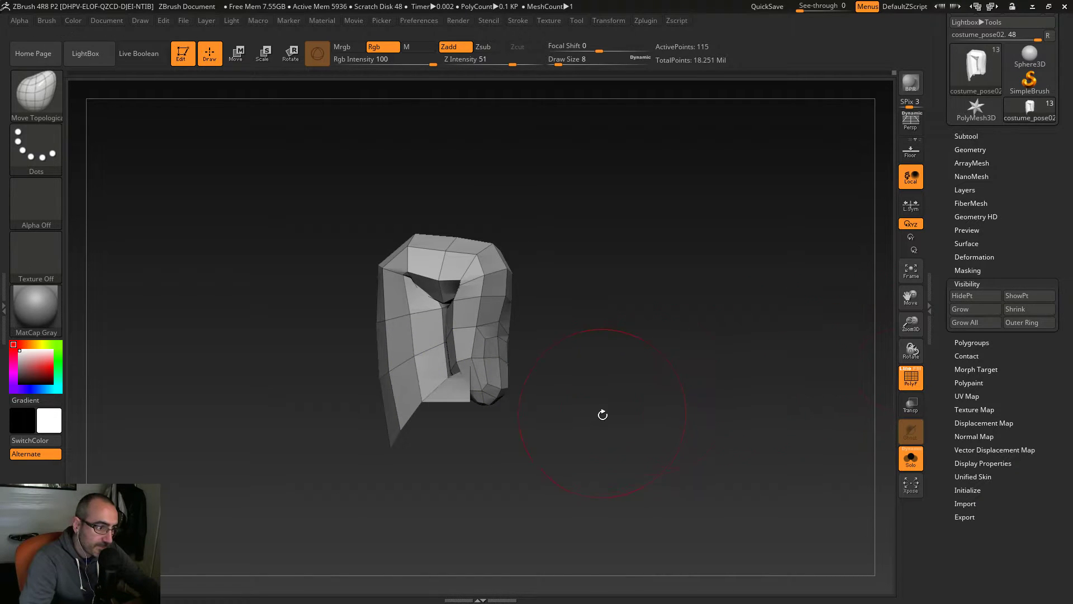
pyautogui.hotkey('ctrl', 'z')
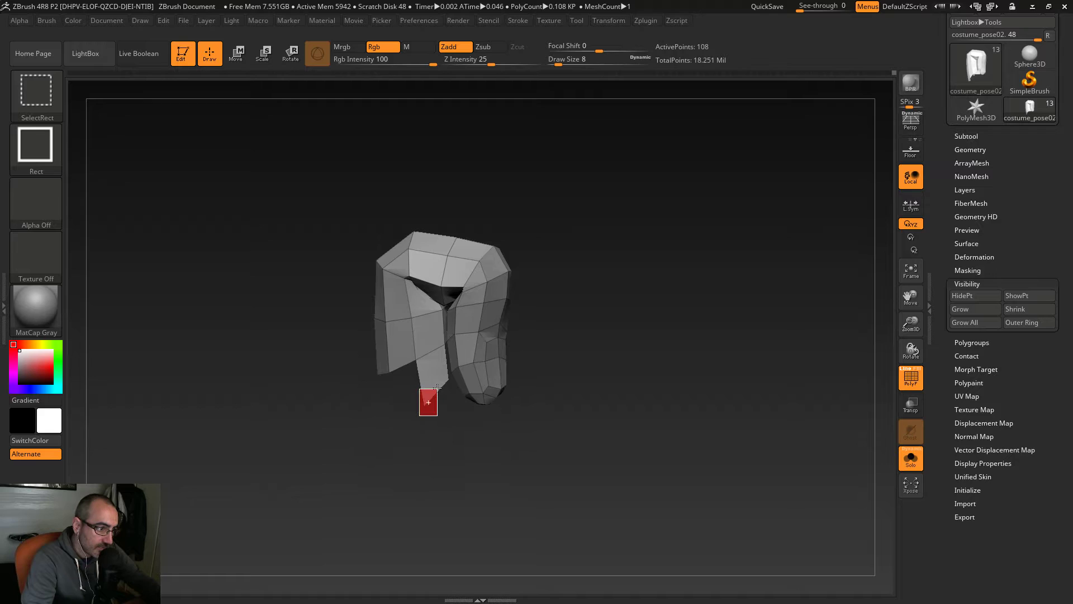
pyautogui.keyDown('ctrl'); pyautogui.keyDown('alt'); pyautogui.keyDown('shift'); pyautogui.moveTo(437, 387); pyautogui.dragTo(437, 387); pyautogui.keyUp('shift'); pyautogui.keyUp('alt'); pyautogui.keyUp('ctrl')
pyautogui.moveTo(491, 455); pyautogui.dragTo(779, 433)
pyautogui.click(979, 312)
pyautogui.moveTo(820, 371)
pyautogui.mouseDown()
pyautogui.moveTo(687, 387)
pyautogui.moveTo(741, 407)
pyautogui.moveTo(686, 385)
pyautogui.moveTo(695, 376)
pyautogui.moveTo(699, 389)
pyautogui.mouseUp()
pyautogui.hotkey('ctrl', 'shift')
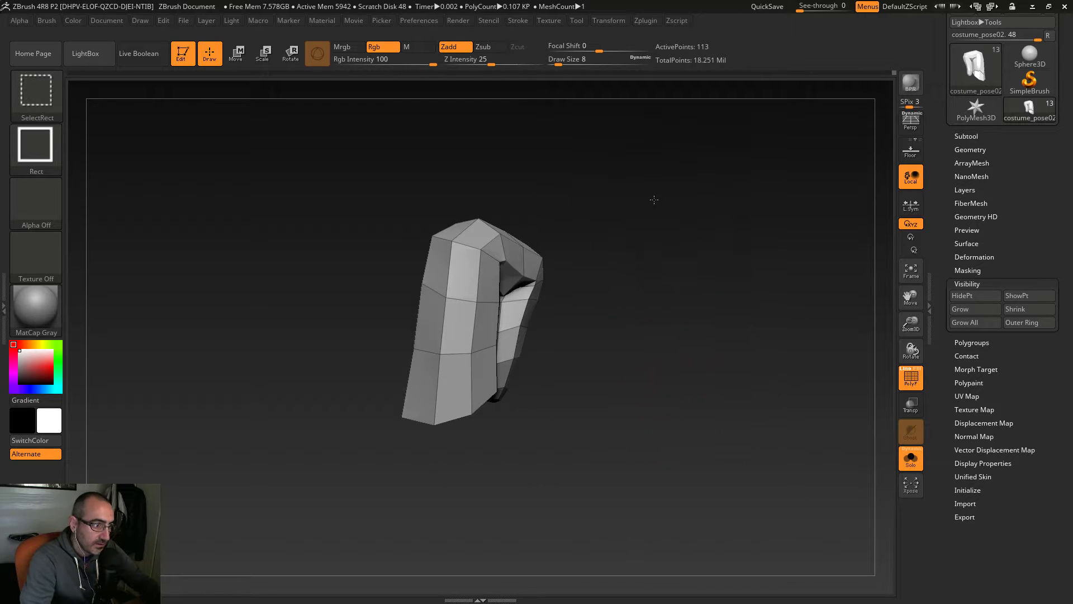
pyautogui.keyDown('ctrl'); pyautogui.keyDown('shift'); pyautogui.click(654, 199); pyautogui.keyUp('shift'); pyautogui.keyUp('ctrl')
pyautogui.hotkey('ctrl', 'z')
pyautogui.moveTo(672, 168)
pyautogui.mouseDown()
pyautogui.moveTo(703, 169)
pyautogui.moveTo(716, 194)
pyautogui.moveTo(755, 212)
pyautogui.moveTo(726, 240)
pyautogui.moveTo(645, 188)
pyautogui.moveTo(632, 192)
pyautogui.moveTo(632, 223)
pyautogui.moveTo(767, 269)
pyautogui.moveTo(709, 239)
pyautogui.moveTo(743, 290)
pyautogui.moveTo(567, 366)
pyautogui.moveTo(680, 384)
pyautogui.moveTo(677, 395)
pyautogui.moveTo(575, 392)
pyautogui.mouseUp()
pyautogui.click(972, 311)
pyautogui.hotkey('ctrl', 'z')
pyautogui.moveTo(412, 460); pyautogui.dragTo(641, 458)
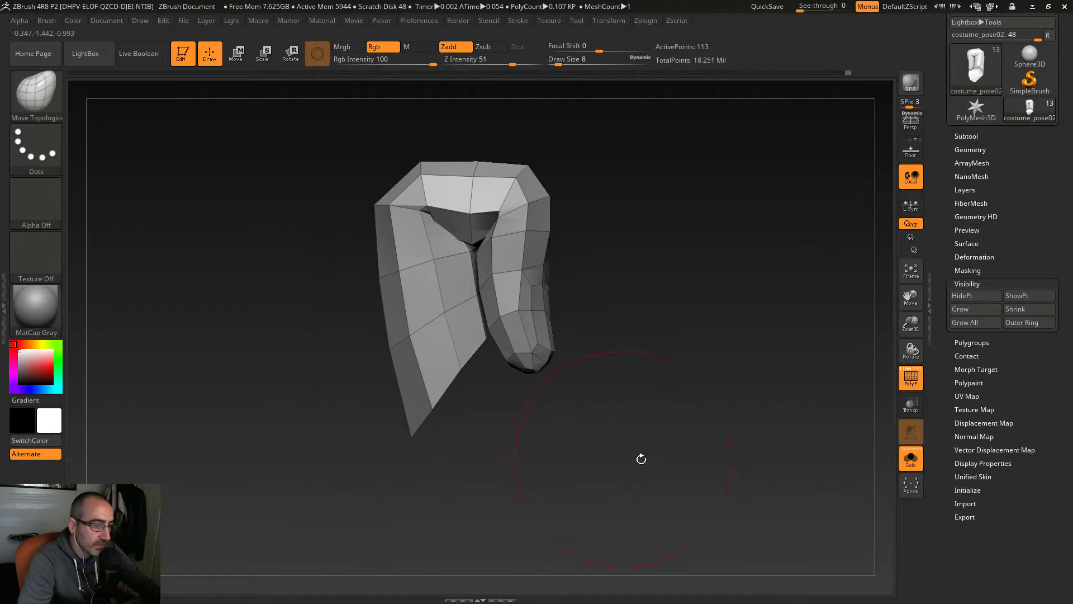
# Step: Display the polygroup fill and compare the isolated finger with the complete hand
pyautogui.click(917, 369)
pyautogui.moveTo(688, 408); pyautogui.dragTo(761, 398)
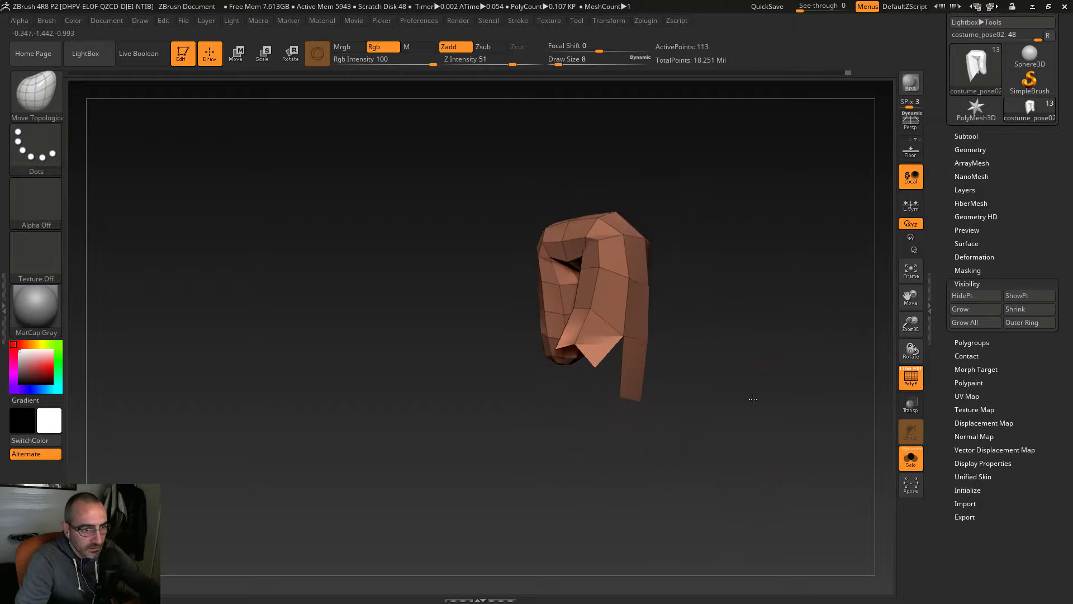
pyautogui.keyDown('ctrl'); pyautogui.keyDown('shift'); pyautogui.click(779, 240); pyautogui.keyUp('shift'); pyautogui.keyUp('ctrl')
pyautogui.moveTo(778, 239); pyautogui.dragTo(765, 234)
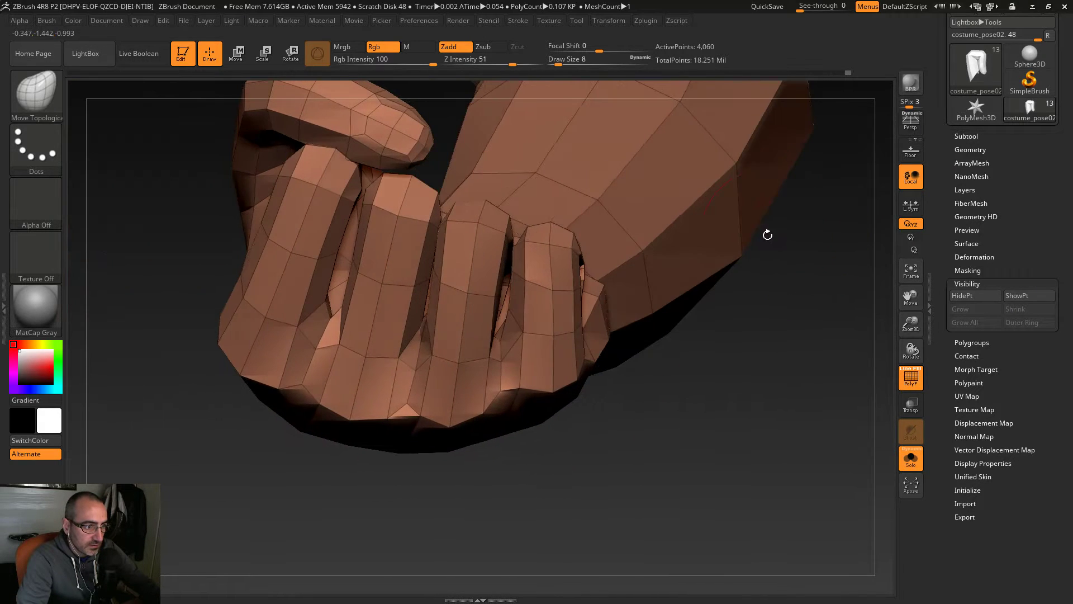
pyautogui.hotkey('ctrl', 'z')
pyautogui.moveTo(776, 404); pyautogui.dragTo(721, 376)
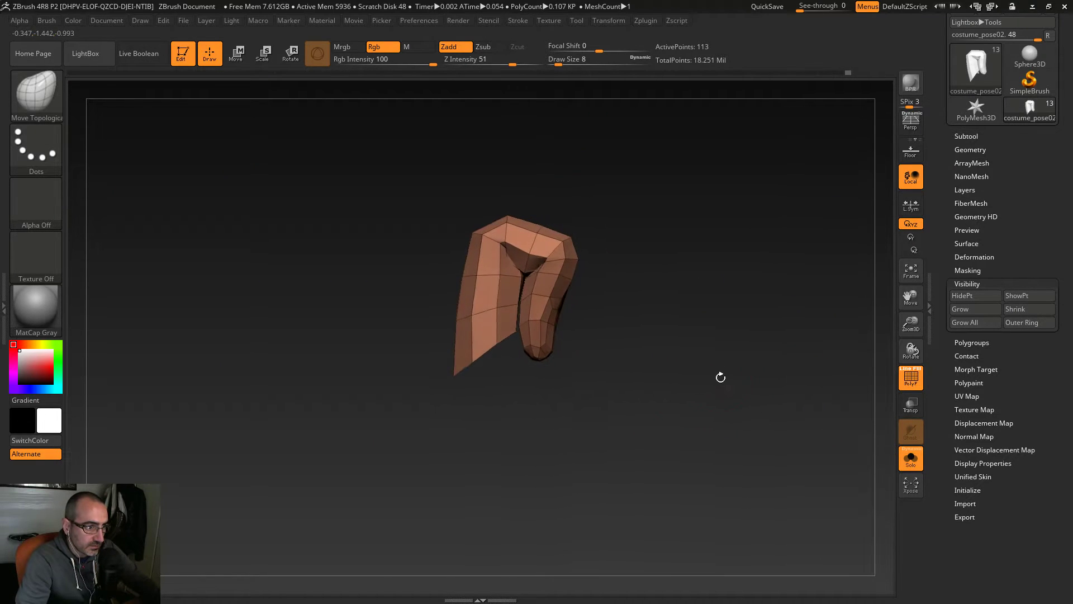
pyautogui.keyDown('ctrl'); pyautogui.keyDown('shift'); pyautogui.click(643, 517); pyautogui.keyUp('shift'); pyautogui.keyUp('ctrl')
pyautogui.moveTo(555, 510); pyautogui.dragTo(379, 506)
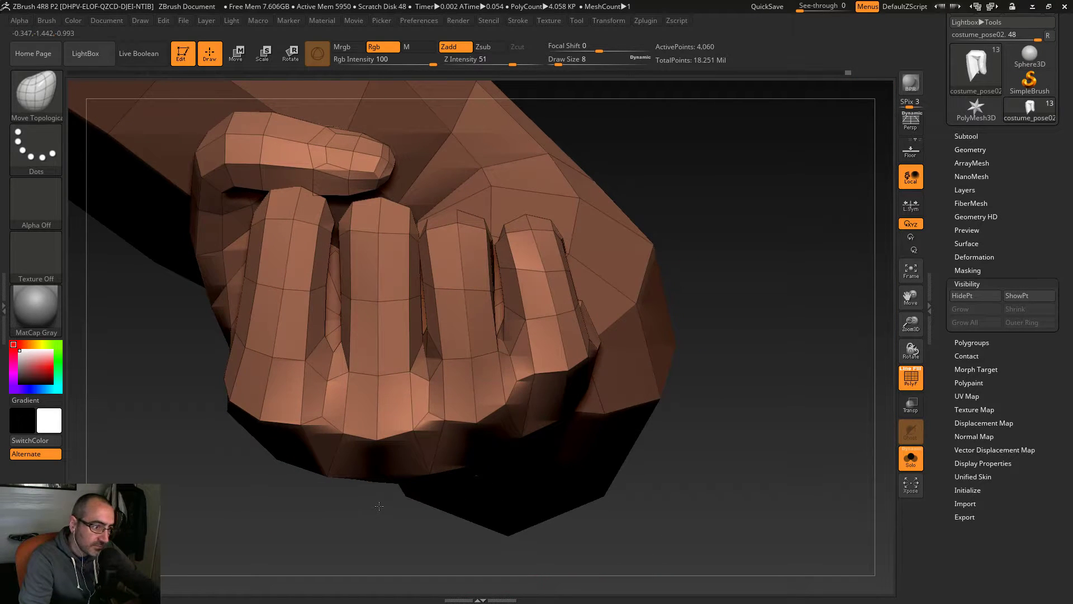
pyautogui.keyDown('ctrl'); pyautogui.keyDown('shift'); pyautogui.click(455, 528); pyautogui.keyUp('shift'); pyautogui.keyUp('ctrl')
# Step: Grow the visible area once more and hide the unwanted polygons reaching past the finger's base
pyautogui.moveTo(699, 474); pyautogui.dragTo(774, 477)
pyautogui.click(975, 311)
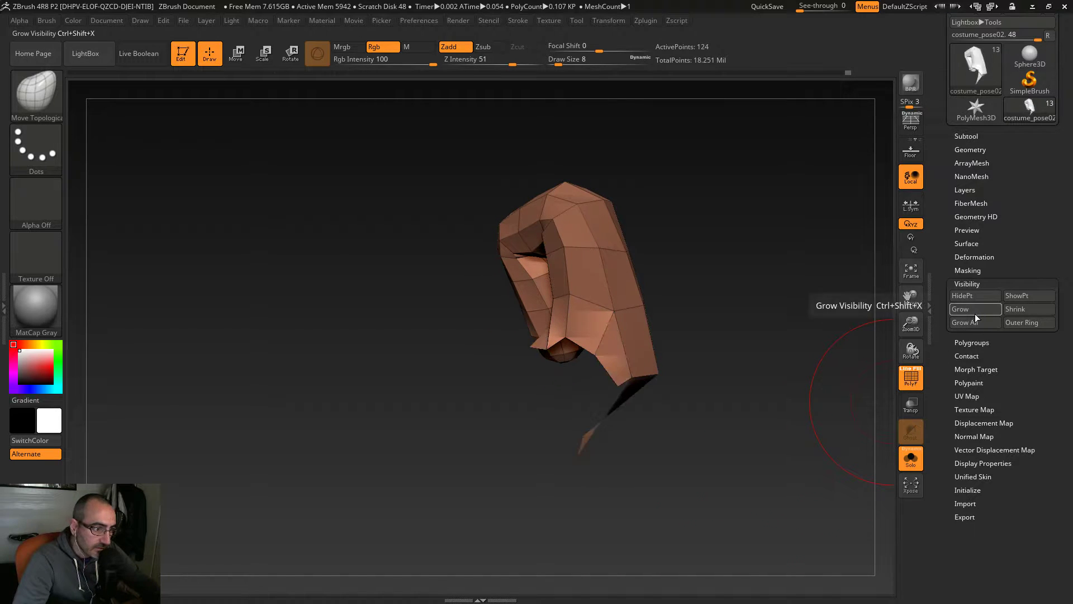
pyautogui.moveTo(757, 367)
pyautogui.mouseDown()
pyautogui.moveTo(697, 352)
pyautogui.moveTo(580, 393)
pyautogui.moveTo(589, 412)
pyautogui.mouseUp()
pyautogui.hotkey('ctrl', 'shift')
pyautogui.moveTo(529, 387)
pyautogui.keyDown('ctrl'); pyautogui.keyDown('alt'); pyautogui.keyDown('shift'); pyautogui.mouseDown()
pyautogui.moveTo(548, 400)
pyautogui.moveTo(517, 461)
pyautogui.moveTo(602, 468)
pyautogui.moveTo(601, 531)
pyautogui.mouseUp(); pyautogui.keyUp('shift'); pyautogui.keyUp('alt'); pyautogui.keyUp('ctrl')
pyautogui.hotkey('ctrl', 'shift')
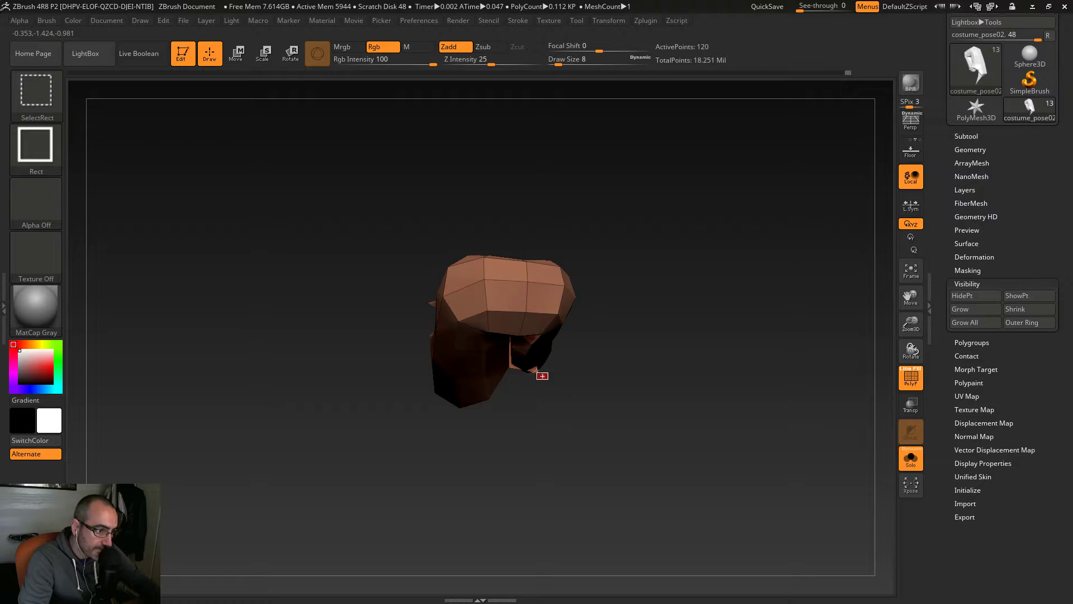
pyautogui.keyDown('ctrl'); pyautogui.keyDown('alt'); pyautogui.keyDown('shift'); pyautogui.click(542, 375); pyautogui.keyUp('shift'); pyautogui.keyUp('alt'); pyautogui.keyUp('ctrl')
# Step: Hide the remaining stray strip of polygons beneath the isolated finger
pyautogui.moveTo(556, 403)
pyautogui.mouseDown()
pyautogui.moveTo(556, 377)
pyautogui.moveTo(561, 462)
pyautogui.moveTo(608, 514)
pyautogui.moveTo(622, 471)
pyautogui.mouseUp()
pyautogui.hotkey('ctrl', 'shift')
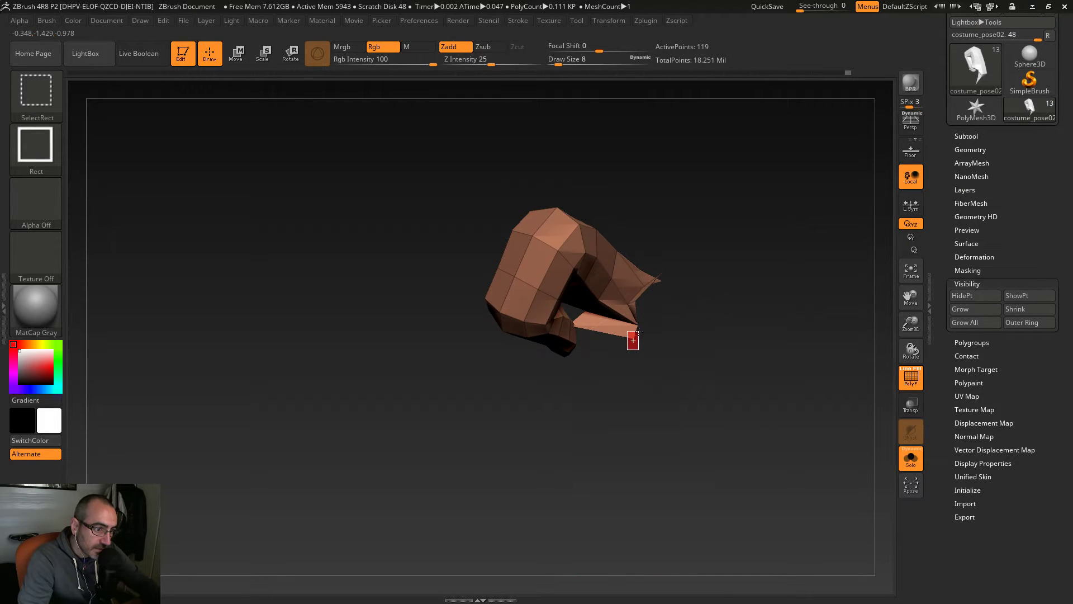
pyautogui.keyDown('ctrl'); pyautogui.keyDown('alt'); pyautogui.keyDown('shift'); pyautogui.click(638, 331); pyautogui.keyUp('shift'); pyautogui.keyUp('alt'); pyautogui.keyUp('ctrl')
pyautogui.moveTo(677, 391)
pyautogui.mouseDown()
pyautogui.moveTo(657, 317)
pyautogui.moveTo(678, 343)
pyautogui.moveTo(697, 233)
pyautogui.moveTo(729, 270)
pyautogui.moveTo(720, 373)
pyautogui.moveTo(744, 381)
pyautogui.moveTo(781, 360)
pyautogui.moveTo(728, 313)
pyautogui.moveTo(725, 348)
pyautogui.mouseUp()
pyautogui.keyDown('ctrl'); pyautogui.keyDown('alt'); pyautogui.keyDown('shift'); pyautogui.click(648, 310); pyautogui.keyUp('shift'); pyautogui.keyUp('alt'); pyautogui.keyUp('ctrl')
pyautogui.moveTo(755, 384); pyautogui.dragTo(695, 403)
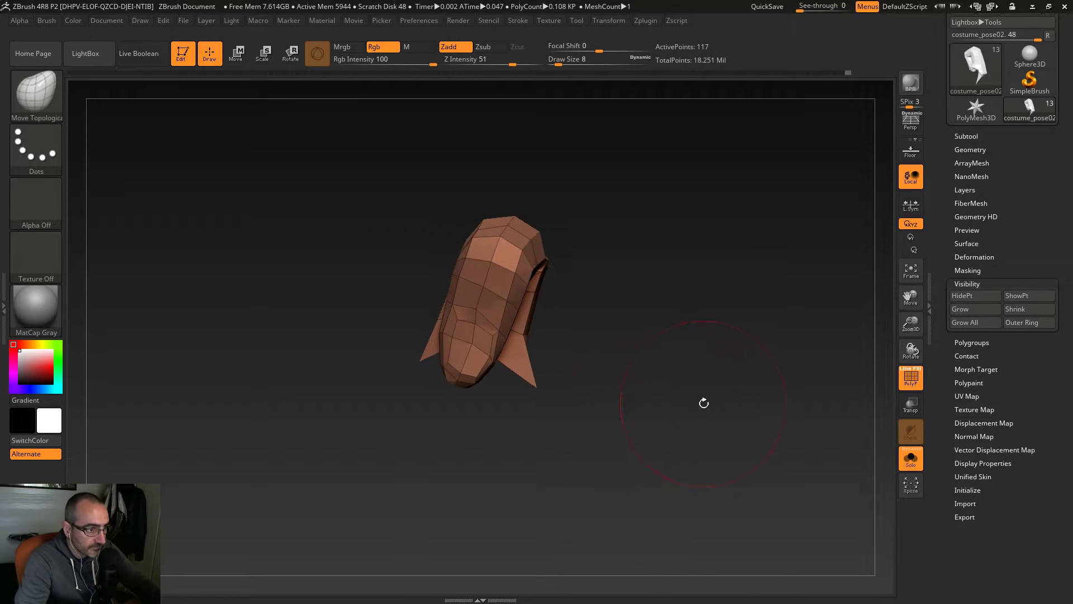
# Step: Assign the visible finger polygons to their own polygroup and check its colour in the wireframe display
pyautogui.moveTo(1045, 505); pyautogui.dragTo(1025, 386)
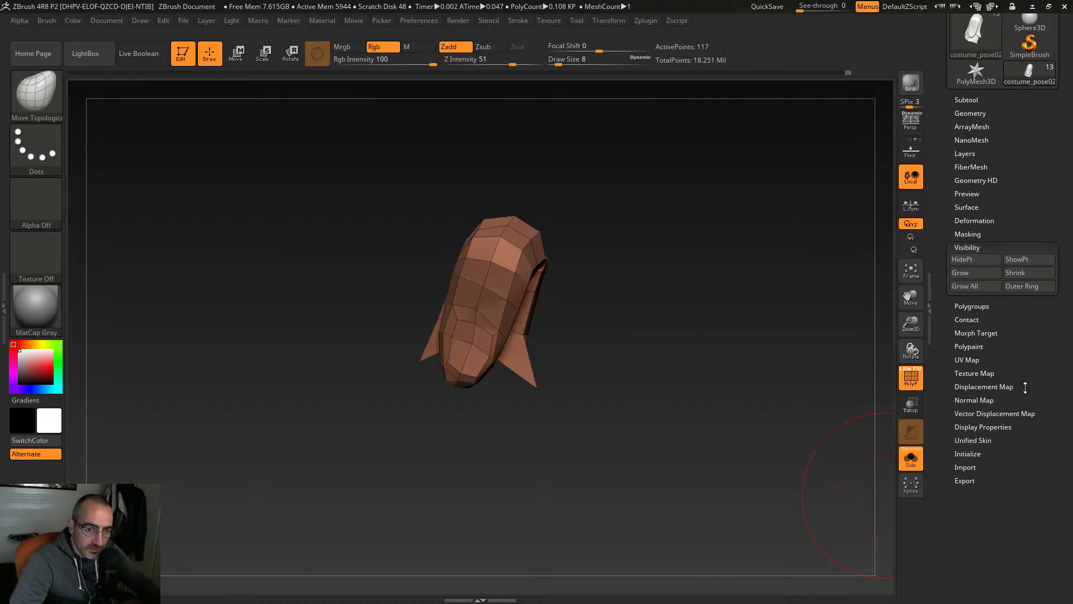
pyautogui.click(983, 307)
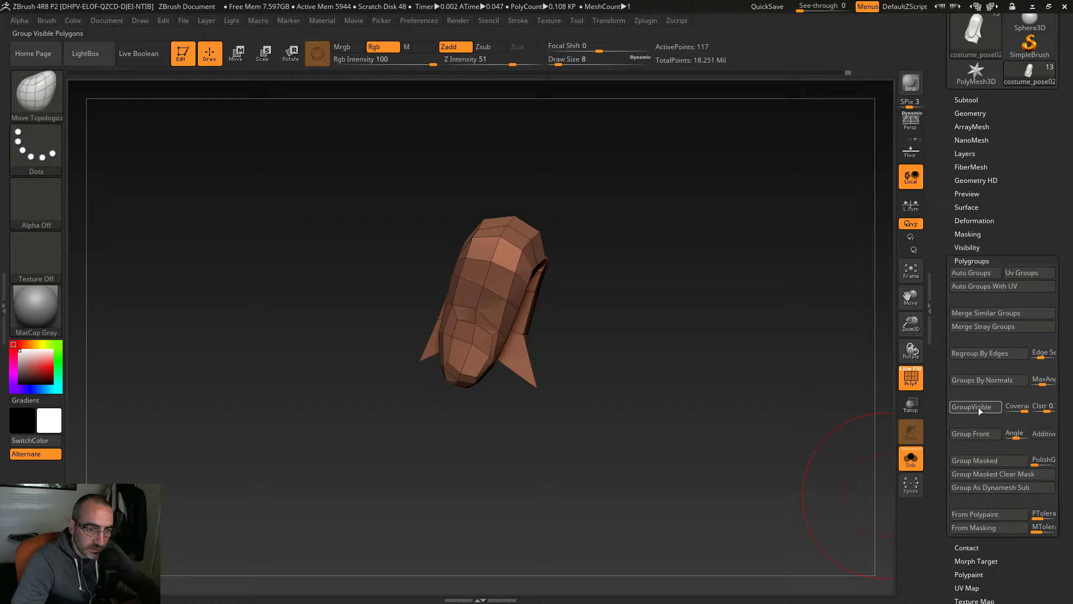
pyautogui.click(910, 380)
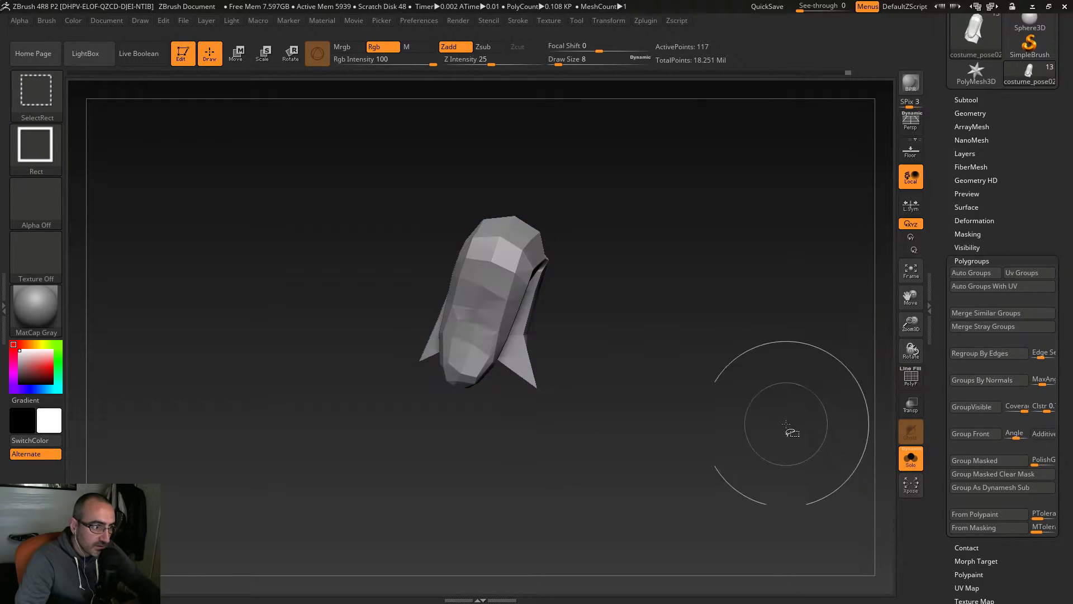
pyautogui.click(917, 375)
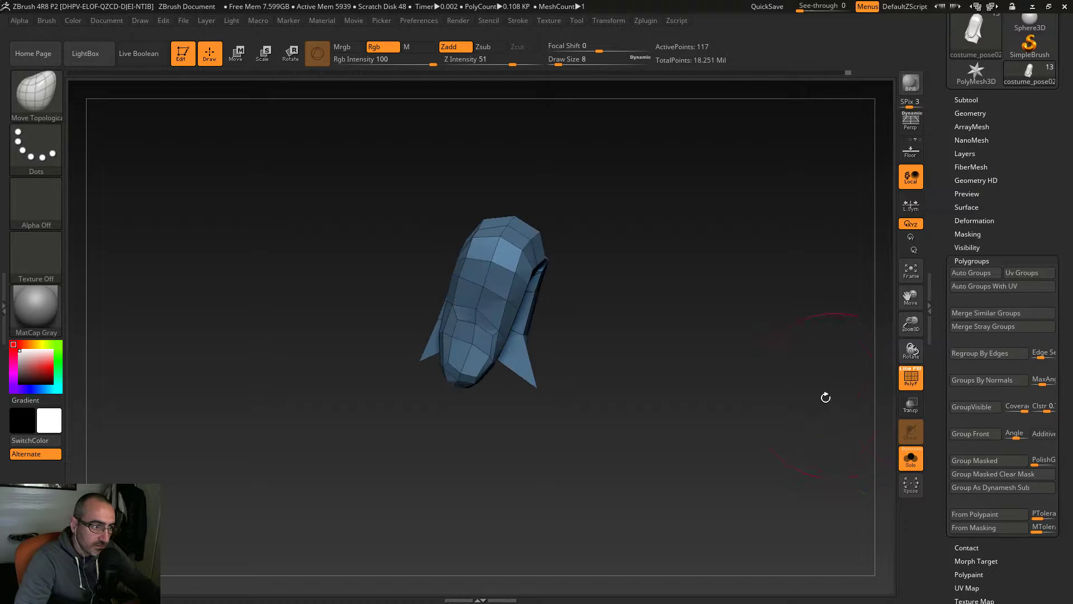
# Step: Show the whole hand again and isolate the finger's new polygroup
pyautogui.keyDown('ctrl'); pyautogui.keyDown('shift'); pyautogui.click(226, 263); pyautogui.keyUp('shift'); pyautogui.keyUp('ctrl')
pyautogui.moveTo(231, 404)
pyautogui.mouseDown()
pyautogui.moveTo(217, 472)
pyautogui.moveTo(242, 531)
pyautogui.moveTo(249, 514)
pyautogui.moveTo(218, 492)
pyautogui.mouseUp()
pyautogui.keyDown('ctrl'); pyautogui.keyDown('shift'); pyautogui.click(484, 298); pyautogui.keyUp('shift'); pyautogui.keyUp('ctrl')
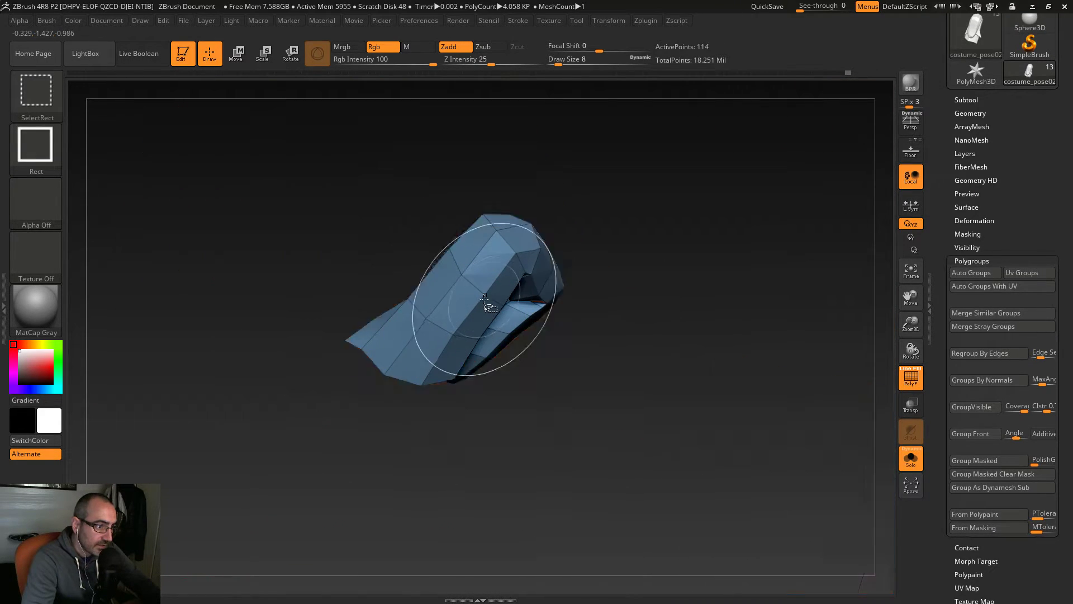
# Step: Subdivide the isolated finger once and return to its lower subdivision level
pyautogui.moveTo(622, 371); pyautogui.dragTo(637, 402)
pyautogui.hotkey('ctrl', 'd')
pyautogui.moveTo(702, 417)
pyautogui.mouseDown()
pyautogui.moveTo(649, 417)
pyautogui.moveTo(672, 333)
pyautogui.mouseUp()
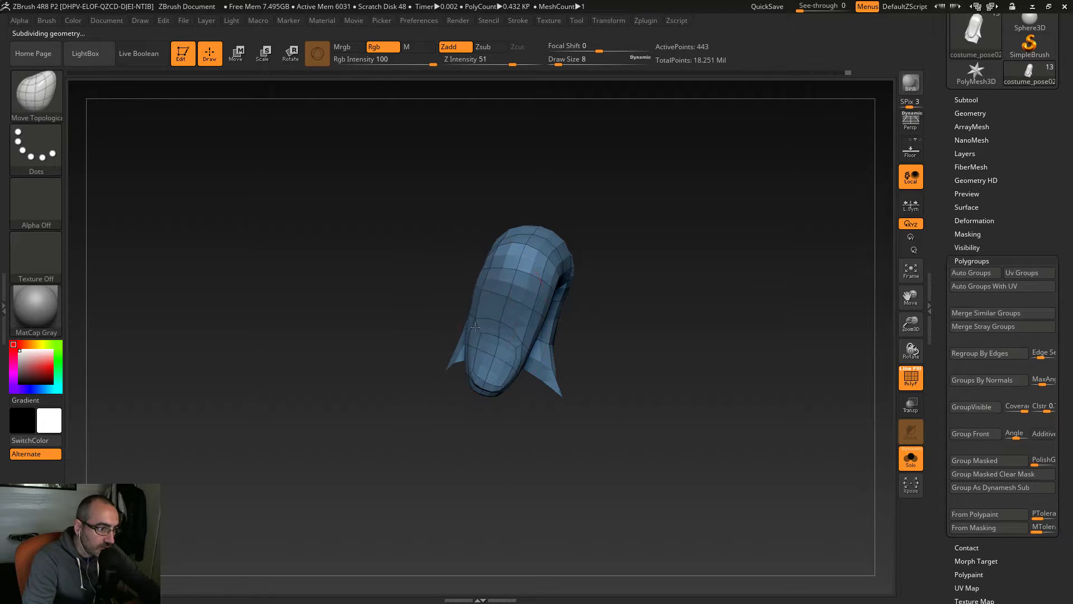
pyautogui.press('shift')
pyautogui.hotkey('shift', 'd')
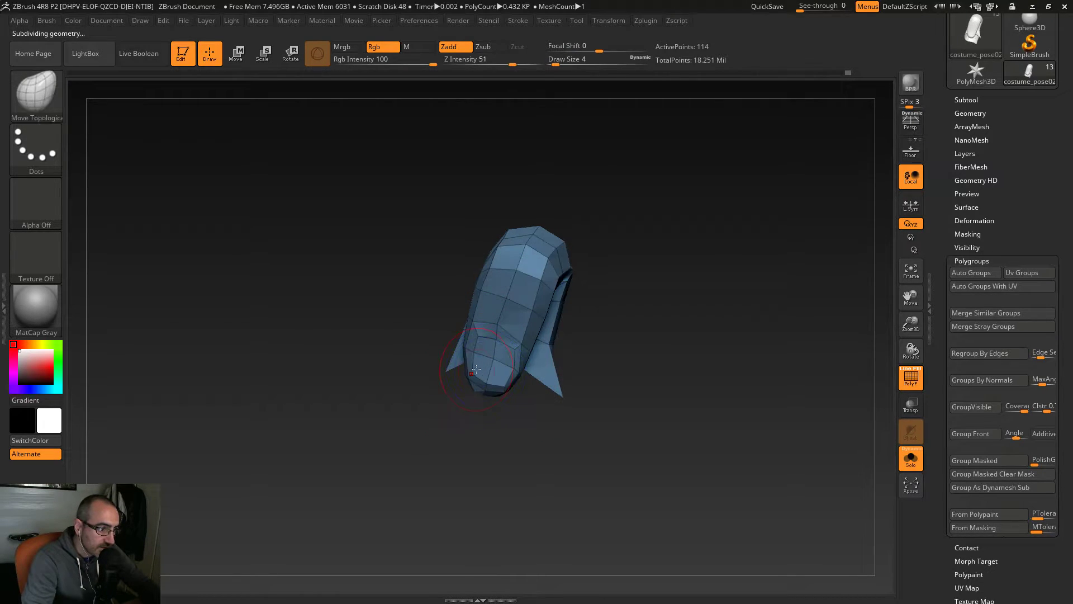
# Step: Reshape the tip of the isolated low-resolution finger with the Move Topological brush at Draw Size 4
pyautogui.moveTo(513, 445); pyautogui.dragTo(575, 390)
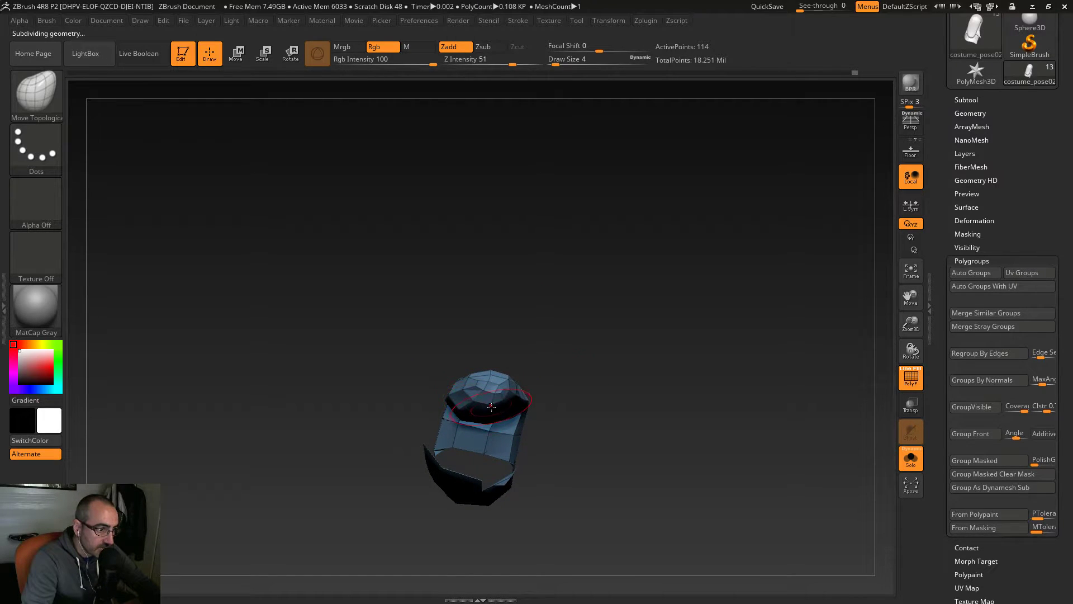
pyautogui.moveTo(548, 338); pyautogui.dragTo(590, 367)
pyautogui.moveTo(576, 406); pyautogui.dragTo(563, 573)
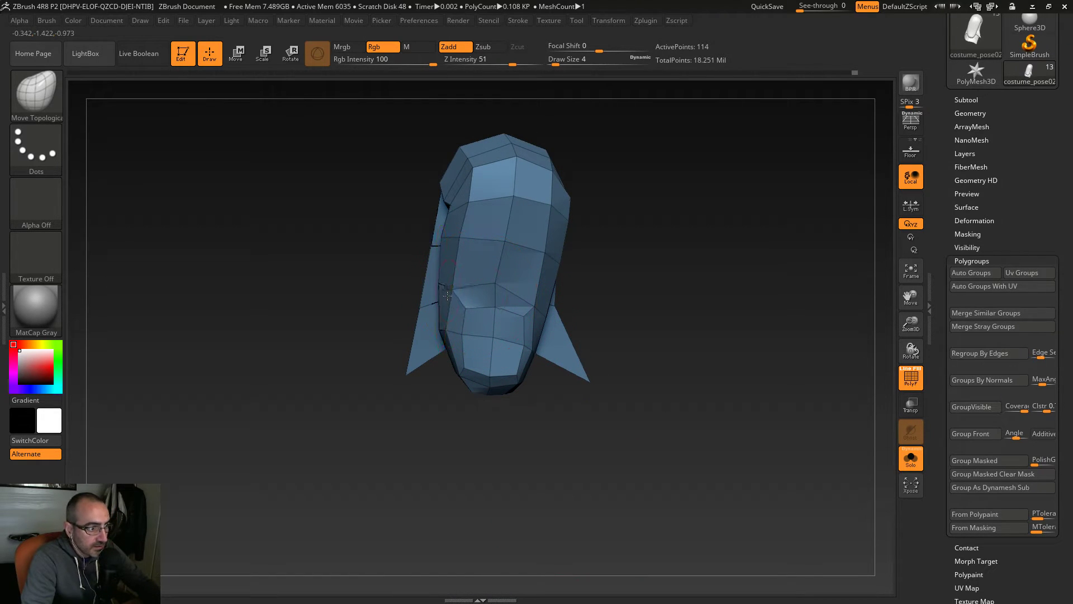
pyautogui.moveTo(562, 425); pyautogui.dragTo(552, 463)
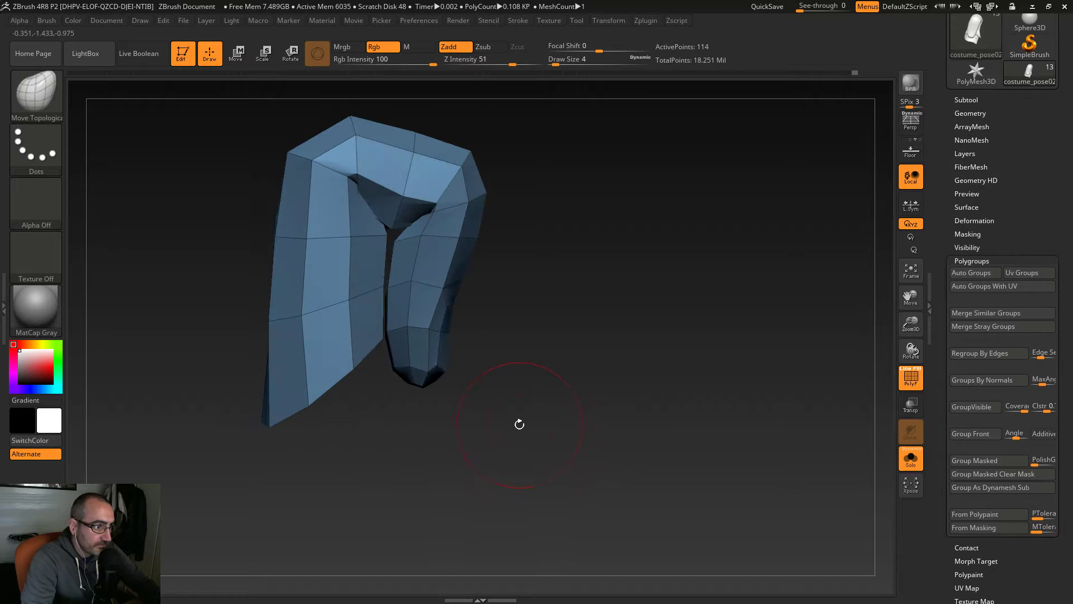
pyautogui.moveTo(433, 320); pyautogui.dragTo(423, 332)
# Step: Set the Draw Size to 8 and refine the fingertip's profile from the side, front and underside
pyautogui.press('s')
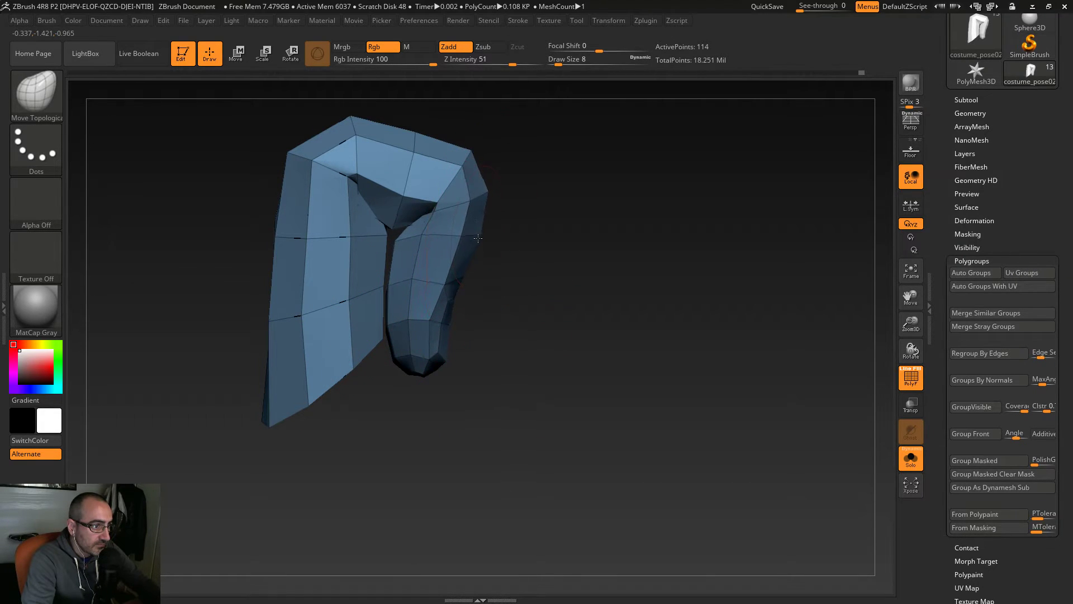
pyautogui.moveTo(515, 326); pyautogui.dragTo(411, 381)
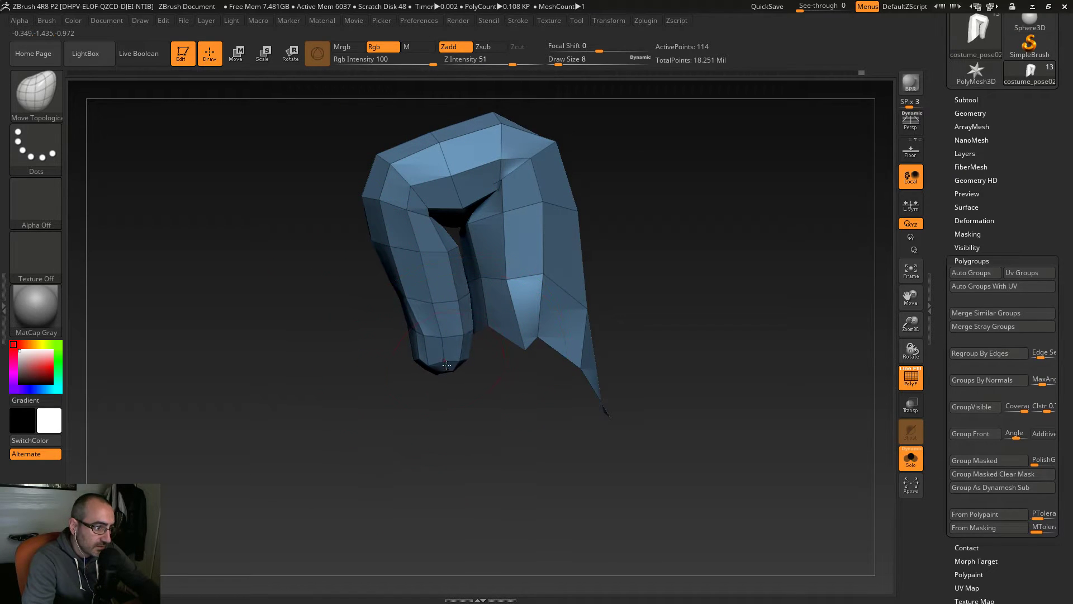
pyautogui.moveTo(461, 403); pyautogui.dragTo(511, 429, button='right')
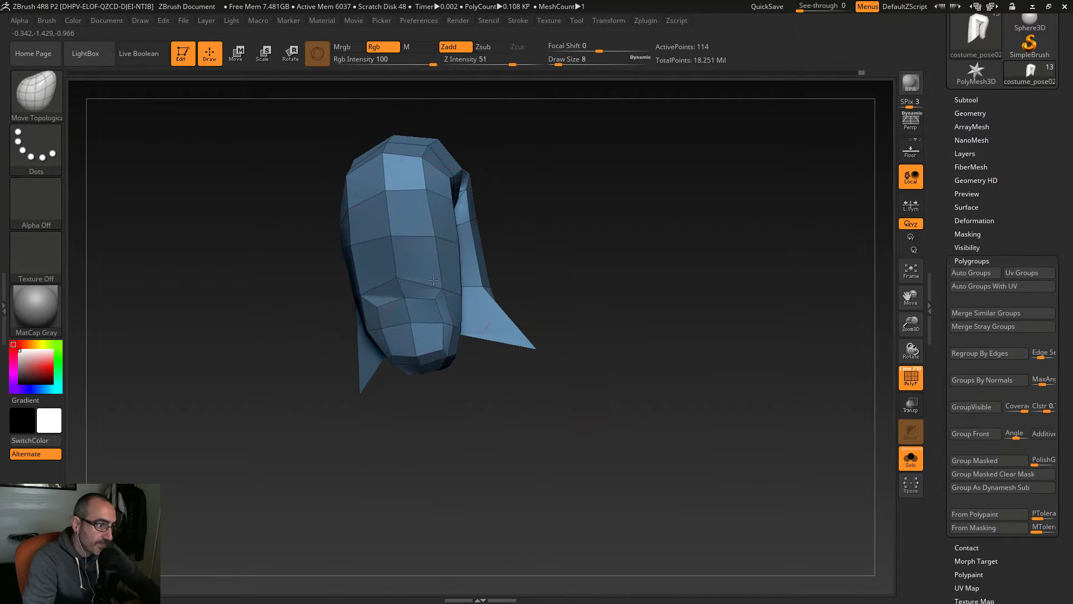
pyautogui.moveTo(435, 362)
pyautogui.mouseDown(button='right')
pyautogui.moveTo(456, 302)
pyautogui.moveTo(491, 256)
pyautogui.mouseUp(button='right')
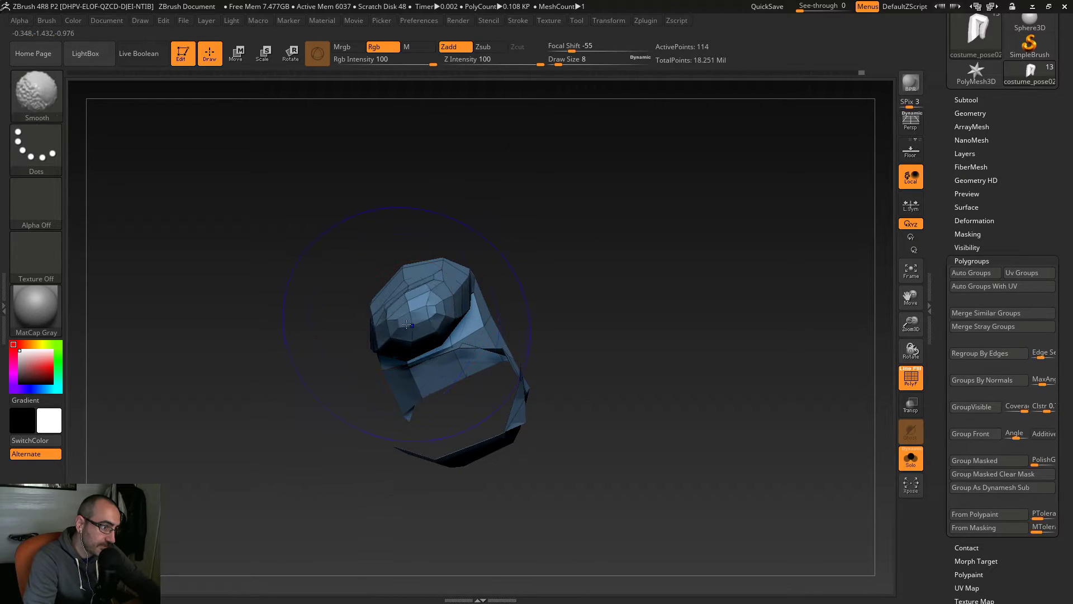
pyautogui.moveTo(394, 318)
pyautogui.mouseDown(button='right')
pyautogui.moveTo(503, 375)
pyautogui.moveTo(484, 371)
pyautogui.mouseUp(button='right')
pyautogui.press('ctrl')
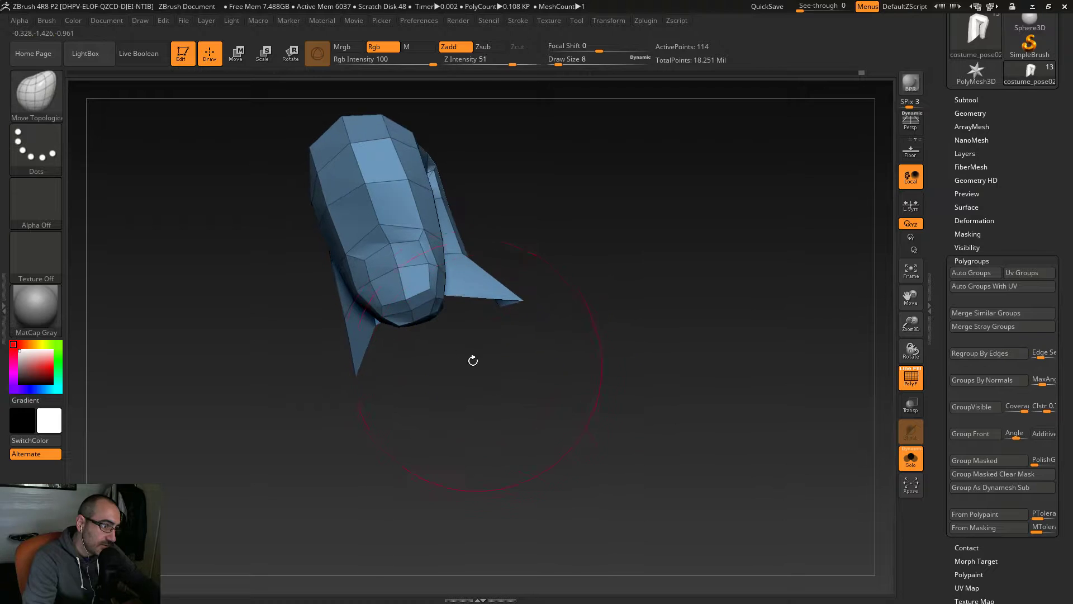
# Step: Set the Draw Size to 2 and move the individual vertices around the side of the fingernail
pyautogui.press('s')
pyautogui.moveTo(382, 275); pyautogui.dragTo(374, 275)
pyautogui.moveTo(374, 275); pyautogui.dragTo(372, 285, button='right')
pyautogui.moveTo(505, 333)
pyautogui.mouseDown(button='right')
pyautogui.moveTo(548, 207)
pyautogui.moveTo(359, 278)
pyautogui.moveTo(386, 292)
pyautogui.moveTo(369, 302)
pyautogui.moveTo(392, 302)
pyautogui.moveTo(377, 280)
pyautogui.moveTo(394, 283)
pyautogui.mouseUp(button='right')
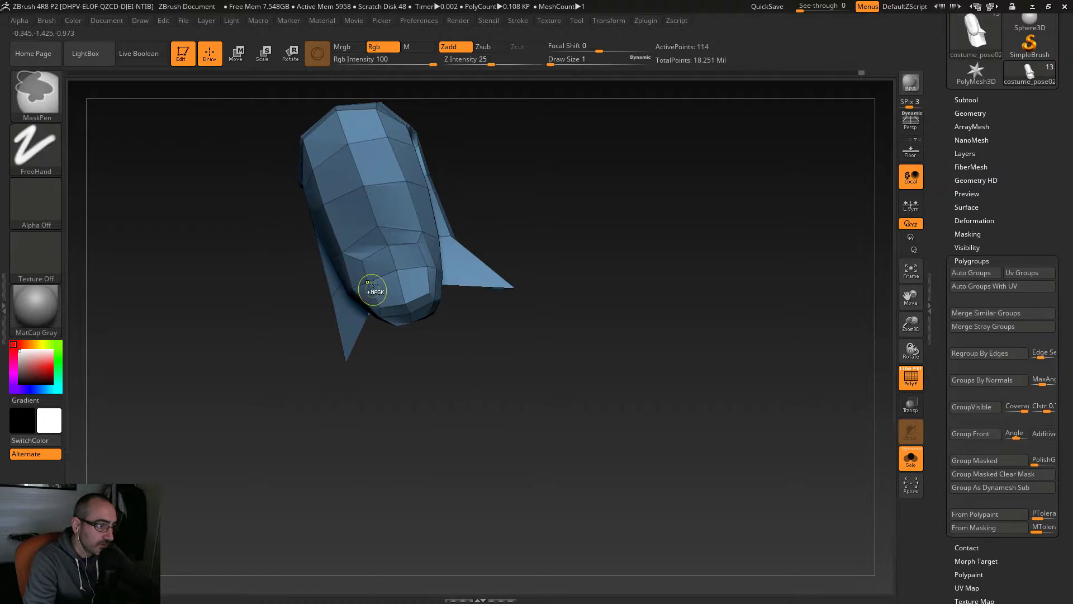
pyautogui.press('s')
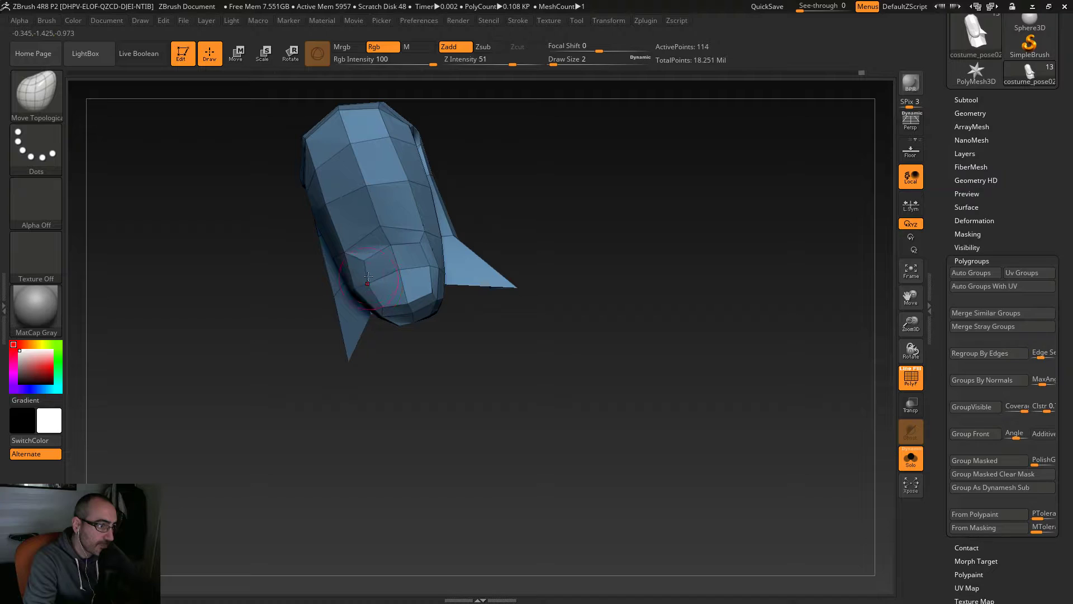
pyautogui.moveTo(387, 245); pyautogui.dragTo(379, 249)
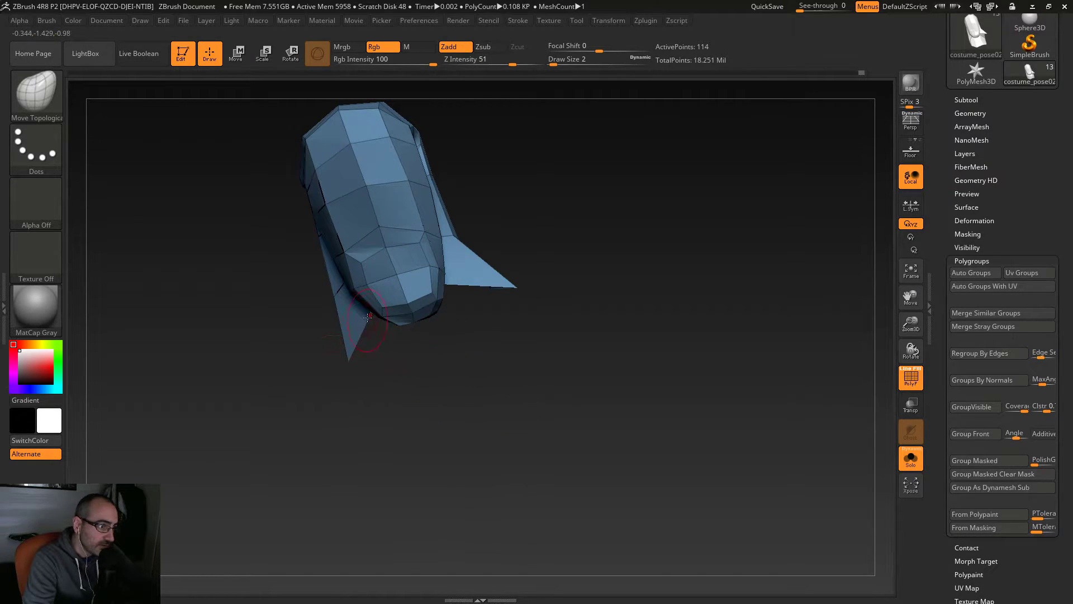
pyautogui.moveTo(319, 369)
pyautogui.mouseDown()
pyautogui.moveTo(359, 391)
pyautogui.moveTo(402, 386)
pyautogui.mouseUp()
pyautogui.press('s')
pyautogui.moveTo(483, 334); pyautogui.dragTo(479, 334)
pyautogui.keyDown('alt'); pyautogui.moveTo(404, 313); pyautogui.dragTo(327, 315); pyautogui.keyUp('alt')
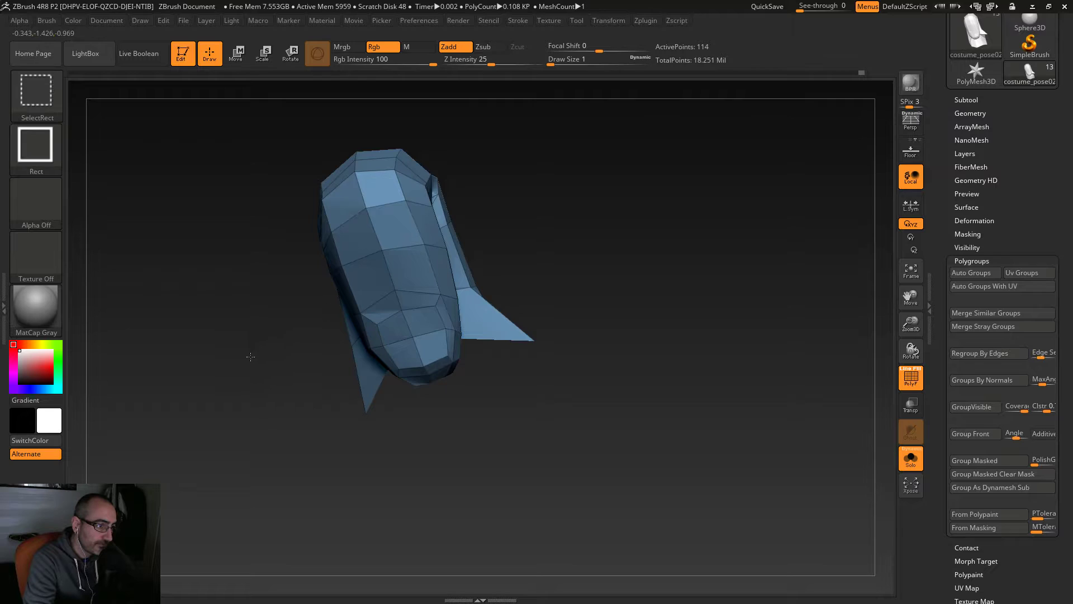
# Step: Show the rest of the mesh to check the finger in context and isolate the finger again
pyautogui.keyDown('ctrl'); pyautogui.keyDown('shift'); pyautogui.click(255, 360); pyautogui.keyUp('shift'); pyautogui.keyUp('ctrl')
pyautogui.moveTo(259, 391)
pyautogui.mouseDown()
pyautogui.moveTo(256, 440)
pyautogui.moveTo(342, 450)
pyautogui.moveTo(312, 395)
pyautogui.moveTo(335, 423)
pyautogui.mouseUp()
pyautogui.keyDown('ctrl'); pyautogui.keyDown('shift'); pyautogui.click(267, 452); pyautogui.keyUp('shift'); pyautogui.keyUp('ctrl')
# Step: Adjust the vertices along the fingertip's lower edge with the Move Topological brush at Draw Size 2
pyautogui.press('s')
pyautogui.moveTo(461, 293); pyautogui.dragTo(464, 293)
pyautogui.moveTo(638, 237); pyautogui.dragTo(605, 239)
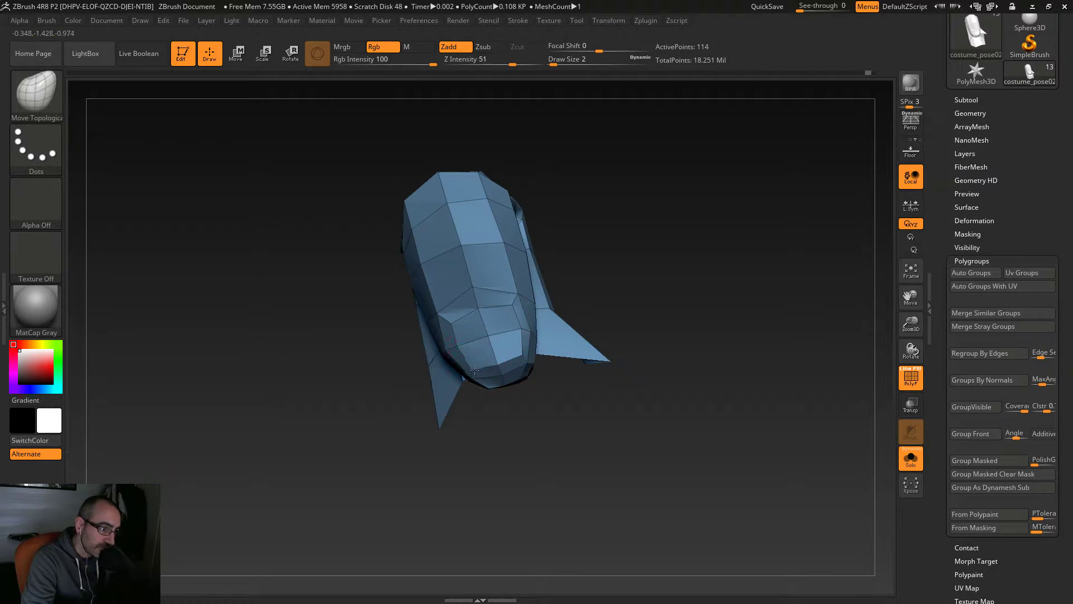
pyautogui.moveTo(665, 316); pyautogui.dragTo(579, 291)
# Step: Enlarge the Draw Size to 9 and push the curled finger's end segment into shape from the side
pyautogui.press('s')
pyautogui.moveTo(491, 325); pyautogui.dragTo(497, 326)
pyautogui.moveTo(523, 342); pyautogui.dragTo(480, 354)
pyautogui.moveTo(475, 313); pyautogui.dragTo(481, 311)
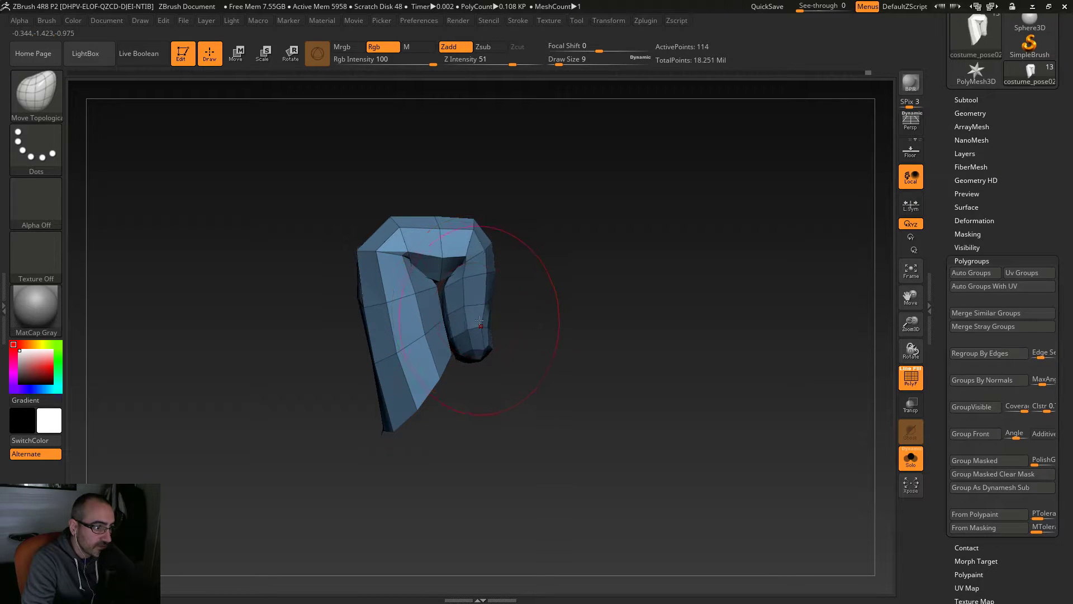
pyautogui.moveTo(548, 366); pyautogui.dragTo(505, 392)
pyautogui.moveTo(517, 348); pyautogui.dragTo(504, 323)
# Step: Switch from the Move Topological brush to the Move brush and set its Draw Size to 1
pyautogui.press('s')
pyautogui.moveTo(501, 273); pyautogui.dragTo(498, 273)
pyautogui.click(41, 96)
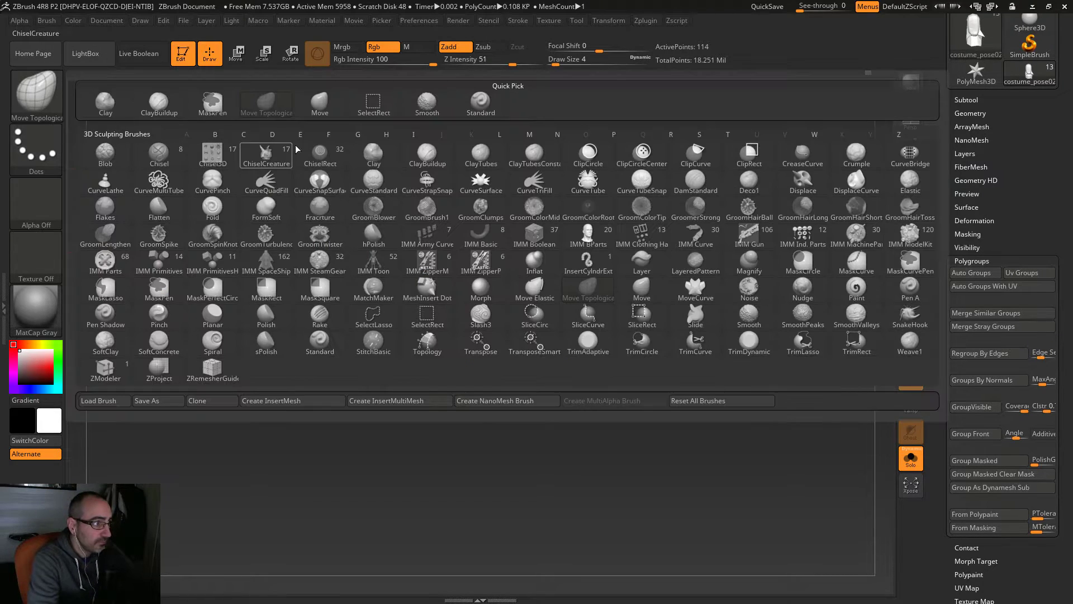
pyautogui.click(330, 99)
pyautogui.write('s1')
pyautogui.press('Return')
pyautogui.moveTo(587, 280)
pyautogui.mouseDown()
pyautogui.moveTo(690, 295)
pyautogui.moveTo(611, 292)
pyautogui.mouseUp()
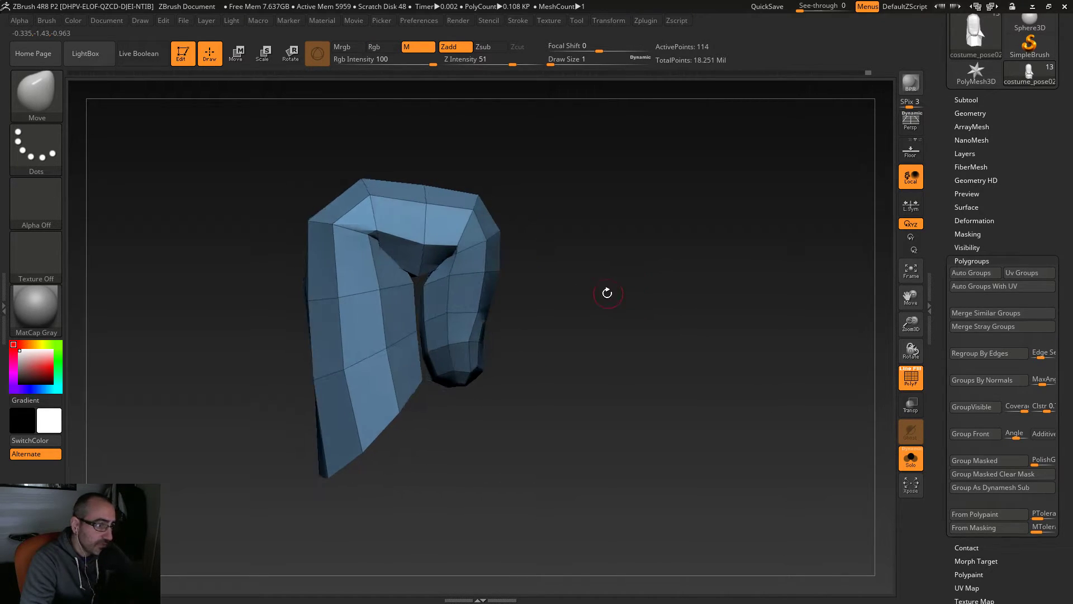
# Step: Nudge the vertices around the base and sides of the fingernail with the Move brush at Draw Size 1
pyautogui.click(36, 93)
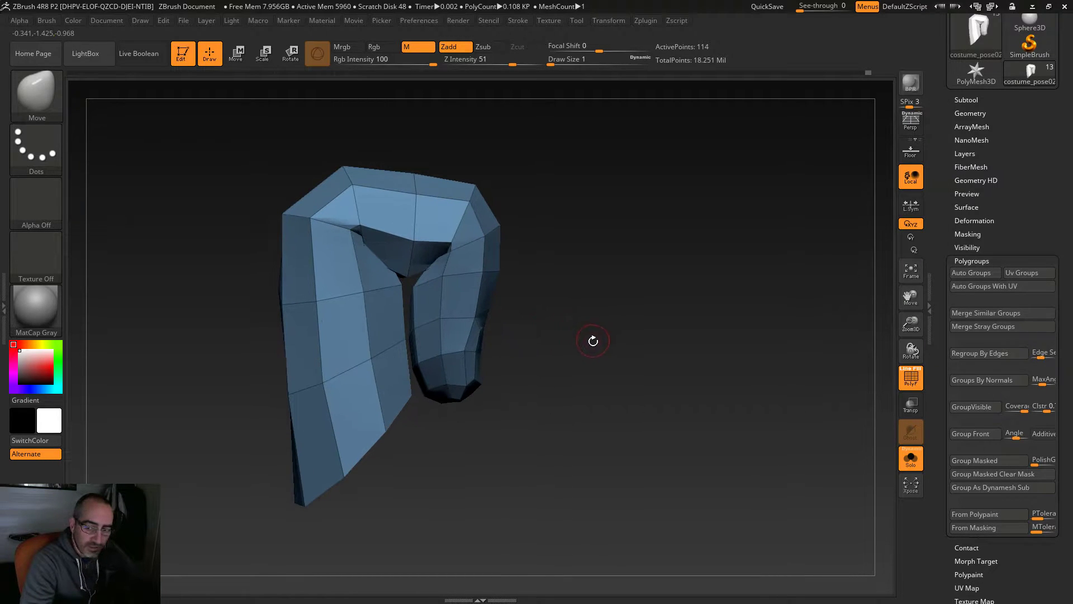
pyautogui.moveTo(589, 316); pyautogui.dragTo(671, 360)
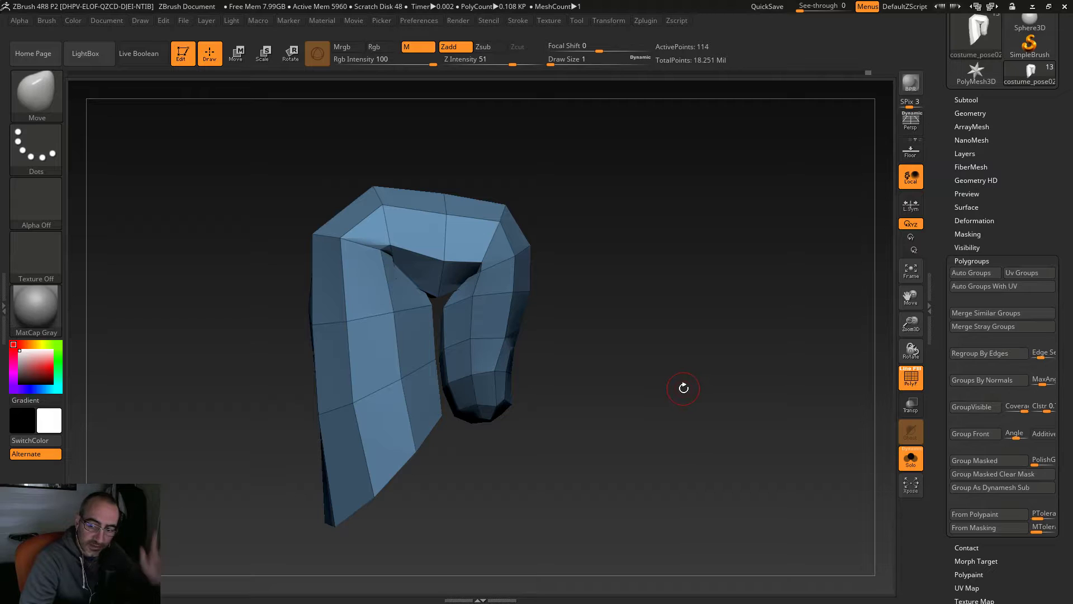
pyautogui.moveTo(632, 345); pyautogui.dragTo(667, 363)
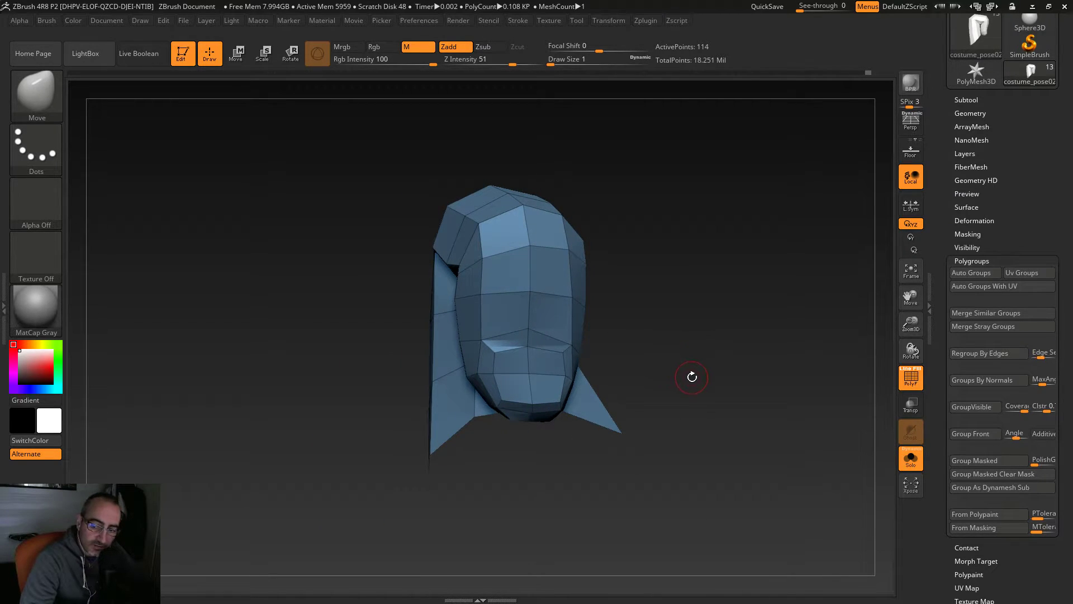
pyautogui.moveTo(694, 355); pyautogui.dragTo(649, 348)
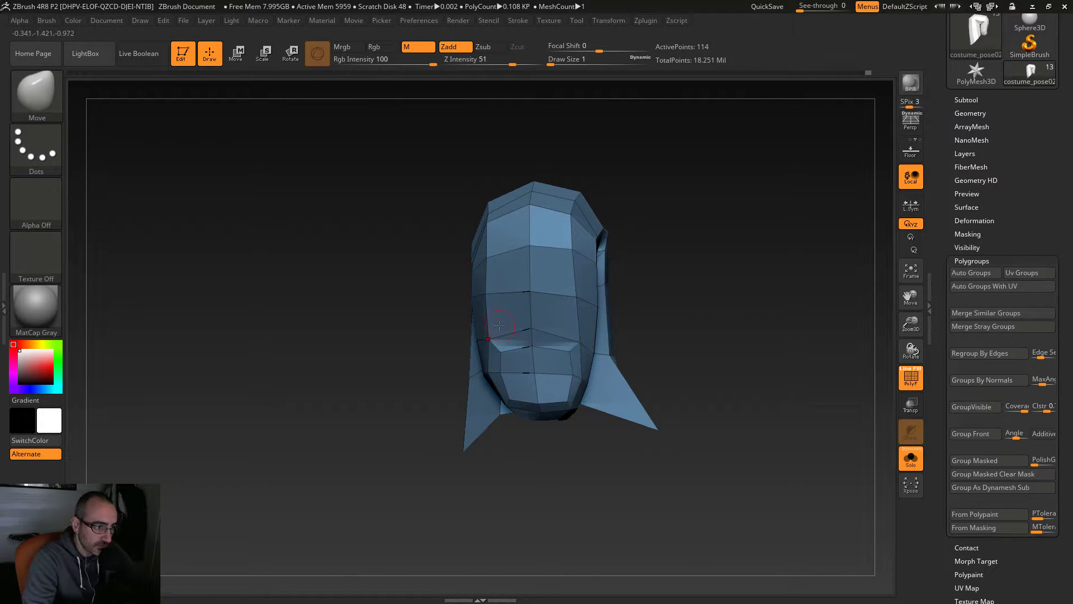
pyautogui.moveTo(611, 323)
pyautogui.mouseDown()
pyautogui.moveTo(732, 294)
pyautogui.moveTo(743, 319)
pyautogui.moveTo(543, 369)
pyautogui.mouseUp()
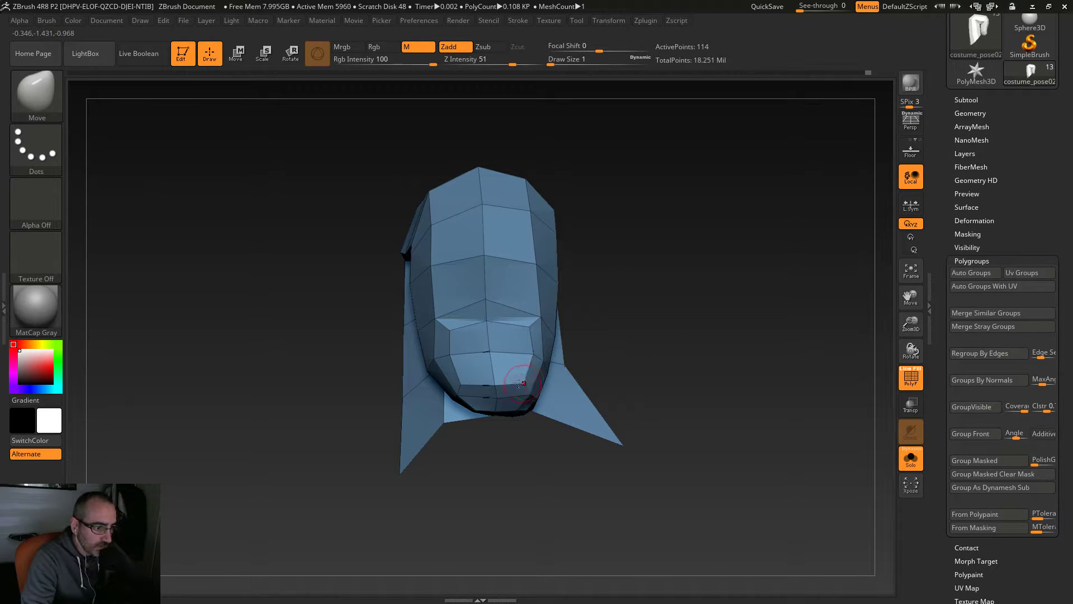
# Step: Reposition the vertices at the nail's tip from below and along the fingertip's outer edge
pyautogui.moveTo(483, 408); pyautogui.dragTo(603, 261)
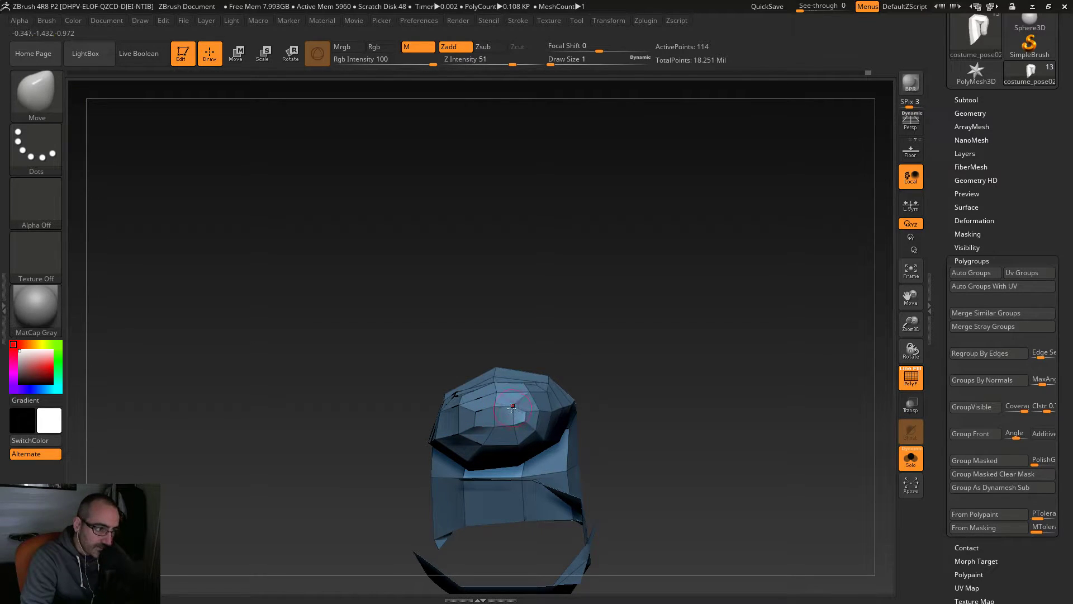
pyautogui.moveTo(726, 366); pyautogui.dragTo(731, 303)
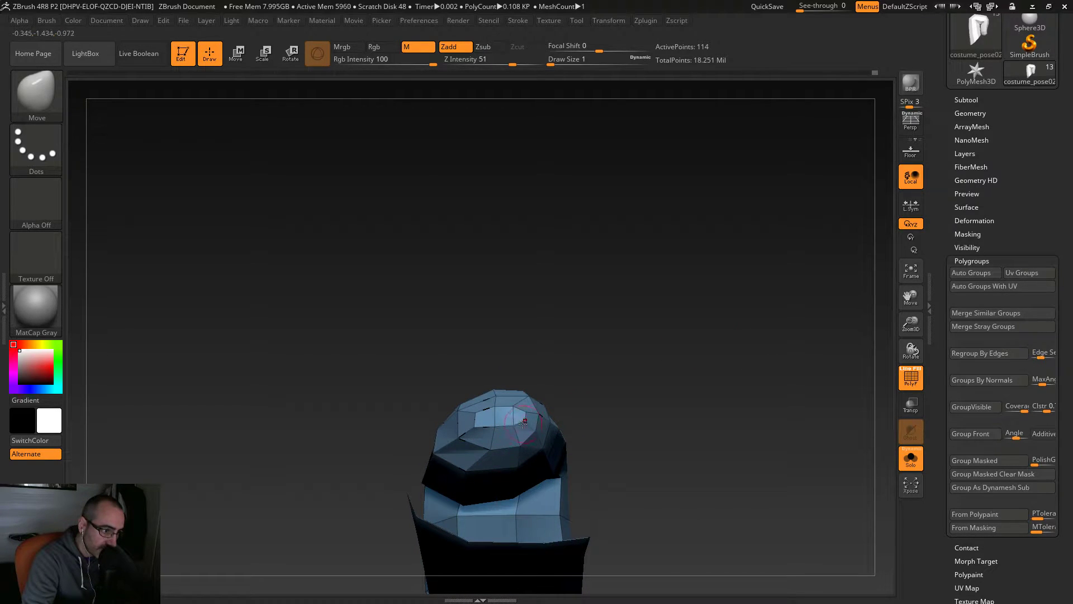
pyautogui.moveTo(562, 411); pyautogui.dragTo(695, 348)
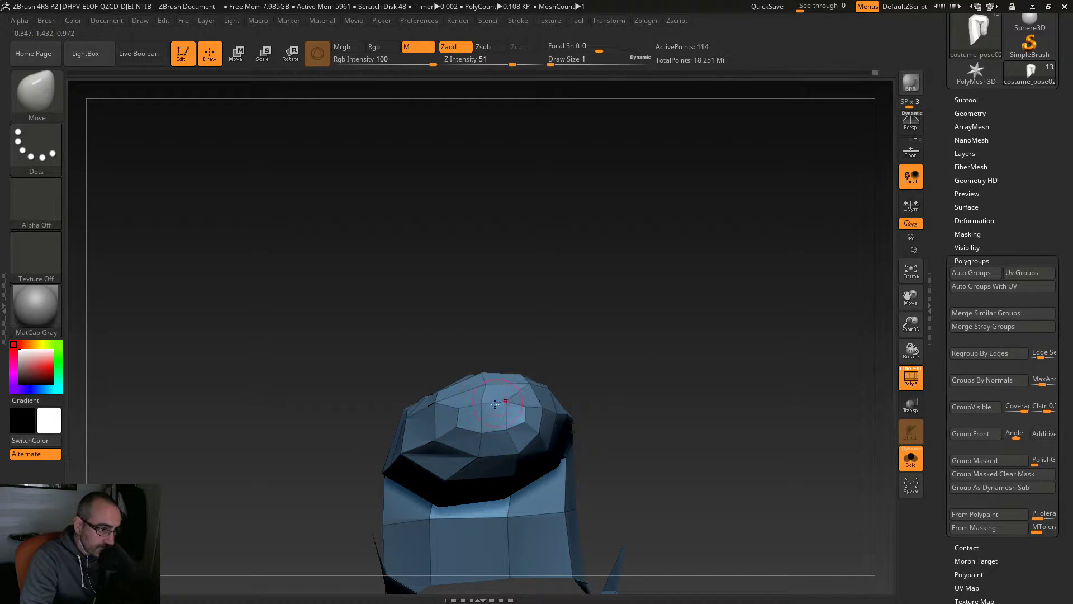
pyautogui.moveTo(592, 550); pyautogui.dragTo(601, 454)
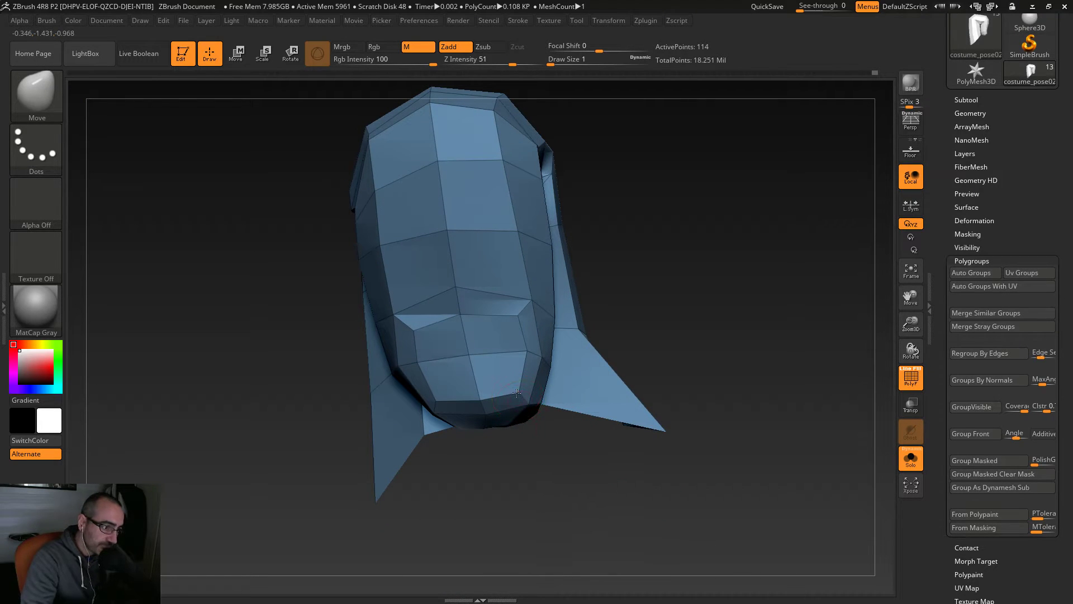
pyautogui.moveTo(531, 427); pyautogui.dragTo(637, 423)
pyautogui.moveTo(382, 367)
pyautogui.mouseDown()
pyautogui.moveTo(357, 316)
pyautogui.moveTo(410, 360)
pyautogui.mouseUp()
# Step: Set the Move brush's Draw Size to 4 and even out the finger's contour around the knuckle
pyautogui.press('s')
pyautogui.moveTo(541, 324); pyautogui.dragTo(560, 335)
pyautogui.moveTo(565, 346)
pyautogui.mouseDown()
pyautogui.moveTo(549, 358)
pyautogui.moveTo(622, 367)
pyautogui.moveTo(645, 345)
pyautogui.moveTo(614, 339)
pyautogui.moveTo(615, 389)
pyautogui.moveTo(622, 340)
pyautogui.moveTo(512, 309)
pyautogui.mouseUp()
pyautogui.press('s')
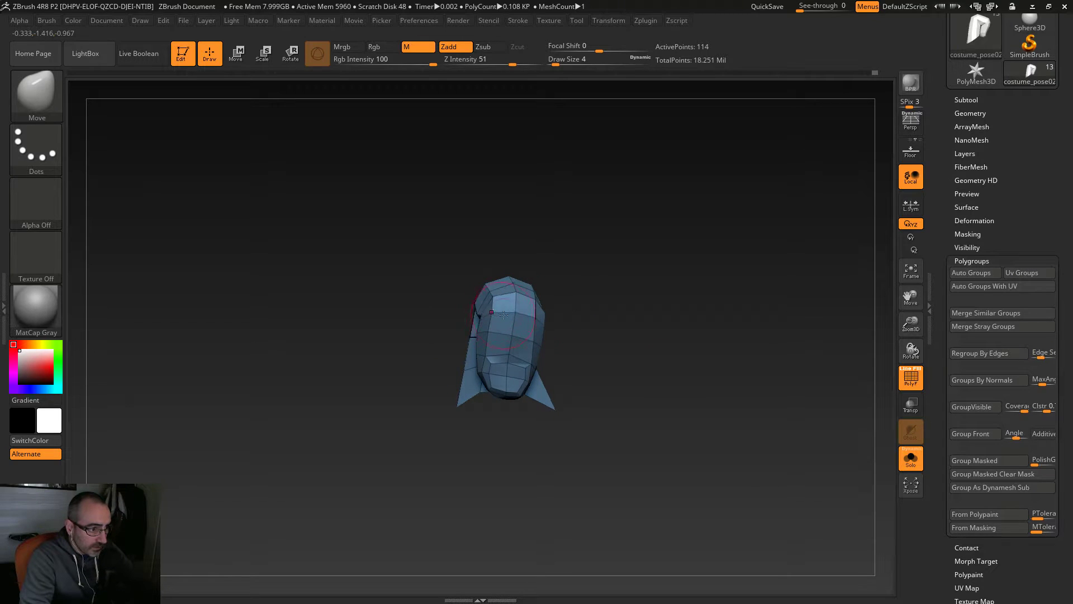
pyautogui.moveTo(519, 339); pyautogui.dragTo(628, 329)
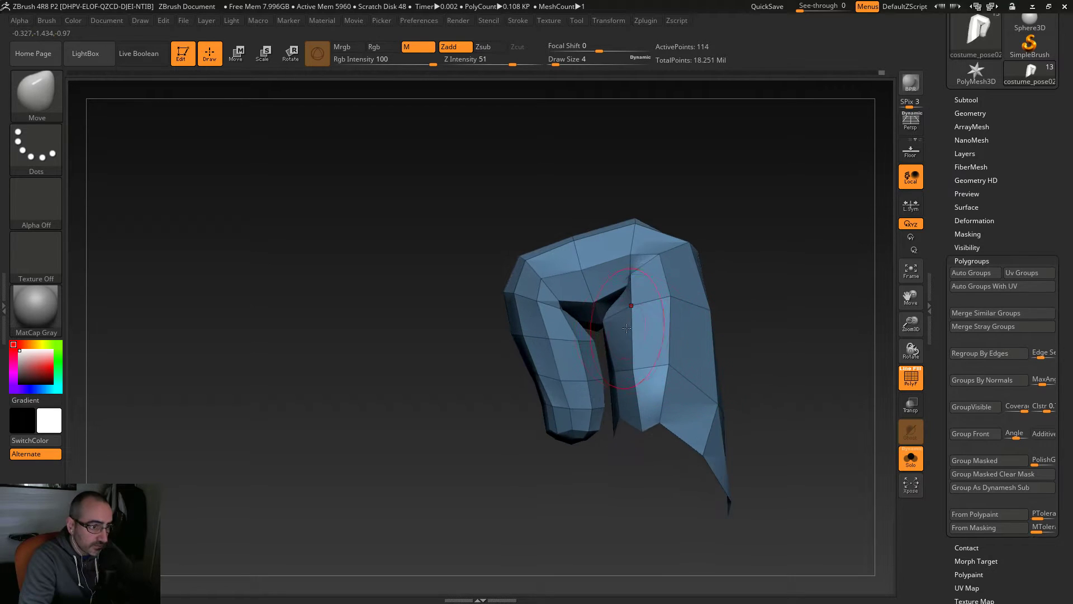
# Step: Smooth the inner faces of the finger's bend and adjust the gap between its curled segments
pyautogui.press('shift')
pyautogui.press('shift')
pyautogui.keyDown('shift'); pyautogui.moveTo(619, 318); pyautogui.dragTo(623, 346); pyautogui.keyUp('shift')
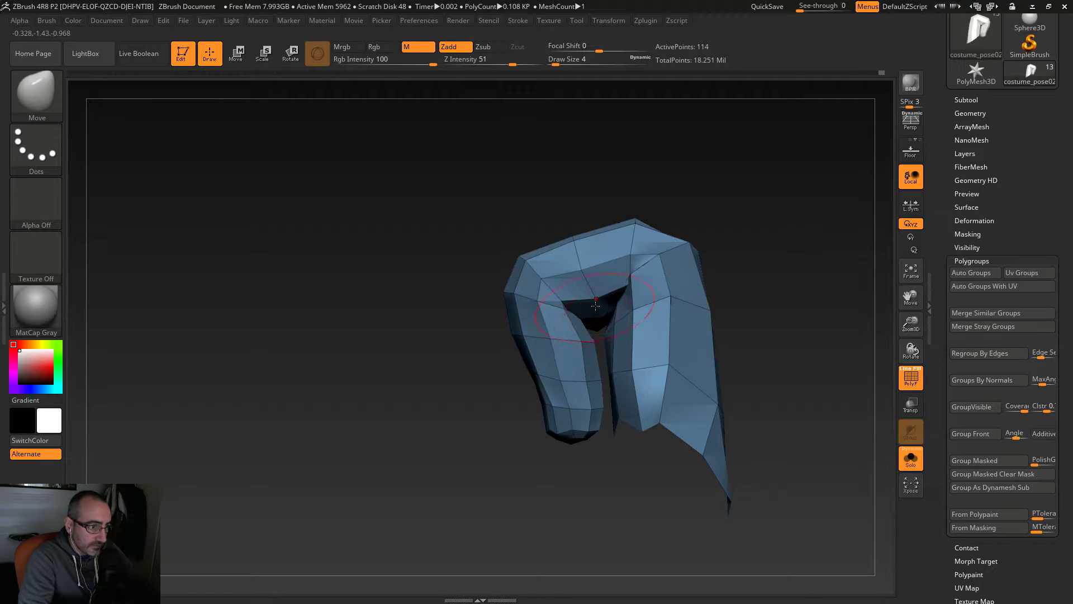
pyautogui.keyDown('shift'); pyautogui.moveTo(627, 267); pyautogui.dragTo(632, 286); pyautogui.keyUp('shift')
pyautogui.moveTo(693, 175)
pyautogui.mouseDown()
pyautogui.moveTo(766, 215)
pyautogui.moveTo(793, 307)
pyautogui.moveTo(629, 287)
pyautogui.moveTo(622, 267)
pyautogui.mouseUp()
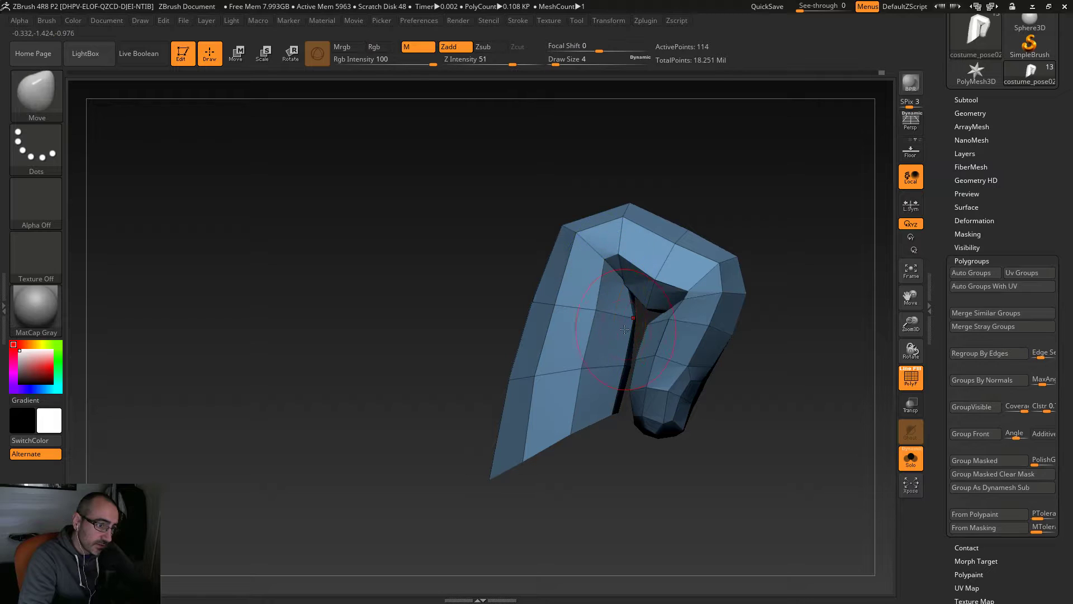
# Step: Raise the finger's subdivision by two levels and step back down one level
pyautogui.moveTo(396, 349)
pyautogui.keyDown('alt'); pyautogui.mouseDown()
pyautogui.moveTo(373, 351)
pyautogui.moveTo(397, 364)
pyautogui.moveTo(432, 322)
pyautogui.moveTo(428, 338)
pyautogui.mouseUp(); pyautogui.keyUp('alt')
pyautogui.hotkey('ctrl', 'd')
pyautogui.hotkey('ctrl', 'd')
pyautogui.hotkey('shift', 'd')
# Step: Set the Draw Size to 2 and refine the nail outline and fingertip on the denser mesh, undoing one stray change
pyautogui.moveTo(728, 337)
pyautogui.keyDown('alt'); pyautogui.mouseDown()
pyautogui.moveTo(635, 350)
pyautogui.moveTo(648, 360)
pyautogui.mouseUp(); pyautogui.keyUp('alt')
pyautogui.moveTo(539, 317)
pyautogui.mouseDown()
pyautogui.moveTo(573, 346)
pyautogui.moveTo(547, 355)
pyautogui.moveTo(709, 319)
pyautogui.moveTo(725, 335)
pyautogui.moveTo(673, 285)
pyautogui.moveTo(654, 343)
pyautogui.moveTo(647, 316)
pyautogui.moveTo(671, 412)
pyautogui.moveTo(637, 379)
pyautogui.moveTo(670, 376)
pyautogui.moveTo(615, 380)
pyautogui.mouseUp()
pyautogui.press('s')
pyautogui.hotkey('ctrl', 'z')
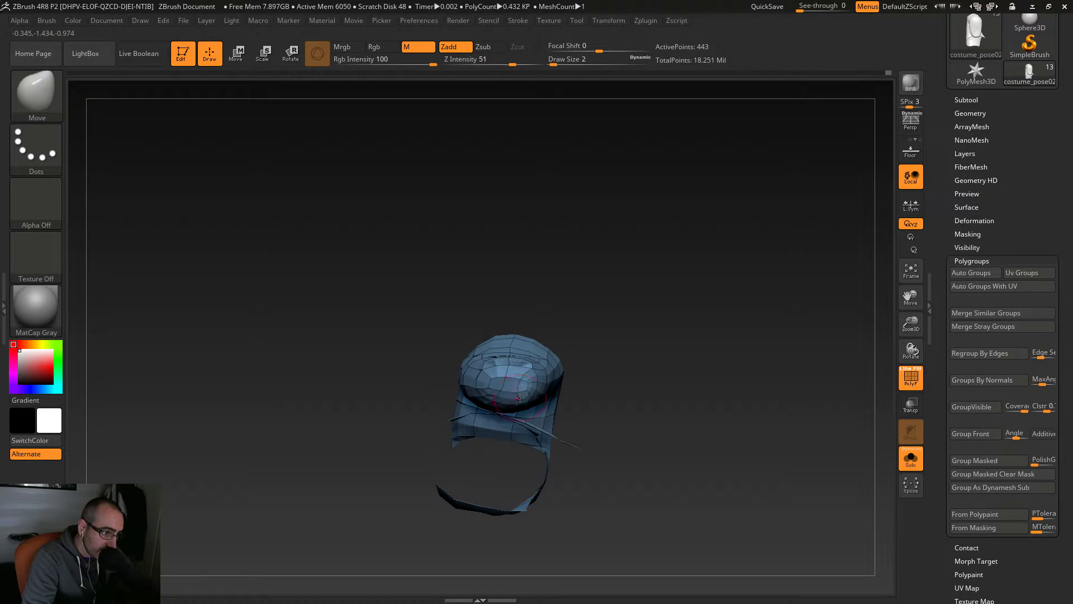
pyautogui.moveTo(584, 386); pyautogui.dragTo(609, 475)
pyautogui.moveTo(562, 366); pyautogui.dragTo(507, 370)
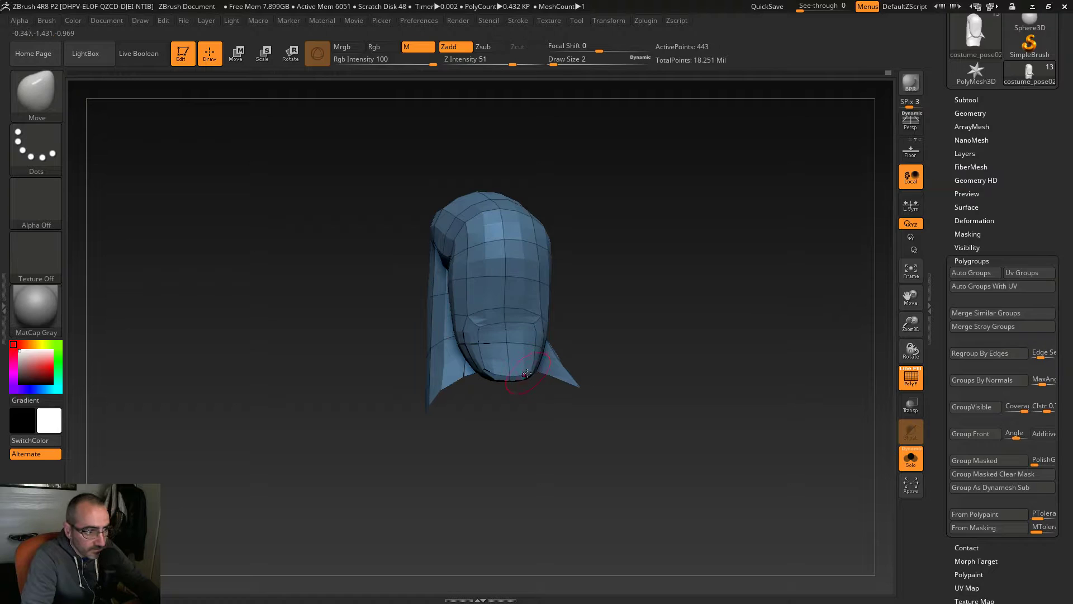
pyautogui.moveTo(548, 364); pyautogui.dragTo(544, 337)
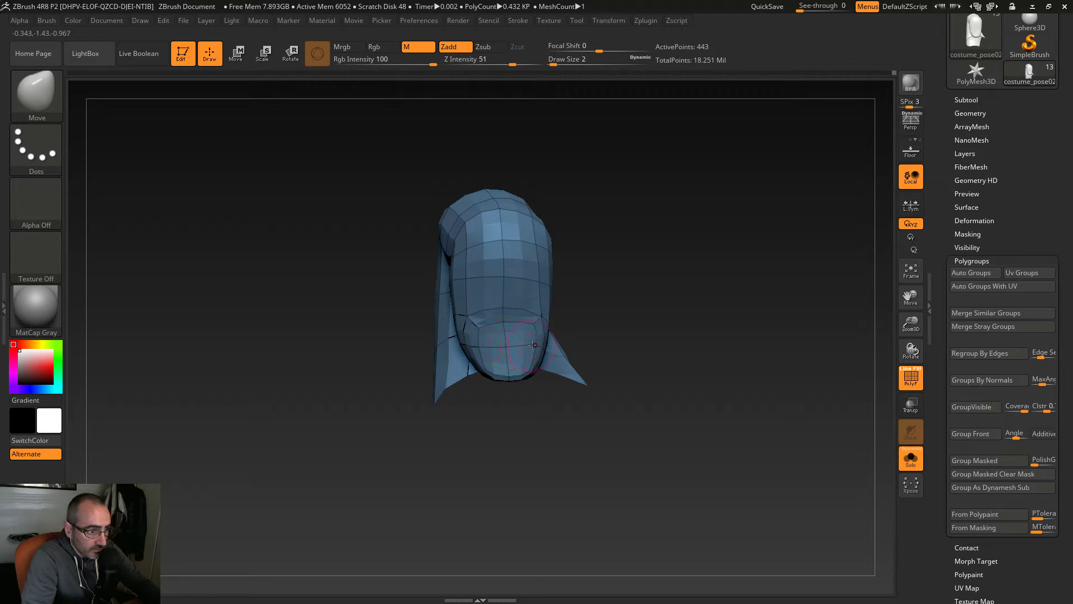
pyautogui.moveTo(628, 336); pyautogui.dragTo(497, 369)
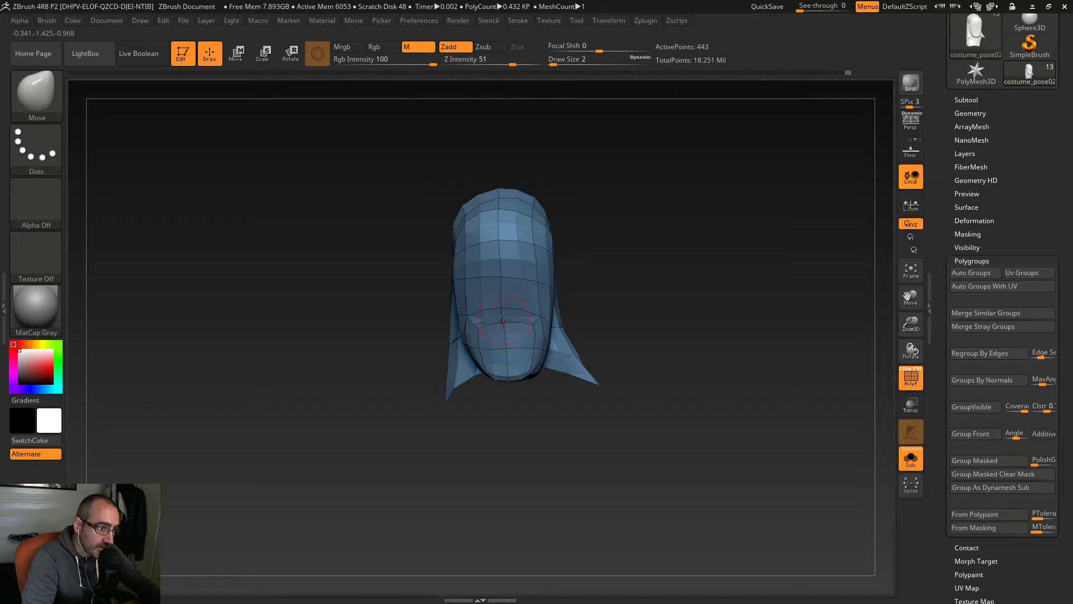
# Step: Check the finger from the side, show the whole figure again and inspect the finger within the fist
pyautogui.moveTo(662, 333); pyautogui.dragTo(678, 267)
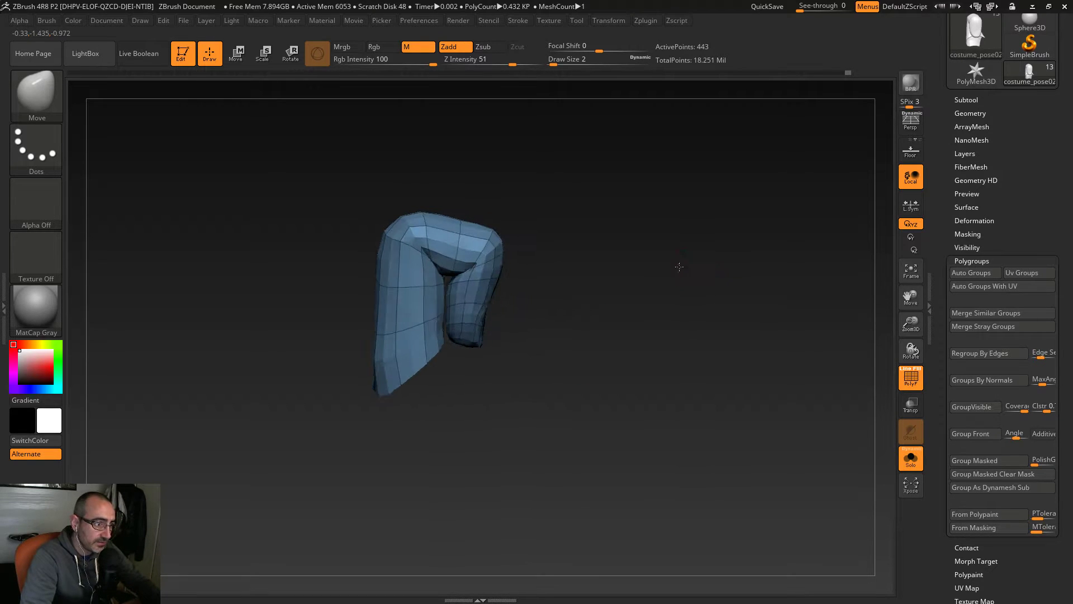
pyautogui.keyDown('ctrl'); pyautogui.keyDown('shift'); pyautogui.click(286, 215); pyautogui.keyUp('shift'); pyautogui.keyUp('ctrl')
pyautogui.moveTo(302, 498)
pyautogui.mouseDown()
pyautogui.moveTo(313, 515)
pyautogui.moveTo(391, 492)
pyautogui.moveTo(436, 447)
pyautogui.moveTo(472, 482)
pyautogui.moveTo(524, 417)
pyautogui.moveTo(506, 402)
pyautogui.moveTo(553, 412)
pyautogui.moveTo(603, 378)
pyautogui.moveTo(575, 448)
pyautogui.moveTo(630, 443)
pyautogui.moveTo(601, 416)
pyautogui.mouseUp()
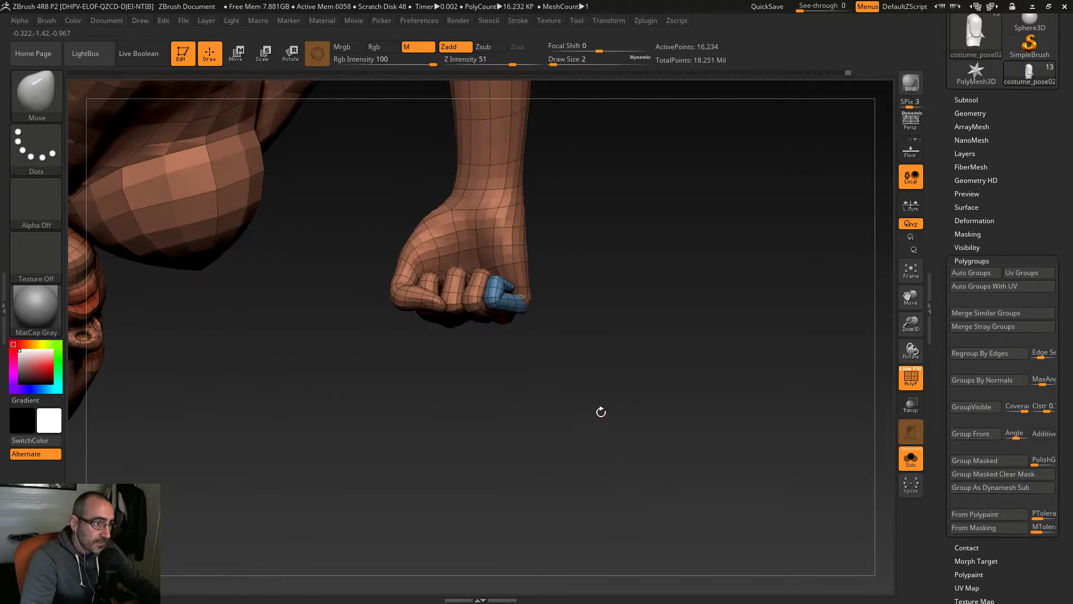
# Step: Lower the mesh by one subdivision level and isolate the hand by hiding the arm and the rest of the figure
pyautogui.hotkey('shift', 'd')
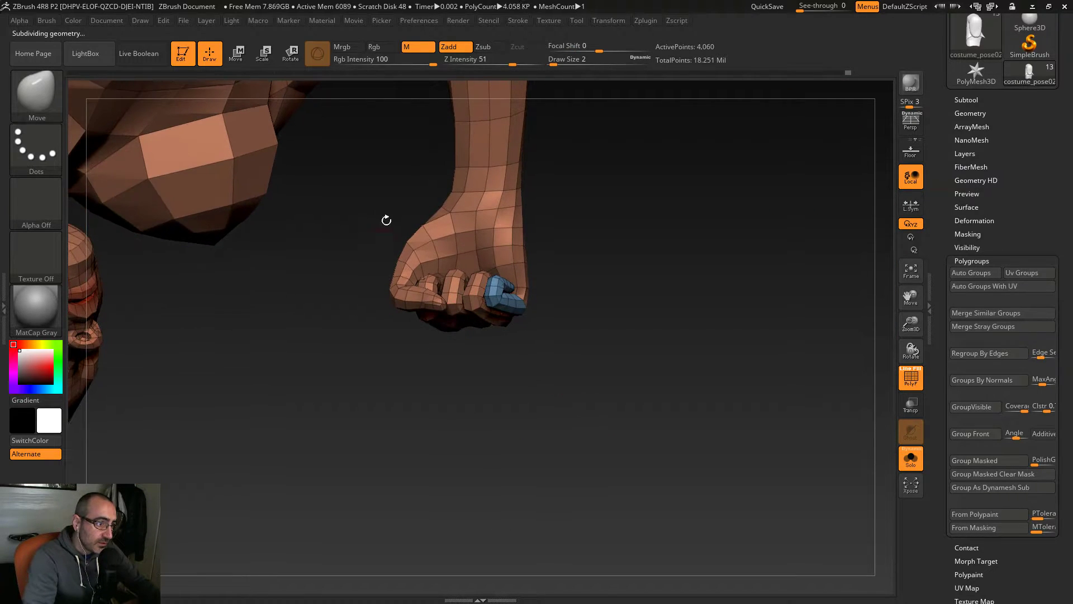
pyautogui.moveTo(349, 181)
pyautogui.keyDown('ctrl'); pyautogui.keyDown('shift'); pyautogui.mouseDown()
pyautogui.moveTo(538, 357)
pyautogui.moveTo(568, 357)
pyautogui.mouseUp(); pyautogui.keyUp('shift'); pyautogui.keyUp('ctrl')
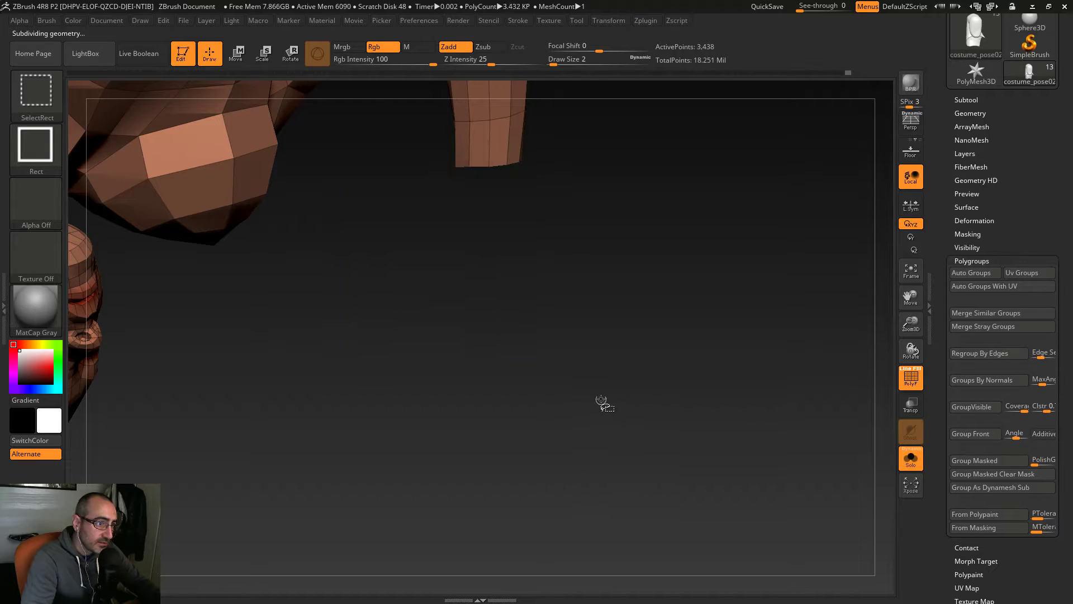
pyautogui.hotkey('ctrl', 'z')
pyautogui.keyDown('ctrl'); pyautogui.moveTo(341, 176); pyautogui.dragTo(563, 351); pyautogui.keyUp('ctrl')
pyautogui.hotkey('ctrl', 'z')
pyautogui.keyDown('ctrl'); pyautogui.moveTo(343, 182); pyautogui.dragTo(563, 334); pyautogui.keyUp('ctrl')
pyautogui.moveTo(348, 176)
pyautogui.keyDown('ctrl'); pyautogui.keyDown('shift'); pyautogui.mouseDown()
pyautogui.moveTo(580, 355)
pyautogui.moveTo(669, 344)
pyautogui.moveTo(721, 363)
pyautogui.moveTo(715, 386)
pyautogui.moveTo(688, 376)
pyautogui.moveTo(687, 390)
pyautogui.moveTo(654, 369)
pyautogui.mouseUp(); pyautogui.keyUp('shift'); pyautogui.keyUp('ctrl')
pyautogui.keyDown('ctrl'); pyautogui.keyDown('shift'); pyautogui.click(709, 391); pyautogui.keyUp('shift'); pyautogui.keyUp('ctrl')
pyautogui.keyDown('ctrl'); pyautogui.keyDown('shift'); pyautogui.moveTo(355, 151); pyautogui.dragTo(490, 358); pyautogui.keyUp('shift'); pyautogui.keyUp('ctrl')
pyautogui.moveTo(615, 395); pyautogui.dragTo(644, 416)
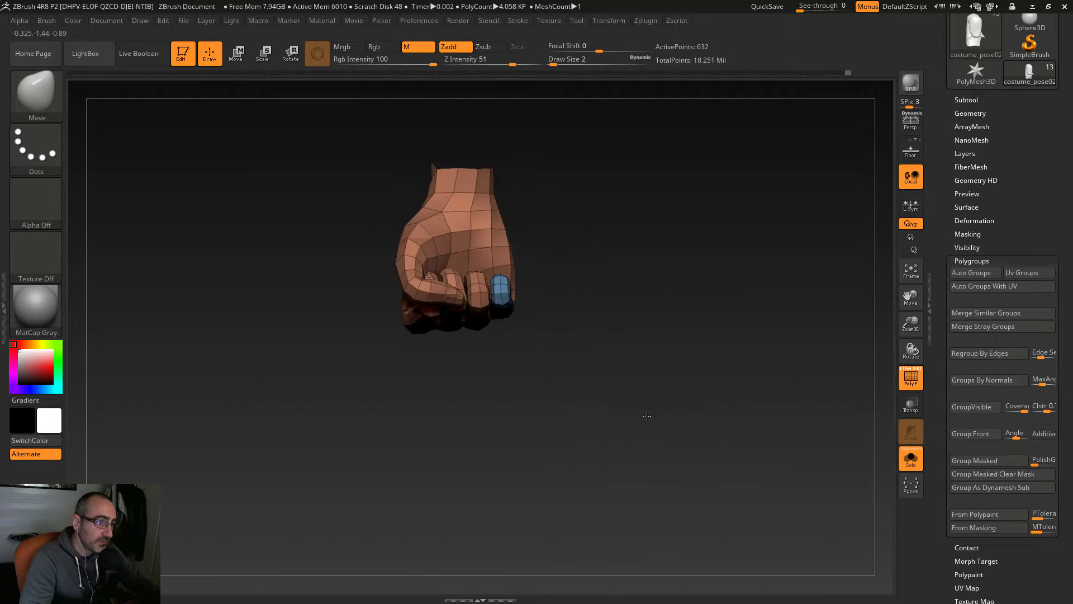
pyautogui.moveTo(766, 399); pyautogui.dragTo(710, 421)
# Step: Hide the little finger, group the remaining hand polygons as their own polygroup, and show the whole figure again
pyautogui.keyDown('ctrl'); pyautogui.keyDown('shift'); pyautogui.click(507, 326); pyautogui.keyUp('shift'); pyautogui.keyUp('ctrl')
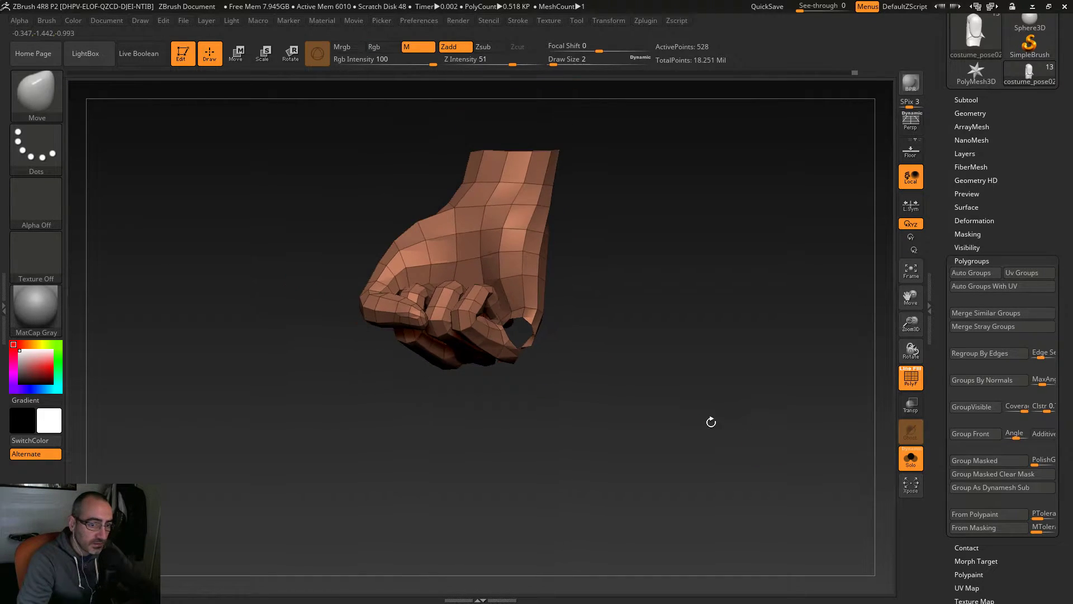
pyautogui.click(971, 408)
pyautogui.keyDown('ctrl'); pyautogui.keyDown('shift'); pyautogui.click(709, 389); pyautogui.keyUp('shift'); pyautogui.keyUp('ctrl')
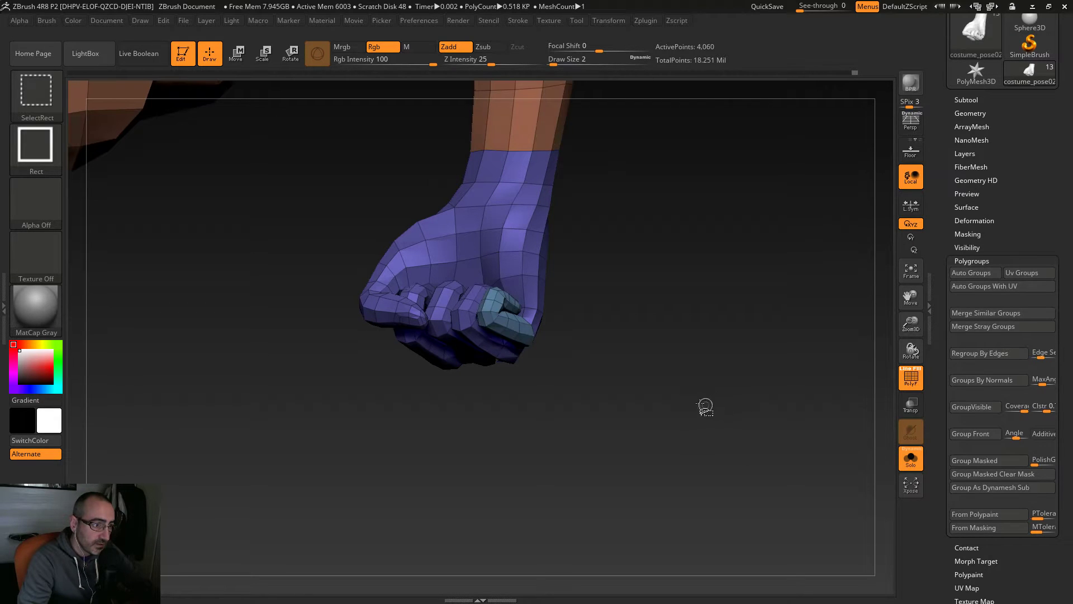
# Step: Isolate the hand and little finger polygroups from the rest of the figure
pyautogui.keyDown('ctrl'); pyautogui.keyDown('shift'); pyautogui.click(508, 320); pyautogui.keyUp('shift'); pyautogui.keyUp('ctrl')
pyautogui.keyDown('ctrl'); pyautogui.keyDown('shift'); pyautogui.click(507, 320); pyautogui.keyUp('shift'); pyautogui.keyUp('ctrl')
pyautogui.keyDown('ctrl'); pyautogui.keyDown('shift'); pyautogui.click(529, 313); pyautogui.keyUp('shift'); pyautogui.keyUp('ctrl')
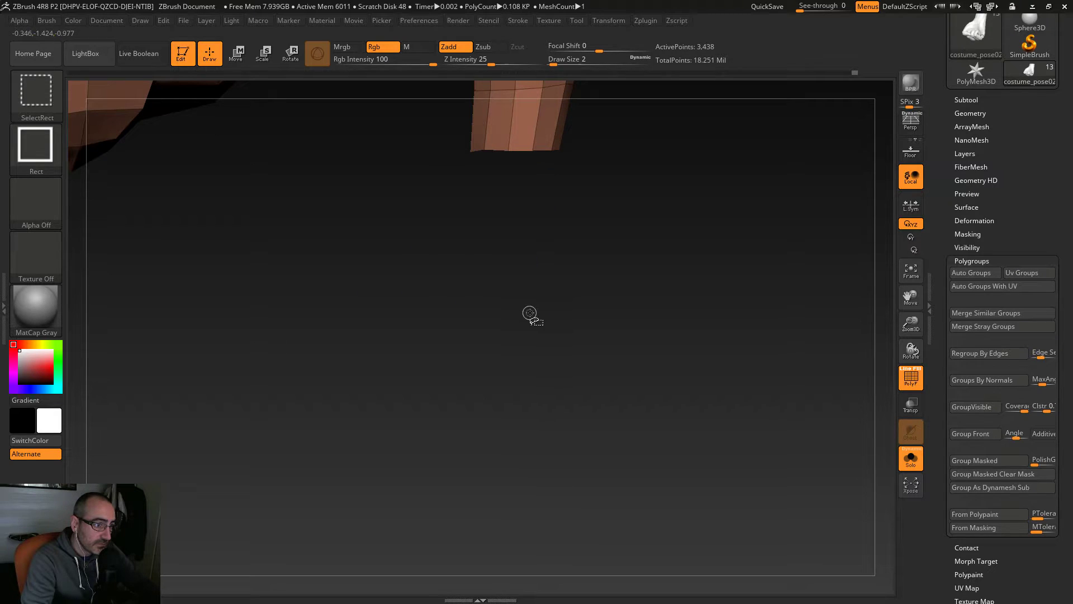
pyautogui.keyDown('ctrl'); pyautogui.keyDown('shift'); pyautogui.click(691, 310); pyautogui.keyUp('shift'); pyautogui.keyUp('ctrl')
pyautogui.moveTo(773, 438); pyautogui.dragTo(396, 383)
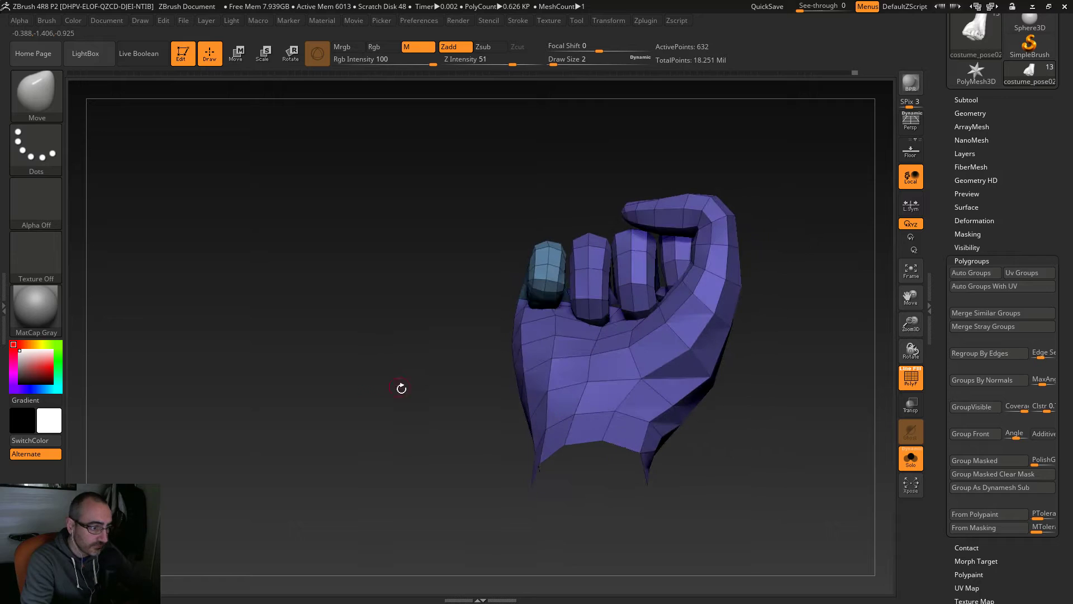
# Step: Inspect the fist's fingers at a higher subdivision level and step back down to the coarse mesh
pyautogui.hotkey('ctrl', 'd')
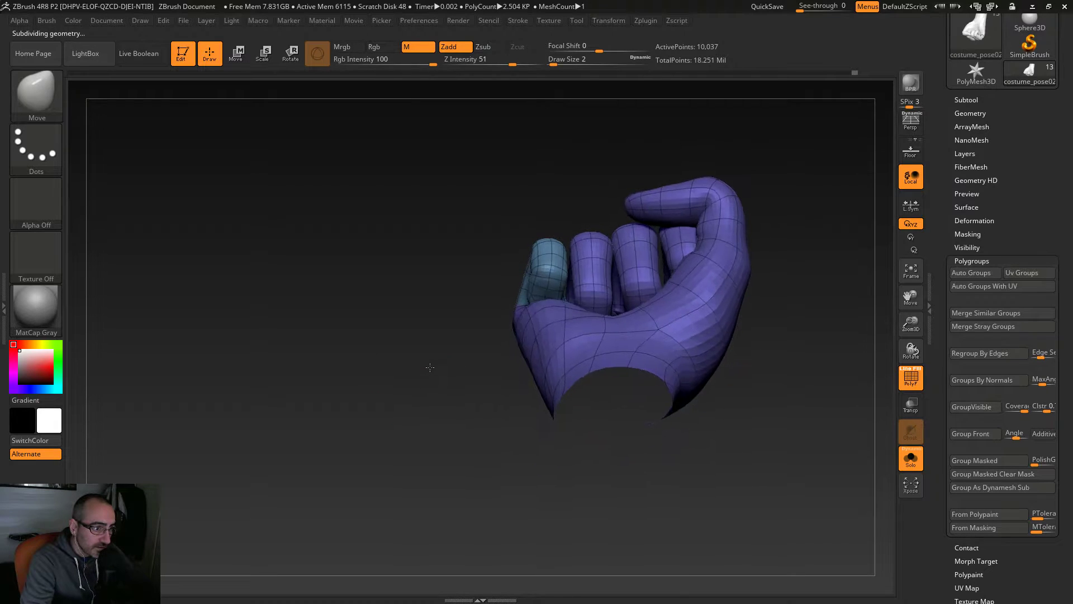
pyautogui.moveTo(427, 406); pyautogui.dragTo(566, 339)
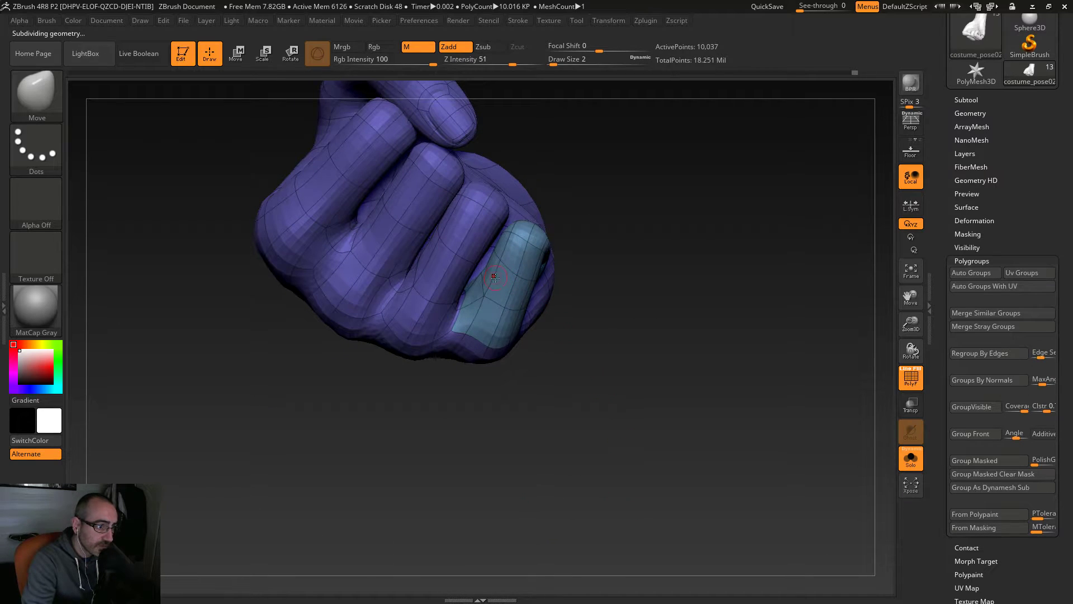
pyautogui.press('ctrl')
pyautogui.press('ctrl')
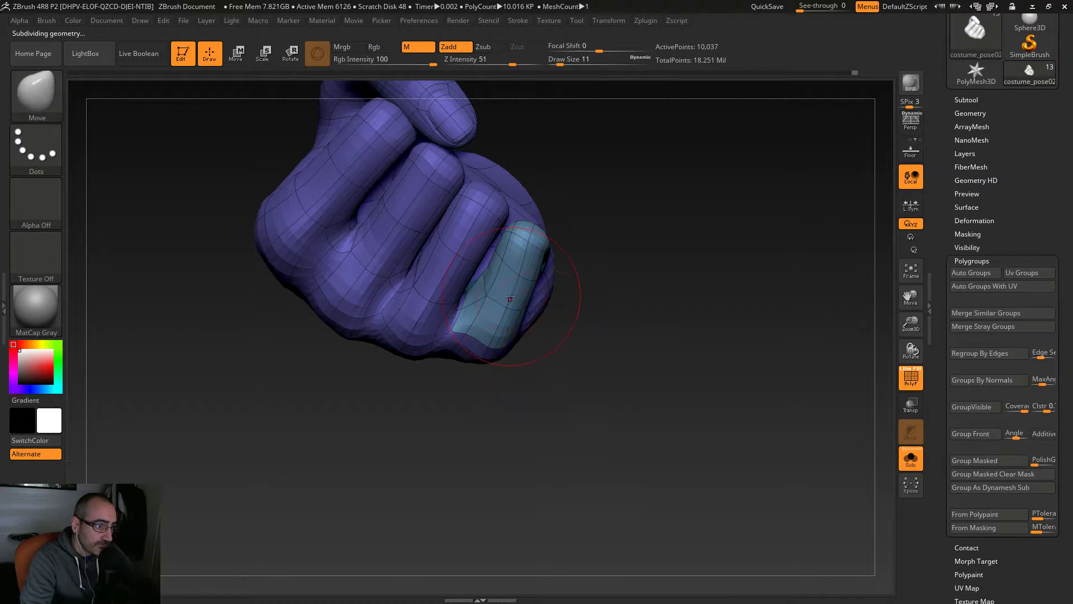
pyautogui.moveTo(637, 416)
pyautogui.mouseDown()
pyautogui.moveTo(583, 412)
pyautogui.moveTo(592, 394)
pyautogui.moveTo(625, 408)
pyautogui.moveTo(603, 445)
pyautogui.moveTo(609, 432)
pyautogui.moveTo(617, 450)
pyautogui.moveTo(616, 426)
pyautogui.moveTo(610, 435)
pyautogui.mouseUp()
pyautogui.hotkey('shift', 'd')
pyautogui.hotkey('shift', 'd')
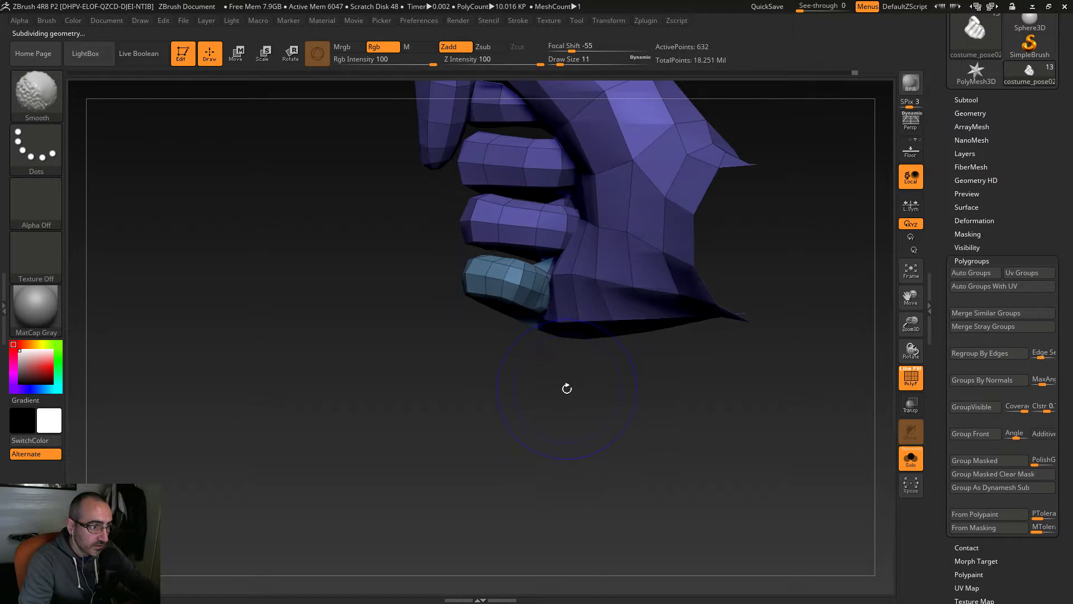
# Step: Isolate the little finger polygroup
pyautogui.press('ctrl')
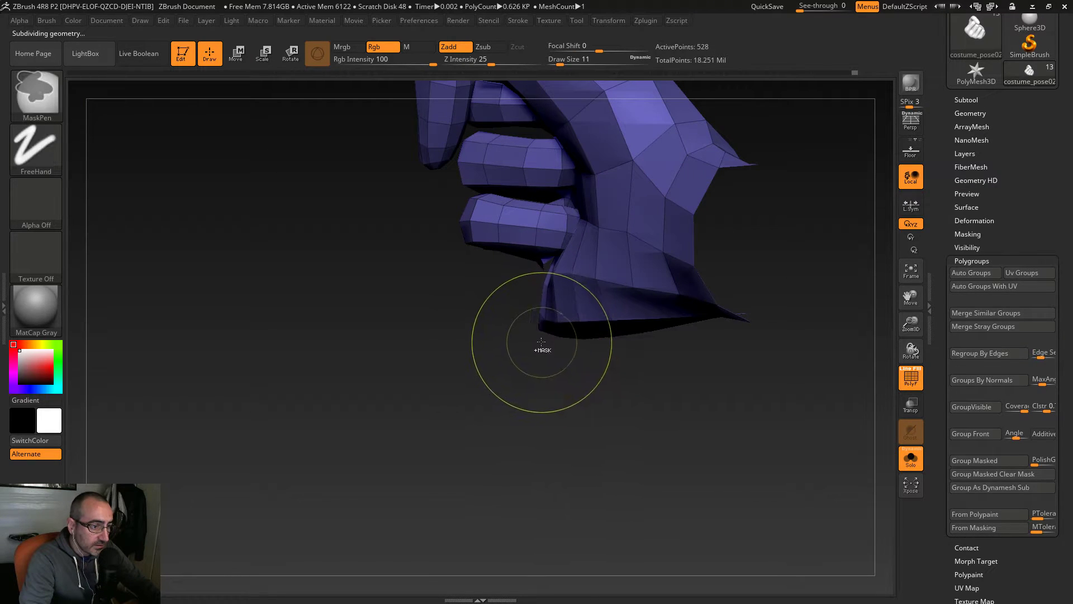
pyautogui.hotkey('ctrl', 'shift')
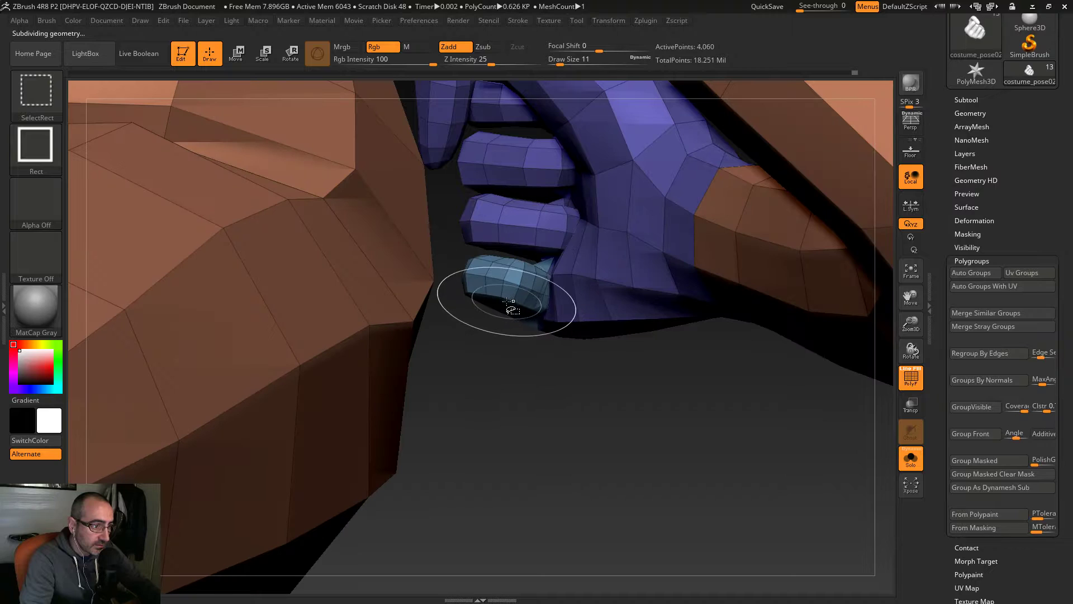
pyautogui.keyDown('ctrl'); pyautogui.keyDown('shift'); pyautogui.click(492, 299); pyautogui.keyUp('shift'); pyautogui.keyUp('ctrl')
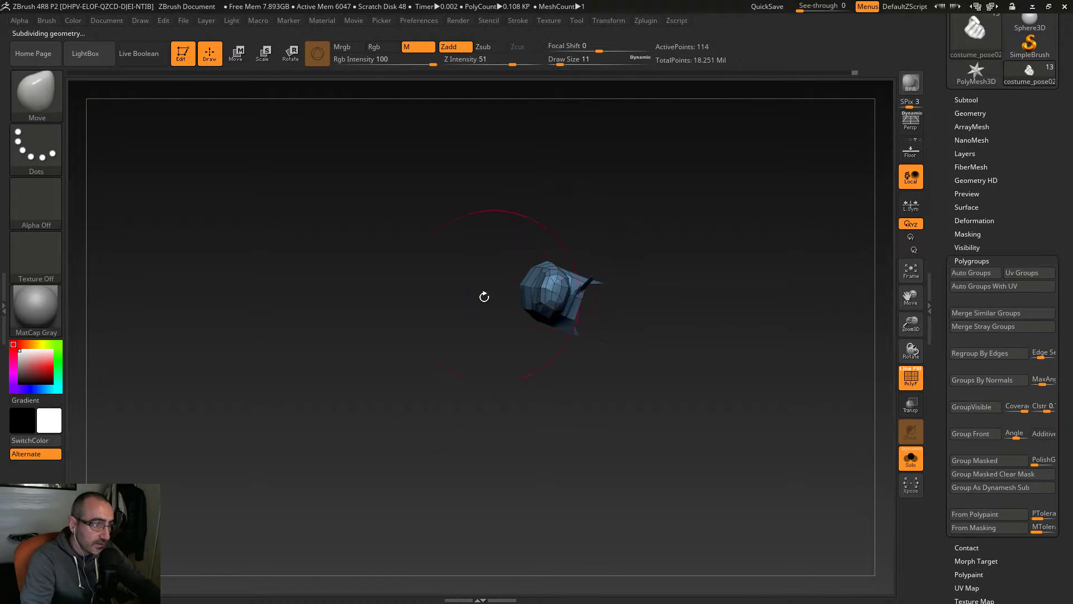
# Step: Adjust the fingertip's shape with the Move Topological brush, reducing the Draw Size to 7
pyautogui.click(47, 92)
pyautogui.click(266, 103)
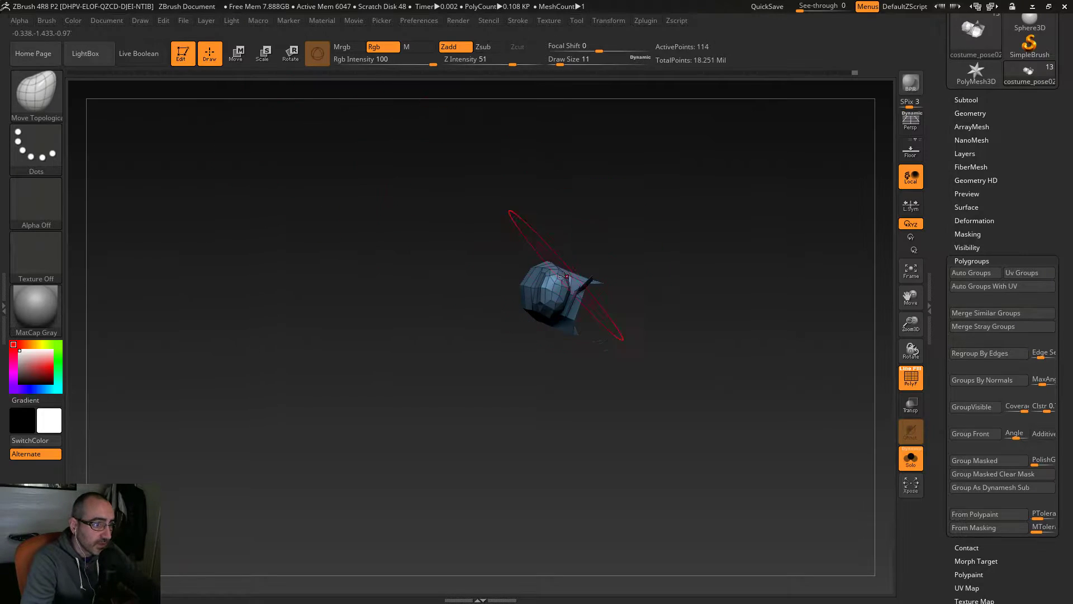
pyautogui.moveTo(557, 290); pyautogui.dragTo(555, 290)
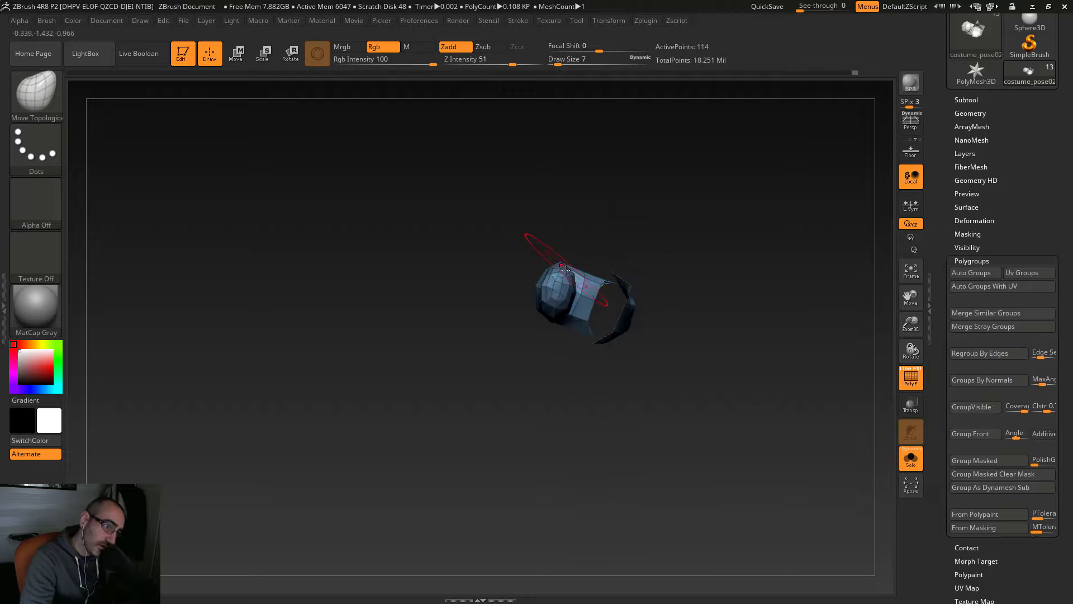
pyautogui.moveTo(575, 287); pyautogui.dragTo(626, 264, button='right')
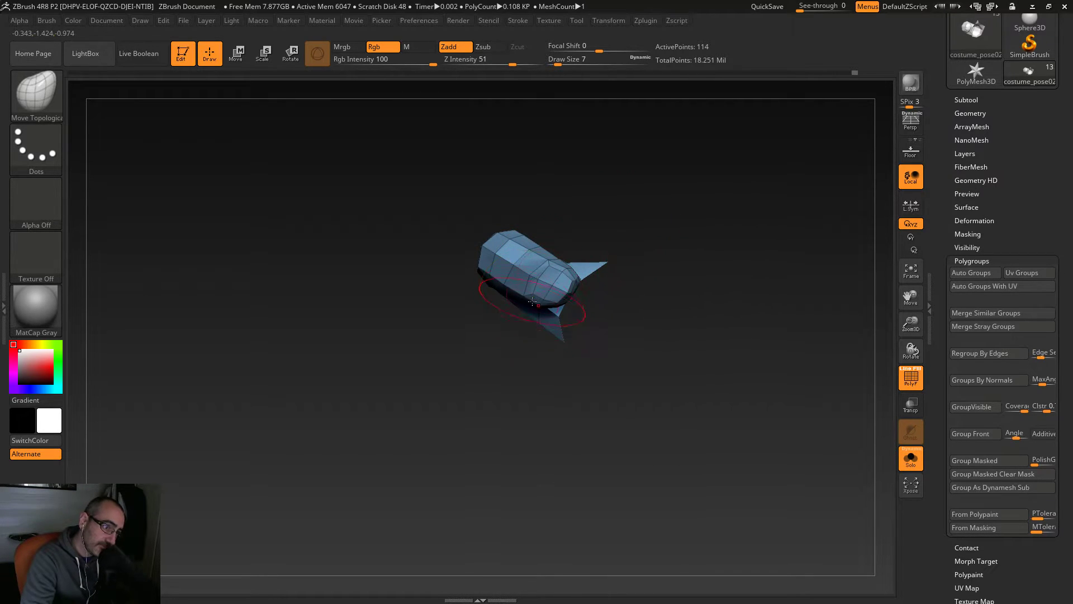
pyautogui.moveTo(650, 338)
pyautogui.mouseDown(button='right')
pyautogui.moveTo(610, 441)
pyautogui.moveTo(716, 314)
pyautogui.moveTo(633, 321)
pyautogui.moveTo(636, 355)
pyautogui.mouseUp(button='right')
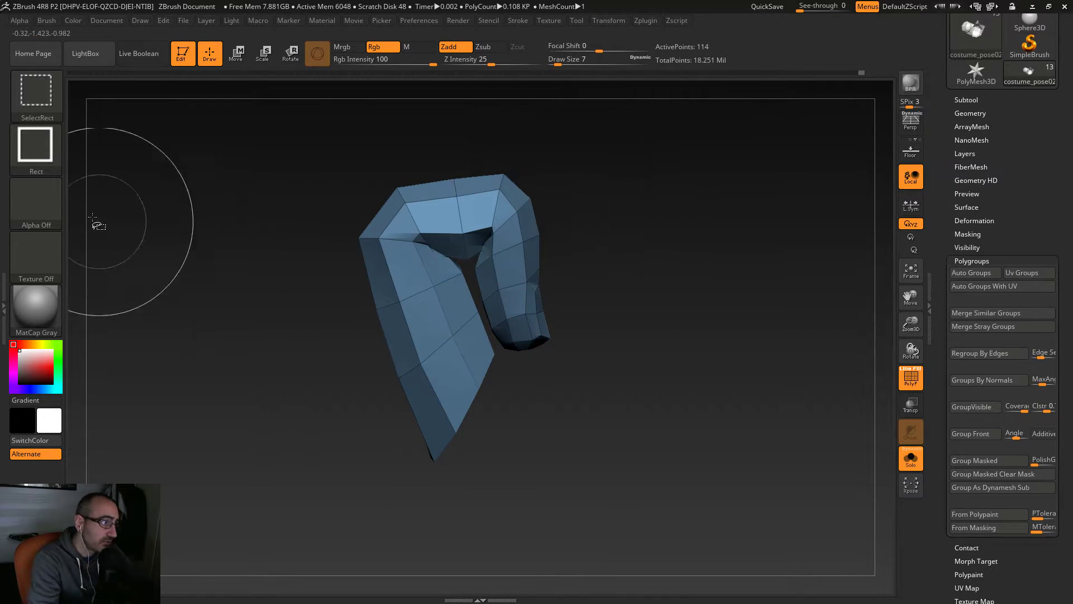
pyautogui.keyDown('ctrl'); pyautogui.keyDown('shift'); pyautogui.click(36, 148); pyautogui.keyUp('shift'); pyautogui.keyUp('ctrl')
pyautogui.click(270, 166)
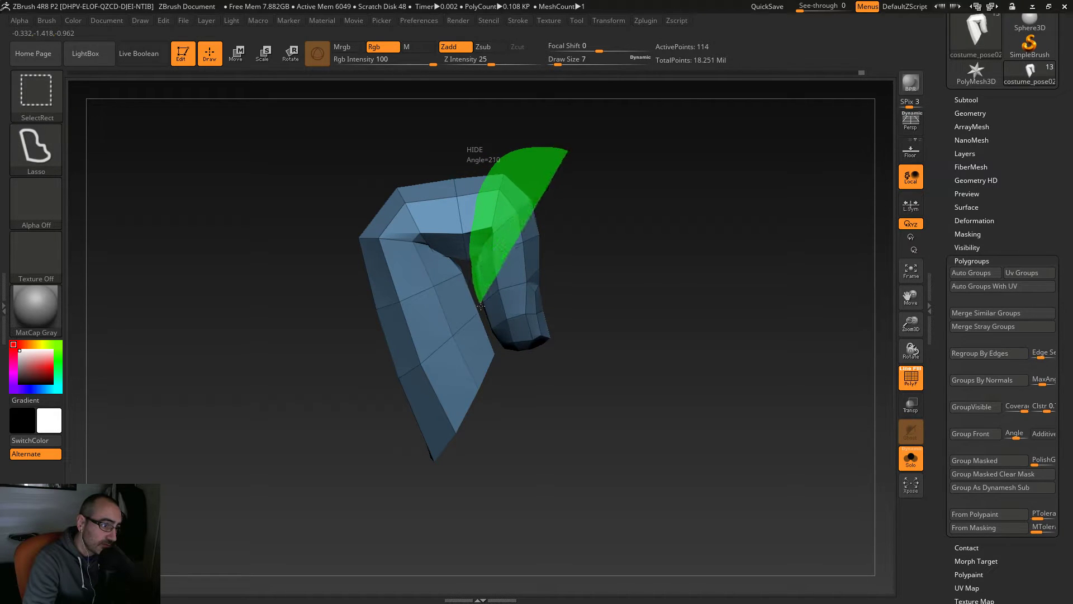
pyautogui.keyDown('ctrl'); pyautogui.keyDown('shift'); pyautogui.moveTo(481, 305); pyautogui.dragTo(486, 314); pyautogui.keyUp('shift'); pyautogui.keyUp('ctrl')
pyautogui.hotkey('ctrl', 'z')
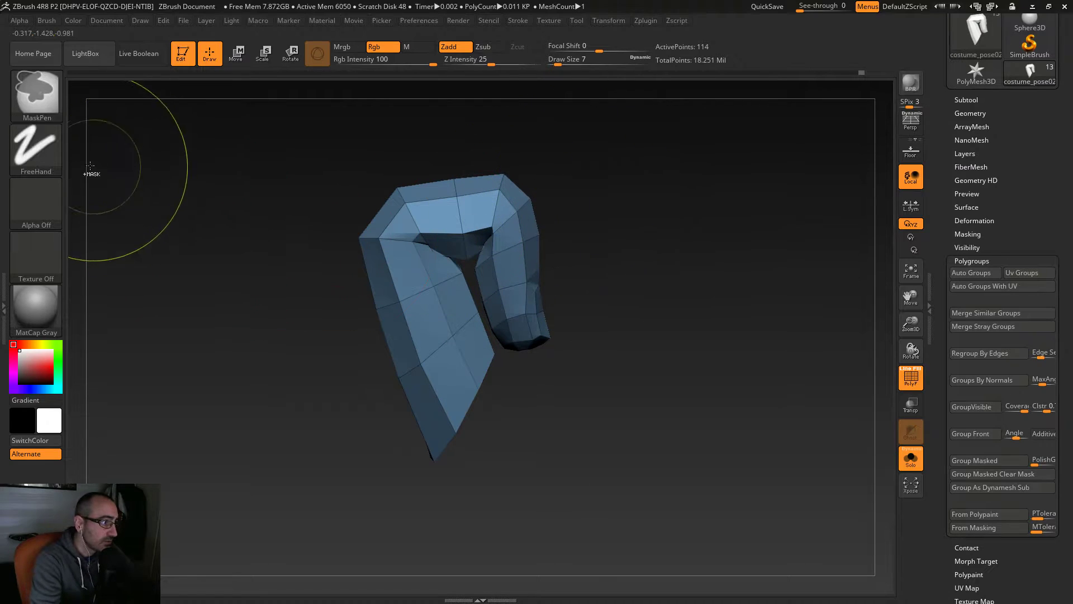
# Step: Set the MaskPen stroke to Lasso, mask the finger's curled end segment and invert the mask
pyautogui.click(36, 148)
pyautogui.click(196, 186)
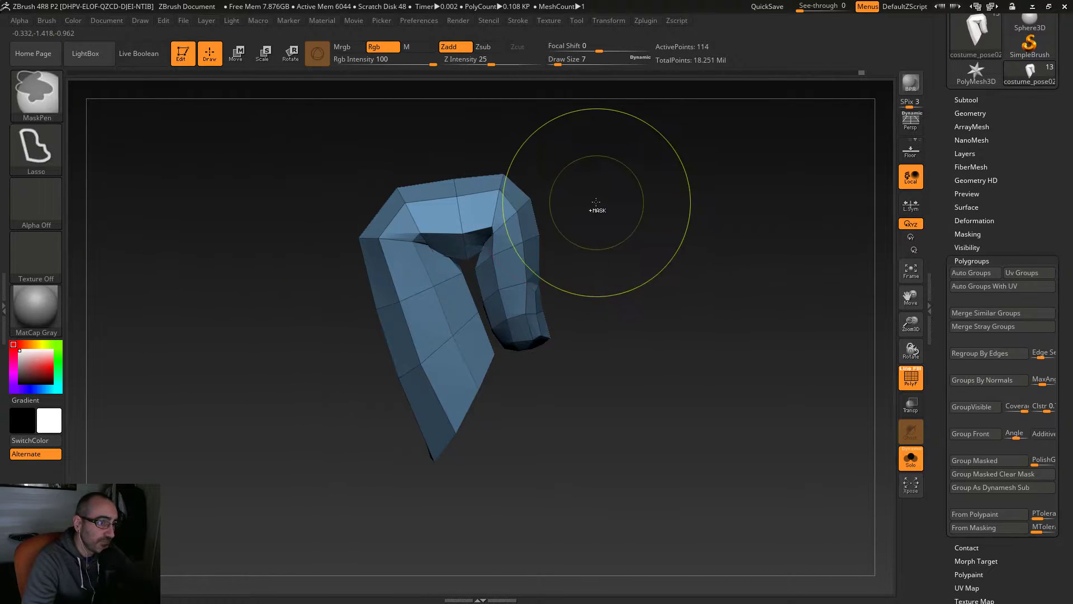
pyautogui.keyDown('ctrl'); pyautogui.moveTo(476, 183); pyautogui.dragTo(469, 231); pyautogui.keyUp('ctrl')
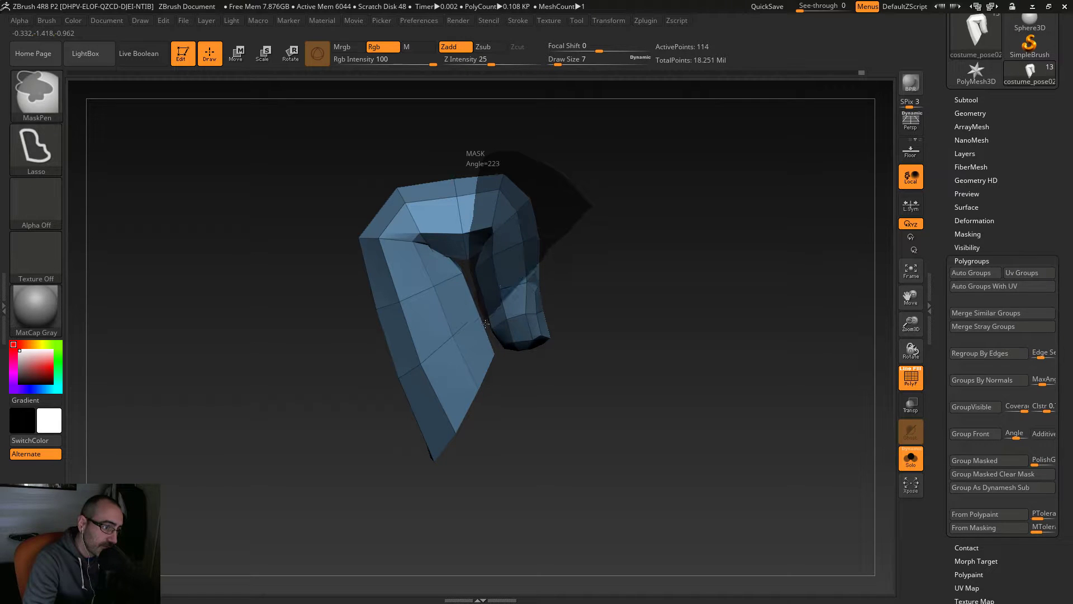
pyautogui.moveTo(492, 340)
pyautogui.keyDown('ctrl'); pyautogui.mouseDown()
pyautogui.moveTo(518, 369)
pyautogui.moveTo(660, 352)
pyautogui.moveTo(271, 179)
pyautogui.mouseUp(); pyautogui.keyUp('ctrl')
pyautogui.keyDown('ctrl'); pyautogui.click(668, 345); pyautogui.keyUp('ctrl')
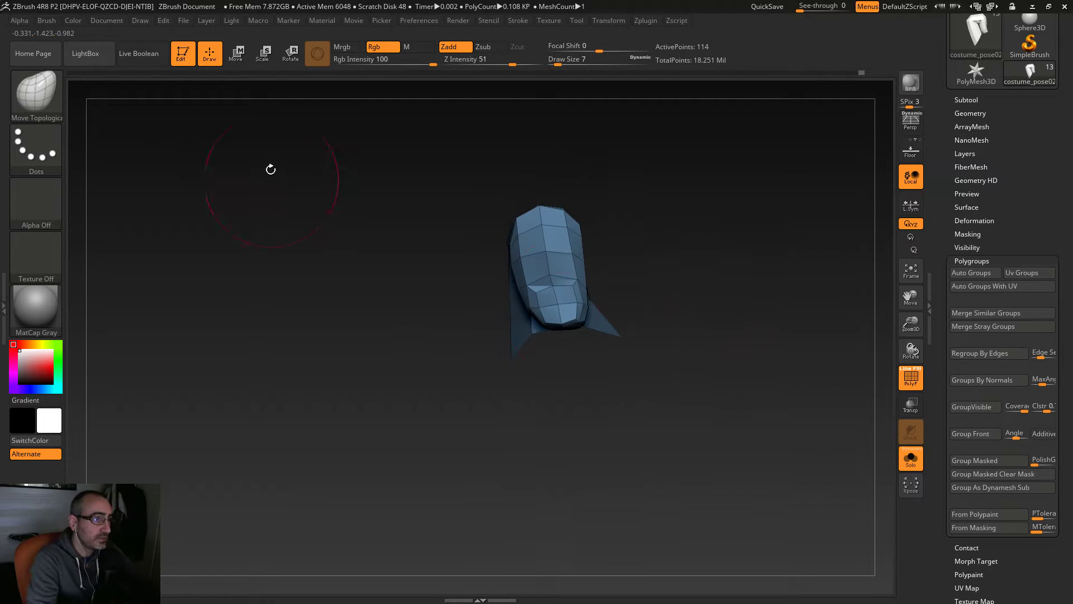
# Step: Place the Rotate gizmo on the finger's outer knuckle and adjust the angle of the unmasked end segment
pyautogui.click(238, 54)
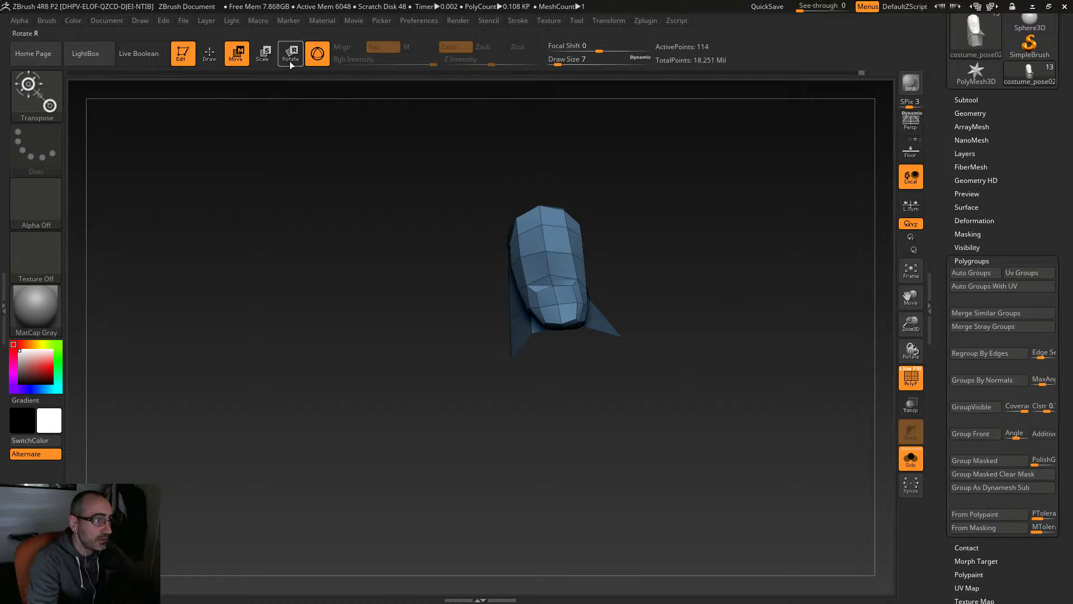
pyautogui.click(541, 225)
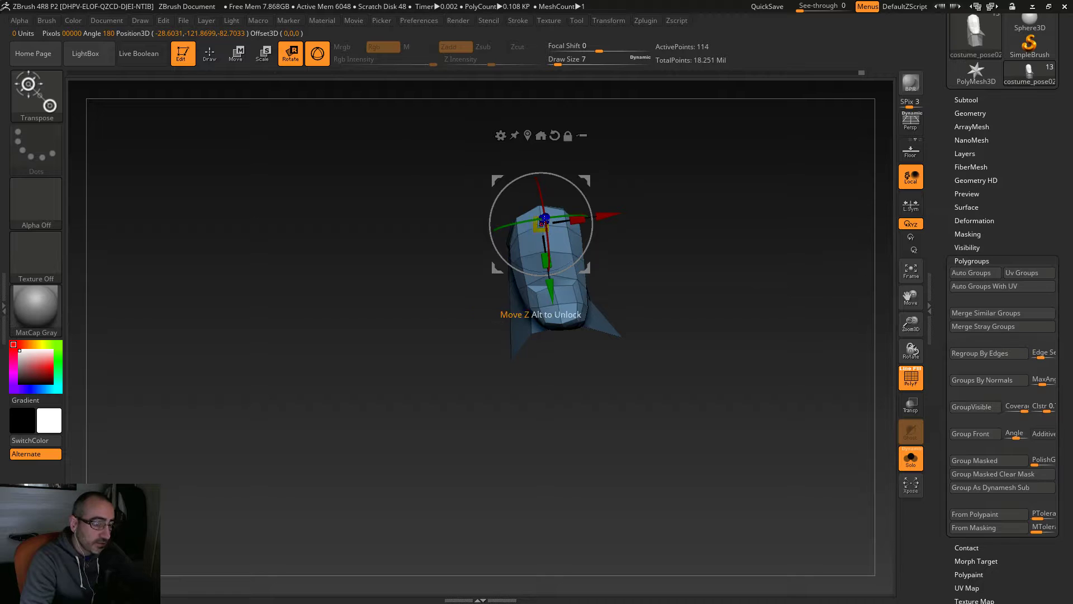
pyautogui.moveTo(660, 293)
pyautogui.mouseDown()
pyautogui.moveTo(694, 304)
pyautogui.moveTo(697, 276)
pyautogui.moveTo(642, 282)
pyautogui.mouseUp()
pyautogui.moveTo(693, 328); pyautogui.dragTo(697, 341)
pyautogui.moveTo(584, 251); pyautogui.dragTo(657, 310)
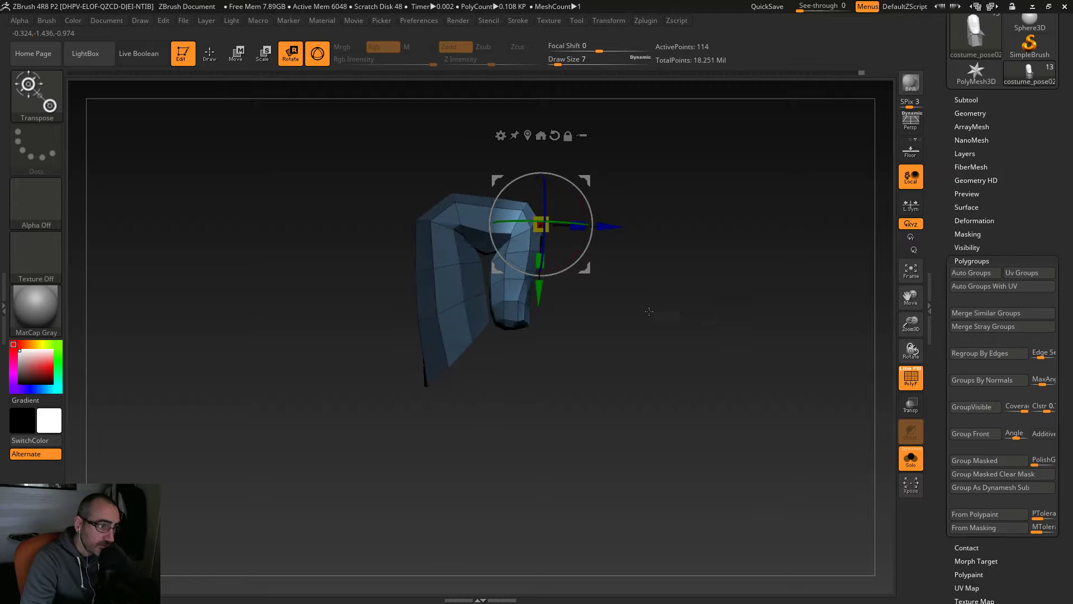
# Step: Check the finger's bend at one higher subdivision level and return to the lower level
pyautogui.moveTo(608, 342); pyautogui.dragTo(663, 364)
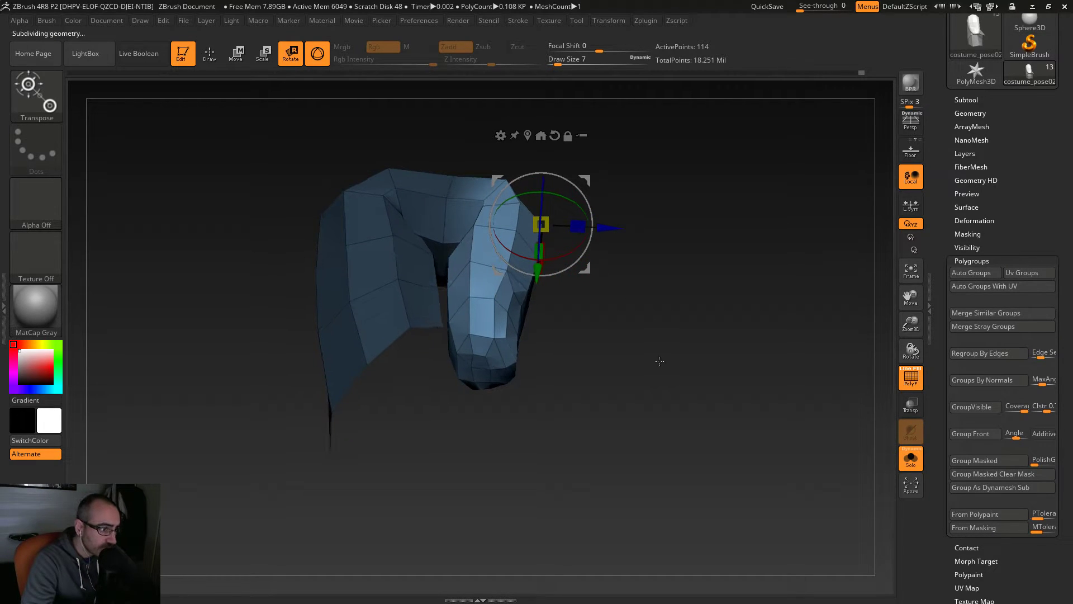
pyautogui.hotkey('ctrl', 'd')
pyautogui.moveTo(640, 350)
pyautogui.mouseDown()
pyautogui.moveTo(637, 341)
pyautogui.moveTo(633, 351)
pyautogui.mouseUp()
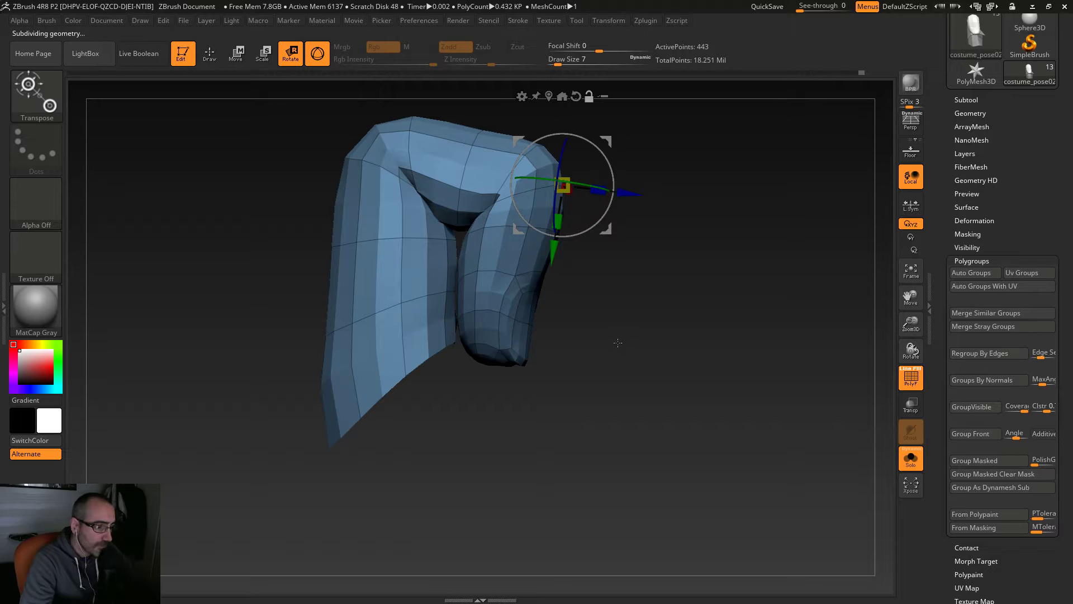
pyautogui.hotkey('shift', 'd')
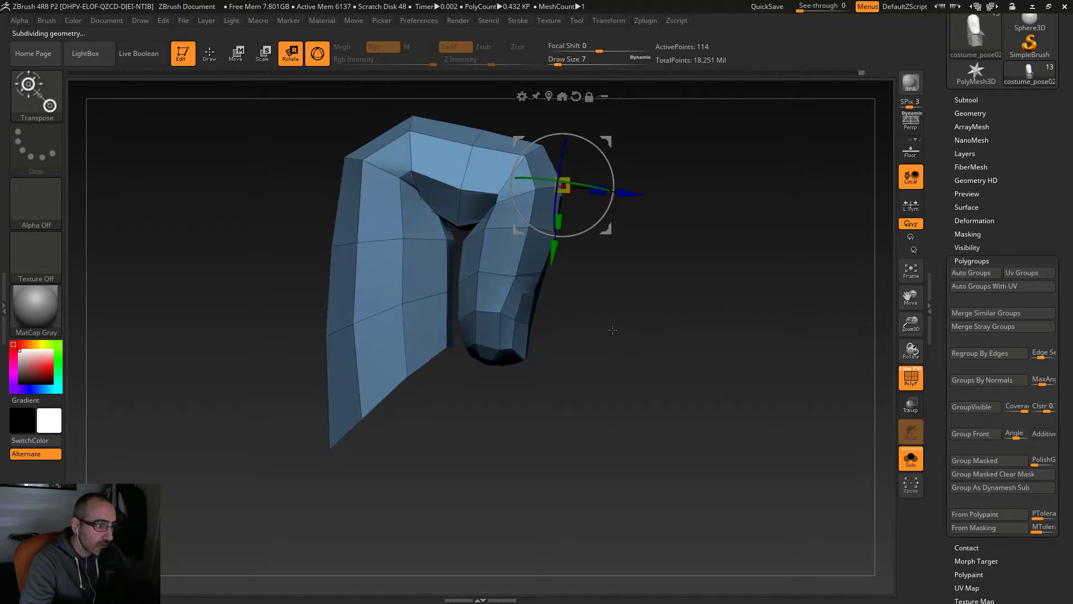
pyautogui.moveTo(612, 329); pyautogui.dragTo(615, 335)
# Step: Lasso-mask the finger's end segment again and invert the mask to leave that segment free
pyautogui.press('ctrl')
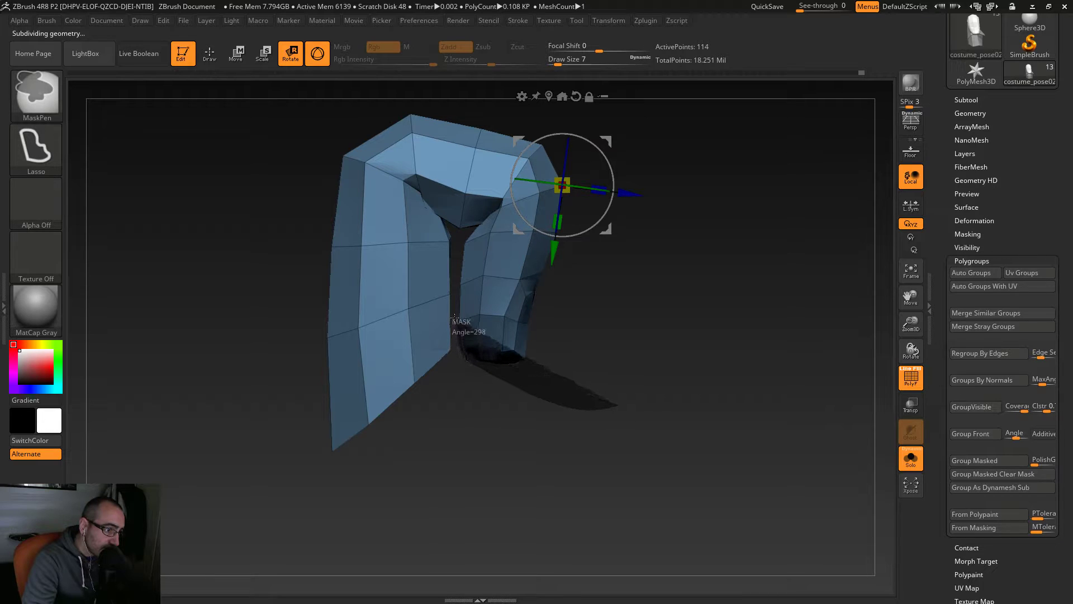
pyautogui.keyDown('ctrl'); pyautogui.moveTo(459, 247); pyautogui.dragTo(456, 109); pyautogui.keyUp('ctrl')
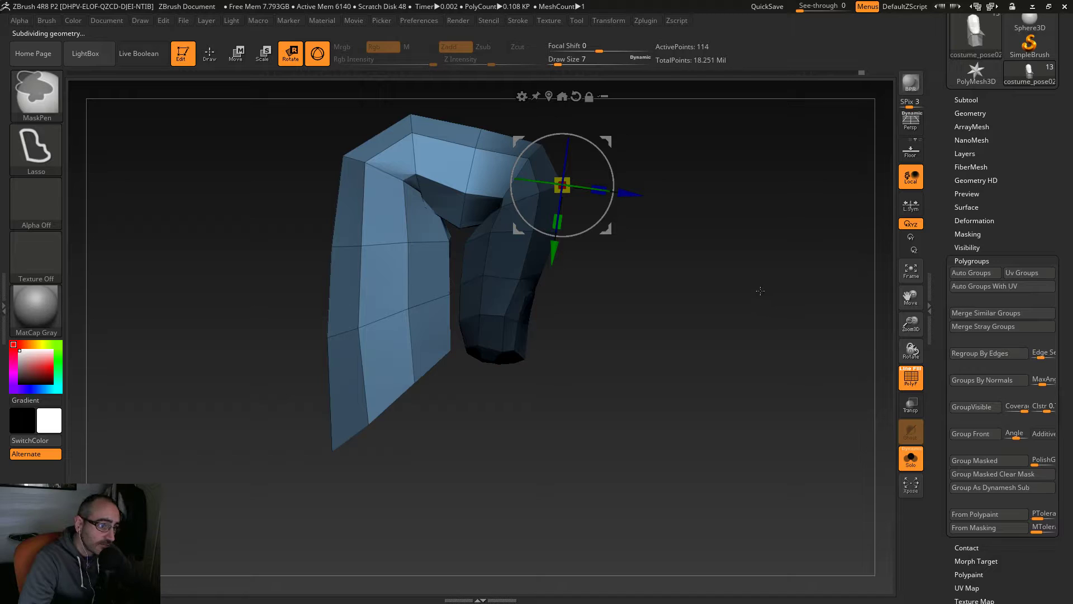
pyautogui.keyDown('ctrl'); pyautogui.click(760, 291); pyautogui.keyUp('ctrl')
# Step: Try a small gizmo adjustment on the finger's end segment, undo it and check the finger from the opposite side
pyautogui.moveTo(783, 307); pyautogui.dragTo(767, 293)
pyautogui.moveTo(535, 208)
pyautogui.mouseDown()
pyautogui.moveTo(538, 229)
pyautogui.moveTo(538, 192)
pyautogui.moveTo(537, 208)
pyautogui.mouseUp()
pyautogui.hotkey('ctrl', 'z')
pyautogui.moveTo(698, 335); pyautogui.dragTo(353, 380)
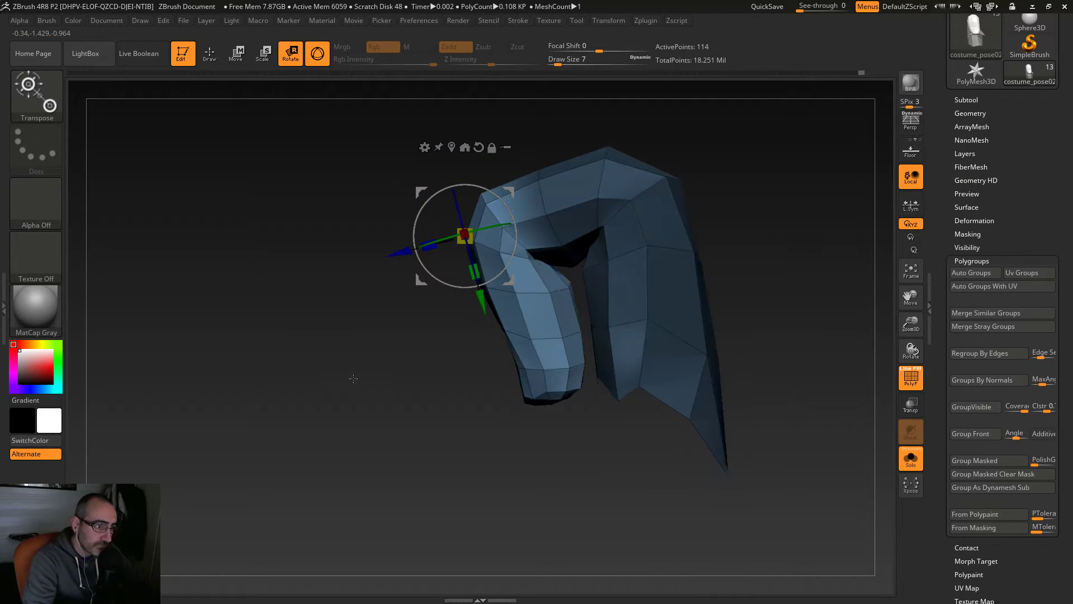
# Step: Show the whole figure again and invert the mask so only the little finger's end segment stays unmasked
pyautogui.keyDown('ctrl'); pyautogui.keyDown('shift'); pyautogui.click(353, 380); pyautogui.keyUp('shift'); pyautogui.keyUp('ctrl')
pyautogui.moveTo(633, 371); pyautogui.dragTo(275, 369)
pyautogui.keyDown('ctrl'); pyautogui.keyDown('shift'); pyautogui.click(261, 388); pyautogui.keyUp('shift'); pyautogui.keyUp('ctrl')
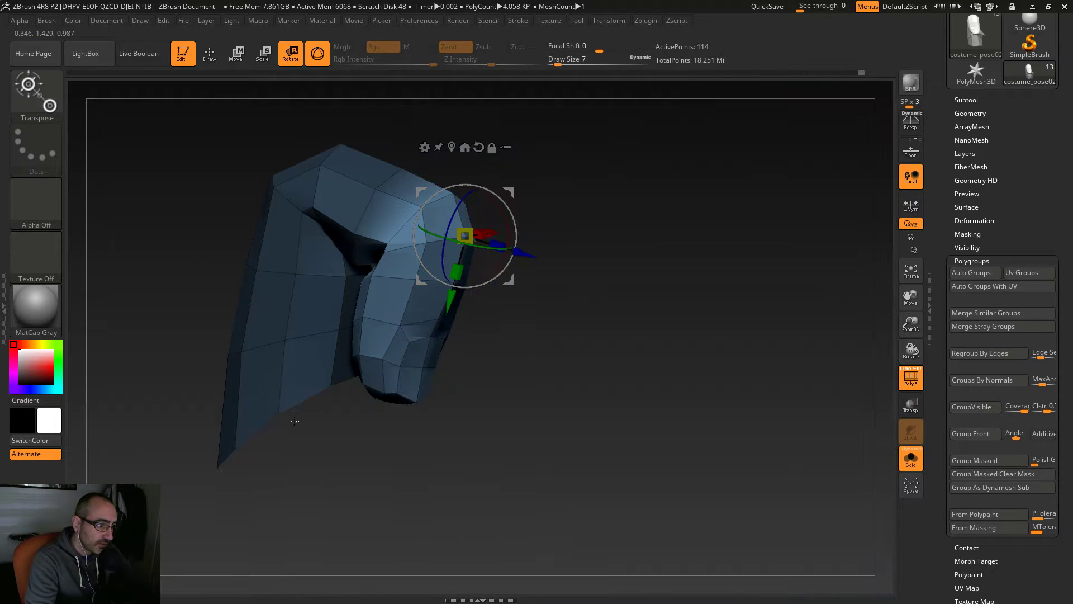
pyautogui.keyDown('ctrl'); pyautogui.keyDown('shift'); pyautogui.click(155, 322); pyautogui.keyUp('shift'); pyautogui.keyUp('ctrl')
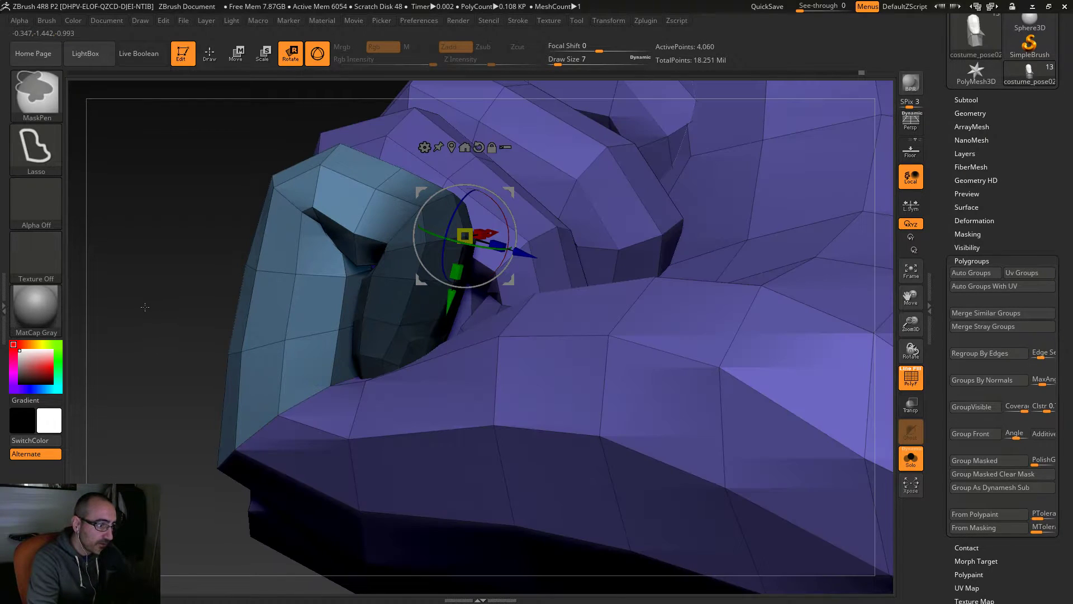
pyautogui.moveTo(442, 253); pyautogui.dragTo(444, 246)
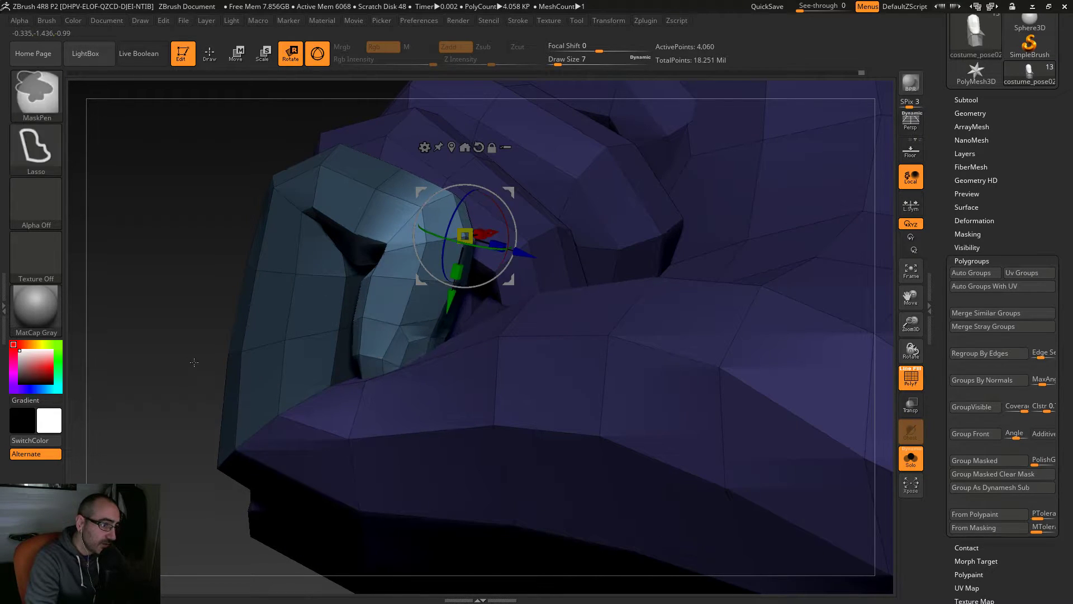
# Step: Undo the last adjustment of the little finger's end segment, clear the mask and return to Draw mode
pyautogui.moveTo(194, 367); pyautogui.dragTo(190, 336)
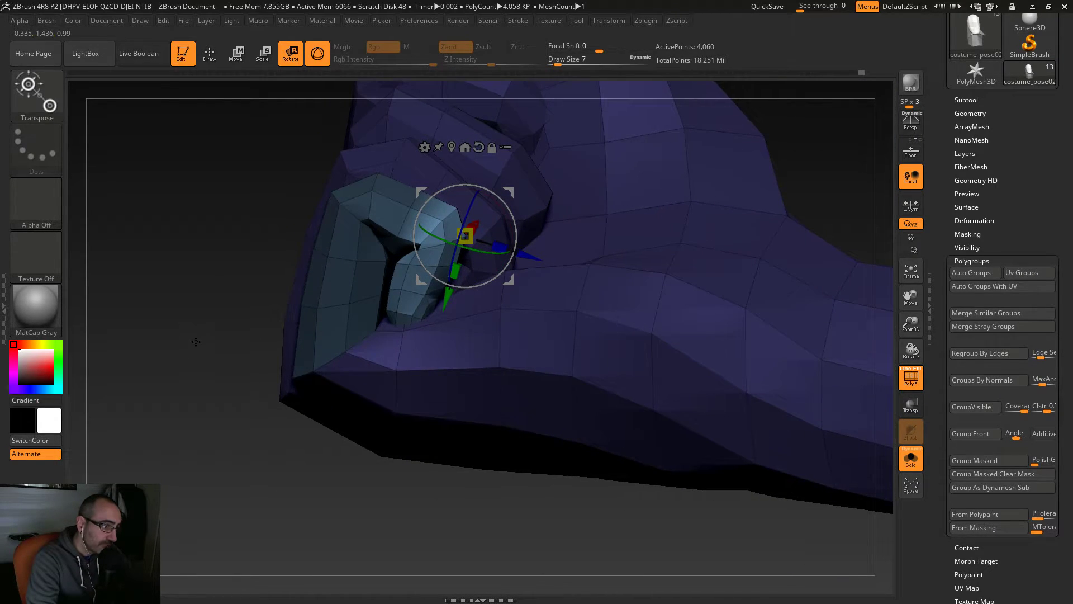
pyautogui.hotkey('ctrl', 'z')
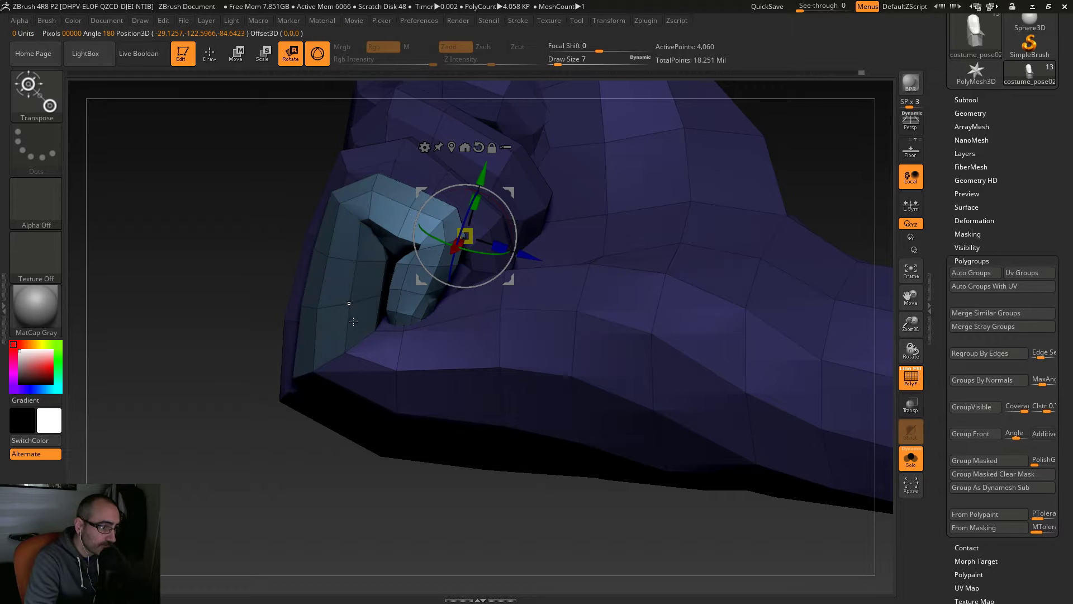
pyautogui.keyDown('ctrl'); pyautogui.moveTo(211, 275); pyautogui.dragTo(229, 277); pyautogui.keyUp('ctrl')
pyautogui.moveTo(190, 324)
pyautogui.keyDown('alt'); pyautogui.mouseDown()
pyautogui.moveTo(177, 339)
pyautogui.moveTo(272, 351)
pyautogui.moveTo(224, 339)
pyautogui.mouseUp(); pyautogui.keyUp('alt')
pyautogui.keyDown('ctrl'); pyautogui.click(310, 325); pyautogui.keyUp('ctrl')
pyautogui.press('q')
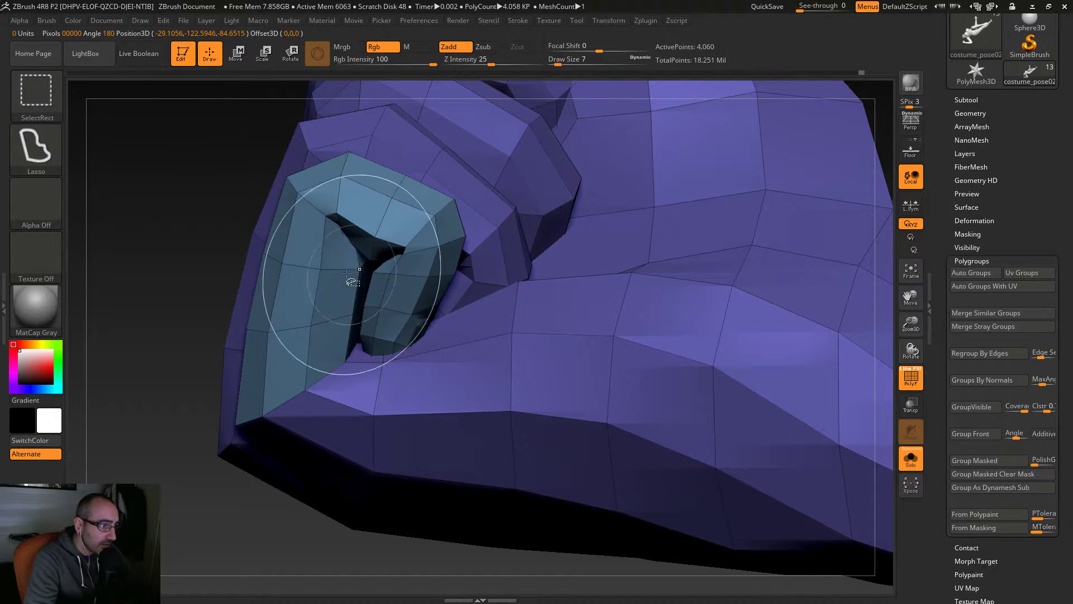
# Step: Isolate the little finger polygroup and switch to the next higher subdivision level
pyautogui.keyDown('ctrl'); pyautogui.keyDown('shift'); pyautogui.click(355, 281); pyautogui.keyUp('shift'); pyautogui.keyUp('ctrl')
pyautogui.moveTo(187, 289); pyautogui.dragTo(455, 360)
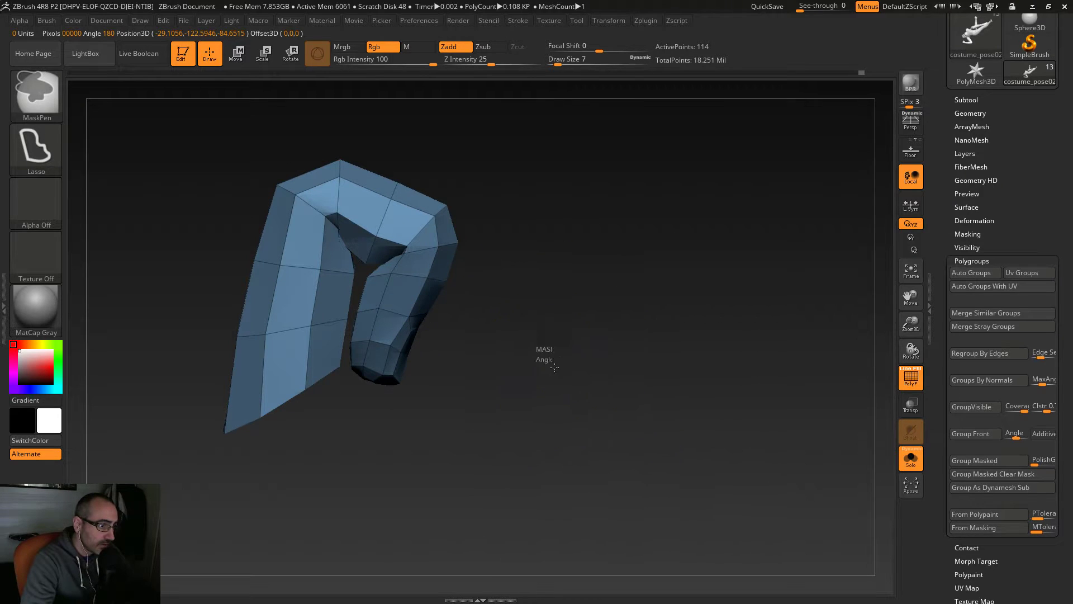
pyautogui.hotkey('ctrl', 'd')
pyautogui.moveTo(528, 369)
pyautogui.keyDown('alt'); pyautogui.mouseDown()
pyautogui.moveTo(622, 418)
pyautogui.moveTo(605, 416)
pyautogui.mouseUp(); pyautogui.keyUp('alt')
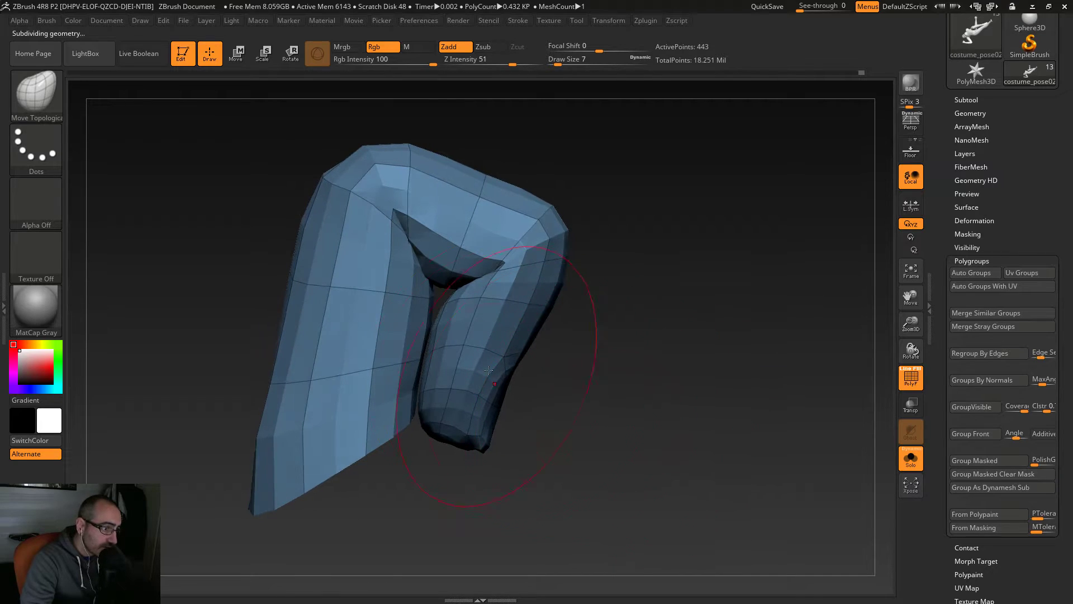
pyautogui.moveTo(558, 443); pyautogui.dragTo(648, 519)
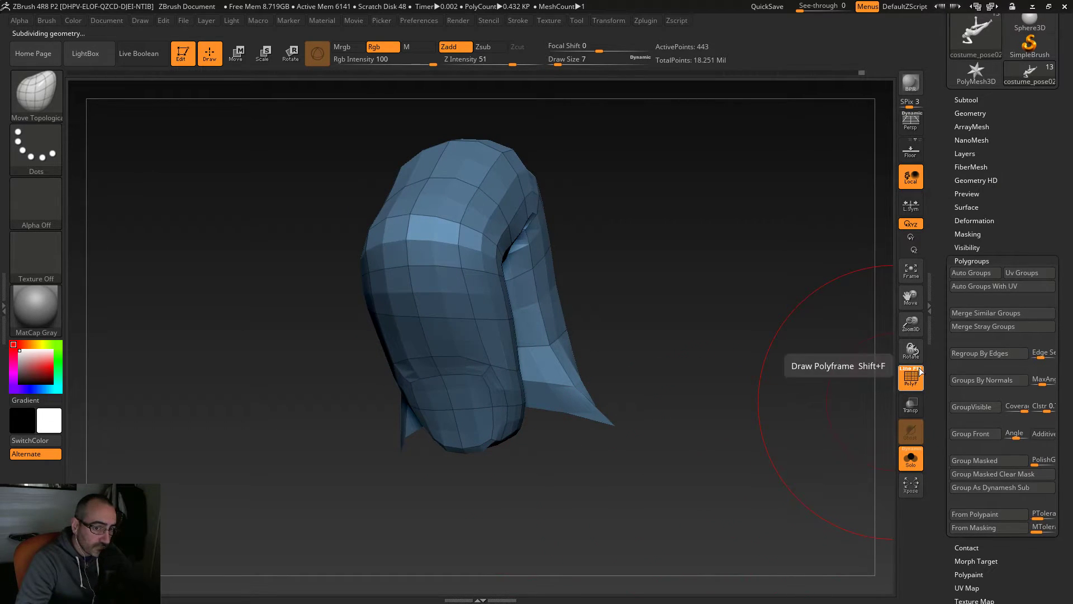
# Step: Turn off the polygroup colours to check the finger's bend, and return to the lower subdivision level
pyautogui.click(916, 376)
pyautogui.moveTo(800, 403); pyautogui.dragTo(713, 287)
pyautogui.press('shift')
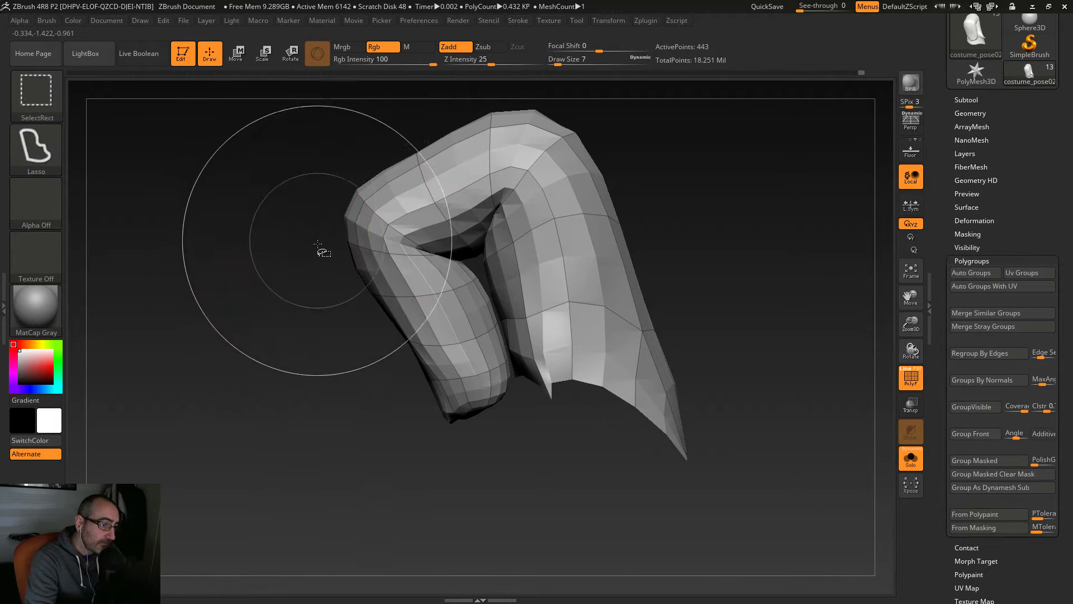
pyautogui.hotkey('shift', 'd')
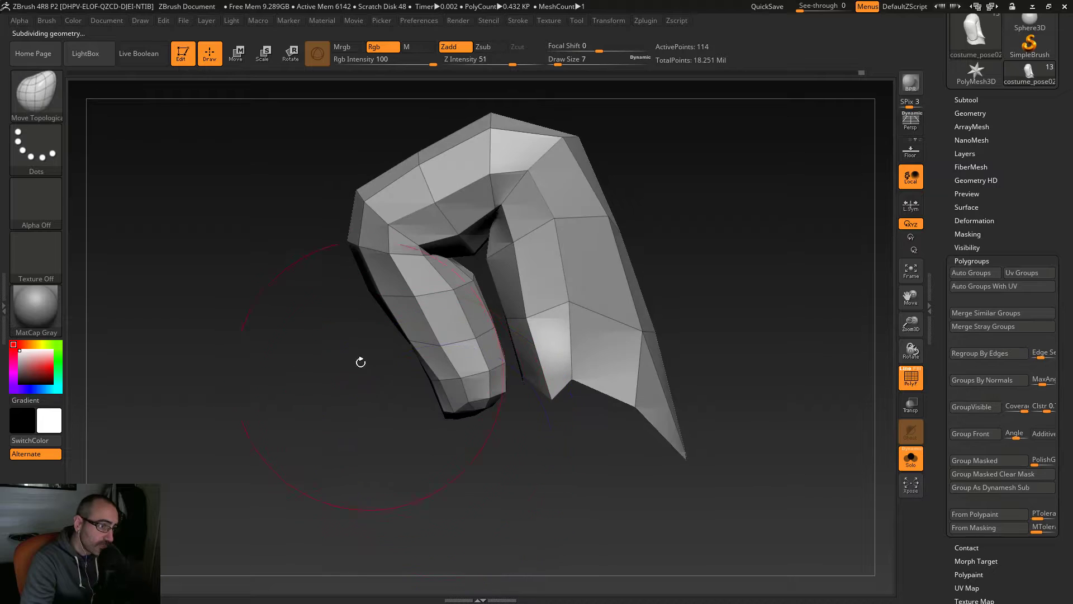
# Step: Lasso-mask the little finger from its outer bend to the tip and show the whole figure again
pyautogui.keyDown('ctrl'); pyautogui.keyDown('shift'); pyautogui.moveTo(319, 261); pyautogui.dragTo(317, 208); pyautogui.keyUp('shift'); pyautogui.keyUp('ctrl')
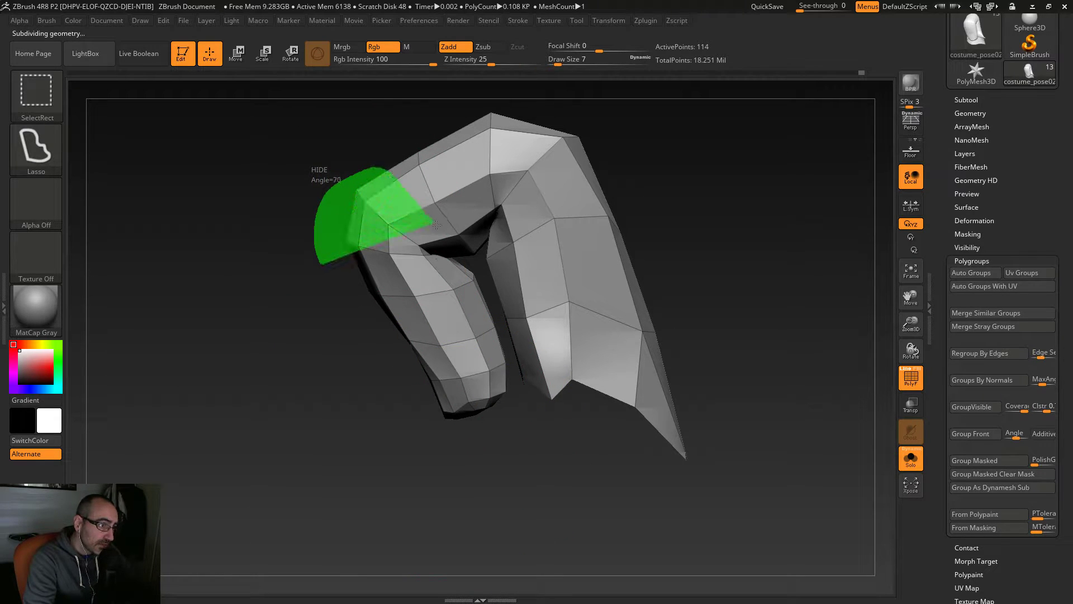
pyautogui.moveTo(507, 349)
pyautogui.keyDown('ctrl'); pyautogui.keyDown('shift'); pyautogui.mouseDown()
pyautogui.moveTo(512, 398)
pyautogui.moveTo(398, 462)
pyautogui.moveTo(329, 358)
pyautogui.moveTo(340, 321)
pyautogui.moveTo(302, 369)
pyautogui.mouseUp(); pyautogui.keyUp('shift'); pyautogui.keyUp('ctrl')
pyautogui.press('ctrl')
pyautogui.moveTo(267, 136)
pyautogui.keyDown('ctrl'); pyautogui.mouseDown()
pyautogui.moveTo(568, 512)
pyautogui.moveTo(578, 159)
pyautogui.moveTo(592, 154)
pyautogui.mouseUp(); pyautogui.keyUp('ctrl')
pyautogui.keyDown('ctrl'); pyautogui.keyDown('shift'); pyautogui.click(757, 291); pyautogui.keyUp('shift'); pyautogui.keyUp('ctrl')
pyautogui.moveTo(728, 280); pyautogui.dragTo(426, 270)
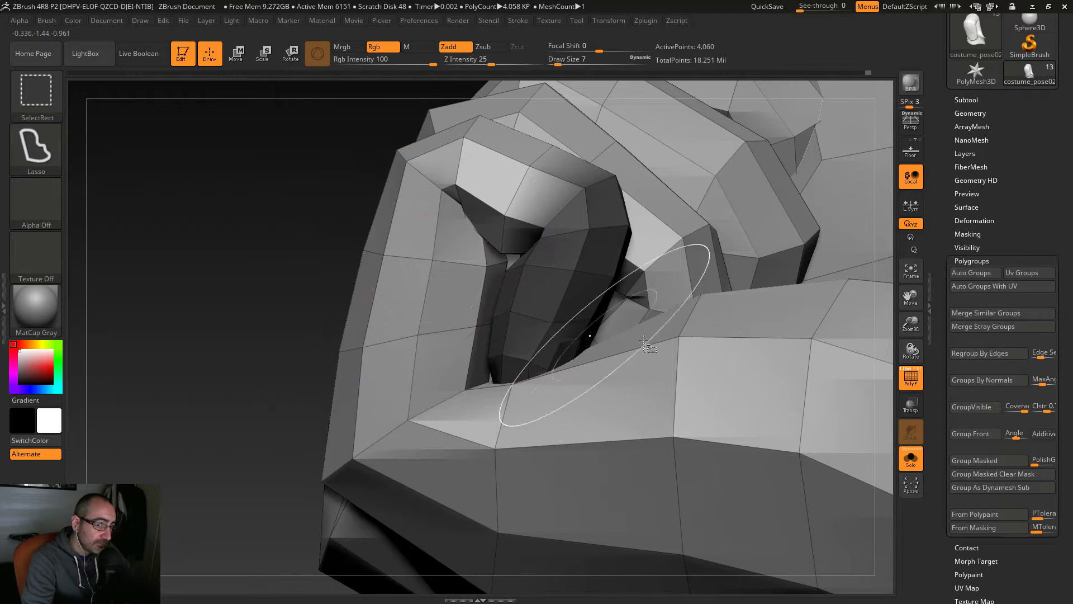
# Step: Restore the polygroup colours, isolate the little finger and try rotating its unmasked end segment with the gizmo
pyautogui.click(917, 370)
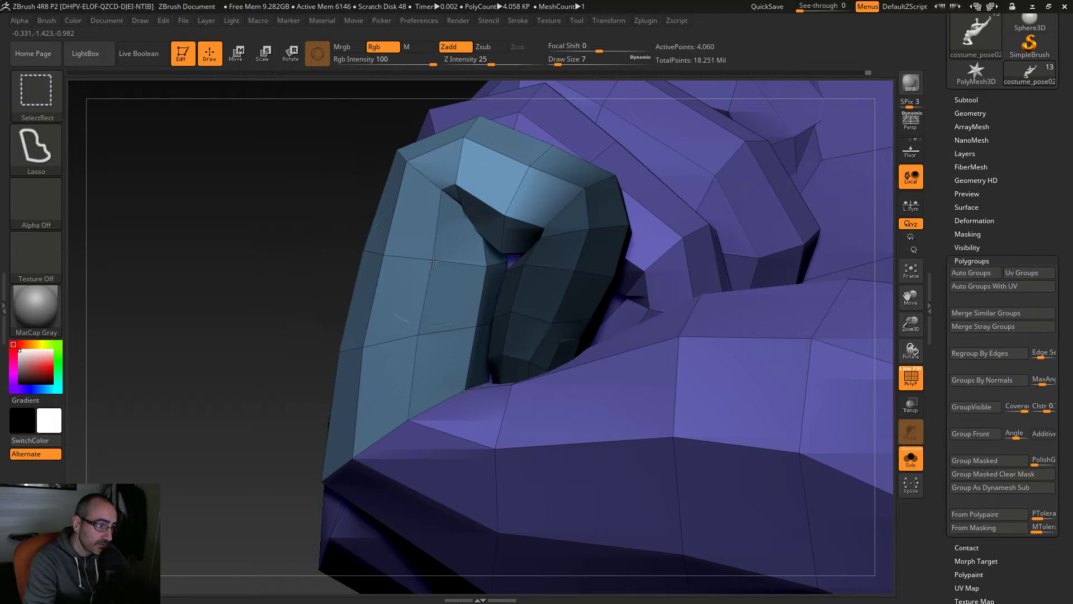
pyautogui.keyDown('ctrl'); pyautogui.keyDown('shift'); pyautogui.click(435, 254); pyautogui.keyUp('shift'); pyautogui.keyUp('ctrl')
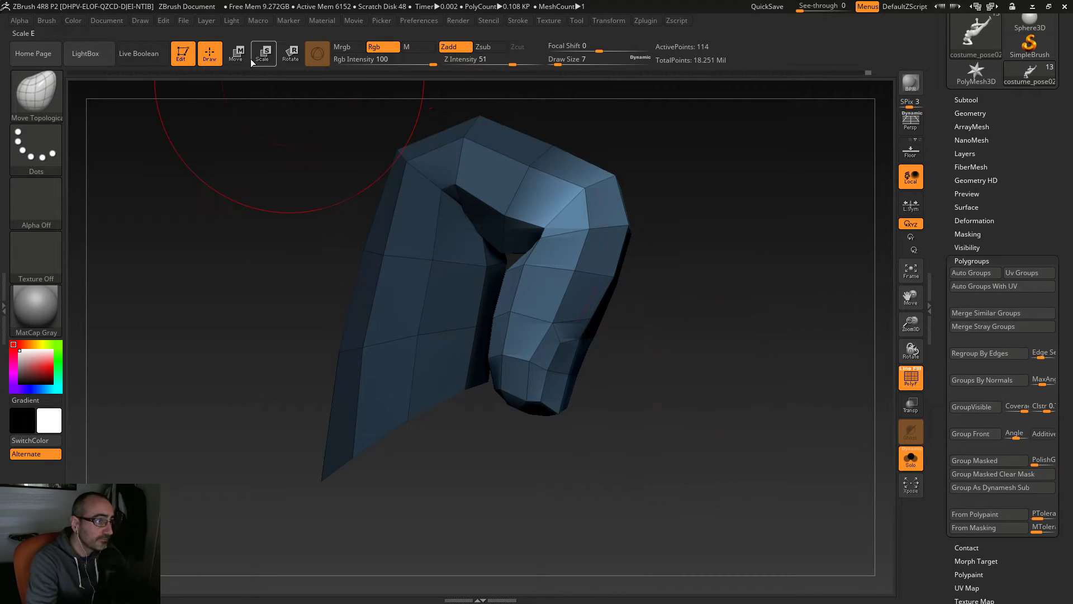
pyautogui.click(293, 57)
pyautogui.moveTo(622, 211)
pyautogui.mouseDown()
pyautogui.moveTo(561, 313)
pyautogui.moveTo(629, 311)
pyautogui.moveTo(626, 383)
pyautogui.moveTo(668, 312)
pyautogui.mouseUp()
pyautogui.hotkey('ctrl', 'z')
# Step: Rotate the little finger's end segment slightly and nudge it sideways with the gizmo, working from the fingertip side
pyautogui.moveTo(741, 367); pyautogui.dragTo(549, 298)
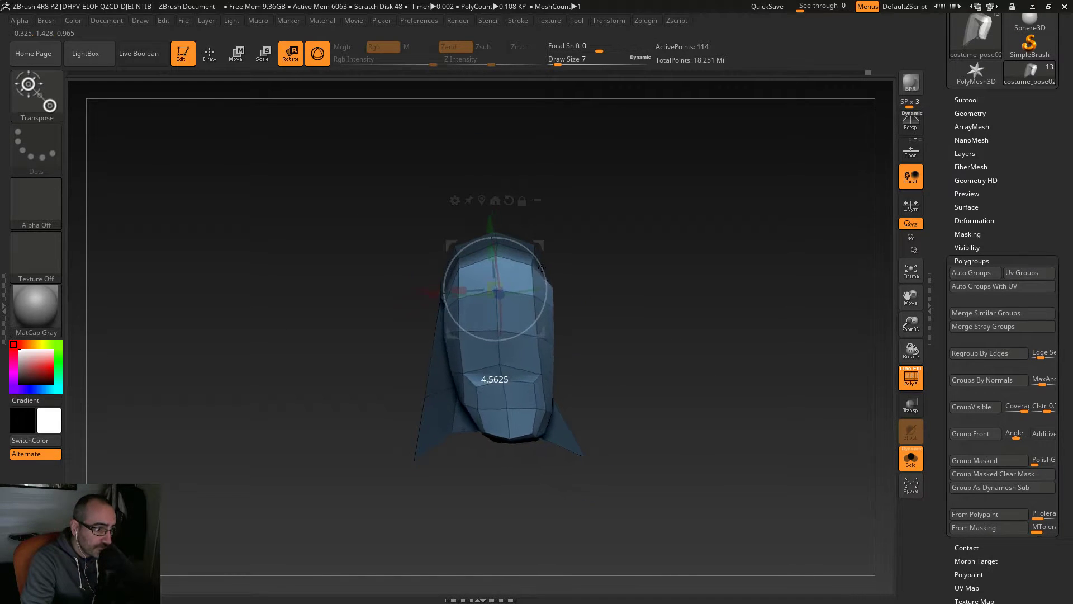
pyautogui.moveTo(552, 276); pyautogui.dragTo(553, 319)
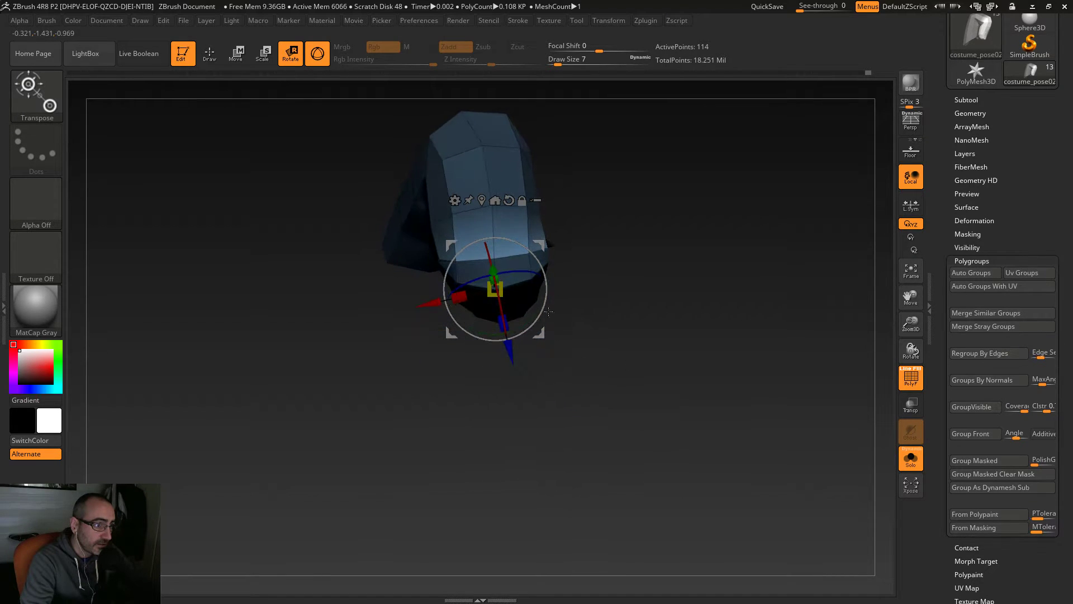
pyautogui.moveTo(437, 304); pyautogui.dragTo(434, 305)
pyautogui.moveTo(642, 425); pyautogui.dragTo(641, 340)
# Step: Show the whole figure and rotate the little finger's end segment slightly to line up with the neighbouring fingers
pyautogui.keyDown('ctrl'); pyautogui.keyDown('shift'); pyautogui.click(240, 355); pyautogui.keyUp('shift'); pyautogui.keyUp('ctrl')
pyautogui.moveTo(240, 355); pyautogui.dragTo(337, 355)
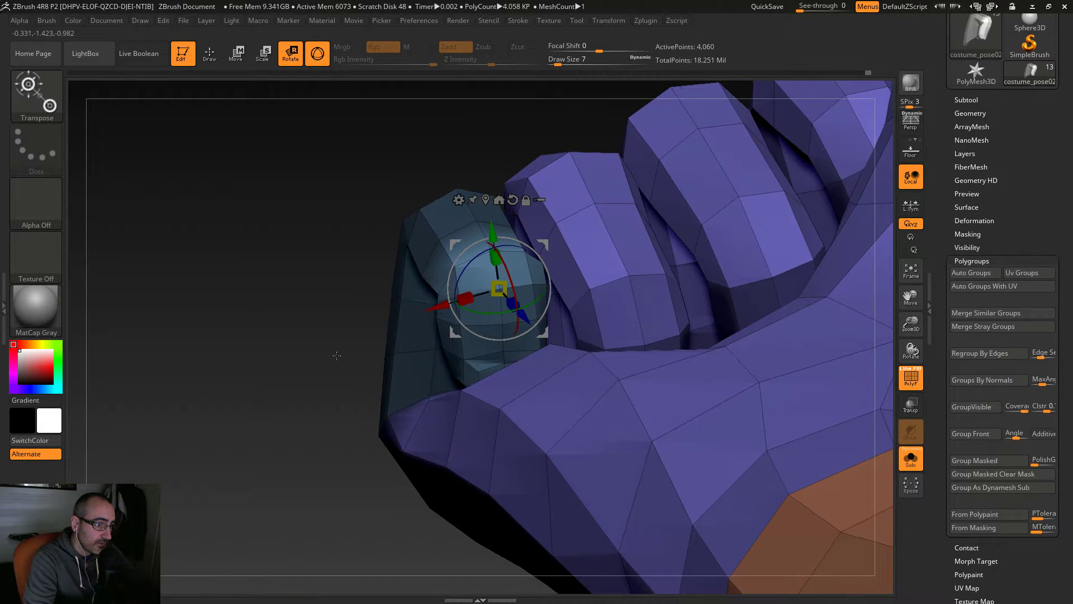
pyautogui.moveTo(462, 271); pyautogui.dragTo(459, 276)
pyautogui.moveTo(206, 353)
pyautogui.mouseDown()
pyautogui.moveTo(247, 363)
pyautogui.moveTo(257, 381)
pyautogui.mouseUp()
# Step: Isolate the little finger again and fine-tune the rotation of its end segment
pyautogui.press('ctrl')
pyautogui.keyDown('ctrl'); pyautogui.keyDown('shift'); pyautogui.click(479, 269); pyautogui.keyUp('shift'); pyautogui.keyUp('ctrl')
pyautogui.moveTo(472, 262); pyautogui.dragTo(465, 267)
pyautogui.moveTo(312, 404); pyautogui.dragTo(298, 381)
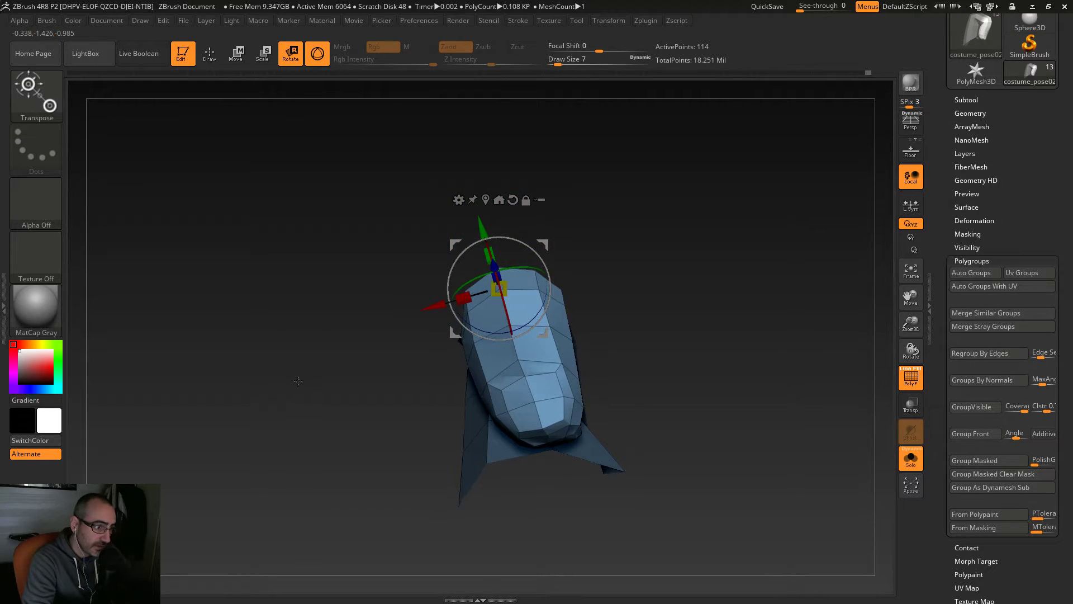
# Step: Return to Draw mode, clear the finger's mask and show the whole figure
pyautogui.click(210, 55)
pyautogui.moveTo(297, 263)
pyautogui.keyDown('ctrl'); pyautogui.mouseDown()
pyautogui.moveTo(298, 324)
pyautogui.moveTo(314, 361)
pyautogui.moveTo(327, 364)
pyautogui.mouseUp(); pyautogui.keyUp('ctrl')
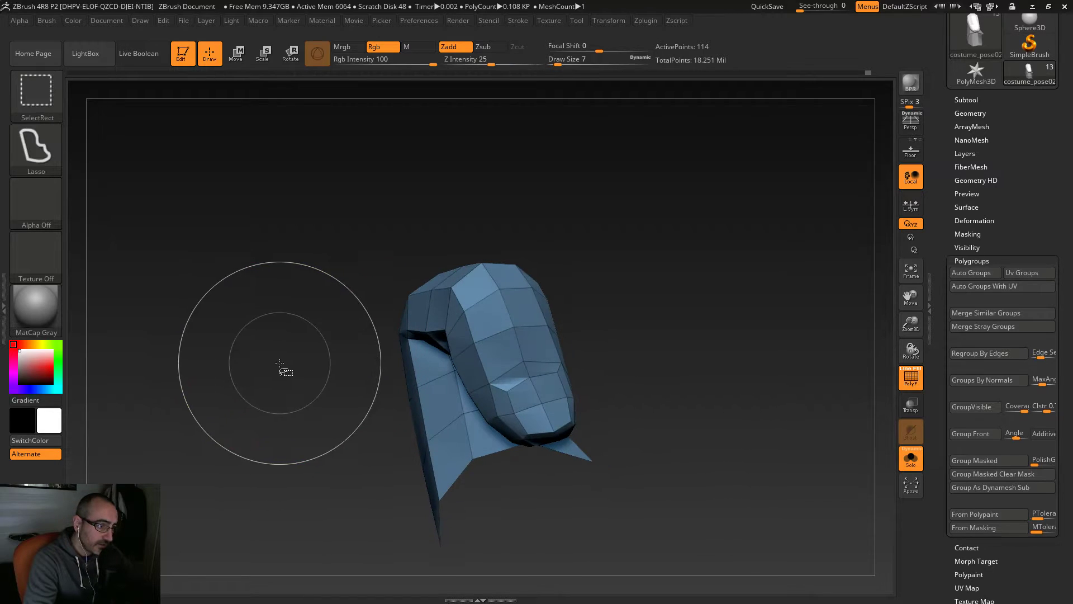
pyautogui.keyDown('ctrl'); pyautogui.keyDown('shift'); pyautogui.click(279, 363); pyautogui.keyUp('shift'); pyautogui.keyUp('ctrl')
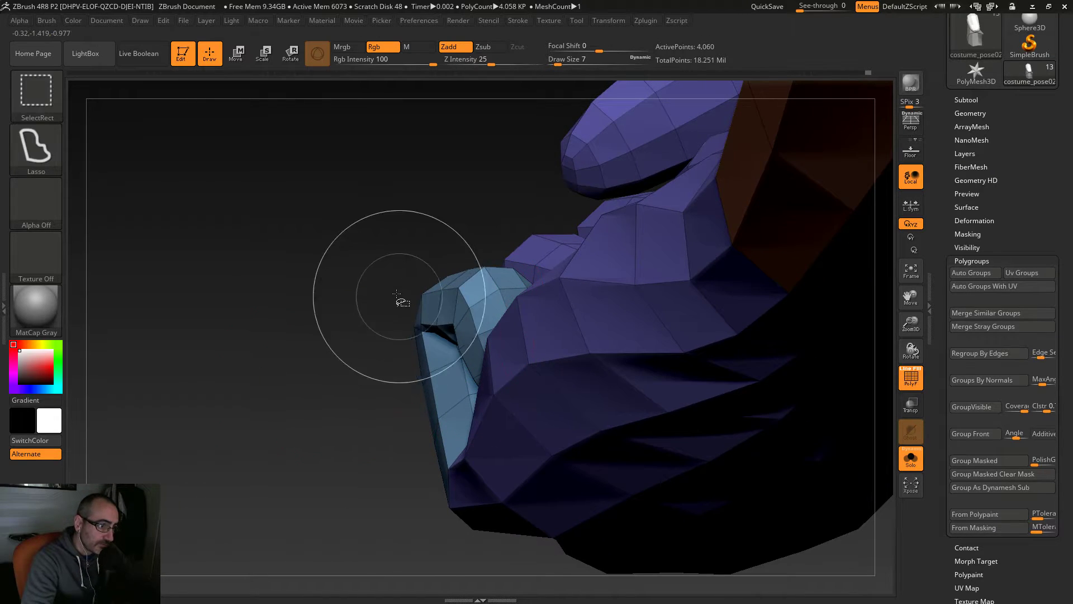
# Step: Show only the hand and little finger polygroups by hiding both and inverting visibility, and go up one subdivision level
pyautogui.keyDown('ctrl'); pyautogui.keyDown('shift'); pyautogui.click(528, 364); pyautogui.keyUp('shift'); pyautogui.keyUp('ctrl')
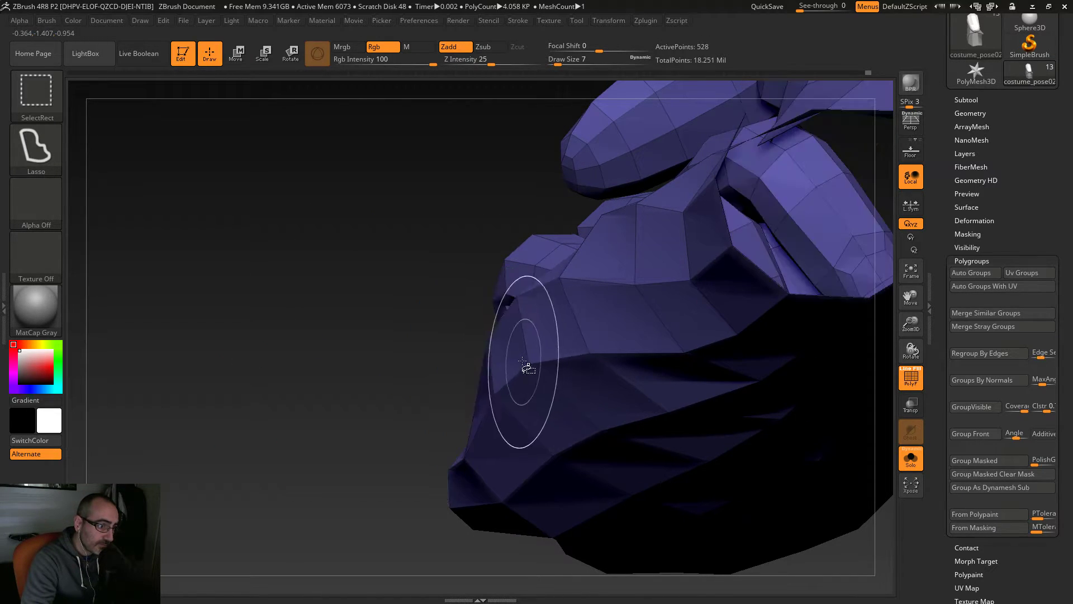
pyautogui.keyDown('ctrl'); pyautogui.keyDown('shift'); pyautogui.click(525, 364); pyautogui.keyUp('shift'); pyautogui.keyUp('ctrl')
pyautogui.moveTo(306, 398)
pyautogui.mouseDown()
pyautogui.moveTo(271, 388)
pyautogui.moveTo(345, 393)
pyautogui.mouseUp()
pyautogui.keyDown('ctrl'); pyautogui.keyDown('alt'); pyautogui.keyDown('shift'); pyautogui.click(404, 344); pyautogui.keyUp('shift'); pyautogui.keyUp('alt'); pyautogui.keyUp('ctrl')
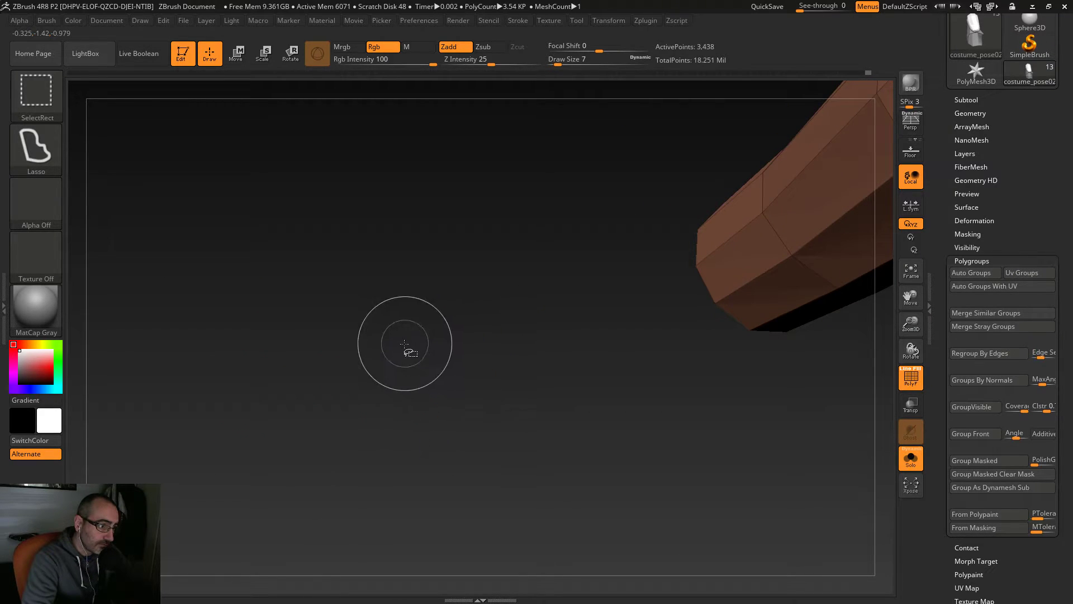
pyautogui.moveTo(252, 256)
pyautogui.keyDown('ctrl'); pyautogui.keyDown('shift'); pyautogui.mouseDown()
pyautogui.moveTo(297, 280)
pyautogui.moveTo(313, 304)
pyautogui.mouseUp(); pyautogui.keyUp('shift'); pyautogui.keyUp('ctrl')
pyautogui.moveTo(280, 364)
pyautogui.mouseDown()
pyautogui.moveTo(325, 412)
pyautogui.moveTo(287, 433)
pyautogui.moveTo(280, 417)
pyautogui.moveTo(661, 228)
pyautogui.moveTo(685, 204)
pyautogui.moveTo(672, 356)
pyautogui.moveTo(642, 394)
pyautogui.mouseUp()
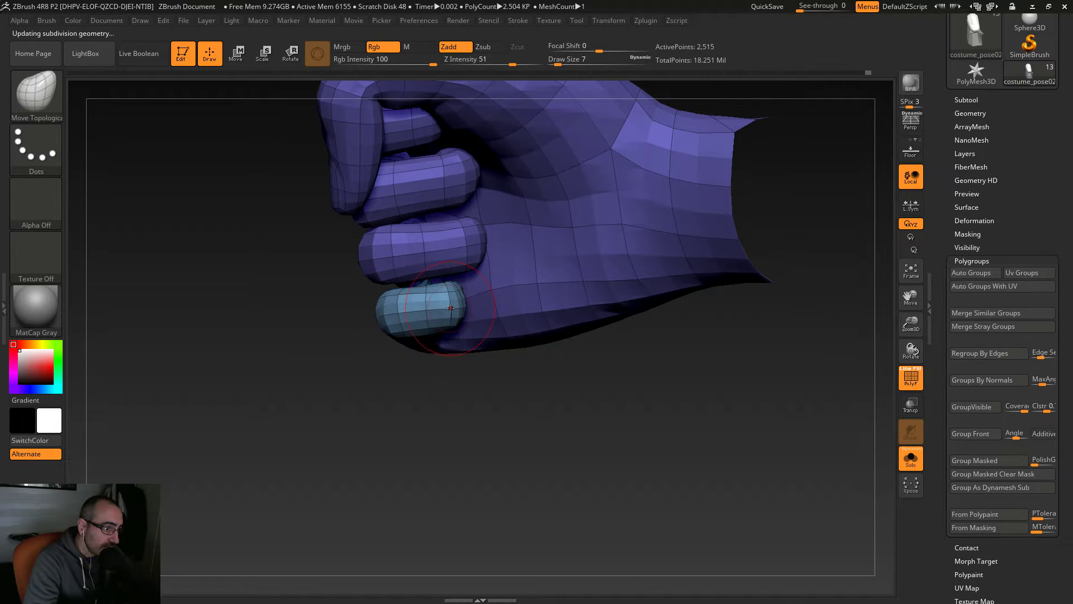
# Step: Refine the little finger's shape with Move Topological from several sides, reducing the draw size to 4
pyautogui.moveTo(491, 414); pyautogui.dragTo(414, 419)
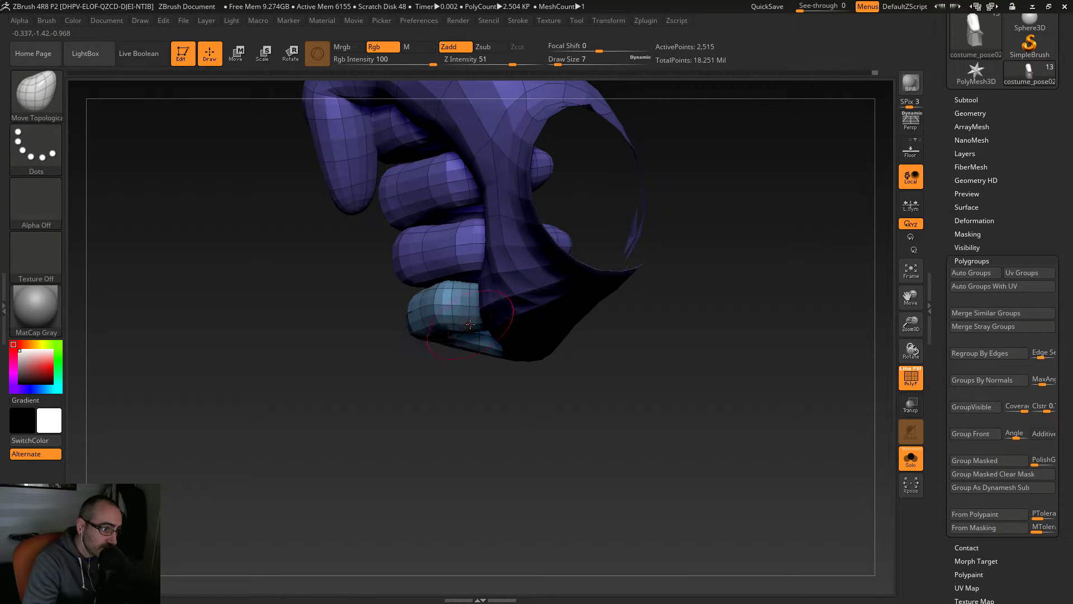
pyautogui.moveTo(498, 395); pyautogui.dragTo(486, 341)
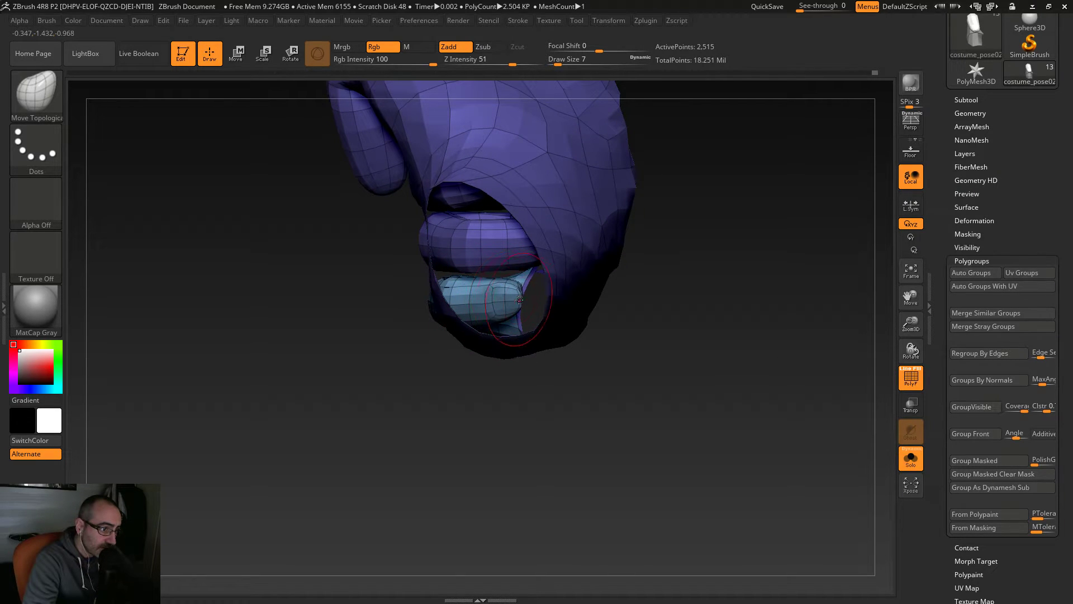
pyautogui.moveTo(463, 405)
pyautogui.mouseDown()
pyautogui.moveTo(573, 422)
pyautogui.moveTo(562, 405)
pyautogui.mouseUp()
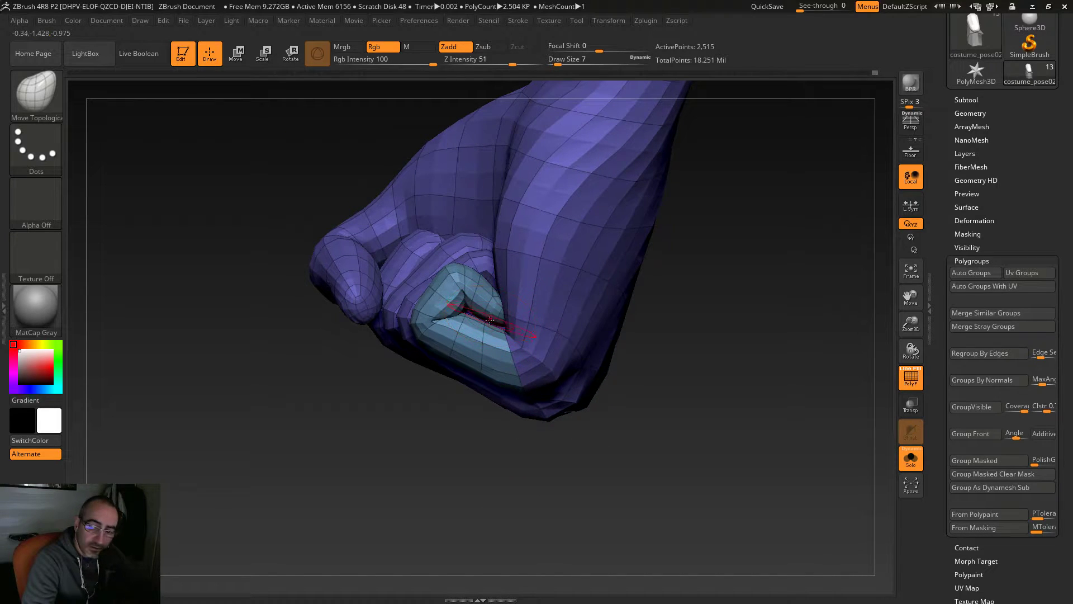
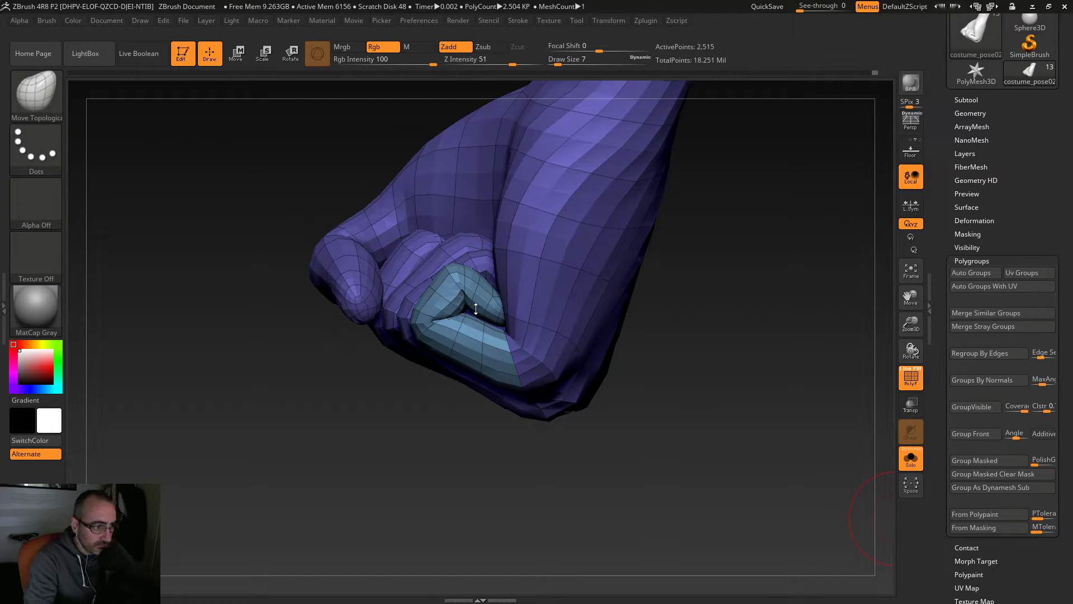
pyautogui.moveTo(656, 395); pyautogui.dragTo(708, 407)
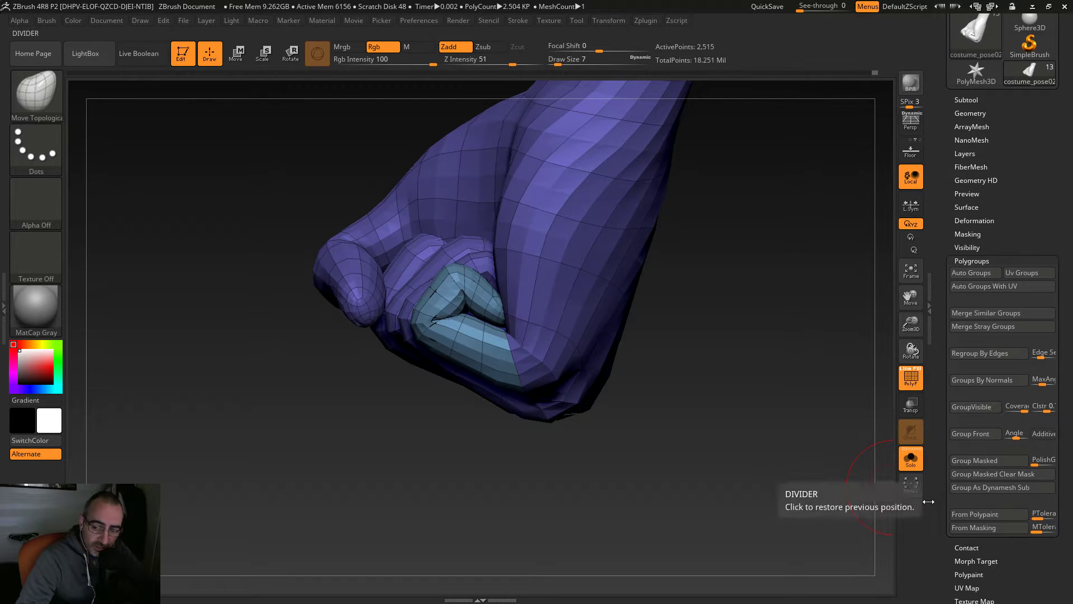
pyautogui.moveTo(723, 342); pyautogui.dragTo(606, 357)
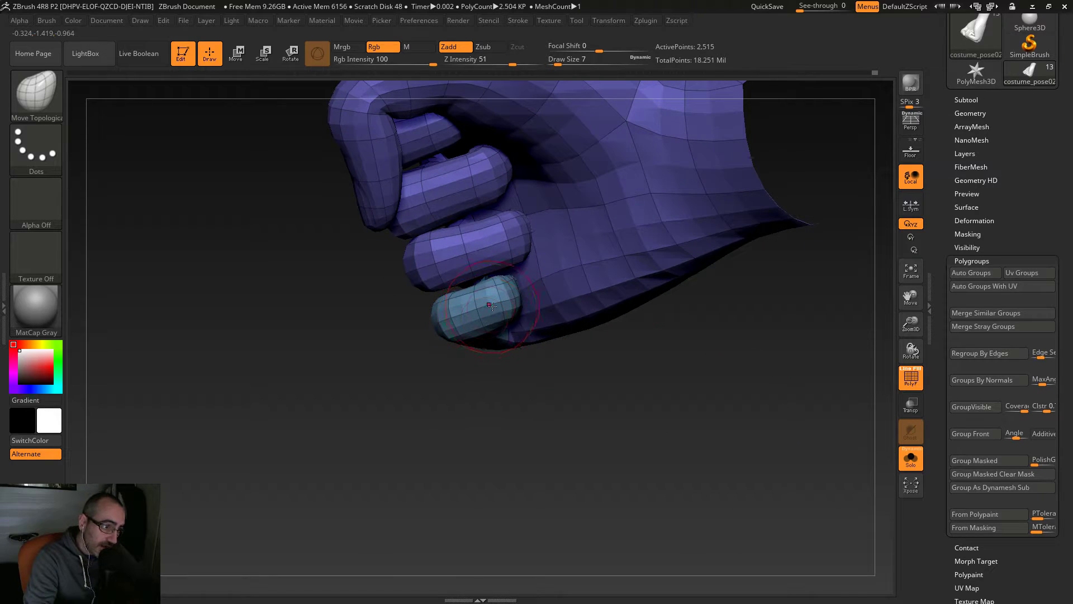
pyautogui.press('[')
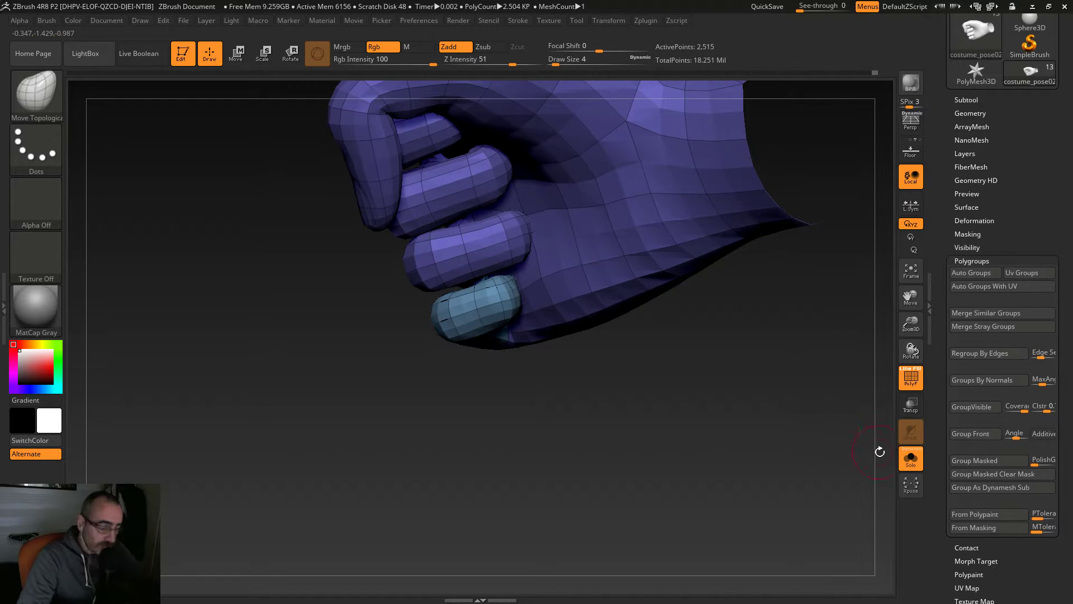
pyautogui.moveTo(872, 427)
pyautogui.mouseDown()
pyautogui.moveTo(766, 376)
pyautogui.moveTo(749, 387)
pyautogui.moveTo(789, 391)
pyautogui.moveTo(791, 306)
pyautogui.moveTo(698, 361)
pyautogui.mouseUp()
pyautogui.moveTo(371, 522); pyautogui.dragTo(486, 492)
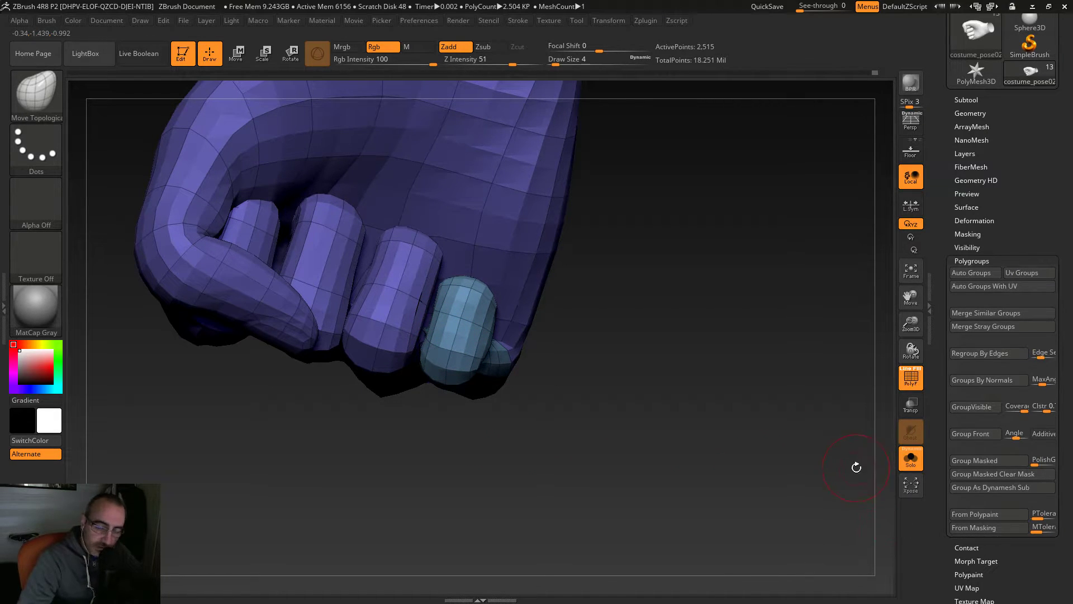
pyautogui.moveTo(720, 418); pyautogui.dragTo(587, 379)
# Step: Smooth the side of the little finger's middle segment beside its inner bend and check it from the front and below
pyautogui.press('shift')
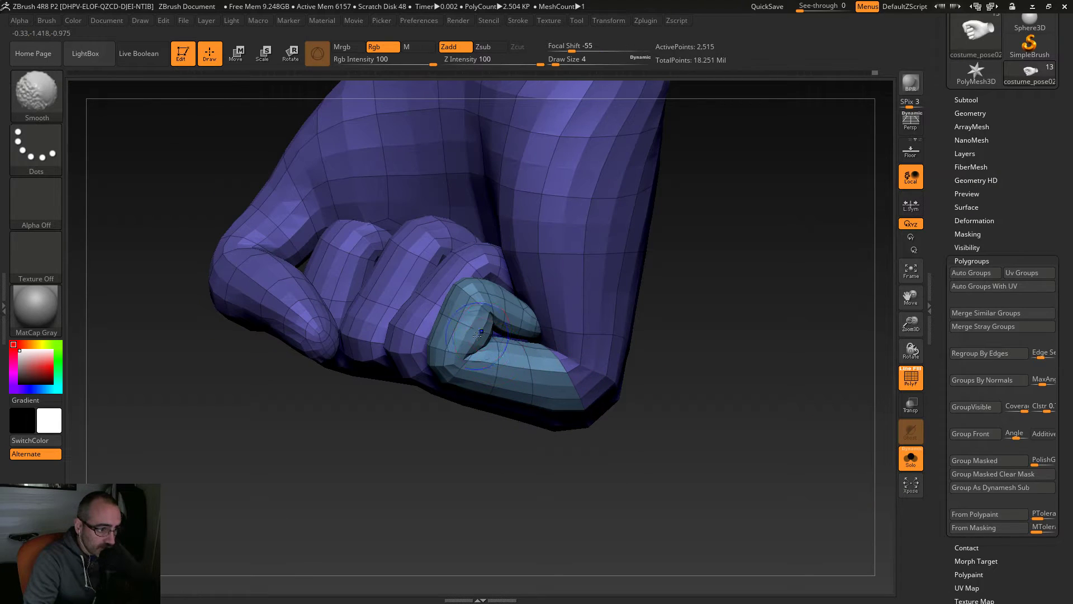
pyautogui.keyDown('shift'); pyautogui.moveTo(466, 313); pyautogui.dragTo(465, 304); pyautogui.keyUp('shift')
pyautogui.moveTo(629, 486); pyautogui.dragTo(685, 501)
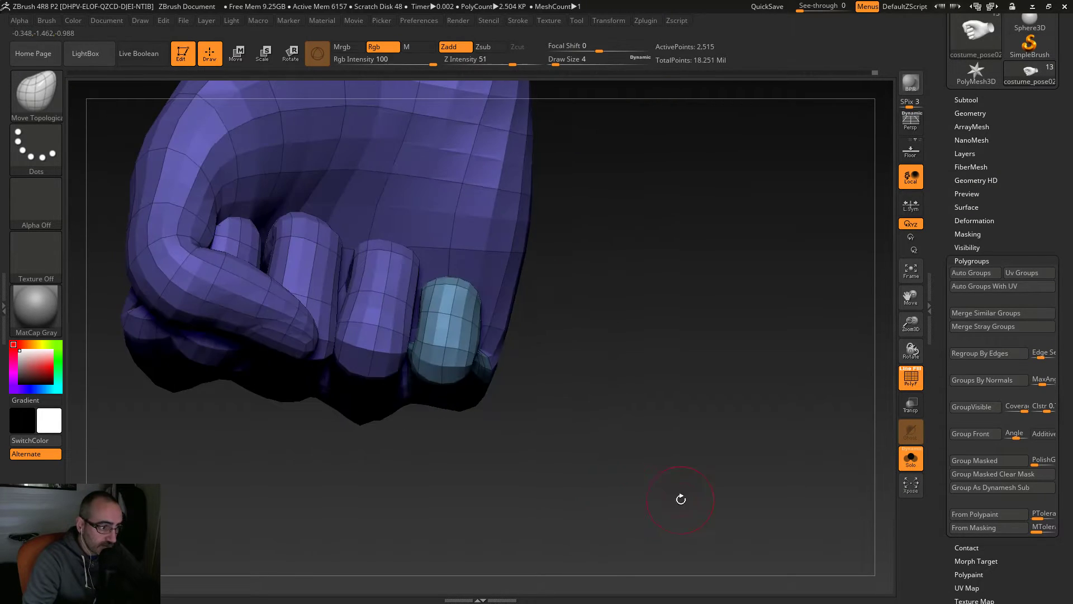
pyautogui.moveTo(627, 428); pyautogui.dragTo(604, 436)
pyautogui.moveTo(553, 391); pyautogui.dragTo(620, 466)
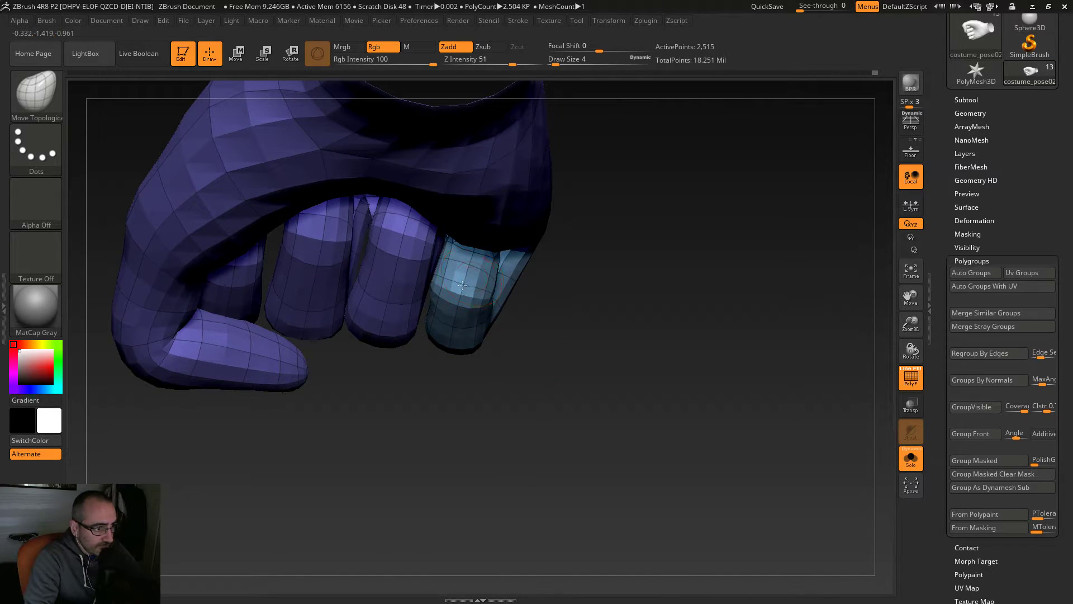
# Step: Smooth the little finger's inner bend and middle segment, working from the side, from below and from the front
pyautogui.moveTo(584, 436); pyautogui.dragTo(765, 509)
pyautogui.press('shift')
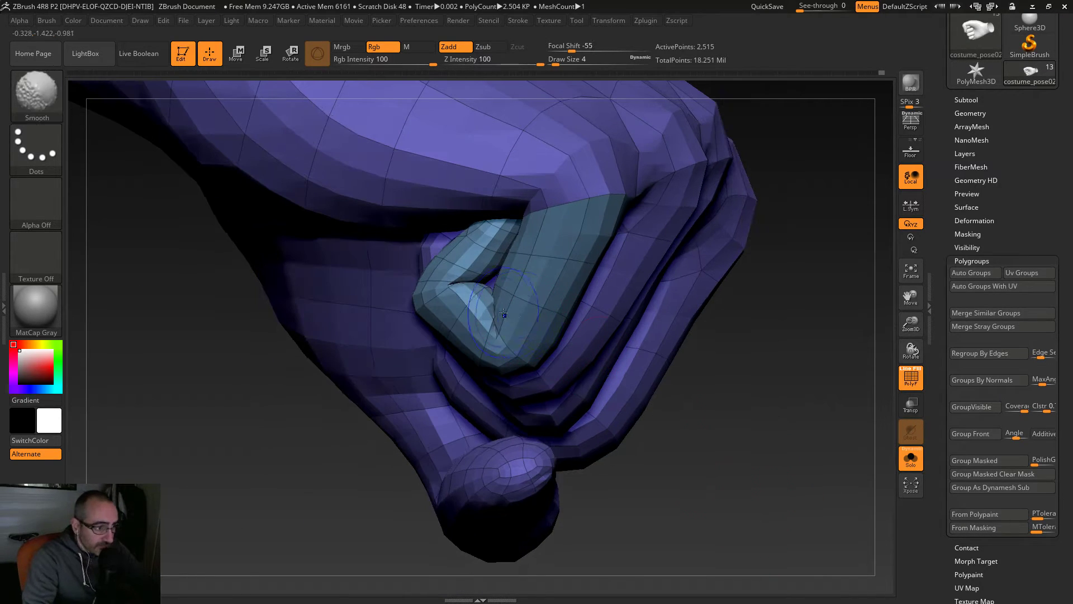
pyautogui.keyDown('shift'); pyautogui.moveTo(487, 308); pyautogui.dragTo(494, 325); pyautogui.keyUp('shift')
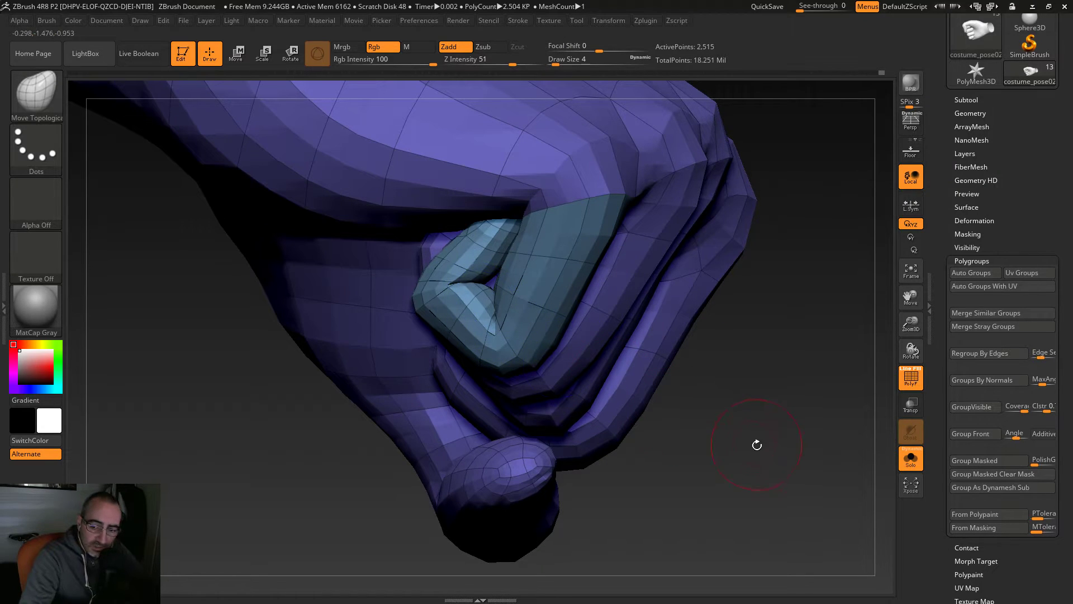
pyautogui.moveTo(762, 427); pyautogui.dragTo(709, 395)
pyautogui.press('shift')
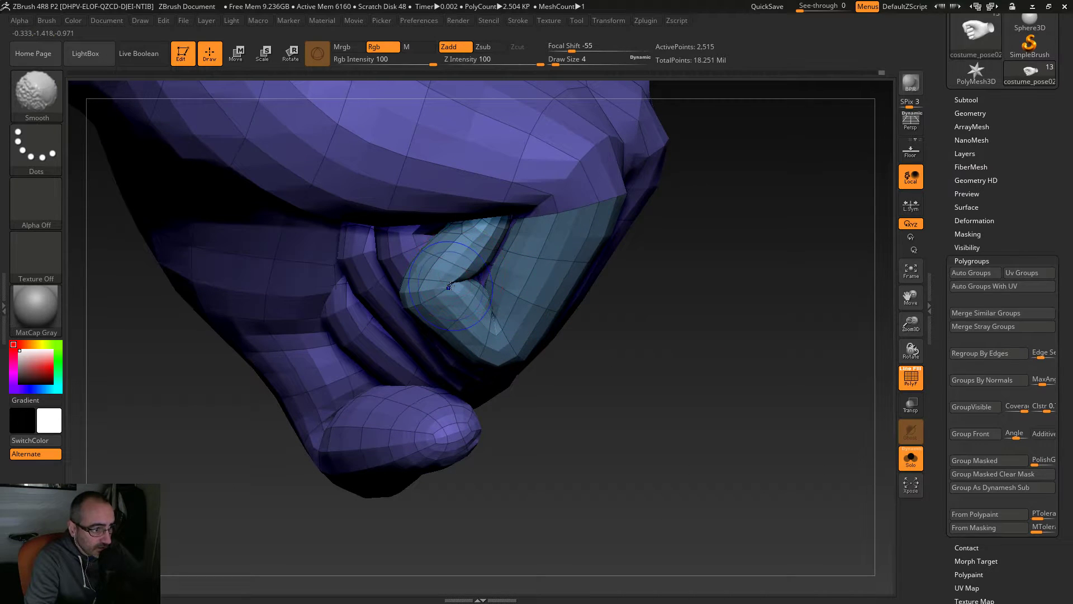
pyautogui.keyDown('shift'); pyautogui.moveTo(451, 280); pyautogui.dragTo(449, 288); pyautogui.keyUp('shift')
pyautogui.moveTo(606, 370); pyautogui.dragTo(683, 402)
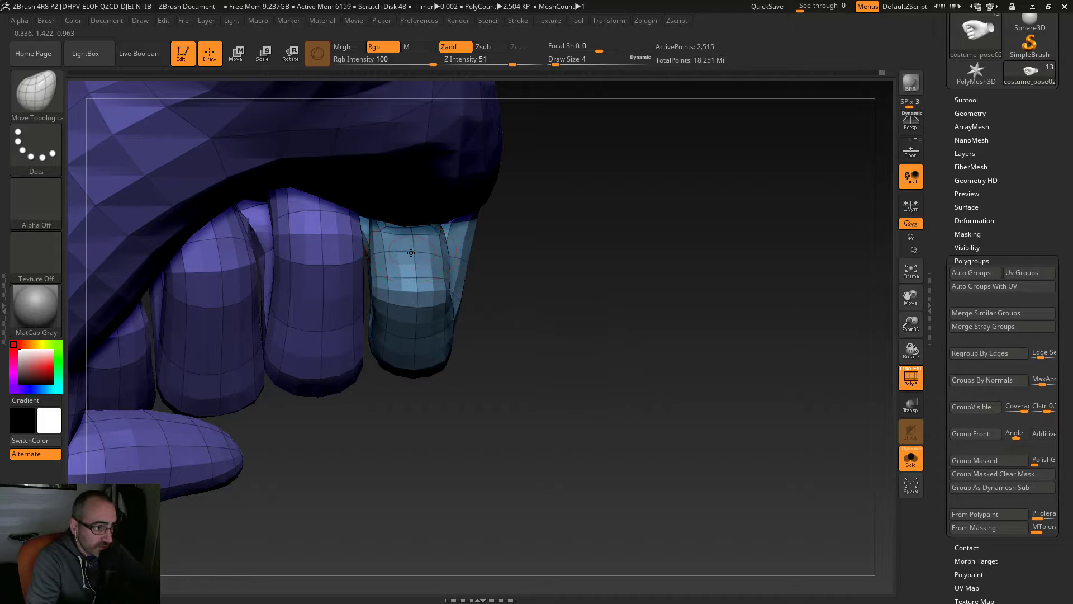
pyautogui.press('shift')
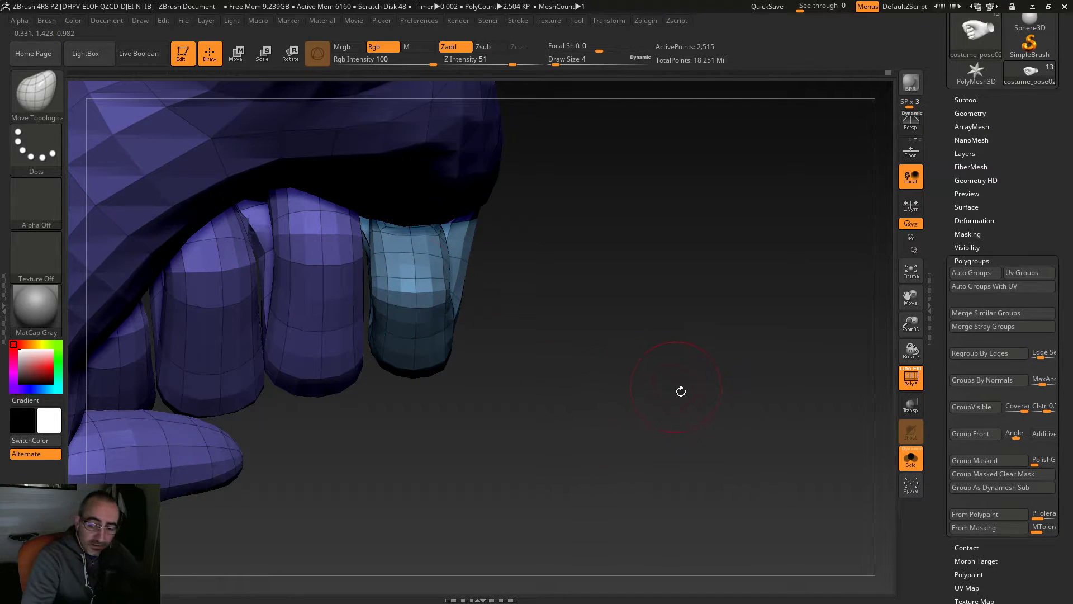
# Step: Set the Move Topological draw size to 9 and check the curled little finger against the palm from several sides
pyautogui.moveTo(780, 397)
pyautogui.mouseDown()
pyautogui.moveTo(773, 405)
pyautogui.moveTo(756, 391)
pyautogui.moveTo(735, 402)
pyautogui.moveTo(504, 306)
pyautogui.mouseUp()
pyautogui.press('s')
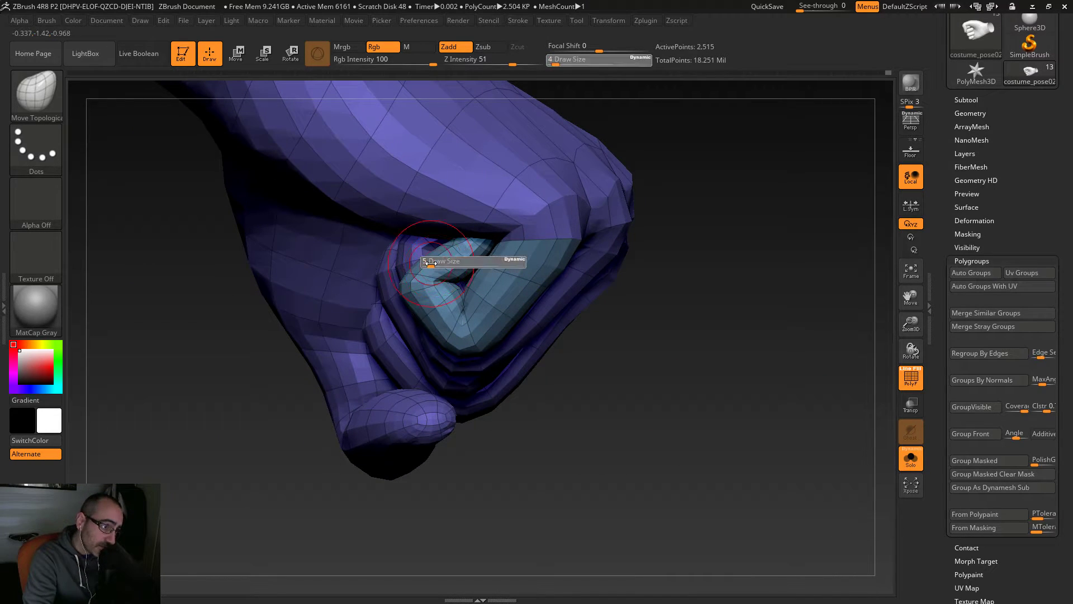
pyautogui.moveTo(431, 268); pyautogui.dragTo(434, 268)
pyautogui.moveTo(597, 422); pyautogui.dragTo(567, 408)
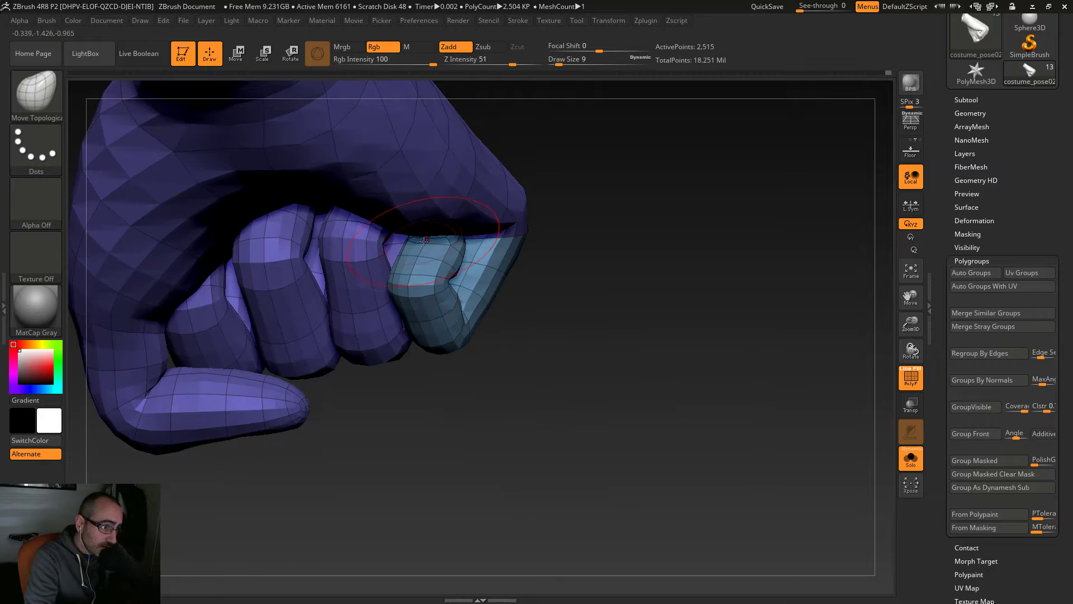
pyautogui.keyDown('alt'); pyautogui.moveTo(677, 395); pyautogui.dragTo(671, 342); pyautogui.keyUp('alt')
pyautogui.moveTo(730, 419); pyautogui.dragTo(649, 347)
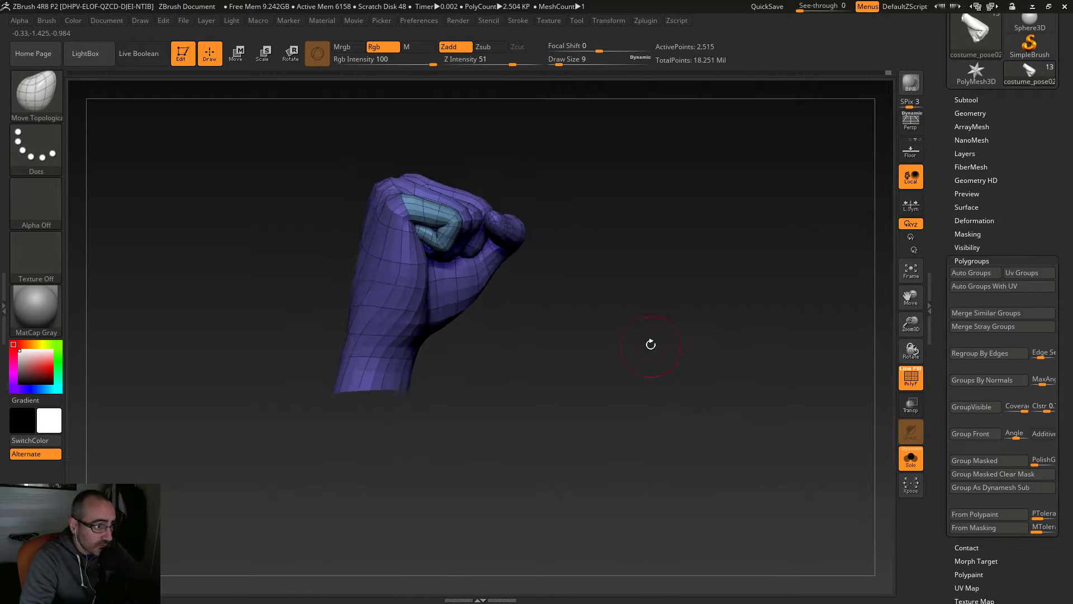
# Step: Show the whole figure again and review the running pose from the front, the side and close up
pyautogui.moveTo(565, 402); pyautogui.dragTo(344, 303)
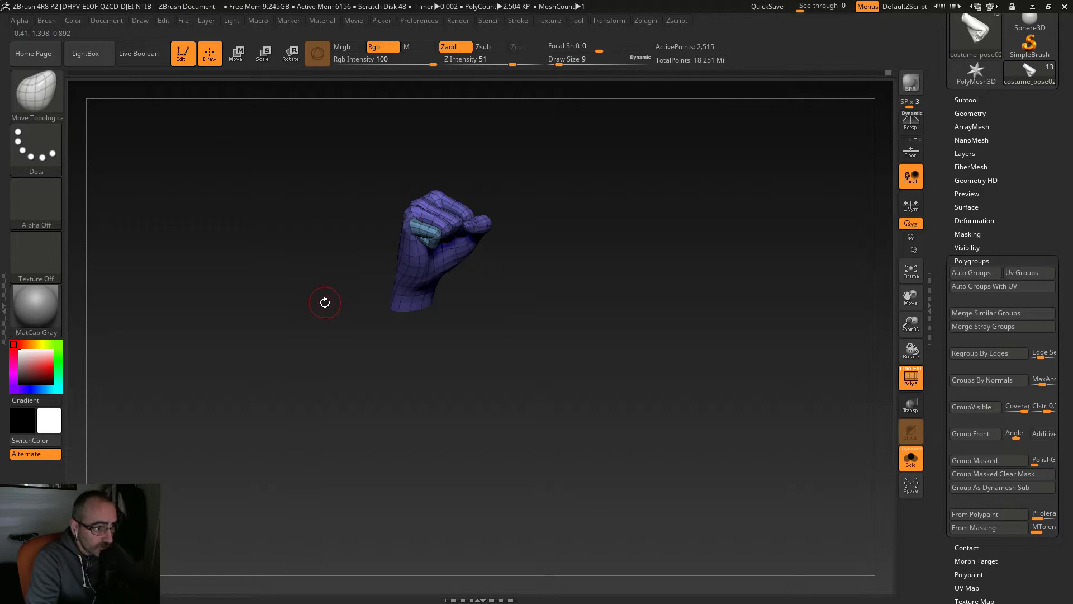
pyautogui.keyDown('ctrl'); pyautogui.keyDown('shift'); pyautogui.click(308, 287); pyautogui.keyUp('shift'); pyautogui.keyUp('ctrl')
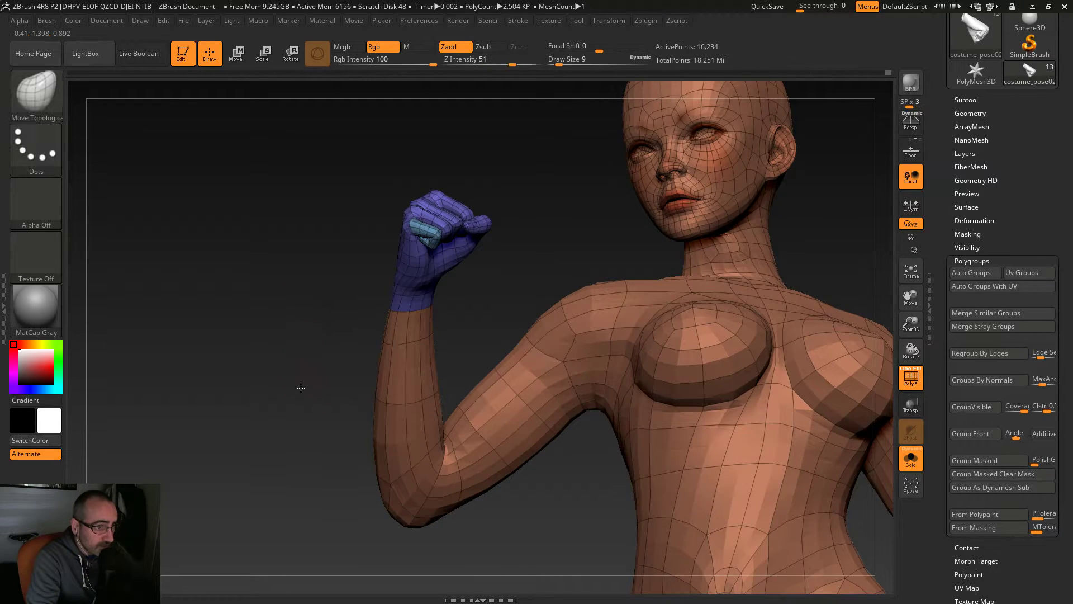
pyautogui.keyDown('alt'); pyautogui.moveTo(354, 426); pyautogui.dragTo(377, 401); pyautogui.keyUp('alt')
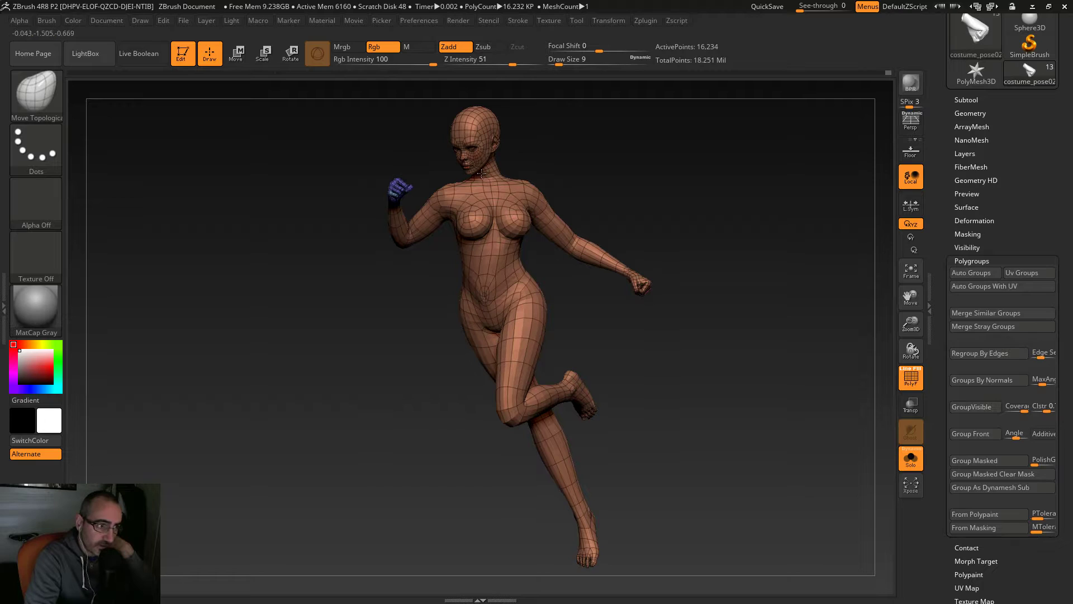
pyautogui.moveTo(436, 358); pyautogui.dragTo(669, 354)
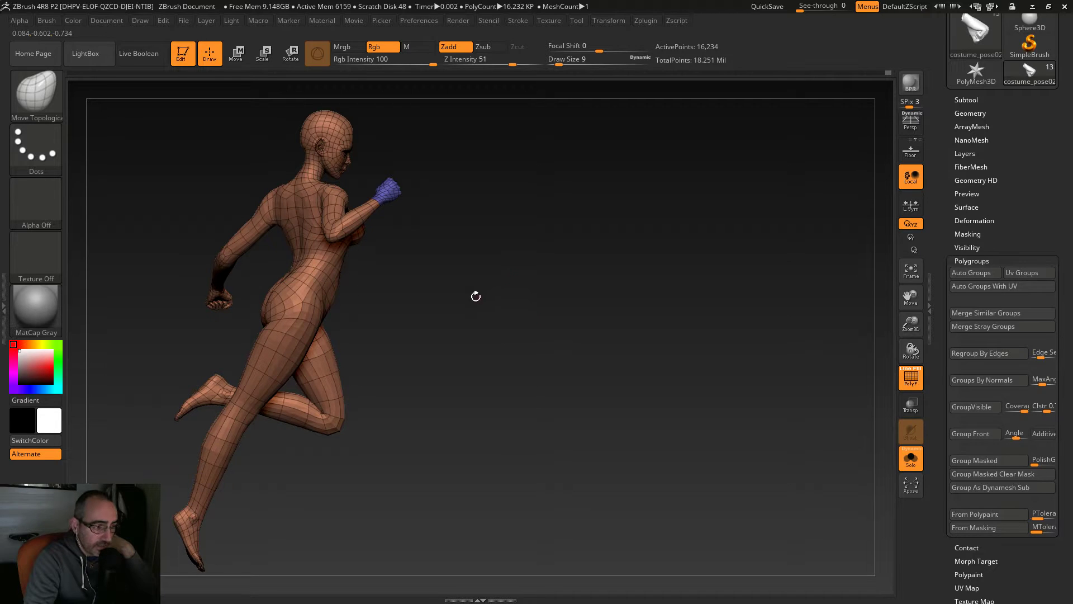
pyautogui.moveTo(447, 300); pyautogui.dragTo(506, 393)
pyautogui.keyDown('alt'); pyautogui.moveTo(369, 395); pyautogui.dragTo(520, 227); pyautogui.keyUp('alt')
pyautogui.keyDown('alt'); pyautogui.moveTo(505, 420); pyautogui.dragTo(447, 380); pyautogui.keyUp('alt')
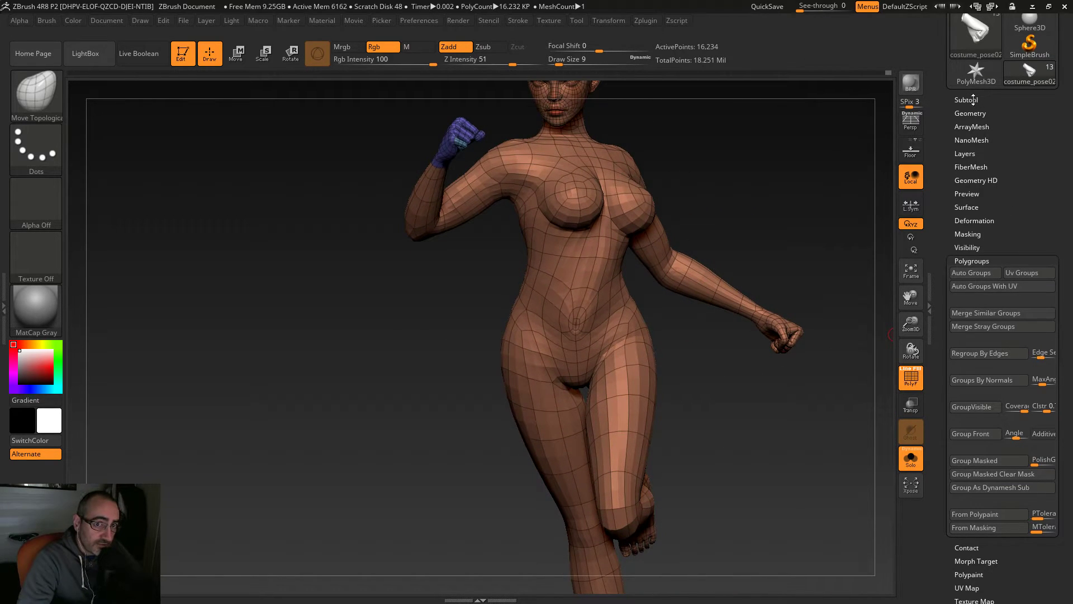
# Step: Turn off Solo and PolyFrame and review the complete costumed figure
pyautogui.click(901, 463)
pyautogui.moveTo(816, 468); pyautogui.dragTo(741, 433)
pyautogui.moveTo(567, 209); pyautogui.dragTo(648, 408)
pyautogui.click(909, 381)
pyautogui.keyDown('alt'); pyautogui.moveTo(668, 334); pyautogui.dragTo(704, 442); pyautogui.keyUp('alt')
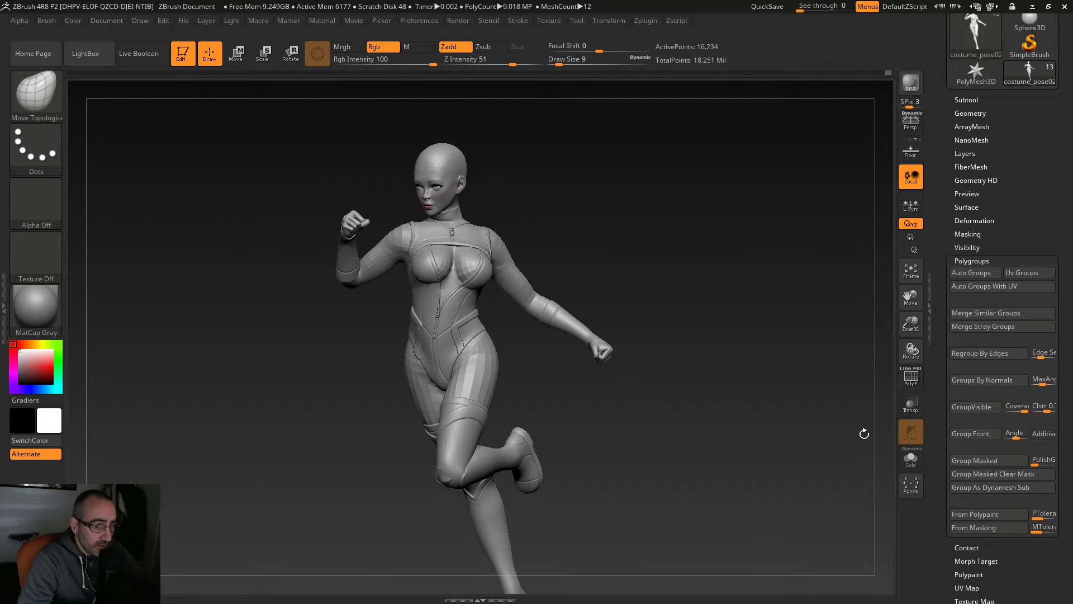
# Step: Solo the body mesh again, examine the raised fist up close and turn PolyFrame back on
pyautogui.click(911, 458)
pyautogui.keyDown('alt'); pyautogui.moveTo(794, 405); pyautogui.dragTo(651, 472); pyautogui.keyUp('alt')
pyautogui.keyDown('alt'); pyautogui.moveTo(292, 408); pyautogui.dragTo(445, 390); pyautogui.keyUp('alt')
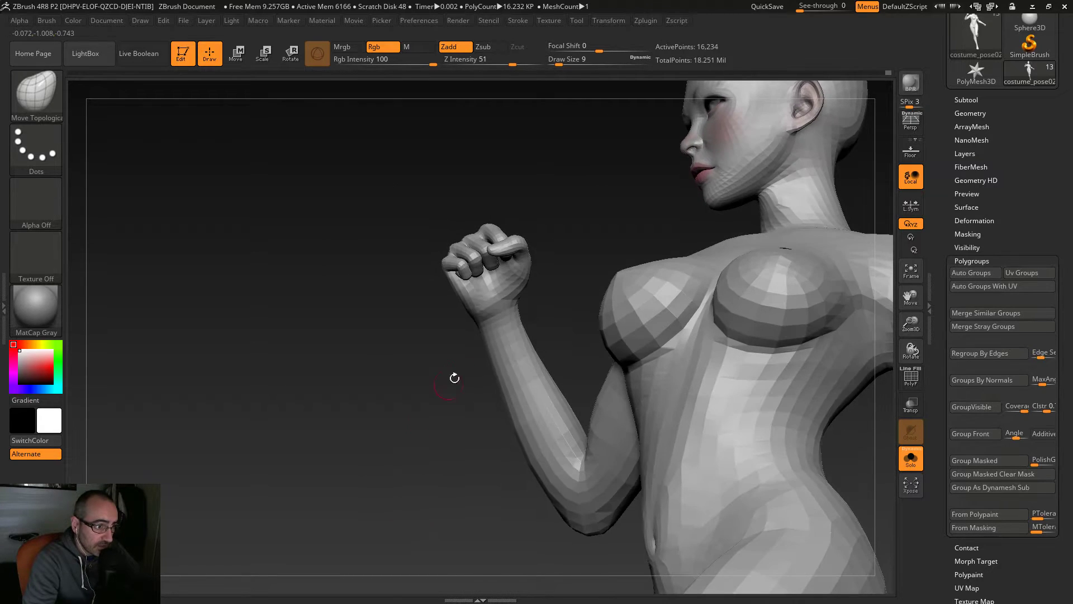
pyautogui.keyDown('alt'); pyautogui.moveTo(449, 343); pyautogui.dragTo(401, 435); pyautogui.keyUp('alt')
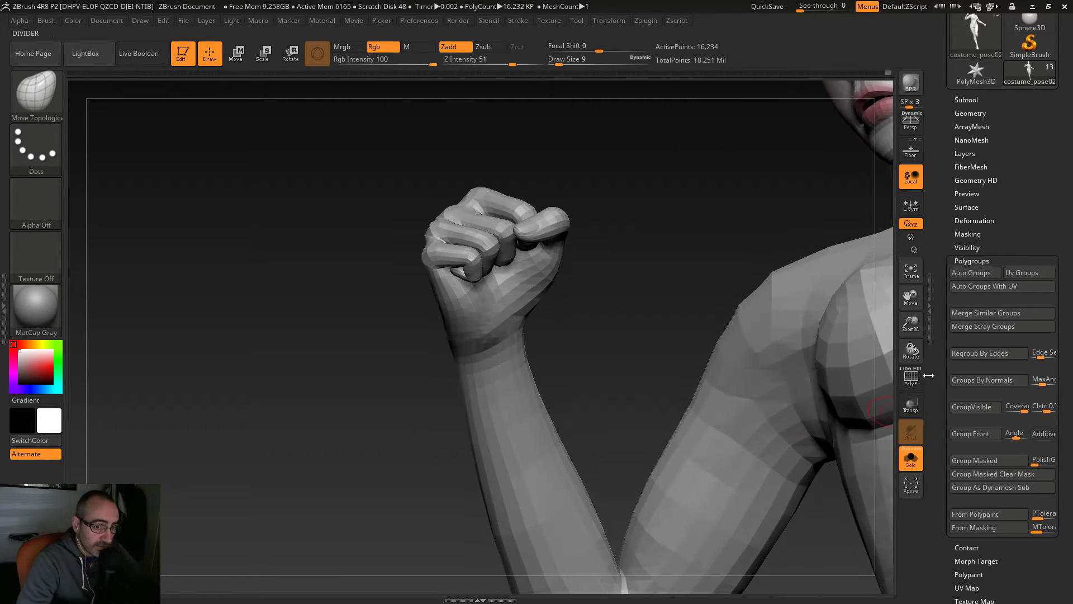
pyautogui.click(911, 381)
# Step: Set the draw size to 20 and reshape the raised arm's wrist with Move Topological from several sides
pyautogui.keyDown('alt'); pyautogui.moveTo(665, 359); pyautogui.dragTo(561, 345); pyautogui.keyUp('alt')
pyautogui.write('s20')
pyautogui.press('Return')
pyautogui.moveTo(492, 349)
pyautogui.mouseDown()
pyautogui.moveTo(573, 388)
pyautogui.moveTo(596, 355)
pyautogui.moveTo(648, 331)
pyautogui.moveTo(597, 397)
pyautogui.moveTo(471, 362)
pyautogui.mouseUp()
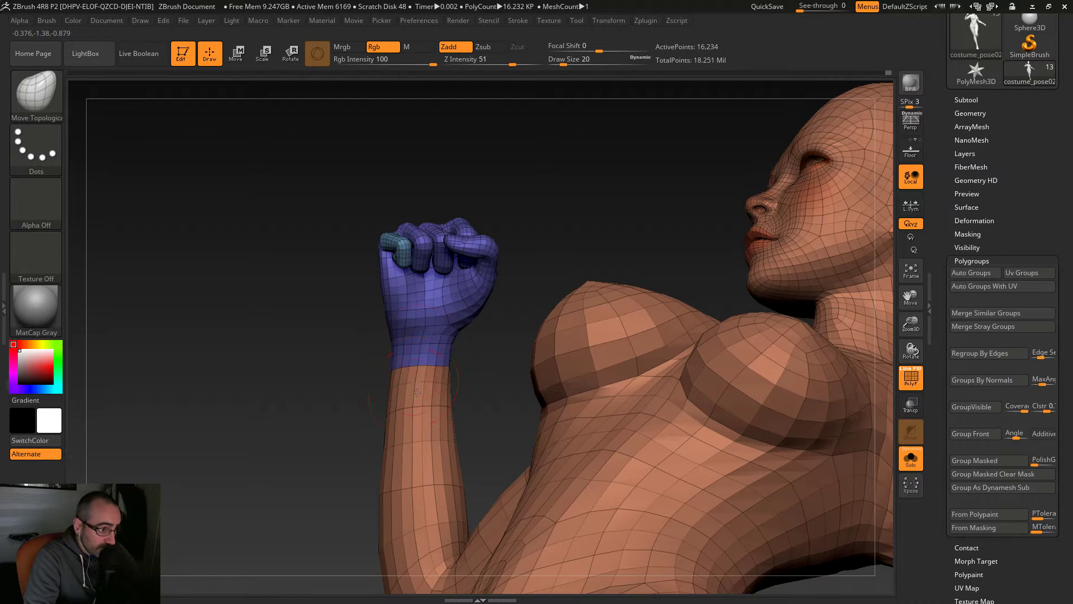
pyautogui.moveTo(419, 378); pyautogui.dragTo(485, 360)
pyautogui.moveTo(338, 405); pyautogui.dragTo(503, 391)
pyautogui.moveTo(450, 456); pyautogui.dragTo(553, 344)
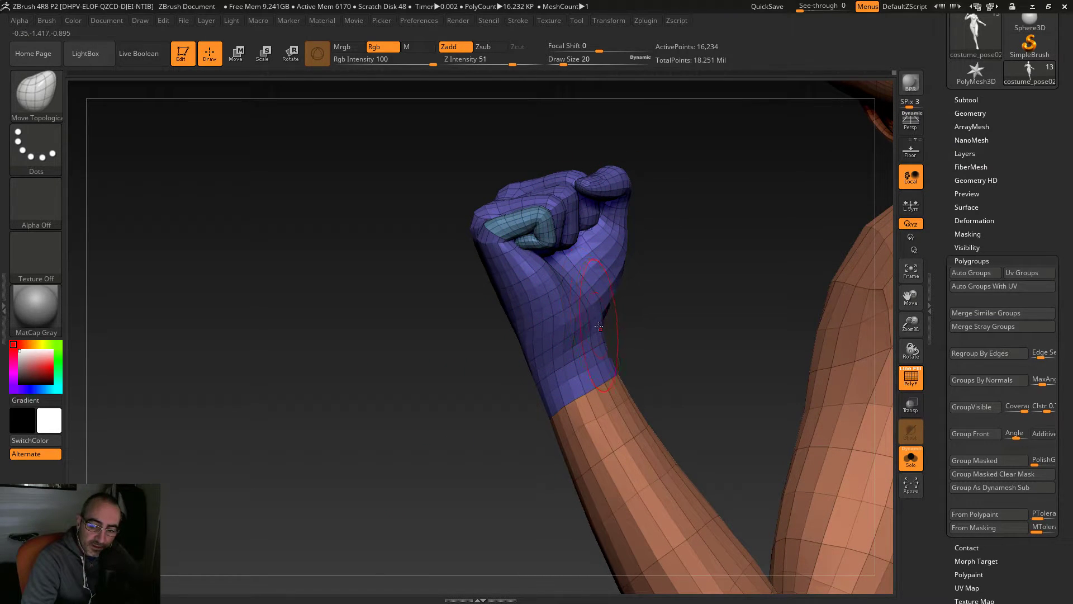
pyautogui.moveTo(474, 407)
pyautogui.mouseDown()
pyautogui.moveTo(485, 389)
pyautogui.moveTo(495, 406)
pyautogui.mouseUp()
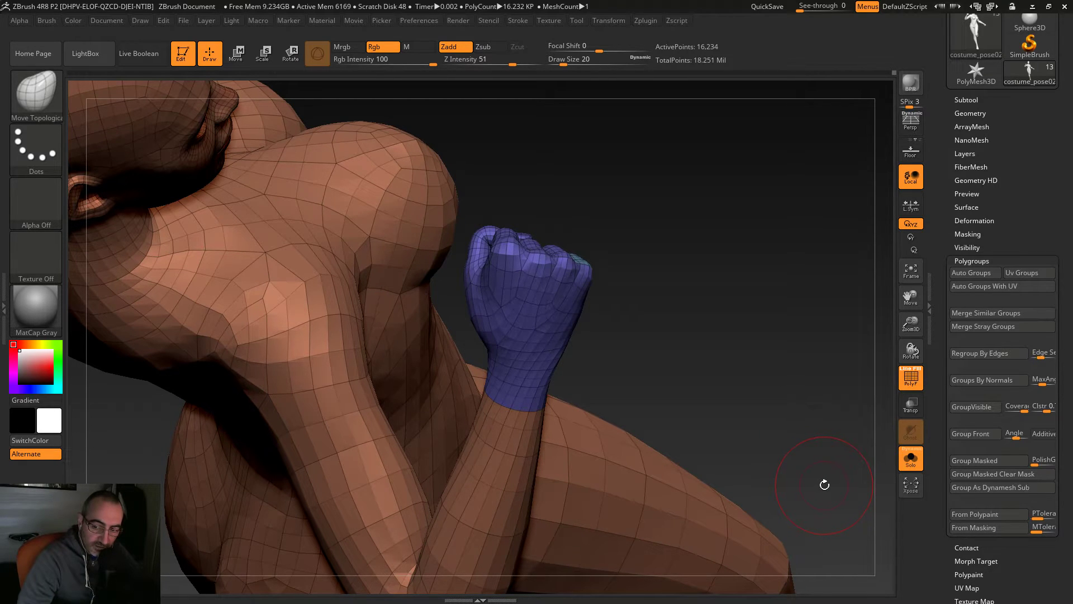
# Step: Isolate the raised hand and little finger polygroups by hiding both and inverting the visibility
pyautogui.moveTo(707, 355); pyautogui.dragTo(440, 327)
pyautogui.keyDown('ctrl'); pyautogui.keyDown('shift'); pyautogui.click(412, 313); pyautogui.keyUp('shift'); pyautogui.keyUp('ctrl')
pyautogui.keyDown('ctrl'); pyautogui.keyDown('shift'); pyautogui.click(407, 314); pyautogui.keyUp('shift'); pyautogui.keyUp('ctrl')
pyautogui.keyDown('ctrl'); pyautogui.keyDown('shift'); pyautogui.click(346, 219); pyautogui.keyUp('shift'); pyautogui.keyUp('ctrl')
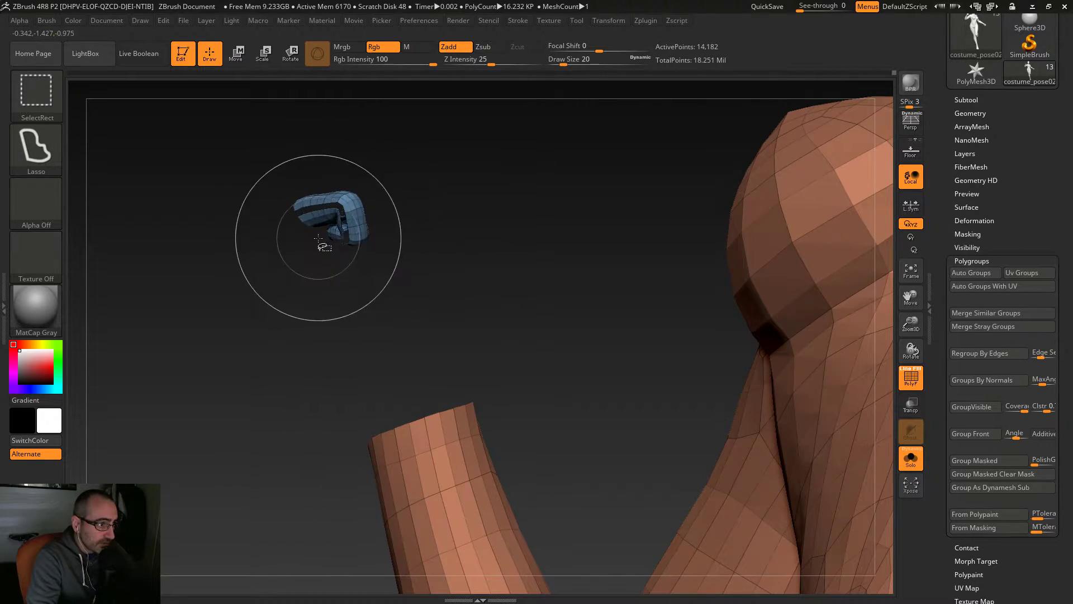
pyautogui.keyDown('ctrl'); pyautogui.keyDown('shift'); pyautogui.click(350, 213); pyautogui.keyUp('shift'); pyautogui.keyUp('ctrl')
pyautogui.moveTo(215, 293)
pyautogui.keyDown('ctrl'); pyautogui.keyDown('shift'); pyautogui.mouseDown()
pyautogui.moveTo(243, 338)
pyautogui.moveTo(347, 414)
pyautogui.moveTo(345, 273)
pyautogui.moveTo(393, 374)
pyautogui.moveTo(345, 292)
pyautogui.moveTo(369, 438)
pyautogui.moveTo(347, 426)
pyautogui.moveTo(365, 471)
pyautogui.mouseUp(); pyautogui.keyUp('shift'); pyautogui.keyUp('ctrl')
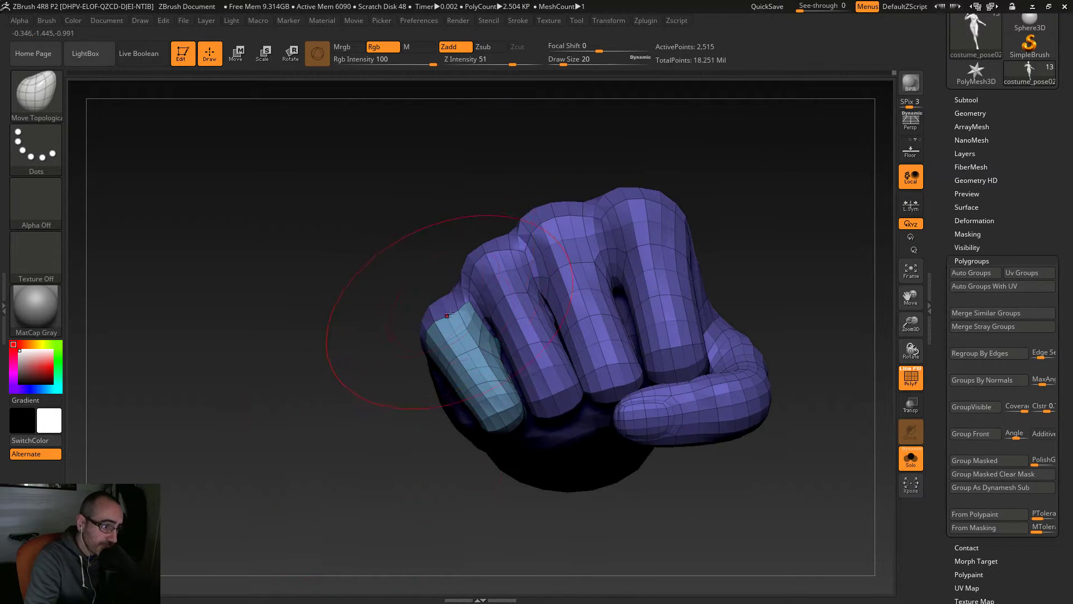
# Step: Go down one subdivision level and show only a small patch on the curled fingertip inside the open wrist
pyautogui.moveTo(448, 334)
pyautogui.mouseDown()
pyautogui.moveTo(367, 385)
pyautogui.moveTo(372, 343)
pyautogui.moveTo(403, 471)
pyautogui.mouseUp()
pyautogui.hotkey('shift', 'd')
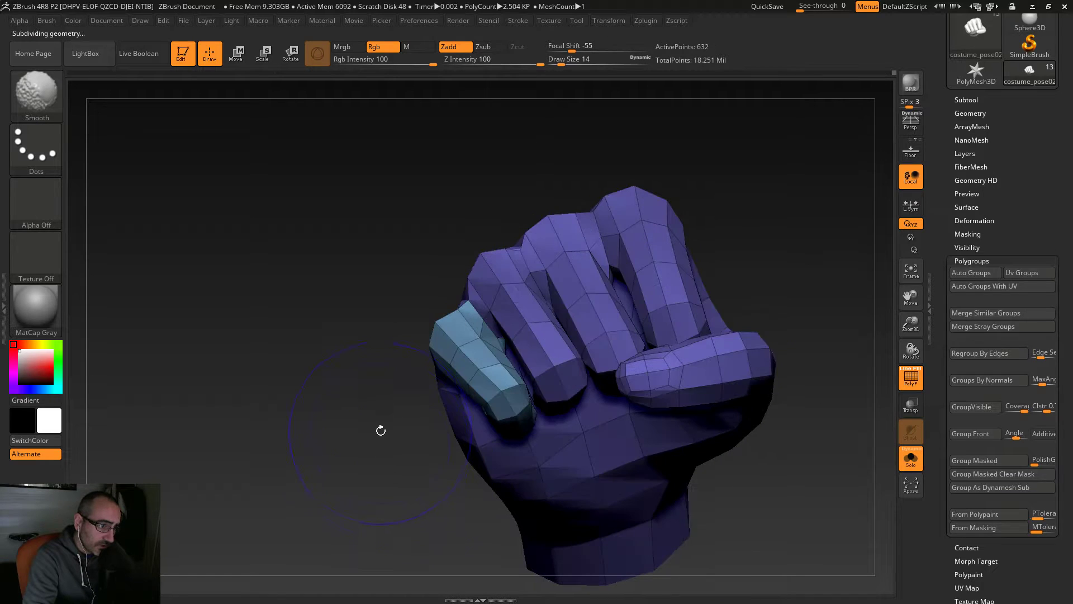
pyautogui.moveTo(355, 423)
pyautogui.mouseDown()
pyautogui.moveTo(324, 237)
pyautogui.moveTo(330, 245)
pyautogui.mouseUp()
pyautogui.hotkey('ctrl', 'shift')
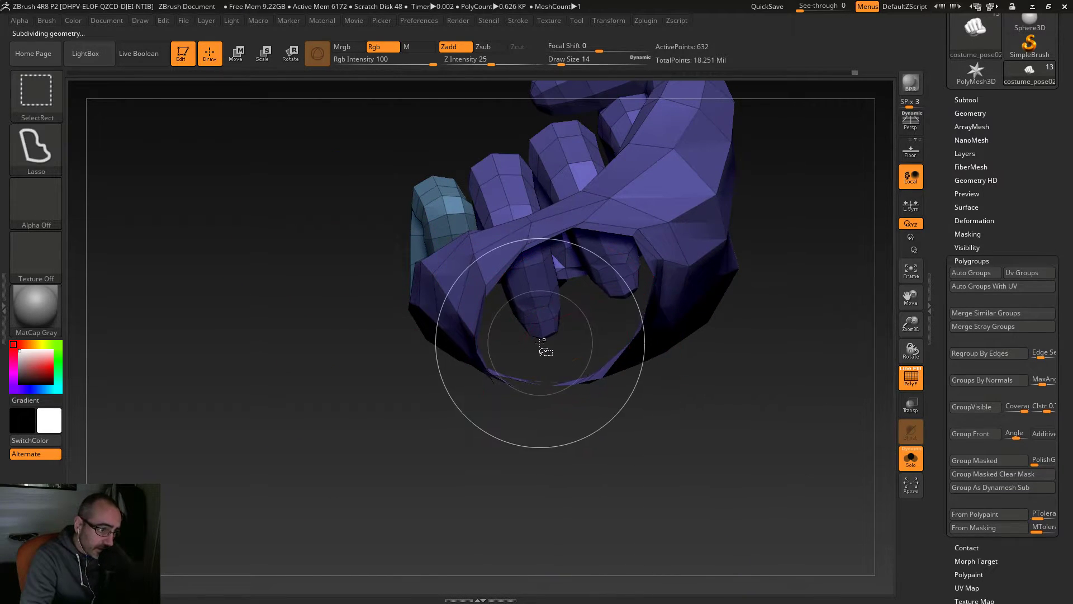
pyautogui.keyDown('ctrl'); pyautogui.keyDown('shift'); pyautogui.click(551, 337); pyautogui.keyUp('shift'); pyautogui.keyUp('ctrl')
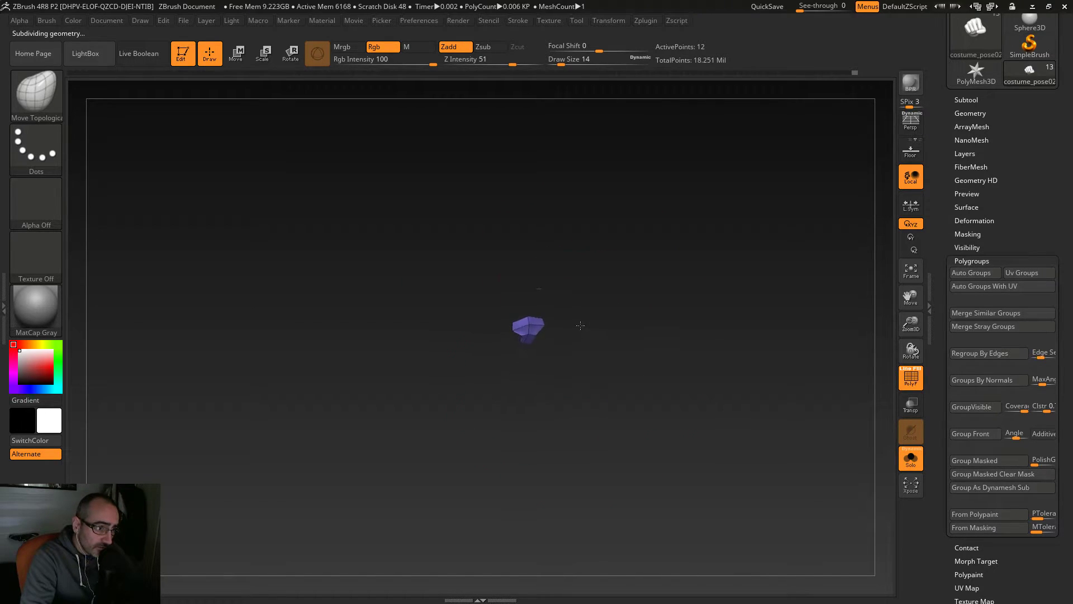
# Step: Set the draw size to 5 and grow the visible patch repeatedly from the fingertip along the finger
pyautogui.press('s')
pyautogui.moveTo(756, 335); pyautogui.dragTo(748, 335)
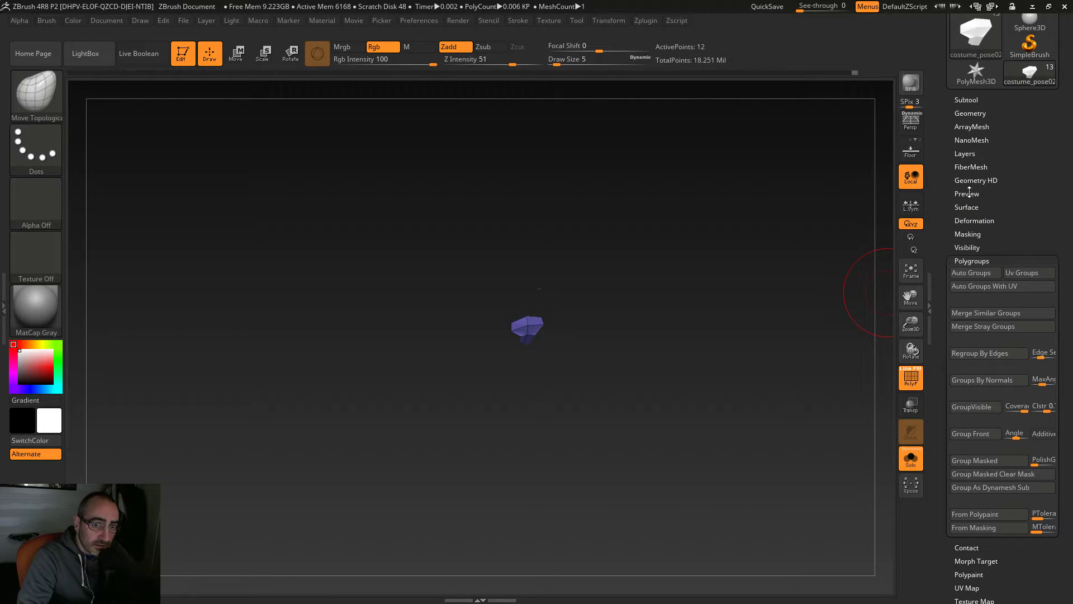
pyautogui.click(969, 247)
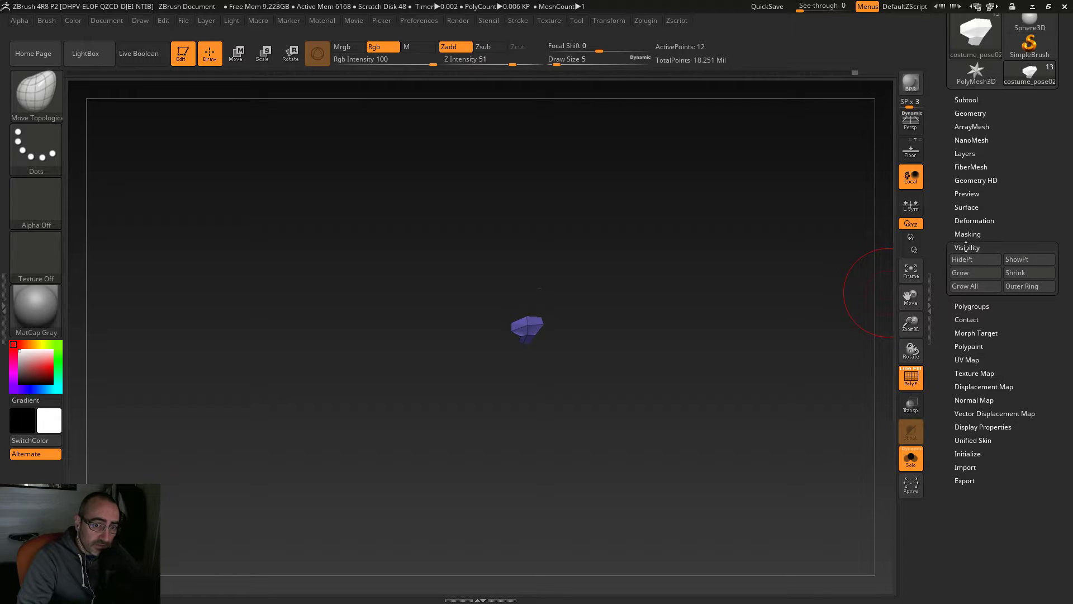
pyautogui.click(970, 271)
pyautogui.click(970, 274)
pyautogui.click(972, 274)
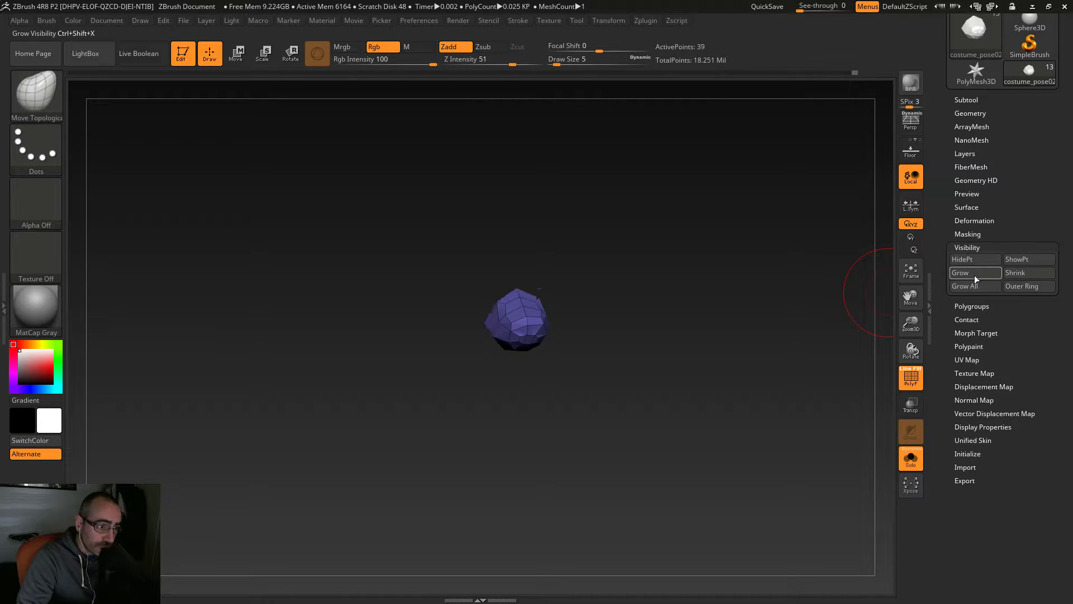
pyautogui.click(975, 274)
pyautogui.click(974, 273)
pyautogui.click(971, 273)
pyautogui.click(970, 273)
pyautogui.moveTo(735, 354); pyautogui.dragTo(794, 319)
pyautogui.click(976, 273)
# Step: Keep growing the visibility past the finger's bend toward its base knuckle, checking the shape between expansions
pyautogui.moveTo(738, 341); pyautogui.dragTo(634, 371)
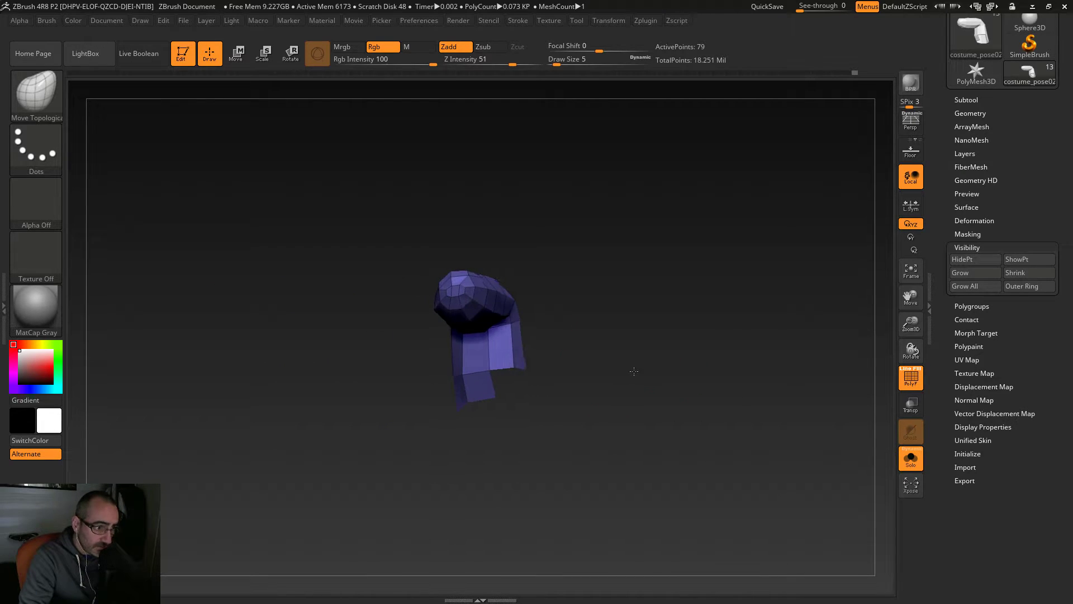
pyautogui.click(980, 274)
pyautogui.moveTo(749, 329); pyautogui.dragTo(566, 367)
pyautogui.click(982, 273)
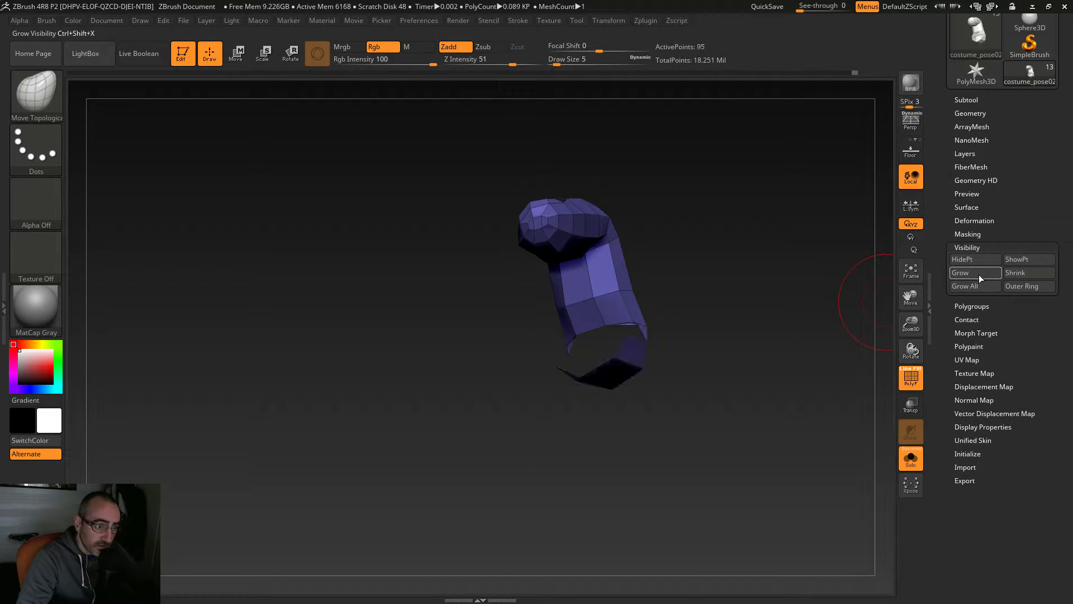
pyautogui.click(978, 274)
pyautogui.moveTo(748, 278); pyautogui.dragTo(832, 303)
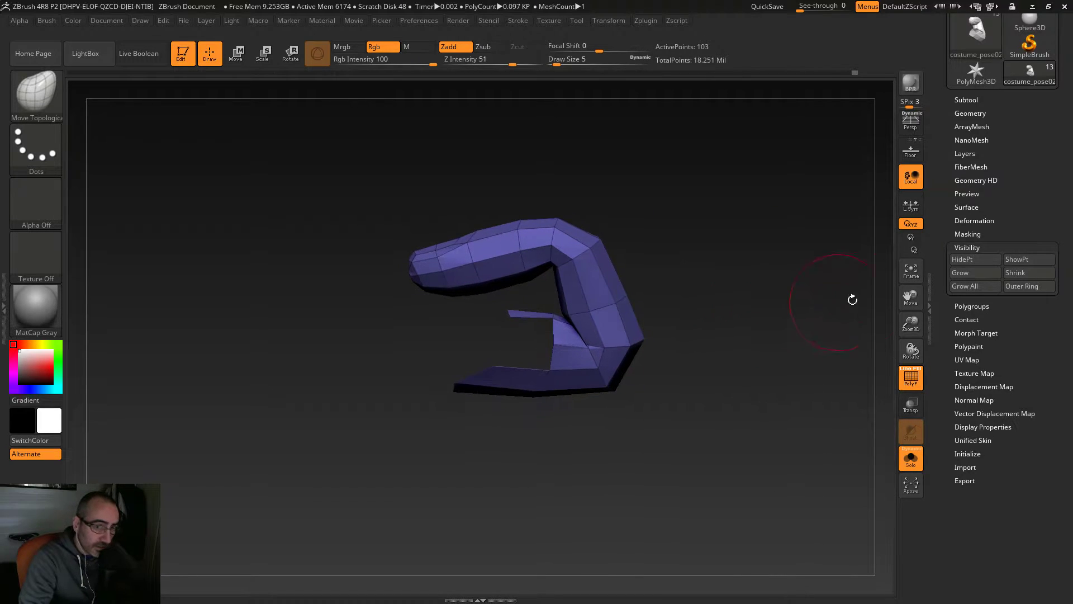
pyautogui.click(961, 276)
pyautogui.moveTo(749, 347); pyautogui.dragTo(720, 350)
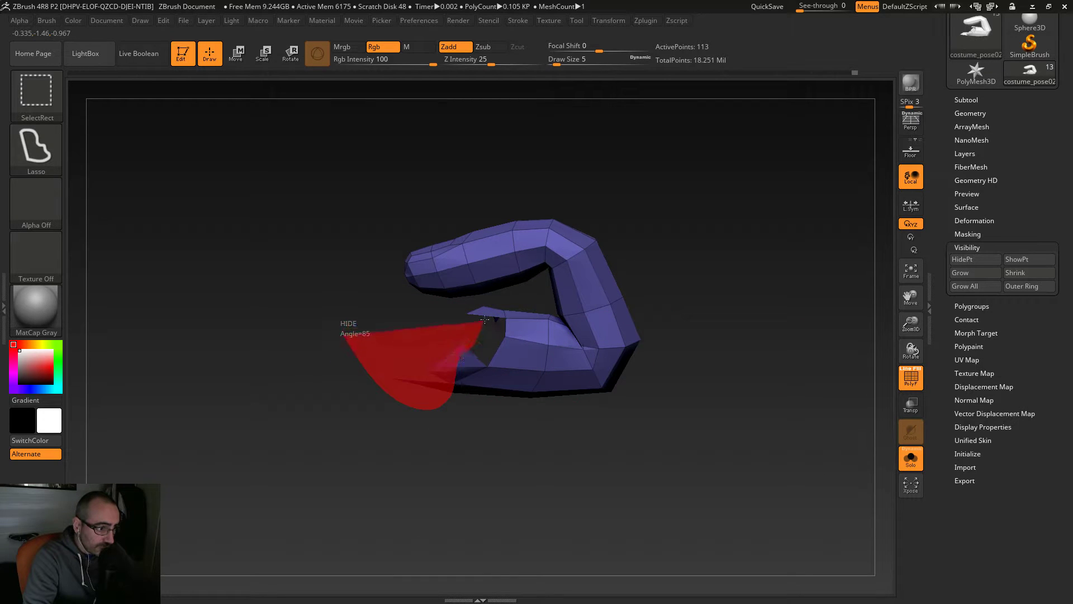
# Step: Lasso-hide the excess faces beyond the finger's base segment and grow the visibility once more
pyautogui.keyDown('ctrl'); pyautogui.keyDown('alt'); pyautogui.keyDown('shift'); pyautogui.moveTo(489, 305); pyautogui.dragTo(492, 303); pyautogui.keyUp('shift'); pyautogui.keyUp('alt'); pyautogui.keyUp('ctrl')
pyautogui.moveTo(491, 443); pyautogui.dragTo(501, 419)
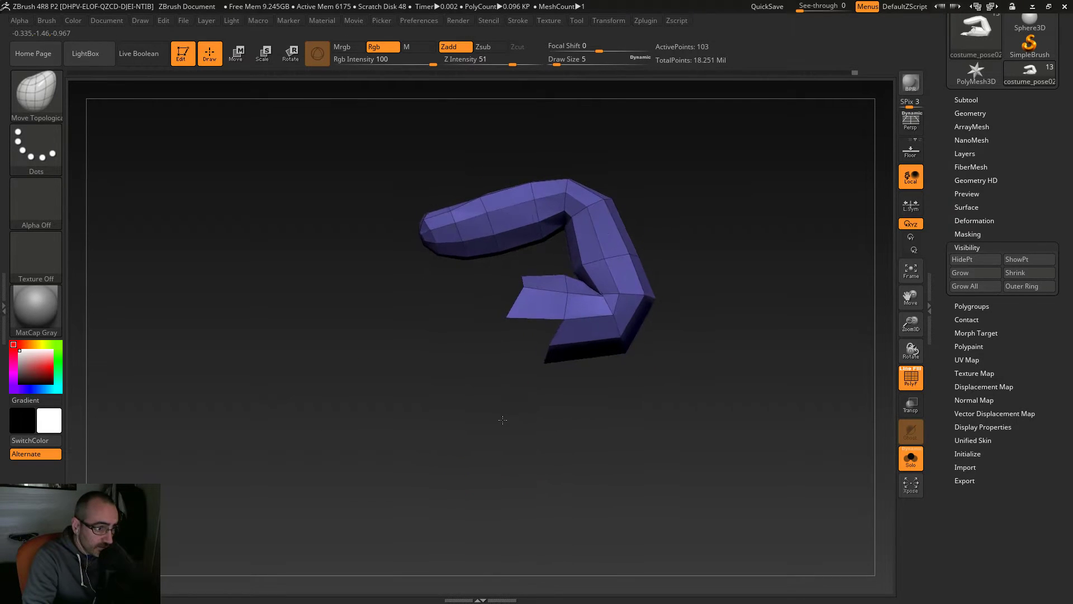
pyautogui.click(974, 275)
pyautogui.moveTo(719, 390); pyautogui.dragTo(755, 382)
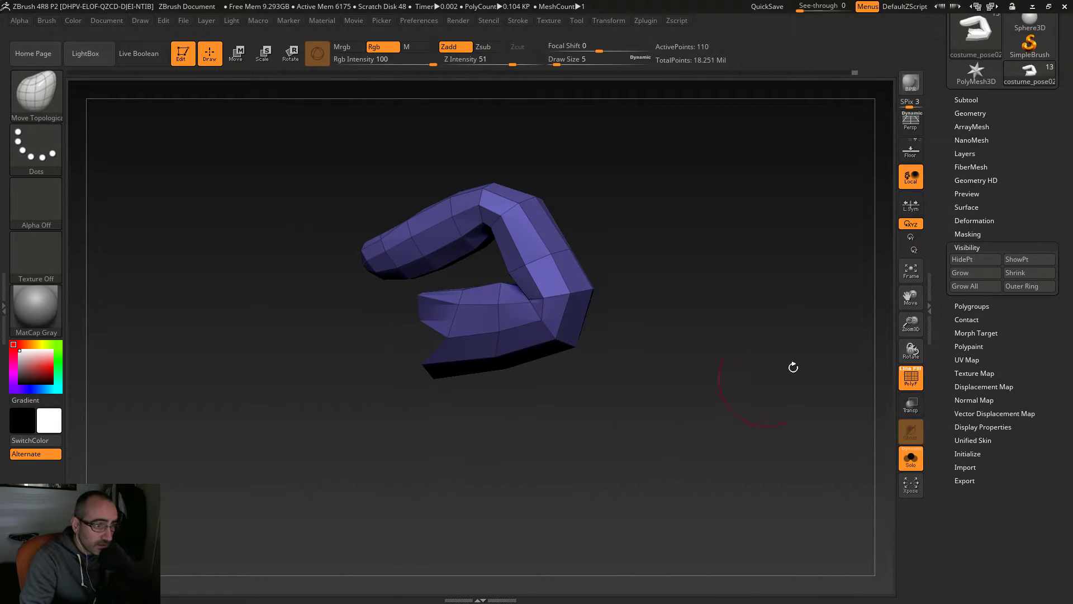
# Step: Grow the visible part of the finger once and lasso-hide a stray face at its base
pyautogui.click(971, 285)
pyautogui.moveTo(772, 326); pyautogui.dragTo(650, 205)
pyautogui.hotkey('ctrl', 'shift')
pyautogui.moveTo(615, 316)
pyautogui.mouseDown()
pyautogui.moveTo(644, 313)
pyautogui.moveTo(639, 405)
pyautogui.moveTo(661, 378)
pyautogui.moveTo(644, 446)
pyautogui.moveTo(637, 391)
pyautogui.moveTo(666, 374)
pyautogui.moveTo(734, 371)
pyautogui.mouseUp()
pyautogui.hotkey('ctrl', 'shift')
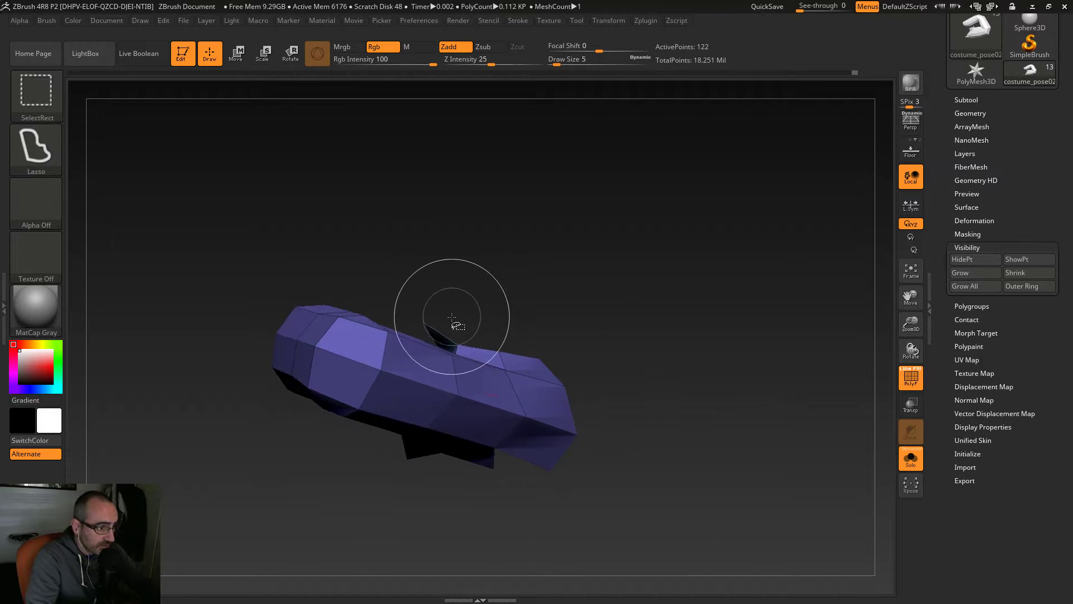
pyautogui.moveTo(642, 345)
pyautogui.mouseDown()
pyautogui.moveTo(649, 400)
pyautogui.moveTo(642, 345)
pyautogui.mouseUp()
pyautogui.moveTo(723, 421); pyautogui.dragTo(699, 403)
pyautogui.keyDown('alt'); pyautogui.moveTo(691, 335); pyautogui.dragTo(691, 366); pyautogui.keyUp('alt')
pyautogui.hotkey('ctrl', 'shift')
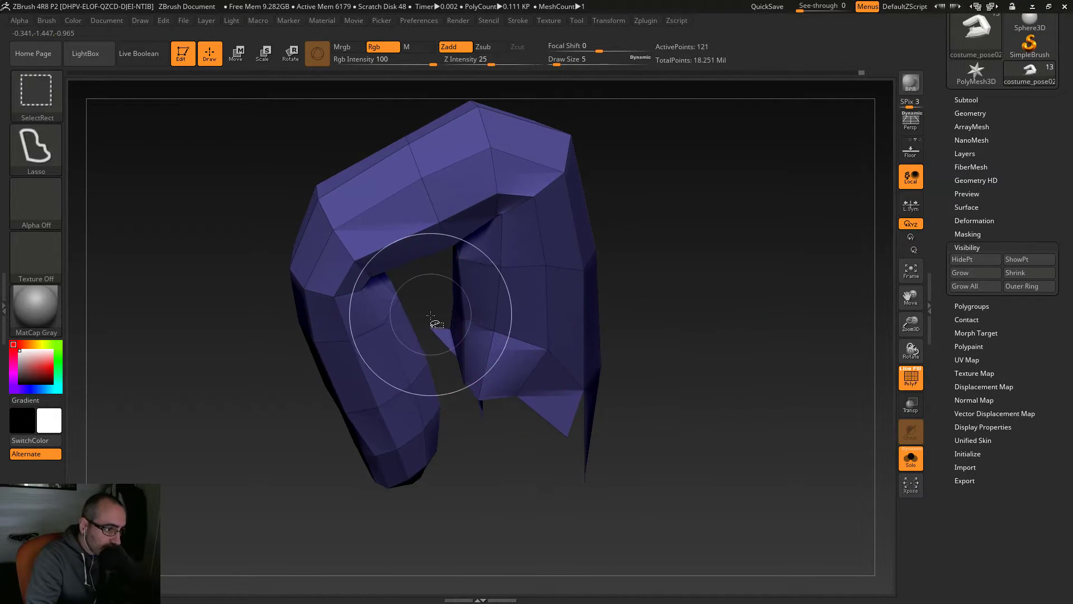
# Step: Undo a wrong lasso hide and trim more protruding faces from the inner edge of the finger's base segment
pyautogui.keyDown('ctrl'); pyautogui.keyDown('alt'); pyautogui.keyDown('shift'); pyautogui.moveTo(438, 330); pyautogui.dragTo(416, 338); pyautogui.keyUp('shift'); pyautogui.keyUp('alt'); pyautogui.keyUp('ctrl')
pyautogui.hotkey('ctrl', 'z')
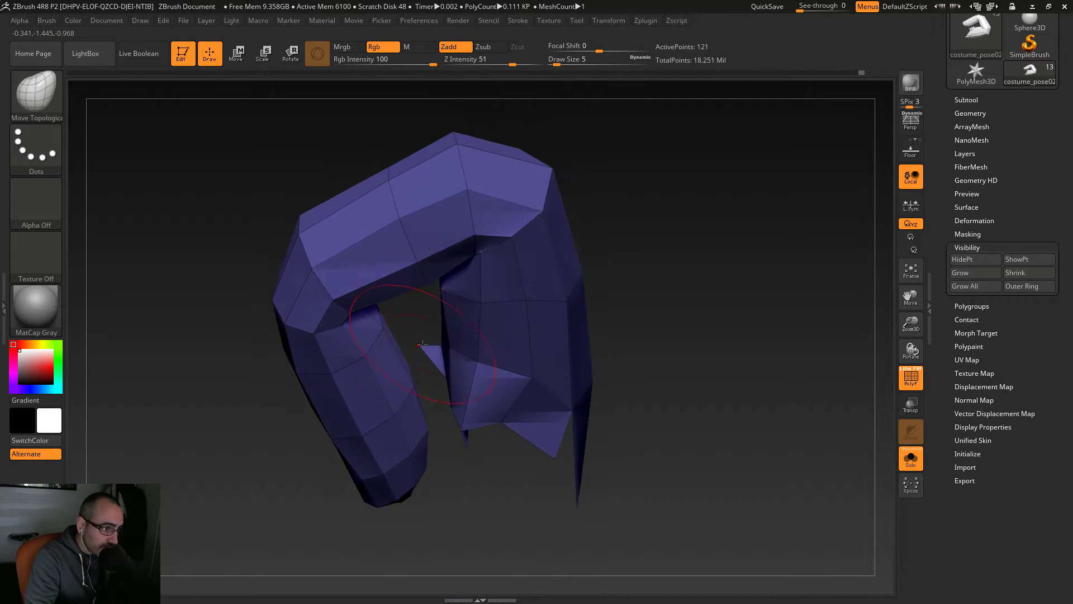
pyautogui.hotkey('ctrl', 'shift')
pyautogui.moveTo(687, 391)
pyautogui.mouseDown()
pyautogui.moveTo(723, 398)
pyautogui.moveTo(716, 368)
pyautogui.moveTo(739, 371)
pyautogui.moveTo(709, 357)
pyautogui.moveTo(732, 280)
pyautogui.moveTo(627, 472)
pyautogui.moveTo(613, 434)
pyautogui.moveTo(667, 450)
pyautogui.moveTo(634, 386)
pyautogui.moveTo(598, 384)
pyautogui.moveTo(640, 401)
pyautogui.moveTo(639, 424)
pyautogui.moveTo(652, 427)
pyautogui.mouseUp()
pyautogui.hotkey('ctrl', 'shift')
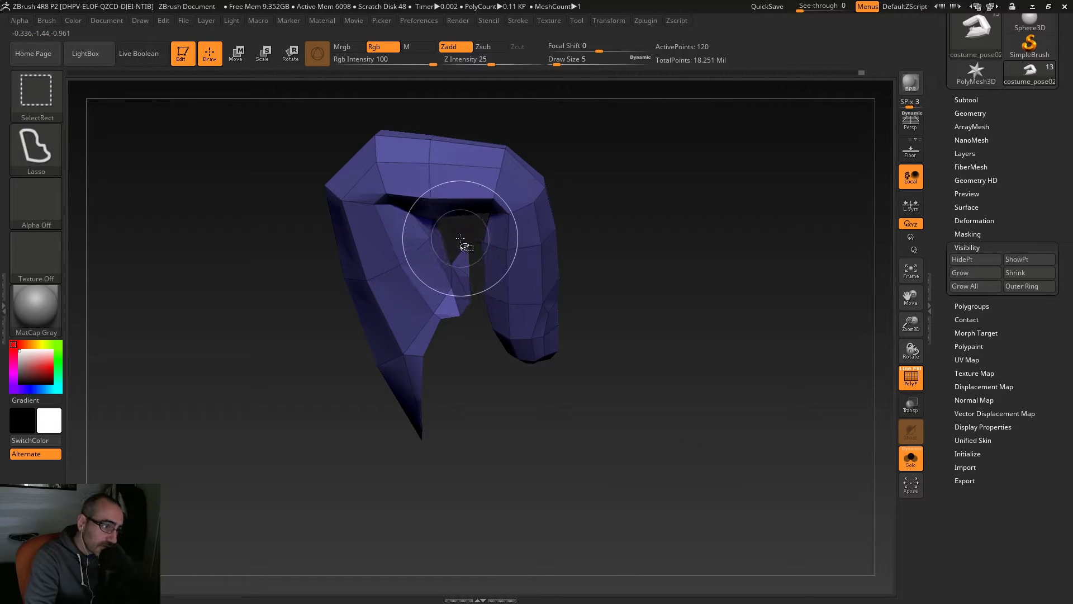
pyautogui.moveTo(587, 343)
pyautogui.mouseDown()
pyautogui.moveTo(661, 364)
pyautogui.moveTo(699, 501)
pyautogui.moveTo(639, 382)
pyautogui.moveTo(613, 414)
pyautogui.moveTo(685, 380)
pyautogui.mouseUp()
pyautogui.moveTo(516, 386); pyautogui.dragTo(713, 433)
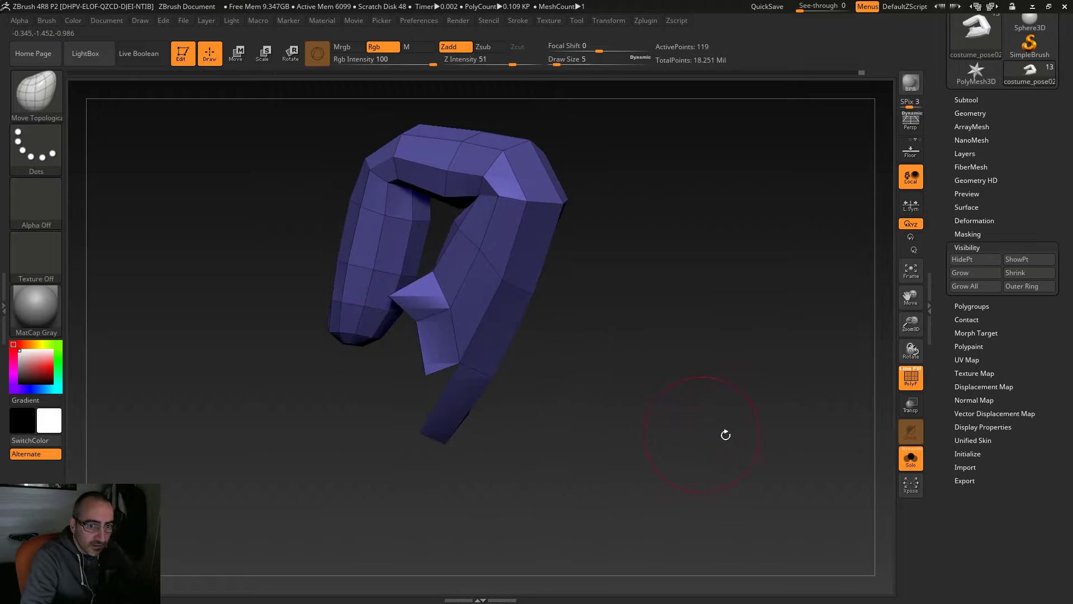
# Step: Grow the visibility by another ring and lasso-hide the excess knuckle faces, including those in the neighbouring finger's polygroup
pyautogui.click(976, 273)
pyautogui.moveTo(766, 361); pyautogui.dragTo(694, 284)
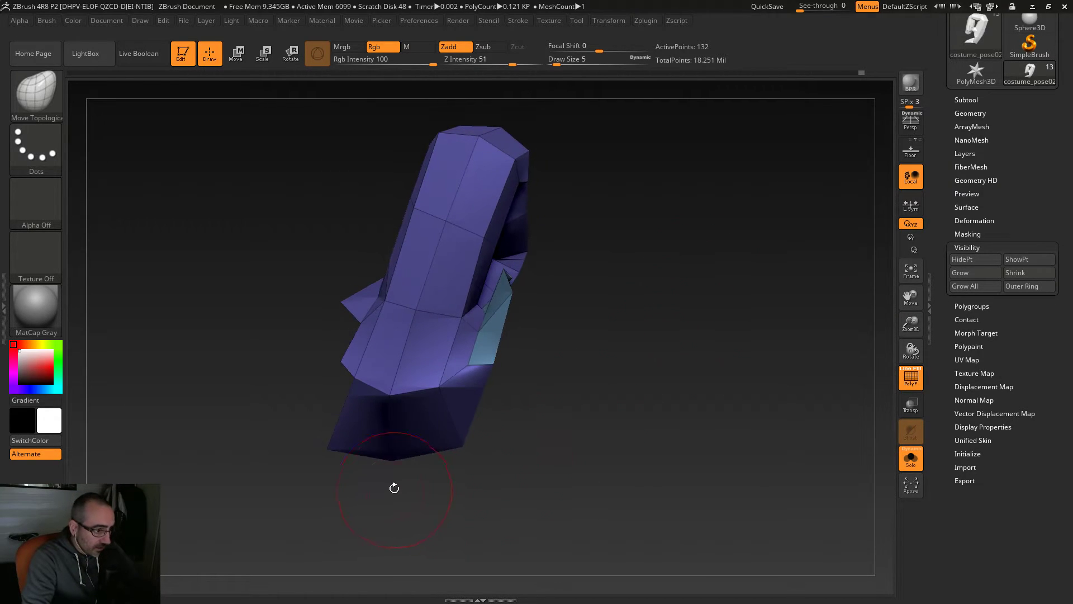
pyautogui.keyDown('ctrl'); pyautogui.keyDown('shift'); pyautogui.moveTo(384, 482); pyautogui.dragTo(400, 459); pyautogui.keyUp('shift'); pyautogui.keyUp('ctrl')
pyautogui.moveTo(479, 441)
pyautogui.keyDown('ctrl'); pyautogui.keyDown('shift'); pyautogui.mouseDown()
pyautogui.moveTo(503, 492)
pyautogui.moveTo(535, 318)
pyautogui.mouseUp(); pyautogui.keyUp('shift'); pyautogui.keyUp('ctrl')
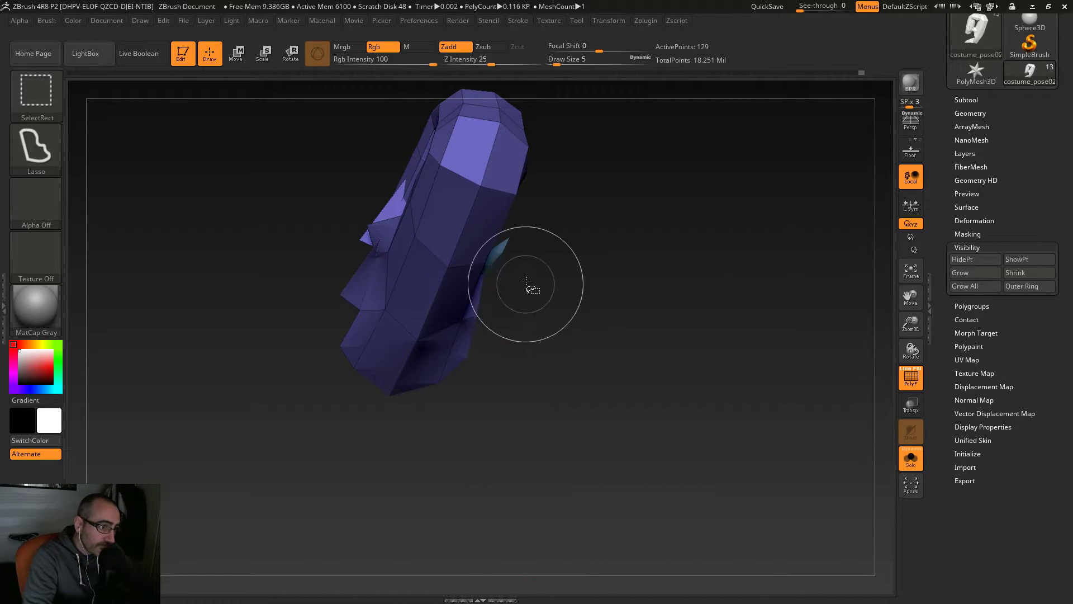
pyautogui.keyDown('ctrl'); pyautogui.keyDown('alt'); pyautogui.keyDown('shift'); pyautogui.moveTo(516, 235); pyautogui.dragTo(615, 347); pyautogui.keyUp('shift'); pyautogui.keyUp('alt'); pyautogui.keyUp('ctrl')
pyautogui.moveTo(619, 348)
pyautogui.mouseDown()
pyautogui.moveTo(613, 336)
pyautogui.moveTo(568, 369)
pyautogui.moveTo(568, 343)
pyautogui.moveTo(561, 474)
pyautogui.mouseUp()
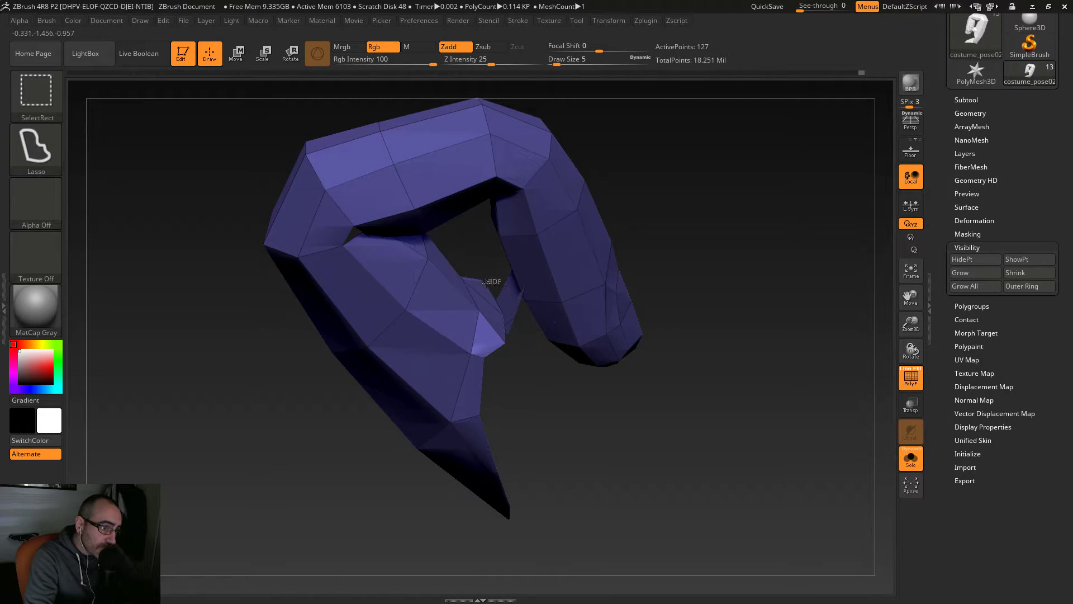
# Step: Lasso-hide the remaining stray faces around the base segment until mainly the curled finger is left visible
pyautogui.keyDown('ctrl'); pyautogui.keyDown('alt'); pyautogui.keyDown('shift'); pyautogui.moveTo(483, 265); pyautogui.dragTo(496, 296); pyautogui.keyUp('shift'); pyautogui.keyUp('alt'); pyautogui.keyUp('ctrl')
pyautogui.hotkey('ctrl', 'z')
pyautogui.moveTo(522, 361)
pyautogui.mouseDown()
pyautogui.moveTo(642, 458)
pyautogui.moveTo(679, 473)
pyautogui.moveTo(637, 568)
pyautogui.mouseUp()
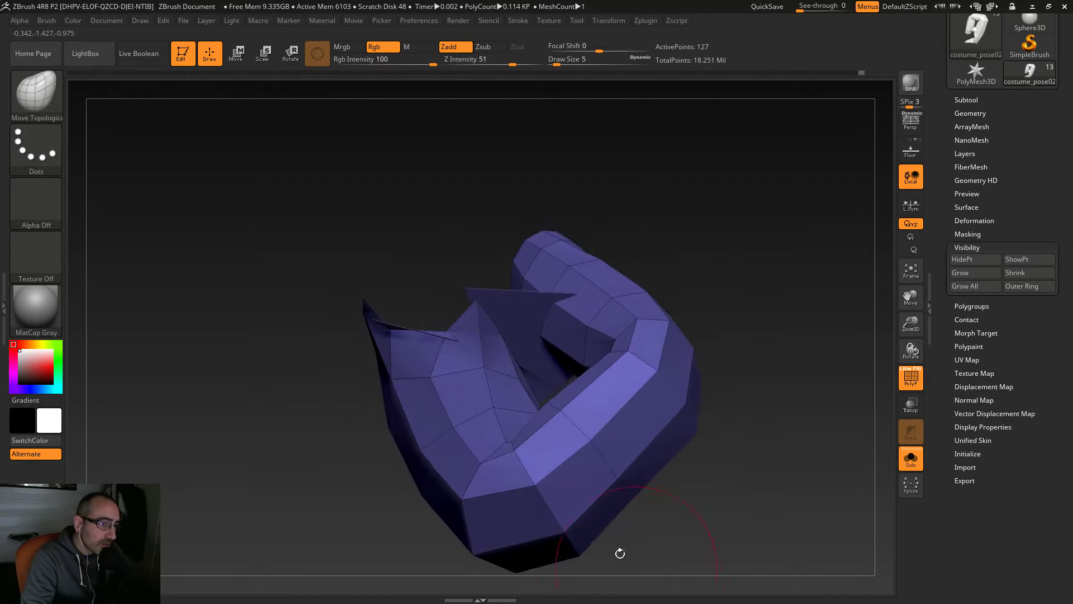
pyautogui.keyDown('ctrl'); pyautogui.keyDown('alt'); pyautogui.keyDown('shift'); pyautogui.moveTo(476, 284); pyautogui.dragTo(482, 283); pyautogui.keyUp('shift'); pyautogui.keyUp('alt'); pyautogui.keyUp('ctrl')
pyautogui.moveTo(733, 509)
pyautogui.mouseDown()
pyautogui.moveTo(723, 548)
pyautogui.moveTo(745, 433)
pyautogui.moveTo(774, 426)
pyautogui.mouseUp()
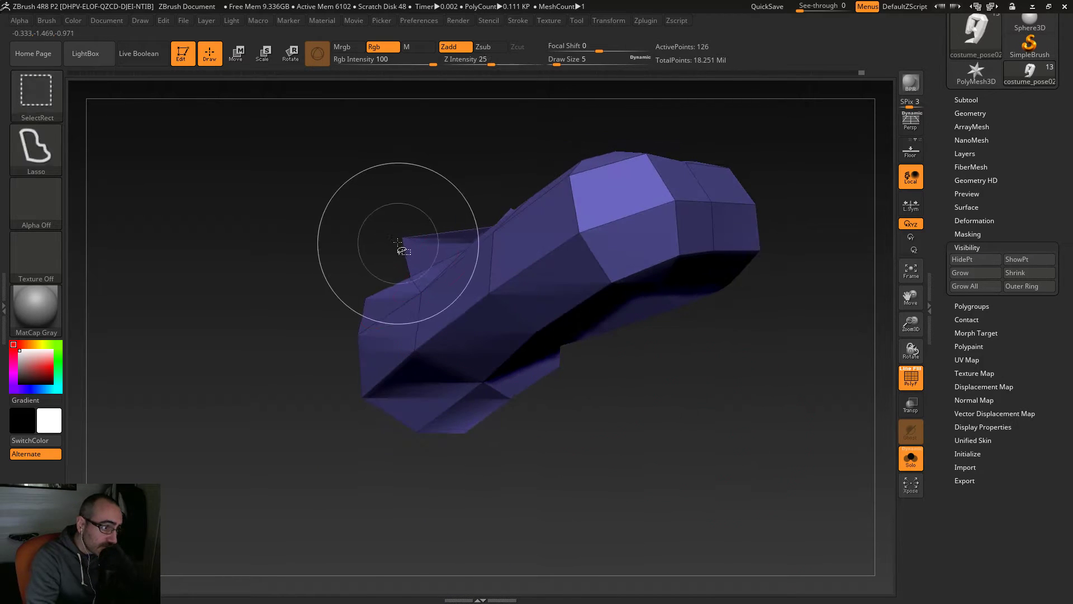
pyautogui.keyDown('ctrl'); pyautogui.keyDown('alt'); pyautogui.keyDown('shift'); pyautogui.moveTo(414, 232); pyautogui.dragTo(420, 235); pyautogui.keyUp('shift'); pyautogui.keyUp('alt'); pyautogui.keyUp('ctrl')
pyautogui.moveTo(421, 510)
pyautogui.mouseDown()
pyautogui.moveTo(602, 517)
pyautogui.moveTo(499, 447)
pyautogui.mouseUp()
pyautogui.moveTo(717, 334)
pyautogui.mouseDown()
pyautogui.moveTo(654, 376)
pyautogui.moveTo(665, 428)
pyautogui.moveTo(726, 249)
pyautogui.moveTo(582, 338)
pyautogui.mouseUp()
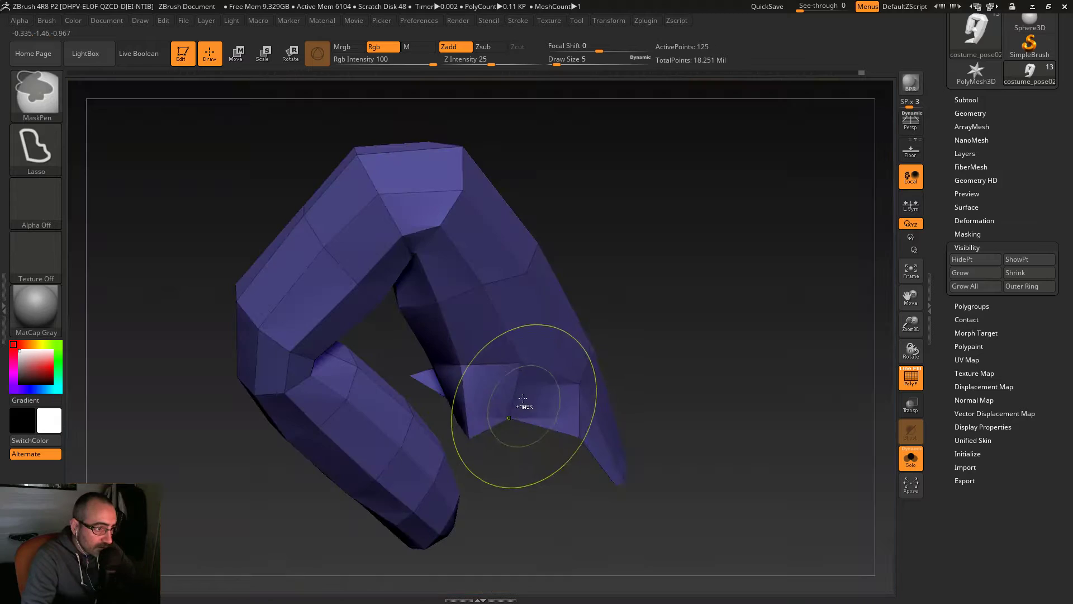
pyautogui.moveTo(526, 363); pyautogui.dragTo(525, 363)
pyautogui.moveTo(371, 336)
pyautogui.keyDown('alt'); pyautogui.mouseDown()
pyautogui.moveTo(431, 297)
pyautogui.moveTo(400, 366)
pyautogui.moveTo(415, 352)
pyautogui.mouseUp(); pyautogui.keyUp('alt')
pyautogui.moveTo(772, 325); pyautogui.dragTo(743, 306)
pyautogui.moveTo(745, 280); pyautogui.dragTo(873, 409)
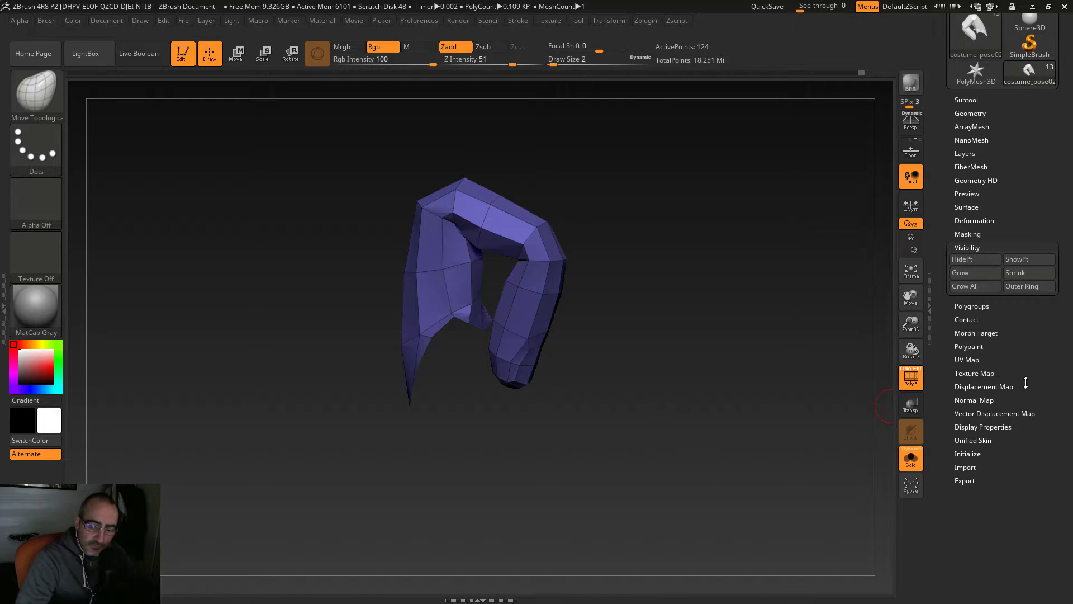
# Step: Assign the visible finger its own polygroup with GroupVisible and show the whole mesh again
pyautogui.moveTo(1020, 349); pyautogui.dragTo(1026, 337)
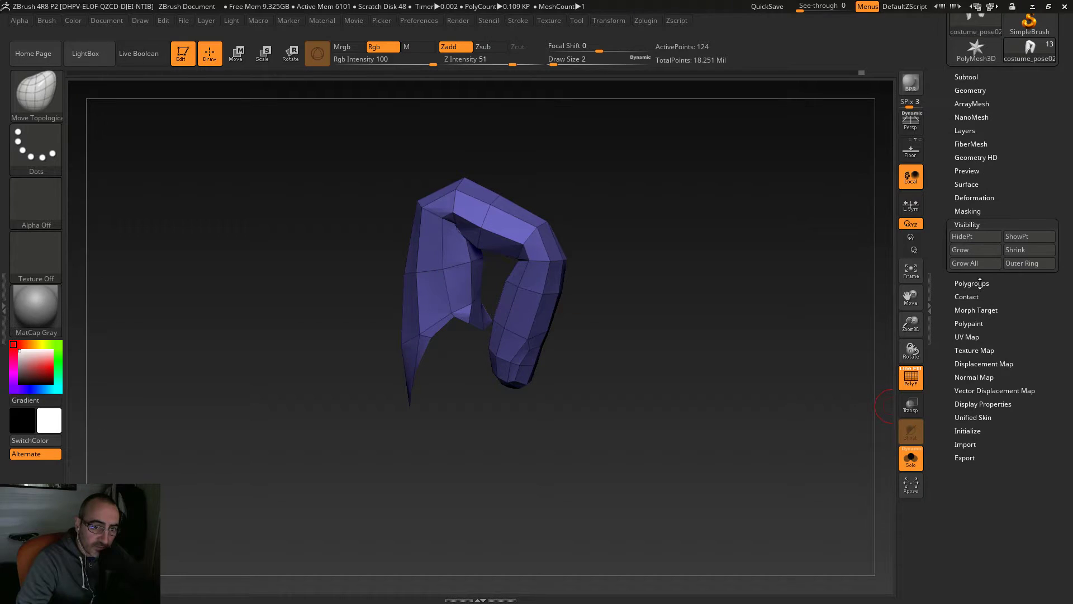
pyautogui.click(980, 284)
pyautogui.click(976, 384)
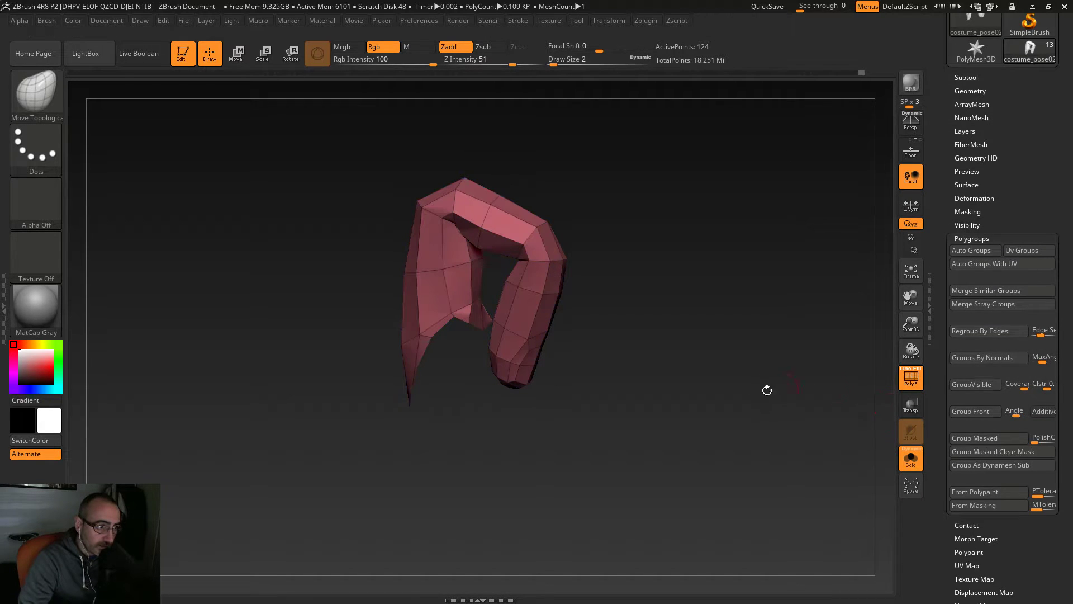
pyautogui.keyDown('ctrl'); pyautogui.keyDown('shift'); pyautogui.click(258, 337); pyautogui.keyUp('shift'); pyautogui.keyUp('ctrl')
pyautogui.moveTo(245, 398); pyautogui.dragTo(436, 475)
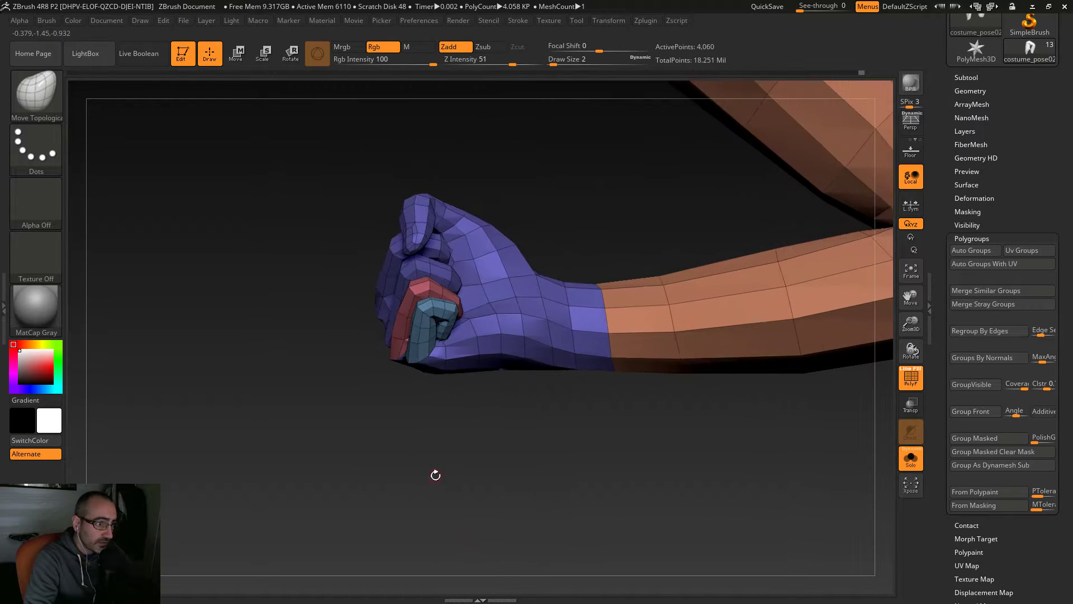
pyautogui.moveTo(351, 232)
pyautogui.keyDown('ctrl'); pyautogui.keyDown('shift'); pyautogui.mouseDown()
pyautogui.moveTo(483, 166)
pyautogui.moveTo(596, 310)
pyautogui.moveTo(442, 428)
pyautogui.moveTo(364, 408)
pyautogui.mouseUp(); pyautogui.keyUp('shift'); pyautogui.keyUp('ctrl')
pyautogui.moveTo(503, 450)
pyautogui.mouseDown()
pyautogui.moveTo(484, 472)
pyautogui.moveTo(467, 450)
pyautogui.mouseUp()
pyautogui.keyDown('ctrl'); pyautogui.keyDown('shift'); pyautogui.click(429, 279); pyautogui.keyUp('shift'); pyautogui.keyUp('ctrl')
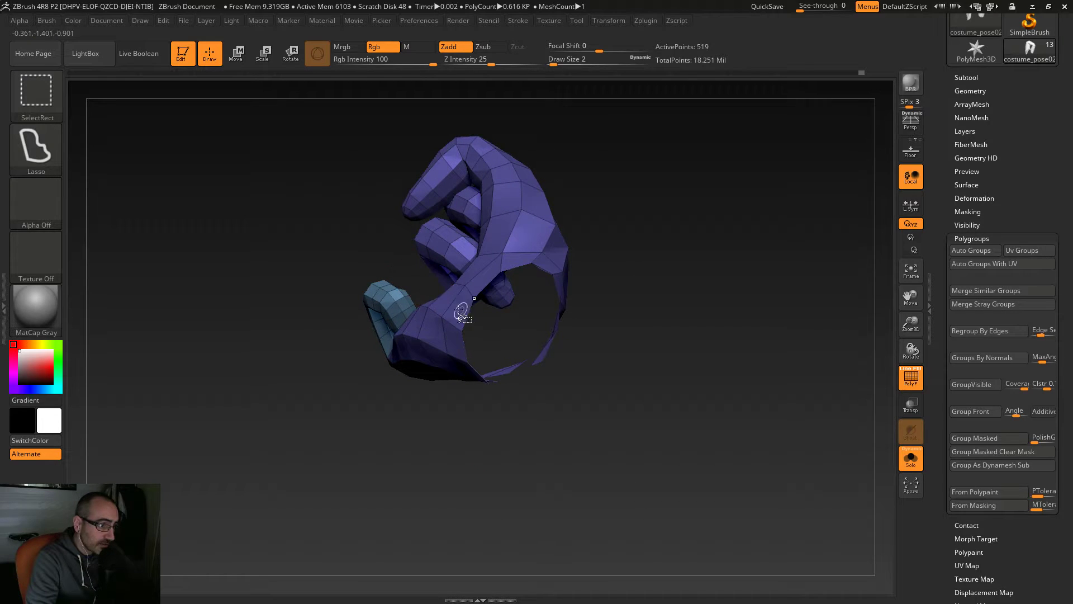
pyautogui.hotkey('ctrl', 'z')
pyautogui.keyDown('ctrl'); pyautogui.keyDown('shift'); pyautogui.moveTo(275, 285); pyautogui.dragTo(313, 299); pyautogui.keyUp('shift'); pyautogui.keyUp('ctrl')
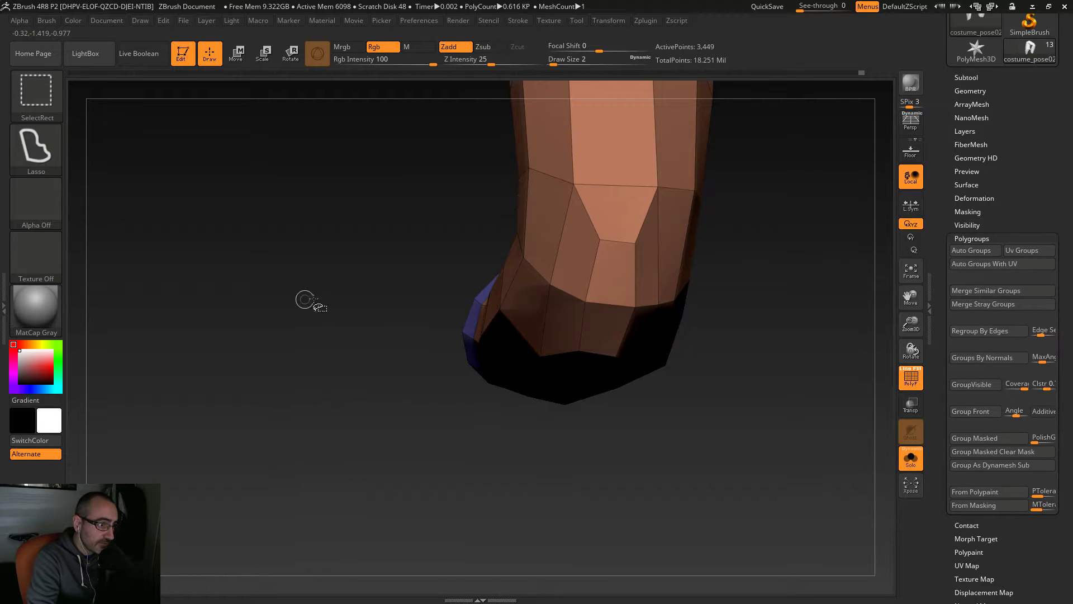
# Step: Show the full mesh and isolate the red polygroup of the curled finger
pyautogui.keyDown('ctrl'); pyautogui.keyDown('shift'); pyautogui.click(229, 340); pyautogui.keyUp('shift'); pyautogui.keyUp('ctrl')
pyautogui.keyDown('ctrl'); pyautogui.keyDown('shift'); pyautogui.click(411, 263); pyautogui.keyUp('shift'); pyautogui.keyUp('ctrl')
pyautogui.moveTo(332, 427)
pyautogui.mouseDown()
pyautogui.moveTo(447, 394)
pyautogui.moveTo(577, 376)
pyautogui.moveTo(577, 353)
pyautogui.moveTo(580, 377)
pyautogui.moveTo(510, 367)
pyautogui.mouseUp()
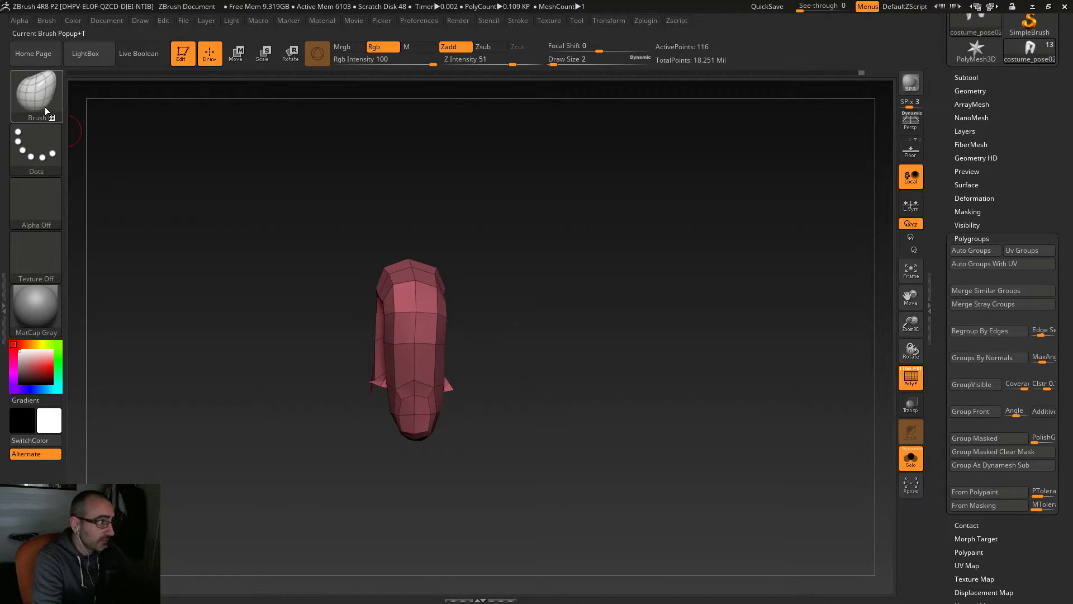
# Step: Adjust the end of the isolated finger using the Move brush at draw size 13
pyautogui.click(35, 93)
pyautogui.click(321, 106)
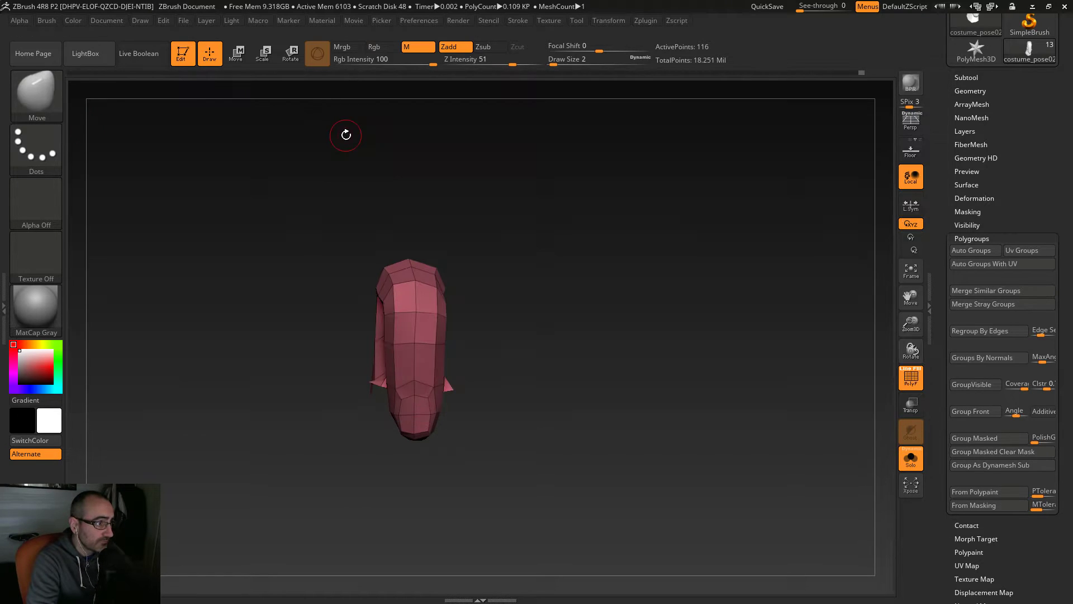
pyautogui.press('s')
pyautogui.moveTo(426, 372); pyautogui.dragTo(428, 373)
pyautogui.moveTo(418, 435); pyautogui.dragTo(423, 413)
pyautogui.moveTo(432, 419); pyautogui.dragTo(518, 426, button='right')
pyautogui.moveTo(400, 401); pyautogui.dragTo(406, 402)
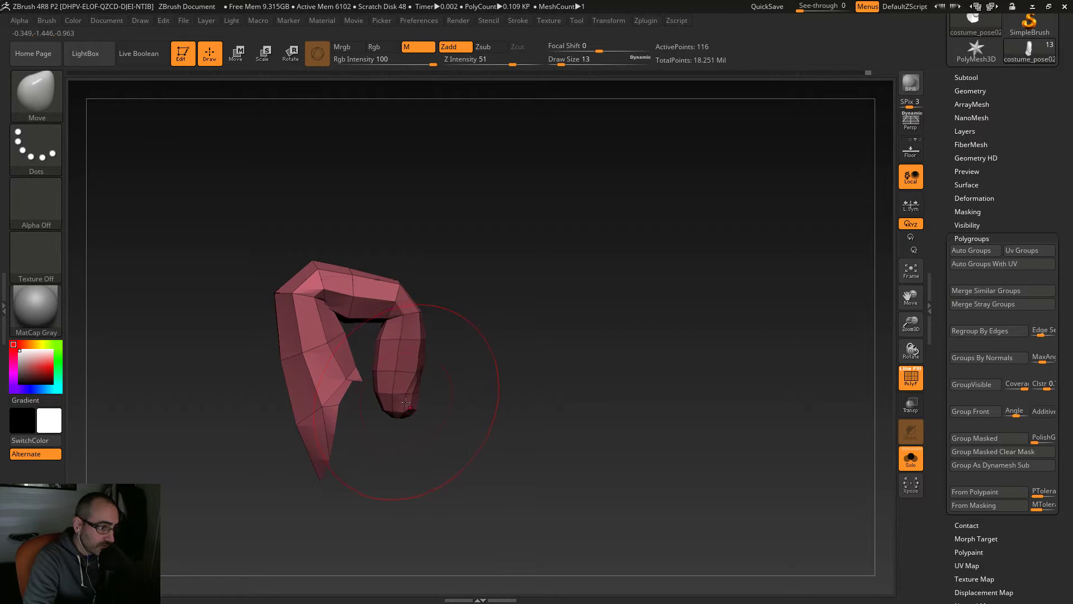
# Step: Switch to the Move Topological brush and reshape the fingertip
pyautogui.click(36, 91)
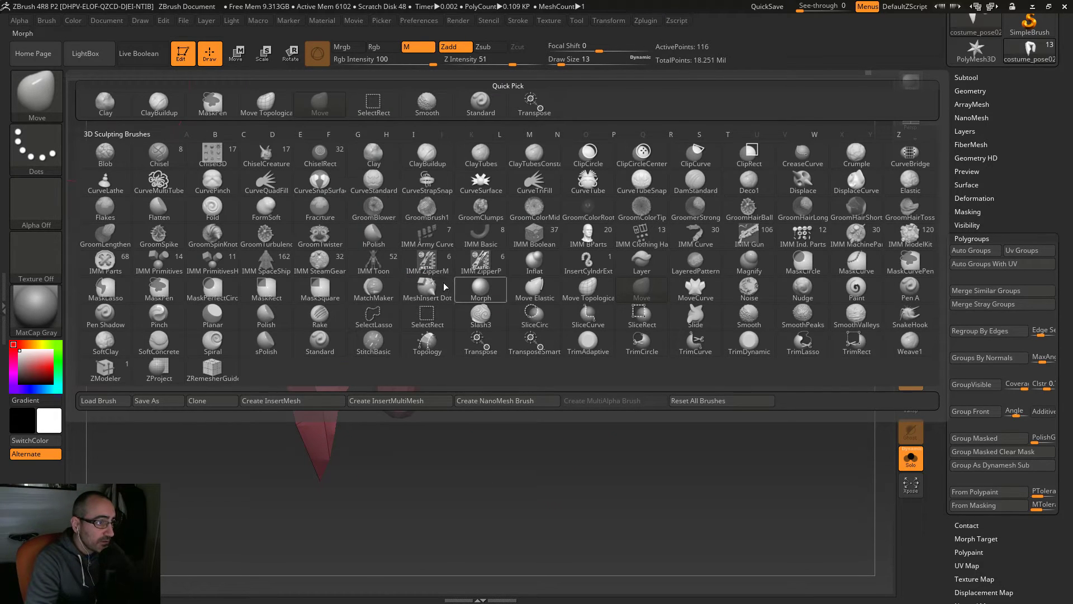
pyautogui.click(271, 103)
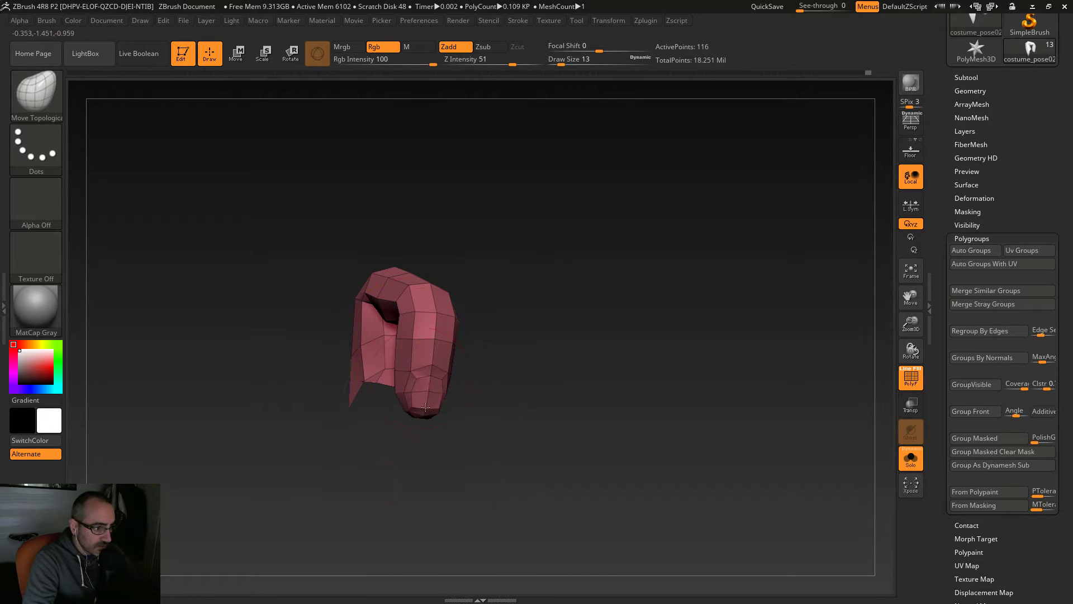
pyautogui.moveTo(465, 405)
pyautogui.mouseDown()
pyautogui.moveTo(400, 402)
pyautogui.moveTo(364, 370)
pyautogui.moveTo(427, 397)
pyautogui.mouseUp()
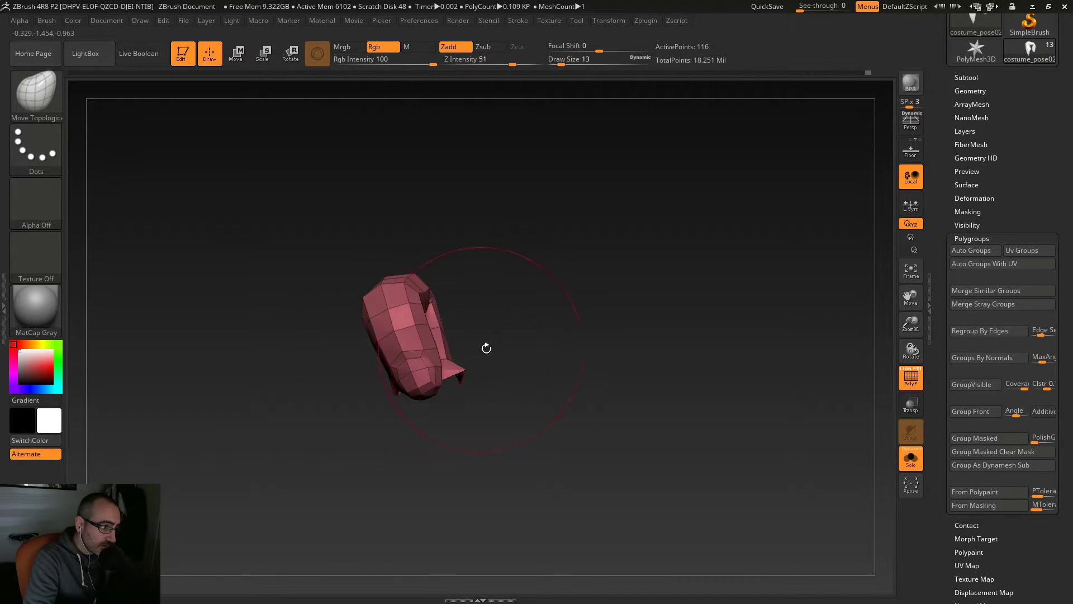
# Step: Set the draw size to 7 and refine the contour of the fingertip segment from several sides
pyautogui.moveTo(543, 324); pyautogui.dragTo(566, 340)
pyautogui.press('s')
pyautogui.moveTo(419, 351); pyautogui.dragTo(409, 343)
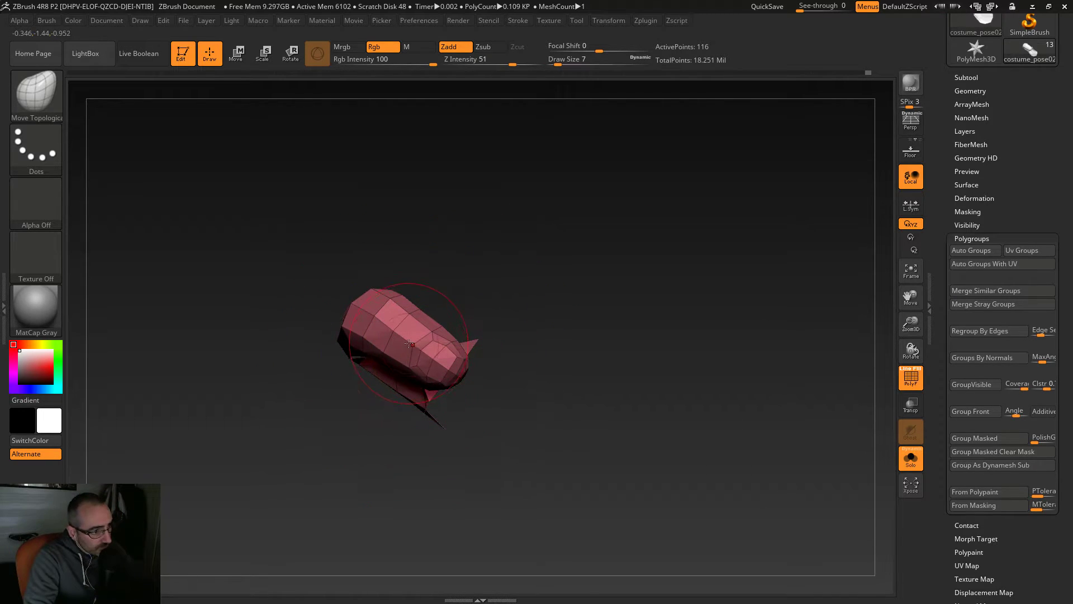
pyautogui.moveTo(492, 288); pyautogui.dragTo(558, 423)
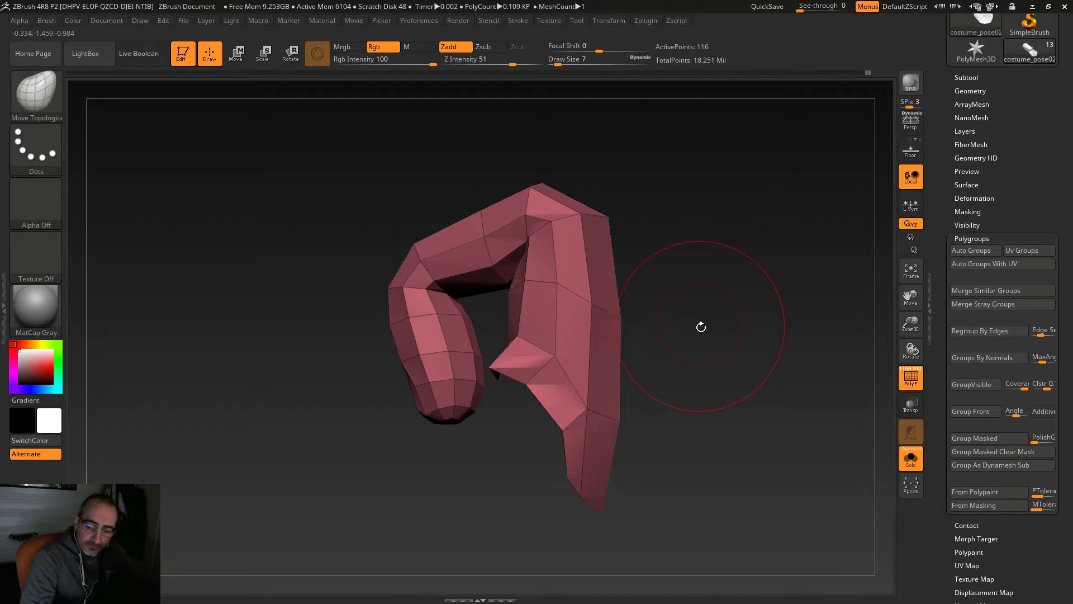
pyautogui.moveTo(695, 318); pyautogui.dragTo(545, 312)
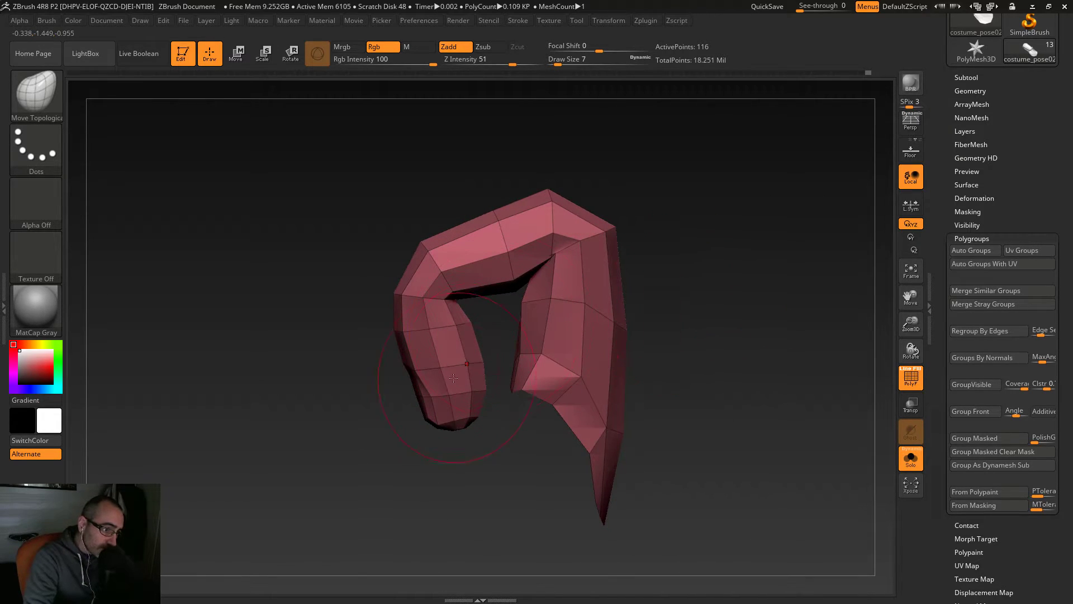
pyautogui.moveTo(689, 422); pyautogui.dragTo(594, 312)
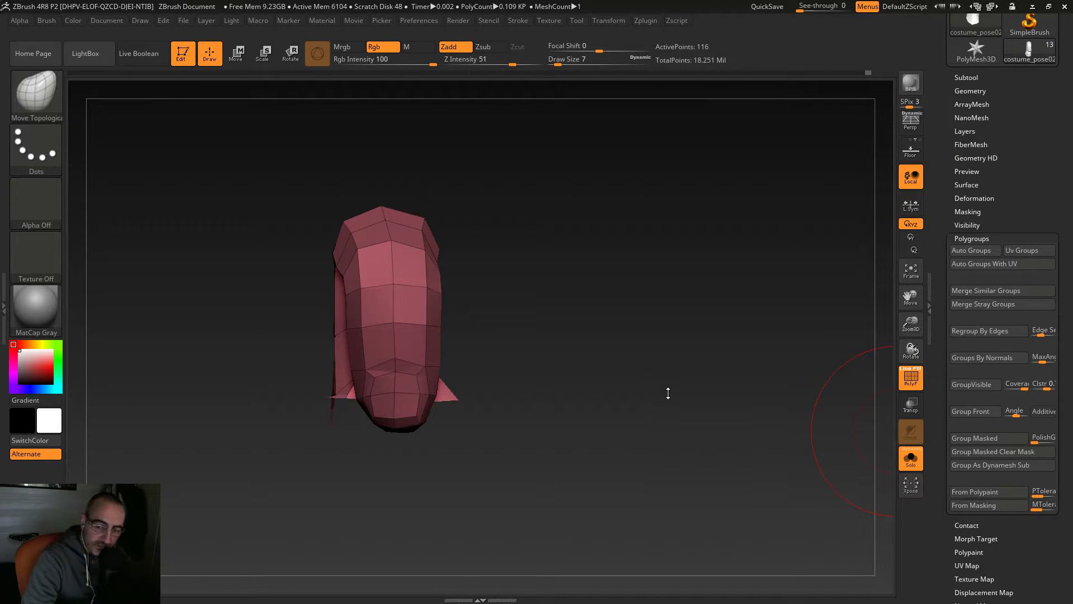
# Step: Set the draw size to 4 and reposition the vertices around the bend next to the fingertip segment
pyautogui.moveTo(573, 374); pyautogui.dragTo(565, 347)
pyautogui.press('s')
pyautogui.moveTo(333, 306); pyautogui.dragTo(329, 307)
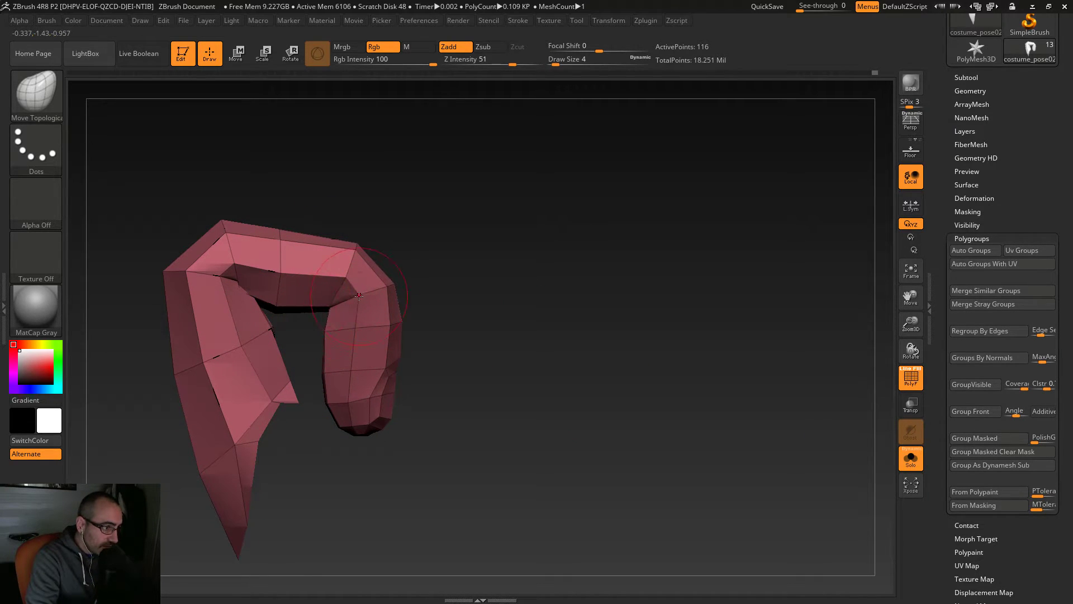
pyautogui.moveTo(513, 344); pyautogui.dragTo(379, 304)
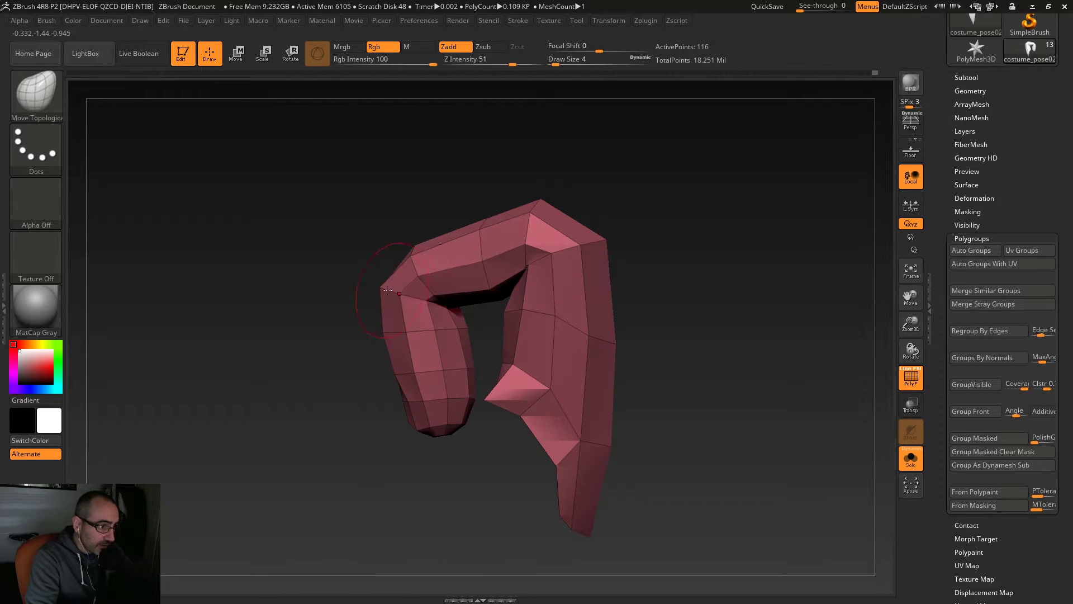
pyautogui.moveTo(309, 242); pyautogui.dragTo(328, 237)
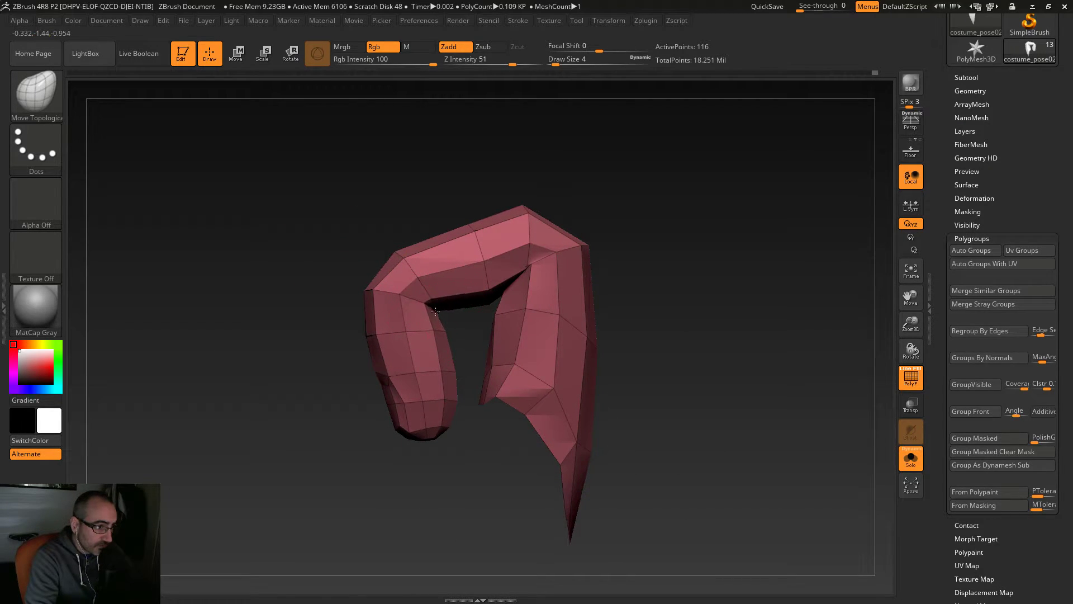
# Step: Refine the inner side of the finger's curl from both sides, raising the draw size to 5
pyautogui.moveTo(617, 312); pyautogui.dragTo(486, 332)
pyautogui.moveTo(707, 294); pyautogui.dragTo(682, 296)
pyautogui.keyDown('alt'); pyautogui.moveTo(695, 213); pyautogui.dragTo(561, 306); pyautogui.keyUp('alt')
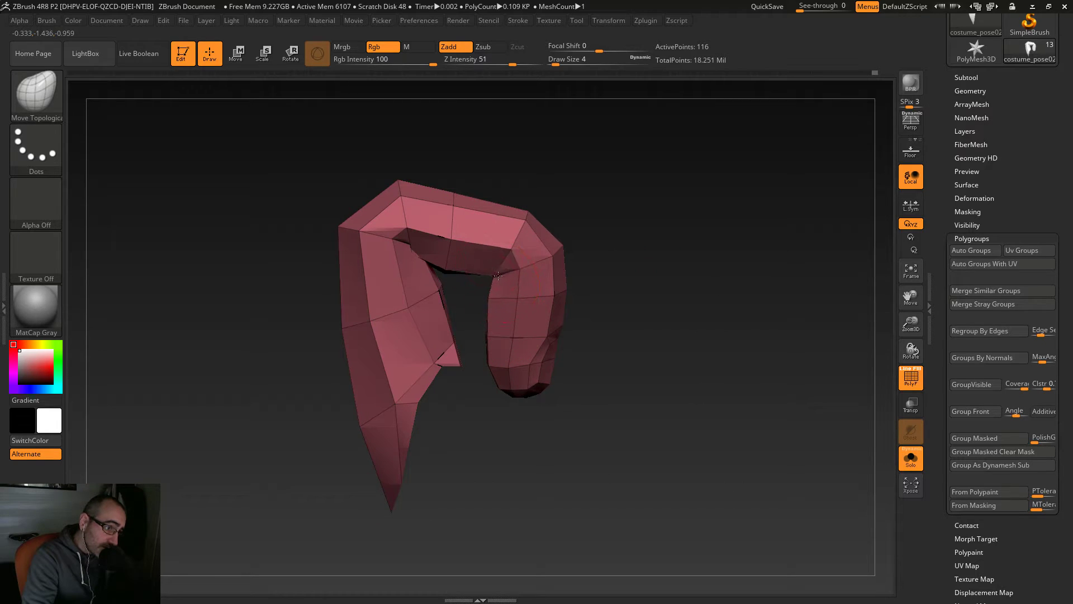
pyautogui.press('s')
pyautogui.click(441, 306)
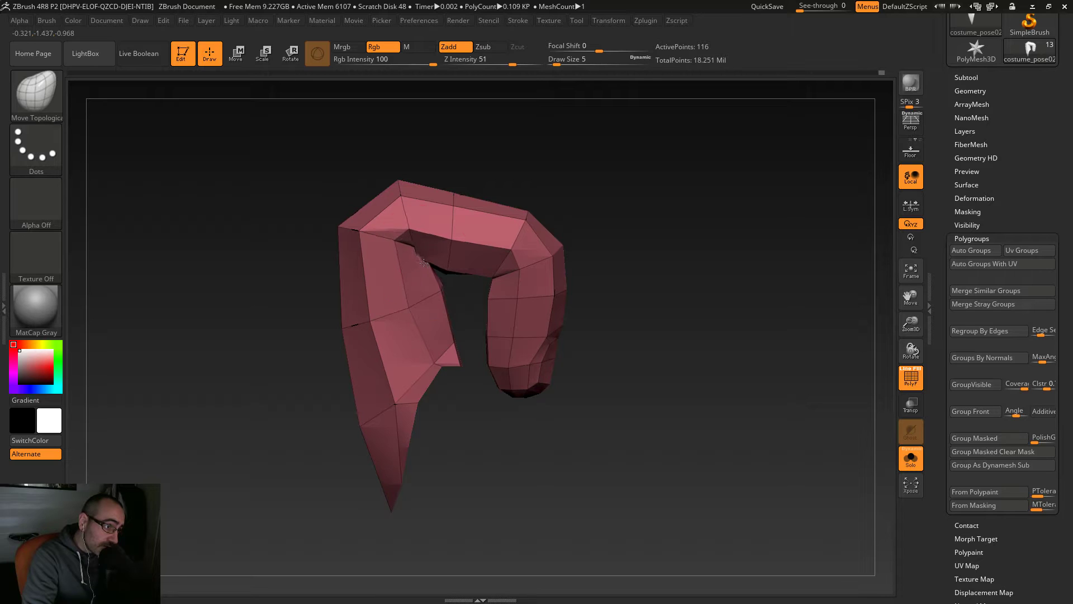
# Step: Smooth the inner creases of the curl and even out the underside of the middle segment
pyautogui.moveTo(626, 201); pyautogui.dragTo(514, 201)
pyautogui.keyDown('shift'); pyautogui.moveTo(435, 252); pyautogui.dragTo(417, 240); pyautogui.keyUp('shift')
pyautogui.moveTo(600, 229); pyautogui.dragTo(579, 225)
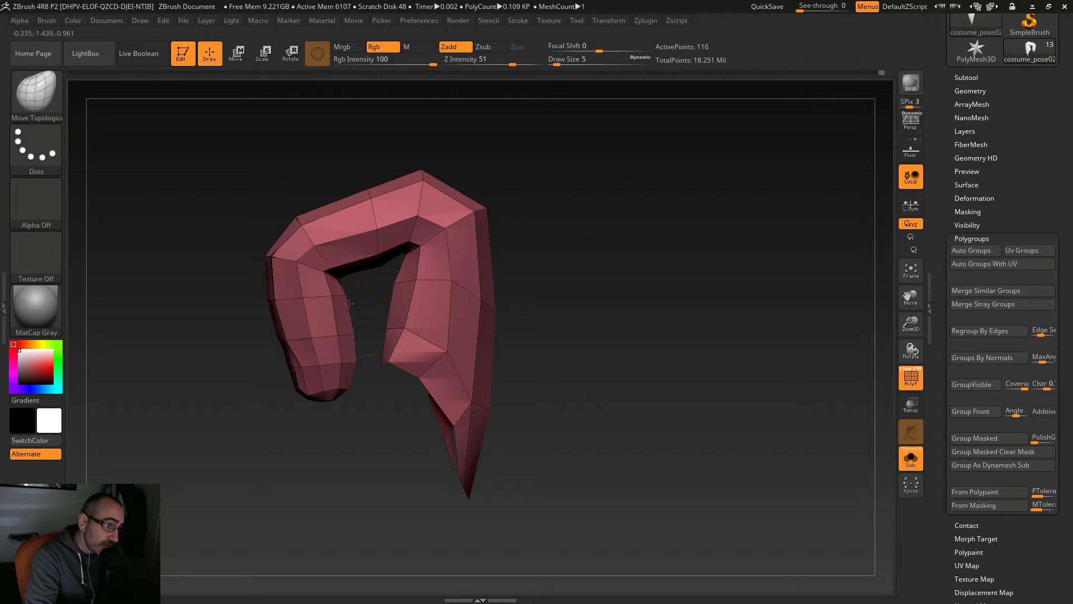
pyautogui.moveTo(564, 352)
pyautogui.mouseDown()
pyautogui.moveTo(583, 370)
pyautogui.moveTo(557, 355)
pyautogui.mouseUp()
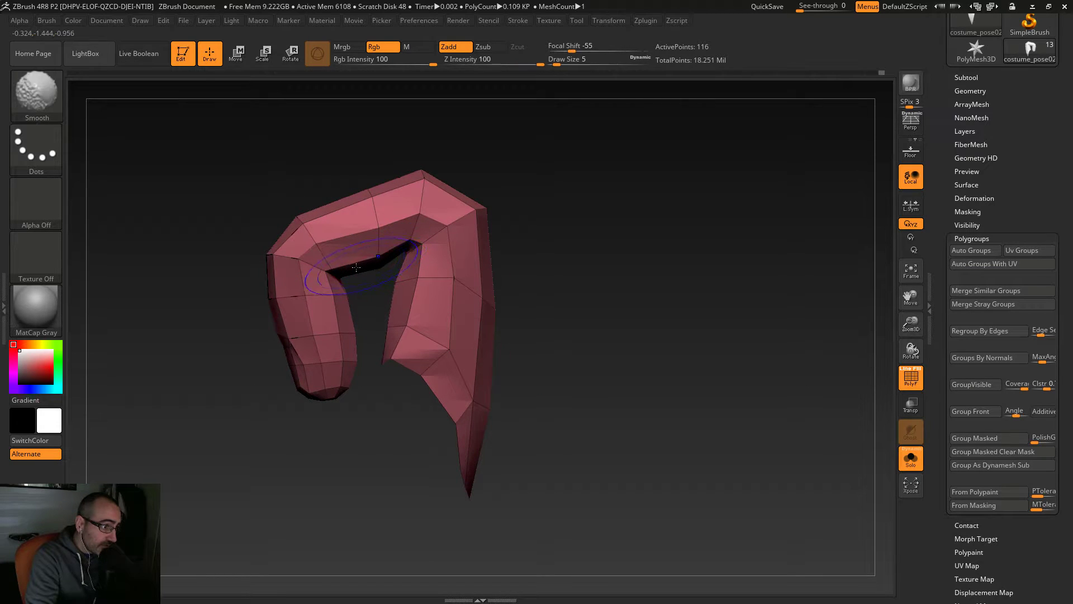
pyautogui.moveTo(577, 333)
pyautogui.mouseDown()
pyautogui.moveTo(548, 343)
pyautogui.moveTo(568, 341)
pyautogui.mouseUp()
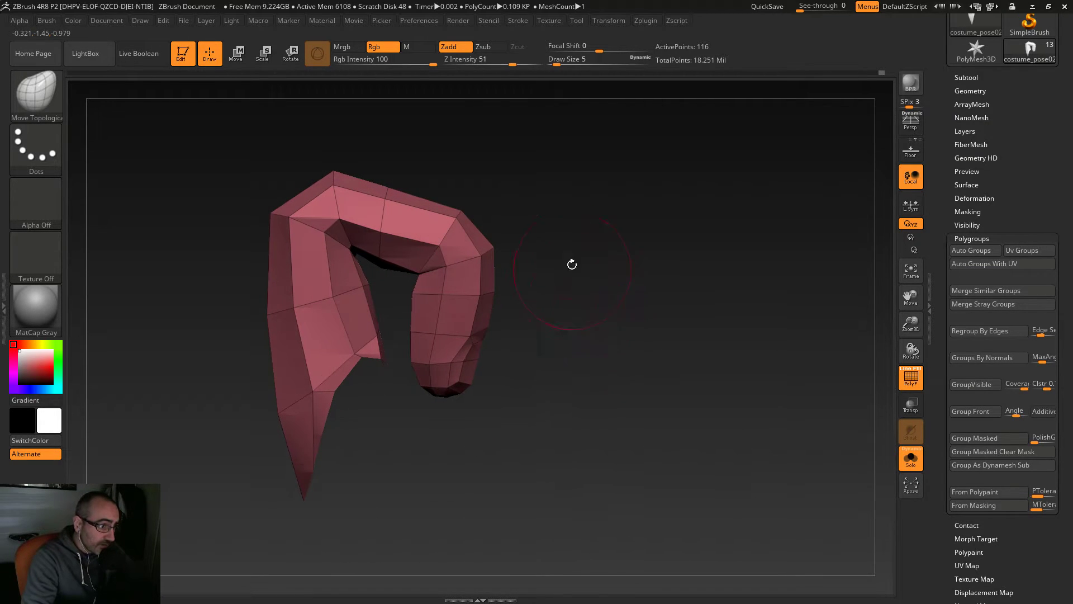
# Step: Mask the red finger except for its fingertip segment, and isolate the finger from the rest of the hand
pyautogui.moveTo(545, 233)
pyautogui.keyDown('ctrl'); pyautogui.keyDown('shift'); pyautogui.mouseDown()
pyautogui.moveTo(458, 199)
pyautogui.moveTo(404, 313)
pyautogui.moveTo(412, 384)
pyautogui.moveTo(521, 375)
pyautogui.moveTo(540, 358)
pyautogui.mouseUp(); pyautogui.keyUp('shift'); pyautogui.keyUp('ctrl')
pyautogui.moveTo(612, 211)
pyautogui.keyDown('ctrl'); pyautogui.mouseDown()
pyautogui.moveTo(362, 238)
pyautogui.moveTo(592, 276)
pyautogui.mouseUp(); pyautogui.keyUp('ctrl')
pyautogui.keyDown('ctrl'); pyautogui.keyDown('shift'); pyautogui.click(633, 326); pyautogui.keyUp('shift'); pyautogui.keyUp('ctrl')
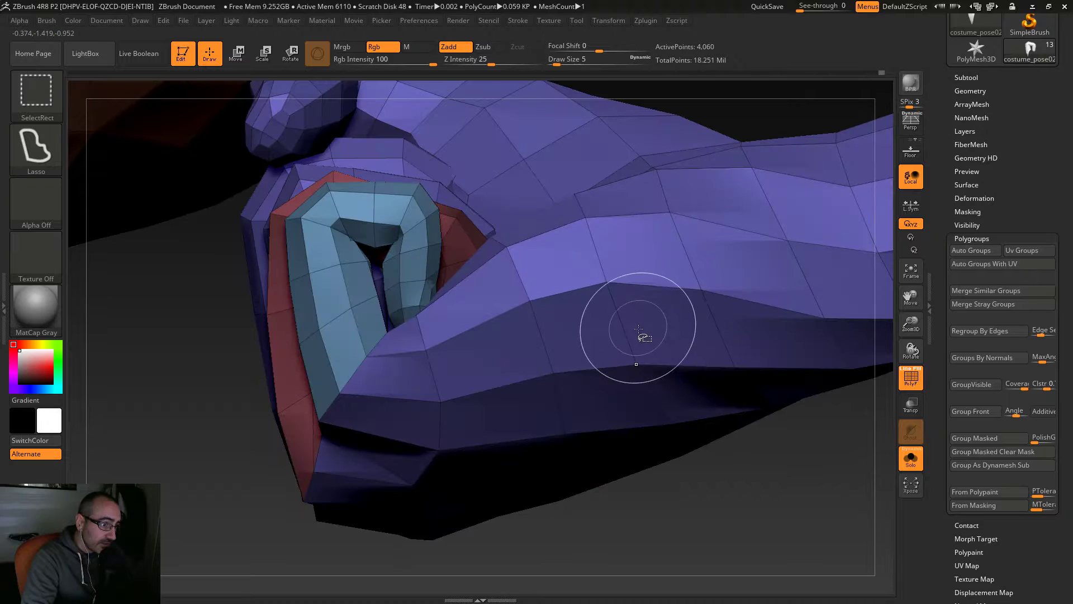
pyautogui.moveTo(187, 394); pyautogui.dragTo(336, 274)
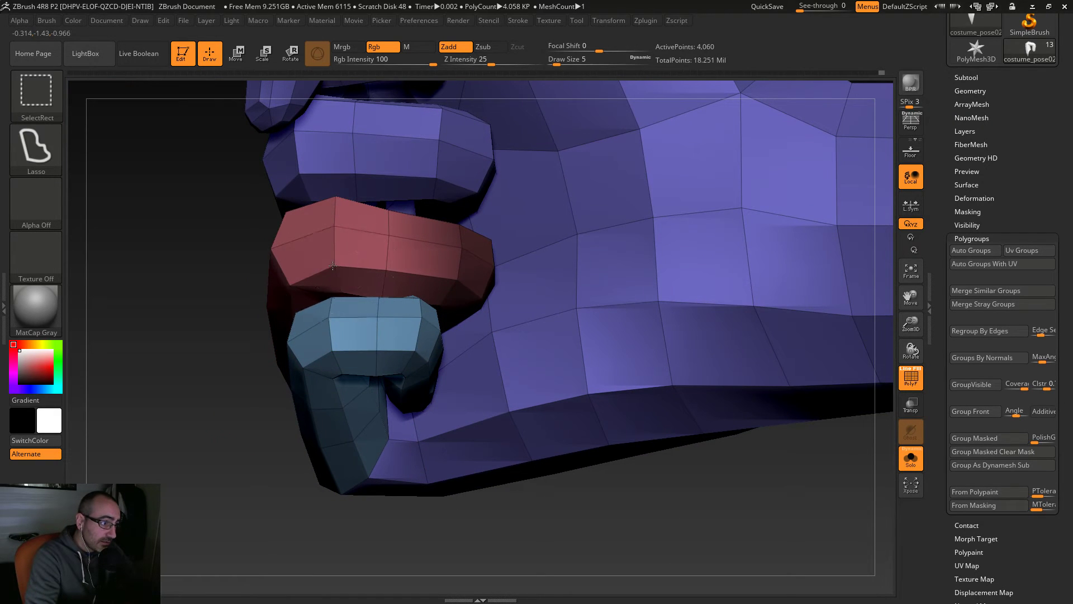
pyautogui.keyDown('ctrl'); pyautogui.keyDown('shift'); pyautogui.click(335, 273); pyautogui.keyUp('shift'); pyautogui.keyUp('ctrl')
pyautogui.moveTo(338, 393)
pyautogui.mouseDown()
pyautogui.moveTo(587, 384)
pyautogui.moveTo(608, 405)
pyautogui.moveTo(618, 356)
pyautogui.mouseUp()
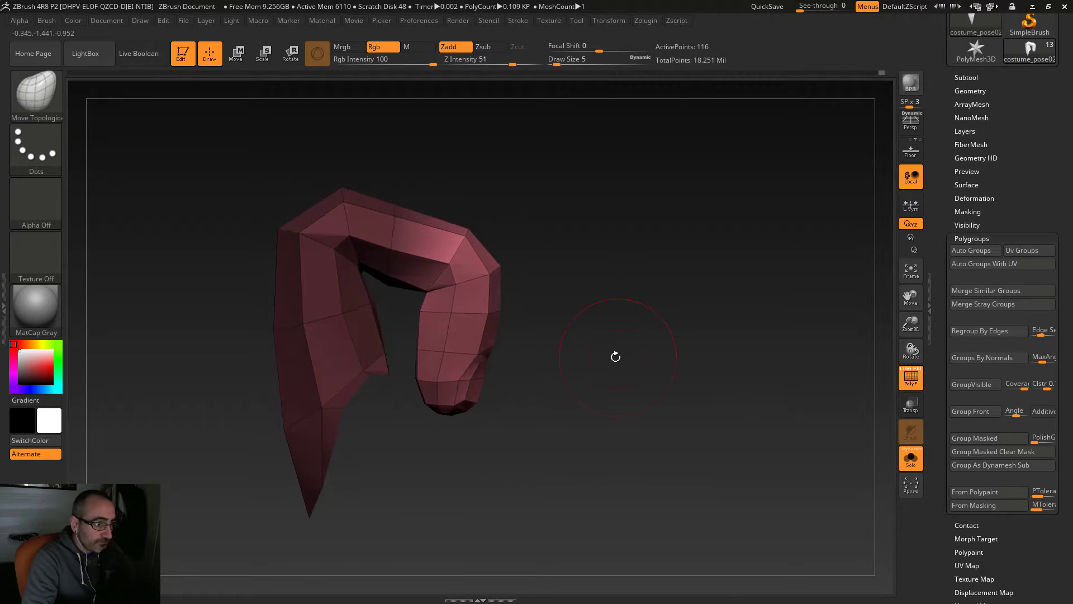
# Step: Place the Move gizmo's pivot on the bend between the middle and fingertip segments and orient it to the finger
pyautogui.press('w')
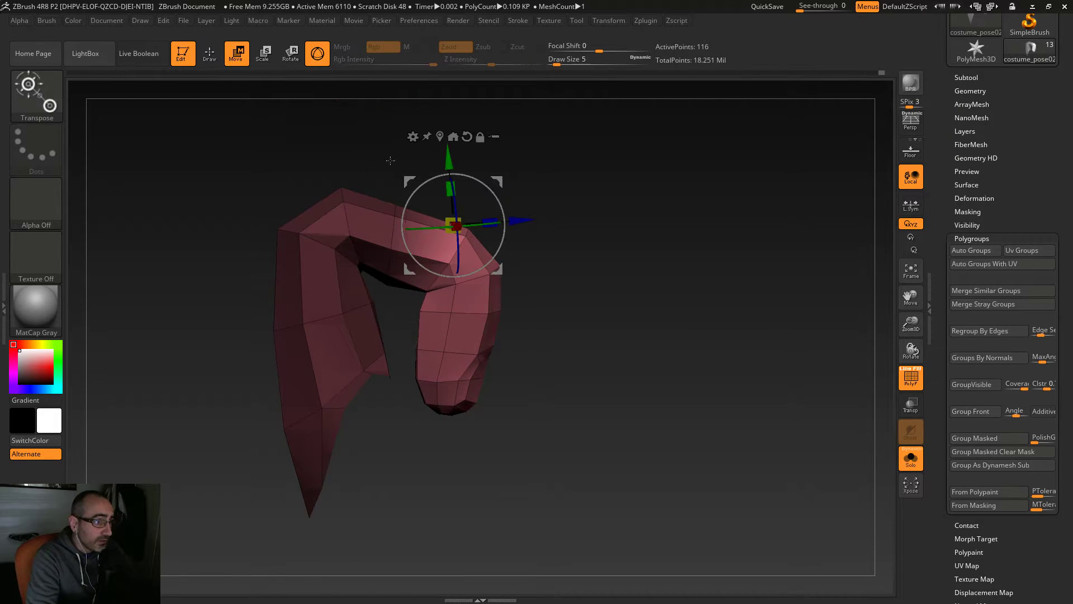
pyautogui.moveTo(481, 239); pyautogui.dragTo(560, 243)
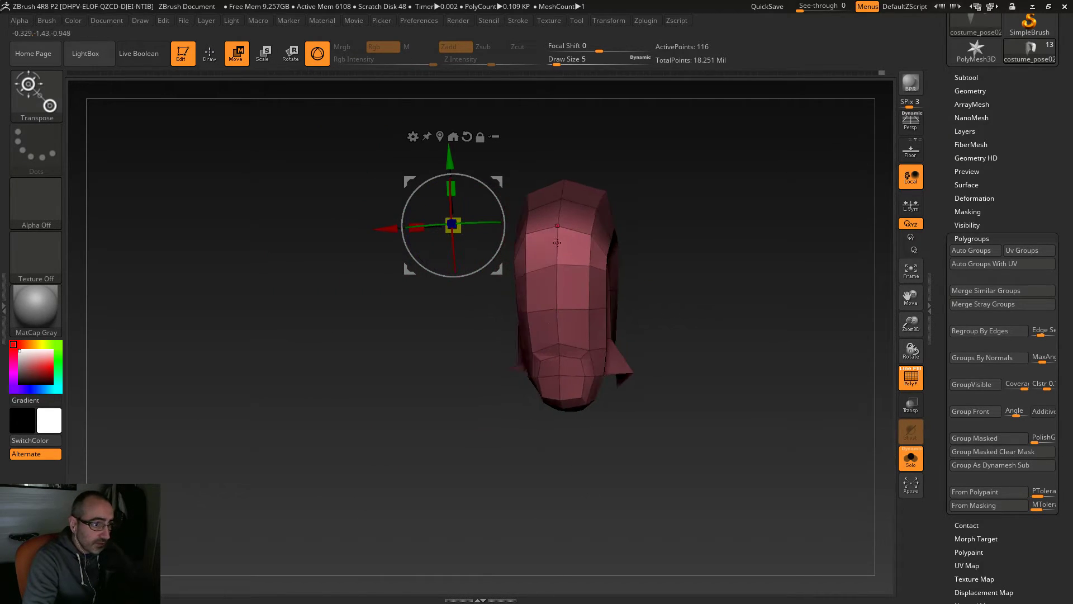
pyautogui.moveTo(500, 181)
pyautogui.mouseDown()
pyautogui.moveTo(635, 223)
pyautogui.moveTo(472, 192)
pyautogui.moveTo(580, 171)
pyautogui.moveTo(491, 191)
pyautogui.moveTo(496, 208)
pyautogui.moveTo(615, 201)
pyautogui.moveTo(488, 197)
pyautogui.mouseUp()
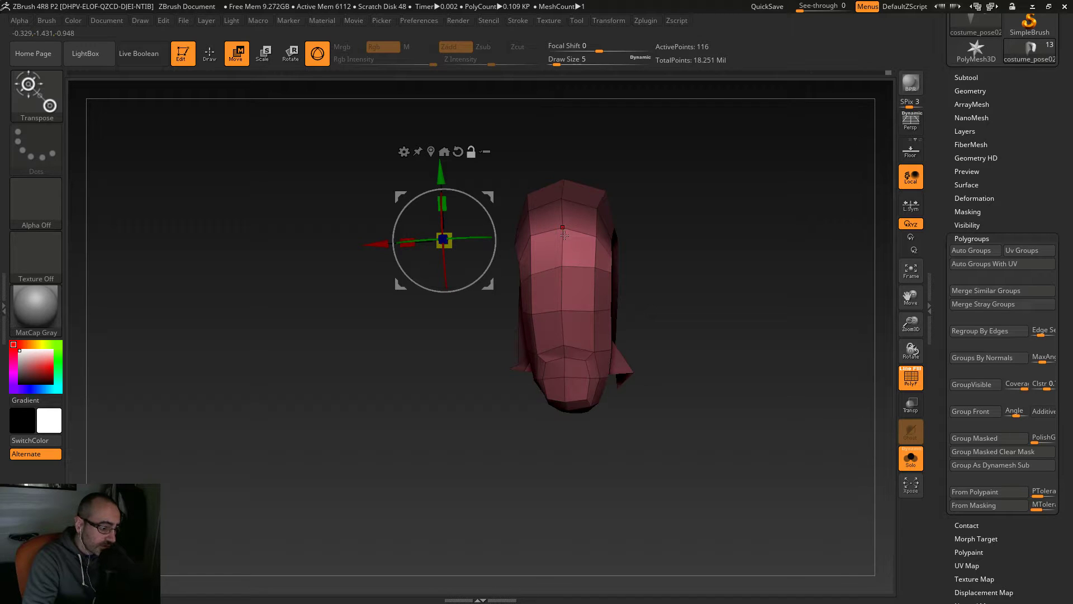
pyautogui.click(564, 266)
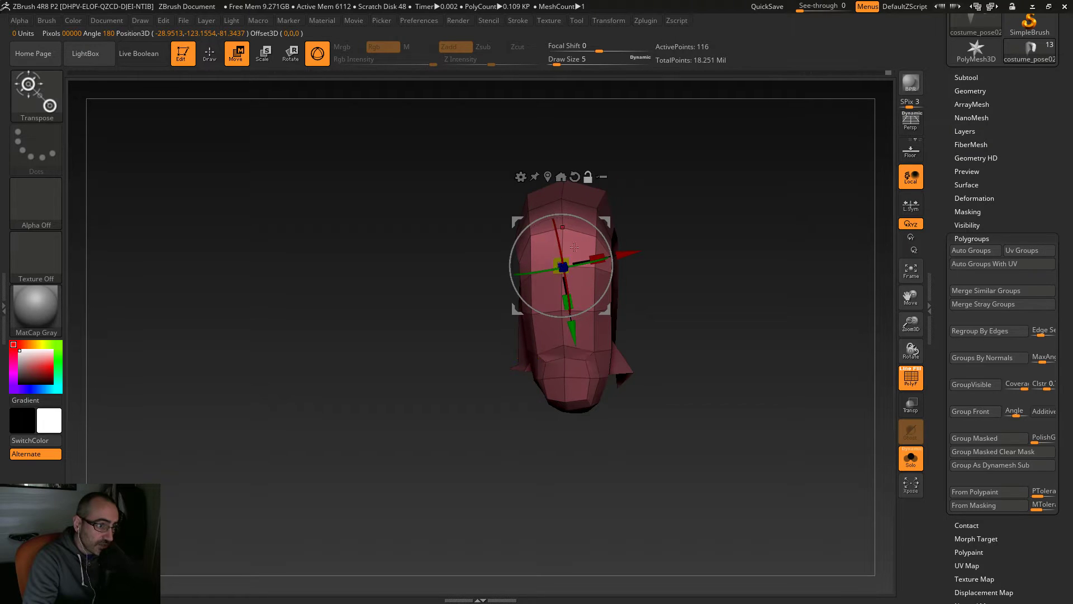
pyautogui.moveTo(663, 295); pyautogui.dragTo(719, 307)
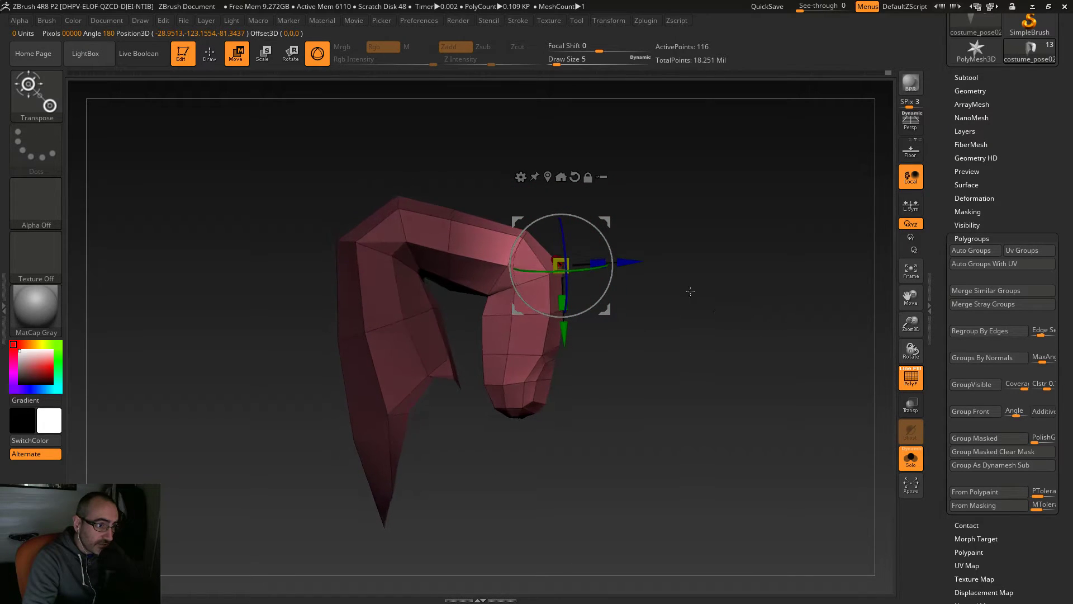
pyautogui.keyDown('alt'); pyautogui.moveTo(606, 220); pyautogui.dragTo(576, 199); pyautogui.keyUp('alt')
pyautogui.keyDown('alt'); pyautogui.moveTo(534, 231); pyautogui.dragTo(572, 272); pyautogui.keyUp('alt')
pyautogui.moveTo(687, 300)
pyautogui.keyDown('alt'); pyautogui.mouseDown()
pyautogui.moveTo(658, 296)
pyautogui.moveTo(669, 298)
pyautogui.mouseUp(); pyautogui.keyUp('alt')
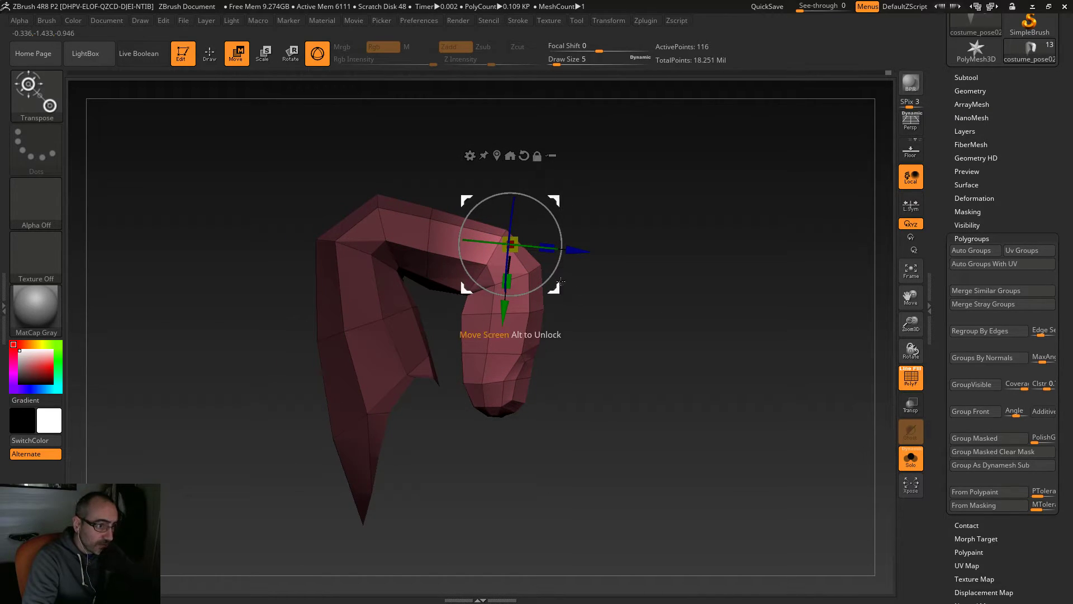
# Step: Shift the unmasked fingertip segment inward and fine-tune its placement at the bend with the gizmo from several sides
pyautogui.moveTo(578, 251); pyautogui.dragTo(558, 249)
pyautogui.moveTo(682, 336); pyautogui.dragTo(586, 340)
pyautogui.moveTo(674, 280); pyautogui.dragTo(687, 373)
pyautogui.moveTo(538, 271); pyautogui.dragTo(539, 285)
pyautogui.moveTo(615, 333); pyautogui.dragTo(528, 302)
pyautogui.keyDown('alt'); pyautogui.moveTo(583, 354); pyautogui.dragTo(557, 411); pyautogui.keyUp('alt')
pyautogui.moveTo(430, 340); pyautogui.dragTo(440, 343)
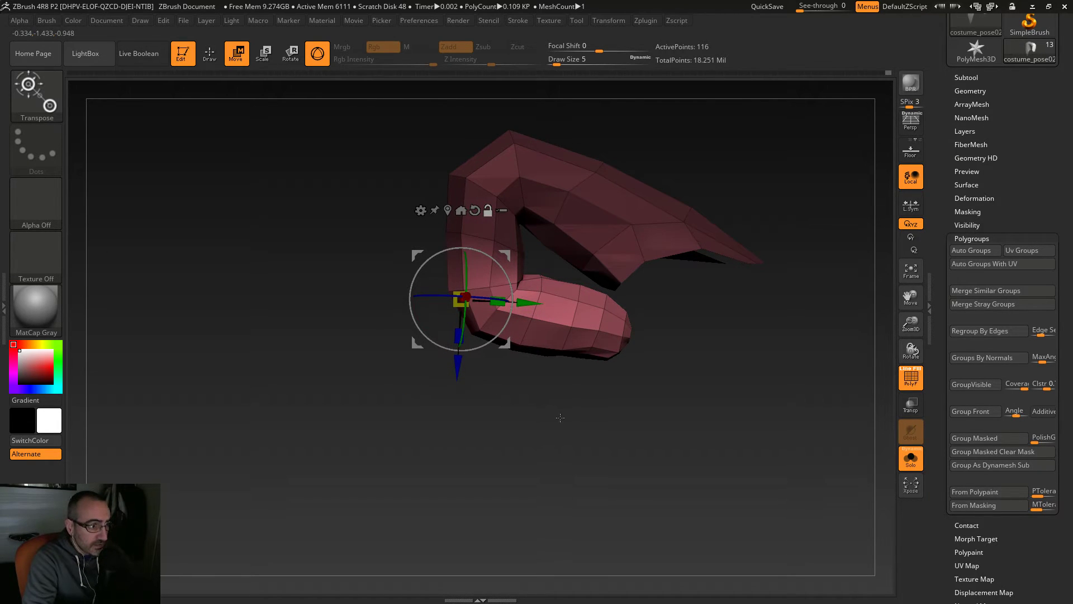
pyautogui.moveTo(559, 417); pyautogui.dragTo(553, 419)
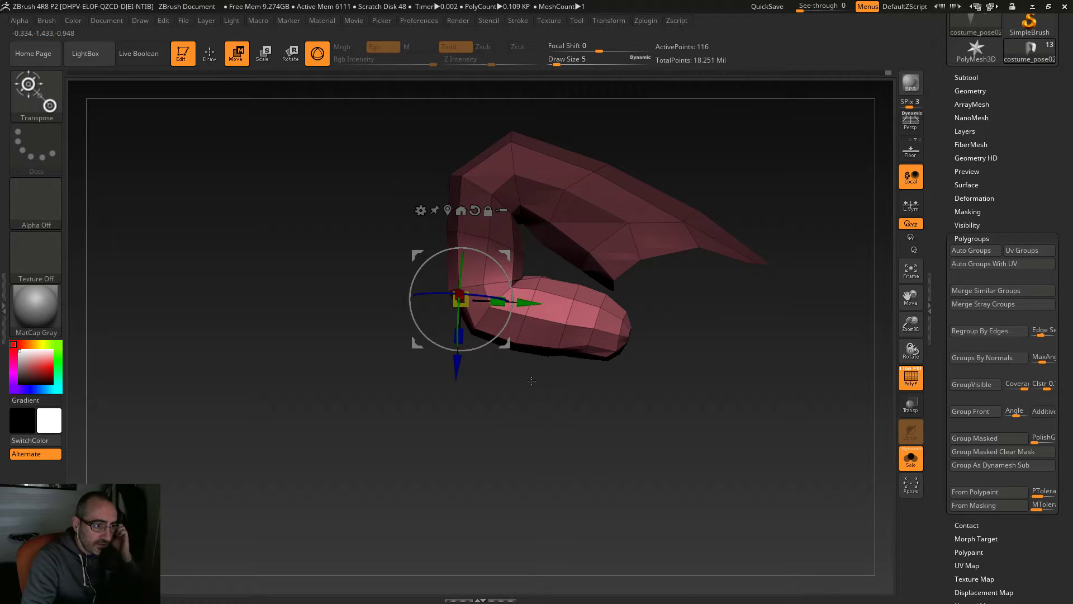
pyautogui.moveTo(528, 408); pyautogui.dragTo(635, 385)
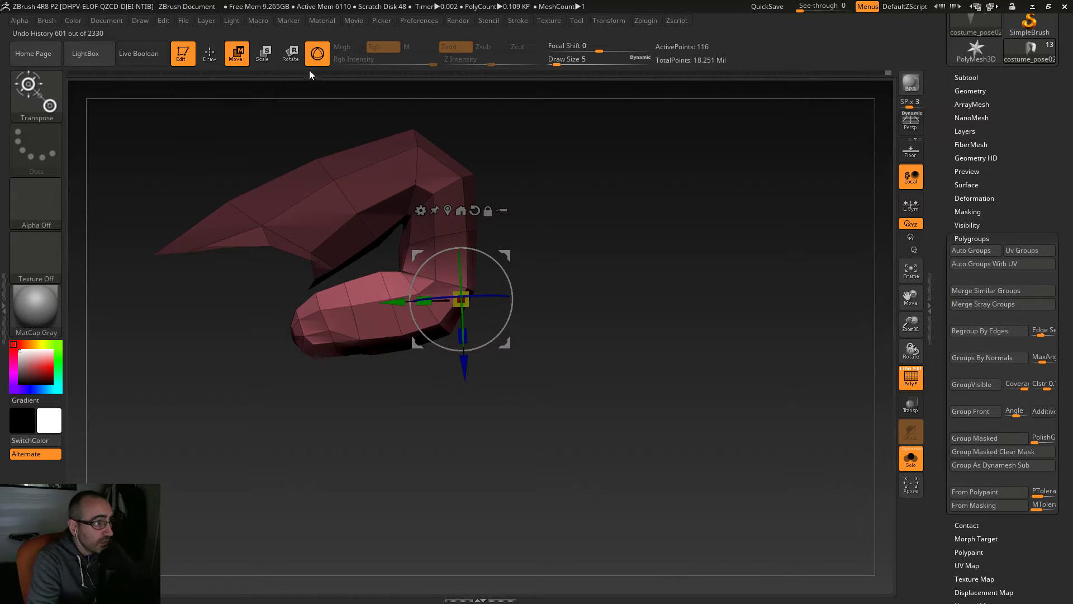
pyautogui.moveTo(584, 323); pyautogui.dragTo(534, 363)
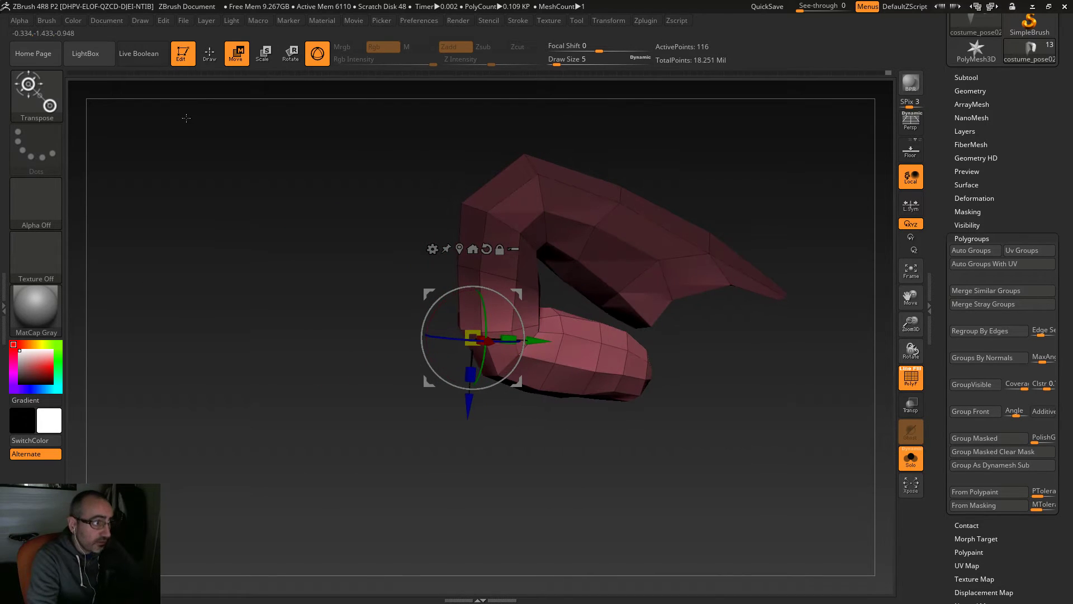
pyautogui.press('q')
pyautogui.moveTo(409, 287); pyautogui.dragTo(410, 266)
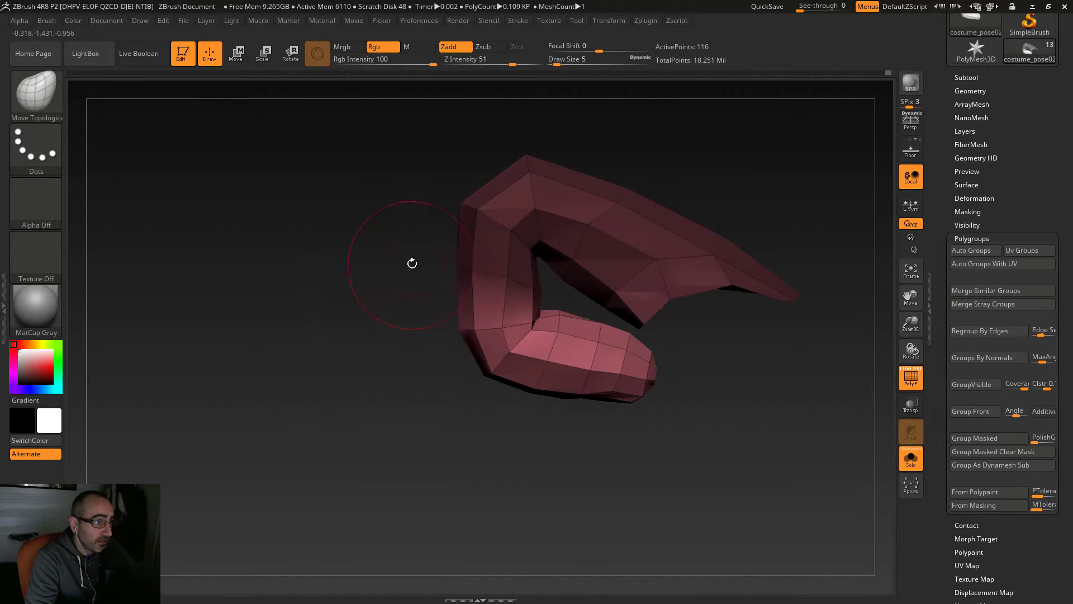
pyautogui.press('w')
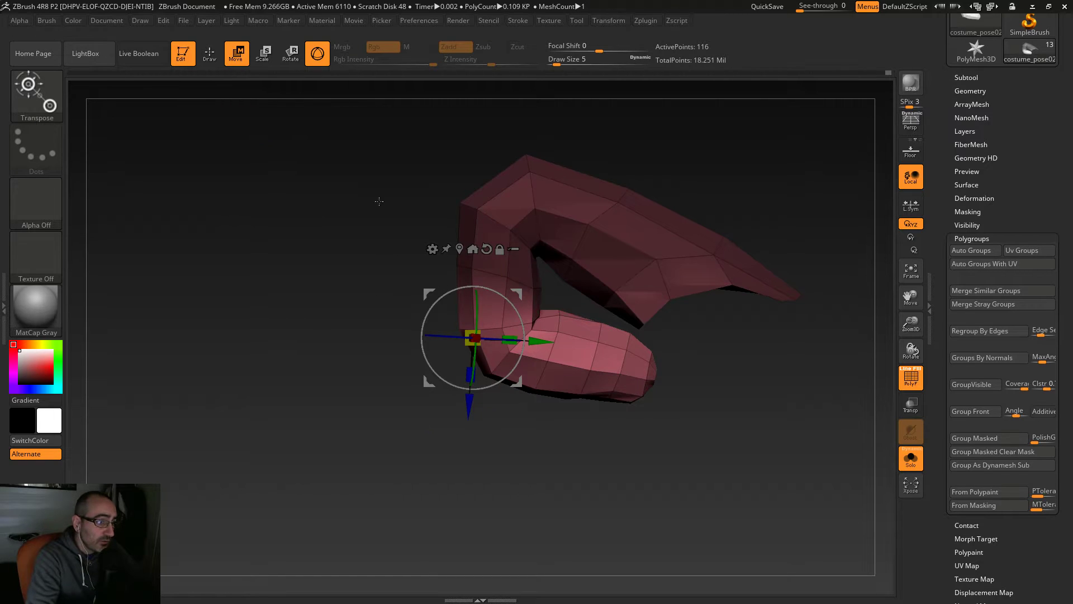
pyautogui.click(313, 53)
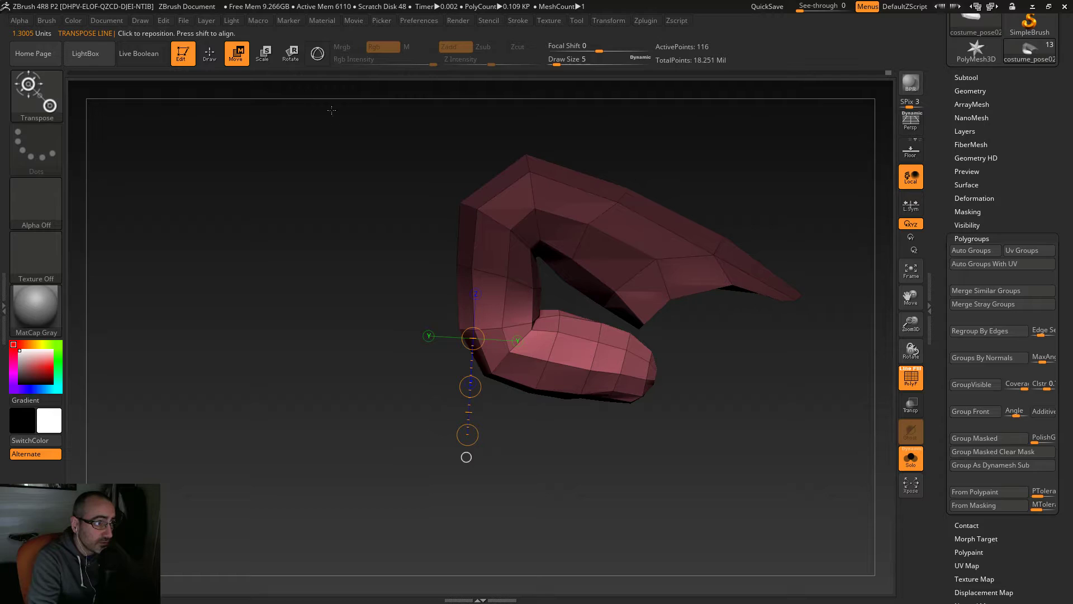
pyautogui.click(316, 55)
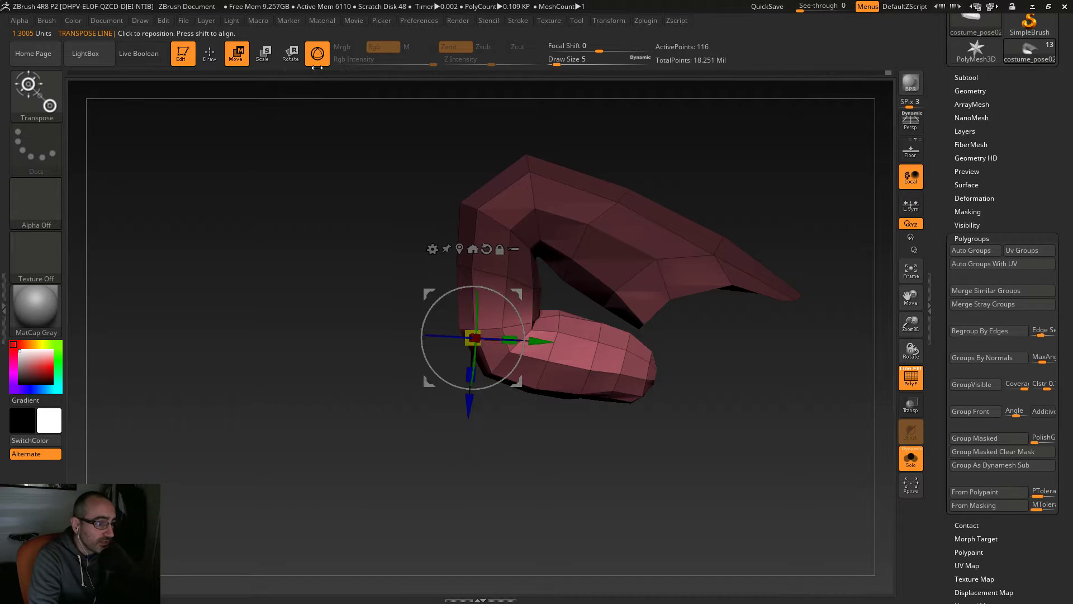
pyautogui.moveTo(360, 457); pyautogui.dragTo(670, 431)
pyautogui.moveTo(659, 369); pyautogui.dragTo(541, 447)
# Step: Clear the finger's mask in Draw mode and raise its subdivision level by one
pyautogui.click(210, 54)
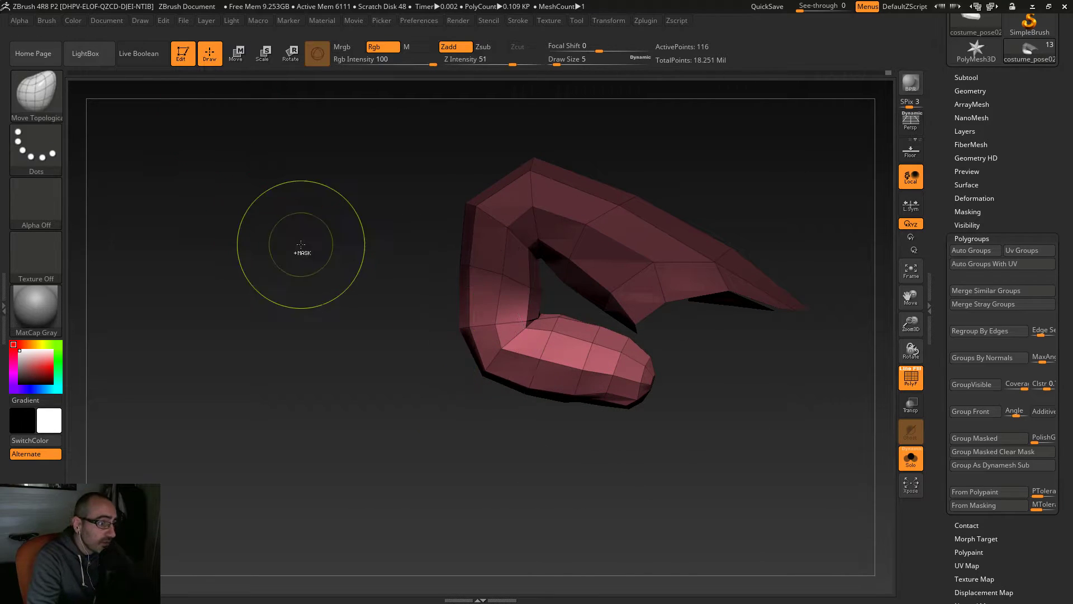
pyautogui.keyDown('ctrl'); pyautogui.moveTo(302, 251); pyautogui.dragTo(334, 286); pyautogui.keyUp('ctrl')
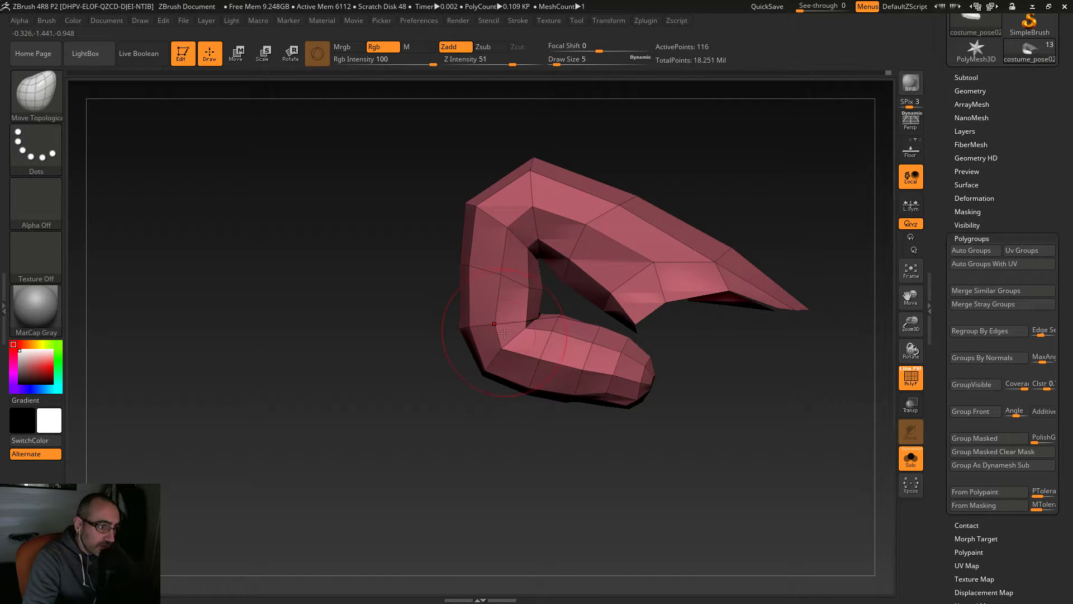
pyautogui.moveTo(380, 391)
pyautogui.mouseDown()
pyautogui.moveTo(637, 369)
pyautogui.moveTo(547, 314)
pyautogui.moveTo(568, 329)
pyautogui.moveTo(586, 309)
pyautogui.mouseUp()
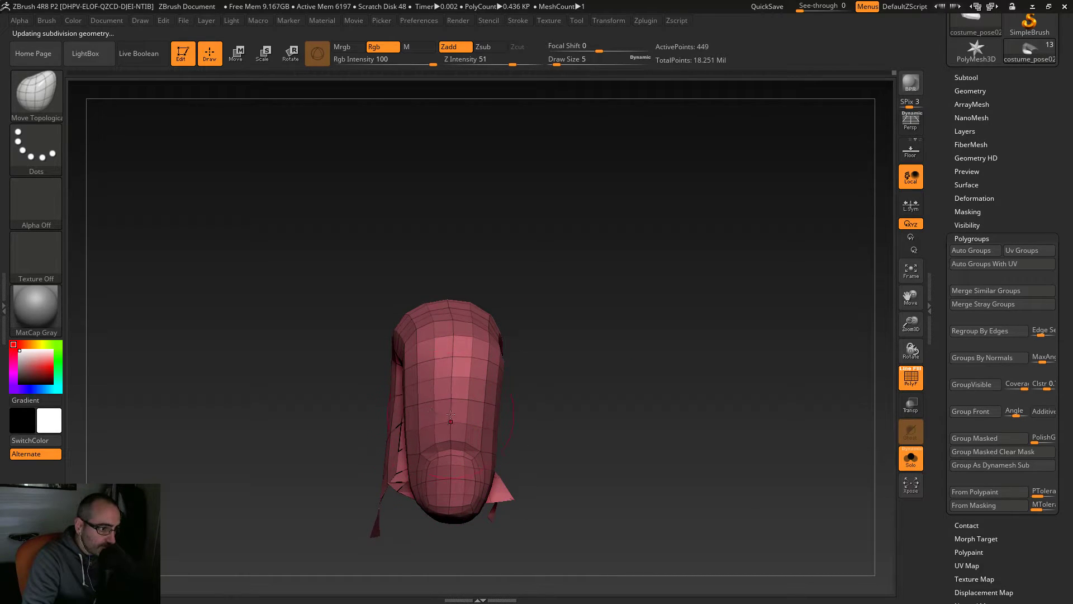
# Step: Smooth and adjust the inner creases of the finger's curl on both sides at the higher subdivision level
pyautogui.moveTo(551, 363); pyautogui.dragTo(628, 361)
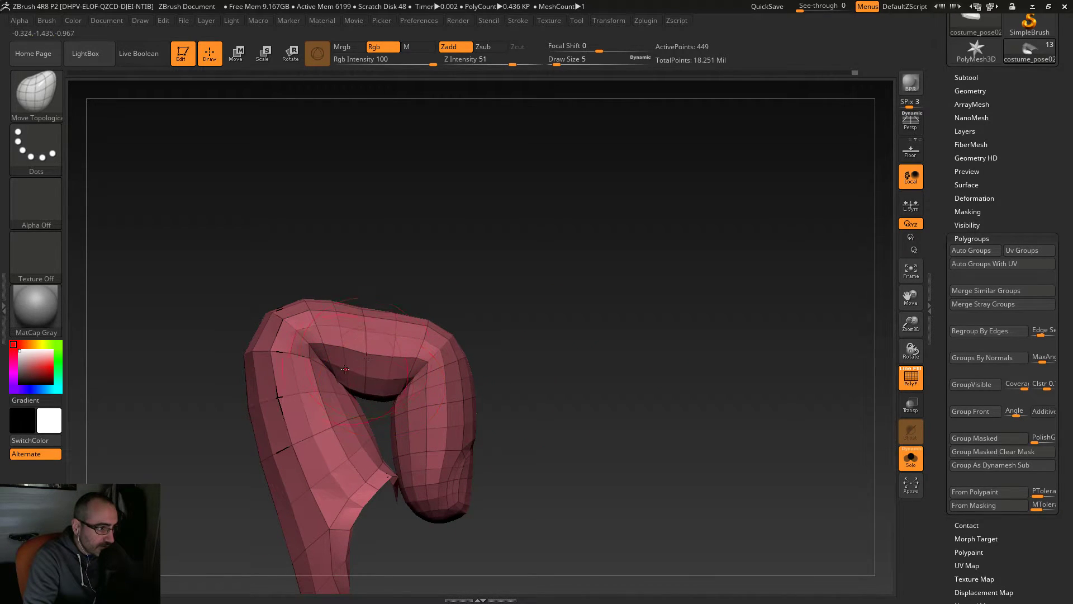
pyautogui.keyDown('shift'); pyautogui.moveTo(322, 378); pyautogui.dragTo(324, 372); pyautogui.keyUp('shift')
pyautogui.press('shift')
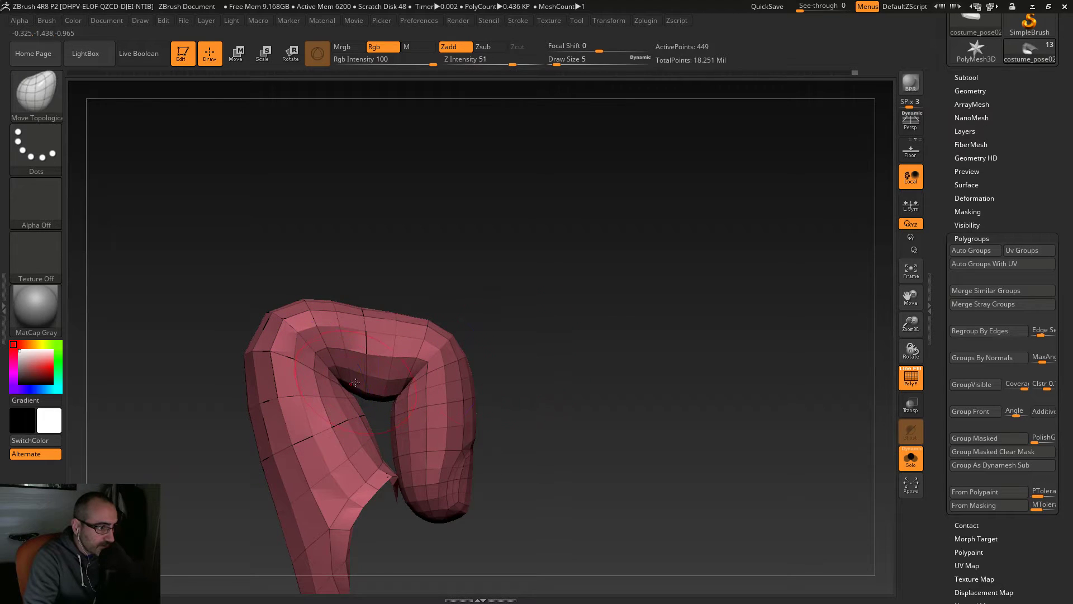
pyautogui.moveTo(590, 366); pyautogui.dragTo(447, 362)
pyautogui.moveTo(519, 364); pyautogui.dragTo(503, 340)
pyautogui.press('shift')
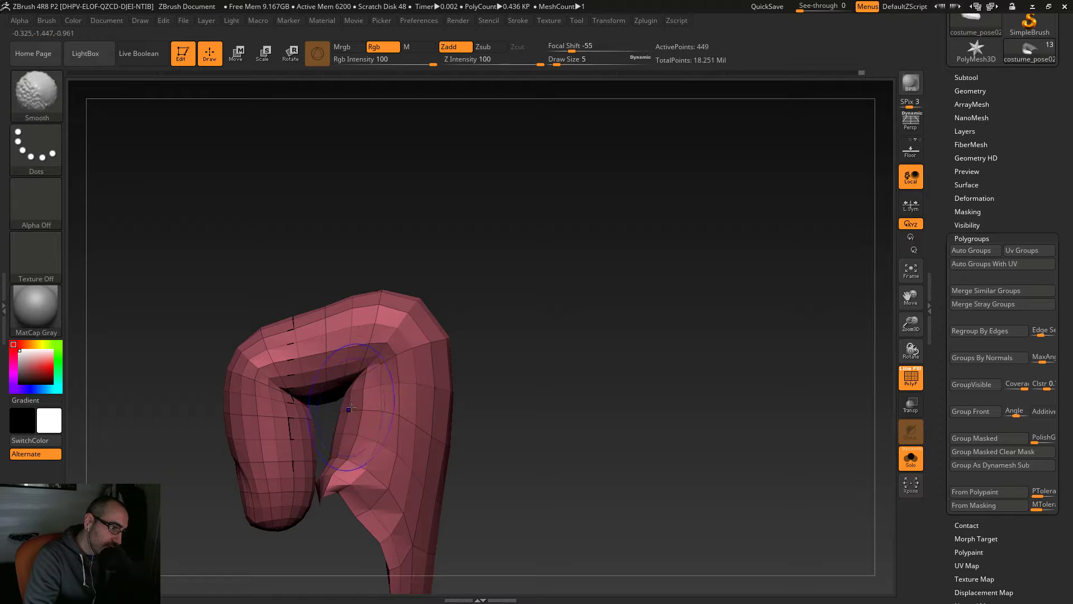
pyautogui.press('shift')
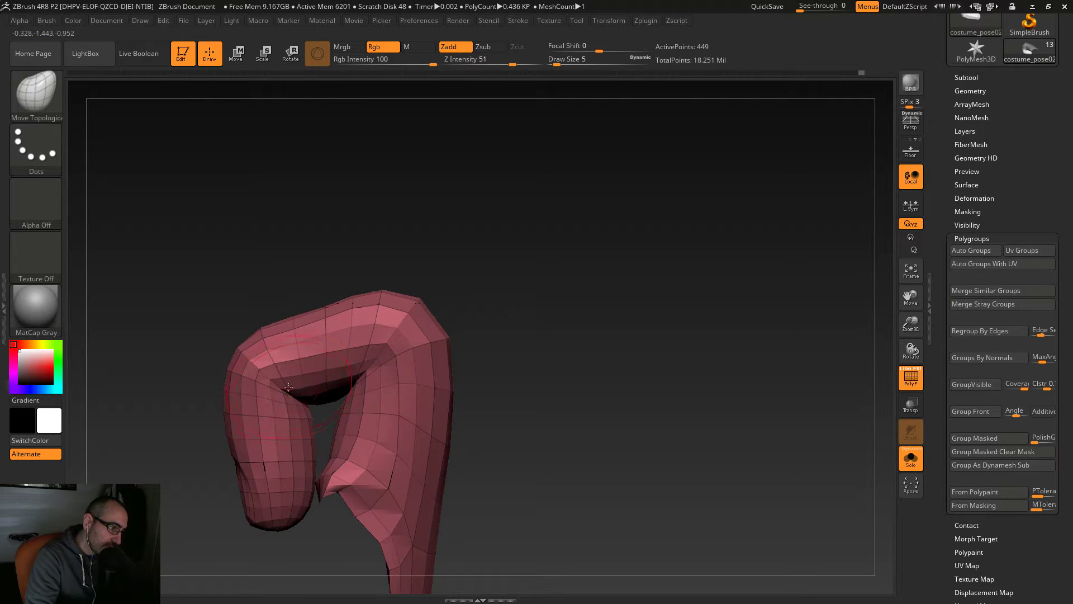
pyautogui.moveTo(512, 378)
pyautogui.mouseDown()
pyautogui.moveTo(698, 374)
pyautogui.moveTo(721, 386)
pyautogui.moveTo(676, 352)
pyautogui.moveTo(662, 410)
pyautogui.moveTo(635, 412)
pyautogui.mouseUp()
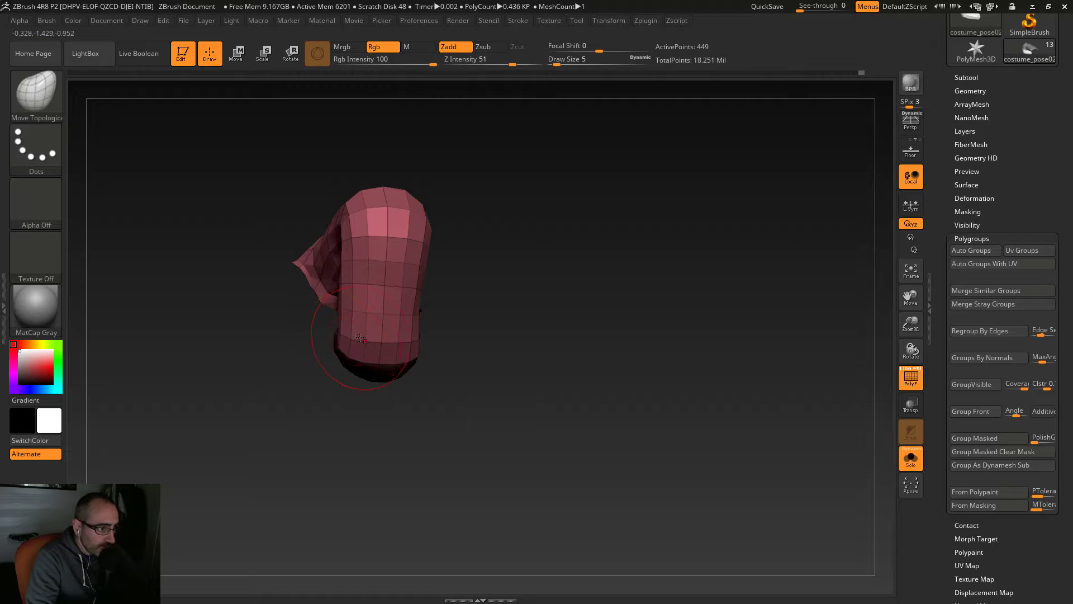
pyautogui.moveTo(511, 308); pyautogui.dragTo(386, 310)
pyautogui.moveTo(370, 364); pyautogui.dragTo(627, 371)
# Step: Unhide the whole hand to check the fist, then isolate the red finger again at the lower subdivision level
pyautogui.keyDown('ctrl'); pyautogui.keyDown('shift'); pyautogui.click(177, 282); pyautogui.keyUp('shift'); pyautogui.keyUp('ctrl')
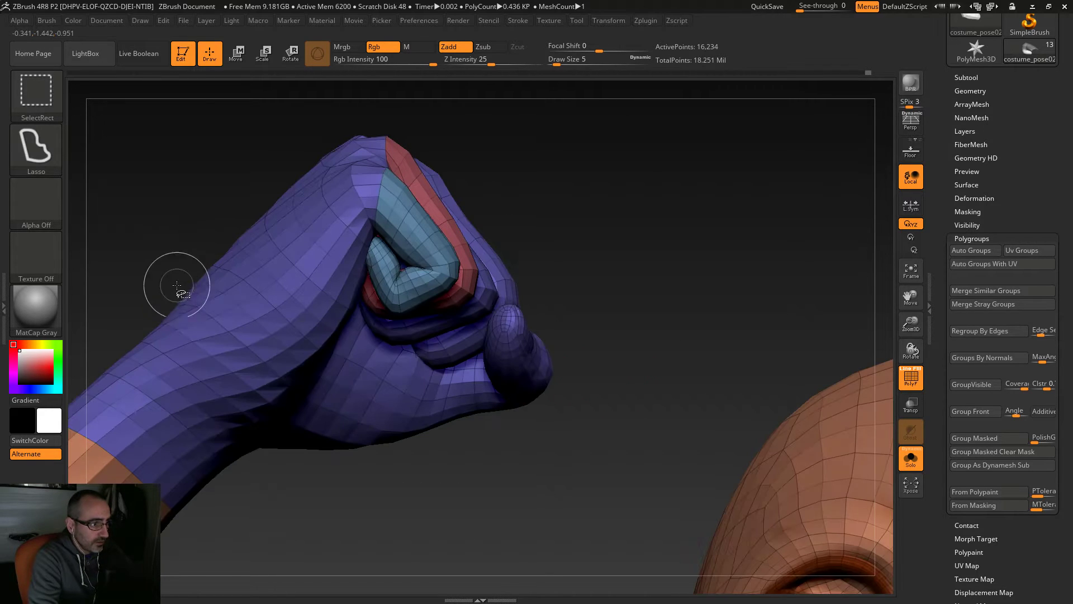
pyautogui.moveTo(663, 242); pyautogui.dragTo(588, 272)
pyautogui.moveTo(776, 133); pyautogui.dragTo(687, 229)
pyautogui.hotkey('ctrl', 'shift')
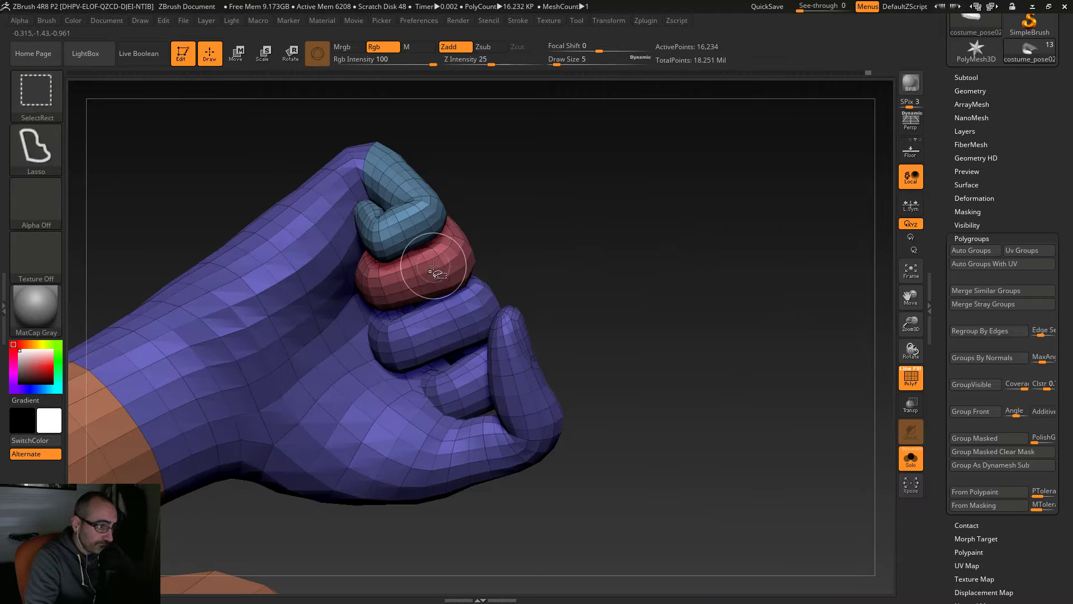
pyautogui.keyDown('ctrl'); pyautogui.keyDown('shift'); pyautogui.click(444, 265); pyautogui.keyUp('shift'); pyautogui.keyUp('ctrl')
pyautogui.moveTo(527, 282)
pyautogui.mouseDown()
pyautogui.moveTo(553, 350)
pyautogui.moveTo(591, 371)
pyautogui.moveTo(627, 432)
pyautogui.moveTo(589, 417)
pyautogui.moveTo(582, 400)
pyautogui.moveTo(626, 435)
pyautogui.moveTo(532, 478)
pyautogui.mouseUp()
pyautogui.hotkey('shift', 'd')
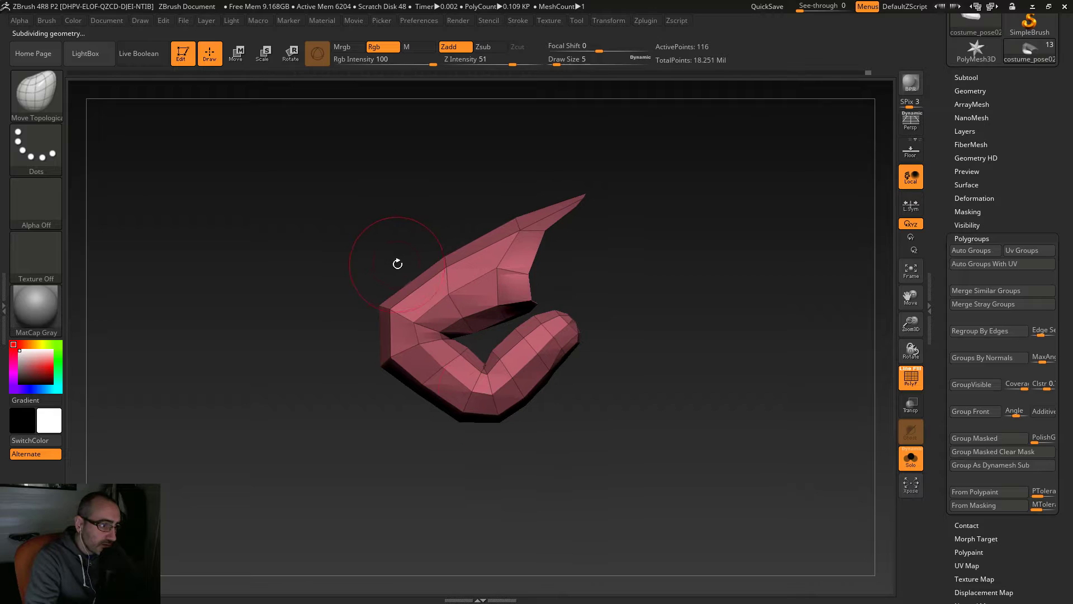
pyautogui.moveTo(467, 334)
pyautogui.keyDown('ctrl'); pyautogui.keyDown('shift'); pyautogui.mouseDown()
pyautogui.moveTo(525, 302)
pyautogui.moveTo(615, 212)
pyautogui.moveTo(566, 156)
pyautogui.mouseUp(); pyautogui.keyUp('shift'); pyautogui.keyUp('ctrl')
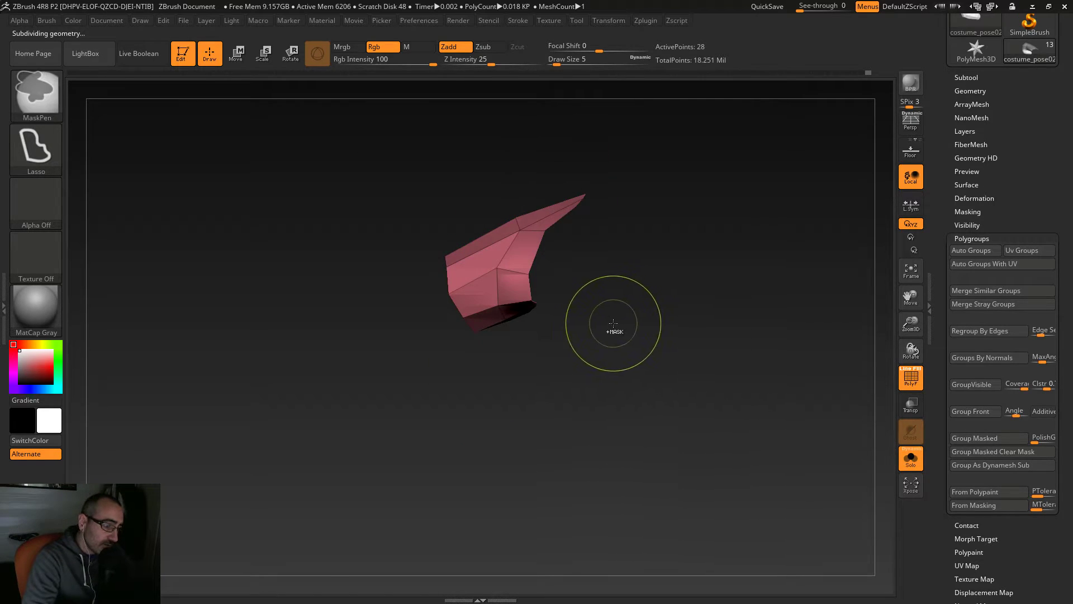
pyautogui.keyDown('ctrl'); pyautogui.keyDown('shift'); pyautogui.click(615, 330); pyautogui.keyUp('shift'); pyautogui.keyUp('ctrl')
pyautogui.moveTo(374, 336)
pyautogui.keyDown('ctrl'); pyautogui.keyDown('shift'); pyautogui.mouseDown()
pyautogui.moveTo(422, 338)
pyautogui.moveTo(520, 311)
pyautogui.moveTo(562, 279)
pyautogui.moveTo(602, 161)
pyautogui.mouseUp(); pyautogui.keyUp('shift'); pyautogui.keyUp('ctrl')
pyautogui.keyDown('ctrl'); pyautogui.keyDown('shift'); pyautogui.click(608, 272); pyautogui.keyUp('shift'); pyautogui.keyUp('ctrl')
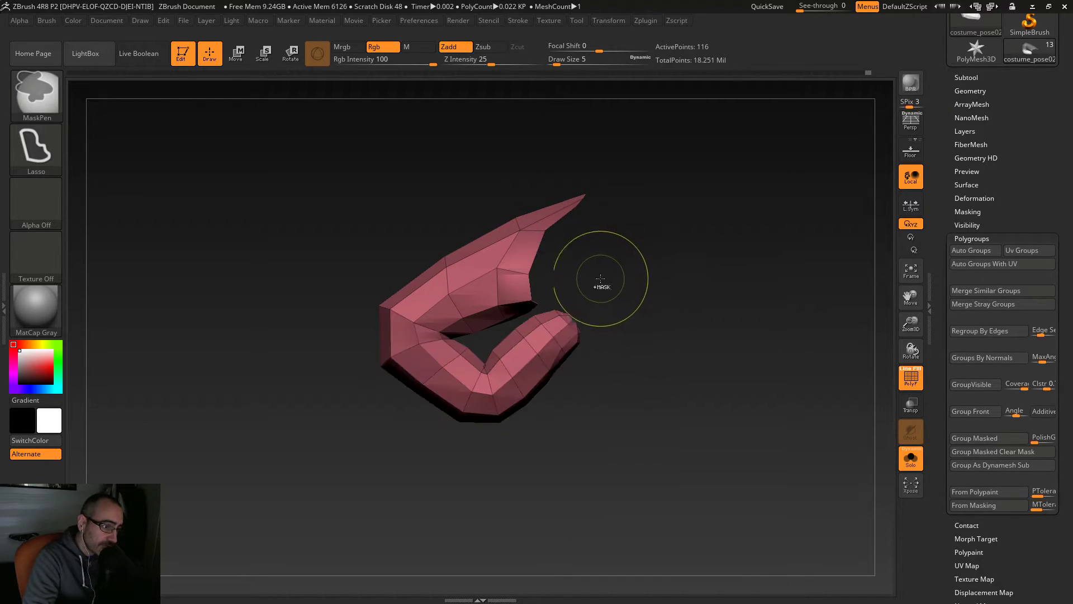
pyautogui.moveTo(296, 546); pyautogui.dragTo(567, 409)
pyautogui.moveTo(148, 173)
pyautogui.keyDown('ctrl'); pyautogui.keyDown('shift'); pyautogui.mouseDown()
pyautogui.moveTo(221, 151)
pyautogui.moveTo(527, 178)
pyautogui.moveTo(551, 287)
pyautogui.moveTo(542, 295)
pyautogui.moveTo(538, 274)
pyautogui.moveTo(525, 291)
pyautogui.moveTo(325, 332)
pyautogui.moveTo(257, 326)
pyautogui.moveTo(142, 283)
pyautogui.mouseUp(); pyautogui.keyUp('shift'); pyautogui.keyUp('ctrl')
pyautogui.hotkey('ctrl', 'z')
pyautogui.moveTo(531, 335)
pyautogui.mouseDown()
pyautogui.moveTo(598, 384)
pyautogui.moveTo(549, 342)
pyautogui.mouseUp()
# Step: Mask the red finger's base and adjoining half of the middle segment, isolate the whole finger, and activate the Move gizmo
pyautogui.keyDown('ctrl'); pyautogui.keyDown('shift'); pyautogui.moveTo(503, 297); pyautogui.dragTo(412, 305); pyautogui.keyUp('shift'); pyautogui.keyUp('ctrl')
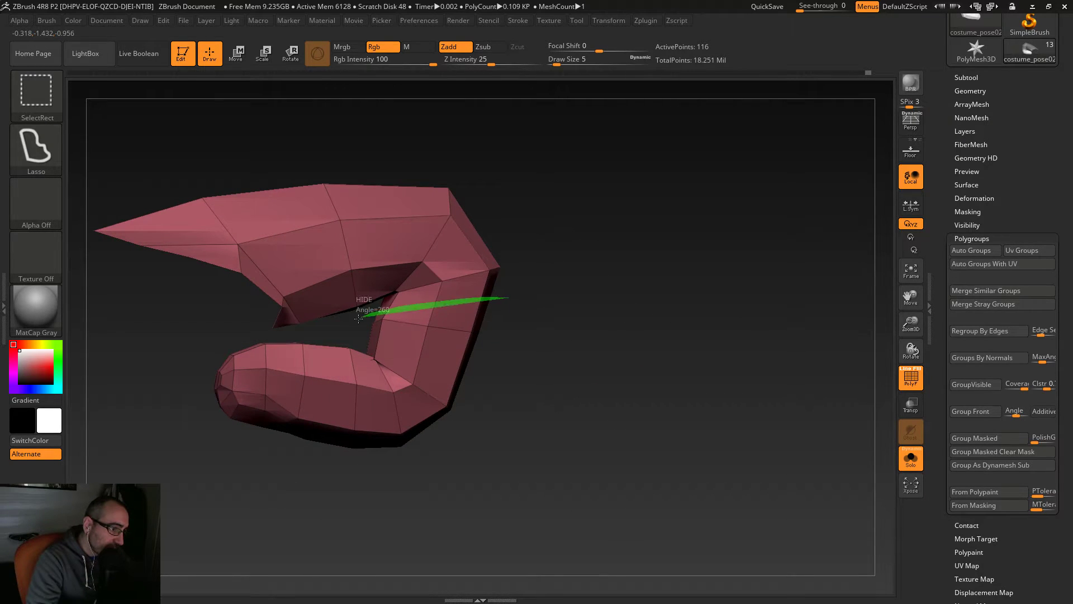
pyautogui.moveTo(299, 330)
pyautogui.keyDown('ctrl'); pyautogui.keyDown('shift'); pyautogui.mouseDown()
pyautogui.moveTo(201, 309)
pyautogui.moveTo(84, 171)
pyautogui.moveTo(491, 111)
pyautogui.moveTo(553, 132)
pyautogui.mouseUp(); pyautogui.keyUp('shift'); pyautogui.keyUp('ctrl')
pyautogui.moveTo(567, 202)
pyautogui.mouseDown()
pyautogui.moveTo(601, 293)
pyautogui.moveTo(609, 257)
pyautogui.mouseUp()
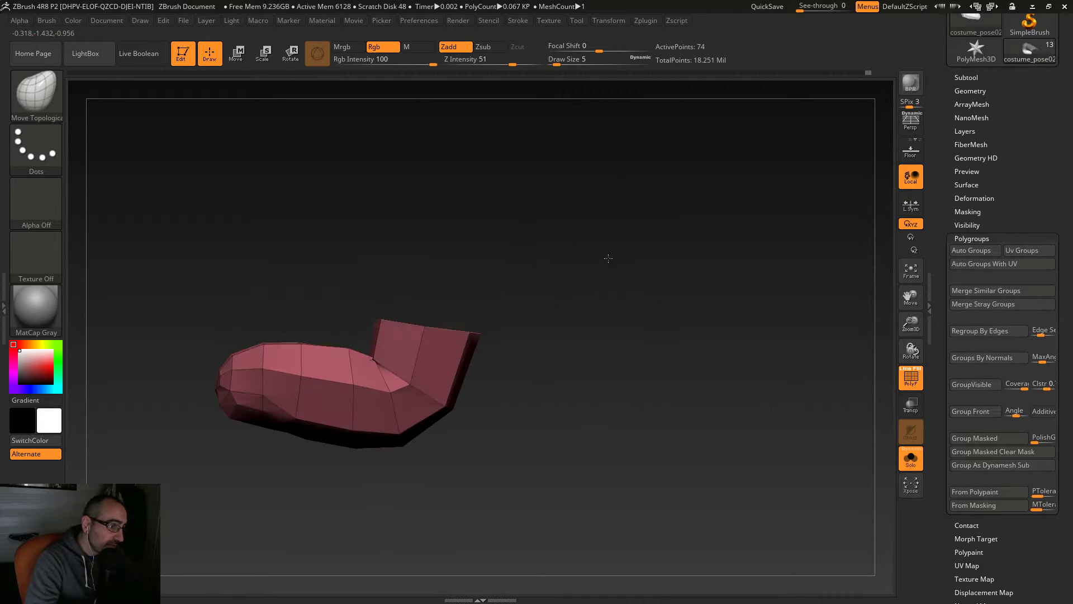
pyautogui.moveTo(200, 244)
pyautogui.keyDown('ctrl'); pyautogui.mouseDown()
pyautogui.moveTo(467, 538)
pyautogui.moveTo(134, 391)
pyautogui.mouseUp(); pyautogui.keyUp('ctrl')
pyautogui.keyDown('ctrl'); pyautogui.keyDown('shift'); pyautogui.click(663, 349); pyautogui.keyUp('shift'); pyautogui.keyUp('ctrl')
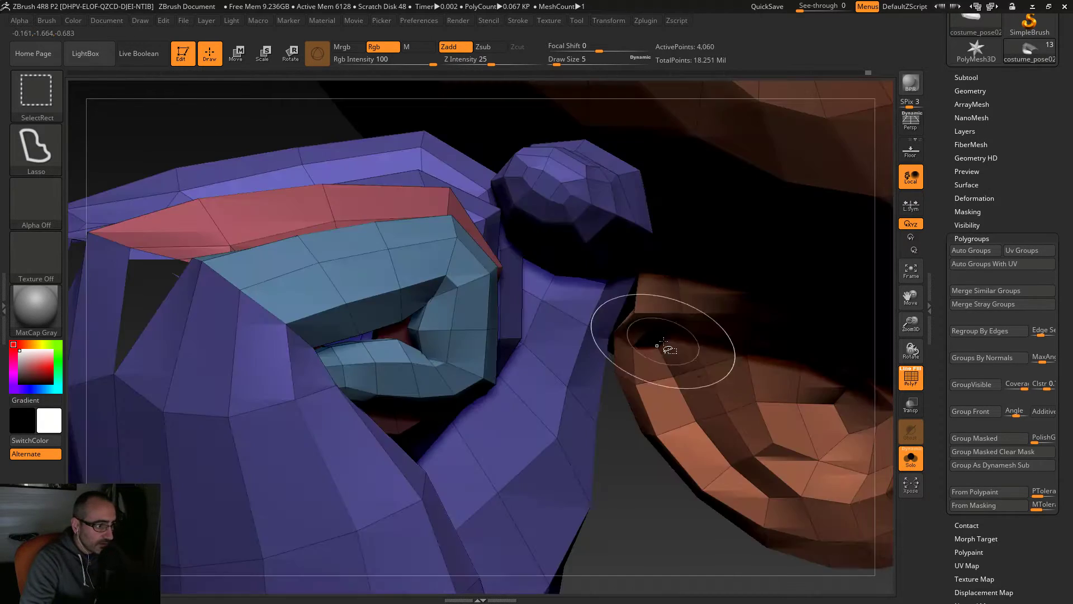
pyautogui.keyDown('ctrl'); pyautogui.keyDown('shift'); pyautogui.click(334, 220); pyautogui.keyUp('shift'); pyautogui.keyUp('ctrl')
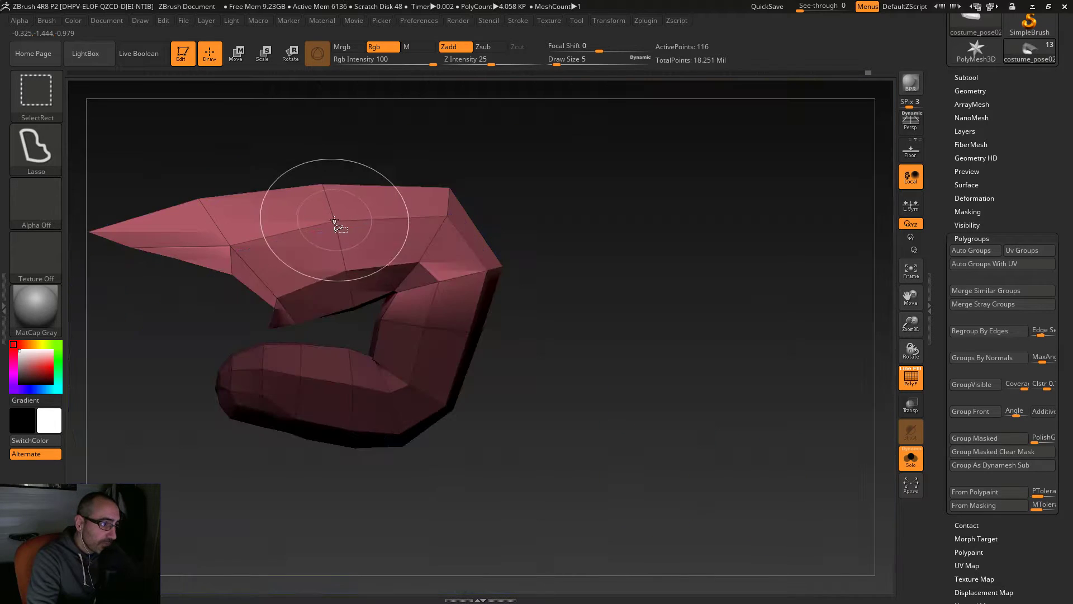
pyautogui.keyDown('ctrl'); pyautogui.click(657, 325); pyautogui.keyUp('ctrl')
pyautogui.moveTo(657, 325); pyautogui.dragTo(681, 394)
pyautogui.click(240, 55)
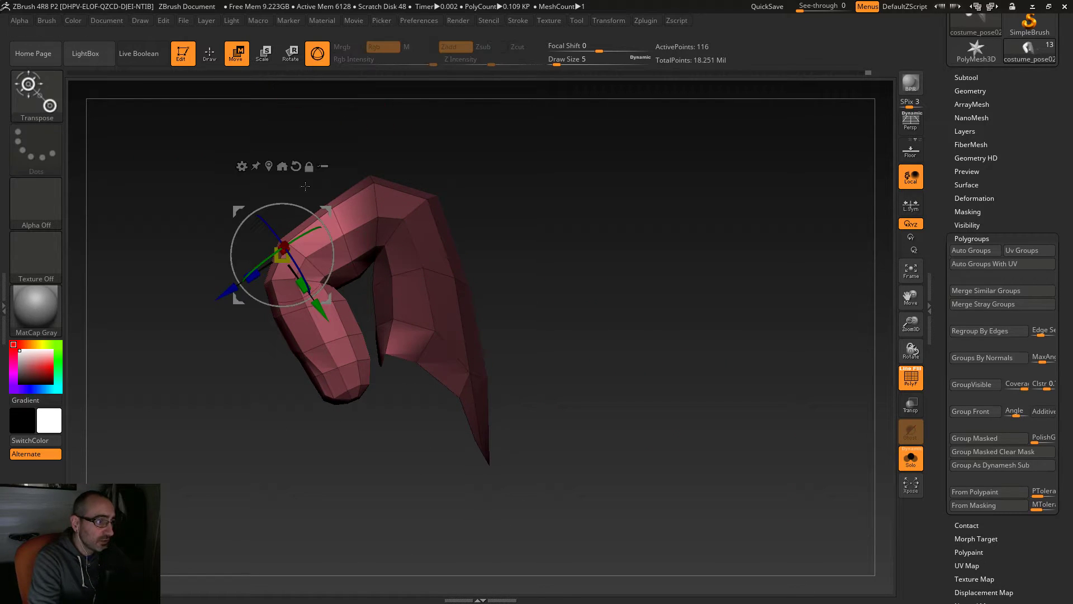
# Step: Try different masks and gizmo moves to reposition the curled end of the isolated red finger
pyautogui.moveTo(267, 305); pyautogui.dragTo(252, 299)
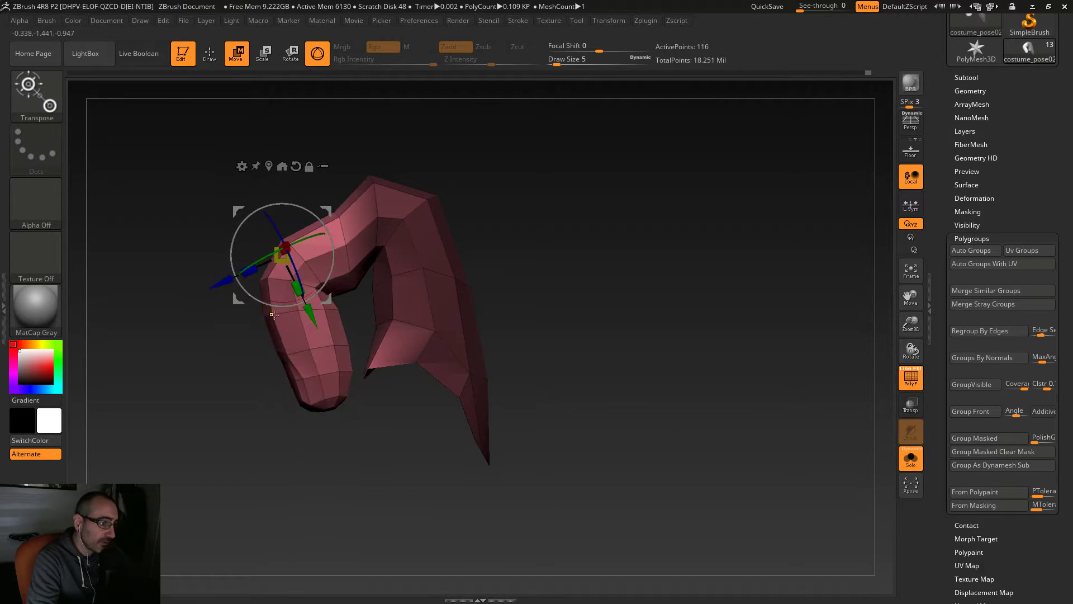
pyautogui.hotkey('ctrl', 'z')
pyautogui.moveTo(508, 289)
pyautogui.keyDown('ctrl'); pyautogui.keyDown('shift'); pyautogui.mouseDown()
pyautogui.moveTo(395, 322)
pyautogui.moveTo(388, 361)
pyautogui.mouseUp(); pyautogui.keyUp('shift'); pyautogui.keyUp('ctrl')
pyautogui.hotkey('ctrl', 'z')
pyautogui.keyDown('ctrl'); pyautogui.moveTo(407, 306); pyautogui.dragTo(461, 383); pyautogui.keyUp('ctrl')
pyautogui.moveTo(260, 302); pyautogui.dragTo(246, 290)
pyautogui.hotkey('ctrl', 'z')
pyautogui.moveTo(506, 321)
pyautogui.keyDown('ctrl'); pyautogui.mouseDown()
pyautogui.moveTo(382, 335)
pyautogui.moveTo(392, 368)
pyautogui.moveTo(415, 369)
pyautogui.mouseUp(); pyautogui.keyUp('ctrl')
pyautogui.press('ctrl')
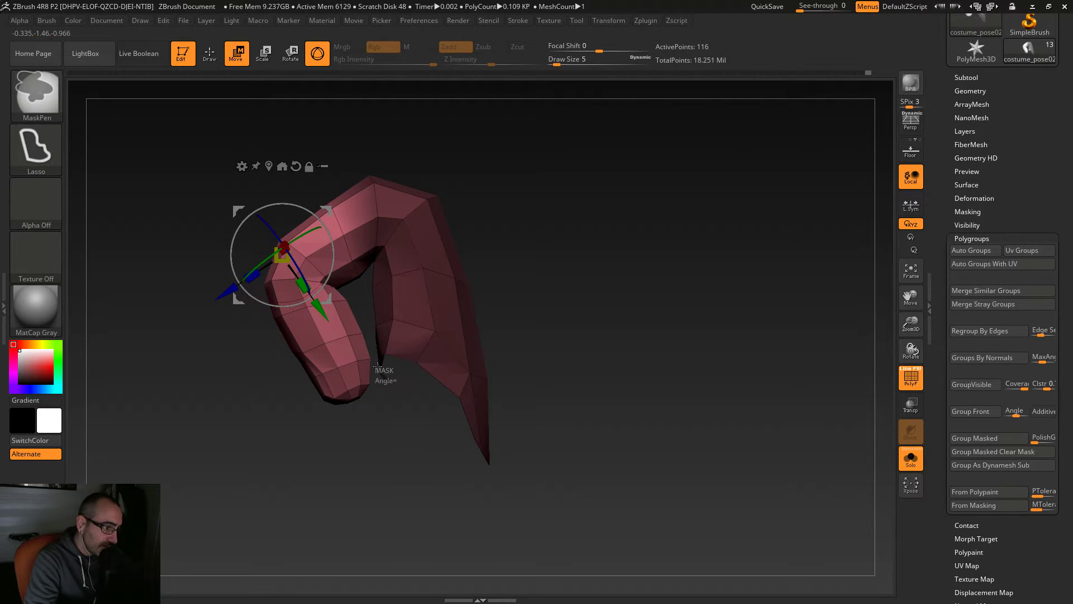
pyautogui.moveTo(254, 299); pyautogui.dragTo(241, 286)
pyautogui.hotkey('ctrl', 'z')
# Step: Swing the red finger's unmasked outer part about the base knuckle and shift it slightly back toward that knuckle
pyautogui.moveTo(574, 311); pyautogui.dragTo(560, 320)
pyautogui.keyDown('ctrl'); pyautogui.moveTo(329, 208); pyautogui.dragTo(418, 159); pyautogui.keyUp('ctrl')
pyautogui.hotkey('ctrl', 'z')
pyautogui.moveTo(552, 251); pyautogui.dragTo(550, 313)
pyautogui.moveTo(420, 214); pyautogui.dragTo(419, 228)
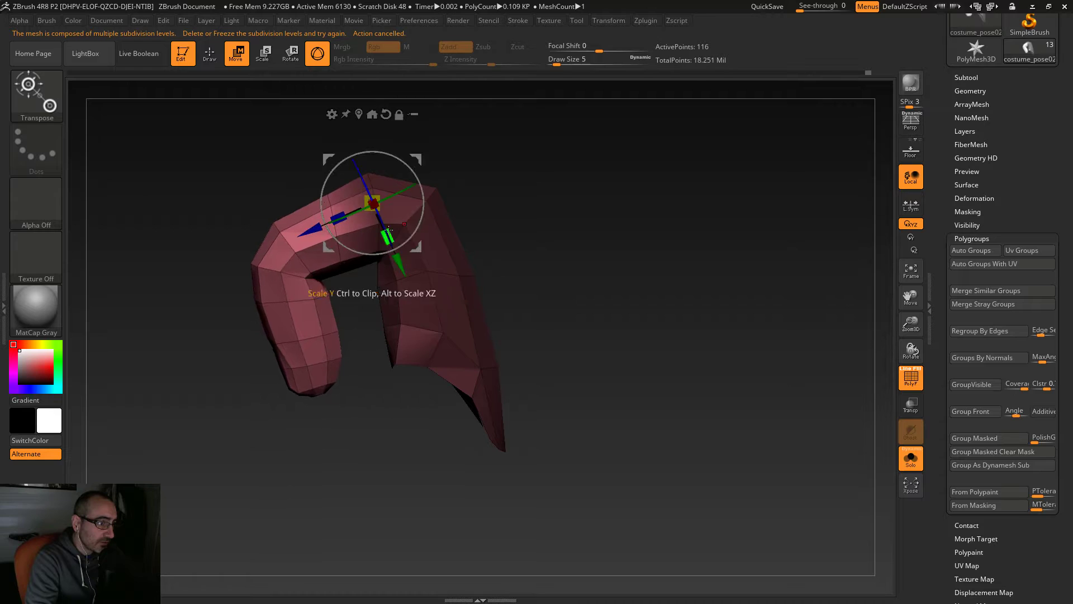
pyautogui.moveTo(310, 231); pyautogui.dragTo(318, 227)
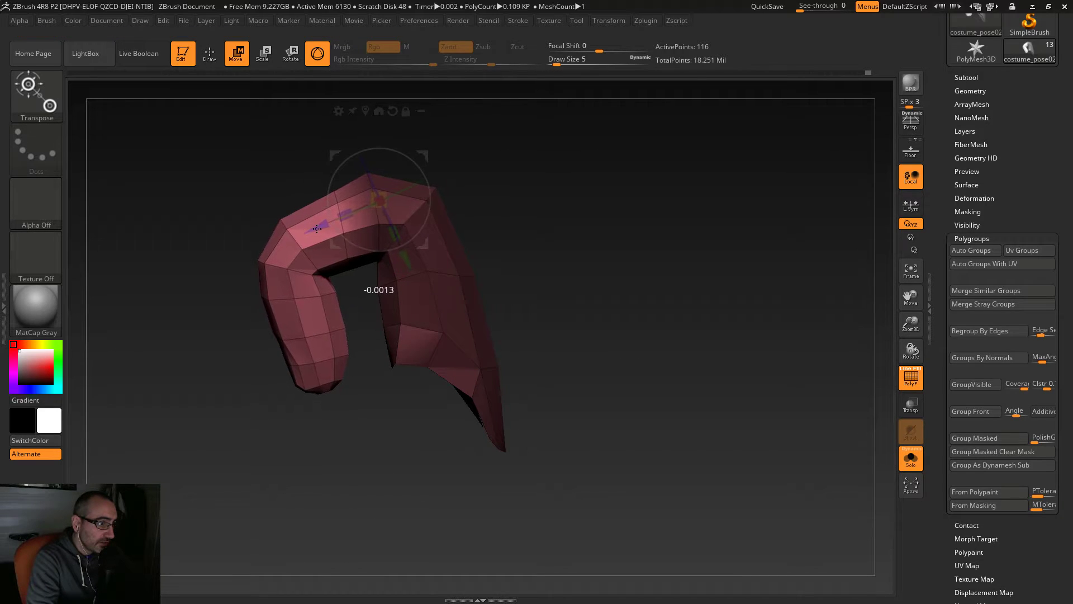
# Step: Clear the finger's mask in Draw mode and touch up the inner bends of the curl from both sides
pyautogui.moveTo(577, 290); pyautogui.dragTo(683, 274)
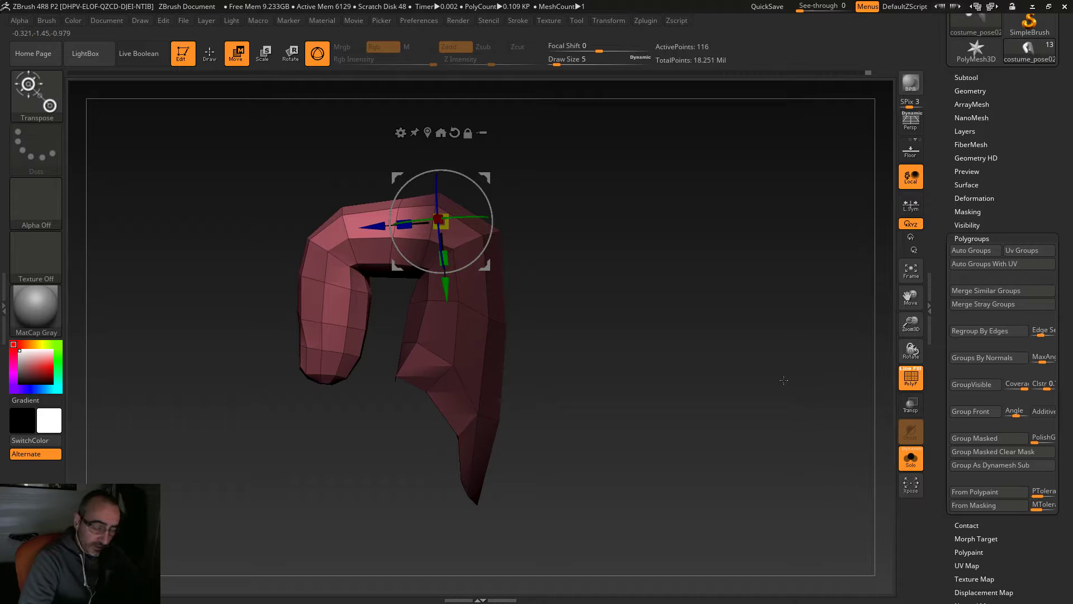
pyautogui.moveTo(715, 324); pyautogui.dragTo(717, 334)
pyautogui.moveTo(632, 281); pyautogui.dragTo(709, 311)
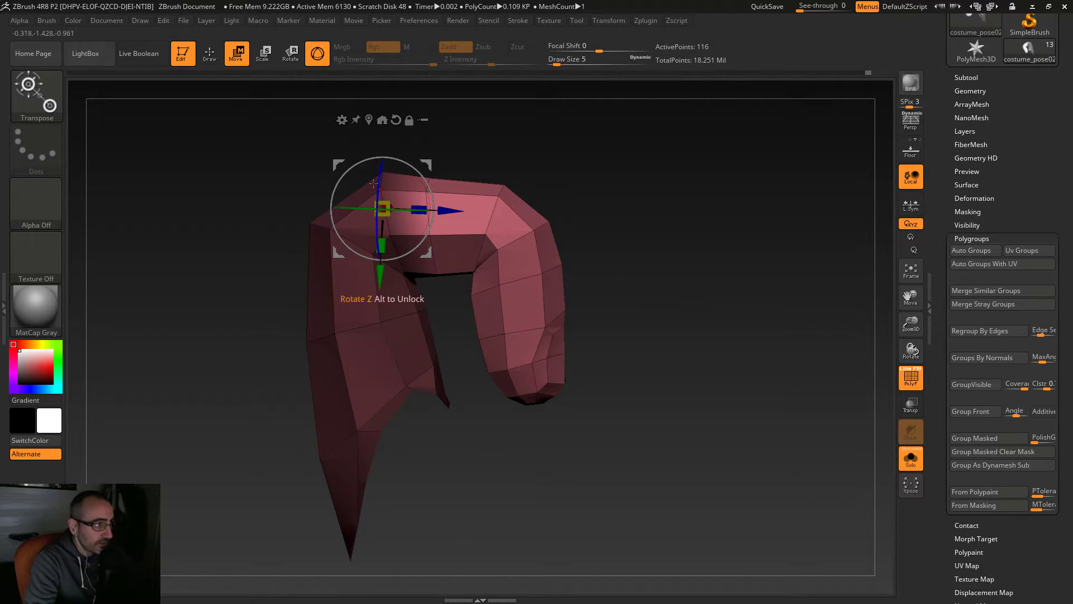
pyautogui.click(207, 57)
pyautogui.keyDown('ctrl'); pyautogui.click(479, 284); pyautogui.keyUp('ctrl')
pyautogui.keyDown('ctrl'); pyautogui.click(479, 284); pyautogui.keyUp('ctrl')
pyautogui.keyDown('ctrl'); pyautogui.moveTo(613, 256); pyautogui.dragTo(646, 270); pyautogui.keyUp('ctrl')
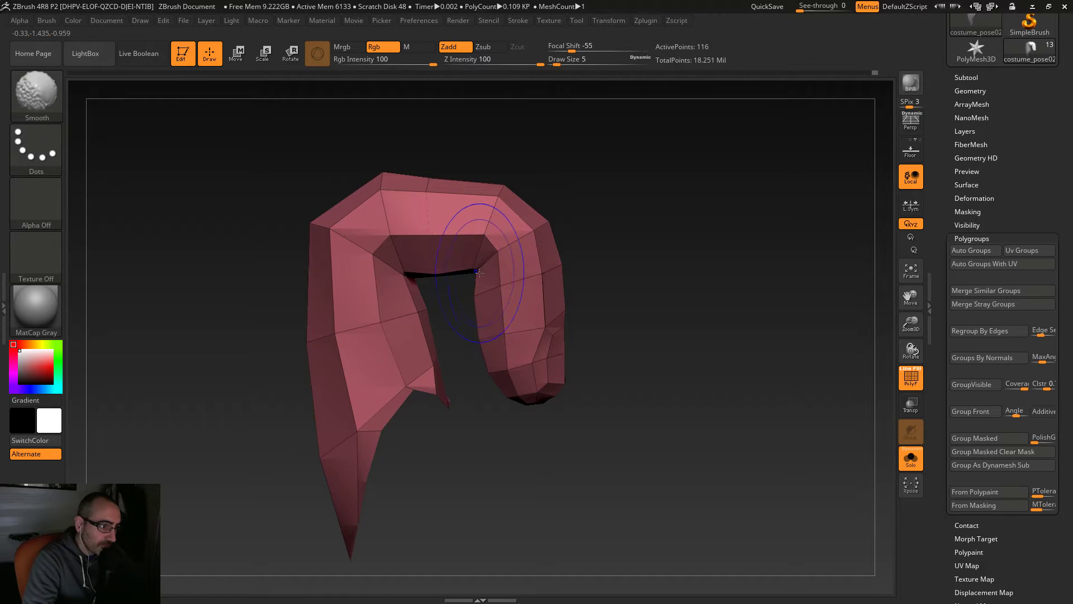
pyautogui.moveTo(575, 275)
pyautogui.mouseDown()
pyautogui.moveTo(639, 266)
pyautogui.moveTo(477, 265)
pyautogui.mouseUp()
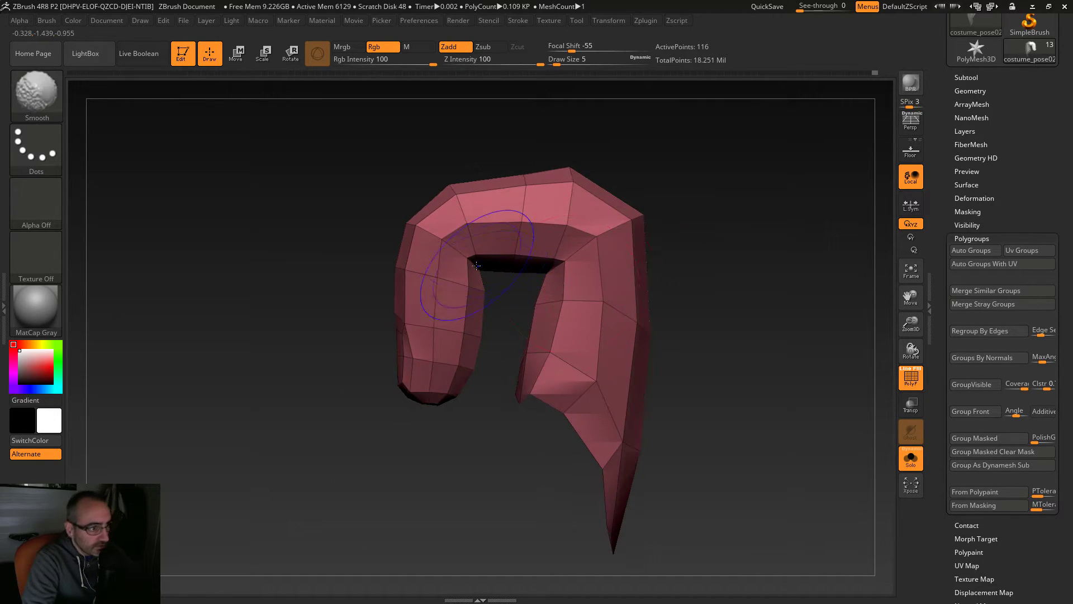
pyautogui.moveTo(505, 299); pyautogui.dragTo(499, 298)
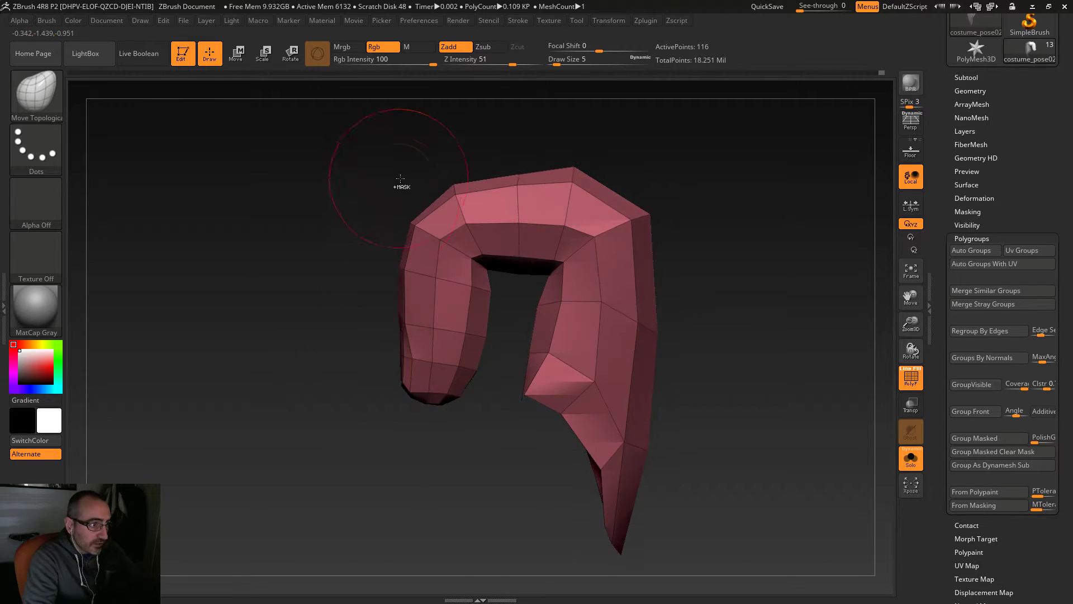
# Step: Mask the finger's base, move the Rotate gizmo to the middle segment, and bend the unmasked outer part to tighten the curl
pyautogui.moveTo(381, 196)
pyautogui.keyDown('ctrl'); pyautogui.mouseDown()
pyautogui.moveTo(419, 163)
pyautogui.moveTo(514, 259)
pyautogui.moveTo(482, 409)
pyautogui.moveTo(367, 437)
pyautogui.mouseUp(); pyautogui.keyUp('ctrl')
pyautogui.keyDown('ctrl'); pyautogui.click(351, 468); pyautogui.keyUp('ctrl')
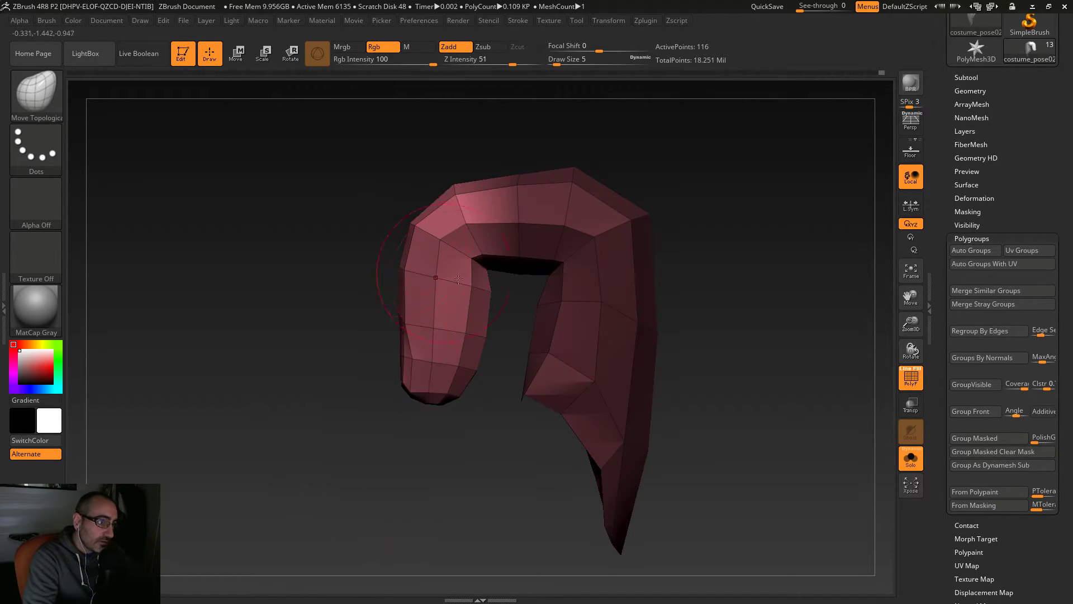
pyautogui.click(290, 54)
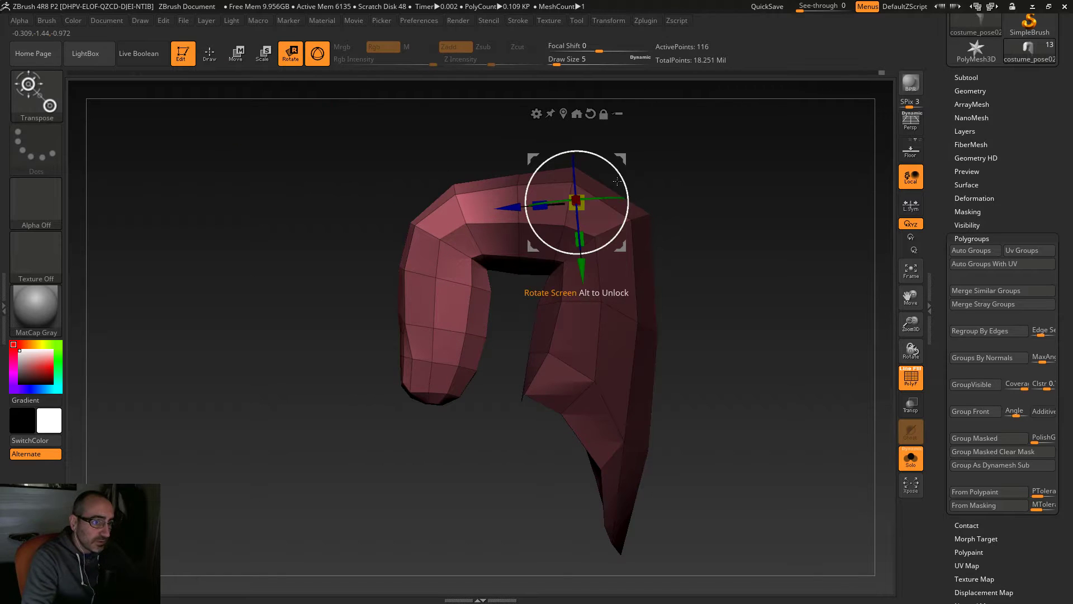
pyautogui.keyDown('alt'); pyautogui.moveTo(620, 158); pyautogui.dragTo(503, 184); pyautogui.keyUp('alt')
pyautogui.moveTo(506, 240); pyautogui.dragTo(503, 194)
pyautogui.keyDown('ctrl'); pyautogui.click(331, 226); pyautogui.keyUp('ctrl')
pyautogui.moveTo(314, 310)
pyautogui.mouseDown()
pyautogui.moveTo(379, 328)
pyautogui.moveTo(364, 307)
pyautogui.moveTo(371, 314)
pyautogui.mouseUp()
pyautogui.moveTo(617, 330)
pyautogui.mouseDown()
pyautogui.moveTo(616, 196)
pyautogui.moveTo(599, 206)
pyautogui.mouseUp()
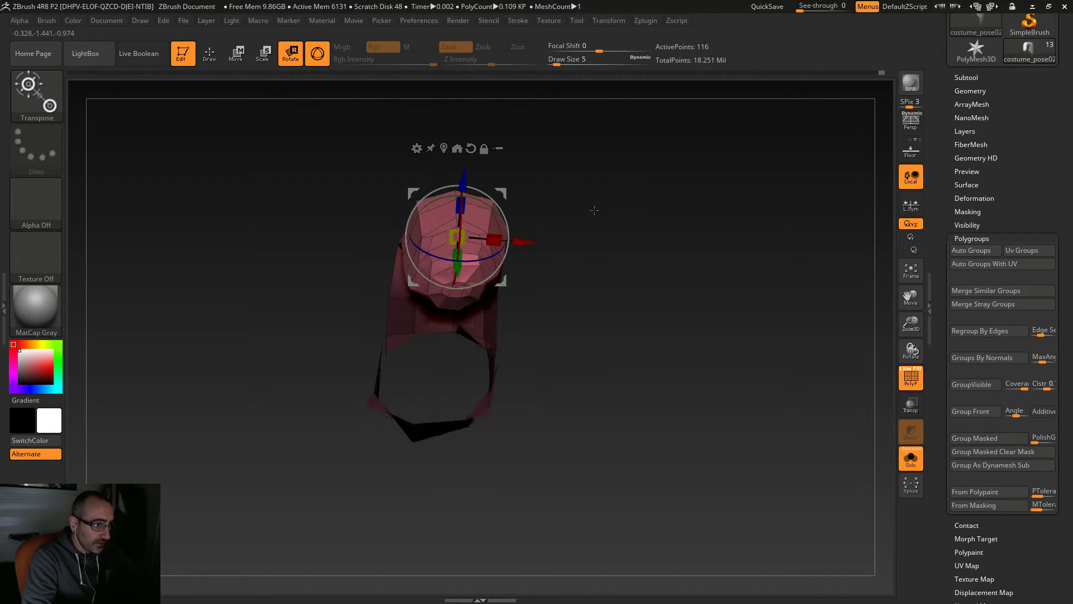
# Step: Return to Draw mode, raise the finger's subdivision level by one, and check the curl from below and both sides
pyautogui.click(210, 54)
pyautogui.moveTo(595, 274)
pyautogui.mouseDown()
pyautogui.moveTo(599, 304)
pyautogui.moveTo(620, 307)
pyautogui.moveTo(620, 275)
pyautogui.mouseUp()
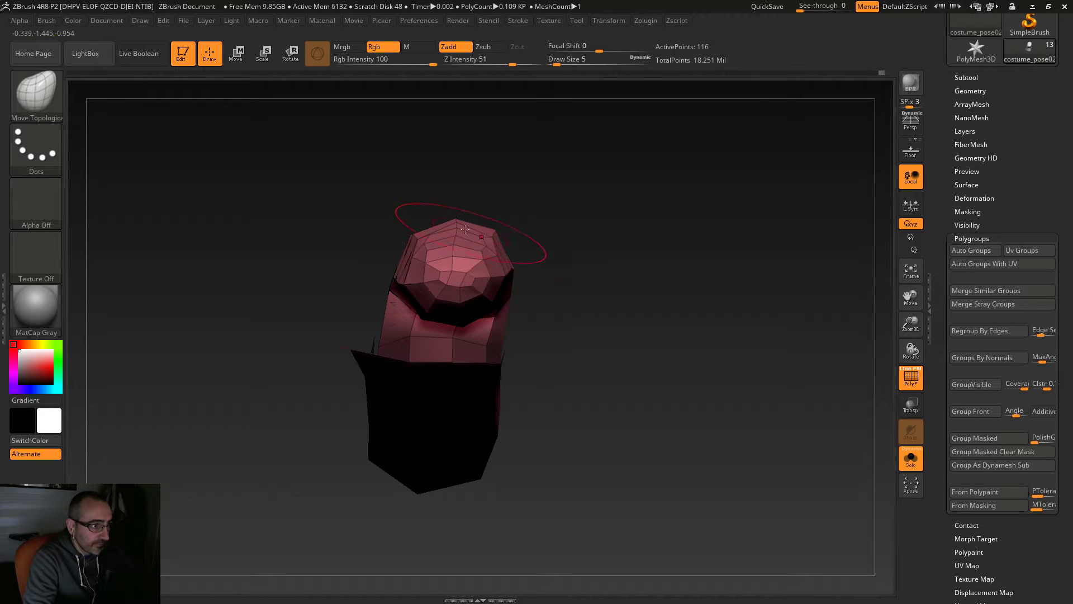
pyautogui.hotkey('ctrl', 'd')
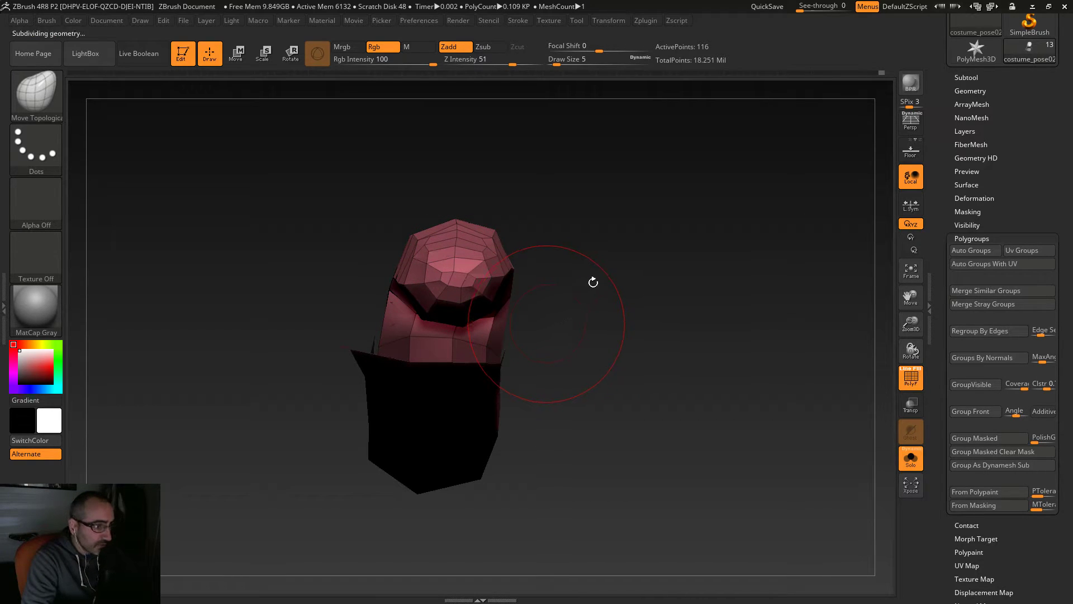
pyautogui.moveTo(596, 308)
pyautogui.mouseDown()
pyautogui.moveTo(502, 302)
pyautogui.moveTo(446, 267)
pyautogui.moveTo(467, 263)
pyautogui.moveTo(503, 335)
pyautogui.moveTo(568, 378)
pyautogui.moveTo(551, 381)
pyautogui.mouseUp()
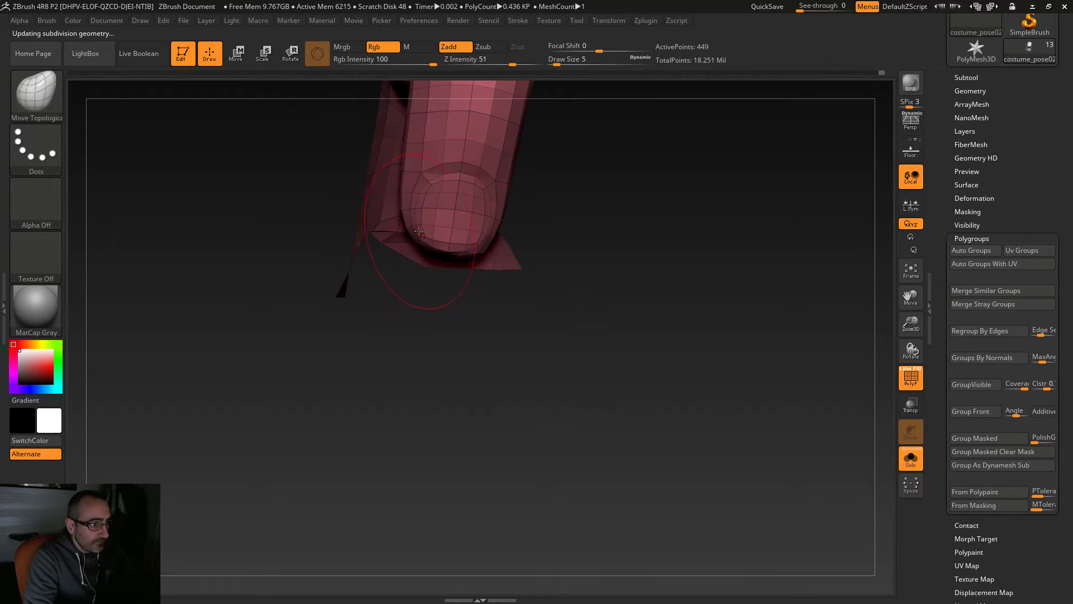
pyautogui.moveTo(635, 263); pyautogui.dragTo(625, 304)
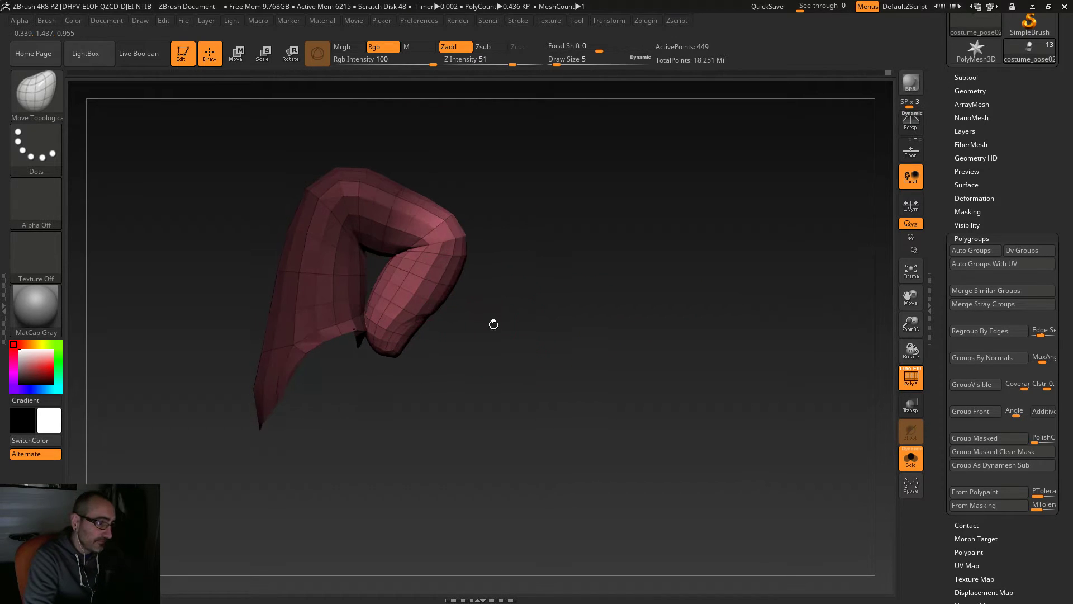
pyautogui.moveTo(570, 216); pyautogui.dragTo(503, 263)
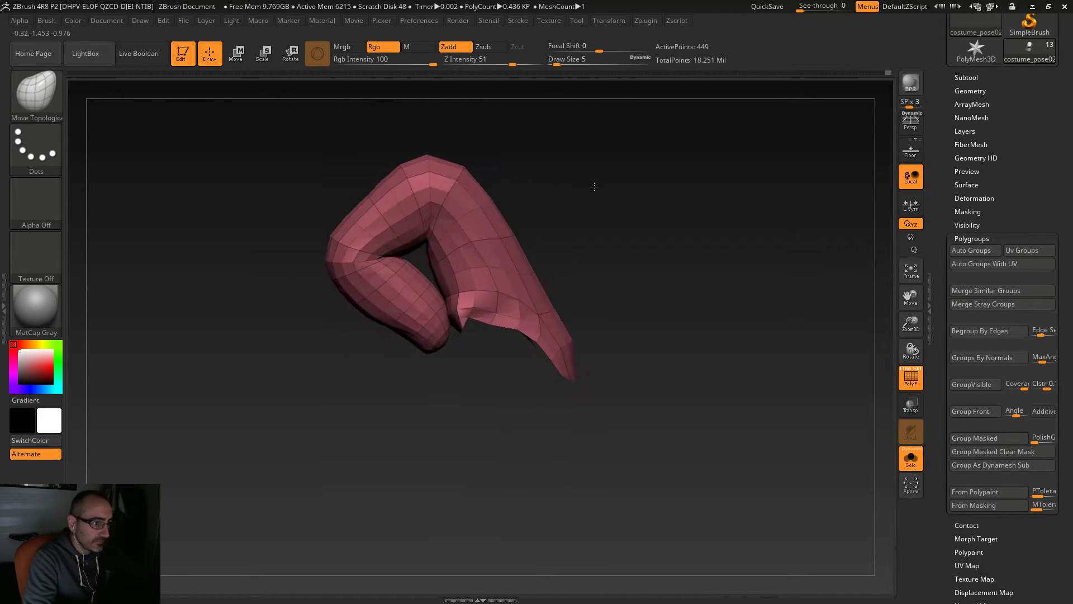
# Step: Unhide the whole hand and turn off its polyframe display to review the fist
pyautogui.keyDown('ctrl'); pyautogui.keyDown('shift'); pyautogui.click(185, 306); pyautogui.keyUp('shift'); pyautogui.keyUp('ctrl')
pyautogui.moveTo(637, 359)
pyautogui.mouseDown()
pyautogui.moveTo(675, 320)
pyautogui.moveTo(659, 321)
pyautogui.moveTo(654, 455)
pyautogui.moveTo(657, 379)
pyautogui.moveTo(607, 417)
pyautogui.mouseUp()
pyautogui.keyDown('ctrl'); pyautogui.keyDown('shift'); pyautogui.click(605, 263); pyautogui.keyUp('shift'); pyautogui.keyUp('ctrl')
pyautogui.keyDown('ctrl'); pyautogui.keyDown('shift'); pyautogui.click(605, 272); pyautogui.keyUp('shift'); pyautogui.keyUp('ctrl')
pyautogui.moveTo(605, 273)
pyautogui.mouseDown()
pyautogui.moveTo(617, 352)
pyautogui.moveTo(587, 372)
pyautogui.moveTo(619, 405)
pyautogui.mouseUp()
pyautogui.keyDown('alt'); pyautogui.moveTo(634, 287); pyautogui.dragTo(604, 391); pyautogui.keyUp('alt')
pyautogui.click(925, 383)
pyautogui.moveTo(664, 361)
pyautogui.mouseDown()
pyautogui.moveTo(689, 410)
pyautogui.moveTo(658, 338)
pyautogui.mouseUp()
# Step: Set the draw size to 13 and check the little and ring fingers against the palm, nudging them with Move Topological
pyautogui.press('s')
pyautogui.moveTo(433, 277); pyautogui.dragTo(439, 278)
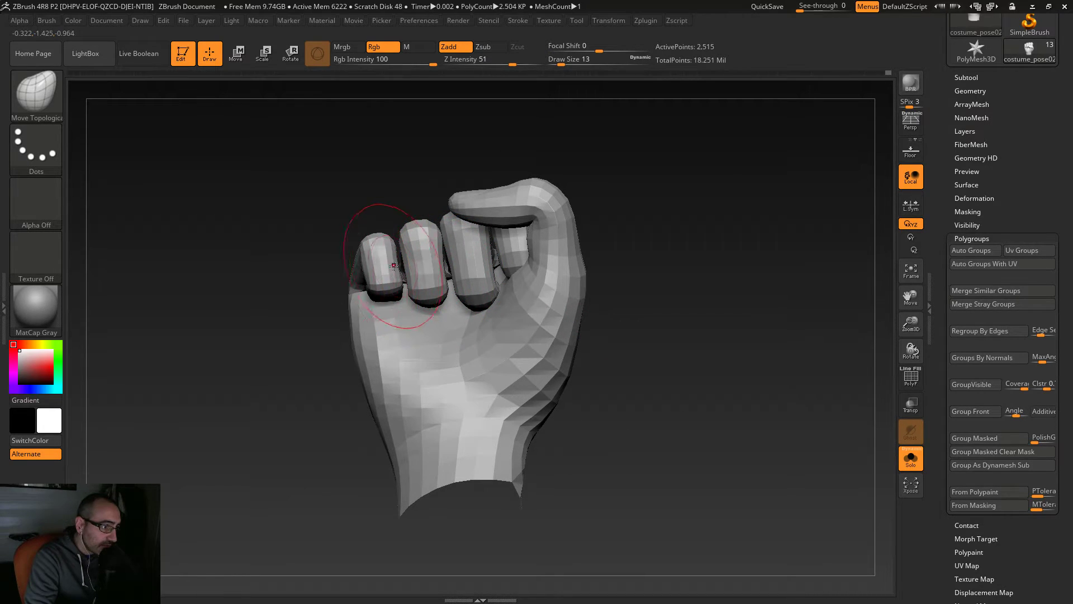
pyautogui.moveTo(386, 213)
pyautogui.mouseDown()
pyautogui.moveTo(378, 148)
pyautogui.moveTo(386, 159)
pyautogui.mouseUp()
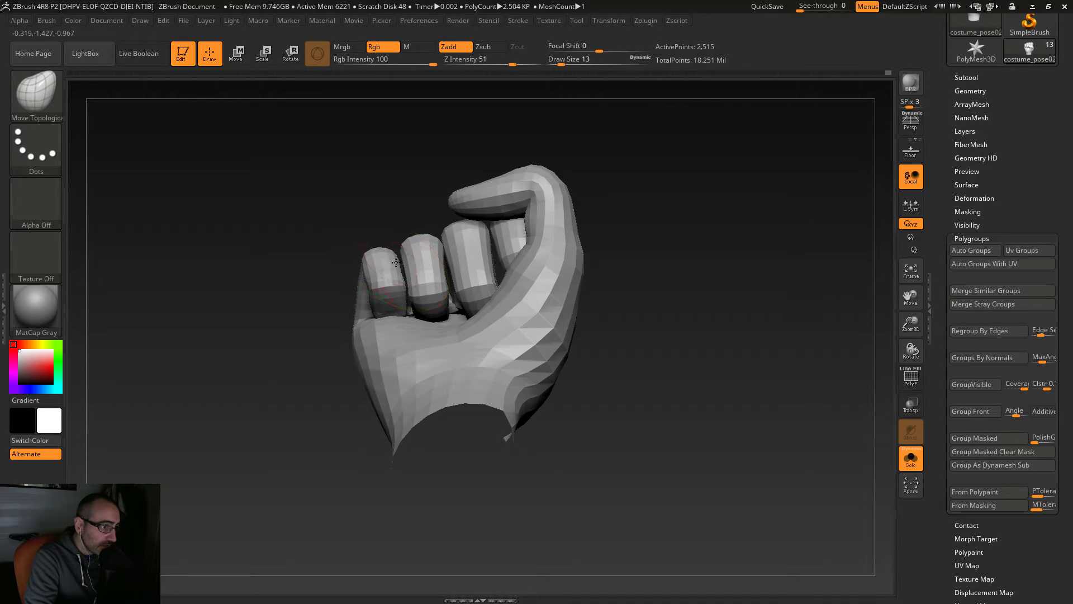
pyautogui.moveTo(415, 202); pyautogui.dragTo(419, 157)
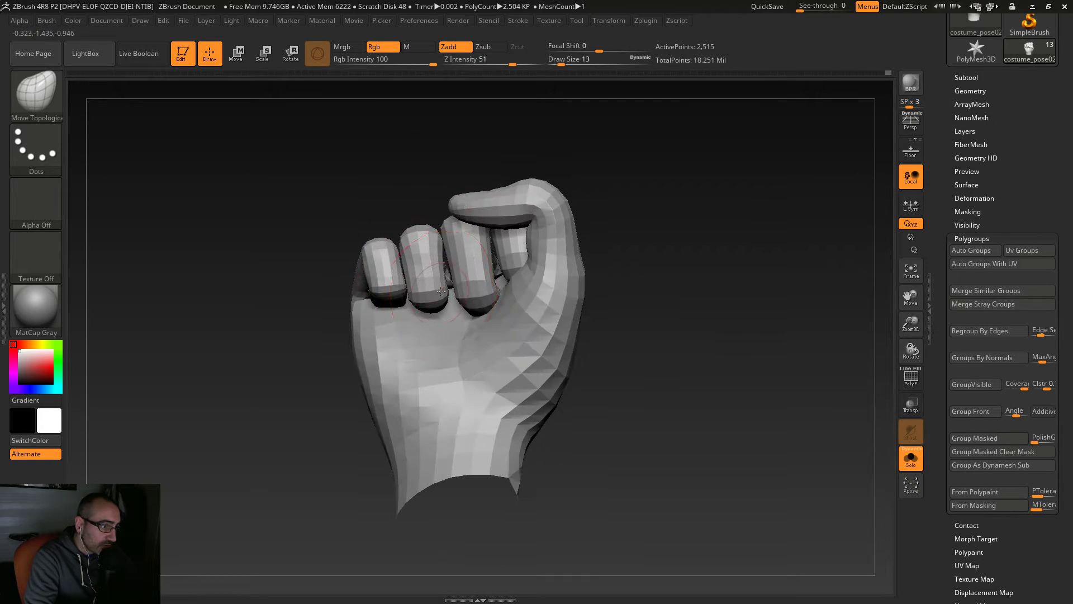
pyautogui.moveTo(665, 417)
pyautogui.mouseDown()
pyautogui.moveTo(677, 364)
pyautogui.moveTo(659, 300)
pyautogui.moveTo(663, 364)
pyautogui.moveTo(653, 348)
pyautogui.moveTo(662, 313)
pyautogui.moveTo(658, 327)
pyautogui.moveTo(614, 336)
pyautogui.moveTo(671, 422)
pyautogui.mouseUp()
# Step: Try to isolate the tip of the finger seen through the wrist opening at the current subdivision level
pyautogui.moveTo(659, 346)
pyautogui.mouseDown()
pyautogui.moveTo(671, 319)
pyautogui.moveTo(659, 296)
pyautogui.moveTo(492, 431)
pyautogui.moveTo(499, 354)
pyautogui.mouseUp()
pyautogui.hotkey('ctrl', 'shift')
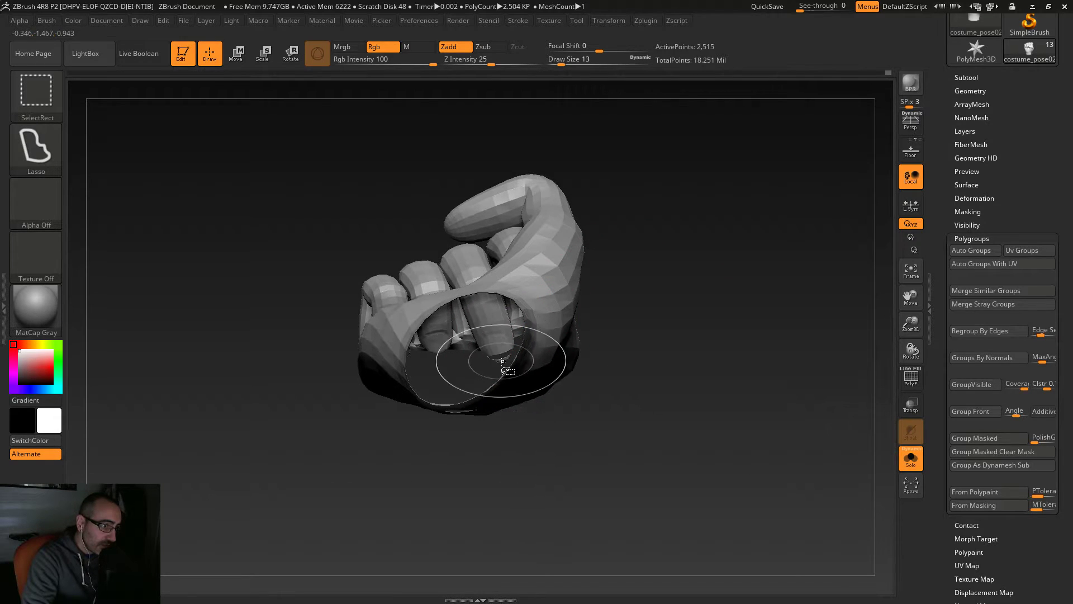
pyautogui.moveTo(617, 402)
pyautogui.mouseDown()
pyautogui.moveTo(633, 405)
pyautogui.moveTo(584, 418)
pyautogui.mouseUp()
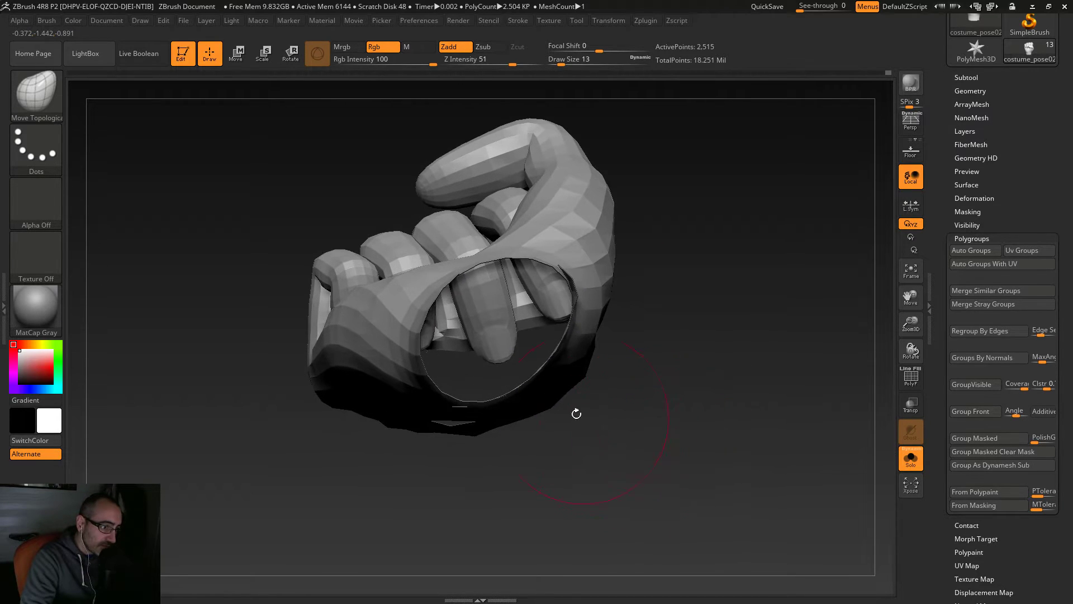
pyautogui.hotkey('ctrl', 'shift')
pyautogui.keyDown('ctrl'); pyautogui.keyDown('shift'); pyautogui.click(500, 360); pyautogui.keyUp('shift'); pyautogui.keyUp('ctrl')
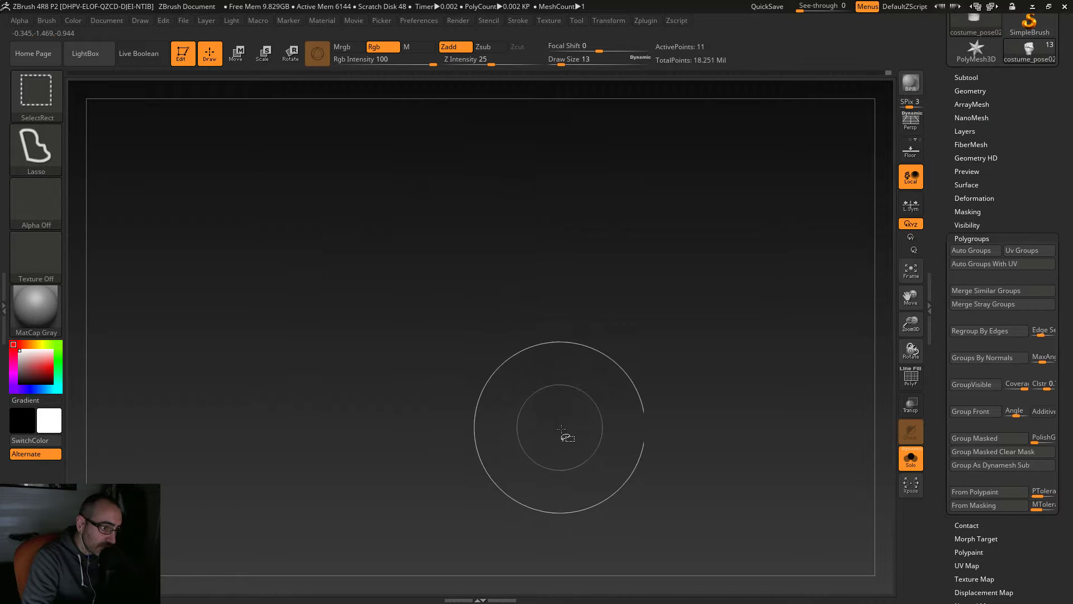
pyautogui.keyDown('ctrl'); pyautogui.keyDown('shift'); pyautogui.click(604, 401); pyautogui.keyUp('shift'); pyautogui.keyUp('ctrl')
pyautogui.moveTo(623, 414)
pyautogui.keyDown('alt'); pyautogui.mouseDown()
pyautogui.moveTo(673, 439)
pyautogui.moveTo(705, 431)
pyautogui.mouseUp(); pyautogui.keyUp('alt')
pyautogui.keyDown('ctrl'); pyautogui.keyDown('shift'); pyautogui.click(495, 371); pyautogui.keyUp('shift'); pyautogui.keyUp('ctrl')
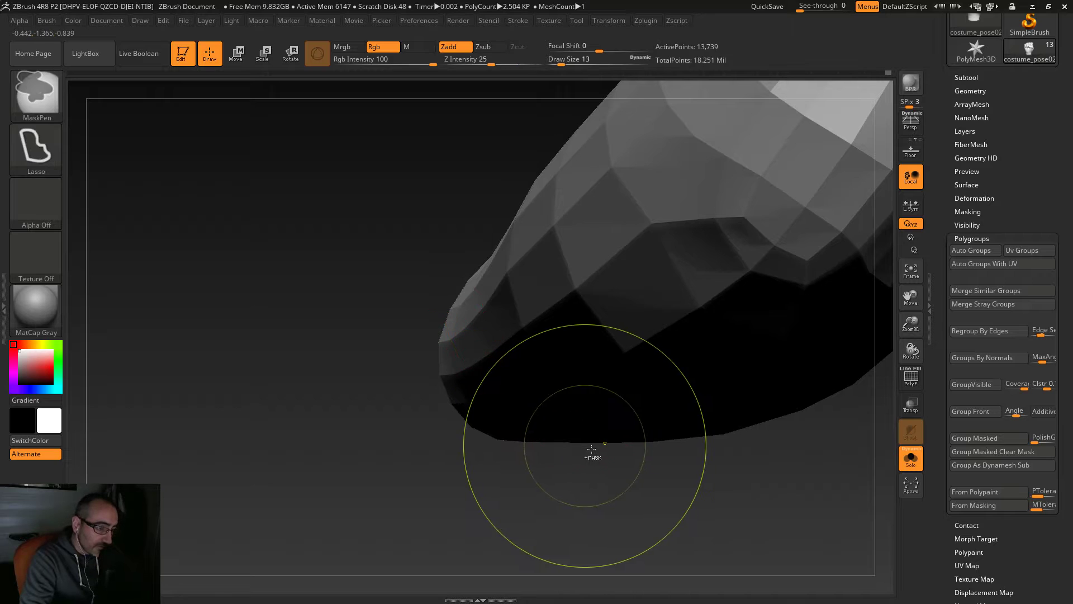
pyautogui.keyDown('ctrl'); pyautogui.keyDown('shift'); pyautogui.click(605, 443); pyautogui.keyUp('shift'); pyautogui.keyUp('ctrl')
# Step: Lower the hand's subdivision level, isolate the fingertip's polygroup seen through the wrist opening, and set the draw size to 5
pyautogui.hotkey('shift', 'd')
pyautogui.moveTo(669, 447); pyautogui.dragTo(520, 371)
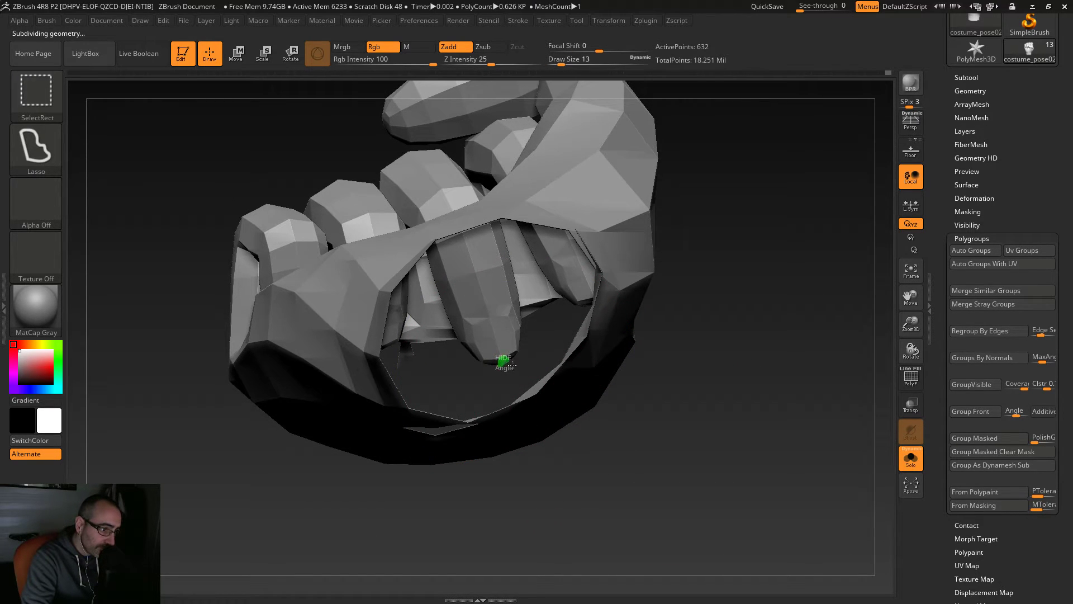
pyautogui.keyDown('ctrl'); pyautogui.keyDown('shift'); pyautogui.click(502, 362); pyautogui.keyUp('shift'); pyautogui.keyUp('ctrl')
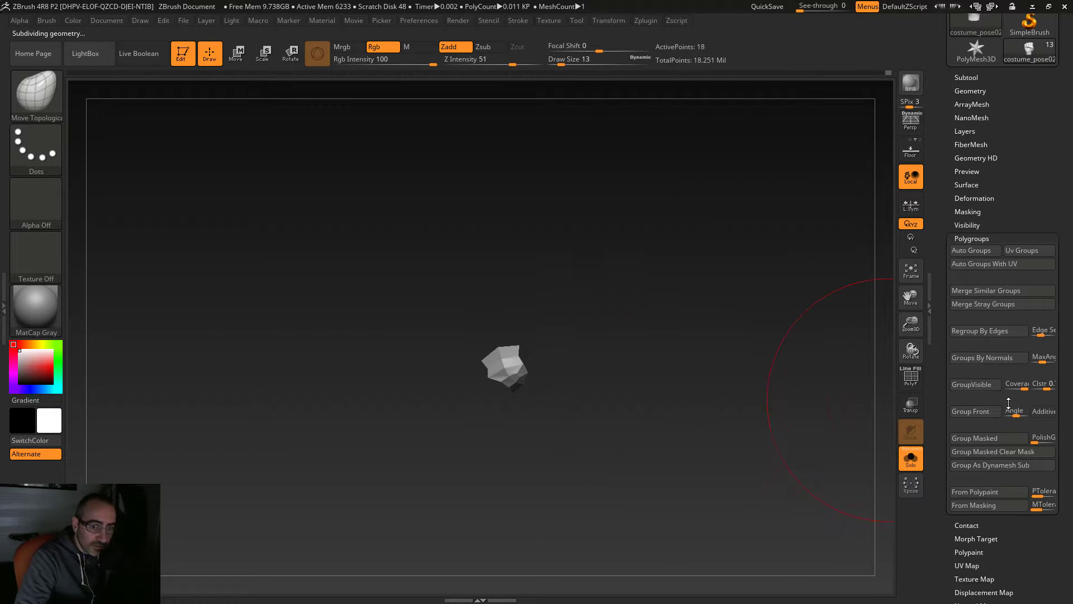
pyautogui.click(965, 238)
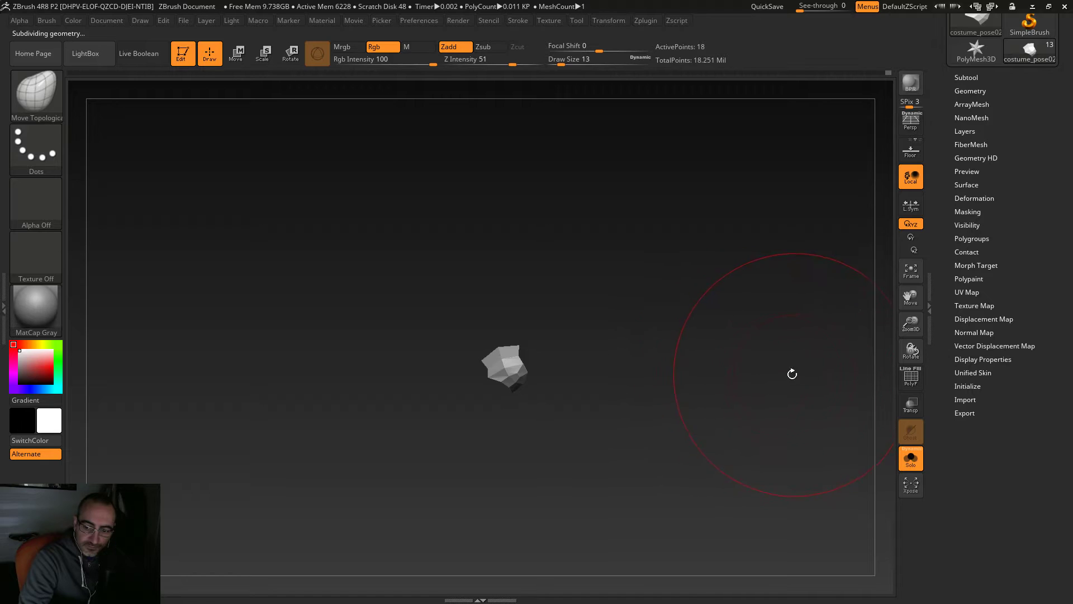
pyautogui.press('s')
pyautogui.moveTo(774, 324); pyautogui.dragTo(769, 325)
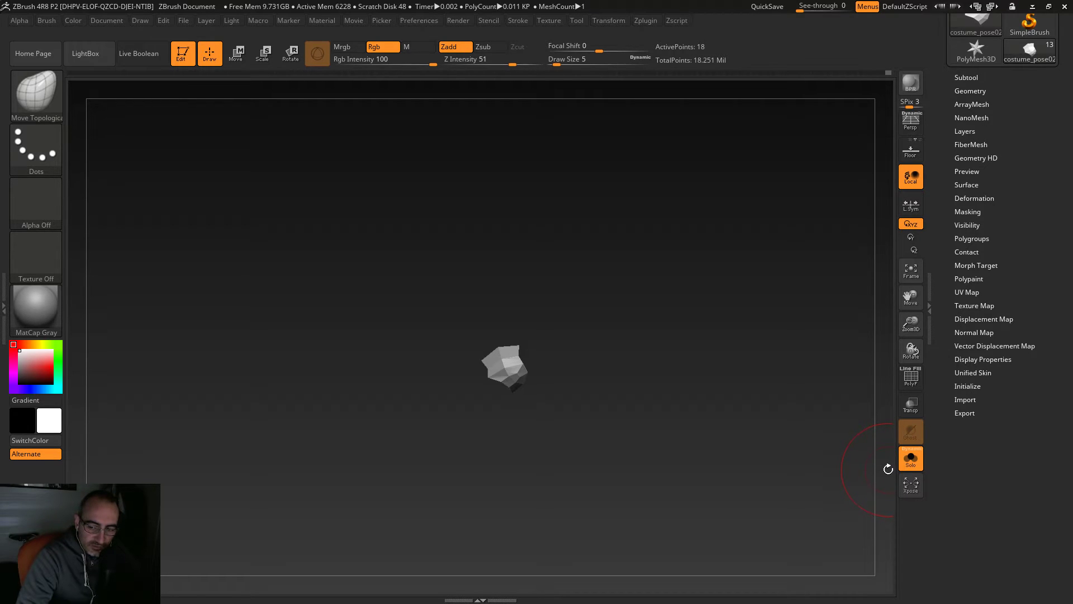
pyautogui.moveTo(1029, 288); pyautogui.dragTo(984, 302)
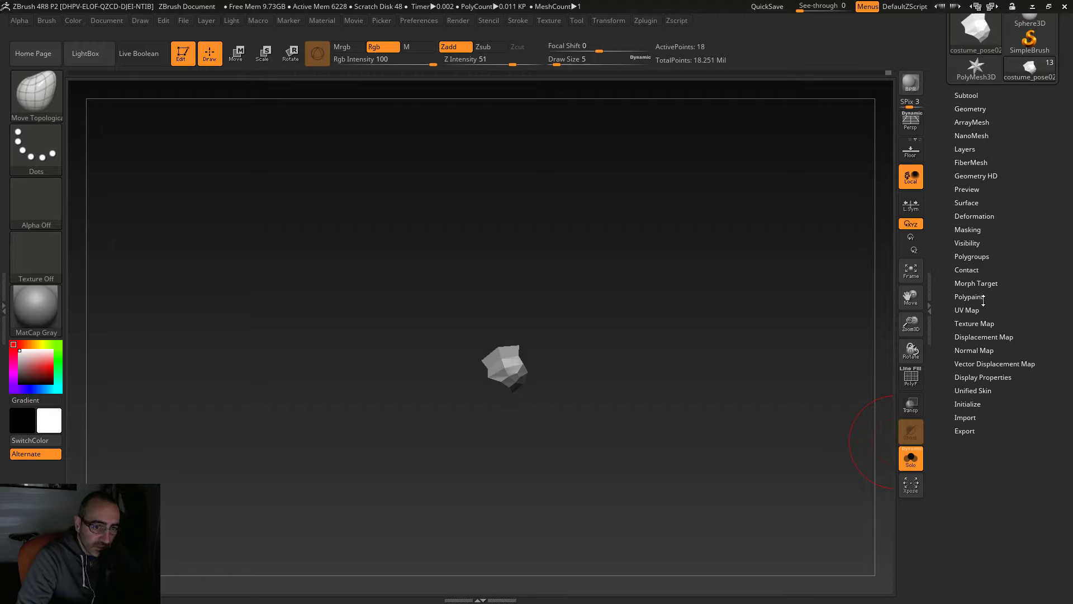
pyautogui.moveTo(672, 375); pyautogui.dragTo(660, 343)
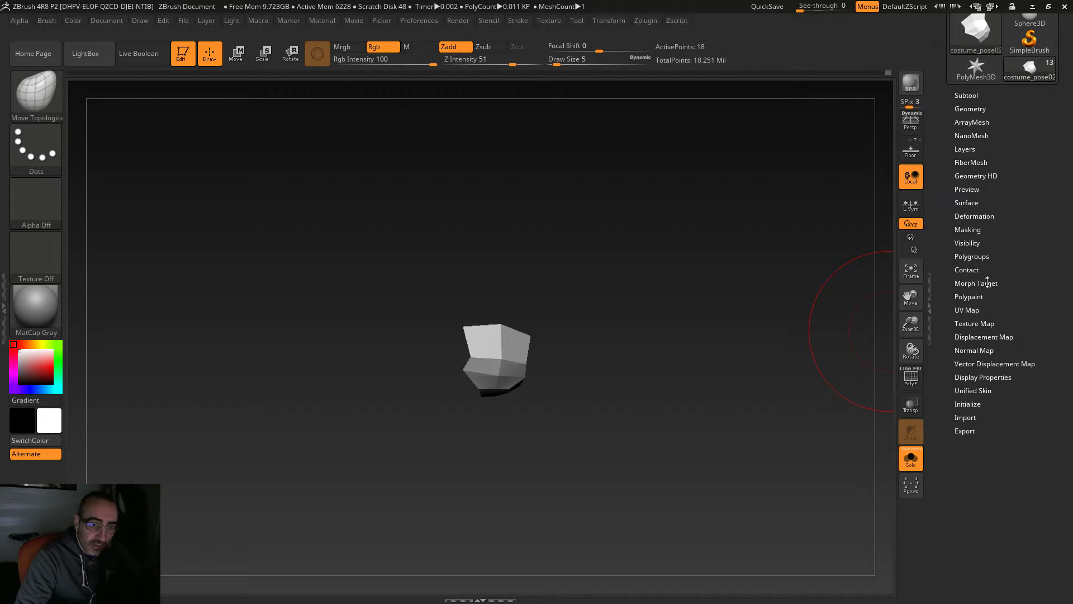
pyautogui.moveTo(681, 351); pyautogui.dragTo(753, 387)
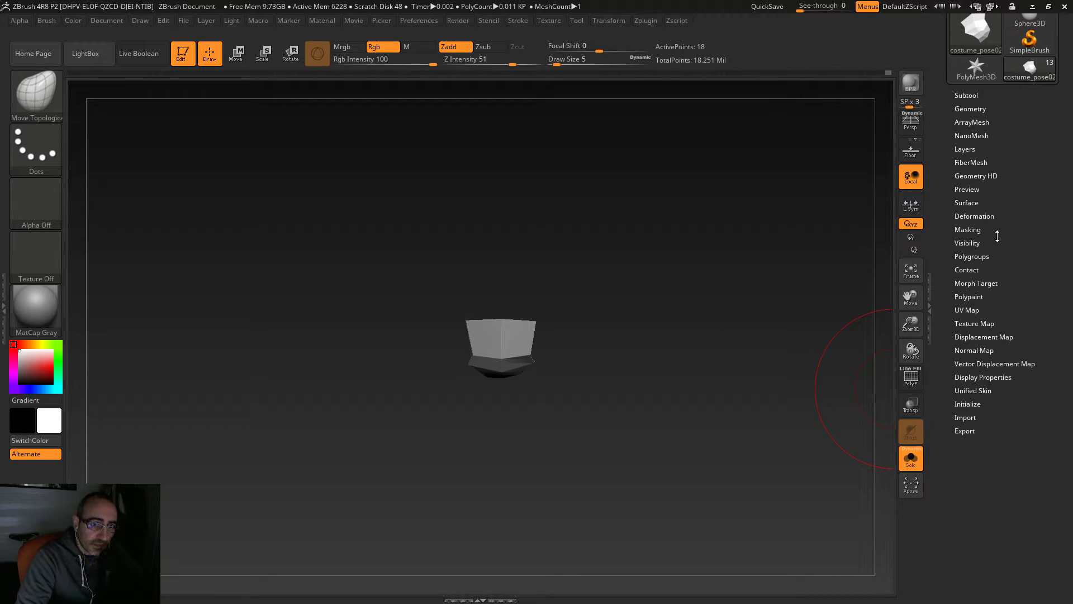
pyautogui.moveTo(704, 268); pyautogui.dragTo(697, 385)
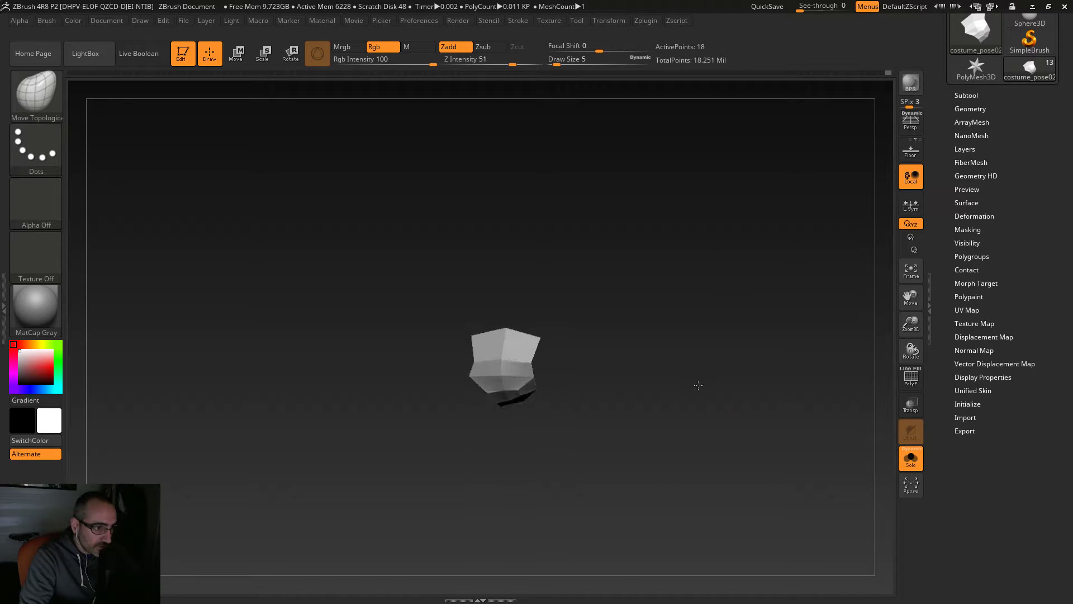
pyautogui.click(973, 217)
pyautogui.click(979, 217)
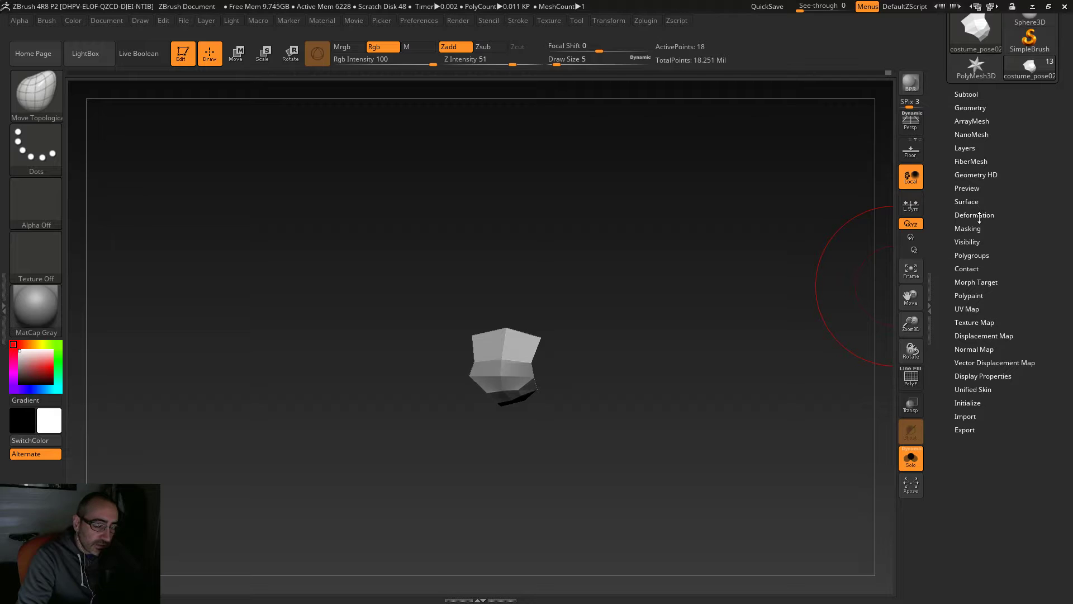
pyautogui.click(975, 108)
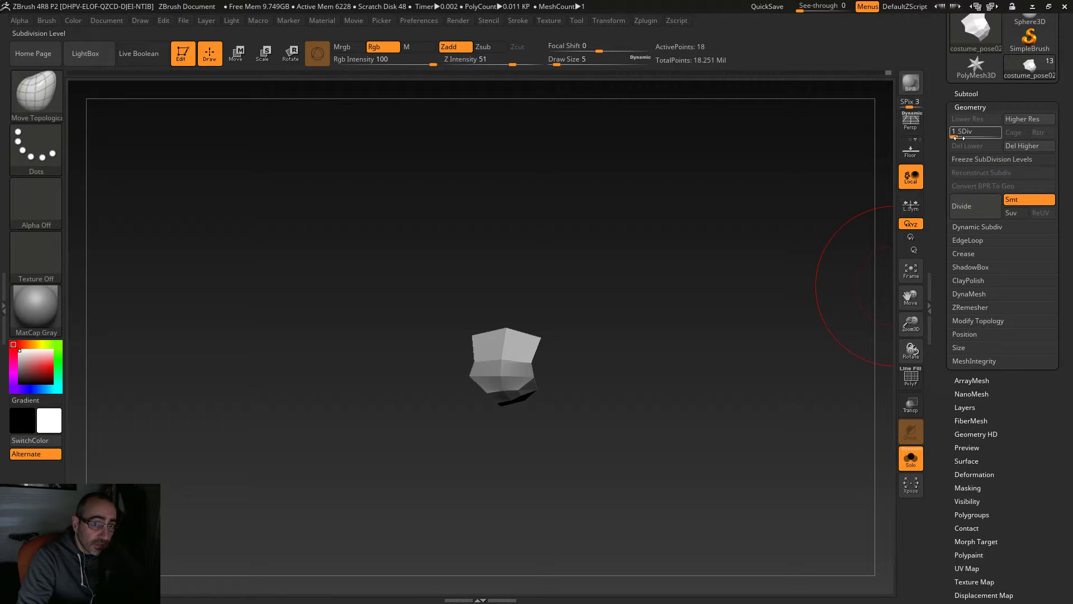
pyautogui.moveTo(723, 336); pyautogui.dragTo(719, 342)
pyautogui.click(971, 107)
pyautogui.click(984, 215)
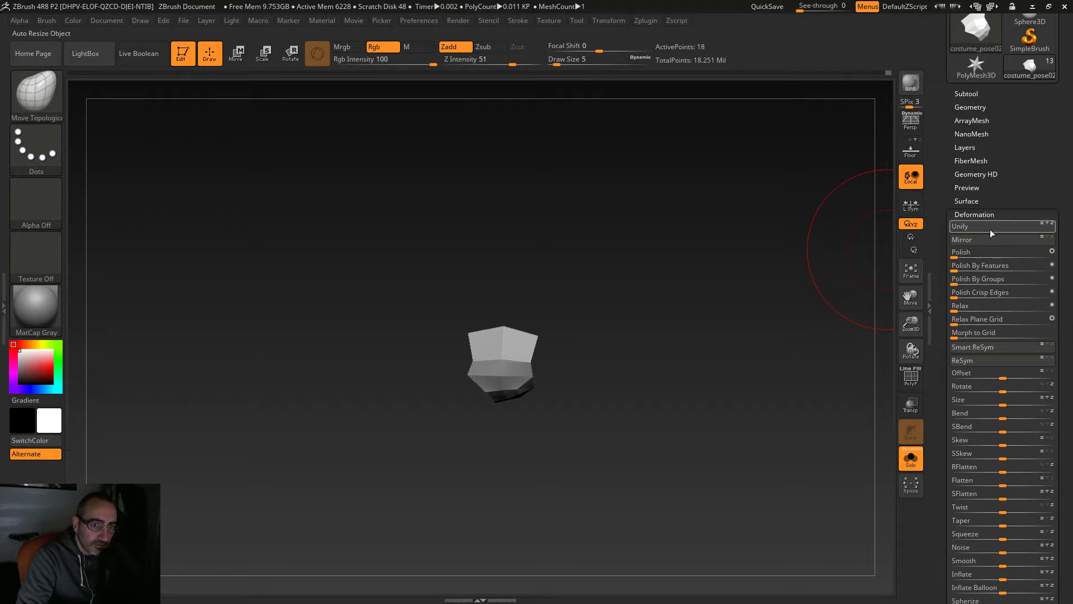
pyautogui.moveTo(984, 214); pyautogui.dragTo(984, 188)
pyautogui.click(984, 186)
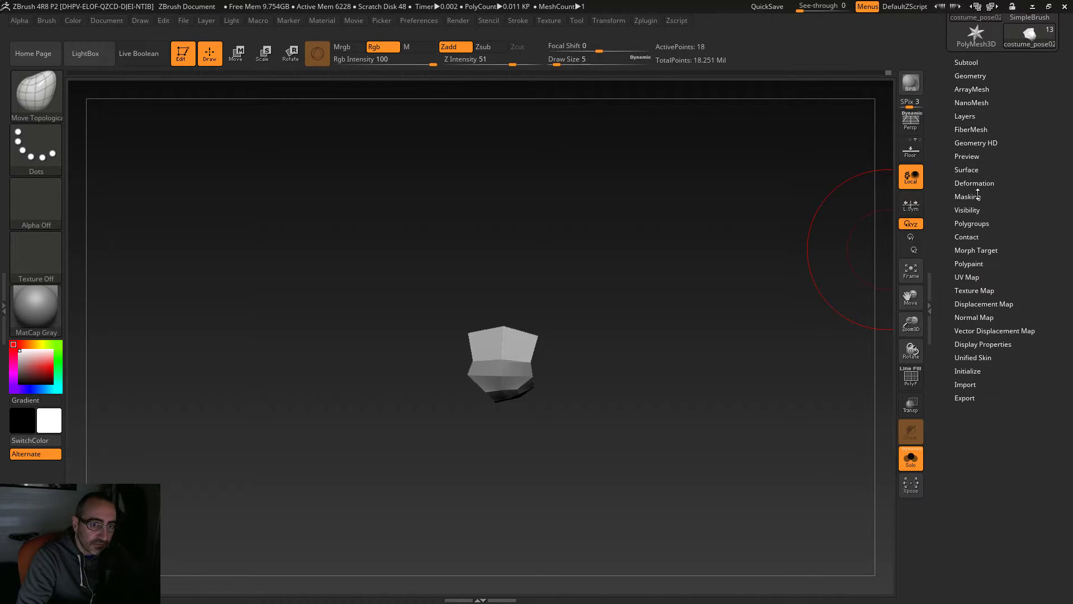
pyautogui.moveTo(842, 271)
pyautogui.mouseDown()
pyautogui.moveTo(704, 315)
pyautogui.moveTo(705, 386)
pyautogui.moveTo(719, 329)
pyautogui.moveTo(706, 256)
pyautogui.moveTo(716, 256)
pyautogui.moveTo(685, 349)
pyautogui.moveTo(708, 364)
pyautogui.moveTo(692, 296)
pyautogui.moveTo(701, 311)
pyautogui.moveTo(655, 304)
pyautogui.moveTo(685, 230)
pyautogui.moveTo(710, 332)
pyautogui.moveTo(721, 313)
pyautogui.mouseUp()
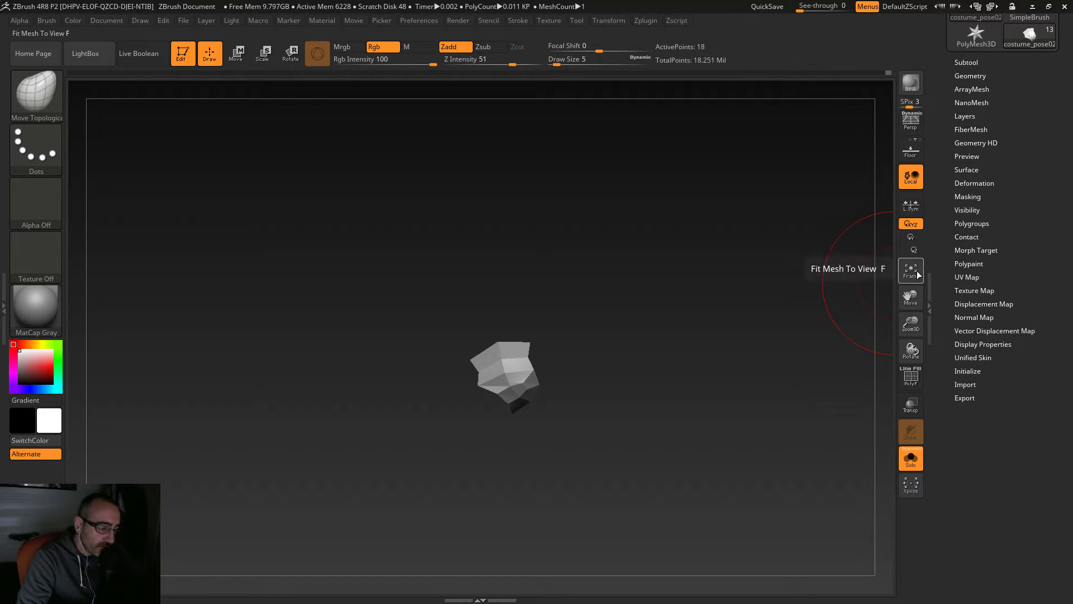
pyautogui.moveTo(781, 292); pyautogui.dragTo(784, 323)
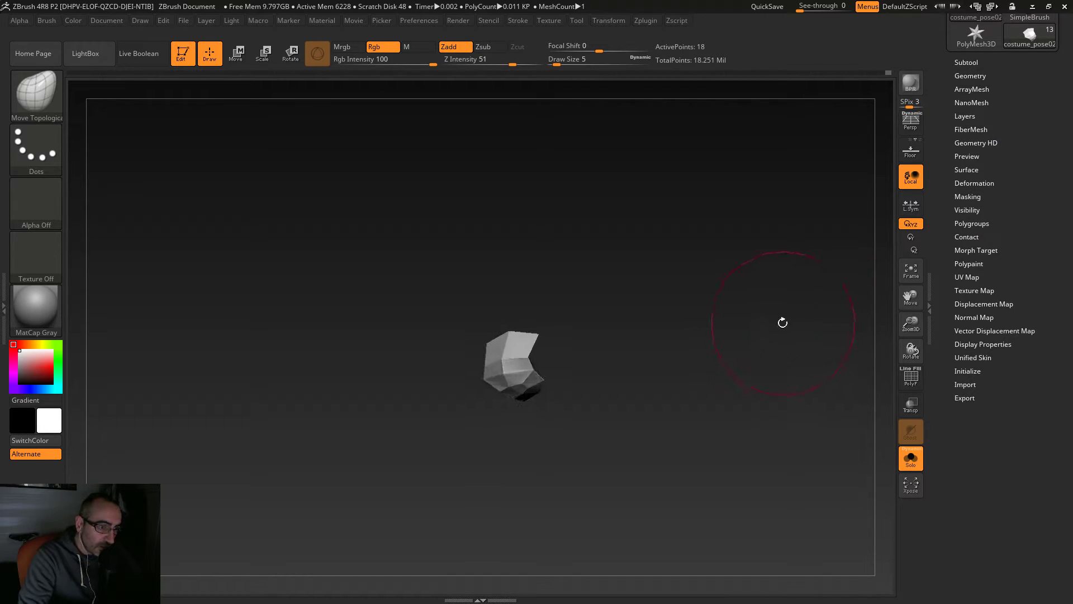
pyautogui.moveTo(676, 360); pyautogui.dragTo(648, 340)
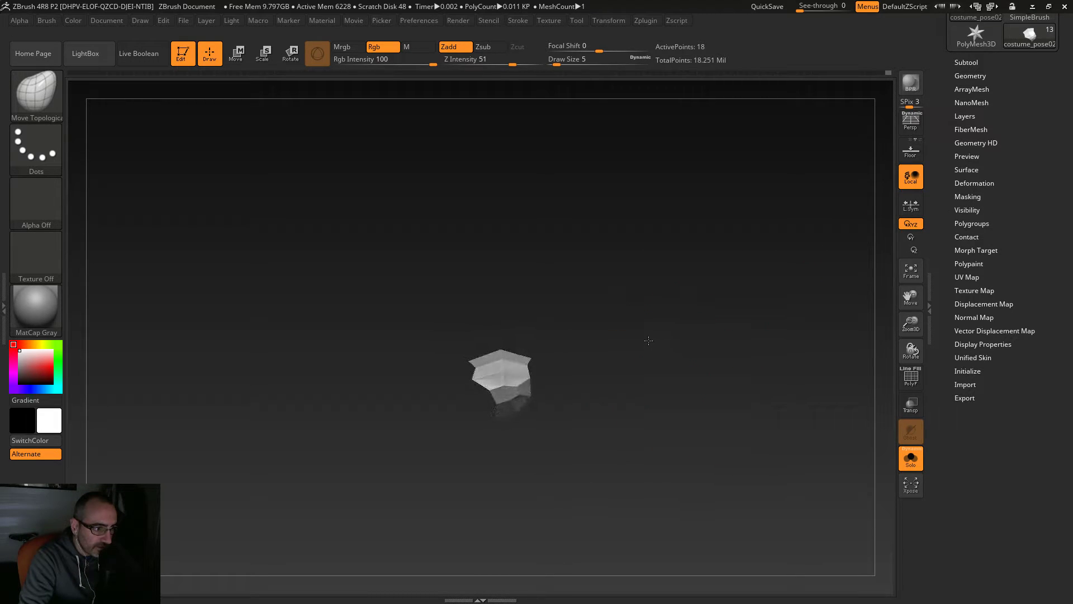
pyautogui.moveTo(672, 386); pyautogui.dragTo(699, 368)
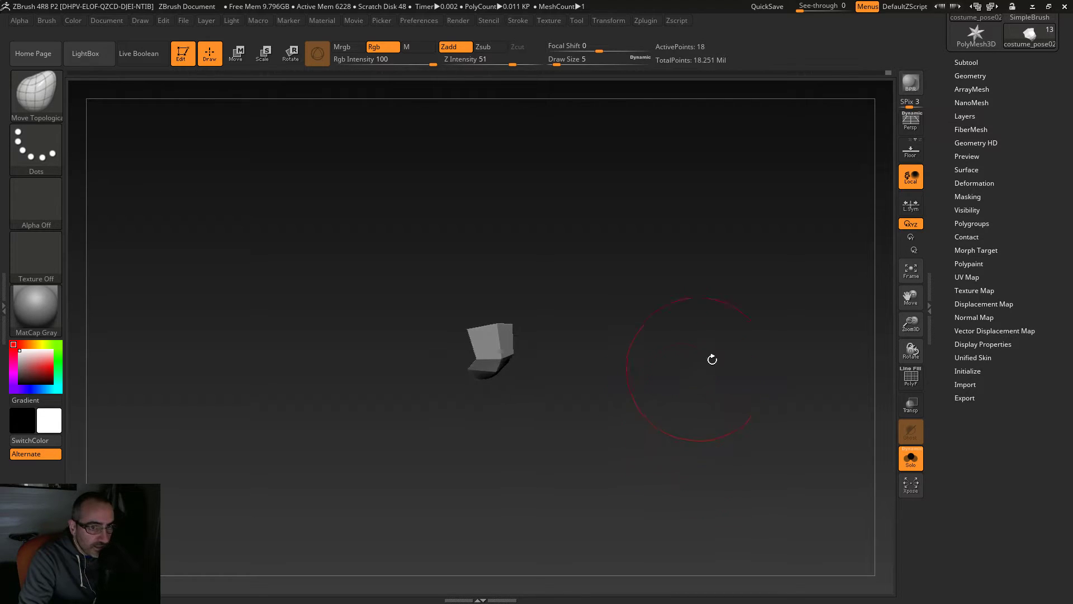
pyautogui.moveTo(974, 199); pyautogui.dragTo(969, 232)
pyautogui.click(967, 228)
pyautogui.click(967, 228)
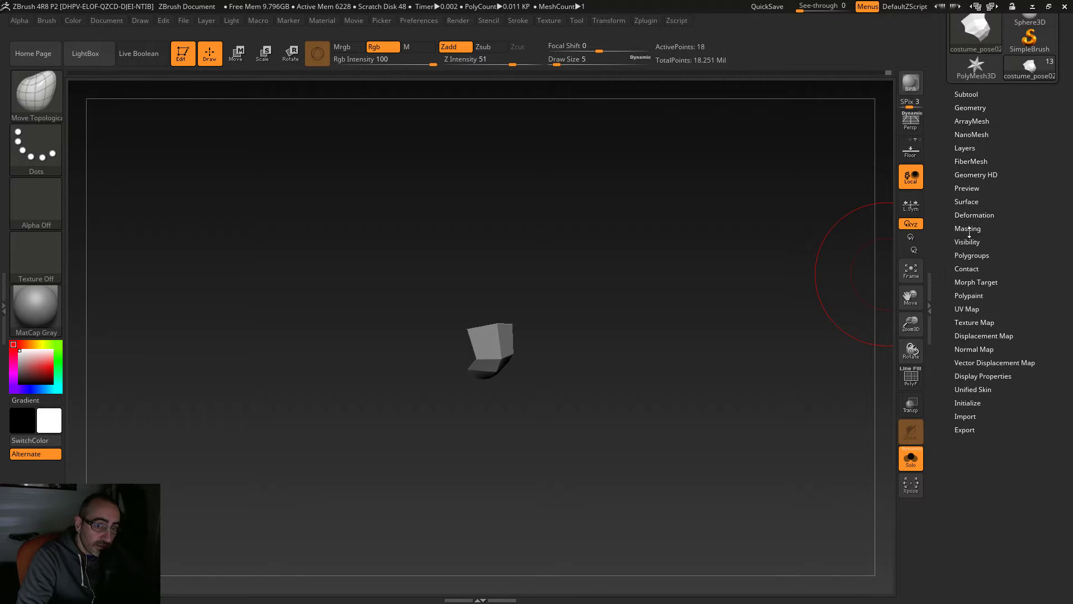
pyautogui.moveTo(665, 357); pyautogui.dragTo(669, 361)
pyautogui.moveTo(644, 361); pyautogui.dragTo(724, 371)
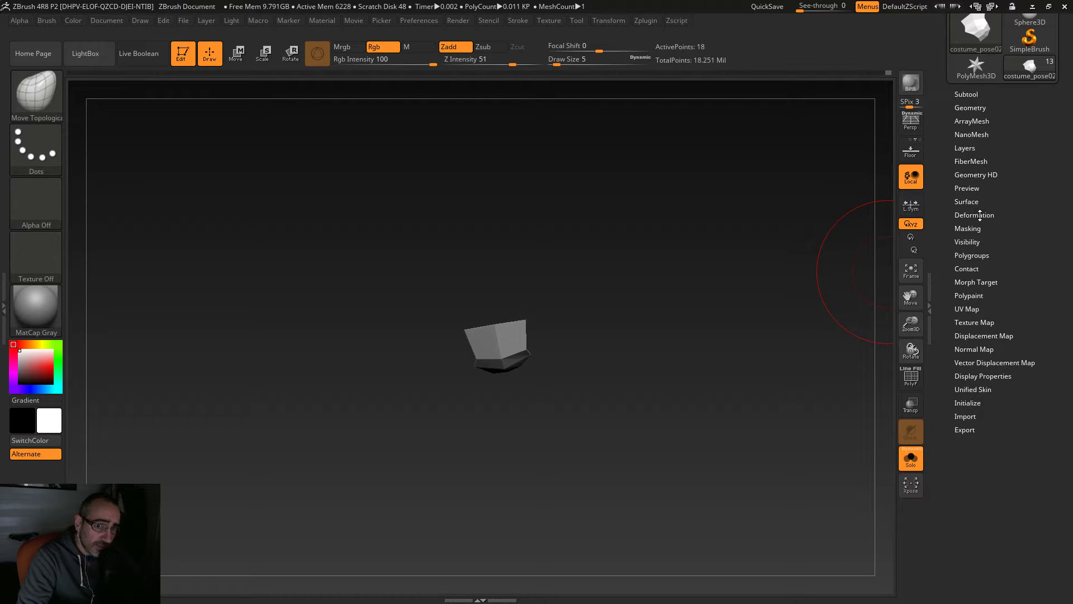
pyautogui.scroll(1, 1001, 198)
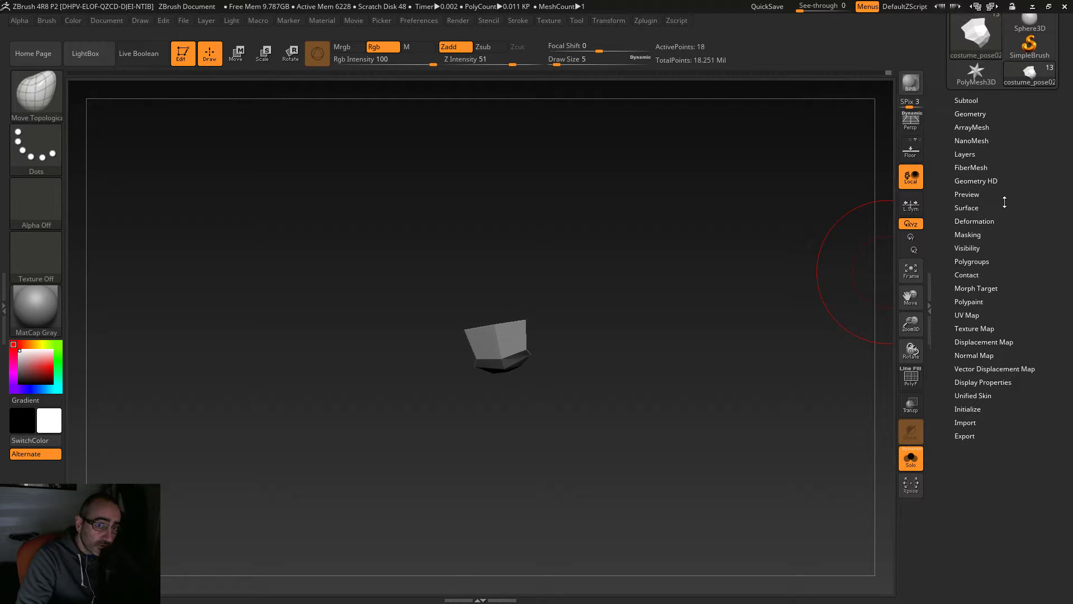
pyautogui.click(979, 115)
pyautogui.click(978, 116)
pyautogui.moveTo(724, 334); pyautogui.dragTo(716, 396)
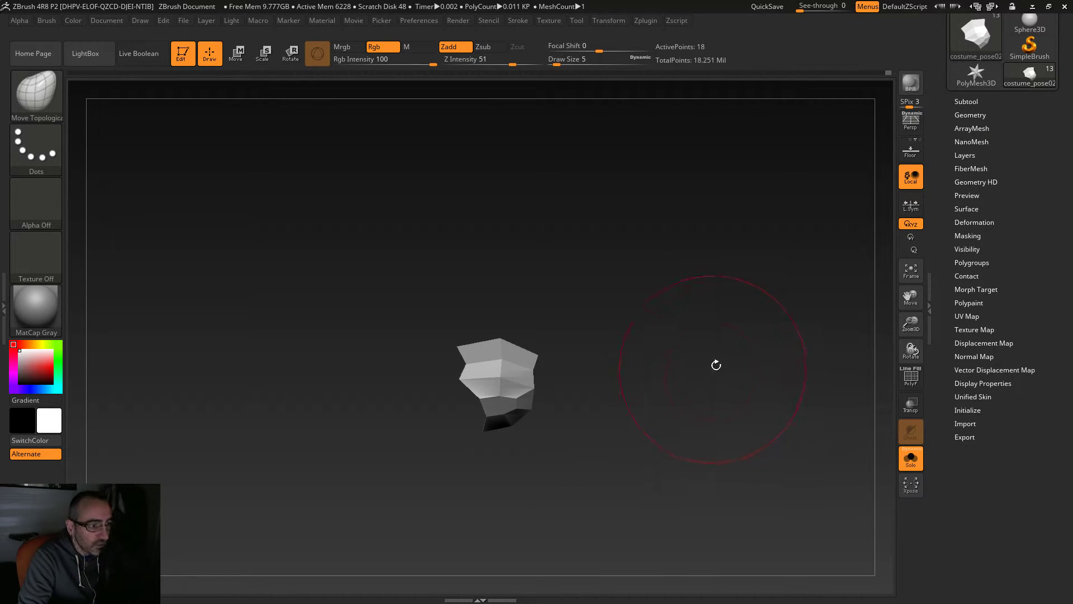
pyautogui.moveTo(726, 353); pyautogui.dragTo(722, 319)
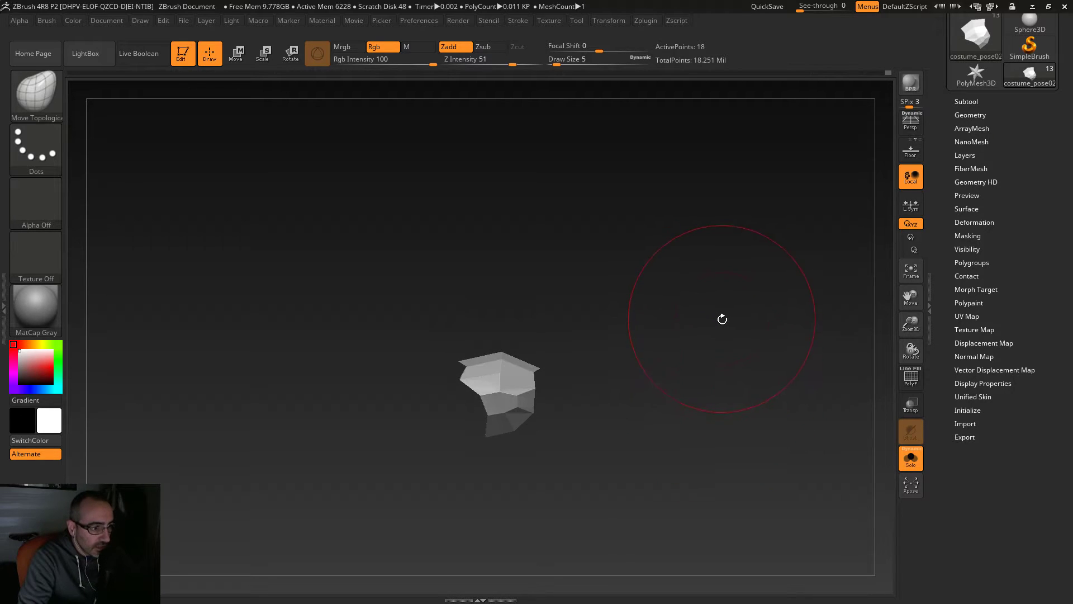
pyautogui.click(973, 115)
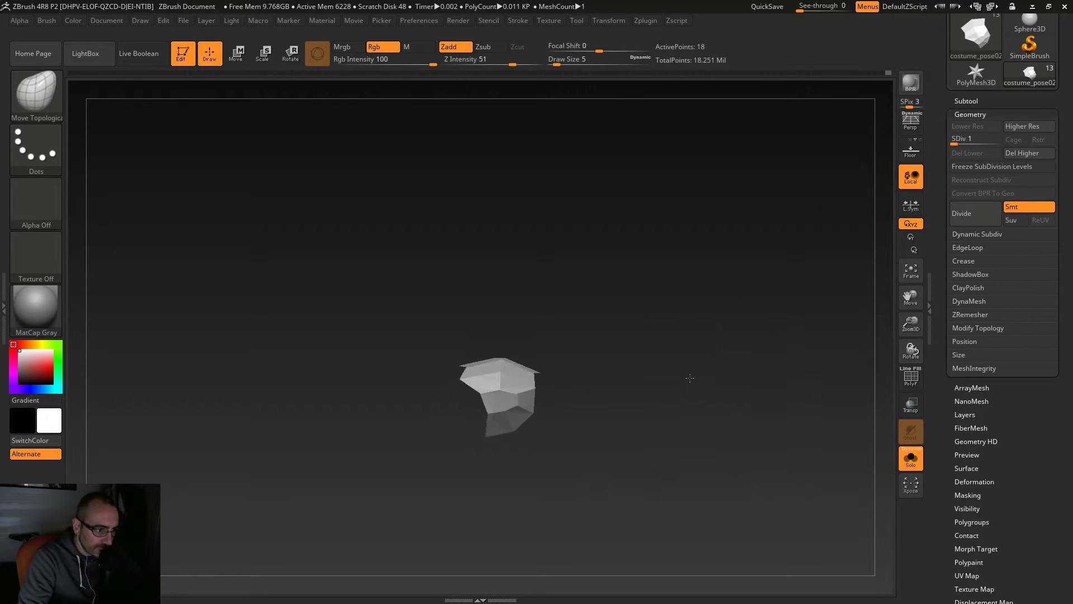
pyautogui.moveTo(1023, 472); pyautogui.dragTo(1000, 449)
pyautogui.click(971, 445)
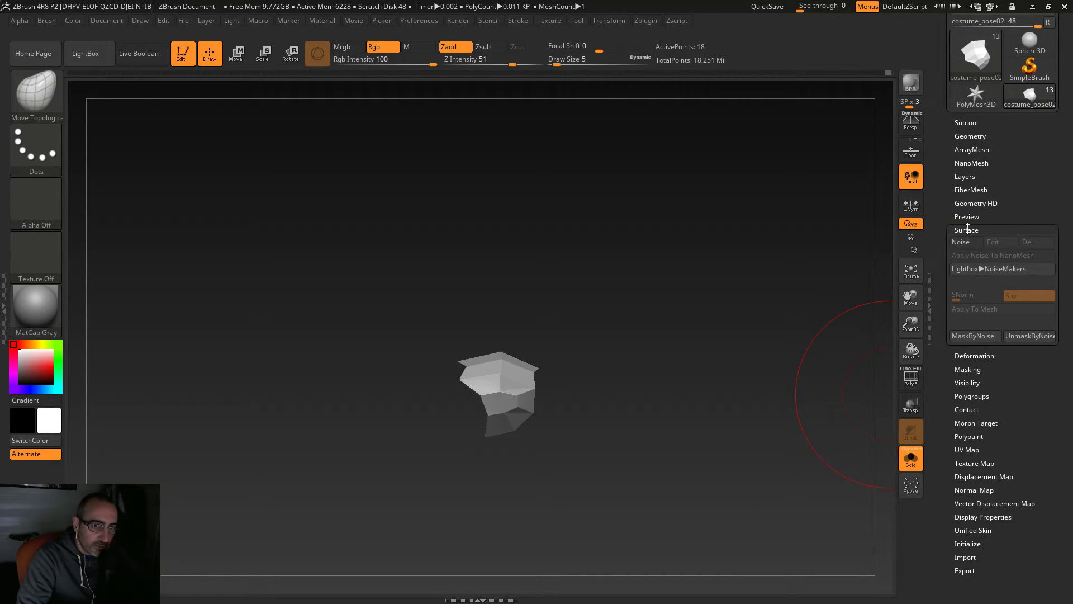
pyautogui.click(967, 230)
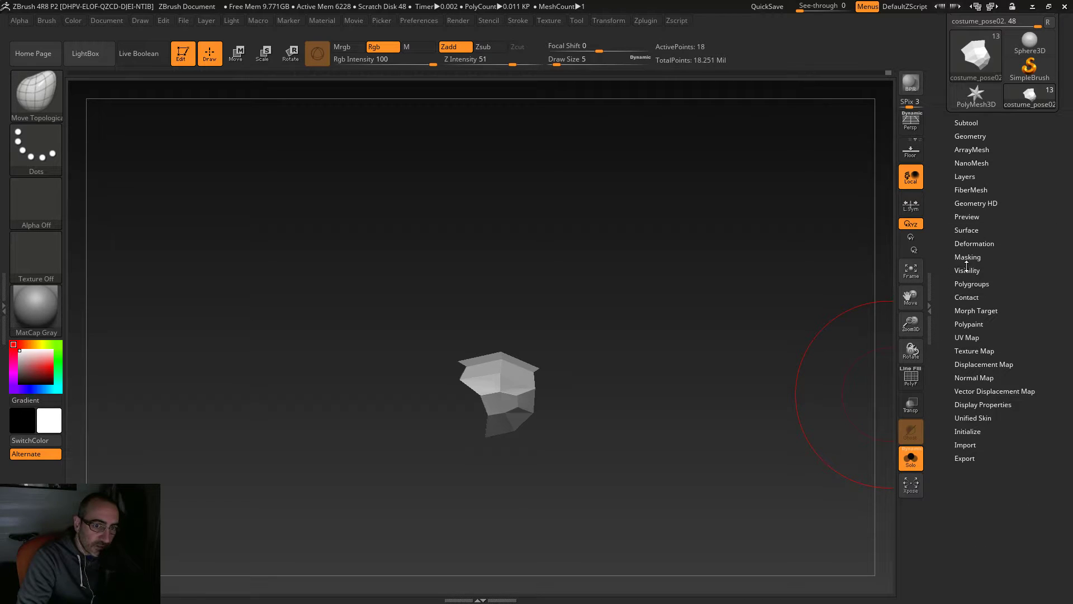
pyautogui.moveTo(700, 375); pyautogui.dragTo(754, 378)
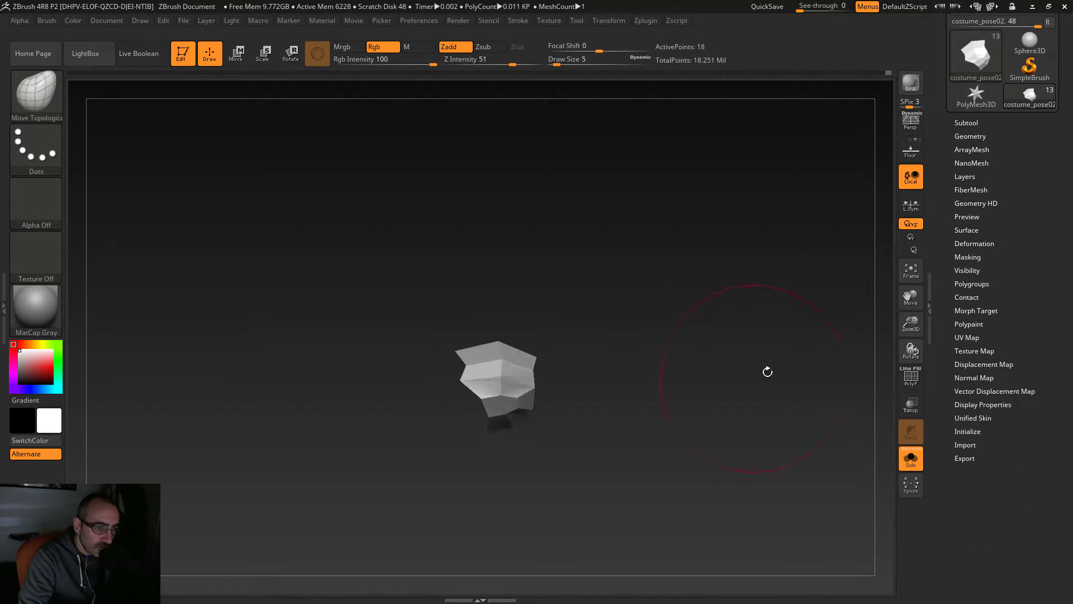
# Step: Grow the visibility from the isolated fingertip to reveal the finger's end segment
pyautogui.click(972, 270)
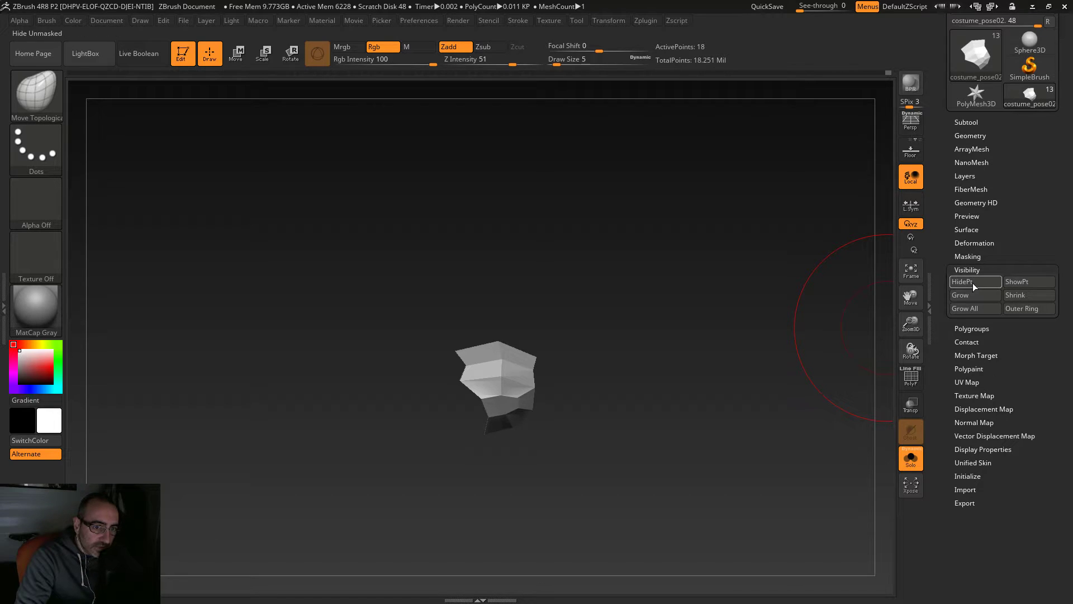
pyautogui.moveTo(718, 347); pyautogui.dragTo(711, 336)
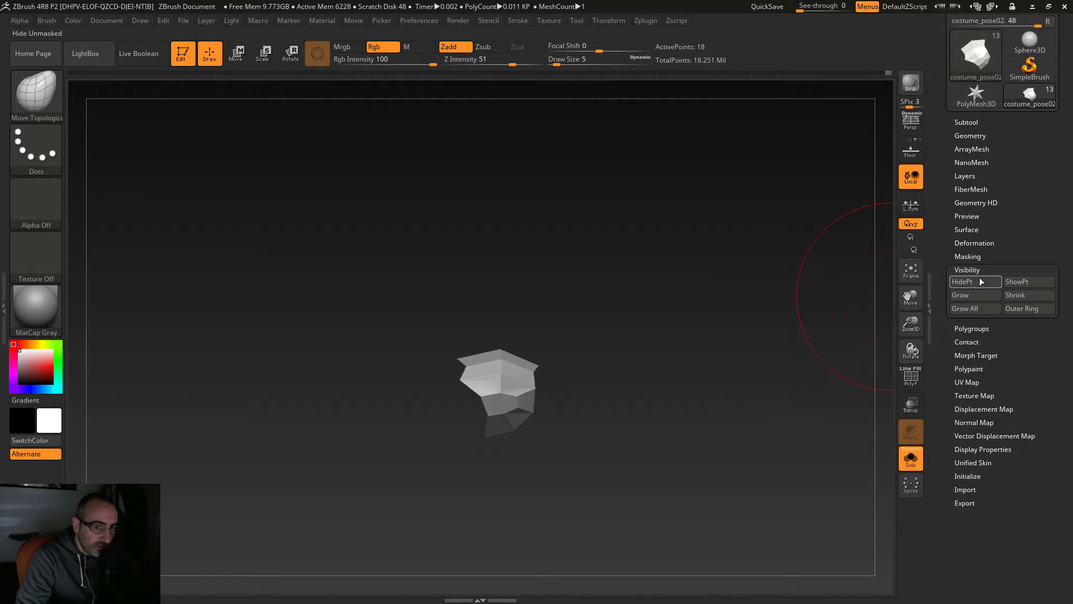
pyautogui.click(972, 294)
pyautogui.click(974, 295)
pyautogui.click(975, 294)
pyautogui.click(975, 294)
pyautogui.click(975, 295)
pyautogui.moveTo(862, 331); pyautogui.dragTo(718, 389)
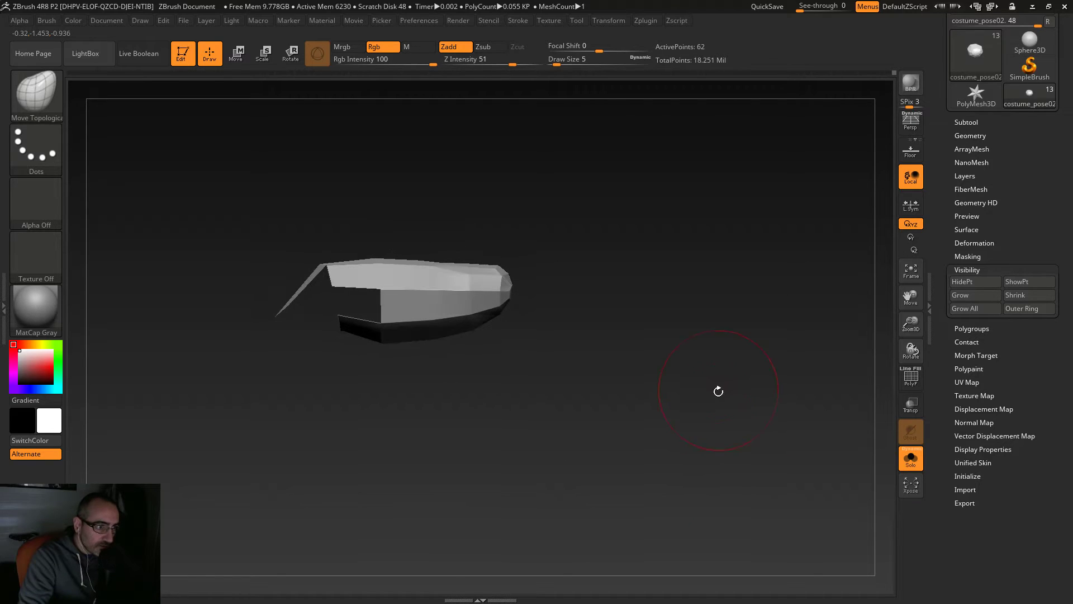
# Step: Grow the visibility past the finger's first bend to include its middle segment
pyautogui.click(970, 297)
pyautogui.click(972, 296)
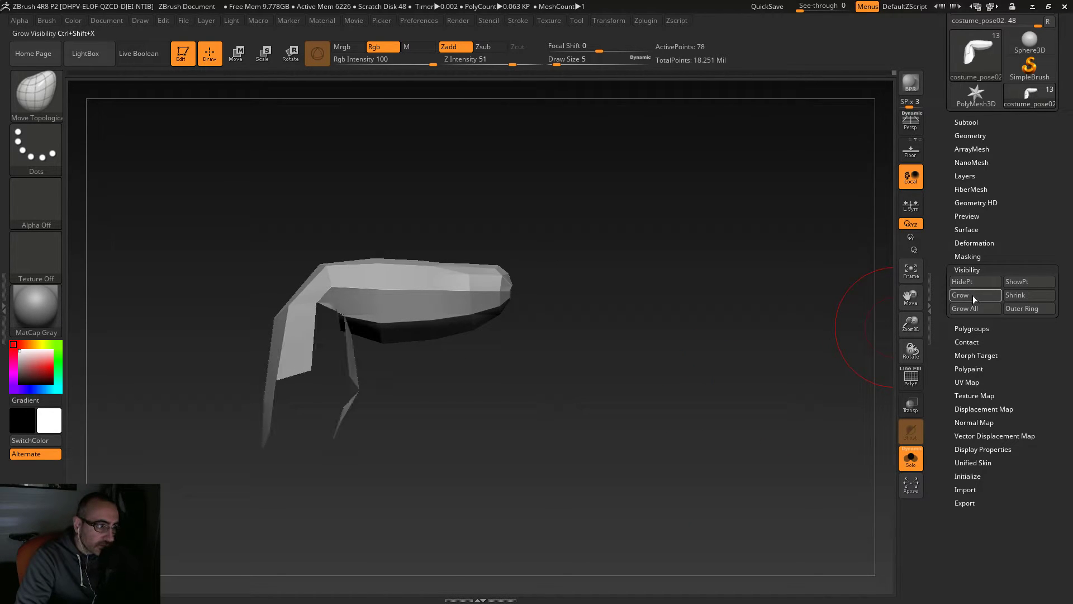
pyautogui.click(972, 296)
pyautogui.moveTo(665, 335)
pyautogui.mouseDown()
pyautogui.moveTo(649, 351)
pyautogui.moveTo(665, 369)
pyautogui.moveTo(721, 307)
pyautogui.moveTo(755, 301)
pyautogui.moveTo(718, 358)
pyautogui.mouseUp()
pyautogui.moveTo(544, 481)
pyautogui.keyDown('ctrl'); pyautogui.keyDown('shift'); pyautogui.mouseDown()
pyautogui.moveTo(545, 349)
pyautogui.moveTo(696, 433)
pyautogui.moveTo(635, 390)
pyautogui.moveTo(591, 419)
pyautogui.moveTo(679, 415)
pyautogui.moveTo(660, 413)
pyautogui.mouseUp(); pyautogui.keyUp('shift'); pyautogui.keyUp('ctrl')
# Step: Grow the visibility around the knuckle and along the finger's base segment toward the palm
pyautogui.click(975, 295)
pyautogui.click(976, 296)
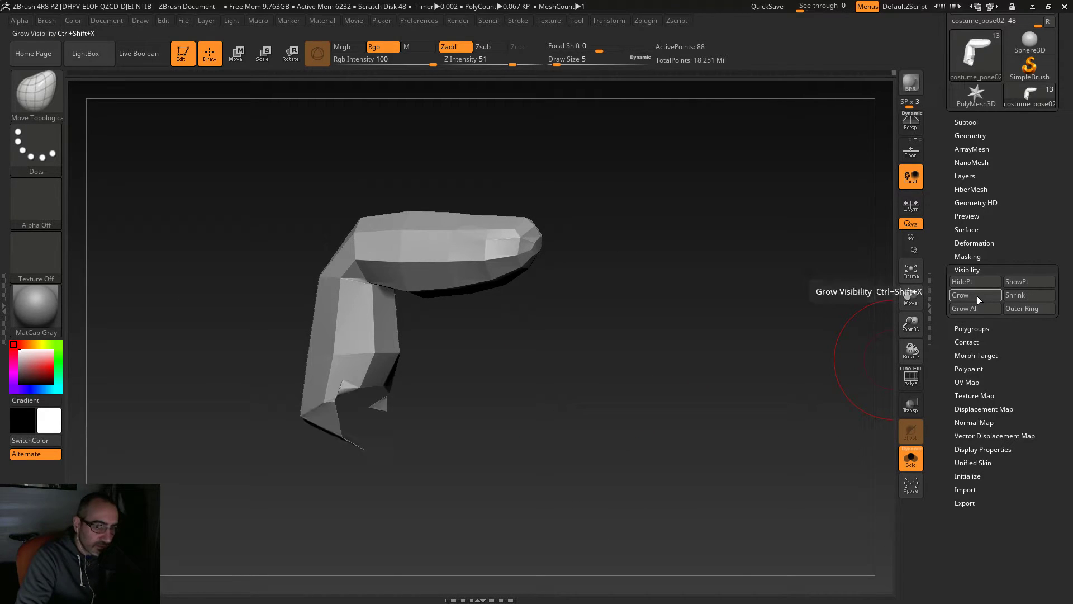
pyautogui.click(977, 297)
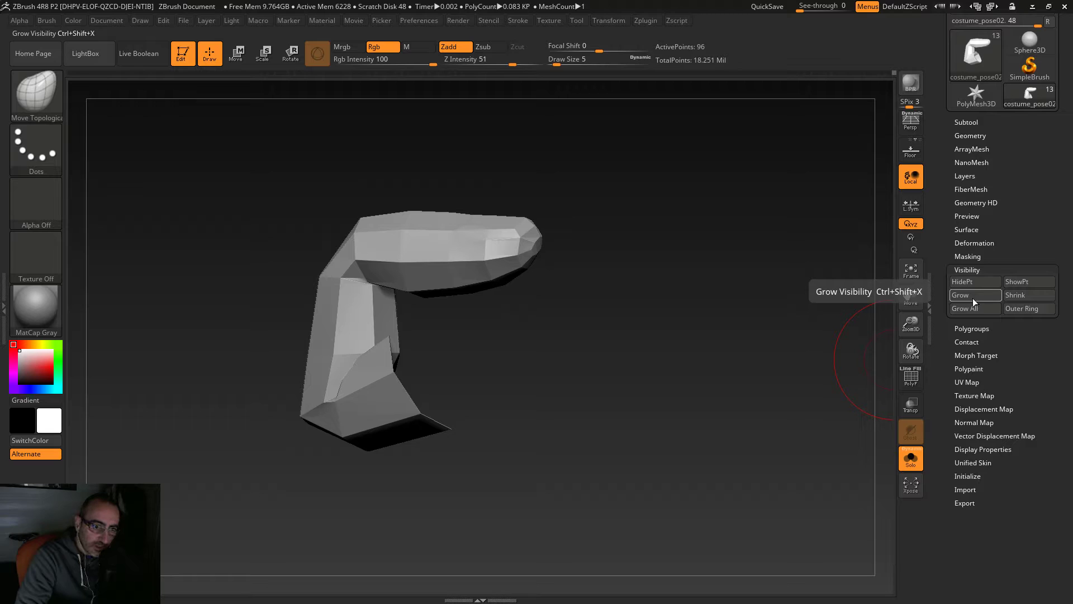
pyautogui.click(973, 297)
pyautogui.moveTo(848, 334); pyautogui.dragTo(731, 394)
pyautogui.click(975, 294)
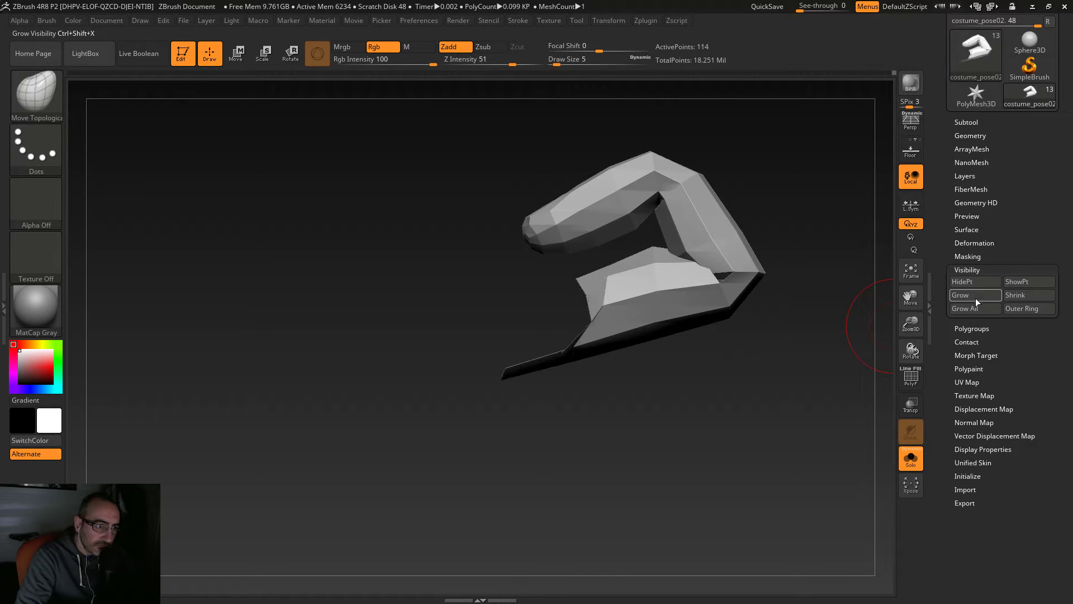
pyautogui.moveTo(850, 335)
pyautogui.mouseDown()
pyautogui.moveTo(680, 319)
pyautogui.moveTo(683, 367)
pyautogui.moveTo(524, 376)
pyautogui.moveTo(563, 379)
pyautogui.moveTo(622, 474)
pyautogui.moveTo(697, 428)
pyautogui.moveTo(652, 396)
pyautogui.moveTo(609, 388)
pyautogui.moveTo(638, 397)
pyautogui.mouseUp()
pyautogui.hotkey('ctrl', 'shift')
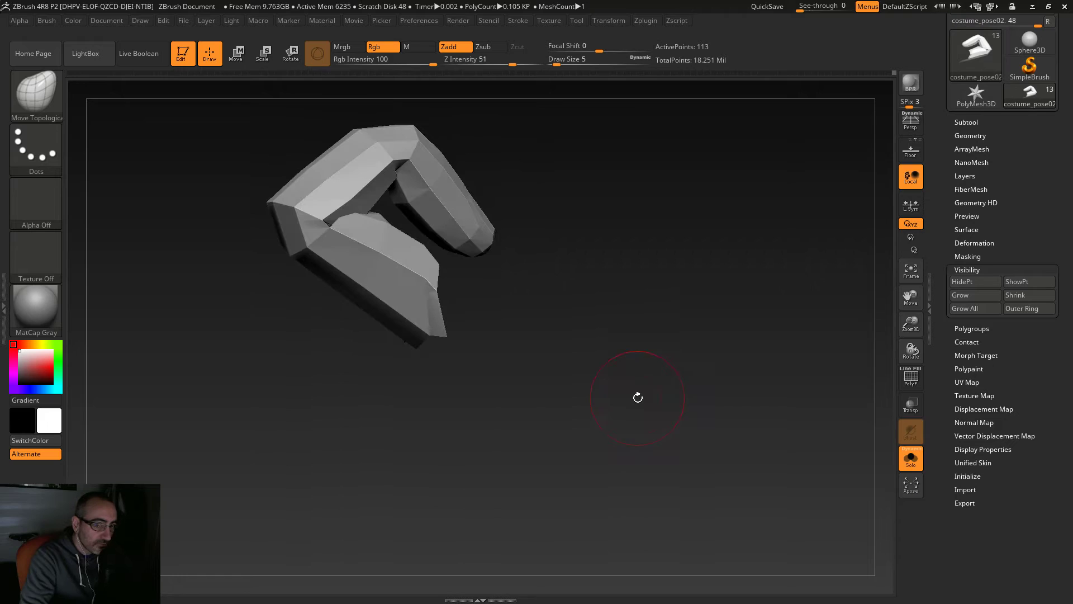
# Step: Turn on the polyframe display and assign the visible finger to its own polygroup
pyautogui.click(916, 382)
pyautogui.moveTo(665, 326); pyautogui.dragTo(999, 435)
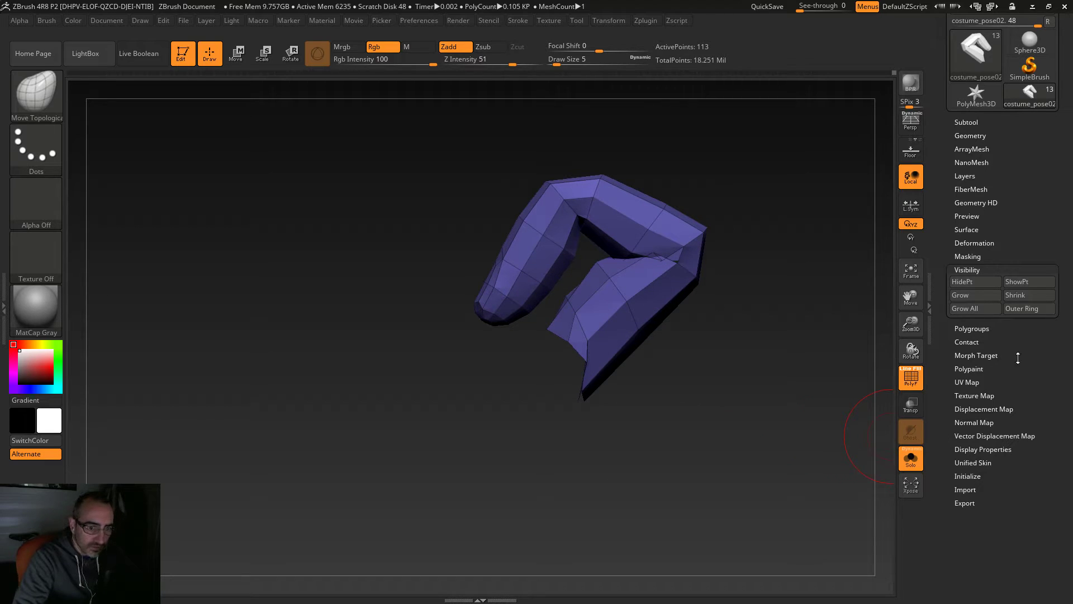
pyautogui.click(972, 329)
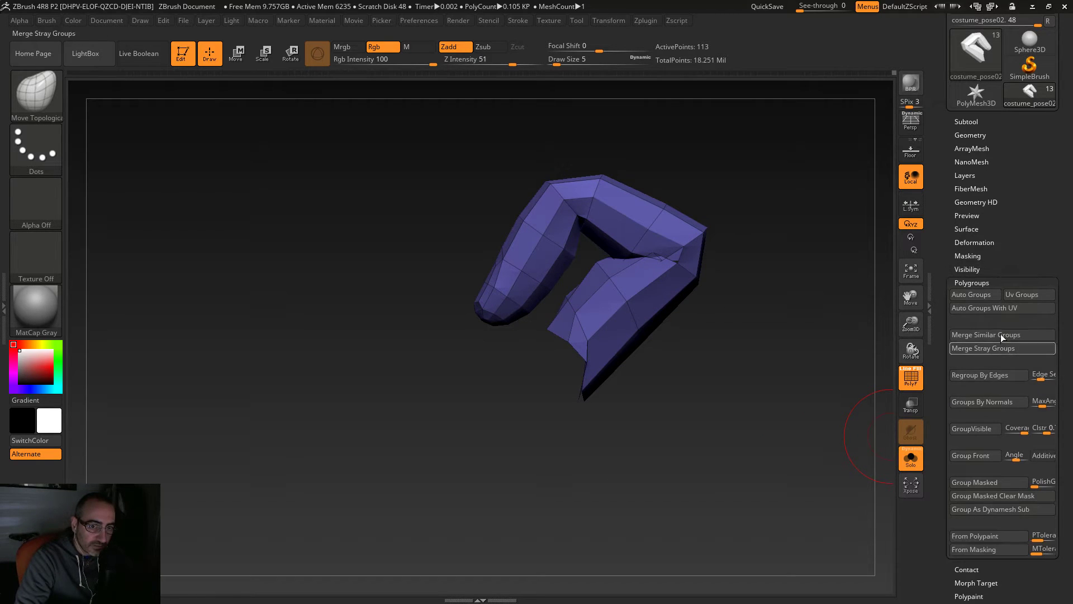
pyautogui.click(975, 428)
pyautogui.moveTo(804, 358); pyautogui.dragTo(783, 311)
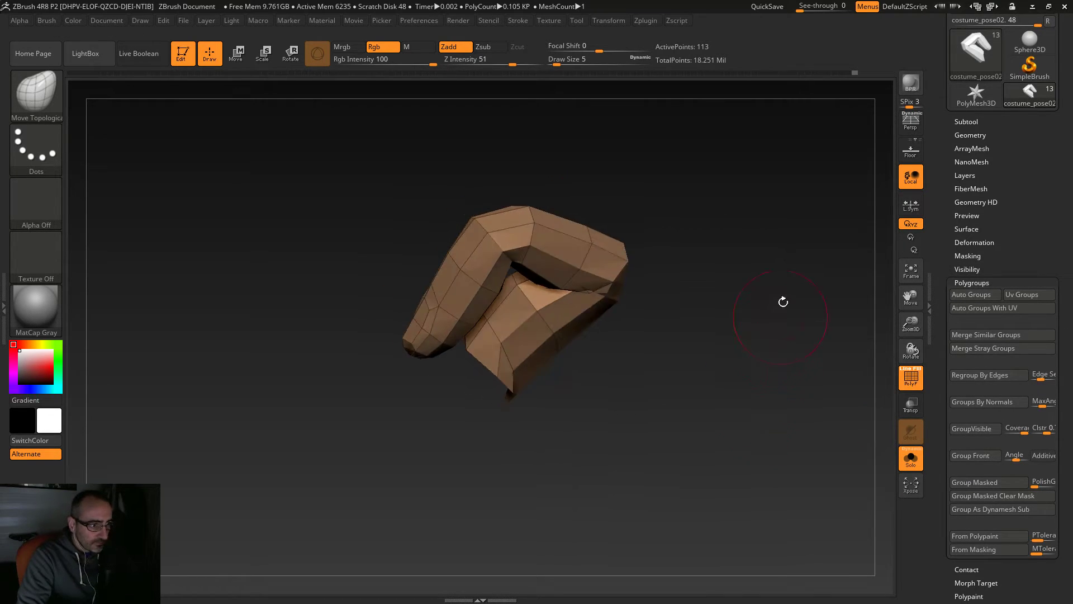
# Step: Unhide the rest of the mesh to check the new finger group, and return to the isolated finger
pyautogui.keyDown('ctrl'); pyautogui.keyDown('shift'); pyautogui.click(794, 296); pyautogui.keyUp('shift'); pyautogui.keyUp('ctrl')
pyautogui.moveTo(814, 263)
pyautogui.mouseDown()
pyautogui.moveTo(766, 311)
pyautogui.moveTo(796, 354)
pyautogui.moveTo(726, 252)
pyautogui.mouseUp()
pyautogui.moveTo(677, 319)
pyautogui.mouseDown()
pyautogui.moveTo(656, 446)
pyautogui.moveTo(682, 371)
pyautogui.moveTo(757, 333)
pyautogui.moveTo(743, 382)
pyautogui.mouseUp()
pyautogui.hotkey('ctrl', 'z')
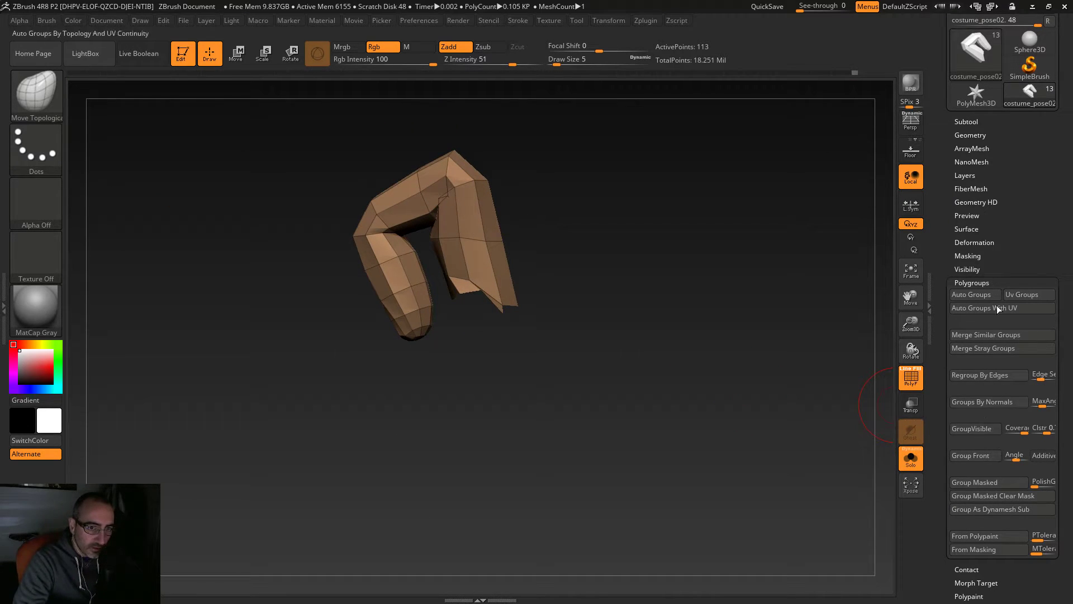
# Step: Grow the visibility one more ring at the finger's base and hide the stray polygons of neighbouring areas
pyautogui.click(970, 282)
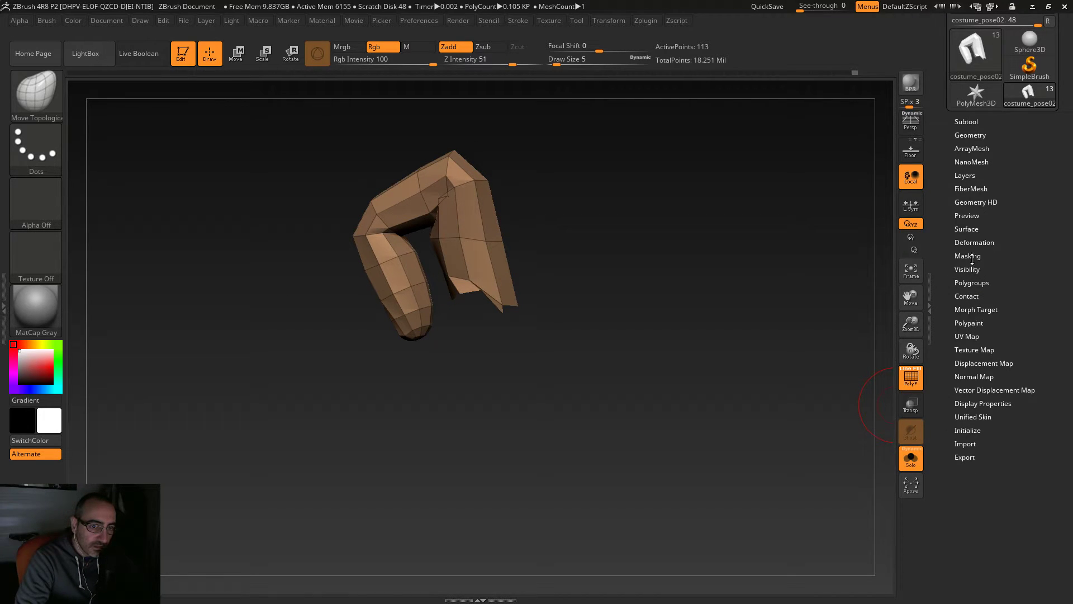
pyautogui.click(970, 270)
pyautogui.click(970, 293)
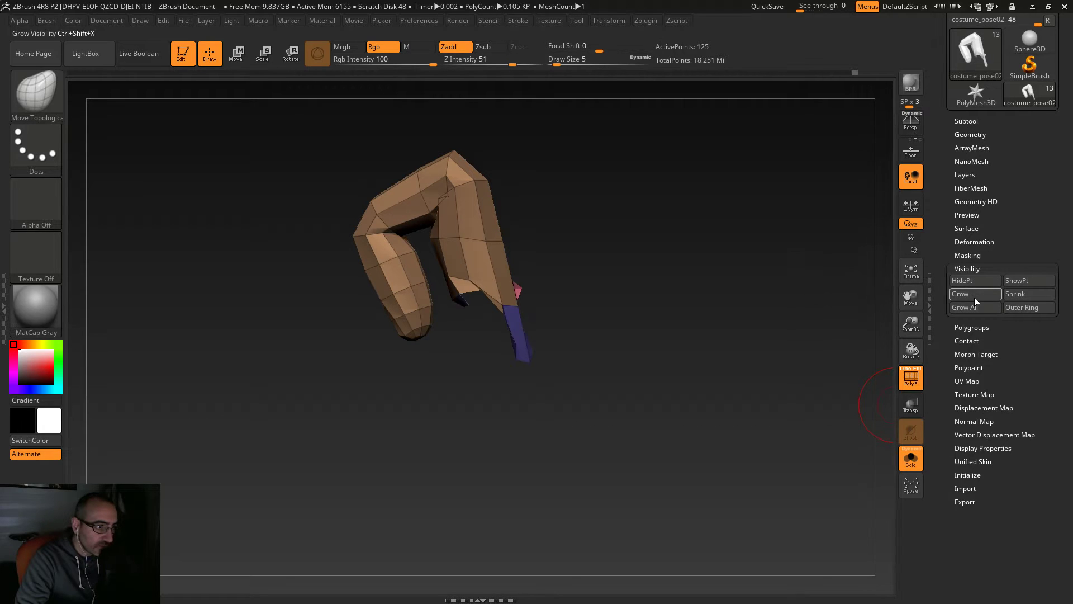
pyautogui.moveTo(776, 357); pyautogui.dragTo(653, 352)
pyautogui.keyDown('ctrl'); pyautogui.keyDown('shift'); pyautogui.click(509, 303); pyautogui.keyUp('shift'); pyautogui.keyUp('ctrl')
pyautogui.moveTo(553, 330)
pyautogui.mouseDown()
pyautogui.moveTo(593, 422)
pyautogui.moveTo(576, 386)
pyautogui.mouseUp()
pyautogui.moveTo(411, 307)
pyautogui.keyDown('ctrl'); pyautogui.keyDown('shift'); pyautogui.mouseDown()
pyautogui.moveTo(503, 402)
pyautogui.moveTo(603, 447)
pyautogui.moveTo(644, 446)
pyautogui.moveTo(598, 314)
pyautogui.moveTo(601, 282)
pyautogui.moveTo(596, 357)
pyautogui.moveTo(831, 421)
pyautogui.mouseUp(); pyautogui.keyUp('shift'); pyautogui.keyUp('ctrl')
pyautogui.hotkey('ctrl', 'z')
# Step: Regroup the visible finger with its added base ring as one polygroup and unhide the whole mesh
pyautogui.click(971, 328)
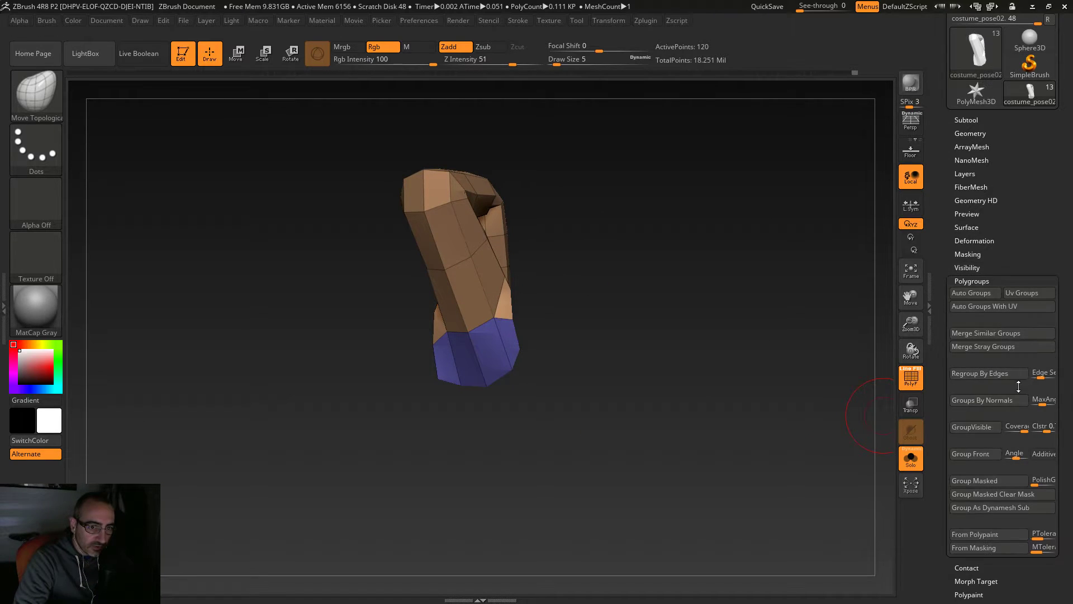
pyautogui.click(977, 430)
pyautogui.moveTo(794, 396); pyautogui.dragTo(630, 412)
pyautogui.keyDown('ctrl'); pyautogui.keyDown('shift'); pyautogui.click(477, 473); pyautogui.keyUp('shift'); pyautogui.keyUp('ctrl')
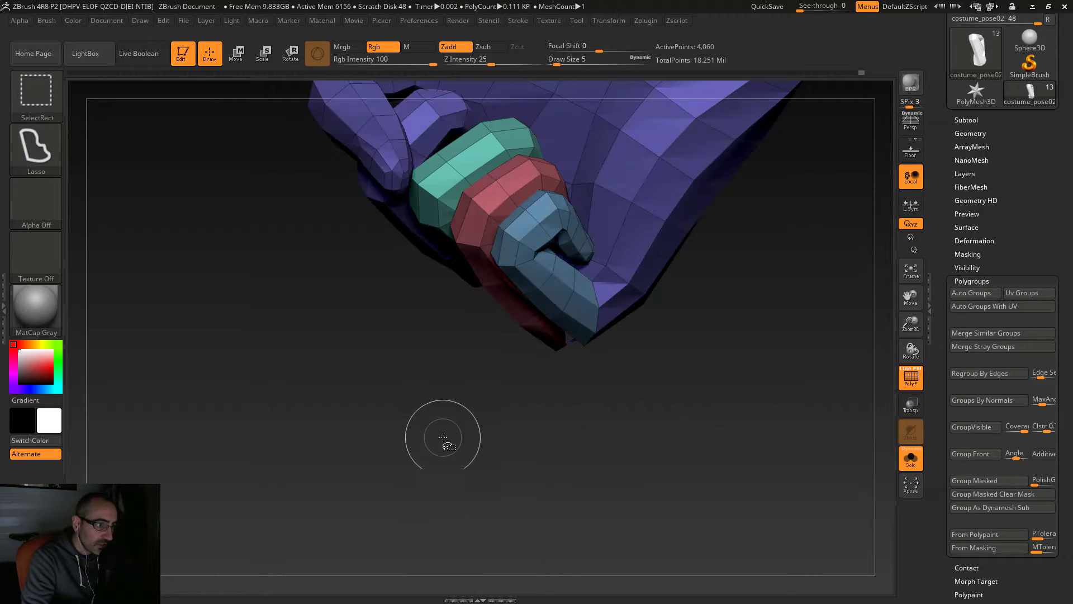
# Step: Isolate the green finger's polygroup, raise the subdivision level by one, and unhide the rest of the mesh
pyautogui.moveTo(477, 473); pyautogui.dragTo(648, 260)
pyautogui.keyDown('ctrl'); pyautogui.keyDown('shift'); pyautogui.click(648, 260); pyautogui.keyUp('shift'); pyautogui.keyUp('ctrl')
pyautogui.moveTo(606, 293); pyautogui.dragTo(515, 441)
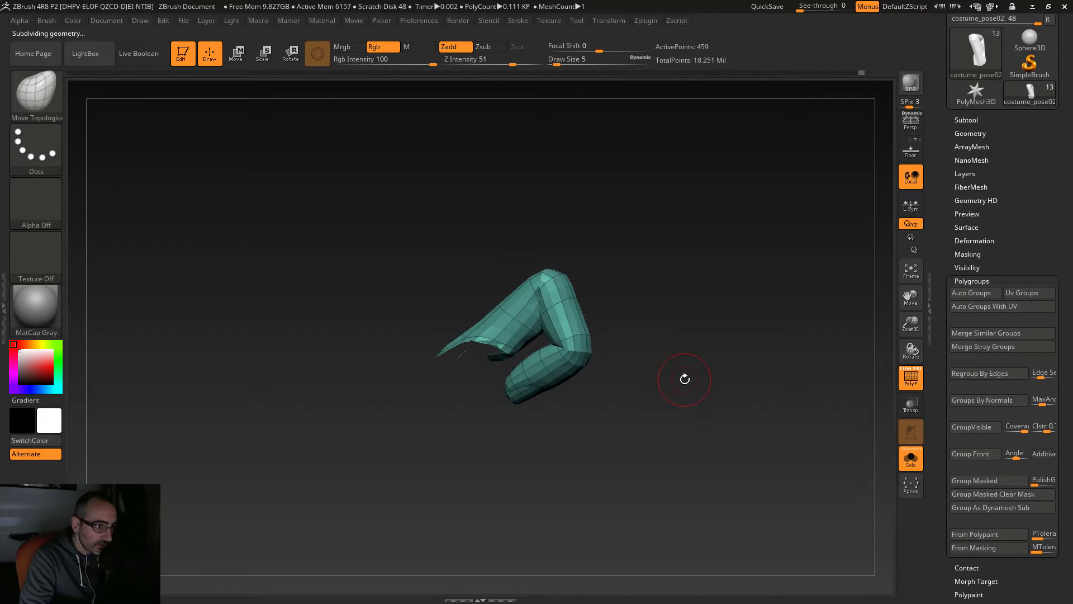
pyautogui.keyDown('ctrl'); pyautogui.keyDown('shift'); pyautogui.click(260, 258); pyautogui.keyUp('shift'); pyautogui.keyUp('ctrl')
pyautogui.moveTo(295, 402)
pyautogui.mouseDown()
pyautogui.moveTo(472, 486)
pyautogui.moveTo(480, 514)
pyautogui.moveTo(448, 542)
pyautogui.moveTo(294, 474)
pyautogui.moveTo(313, 479)
pyautogui.mouseUp()
# Step: Show only the hand with its finger polygroups and frame it facing the wrist opening
pyautogui.keyDown('ctrl'); pyautogui.keyDown('shift'); pyautogui.click(545, 485); pyautogui.keyUp('shift'); pyautogui.keyUp('ctrl')
pyautogui.keyDown('ctrl'); pyautogui.keyDown('shift'); pyautogui.click(548, 489); pyautogui.keyUp('shift'); pyautogui.keyUp('ctrl')
pyautogui.moveTo(551, 496)
pyautogui.mouseDown()
pyautogui.moveTo(536, 391)
pyautogui.moveTo(557, 226)
pyautogui.moveTo(659, 296)
pyautogui.moveTo(709, 455)
pyautogui.mouseUp()
pyautogui.press('f')
pyautogui.moveTo(687, 379); pyautogui.dragTo(764, 446)
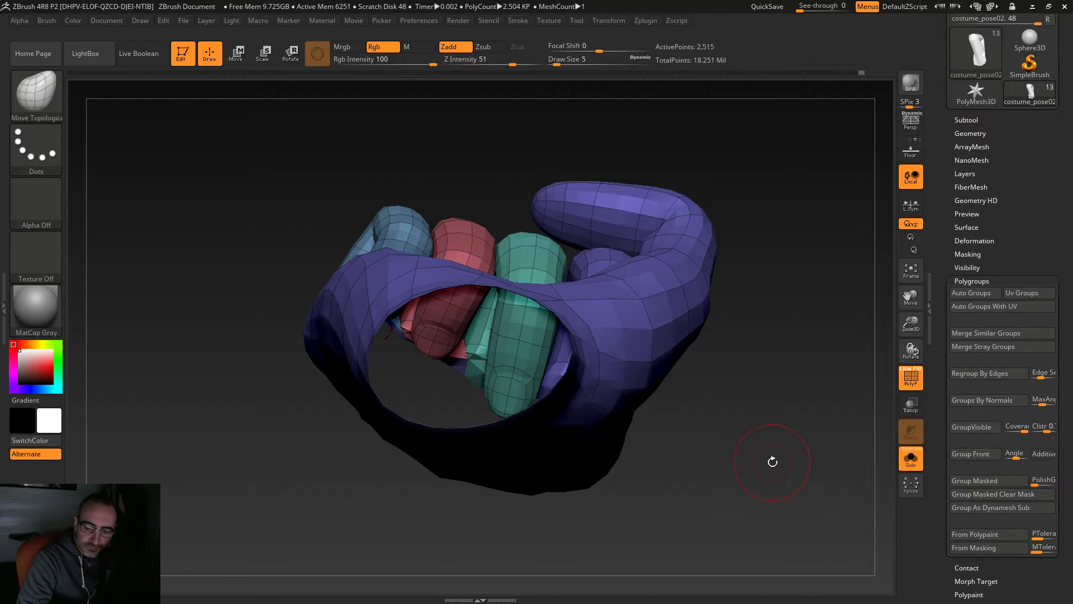
# Step: Lower the hand mesh by one subdivision level, viewed through the wrist opening
pyautogui.moveTo(779, 463); pyautogui.dragTo(740, 432)
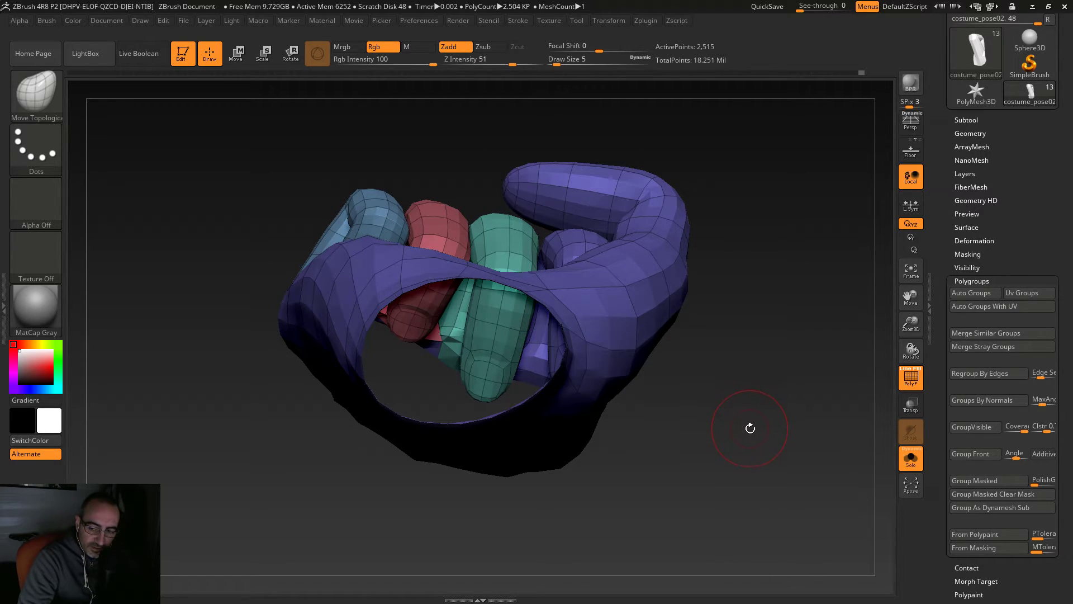
pyautogui.moveTo(732, 417); pyautogui.dragTo(705, 416)
pyautogui.hotkey('shift', 'd')
pyautogui.moveTo(675, 383); pyautogui.dragTo(672, 356)
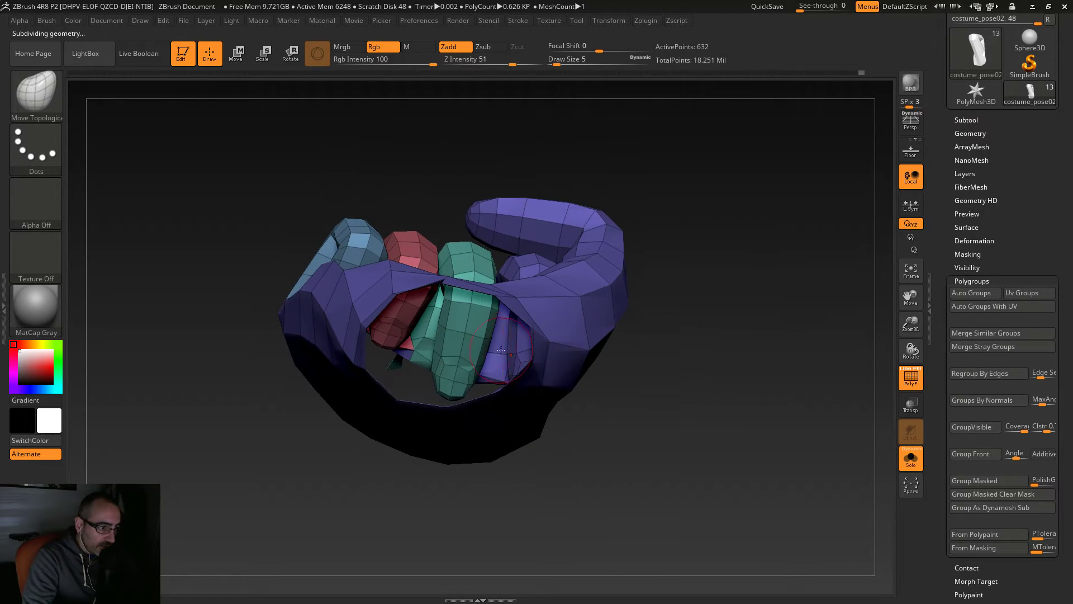
# Step: Examine the green finger's placement in the fist from the palm, knuckle and wrist sides, briefly hiding and re-showing it
pyautogui.moveTo(605, 424)
pyautogui.mouseDown()
pyautogui.moveTo(601, 443)
pyautogui.moveTo(604, 333)
pyautogui.moveTo(581, 364)
pyautogui.moveTo(570, 330)
pyautogui.moveTo(597, 485)
pyautogui.mouseUp()
pyautogui.moveTo(598, 485)
pyautogui.mouseDown()
pyautogui.moveTo(598, 443)
pyautogui.moveTo(554, 408)
pyautogui.mouseUp()
pyautogui.hotkey('ctrl', 'shift')
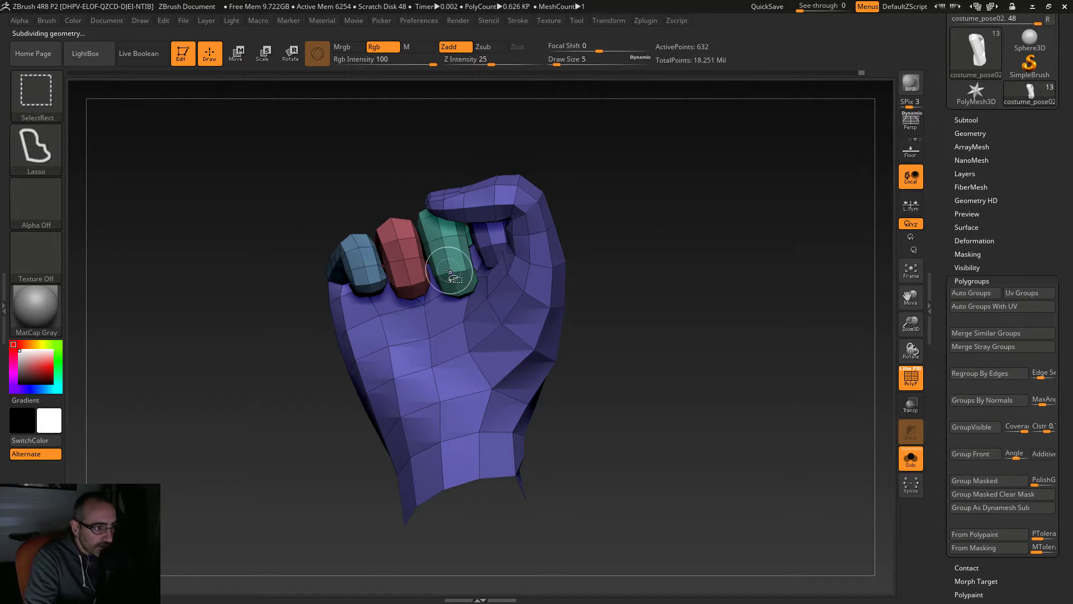
pyautogui.moveTo(581, 358)
pyautogui.mouseDown()
pyautogui.moveTo(607, 454)
pyautogui.moveTo(604, 498)
pyautogui.moveTo(586, 406)
pyautogui.moveTo(590, 309)
pyautogui.moveTo(625, 366)
pyautogui.moveTo(570, 223)
pyautogui.moveTo(568, 245)
pyautogui.moveTo(522, 226)
pyautogui.moveTo(607, 470)
pyautogui.moveTo(598, 461)
pyautogui.moveTo(661, 400)
pyautogui.moveTo(661, 423)
pyautogui.moveTo(709, 436)
pyautogui.moveTo(719, 341)
pyautogui.moveTo(717, 412)
pyautogui.mouseUp()
pyautogui.hotkey('ctrl', 'shift')
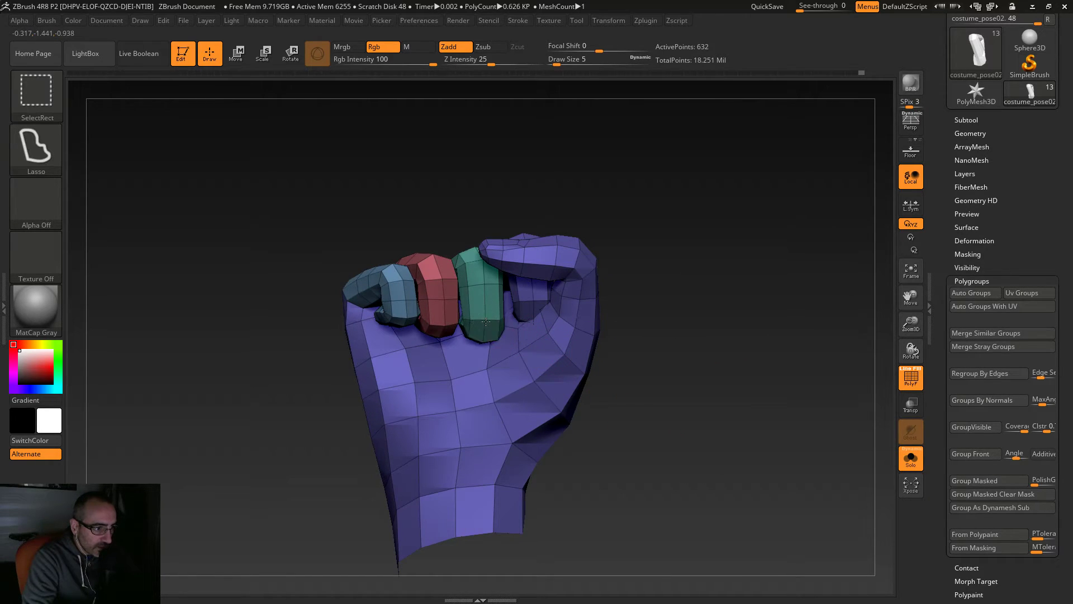
pyautogui.press('ctrl')
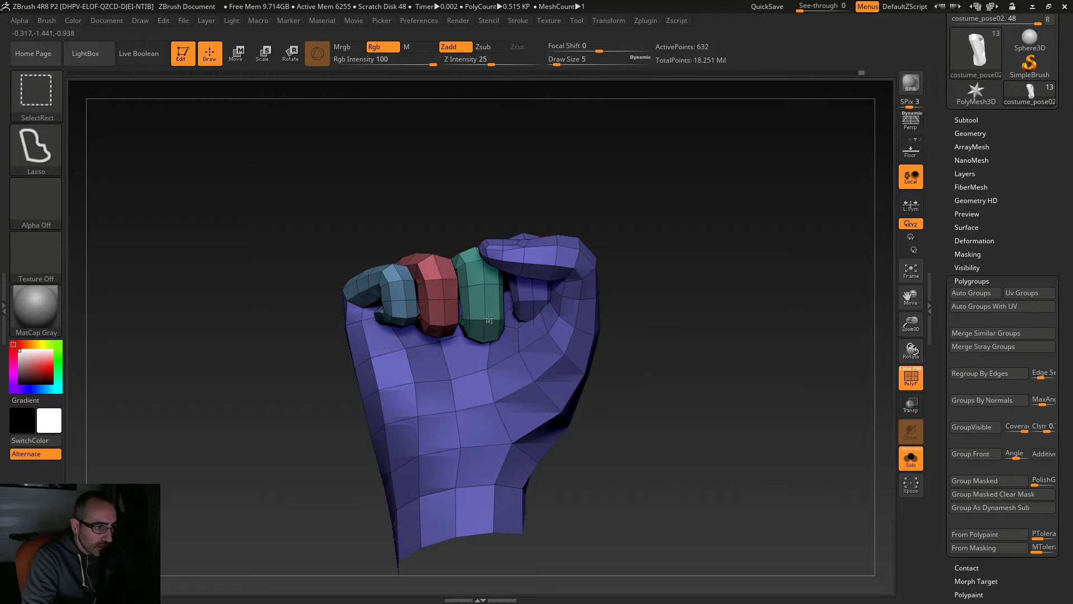
pyautogui.moveTo(593, 363)
pyautogui.mouseDown()
pyautogui.moveTo(658, 371)
pyautogui.moveTo(647, 366)
pyautogui.moveTo(646, 272)
pyautogui.mouseUp()
pyautogui.moveTo(632, 319); pyautogui.dragTo(638, 324)
pyautogui.hotkey('ctrl', 'shift')
pyautogui.moveTo(587, 349)
pyautogui.mouseDown()
pyautogui.moveTo(617, 495)
pyautogui.moveTo(615, 352)
pyautogui.moveTo(618, 422)
pyautogui.moveTo(592, 364)
pyautogui.mouseUp()
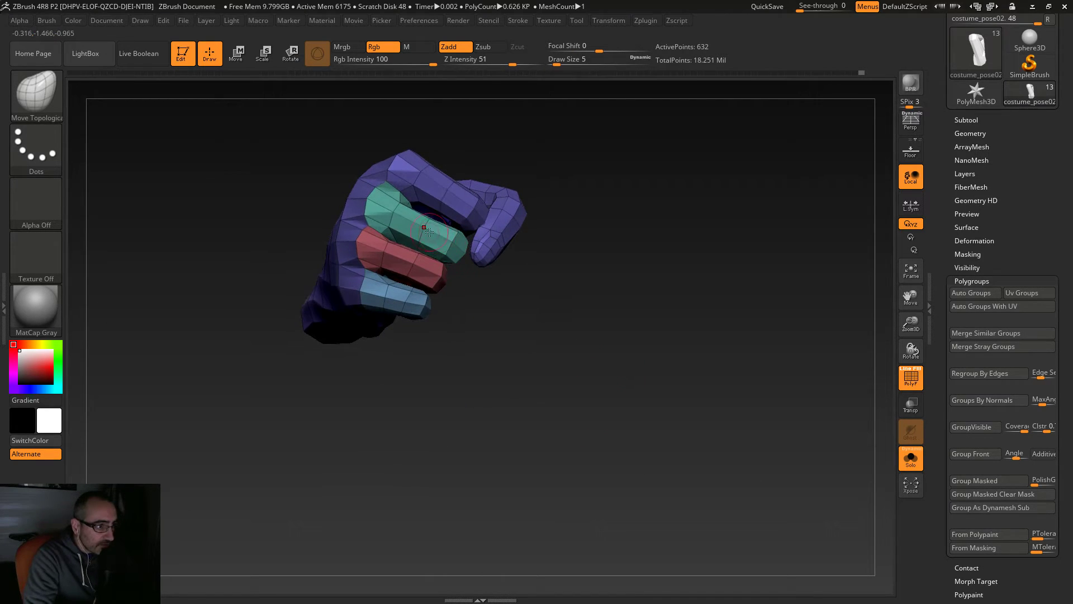
pyautogui.hotkey('ctrl', 'shift')
pyautogui.keyDown('ctrl'); pyautogui.keyDown('shift'); pyautogui.click(474, 299); pyautogui.keyUp('shift'); pyautogui.keyUp('ctrl')
pyautogui.moveTo(474, 300)
pyautogui.mouseDown()
pyautogui.moveTo(415, 443)
pyautogui.moveTo(584, 202)
pyautogui.moveTo(609, 397)
pyautogui.mouseUp()
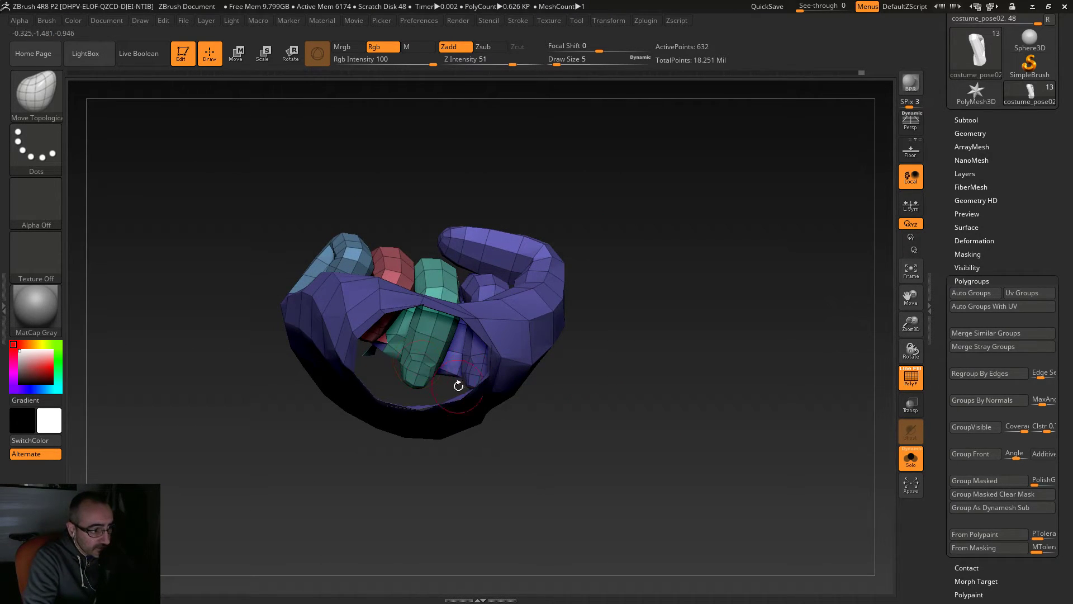
pyautogui.moveTo(510, 421); pyautogui.dragTo(609, 558)
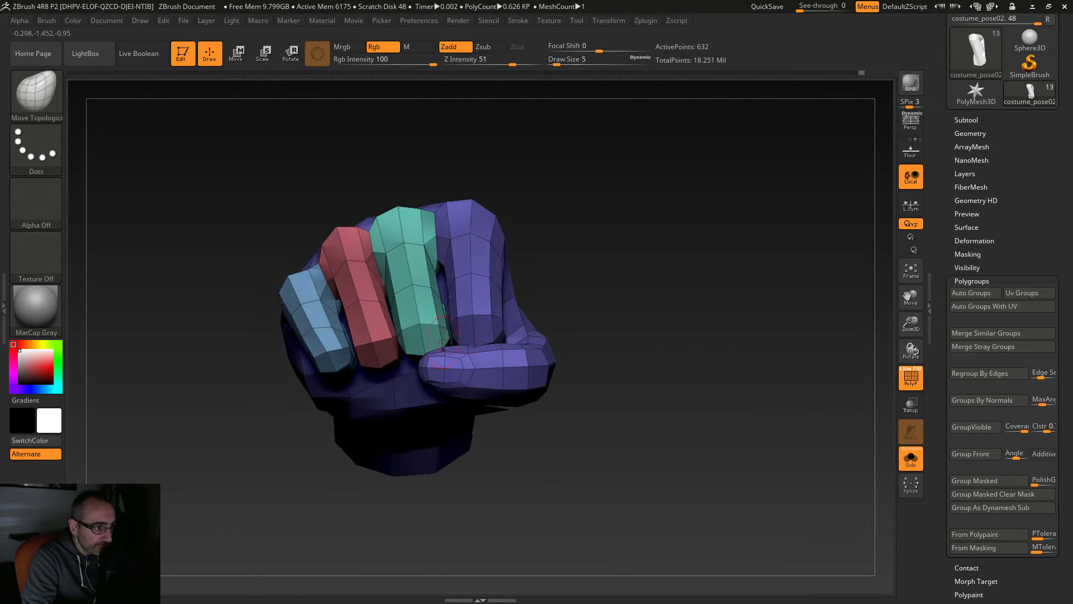
pyautogui.moveTo(587, 323)
pyautogui.mouseDown()
pyautogui.moveTo(604, 388)
pyautogui.moveTo(597, 335)
pyautogui.mouseUp()
pyautogui.moveTo(613, 393)
pyautogui.mouseDown()
pyautogui.moveTo(632, 271)
pyautogui.moveTo(632, 319)
pyautogui.moveTo(660, 348)
pyautogui.moveTo(652, 364)
pyautogui.moveTo(682, 472)
pyautogui.moveTo(661, 389)
pyautogui.moveTo(618, 471)
pyautogui.mouseUp()
# Step: Hide the purple hand, red finger and blue finger polygroups so only the green finger stays visible
pyautogui.hotkey('ctrl', 'shift')
pyautogui.keyDown('ctrl'); pyautogui.keyDown('shift'); pyautogui.click(424, 305); pyautogui.keyUp('shift'); pyautogui.keyUp('ctrl')
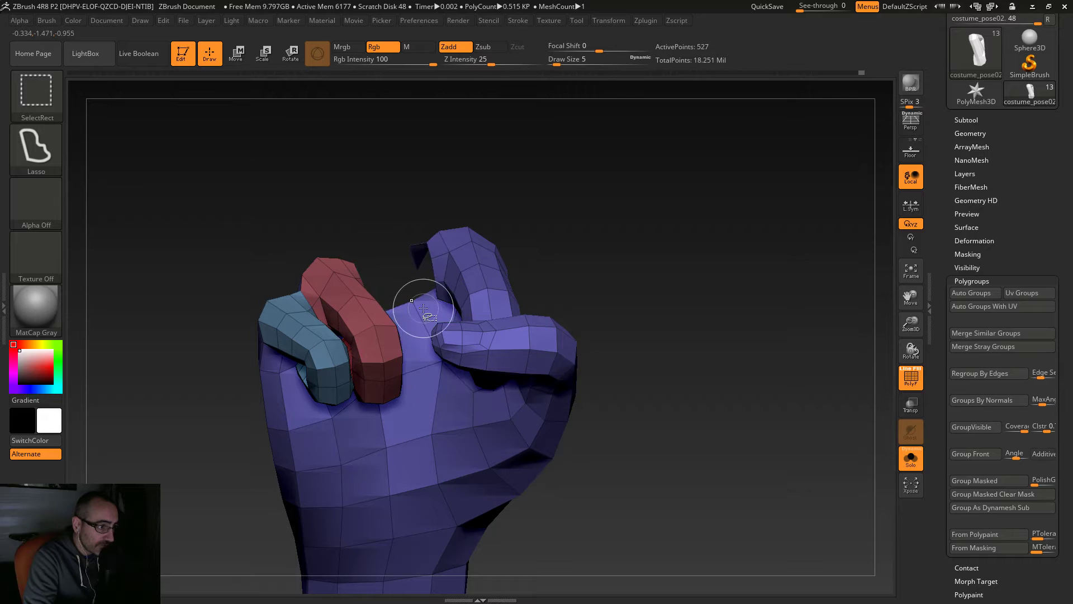
pyautogui.hotkey('ctrl', 'z')
pyautogui.keyDown('ctrl'); pyautogui.keyDown('shift'); pyautogui.click(435, 439); pyautogui.keyUp('shift'); pyautogui.keyUp('ctrl')
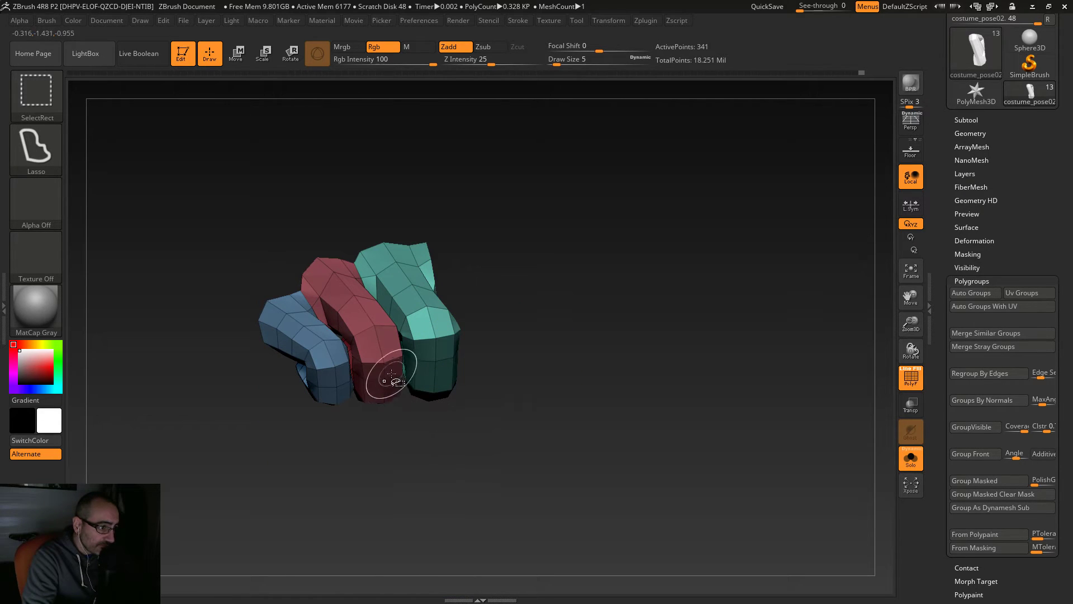
pyautogui.keyDown('ctrl'); pyautogui.keyDown('shift'); pyautogui.click(407, 360); pyautogui.keyUp('shift'); pyautogui.keyUp('ctrl')
pyautogui.keyDown('ctrl'); pyautogui.keyDown('shift'); pyautogui.click(356, 370); pyautogui.keyUp('shift'); pyautogui.keyUp('ctrl')
pyautogui.moveTo(347, 371); pyautogui.dragTo(516, 327)
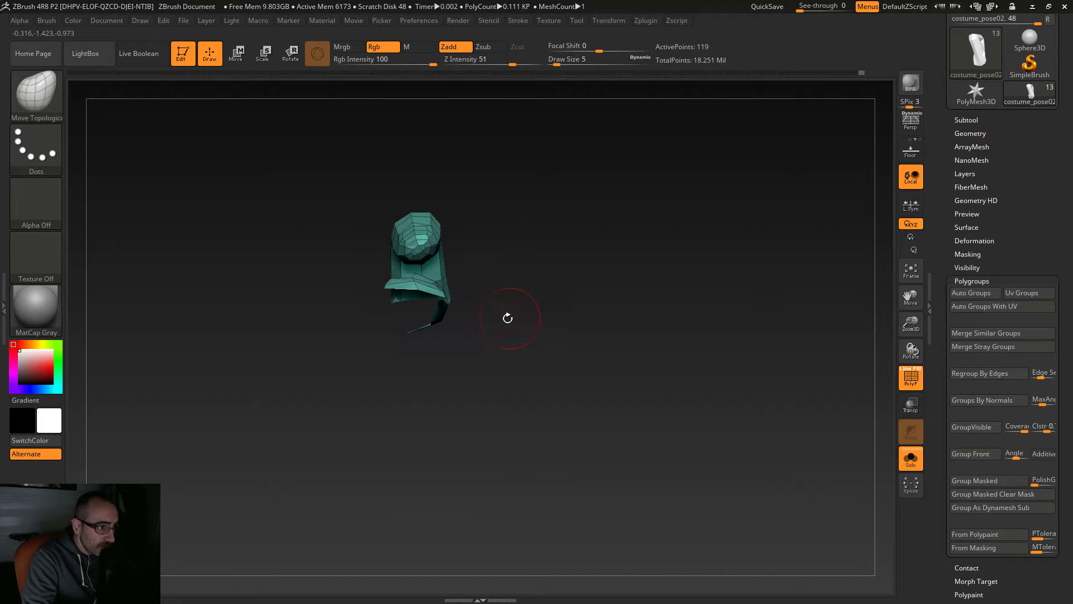
# Step: Mask the green finger's base and centre the Rotate gizmo on the finger's upper knuckle
pyautogui.moveTo(464, 263)
pyautogui.mouseDown()
pyautogui.moveTo(541, 283)
pyautogui.moveTo(534, 261)
pyautogui.moveTo(508, 257)
pyautogui.mouseUp()
pyautogui.moveTo(357, 165)
pyautogui.keyDown('ctrl'); pyautogui.mouseDown()
pyautogui.moveTo(500, 156)
pyautogui.moveTo(503, 269)
pyautogui.moveTo(368, 268)
pyautogui.moveTo(333, 168)
pyautogui.moveTo(363, 159)
pyautogui.mouseUp(); pyautogui.keyUp('ctrl')
pyautogui.keyDown('ctrl'); pyautogui.click(533, 413); pyautogui.keyUp('ctrl')
pyautogui.moveTo(536, 431); pyautogui.dragTo(429, 377)
pyautogui.click(295, 54)
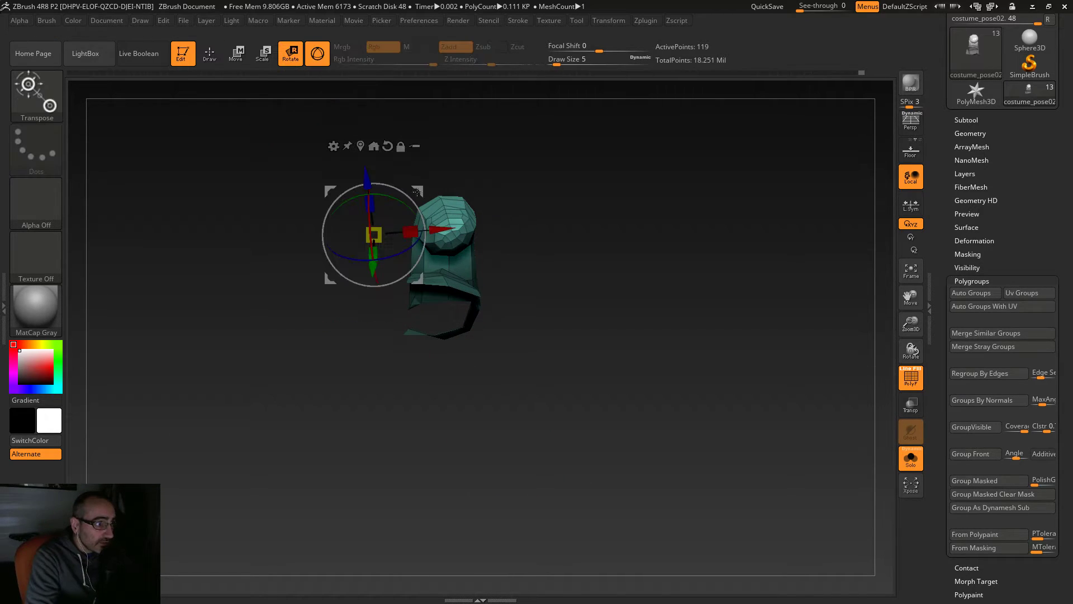
pyautogui.keyDown('alt'); pyautogui.moveTo(422, 189); pyautogui.dragTo(489, 164); pyautogui.keyUp('alt')
pyautogui.moveTo(506, 248); pyautogui.dragTo(480, 254)
pyautogui.moveTo(516, 343); pyautogui.dragTo(607, 366)
# Step: Replace the mask so only the finger's outer segments are free, and rotate them slightly about the knuckle
pyautogui.press('ctrl')
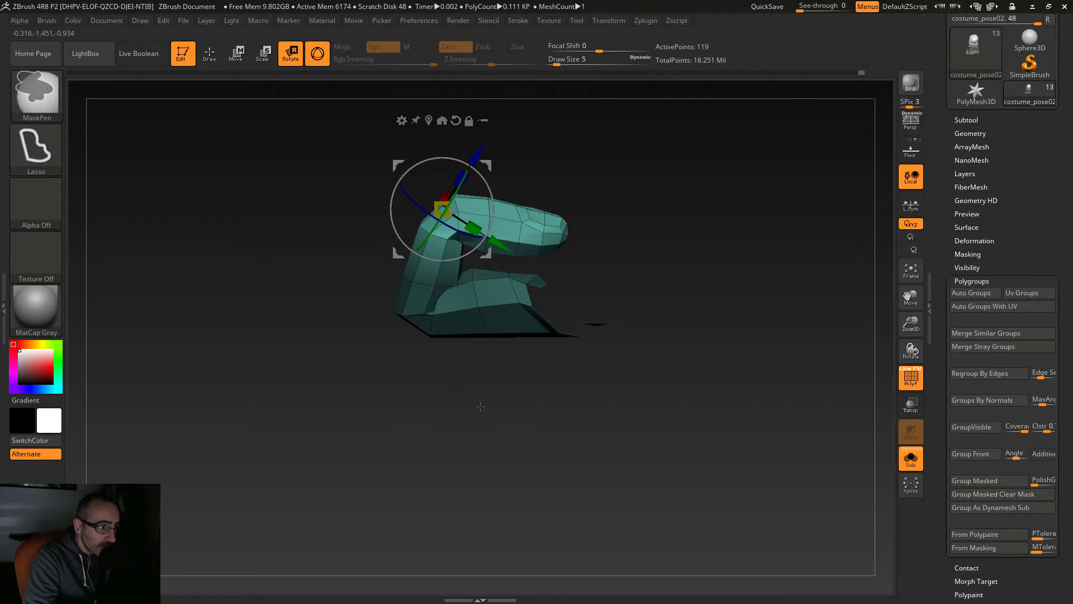
pyautogui.keyDown('ctrl'); pyautogui.moveTo(480, 407); pyautogui.dragTo(475, 402); pyautogui.keyUp('ctrl')
pyautogui.press('ctrl')
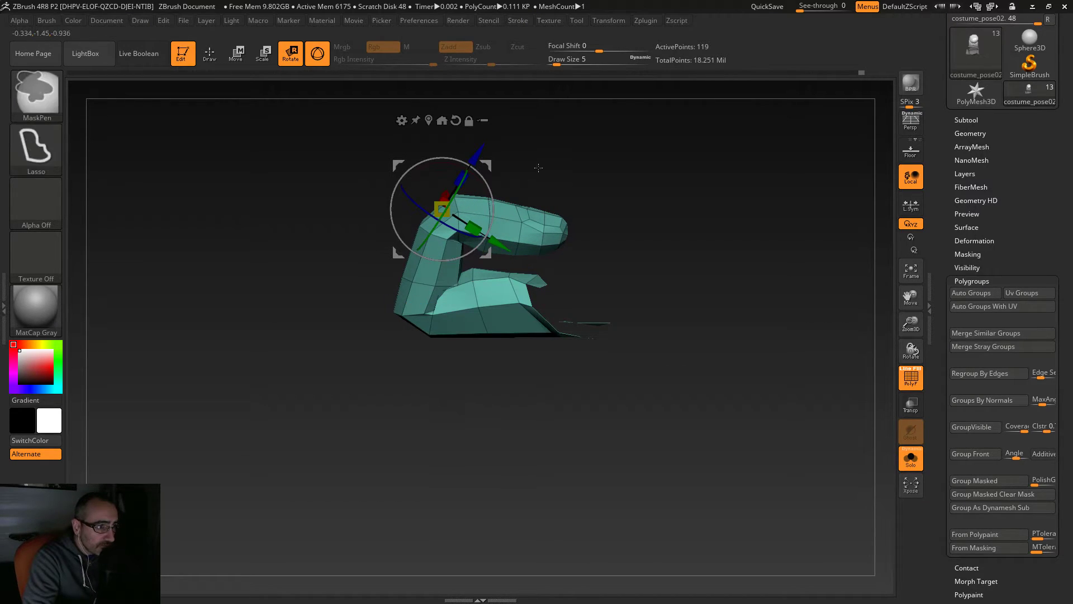
pyautogui.keyDown('ctrl'); pyautogui.moveTo(611, 187); pyautogui.dragTo(430, 246); pyautogui.keyUp('ctrl')
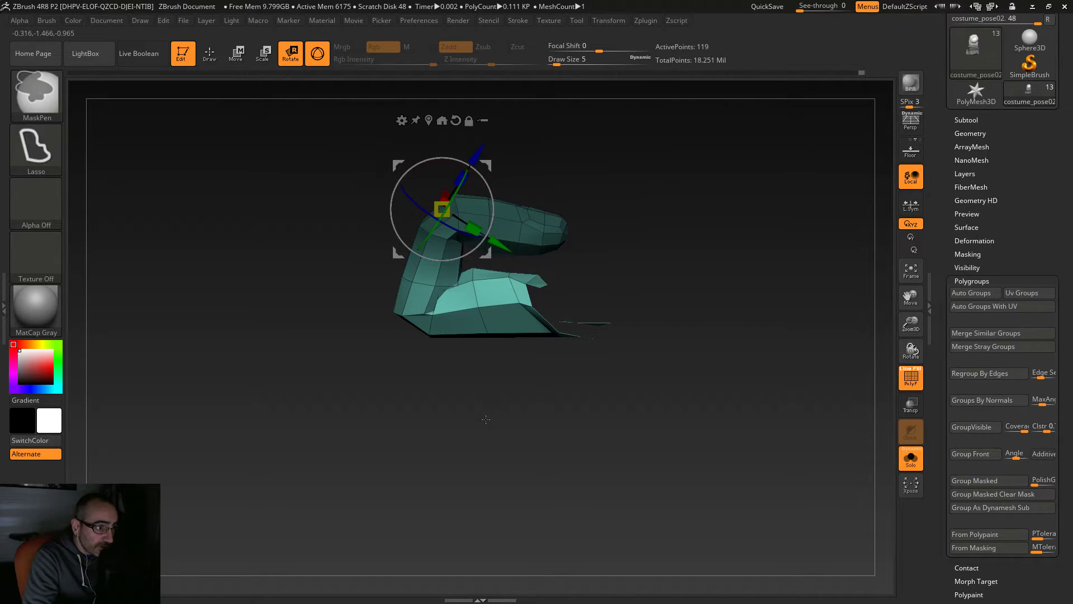
pyautogui.moveTo(492, 217)
pyautogui.mouseDown()
pyautogui.moveTo(489, 231)
pyautogui.moveTo(493, 212)
pyautogui.mouseUp()
pyautogui.moveTo(509, 412); pyautogui.dragTo(456, 413)
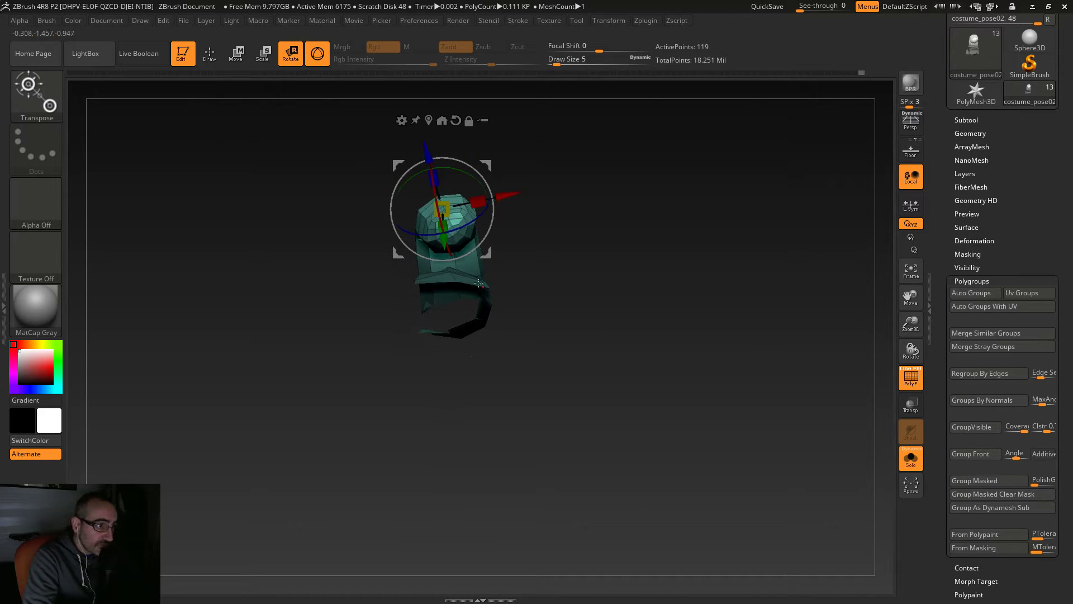
# Step: Rotate the finger's outer segments in the view plane and shift them into line with the finger's base
pyautogui.moveTo(486, 236); pyautogui.dragTo(492, 222)
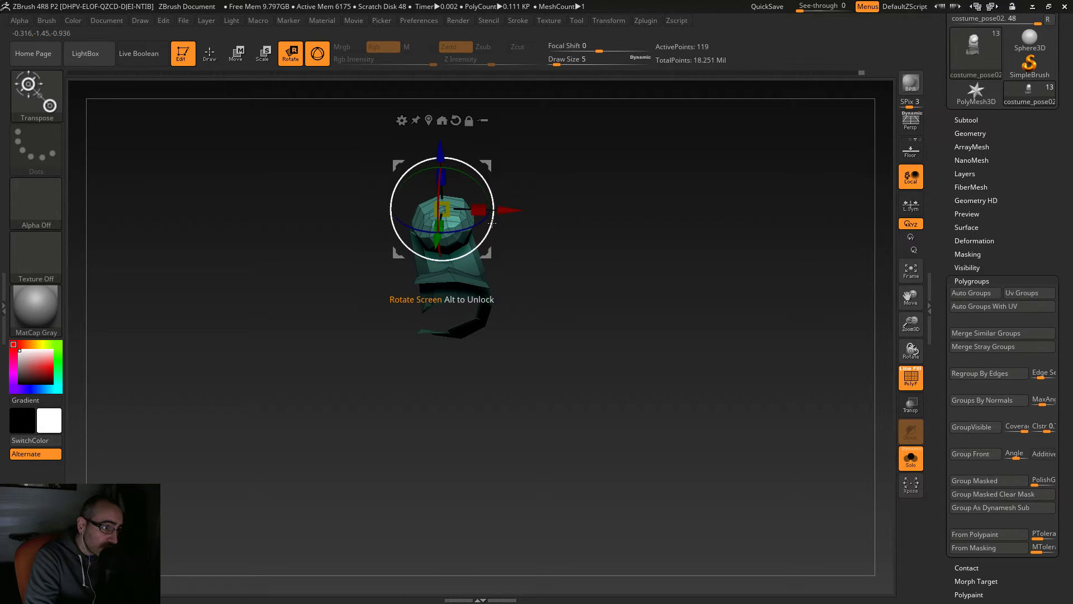
pyautogui.moveTo(488, 167); pyautogui.dragTo(497, 175)
pyautogui.moveTo(540, 251); pyautogui.dragTo(583, 241)
pyautogui.moveTo(659, 403); pyautogui.dragTo(648, 405)
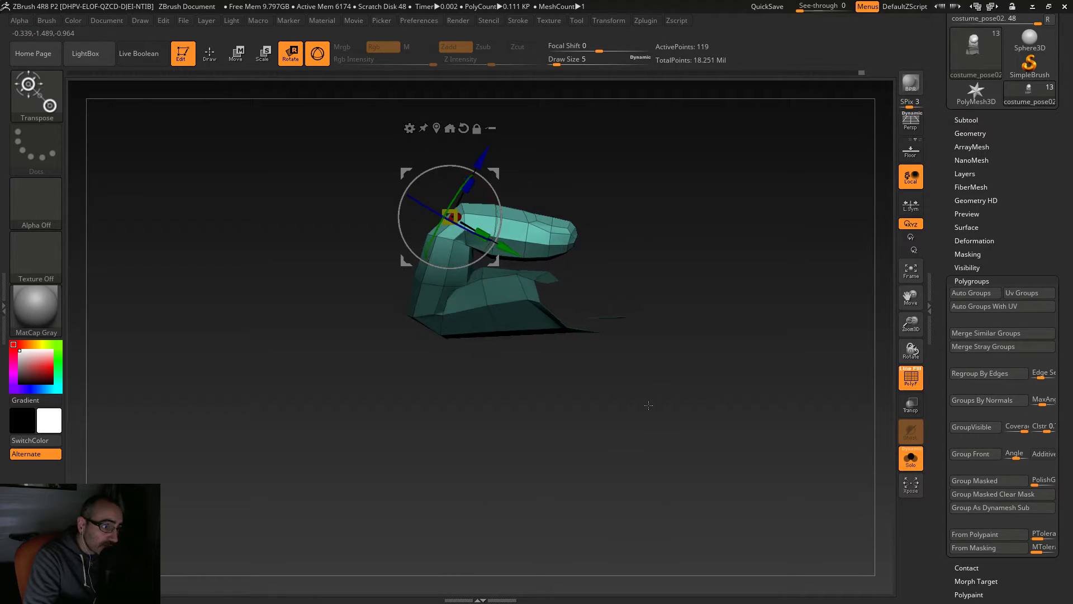
pyautogui.moveTo(491, 173); pyautogui.dragTo(480, 169)
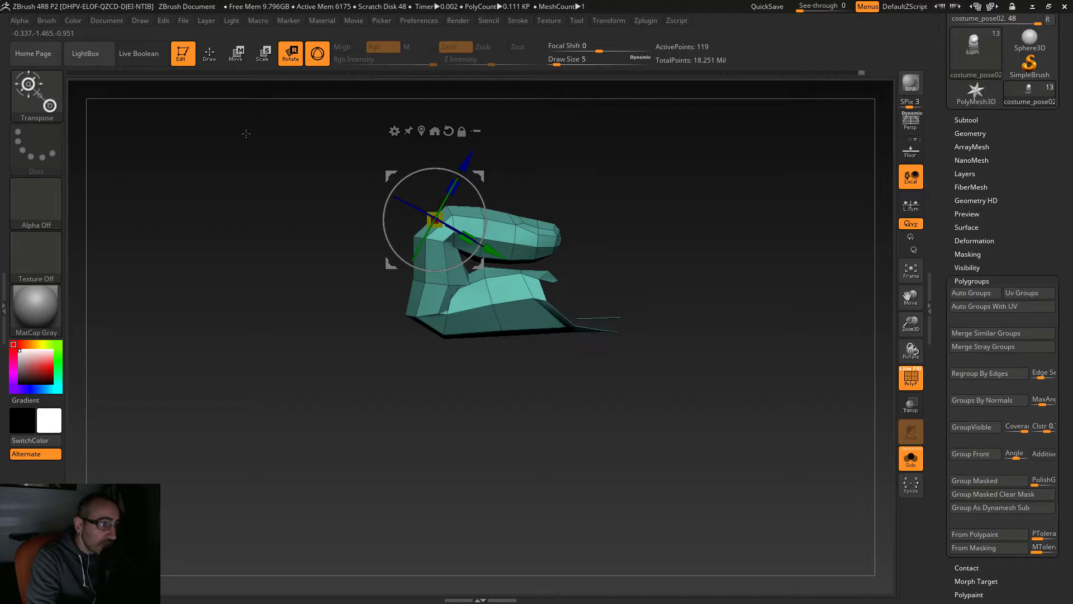
# Step: Return to Draw mode, smooth the finger's lower segment, and set the draw size to 6
pyautogui.click(209, 53)
pyautogui.press('shift')
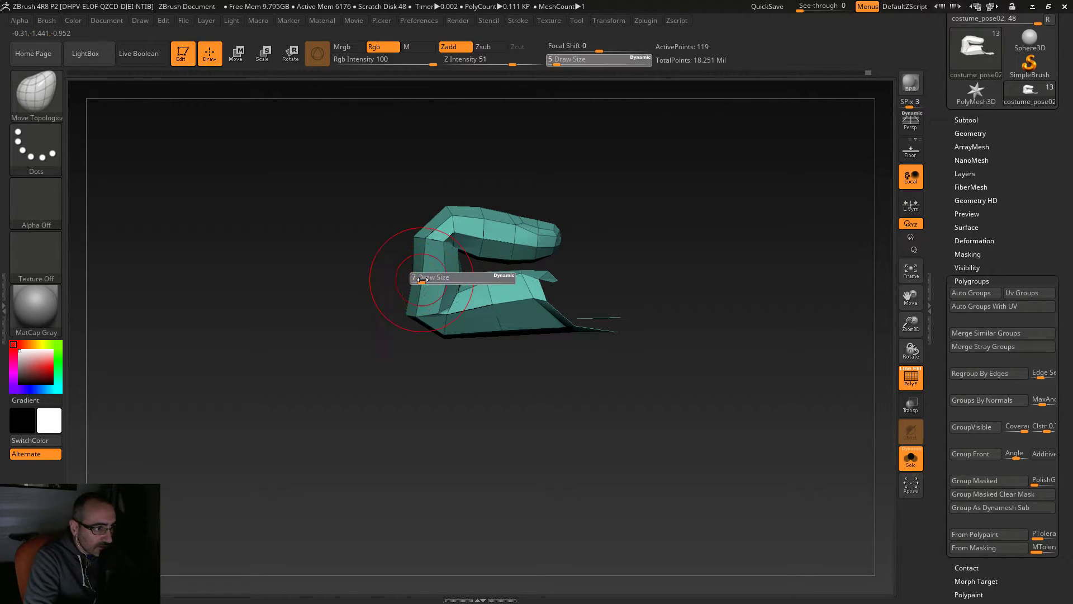
pyautogui.moveTo(380, 384)
pyautogui.mouseDown()
pyautogui.moveTo(368, 417)
pyautogui.moveTo(417, 358)
pyautogui.mouseUp()
pyautogui.press('shift')
pyautogui.keyDown('shift'); pyautogui.moveTo(445, 313); pyautogui.dragTo(454, 327); pyautogui.keyUp('shift')
pyautogui.press('s')
pyautogui.moveTo(510, 357); pyautogui.dragTo(527, 404)
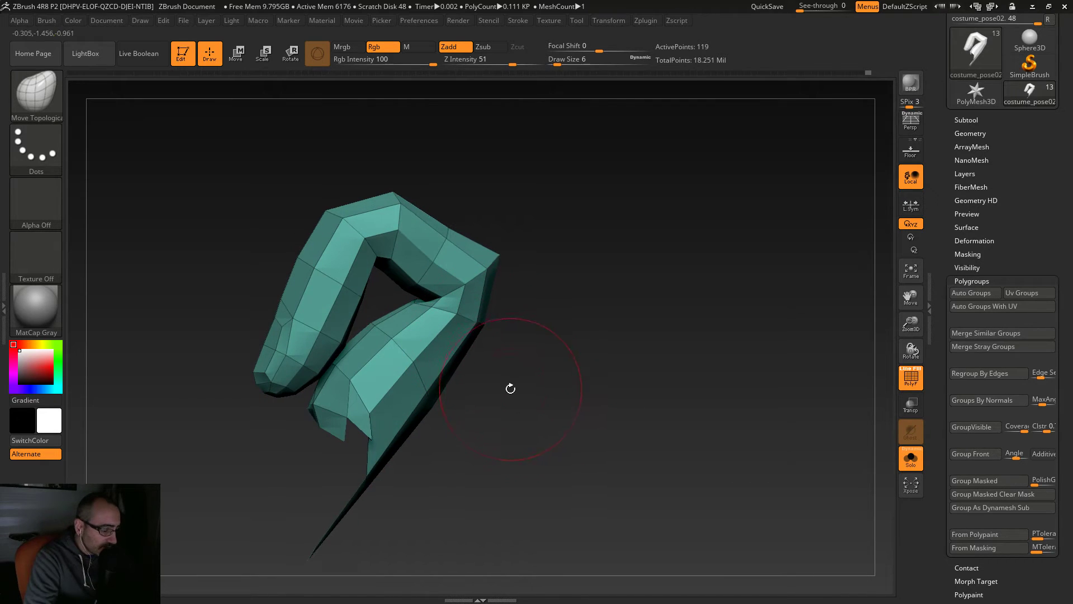
# Step: Inspect the finger one subdivision level higher, set the draw size to 13, and return to the lower level
pyautogui.hotkey('ctrl', 'd')
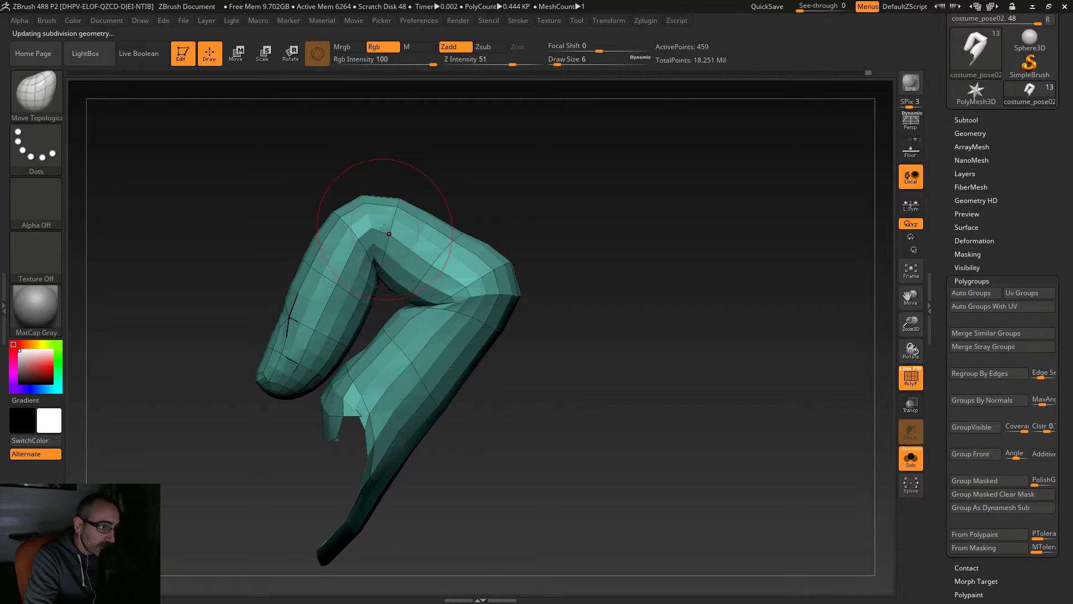
pyautogui.moveTo(458, 201)
pyautogui.mouseDown()
pyautogui.moveTo(613, 282)
pyautogui.moveTo(609, 354)
pyautogui.moveTo(559, 366)
pyautogui.mouseUp()
pyautogui.press('s')
pyautogui.moveTo(338, 337); pyautogui.dragTo(344, 337)
pyautogui.moveTo(511, 411); pyautogui.dragTo(503, 391)
pyautogui.moveTo(419, 359); pyautogui.dragTo(442, 376)
pyautogui.hotkey('shift', 'd')
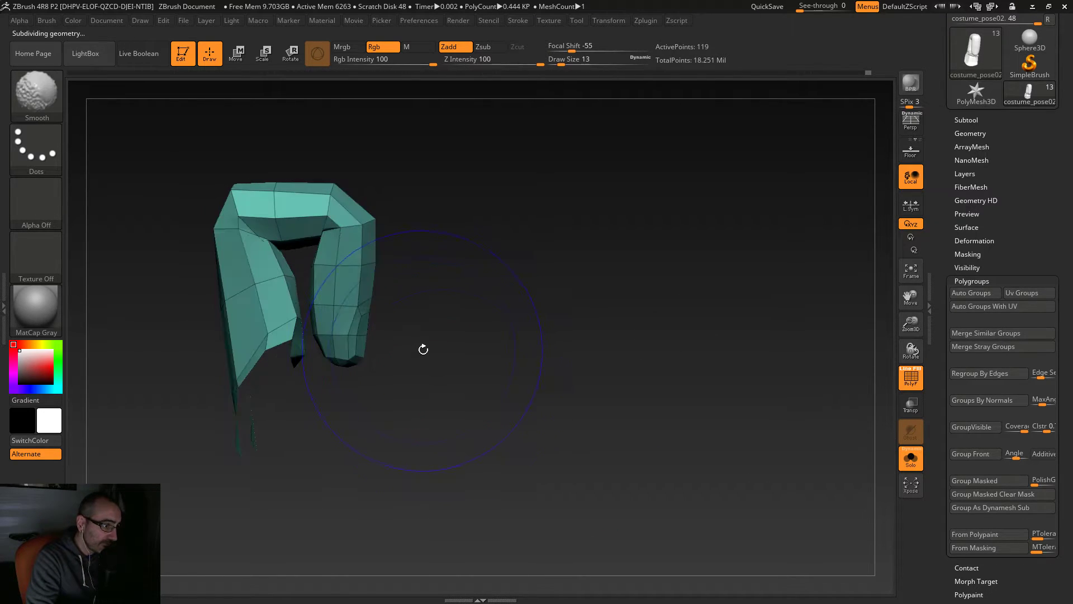
# Step: Mask around the fingertip with the lasso, adjust the free part with the transform gizmo, and return to Draw mode
pyautogui.press('ctrl')
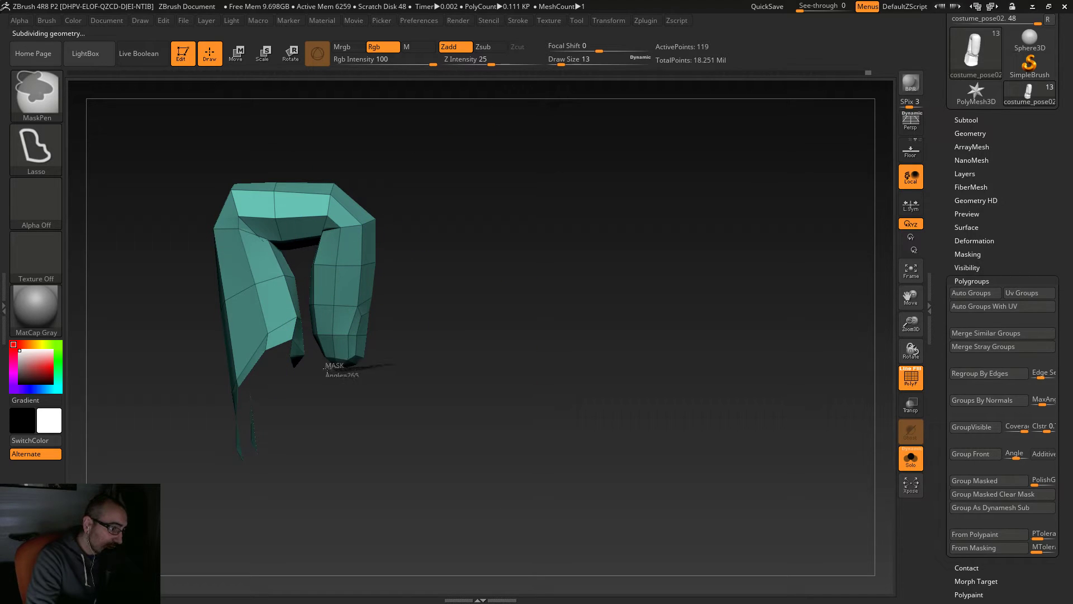
pyautogui.moveTo(309, 347)
pyautogui.keyDown('ctrl'); pyautogui.mouseDown()
pyautogui.moveTo(296, 312)
pyautogui.moveTo(297, 134)
pyautogui.moveTo(447, 358)
pyautogui.mouseUp(); pyautogui.keyUp('ctrl')
pyautogui.keyDown('ctrl'); pyautogui.click(514, 318); pyautogui.keyUp('ctrl')
pyautogui.moveTo(515, 319)
pyautogui.mouseDown()
pyautogui.moveTo(496, 323)
pyautogui.moveTo(513, 327)
pyautogui.mouseUp()
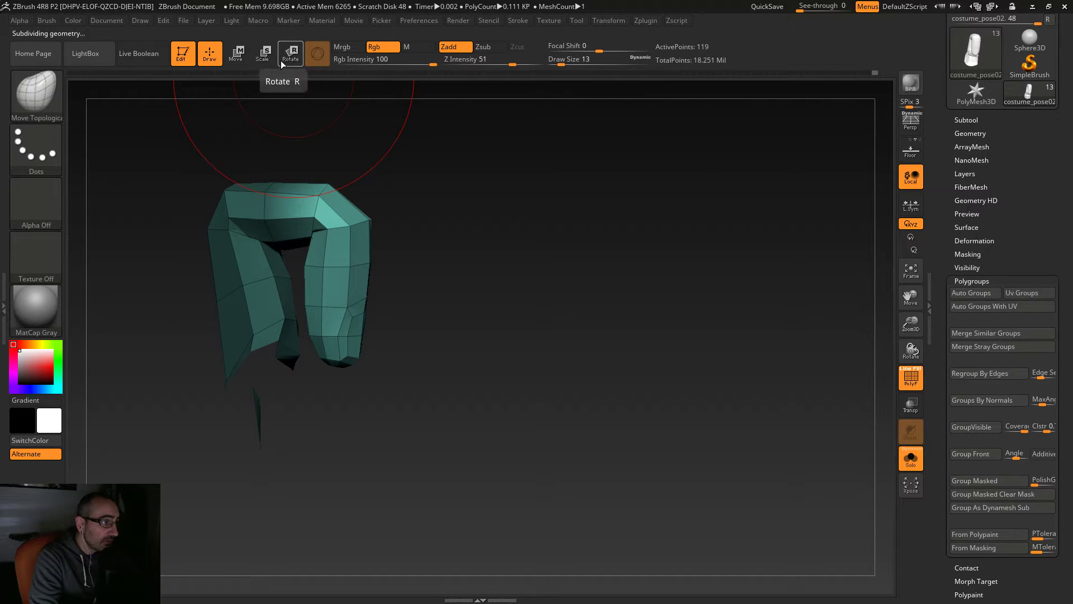
pyautogui.press('e')
pyautogui.moveTo(395, 284); pyautogui.dragTo(393, 237)
pyautogui.moveTo(510, 234); pyautogui.dragTo(550, 260)
pyautogui.click(237, 60)
pyautogui.press('q')
# Step: Set the draw size to 7, nudge the finger's middle segment, and clear the mask
pyautogui.moveTo(455, 175)
pyautogui.mouseDown()
pyautogui.moveTo(544, 293)
pyautogui.moveTo(461, 314)
pyautogui.mouseUp()
pyautogui.press('s')
pyautogui.click(404, 297)
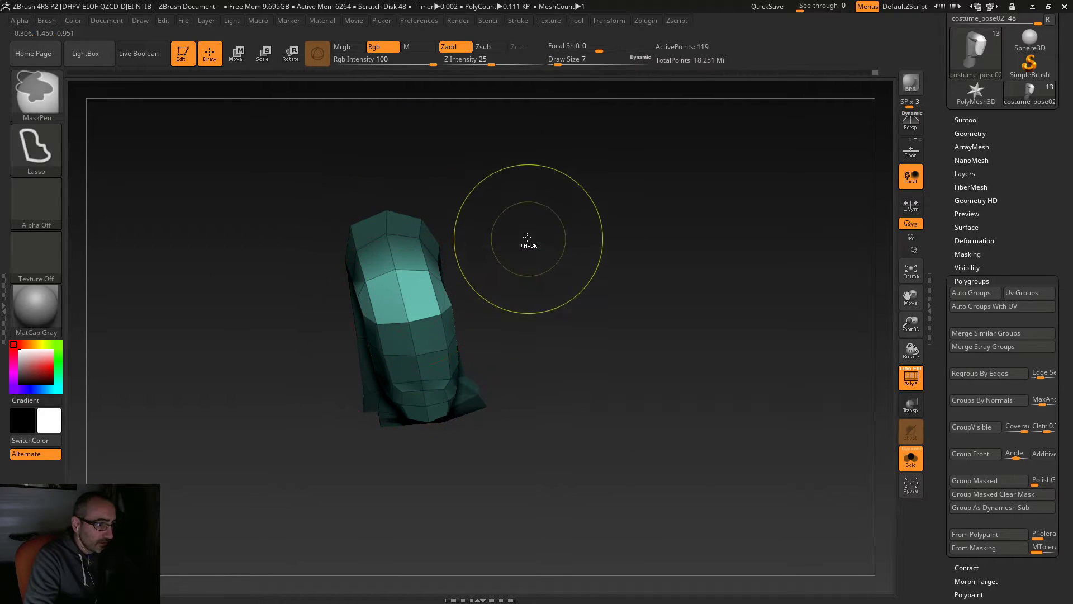
pyautogui.keyDown('ctrl'); pyautogui.moveTo(529, 247); pyautogui.dragTo(590, 275); pyautogui.keyUp('ctrl')
# Step: Smooth and reshape the finger's knuckle and inner bend with the Move Topological brush
pyautogui.moveTo(584, 230); pyautogui.dragTo(438, 224)
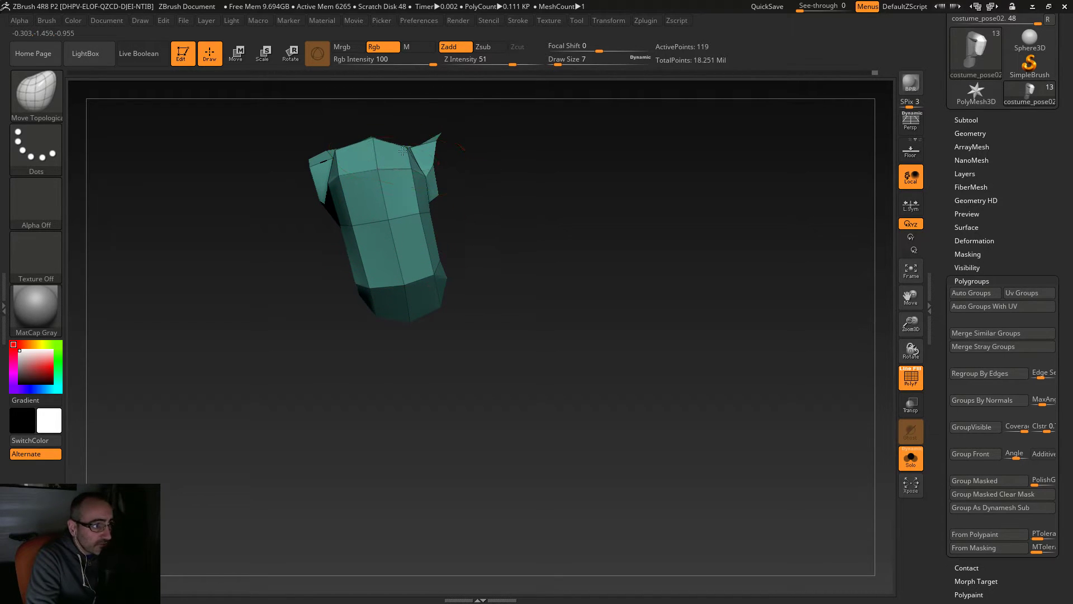
pyautogui.moveTo(403, 139)
pyautogui.mouseDown()
pyautogui.moveTo(451, 273)
pyautogui.moveTo(443, 253)
pyautogui.mouseUp()
pyautogui.keyDown('shift'); pyautogui.moveTo(440, 206); pyautogui.dragTo(431, 183); pyautogui.keyUp('shift')
pyautogui.moveTo(439, 253); pyautogui.dragTo(445, 250)
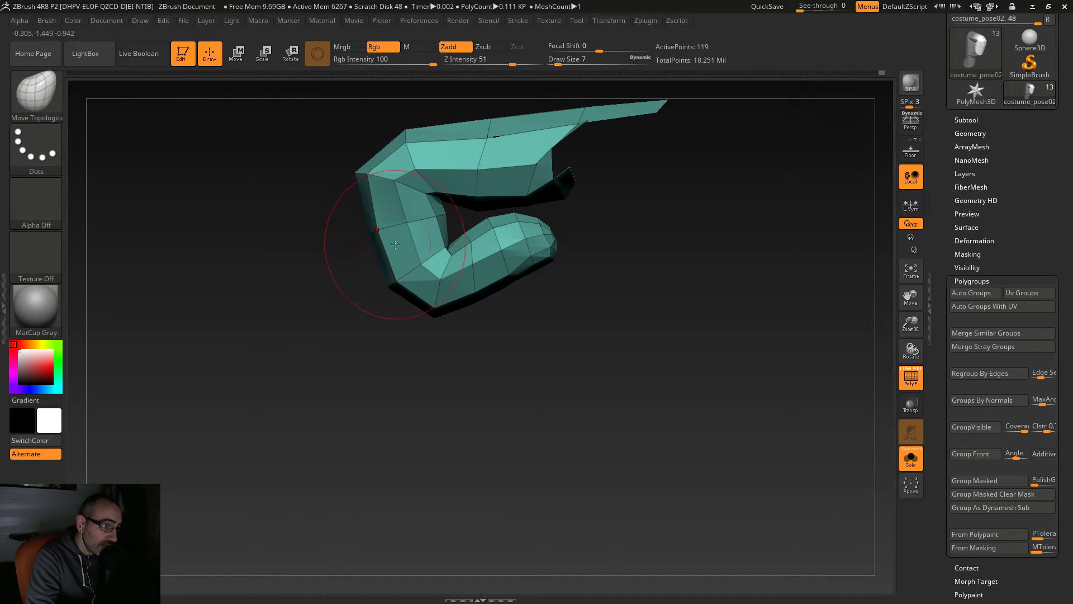
pyautogui.press('shift')
pyautogui.moveTo(473, 241); pyautogui.dragTo(470, 241)
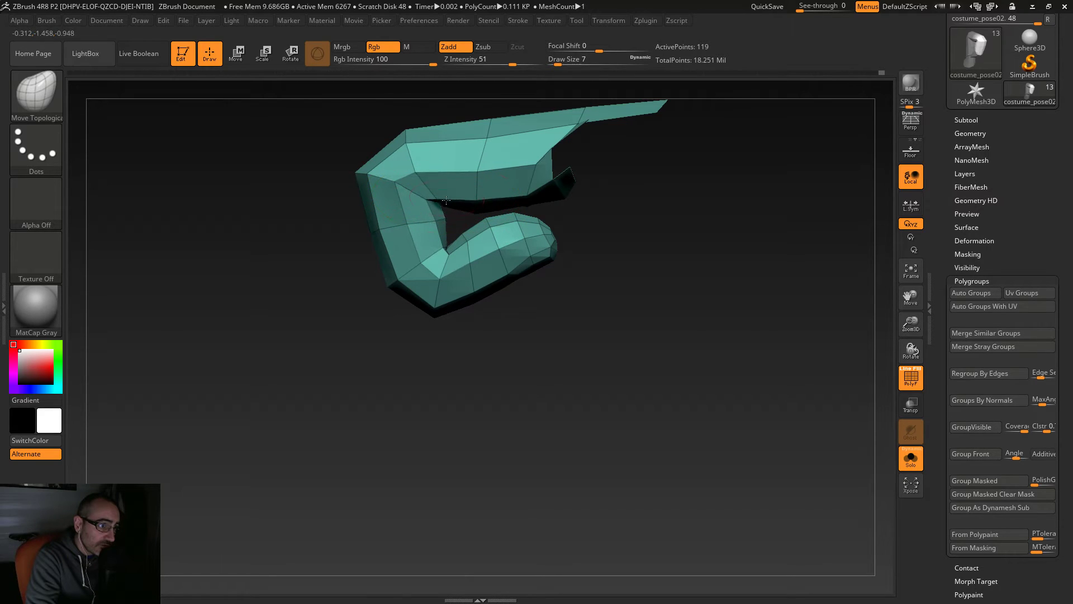
# Step: Nudge the side of the finger's outer bend into shape and unhide the whole body mesh
pyautogui.moveTo(485, 345); pyautogui.dragTo(549, 362)
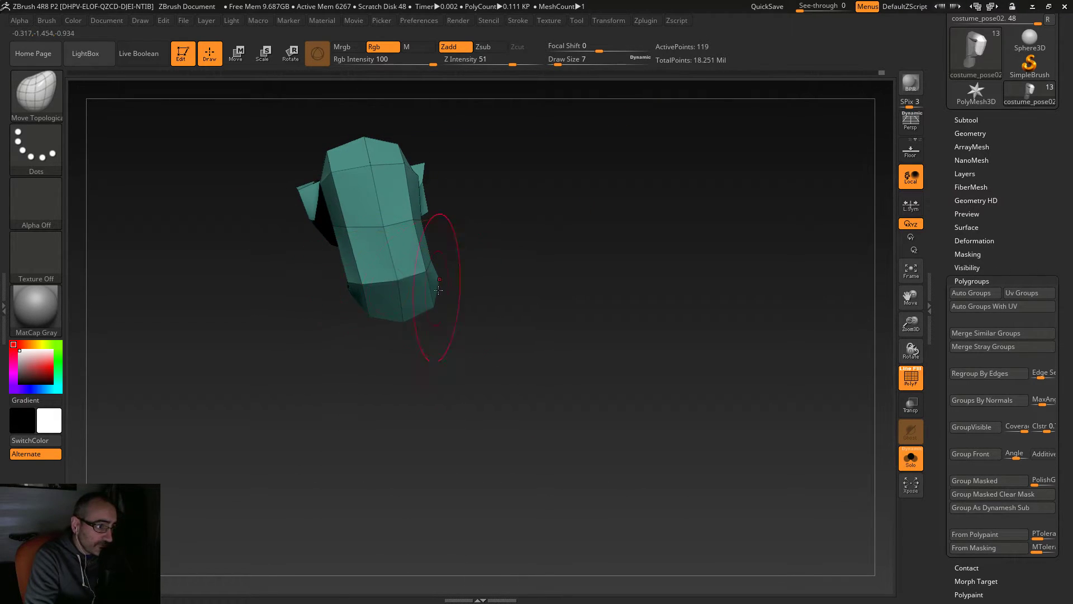
pyautogui.moveTo(435, 286); pyautogui.dragTo(420, 314, button='right')
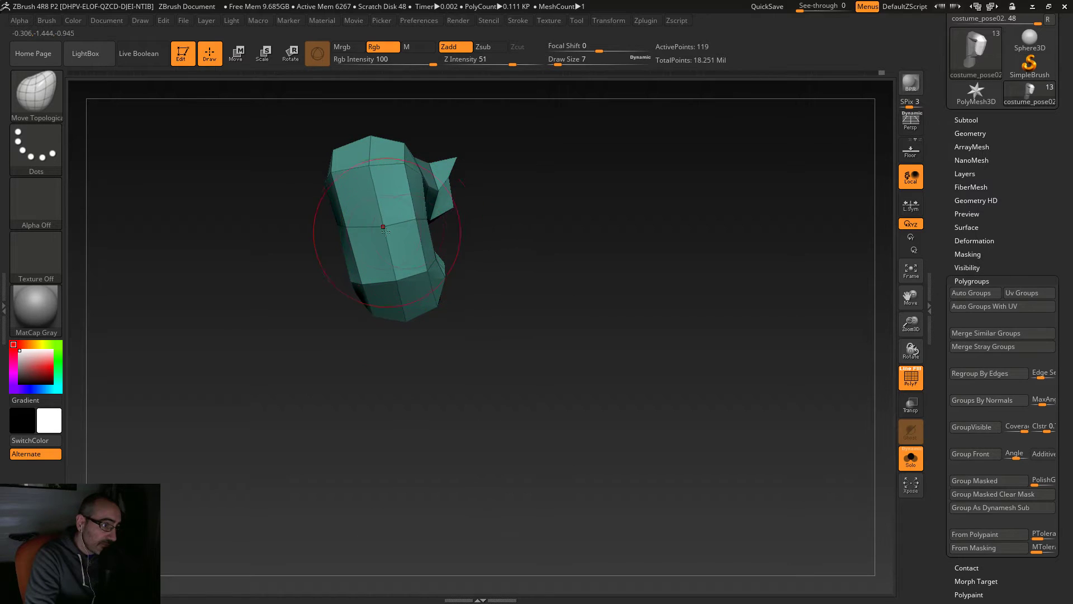
pyautogui.moveTo(583, 374); pyautogui.dragTo(569, 267, button='right')
pyautogui.moveTo(526, 331); pyautogui.dragTo(325, 333, button='right')
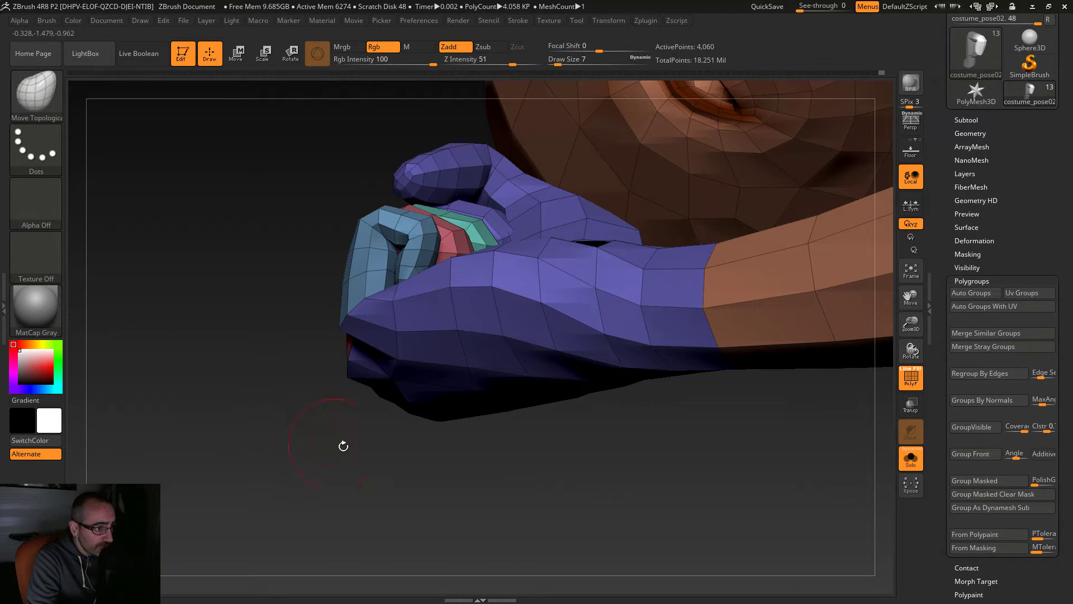
# Step: Raise the body's subdivision by two levels, and turn off the polyframe display and Solo mode to show the full costumed figure
pyautogui.moveTo(343, 443); pyautogui.dragTo(757, 405, button='right')
pyautogui.press('d')
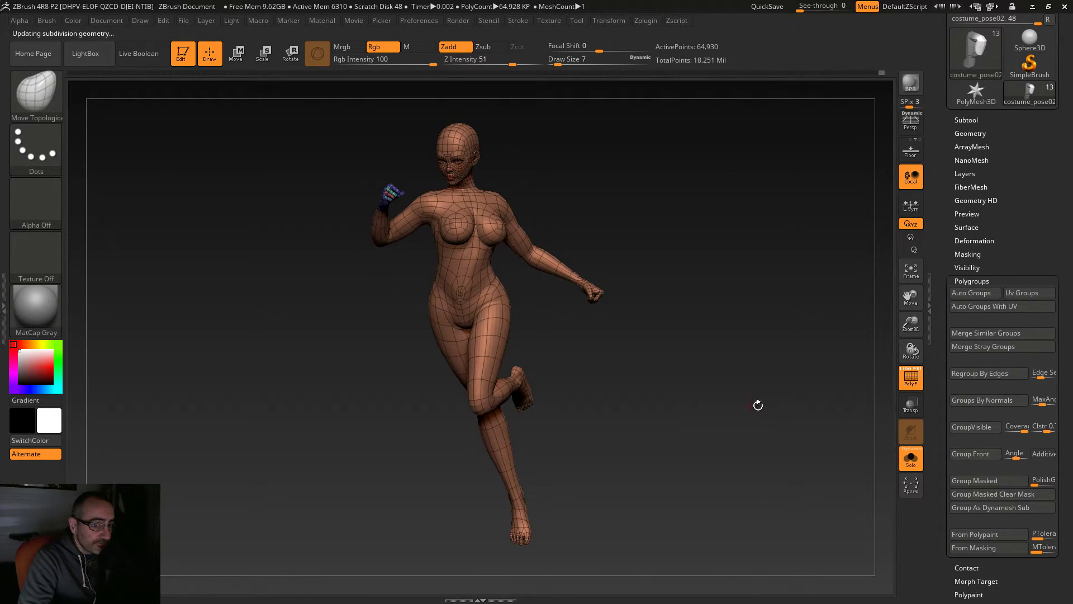
pyautogui.click(911, 377)
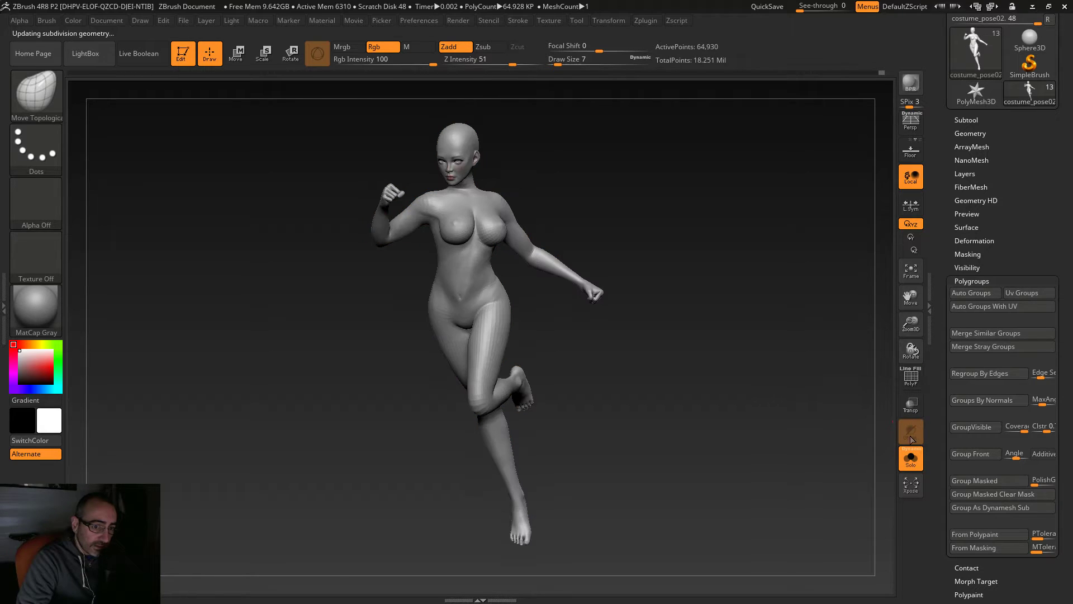
pyautogui.click(910, 458)
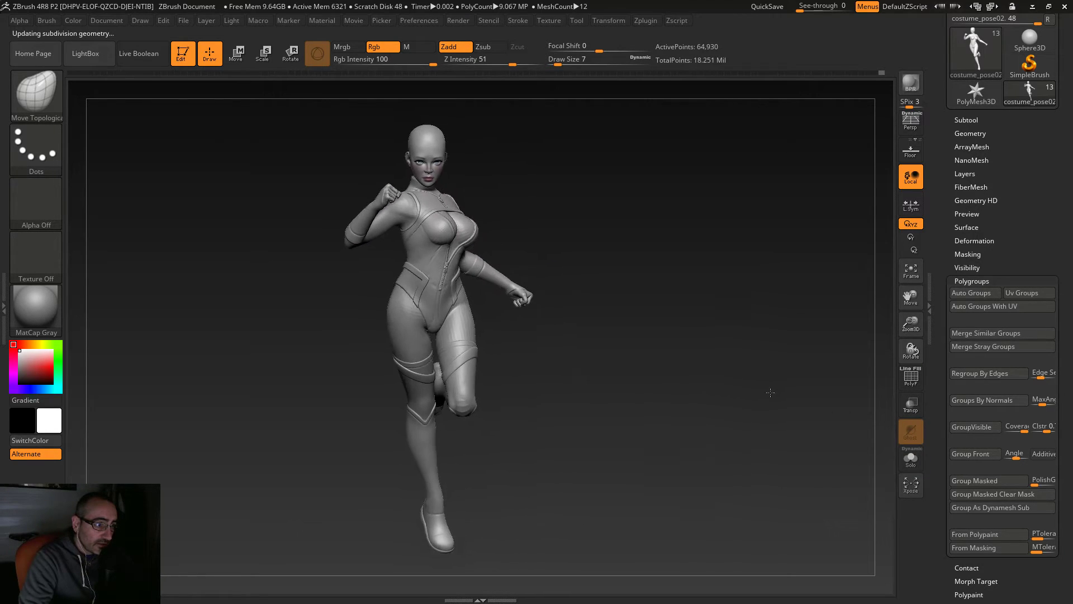
# Step: Isolate the body mesh, set the draw size to 65, and lower the body by one subdivision level
pyautogui.moveTo(741, 396); pyautogui.dragTo(675, 425, button='right')
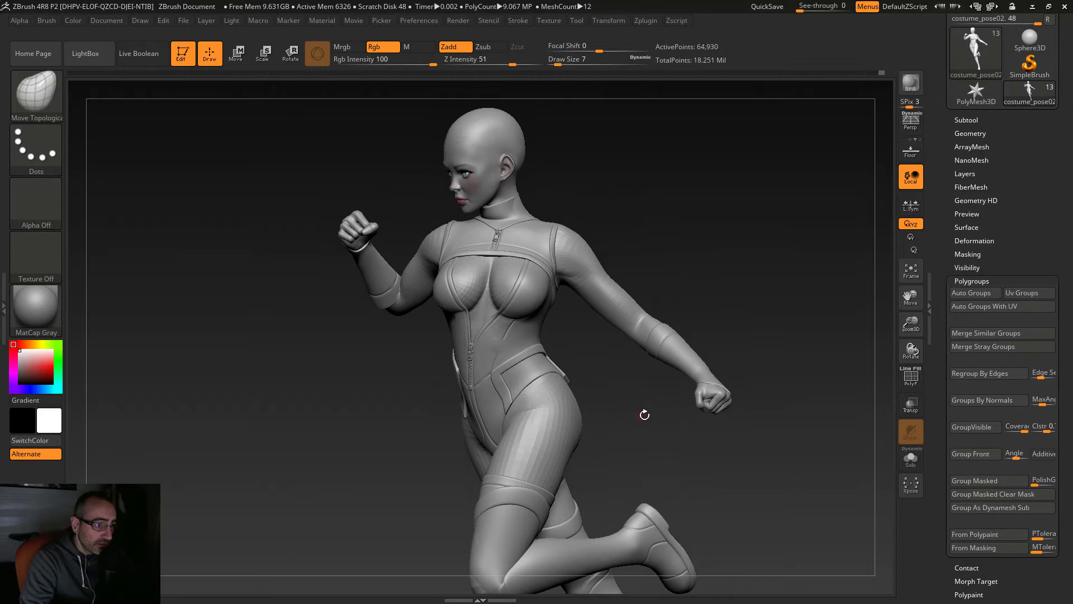
pyautogui.moveTo(642, 381); pyautogui.dragTo(689, 414, button='right')
pyautogui.click(910, 458)
pyautogui.moveTo(744, 450); pyautogui.dragTo(693, 432, button='right')
pyautogui.moveTo(693, 432); pyautogui.dragTo(715, 391)
pyautogui.moveTo(379, 291)
pyautogui.mouseDown()
pyautogui.moveTo(389, 304)
pyautogui.moveTo(350, 301)
pyautogui.moveTo(425, 333)
pyautogui.mouseUp()
pyautogui.press('s')
pyautogui.moveTo(424, 333)
pyautogui.keyDown('alt'); pyautogui.mouseDown()
pyautogui.moveTo(510, 364)
pyautogui.moveTo(579, 433)
pyautogui.mouseUp(); pyautogui.keyUp('alt')
pyautogui.keyDown('alt'); pyautogui.moveTo(462, 534); pyautogui.dragTo(522, 376); pyautogui.keyUp('alt')
pyautogui.hotkey('shift', 'd')
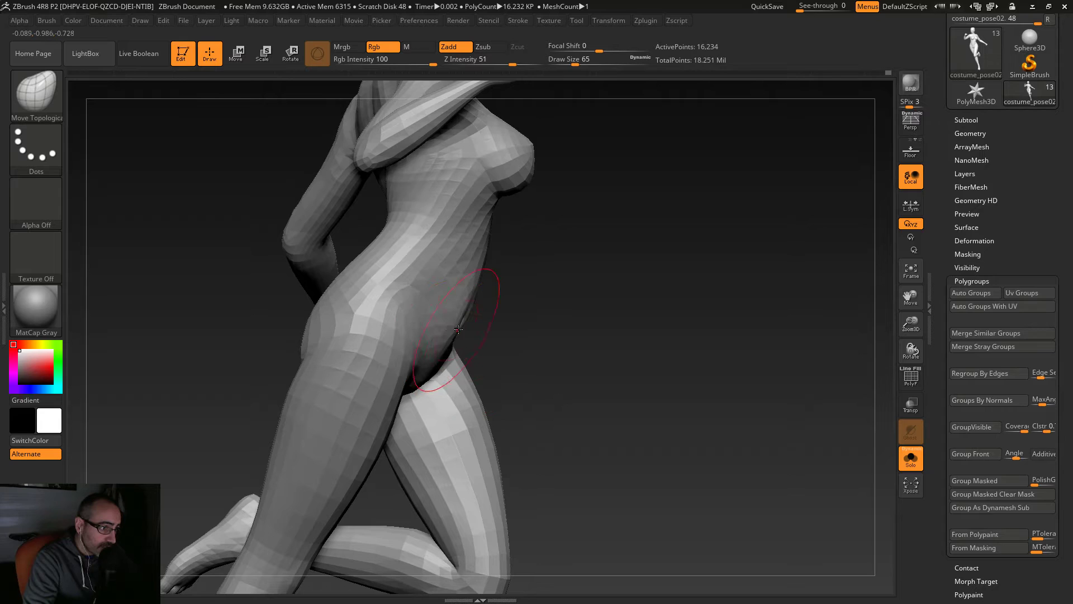
# Step: Nudge the lower abdomen's contour with the Move Topological brush and check the torso from several sides
pyautogui.moveTo(463, 311)
pyautogui.mouseDown()
pyautogui.moveTo(488, 306)
pyautogui.moveTo(463, 309)
pyautogui.moveTo(472, 317)
pyautogui.mouseUp()
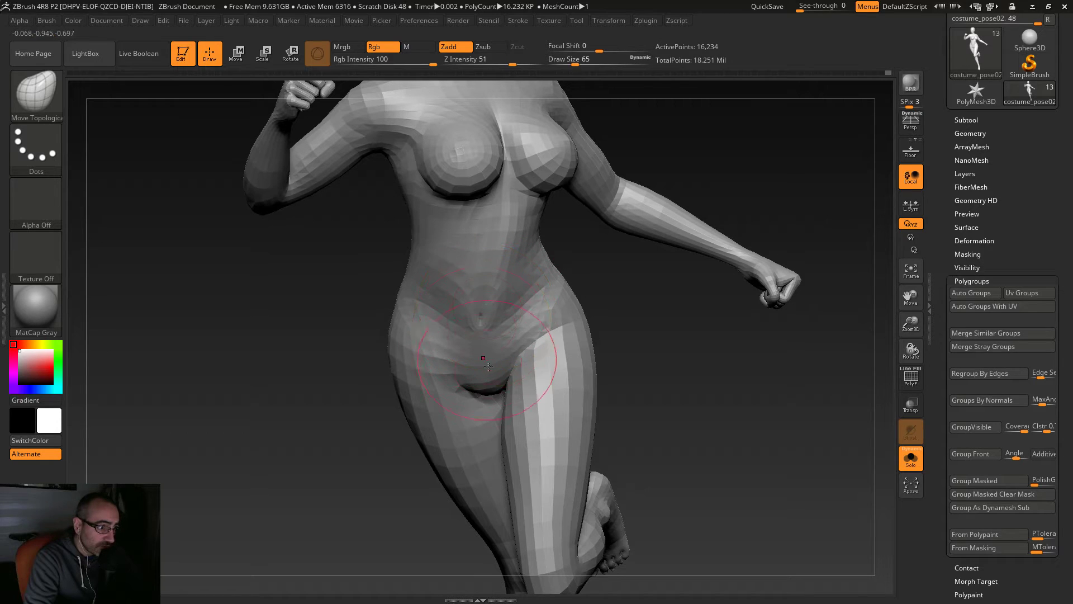
pyautogui.moveTo(675, 435); pyautogui.dragTo(484, 393)
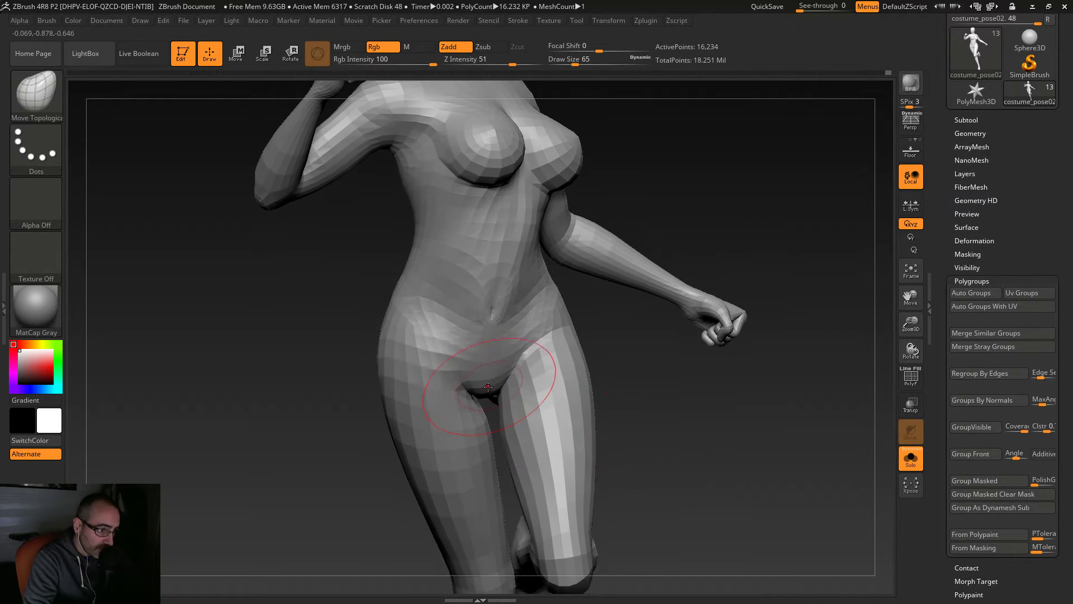
pyautogui.moveTo(670, 450)
pyautogui.mouseDown()
pyautogui.moveTo(710, 458)
pyautogui.moveTo(634, 393)
pyautogui.moveTo(496, 311)
pyautogui.moveTo(417, 339)
pyautogui.mouseUp()
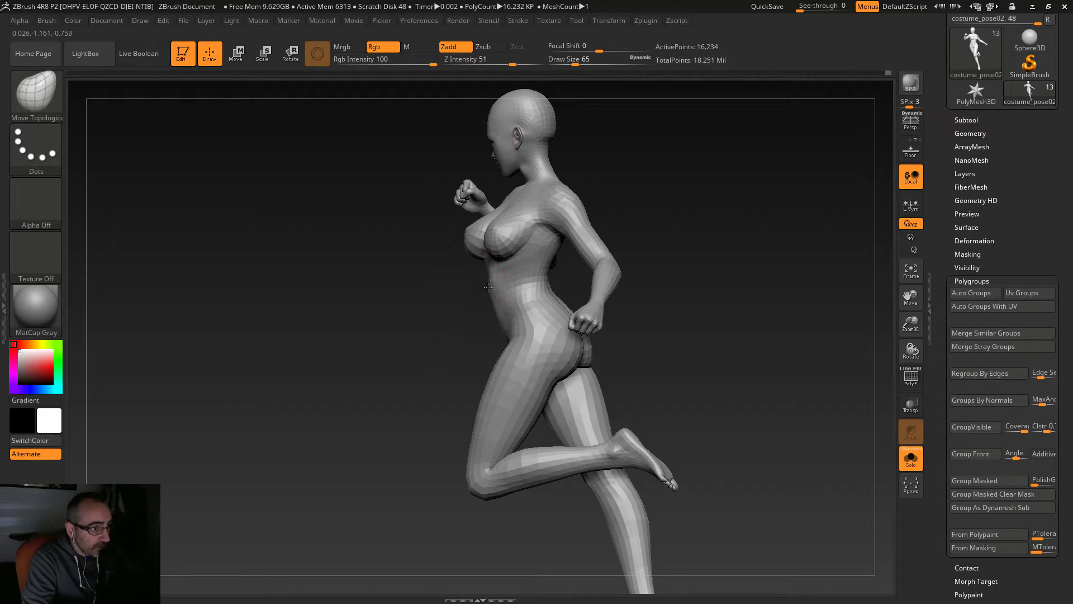
pyautogui.moveTo(450, 357); pyautogui.dragTo(684, 422)
pyautogui.keyDown('alt'); pyautogui.moveTo(601, 342); pyautogui.dragTo(508, 338); pyautogui.keyUp('alt')
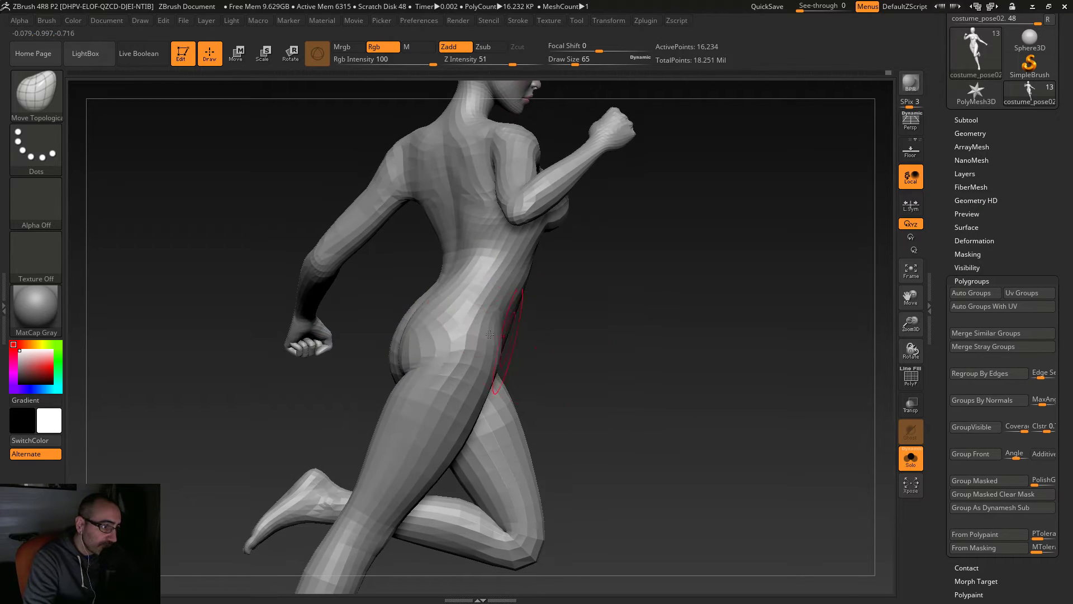
pyautogui.moveTo(625, 367); pyautogui.dragTo(591, 455)
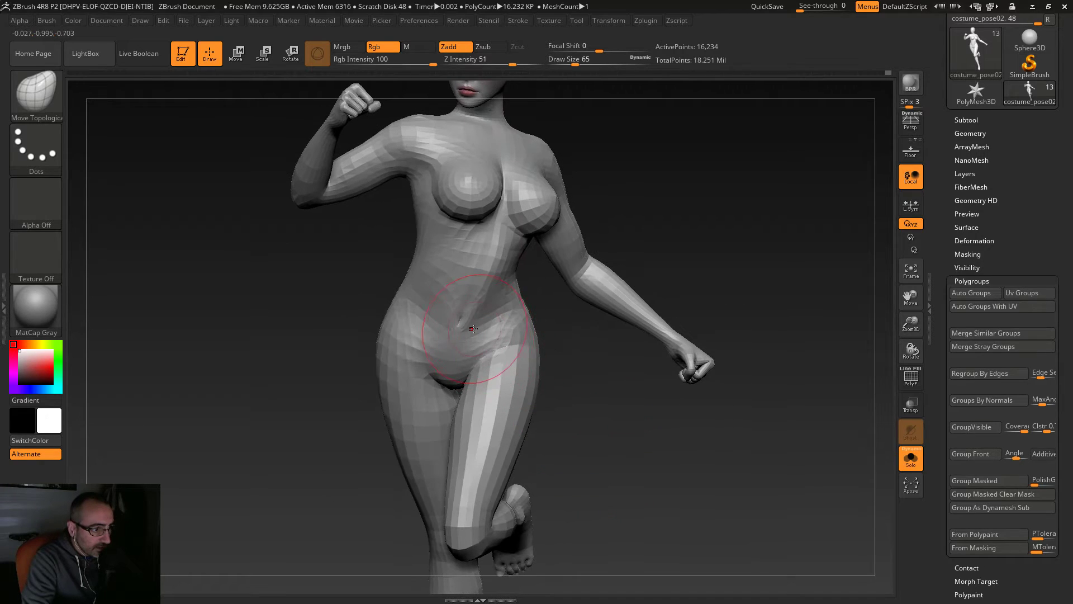
pyautogui.moveTo(599, 374); pyautogui.dragTo(592, 356)
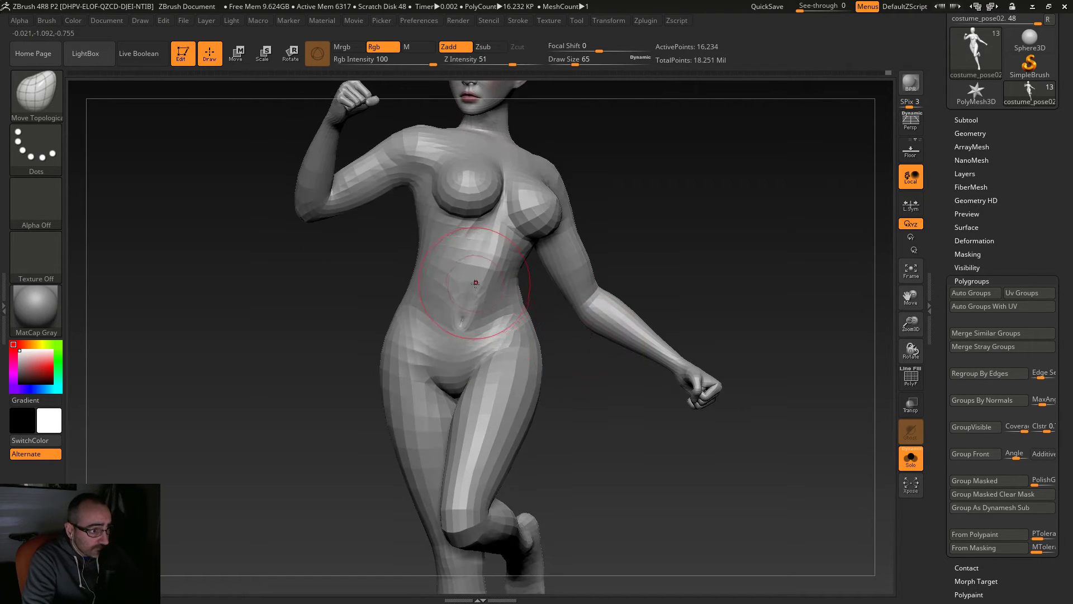
pyautogui.moveTo(677, 191)
pyautogui.mouseDown()
pyautogui.moveTo(712, 340)
pyautogui.moveTo(728, 249)
pyautogui.moveTo(693, 262)
pyautogui.mouseUp()
pyautogui.moveTo(549, 391); pyautogui.dragTo(578, 352)
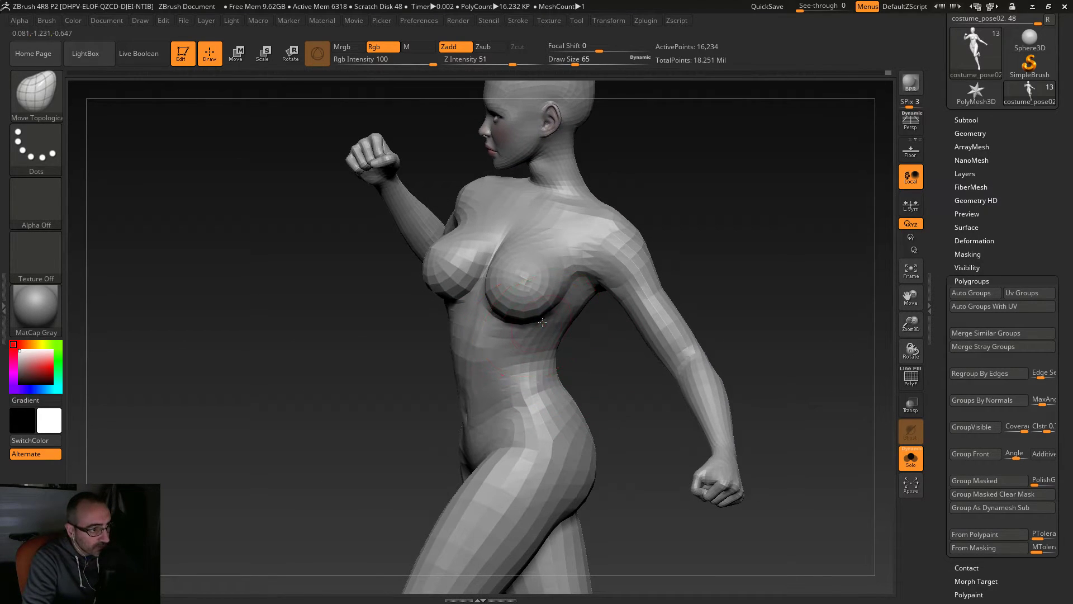
pyautogui.moveTo(616, 385)
pyautogui.mouseDown()
pyautogui.moveTo(643, 347)
pyautogui.moveTo(659, 283)
pyautogui.moveTo(697, 252)
pyautogui.moveTo(689, 223)
pyautogui.moveTo(709, 256)
pyautogui.moveTo(678, 232)
pyautogui.moveTo(743, 215)
pyautogui.moveTo(732, 268)
pyautogui.moveTo(742, 411)
pyautogui.moveTo(690, 398)
pyautogui.moveTo(721, 401)
pyautogui.moveTo(566, 428)
pyautogui.moveTo(623, 460)
pyautogui.moveTo(385, 434)
pyautogui.moveTo(440, 442)
pyautogui.moveTo(447, 460)
pyautogui.mouseUp()
# Step: Raise the body by one subdivision level, set the draw size to 49, and review the torso and legs from both sides
pyautogui.hotkey('ctrl', 'd')
pyautogui.press('s')
pyautogui.moveTo(559, 320); pyautogui.dragTo(549, 319)
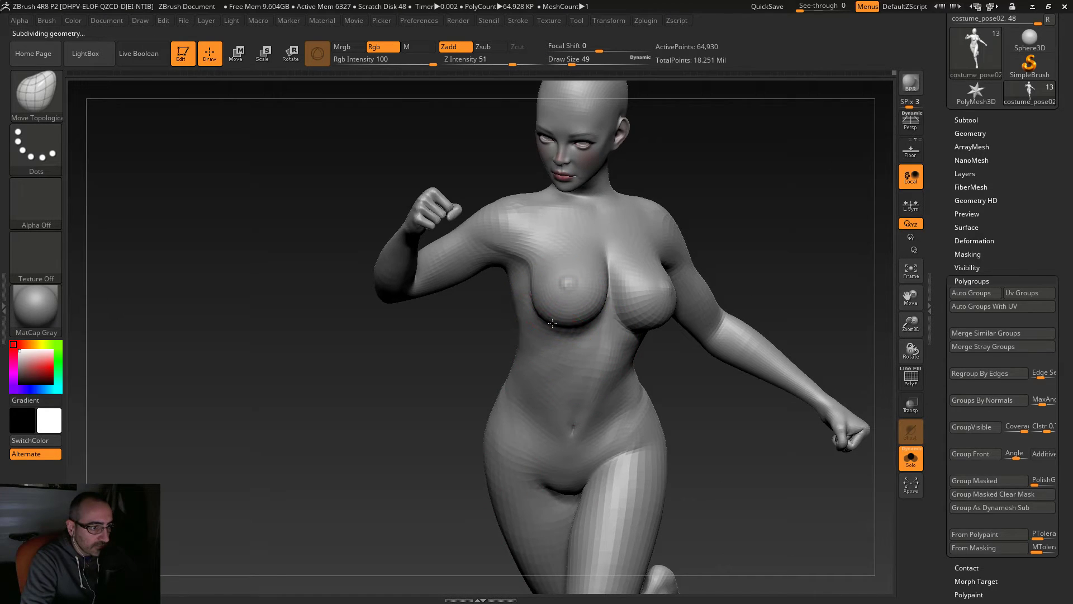
pyautogui.moveTo(412, 394)
pyautogui.mouseDown()
pyautogui.moveTo(443, 427)
pyautogui.moveTo(482, 425)
pyautogui.moveTo(400, 405)
pyautogui.moveTo(675, 405)
pyautogui.moveTo(668, 376)
pyautogui.moveTo(615, 378)
pyautogui.moveTo(629, 459)
pyautogui.moveTo(637, 400)
pyautogui.moveTo(690, 376)
pyautogui.moveTo(709, 319)
pyautogui.moveTo(680, 383)
pyautogui.moveTo(575, 384)
pyautogui.moveTo(655, 452)
pyautogui.moveTo(694, 427)
pyautogui.moveTo(661, 403)
pyautogui.moveTo(755, 412)
pyautogui.moveTo(726, 389)
pyautogui.moveTo(673, 434)
pyautogui.moveTo(680, 400)
pyautogui.moveTo(654, 434)
pyautogui.moveTo(637, 416)
pyautogui.mouseUp()
pyautogui.keyDown('alt'); pyautogui.moveTo(557, 371); pyautogui.dragTo(612, 373); pyautogui.keyUp('alt')
pyautogui.moveTo(613, 430); pyautogui.dragTo(565, 426)
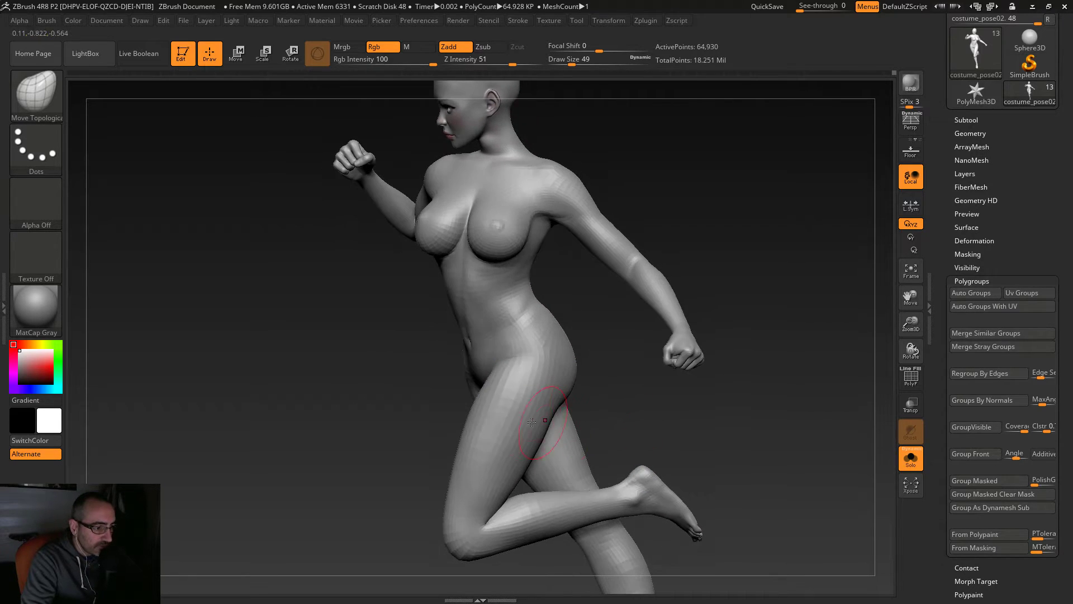
pyautogui.moveTo(398, 444); pyautogui.dragTo(422, 298)
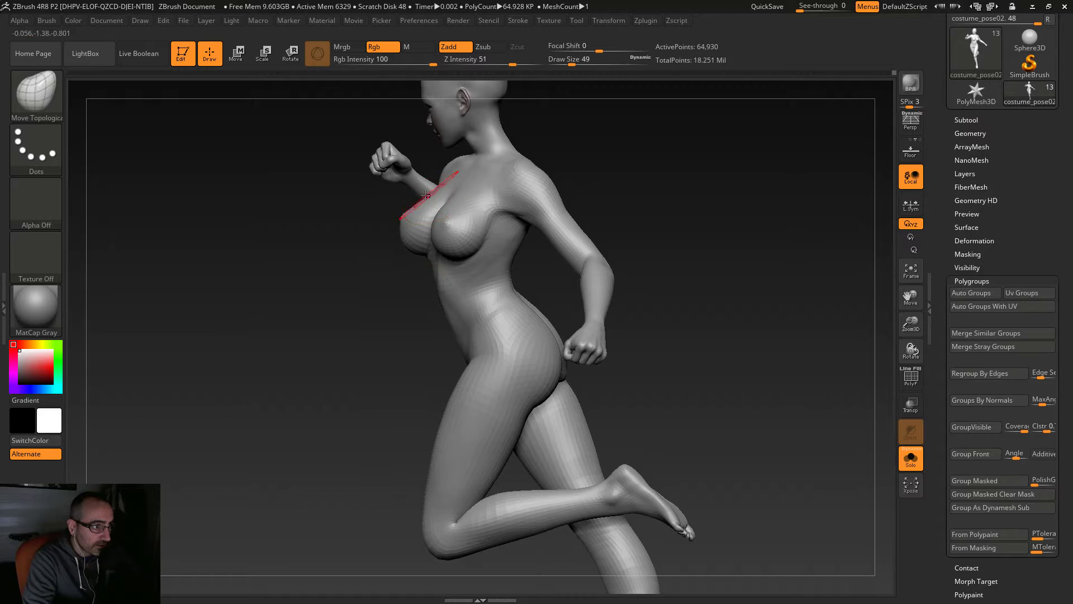
pyautogui.keyDown('alt'); pyautogui.moveTo(624, 193); pyautogui.dragTo(625, 228); pyautogui.keyUp('alt')
pyautogui.moveTo(677, 284)
pyautogui.mouseDown()
pyautogui.moveTo(644, 283)
pyautogui.moveTo(585, 337)
pyautogui.moveTo(634, 369)
pyautogui.moveTo(591, 432)
pyautogui.moveTo(525, 253)
pyautogui.mouseUp()
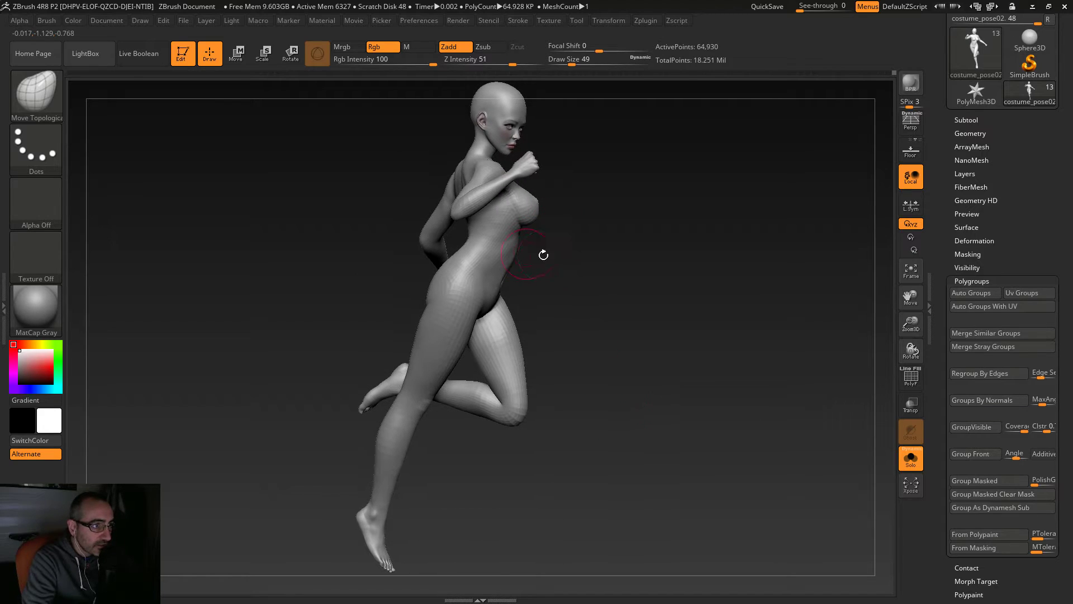
# Step: Set the Move Topological brush's draw size to 20 for working on the raised fist
pyautogui.moveTo(626, 300)
pyautogui.mouseDown()
pyautogui.moveTo(639, 309)
pyautogui.moveTo(612, 317)
pyautogui.mouseUp()
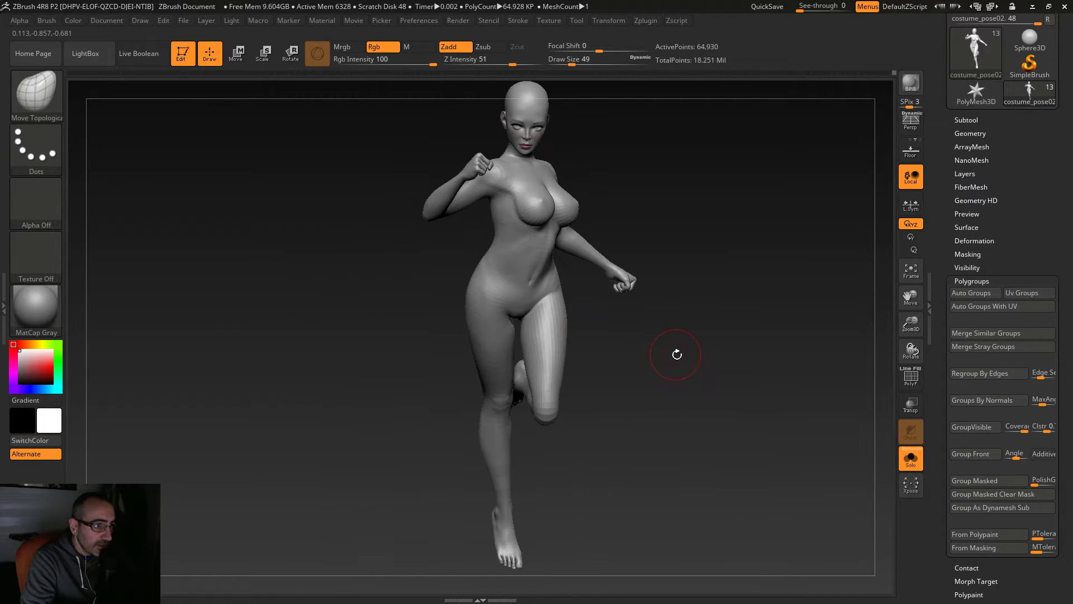
pyautogui.keyDown('alt'); pyautogui.moveTo(676, 354); pyautogui.dragTo(695, 472); pyautogui.keyUp('alt')
pyautogui.keyDown('alt'); pyautogui.moveTo(367, 303); pyautogui.dragTo(596, 486); pyautogui.keyUp('alt')
pyautogui.moveTo(355, 402)
pyautogui.keyDown('alt'); pyautogui.mouseDown()
pyautogui.moveTo(426, 485)
pyautogui.moveTo(414, 501)
pyautogui.moveTo(395, 498)
pyautogui.mouseUp(); pyautogui.keyUp('alt')
pyautogui.moveTo(415, 444)
pyautogui.mouseDown()
pyautogui.moveTo(444, 505)
pyautogui.moveTo(436, 339)
pyautogui.mouseUp()
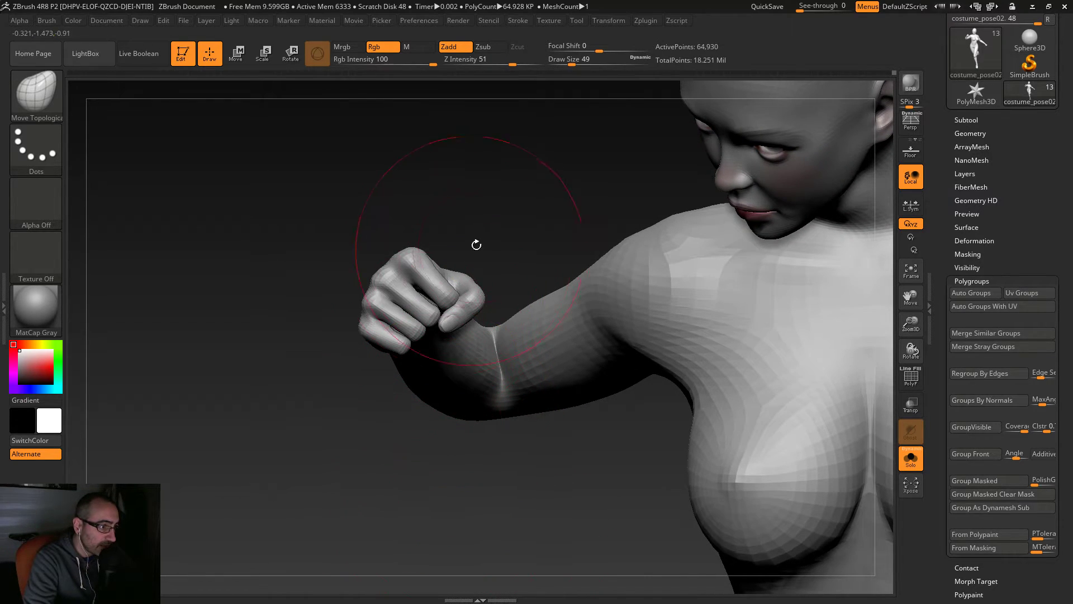
pyautogui.moveTo(471, 249); pyautogui.dragTo(479, 273)
pyautogui.moveTo(425, 447)
pyautogui.keyDown('alt'); pyautogui.mouseDown()
pyautogui.moveTo(508, 491)
pyautogui.moveTo(593, 563)
pyautogui.mouseUp(); pyautogui.keyUp('alt')
pyautogui.press('s')
pyautogui.moveTo(424, 331); pyautogui.dragTo(418, 303)
pyautogui.press('s')
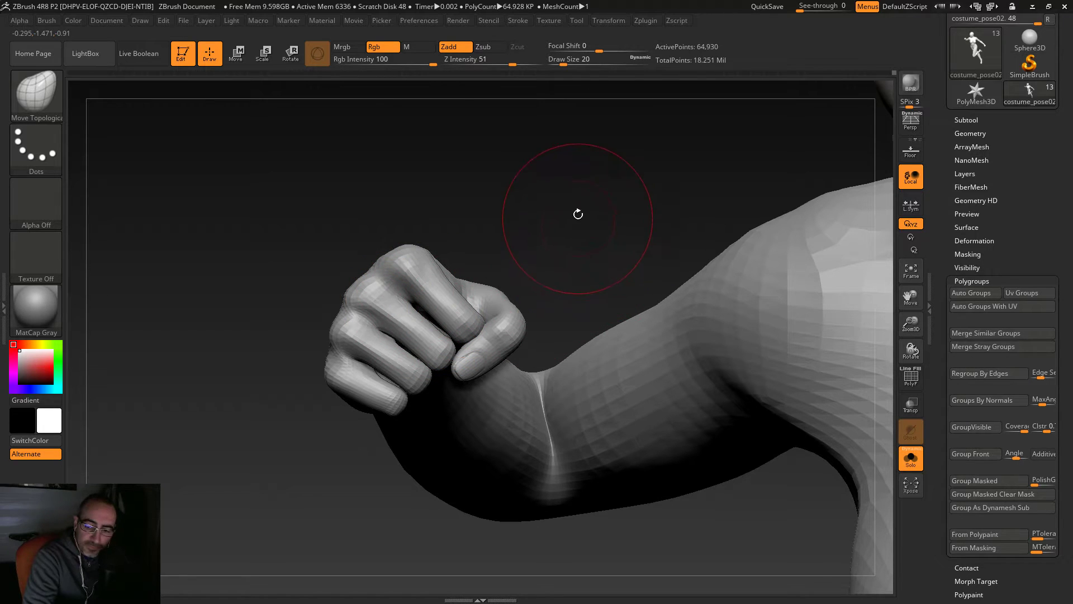
# Step: Lower the body mesh by one subdivision level and reduce the brush draw size to 7 for the fist's fingers
pyautogui.keyDown('alt'); pyautogui.moveTo(579, 215); pyautogui.dragTo(607, 256); pyautogui.keyUp('alt')
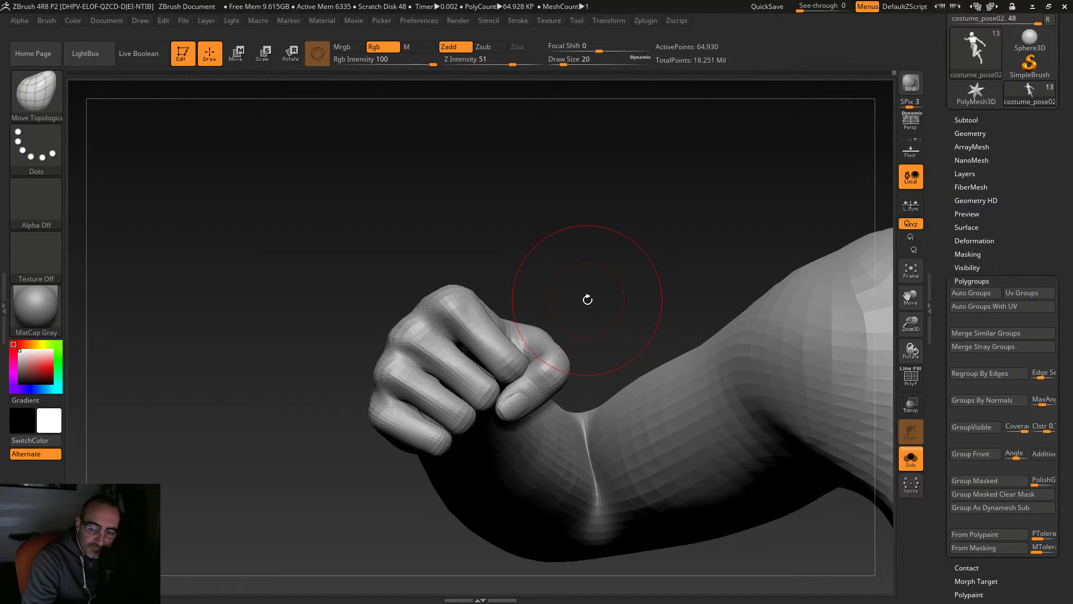
pyautogui.keyDown('ctrl'); pyautogui.moveTo(594, 260); pyautogui.dragTo(608, 280, button='right'); pyautogui.keyUp('ctrl')
pyautogui.moveTo(609, 279)
pyautogui.mouseDown()
pyautogui.moveTo(637, 296)
pyautogui.moveTo(614, 305)
pyautogui.moveTo(620, 311)
pyautogui.mouseUp()
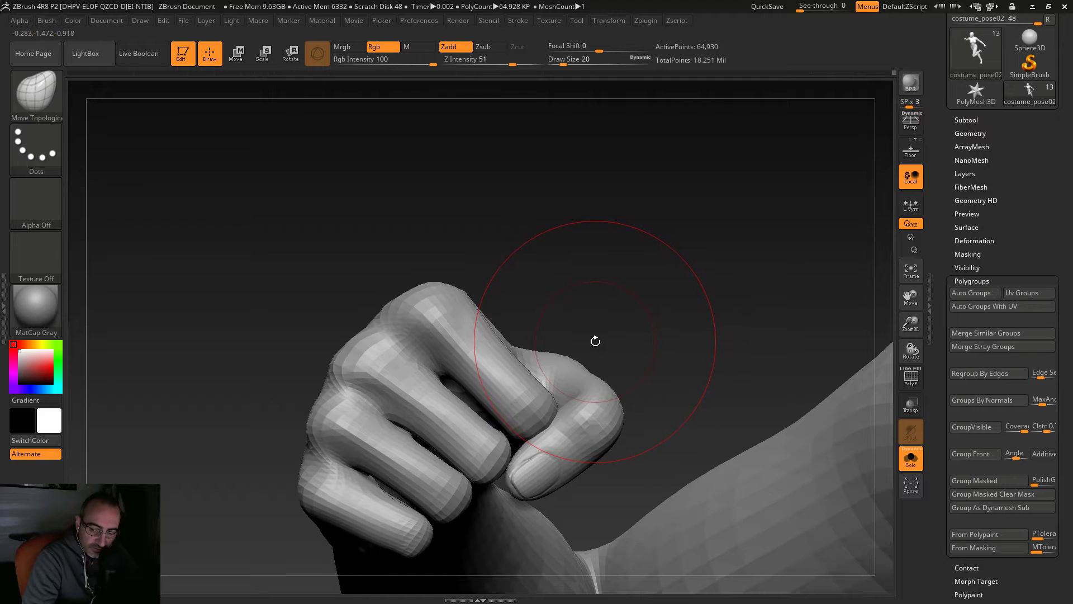
pyautogui.moveTo(577, 314); pyautogui.dragTo(570, 263)
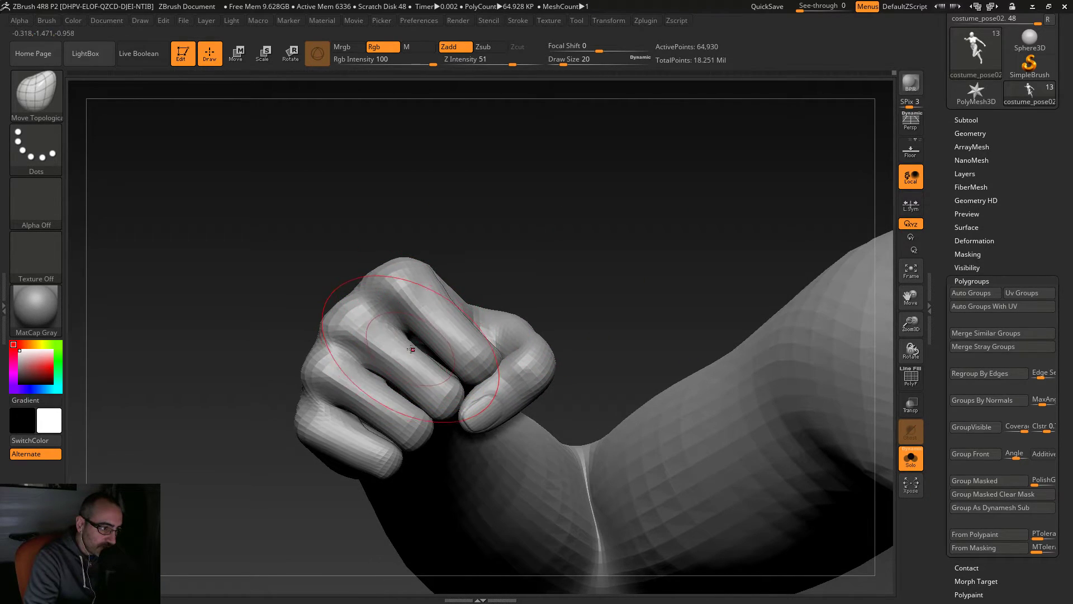
pyautogui.moveTo(559, 278)
pyautogui.mouseDown()
pyautogui.moveTo(584, 256)
pyautogui.moveTo(561, 251)
pyautogui.moveTo(570, 249)
pyautogui.mouseUp()
pyautogui.hotkey('shift', 'd')
pyautogui.hotkey('shift', 'd')
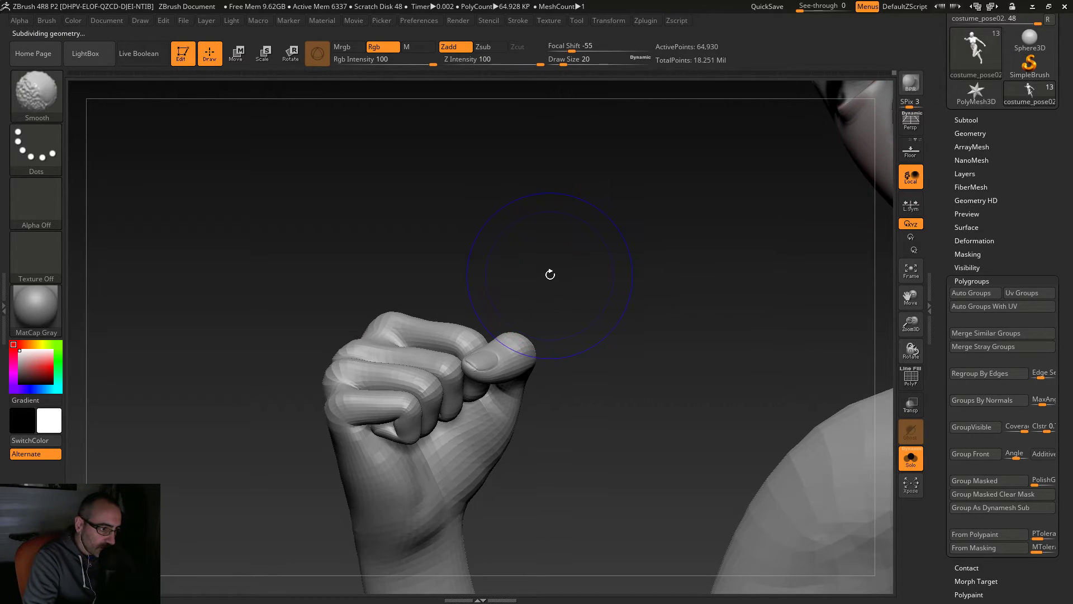
pyautogui.press('d')
pyautogui.keyDown('alt'); pyautogui.moveTo(537, 259); pyautogui.dragTo(558, 288); pyautogui.keyUp('alt')
pyautogui.press('s')
pyautogui.moveTo(527, 239)
pyautogui.mouseDown()
pyautogui.moveTo(561, 222)
pyautogui.moveTo(412, 324)
pyautogui.mouseUp()
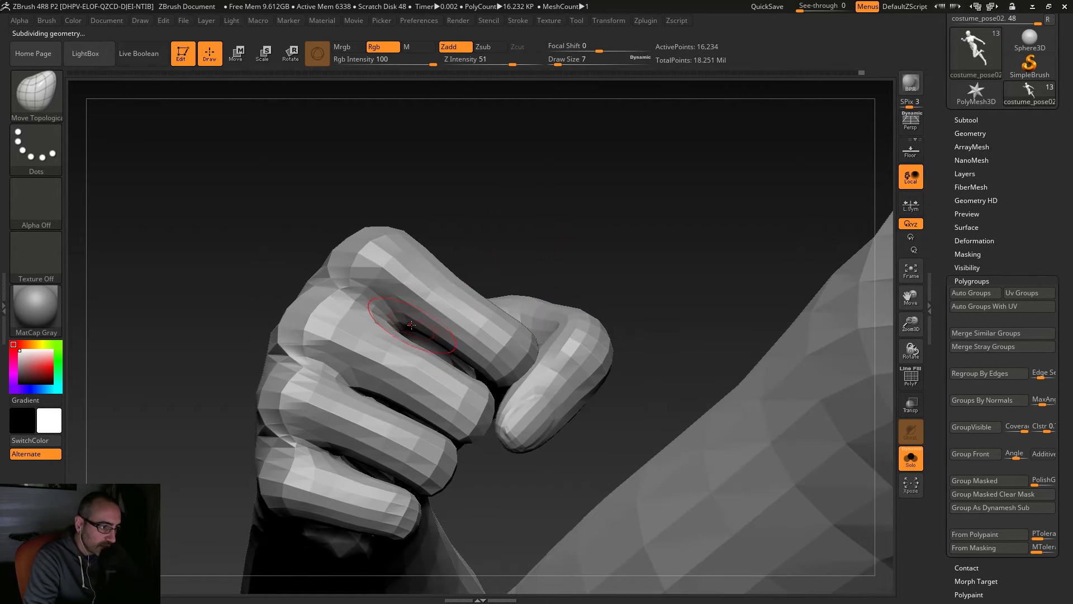
# Step: Switch to the ZModeler brush and show the polyframe with polygroup colours on the fist
pyautogui.moveTo(532, 222); pyautogui.dragTo(435, 324)
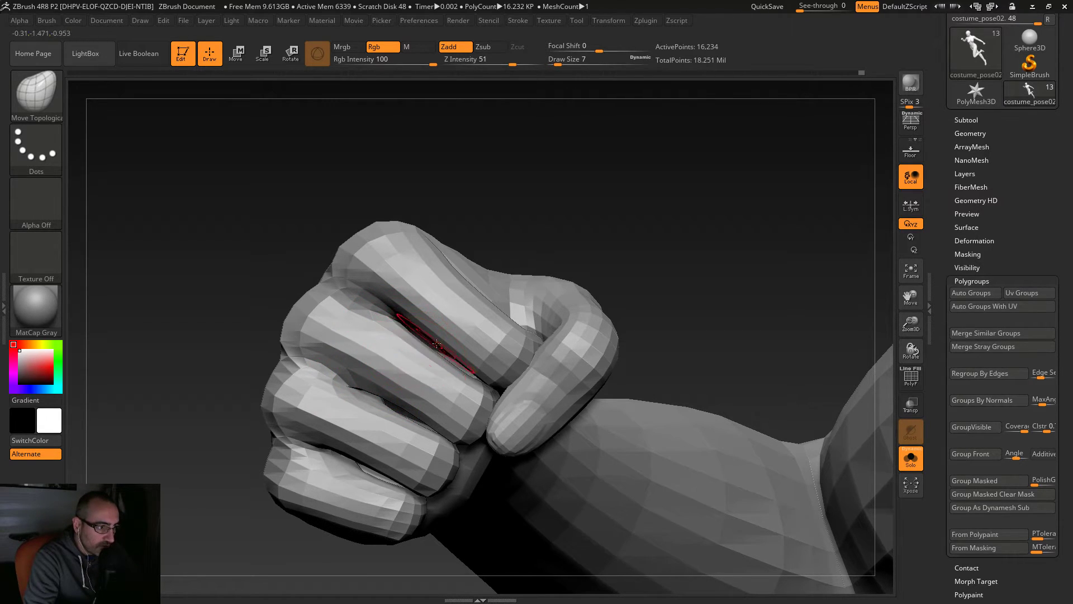
pyautogui.moveTo(520, 266); pyautogui.dragTo(547, 229)
pyautogui.moveTo(546, 229)
pyautogui.mouseDown(button='right')
pyautogui.moveTo(486, 355)
pyautogui.moveTo(471, 454)
pyautogui.moveTo(464, 339)
pyautogui.mouseUp(button='right')
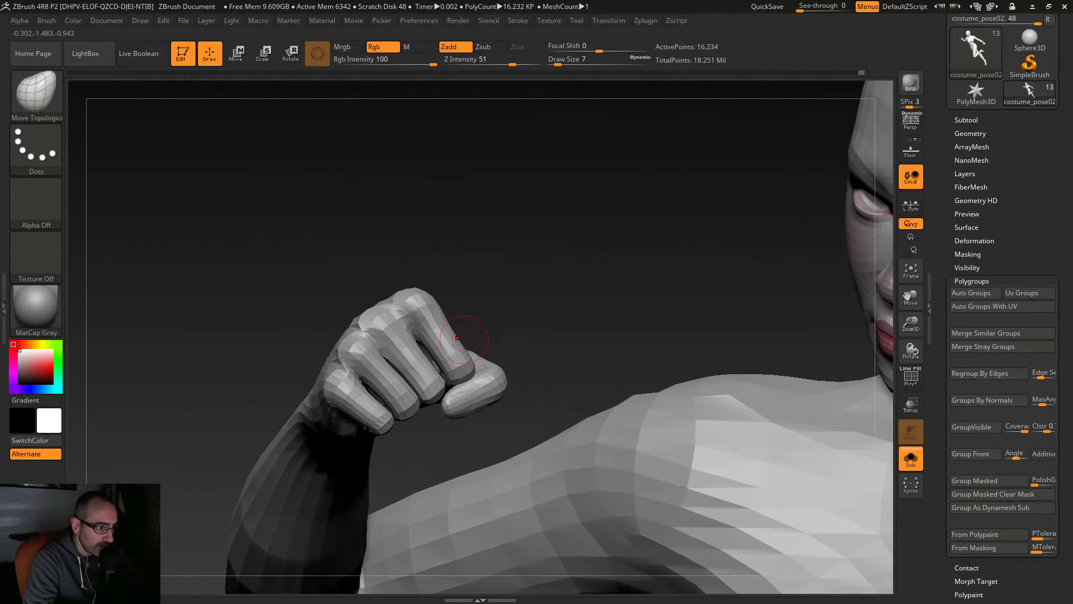
pyautogui.moveTo(506, 298); pyautogui.dragTo(488, 348, button='right')
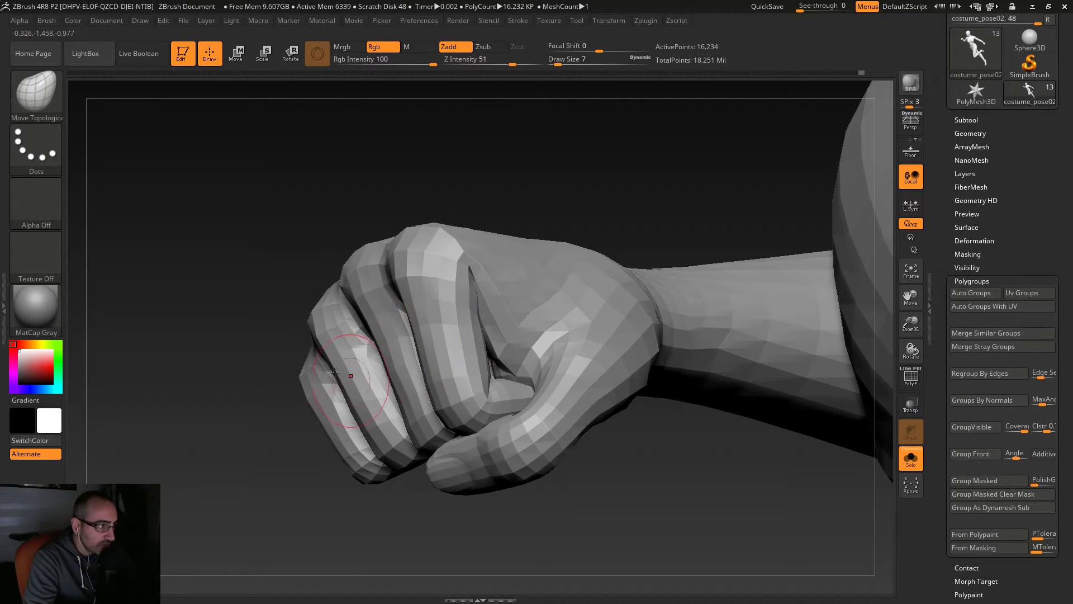
pyautogui.click(36, 92)
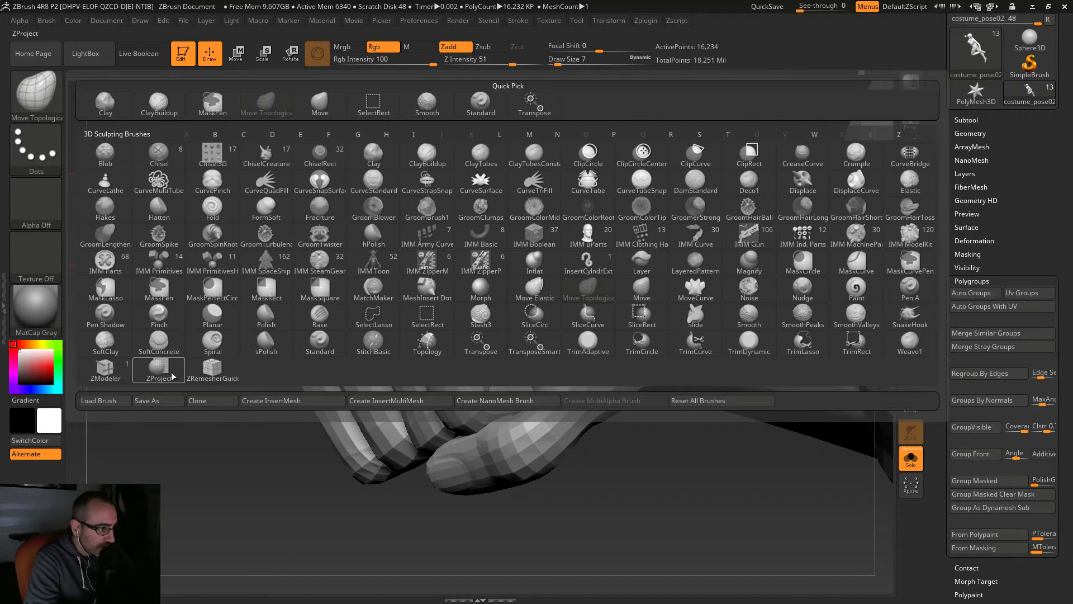
pyautogui.click(106, 369)
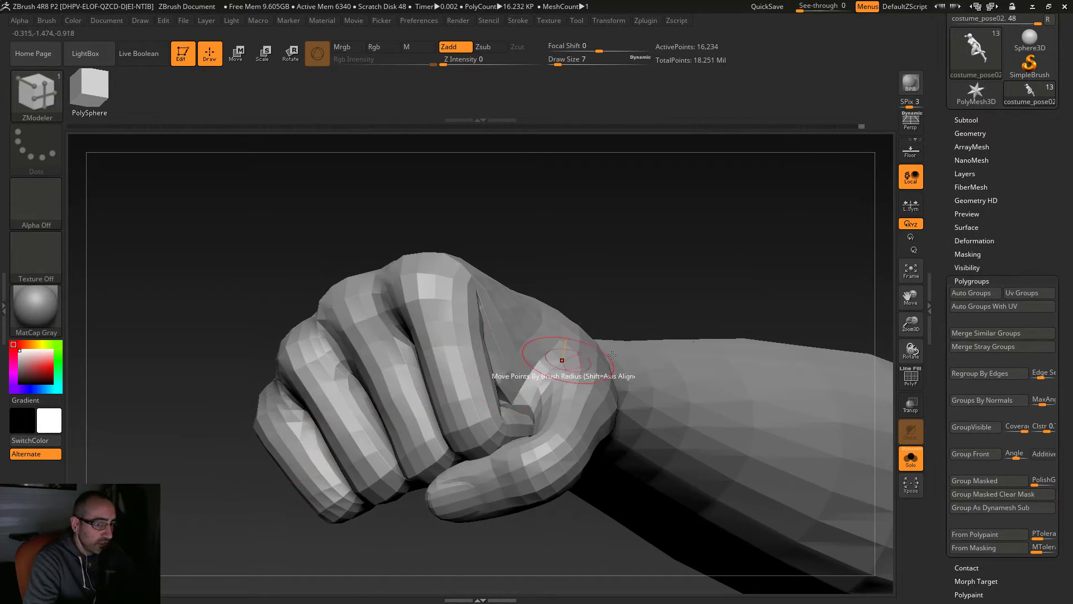
pyautogui.click(911, 378)
pyautogui.moveTo(680, 314); pyautogui.dragTo(489, 289)
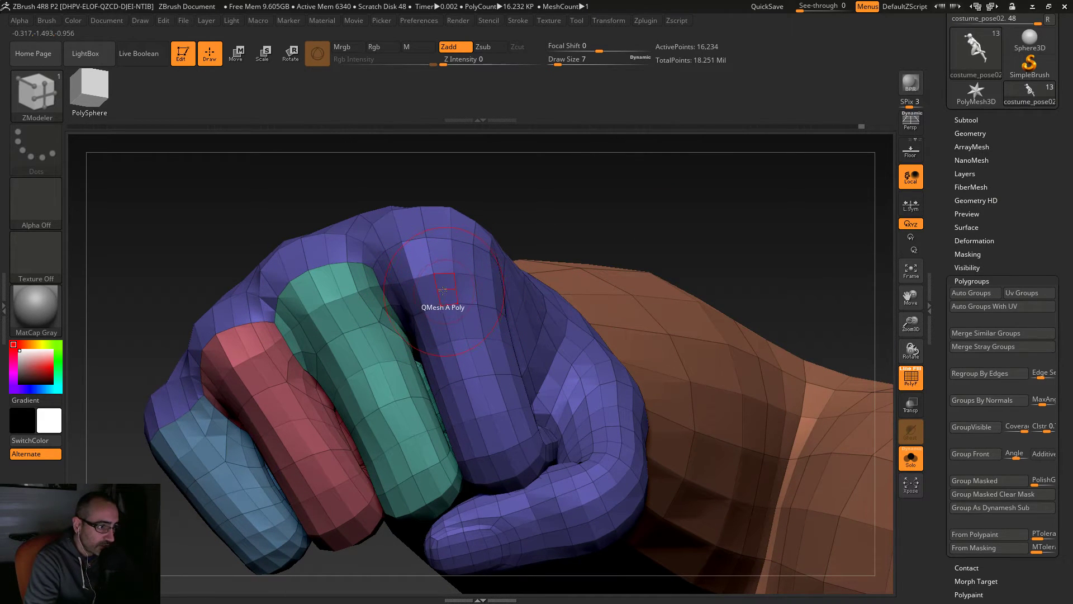
# Step: Set ZModeler's polygon action to Insert Polyloops with the Polyloop target and try inserting a loop on the index finger
pyautogui.press('space')
pyautogui.click(442, 292)
pyautogui.press('space')
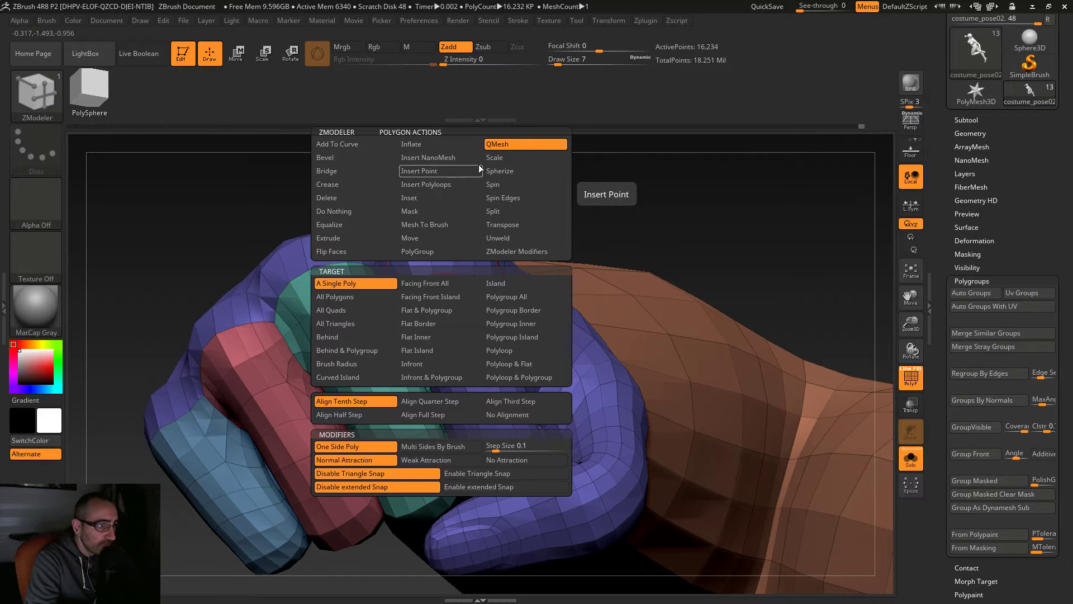
pyautogui.moveTo(570, 211); pyautogui.dragTo(572, 195)
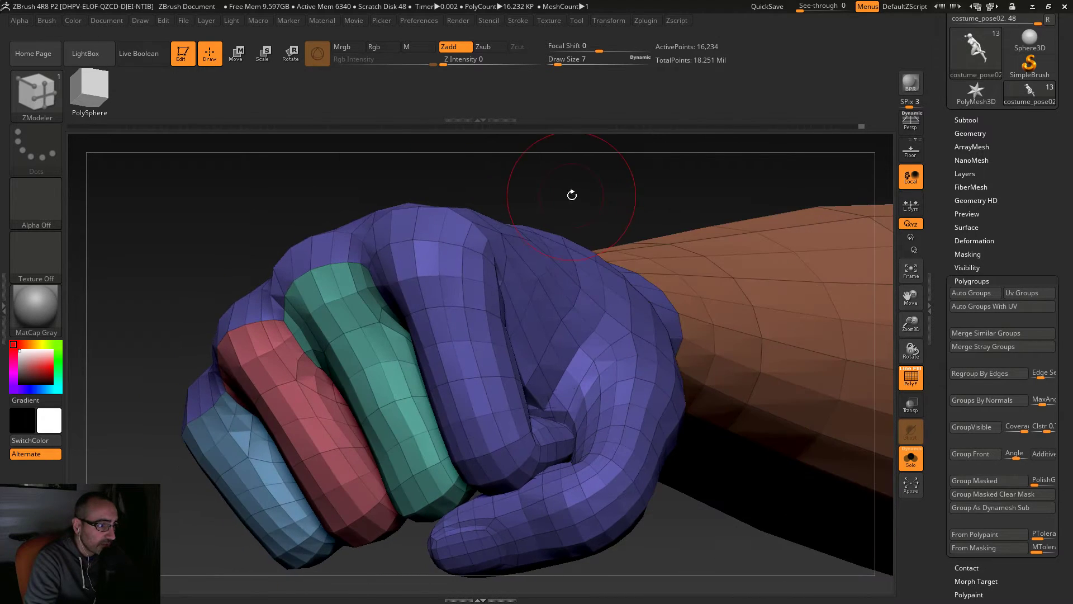
pyautogui.press('space')
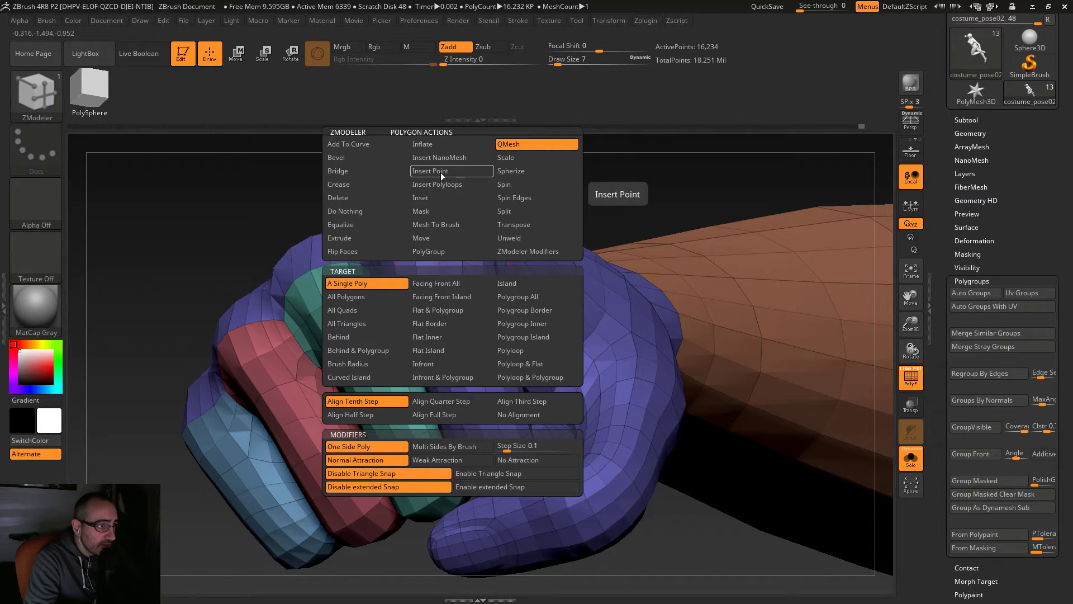
pyautogui.click(449, 186)
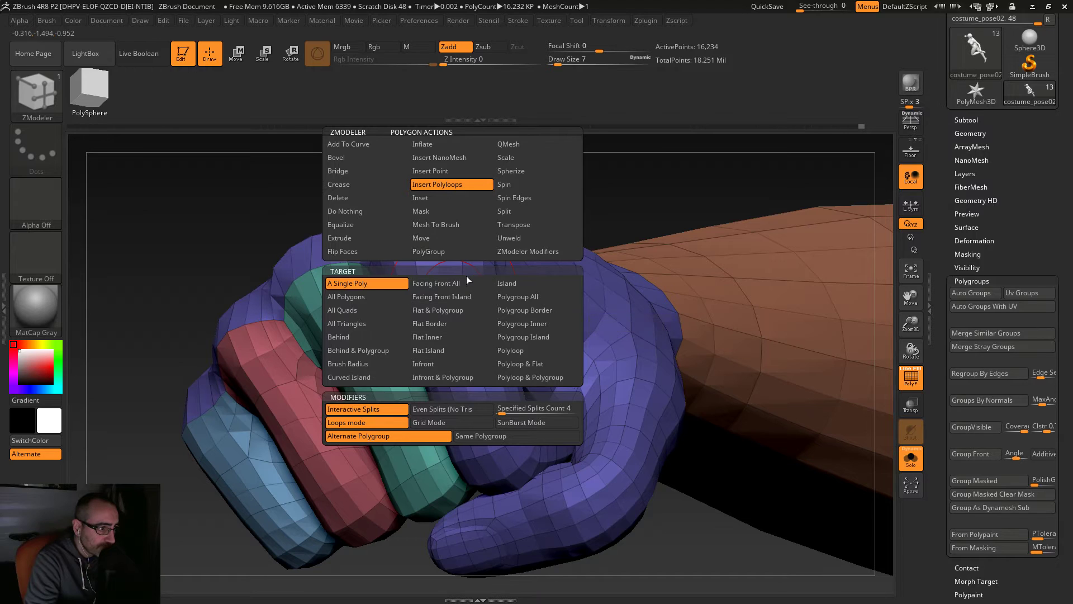
pyautogui.click(530, 350)
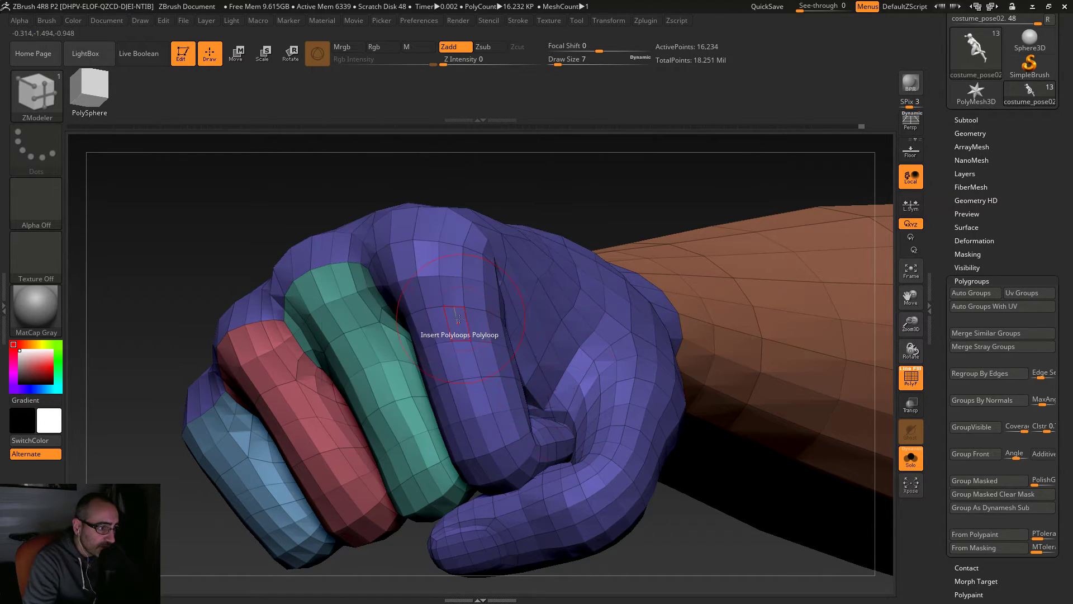
pyautogui.click(453, 323)
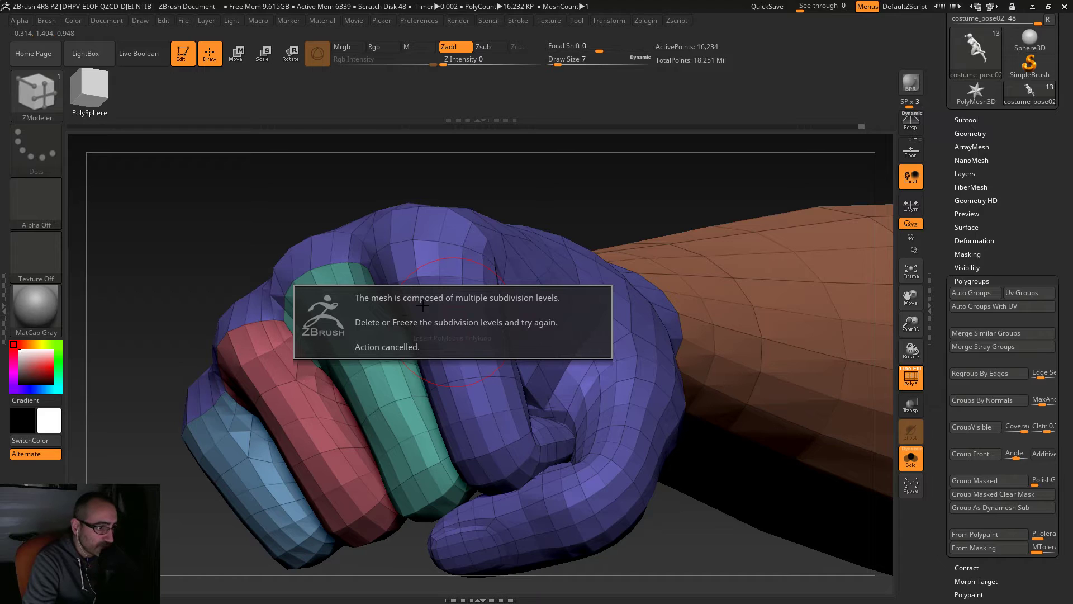
pyautogui.click(583, 209)
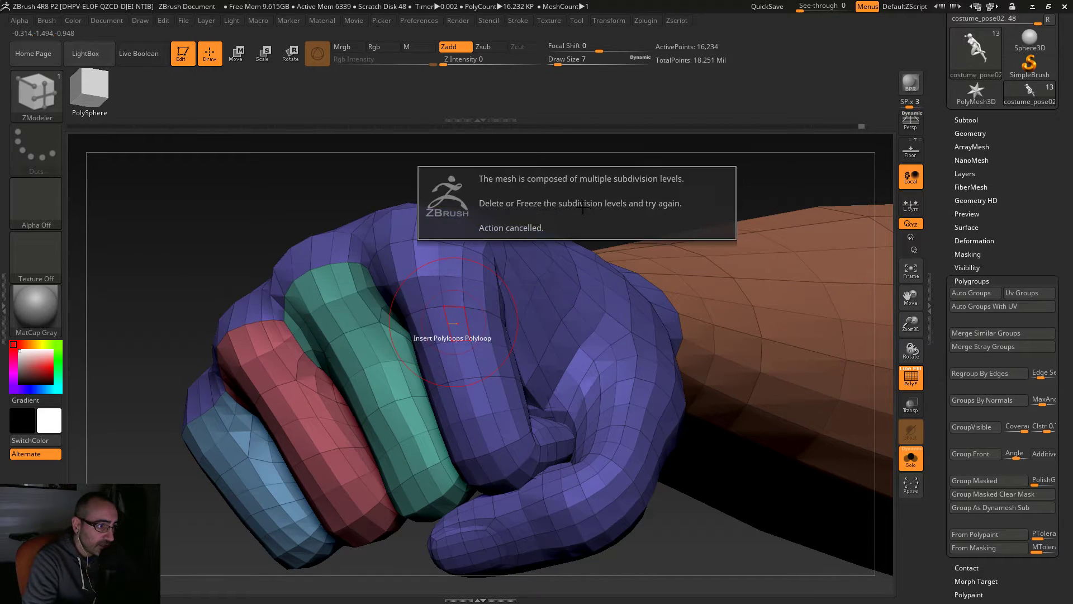
# Step: Switch from ZModeler to the Standard brush with the curled fingers in view
pyautogui.click(40, 101)
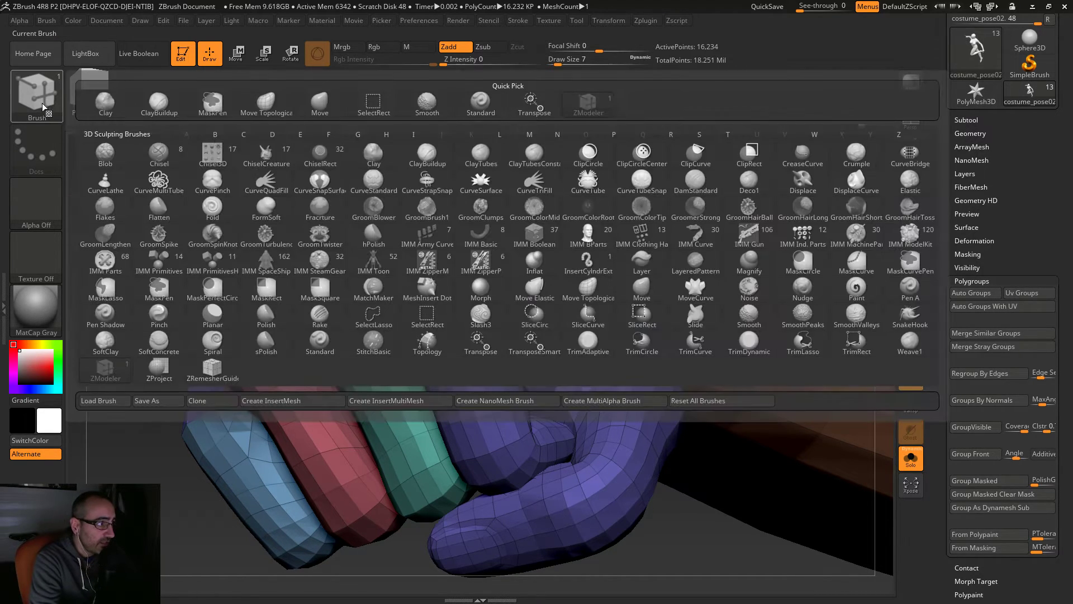
pyautogui.click(480, 102)
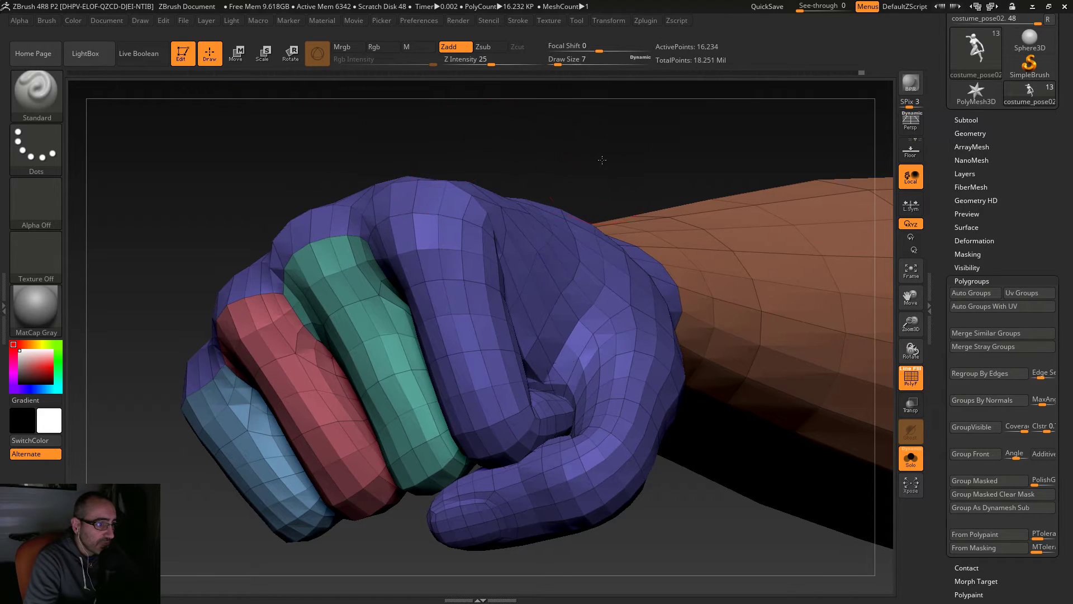
pyautogui.scroll(3, 583, 147)
pyautogui.moveTo(595, 142); pyautogui.dragTo(570, 224)
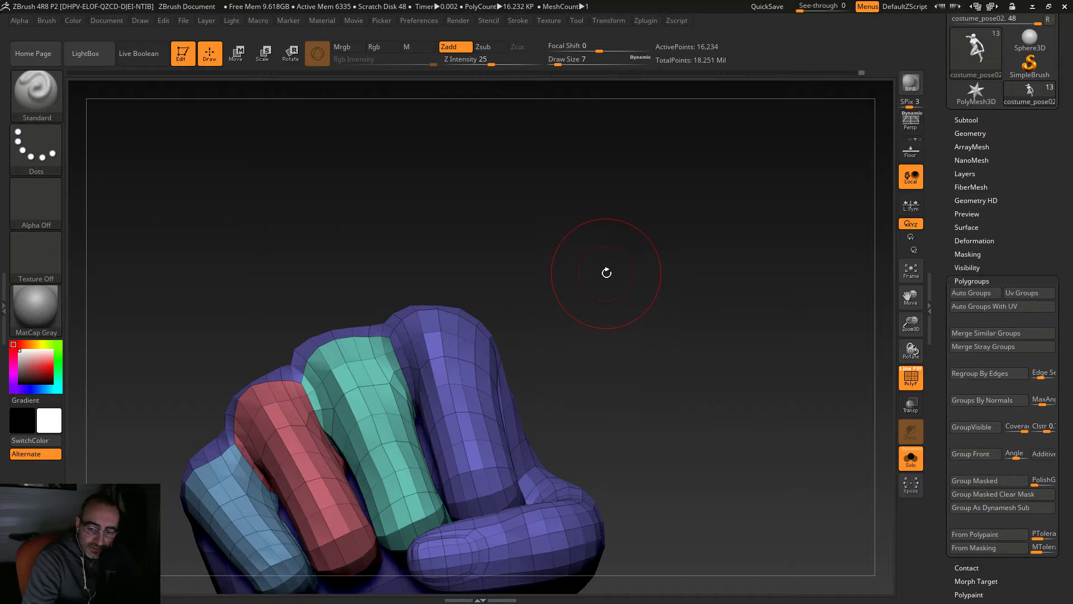
pyautogui.moveTo(584, 259); pyautogui.dragTo(643, 286)
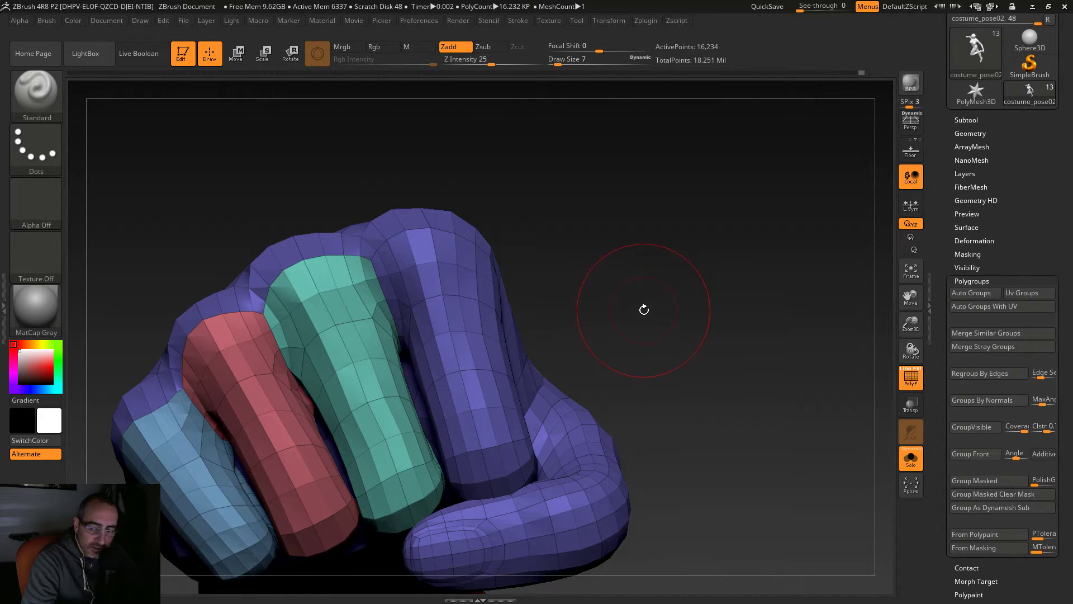
# Step: Compare the fist's topology at the current subdivision level and one level lower, returning to the current level
pyautogui.hotkey('shift', 'd')
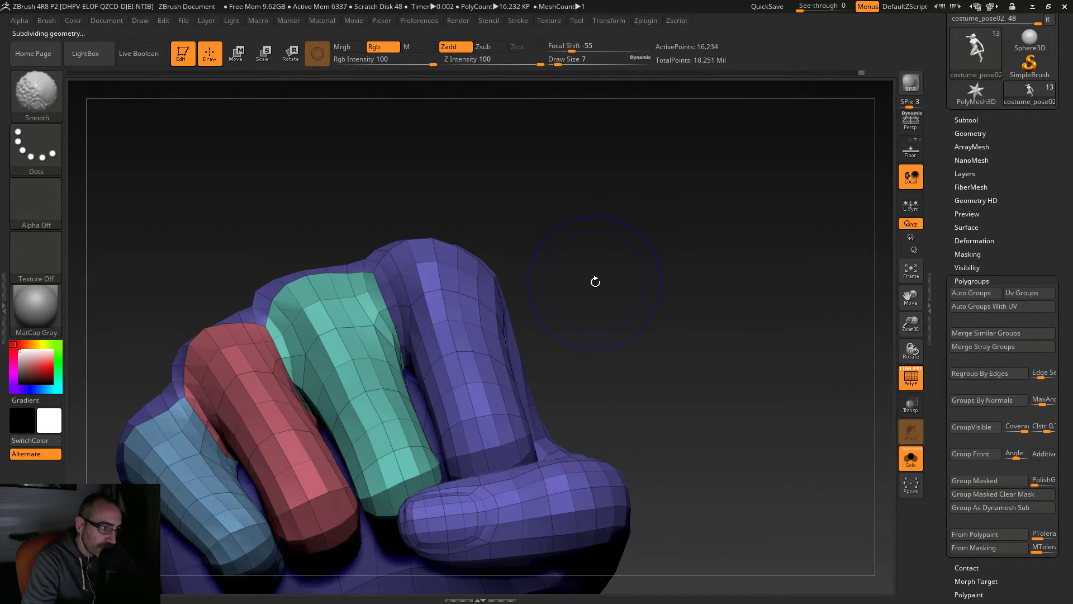
pyautogui.moveTo(620, 285); pyautogui.dragTo(550, 376)
pyautogui.press('d')
pyautogui.moveTo(619, 370); pyautogui.dragTo(527, 407)
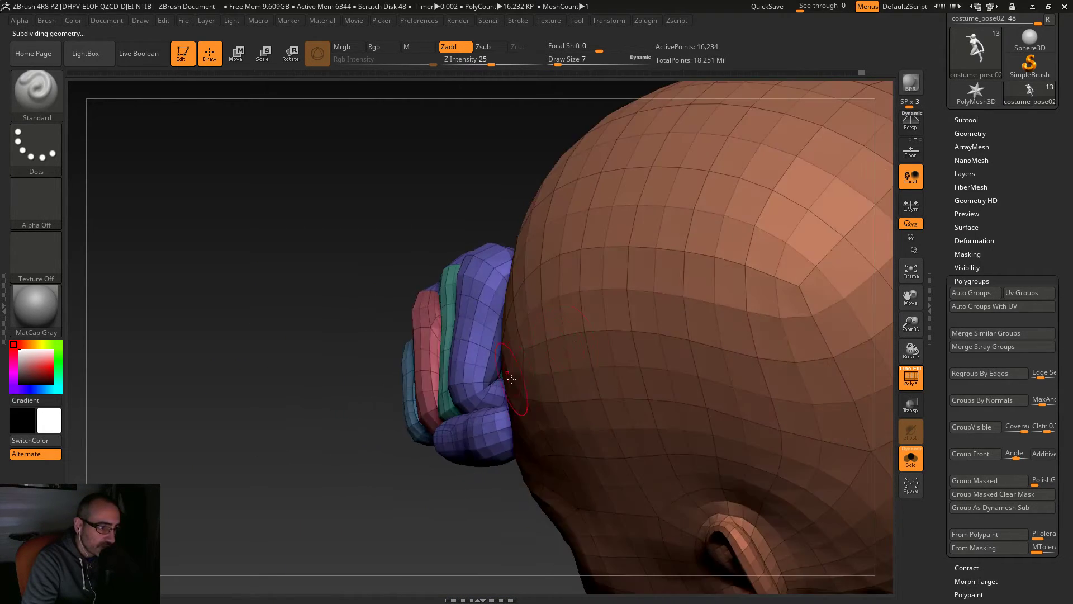
pyautogui.moveTo(429, 195); pyautogui.dragTo(539, 265)
pyautogui.moveTo(640, 289); pyautogui.dragTo(618, 341)
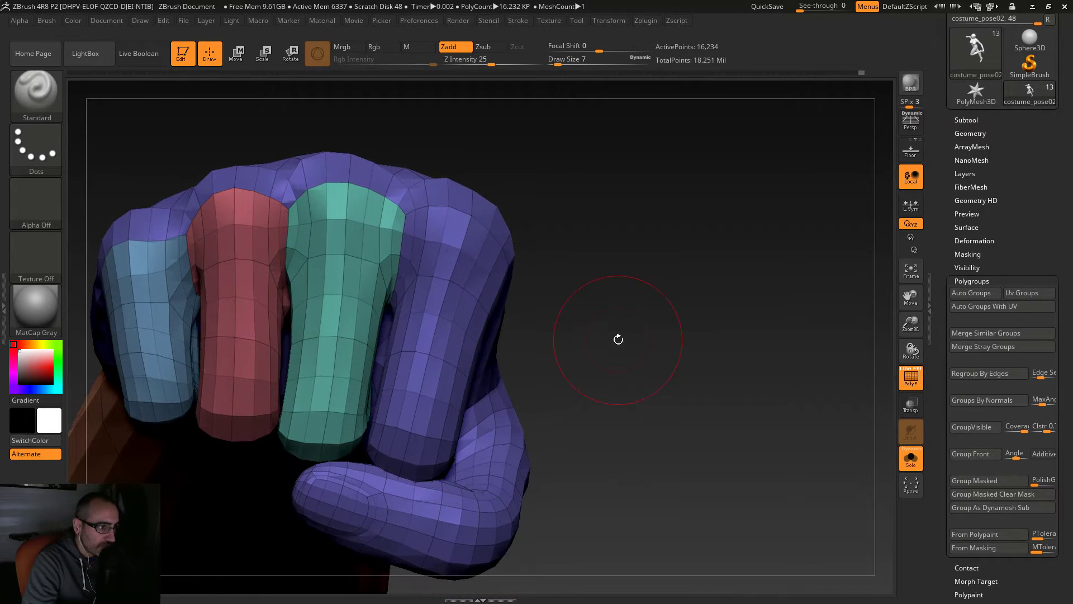
# Step: Lower the mesh by one subdivision level and examine the fist's finger and wrist polygons from several sides
pyautogui.hotkey('shift', 'd')
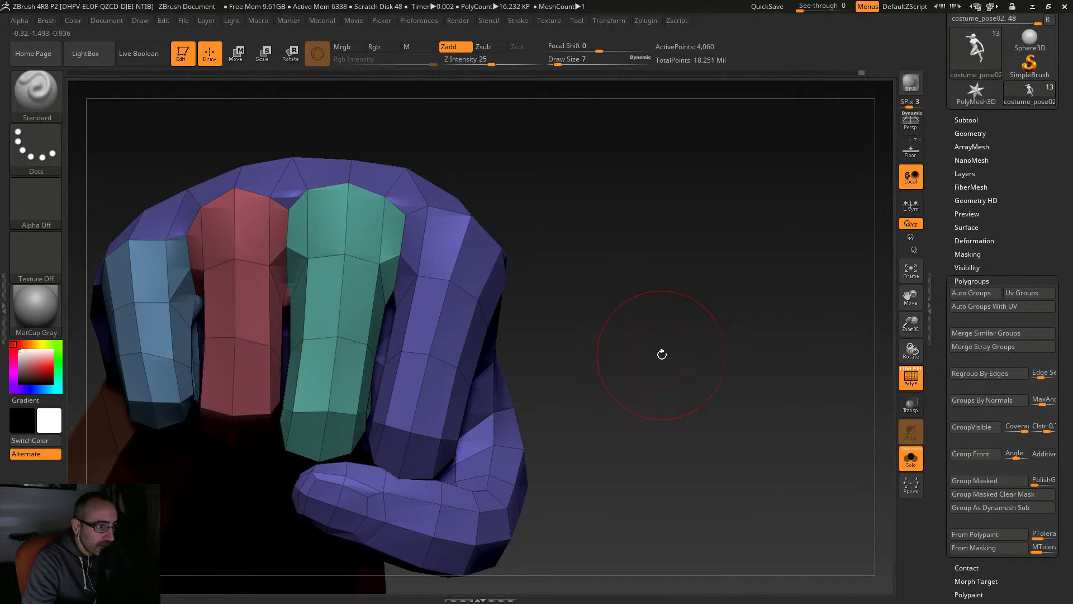
pyautogui.keyDown('ctrl'); pyautogui.moveTo(659, 352); pyautogui.dragTo(575, 314, button='right'); pyautogui.keyUp('ctrl')
pyautogui.moveTo(624, 341); pyautogui.dragTo(648, 286)
pyautogui.keyDown('ctrl'); pyautogui.moveTo(634, 368); pyautogui.dragTo(584, 308, button='right'); pyautogui.keyUp('ctrl')
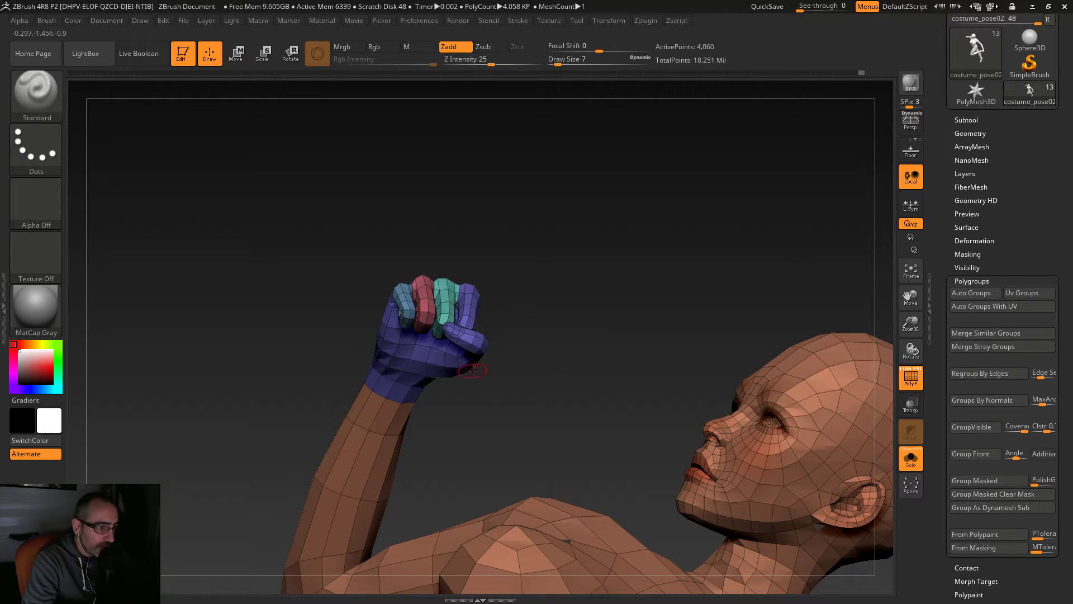
pyautogui.moveTo(548, 360); pyautogui.dragTo(437, 364)
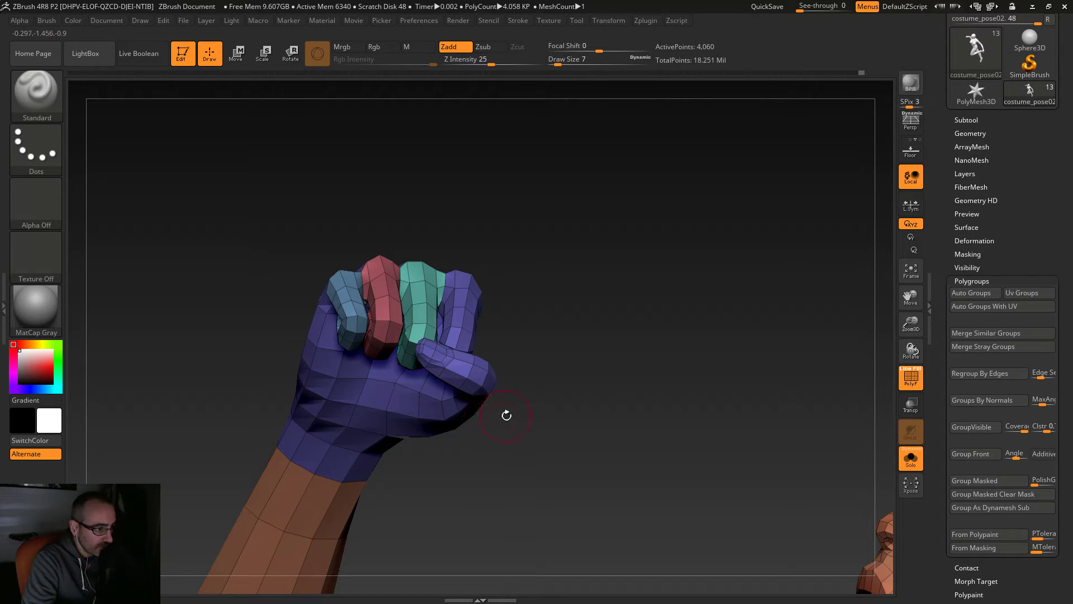
# Step: Raise the body mesh by three subdivision levels to view the fist smoothly
pyautogui.press('d')
pyautogui.press('d')
pyautogui.press('d')
pyautogui.moveTo(551, 426); pyautogui.dragTo(574, 208)
pyautogui.moveTo(580, 263); pyautogui.dragTo(614, 267)
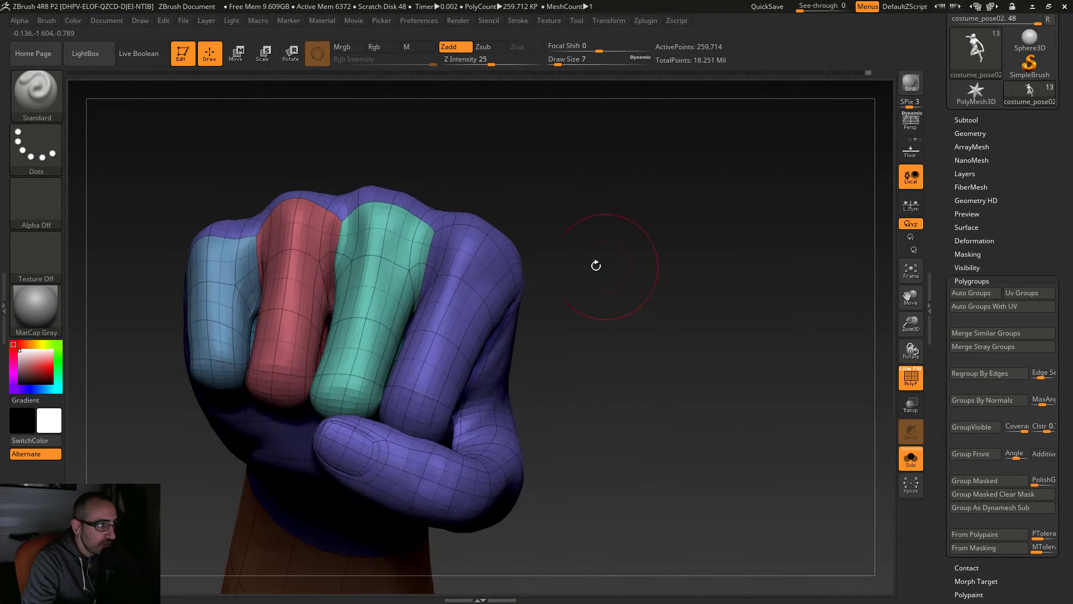
# Step: Inspect the index finger and thumb side of the fist and lower the mesh by one subdivision level
pyautogui.click(36, 92)
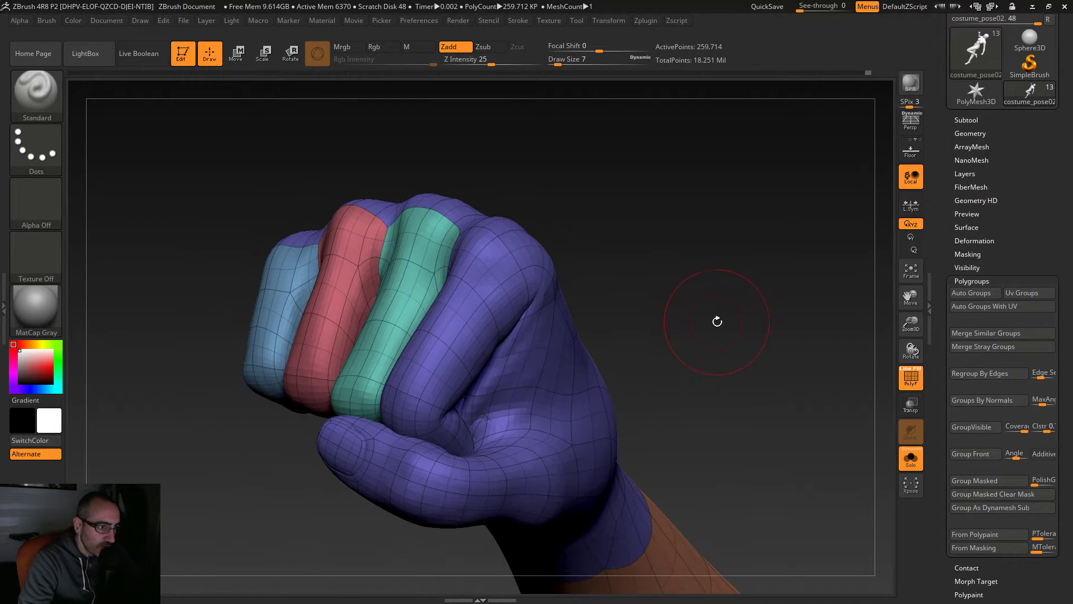
pyautogui.moveTo(717, 321); pyautogui.dragTo(512, 386)
pyautogui.moveTo(679, 260); pyautogui.dragTo(532, 315)
pyautogui.moveTo(672, 237); pyautogui.dragTo(685, 252)
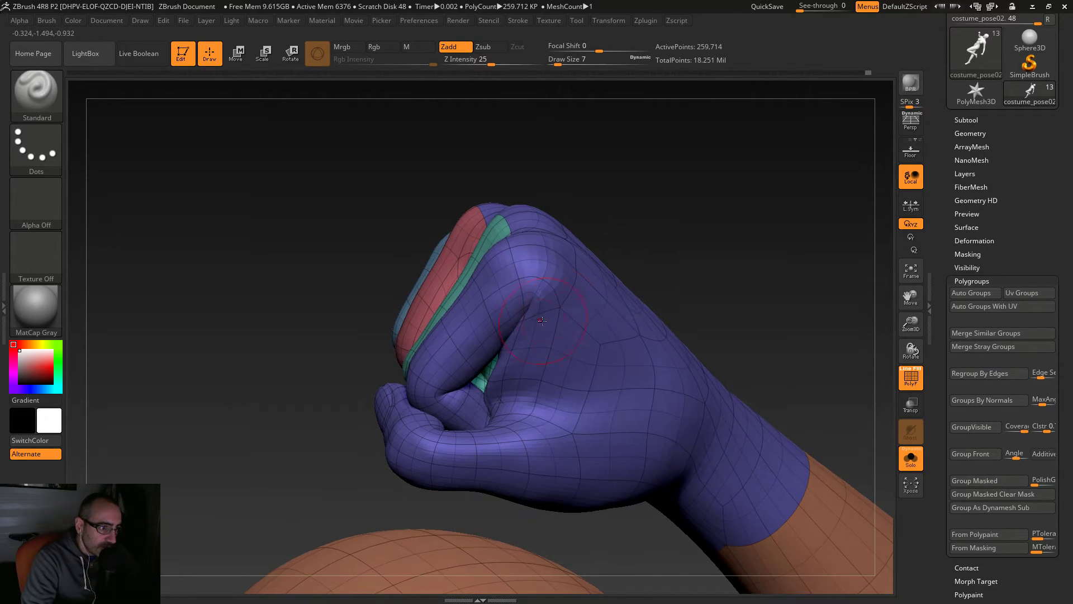
pyautogui.press('shift')
pyautogui.hotkey('shift', 'd')
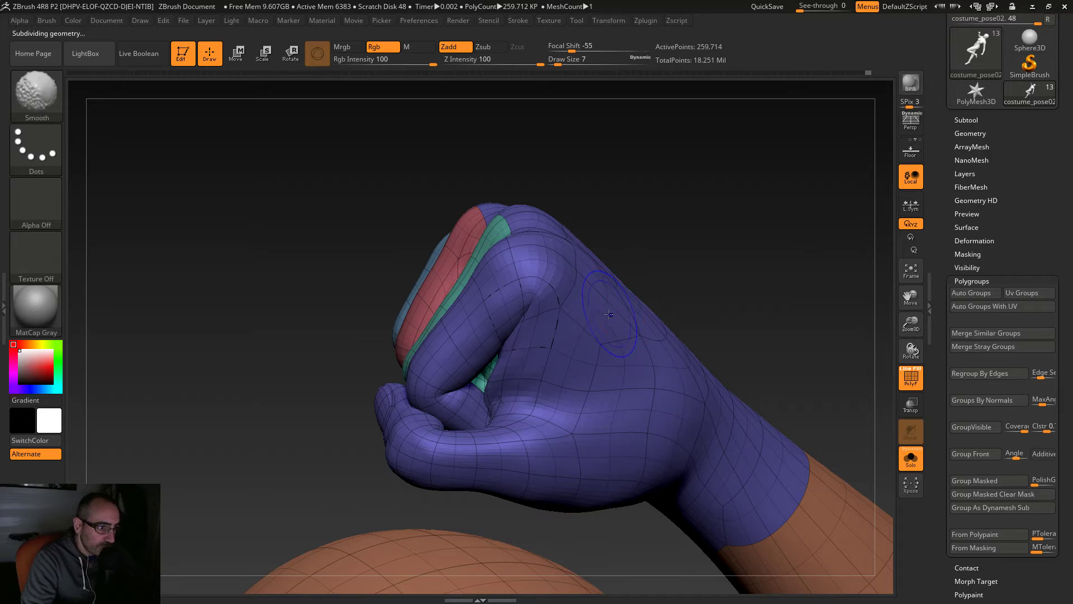
# Step: Lower the body mesh by two subdivision levels and smooth the crease where the index finger meets the palm
pyautogui.moveTo(642, 235); pyautogui.dragTo(615, 264)
pyautogui.press('shift')
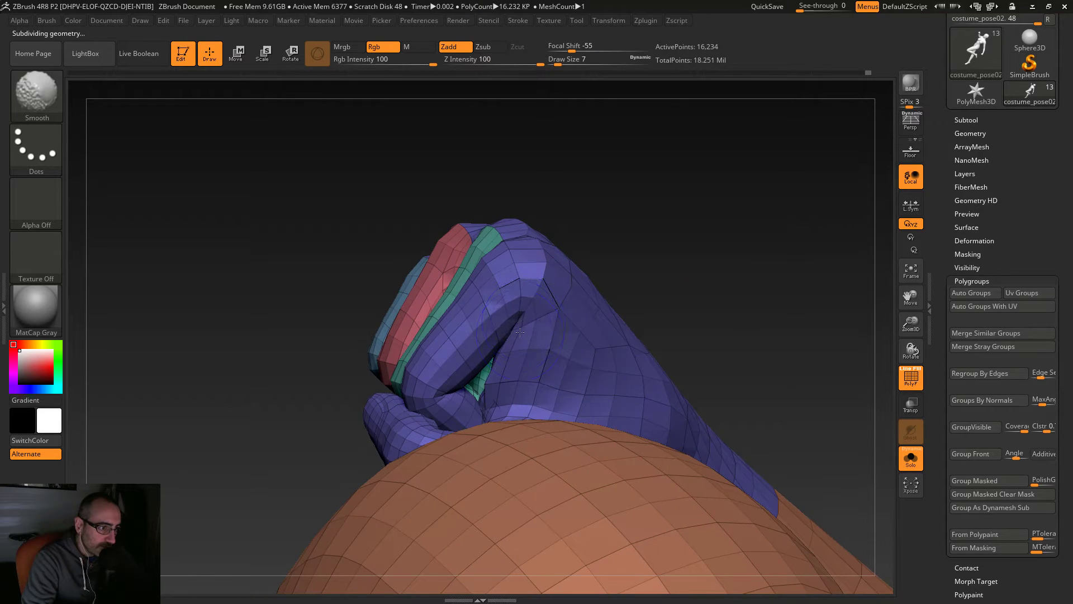
pyautogui.keyDown('shift'); pyautogui.moveTo(514, 340); pyautogui.dragTo(520, 324); pyautogui.keyUp('shift')
pyautogui.moveTo(673, 258)
pyautogui.mouseDown()
pyautogui.moveTo(716, 225)
pyautogui.moveTo(646, 283)
pyautogui.moveTo(670, 257)
pyautogui.moveTo(684, 194)
pyautogui.moveTo(656, 243)
pyautogui.mouseUp()
pyautogui.moveTo(654, 333)
pyautogui.mouseDown()
pyautogui.moveTo(678, 328)
pyautogui.moveTo(664, 364)
pyautogui.mouseUp()
# Step: Hide the body and arm so only the fist remains, and lower the mesh by one more subdivision level
pyautogui.keyDown('ctrl'); pyautogui.keyDown('shift'); pyautogui.click(338, 550); pyautogui.keyUp('shift'); pyautogui.keyUp('ctrl')
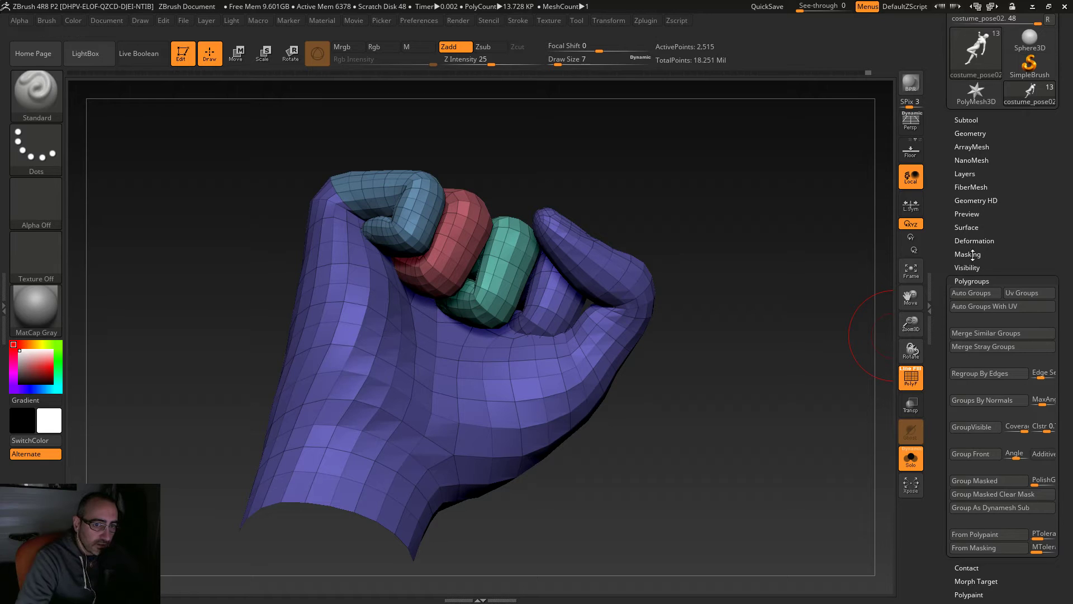
pyautogui.click(967, 266)
pyautogui.moveTo(713, 376)
pyautogui.mouseDown()
pyautogui.moveTo(721, 362)
pyautogui.moveTo(694, 374)
pyautogui.moveTo(679, 309)
pyautogui.moveTo(644, 381)
pyautogui.moveTo(658, 360)
pyautogui.moveTo(653, 379)
pyautogui.moveTo(547, 393)
pyautogui.mouseUp()
pyautogui.press('shift')
pyautogui.hotkey('shift', 'd')
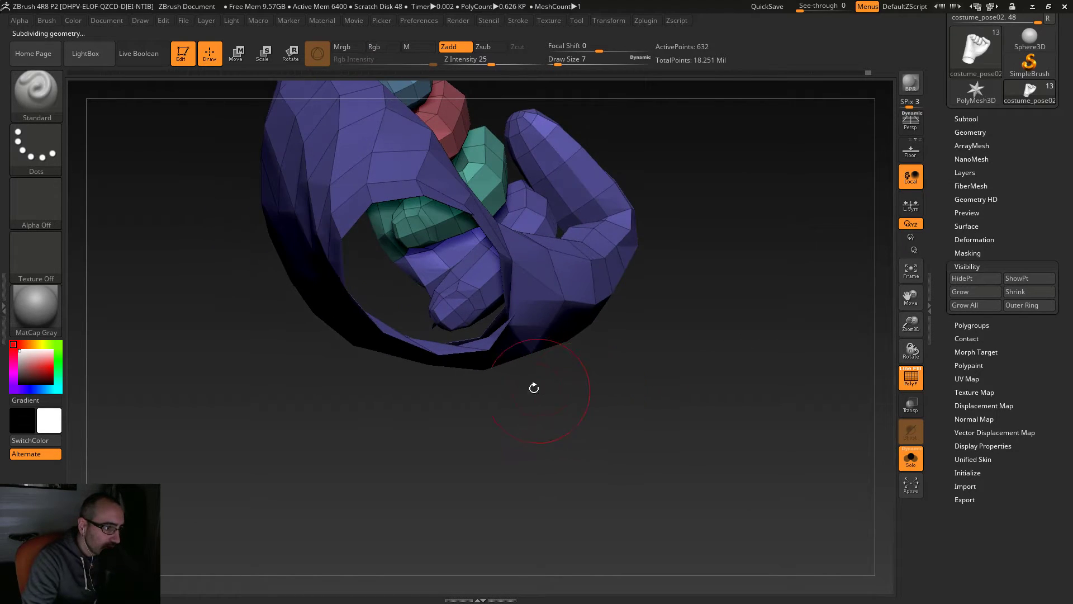
# Step: Isolate the few polygons at the tip of the curled index finger
pyautogui.moveTo(468, 375)
pyautogui.mouseDown()
pyautogui.moveTo(529, 435)
pyautogui.moveTo(576, 439)
pyautogui.mouseUp()
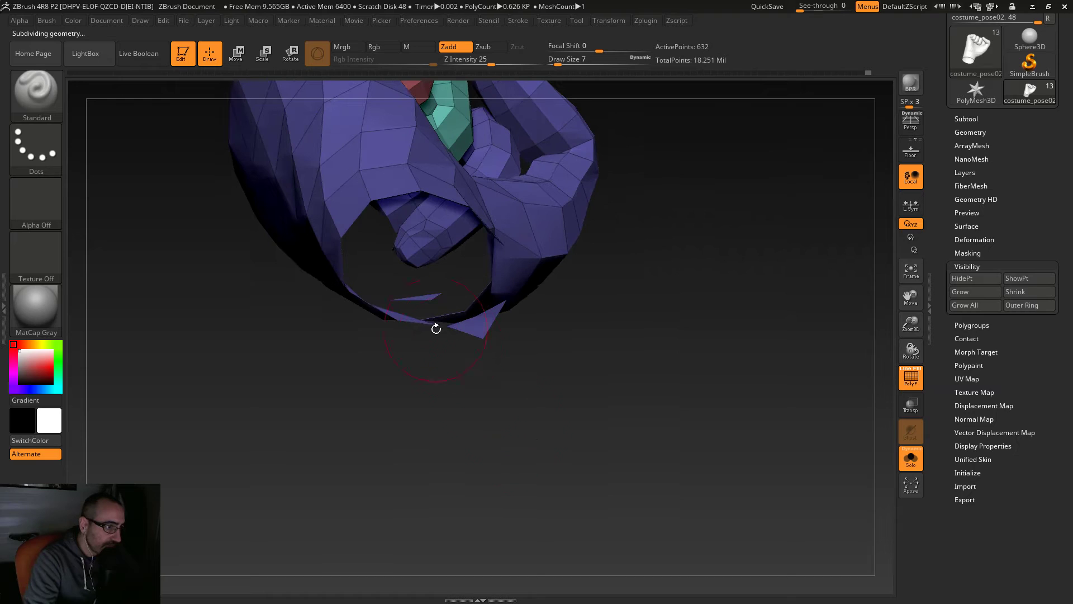
pyautogui.hotkey('ctrl', 'shift')
pyautogui.keyDown('ctrl'); pyautogui.keyDown('alt'); pyautogui.keyDown('shift'); pyautogui.moveTo(400, 269); pyautogui.dragTo(408, 253); pyautogui.keyUp('shift'); pyautogui.keyUp('alt'); pyautogui.keyUp('ctrl')
pyautogui.moveTo(556, 371)
pyautogui.mouseDown()
pyautogui.moveTo(599, 304)
pyautogui.moveTo(501, 405)
pyautogui.moveTo(762, 248)
pyautogui.mouseUp()
pyautogui.moveTo(604, 348); pyautogui.dragTo(869, 311)
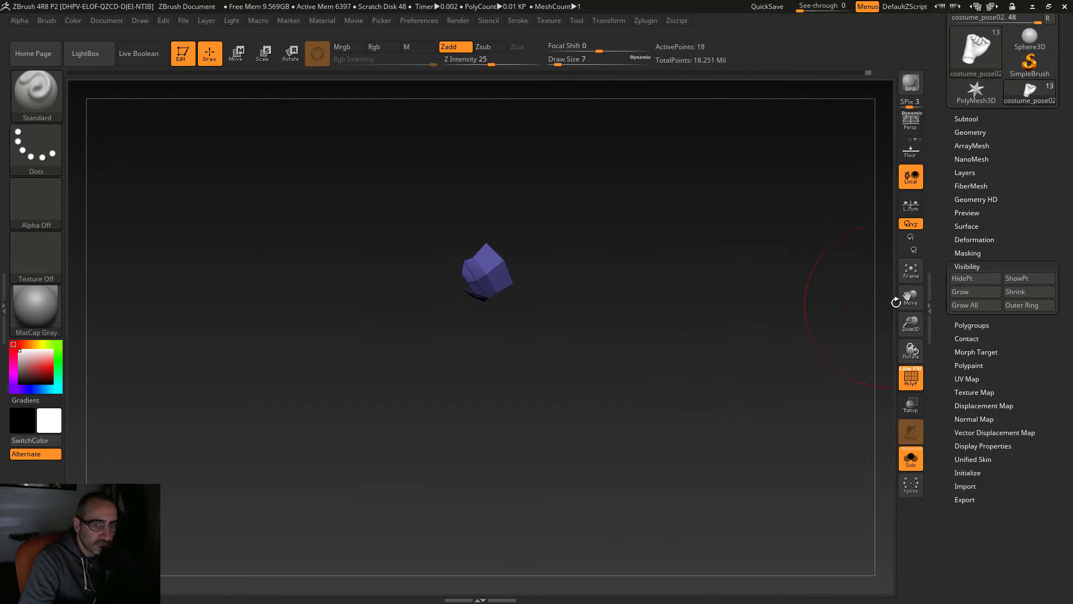
# Step: Grow the visible area repeatedly outward from the fingertip along the index finger, past its knuckles to its base
pyautogui.click(972, 292)
pyautogui.click(974, 291)
pyautogui.click(974, 287)
pyautogui.moveTo(757, 332); pyautogui.dragTo(710, 366)
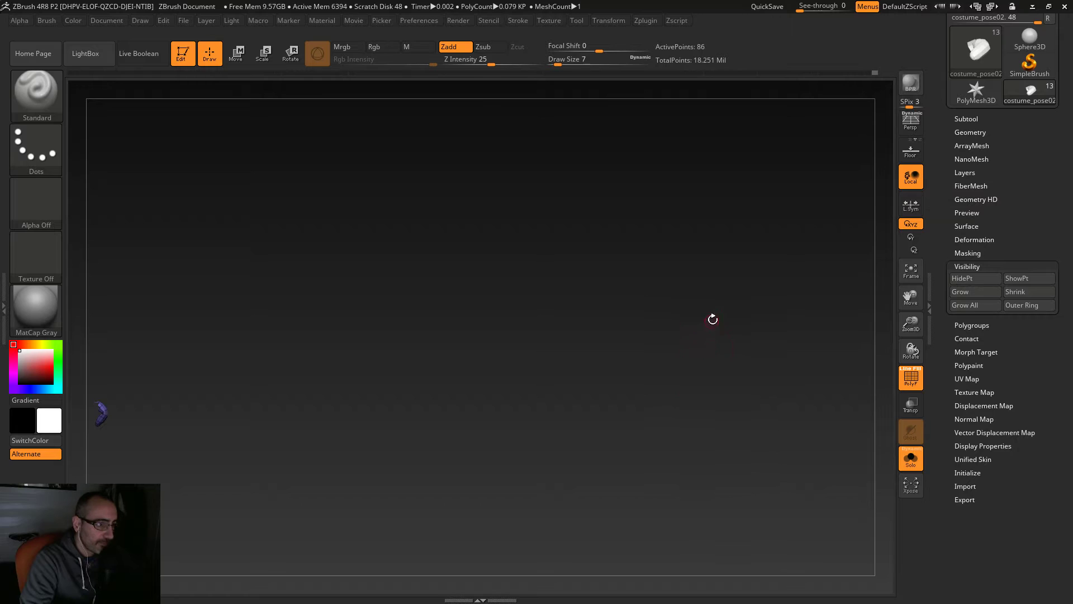
pyautogui.press('f')
pyautogui.moveTo(687, 322)
pyautogui.keyDown('alt'); pyautogui.mouseDown()
pyautogui.moveTo(696, 351)
pyautogui.moveTo(728, 354)
pyautogui.moveTo(723, 306)
pyautogui.moveTo(756, 354)
pyautogui.moveTo(719, 359)
pyautogui.moveTo(757, 386)
pyautogui.moveTo(808, 356)
pyautogui.moveTo(837, 358)
pyautogui.mouseUp(); pyautogui.keyUp('alt')
pyautogui.click(971, 294)
pyautogui.click(966, 294)
pyautogui.moveTo(850, 319); pyautogui.dragTo(801, 331)
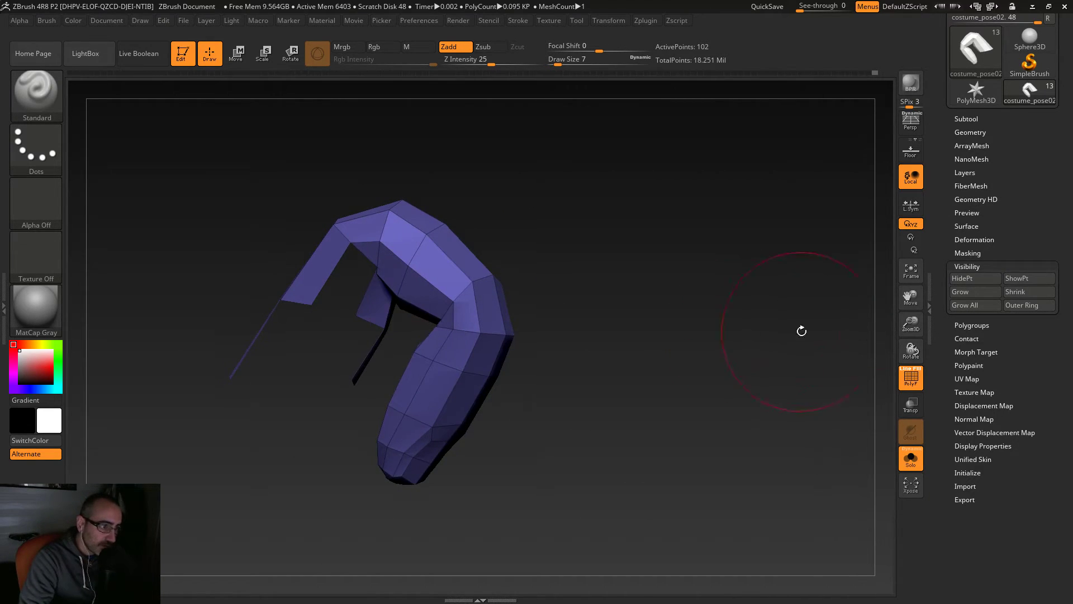
pyautogui.click(967, 292)
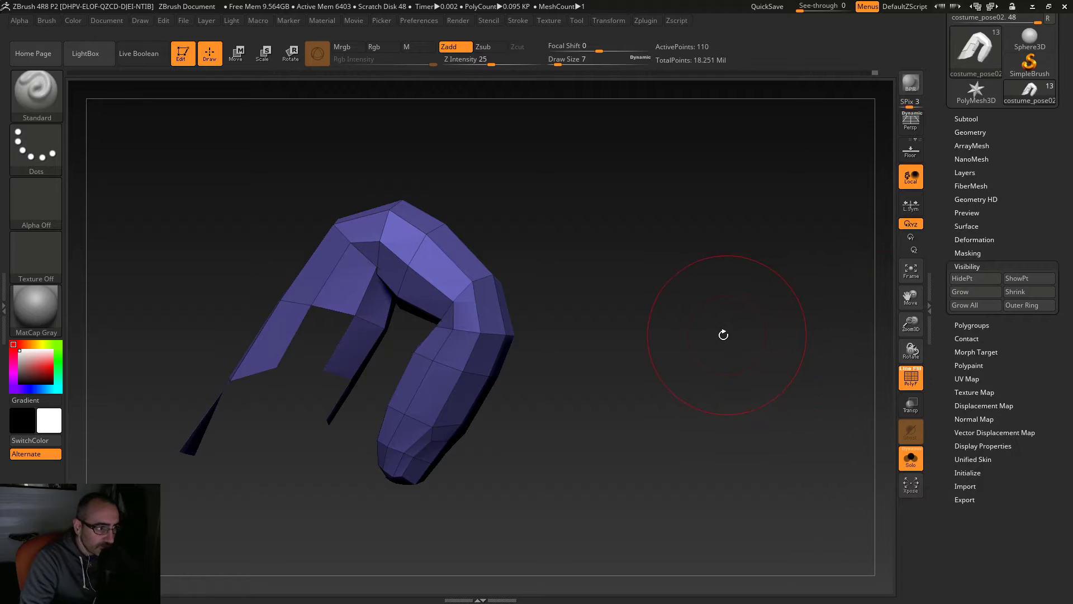
pyautogui.click(966, 291)
pyautogui.moveTo(809, 337); pyautogui.dragTo(756, 385)
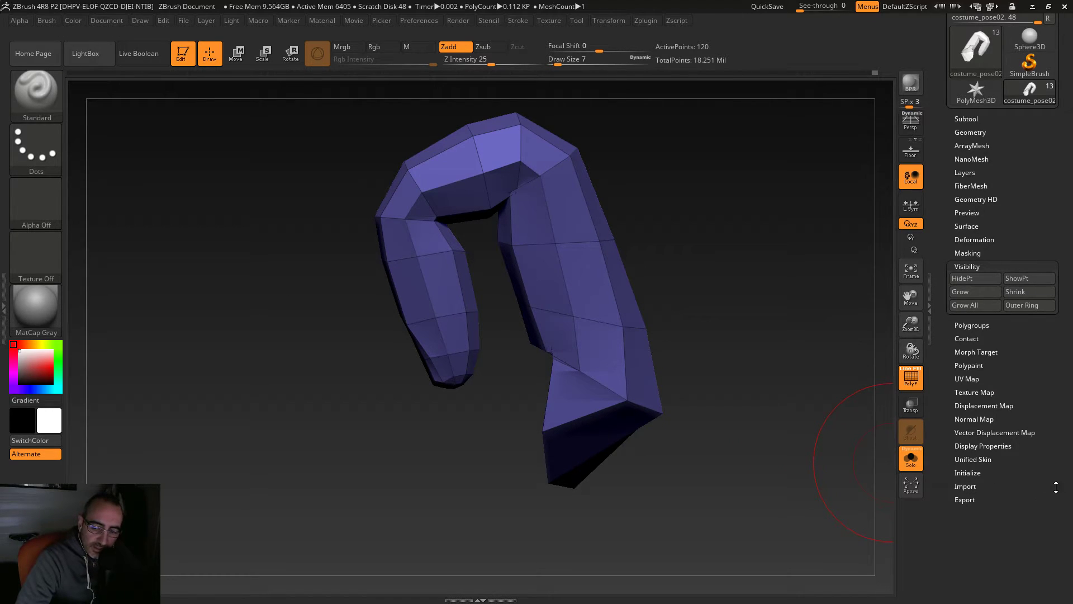
pyautogui.moveTo(764, 411); pyautogui.dragTo(648, 485)
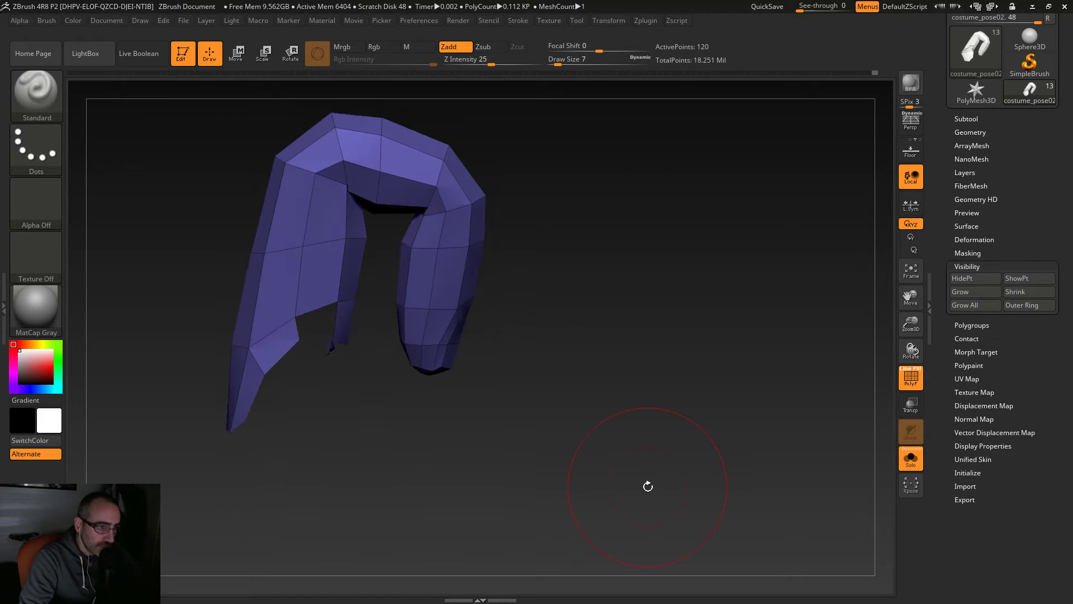
# Step: Grow the visible area once more and hide the stray palm polygons around the base of the index finger
pyautogui.click(962, 303)
pyautogui.moveTo(689, 401); pyautogui.dragTo(688, 385)
pyautogui.scroll(3, 392, 247)
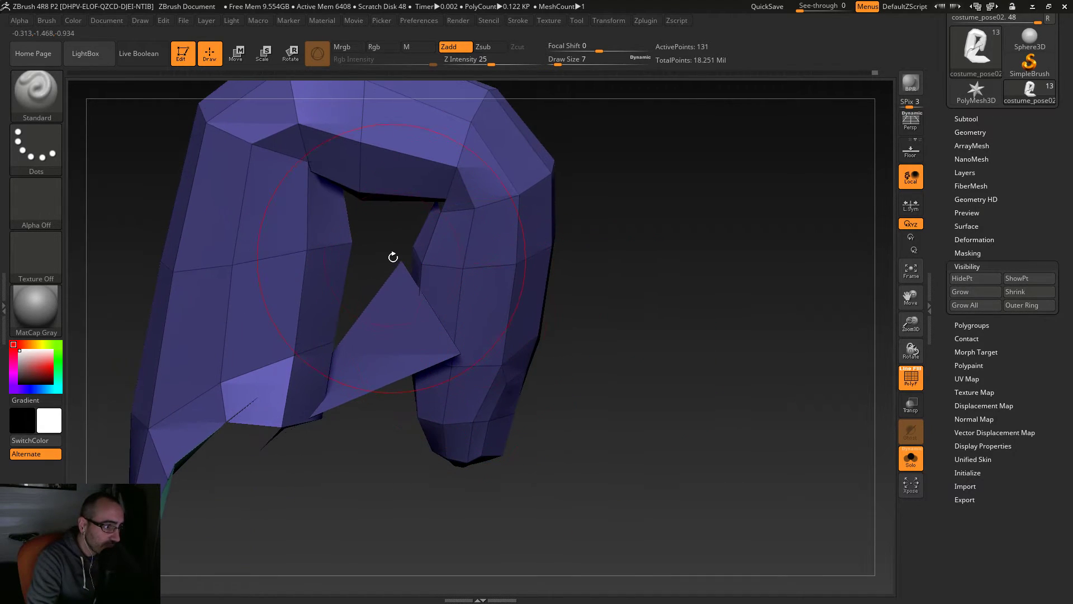
pyautogui.hotkey('ctrl', 'shift')
pyautogui.keyDown('ctrl'); pyautogui.keyDown('alt'); pyautogui.keyDown('shift'); pyautogui.moveTo(405, 258); pyautogui.dragTo(407, 269); pyautogui.keyUp('shift'); pyautogui.keyUp('alt'); pyautogui.keyUp('ctrl')
pyautogui.moveTo(713, 330)
pyautogui.keyDown('alt'); pyautogui.mouseDown()
pyautogui.moveTo(719, 354)
pyautogui.moveTo(661, 392)
pyautogui.moveTo(754, 361)
pyautogui.moveTo(724, 330)
pyautogui.moveTo(652, 326)
pyautogui.mouseUp(); pyautogui.keyUp('alt')
pyautogui.hotkey('ctrl', 'shift')
pyautogui.keyDown('ctrl'); pyautogui.keyDown('alt'); pyautogui.keyDown('shift'); pyautogui.moveTo(451, 260); pyautogui.dragTo(447, 268); pyautogui.keyUp('shift'); pyautogui.keyUp('alt'); pyautogui.keyUp('ctrl')
pyautogui.moveTo(637, 425)
pyautogui.mouseDown()
pyautogui.moveTo(663, 448)
pyautogui.moveTo(603, 431)
pyautogui.moveTo(648, 449)
pyautogui.mouseUp()
pyautogui.moveTo(342, 475)
pyautogui.keyDown('ctrl'); pyautogui.keyDown('alt'); pyautogui.keyDown('shift'); pyautogui.mouseDown()
pyautogui.moveTo(355, 465)
pyautogui.moveTo(363, 485)
pyautogui.mouseUp(); pyautogui.keyUp('shift'); pyautogui.keyUp('alt'); pyautogui.keyUp('ctrl')
pyautogui.moveTo(673, 481)
pyautogui.mouseDown()
pyautogui.moveTo(581, 497)
pyautogui.moveTo(596, 458)
pyautogui.moveTo(647, 462)
pyautogui.moveTo(647, 395)
pyautogui.moveTo(657, 437)
pyautogui.mouseUp()
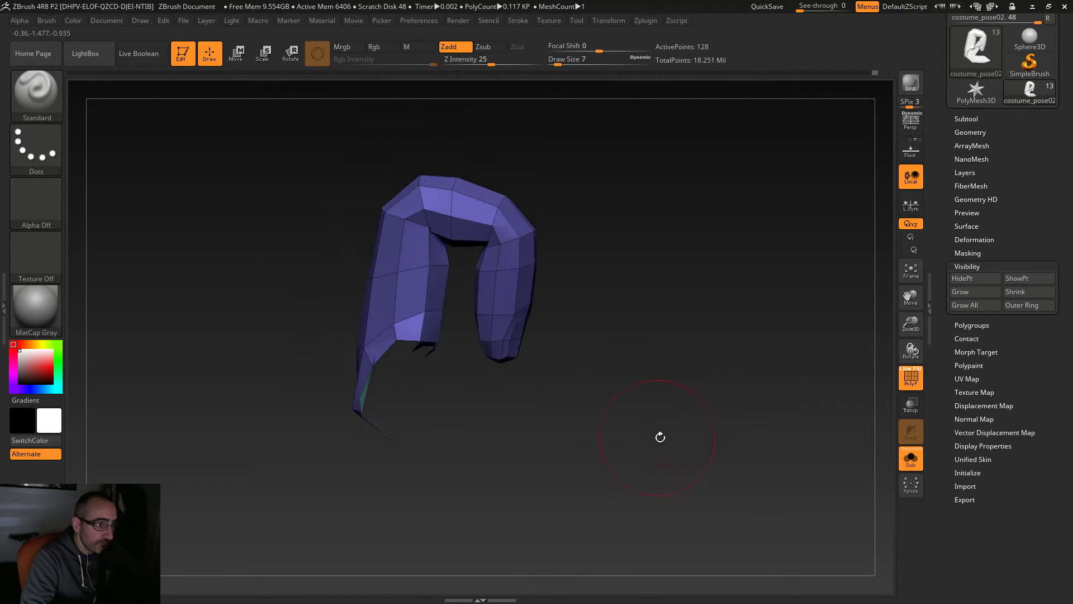
# Step: QuickSave the project and bring the rest of the body mesh back into view
pyautogui.click(769, 6)
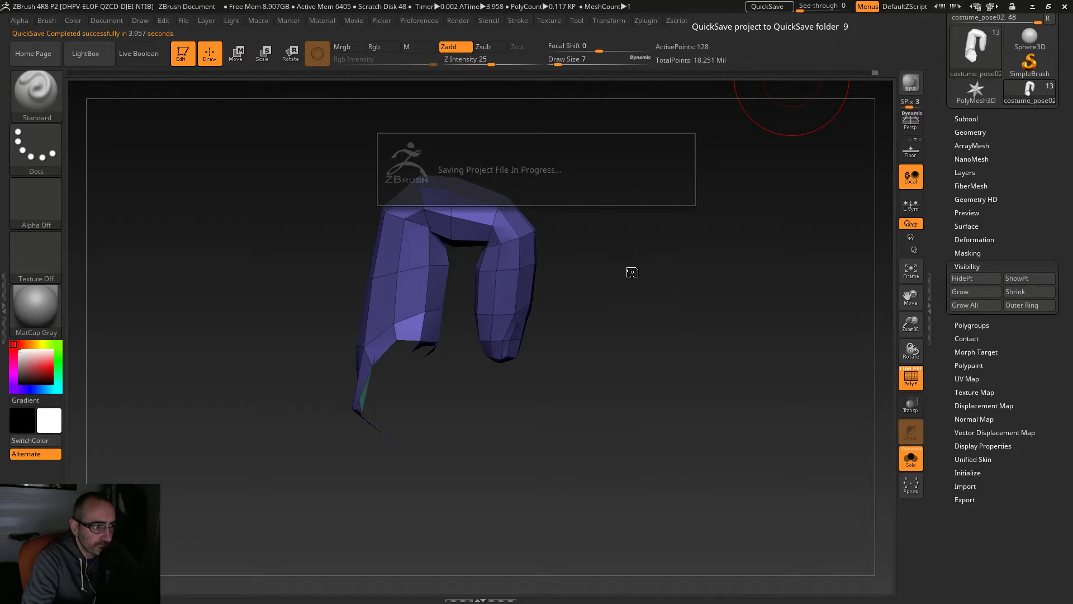
pyautogui.moveTo(635, 270); pyautogui.dragTo(649, 296)
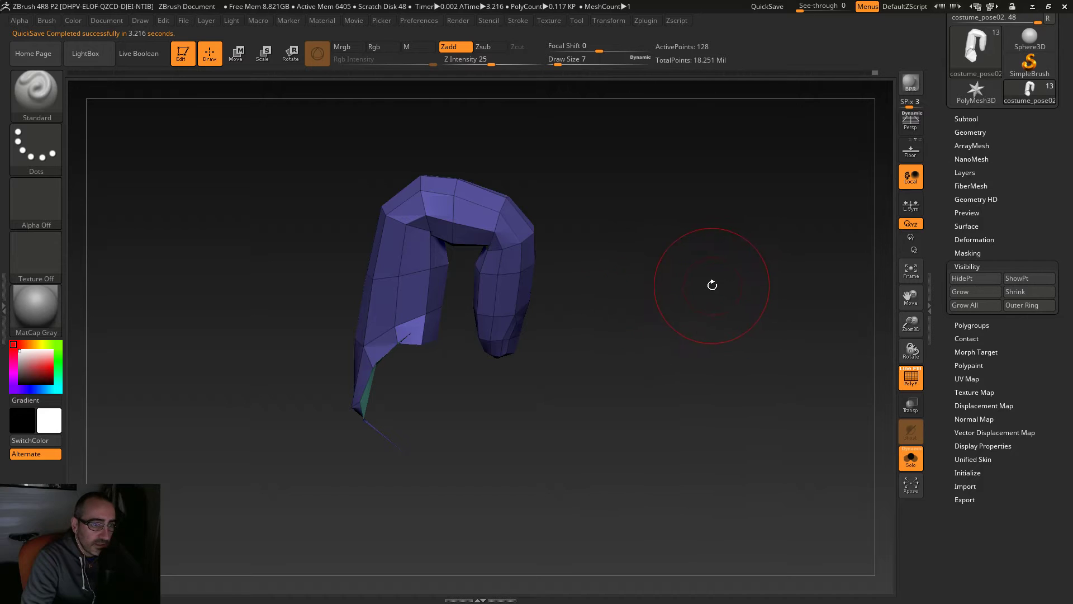
pyautogui.keyDown('ctrl'); pyautogui.keyDown('shift'); pyautogui.click(180, 287); pyautogui.keyUp('shift'); pyautogui.keyUp('ctrl')
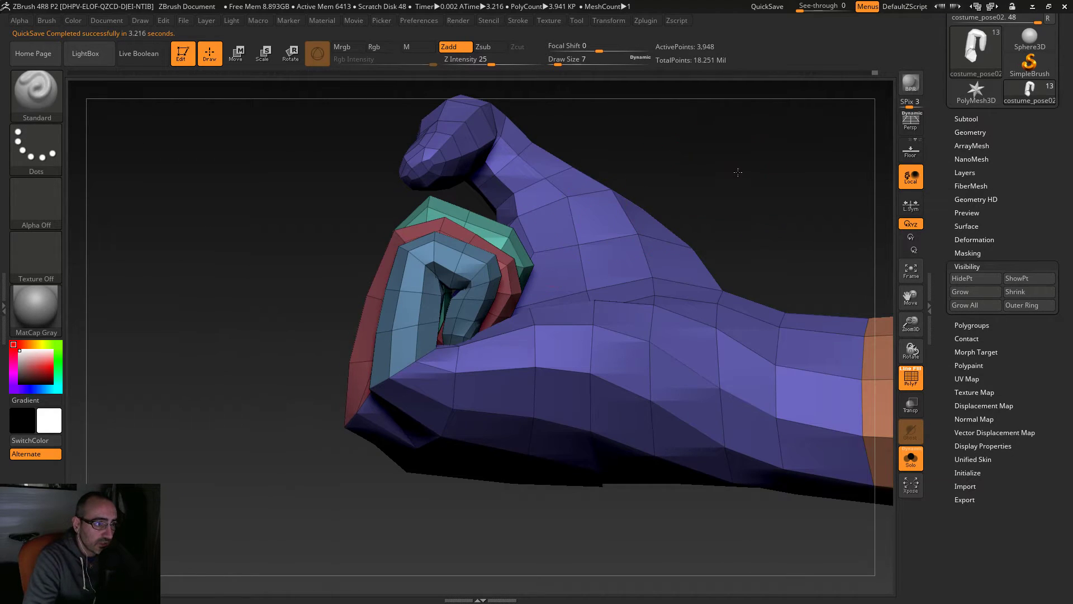
pyautogui.moveTo(730, 162); pyautogui.dragTo(748, 233)
pyautogui.keyDown('ctrl'); pyautogui.keyDown('shift'); pyautogui.click(749, 221); pyautogui.keyUp('shift'); pyautogui.keyUp('ctrl')
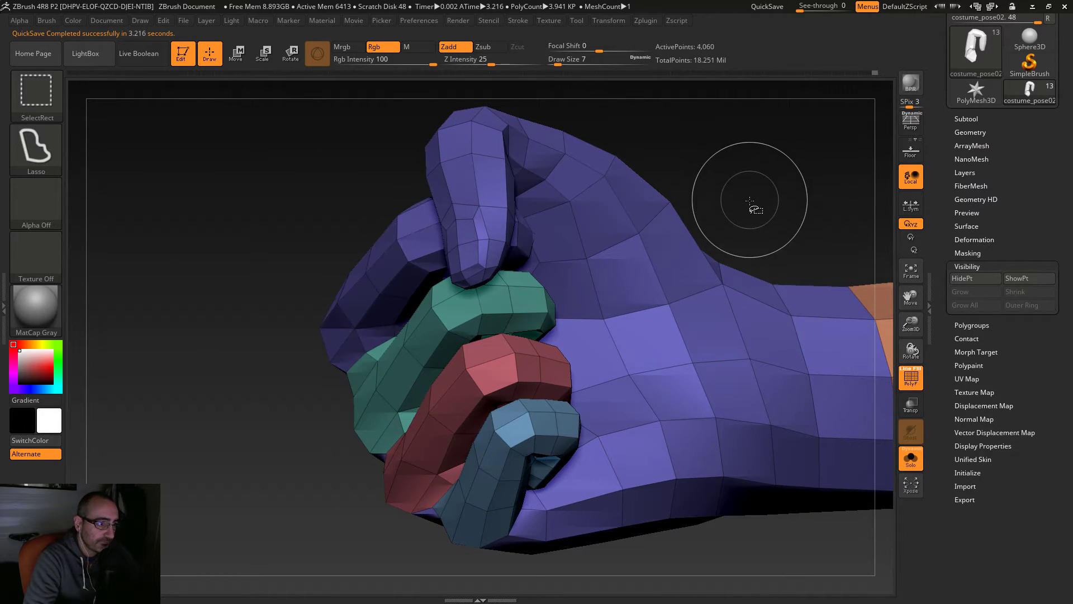
# Step: Freeze the subdivision levels of the body mesh
pyautogui.click(973, 132)
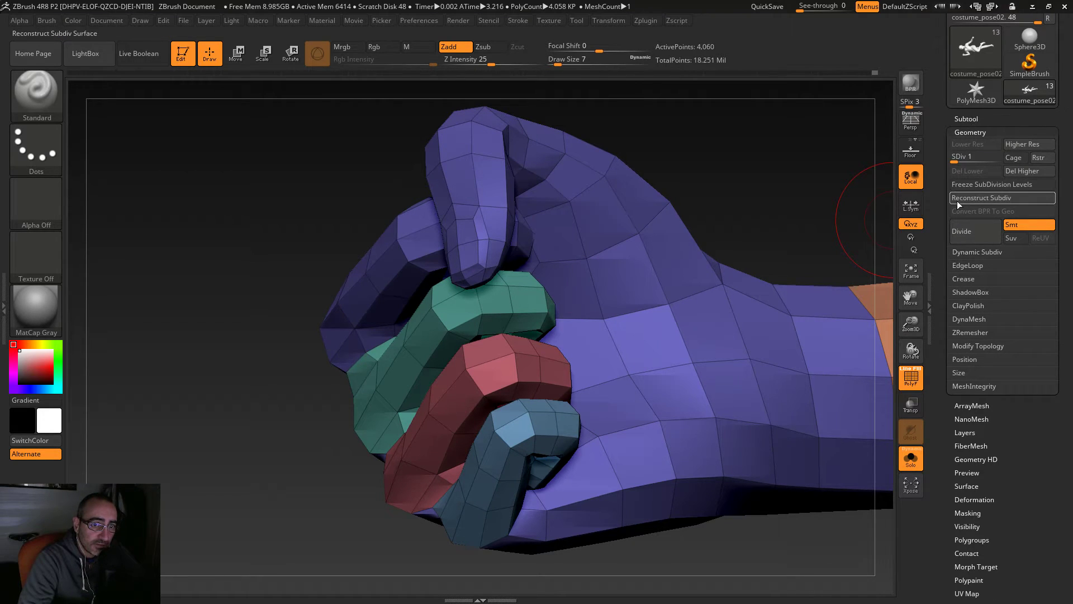
pyautogui.click(983, 185)
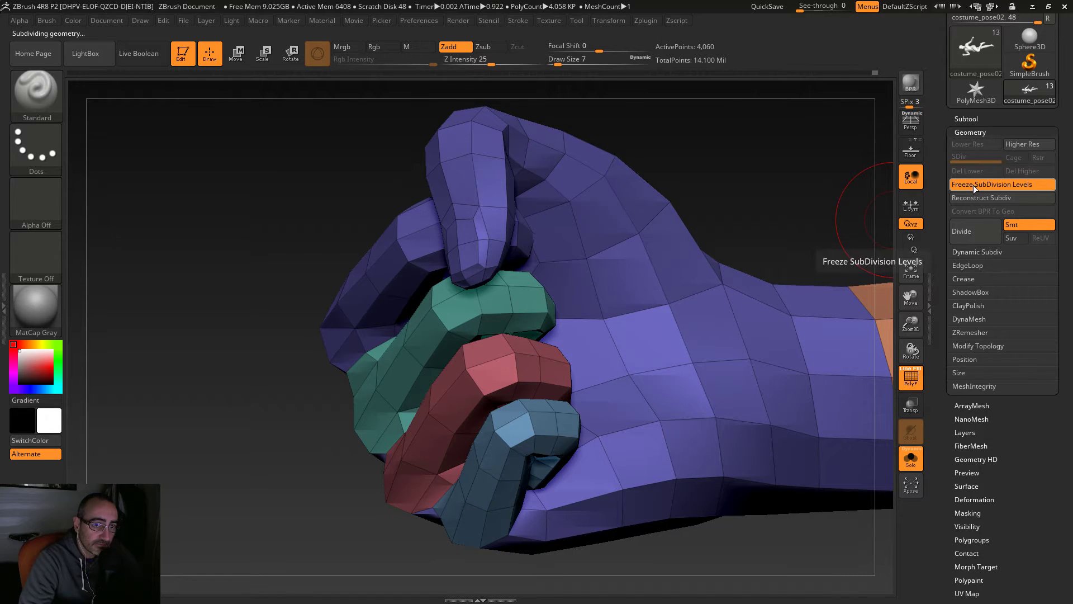
pyautogui.moveTo(771, 182); pyautogui.dragTo(750, 246)
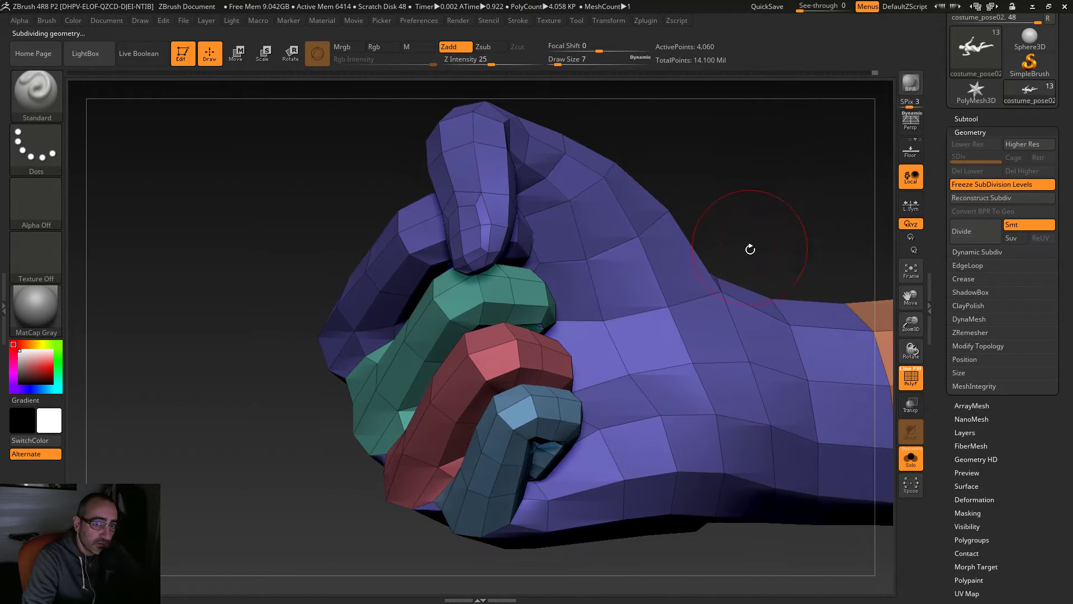
pyautogui.moveTo(242, 316); pyautogui.dragTo(126, 363)
pyautogui.moveTo(761, 117)
pyautogui.mouseDown()
pyautogui.moveTo(696, 189)
pyautogui.moveTo(613, 204)
pyautogui.moveTo(654, 178)
pyautogui.moveTo(676, 285)
pyautogui.mouseUp()
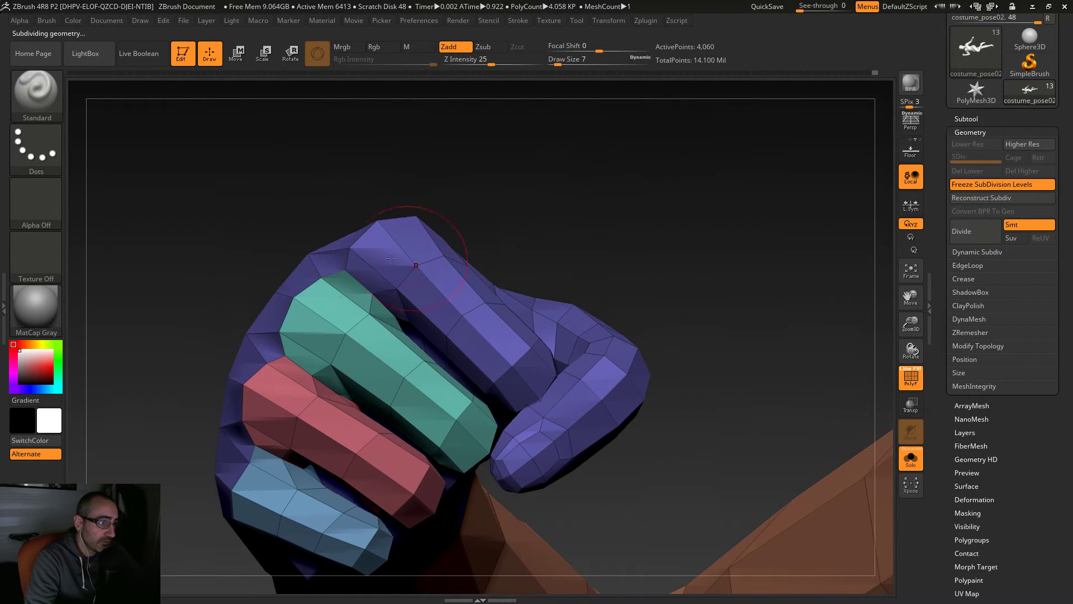
# Step: Insert an extra loop around the middle section of the index finger with the ZModeler brush's Insert Polyloops action and Polyloop target
pyautogui.click(43, 106)
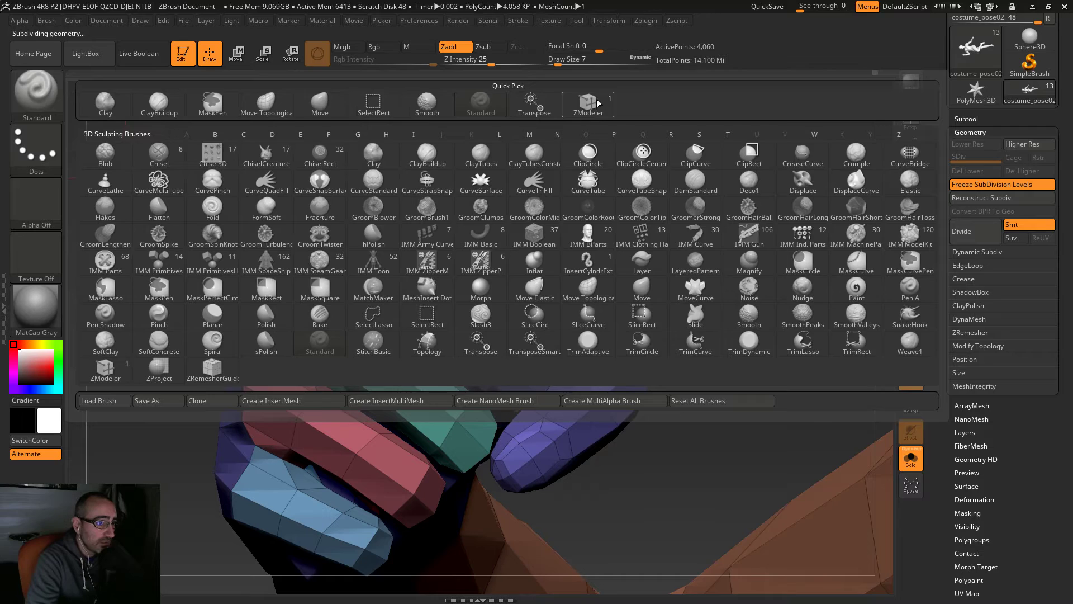
pyautogui.click(582, 102)
pyautogui.moveTo(579, 210); pyautogui.dragTo(503, 307)
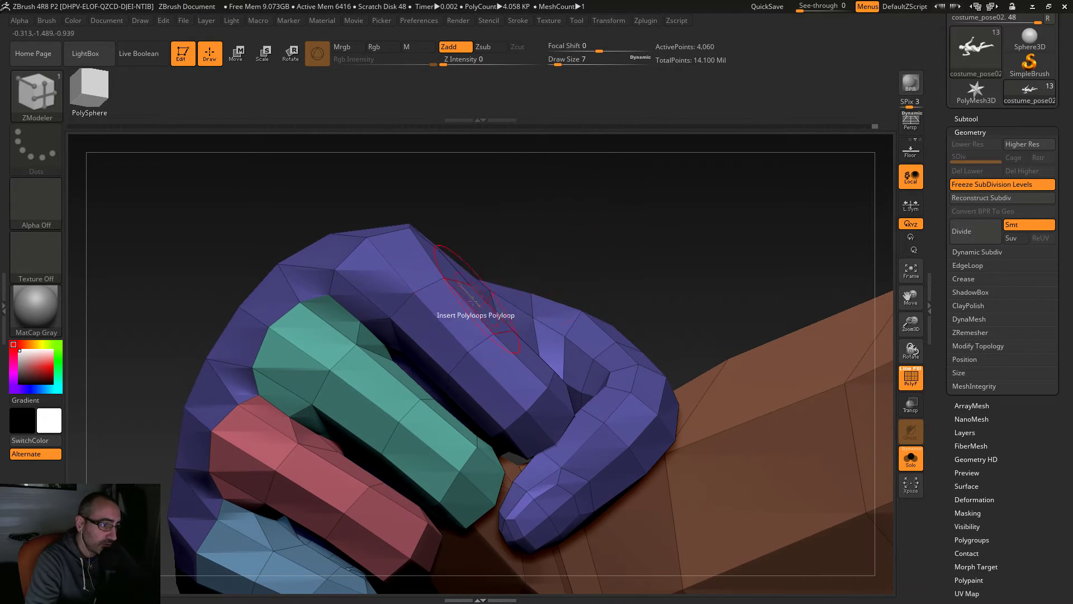
pyautogui.press('space')
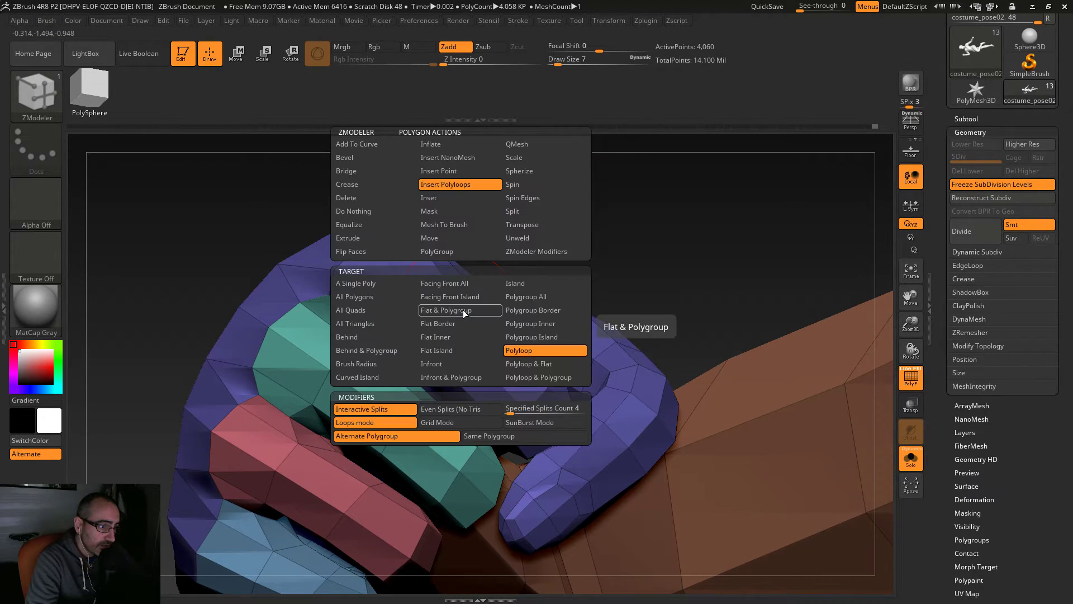
pyautogui.click(463, 310)
pyautogui.moveTo(698, 184); pyautogui.dragTo(658, 204)
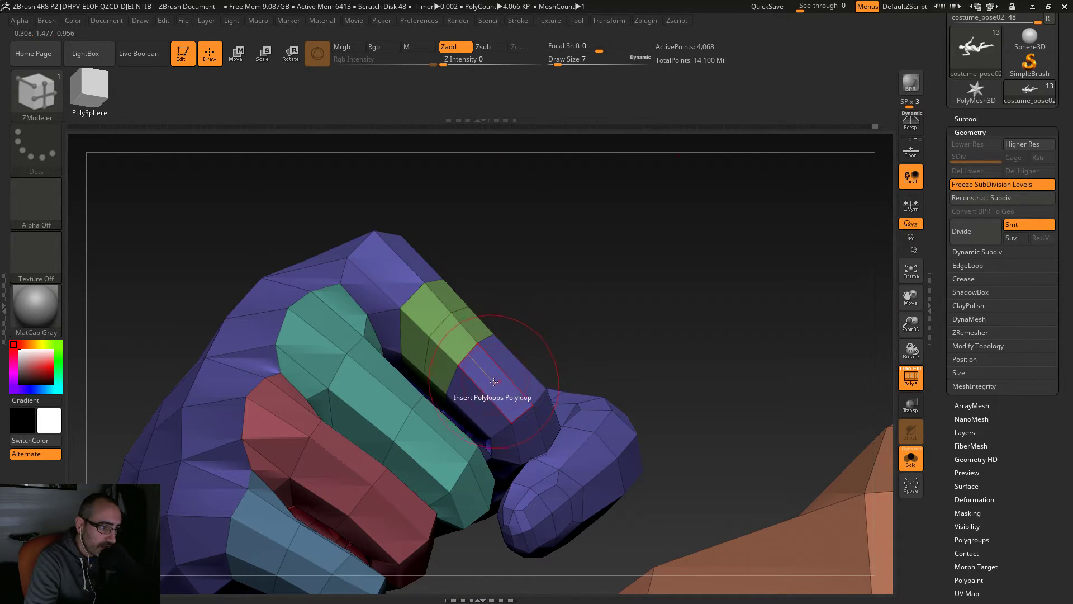
# Step: Unfreeze the subdivision levels and examine the rebuilt fist and arm from several sides
pyautogui.click(970, 185)
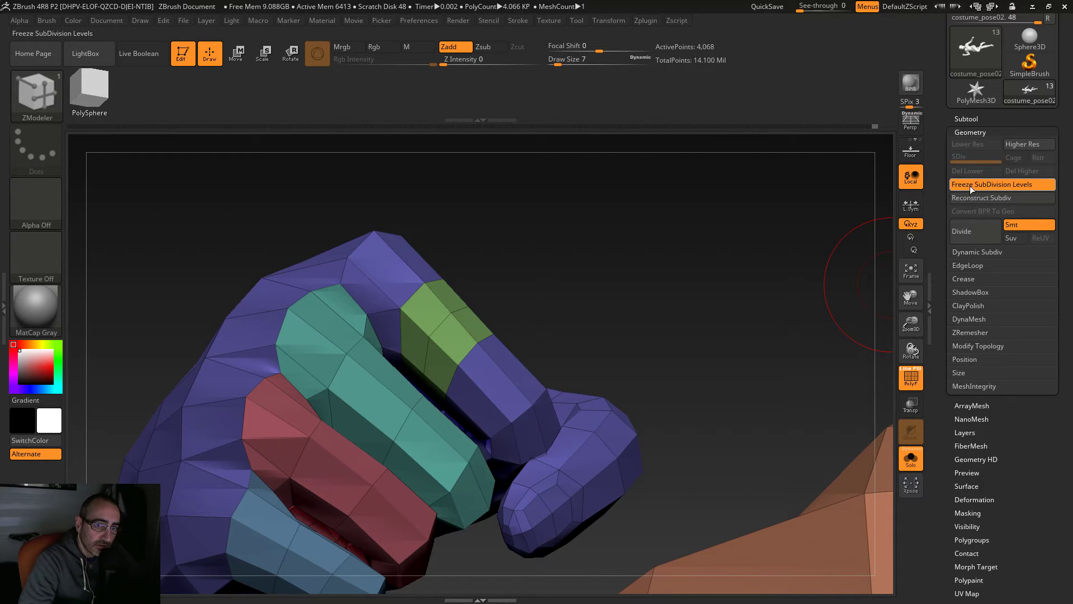
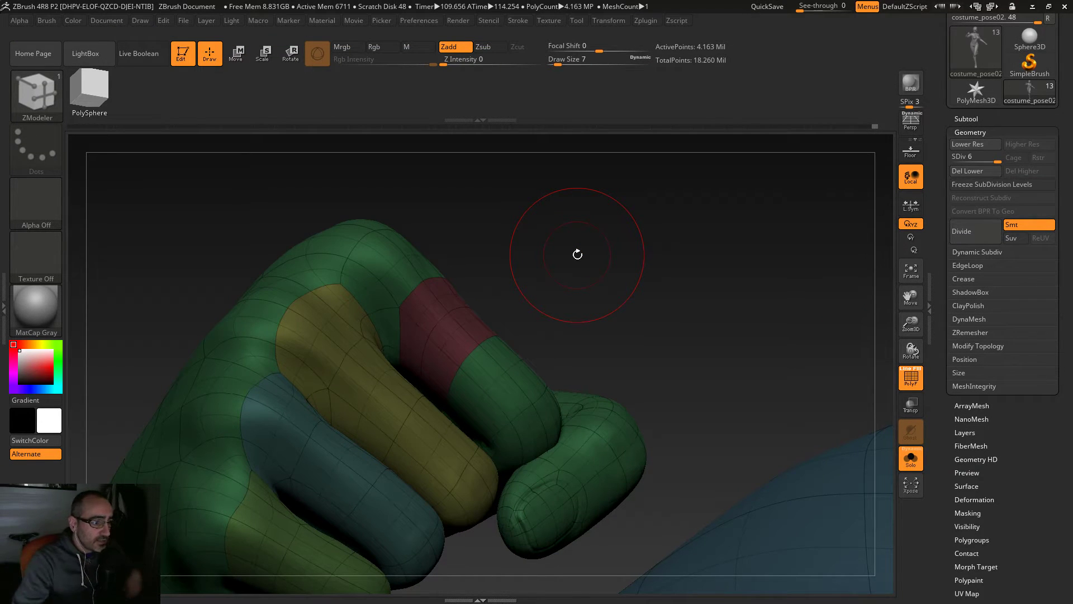
pyautogui.keyDown('ctrl'); pyautogui.moveTo(640, 263); pyautogui.dragTo(695, 319); pyautogui.keyUp('ctrl')
pyautogui.keyDown('ctrl'); pyautogui.moveTo(695, 319); pyautogui.dragTo(544, 232, button='right'); pyautogui.keyUp('ctrl')
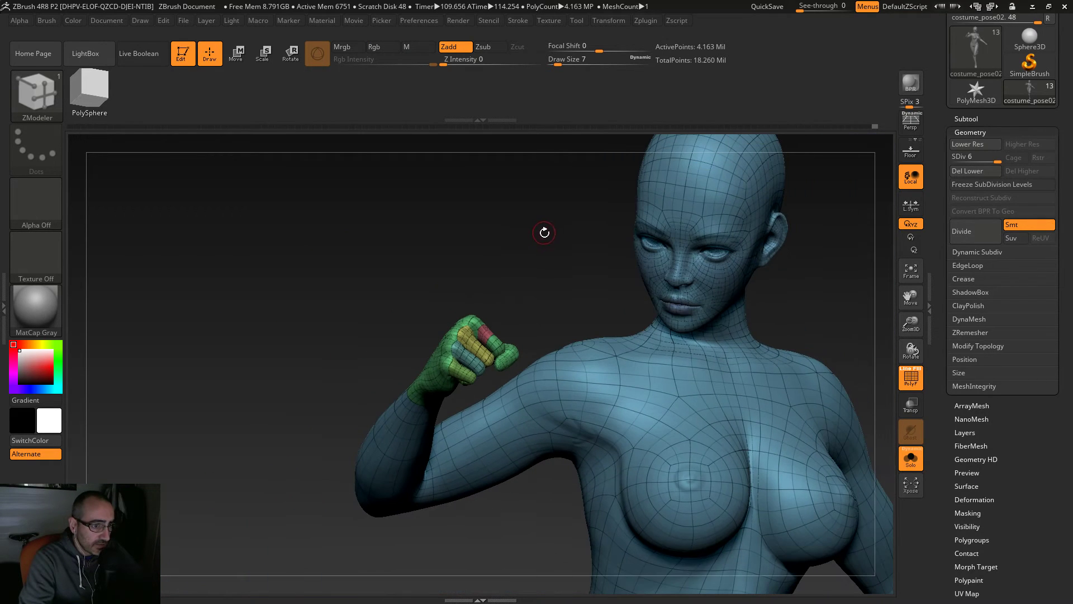
pyautogui.moveTo(524, 482); pyautogui.dragTo(574, 490)
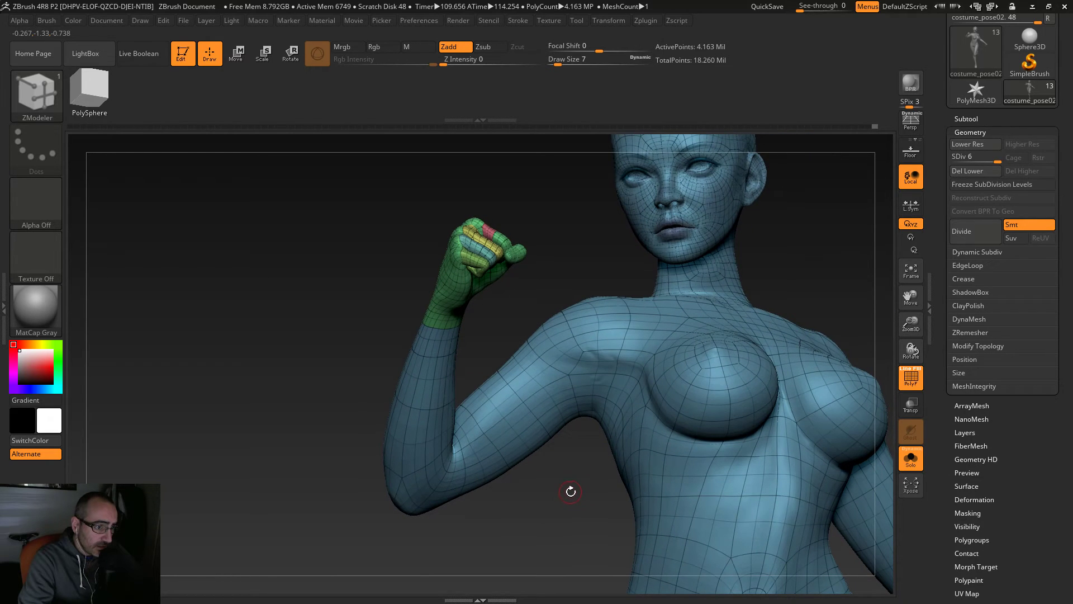
pyautogui.keyDown('ctrl'); pyautogui.moveTo(570, 494); pyautogui.dragTo(519, 488, button='right'); pyautogui.keyUp('ctrl')
pyautogui.keyDown('alt'); pyautogui.moveTo(519, 489); pyautogui.dragTo(466, 460); pyautogui.keyUp('alt')
pyautogui.keyDown('ctrl'); pyautogui.moveTo(467, 460); pyautogui.dragTo(584, 486, button='right'); pyautogui.keyUp('ctrl')
pyautogui.moveTo(584, 486)
pyautogui.mouseDown()
pyautogui.moveTo(578, 414)
pyautogui.moveTo(615, 309)
pyautogui.moveTo(613, 360)
pyautogui.mouseUp()
pyautogui.keyDown('alt'); pyautogui.moveTo(648, 304); pyautogui.dragTo(570, 264); pyautogui.keyUp('alt')
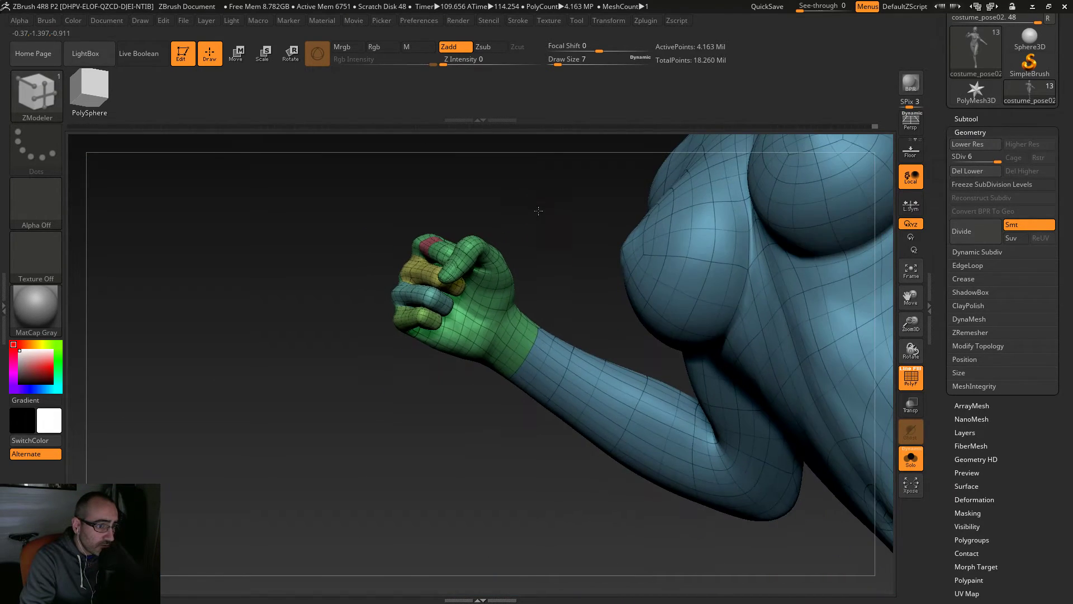
pyautogui.moveTo(546, 221); pyautogui.dragTo(544, 372)
pyautogui.keyDown('ctrl'); pyautogui.moveTo(565, 458); pyautogui.dragTo(534, 462, button='right'); pyautogui.keyUp('ctrl')
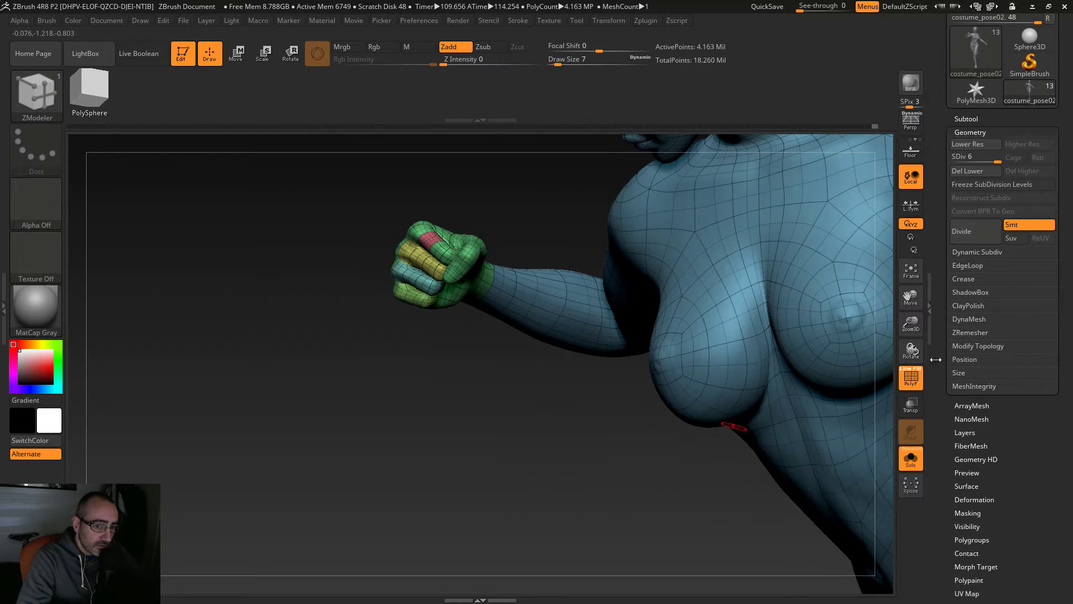
# Step: Turn off the polygroup wireframe display and look over the figure from the torso down to the feet
pyautogui.click(903, 386)
pyautogui.keyDown('alt'); pyautogui.moveTo(546, 484); pyautogui.dragTo(671, 469); pyautogui.keyUp('alt')
pyautogui.moveTo(732, 276)
pyautogui.keyDown('alt'); pyautogui.mouseDown()
pyautogui.moveTo(730, 366)
pyautogui.moveTo(699, 321)
pyautogui.moveTo(705, 364)
pyautogui.mouseUp(); pyautogui.keyUp('alt')
pyautogui.moveTo(691, 440)
pyautogui.keyDown('alt'); pyautogui.mouseDown()
pyautogui.moveTo(645, 309)
pyautogui.moveTo(784, 417)
pyautogui.moveTo(651, 391)
pyautogui.moveTo(732, 394)
pyautogui.moveTo(743, 408)
pyautogui.moveTo(701, 399)
pyautogui.mouseUp(); pyautogui.keyUp('alt')
pyautogui.moveTo(776, 321)
pyautogui.keyDown('alt'); pyautogui.mouseDown()
pyautogui.moveTo(759, 320)
pyautogui.moveTo(709, 369)
pyautogui.moveTo(816, 325)
pyautogui.moveTo(726, 384)
pyautogui.moveTo(793, 350)
pyautogui.mouseUp(); pyautogui.keyUp('alt')
pyautogui.keyDown('alt'); pyautogui.moveTo(679, 459); pyautogui.dragTo(707, 234); pyautogui.keyUp('alt')
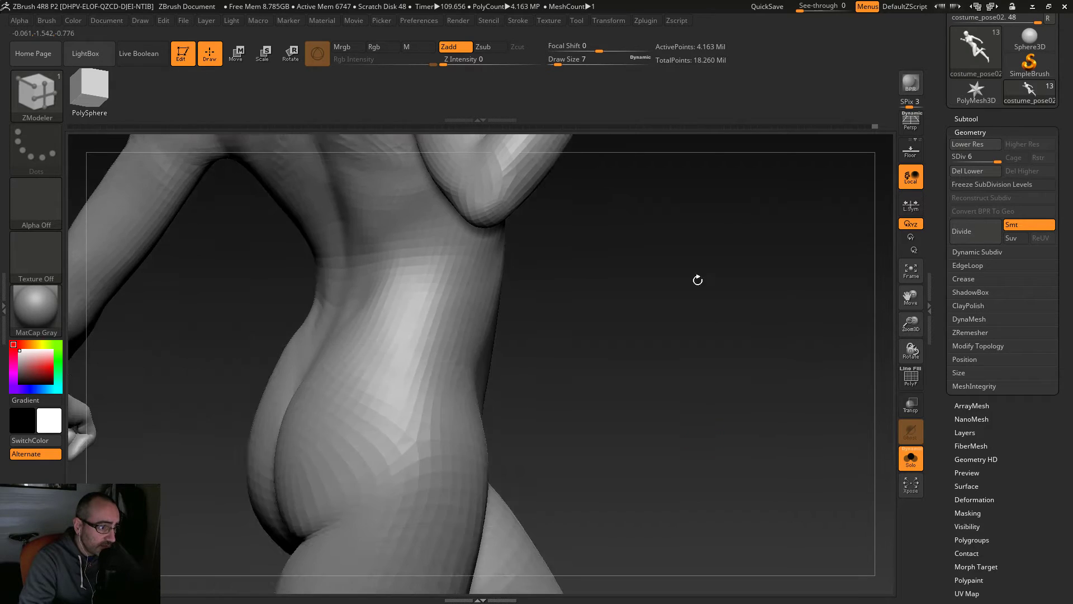
pyautogui.keyDown('alt'); pyautogui.moveTo(693, 559); pyautogui.dragTo(697, 327); pyautogui.keyUp('alt')
pyautogui.keyDown('alt'); pyautogui.moveTo(720, 527); pyautogui.dragTo(786, 233); pyautogui.keyUp('alt')
pyautogui.moveTo(692, 412)
pyautogui.mouseDown()
pyautogui.moveTo(673, 400)
pyautogui.moveTo(696, 326)
pyautogui.moveTo(701, 352)
pyautogui.moveTo(737, 331)
pyautogui.moveTo(587, 495)
pyautogui.mouseUp()
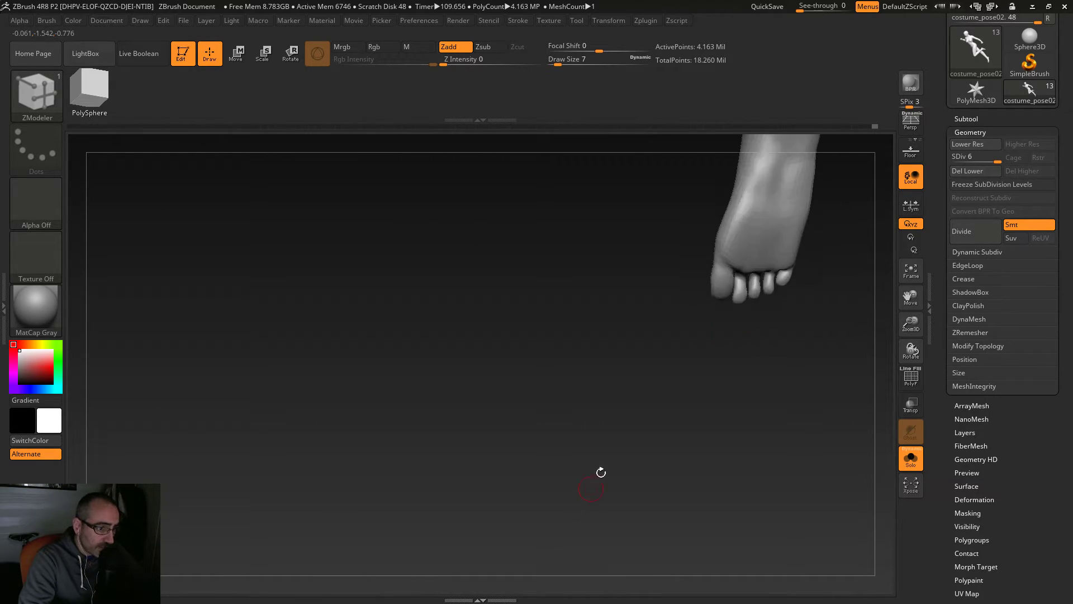
# Step: Switch from ZModeler to the Standard brush and bring the legs into view
pyautogui.click(723, 287)
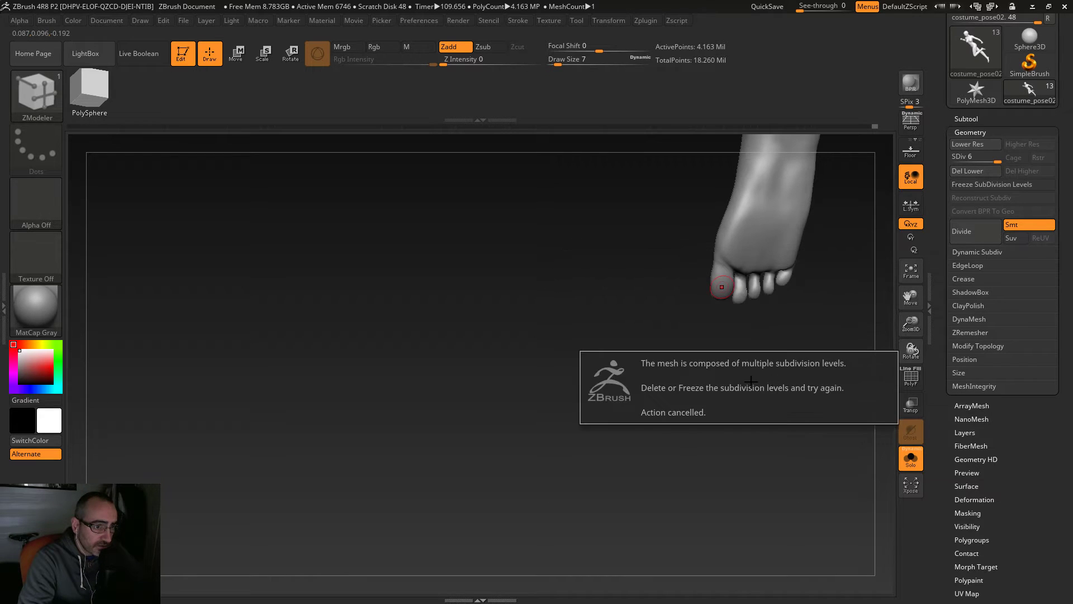
pyautogui.click(36, 94)
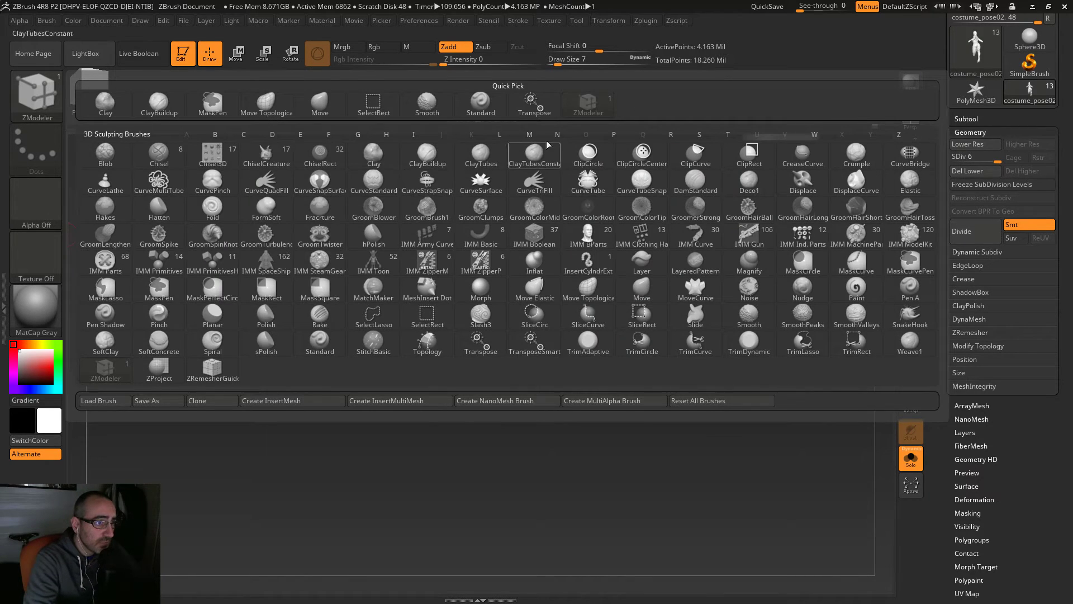
pyautogui.click(487, 109)
pyautogui.moveTo(735, 410); pyautogui.dragTo(652, 400)
pyautogui.keyDown('alt'); pyautogui.moveTo(731, 383); pyautogui.dragTo(543, 589); pyautogui.keyUp('alt')
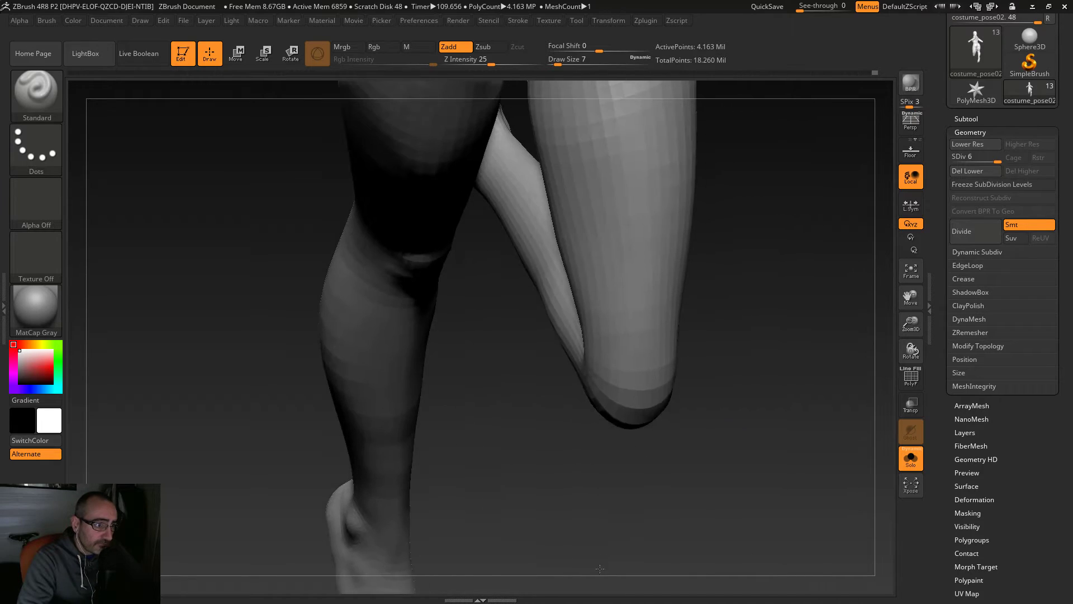
# Step: Examine the figure's legs, torso and raised fist from several sides
pyautogui.keyDown('alt'); pyautogui.moveTo(784, 422); pyautogui.dragTo(742, 406); pyautogui.keyUp('alt')
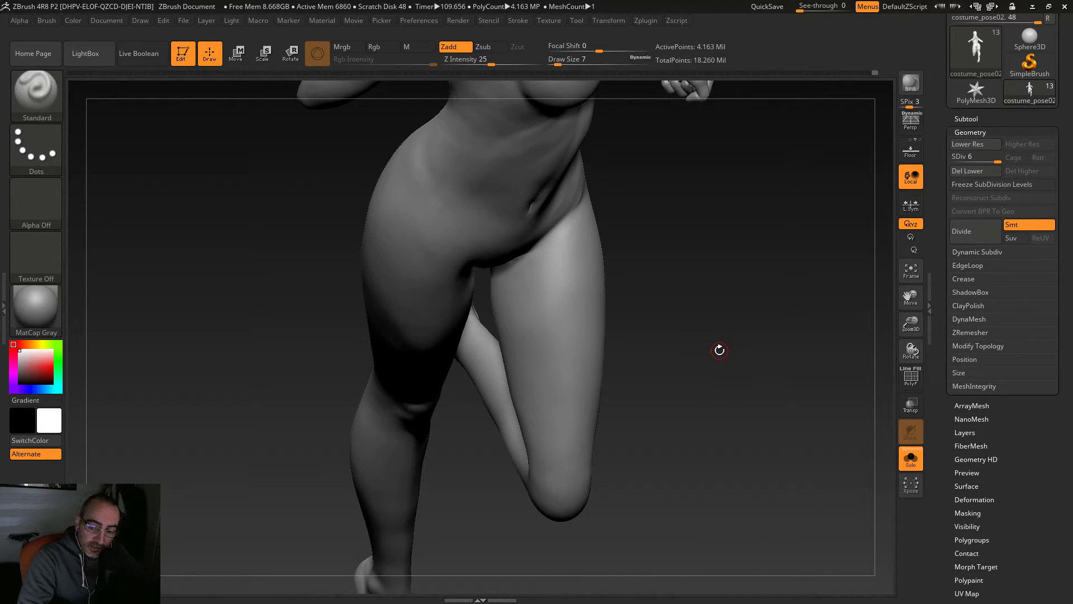
pyautogui.moveTo(711, 320); pyautogui.dragTo(657, 430)
pyautogui.keyDown('alt'); pyautogui.moveTo(528, 346); pyautogui.dragTo(708, 549); pyautogui.keyUp('alt')
pyautogui.keyDown('alt'); pyautogui.moveTo(626, 506); pyautogui.dragTo(616, 486); pyautogui.keyUp('alt')
pyautogui.keyDown('alt'); pyautogui.moveTo(663, 237); pyautogui.dragTo(721, 336); pyautogui.keyUp('alt')
pyautogui.keyDown('alt'); pyautogui.moveTo(672, 254); pyautogui.dragTo(687, 282); pyautogui.keyUp('alt')
pyautogui.moveTo(726, 151); pyautogui.dragTo(728, 326)
pyautogui.keyDown('alt'); pyautogui.moveTo(419, 289); pyautogui.dragTo(492, 407); pyautogui.keyUp('alt')
pyautogui.moveTo(447, 559)
pyautogui.keyDown('alt'); pyautogui.mouseDown()
pyautogui.moveTo(373, 345)
pyautogui.moveTo(365, 283)
pyautogui.moveTo(532, 313)
pyautogui.moveTo(494, 335)
pyautogui.mouseUp(); pyautogui.keyUp('alt')
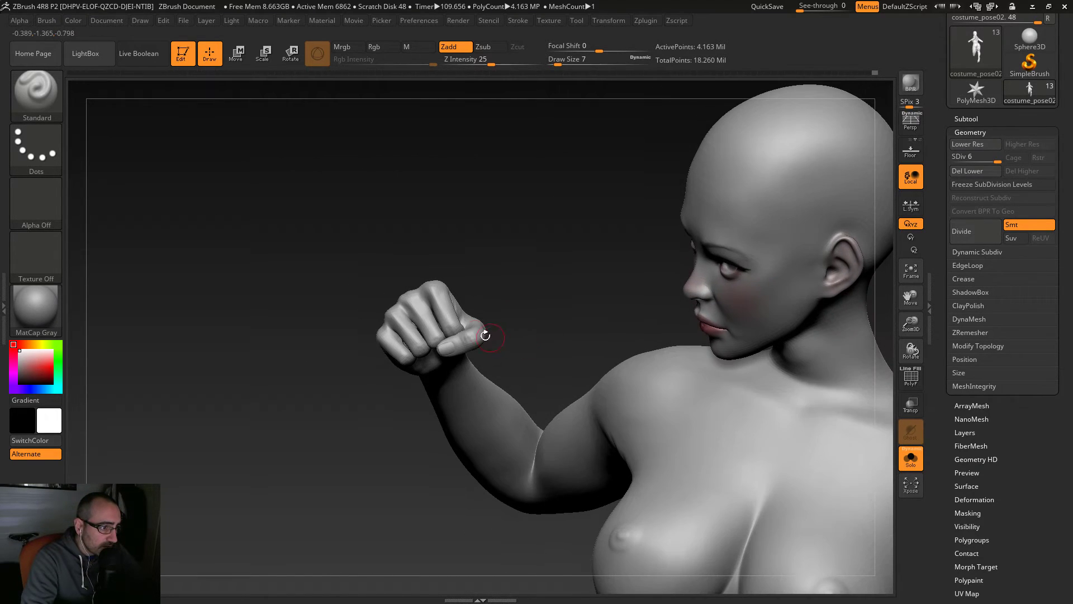
# Step: Set the figure to subdivision level 2 and display the polygroup wireframe on the fist
pyautogui.hotkey('shift', 'd')
pyautogui.hotkey('shift', 'd')
pyautogui.hotkey('shift', 'd')
pyautogui.hotkey('shift', 'd')
pyautogui.hotkey('shift', 'd')
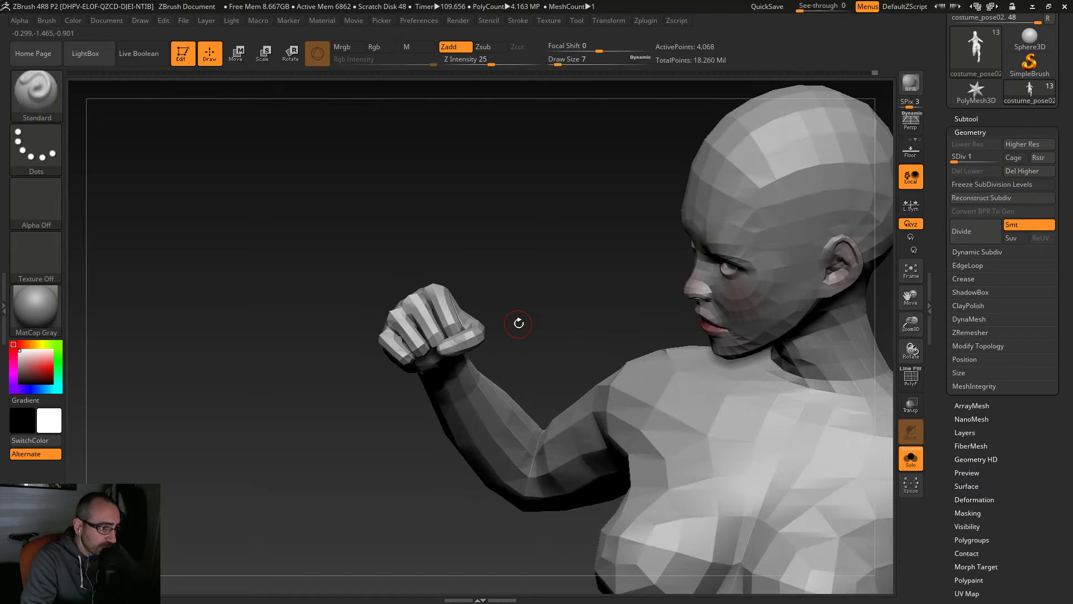
pyautogui.keyDown('alt'); pyautogui.moveTo(513, 309); pyautogui.dragTo(790, 283); pyautogui.keyUp('alt')
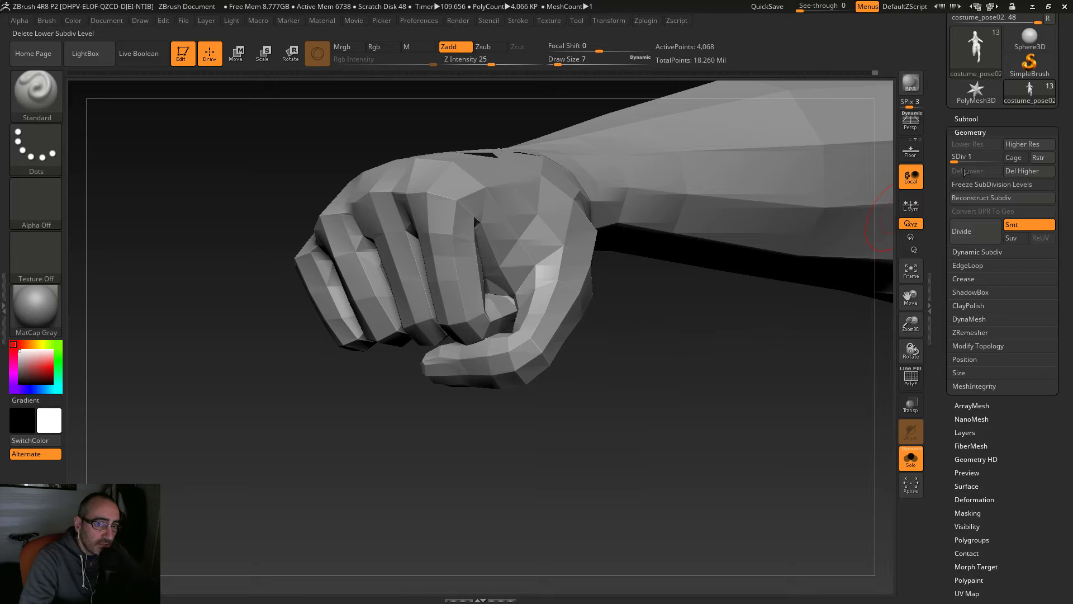
pyautogui.moveTo(953, 162); pyautogui.dragTo(962, 161)
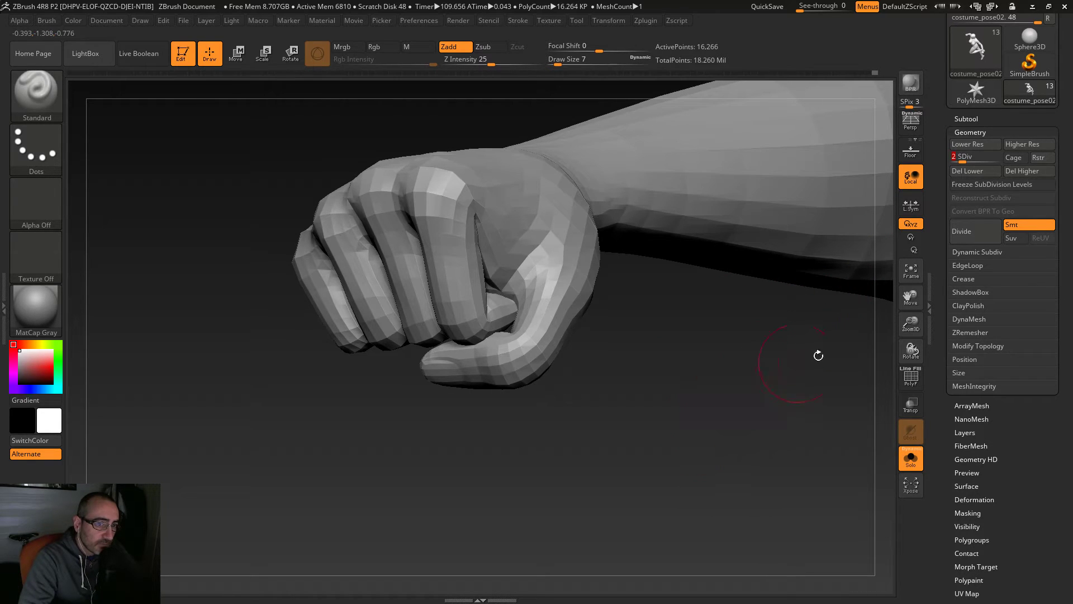
pyautogui.click(910, 377)
pyautogui.moveTo(754, 391); pyautogui.dragTo(477, 527)
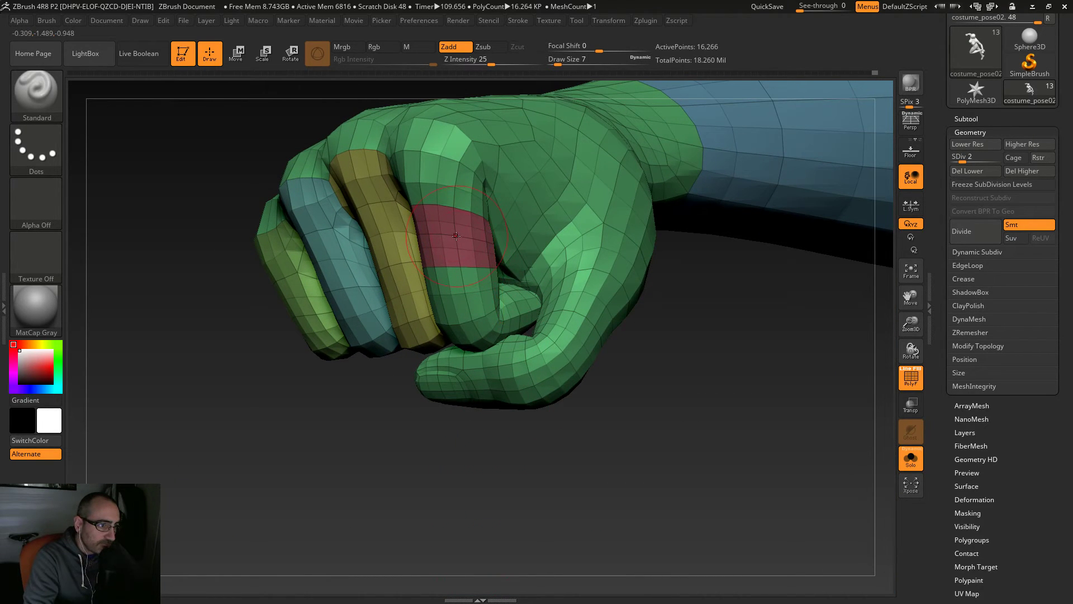
# Step: Hide the body, the index finger's middle section and the other three finger polygroups, leaving only the hand's main polygroup visible
pyautogui.hotkey('ctrl', 'shift')
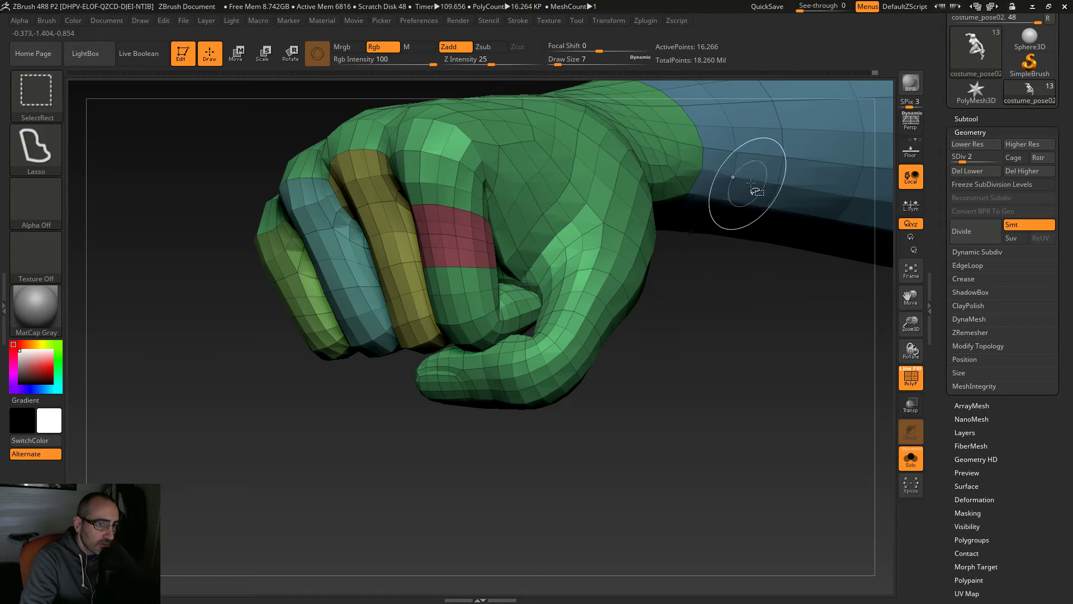
pyautogui.keyDown('ctrl'); pyautogui.keyDown('shift'); pyautogui.click(774, 185); pyautogui.keyUp('shift'); pyautogui.keyUp('ctrl')
pyautogui.keyDown('ctrl'); pyautogui.keyDown('shift'); pyautogui.click(775, 187); pyautogui.keyUp('shift'); pyautogui.keyUp('ctrl')
pyautogui.keyDown('alt'); pyautogui.moveTo(714, 382); pyautogui.dragTo(675, 356); pyautogui.keyUp('alt')
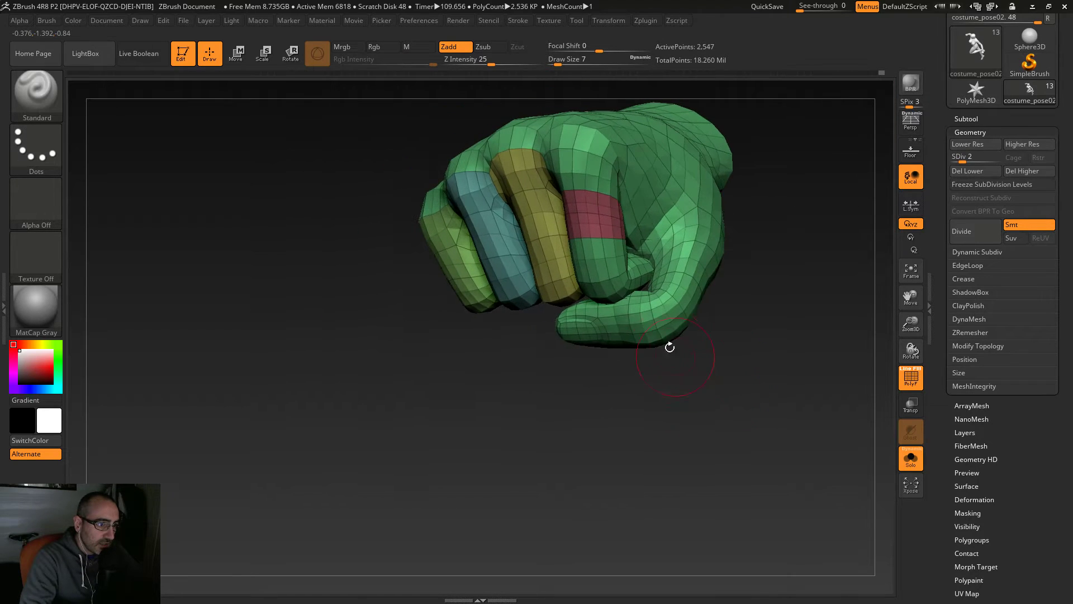
pyautogui.keyDown('ctrl'); pyautogui.keyDown('alt'); pyautogui.keyDown('shift'); pyautogui.click(591, 213); pyautogui.keyUp('shift'); pyautogui.keyUp('alt'); pyautogui.keyUp('ctrl')
pyautogui.moveTo(690, 436); pyautogui.dragTo(712, 423)
pyautogui.keyDown('ctrl'); pyautogui.keyDown('shift'); pyautogui.click(526, 234); pyautogui.keyUp('shift'); pyautogui.keyUp('ctrl')
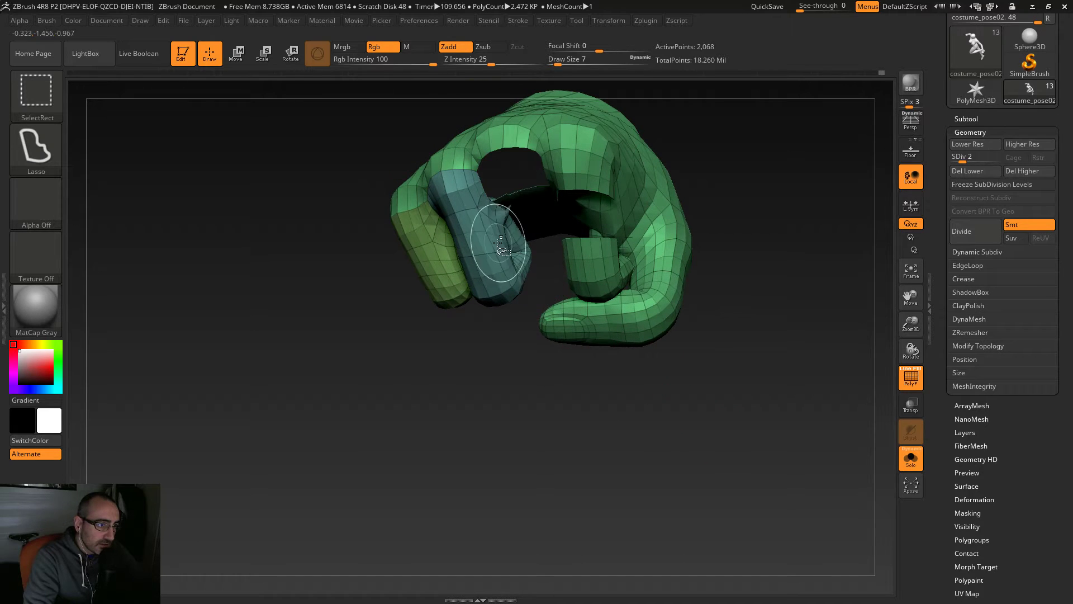
pyautogui.keyDown('ctrl'); pyautogui.keyDown('shift'); pyautogui.click(485, 247); pyautogui.keyUp('shift'); pyautogui.keyUp('ctrl')
pyautogui.keyDown('ctrl'); pyautogui.keyDown('alt'); pyautogui.keyDown('shift'); pyautogui.click(431, 263); pyautogui.keyUp('shift'); pyautogui.keyUp('alt'); pyautogui.keyUp('ctrl')
pyautogui.moveTo(479, 402); pyautogui.dragTo(576, 427)
# Step: Split the visible disconnected hand pieces into separate polygroups with Auto Groups and unhide the whole figure
pyautogui.scroll(-3, 1007, 414)
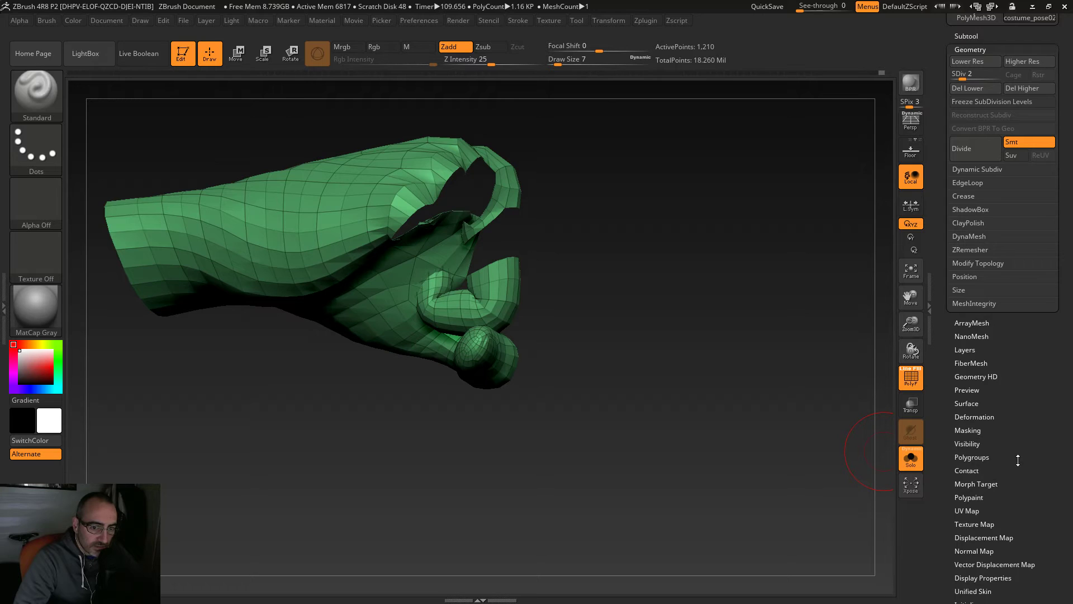
pyautogui.scroll(-2, 994, 418)
pyautogui.click(979, 403)
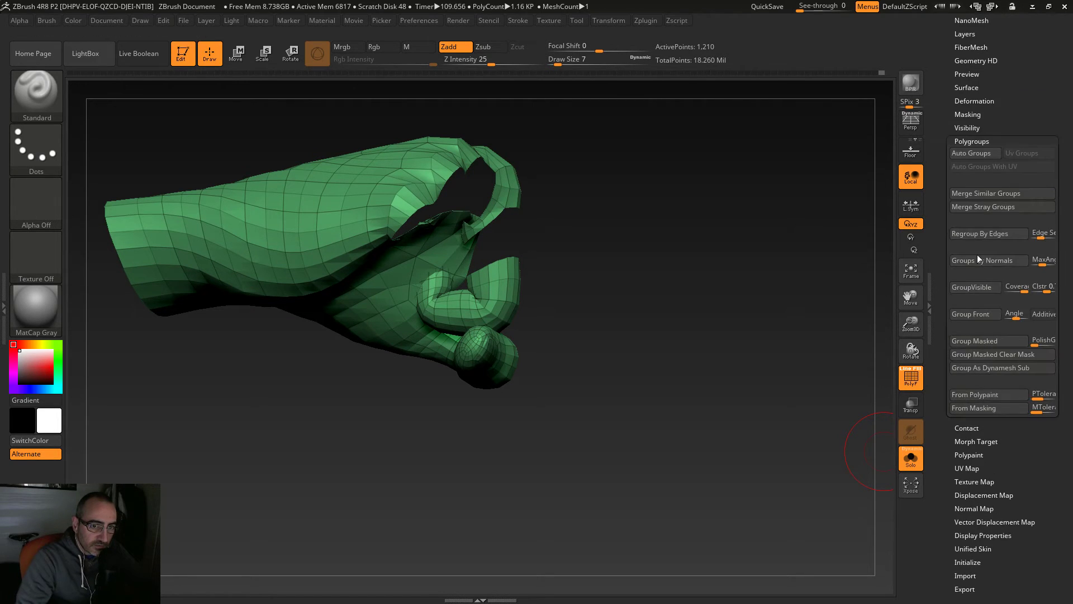
pyautogui.click(971, 153)
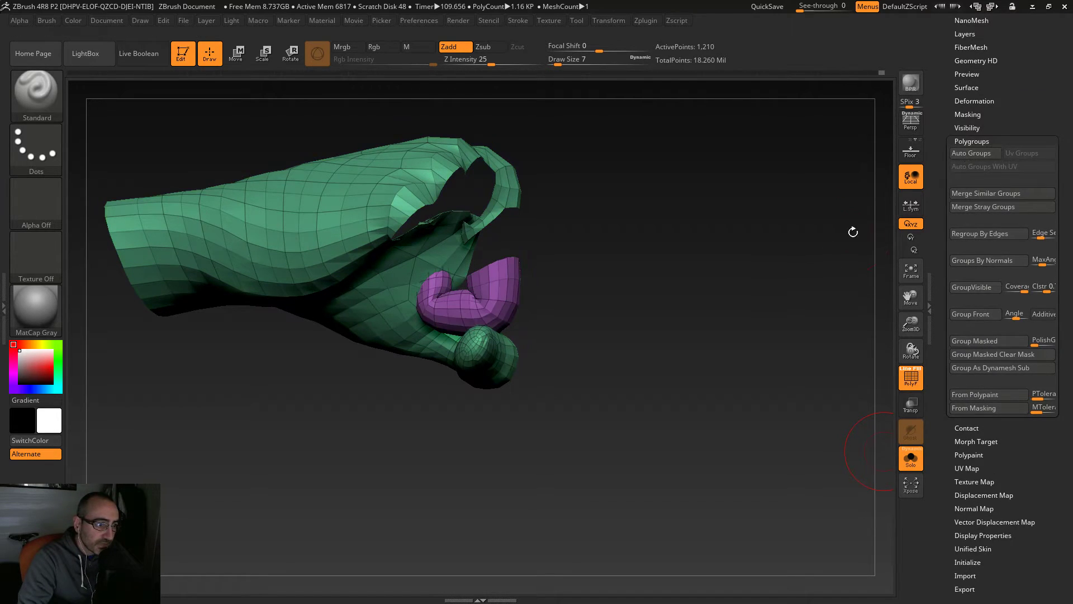
pyautogui.keyDown('ctrl'); pyautogui.keyDown('shift'); pyautogui.click(753, 356); pyautogui.keyUp('shift'); pyautogui.keyUp('ctrl')
pyautogui.moveTo(754, 356); pyautogui.dragTo(679, 288)
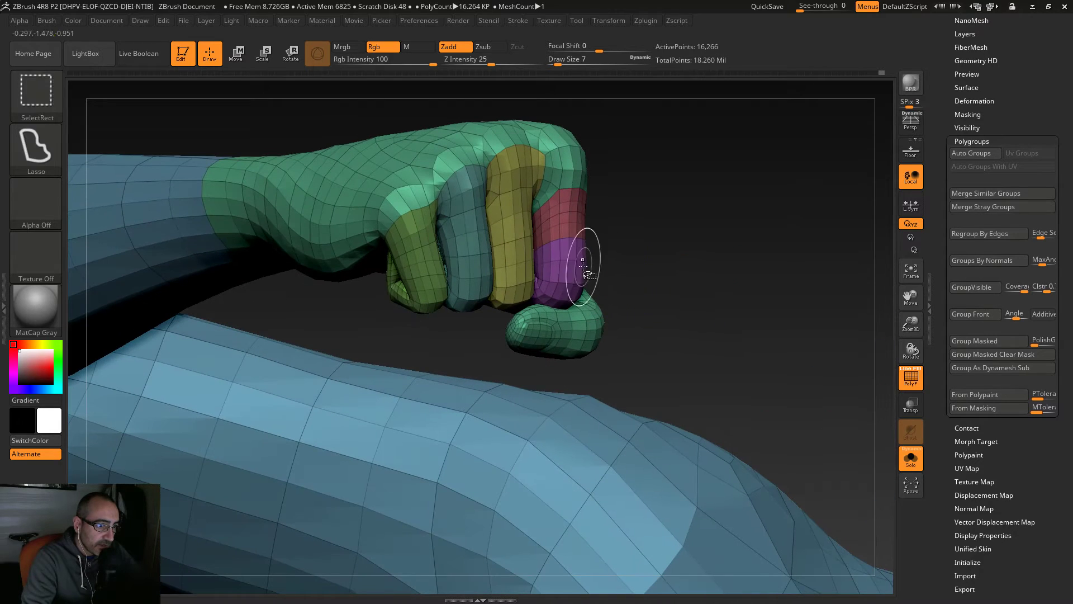
# Step: Isolate the index finger's middle and tip polygroups and combine them into one polygroup with GroupVisible
pyautogui.keyDown('ctrl'); pyautogui.keyDown('shift'); pyautogui.click(568, 259); pyautogui.keyUp('shift'); pyautogui.keyUp('ctrl')
pyautogui.keyDown('ctrl'); pyautogui.keyDown('shift'); pyautogui.click(561, 257); pyautogui.keyUp('shift'); pyautogui.keyUp('ctrl')
pyautogui.keyDown('ctrl'); pyautogui.keyDown('shift'); pyautogui.click(559, 235); pyautogui.keyUp('shift'); pyautogui.keyUp('ctrl')
pyautogui.keyDown('ctrl'); pyautogui.keyDown('shift'); pyautogui.click(558, 227); pyautogui.keyUp('shift'); pyautogui.keyUp('ctrl')
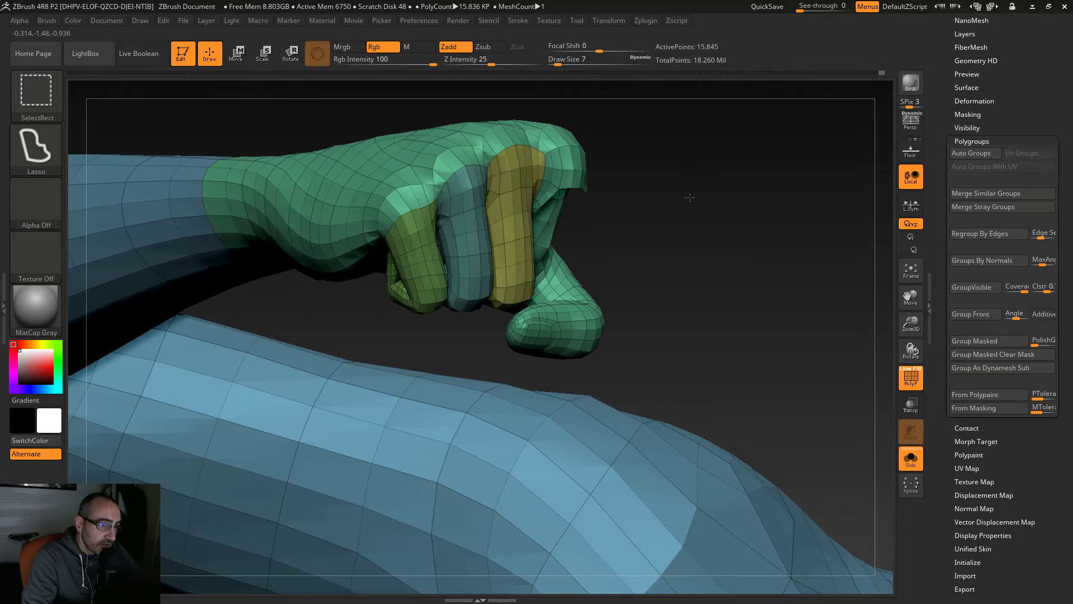
pyautogui.keyDown('ctrl'); pyautogui.keyDown('shift'); pyautogui.moveTo(693, 191); pyautogui.dragTo(725, 224); pyautogui.keyUp('shift'); pyautogui.keyUp('ctrl')
pyautogui.click(971, 286)
pyautogui.moveTo(738, 347); pyautogui.dragTo(745, 404)
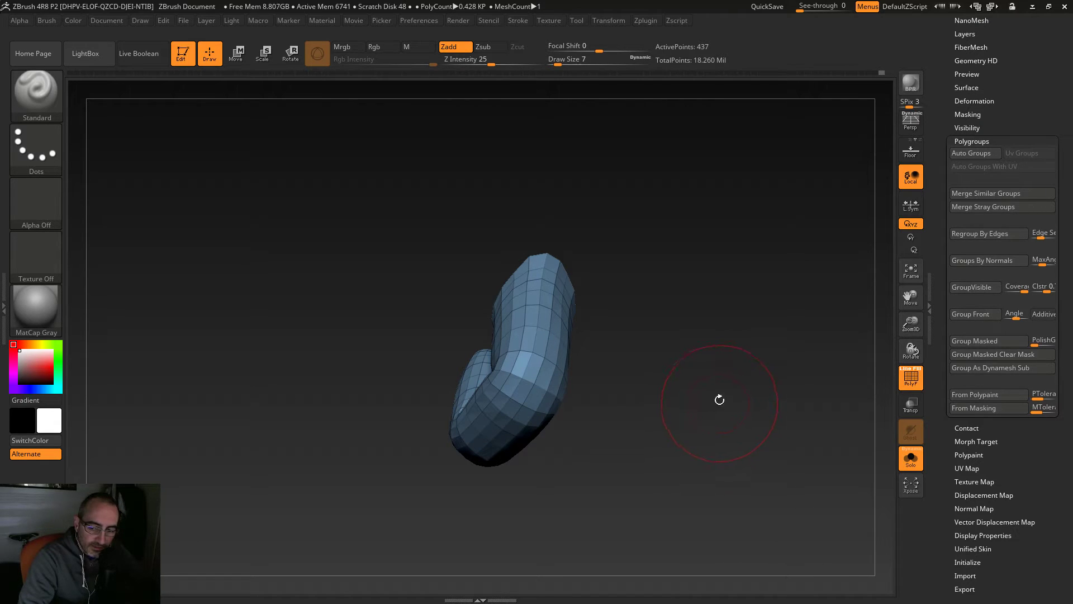
pyautogui.moveTo(682, 383); pyautogui.dragTo(664, 372)
pyautogui.moveTo(718, 407); pyautogui.dragTo(753, 377)
pyautogui.moveTo(689, 410)
pyautogui.mouseDown()
pyautogui.moveTo(700, 406)
pyautogui.moveTo(647, 364)
pyautogui.moveTo(661, 352)
pyautogui.moveTo(715, 390)
pyautogui.moveTo(698, 305)
pyautogui.moveTo(712, 366)
pyautogui.moveTo(702, 328)
pyautogui.moveTo(651, 321)
pyautogui.moveTo(649, 307)
pyautogui.moveTo(687, 354)
pyautogui.moveTo(689, 344)
pyautogui.mouseUp()
# Step: Unhide the whole figure, drop to subdivision level 1 and switch to the Move brush with draw size 9
pyautogui.keyDown('ctrl'); pyautogui.keyDown('shift'); pyautogui.click(675, 194); pyautogui.keyUp('shift'); pyautogui.keyUp('ctrl')
pyautogui.moveTo(363, 491)
pyautogui.mouseDown()
pyautogui.moveTo(520, 503)
pyautogui.moveTo(624, 537)
pyautogui.moveTo(649, 402)
pyautogui.moveTo(680, 429)
pyautogui.moveTo(649, 443)
pyautogui.moveTo(681, 282)
pyautogui.moveTo(671, 391)
pyautogui.moveTo(637, 290)
pyautogui.moveTo(664, 299)
pyautogui.moveTo(633, 296)
pyautogui.moveTo(652, 296)
pyautogui.mouseUp()
pyautogui.hotkey('shift', 'd')
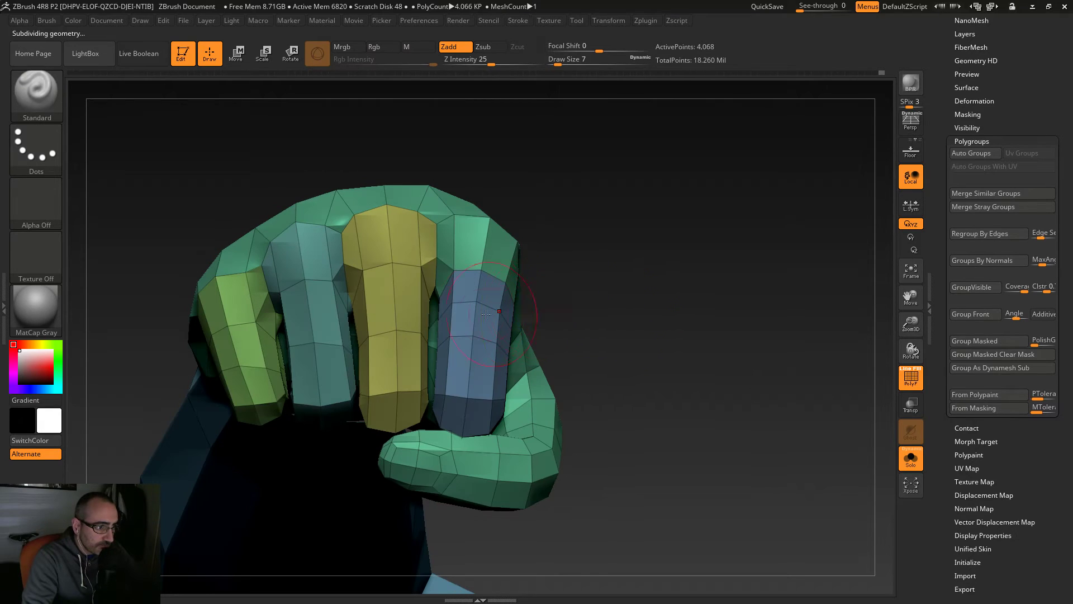
pyautogui.press('s')
pyautogui.moveTo(452, 303); pyautogui.dragTo(457, 303)
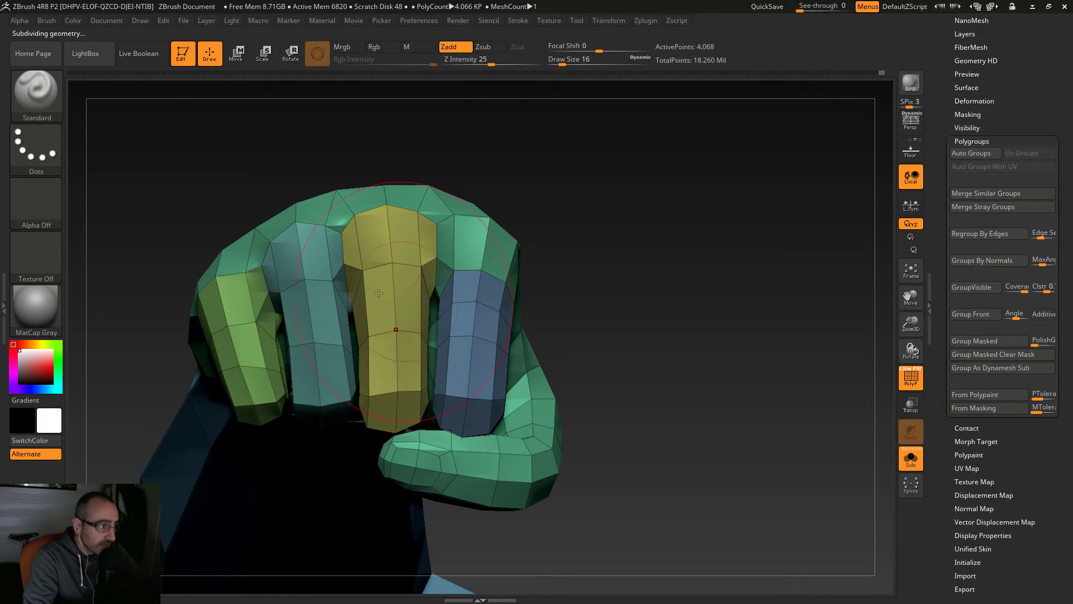
pyautogui.click(37, 96)
pyautogui.click(319, 103)
pyautogui.press('s')
pyautogui.moveTo(455, 309); pyautogui.dragTo(444, 309)
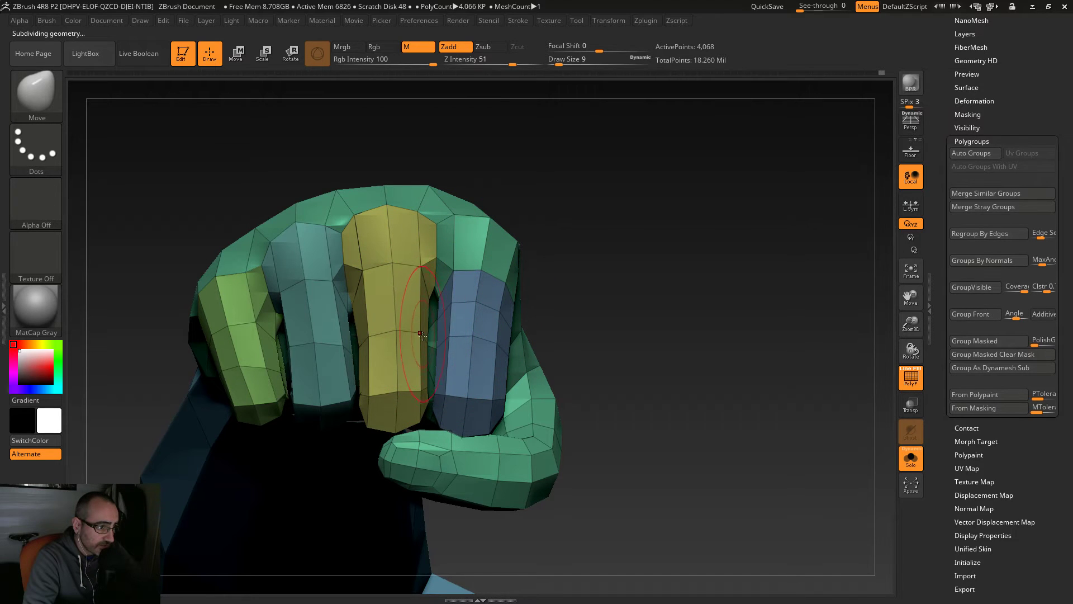
# Step: Adjust the curled fingers with the Move brush, then go up to subdivision level 2 and smooth the index finger
pyautogui.moveTo(355, 343); pyautogui.dragTo(370, 341)
pyautogui.moveTo(743, 340)
pyautogui.mouseDown()
pyautogui.moveTo(605, 339)
pyautogui.moveTo(562, 327)
pyautogui.mouseUp()
pyautogui.moveTo(562, 129); pyautogui.dragTo(614, 120)
pyautogui.moveTo(414, 383); pyautogui.dragTo(413, 354)
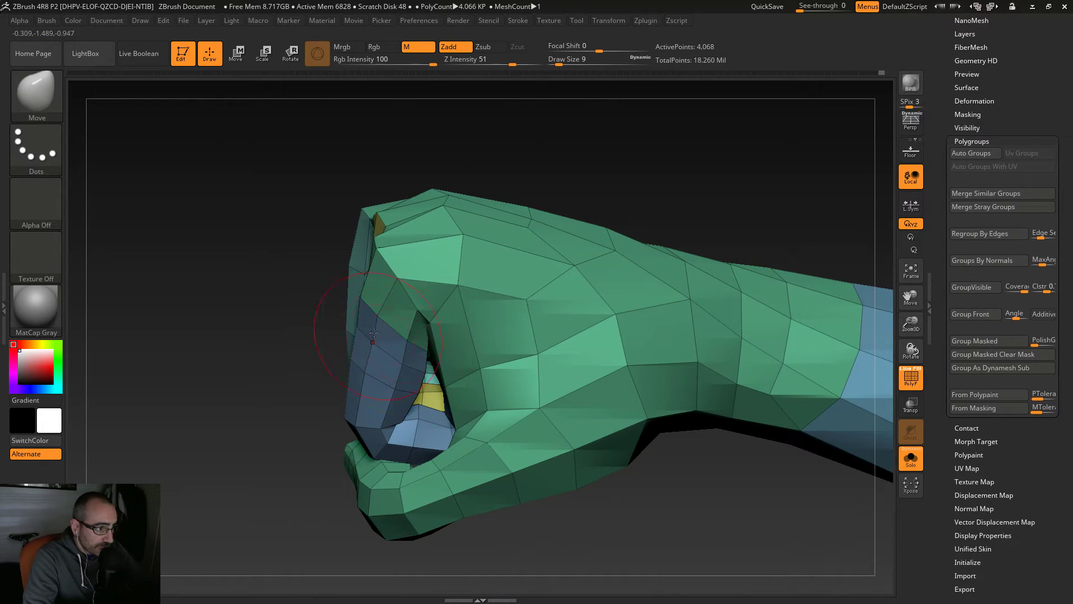
pyautogui.hotkey('ctrl', 'd')
pyautogui.moveTo(278, 406)
pyautogui.mouseDown()
pyautogui.moveTo(246, 412)
pyautogui.moveTo(338, 298)
pyautogui.mouseUp()
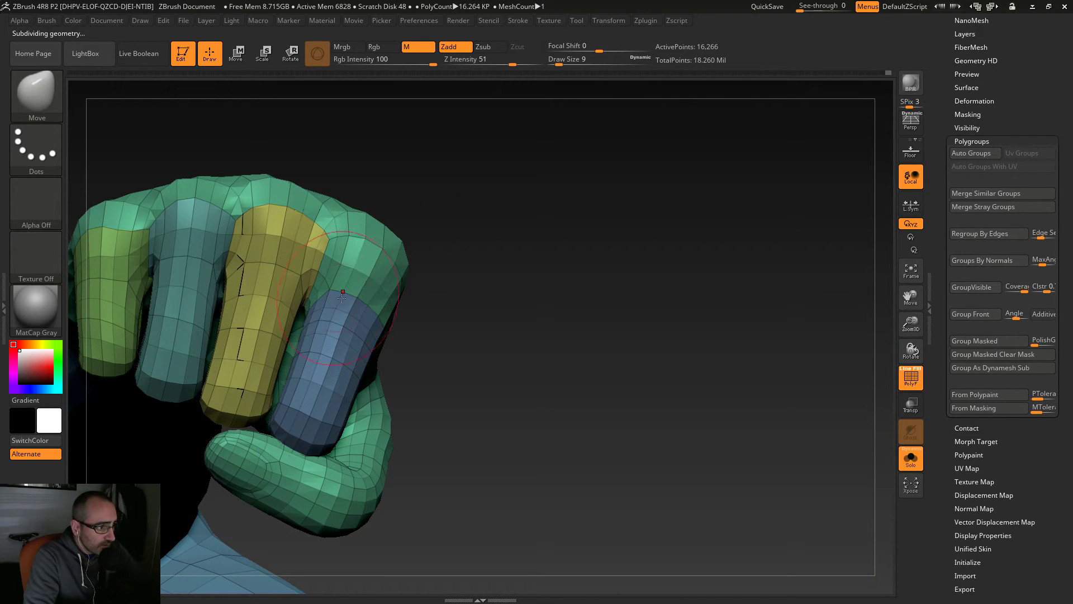
pyautogui.keyDown('shift'); pyautogui.moveTo(325, 352); pyautogui.dragTo(344, 330); pyautogui.keyUp('shift')
# Step: Isolate the hand from the rest of the body and lower it to subdivision level 1
pyautogui.moveTo(488, 376)
pyautogui.mouseDown()
pyautogui.moveTo(606, 297)
pyautogui.moveTo(807, 288)
pyautogui.moveTo(802, 266)
pyautogui.moveTo(793, 276)
pyautogui.moveTo(871, 402)
pyautogui.mouseUp()
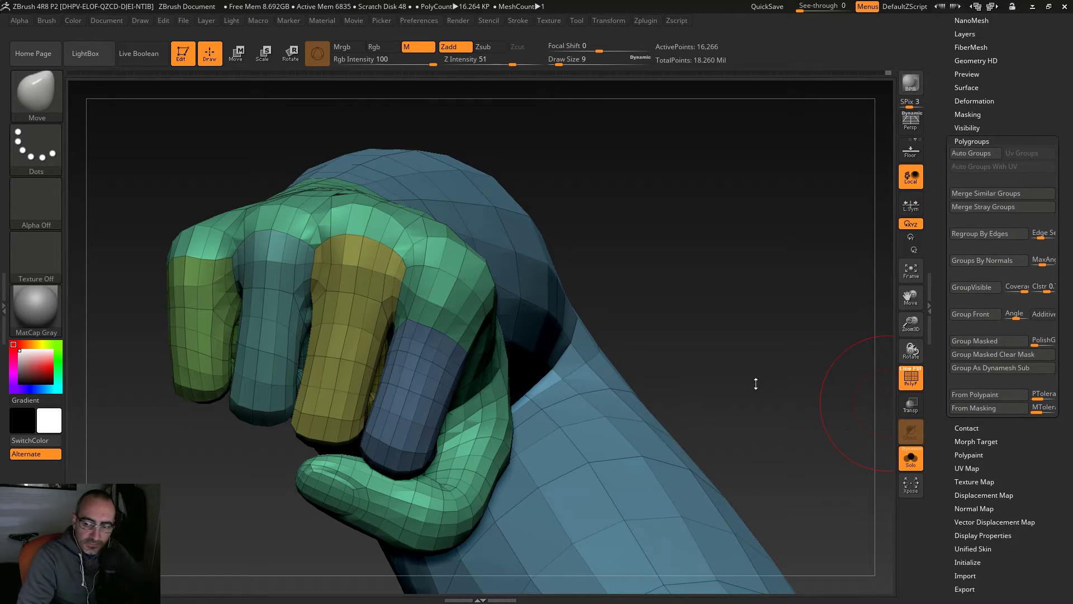
pyautogui.moveTo(656, 330); pyautogui.dragTo(673, 266)
pyautogui.moveTo(782, 151); pyautogui.dragTo(498, 387)
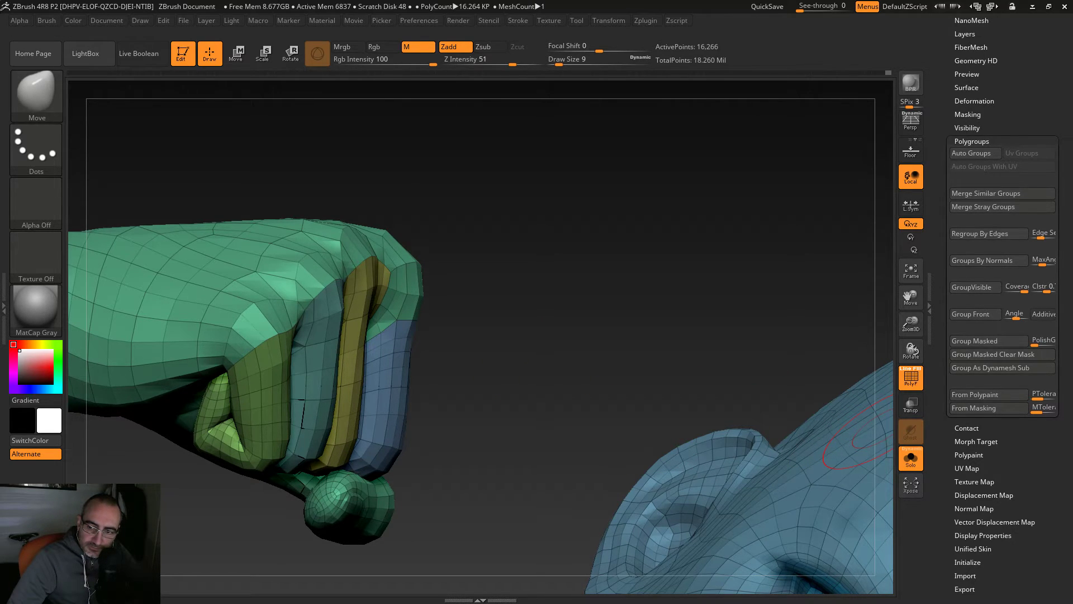
pyautogui.moveTo(529, 337); pyautogui.dragTo(588, 170)
pyautogui.moveTo(570, 268)
pyautogui.mouseDown()
pyautogui.moveTo(598, 266)
pyautogui.moveTo(620, 319)
pyautogui.moveTo(639, 315)
pyautogui.moveTo(661, 249)
pyautogui.moveTo(641, 378)
pyautogui.moveTo(687, 302)
pyautogui.moveTo(605, 316)
pyautogui.moveTo(606, 278)
pyautogui.moveTo(653, 367)
pyautogui.moveTo(582, 312)
pyautogui.mouseUp()
pyautogui.hotkey('ctrl', 'shift')
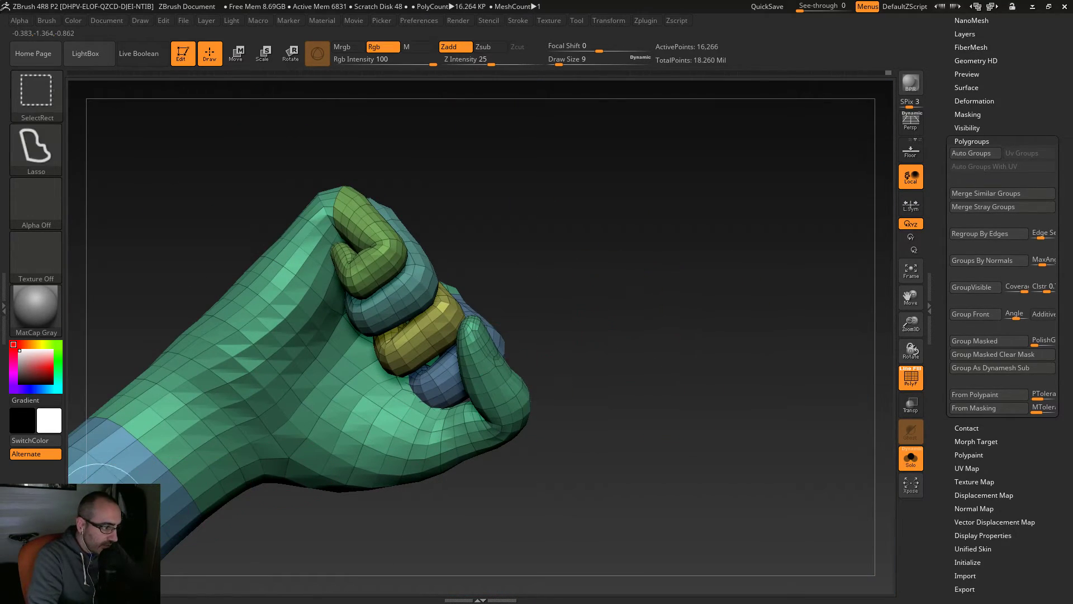
pyautogui.keyDown('ctrl'); pyautogui.keyDown('shift'); pyautogui.doubleClick(141, 498); pyautogui.keyUp('shift'); pyautogui.keyUp('ctrl')
pyautogui.moveTo(438, 506)
pyautogui.mouseDown()
pyautogui.moveTo(547, 424)
pyautogui.moveTo(665, 280)
pyautogui.moveTo(584, 390)
pyautogui.moveTo(537, 413)
pyautogui.moveTo(492, 402)
pyautogui.moveTo(609, 465)
pyautogui.mouseUp()
pyautogui.hotkey('shift', 'd')
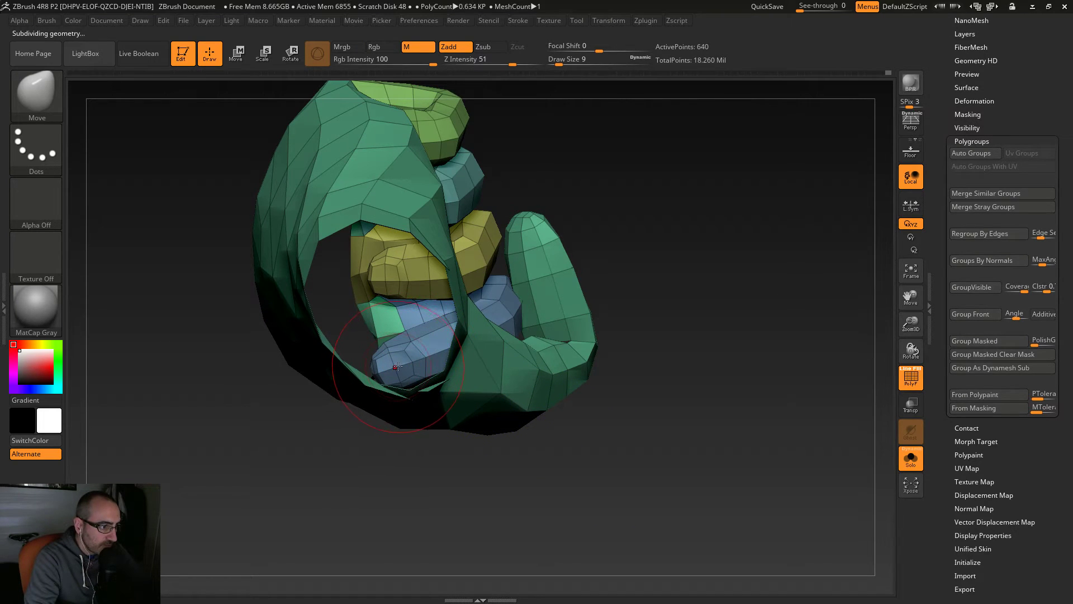
# Step: Undo a trial hiding of the index finger, unhide the whole figure and isolate the index finger's polygroup
pyautogui.keyDown('ctrl'); pyautogui.keyDown('alt'); pyautogui.keyDown('shift'); pyautogui.click(405, 350); pyautogui.keyUp('shift'); pyautogui.keyUp('alt'); pyautogui.keyUp('ctrl')
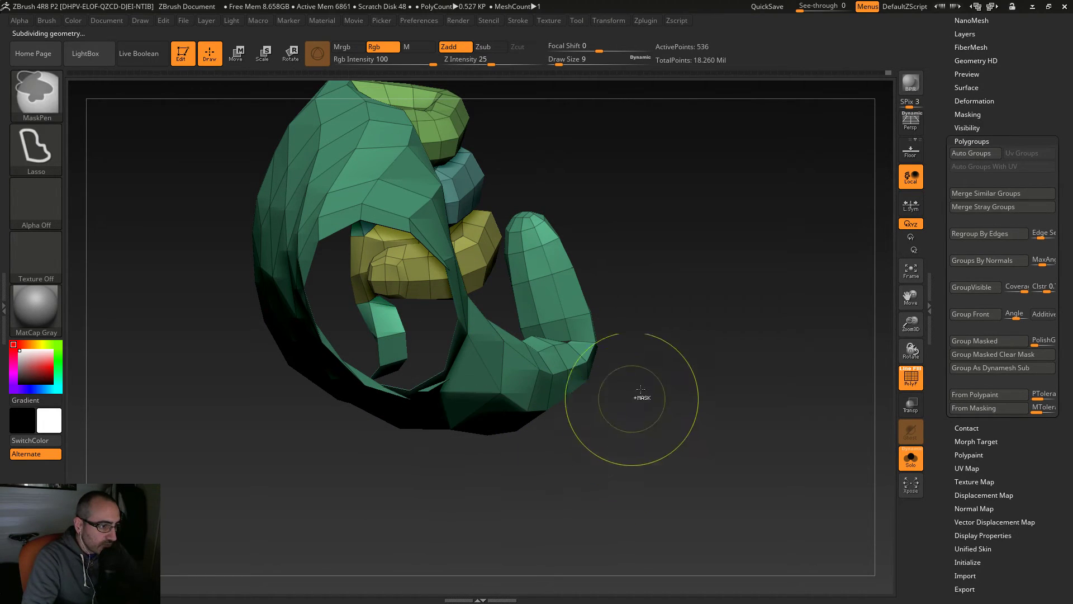
pyautogui.hotkey('ctrl', 'z')
pyautogui.keyDown('shift'); pyautogui.moveTo(694, 314); pyautogui.dragTo(694, 237); pyautogui.keyUp('shift')
pyautogui.keyDown('ctrl'); pyautogui.keyDown('shift'); pyautogui.click(694, 237); pyautogui.keyUp('shift'); pyautogui.keyUp('ctrl')
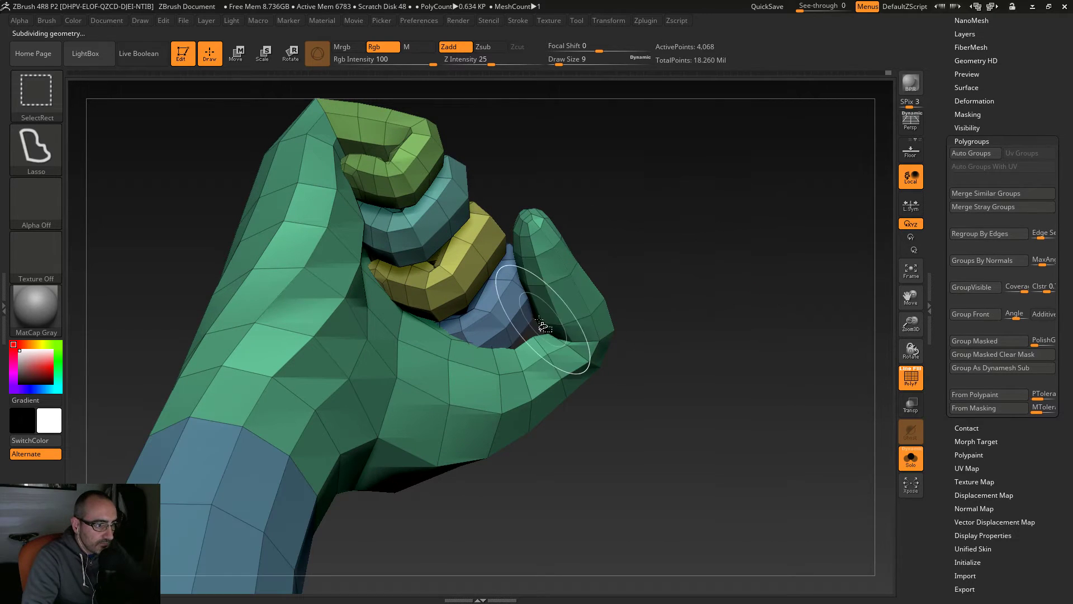
pyautogui.keyDown('ctrl'); pyautogui.keyDown('shift'); pyautogui.click(537, 319); pyautogui.keyUp('shift'); pyautogui.keyUp('ctrl')
pyautogui.moveTo(559, 291)
pyautogui.mouseDown()
pyautogui.moveTo(639, 266)
pyautogui.moveTo(682, 291)
pyautogui.moveTo(679, 335)
pyautogui.moveTo(644, 335)
pyautogui.moveTo(651, 395)
pyautogui.moveTo(642, 385)
pyautogui.moveTo(615, 404)
pyautogui.mouseUp()
# Step: Mask the base portion of the isolated index finger, leaving its curled end segment unmasked
pyautogui.press('ctrl')
pyautogui.keyDown('ctrl'); pyautogui.moveTo(601, 314); pyautogui.dragTo(501, 304); pyautogui.keyUp('ctrl')
pyautogui.moveTo(500, 444)
pyautogui.keyDown('ctrl'); pyautogui.mouseDown()
pyautogui.moveTo(622, 464)
pyautogui.moveTo(642, 446)
pyautogui.mouseUp(); pyautogui.keyUp('ctrl')
pyautogui.keyDown('ctrl'); pyautogui.click(670, 429); pyautogui.keyUp('ctrl')
pyautogui.moveTo(687, 408); pyautogui.dragTo(626, 430)
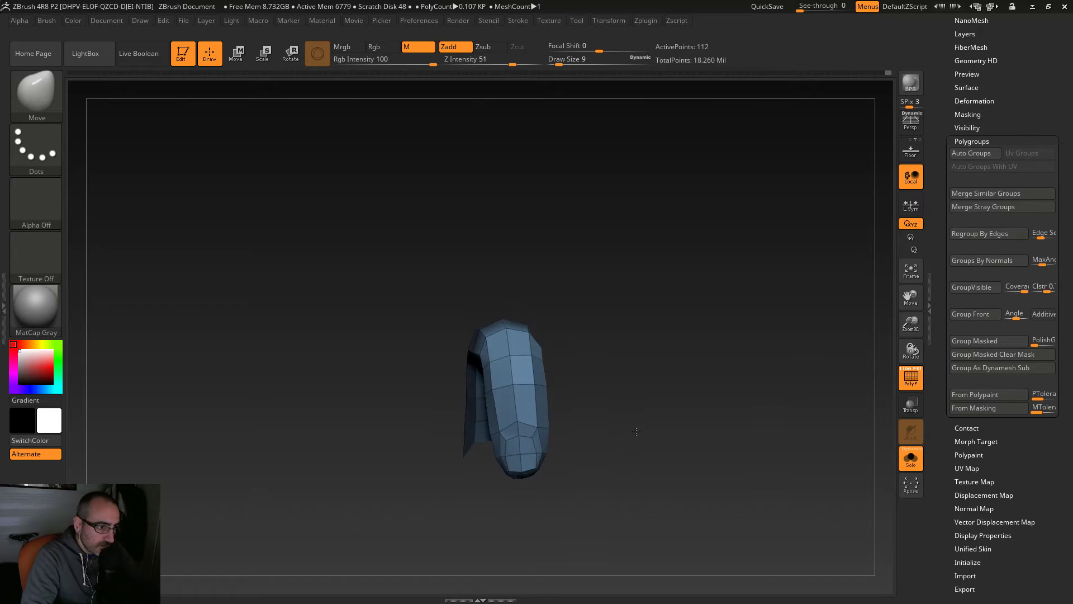
# Step: Align the gizmo to the index finger's bend and rotate the unmasked end segment, then return to Draw mode
pyautogui.click(290, 56)
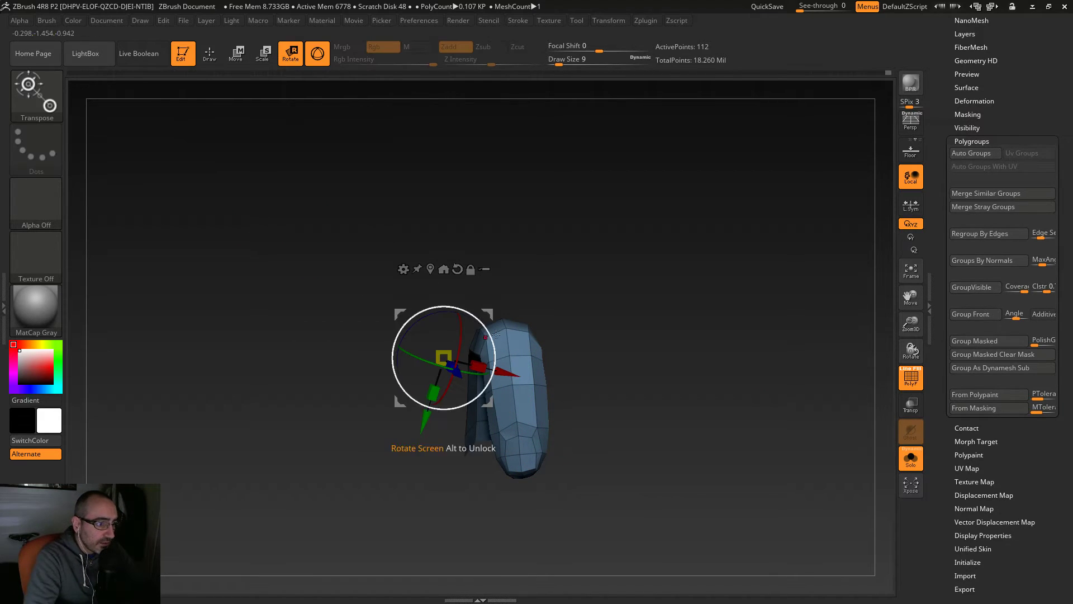
pyautogui.moveTo(622, 439); pyautogui.dragTo(680, 414)
pyautogui.moveTo(502, 362); pyautogui.dragTo(540, 371)
pyautogui.moveTo(602, 408); pyautogui.dragTo(545, 408)
pyautogui.moveTo(541, 368); pyautogui.dragTo(537, 376)
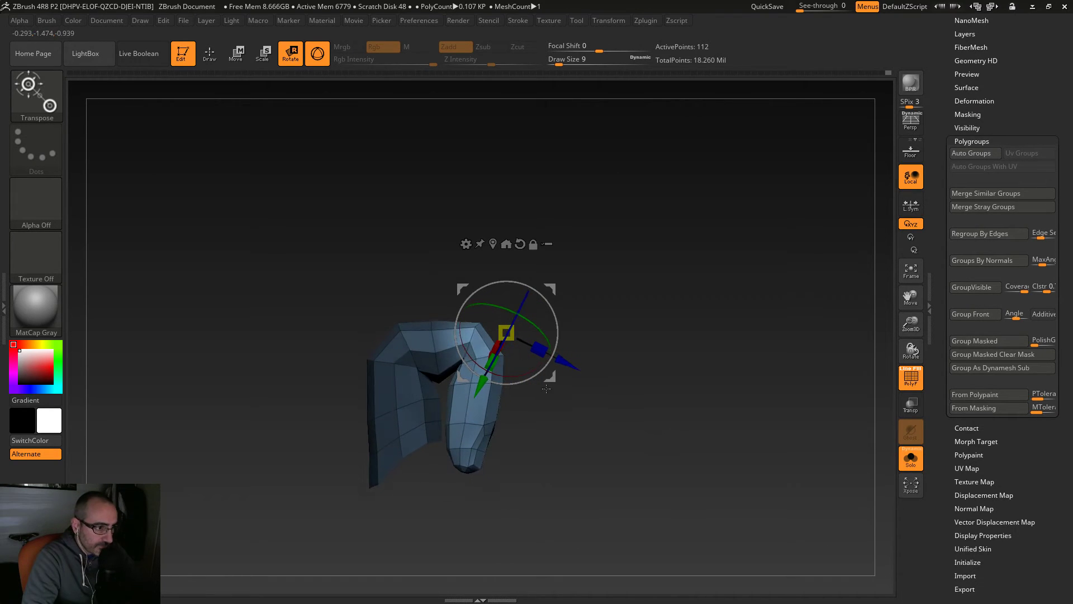
pyautogui.moveTo(744, 349); pyautogui.dragTo(652, 337)
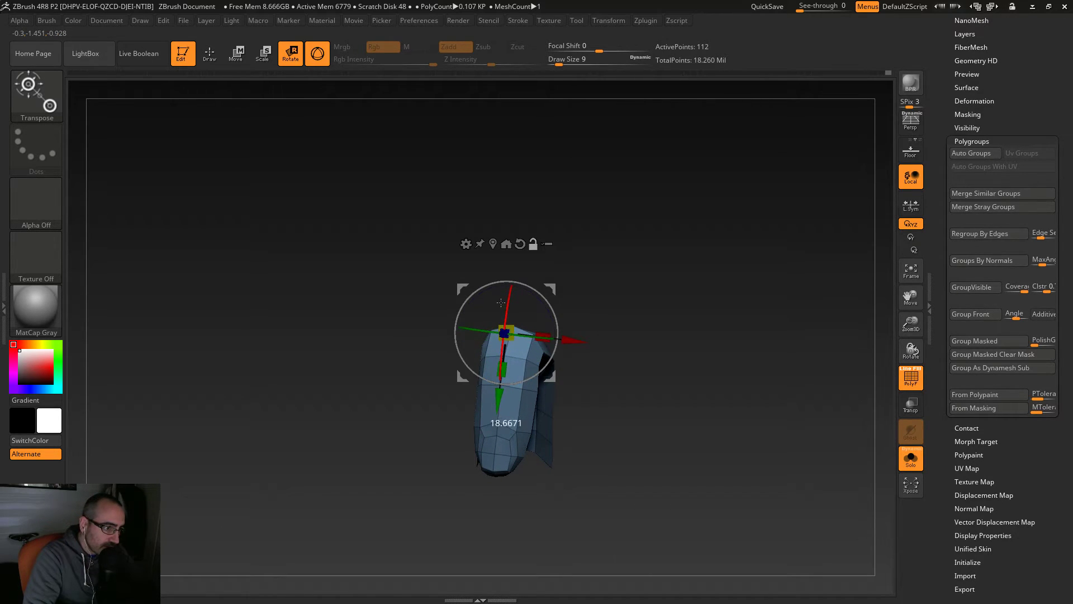
pyautogui.moveTo(598, 400); pyautogui.dragTo(668, 418)
pyautogui.moveTo(509, 370); pyautogui.dragTo(513, 362)
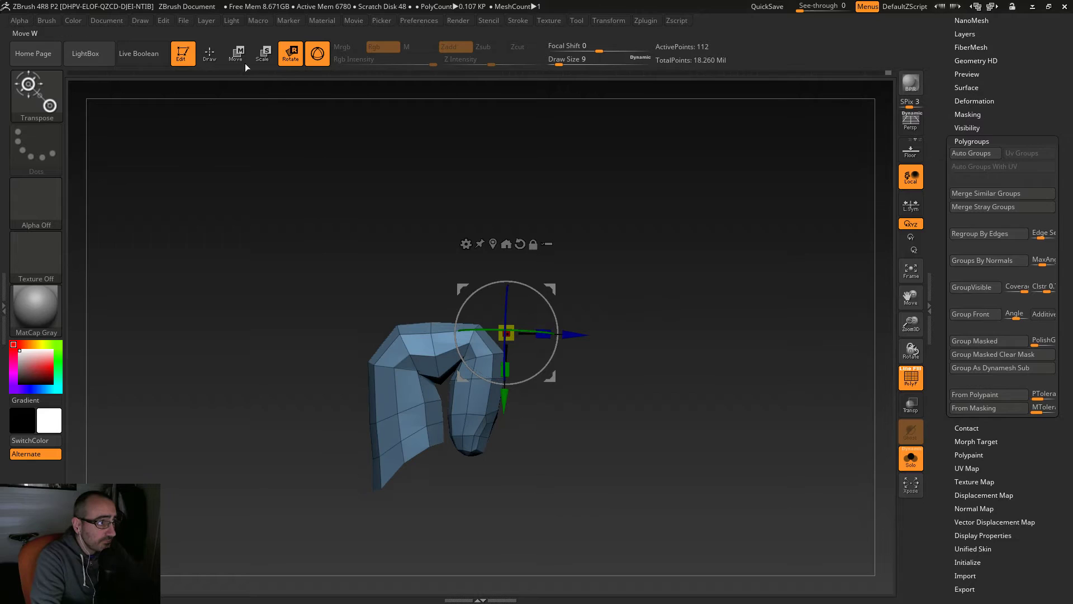
pyautogui.press('w')
pyautogui.press('q')
# Step: Unhide the whole figure to check the fist, then isolate the index finger again at subdivision level 2
pyautogui.moveTo(335, 182)
pyautogui.mouseDown()
pyautogui.moveTo(496, 211)
pyautogui.moveTo(479, 336)
pyautogui.mouseUp()
pyautogui.keyDown('ctrl'); pyautogui.keyDown('shift'); pyautogui.click(577, 248); pyautogui.keyUp('shift'); pyautogui.keyUp('ctrl')
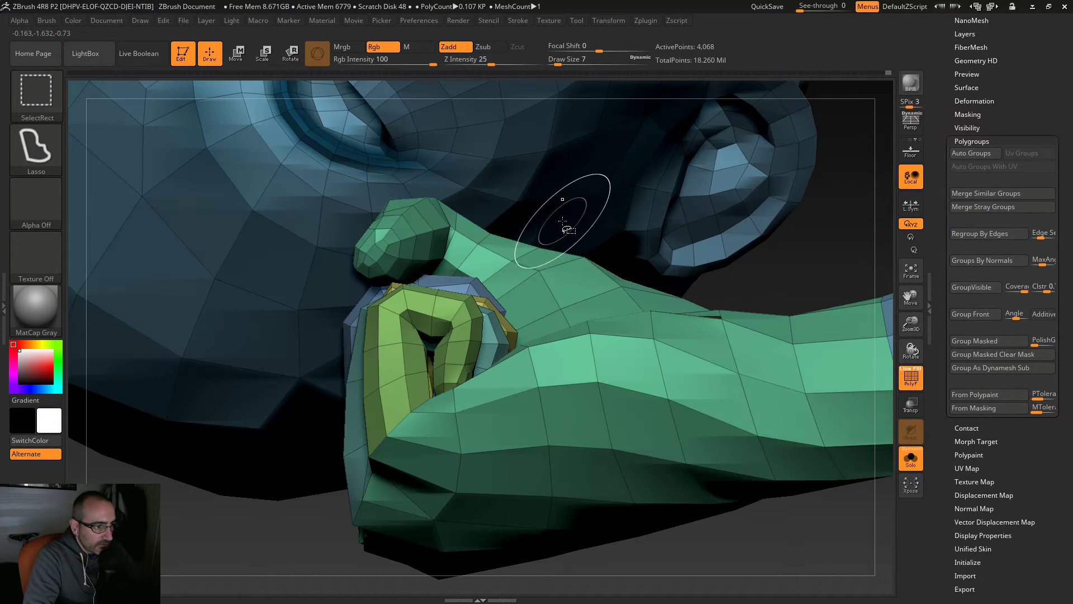
pyautogui.moveTo(788, 344); pyautogui.dragTo(762, 343, button='right')
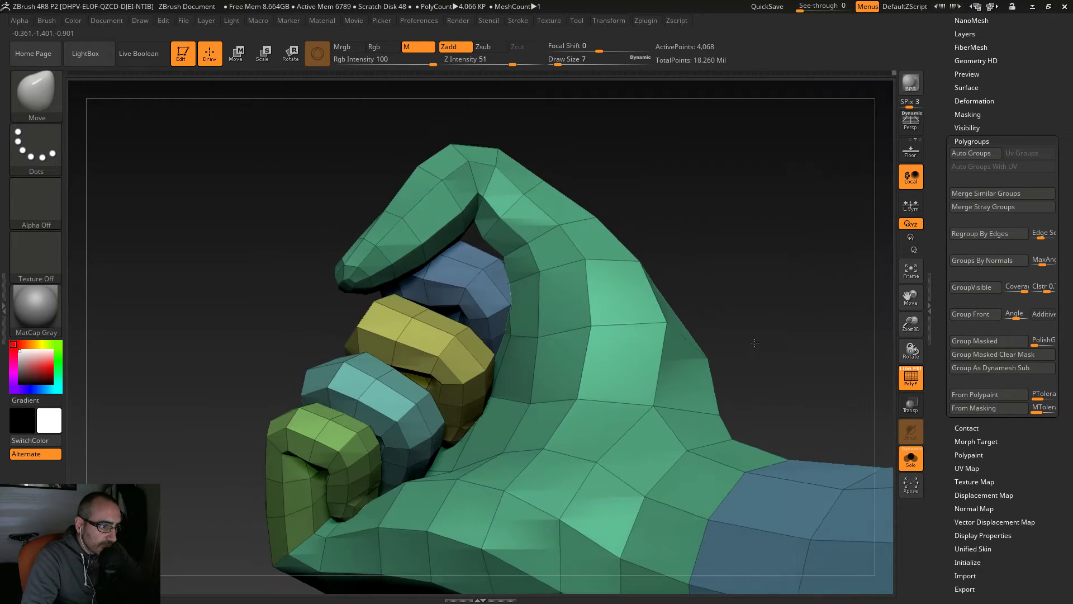
pyautogui.keyDown('ctrl'); pyautogui.keyDown('shift'); pyautogui.click(468, 292); pyautogui.keyUp('shift'); pyautogui.keyUp('ctrl')
pyautogui.moveTo(524, 299)
pyautogui.mouseDown(button='right')
pyautogui.moveTo(641, 277)
pyautogui.moveTo(606, 374)
pyautogui.mouseUp(button='right')
pyautogui.hotkey('ctrl', 'd')
# Step: Smooth the inner bend of the isolated index finger and nudge it with the Move brush, reducing the draw size to 6
pyautogui.moveTo(519, 435)
pyautogui.mouseDown()
pyautogui.moveTo(491, 301)
pyautogui.moveTo(524, 302)
pyautogui.moveTo(556, 275)
pyautogui.moveTo(545, 263)
pyautogui.moveTo(529, 290)
pyautogui.moveTo(536, 296)
pyautogui.mouseUp()
pyautogui.press('s')
pyautogui.press('s')
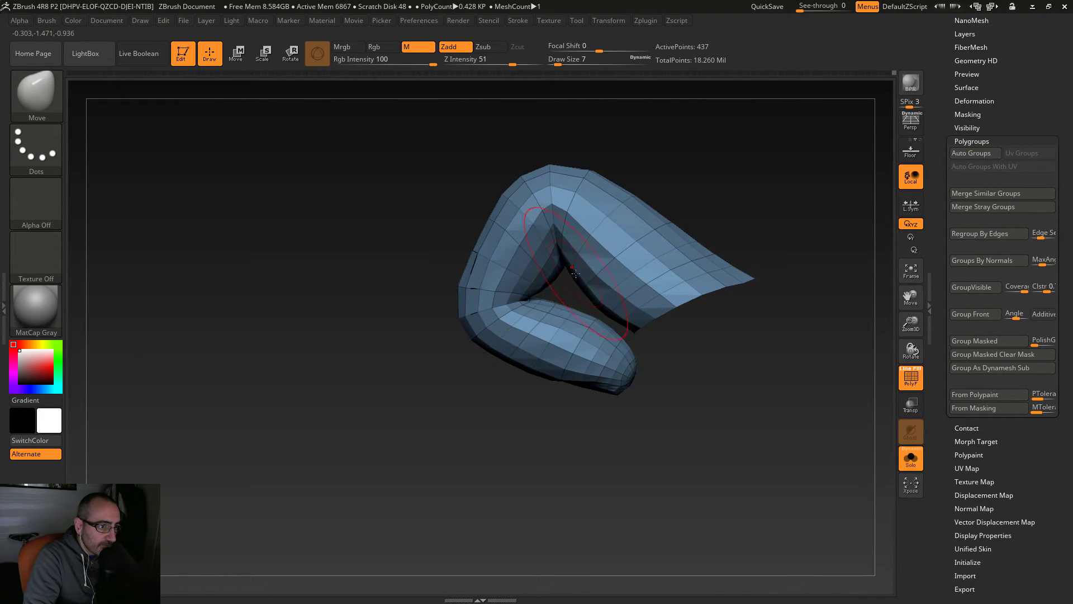
pyautogui.press('s')
pyautogui.moveTo(643, 428); pyautogui.dragTo(413, 428)
pyautogui.keyDown('shift'); pyautogui.moveTo(497, 318); pyautogui.dragTo(470, 330); pyautogui.keyUp('shift')
pyautogui.moveTo(584, 436); pyautogui.dragTo(582, 417)
pyautogui.moveTo(520, 268)
pyautogui.keyDown('shift'); pyautogui.mouseDown()
pyautogui.moveTo(515, 257)
pyautogui.moveTo(531, 272)
pyautogui.mouseUp(); pyautogui.keyUp('shift')
pyautogui.press('shift')
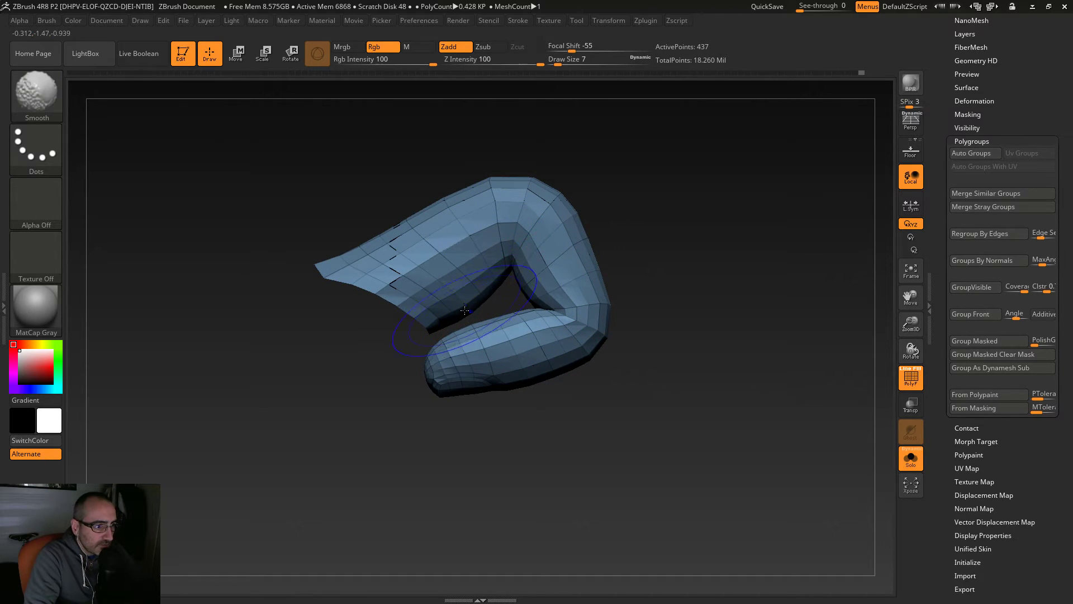
pyautogui.moveTo(527, 321); pyautogui.dragTo(520, 318)
pyautogui.press('s')
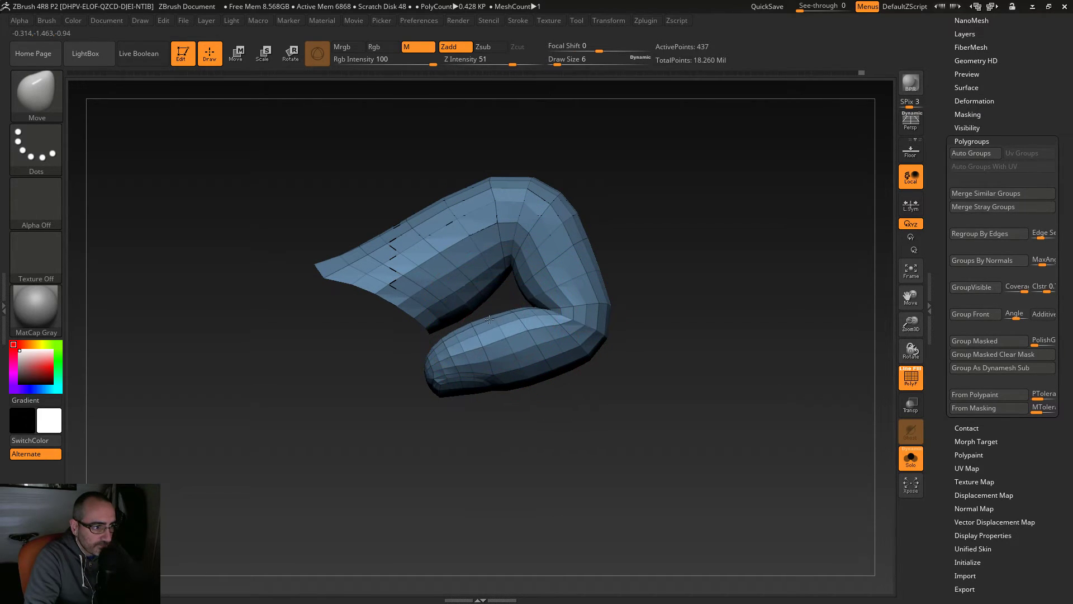
# Step: Smooth the inner side of the index finger's middle segment and adjust the finger's curled end with the Move brush
pyautogui.moveTo(503, 436)
pyautogui.mouseDown()
pyautogui.moveTo(486, 439)
pyautogui.moveTo(511, 443)
pyautogui.moveTo(513, 328)
pyautogui.mouseUp()
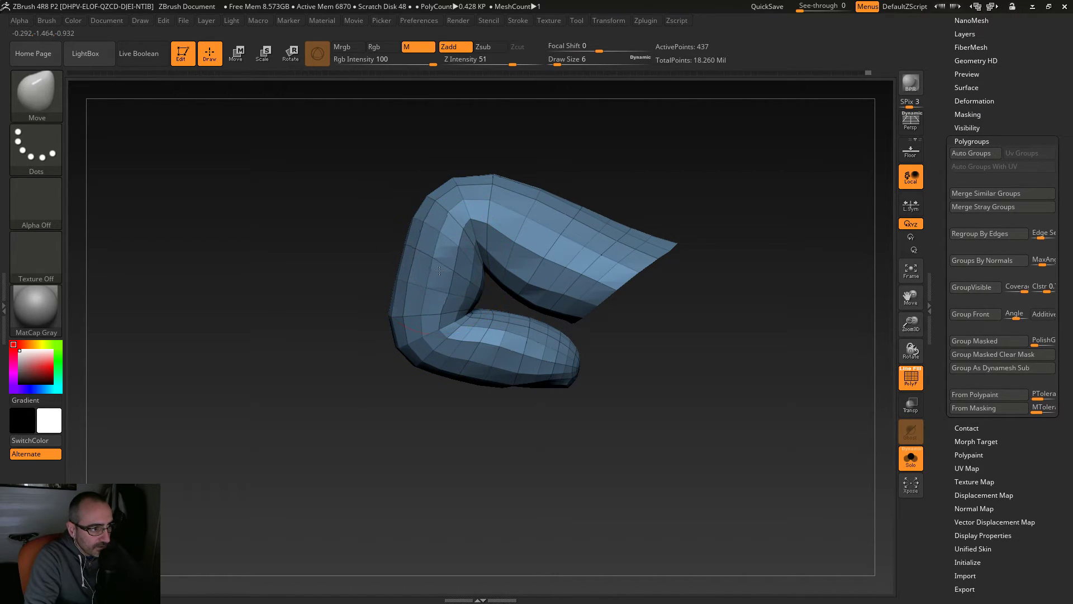
pyautogui.press('shift')
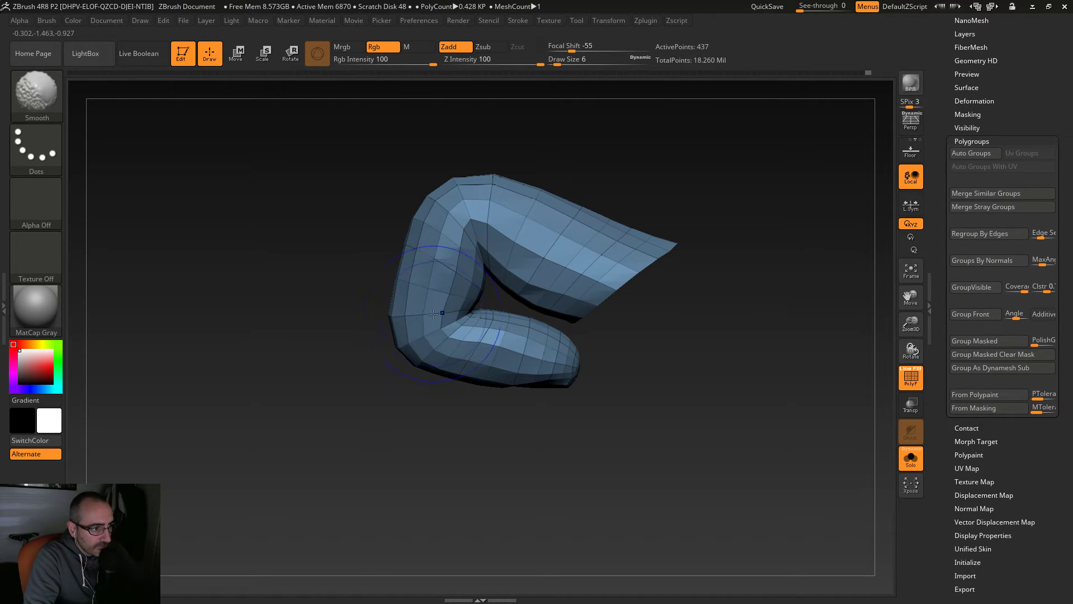
pyautogui.keyDown('shift'); pyautogui.moveTo(456, 272); pyautogui.dragTo(460, 246); pyautogui.keyUp('shift')
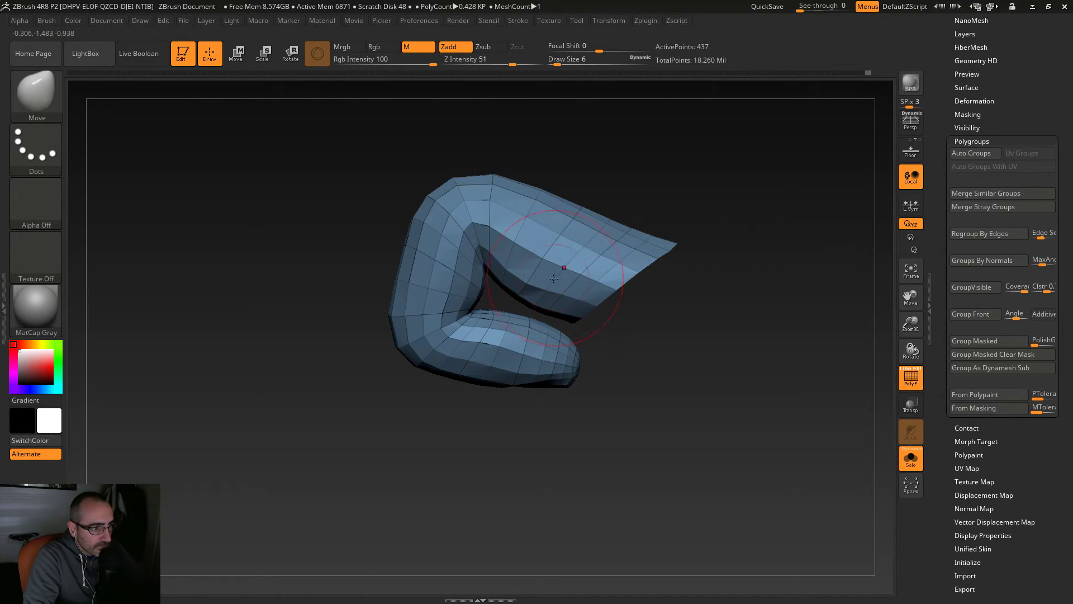
pyautogui.moveTo(568, 432); pyautogui.dragTo(502, 442)
pyautogui.moveTo(519, 401); pyautogui.dragTo(510, 363)
pyautogui.moveTo(592, 391)
pyautogui.mouseDown()
pyautogui.moveTo(628, 388)
pyautogui.moveTo(587, 352)
pyautogui.mouseUp()
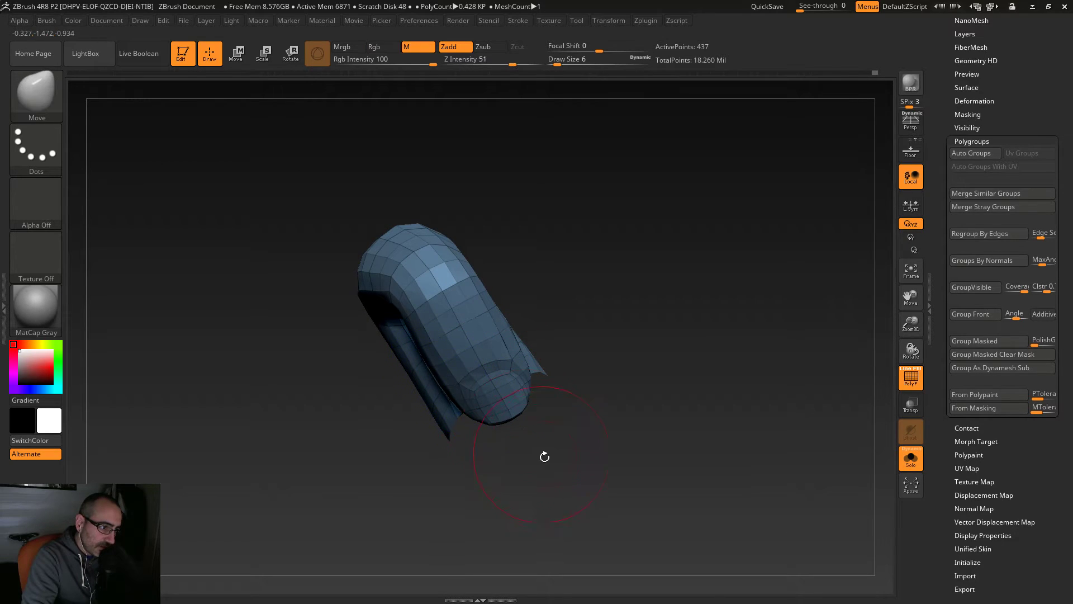
pyautogui.moveTo(536, 443); pyautogui.dragTo(521, 398)
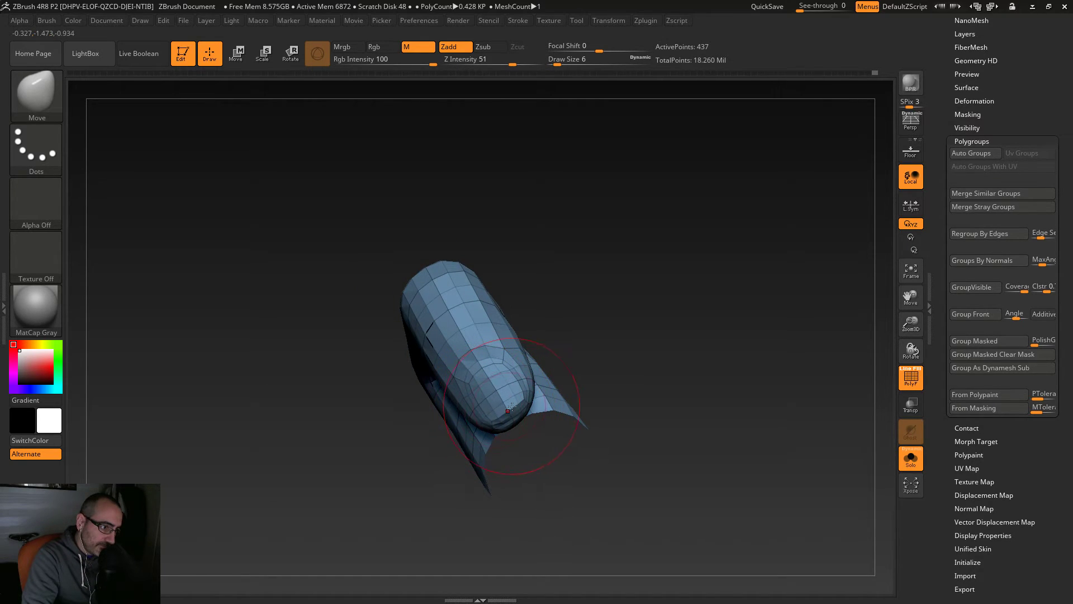
pyautogui.moveTo(572, 371); pyautogui.dragTo(534, 393)
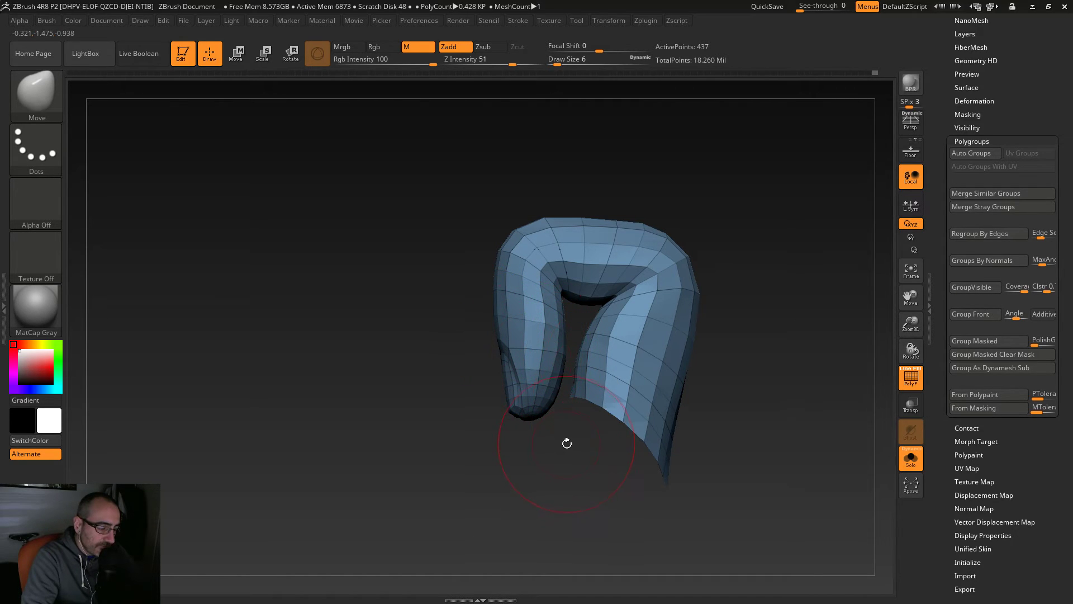
# Step: Drop the isolated index finger to subdivision level 1 and reshape its tip and curled segments with the Move brush at draw size 7
pyautogui.press('shift')
pyautogui.hotkey('shift', 'd')
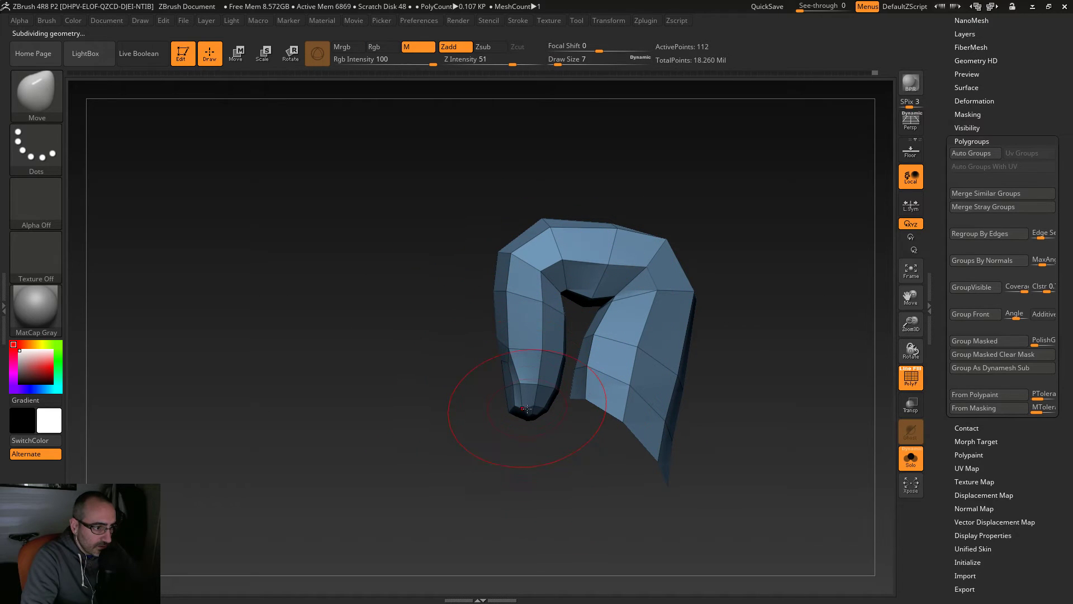
pyautogui.press('ctrl')
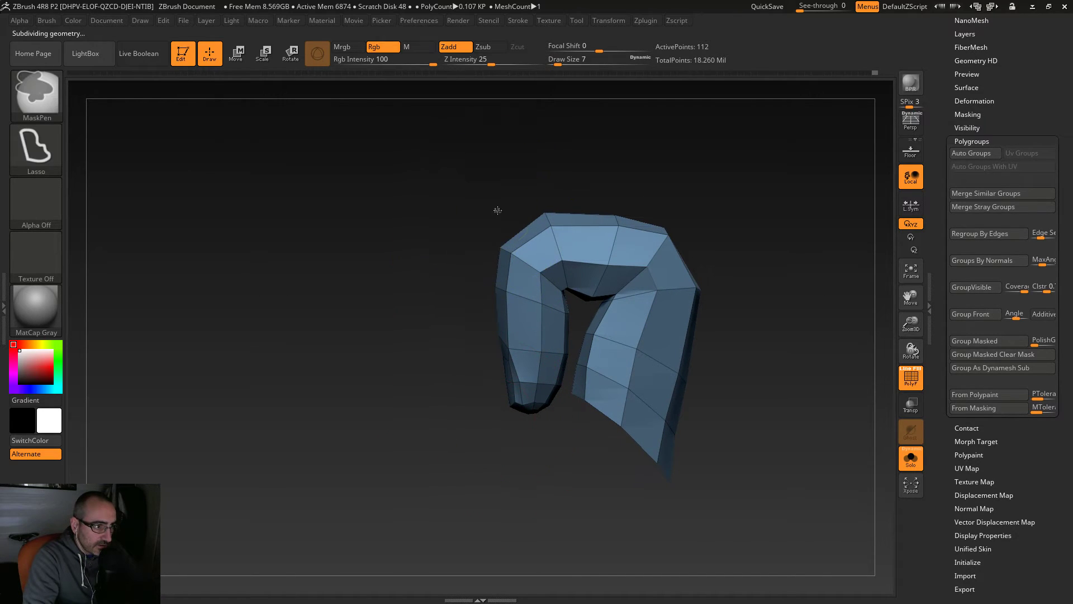
pyautogui.moveTo(417, 254); pyautogui.dragTo(521, 340)
pyautogui.moveTo(483, 405); pyautogui.dragTo(486, 397)
pyautogui.moveTo(479, 360); pyautogui.dragTo(483, 350)
pyautogui.moveTo(485, 281)
pyautogui.mouseDown()
pyautogui.moveTo(497, 254)
pyautogui.moveTo(501, 281)
pyautogui.mouseUp()
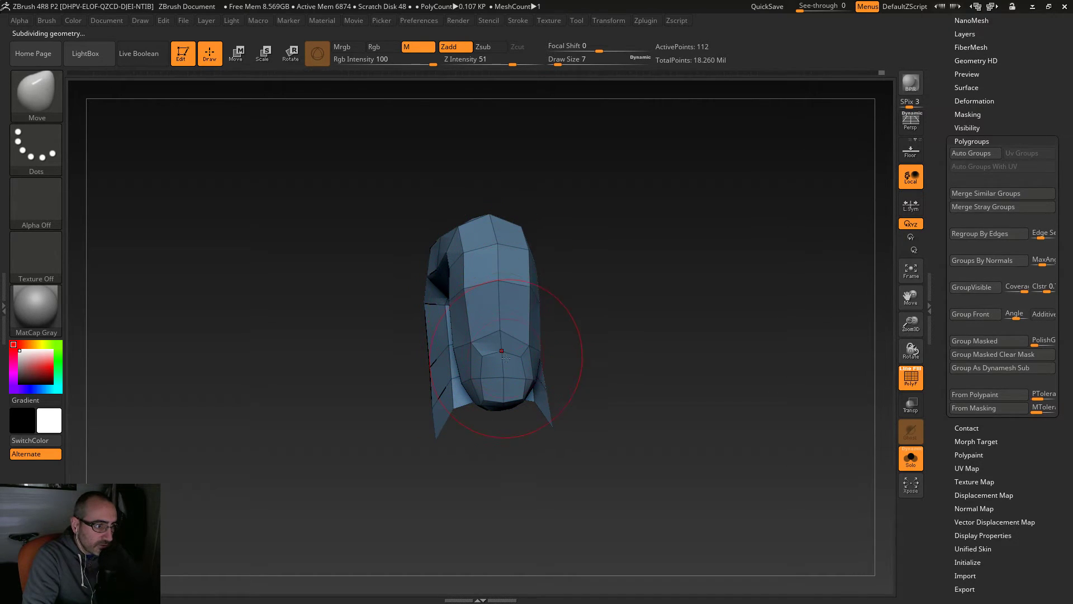
pyautogui.moveTo(550, 353); pyautogui.dragTo(672, 338)
pyautogui.moveTo(487, 370); pyautogui.dragTo(499, 404)
pyautogui.moveTo(607, 412)
pyautogui.mouseDown()
pyautogui.moveTo(548, 418)
pyautogui.moveTo(538, 401)
pyautogui.moveTo(532, 385)
pyautogui.moveTo(566, 347)
pyautogui.mouseUp()
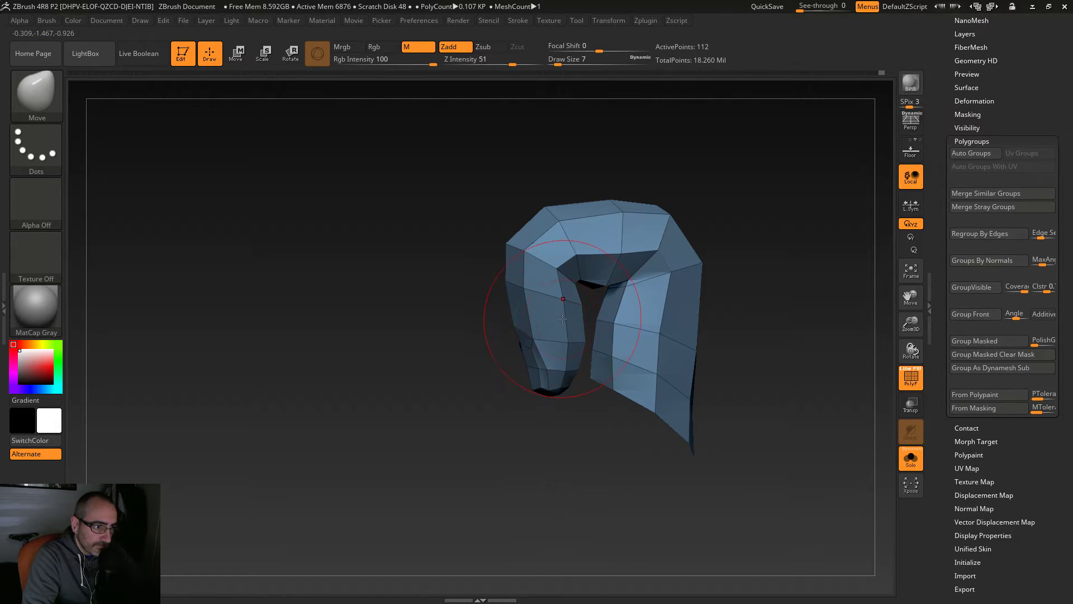
pyautogui.moveTo(498, 239); pyautogui.dragTo(581, 246)
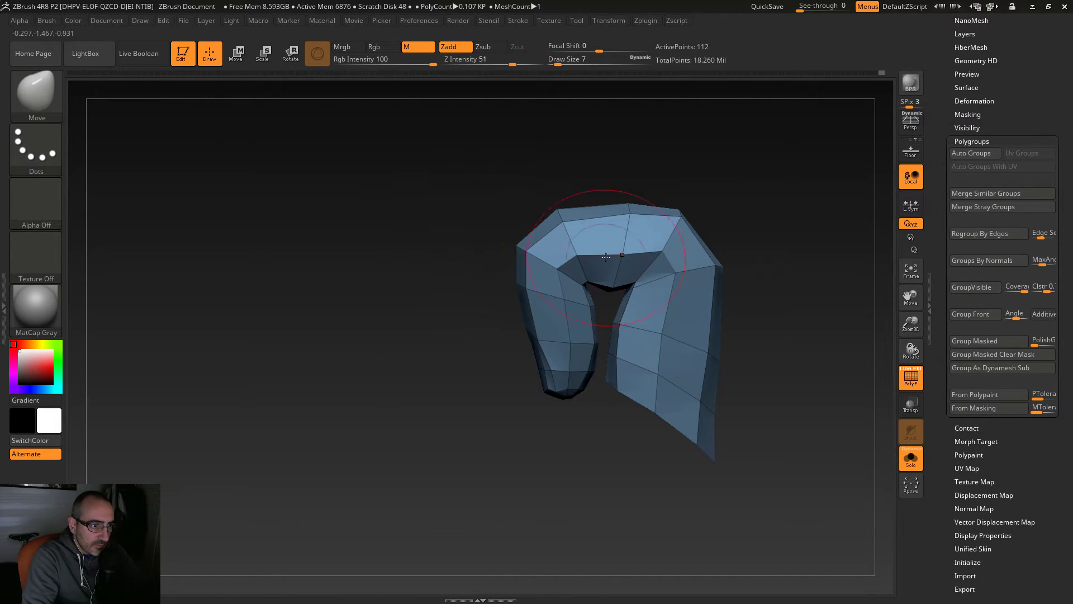
# Step: Unhide the whole figure to check the fist, isolate the index finger again and raise it to subdivision level 2
pyautogui.keyDown('ctrl'); pyautogui.keyDown('shift'); pyautogui.click(730, 175); pyautogui.keyUp('shift'); pyautogui.keyUp('ctrl')
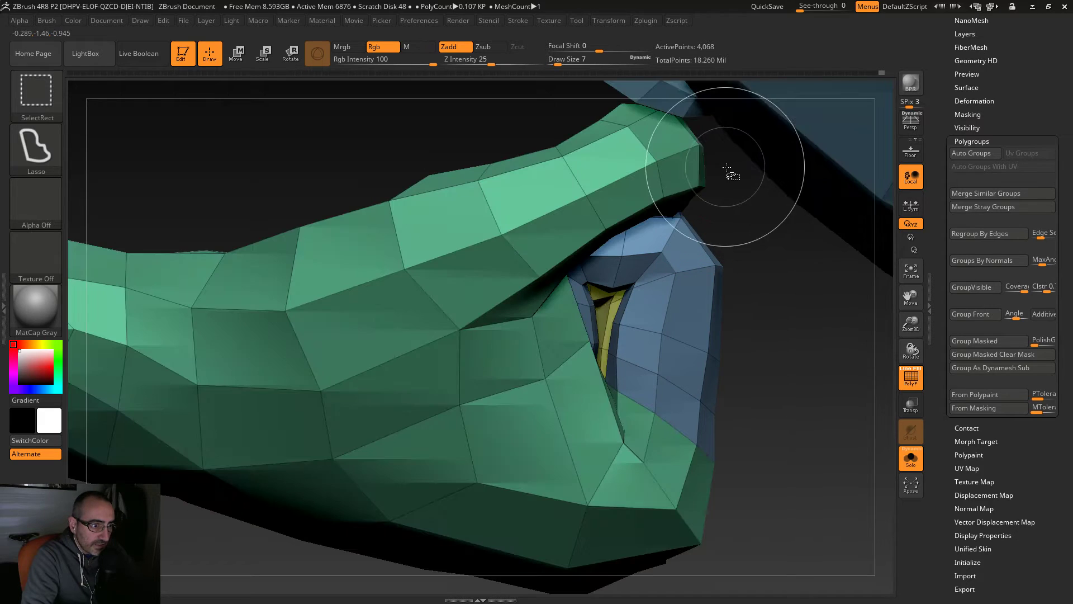
pyautogui.moveTo(769, 330); pyautogui.dragTo(830, 463)
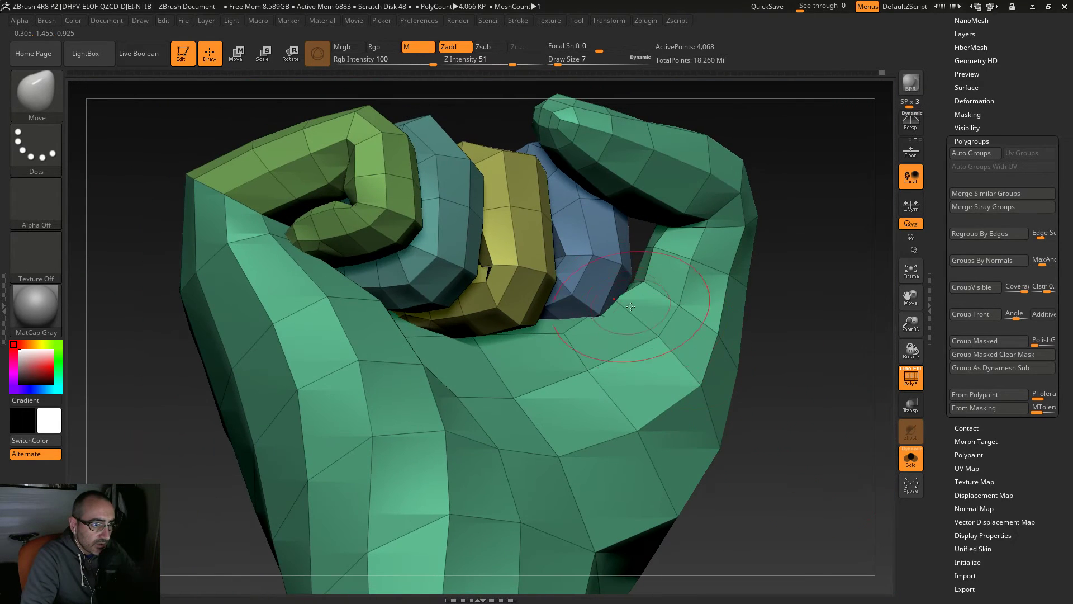
pyautogui.keyDown('ctrl'); pyautogui.keyDown('shift'); pyautogui.click(594, 265); pyautogui.keyUp('shift'); pyautogui.keyUp('ctrl')
pyautogui.hotkey('ctrl', 'd')
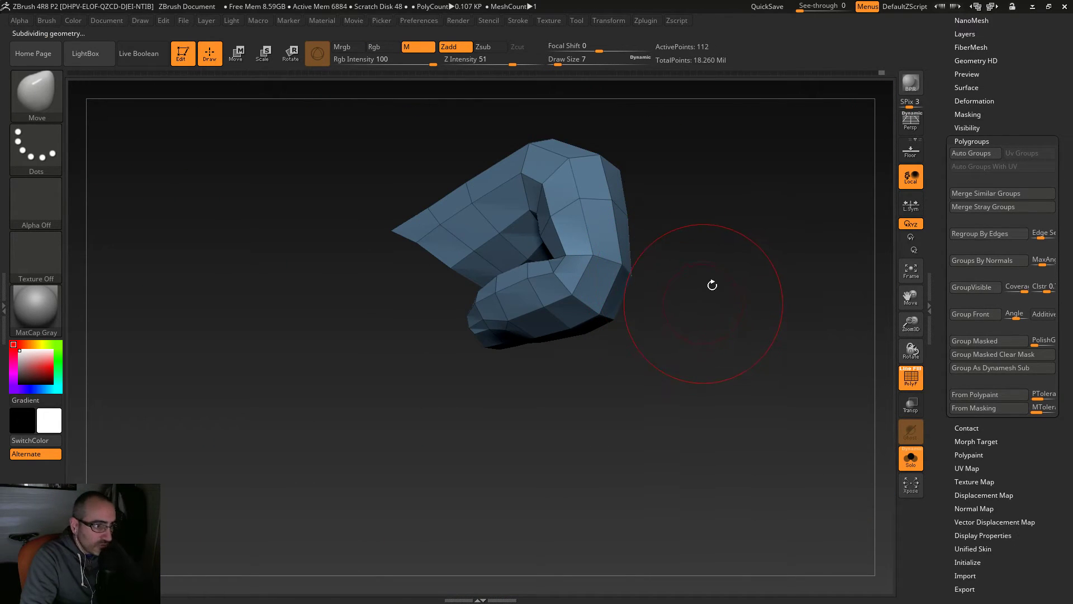
# Step: Refine the index finger's middle segment and knuckle contour with the Move brush, reducing the draw size to 4
pyautogui.keyDown('alt'); pyautogui.moveTo(711, 259); pyautogui.dragTo(655, 322); pyautogui.keyUp('alt')
pyautogui.moveTo(655, 322)
pyautogui.mouseDown()
pyautogui.moveTo(676, 330)
pyautogui.moveTo(655, 326)
pyautogui.mouseUp()
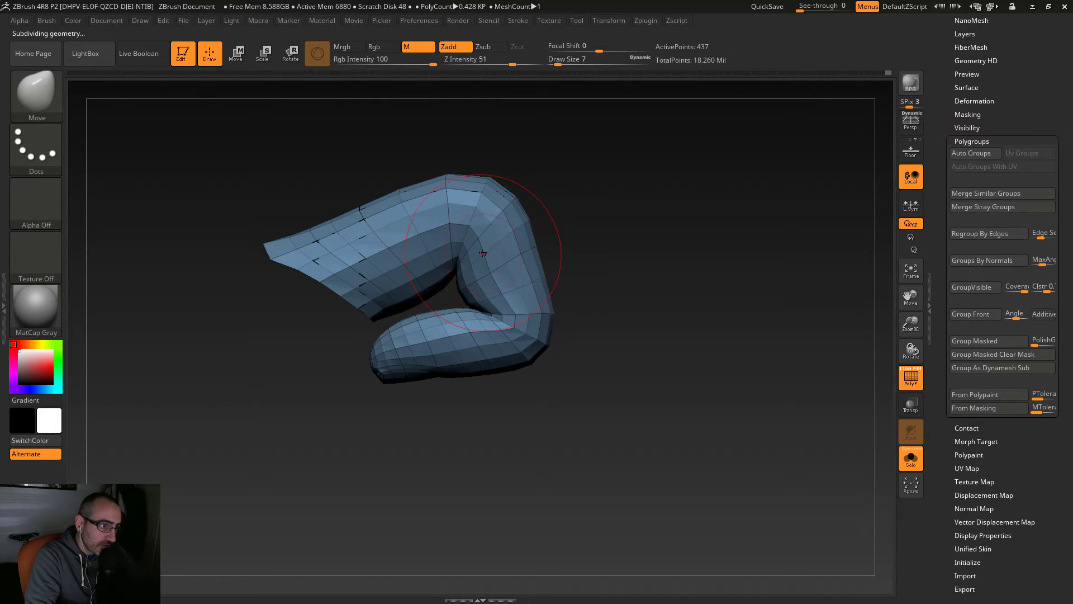
pyautogui.moveTo(552, 246); pyautogui.dragTo(509, 312)
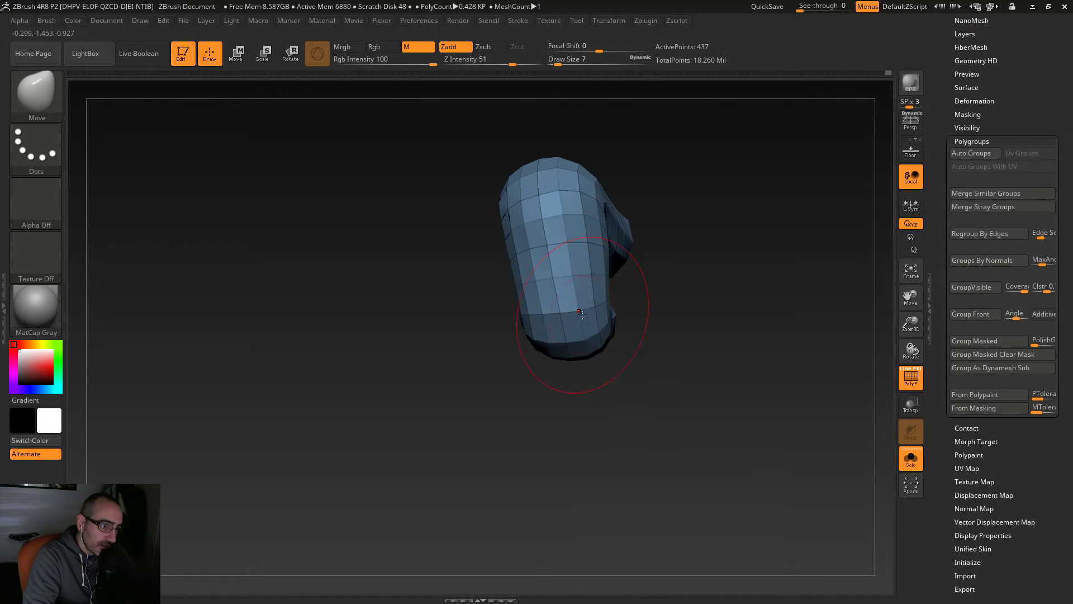
pyautogui.press('[')
pyautogui.moveTo(573, 369); pyautogui.dragTo(621, 417)
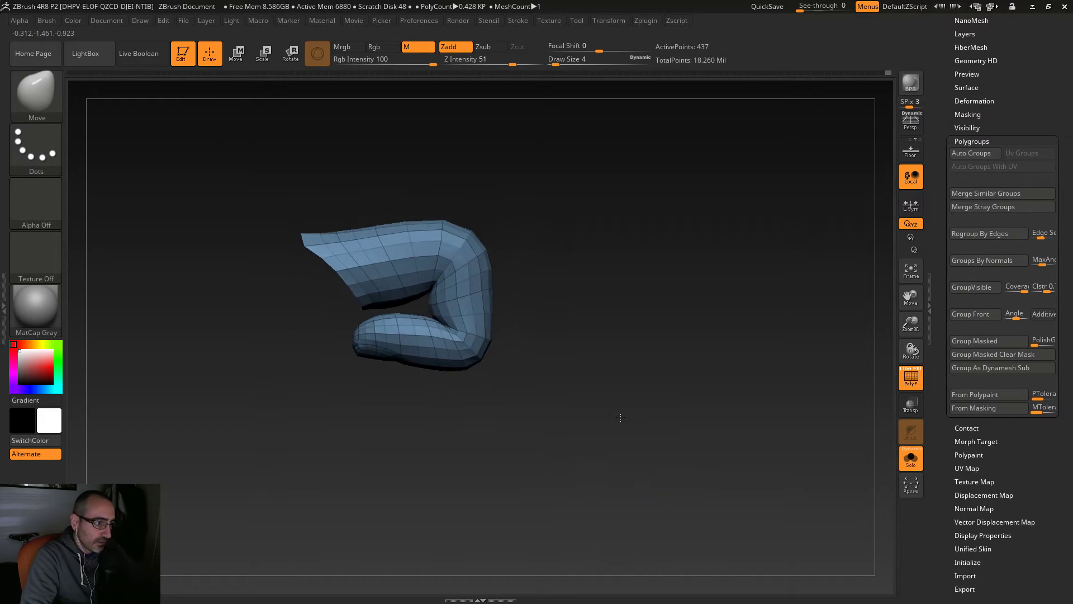
# Step: Unhide the whole figure and isolate the hand with all its fingers by hiding the forearm and body
pyautogui.keyDown('ctrl'); pyautogui.keyDown('shift'); pyautogui.click(615, 207); pyautogui.keyUp('shift'); pyautogui.keyUp('ctrl')
pyautogui.moveTo(596, 462)
pyautogui.mouseDown()
pyautogui.moveTo(600, 573)
pyautogui.moveTo(577, 471)
pyautogui.moveTo(586, 453)
pyautogui.moveTo(524, 381)
pyautogui.mouseUp()
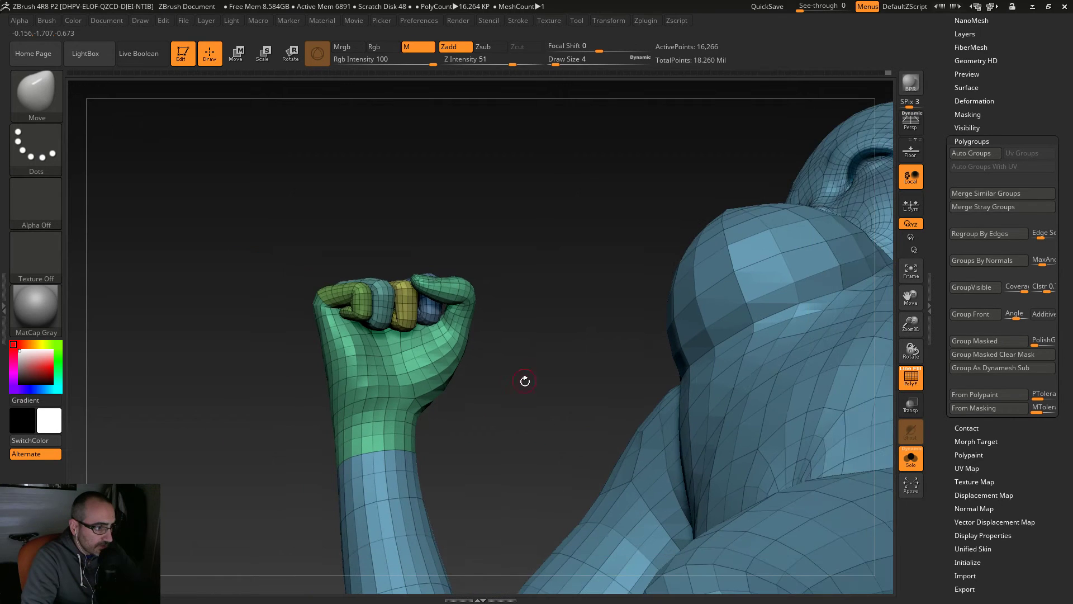
pyautogui.keyDown('ctrl'); pyautogui.keyDown('shift'); pyautogui.click(399, 498); pyautogui.keyUp('shift'); pyautogui.keyUp('ctrl')
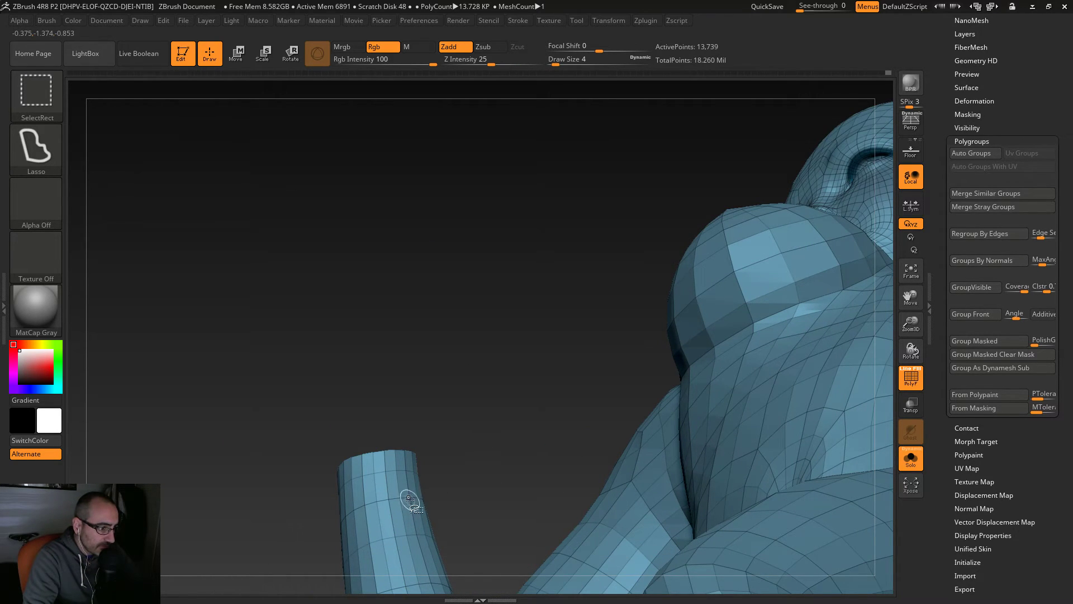
pyautogui.keyDown('ctrl'); pyautogui.keyDown('shift'); pyautogui.click(479, 450); pyautogui.keyUp('shift'); pyautogui.keyUp('ctrl')
pyautogui.moveTo(478, 451); pyautogui.dragTo(644, 380)
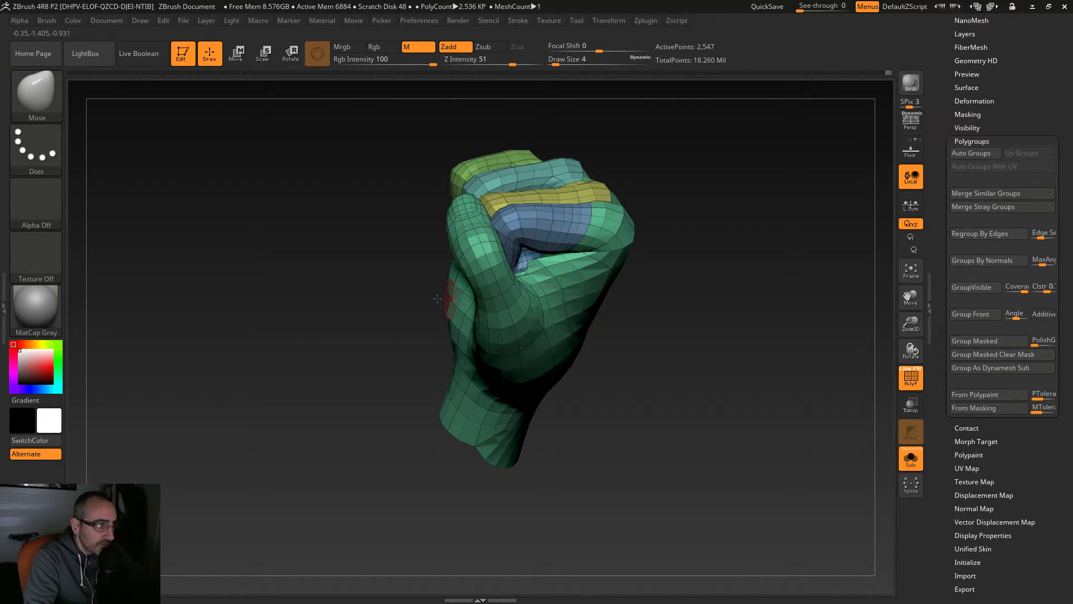
# Step: Choose the Move Topological brush, set the draw size to 16 and nudge the palm web beside the index finger
pyautogui.click(36, 95)
pyautogui.click(266, 105)
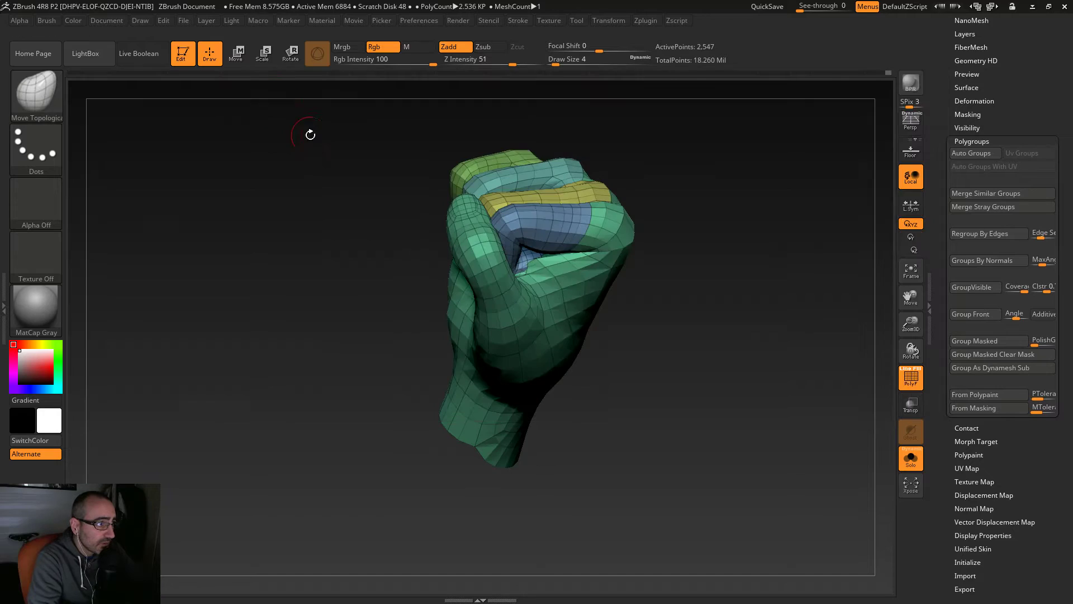
pyautogui.press('s')
pyautogui.moveTo(530, 271); pyautogui.dragTo(537, 272)
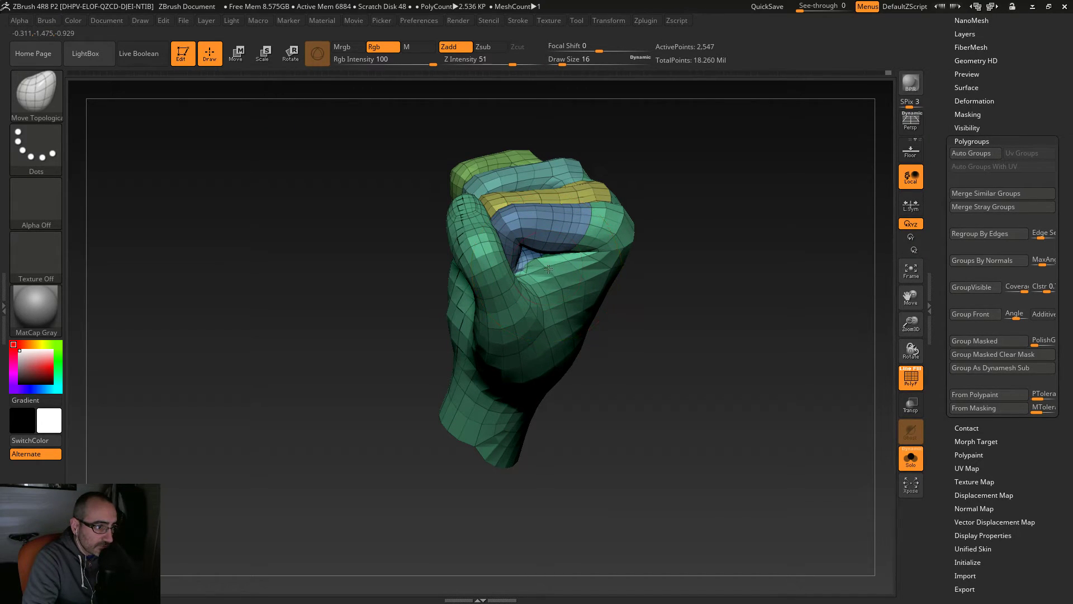
pyautogui.moveTo(547, 271); pyautogui.dragTo(534, 221, button='right')
# Step: Check the fist at subdivision level 3, return the hand to level 2 and adjust the index finger's curled end
pyautogui.hotkey('ctrl', 'd')
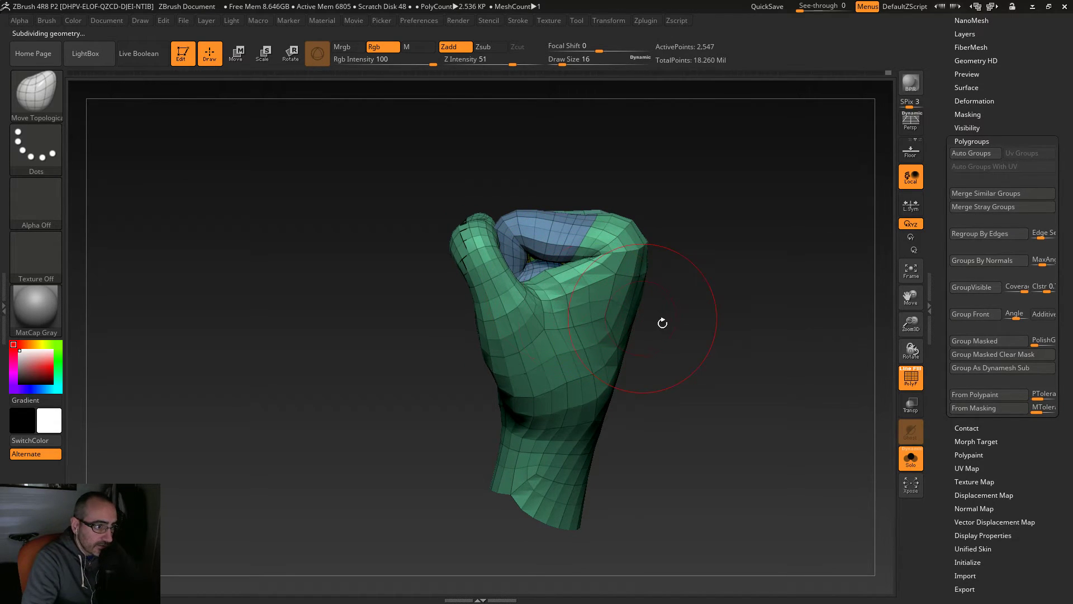
pyautogui.moveTo(713, 328); pyautogui.dragTo(724, 352)
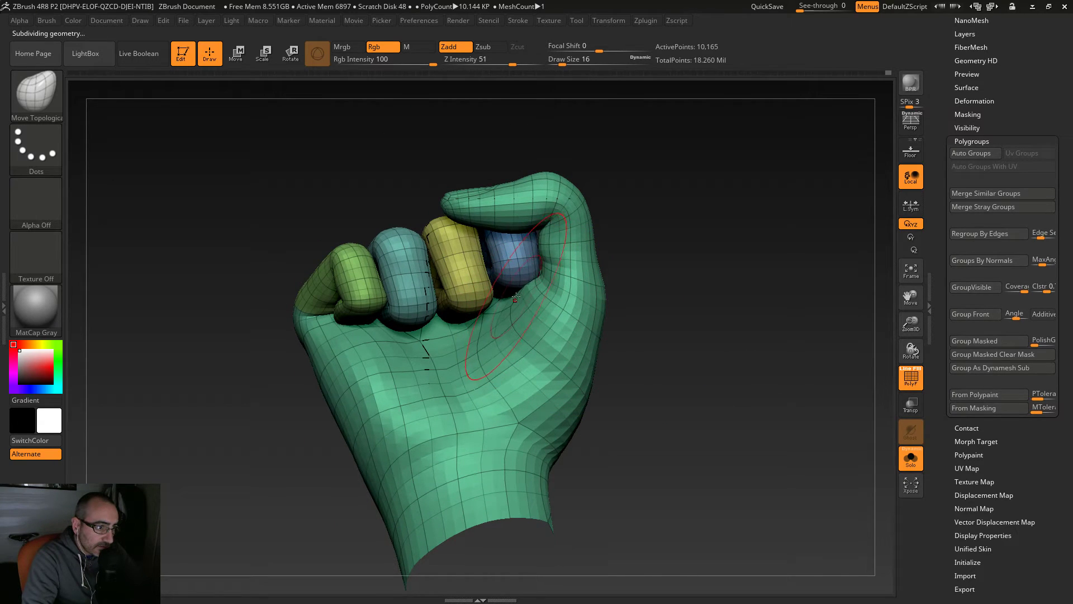
pyautogui.moveTo(655, 376)
pyautogui.mouseDown()
pyautogui.moveTo(658, 398)
pyautogui.moveTo(664, 351)
pyautogui.moveTo(651, 338)
pyautogui.mouseUp()
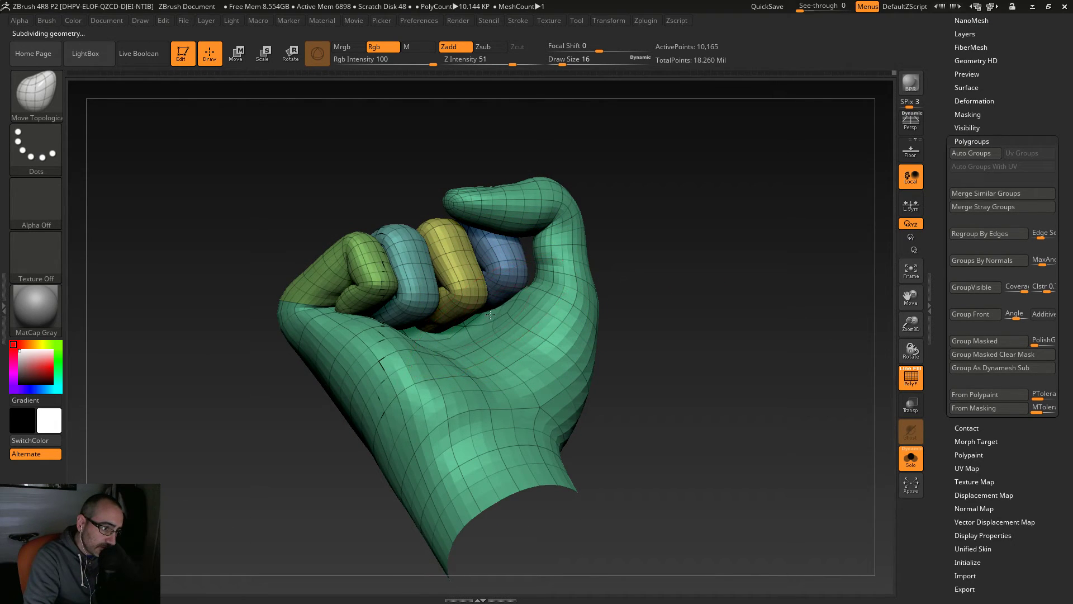
pyautogui.moveTo(677, 391); pyautogui.dragTo(635, 405)
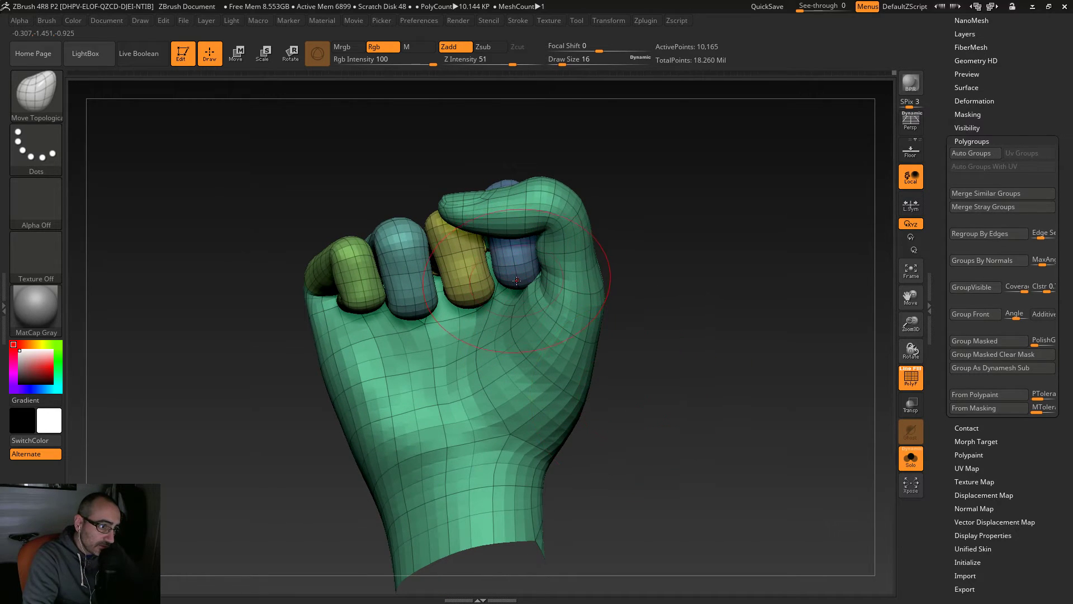
pyautogui.hotkey('shift', 'd')
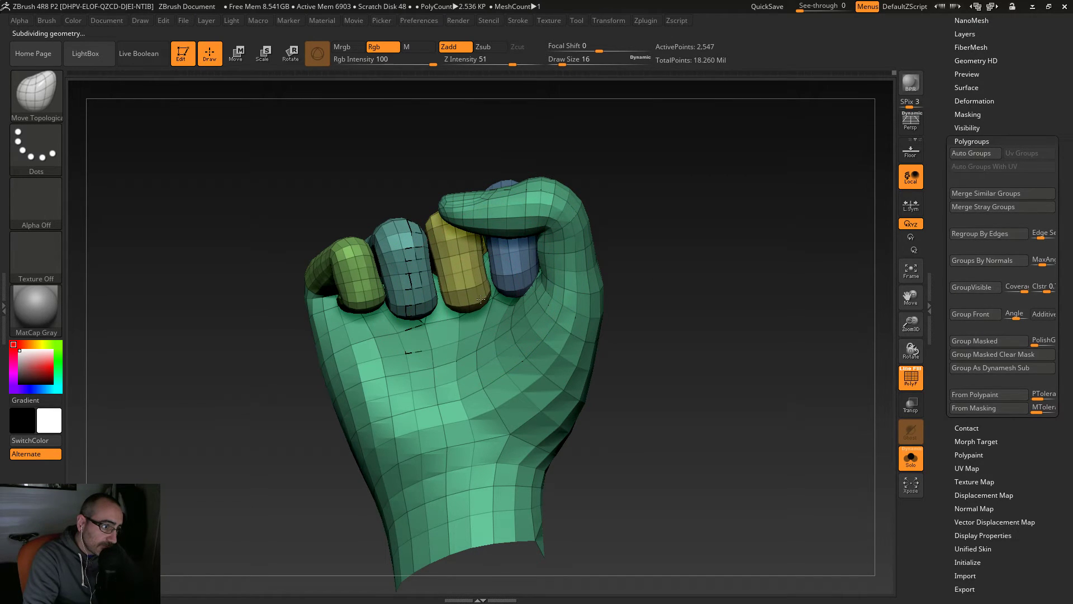
pyautogui.moveTo(670, 216); pyautogui.dragTo(546, 113)
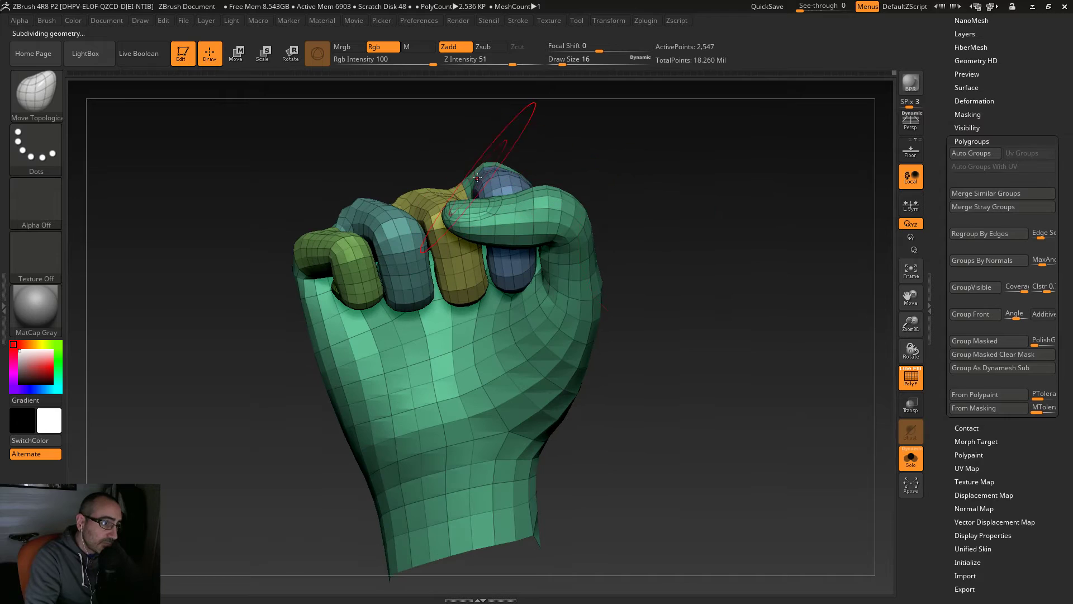
# Step: Set the draw size to 12 and nudge the back of the middle finger with the Move Topological brush
pyautogui.press('s')
pyautogui.moveTo(424, 192); pyautogui.dragTo(421, 192)
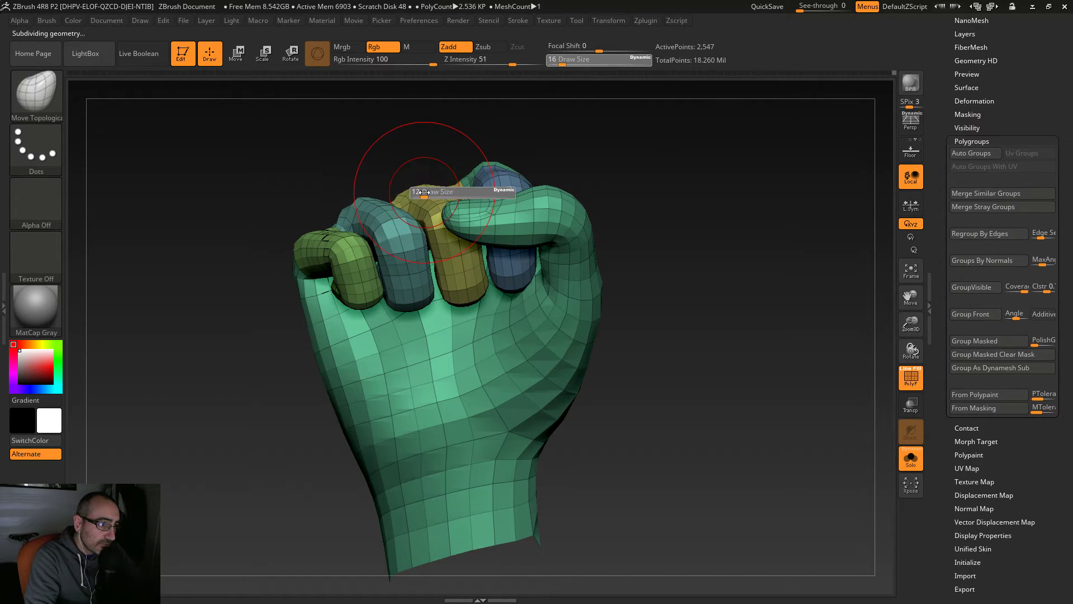
pyautogui.moveTo(637, 234); pyautogui.dragTo(635, 158)
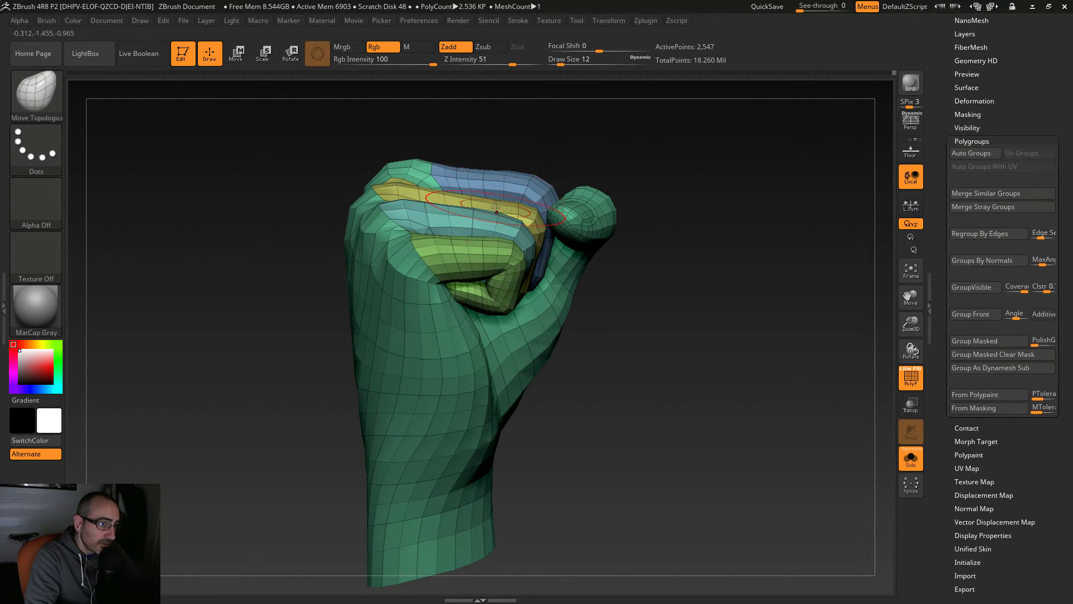
pyautogui.moveTo(466, 200); pyautogui.dragTo(466, 194)
pyautogui.moveTo(526, 206); pyautogui.dragTo(530, 203)
pyautogui.moveTo(626, 190); pyautogui.dragTo(505, 256)
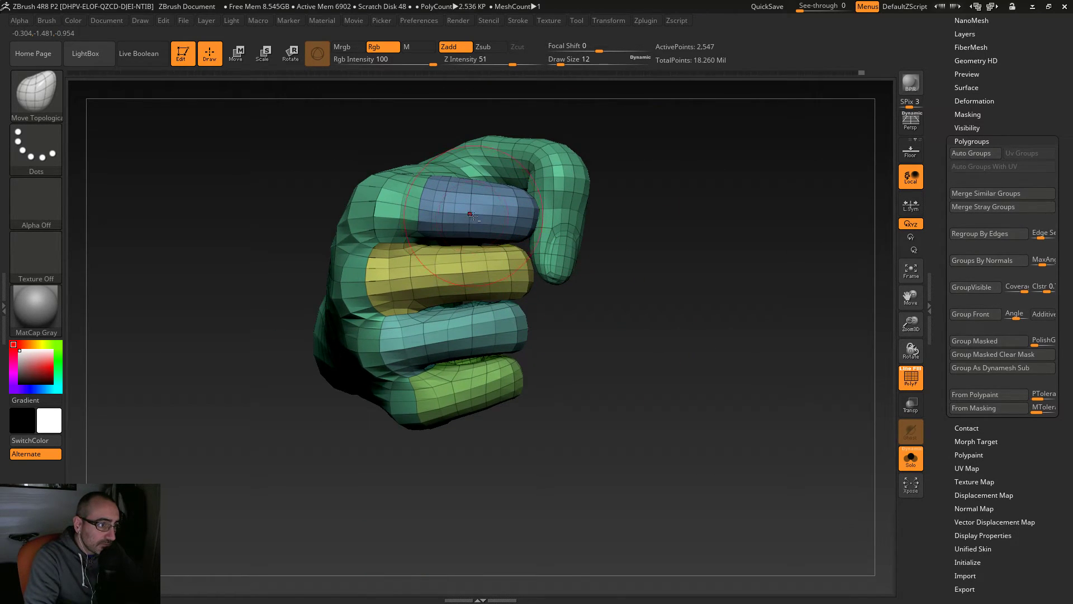
pyautogui.moveTo(615, 269); pyautogui.dragTo(514, 268)
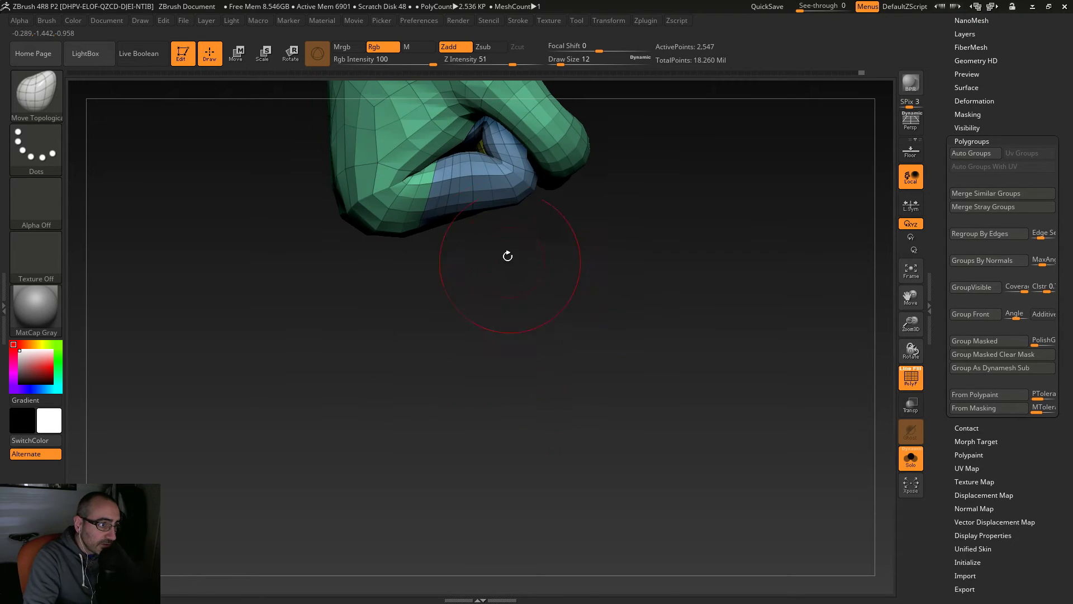
# Step: Nudge the curled index finger and the gaps between the other fingers with the Move Topological brush at draw size 12
pyautogui.moveTo(518, 194); pyautogui.dragTo(450, 155)
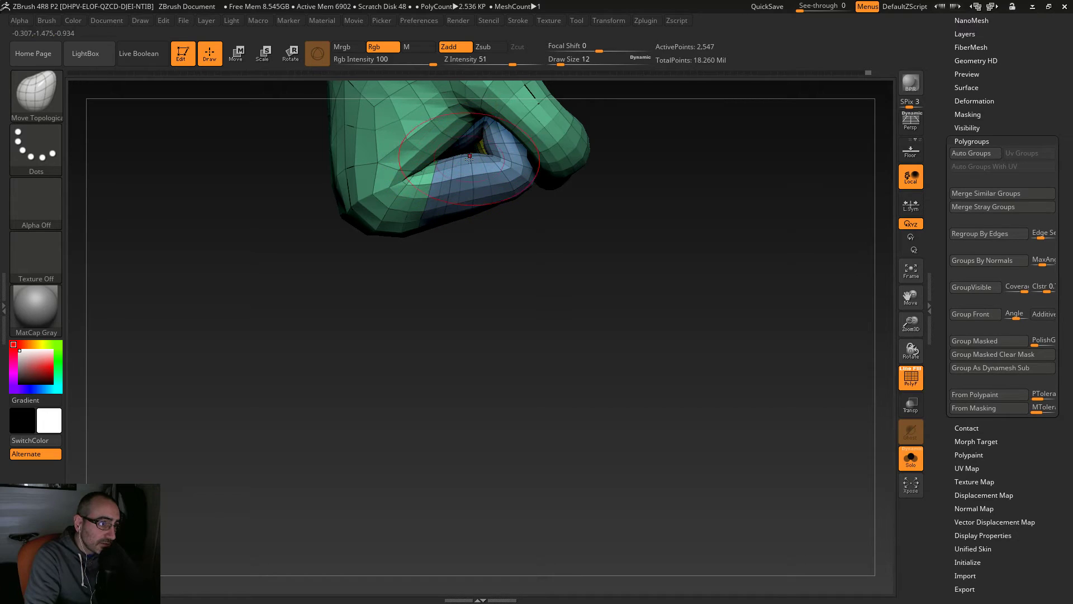
pyautogui.moveTo(511, 298); pyautogui.dragTo(479, 209)
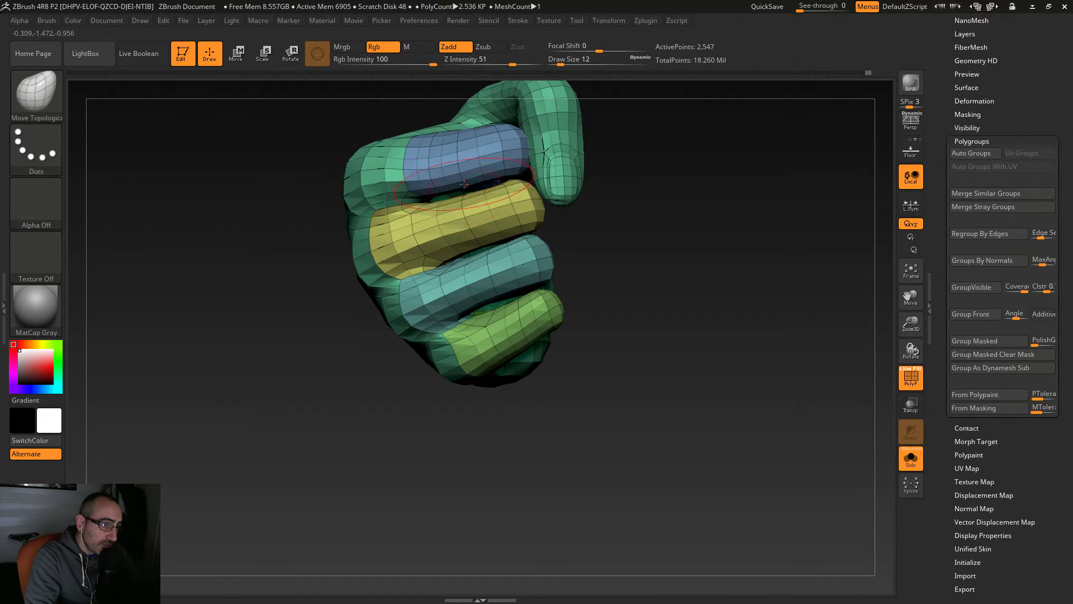
pyautogui.moveTo(636, 315); pyautogui.dragTo(671, 307)
pyautogui.moveTo(484, 317); pyautogui.dragTo(487, 304)
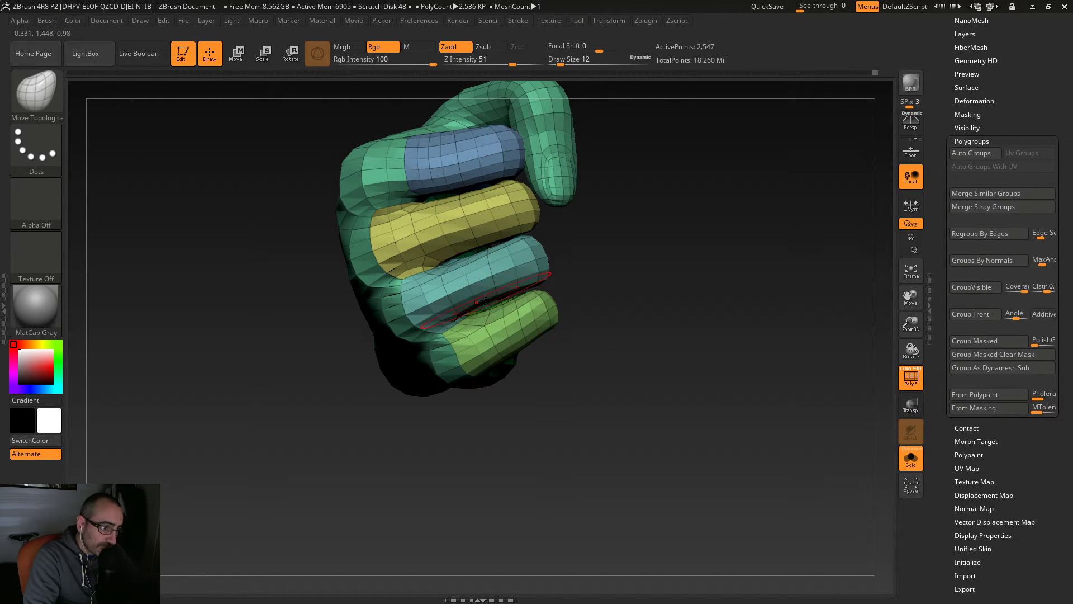
pyautogui.moveTo(670, 301); pyautogui.dragTo(648, 323)
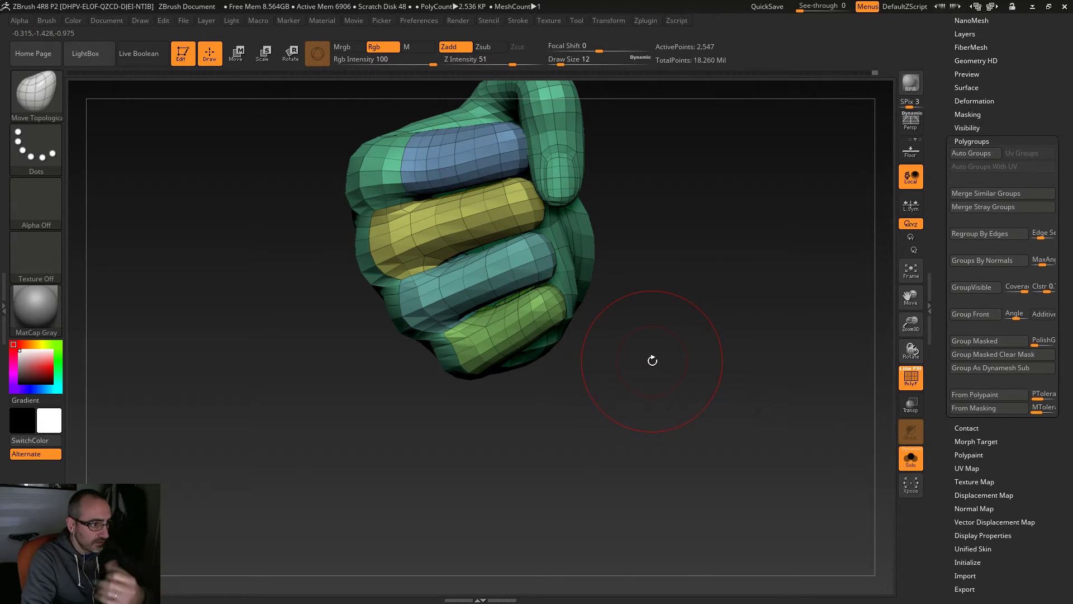
pyautogui.moveTo(652, 361); pyautogui.dragTo(522, 246)
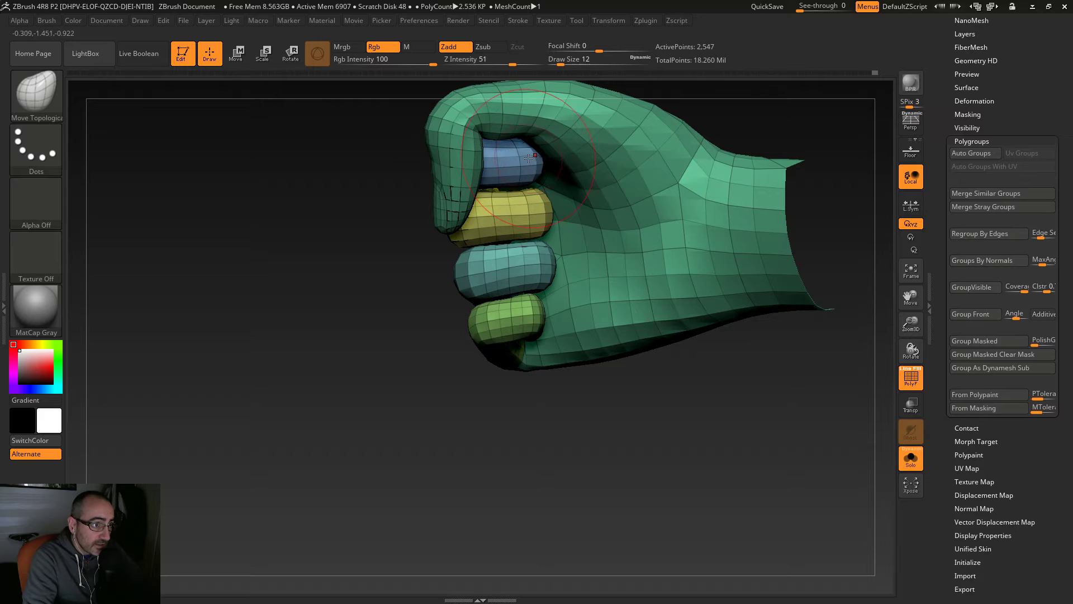
pyautogui.moveTo(591, 429); pyautogui.dragTo(563, 327)
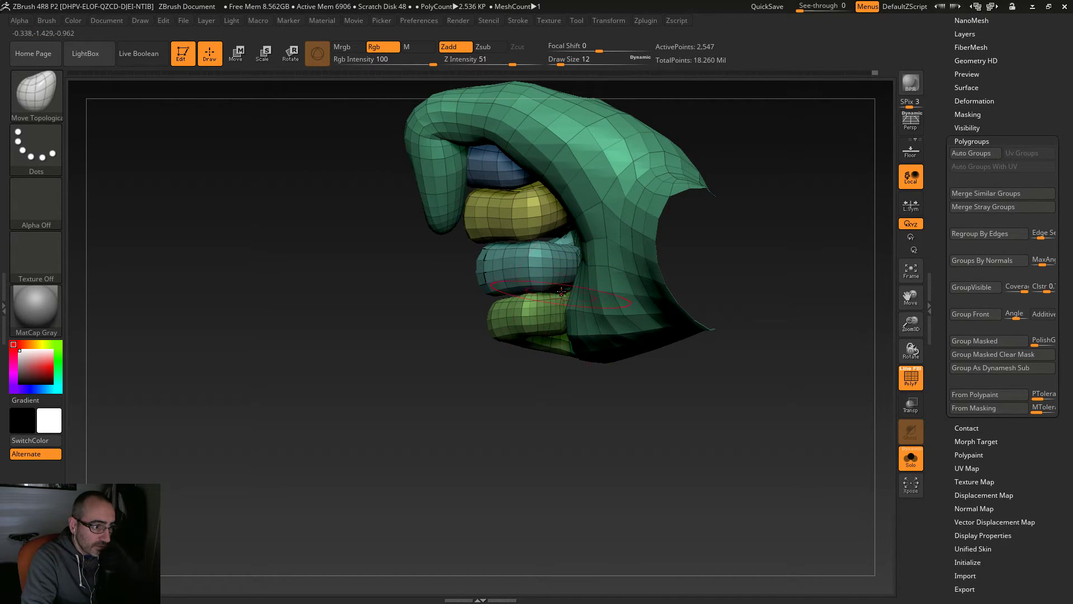
pyautogui.moveTo(569, 251); pyautogui.dragTo(618, 222)
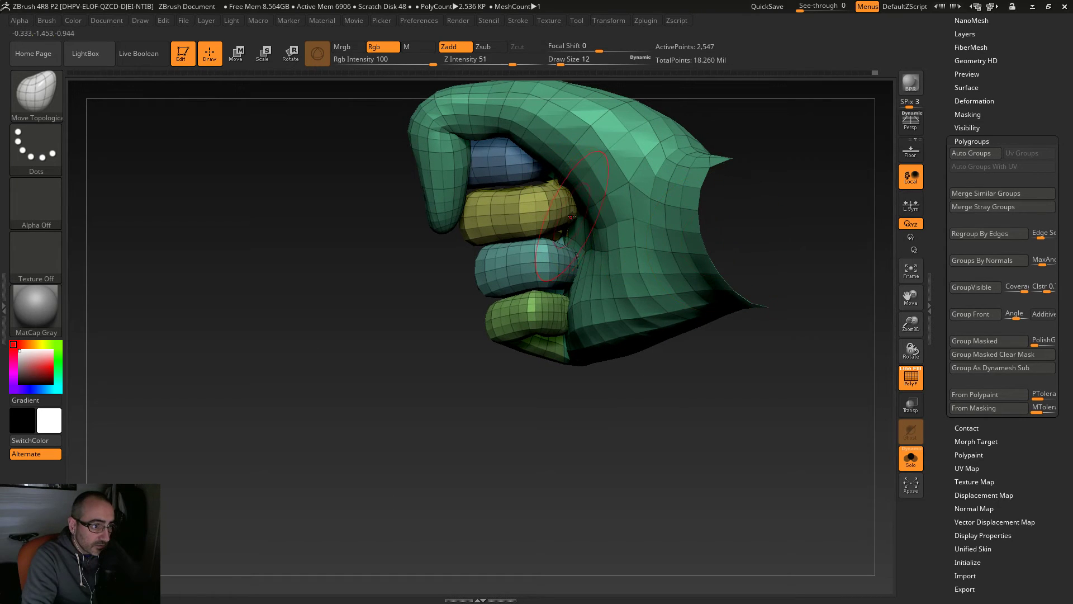
# Step: Lower the hand to subdivision level 1 and hide the palm and thumb polygroup, isolating the four curled fingers
pyautogui.hotkey('shift', 'd')
pyautogui.moveTo(565, 202); pyautogui.dragTo(552, 174)
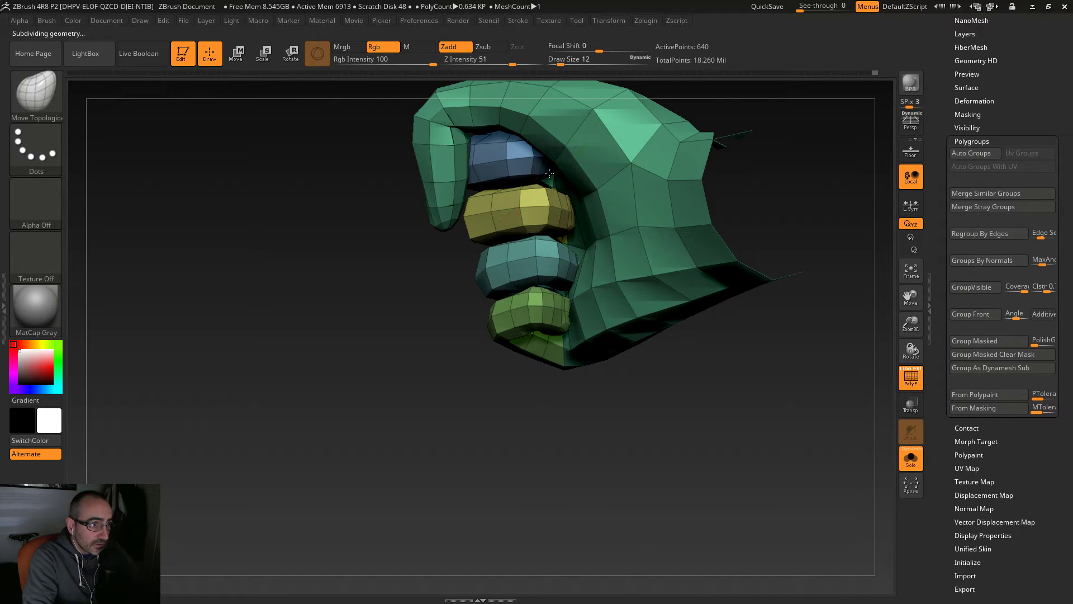
pyautogui.moveTo(637, 453)
pyautogui.mouseDown()
pyautogui.moveTo(601, 463)
pyautogui.moveTo(622, 431)
pyautogui.mouseUp()
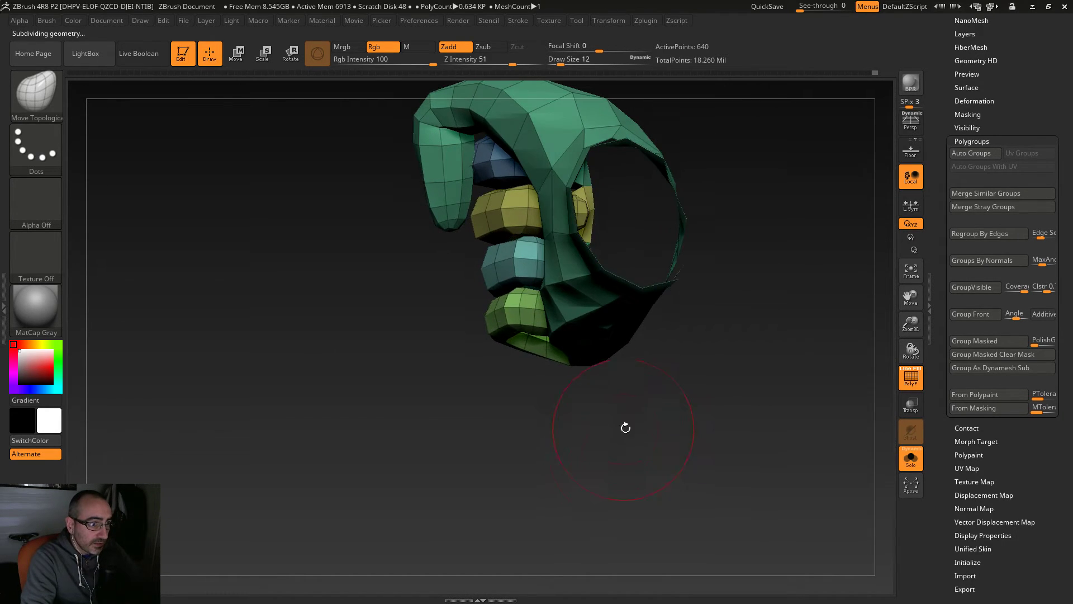
pyautogui.keyDown('ctrl'); pyautogui.keyDown('shift'); pyautogui.click(593, 279); pyautogui.keyUp('shift'); pyautogui.keyUp('ctrl')
pyautogui.moveTo(662, 351); pyautogui.dragTo(645, 287)
pyautogui.keyDown('alt'); pyautogui.moveTo(705, 254); pyautogui.dragTo(621, 400); pyautogui.keyUp('alt')
pyautogui.moveTo(620, 400); pyautogui.dragTo(559, 268)
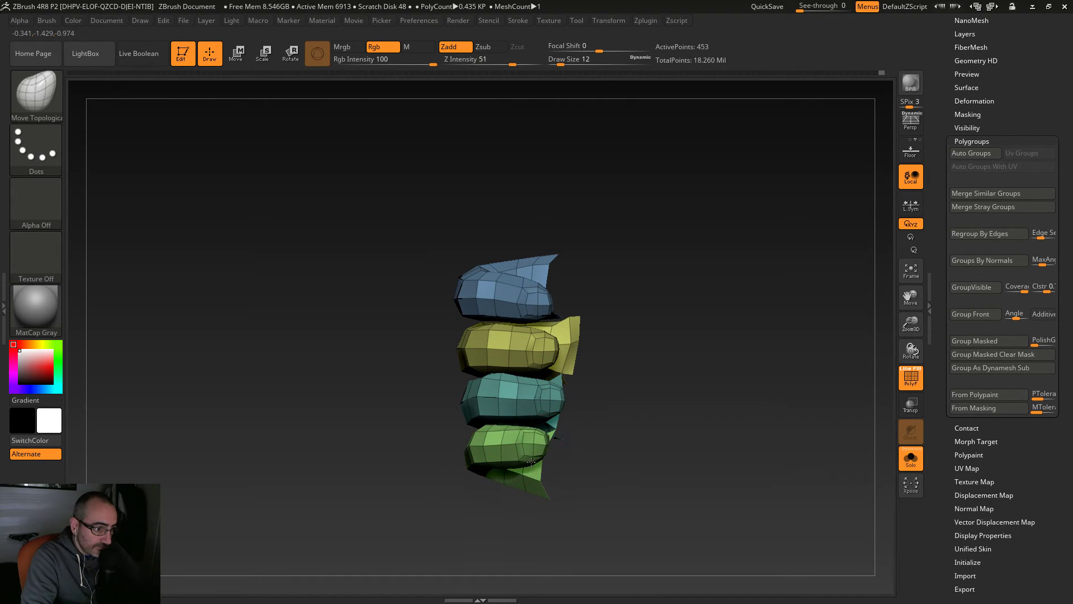
# Step: Set the draw size to 4 and reshape the tucked-in tip of the index finger with the Move Topological brush
pyautogui.moveTo(549, 309); pyautogui.dragTo(566, 316)
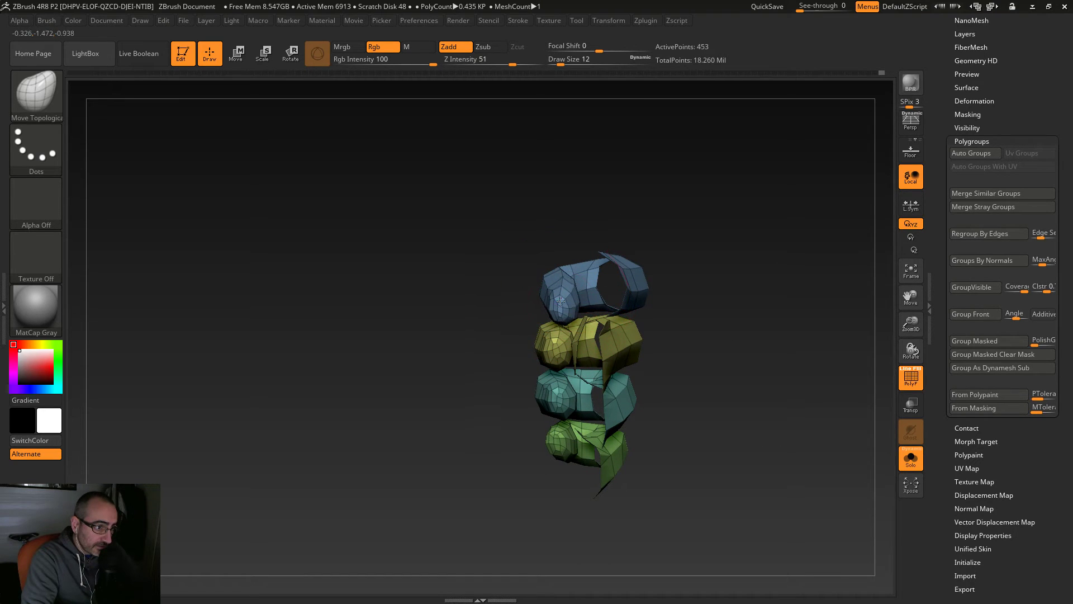
pyautogui.moveTo(529, 213)
pyautogui.mouseDown()
pyautogui.moveTo(575, 203)
pyautogui.moveTo(494, 213)
pyautogui.mouseUp()
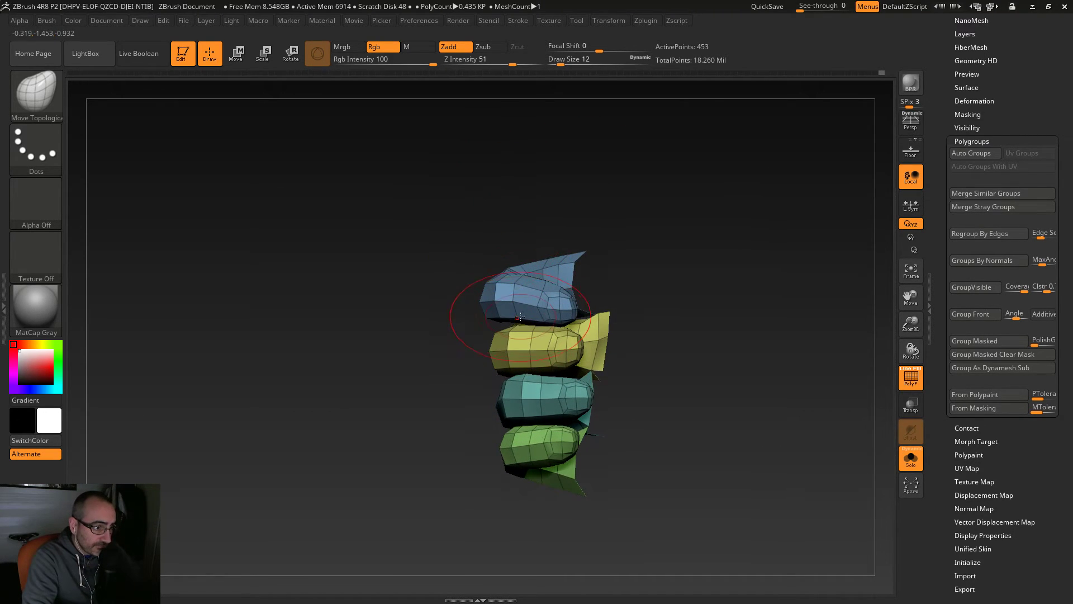
pyautogui.press('s')
pyautogui.moveTo(554, 308); pyautogui.dragTo(545, 308)
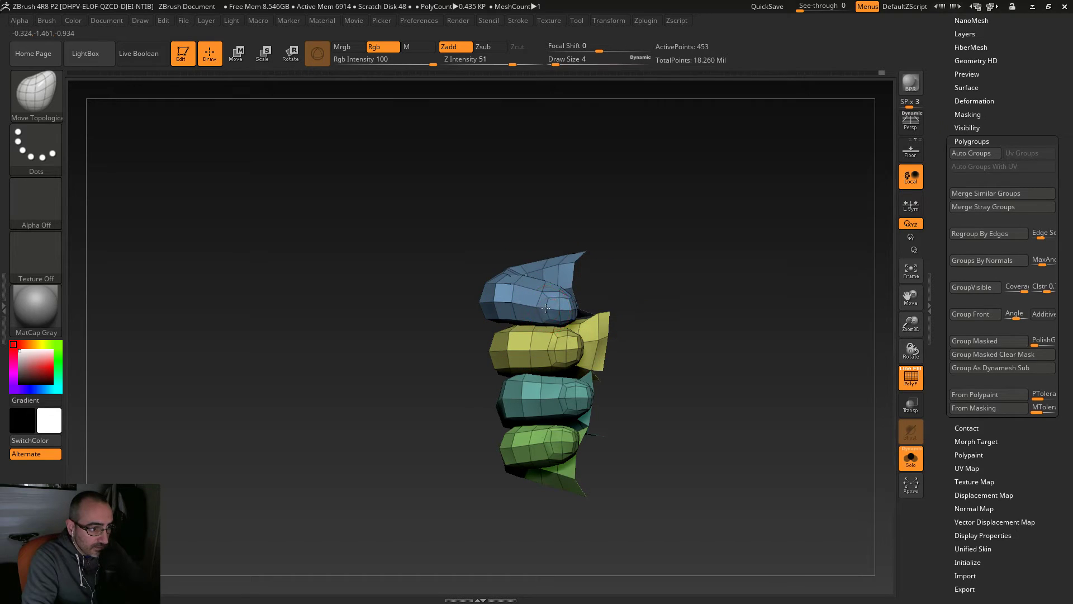
pyautogui.moveTo(630, 274); pyautogui.dragTo(705, 256)
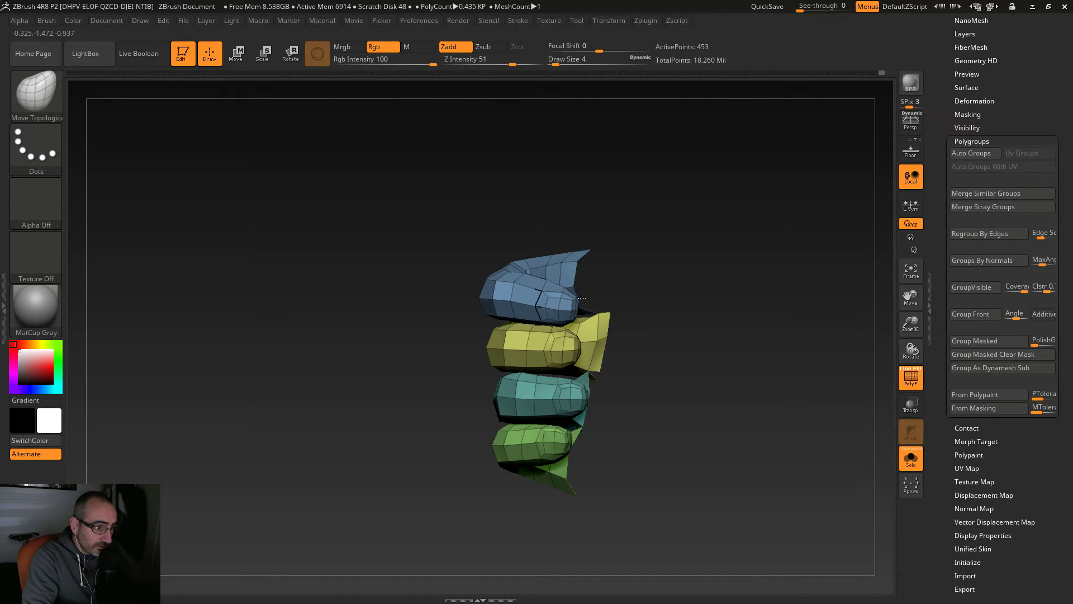
pyautogui.moveTo(622, 292); pyautogui.dragTo(626, 279)
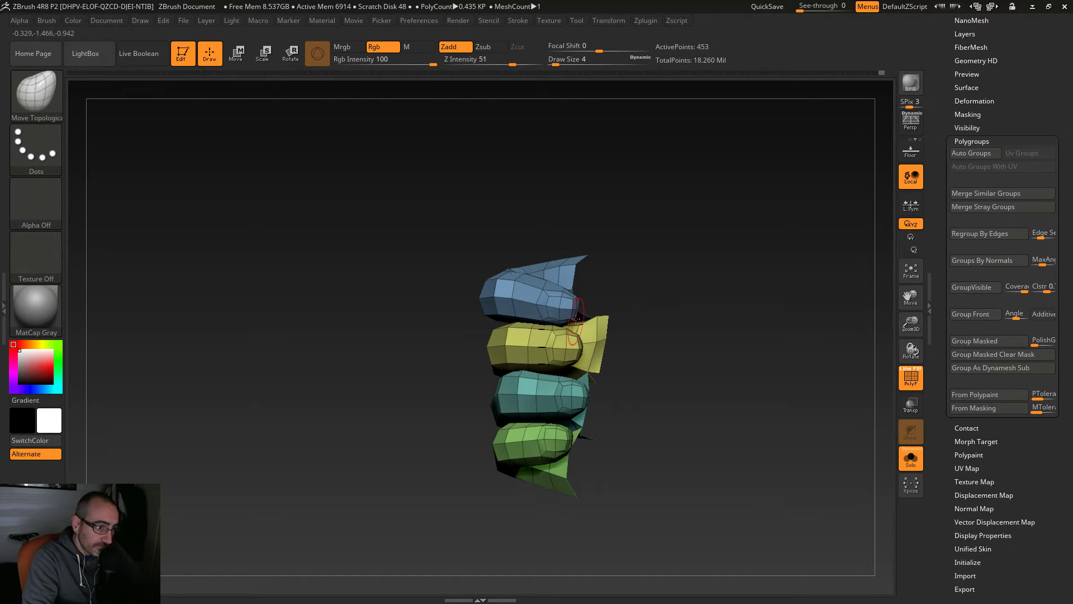
pyautogui.moveTo(631, 270)
pyautogui.mouseDown()
pyautogui.moveTo(657, 268)
pyautogui.moveTo(649, 280)
pyautogui.mouseUp()
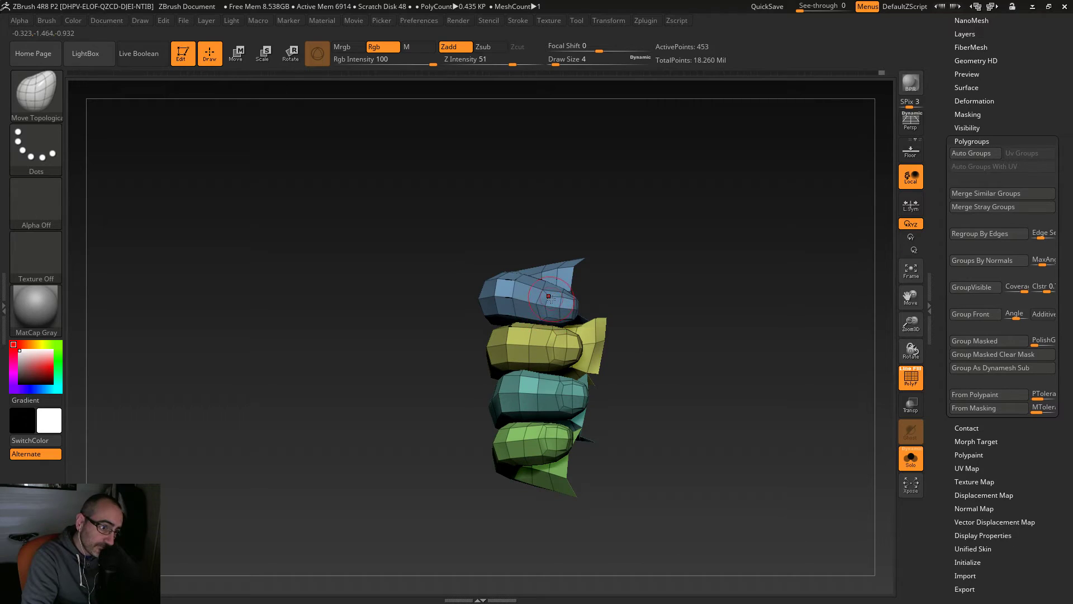
pyautogui.moveTo(596, 304); pyautogui.dragTo(589, 316)
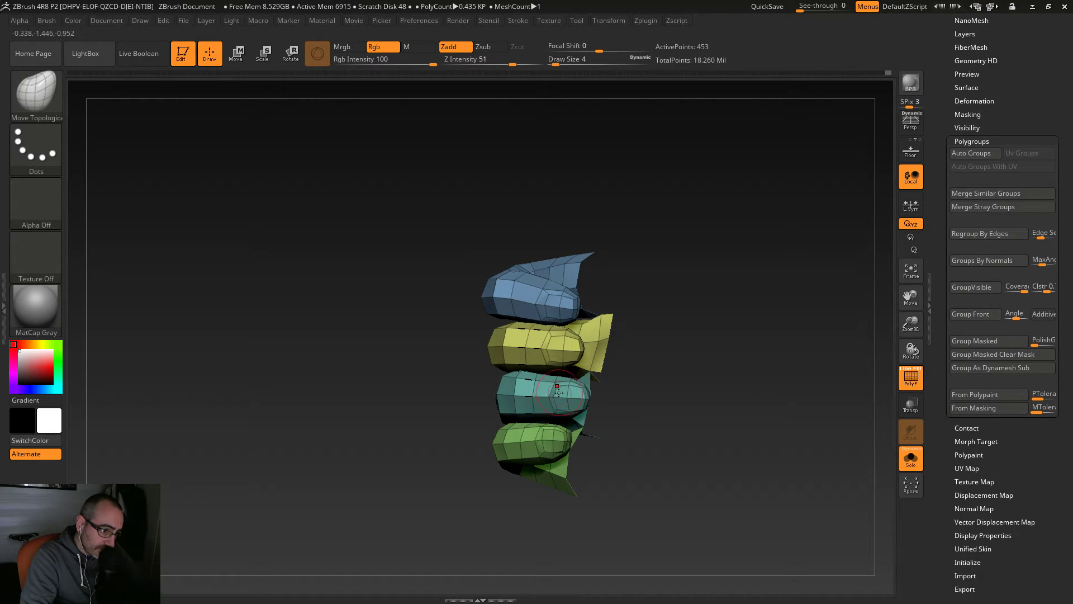
# Step: Set the draw size to 7 and nudge the tucked fingertips into a more even stack
pyautogui.moveTo(565, 448)
pyautogui.mouseDown(button='right')
pyautogui.moveTo(612, 455)
pyautogui.moveTo(569, 449)
pyautogui.moveTo(571, 496)
pyautogui.mouseUp(button='right')
pyautogui.press('s')
pyautogui.moveTo(583, 354); pyautogui.dragTo(590, 352)
pyautogui.moveTo(676, 327); pyautogui.dragTo(748, 325)
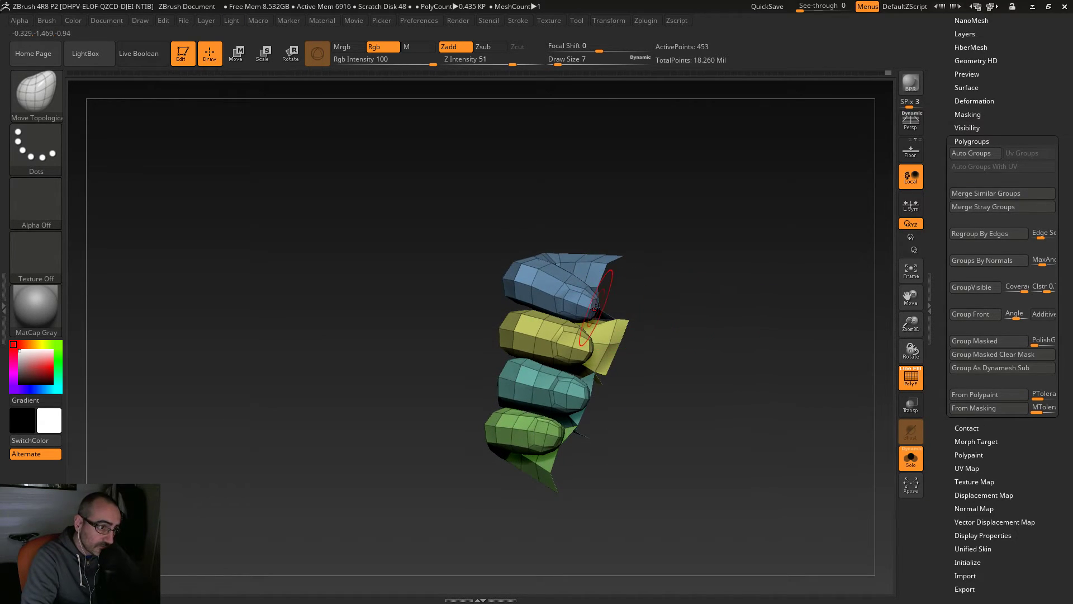
pyautogui.moveTo(653, 293)
pyautogui.mouseDown()
pyautogui.moveTo(678, 297)
pyautogui.moveTo(666, 305)
pyautogui.mouseUp()
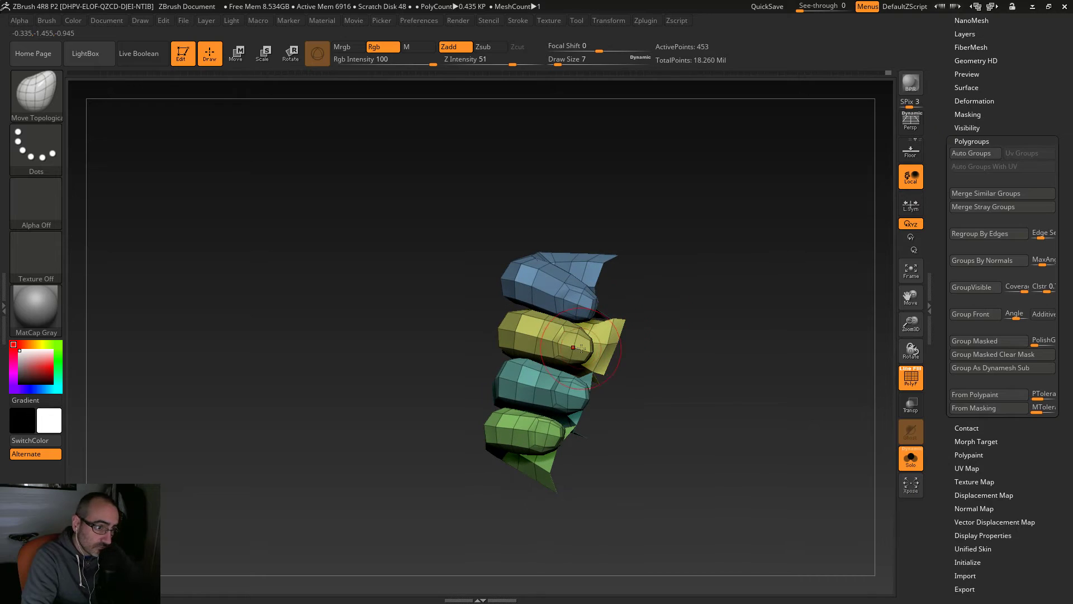
pyautogui.moveTo(586, 355); pyautogui.dragTo(615, 401)
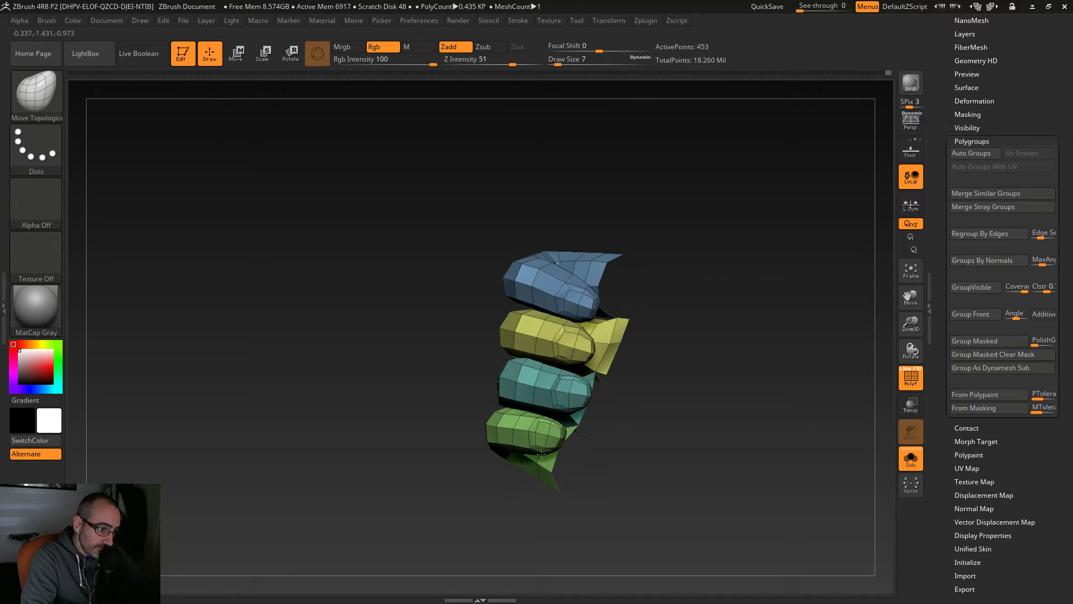
# Step: Raise the isolated fingers to subdivision level 2 and check their spacing from the front, side and knuckle views
pyautogui.hotkey('ctrl', 'd')
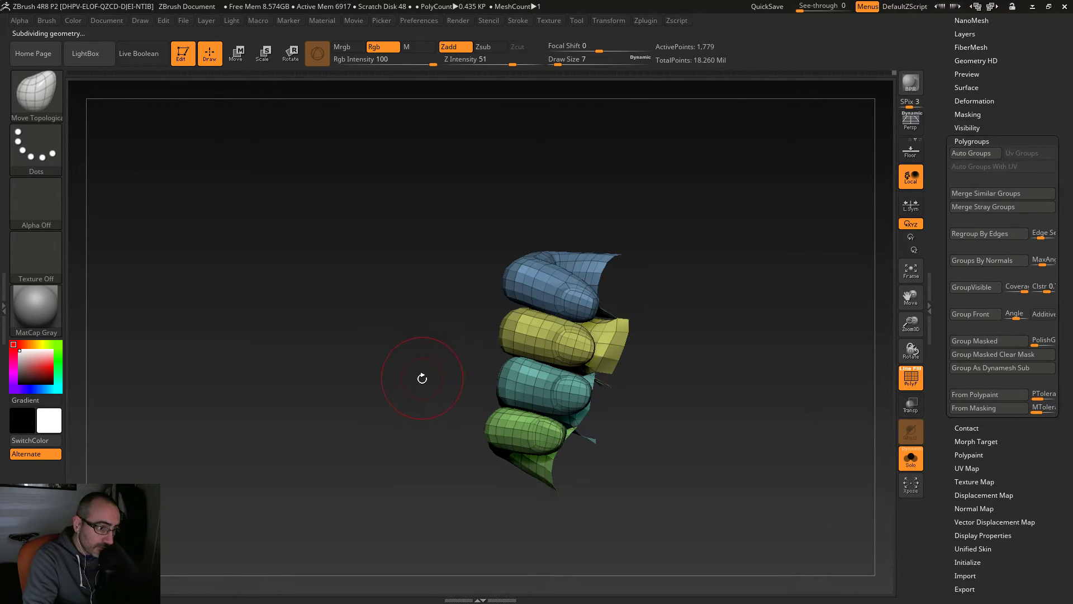
pyautogui.moveTo(450, 387); pyautogui.dragTo(644, 399)
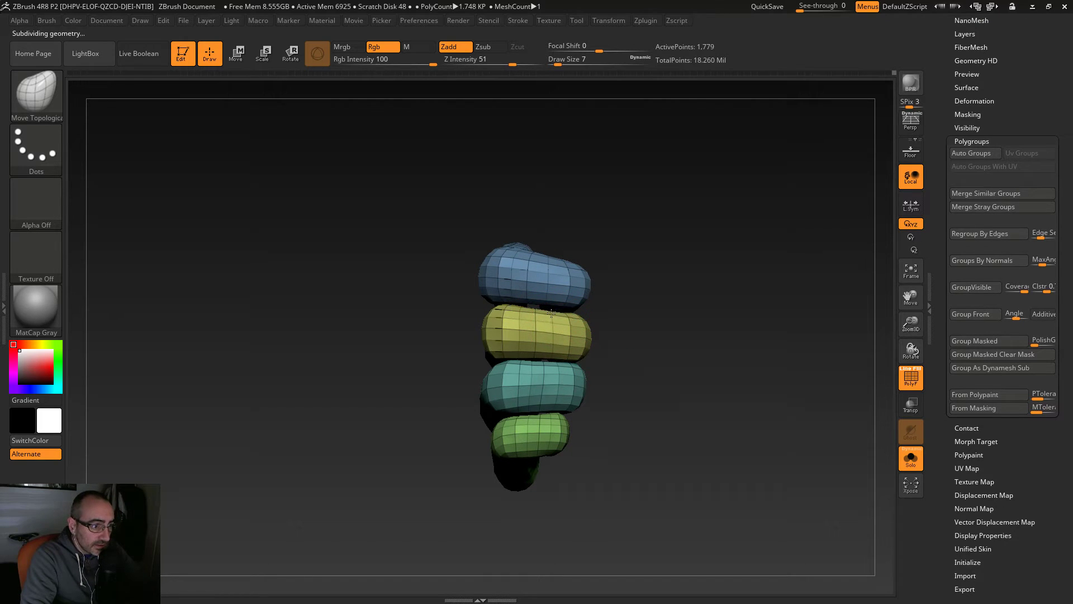
pyautogui.moveTo(562, 307); pyautogui.dragTo(522, 360)
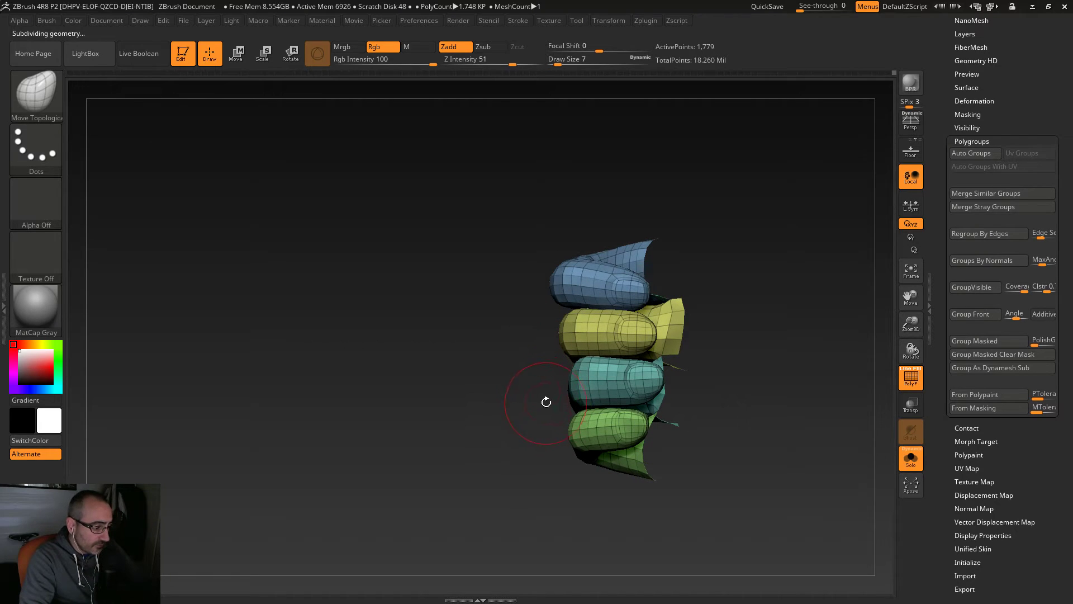
pyautogui.moveTo(604, 339); pyautogui.dragTo(578, 285)
pyautogui.moveTo(636, 309); pyautogui.dragTo(647, 255)
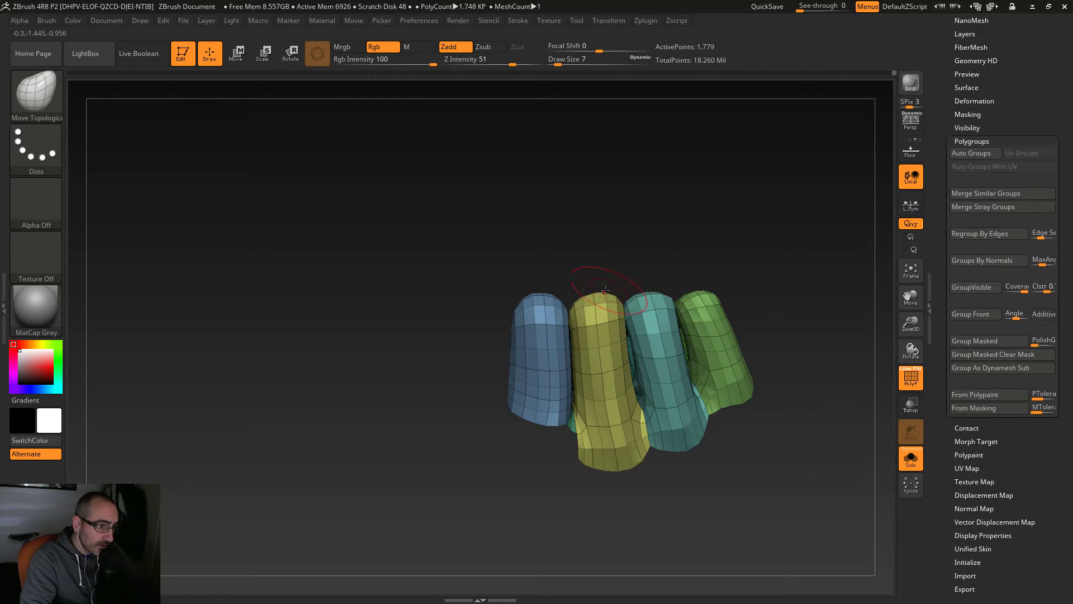
# Step: Set the draw size to 16 and push the index finger's knuckle end slightly inward
pyautogui.press('s')
pyautogui.moveTo(588, 296); pyautogui.dragTo(593, 297)
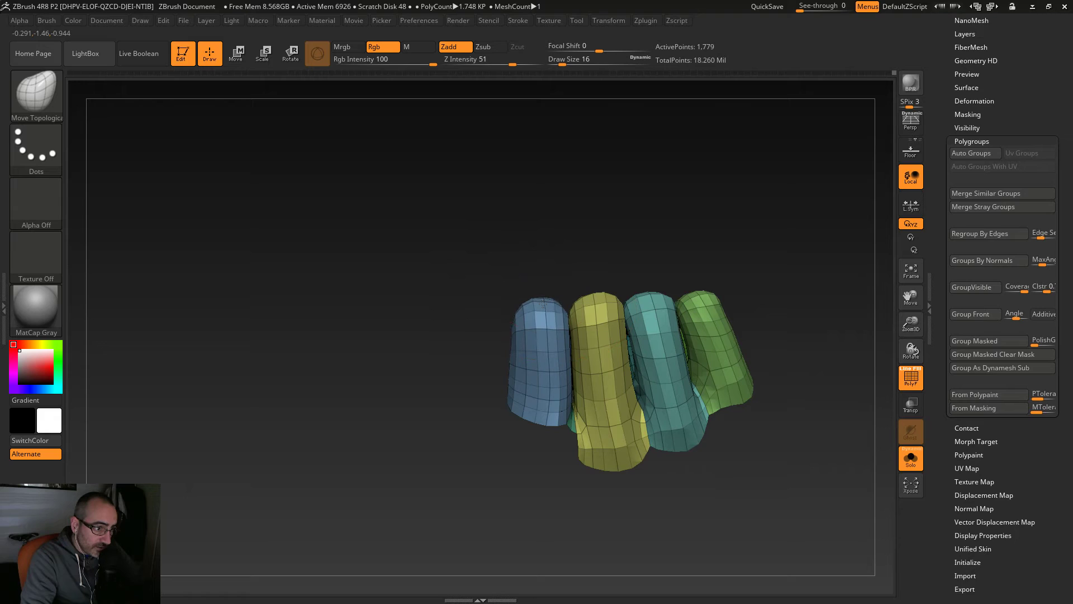
pyautogui.moveTo(525, 254); pyautogui.dragTo(613, 250)
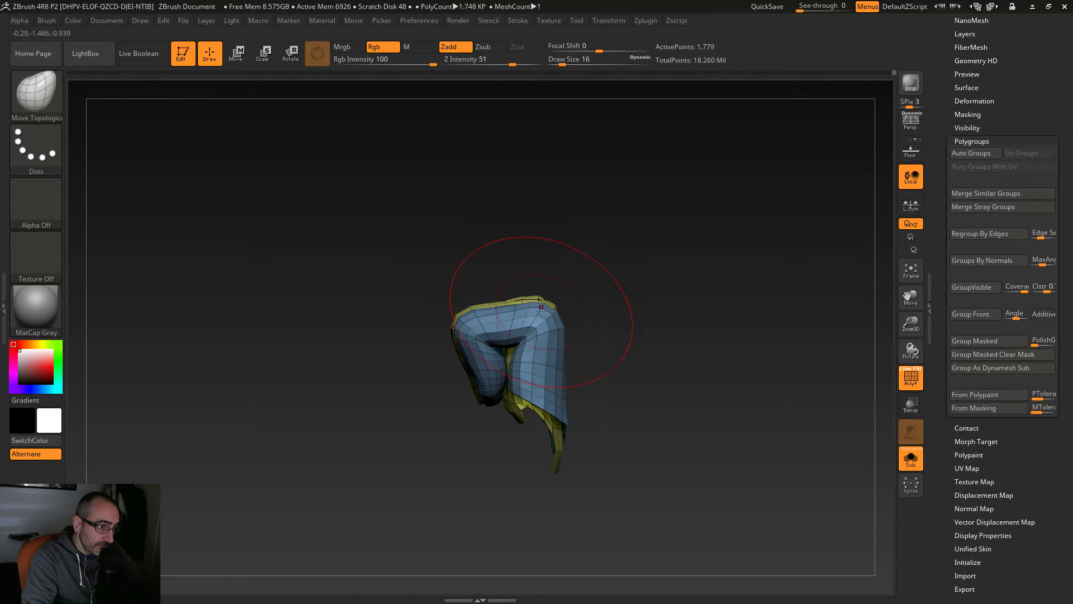
pyautogui.moveTo(626, 282); pyautogui.dragTo(531, 288)
# Step: Set the draw size to 8 and refine the bends and sides of the index, middle and ring fingers
pyautogui.press('s')
pyautogui.moveTo(566, 385); pyautogui.dragTo(561, 387)
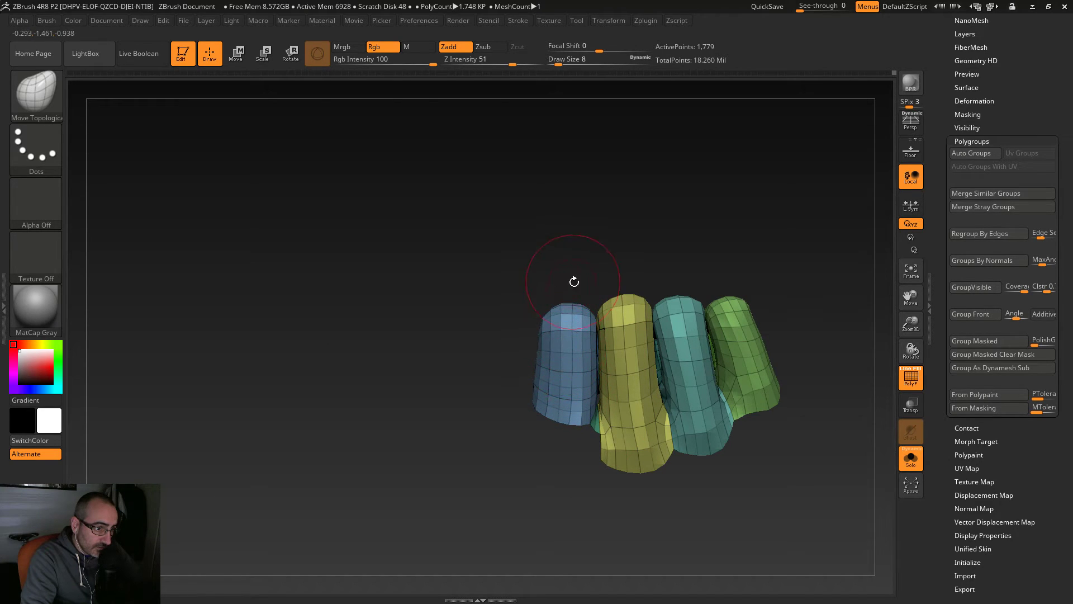
pyautogui.moveTo(549, 249)
pyautogui.mouseDown()
pyautogui.moveTo(562, 240)
pyautogui.moveTo(546, 247)
pyautogui.mouseUp()
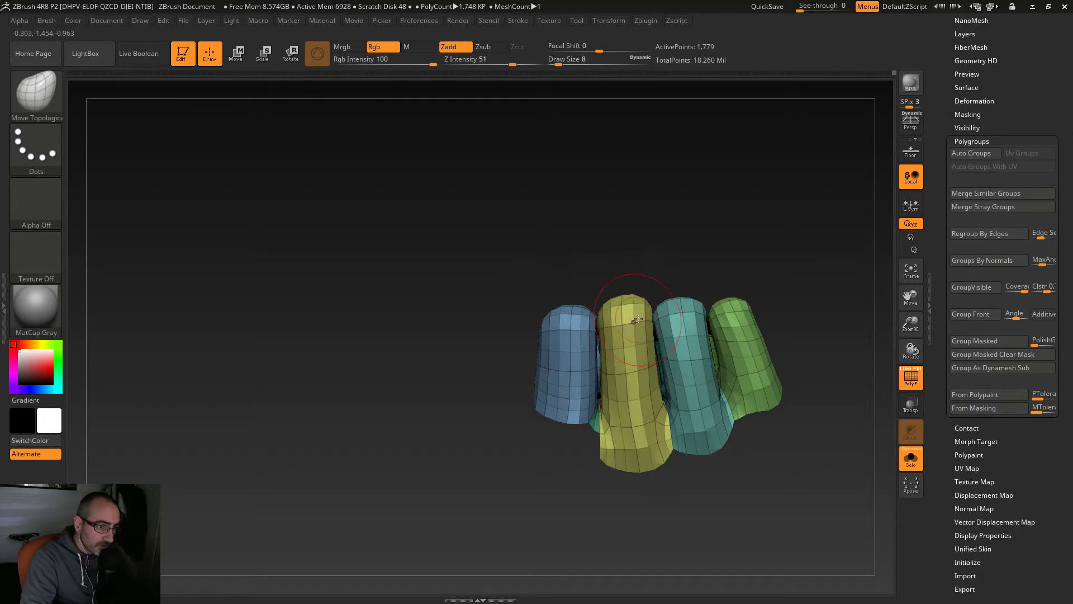
pyautogui.moveTo(641, 274)
pyautogui.mouseDown()
pyautogui.moveTo(642, 232)
pyautogui.moveTo(635, 288)
pyautogui.mouseUp()
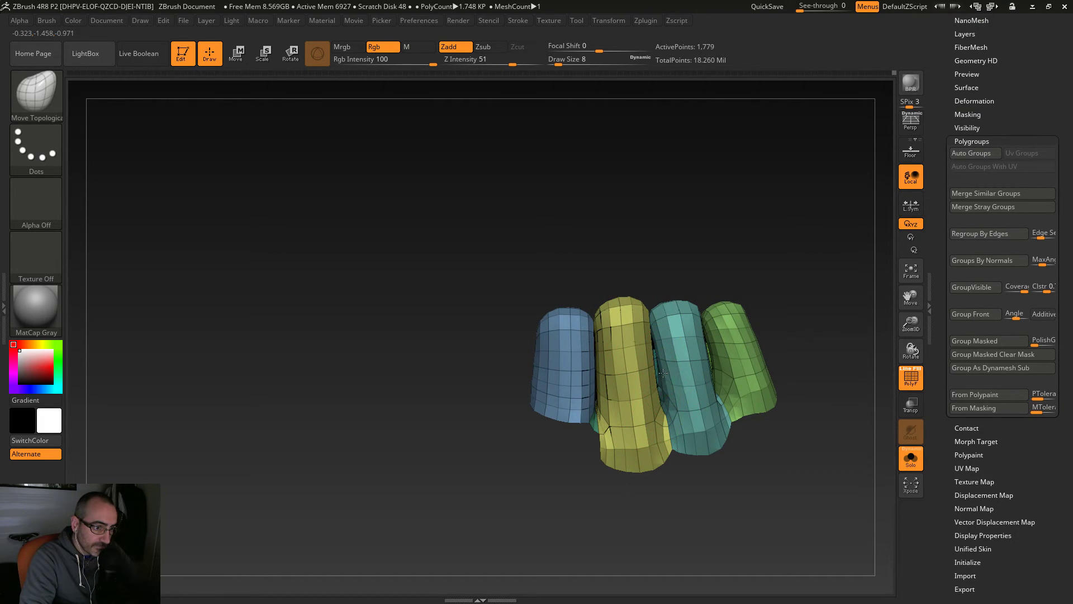
pyautogui.moveTo(662, 261)
pyautogui.mouseDown()
pyautogui.moveTo(652, 246)
pyautogui.moveTo(660, 258)
pyautogui.mouseUp()
pyautogui.moveTo(677, 403); pyautogui.dragTo(673, 410)
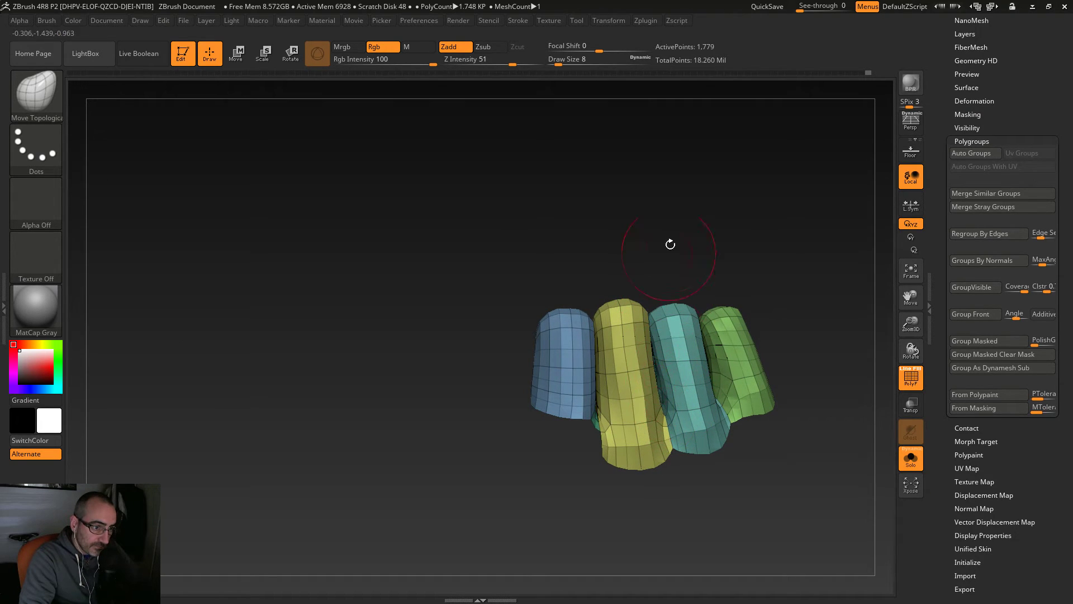
pyautogui.moveTo(669, 258); pyautogui.dragTo(671, 290)
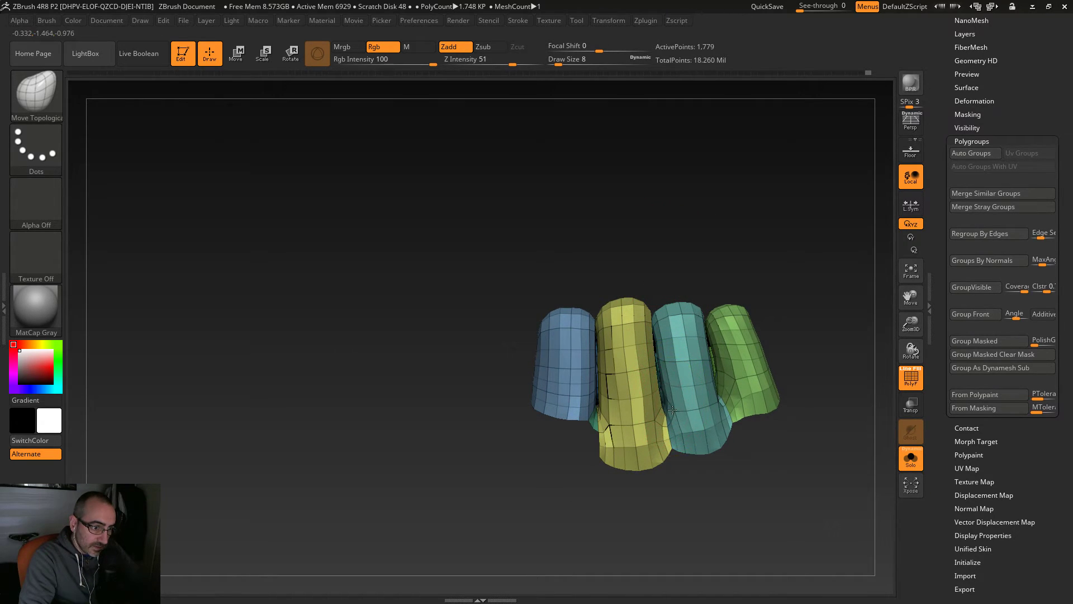
pyautogui.moveTo(642, 396); pyautogui.dragTo(635, 385)
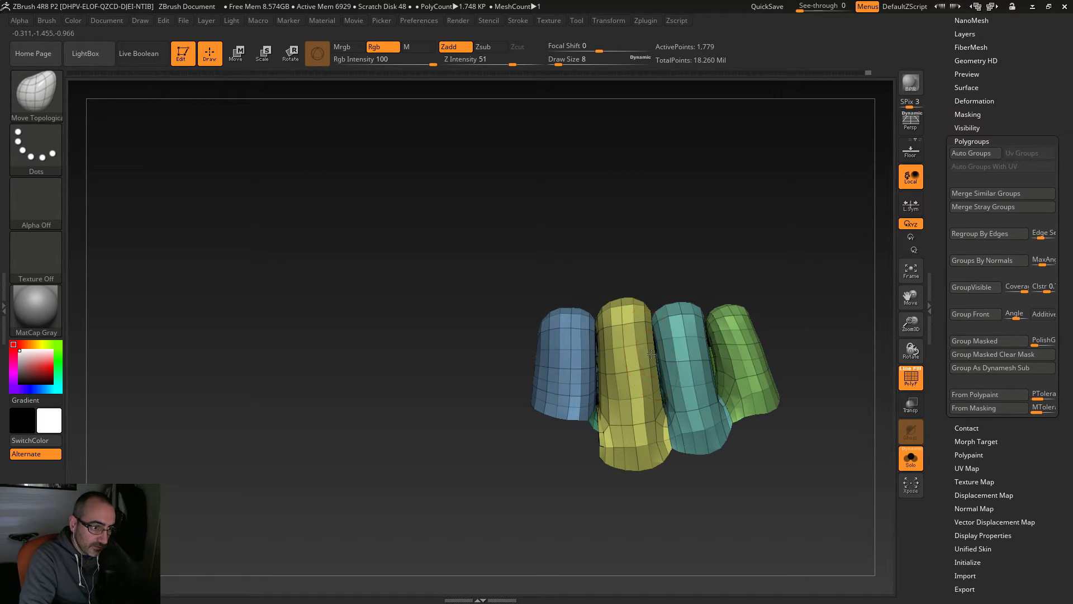
pyautogui.moveTo(663, 262); pyautogui.dragTo(657, 283)
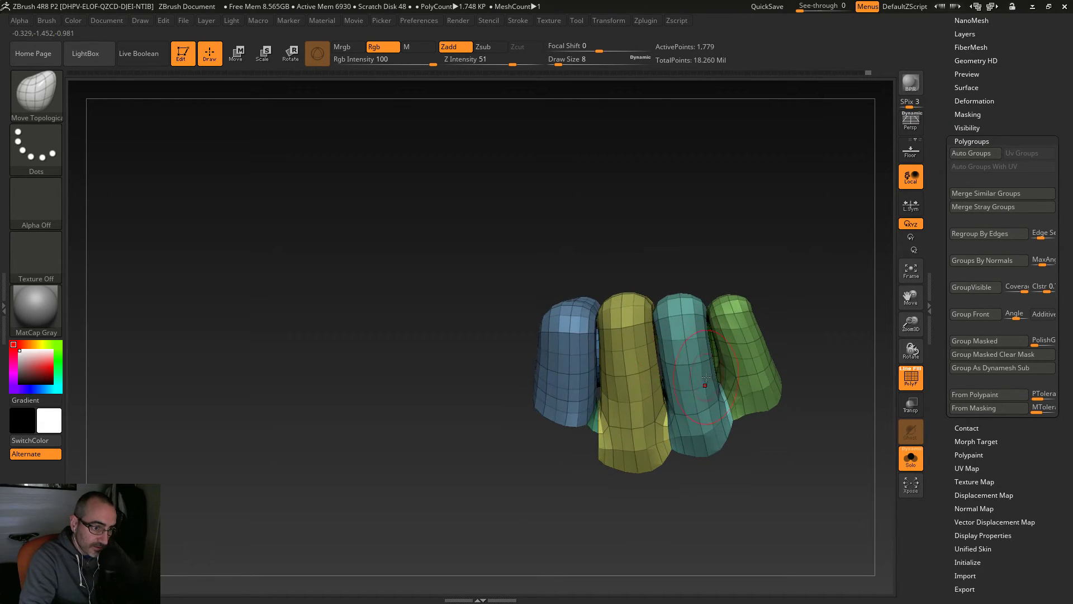
pyautogui.moveTo(717, 387)
pyautogui.mouseDown()
pyautogui.moveTo(709, 346)
pyautogui.moveTo(695, 356)
pyautogui.mouseUp()
# Step: Set the draw size to 17 and adjust both bent ends of the middle finger from the front of the fist
pyautogui.moveTo(663, 243); pyautogui.dragTo(618, 424, button='right')
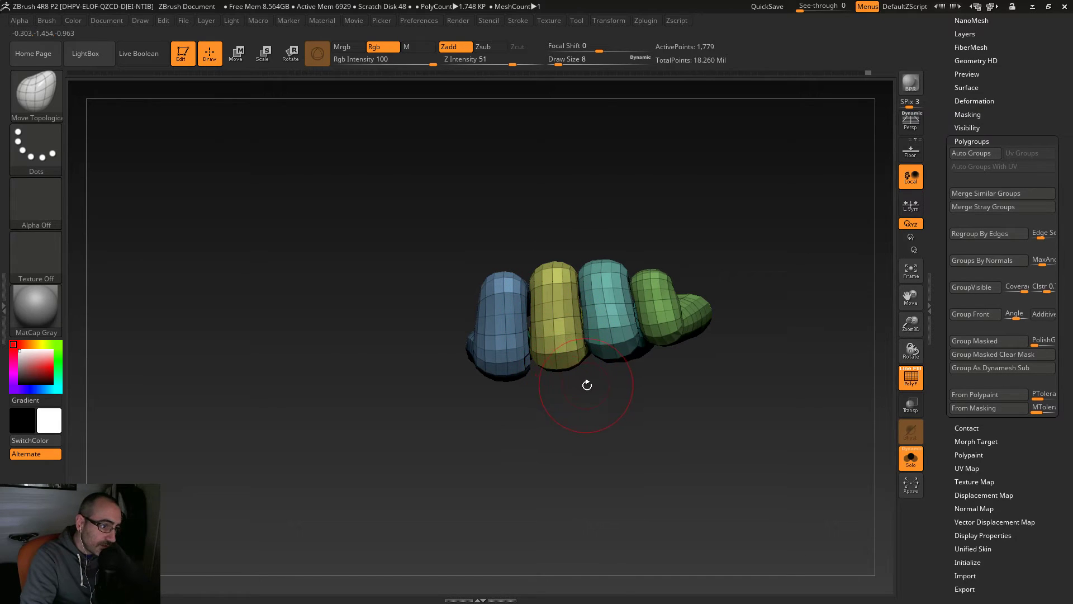
pyautogui.press('s')
pyautogui.moveTo(561, 364)
pyautogui.mouseDown()
pyautogui.moveTo(508, 374)
pyautogui.moveTo(560, 377)
pyautogui.mouseUp()
pyautogui.press('s')
pyautogui.moveTo(547, 306); pyautogui.dragTo(552, 284)
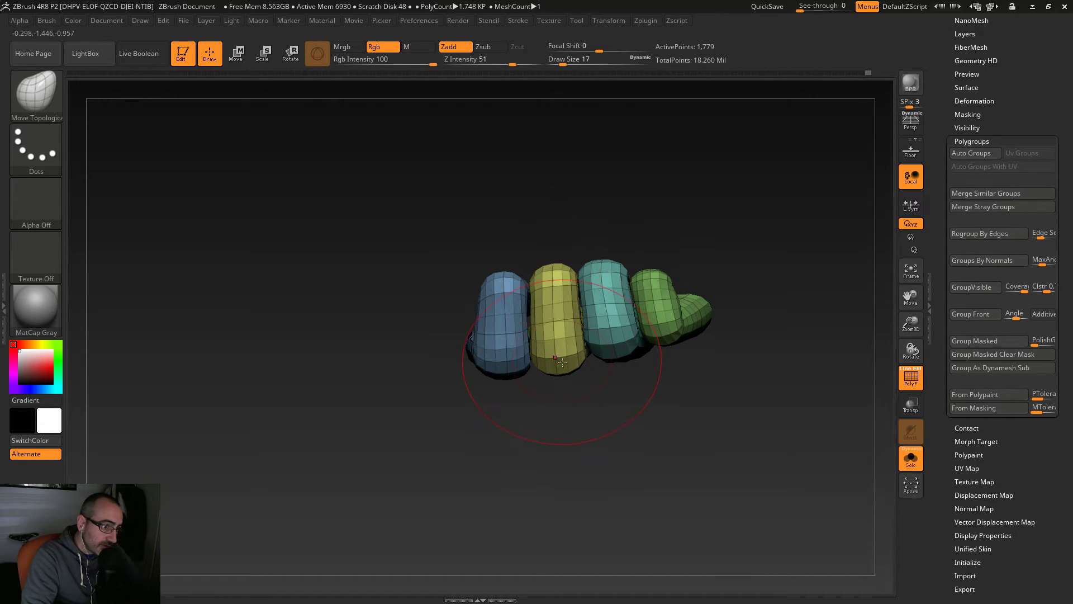
# Step: Adjust the lower bends of the middle and ring fingers, and raise the little finger's upper end slightly at draw size 13
pyautogui.moveTo(547, 358); pyautogui.dragTo(550, 362)
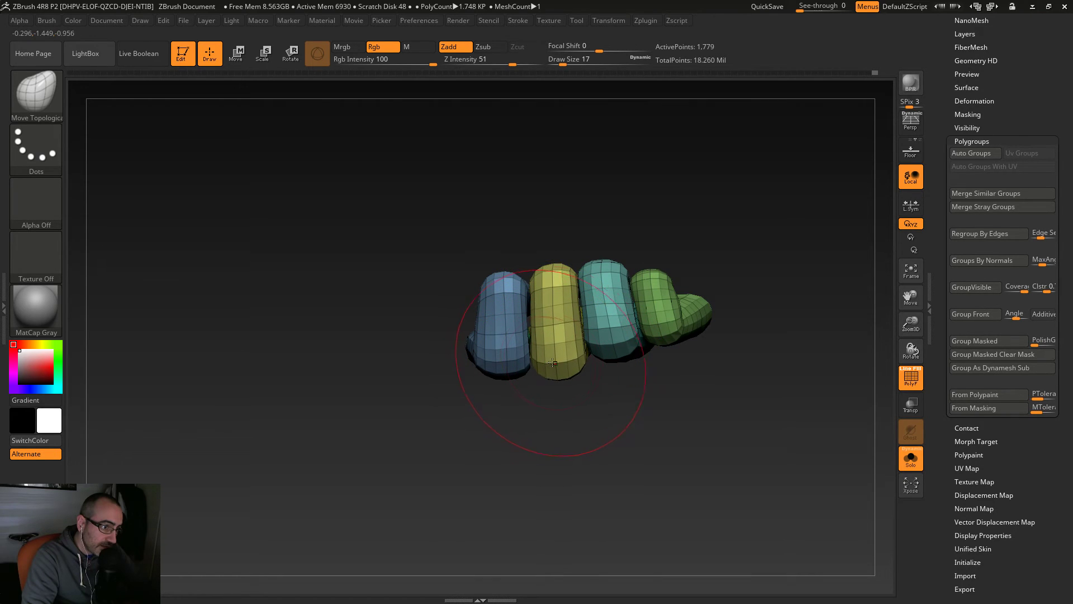
pyautogui.moveTo(609, 347)
pyautogui.mouseDown()
pyautogui.moveTo(587, 317)
pyautogui.moveTo(614, 351)
pyautogui.mouseUp()
pyautogui.press('s')
pyautogui.moveTo(581, 386)
pyautogui.mouseDown()
pyautogui.moveTo(601, 407)
pyautogui.moveTo(617, 380)
pyautogui.mouseUp()
pyautogui.moveTo(651, 277); pyautogui.dragTo(651, 266)
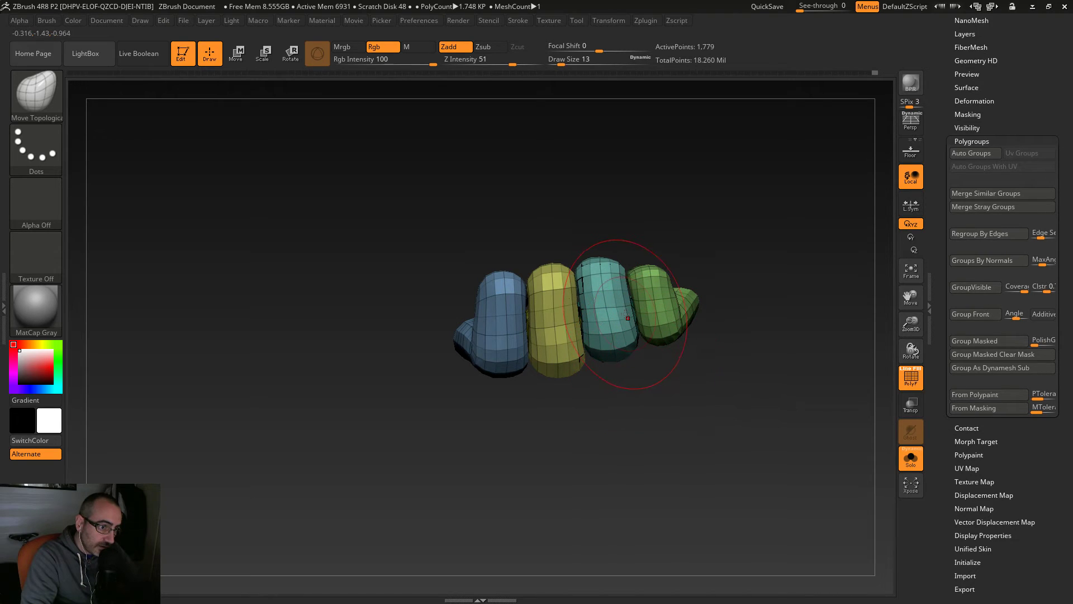
# Step: Nudge the ring finger slightly toward the middle finger at draw size 7 and shift the middle finger at draw size 22
pyautogui.press('s')
pyautogui.moveTo(611, 318); pyautogui.dragTo(609, 319)
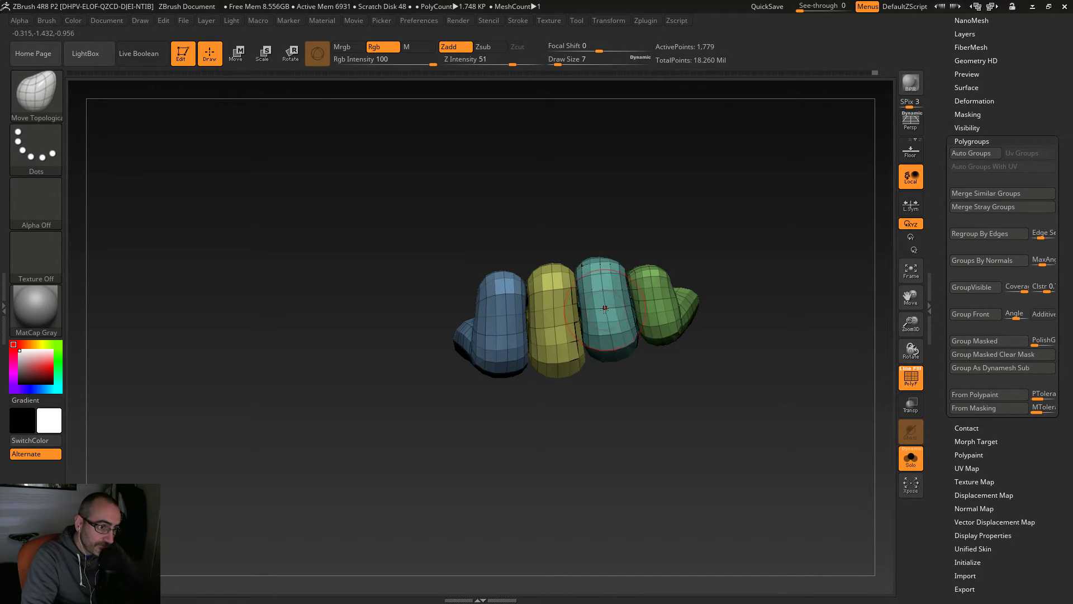
pyautogui.moveTo(597, 422)
pyautogui.mouseDown()
pyautogui.moveTo(517, 387)
pyautogui.moveTo(511, 365)
pyautogui.mouseUp()
pyautogui.press('s')
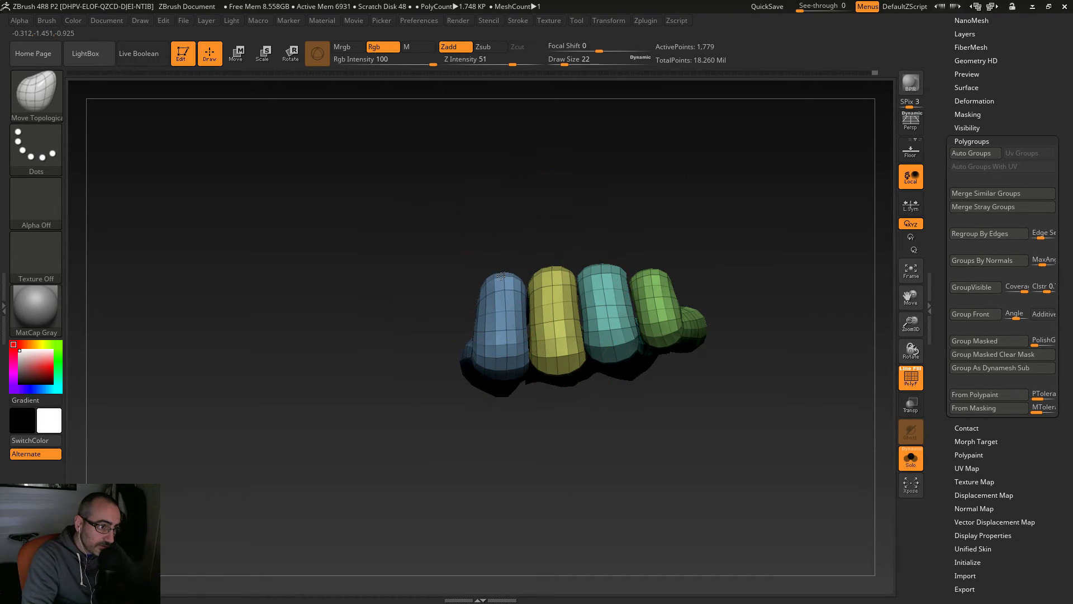
pyautogui.moveTo(550, 309); pyautogui.dragTo(543, 313)
pyautogui.moveTo(587, 419); pyautogui.dragTo(623, 330)
pyautogui.moveTo(675, 218); pyautogui.dragTo(666, 209)
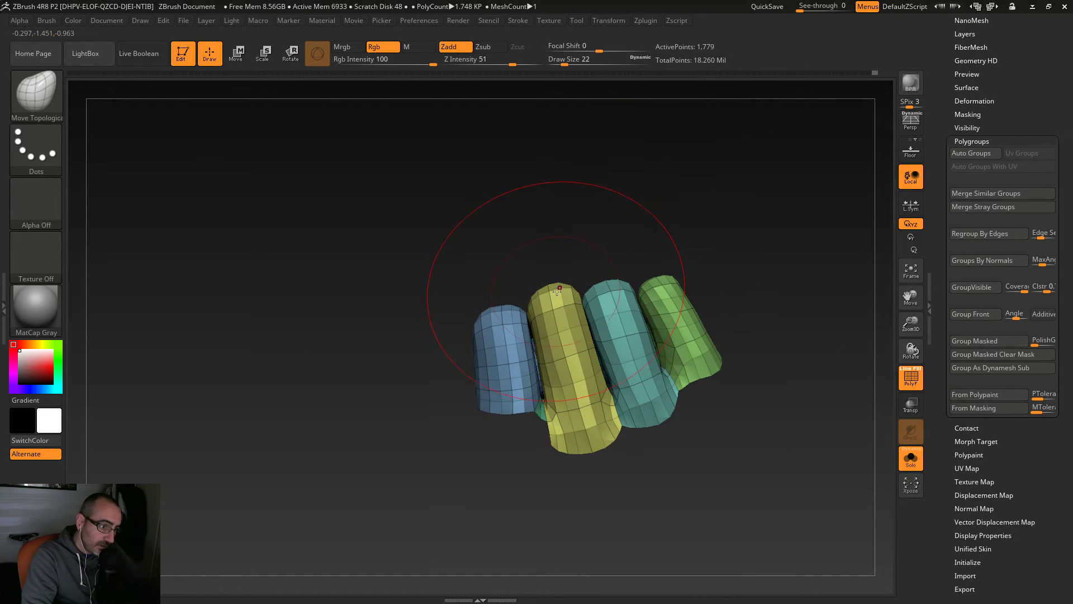
# Step: Pull the front bends of the ring and little fingers slightly inward from the side of the fist and set the draw size to 16
pyautogui.press('shift')
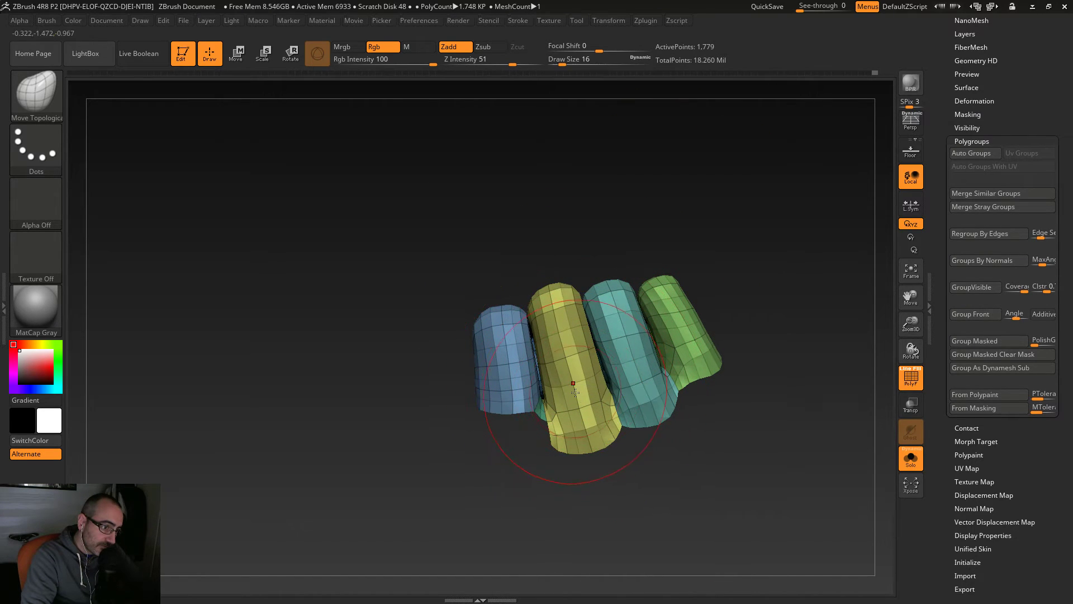
pyautogui.moveTo(621, 244)
pyautogui.mouseDown()
pyautogui.moveTo(601, 264)
pyautogui.moveTo(665, 239)
pyautogui.moveTo(656, 210)
pyautogui.moveTo(689, 209)
pyautogui.moveTo(659, 256)
pyautogui.moveTo(560, 330)
pyautogui.mouseUp()
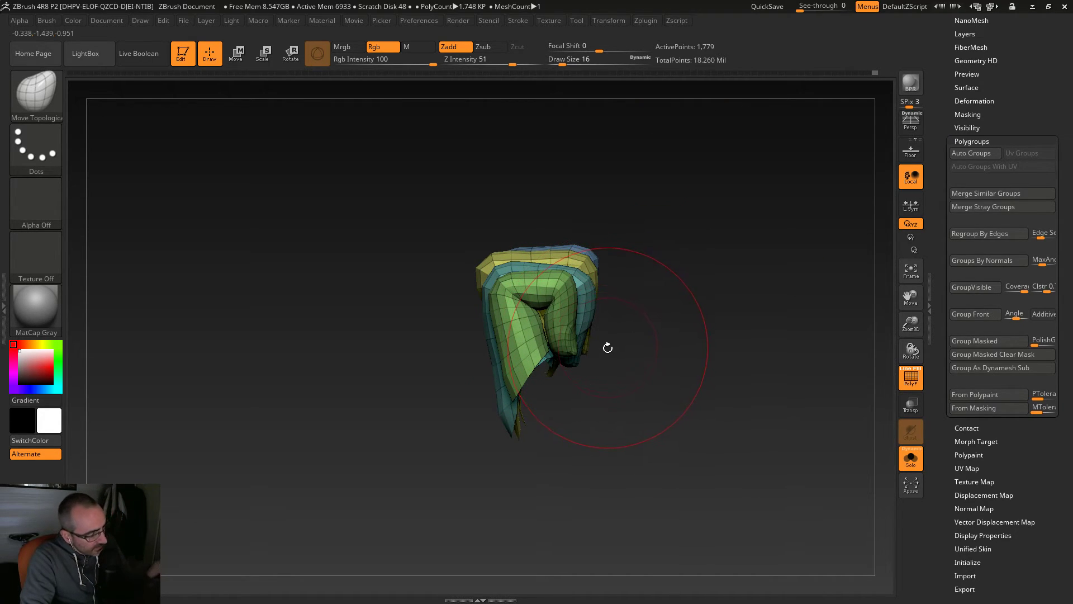
pyautogui.moveTo(634, 388); pyautogui.dragTo(622, 375)
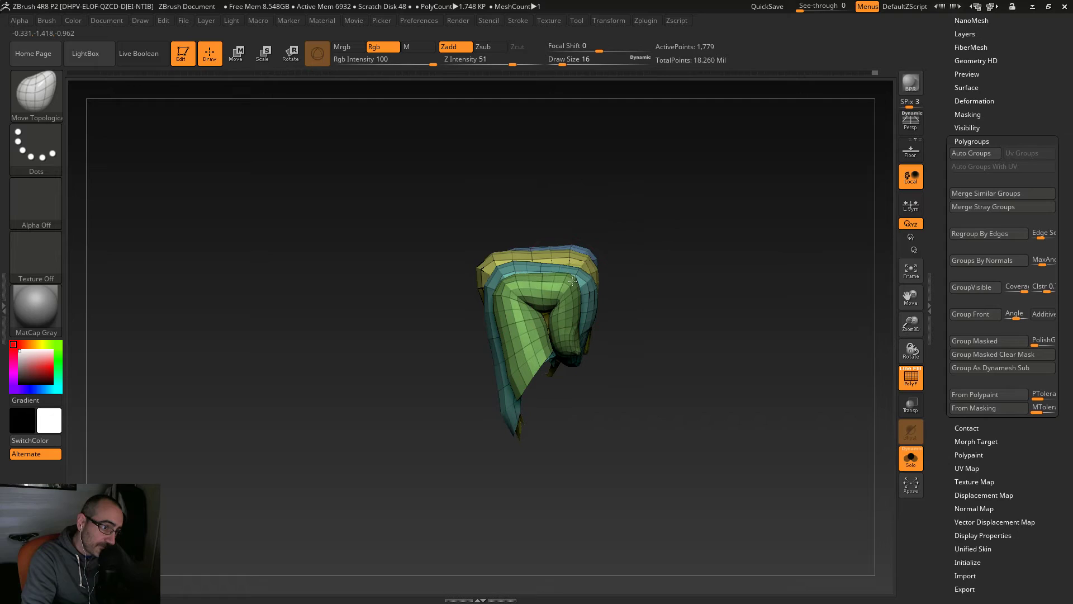
pyautogui.press('s')
pyautogui.moveTo(587, 288); pyautogui.dragTo(583, 289)
pyautogui.moveTo(590, 293)
pyautogui.keyDown('ctrl'); pyautogui.mouseDown(button='right')
pyautogui.moveTo(618, 362)
pyautogui.moveTo(652, 372)
pyautogui.mouseUp(button='right'); pyautogui.keyUp('ctrl')
pyautogui.press('s')
pyautogui.moveTo(571, 400); pyautogui.dragTo(584, 384)
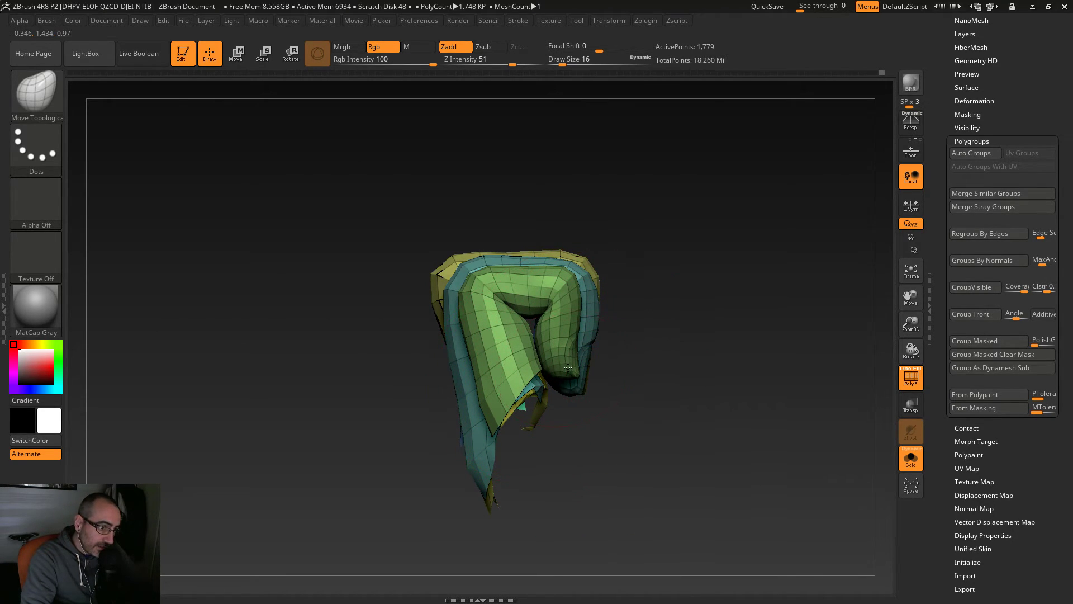
pyautogui.moveTo(625, 407); pyautogui.dragTo(619, 429)
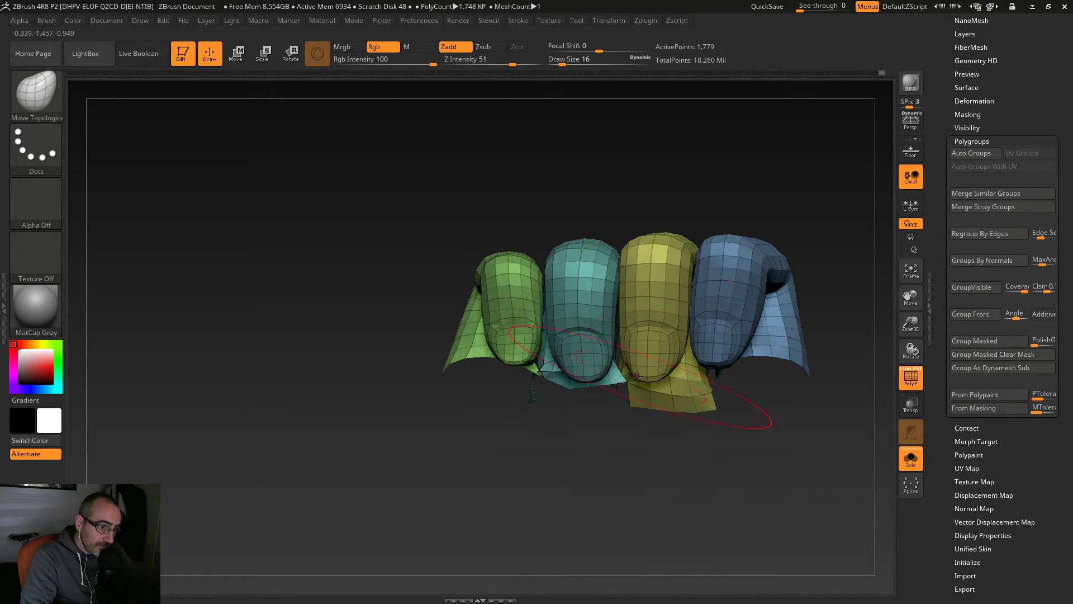
# Step: Set the draw size to 11 and refine the tips and sides of the middle, ring and index fingers from the fingertip side
pyautogui.press('s')
pyautogui.moveTo(655, 361); pyautogui.dragTo(652, 360)
pyautogui.moveTo(595, 376); pyautogui.dragTo(565, 378, button='right')
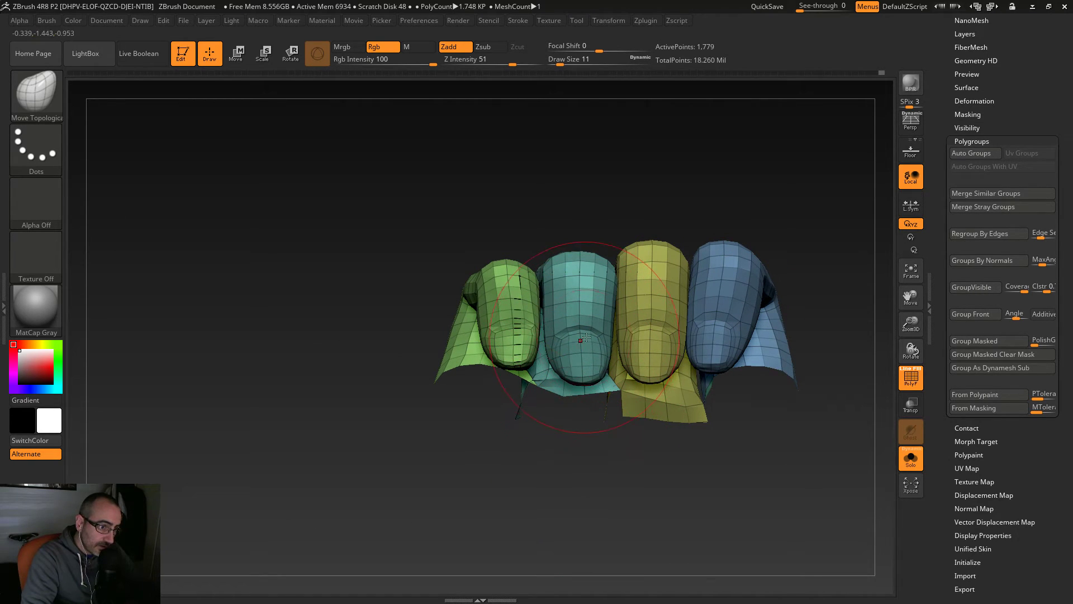
pyautogui.moveTo(610, 266); pyautogui.dragTo(610, 262)
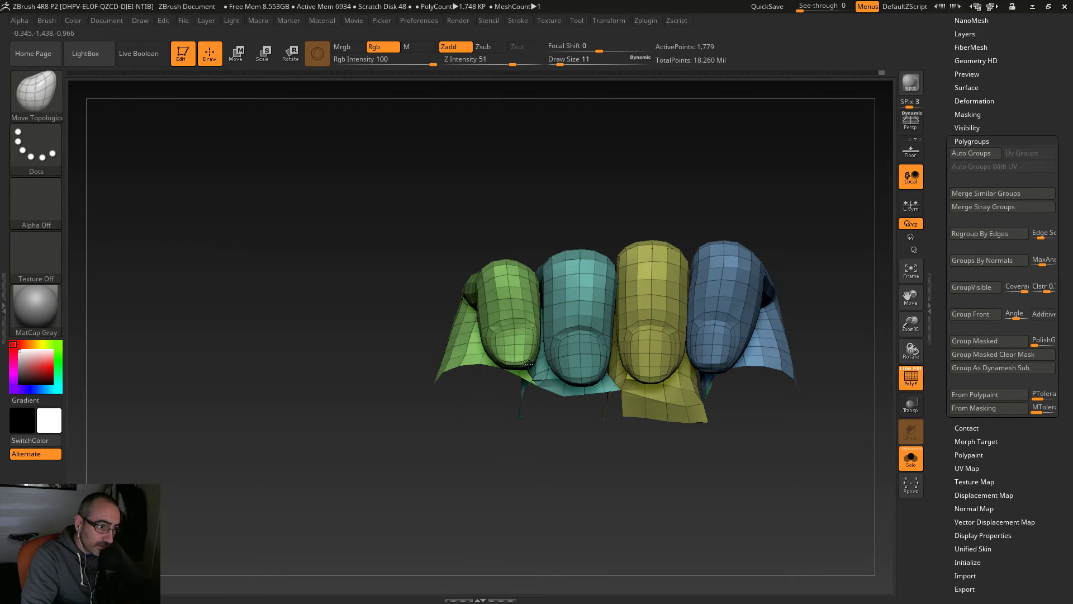
pyautogui.moveTo(650, 374); pyautogui.dragTo(664, 370)
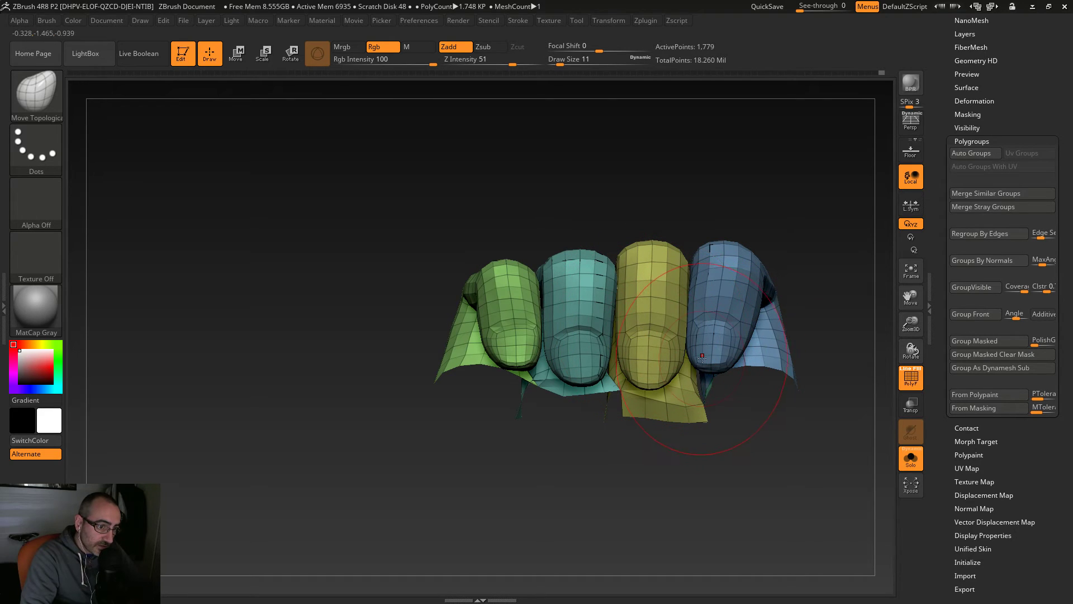
pyautogui.moveTo(768, 408)
pyautogui.mouseDown()
pyautogui.moveTo(741, 440)
pyautogui.moveTo(568, 354)
pyautogui.mouseUp()
pyautogui.moveTo(631, 369); pyautogui.dragTo(643, 378)
pyautogui.moveTo(715, 362); pyautogui.dragTo(712, 364)
# Step: Restore the hidden parts of the figure and isolate the hand with its fingers and thumb by hiding the forearm and body
pyautogui.moveTo(714, 220)
pyautogui.mouseDown()
pyautogui.moveTo(678, 293)
pyautogui.moveTo(651, 263)
pyautogui.mouseUp()
pyautogui.press('s')
pyautogui.moveTo(686, 401); pyautogui.dragTo(629, 214)
pyautogui.keyDown('ctrl'); pyautogui.keyDown('shift'); pyautogui.click(427, 237); pyautogui.keyUp('shift'); pyautogui.keyUp('ctrl')
pyautogui.moveTo(410, 191); pyautogui.dragTo(433, 268)
pyautogui.moveTo(693, 220)
pyautogui.mouseDown()
pyautogui.moveTo(740, 182)
pyautogui.moveTo(777, 212)
pyautogui.moveTo(725, 249)
pyautogui.moveTo(694, 236)
pyautogui.mouseUp()
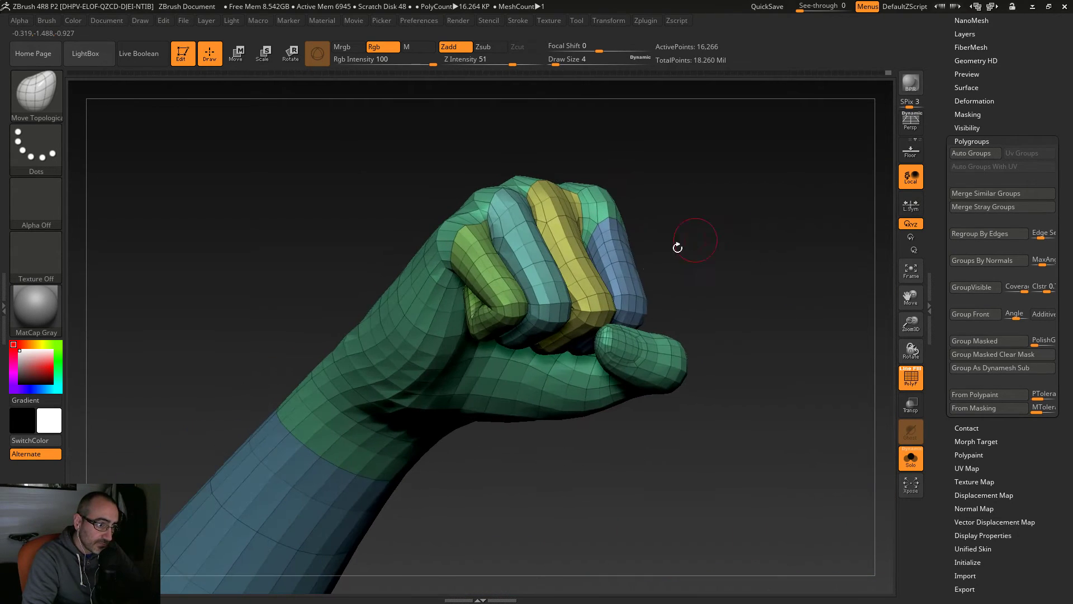
pyautogui.keyDown('ctrl'); pyautogui.keyDown('shift'); pyautogui.click(332, 511); pyautogui.keyUp('shift'); pyautogui.keyUp('ctrl')
pyautogui.keyDown('ctrl'); pyautogui.keyDown('shift'); pyautogui.click(331, 507); pyautogui.keyUp('shift'); pyautogui.keyUp('ctrl')
# Step: Turn off the polyframe and raise the isolated hand by one subdivision level
pyautogui.keyDown('alt'); pyautogui.moveTo(570, 505); pyautogui.dragTo(548, 487); pyautogui.keyUp('alt')
pyautogui.moveTo(549, 487)
pyautogui.mouseDown()
pyautogui.moveTo(571, 448)
pyautogui.moveTo(568, 488)
pyautogui.mouseUp()
pyautogui.keyDown('alt'); pyautogui.moveTo(569, 487); pyautogui.dragTo(607, 432); pyautogui.keyUp('alt')
pyautogui.click(910, 378)
pyautogui.hotkey('ctrl', 'd')
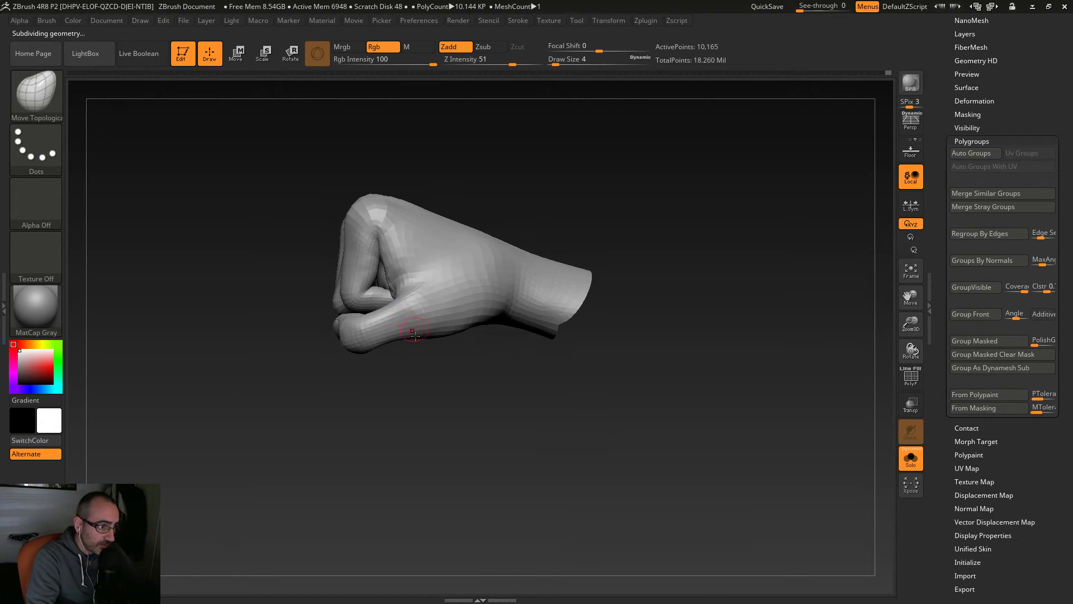
# Step: Set the draw size to 17 and push the thumb's lower segment slightly away from the fingers
pyautogui.moveTo(522, 445); pyautogui.dragTo(587, 365)
pyautogui.press('s')
pyautogui.moveTo(472, 344)
pyautogui.mouseDown()
pyautogui.moveTo(487, 343)
pyautogui.moveTo(481, 357)
pyautogui.mouseUp()
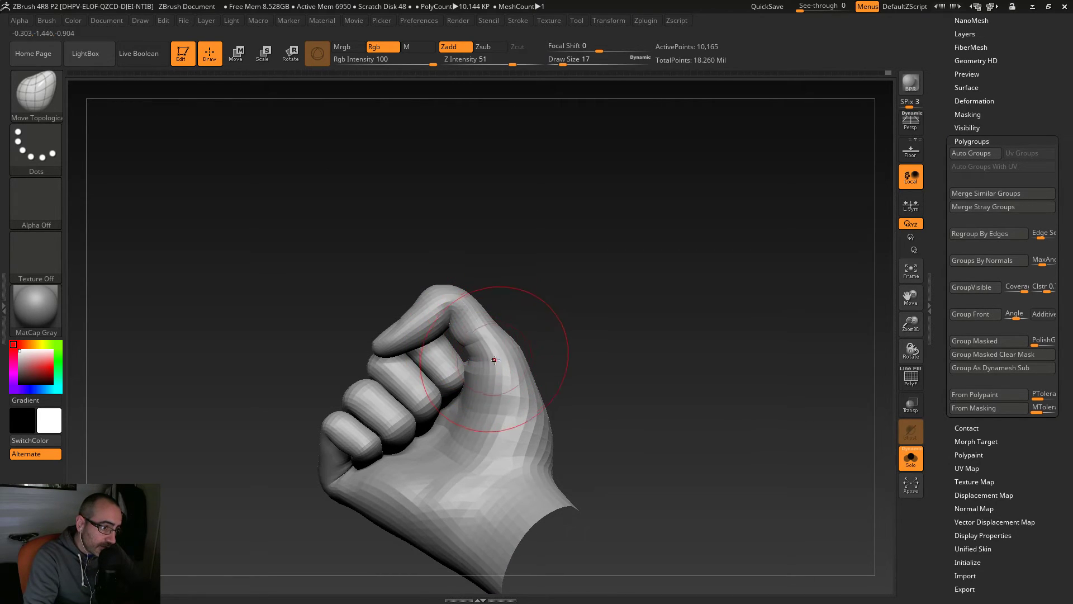
pyautogui.moveTo(575, 350)
pyautogui.mouseDown()
pyautogui.moveTo(605, 360)
pyautogui.moveTo(585, 370)
pyautogui.moveTo(614, 358)
pyautogui.moveTo(551, 336)
pyautogui.mouseUp()
# Step: At the lowest subdivision level, isolate the thumb's tip and grow the visible area five times toward the thumb's base
pyautogui.hotkey('shift', 'd')
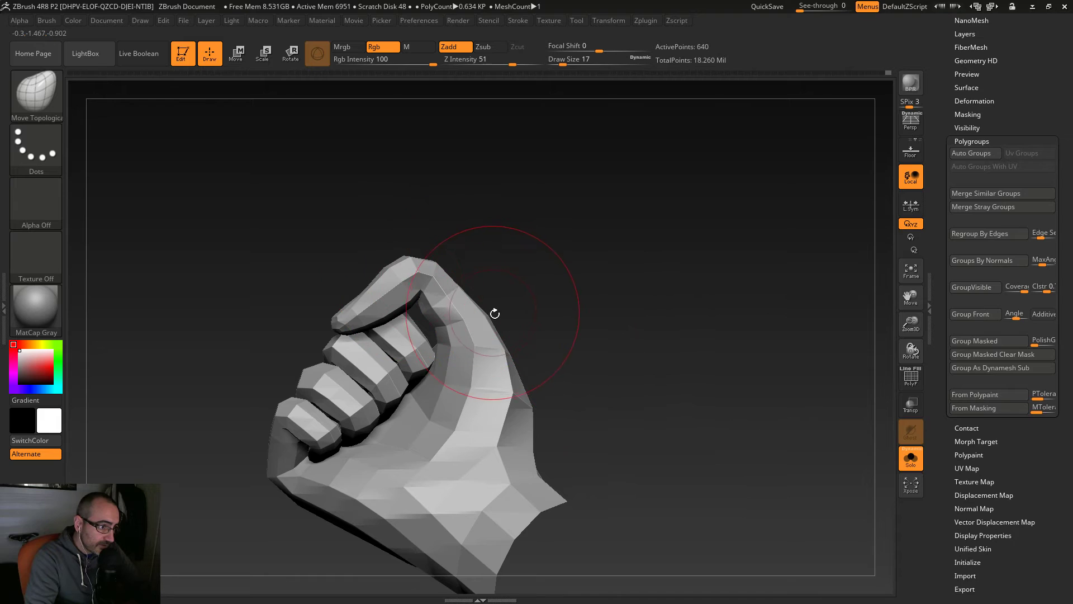
pyautogui.moveTo(510, 259); pyautogui.dragTo(527, 218)
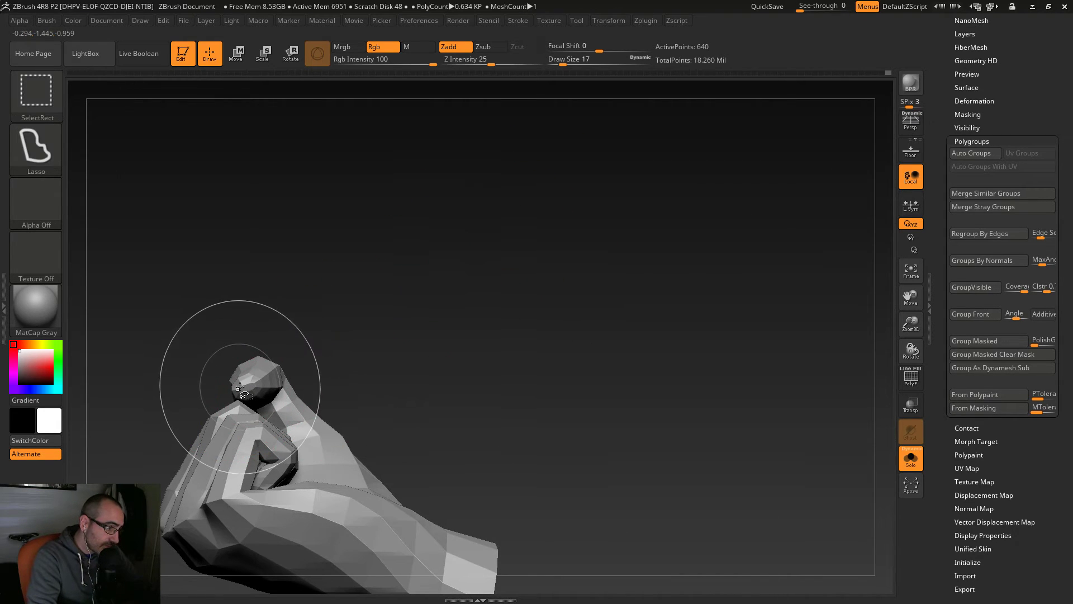
pyautogui.keyDown('ctrl'); pyautogui.keyDown('shift'); pyautogui.click(270, 386); pyautogui.keyUp('shift'); pyautogui.keyUp('ctrl')
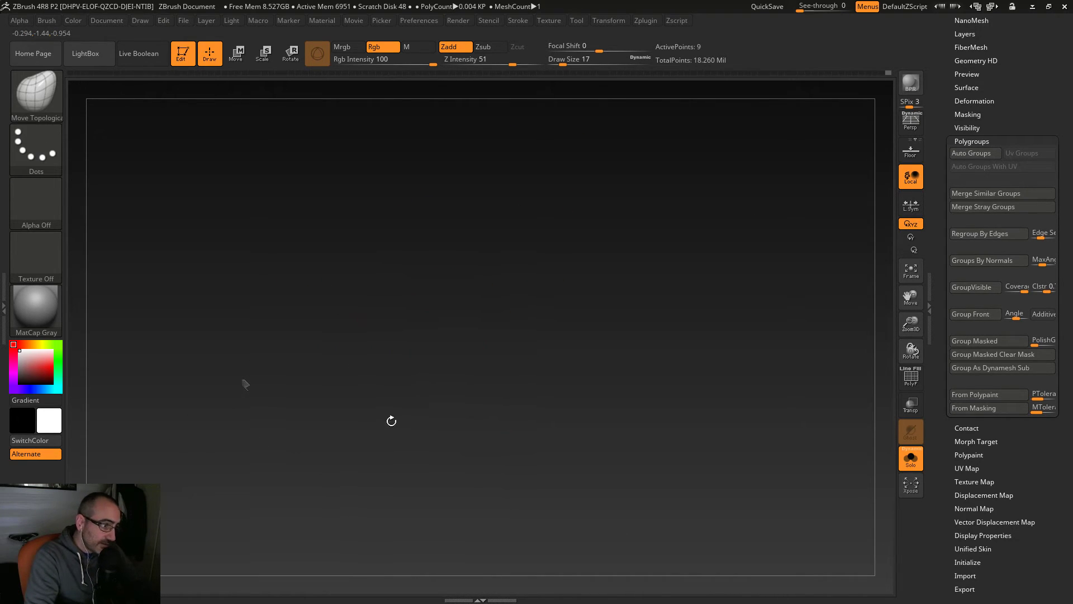
pyautogui.click(970, 128)
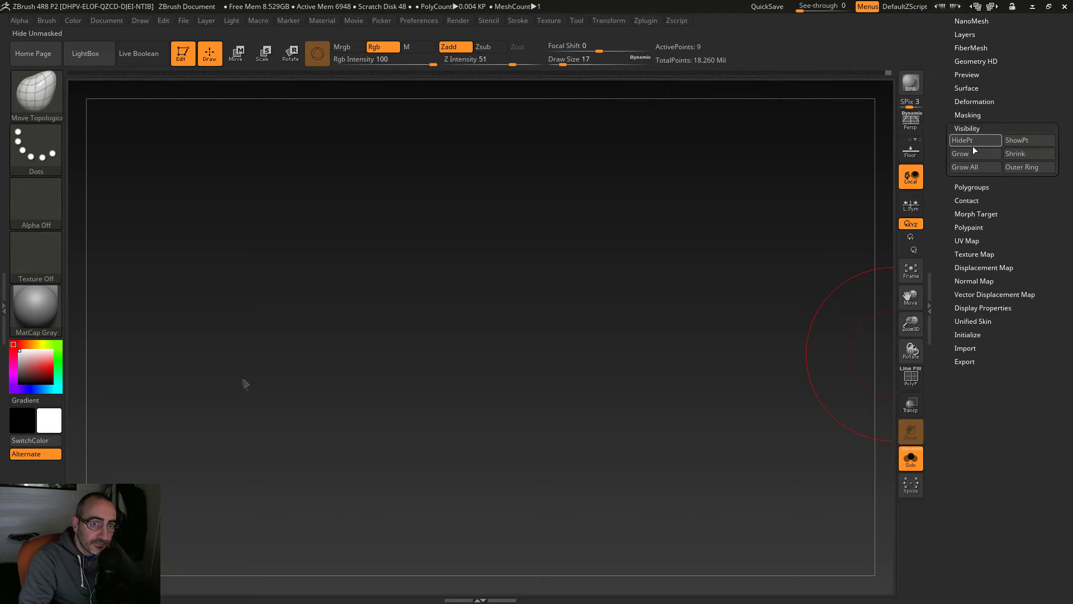
pyautogui.click(970, 153)
pyautogui.click(970, 154)
pyautogui.click(970, 155)
pyautogui.click(970, 157)
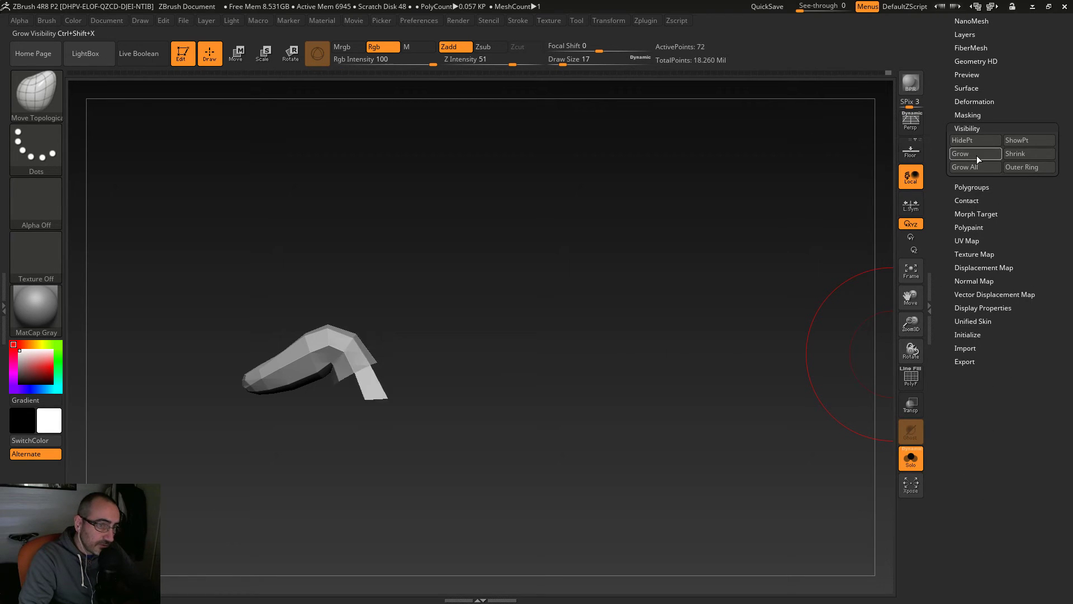
pyautogui.click(976, 156)
# Step: Hide the stray polygons at the thumb's base and grow the visible area once more
pyautogui.hotkey('ctrl', 'shift')
pyautogui.keyDown('ctrl'); pyautogui.keyDown('alt'); pyautogui.keyDown('shift'); pyautogui.moveTo(407, 432); pyautogui.dragTo(391, 443); pyautogui.keyUp('shift'); pyautogui.keyUp('alt'); pyautogui.keyUp('ctrl')
pyautogui.moveTo(463, 464); pyautogui.dragTo(513, 429)
pyautogui.keyDown('alt'); pyautogui.moveTo(569, 417); pyautogui.dragTo(724, 378); pyautogui.keyUp('alt')
pyautogui.moveTo(504, 447)
pyautogui.mouseDown()
pyautogui.moveTo(448, 441)
pyautogui.moveTo(445, 397)
pyautogui.moveTo(493, 404)
pyautogui.moveTo(500, 440)
pyautogui.moveTo(642, 440)
pyautogui.moveTo(673, 460)
pyautogui.mouseUp()
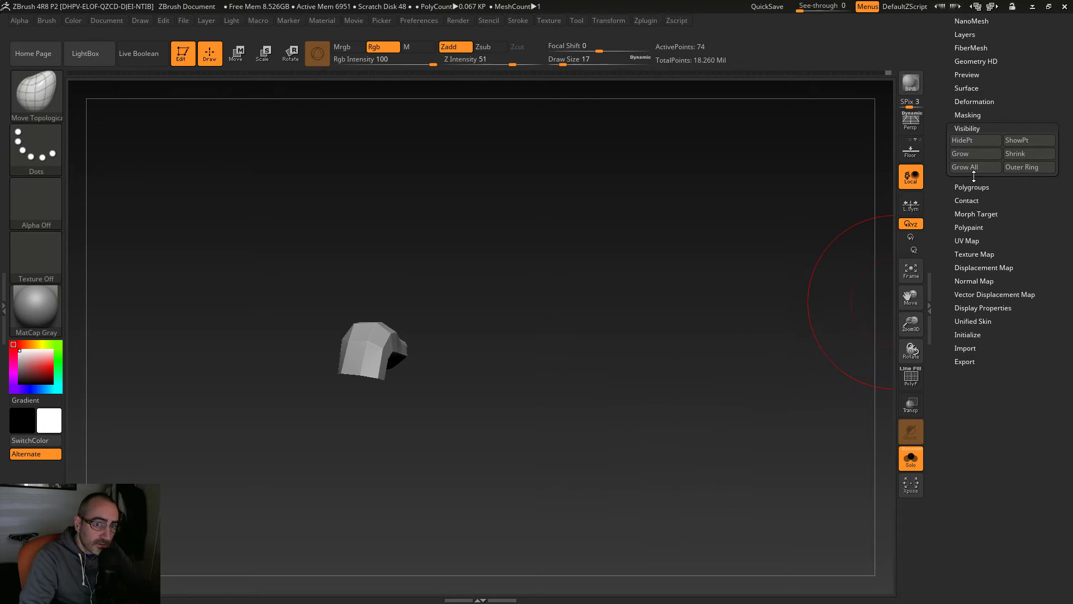
pyautogui.click(968, 155)
pyautogui.moveTo(855, 234); pyautogui.dragTo(707, 370)
# Step: Turn on the polyframe, assign the visible thumb to its own polygroup and show the whole figure
pyautogui.click(917, 377)
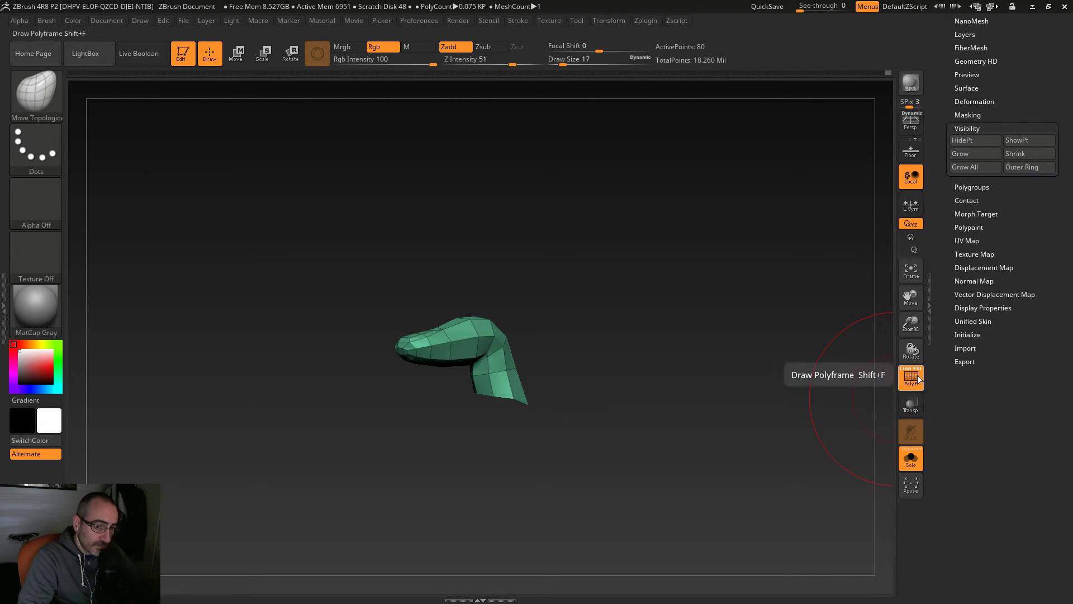
pyautogui.click(972, 187)
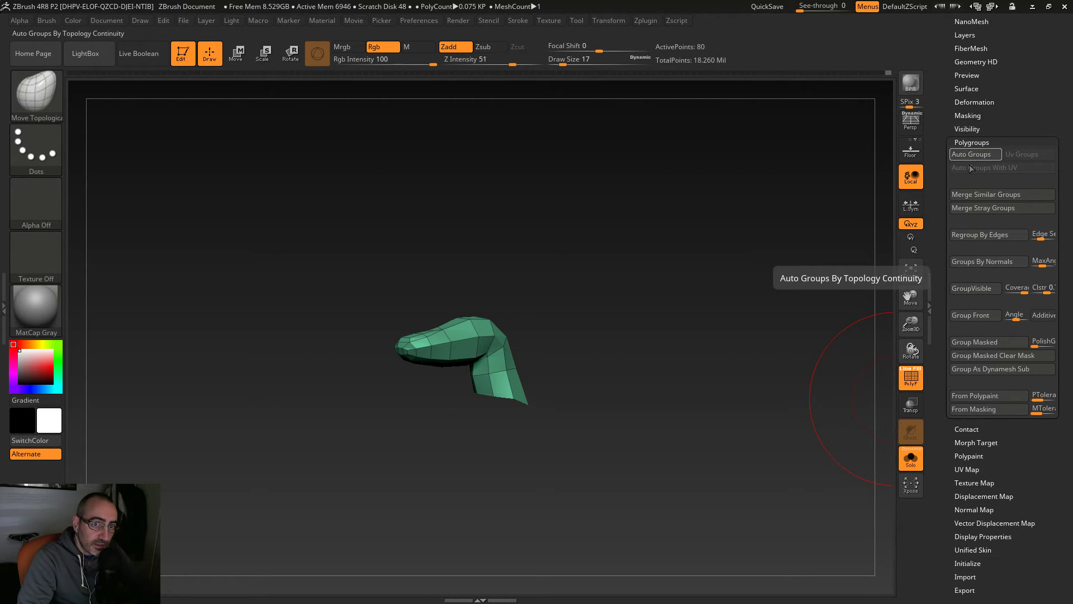
pyautogui.click(975, 288)
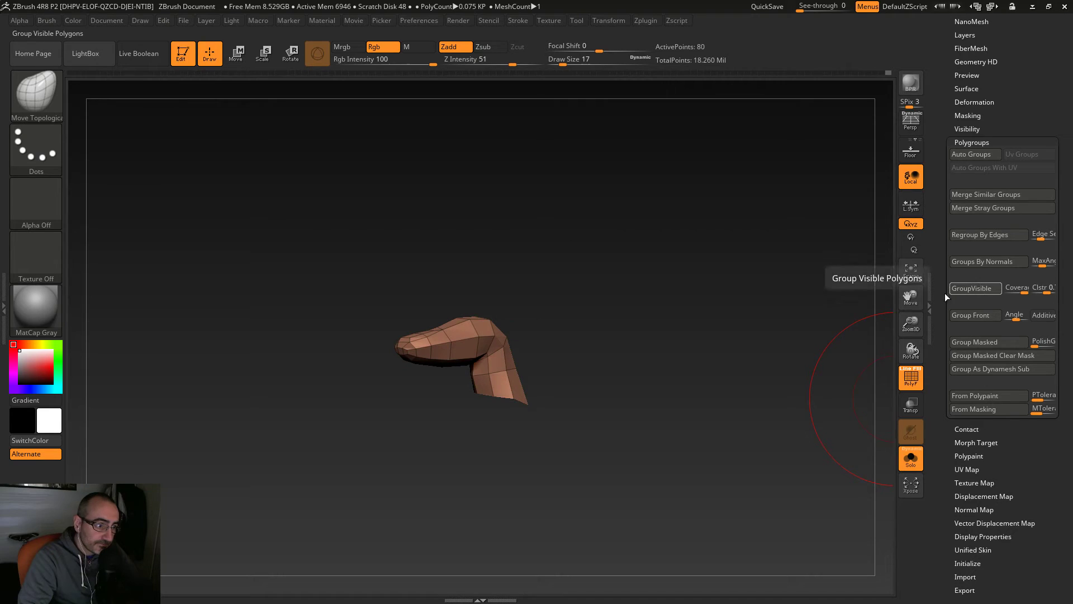
pyautogui.keyDown('ctrl'); pyautogui.keyDown('shift'); pyautogui.click(735, 355); pyautogui.keyUp('shift'); pyautogui.keyUp('ctrl')
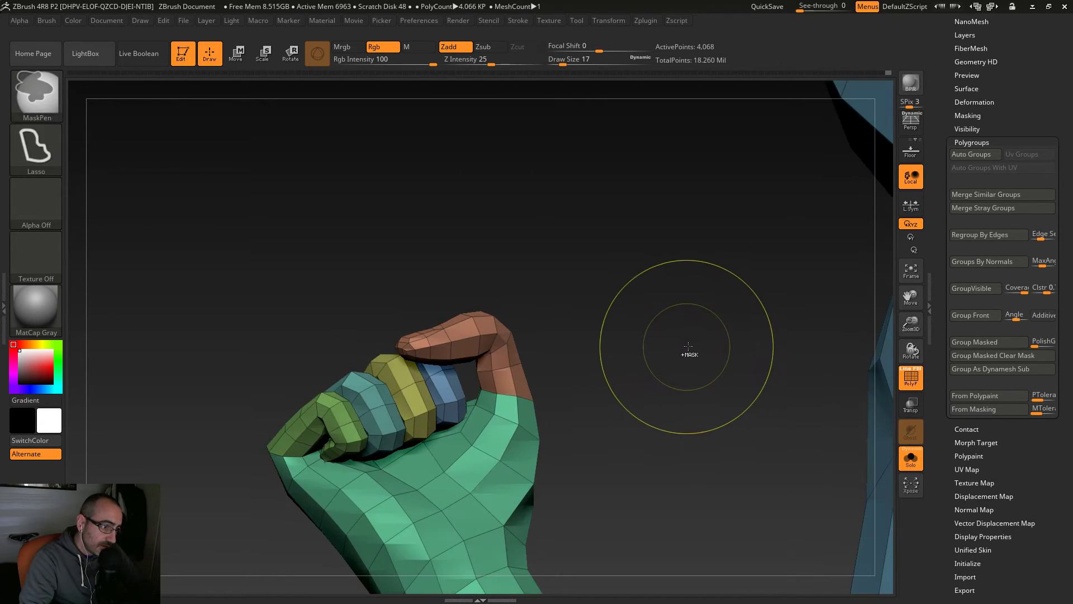
# Step: Isolate the thumb's polygroup, grow it by one ring of polygons at its base and group the visible polygons together
pyautogui.keyDown('ctrl'); pyautogui.keyDown('shift'); pyautogui.click(689, 355); pyautogui.keyUp('shift'); pyautogui.keyUp('ctrl')
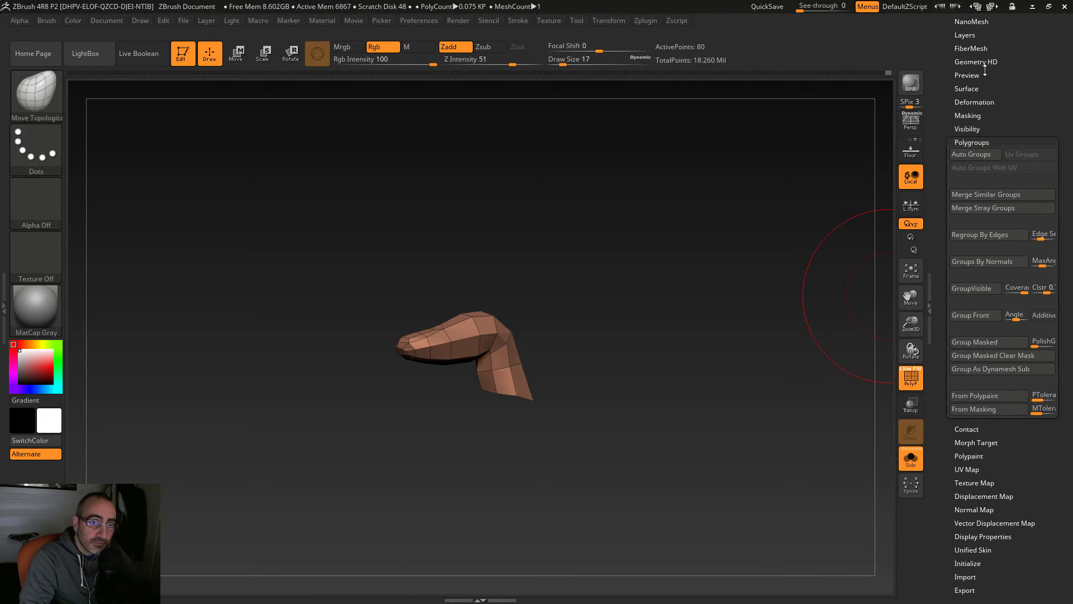
pyautogui.click(968, 127)
pyautogui.click(973, 154)
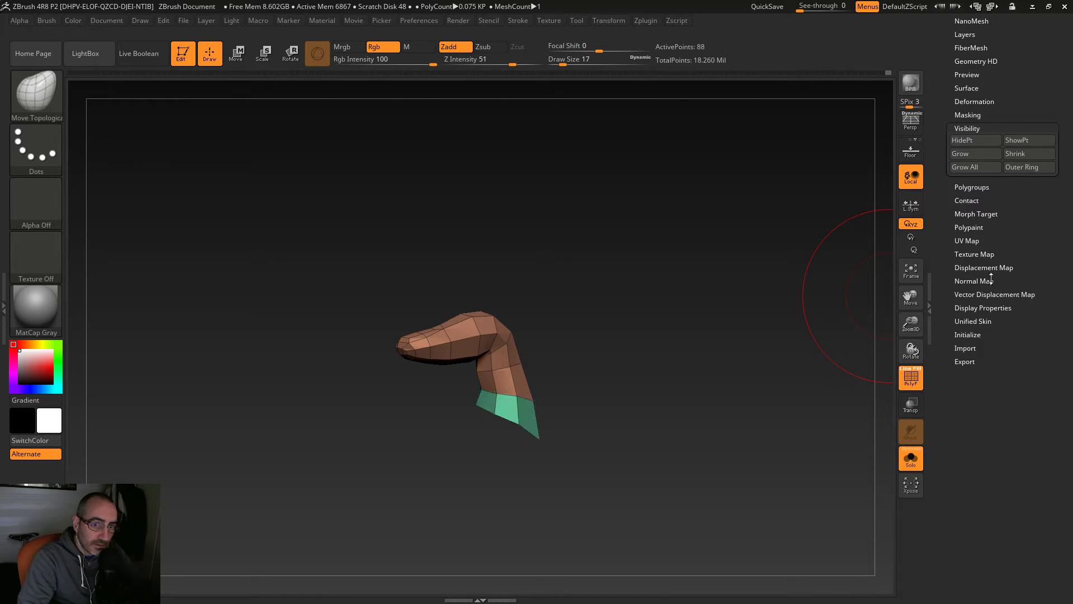
pyautogui.click(971, 189)
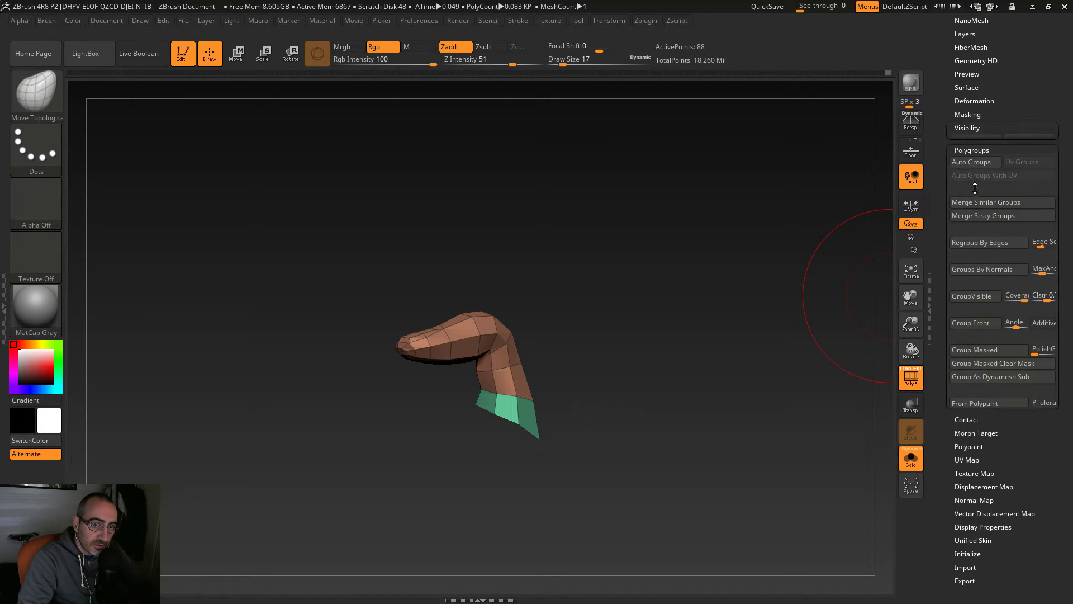
pyautogui.click(975, 287)
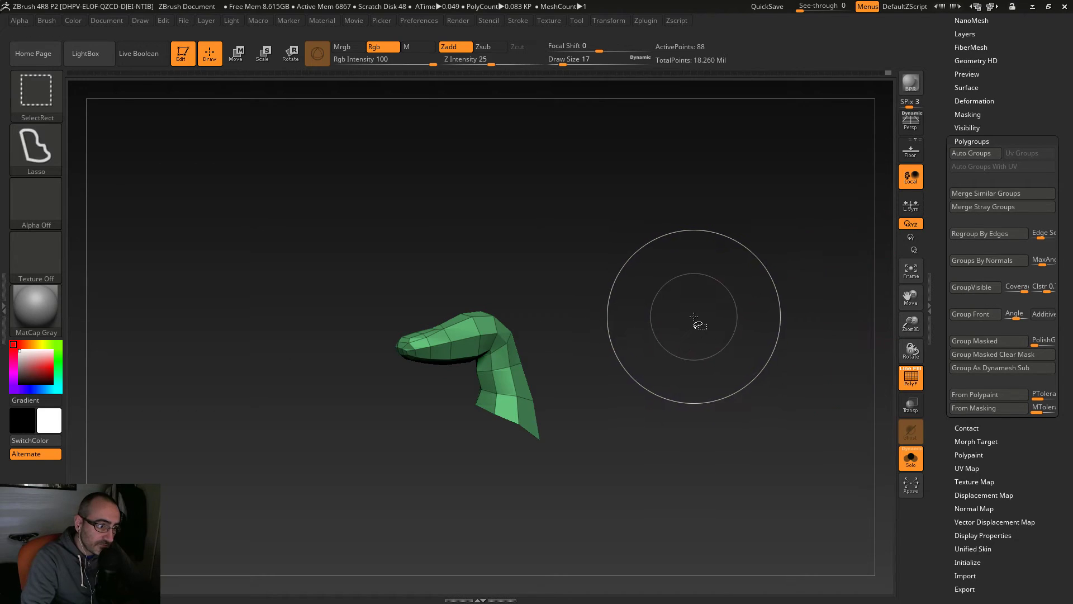
# Step: Regroup the extended thumb as a new polygroup with a colour distinct from the palm and show the whole figure
pyautogui.keyDown('ctrl'); pyautogui.keyDown('shift'); pyautogui.click(695, 324); pyautogui.keyUp('shift'); pyautogui.keyUp('ctrl')
pyautogui.hotkey('ctrl', 'z')
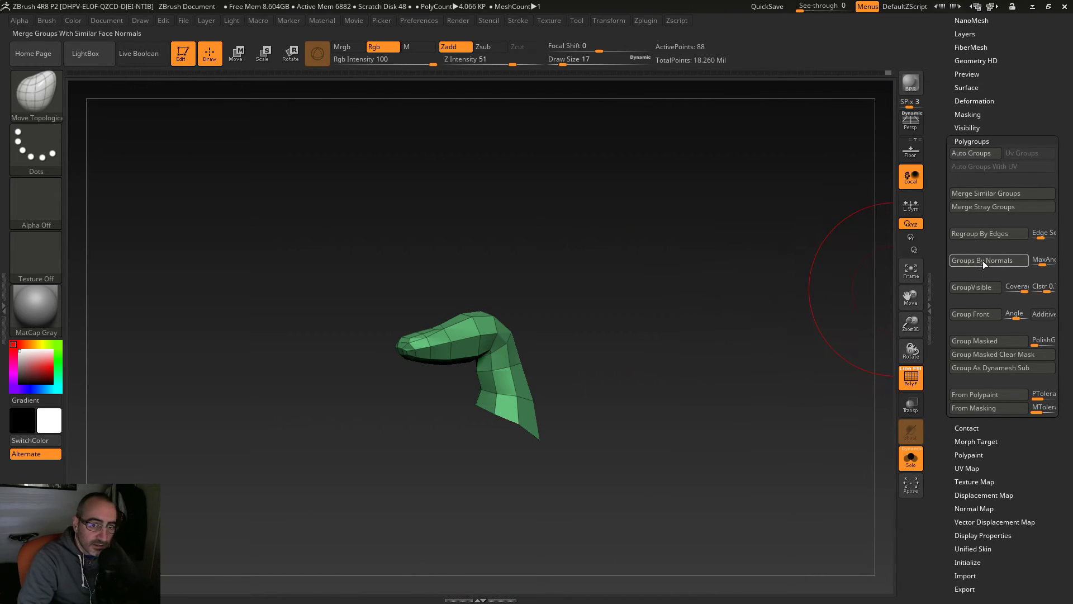
pyautogui.click(974, 287)
pyautogui.keyDown('ctrl'); pyautogui.keyDown('shift'); pyautogui.click(665, 344); pyautogui.keyUp('shift'); pyautogui.keyUp('ctrl')
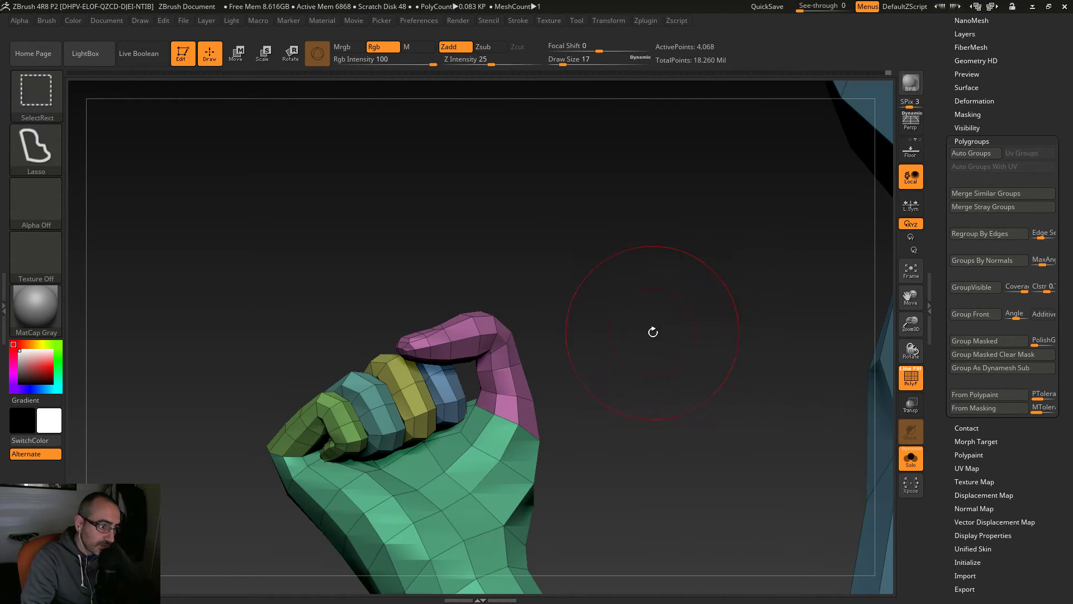
# Step: Hide the forearm and body polygroup to isolate the hand with its regrouped thumb
pyautogui.moveTo(670, 353)
pyautogui.mouseDown()
pyautogui.moveTo(816, 407)
pyautogui.moveTo(652, 383)
pyautogui.moveTo(651, 336)
pyautogui.moveTo(637, 376)
pyautogui.moveTo(651, 384)
pyautogui.moveTo(607, 274)
pyautogui.moveTo(563, 213)
pyautogui.moveTo(699, 415)
pyautogui.moveTo(532, 517)
pyautogui.mouseUp()
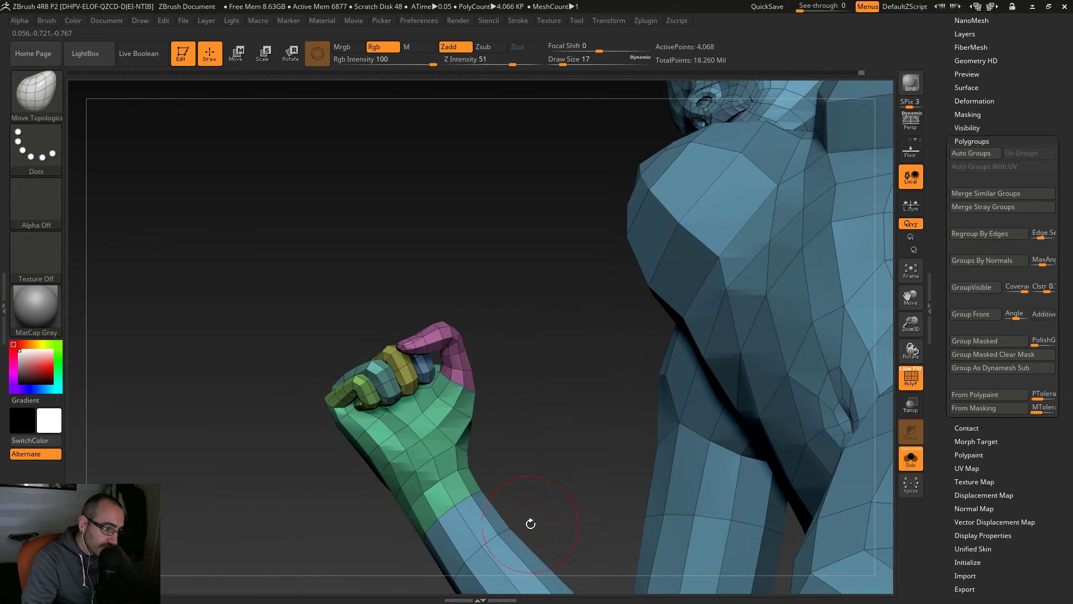
pyautogui.keyDown('ctrl'); pyautogui.keyDown('shift'); pyautogui.click(483, 547); pyautogui.keyUp('shift'); pyautogui.keyUp('ctrl')
pyautogui.keyDown('ctrl'); pyautogui.keyDown('shift'); pyautogui.click(480, 554); pyautogui.keyUp('shift'); pyautogui.keyUp('ctrl')
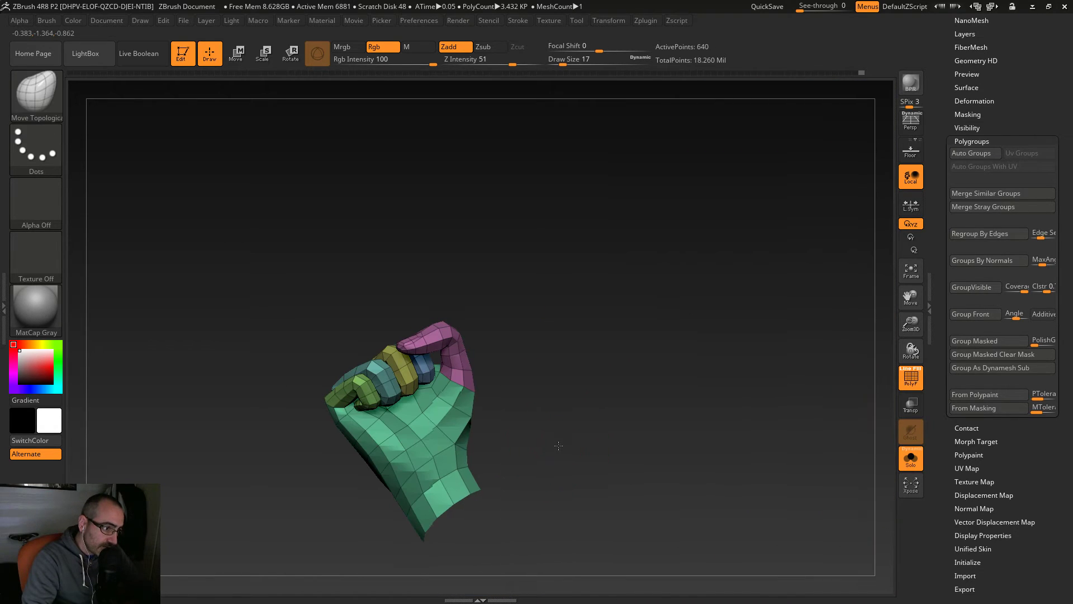
# Step: Set the draw size to 8 and nudge the inner side of the thumb's lower segment toward the fingers
pyautogui.press('f')
pyautogui.keyDown('alt'); pyautogui.moveTo(593, 404); pyautogui.dragTo(698, 490); pyautogui.keyUp('alt')
pyautogui.press('s')
pyautogui.moveTo(521, 387); pyautogui.dragTo(515, 385)
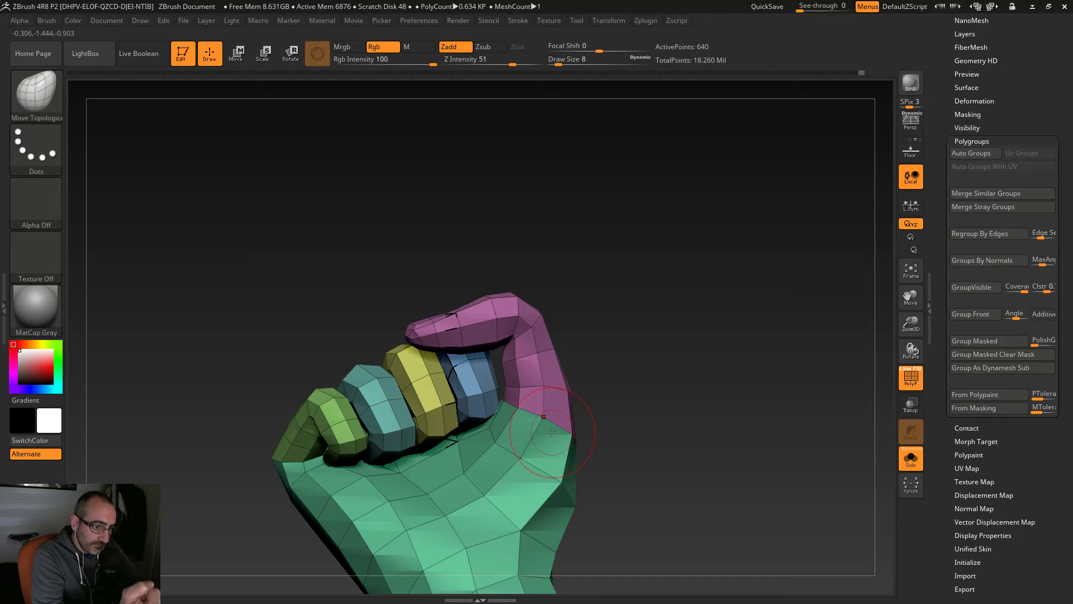
# Step: Set the draw size to 17 and shift the thumb's tip segment closer to the curled fingers
pyautogui.moveTo(635, 281); pyautogui.dragTo(666, 390)
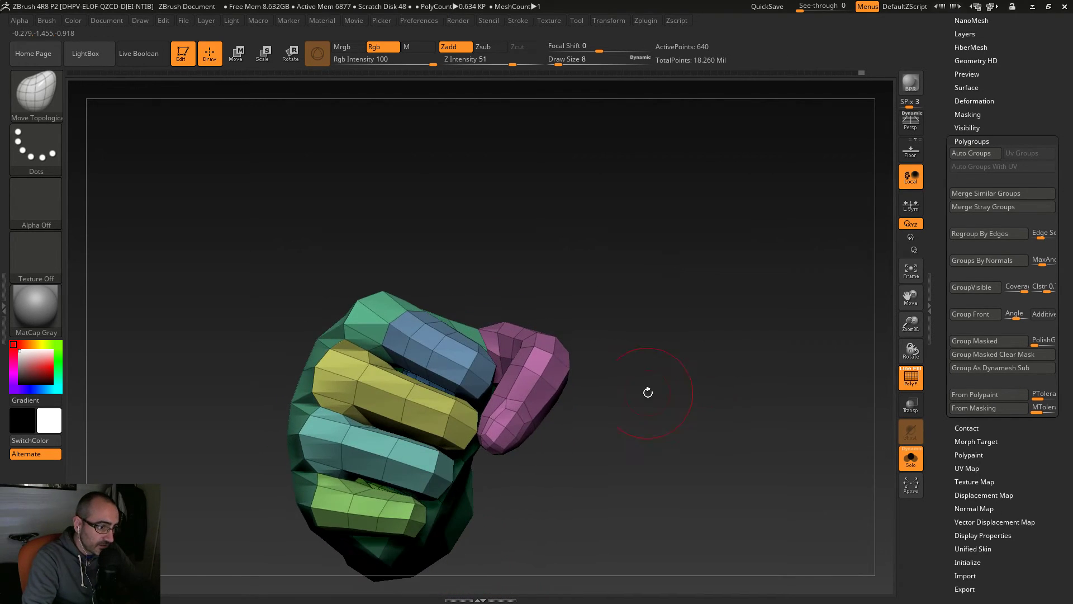
pyautogui.press('s')
pyautogui.moveTo(503, 439); pyautogui.dragTo(514, 421)
pyautogui.moveTo(513, 379); pyautogui.dragTo(506, 385)
pyautogui.moveTo(599, 446); pyautogui.dragTo(517, 430)
pyautogui.moveTo(657, 404); pyautogui.dragTo(588, 392)
# Step: Reshape the thumb's knuckle and lower segment, working from the front and the side of the fist
pyautogui.moveTo(637, 302); pyautogui.dragTo(586, 220)
pyautogui.moveTo(556, 360); pyautogui.dragTo(555, 351)
pyautogui.moveTo(556, 304); pyautogui.dragTo(543, 405)
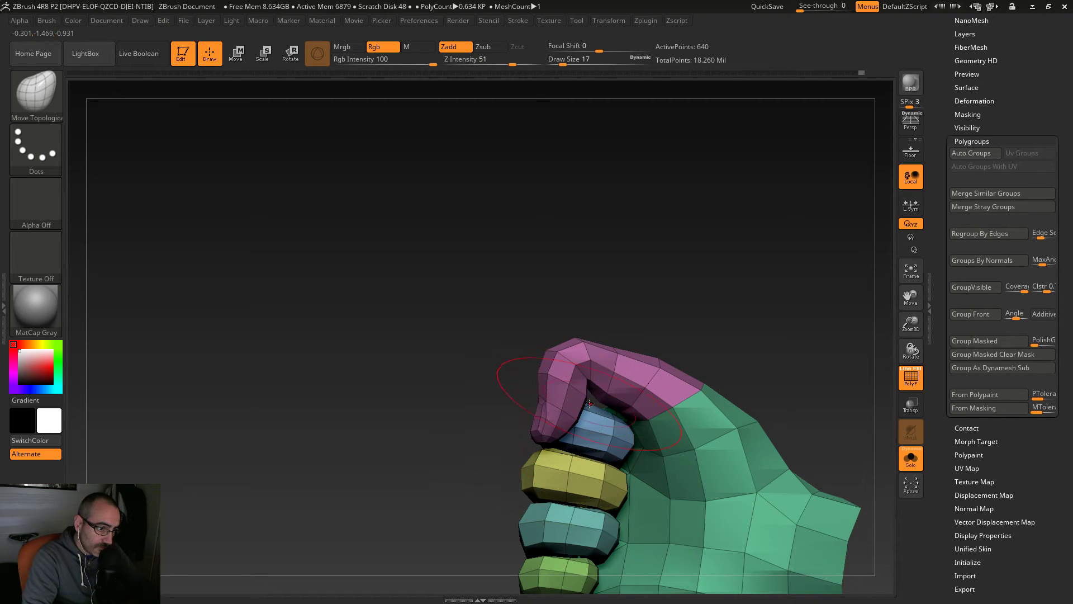
pyautogui.moveTo(627, 344)
pyautogui.mouseDown()
pyautogui.moveTo(618, 339)
pyautogui.moveTo(644, 366)
pyautogui.moveTo(664, 332)
pyautogui.mouseUp()
pyautogui.moveTo(759, 307); pyautogui.dragTo(586, 331)
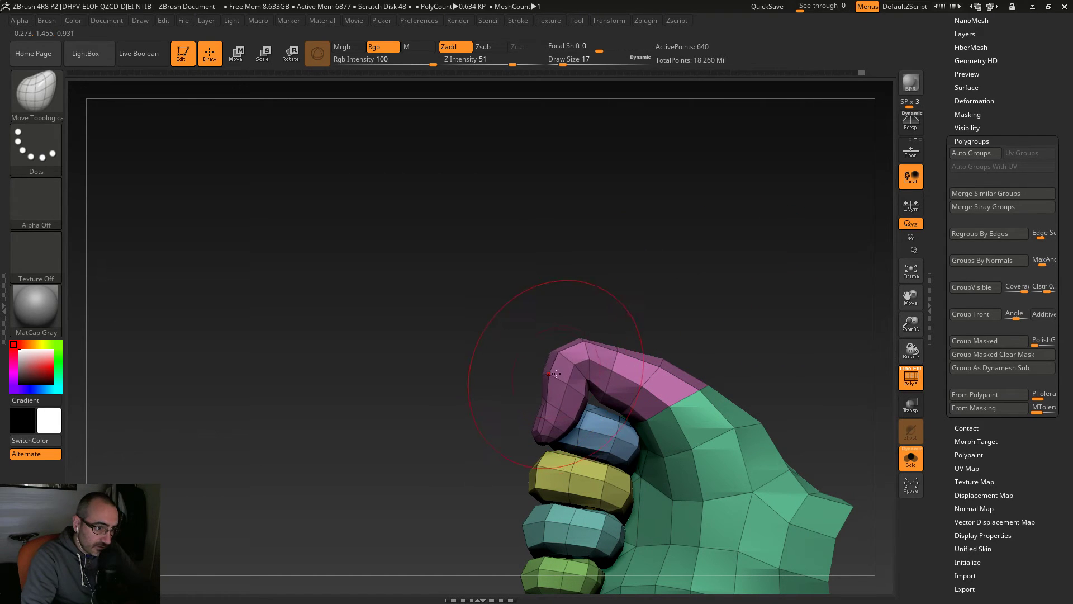
pyautogui.moveTo(734, 305); pyautogui.dragTo(554, 413)
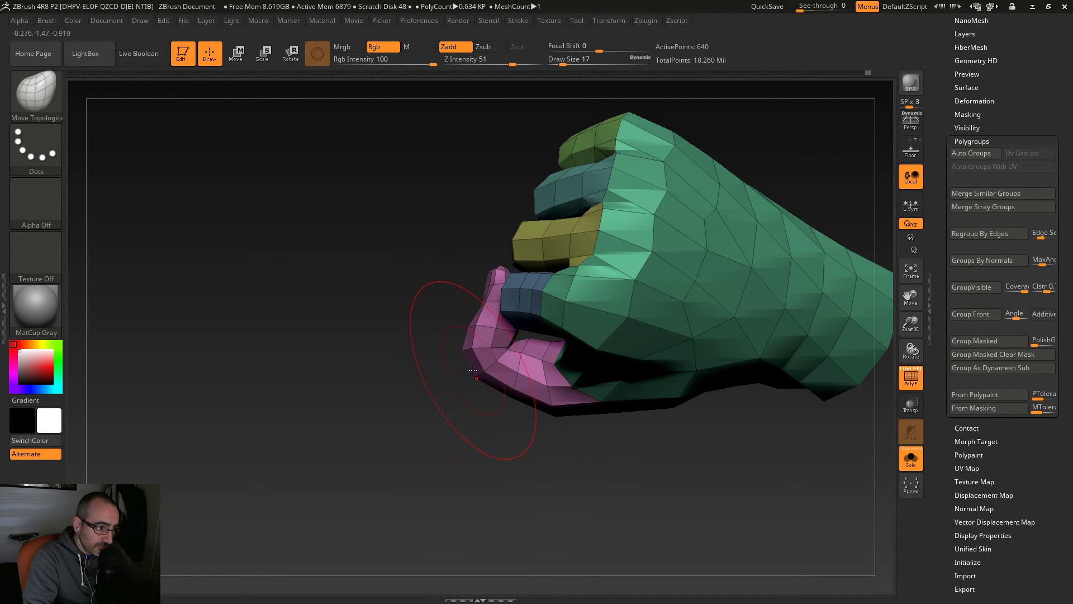
# Step: Raise the hand by one subdivision level, set the draw size to 13 and nudge the web between thumb and index finger
pyautogui.hotkey('ctrl', 'd')
pyautogui.moveTo(506, 469); pyautogui.dragTo(571, 389)
pyautogui.press('s')
pyautogui.moveTo(517, 366); pyautogui.dragTo(510, 363)
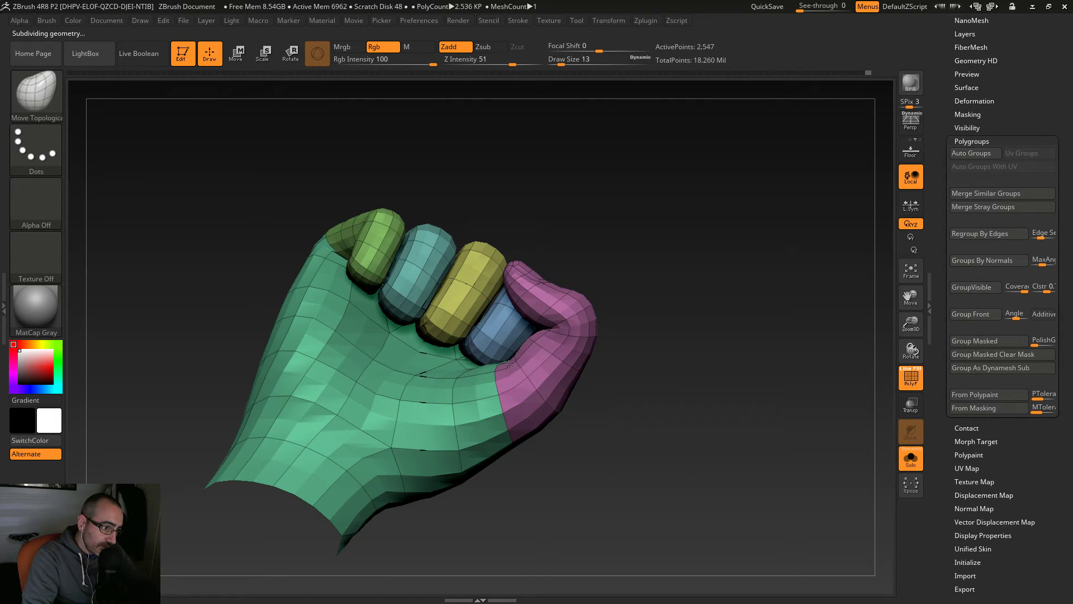
# Step: Refine the thumb's knuckle with a draw size of 6, and its inner base with a draw size of 13
pyautogui.press('s')
pyautogui.click(589, 310)
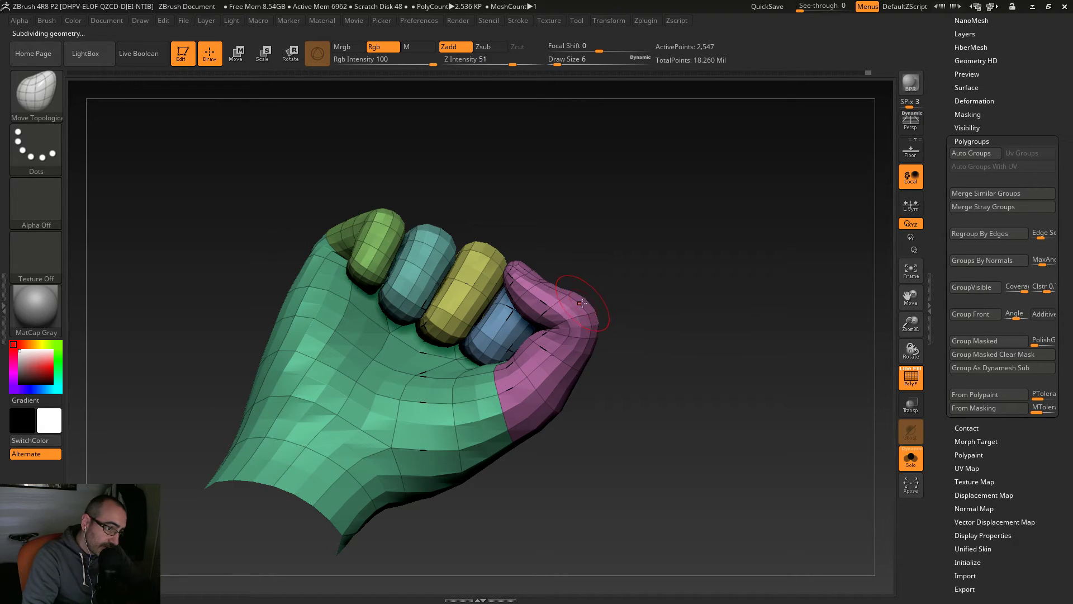
pyautogui.moveTo(599, 310); pyautogui.dragTo(632, 401)
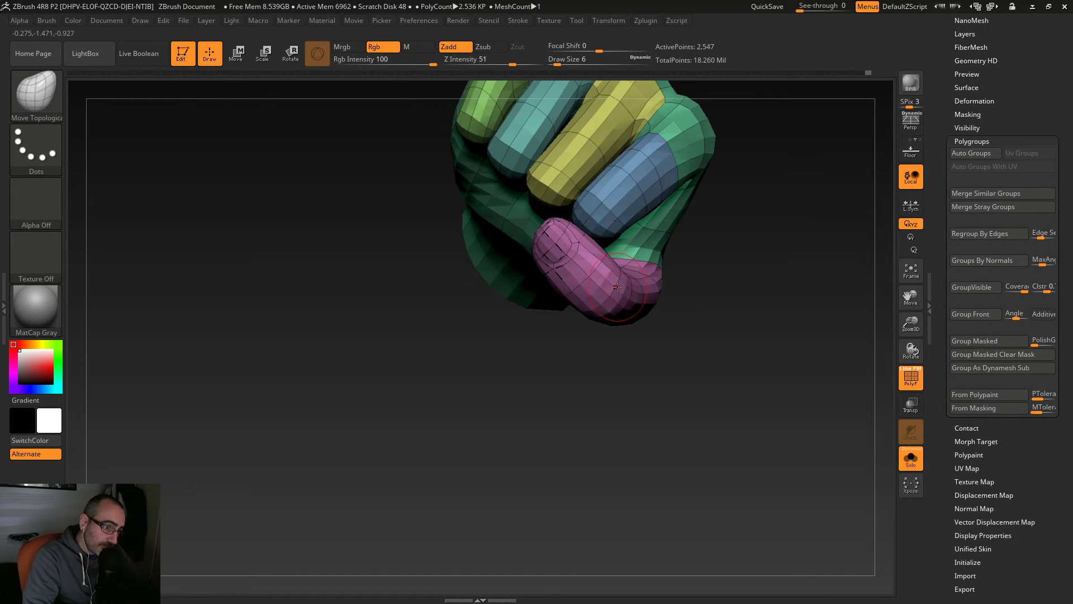
pyautogui.moveTo(602, 302); pyautogui.dragTo(574, 348)
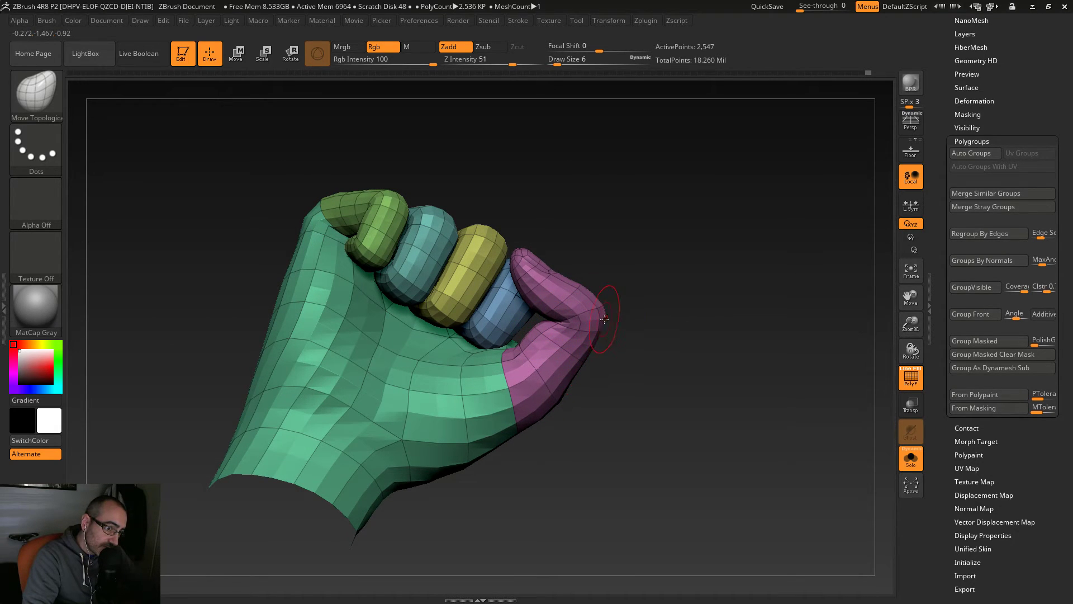
pyautogui.press('s')
pyautogui.moveTo(593, 311); pyautogui.dragTo(598, 311)
pyautogui.moveTo(520, 355); pyautogui.dragTo(517, 348)
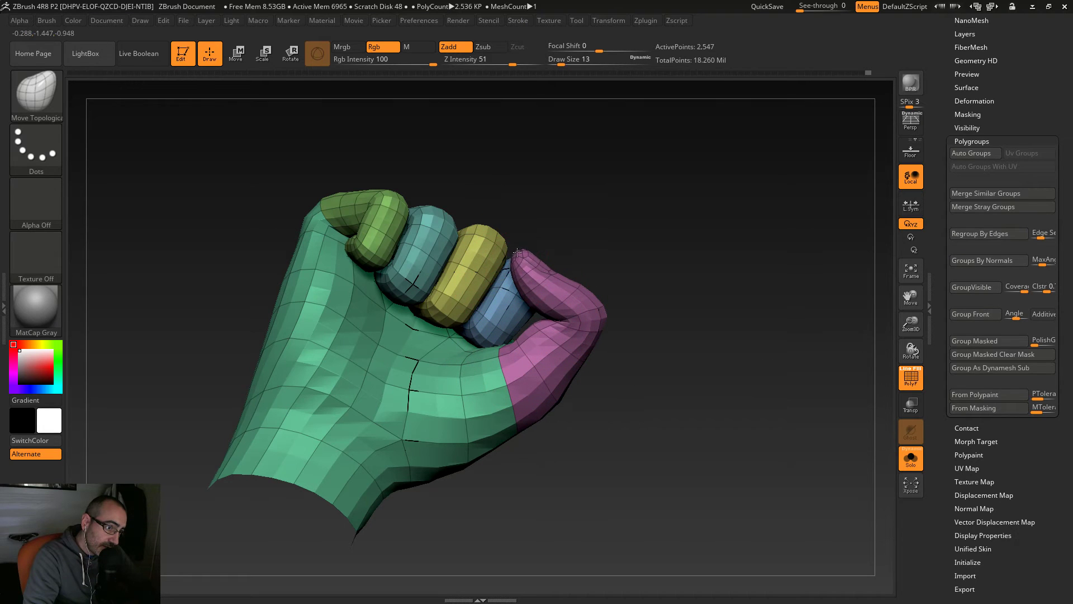
# Step: Go down one subdivision level, smooth the thumb tip and push it slightly downward with a draw size of 7
pyautogui.moveTo(598, 233); pyautogui.dragTo(531, 266)
pyautogui.press('ctrl')
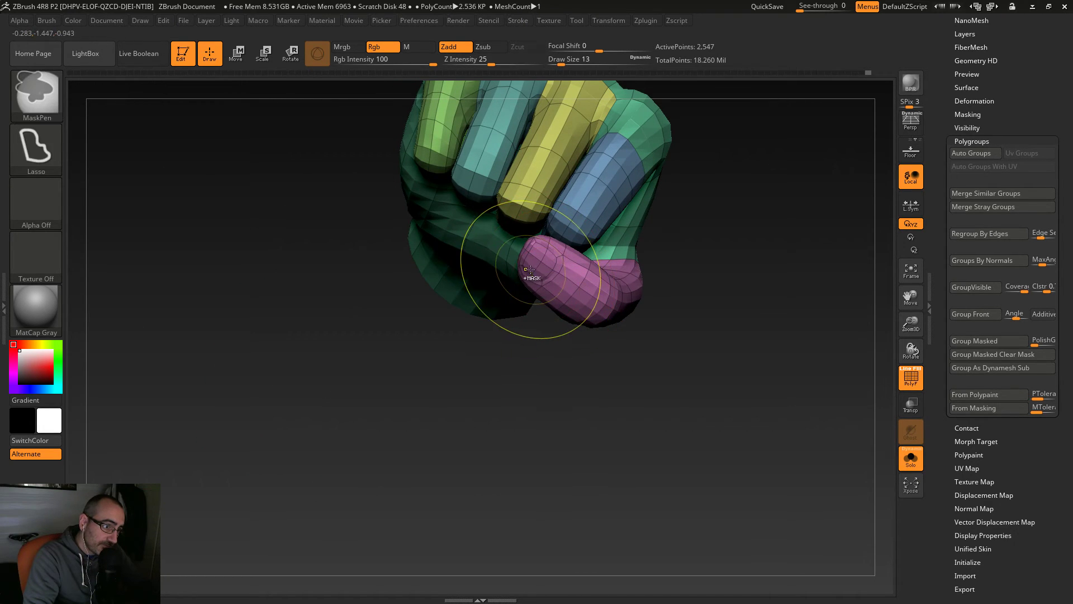
pyautogui.hotkey('shift', 'd')
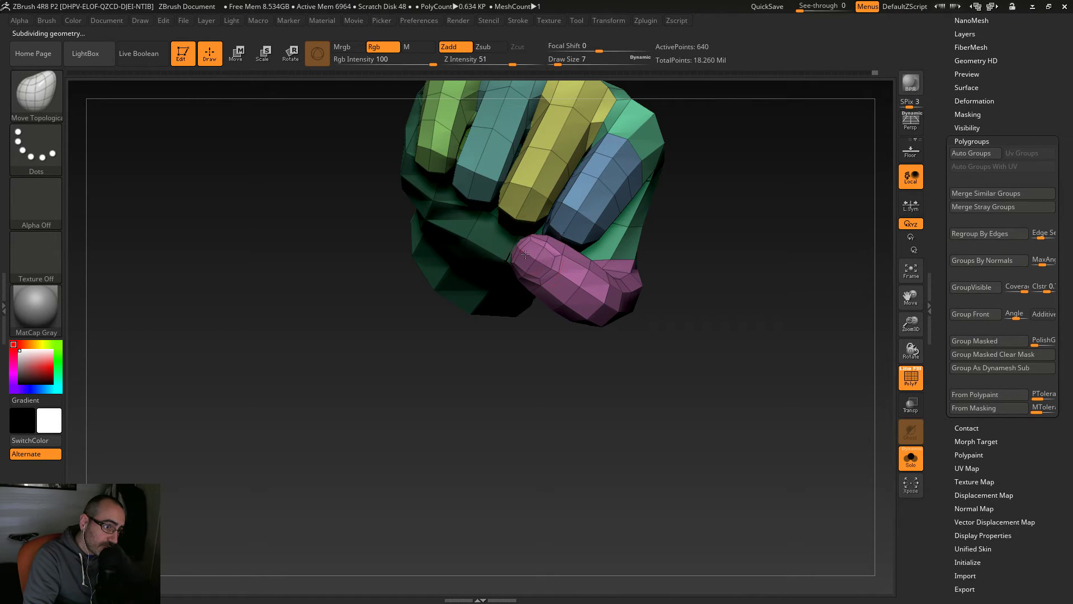
pyautogui.keyDown('shift'); pyautogui.moveTo(551, 246); pyautogui.dragTo(579, 269); pyautogui.keyUp('shift')
pyautogui.moveTo(665, 447); pyautogui.dragTo(631, 372)
pyautogui.moveTo(481, 455)
pyautogui.mouseDown()
pyautogui.moveTo(624, 480)
pyautogui.moveTo(648, 427)
pyautogui.moveTo(655, 448)
pyautogui.moveTo(643, 431)
pyautogui.mouseUp()
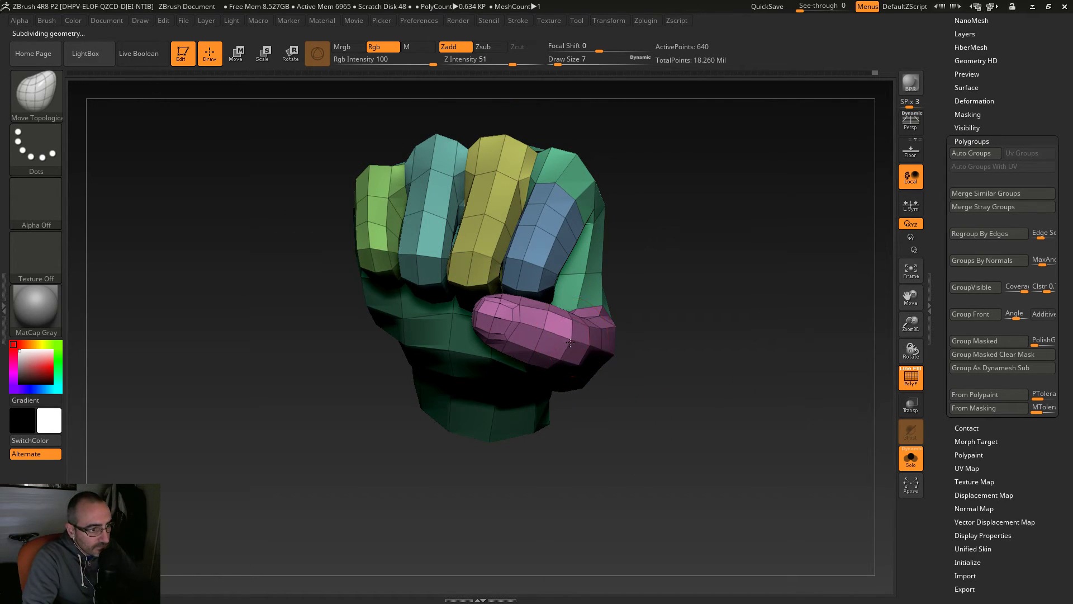
pyautogui.moveTo(507, 326); pyautogui.dragTo(510, 342)
pyautogui.moveTo(644, 415)
pyautogui.mouseDown()
pyautogui.moveTo(590, 412)
pyautogui.moveTo(651, 441)
pyautogui.mouseUp()
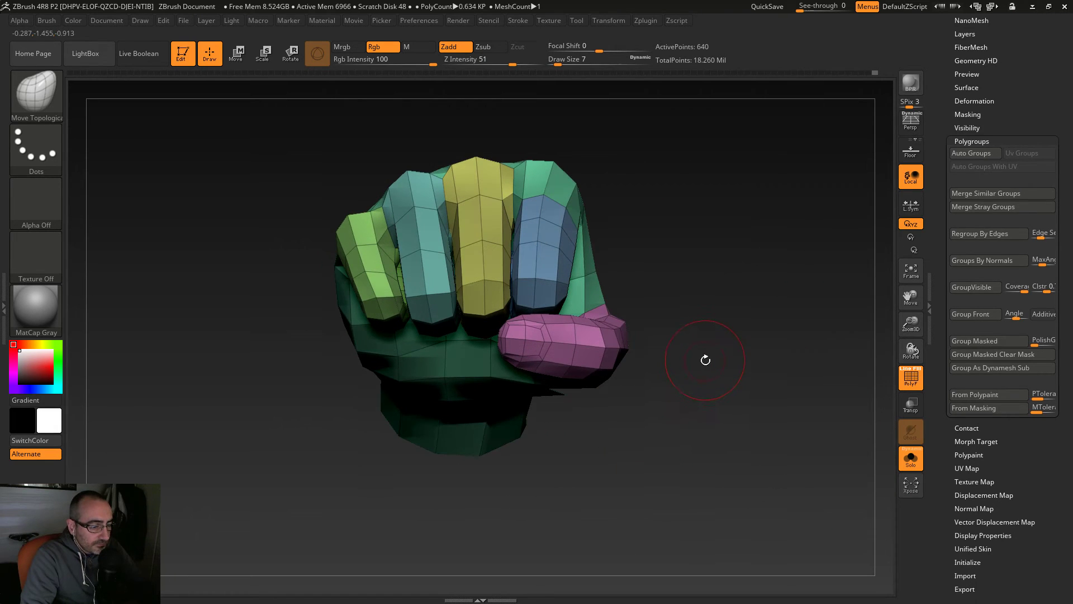
# Step: Examine the thumb's shape from the front and the palm side, comparing the two lowest subdivision levels
pyautogui.hotkey('ctrl', 'd')
pyautogui.moveTo(745, 343); pyautogui.dragTo(738, 426)
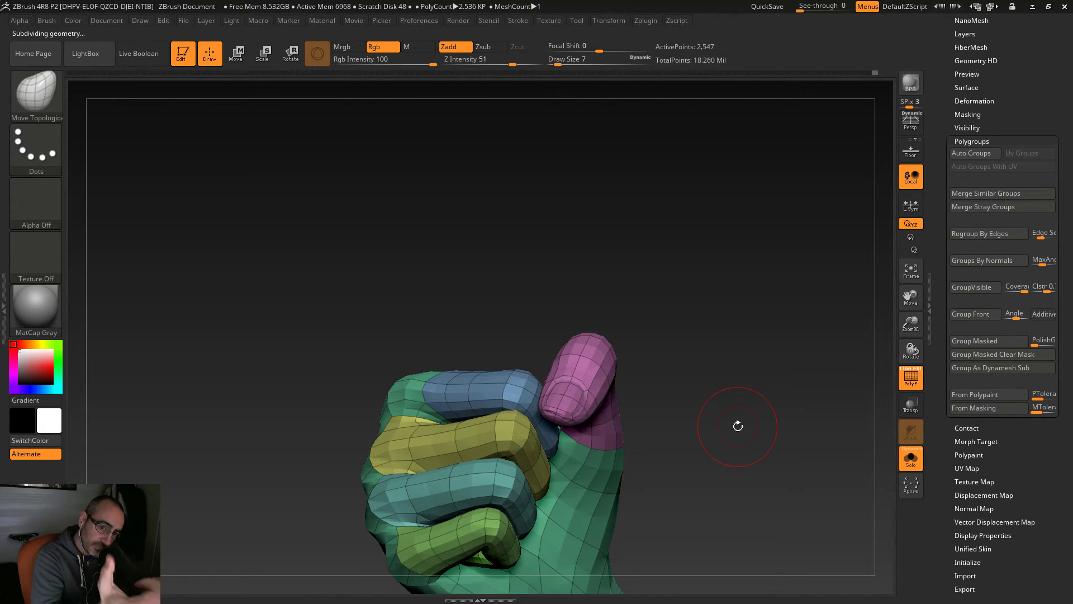
pyautogui.moveTo(787, 445); pyautogui.dragTo(735, 380)
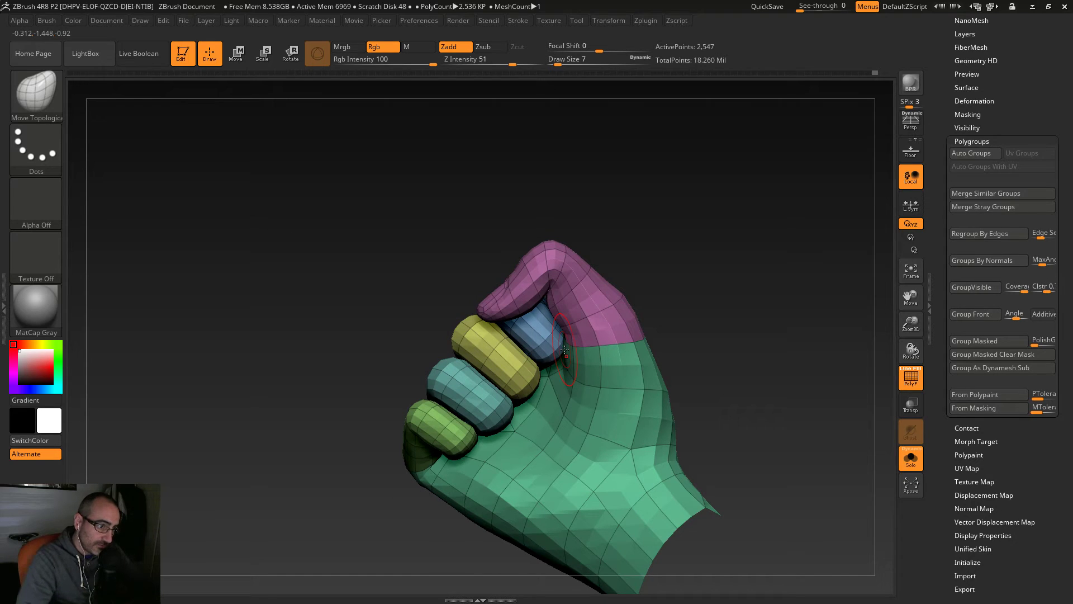
pyautogui.moveTo(713, 301); pyautogui.dragTo(707, 301)
pyautogui.hotkey('shift', 'd')
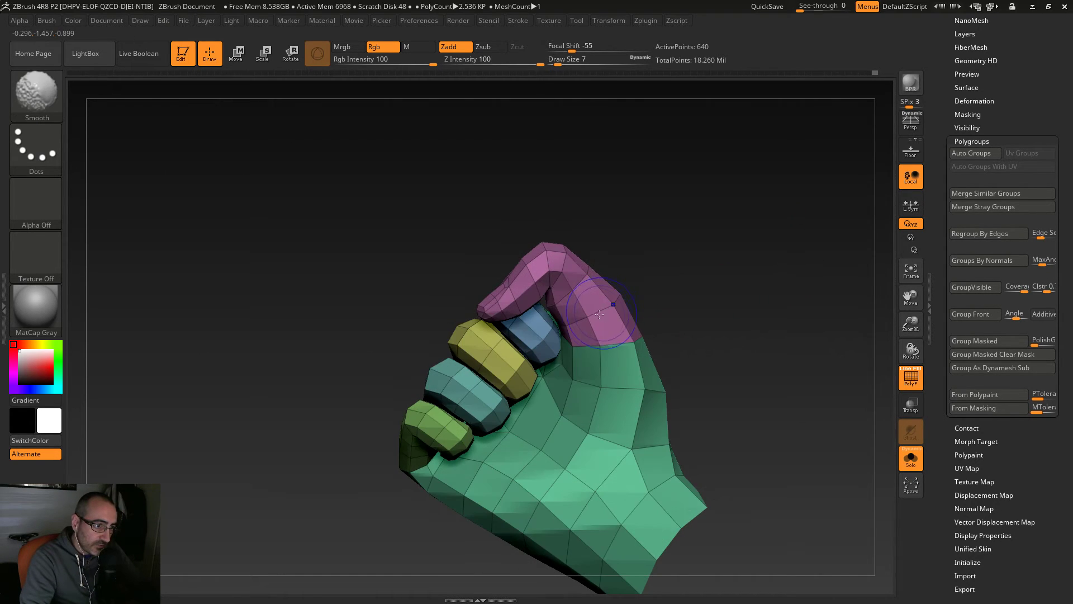
pyautogui.press('d')
pyautogui.hotkey('shift', 'd')
# Step: Pull the thumb's tip and knuckle in toward the palm with a draw size of 29, and reduce the draw size to 7
pyautogui.press('s')
pyautogui.moveTo(583, 323); pyautogui.dragTo(591, 322)
pyautogui.moveTo(562, 269); pyautogui.dragTo(564, 274)
pyautogui.moveTo(490, 312); pyautogui.dragTo(505, 324)
pyautogui.moveTo(561, 270); pyautogui.dragTo(550, 288)
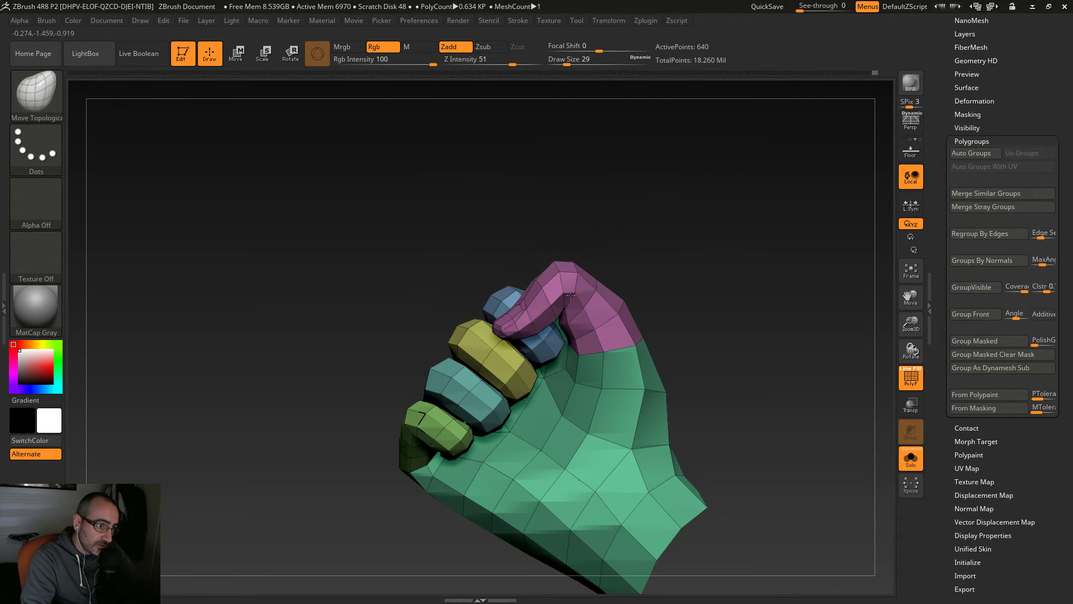
pyautogui.moveTo(629, 258)
pyautogui.mouseDown()
pyautogui.moveTo(591, 360)
pyautogui.moveTo(619, 267)
pyautogui.moveTo(603, 265)
pyautogui.mouseUp()
pyautogui.moveTo(542, 371)
pyautogui.mouseDown()
pyautogui.moveTo(561, 368)
pyautogui.moveTo(673, 259)
pyautogui.mouseUp()
pyautogui.press('s')
pyautogui.moveTo(507, 273); pyautogui.dragTo(528, 273)
pyautogui.press('s')
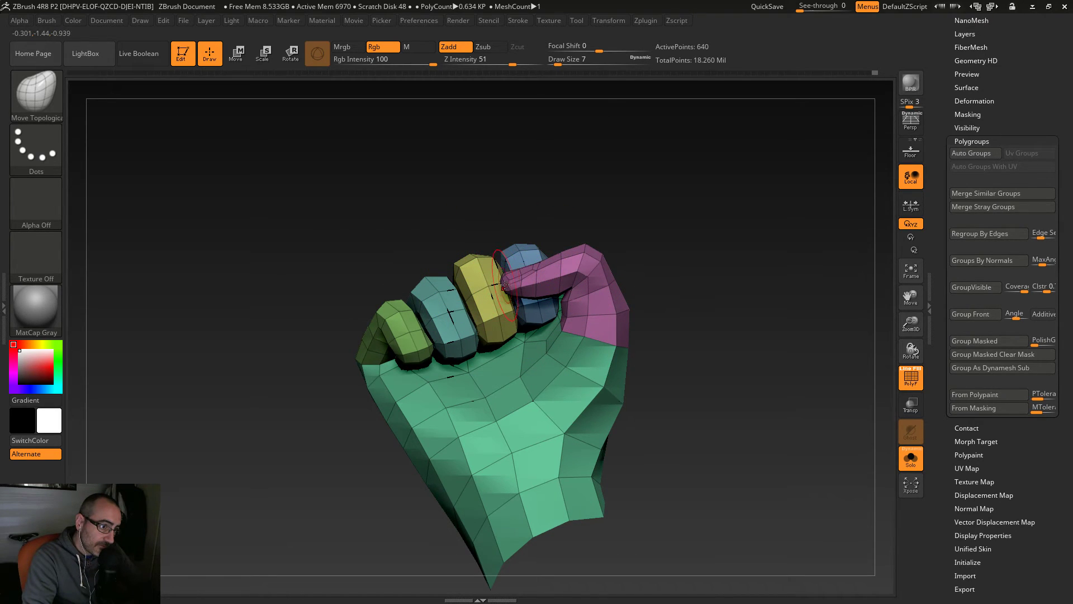
# Step: Isolate the thumb's polygroup so that only the thumb is shown
pyautogui.moveTo(707, 249)
pyautogui.mouseDown()
pyautogui.moveTo(666, 237)
pyautogui.moveTo(608, 253)
pyautogui.mouseUp()
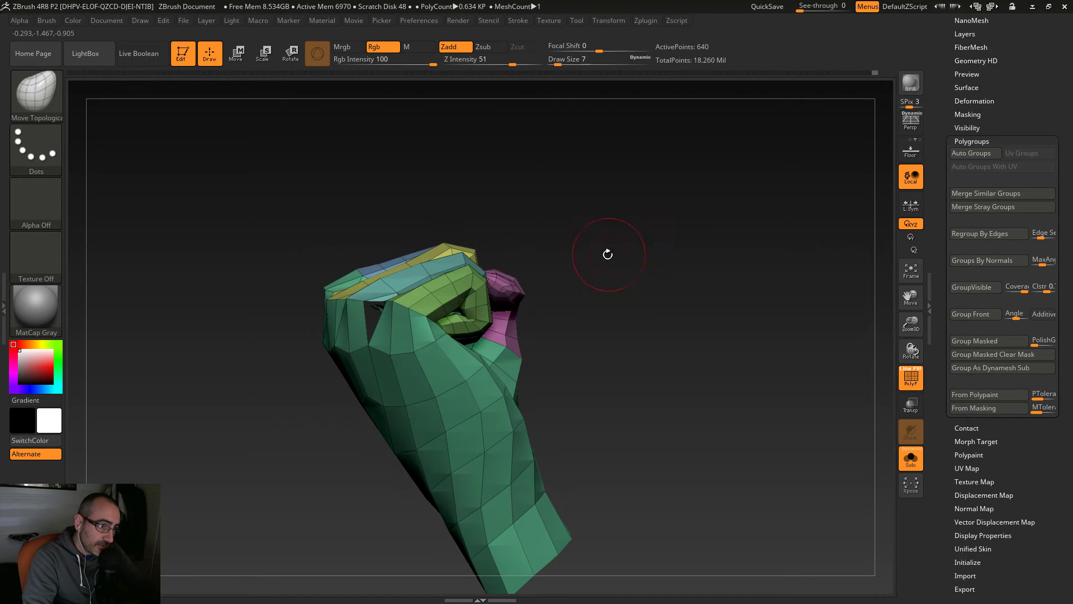
pyautogui.keyDown('ctrl'); pyautogui.keyDown('shift'); pyautogui.click(508, 288); pyautogui.keyUp('shift'); pyautogui.keyUp('ctrl')
pyautogui.hotkey('ctrl', 'z')
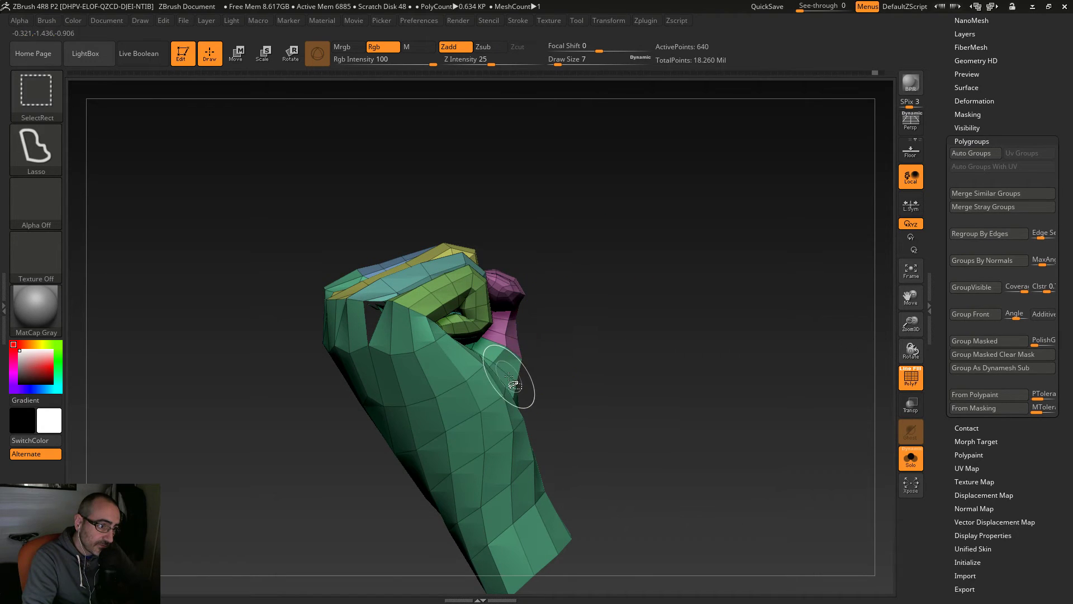
pyautogui.keyDown('ctrl'); pyautogui.keyDown('shift'); pyautogui.click(507, 292); pyautogui.keyUp('shift'); pyautogui.keyUp('ctrl')
pyautogui.keyDown('ctrl'); pyautogui.keyDown('shift'); pyautogui.moveTo(574, 192); pyautogui.dragTo(599, 215); pyautogui.keyUp('shift'); pyautogui.keyUp('ctrl')
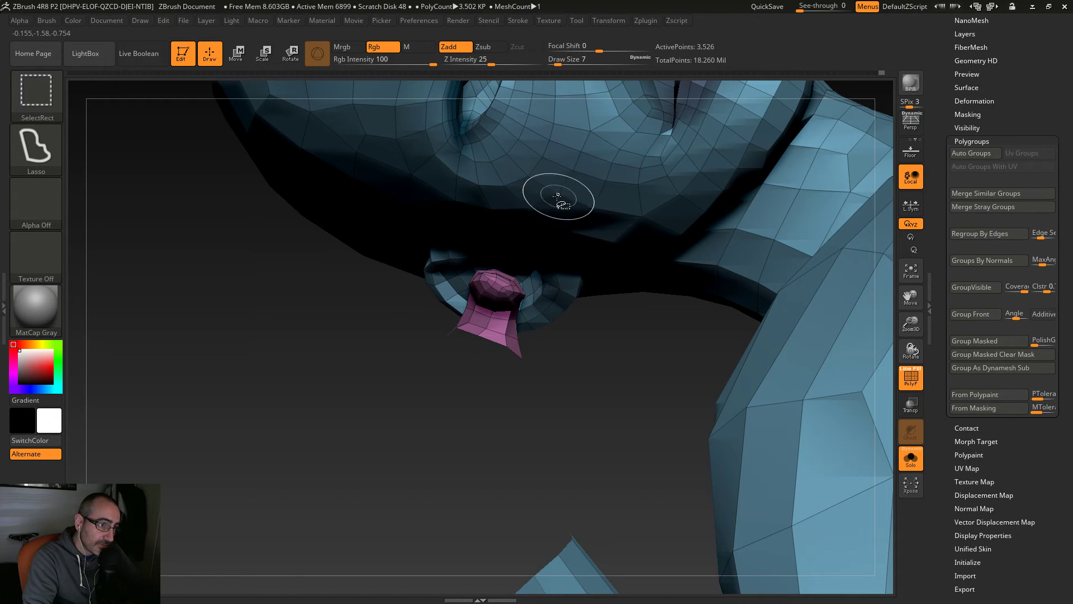
pyautogui.keyDown('ctrl'); pyautogui.keyDown('shift'); pyautogui.click(551, 198); pyautogui.keyUp('shift'); pyautogui.keyUp('ctrl')
pyautogui.moveTo(581, 257); pyautogui.dragTo(566, 280)
pyautogui.keyDown('alt'); pyautogui.moveTo(503, 346); pyautogui.dragTo(540, 367); pyautogui.keyUp('alt')
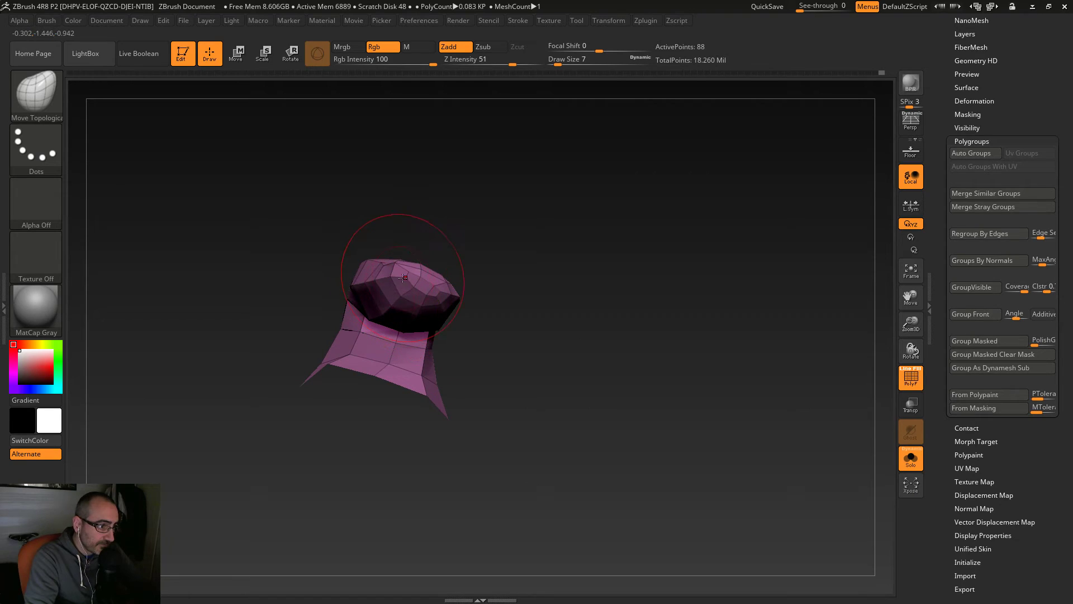
# Step: Nudge the underside of the isolated thumb's tip and the outer edge below its knuckle
pyautogui.moveTo(515, 355); pyautogui.dragTo(519, 370)
pyautogui.moveTo(413, 310); pyautogui.dragTo(411, 313)
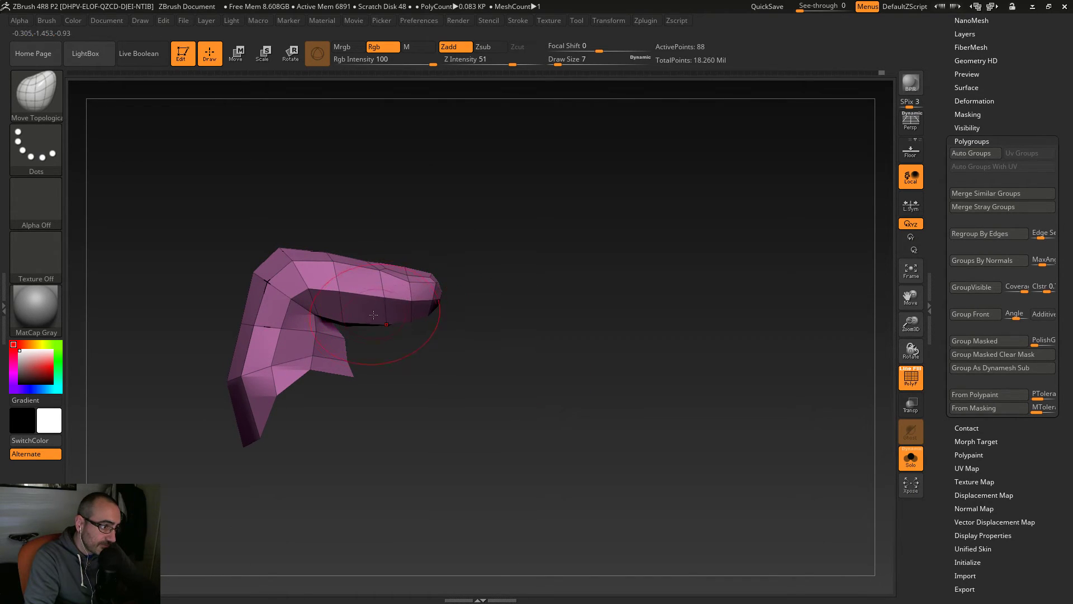
pyautogui.moveTo(475, 386); pyautogui.dragTo(373, 371)
pyautogui.moveTo(261, 311); pyautogui.dragTo(253, 317)
pyautogui.moveTo(531, 307); pyautogui.dragTo(663, 281)
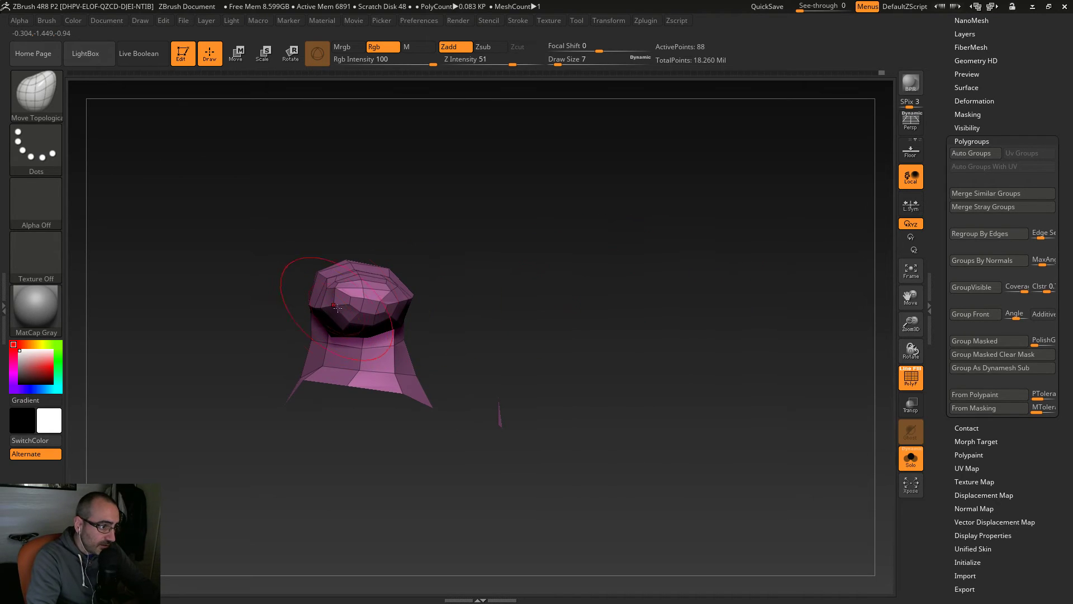
# Step: Smooth the side of the nail area and push the side of the thumb's tip segment inward
pyautogui.moveTo(550, 305); pyautogui.dragTo(553, 378)
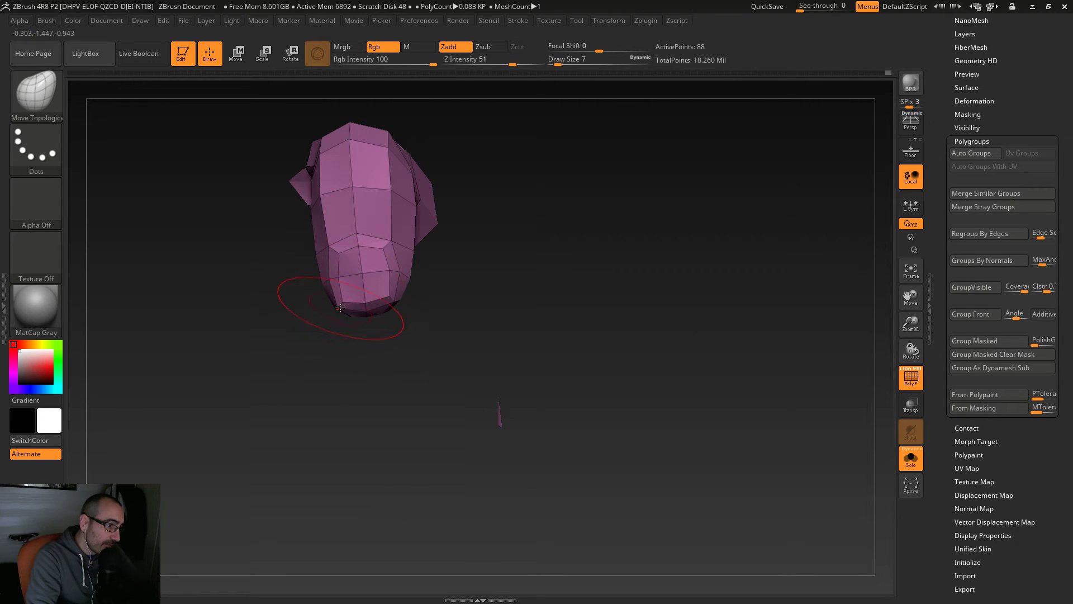
pyautogui.keyDown('shift'); pyautogui.moveTo(394, 257); pyautogui.dragTo(407, 263); pyautogui.keyUp('shift')
pyautogui.moveTo(479, 323); pyautogui.dragTo(464, 336)
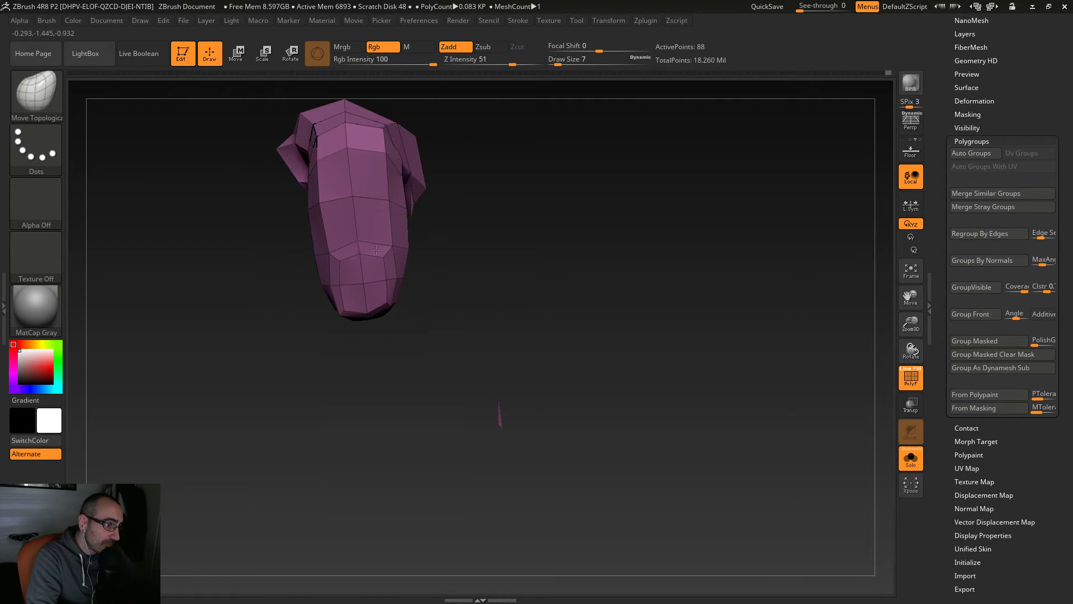
pyautogui.moveTo(392, 311); pyautogui.dragTo(456, 317)
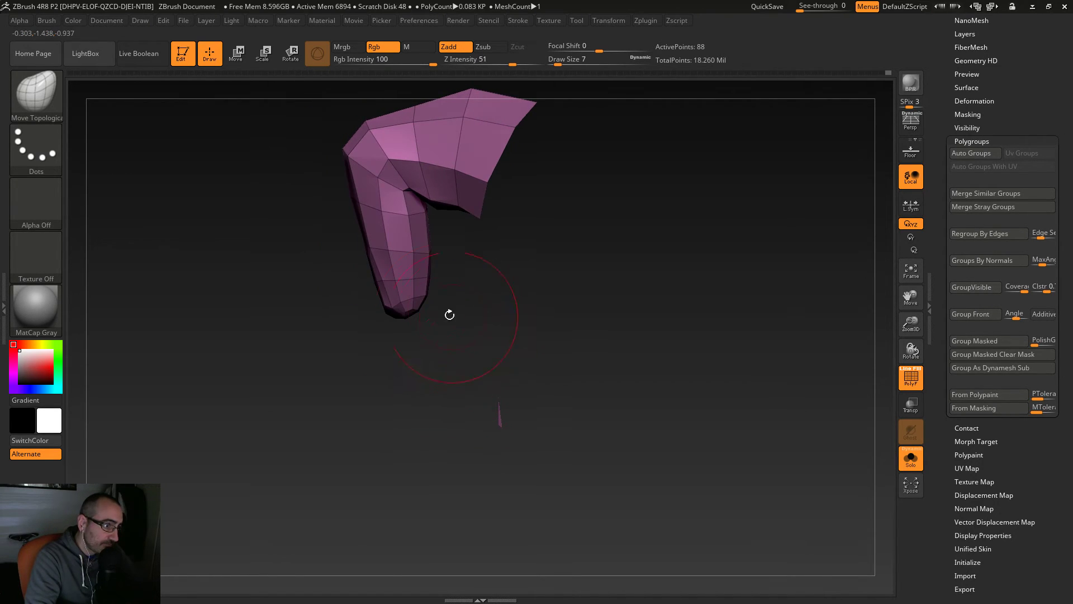
pyautogui.moveTo(441, 268); pyautogui.dragTo(429, 277)
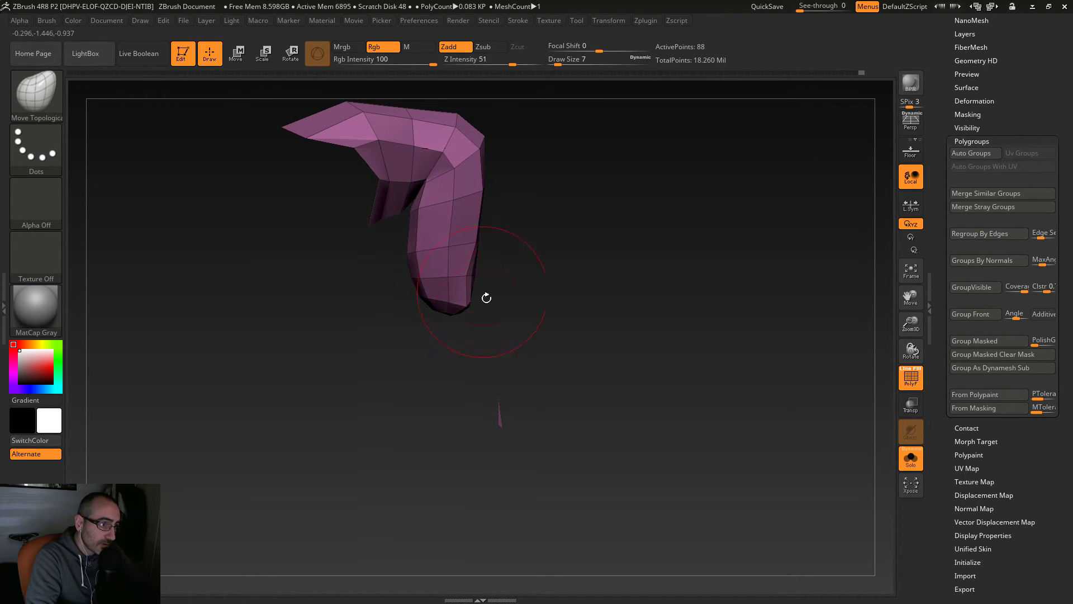
# Step: Set the draw size to 4 and adjust the vertices along the side of the thumbnail
pyautogui.moveTo(515, 361); pyautogui.dragTo(494, 364)
pyautogui.press('s')
pyautogui.moveTo(445, 249); pyautogui.dragTo(442, 249)
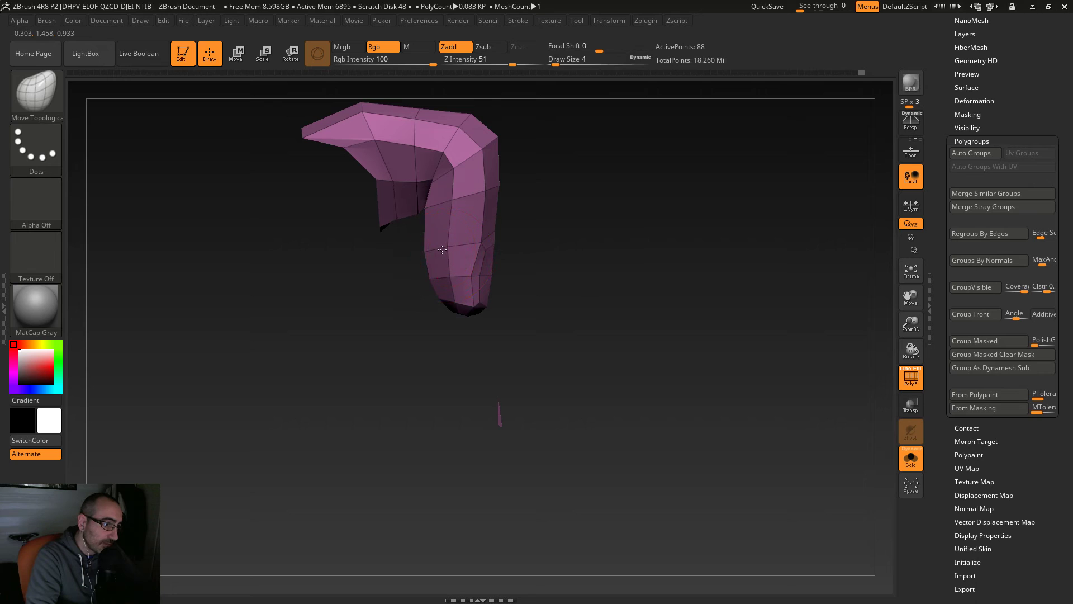
pyautogui.moveTo(508, 380); pyautogui.dragTo(525, 319)
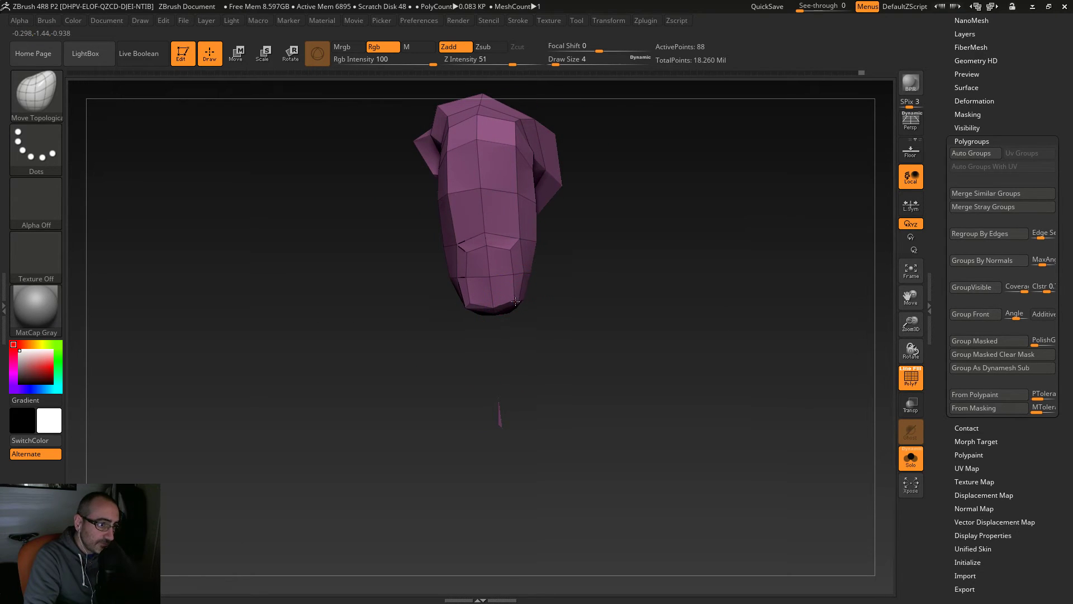
# Step: Show the whole figure, hide the forearm and body polygroups, and frame the remaining hand
pyautogui.moveTo(602, 335); pyautogui.dragTo(658, 309)
pyautogui.keyDown('ctrl'); pyautogui.keyDown('shift'); pyautogui.click(552, 194); pyautogui.keyUp('shift'); pyautogui.keyUp('ctrl')
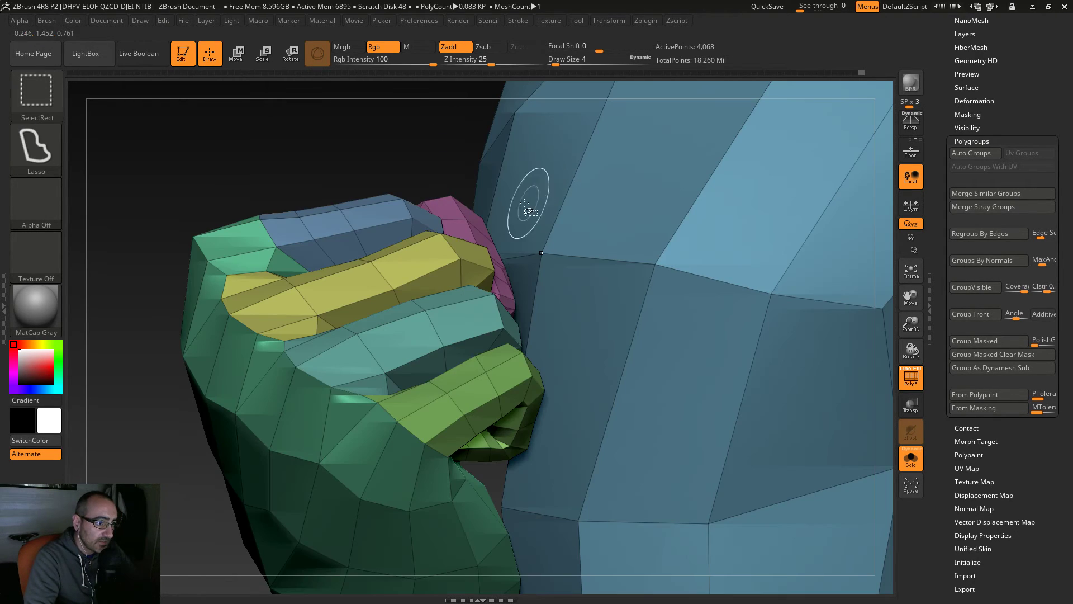
pyautogui.keyDown('ctrl'); pyautogui.keyDown('alt'); pyautogui.keyDown('shift'); pyautogui.click(555, 251); pyautogui.keyUp('shift'); pyautogui.keyUp('alt'); pyautogui.keyUp('ctrl')
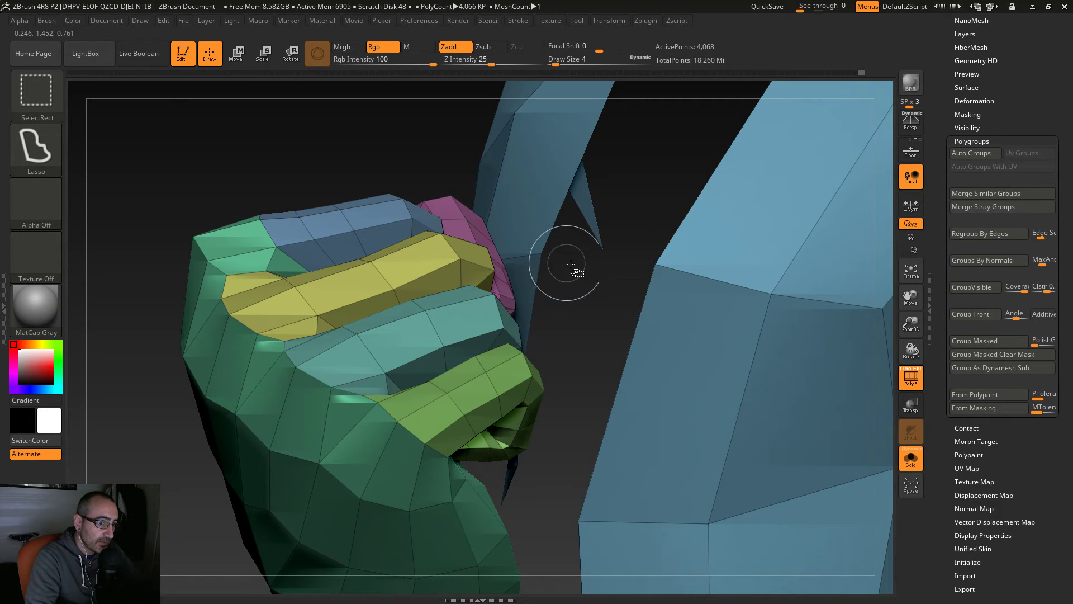
pyautogui.keyDown('ctrl'); pyautogui.keyDown('shift'); pyautogui.click(773, 300); pyautogui.keyUp('shift'); pyautogui.keyUp('ctrl')
pyautogui.moveTo(655, 233); pyautogui.dragTo(674, 280)
pyautogui.press('f')
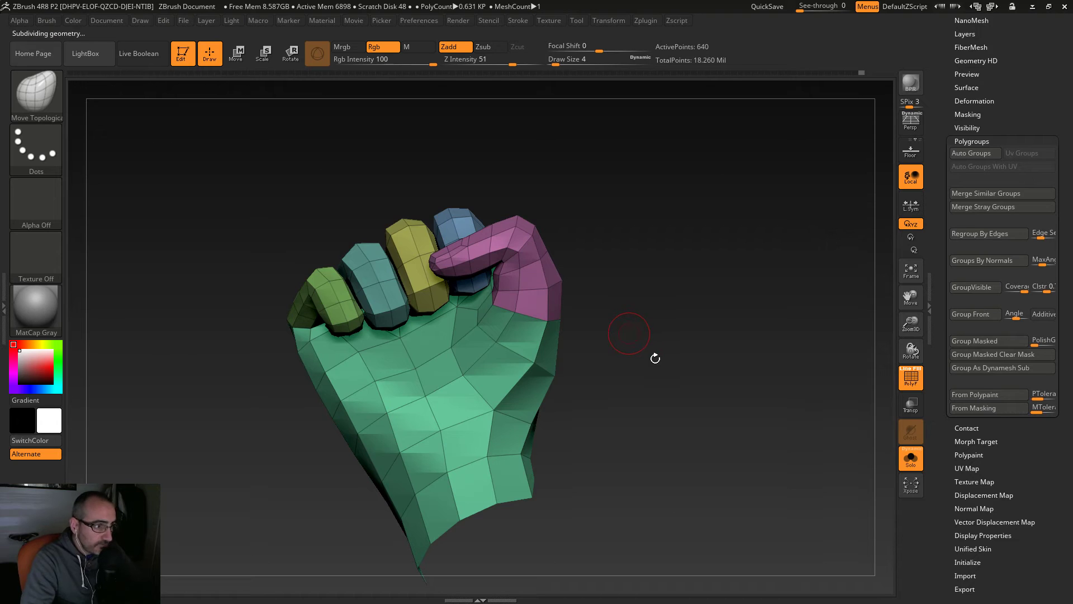
# Step: Raise the hand by one subdivision level, set the draw size to 17 and reshape the outer side of the thumb's base
pyautogui.hotkey('ctrl', 'd')
pyautogui.moveTo(642, 359)
pyautogui.mouseDown()
pyautogui.moveTo(539, 291)
pyautogui.moveTo(538, 305)
pyautogui.mouseUp()
pyautogui.press('s')
pyautogui.moveTo(583, 327)
pyautogui.mouseDown()
pyautogui.moveTo(627, 318)
pyautogui.moveTo(571, 302)
pyautogui.mouseUp()
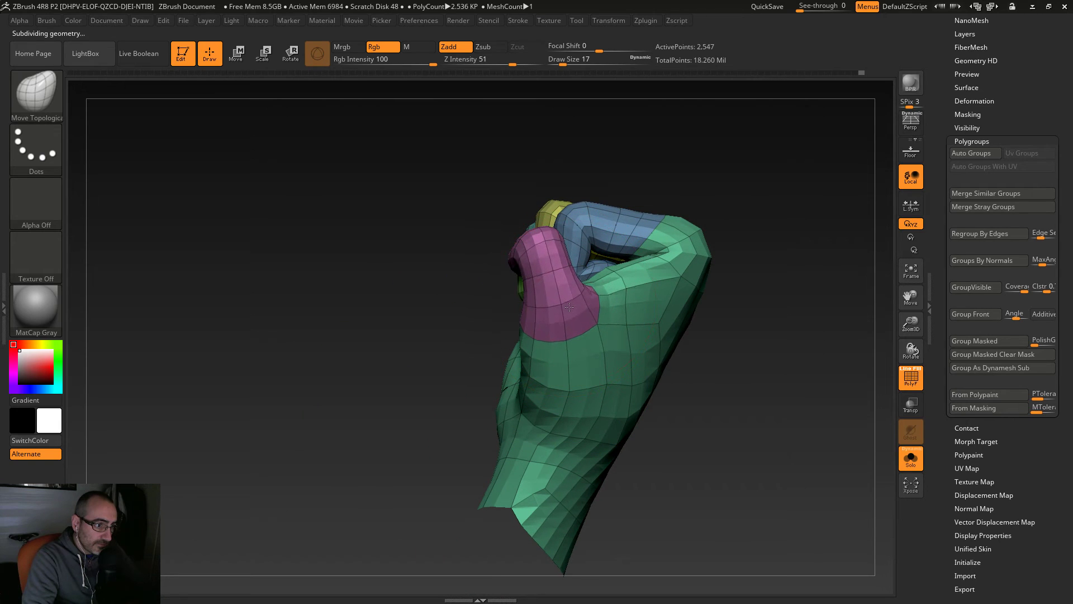
pyautogui.moveTo(693, 429); pyautogui.dragTo(586, 332)
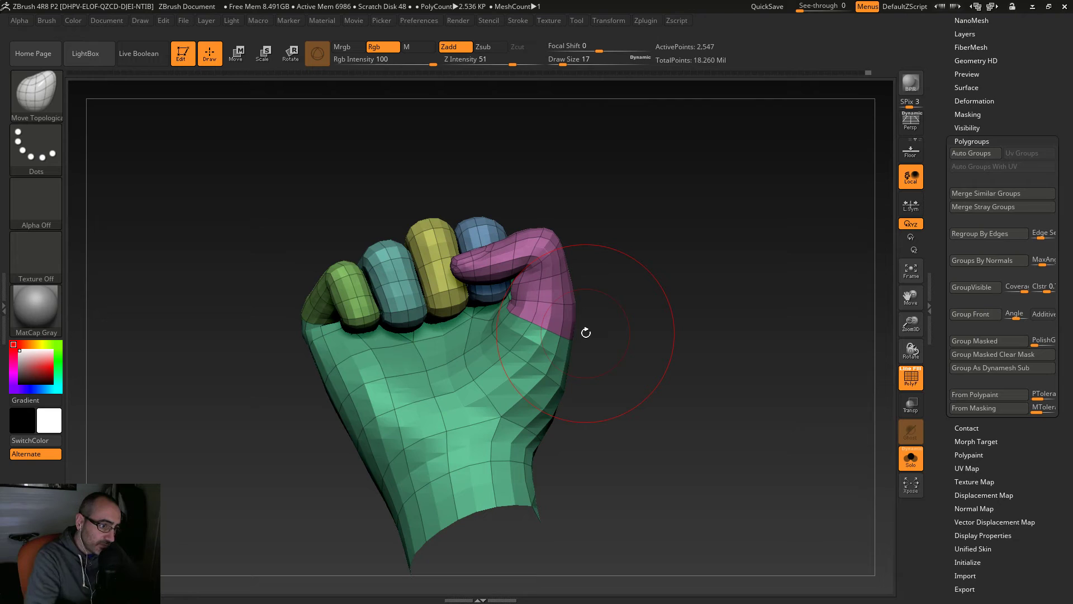
# Step: Pull the outer edge of the thumb's base outward with draw size 14 and adjust its inner crease with draw size 8
pyautogui.press('s')
pyautogui.moveTo(594, 350)
pyautogui.mouseDown()
pyautogui.moveTo(572, 329)
pyautogui.moveTo(580, 350)
pyautogui.mouseUp()
pyautogui.moveTo(560, 400); pyautogui.dragTo(551, 377)
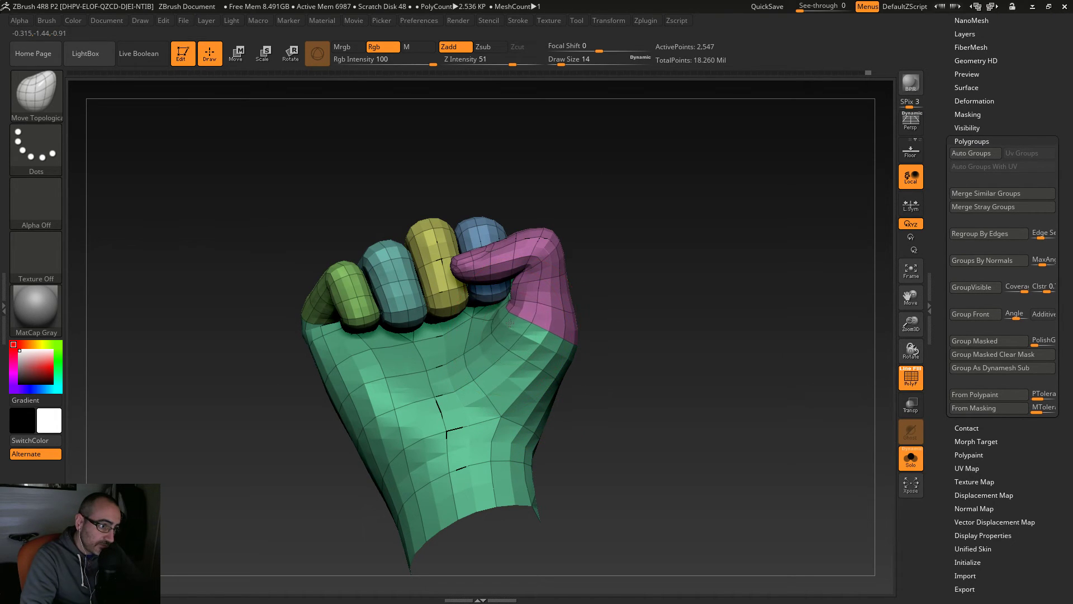
pyautogui.press('s')
pyautogui.moveTo(523, 304); pyautogui.dragTo(513, 306)
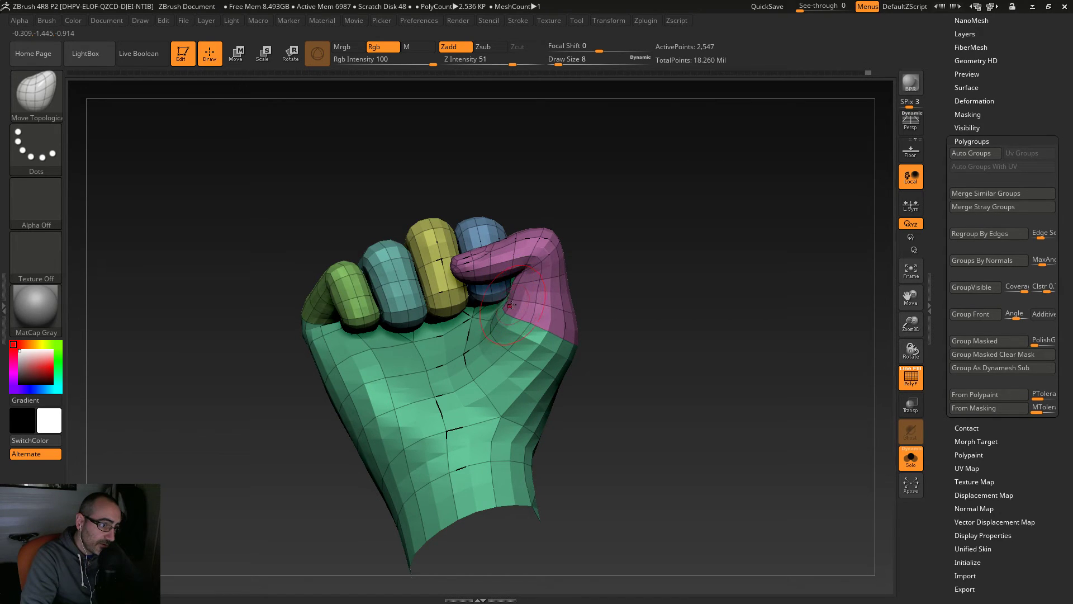
# Step: Lower the hand by one subdivision level, adjust the web between thumb and palm, and return to the higher level
pyautogui.moveTo(595, 296); pyautogui.dragTo(671, 285)
pyautogui.hotkey('shift', 'd')
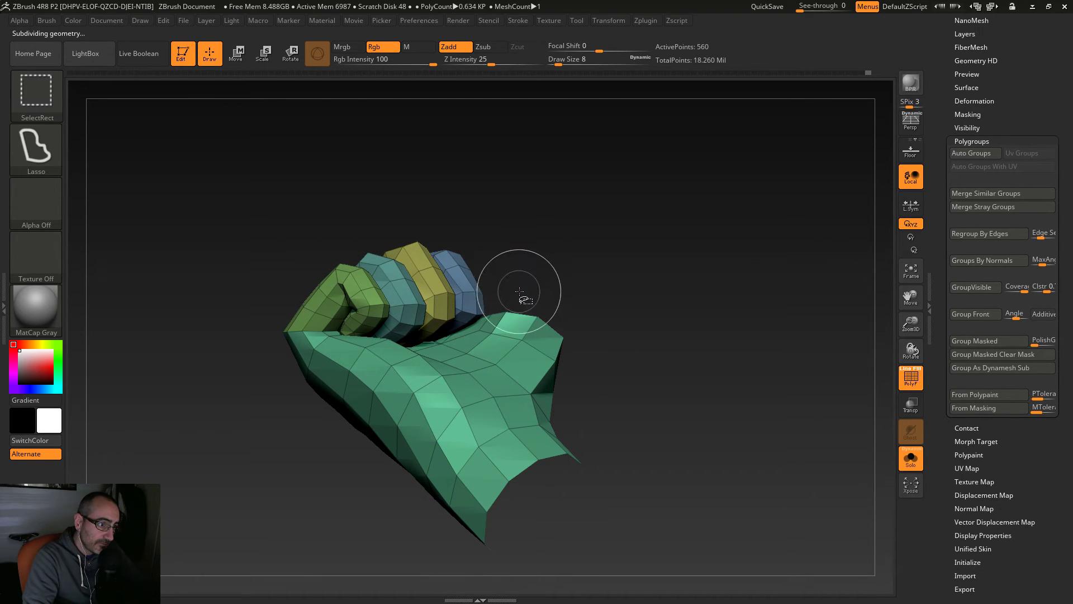
pyautogui.moveTo(628, 300); pyautogui.dragTo(508, 298)
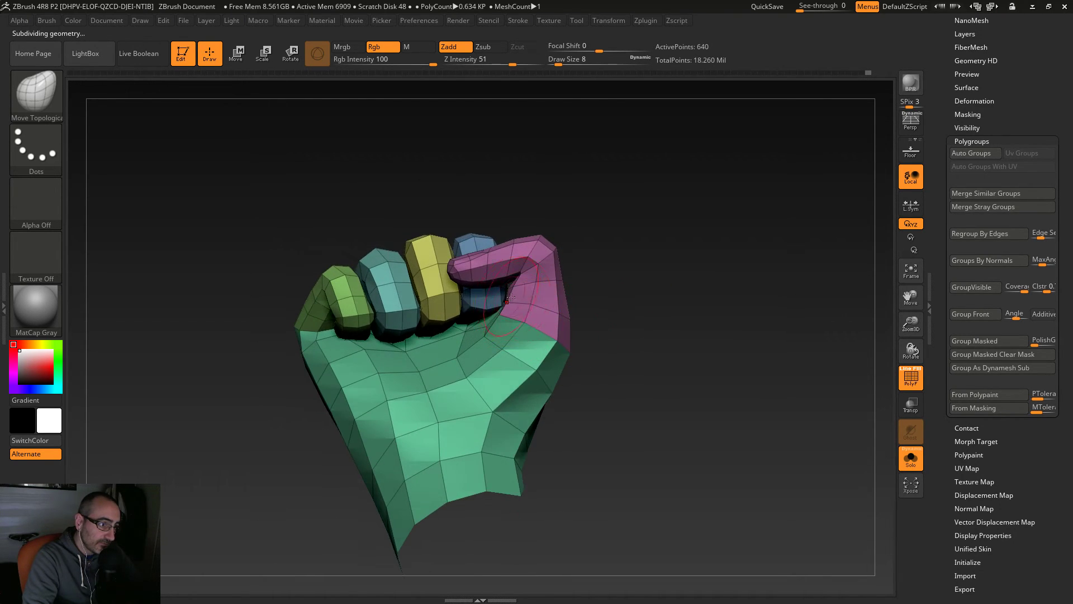
pyautogui.moveTo(637, 320)
pyautogui.mouseDown()
pyautogui.moveTo(546, 352)
pyautogui.moveTo(562, 344)
pyautogui.moveTo(601, 359)
pyautogui.mouseUp()
pyautogui.hotkey('ctrl', 'd')
# Step: Reshape the thumb's bend and outer segment around the index finger with draw sizes 16 and 14
pyautogui.moveTo(606, 306); pyautogui.dragTo(527, 294)
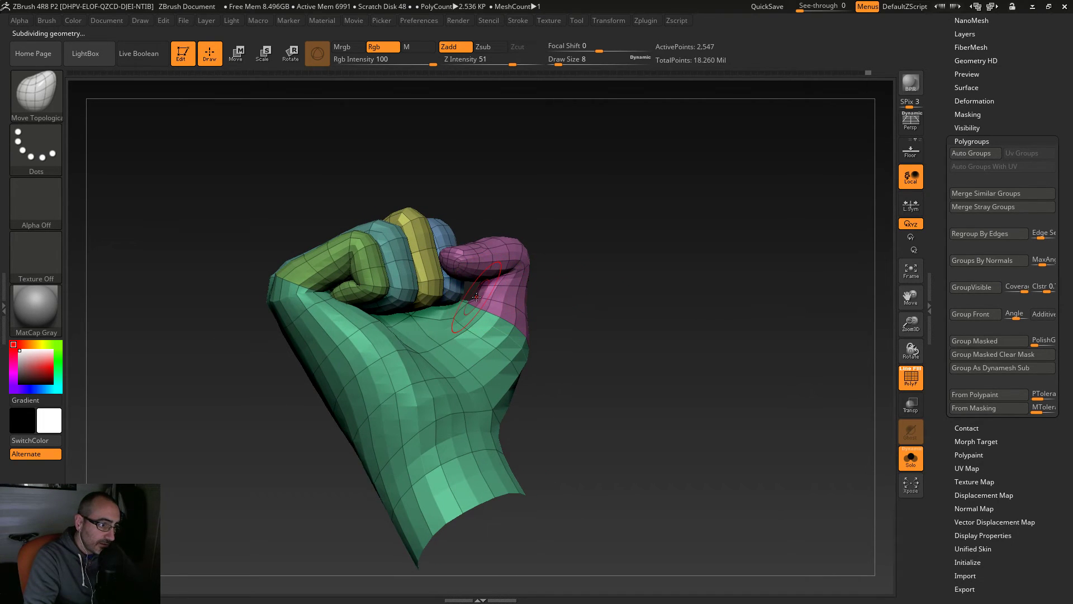
pyautogui.moveTo(567, 310)
pyautogui.mouseDown()
pyautogui.moveTo(540, 414)
pyautogui.moveTo(521, 390)
pyautogui.mouseUp()
pyautogui.press('s')
pyautogui.moveTo(514, 395); pyautogui.dragTo(526, 406, button='right')
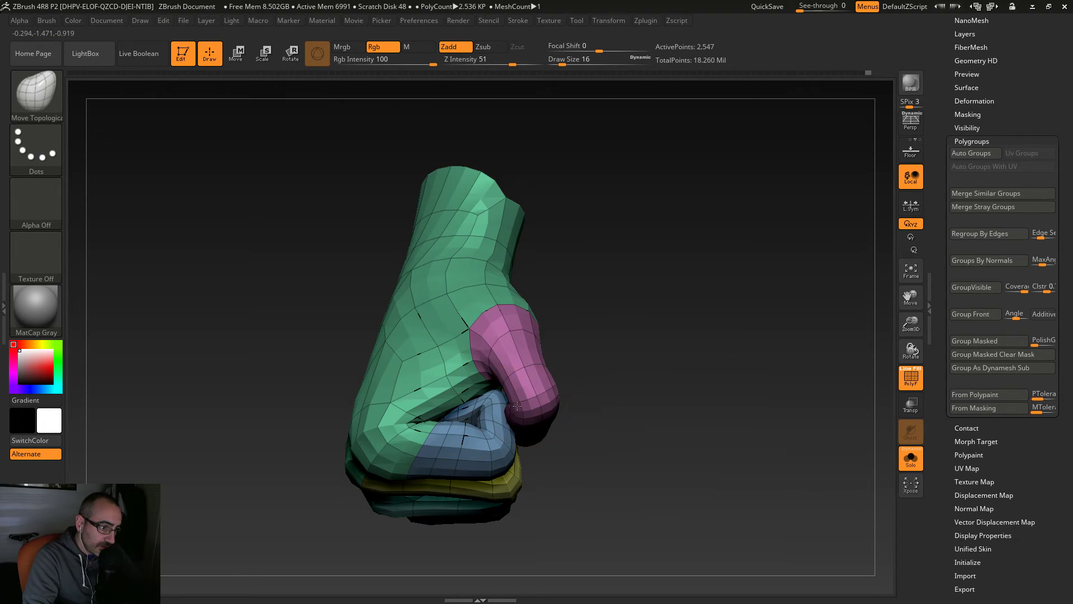
pyautogui.moveTo(518, 405); pyautogui.dragTo(486, 399, button='right')
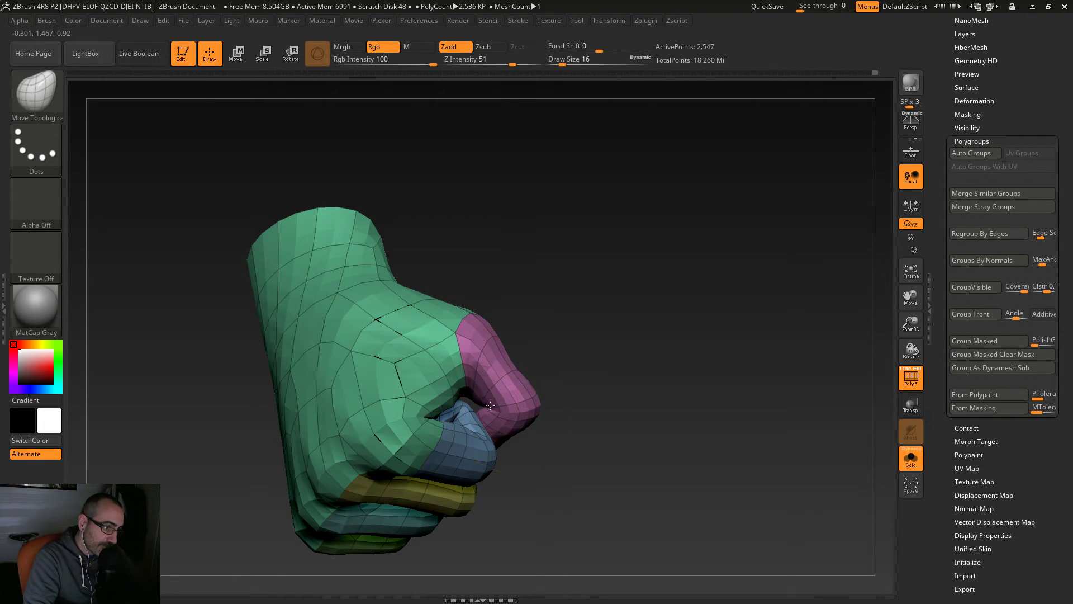
pyautogui.moveTo(484, 410); pyautogui.dragTo(547, 407, button='right')
pyautogui.press('s')
pyautogui.moveTo(521, 387); pyautogui.dragTo(517, 386)
pyautogui.moveTo(520, 380); pyautogui.dragTo(548, 410, button='right')
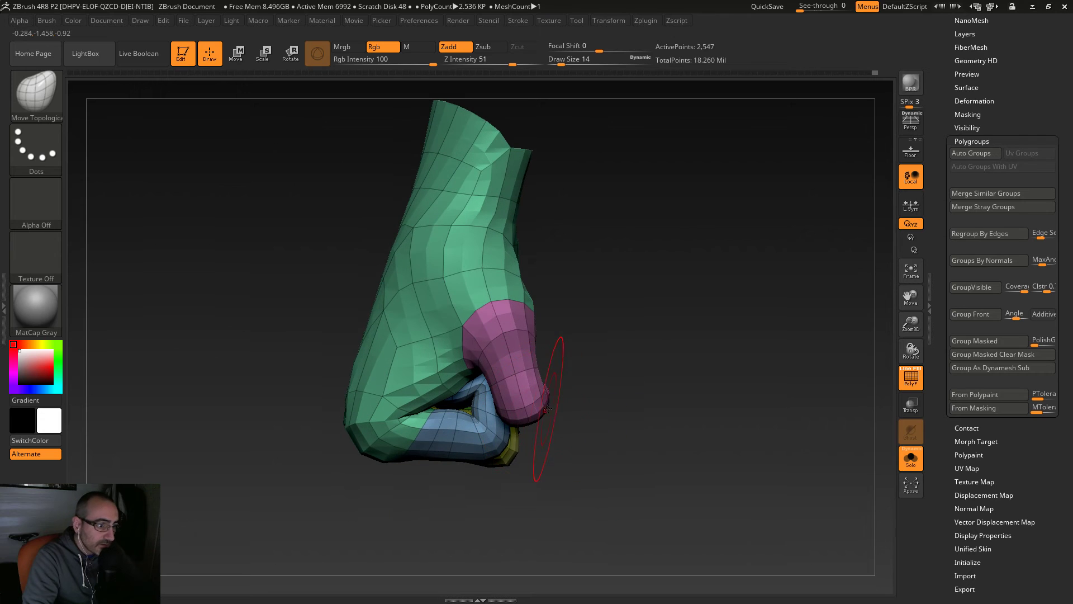
# Step: Isolate the thumb polygroup by hiding the rest of the hand and body
pyautogui.moveTo(609, 449); pyautogui.dragTo(542, 475, button='right')
pyautogui.moveTo(482, 513)
pyautogui.mouseDown(button='right')
pyautogui.moveTo(426, 514)
pyautogui.moveTo(492, 444)
pyautogui.moveTo(512, 483)
pyautogui.moveTo(592, 448)
pyautogui.moveTo(568, 469)
pyautogui.moveTo(491, 386)
pyautogui.mouseUp(button='right')
pyautogui.press('ctrl')
pyautogui.hotkey('ctrl', 'shift')
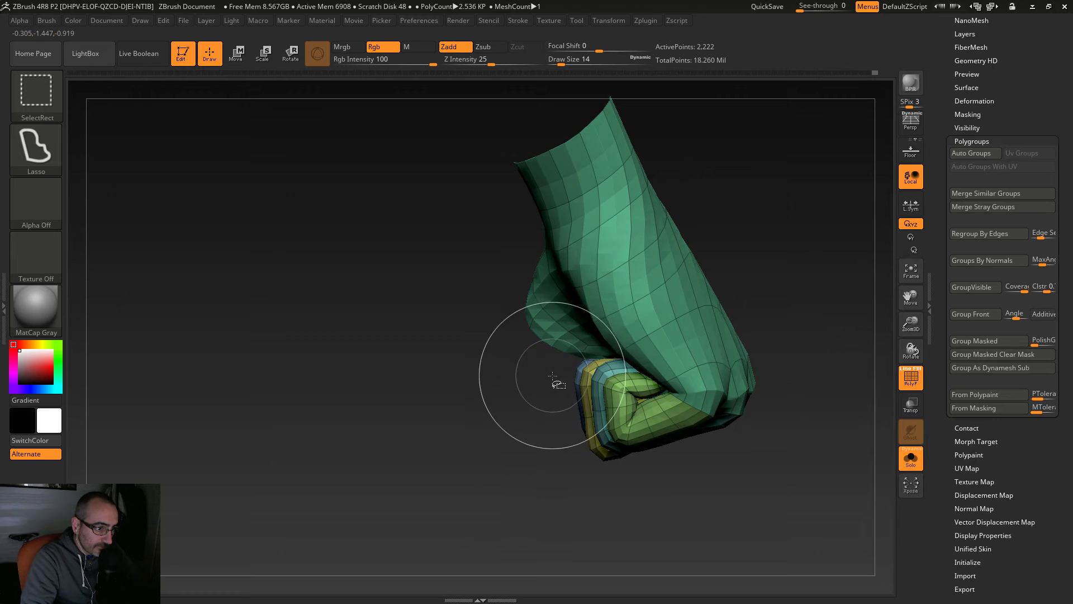
pyautogui.keyDown('ctrl'); pyautogui.keyDown('shift'); pyautogui.moveTo(385, 370); pyautogui.dragTo(349, 384); pyautogui.keyUp('shift'); pyautogui.keyUp('ctrl')
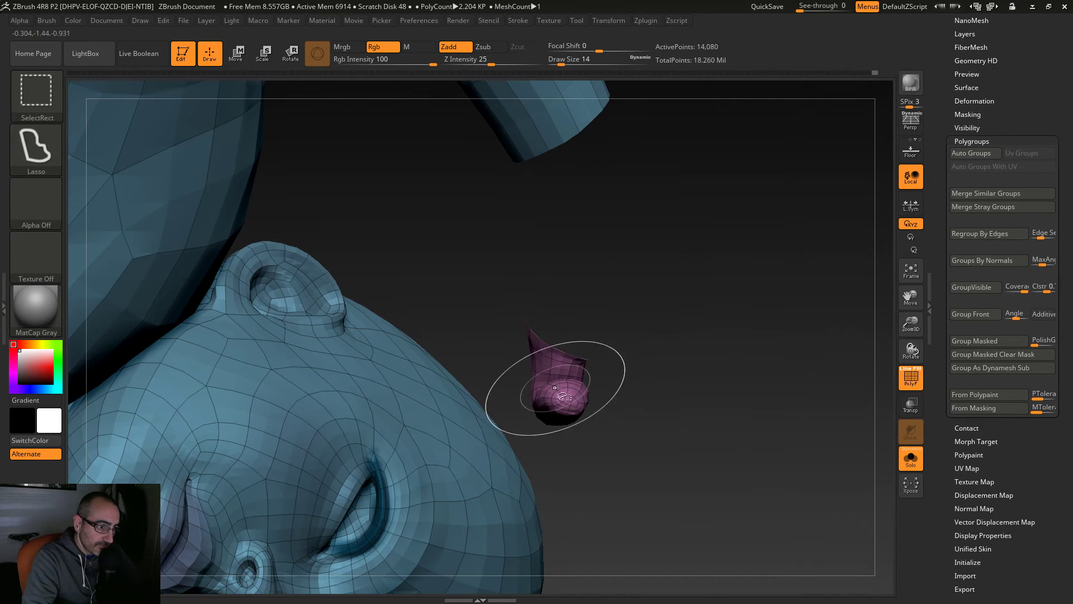
pyautogui.keyDown('ctrl'); pyautogui.keyDown('shift'); pyautogui.click(474, 412); pyautogui.keyUp('shift'); pyautogui.keyUp('ctrl')
# Step: Set the draw size to 8, then smooth and adjust the inner side of the isolated thumb above its bend
pyautogui.moveTo(479, 423)
pyautogui.mouseDown(button='right')
pyautogui.moveTo(313, 335)
pyautogui.moveTo(710, 354)
pyautogui.mouseUp(button='right')
pyautogui.moveTo(758, 414)
pyautogui.keyDown('alt'); pyautogui.mouseDown(button='right')
pyautogui.moveTo(412, 455)
pyautogui.moveTo(476, 478)
pyautogui.mouseUp(button='right'); pyautogui.keyUp('alt')
pyautogui.moveTo(476, 478); pyautogui.dragTo(523, 466, button='right')
pyautogui.press('s')
pyautogui.press('s')
pyautogui.moveTo(387, 324); pyautogui.dragTo(382, 318)
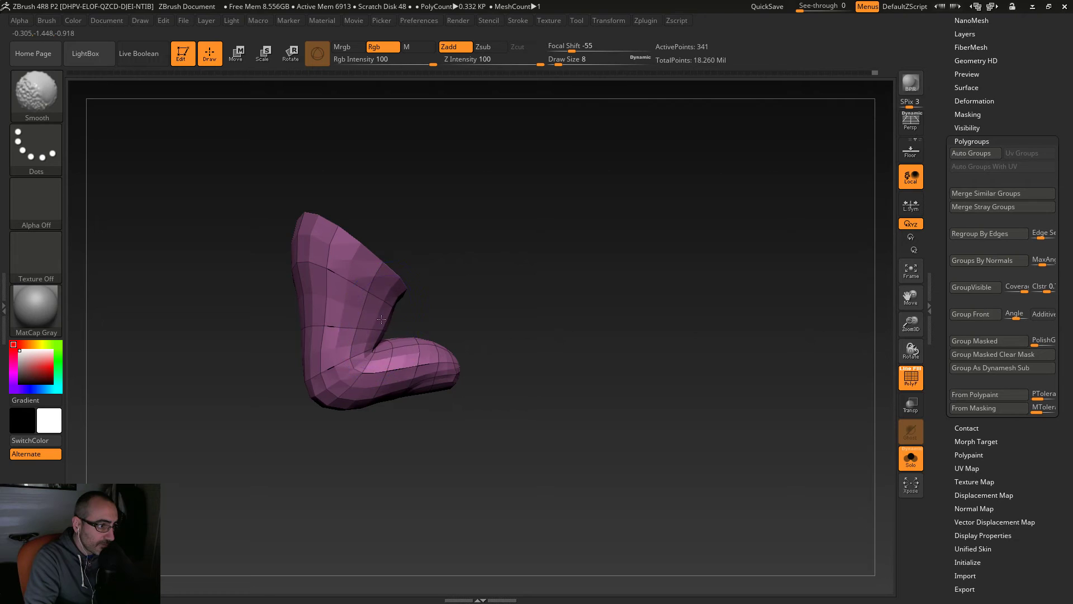
pyautogui.moveTo(303, 268)
pyautogui.mouseDown()
pyautogui.moveTo(324, 290)
pyautogui.moveTo(334, 330)
pyautogui.mouseUp()
pyautogui.moveTo(422, 453); pyautogui.dragTo(398, 448)
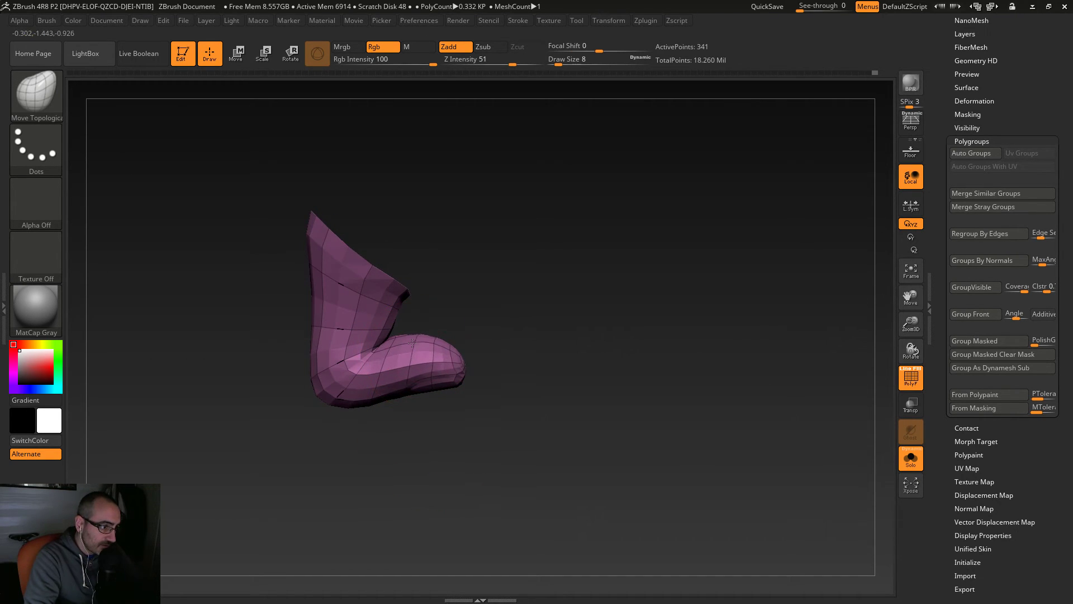
# Step: Refine and smooth the isolated thumb's tip segment and the fold at its bent joint from several sides
pyautogui.moveTo(433, 356); pyautogui.dragTo(412, 360, button='right')
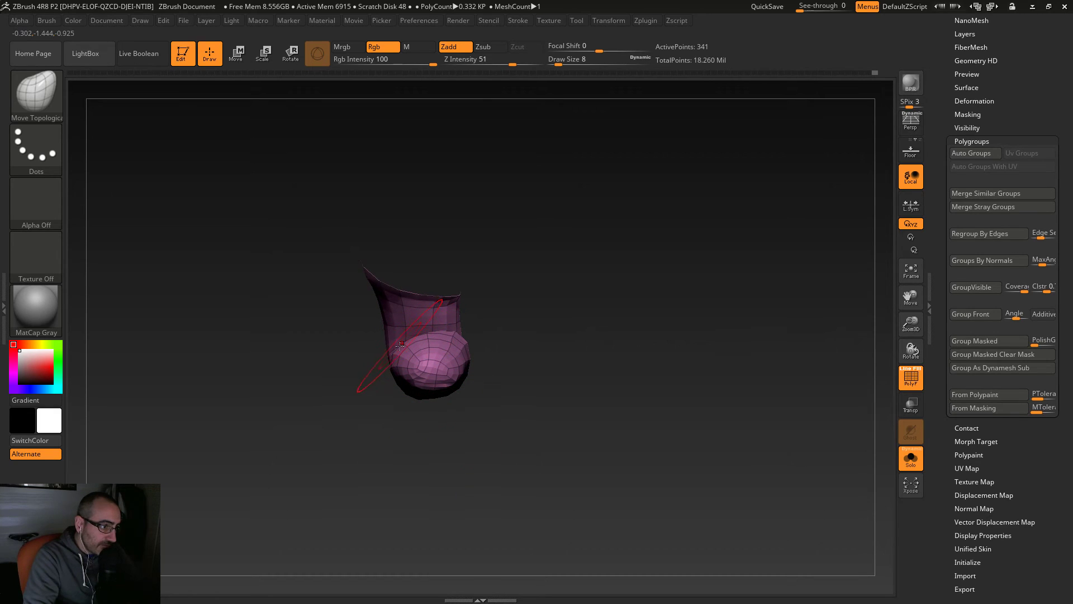
pyautogui.press('shift')
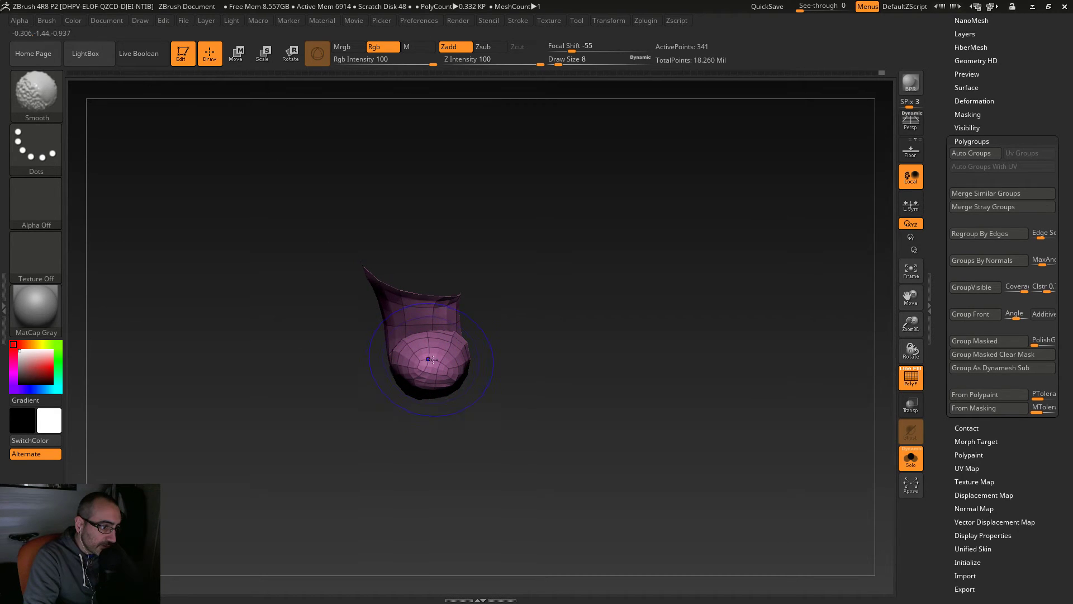
pyautogui.moveTo(466, 345)
pyautogui.mouseDown(button='right')
pyautogui.moveTo(524, 388)
pyautogui.moveTo(503, 341)
pyautogui.mouseUp(button='right')
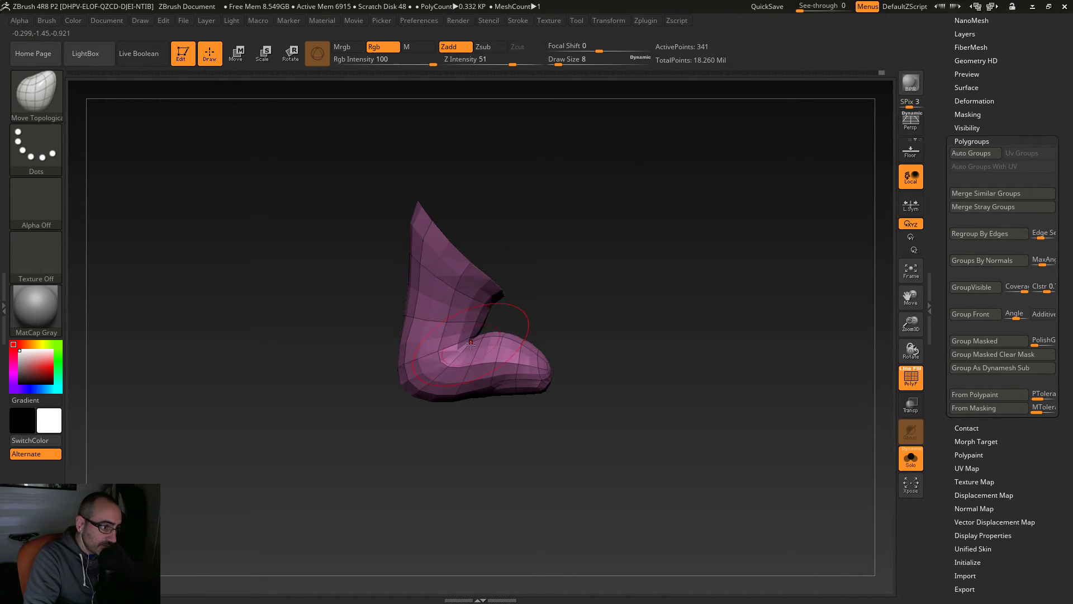
pyautogui.moveTo(536, 470); pyautogui.dragTo(467, 453, button='right')
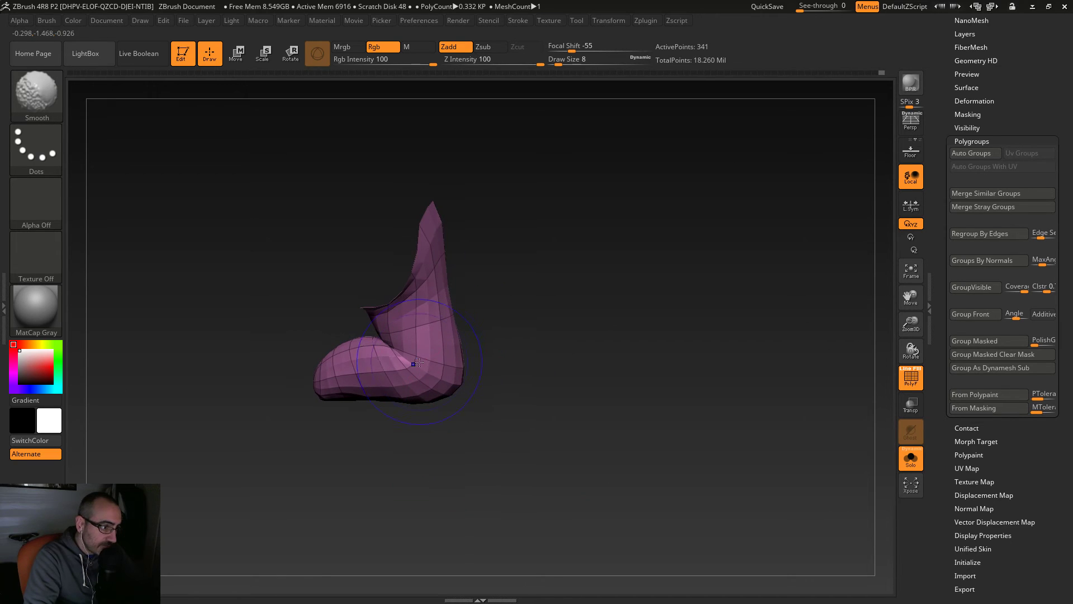
pyautogui.moveTo(484, 408); pyautogui.dragTo(510, 422, button='right')
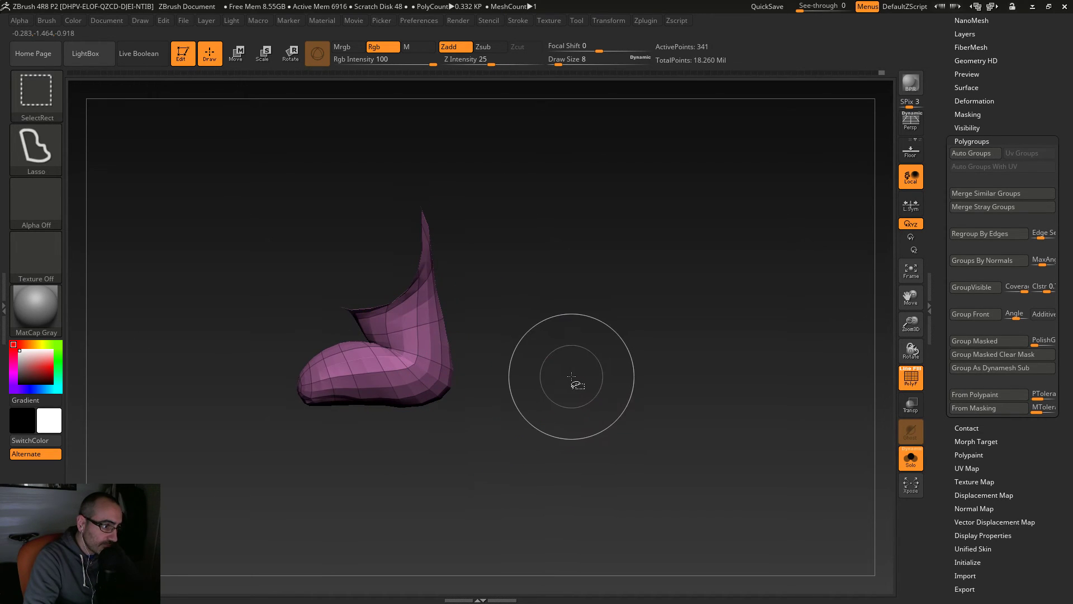
# Step: Show the whole figure, hide the body polygroup again, and frame the remaining hand from the palm side
pyautogui.keyDown('ctrl'); pyautogui.keyDown('shift'); pyautogui.click(572, 382); pyautogui.keyUp('shift'); pyautogui.keyUp('ctrl')
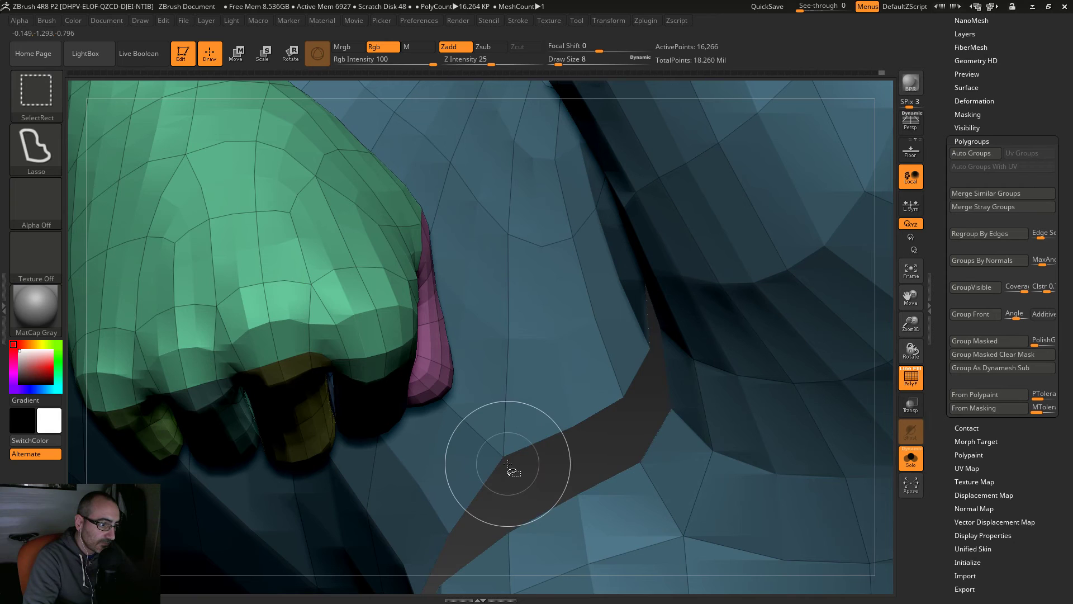
pyautogui.keyDown('ctrl'); pyautogui.keyDown('alt'); pyautogui.keyDown('shift'); pyautogui.click(504, 457); pyautogui.keyUp('shift'); pyautogui.keyUp('alt'); pyautogui.keyUp('ctrl')
pyautogui.moveTo(582, 456); pyautogui.dragTo(575, 374, button='right')
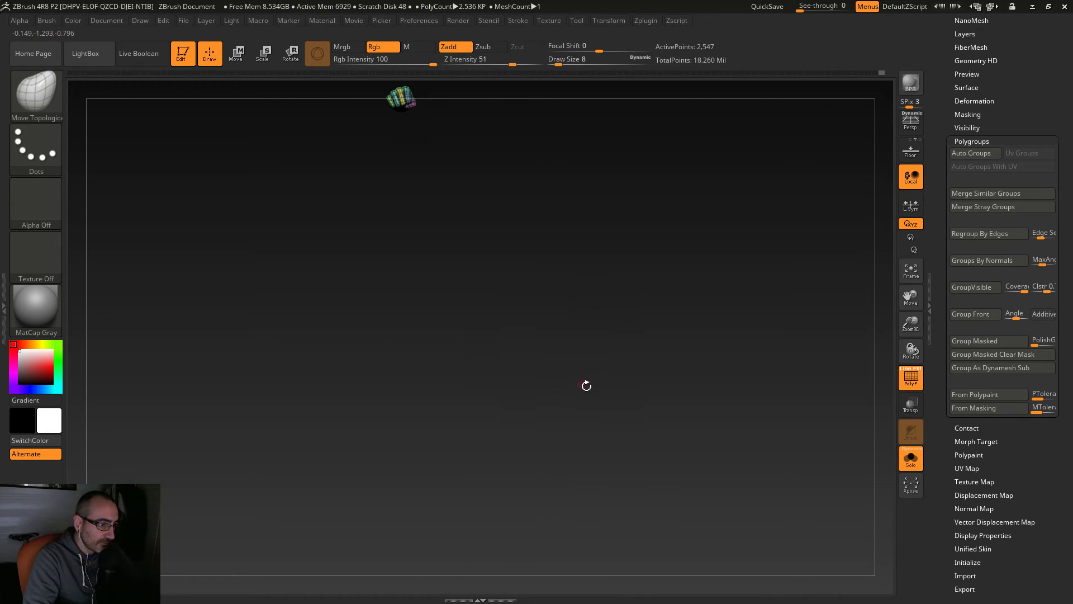
pyautogui.press('f')
pyautogui.moveTo(729, 262); pyautogui.dragTo(656, 241, button='right')
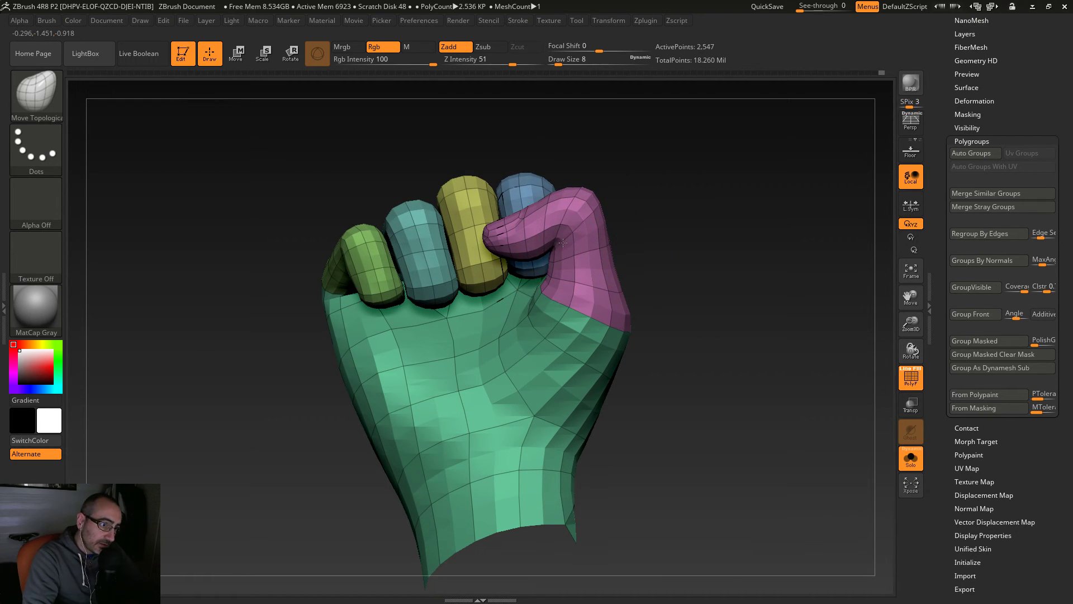
# Step: Set the draw size to 20, push the thumb's knuckle down and extend its tip over the middle finger
pyautogui.press('s')
pyautogui.moveTo(579, 203); pyautogui.dragTo(589, 207)
pyautogui.moveTo(566, 293); pyautogui.dragTo(568, 296)
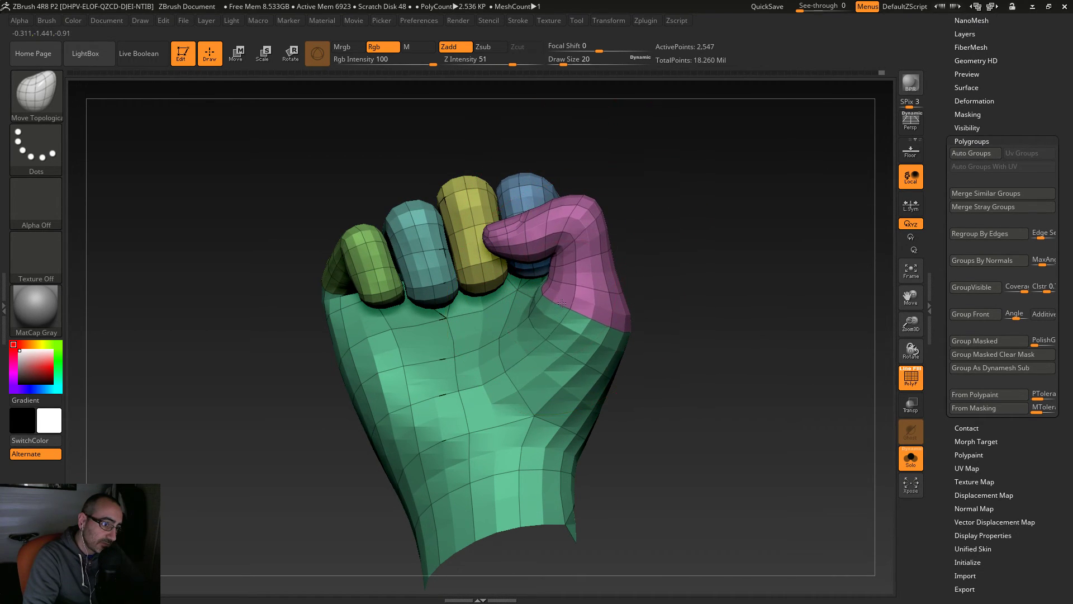
pyautogui.moveTo(501, 235); pyautogui.dragTo(491, 231)
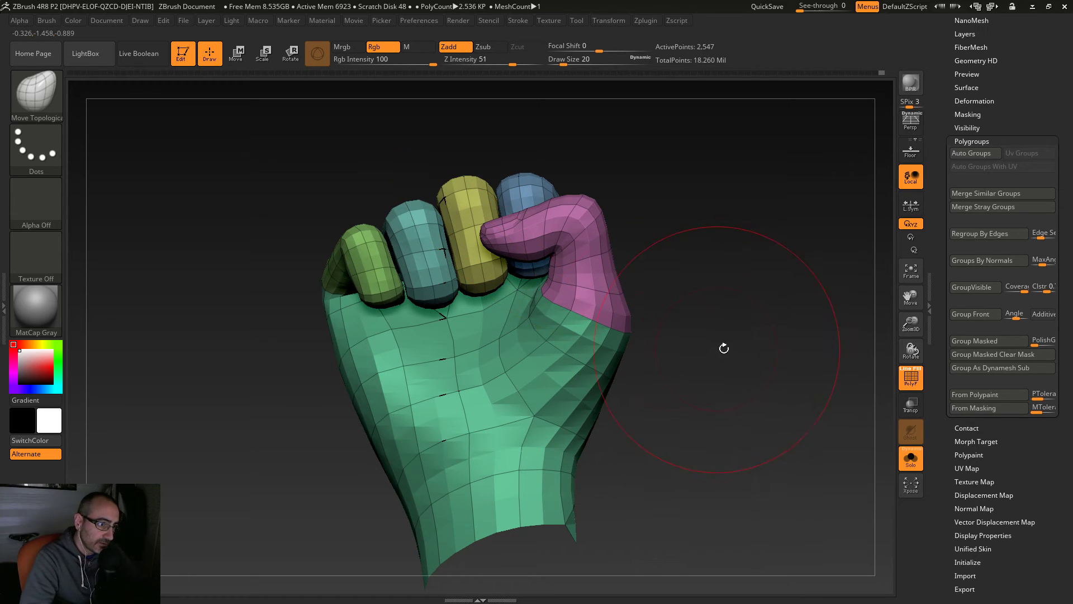
# Step: Set the draw size to 22 and reshape the thumb's profile from the thumb side of the fist
pyautogui.moveTo(709, 347)
pyautogui.mouseDown()
pyautogui.moveTo(647, 356)
pyautogui.moveTo(683, 350)
pyautogui.mouseUp()
pyautogui.press('s')
pyautogui.moveTo(495, 296); pyautogui.dragTo(497, 297)
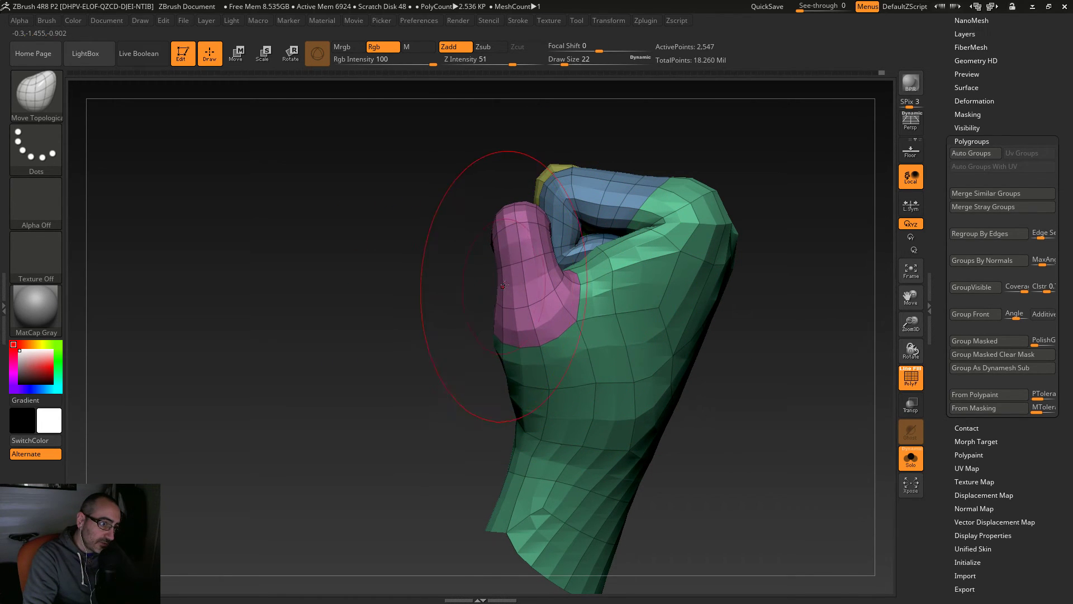
pyautogui.moveTo(456, 228)
pyautogui.mouseDown()
pyautogui.moveTo(413, 307)
pyautogui.moveTo(456, 215)
pyautogui.mouseUp()
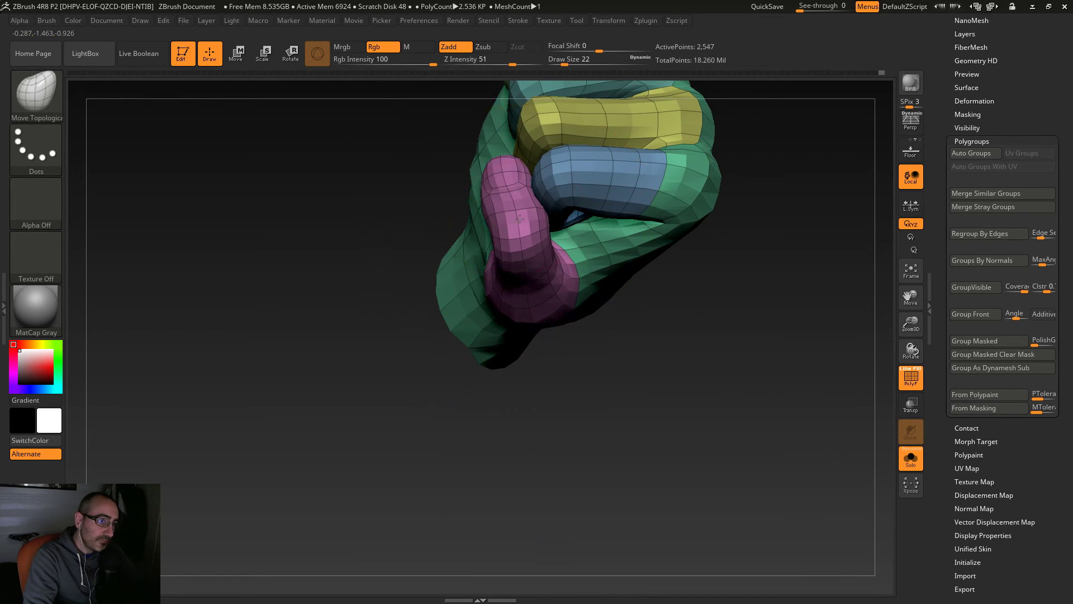
# Step: Set the draw size to 13, lower the hand by one subdivision level and reshape the sides of the thumb's tip segment
pyautogui.press('s')
pyautogui.moveTo(528, 214); pyautogui.dragTo(525, 213)
pyautogui.hotkey('shift', 'd')
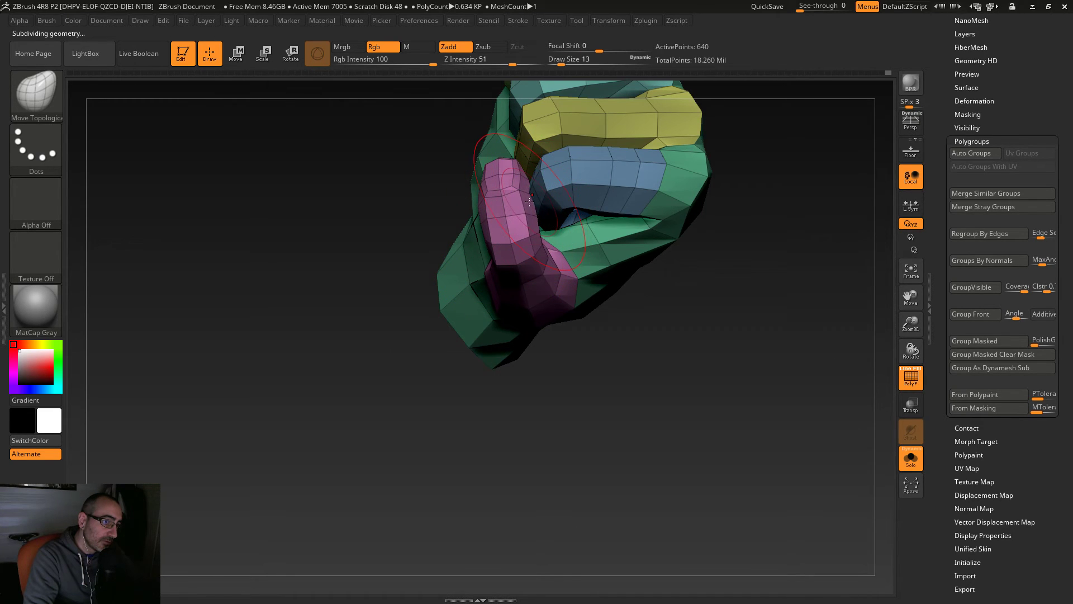
pyautogui.moveTo(430, 251); pyautogui.dragTo(436, 288)
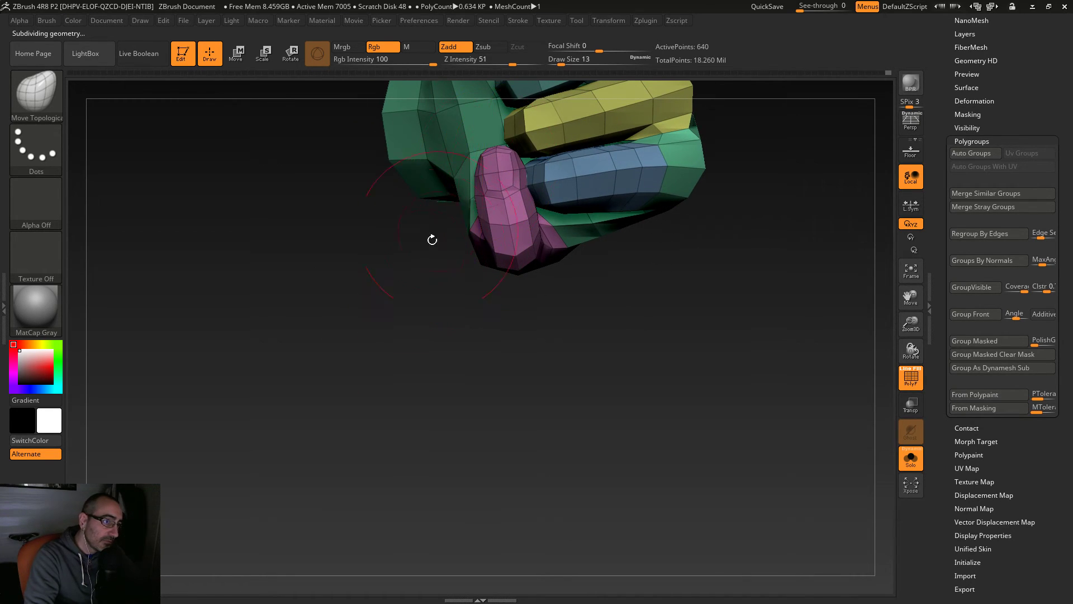
pyautogui.moveTo(445, 223); pyautogui.dragTo(480, 208)
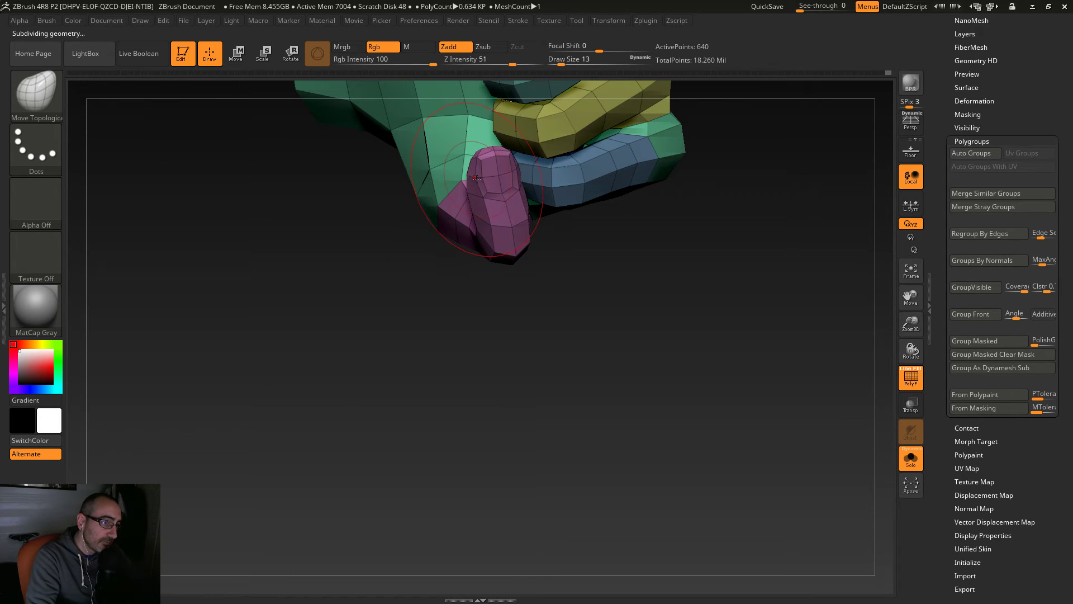
pyautogui.moveTo(476, 313)
pyautogui.mouseDown()
pyautogui.moveTo(486, 352)
pyautogui.moveTo(484, 341)
pyautogui.mouseUp()
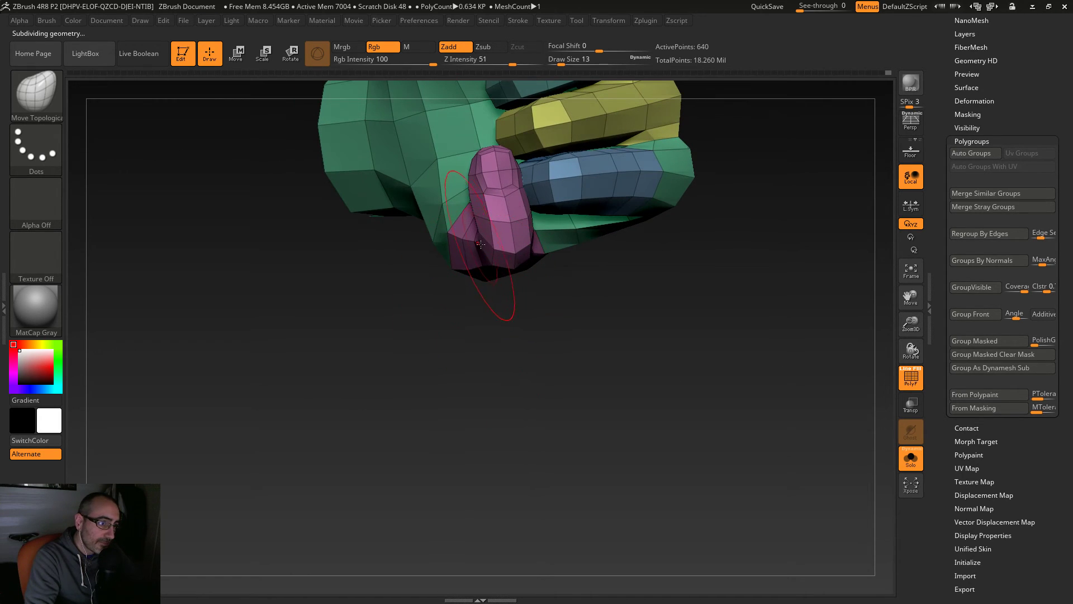
pyautogui.moveTo(483, 248)
pyautogui.mouseDown()
pyautogui.moveTo(492, 263)
pyautogui.moveTo(500, 248)
pyautogui.mouseUp()
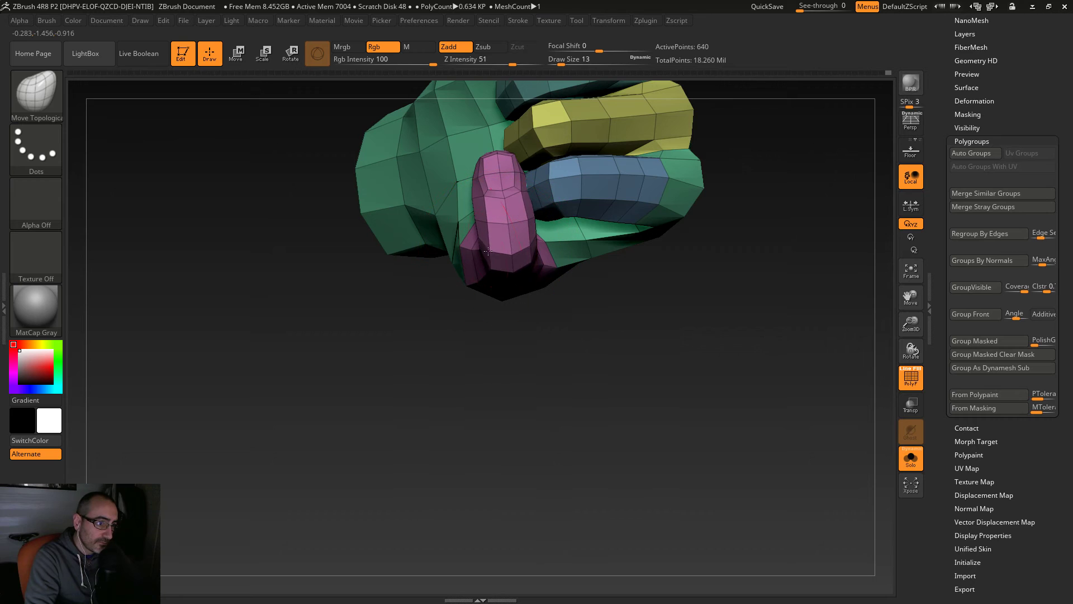
# Step: Set the draw size to 12 and adjust the vertices at the base of the thumbnail
pyautogui.moveTo(483, 232); pyautogui.dragTo(515, 250, button='right')
pyautogui.press('s')
pyautogui.moveTo(504, 193); pyautogui.dragTo(502, 192)
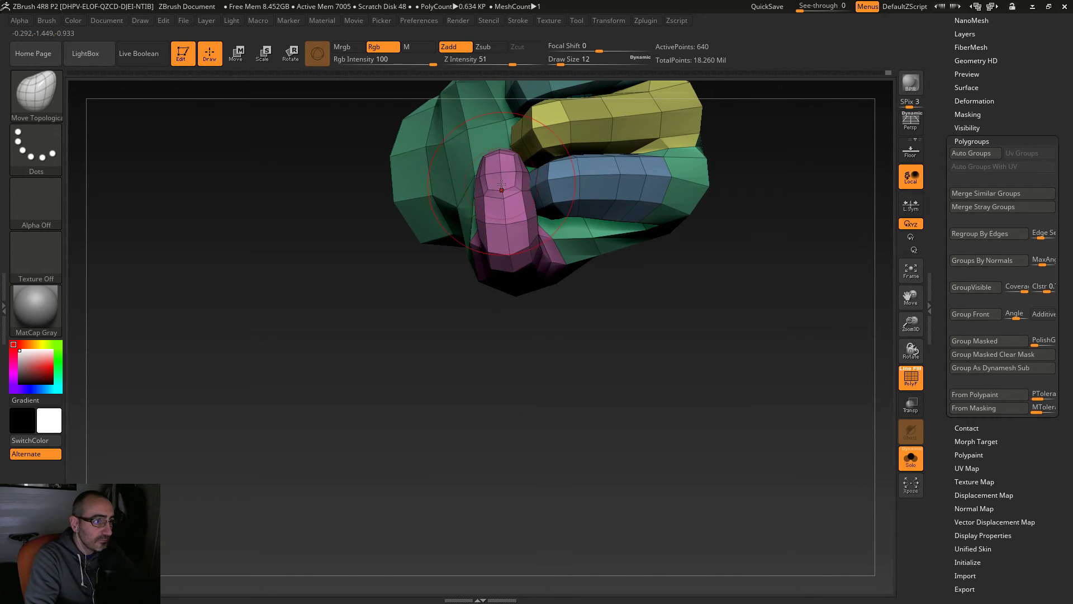
# Step: Raise the hand by one subdivision level and refine the palm crease between the thumb's base and the curled fingers
pyautogui.moveTo(524, 370)
pyautogui.mouseDown()
pyautogui.moveTo(490, 217)
pyautogui.moveTo(485, 278)
pyautogui.moveTo(582, 300)
pyautogui.moveTo(539, 297)
pyautogui.moveTo(543, 315)
pyautogui.moveTo(521, 306)
pyautogui.moveTo(516, 317)
pyautogui.moveTo(702, 299)
pyautogui.moveTo(458, 284)
pyautogui.moveTo(494, 296)
pyautogui.mouseUp()
pyautogui.hotkey('ctrl', 'd')
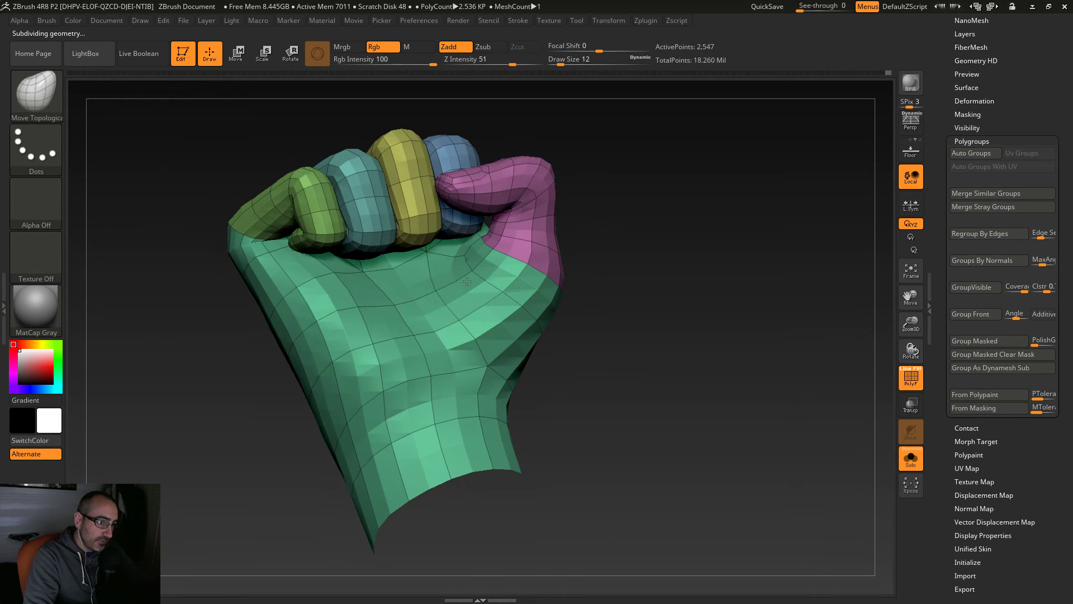
pyautogui.moveTo(632, 352); pyautogui.dragTo(486, 275)
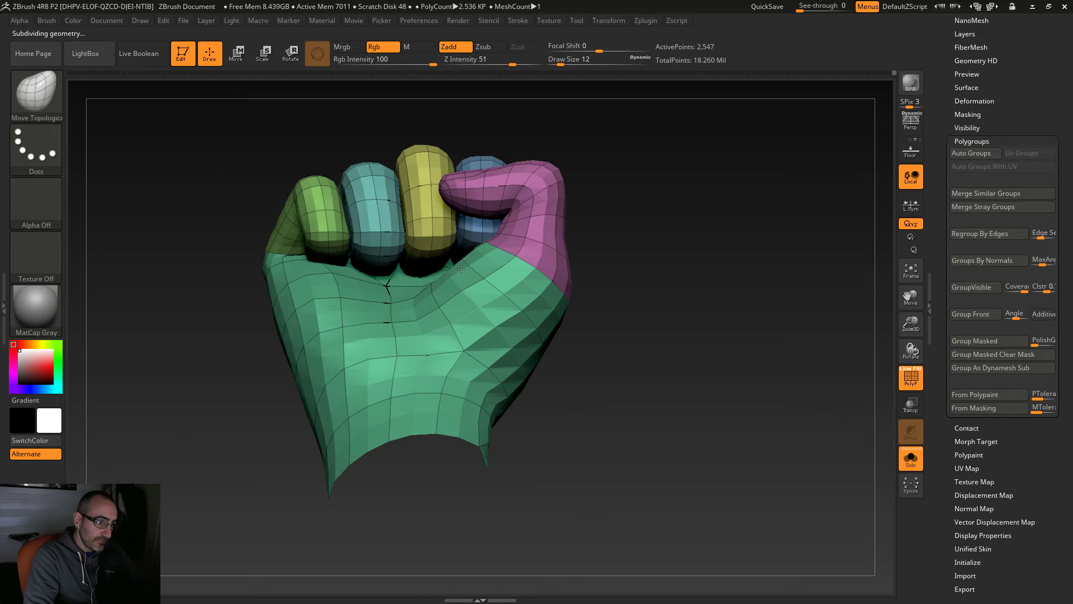
pyautogui.moveTo(702, 355); pyautogui.dragTo(717, 380)
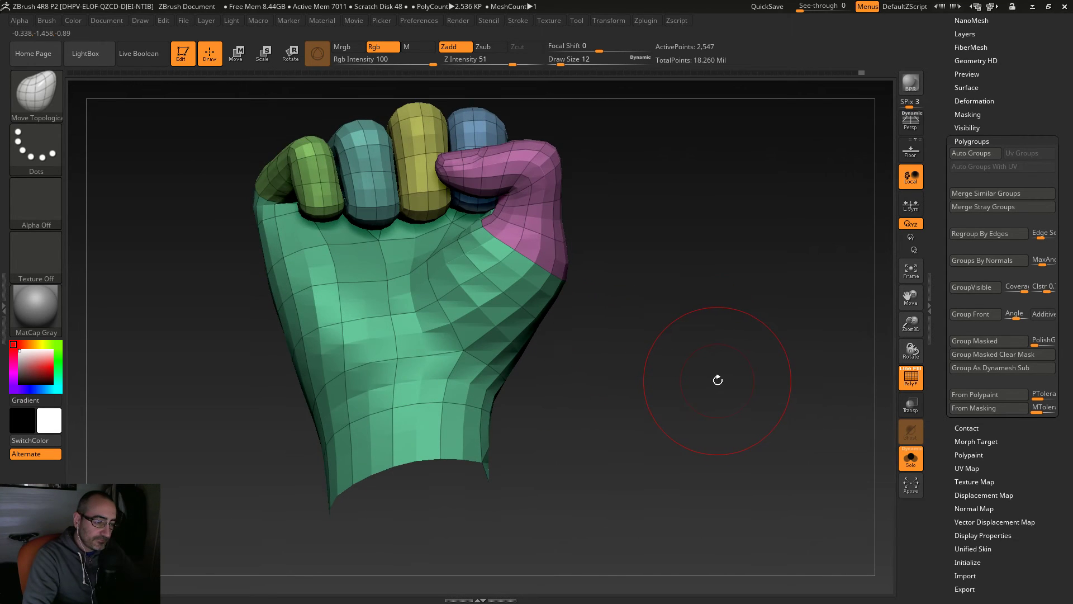
pyautogui.moveTo(632, 352); pyautogui.dragTo(631, 308)
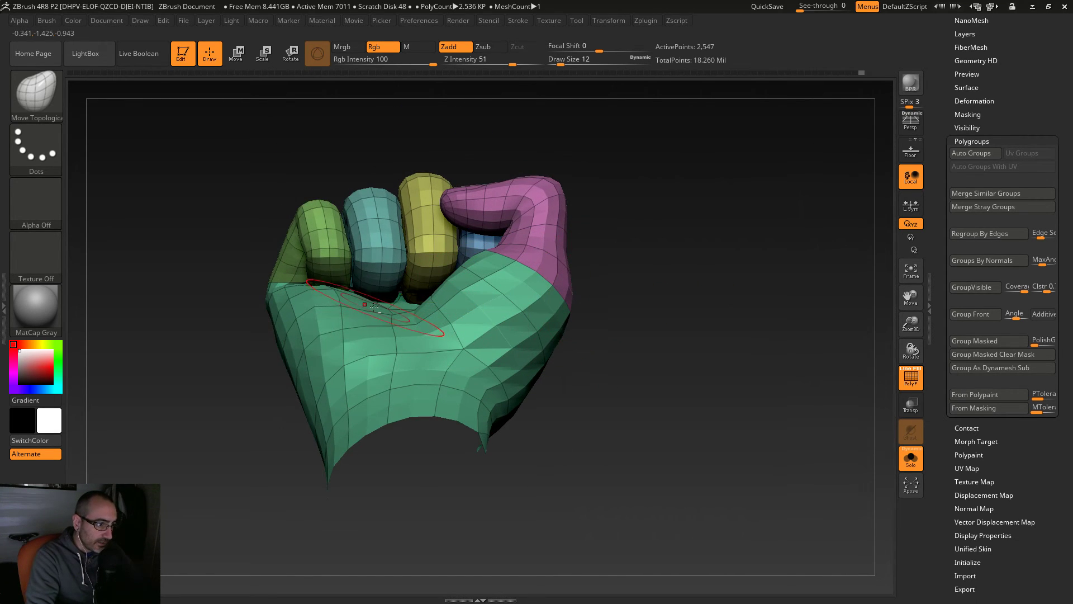
pyautogui.moveTo(615, 356)
pyautogui.mouseDown()
pyautogui.moveTo(652, 400)
pyautogui.moveTo(627, 359)
pyautogui.mouseUp()
# Step: Raise the hand by another subdivision level and turn off the polygroup wireframe display
pyautogui.hotkey('ctrl', 'd')
pyautogui.click(910, 377)
pyautogui.moveTo(687, 335)
pyautogui.mouseDown()
pyautogui.moveTo(645, 374)
pyautogui.moveTo(598, 336)
pyautogui.mouseUp()
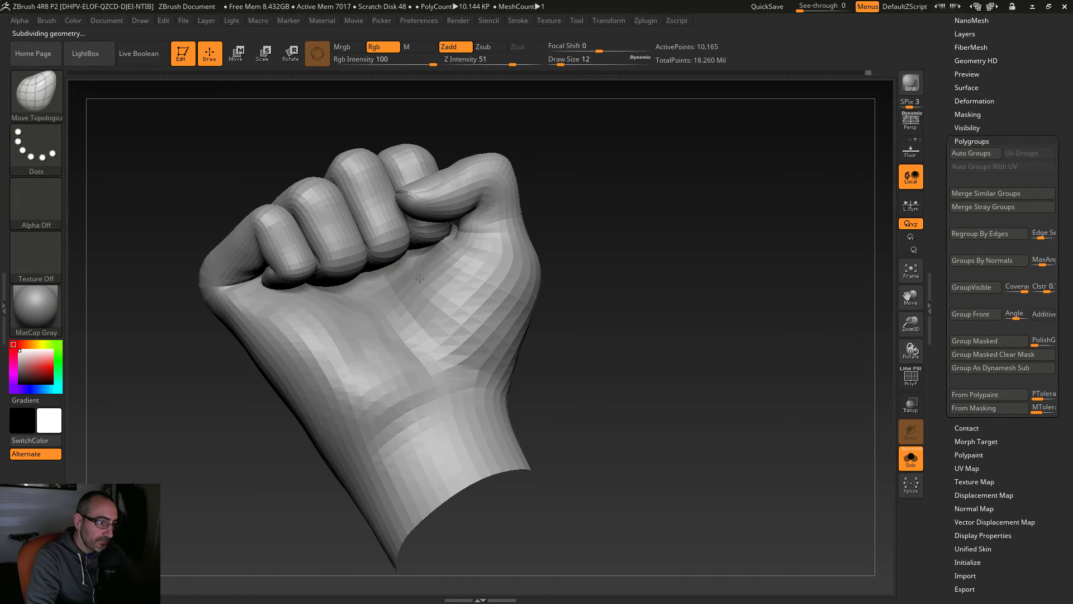
# Step: Set the draw size to 4 and adjust the palm surface where the thumb's base meets the curled fingers
pyautogui.moveTo(570, 336); pyautogui.dragTo(486, 280)
pyautogui.moveTo(576, 322); pyautogui.dragTo(632, 318)
pyautogui.press('s')
pyautogui.moveTo(454, 261); pyautogui.dragTo(449, 266)
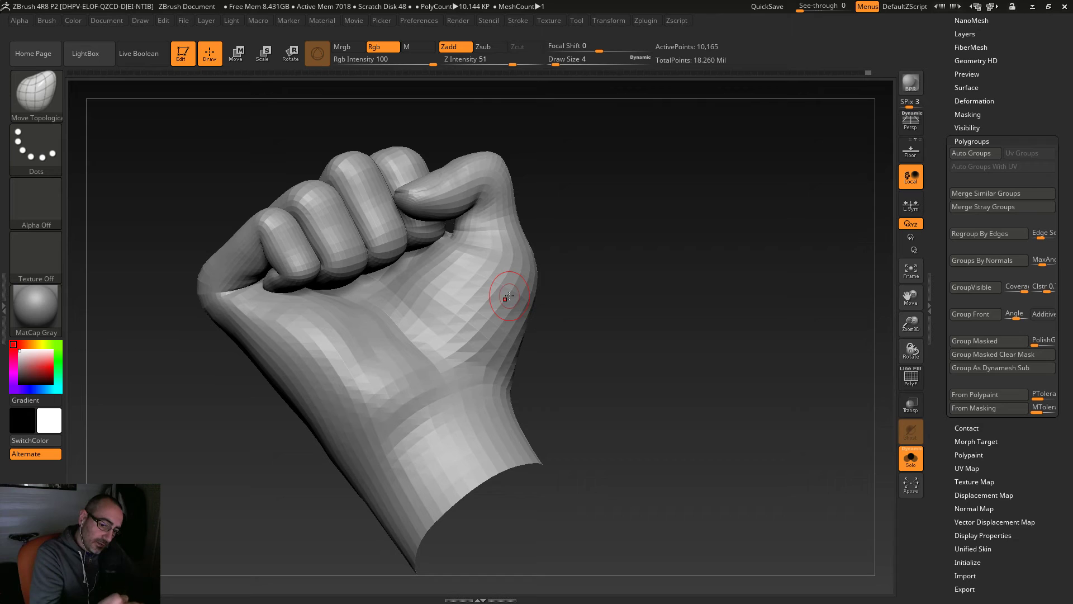
pyautogui.moveTo(648, 385)
pyautogui.mouseDown()
pyautogui.moveTo(659, 374)
pyautogui.moveTo(503, 263)
pyautogui.mouseUp()
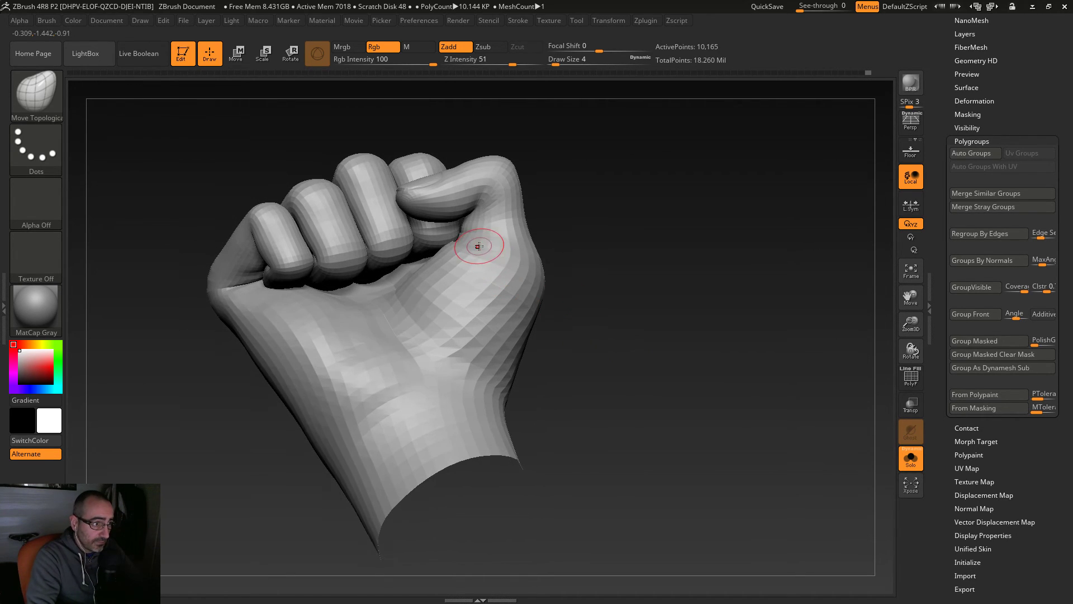
pyautogui.moveTo(559, 293); pyautogui.dragTo(592, 304)
# Step: Set the draw size to 12, then reshape and smooth the lower contour of the thumb and its fleshy base
pyautogui.moveTo(648, 336); pyautogui.dragTo(605, 416)
pyautogui.moveTo(704, 327)
pyautogui.mouseDown()
pyautogui.moveTo(635, 376)
pyautogui.moveTo(565, 319)
pyautogui.mouseUp()
pyautogui.press('s')
pyautogui.moveTo(484, 257); pyautogui.dragTo(486, 257)
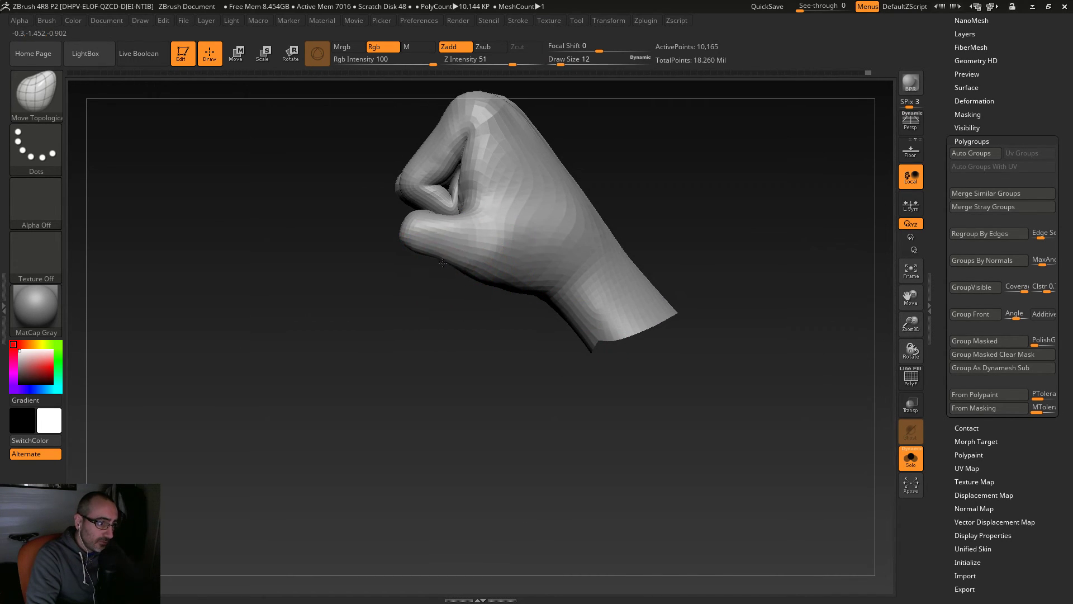
pyautogui.press('shift')
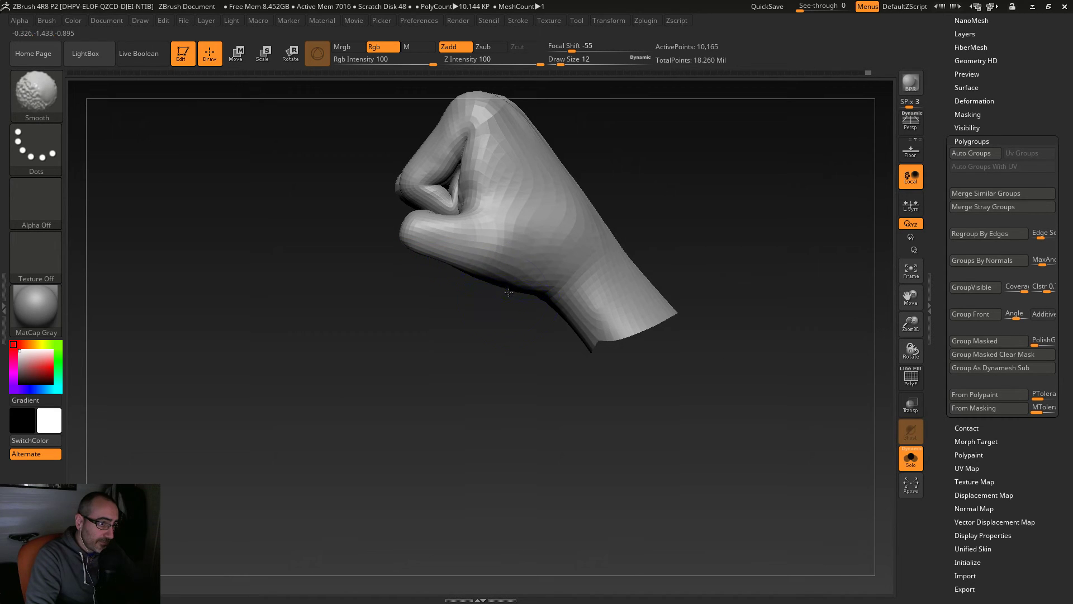
pyautogui.moveTo(532, 298)
pyautogui.mouseDown()
pyautogui.moveTo(522, 363)
pyautogui.moveTo(536, 287)
pyautogui.moveTo(613, 352)
pyautogui.moveTo(609, 417)
pyautogui.mouseUp()
# Step: Set the draw size to 6 and refine the shape of the thumb's tip around the nail
pyautogui.press('s')
pyautogui.moveTo(439, 320); pyautogui.dragTo(426, 320)
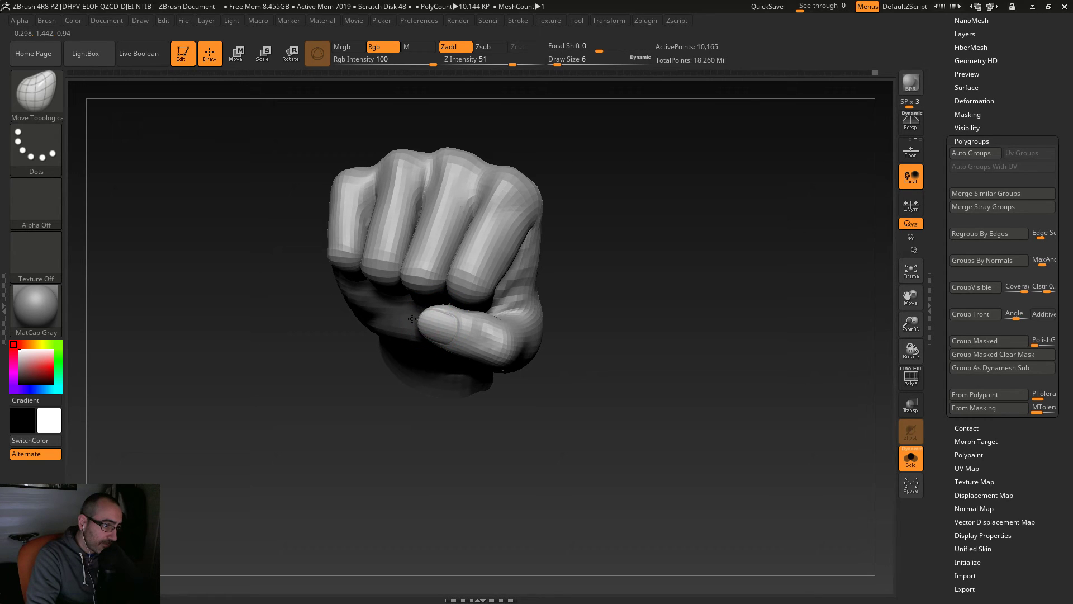
pyautogui.moveTo(459, 332); pyautogui.dragTo(445, 347, button='right')
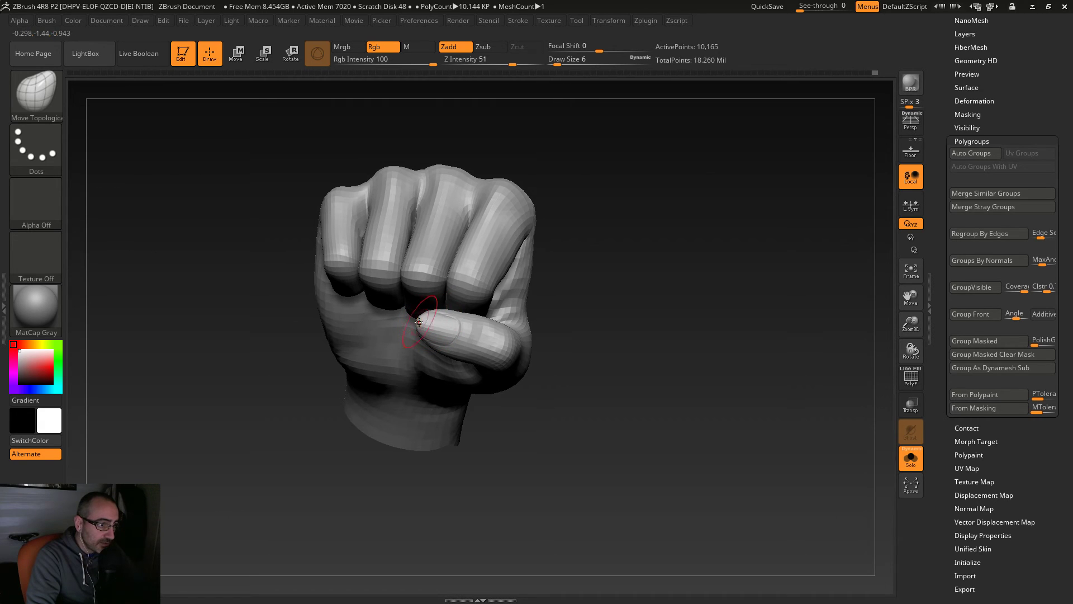
pyautogui.moveTo(598, 390); pyautogui.dragTo(634, 413)
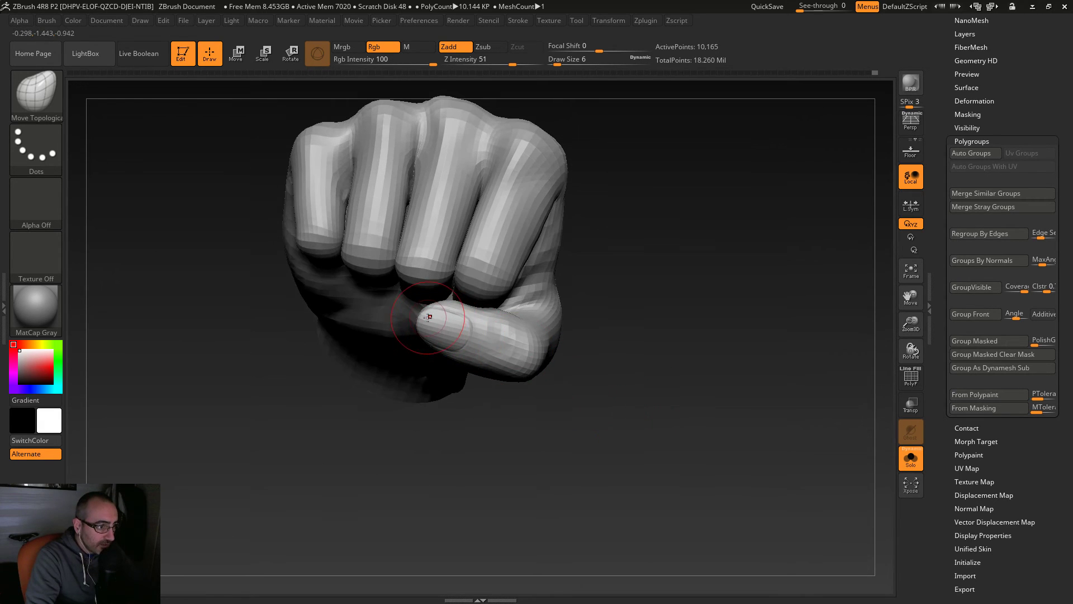
pyautogui.moveTo(574, 387)
pyautogui.mouseDown()
pyautogui.moveTo(673, 417)
pyautogui.moveTo(599, 386)
pyautogui.moveTo(643, 367)
pyautogui.moveTo(547, 310)
pyautogui.moveTo(561, 307)
pyautogui.mouseUp()
# Step: Set the draw size to 13 and smooth the transition from the palm's heel into the inner wrist
pyautogui.press('s')
pyautogui.moveTo(629, 431); pyautogui.dragTo(617, 401)
pyautogui.moveTo(654, 463)
pyautogui.mouseDown()
pyautogui.moveTo(618, 431)
pyautogui.moveTo(664, 447)
pyautogui.moveTo(553, 376)
pyautogui.moveTo(580, 422)
pyautogui.mouseUp()
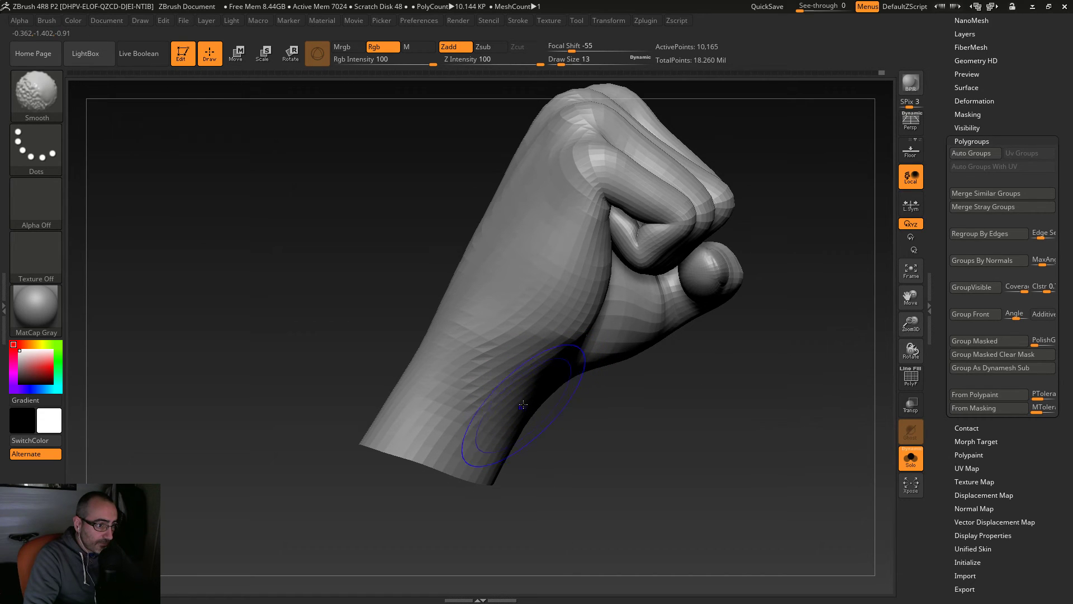
pyautogui.moveTo(551, 424)
pyautogui.mouseDown()
pyautogui.moveTo(557, 369)
pyautogui.moveTo(749, 386)
pyautogui.mouseUp()
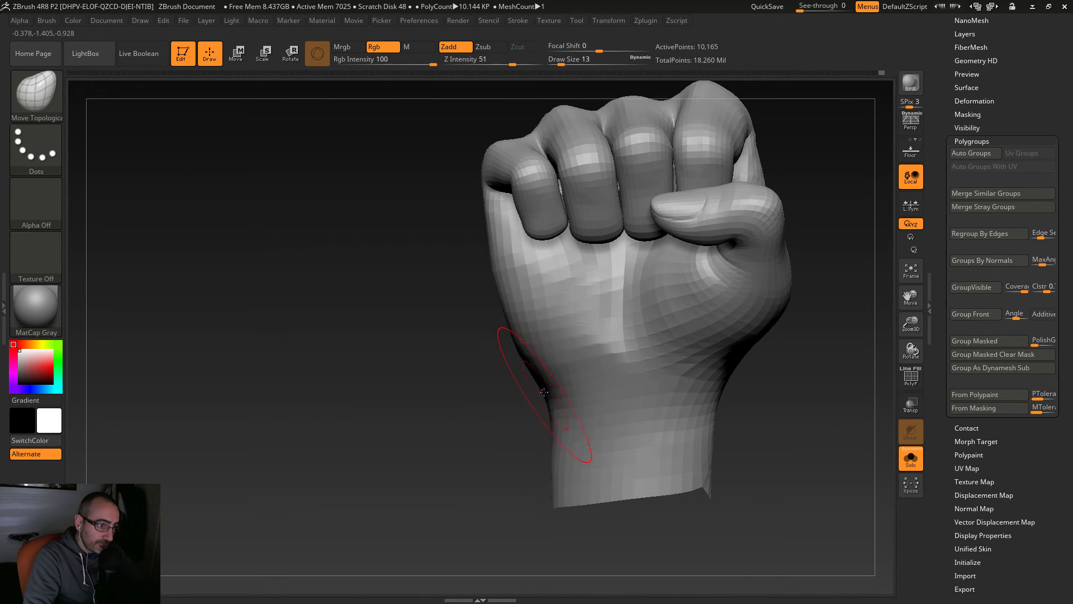
# Step: Reshape the little-finger side of the palm and wrist, ending with a draw size of 11
pyautogui.press('s')
pyautogui.moveTo(544, 423); pyautogui.dragTo(540, 423)
pyautogui.keyDown('alt'); pyautogui.moveTo(463, 433); pyautogui.dragTo(363, 431); pyautogui.keyUp('alt')
pyautogui.press('s')
pyautogui.moveTo(463, 335); pyautogui.dragTo(499, 341)
pyautogui.moveTo(696, 393); pyautogui.dragTo(575, 300)
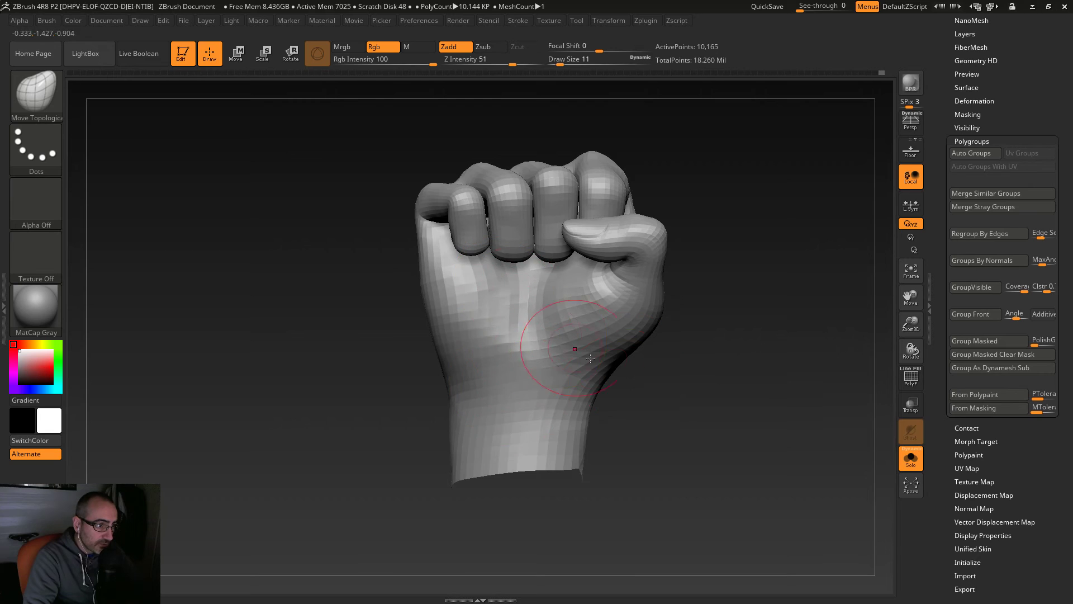
# Step: Check the fist and wrist at higher subdivision levels from the palm side and the little-finger side
pyautogui.hotkey('ctrl', 'd')
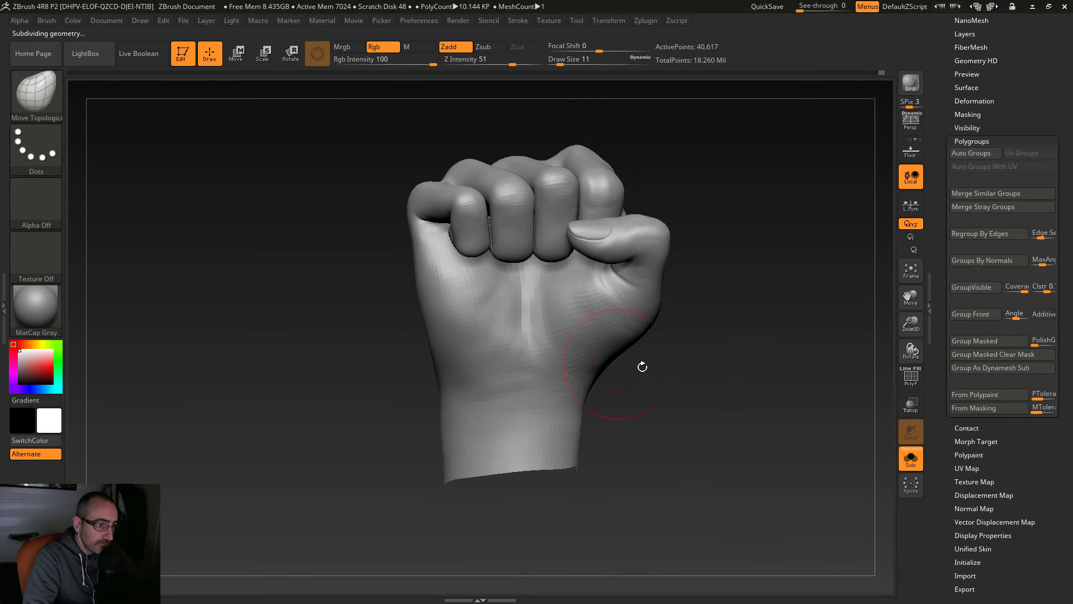
pyautogui.hotkey('ctrl', 'd')
pyautogui.moveTo(685, 371); pyautogui.dragTo(585, 410)
pyautogui.moveTo(576, 362); pyautogui.dragTo(580, 366)
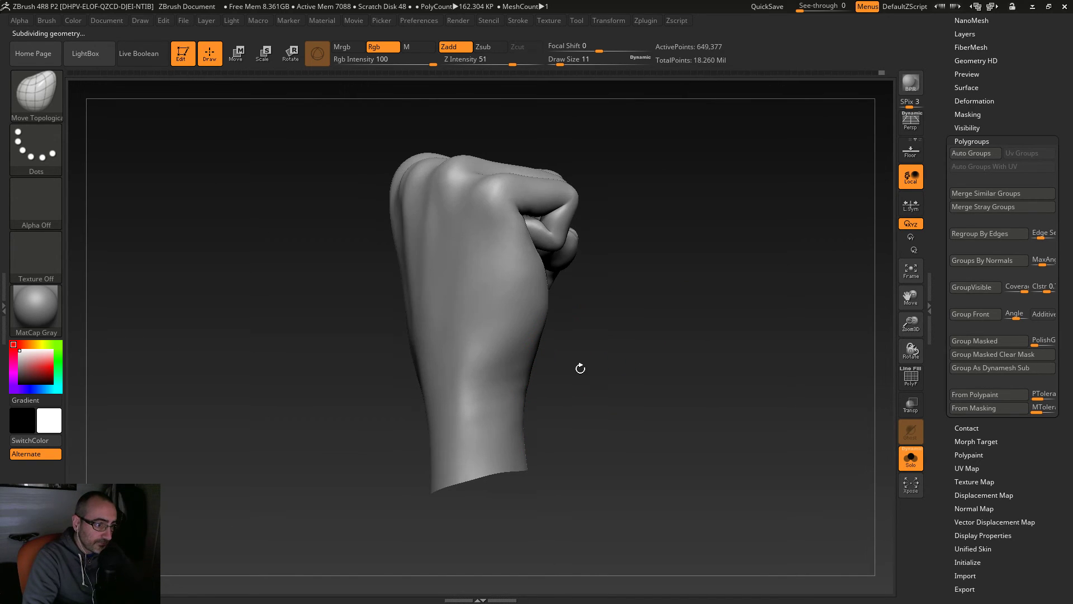
pyautogui.press('shift')
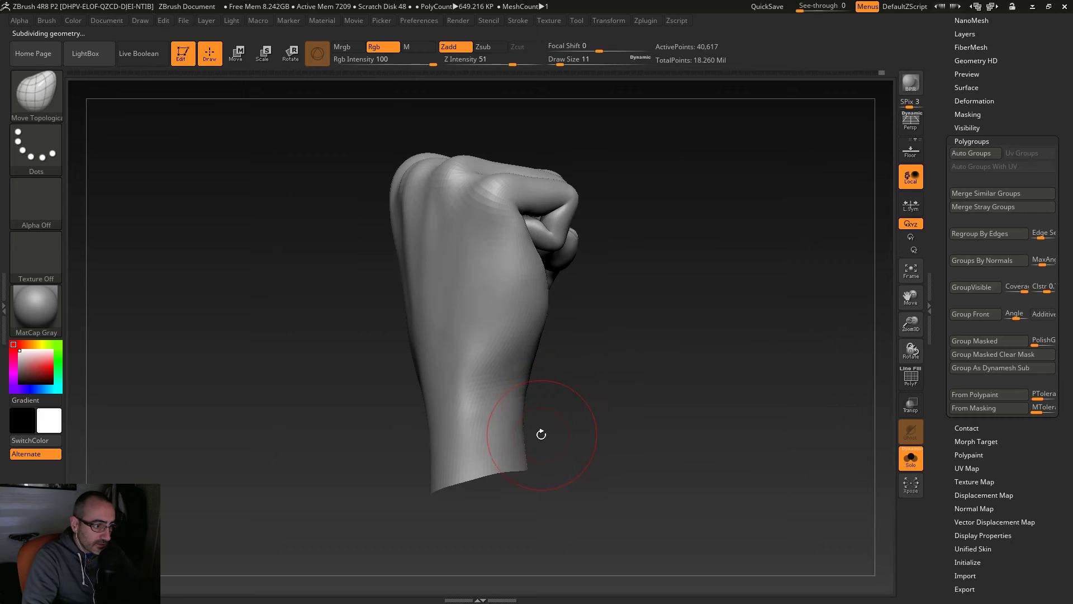
# Step: Unhide the rest of the body, lower it by two subdivision levels and set the draw size to 25
pyautogui.keyDown('ctrl'); pyautogui.keyDown('shift'); pyautogui.click(300, 379); pyautogui.keyUp('shift'); pyautogui.keyUp('ctrl')
pyautogui.moveTo(270, 404); pyautogui.dragTo(327, 419)
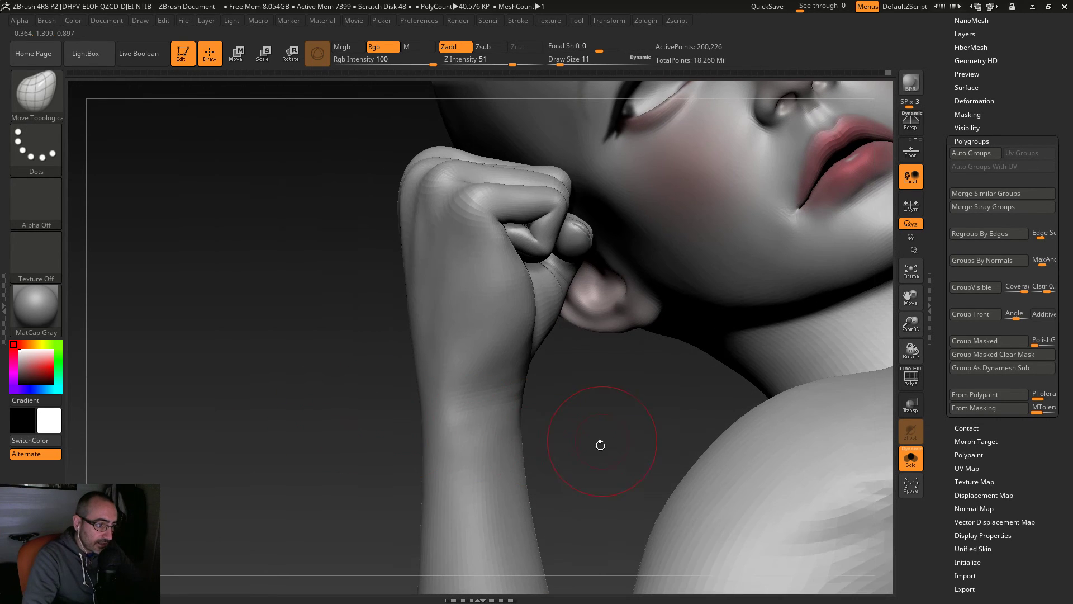
pyautogui.hotkey('shift', 'd')
pyautogui.hotkey('shift', 'd')
pyautogui.press('s')
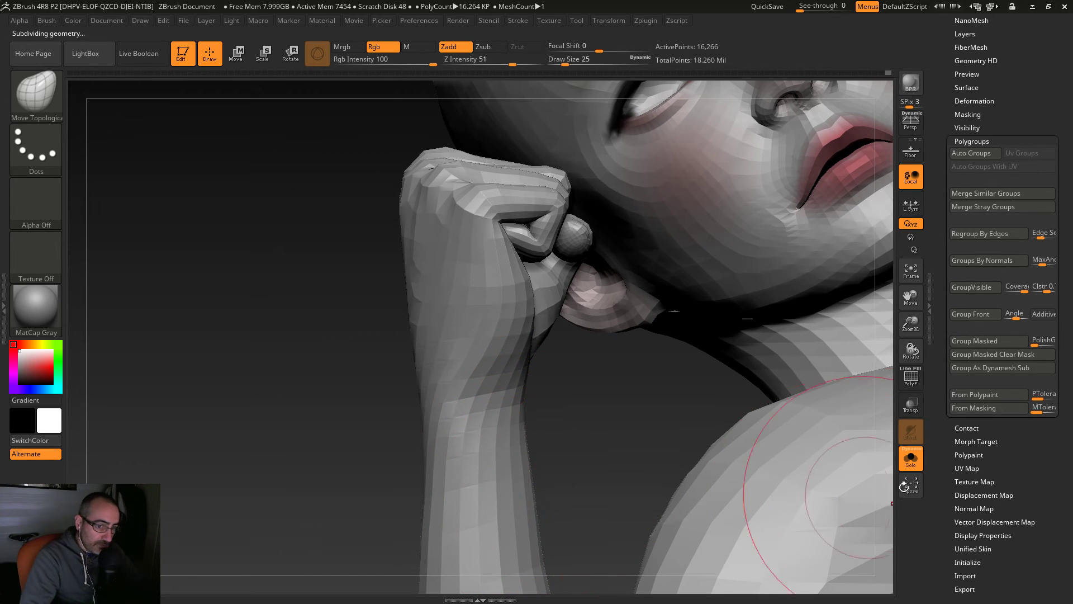
# Step: Show the other subtools to check the fist against the forearm sleeve, and isolate the body again
pyautogui.click(910, 458)
pyautogui.moveTo(613, 419); pyautogui.dragTo(572, 403)
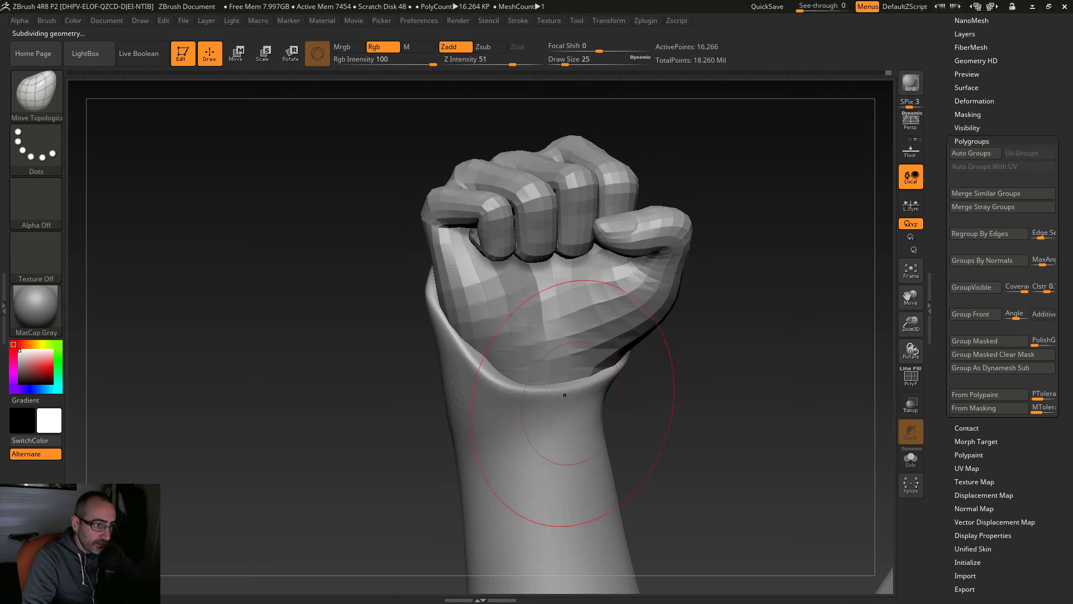
pyautogui.moveTo(642, 397)
pyautogui.mouseDown()
pyautogui.moveTo(707, 400)
pyautogui.moveTo(691, 396)
pyautogui.mouseUp()
pyautogui.moveTo(618, 347)
pyautogui.mouseDown()
pyautogui.moveTo(715, 387)
pyautogui.moveTo(675, 378)
pyautogui.moveTo(556, 314)
pyautogui.mouseUp()
pyautogui.moveTo(666, 374); pyautogui.dragTo(655, 367)
pyautogui.click(911, 458)
# Step: Set the draw size to 13 and adjust the little-finger edge of the hand and the thumb on the low-resolution body
pyautogui.moveTo(457, 434); pyautogui.dragTo(472, 437)
pyautogui.moveTo(715, 473)
pyautogui.keyDown('alt'); pyautogui.mouseDown()
pyautogui.moveTo(594, 420)
pyautogui.moveTo(567, 422)
pyautogui.moveTo(534, 385)
pyautogui.moveTo(562, 418)
pyautogui.moveTo(534, 406)
pyautogui.mouseUp(); pyautogui.keyUp('alt')
pyautogui.press('s')
pyautogui.moveTo(491, 283); pyautogui.dragTo(487, 284)
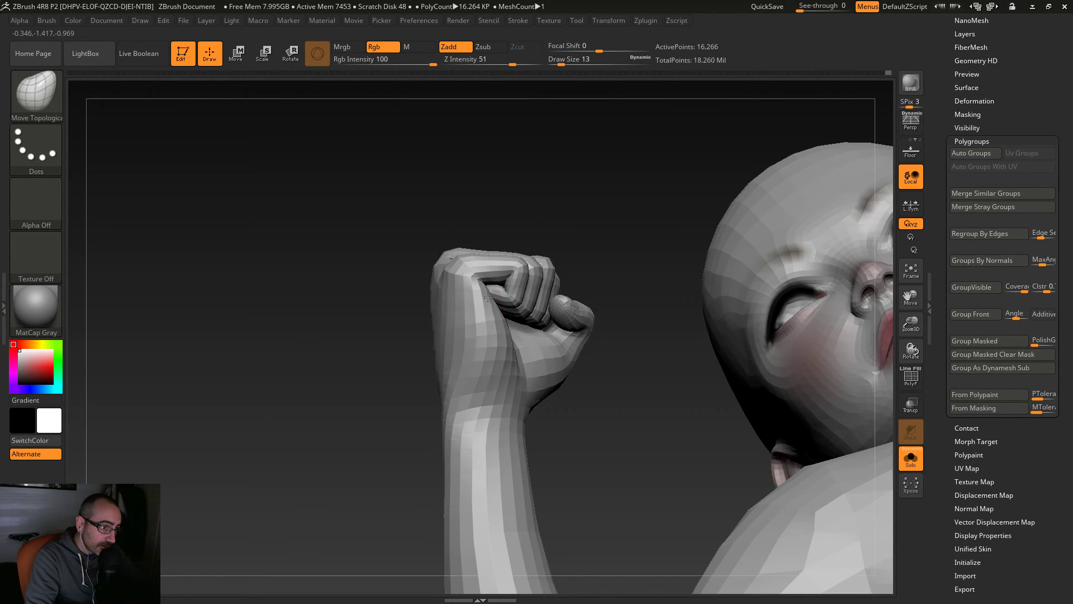
pyautogui.moveTo(521, 385); pyautogui.dragTo(584, 382)
pyautogui.moveTo(647, 419); pyautogui.dragTo(562, 328)
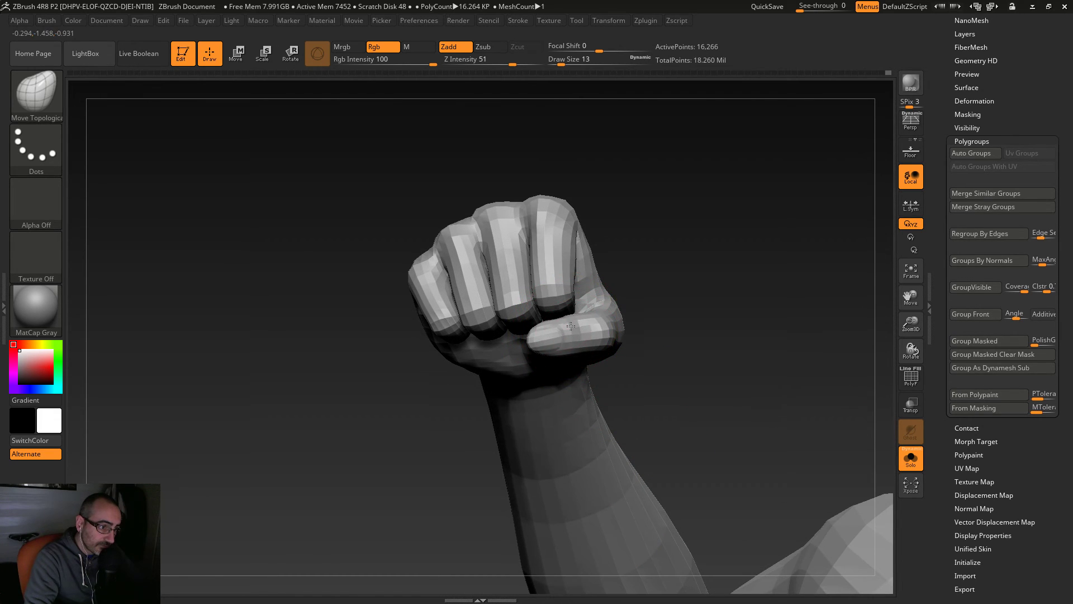
pyautogui.moveTo(680, 389); pyautogui.dragTo(715, 350)
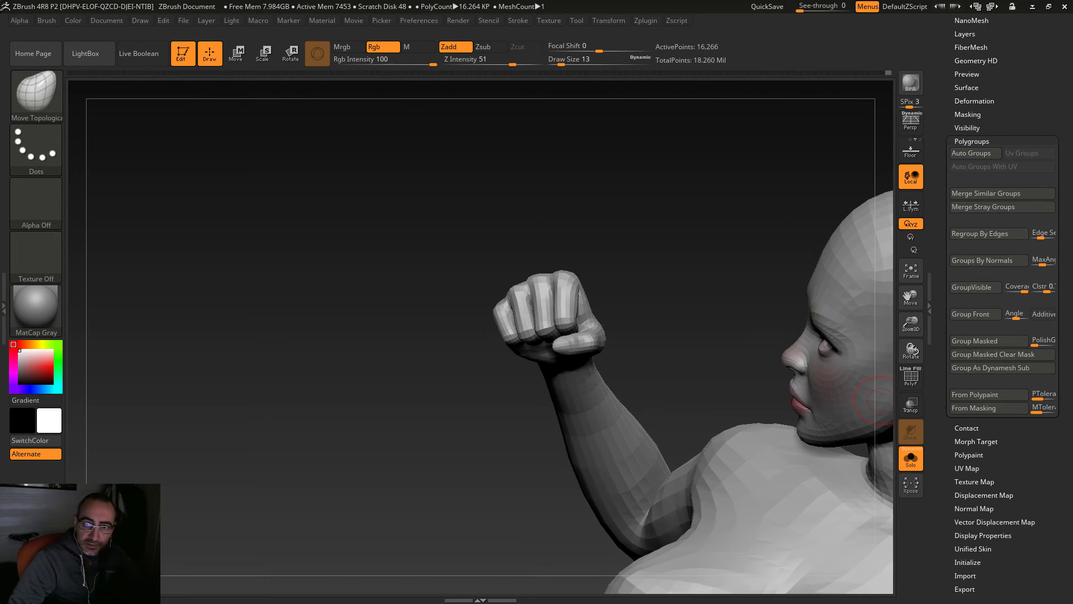
# Step: Raise the body by one subdivision level and review the bent arm and fist from behind and from the front
pyautogui.moveTo(757, 336); pyautogui.dragTo(520, 168)
pyautogui.moveTo(821, 359); pyautogui.dragTo(799, 413)
pyautogui.hotkey('ctrl', 'd')
pyautogui.moveTo(611, 400)
pyautogui.mouseDown()
pyautogui.moveTo(683, 434)
pyautogui.moveTo(717, 430)
pyautogui.moveTo(666, 455)
pyautogui.moveTo(595, 401)
pyautogui.mouseUp()
pyautogui.keyDown('alt'); pyautogui.moveTo(537, 346); pyautogui.dragTo(572, 390); pyautogui.keyUp('alt')
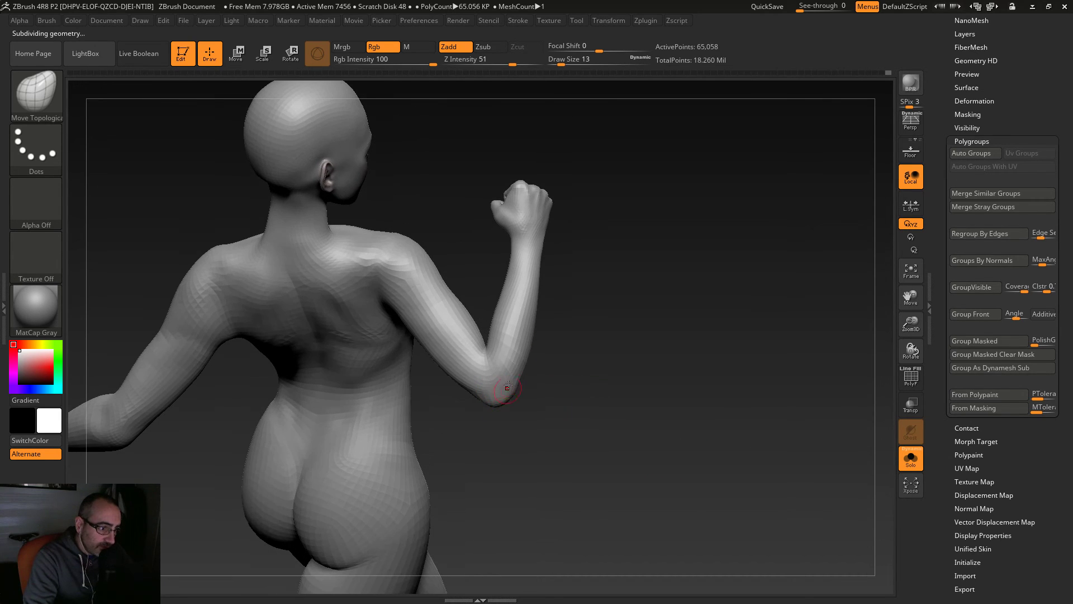
pyautogui.moveTo(659, 437); pyautogui.dragTo(473, 333)
pyautogui.moveTo(490, 251); pyautogui.dragTo(506, 283)
# Step: Set the draw size to 29 and reshape the contours of the wrist and upper forearm from several sides
pyautogui.press(']')
pyautogui.press(']')
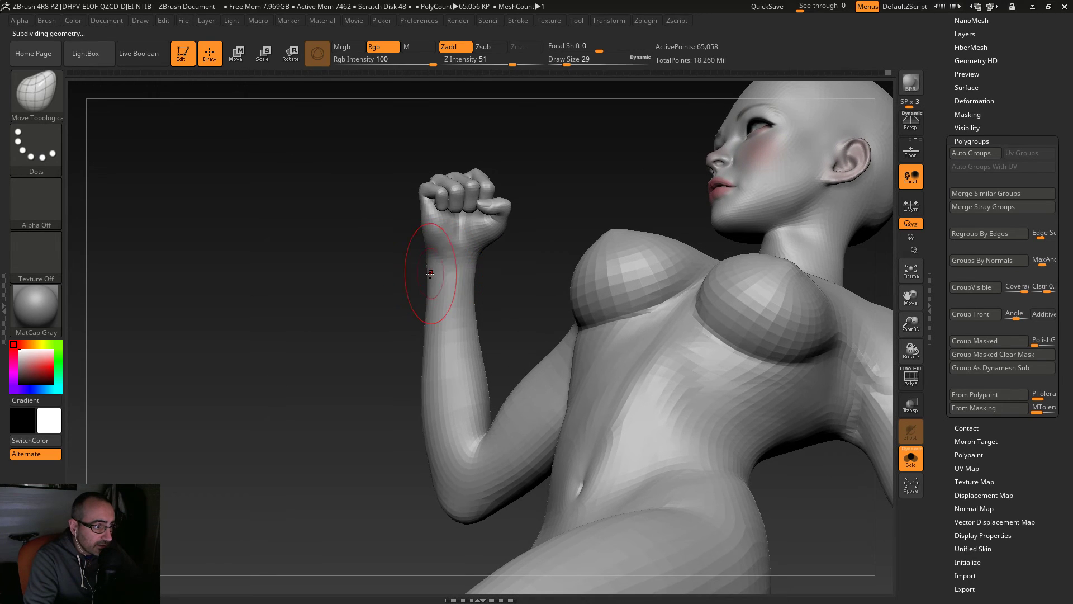
pyautogui.moveTo(410, 291)
pyautogui.mouseDown()
pyautogui.moveTo(498, 292)
pyautogui.moveTo(425, 290)
pyautogui.mouseUp()
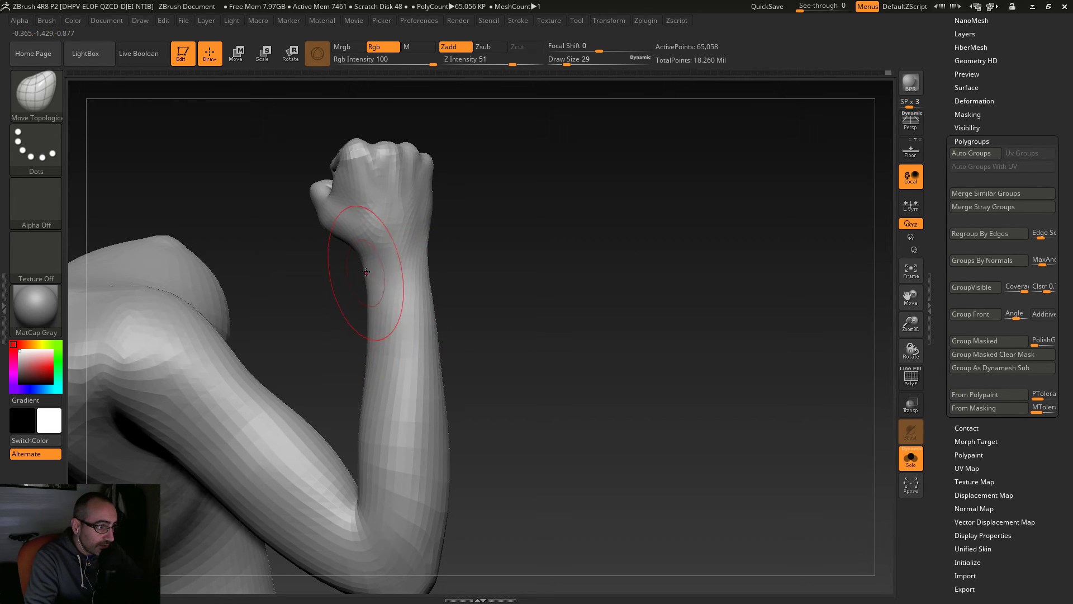
pyautogui.moveTo(398, 302); pyautogui.dragTo(414, 294, button='right')
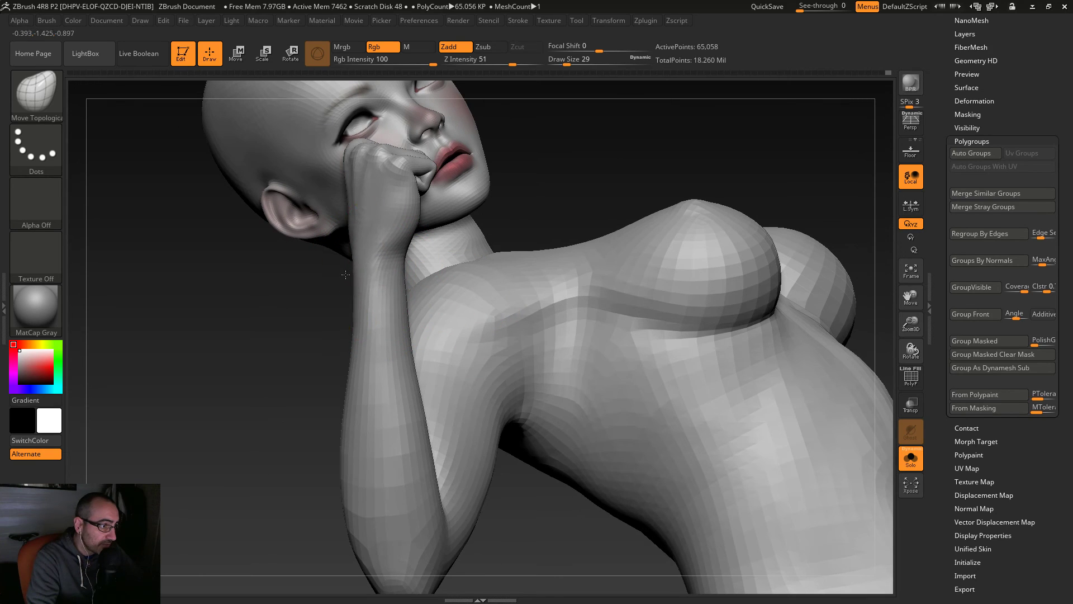
pyautogui.moveTo(349, 320); pyautogui.dragTo(409, 290)
# Step: Set the draw size to 27, smooth the forearm below the wrist and adjust its outer contour
pyautogui.press('s')
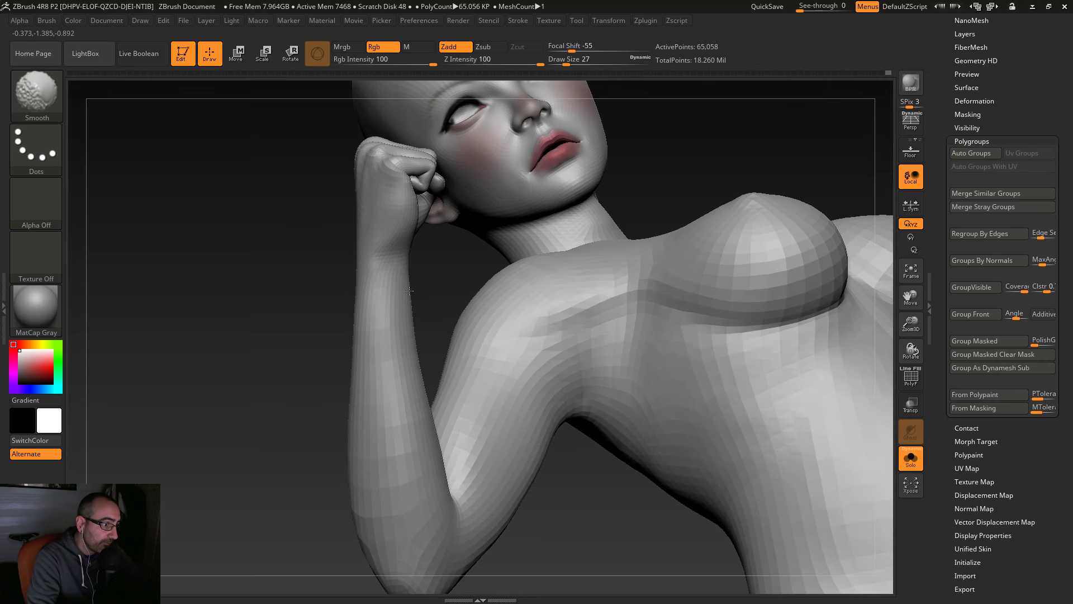
pyautogui.moveTo(318, 313); pyautogui.dragTo(376, 345)
pyautogui.moveTo(303, 360)
pyautogui.mouseDown()
pyautogui.moveTo(242, 363)
pyautogui.moveTo(343, 324)
pyautogui.mouseUp()
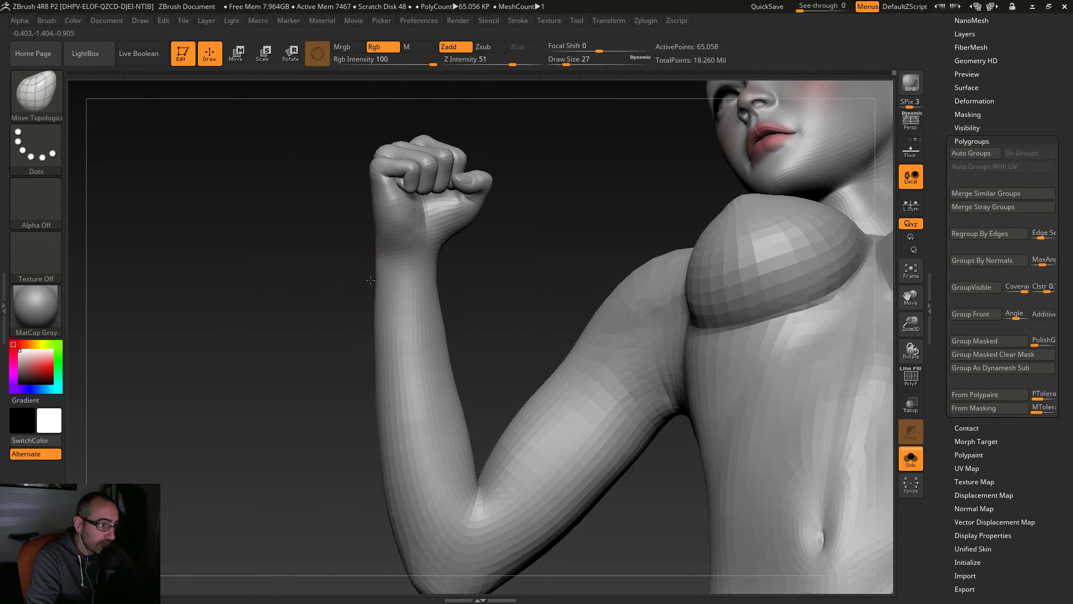
pyautogui.moveTo(371, 280); pyautogui.dragTo(366, 262)
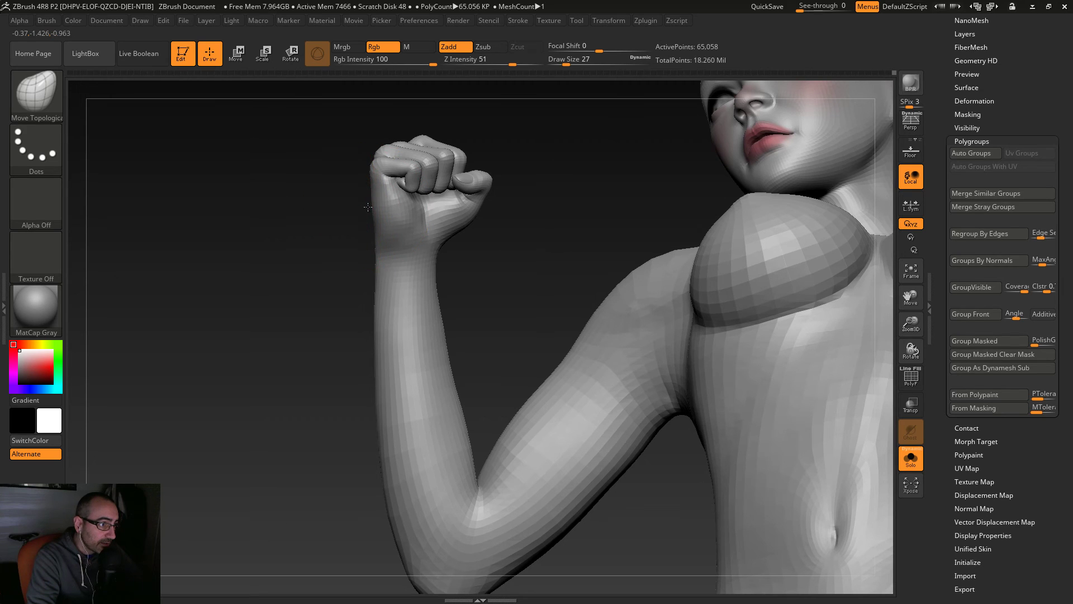
# Step: Set the draw size to 12 and refine the inner wrist and the heel of the palm
pyautogui.press('s')
pyautogui.moveTo(448, 272); pyautogui.dragTo(442, 250)
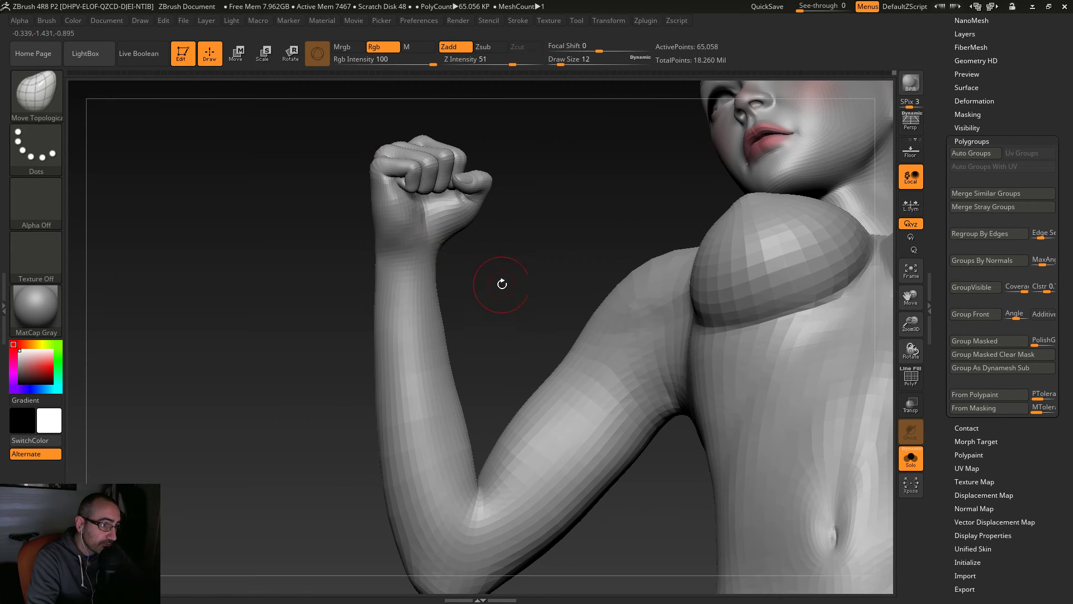
pyautogui.moveTo(503, 272); pyautogui.dragTo(414, 235)
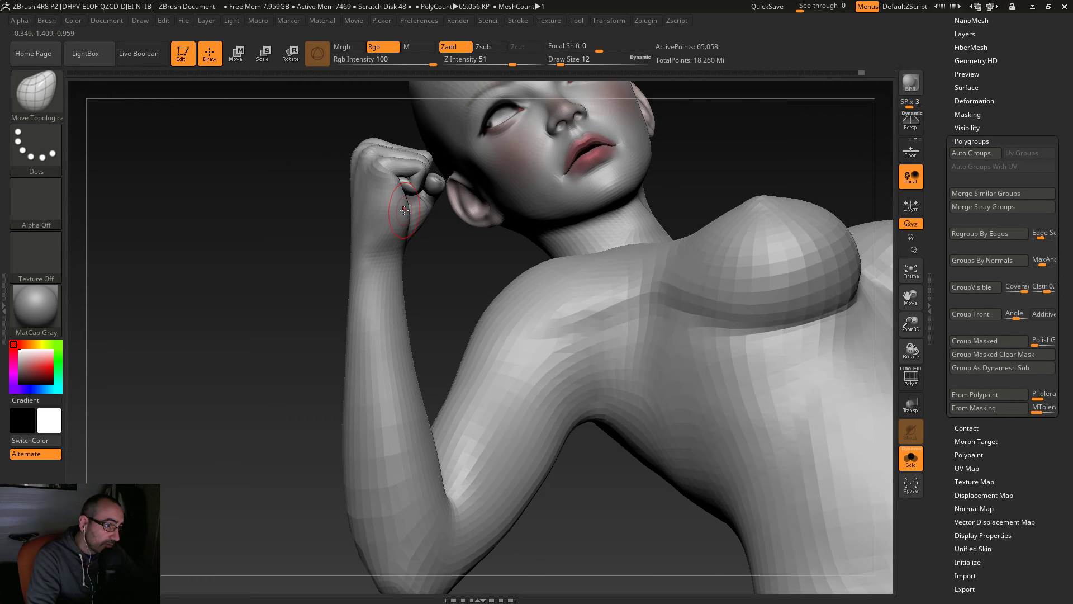
pyautogui.moveTo(461, 276)
pyautogui.mouseDown()
pyautogui.moveTo(376, 297)
pyautogui.moveTo(381, 343)
pyautogui.mouseUp()
pyautogui.press('shift')
# Step: Set the draw size to 39, then reshape and smooth the raised arm's shoulder and armpit
pyautogui.moveTo(301, 336)
pyautogui.mouseDown()
pyautogui.moveTo(278, 381)
pyautogui.moveTo(285, 419)
pyautogui.mouseUp()
pyautogui.moveTo(522, 448)
pyautogui.mouseDown()
pyautogui.moveTo(507, 519)
pyautogui.moveTo(524, 462)
pyautogui.mouseUp()
pyautogui.press(']')
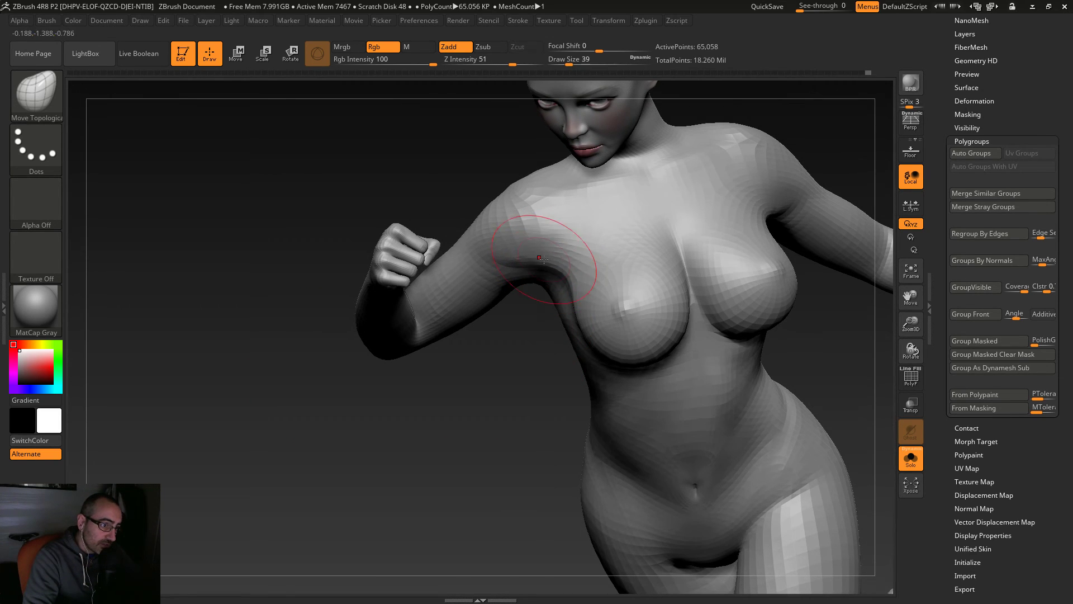
pyautogui.moveTo(508, 338); pyautogui.dragTo(507, 403)
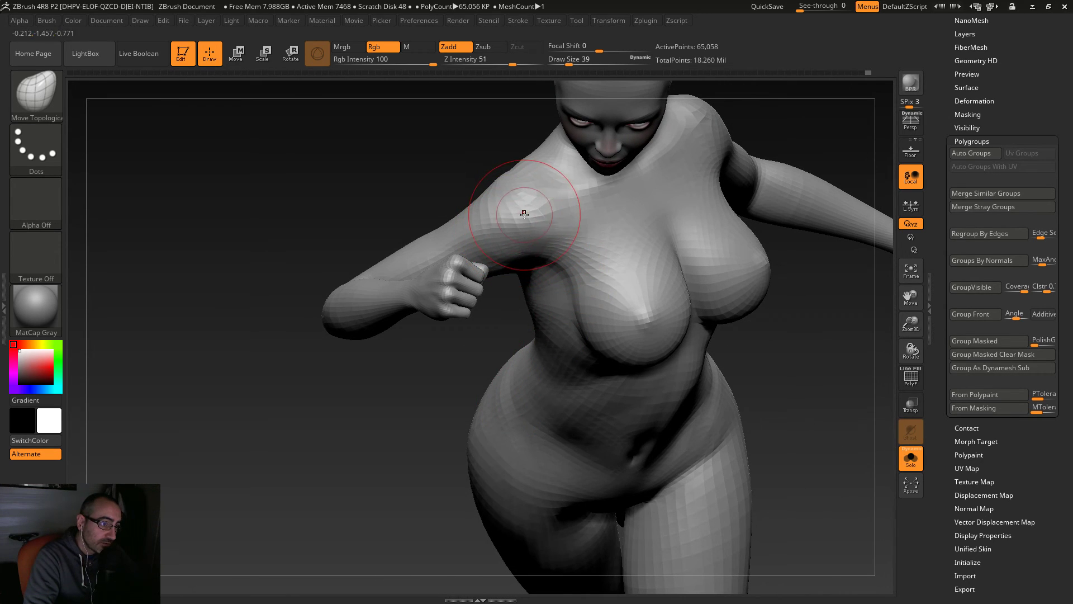
pyautogui.press('shift')
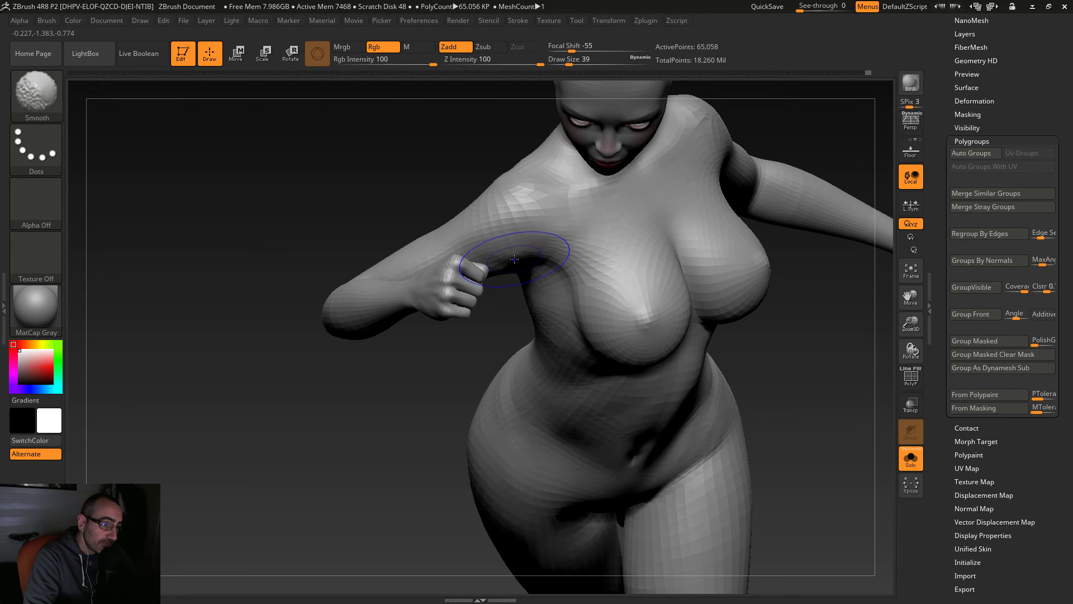
pyautogui.moveTo(436, 419); pyautogui.dragTo(484, 352)
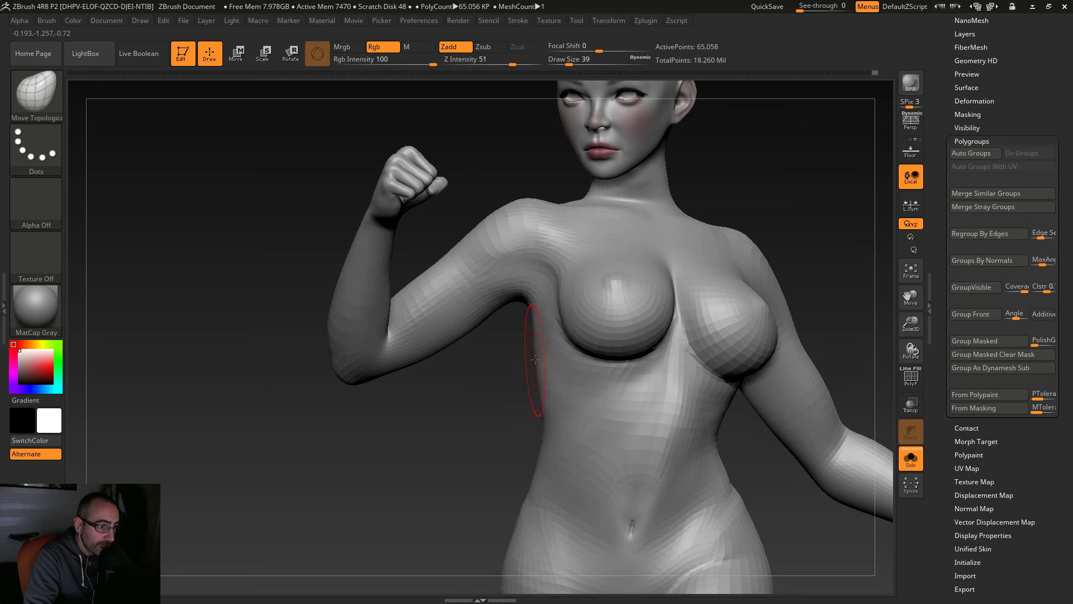
# Step: Adjust the torso's side below the raised arm's armpit and smooth the shoulder from the back and front
pyautogui.moveTo(528, 355); pyautogui.dragTo(525, 414)
pyautogui.moveTo(525, 414); pyautogui.dragTo(494, 400, button='right')
pyautogui.moveTo(519, 197); pyautogui.dragTo(530, 225)
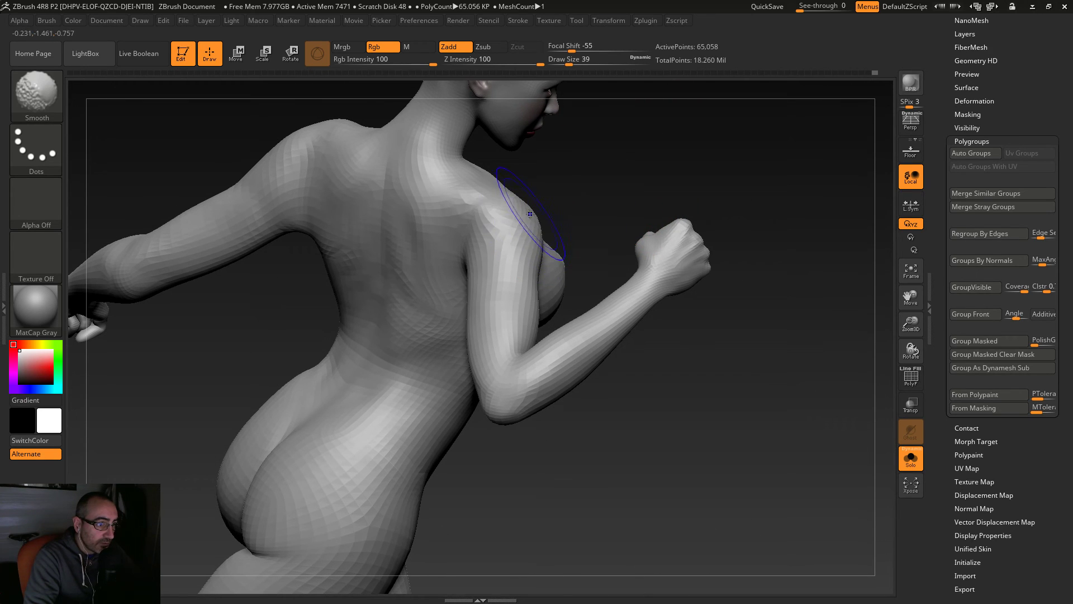
pyautogui.moveTo(597, 184)
pyautogui.keyDown('shift'); pyautogui.mouseDown()
pyautogui.moveTo(539, 187)
pyautogui.moveTo(528, 201)
pyautogui.mouseUp(); pyautogui.keyUp('shift')
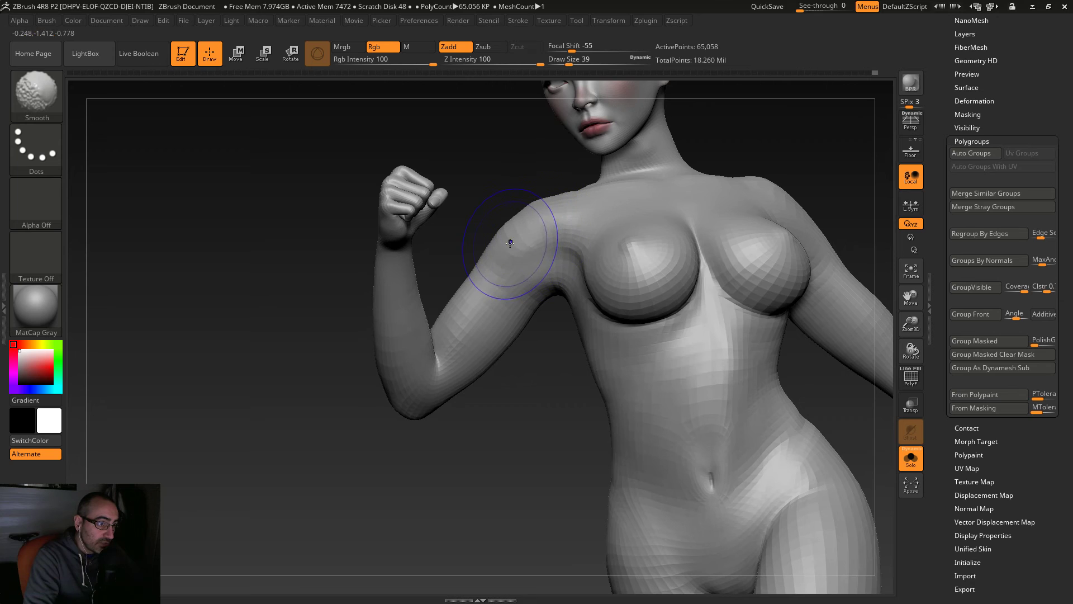
pyautogui.moveTo(553, 412)
pyautogui.keyDown('alt'); pyautogui.mouseDown()
pyautogui.moveTo(515, 422)
pyautogui.moveTo(518, 448)
pyautogui.moveTo(508, 383)
pyautogui.moveTo(528, 412)
pyautogui.mouseUp(); pyautogui.keyUp('alt')
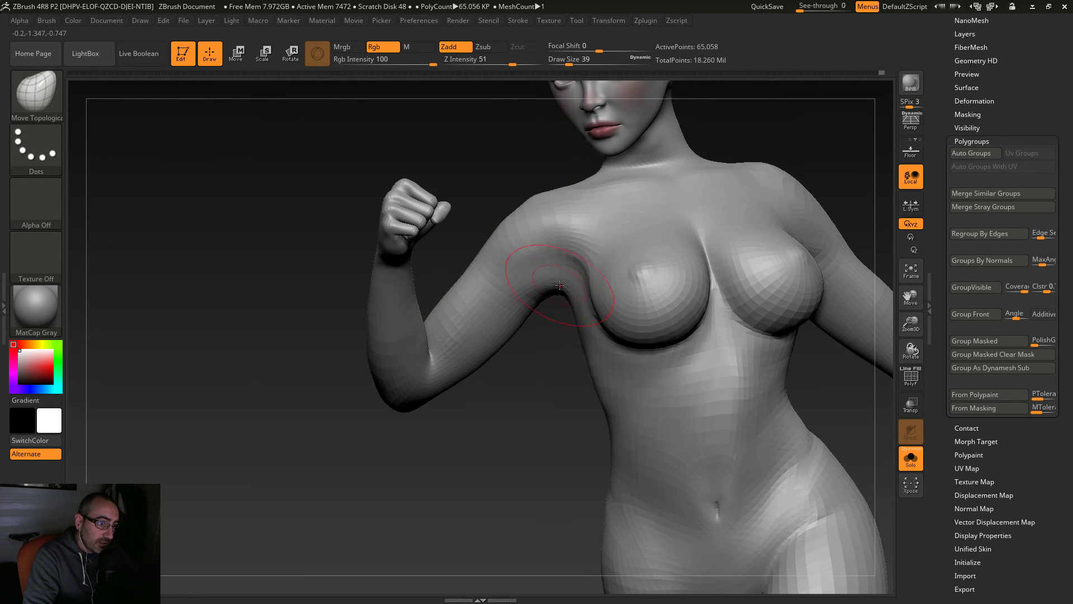
# Step: Set the draw size to 22, touch up the raised arm's armpit area and lower the body by one subdivision level
pyautogui.press('s')
pyautogui.moveTo(524, 208); pyautogui.dragTo(511, 208)
pyautogui.press('s')
pyautogui.press('shift')
pyautogui.moveTo(511, 419); pyautogui.dragTo(484, 375)
pyautogui.moveTo(721, 126)
pyautogui.keyDown('alt'); pyautogui.mouseDown()
pyautogui.moveTo(618, 249)
pyautogui.moveTo(549, 253)
pyautogui.mouseUp(); pyautogui.keyUp('alt')
pyautogui.hotkey('shift', 'd')
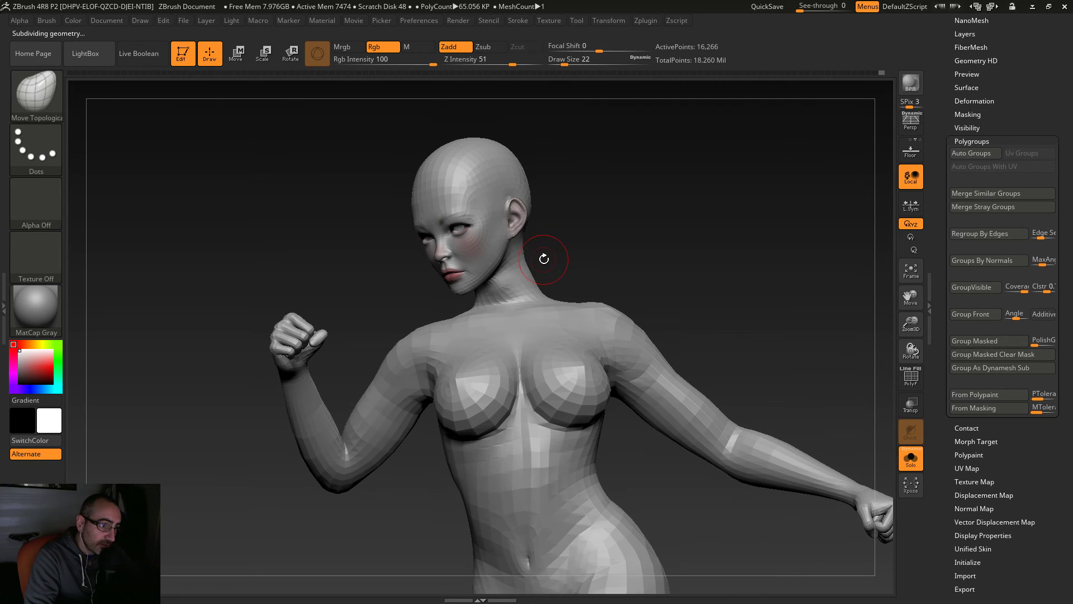
# Step: Set the draw size to 27 and adjust the neck's contour from the side and three-quarter view
pyautogui.moveTo(523, 260); pyautogui.dragTo(573, 266)
pyautogui.moveTo(642, 269)
pyautogui.mouseDown()
pyautogui.moveTo(587, 267)
pyautogui.moveTo(606, 264)
pyautogui.mouseUp()
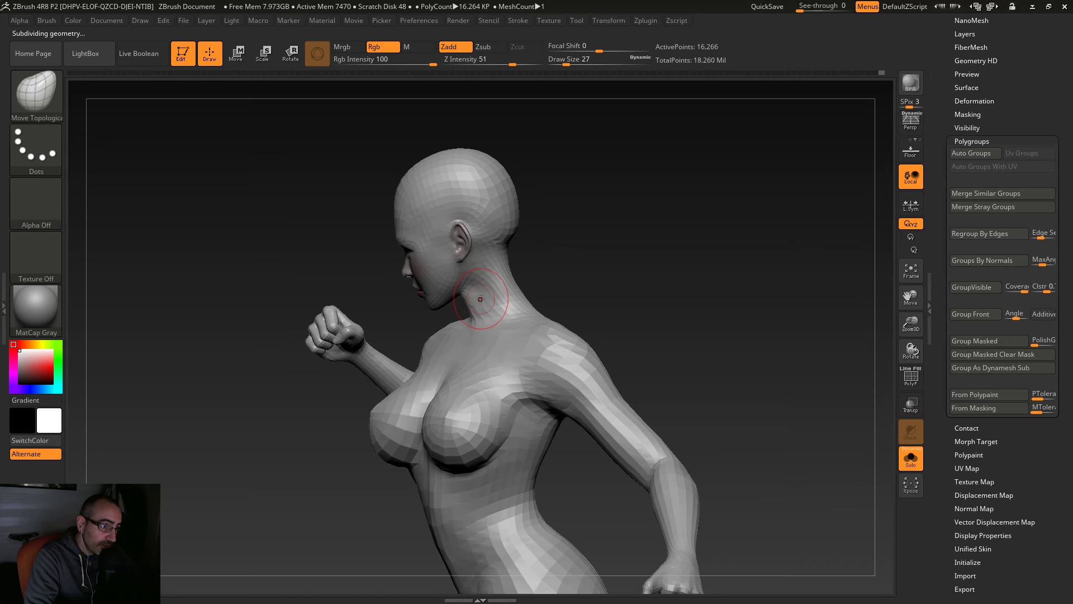
pyautogui.moveTo(484, 305); pyautogui.dragTo(493, 272)
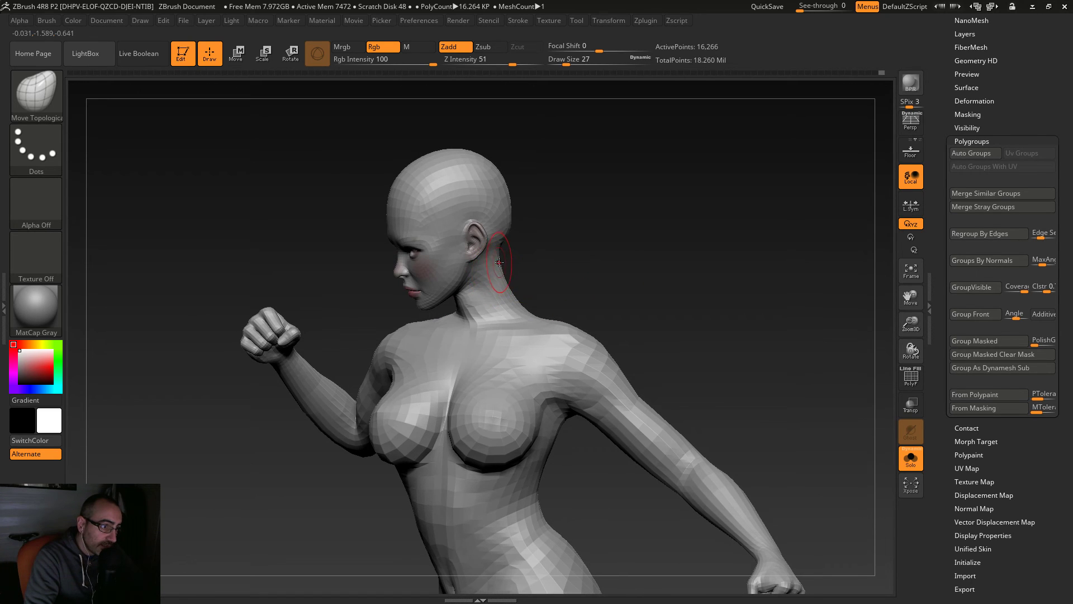
pyautogui.moveTo(584, 300); pyautogui.dragTo(497, 314)
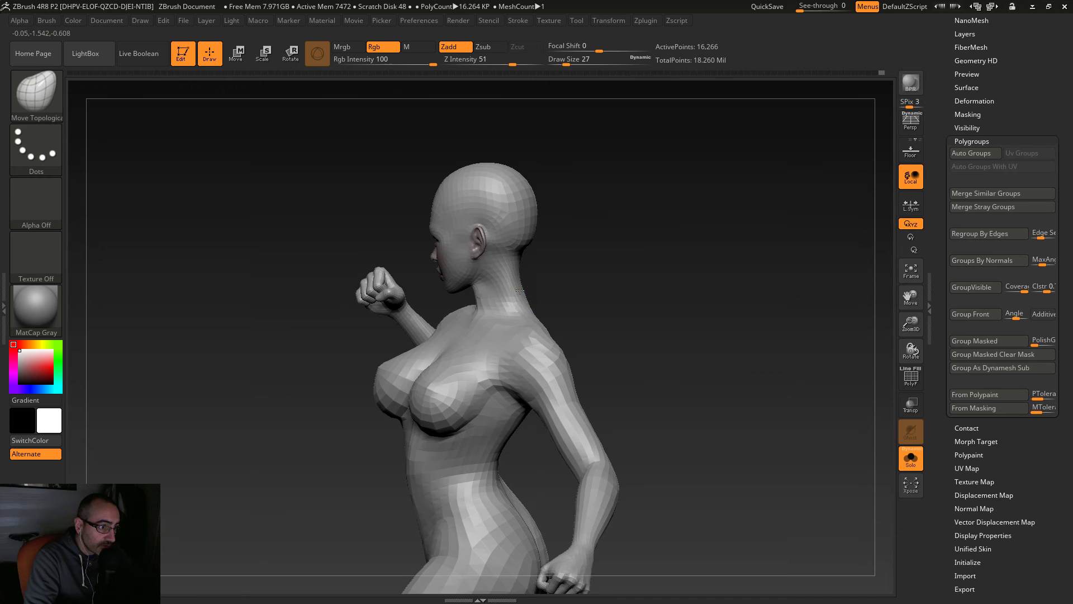
pyautogui.moveTo(626, 290); pyautogui.dragTo(548, 303)
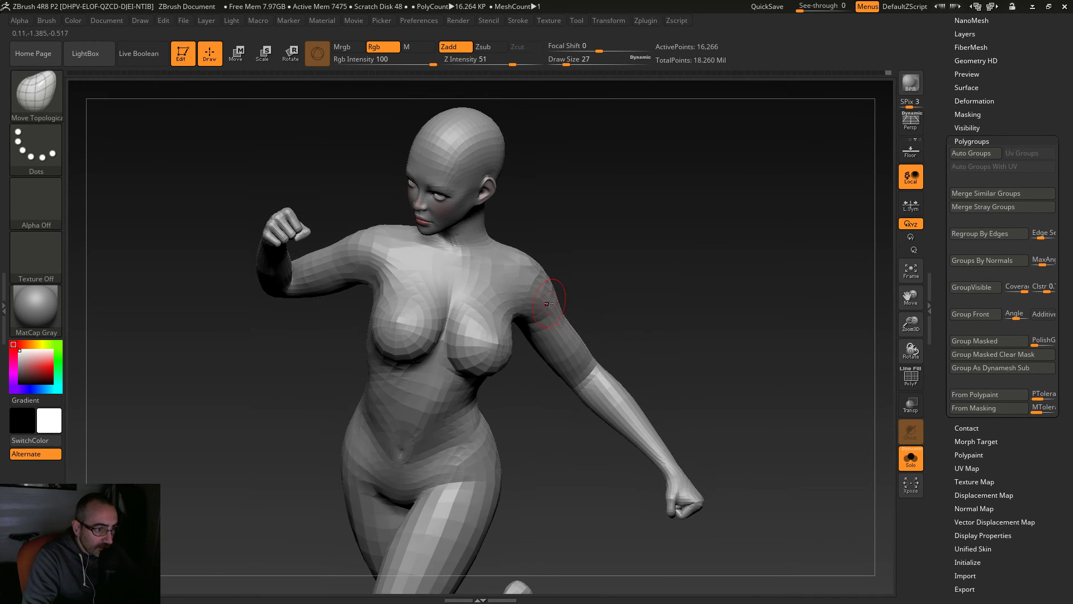
# Step: Examine the whole pose from several sides, including the legs, then raise the body by two subdivision levels to check its smooth form
pyautogui.moveTo(735, 337)
pyautogui.mouseDown()
pyautogui.moveTo(718, 324)
pyautogui.moveTo(615, 380)
pyautogui.moveTo(475, 420)
pyautogui.moveTo(525, 341)
pyautogui.mouseUp()
pyautogui.moveTo(489, 465); pyautogui.dragTo(677, 323)
pyautogui.moveTo(719, 435); pyautogui.dragTo(690, 424)
pyautogui.moveTo(213, 400)
pyautogui.keyDown('alt'); pyautogui.mouseDown()
pyautogui.moveTo(278, 448)
pyautogui.moveTo(357, 539)
pyautogui.moveTo(414, 486)
pyautogui.moveTo(492, 455)
pyautogui.moveTo(678, 422)
pyautogui.moveTo(587, 414)
pyautogui.mouseUp(); pyautogui.keyUp('alt')
pyautogui.moveTo(661, 442); pyautogui.dragTo(536, 378)
pyautogui.moveTo(504, 319); pyautogui.dragTo(554, 437)
pyautogui.moveTo(446, 499); pyautogui.dragTo(570, 455)
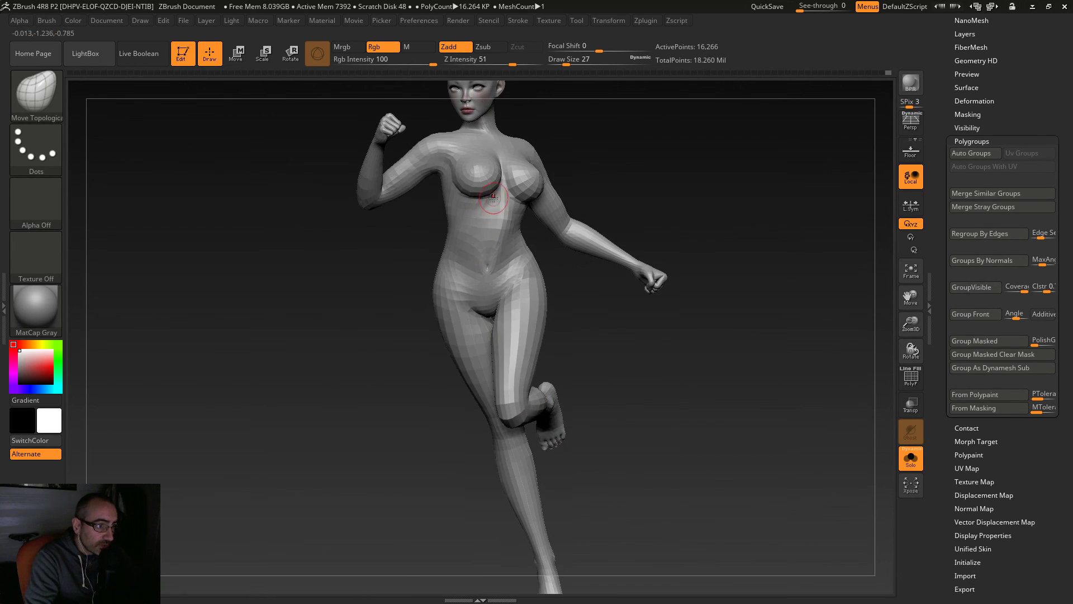
pyautogui.keyDown('alt'); pyautogui.moveTo(609, 290); pyautogui.dragTo(737, 283); pyautogui.keyUp('alt')
pyautogui.press('d')
pyautogui.hotkey('ctrl', 'd')
pyautogui.moveTo(396, 351); pyautogui.dragTo(598, 407)
pyautogui.keyDown('alt'); pyautogui.moveTo(570, 361); pyautogui.dragTo(546, 343); pyautogui.keyUp('alt')
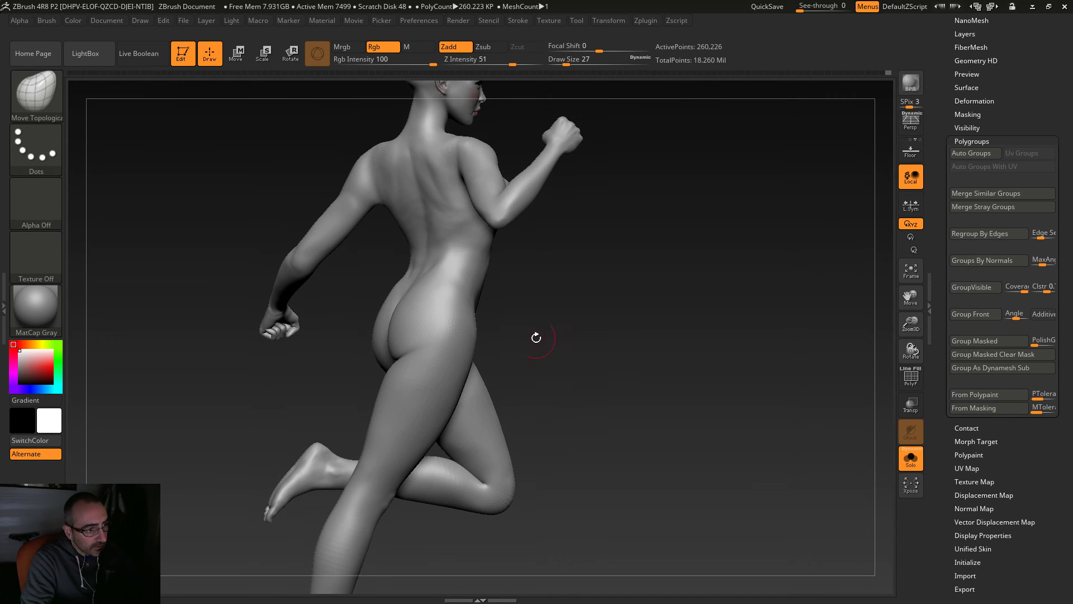
# Step: Lower the body by two subdivision levels, set the draw size to 44 and reshape the waist on the raised-arm side
pyautogui.hotkey('shift', 'd')
pyautogui.hotkey('shift', 'd')
pyautogui.press('s')
pyautogui.moveTo(492, 312)
pyautogui.mouseDown()
pyautogui.moveTo(531, 306)
pyautogui.moveTo(497, 301)
pyautogui.moveTo(541, 337)
pyautogui.mouseUp()
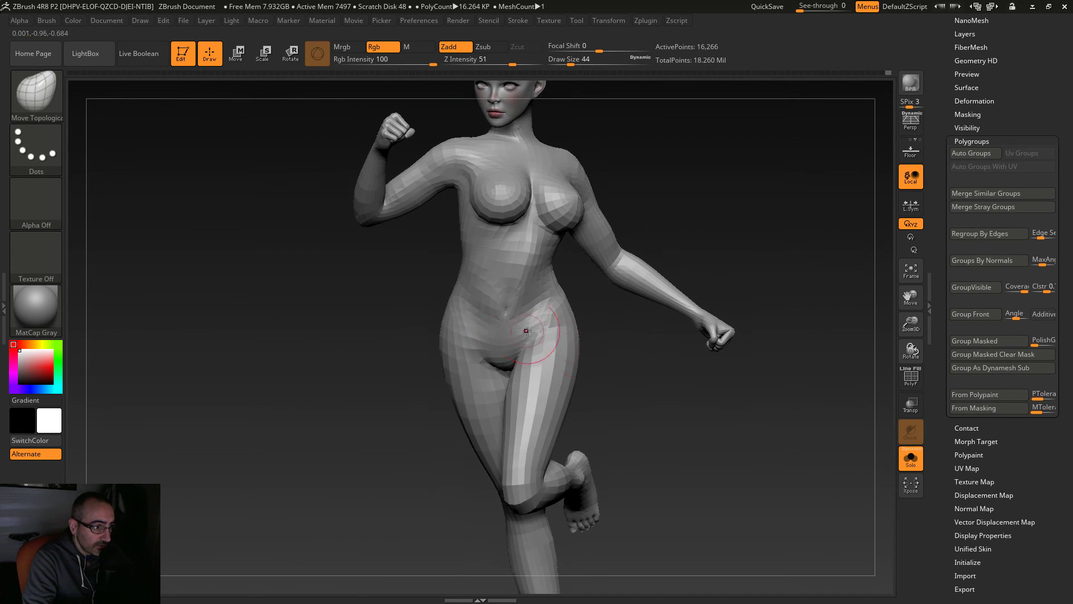
pyautogui.moveTo(631, 417)
pyautogui.keyDown('alt'); pyautogui.mouseDown()
pyautogui.moveTo(623, 374)
pyautogui.moveTo(606, 363)
pyautogui.moveTo(619, 424)
pyautogui.moveTo(660, 467)
pyautogui.moveTo(644, 424)
pyautogui.moveTo(668, 438)
pyautogui.moveTo(719, 435)
pyautogui.moveTo(649, 419)
pyautogui.moveTo(663, 417)
pyautogui.moveTo(571, 414)
pyautogui.mouseUp(); pyautogui.keyUp('alt')
pyautogui.press('shift')
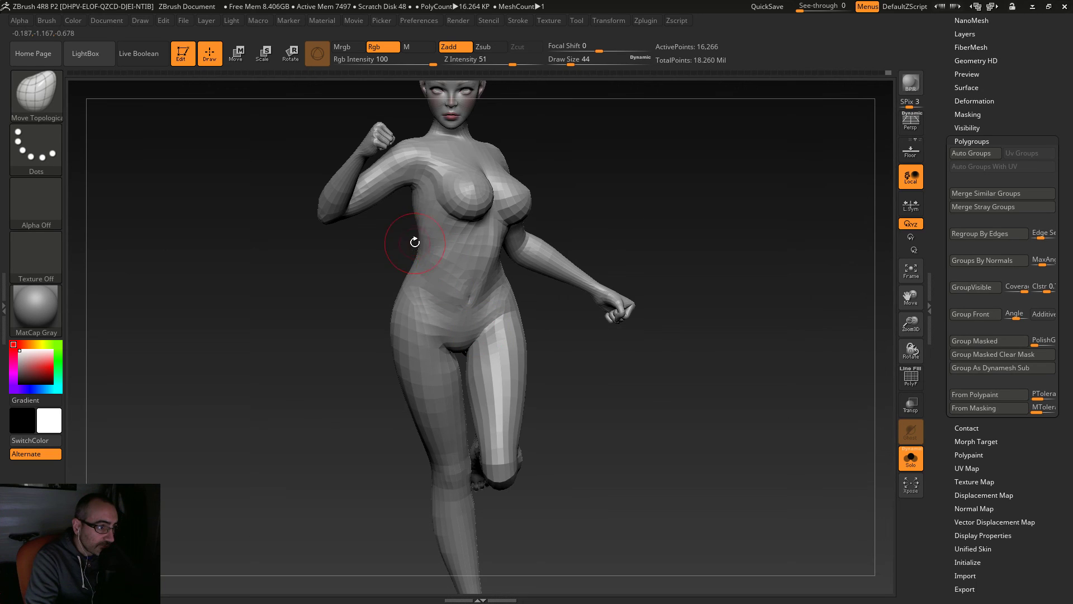
# Step: Adjust the waist and lower back below the raised arm from behind and smooth the torso's side
pyautogui.moveTo(347, 288); pyautogui.dragTo(506, 307)
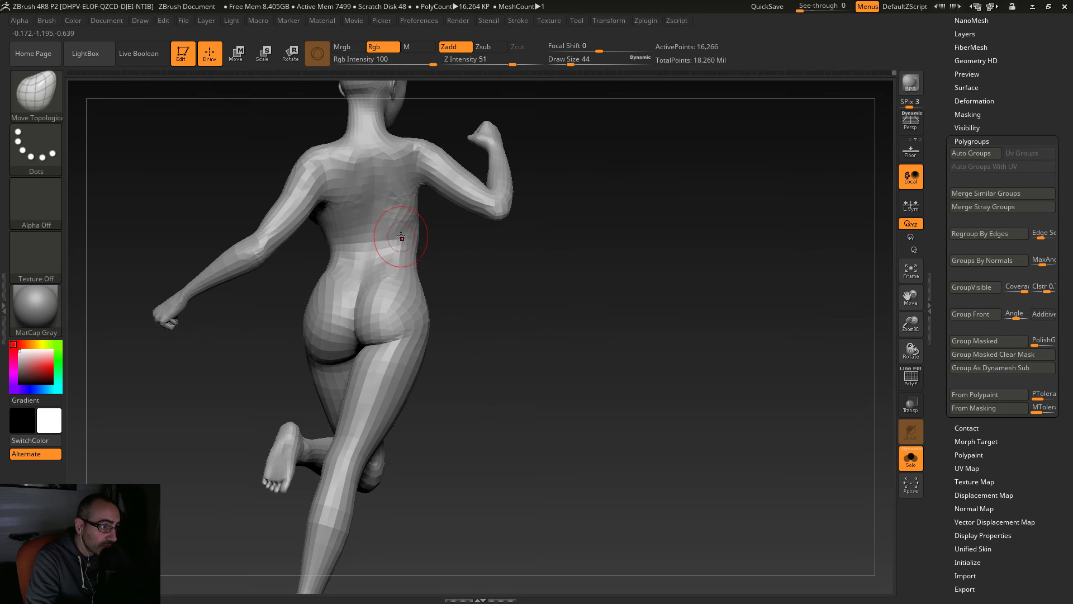
pyautogui.moveTo(441, 271); pyautogui.dragTo(412, 247)
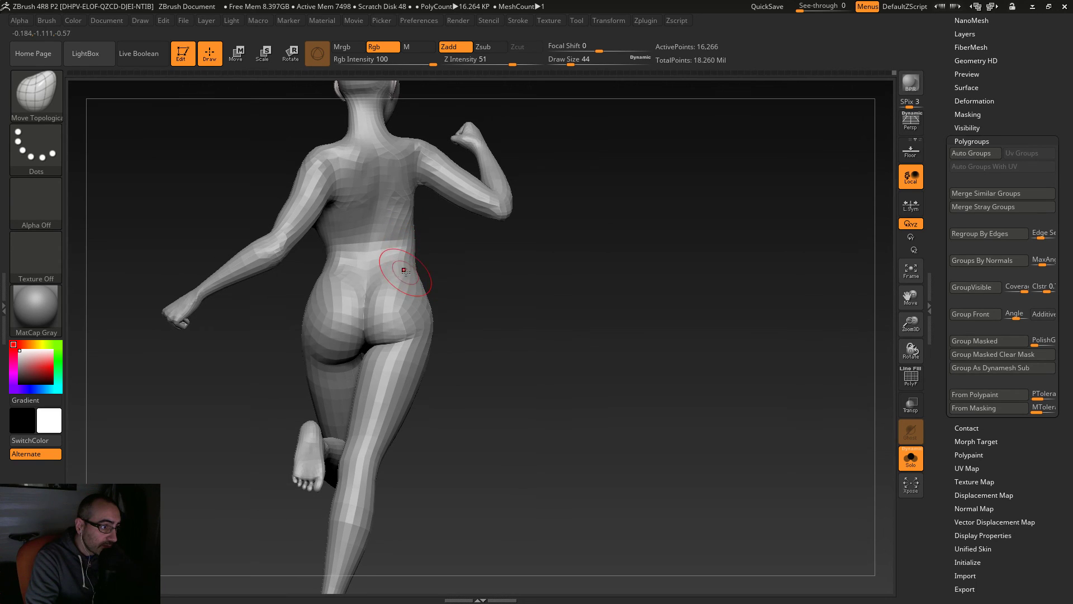
pyautogui.press('shift')
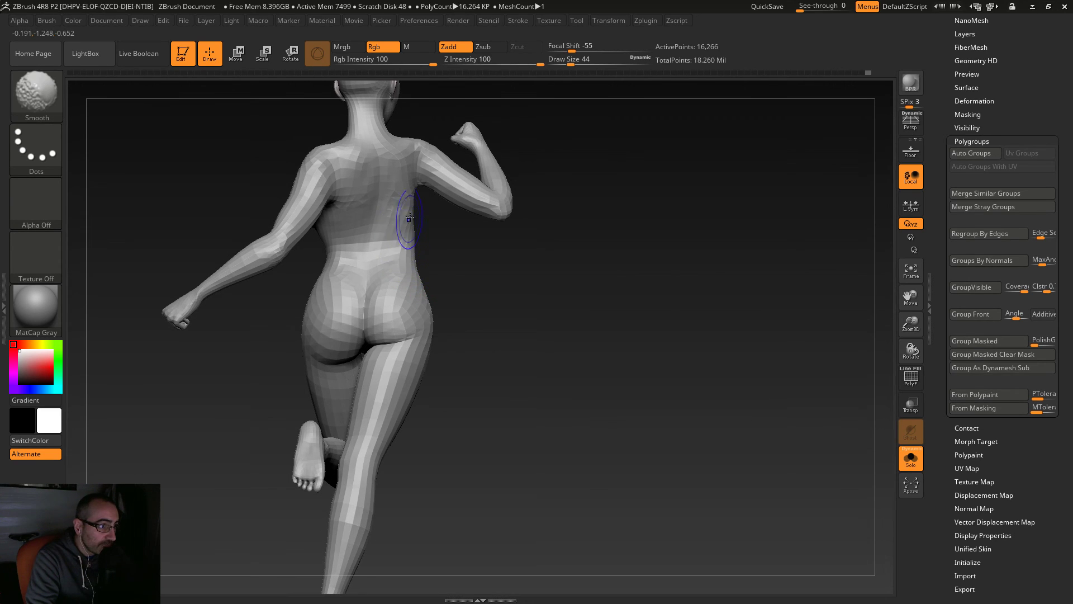
pyautogui.moveTo(487, 297)
pyautogui.mouseDown()
pyautogui.moveTo(575, 378)
pyautogui.moveTo(475, 313)
pyautogui.mouseUp()
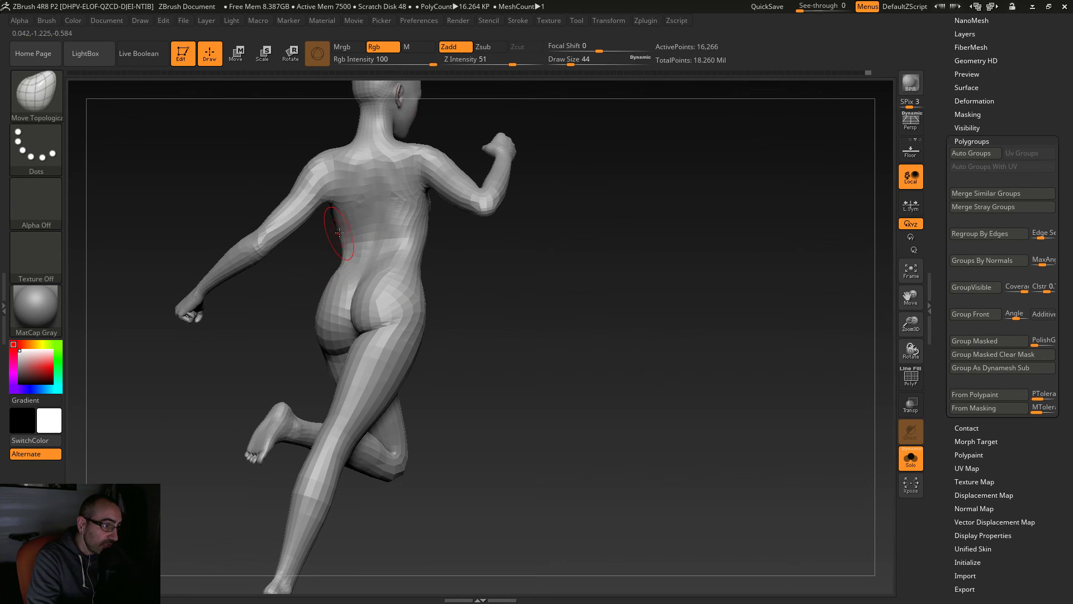
# Step: Turn solo mode off and check how the costume pieces sit on the figure from several angles
pyautogui.moveTo(535, 378); pyautogui.dragTo(629, 407)
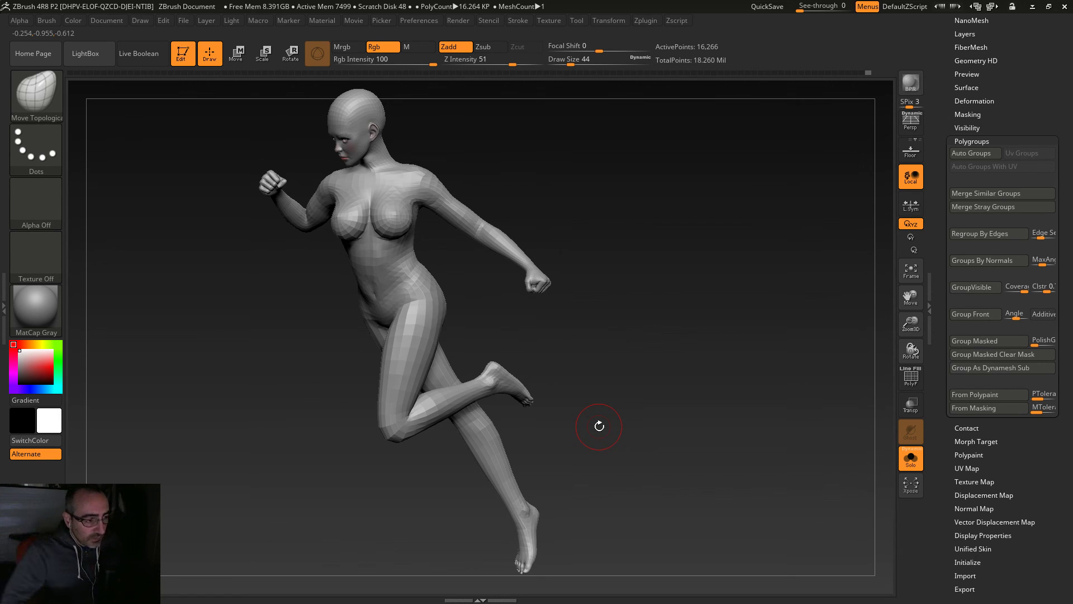
pyautogui.moveTo(701, 365); pyautogui.dragTo(678, 358)
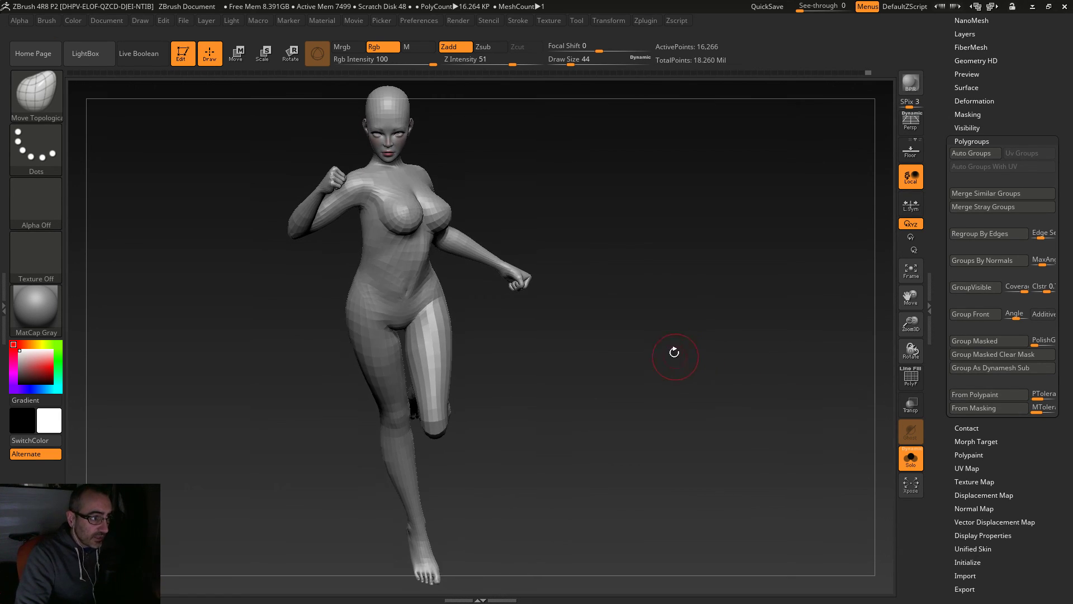
pyautogui.moveTo(635, 389)
pyautogui.mouseDown()
pyautogui.moveTo(618, 389)
pyautogui.moveTo(643, 394)
pyautogui.mouseUp()
pyautogui.click(909, 458)
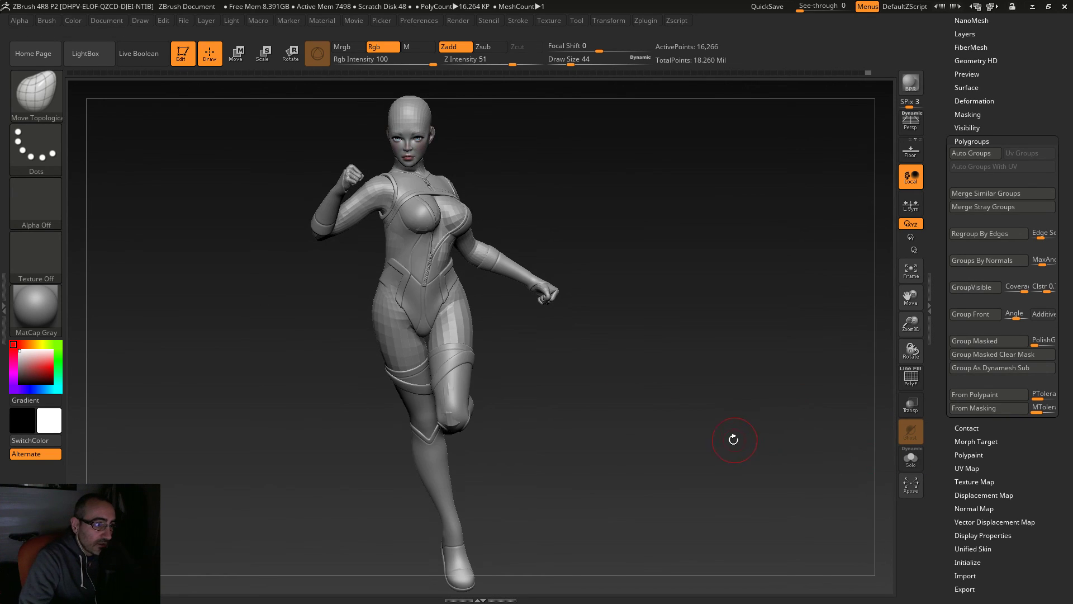
pyautogui.moveTo(740, 427); pyautogui.dragTo(754, 461)
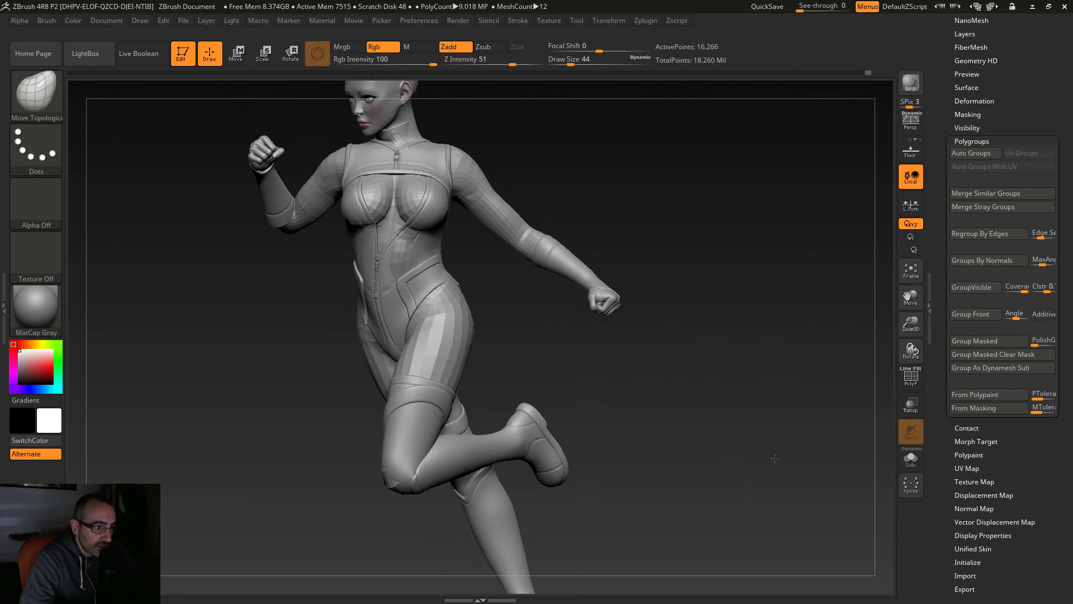
# Step: Switch all subtools to their highest subdivision level and inspect the costume on the torso and legs
pyautogui.scroll(3, 1017, 90)
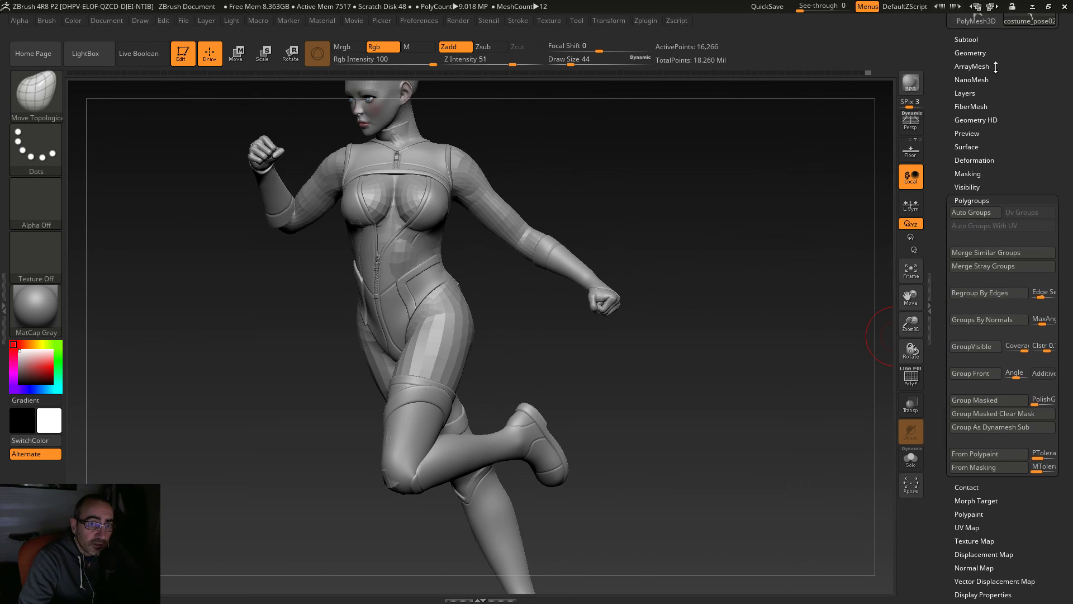
pyautogui.click(967, 39)
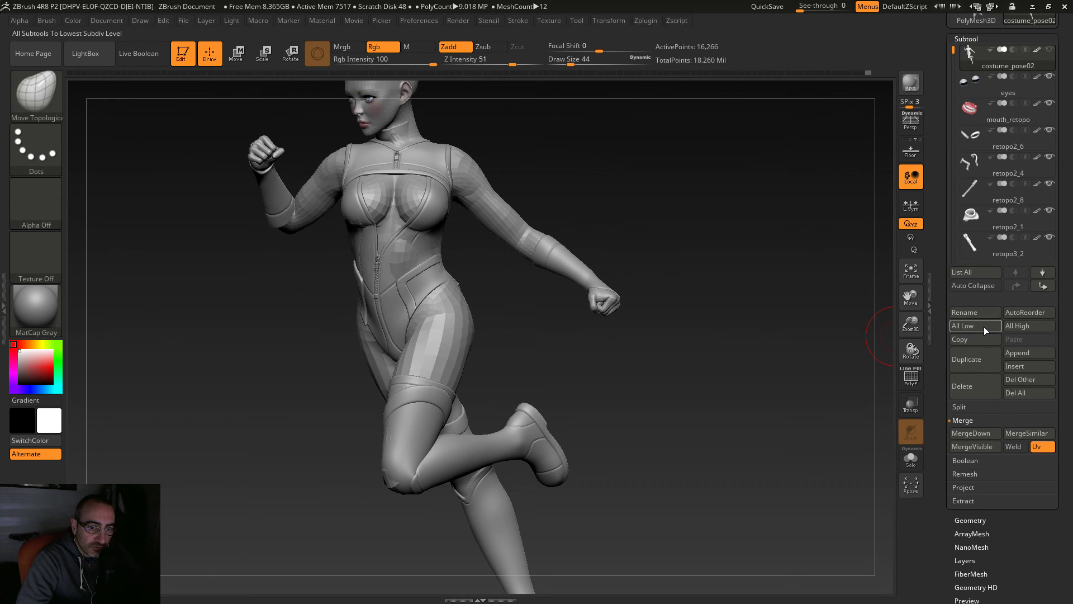
pyautogui.click(1017, 327)
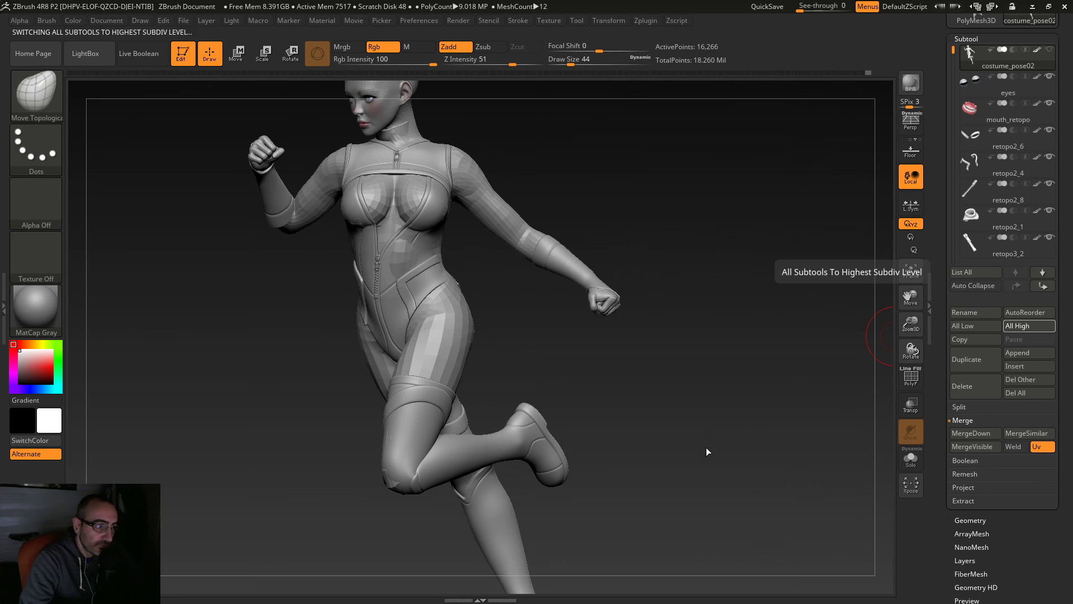
pyautogui.keyDown('alt'); pyautogui.moveTo(684, 476); pyautogui.dragTo(659, 446); pyautogui.keyUp('alt')
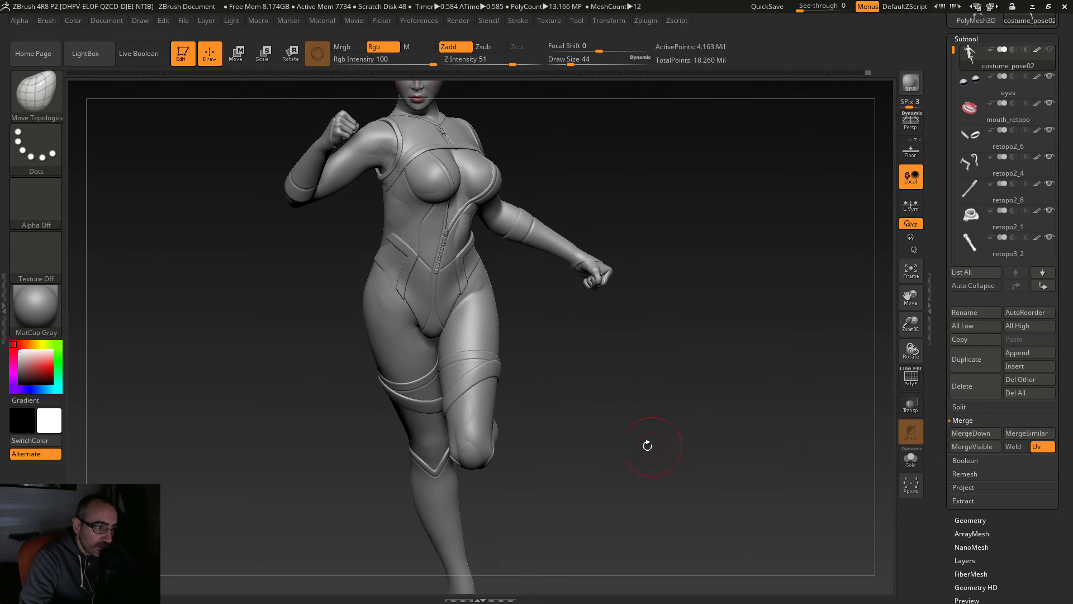
pyautogui.moveTo(595, 487); pyautogui.dragTo(705, 518)
pyautogui.keyDown('alt'); pyautogui.moveTo(705, 519); pyautogui.dragTo(618, 354); pyautogui.keyUp('alt')
pyautogui.moveTo(664, 445); pyautogui.dragTo(390, 338)
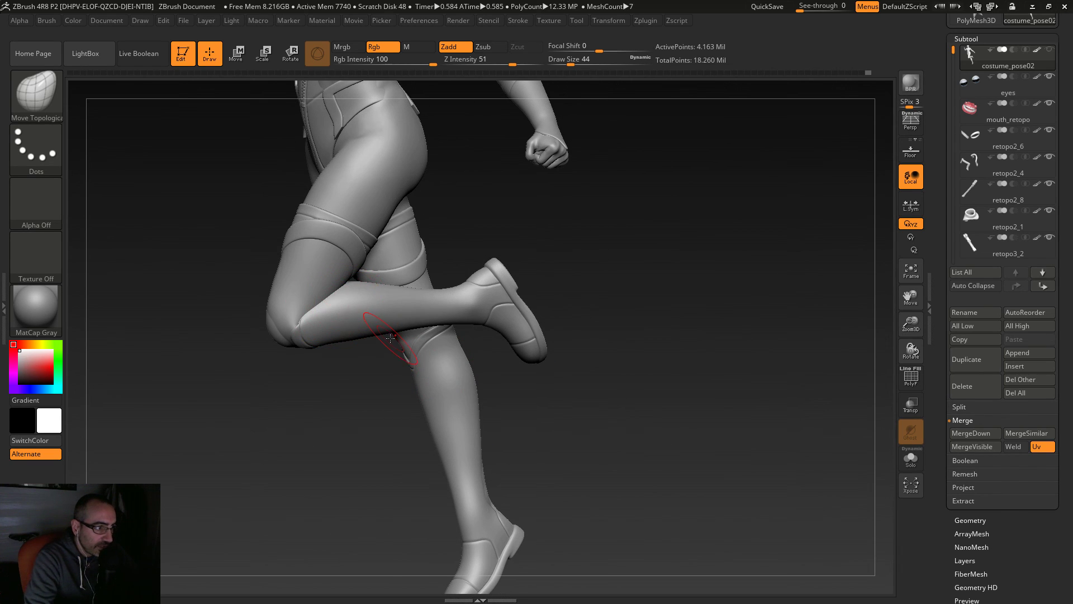
# Step: Switch all subtools to their lowest subdivision level and isolate the body with its polyframe displayed
pyautogui.click(974, 326)
pyautogui.moveTo(650, 356); pyautogui.dragTo(698, 493)
pyautogui.click(910, 378)
pyautogui.keyDown('alt'); pyautogui.moveTo(783, 417); pyautogui.dragTo(848, 436); pyautogui.keyUp('alt')
pyautogui.click(910, 459)
pyautogui.moveTo(727, 444)
pyautogui.mouseDown()
pyautogui.moveTo(746, 482)
pyautogui.moveTo(732, 422)
pyautogui.moveTo(693, 433)
pyautogui.moveTo(766, 443)
pyautogui.moveTo(752, 436)
pyautogui.mouseUp()
# Step: Raise the isolated body by three subdivision levels and check its wireframe from the back
pyautogui.press('d')
pyautogui.press('d')
pyautogui.press('d')
pyautogui.moveTo(768, 363); pyautogui.dragTo(704, 358)
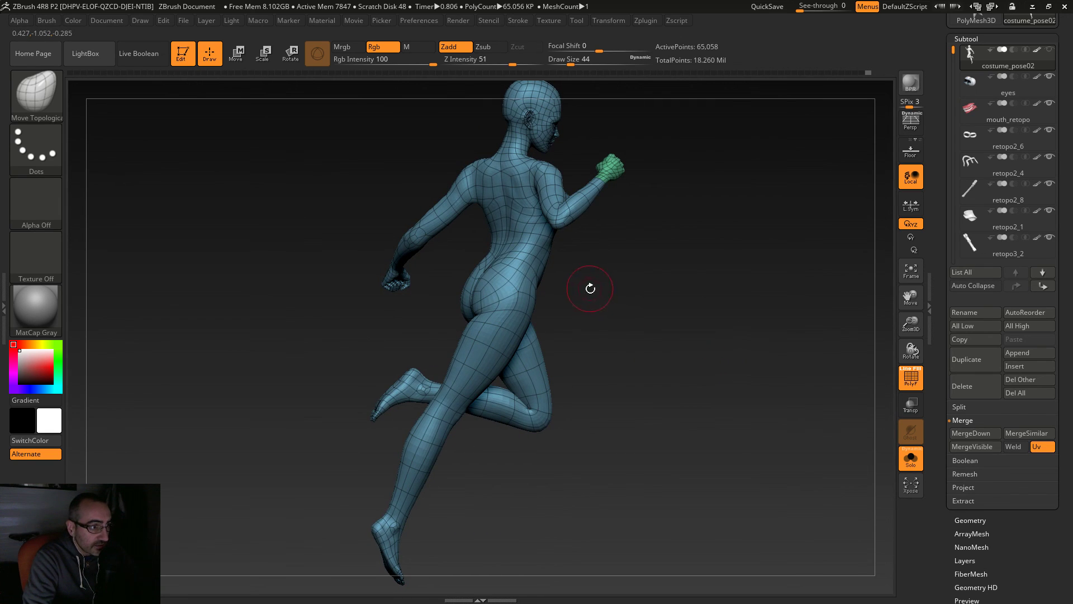
# Step: Lower the body by two subdivision levels and adjust the back, waist and abdomen with draw sizes 56 and 39
pyautogui.hotkey('shift', 'd')
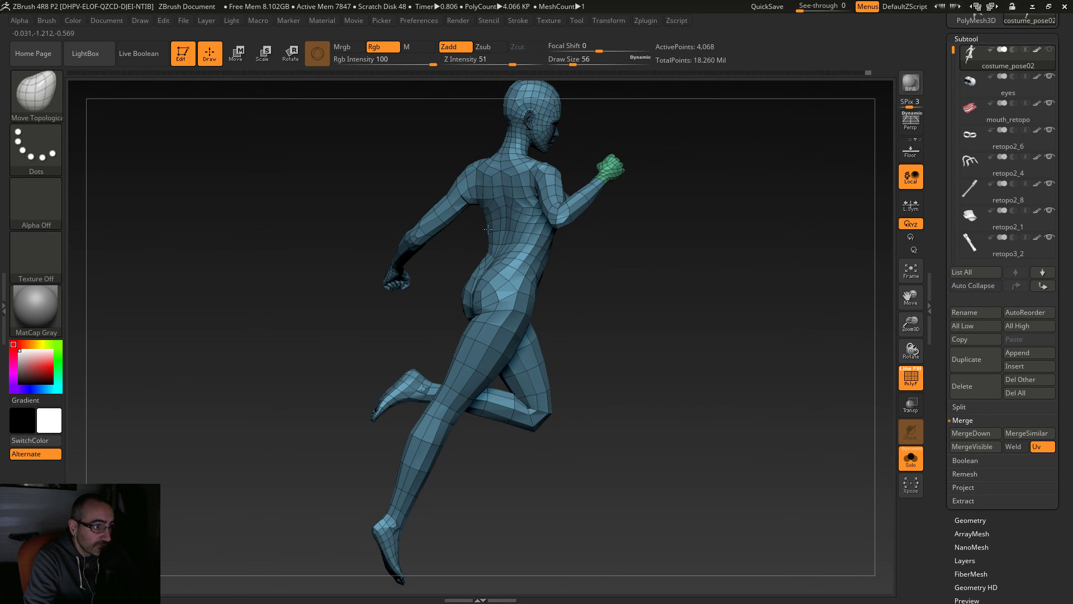
pyautogui.moveTo(606, 315); pyautogui.dragTo(697, 309)
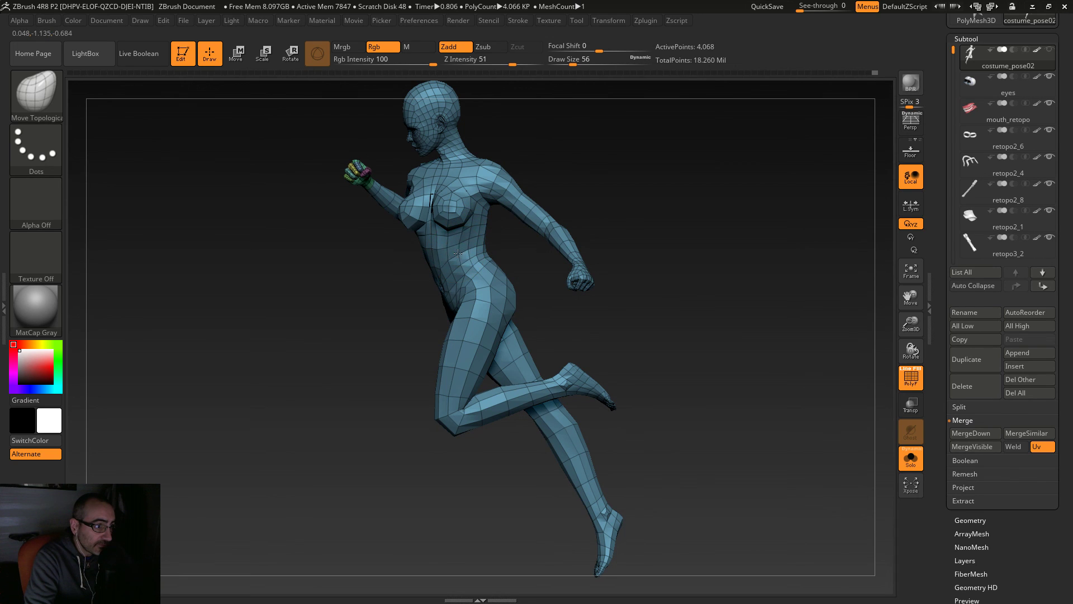
pyautogui.moveTo(657, 374); pyautogui.dragTo(704, 385)
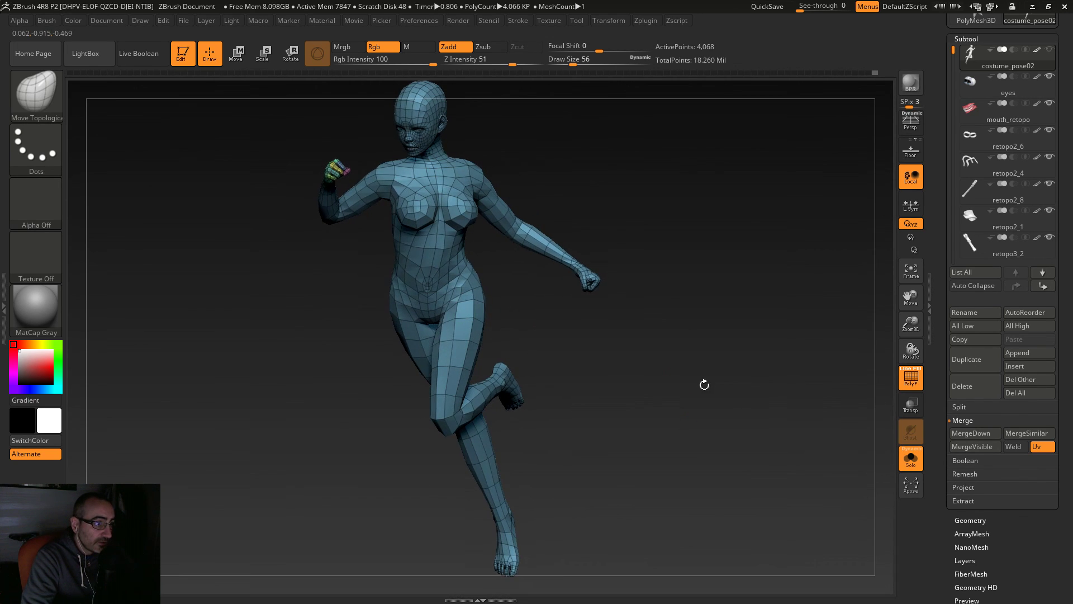
pyautogui.keyDown('alt'); pyautogui.moveTo(546, 326); pyautogui.dragTo(540, 297); pyautogui.keyUp('alt')
pyautogui.press('s')
pyautogui.click(446, 250)
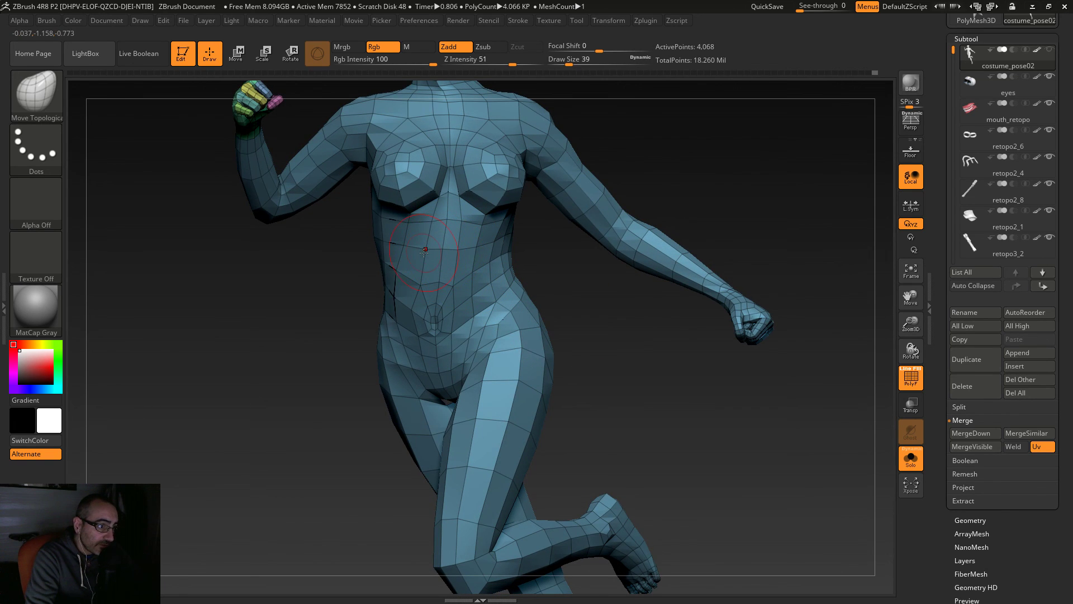
pyautogui.moveTo(618, 356); pyautogui.dragTo(646, 362)
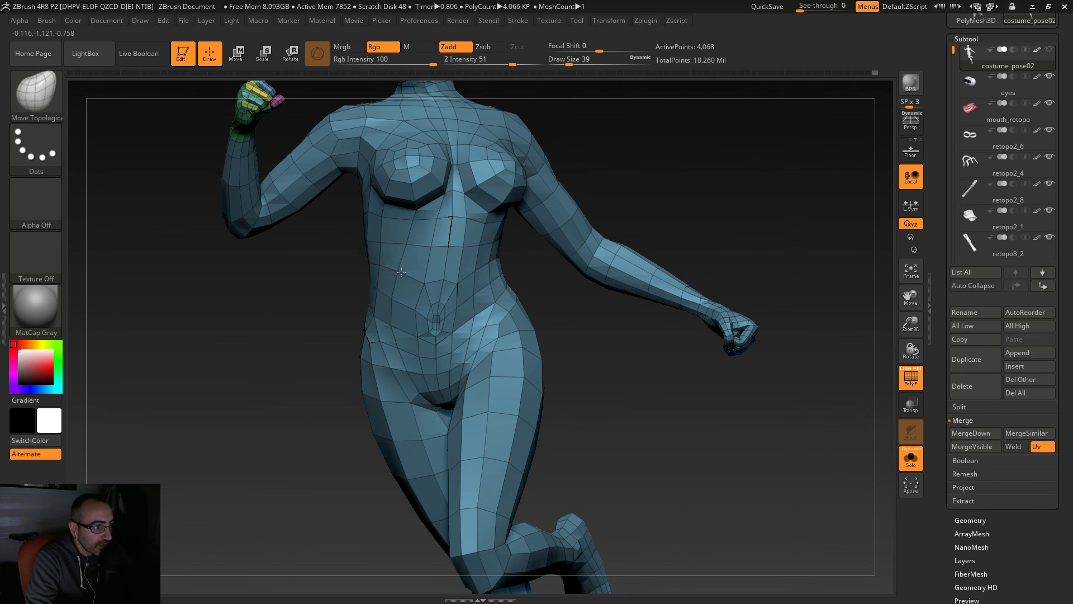
# Step: Frame the body, raise it by two subdivision levels and check the torso's contour
pyautogui.press('f')
pyautogui.hotkey('ctrl', 'd')
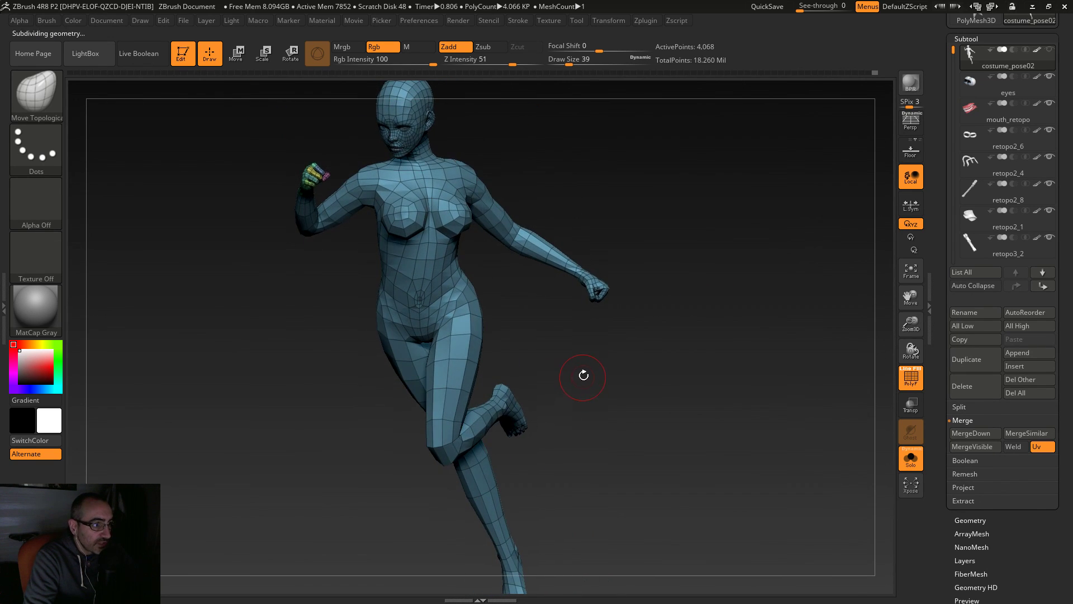
pyautogui.moveTo(614, 393); pyautogui.dragTo(592, 365)
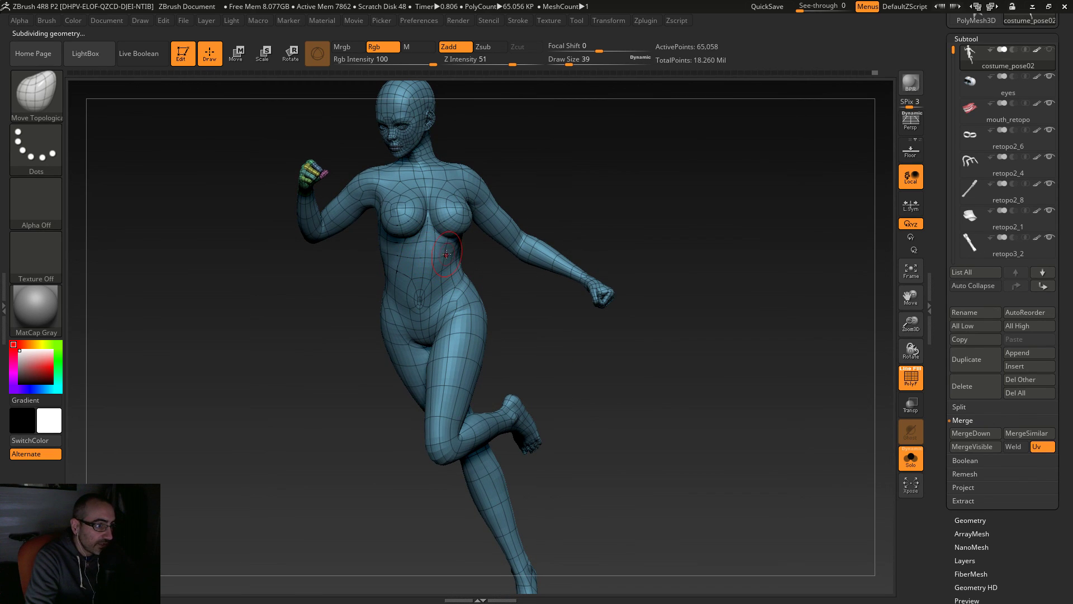
pyautogui.moveTo(581, 360); pyautogui.dragTo(606, 412)
pyautogui.press('f')
# Step: Set the draw size to 46, then reshape and smooth the torso's side below the raised arm at lower subdivision levels
pyautogui.moveTo(548, 364)
pyautogui.keyDown('alt'); pyautogui.mouseDown()
pyautogui.moveTo(482, 317)
pyautogui.moveTo(587, 312)
pyautogui.moveTo(404, 232)
pyautogui.mouseUp(); pyautogui.keyUp('alt')
pyautogui.hotkey('shift', 'd')
pyautogui.moveTo(255, 324); pyautogui.dragTo(307, 228)
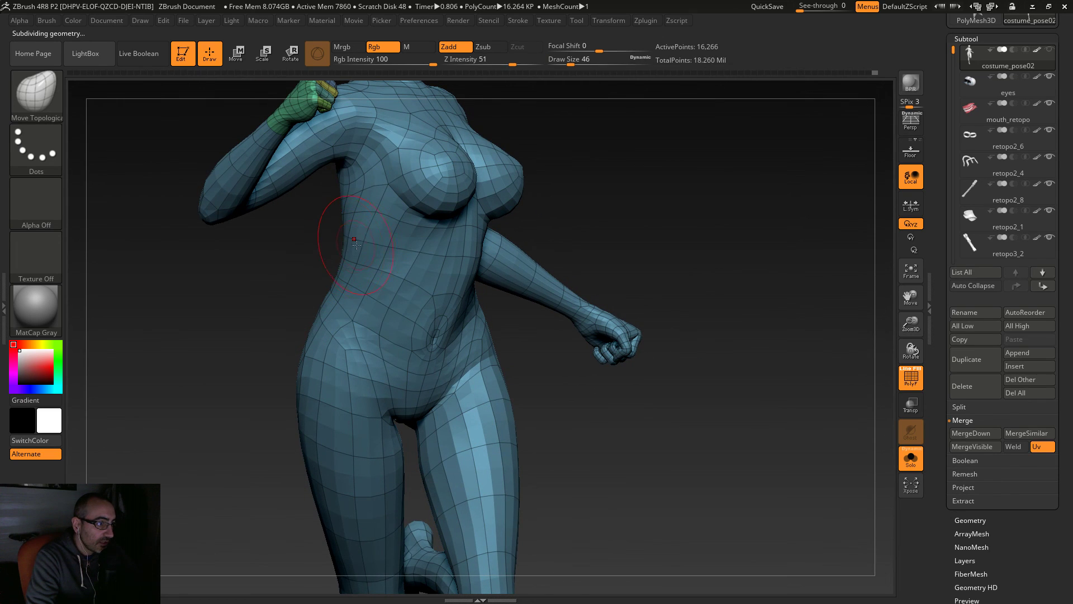
pyautogui.hotkey('shift', 'd')
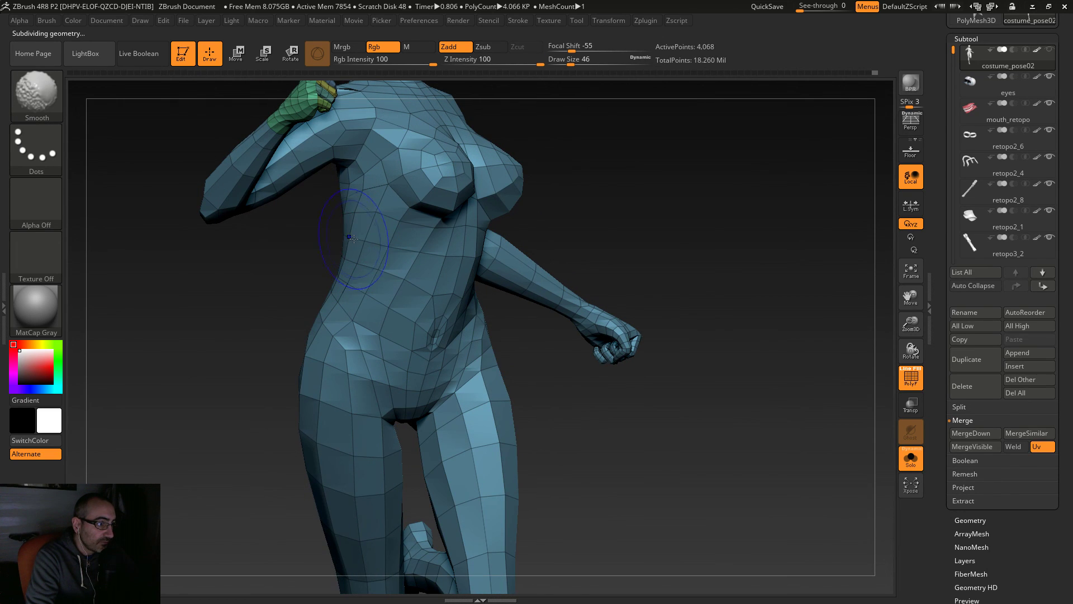
pyautogui.moveTo(546, 367)
pyautogui.mouseDown()
pyautogui.moveTo(603, 423)
pyautogui.moveTo(643, 441)
pyautogui.moveTo(601, 413)
pyautogui.moveTo(627, 422)
pyautogui.moveTo(646, 449)
pyautogui.moveTo(599, 440)
pyautogui.moveTo(618, 438)
pyautogui.moveTo(678, 525)
pyautogui.mouseUp()
pyautogui.press('d')
# Step: Turn off the polygroup colour fill while keeping the wireframe, enable perspective and review the upper body from several angles
pyautogui.keyDown('alt'); pyautogui.moveTo(741, 258); pyautogui.dragTo(730, 334); pyautogui.keyUp('alt')
pyautogui.moveTo(747, 393); pyautogui.dragTo(755, 409)
pyautogui.moveTo(730, 360); pyautogui.dragTo(725, 290)
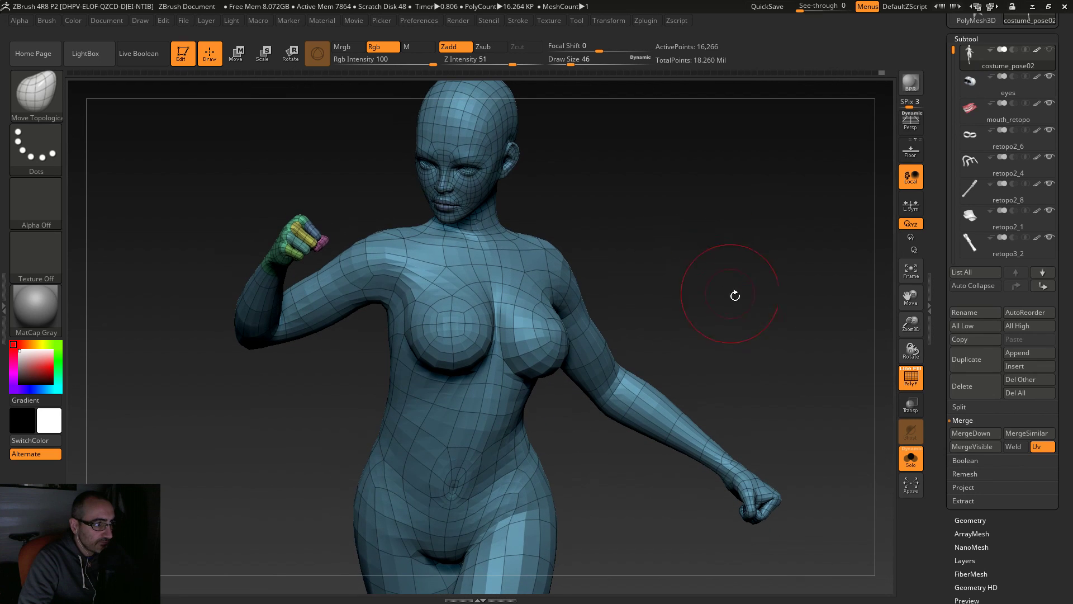
pyautogui.click(920, 371)
pyautogui.moveTo(725, 325); pyautogui.dragTo(749, 337)
pyautogui.moveTo(736, 232); pyautogui.dragTo(714, 307)
pyautogui.click(911, 124)
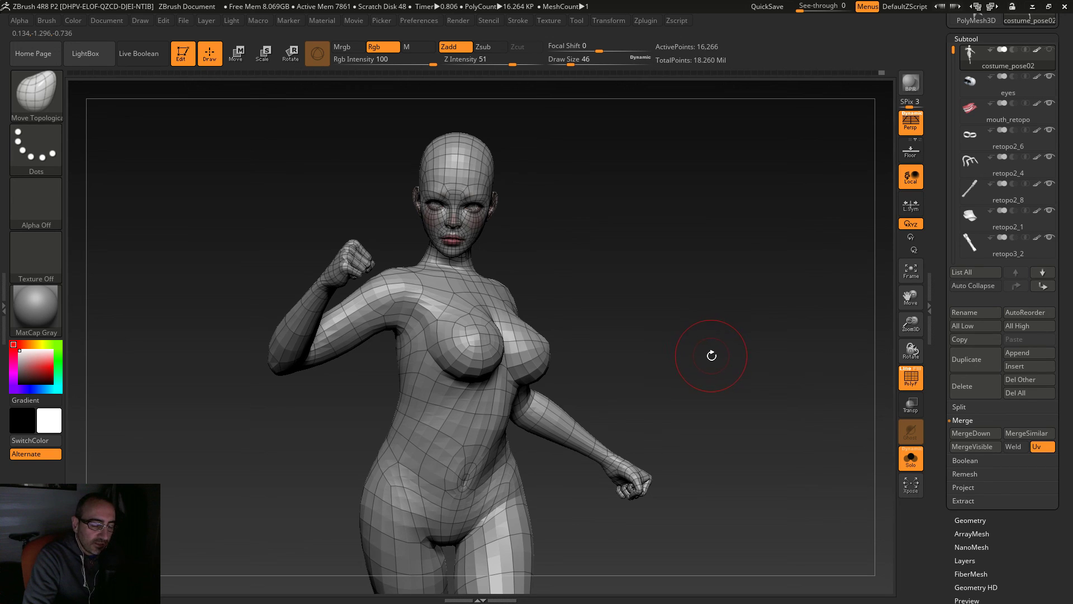
pyautogui.moveTo(673, 320)
pyautogui.mouseDown()
pyautogui.moveTo(714, 332)
pyautogui.moveTo(703, 368)
pyautogui.mouseUp()
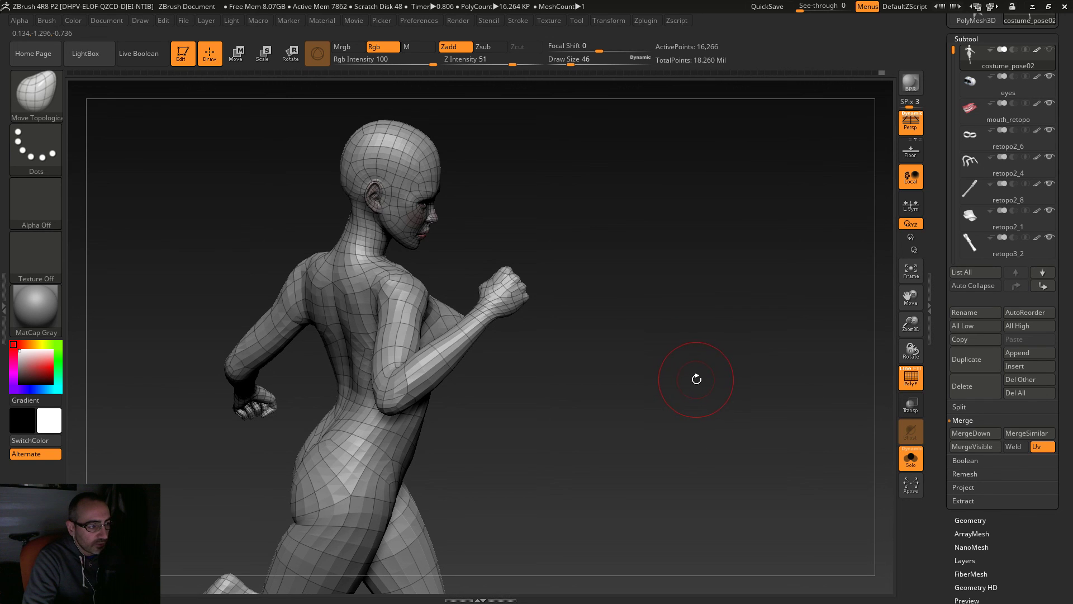
pyautogui.moveTo(687, 351)
pyautogui.mouseDown()
pyautogui.moveTo(727, 367)
pyautogui.moveTo(668, 357)
pyautogui.moveTo(689, 363)
pyautogui.moveTo(711, 326)
pyautogui.mouseUp()
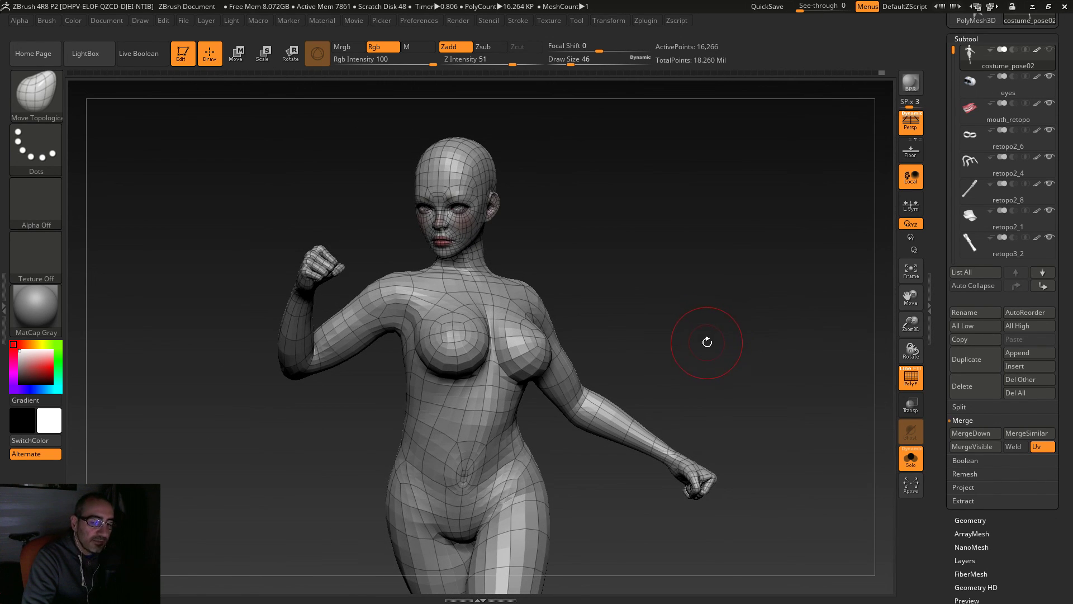